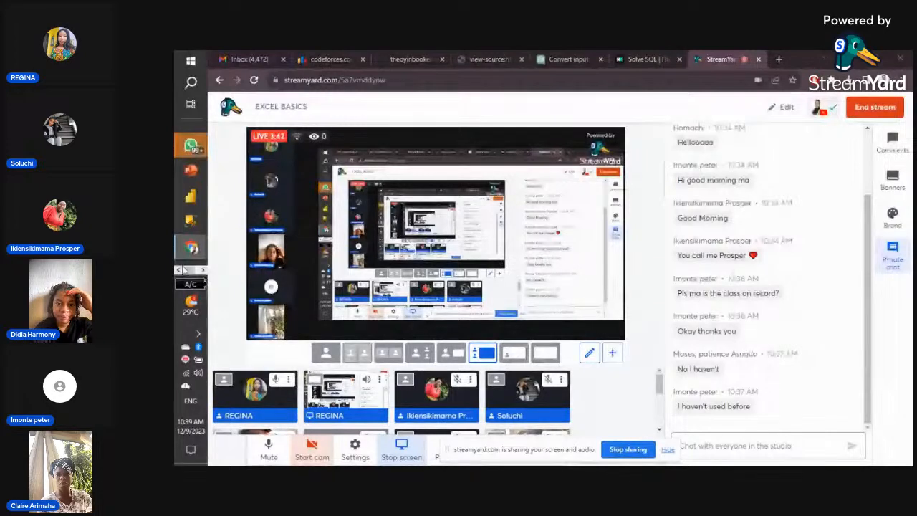
- Page the taskbar icons and bring up Excel's start screen over the StreamYard studio
{"action": "left_click", "coordinate": [181, 270]}
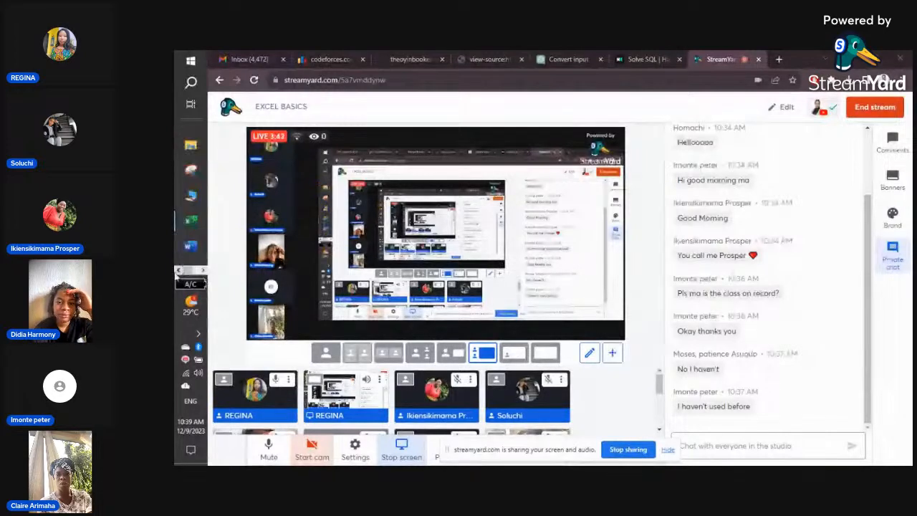
{"action": "left_click", "coordinate": [192, 224]}
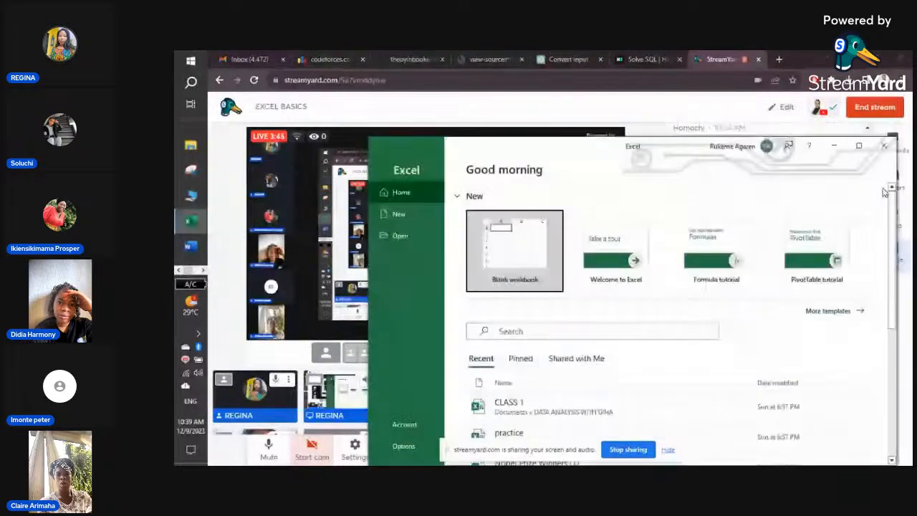
- Maximize the Excel start window, then page to the other group of taskbar apps
{"action": "left_click", "coordinate": [859, 146]}
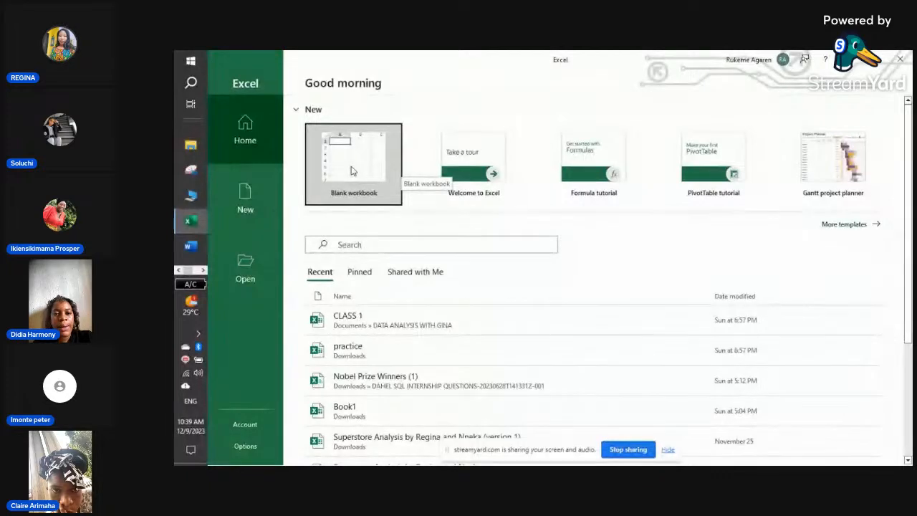
{"action": "left_click", "coordinate": [203, 270]}
- Return to the StreamYard Studio from Chrome's taskbar preview and scroll through the guest tiles
{"action": "mouse_move", "coordinate": [192, 250]}
{"action": "left_click", "coordinate": [241, 237]}
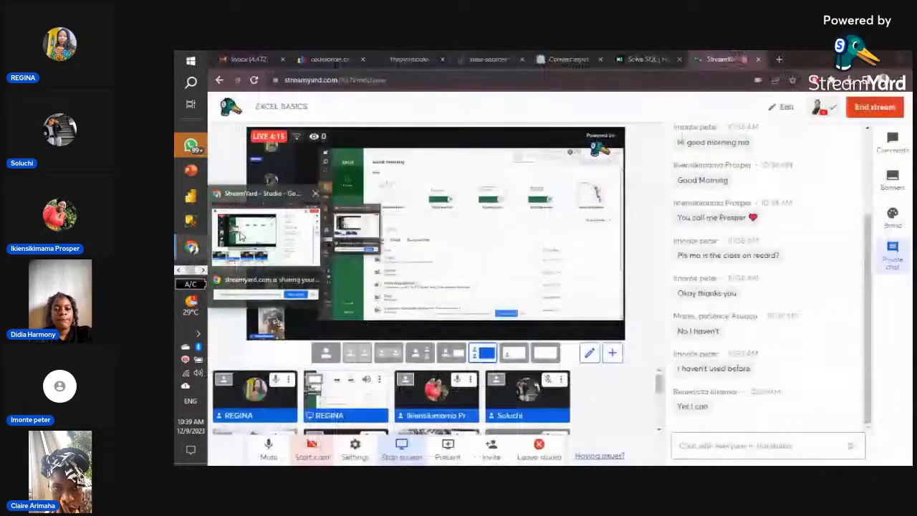
{"action": "scroll", "coordinate": [566, 396], "scroll_direction": "down", "scroll_amount": 5}
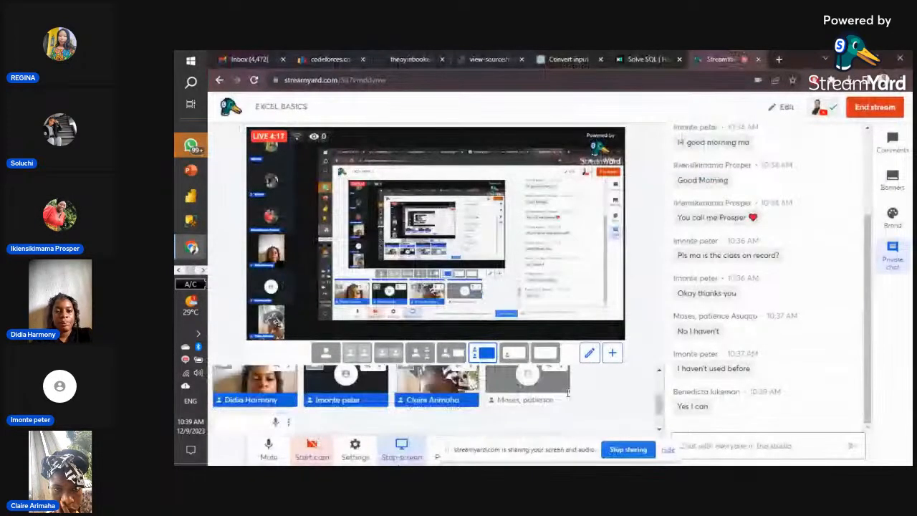
{"action": "scroll", "coordinate": [567, 396], "scroll_direction": "up", "scroll_amount": 3}
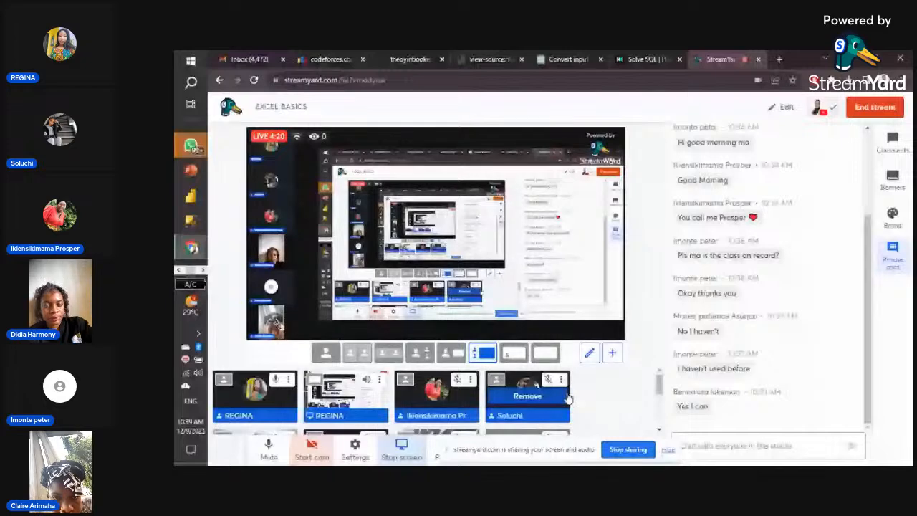
{"action": "scroll", "coordinate": [609, 410], "scroll_direction": "down", "scroll_amount": 3}
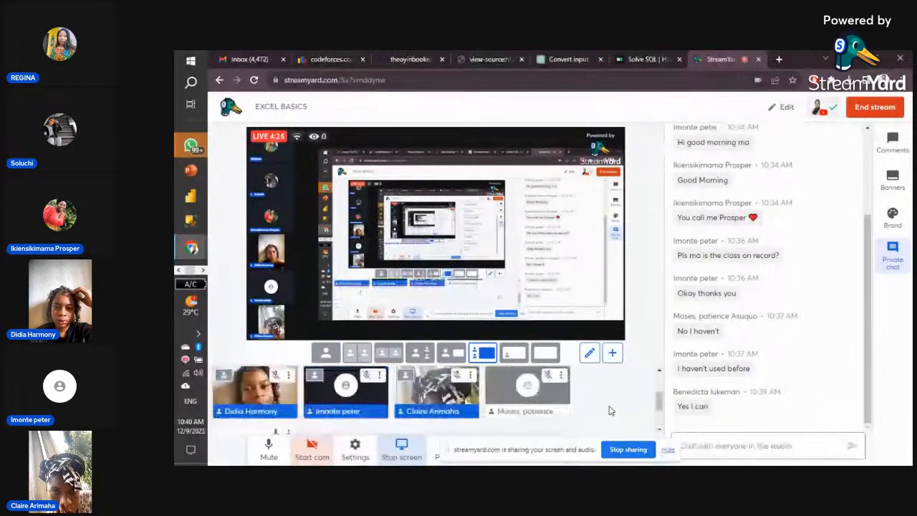
{"action": "scroll", "coordinate": [610, 410], "scroll_direction": "up", "scroll_amount": 2}
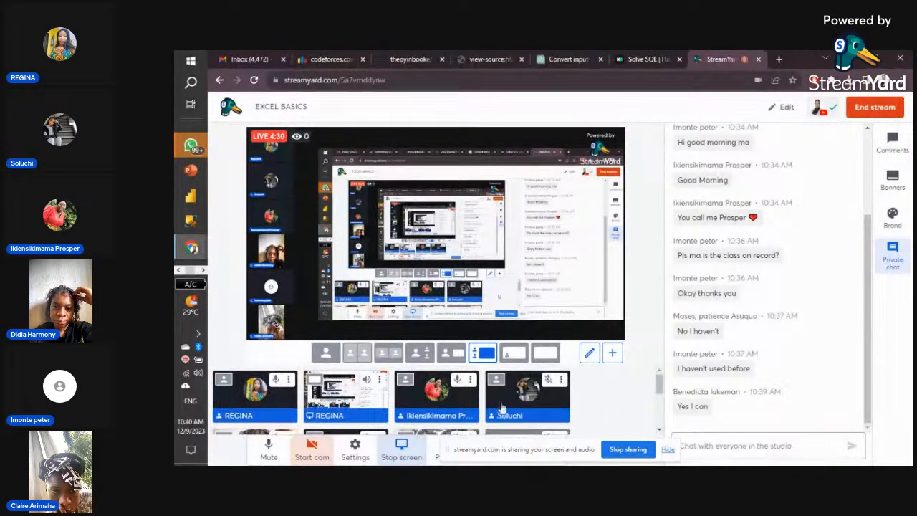
{"action": "mouse_move", "coordinate": [308, 405]}
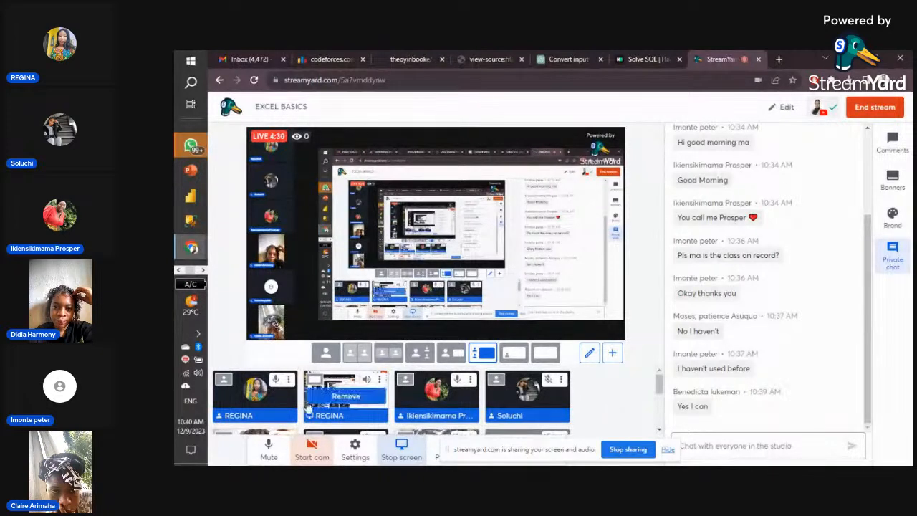
- Switch over to the Excel start screen, then Alt+Tab back to the StreamYard studio
{"action": "left_click", "coordinate": [180, 272]}
{"action": "left_click", "coordinate": [191, 220]}
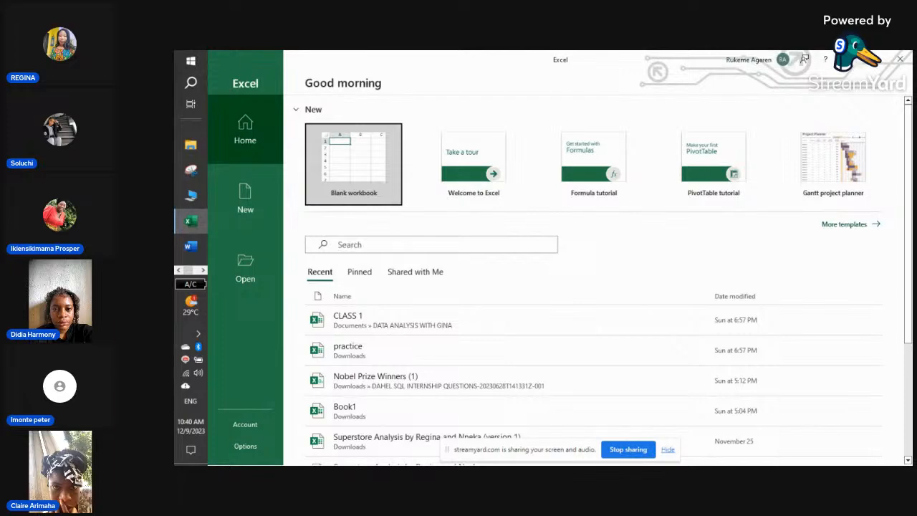
{"action": "key", "text": "alt+Tab"}
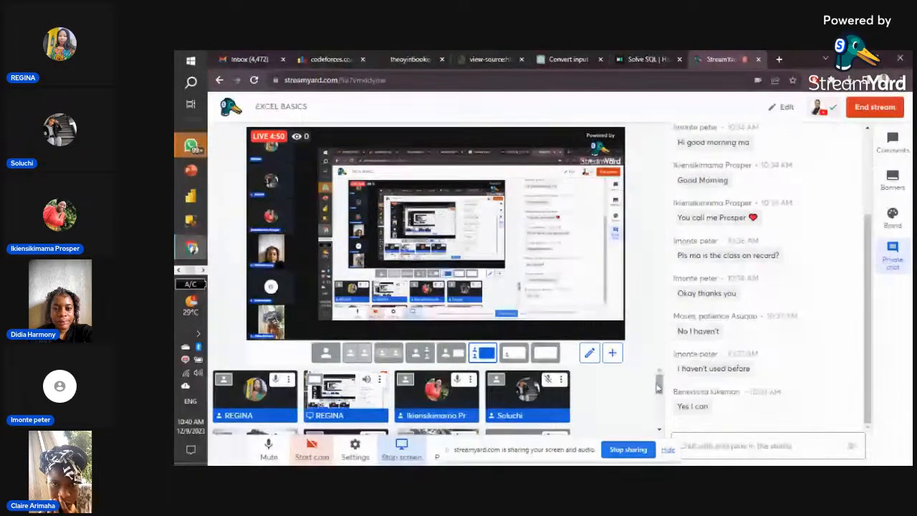
{"action": "mouse_move", "coordinate": [659, 387]}
{"action": "left_mouse_down"}
{"action": "mouse_move", "coordinate": [660, 422]}
{"action": "mouse_move", "coordinate": [660, 380]}
{"action": "left_mouse_up"}
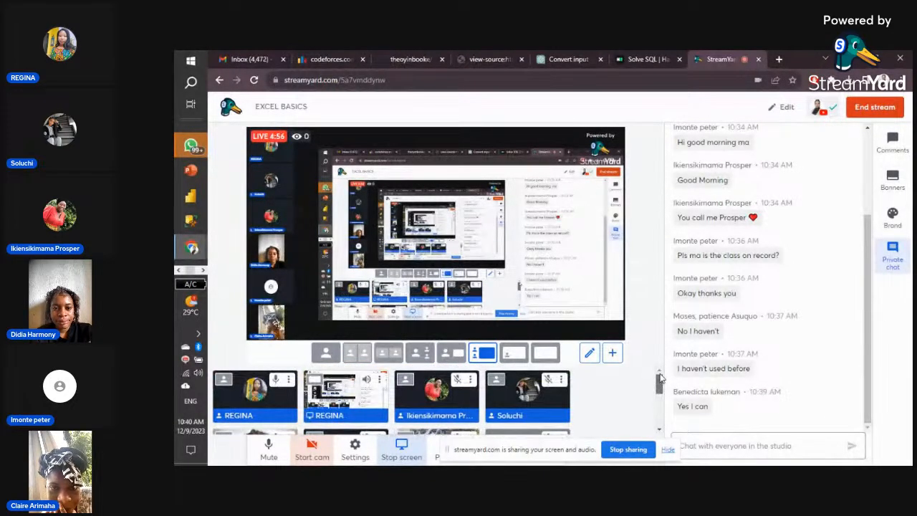
{"action": "left_click_drag", "start_coordinate": [660, 380], "coordinate": [645, 423]}
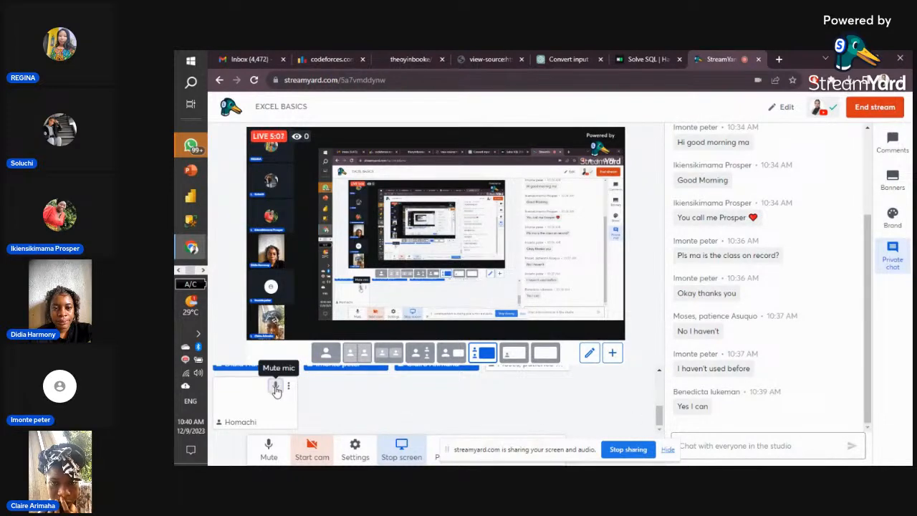
{"action": "scroll", "coordinate": [424, 419], "scroll_direction": "up", "scroll_amount": 5}
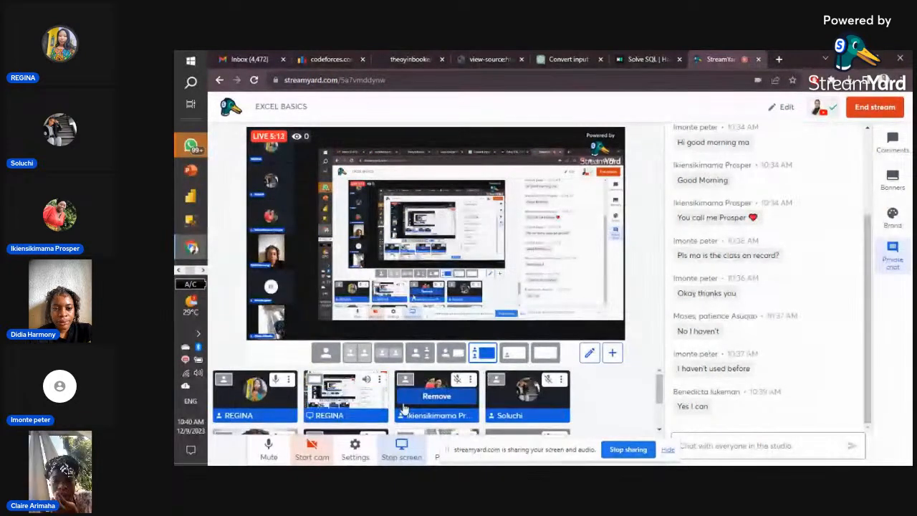
{"action": "left_click", "coordinate": [180, 270]}
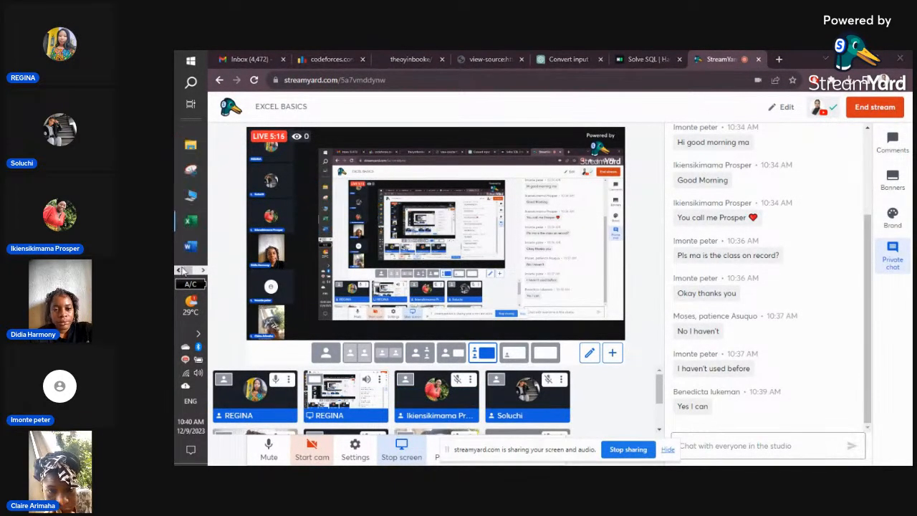
- Switch to Excel and create a Blank workbook, Book1, from the Home screen
{"action": "left_click", "coordinate": [191, 220]}
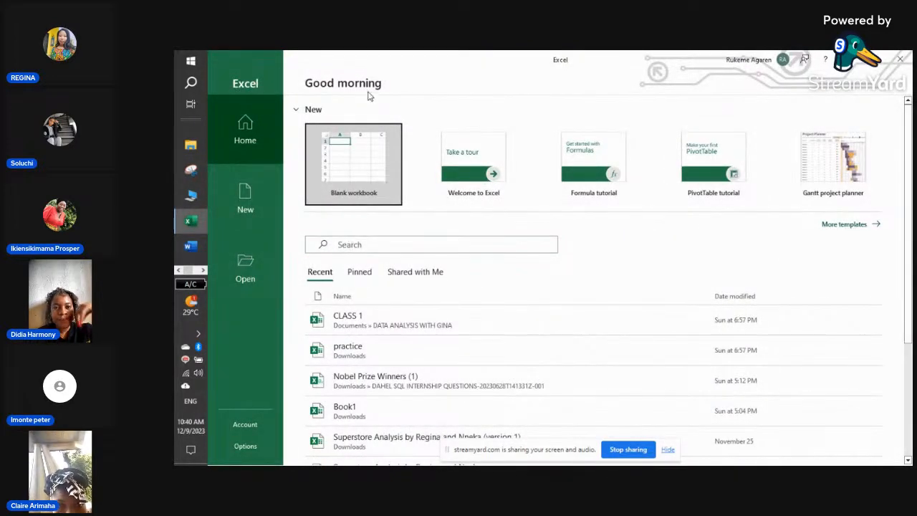
{"action": "left_click", "coordinate": [367, 174]}
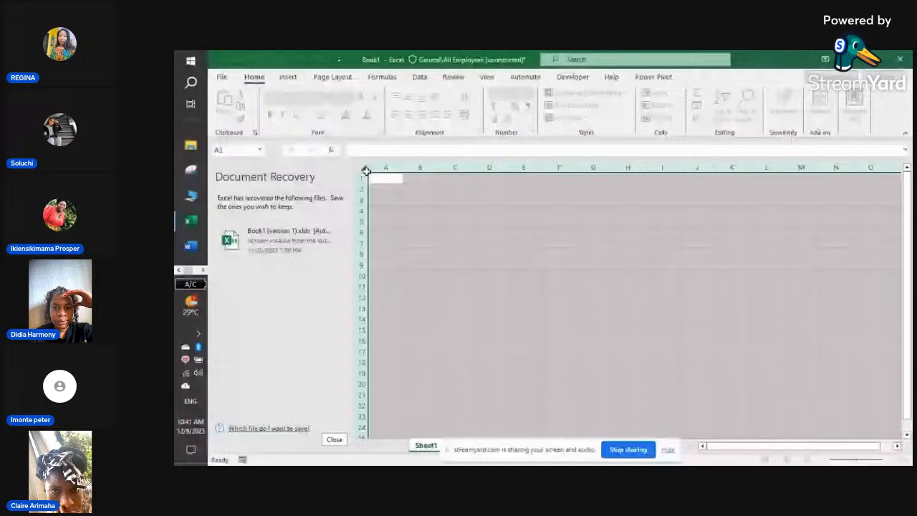
- Close Document Recovery, discarding the recovered Book1 files, then select cells F7 and E11
{"action": "left_click", "coordinate": [334, 440]}
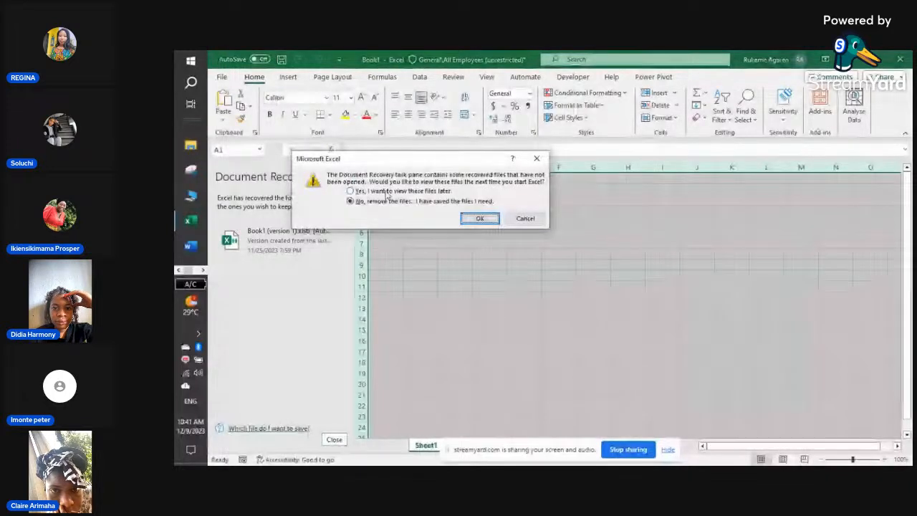
{"action": "left_click", "coordinate": [480, 219]}
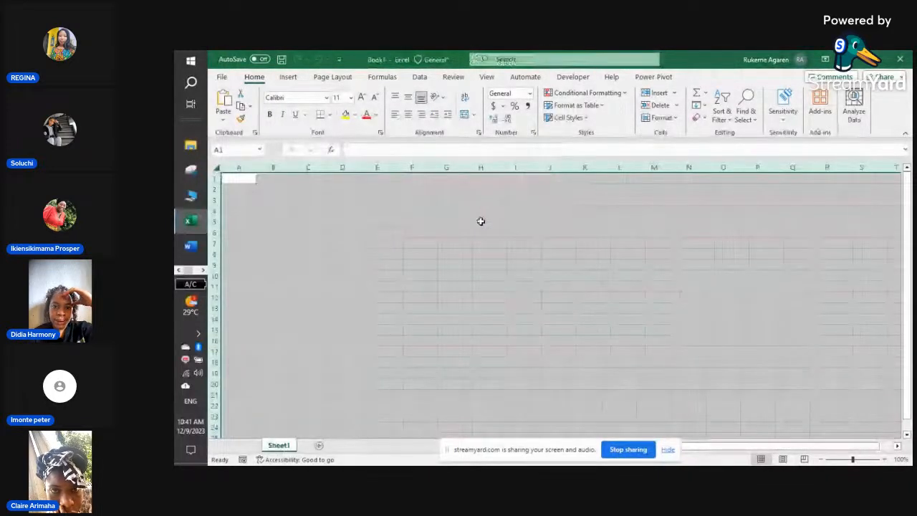
{"action": "left_click", "coordinate": [411, 243]}
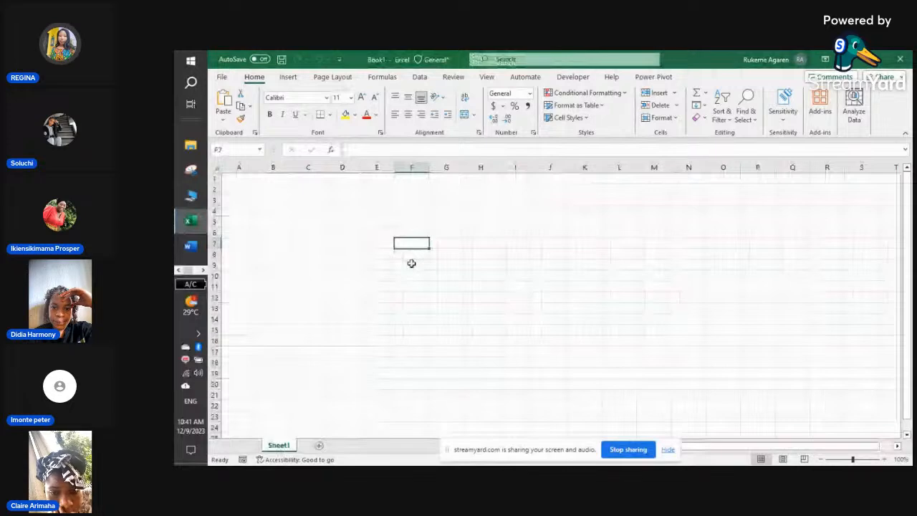
{"action": "left_click", "coordinate": [362, 287]}
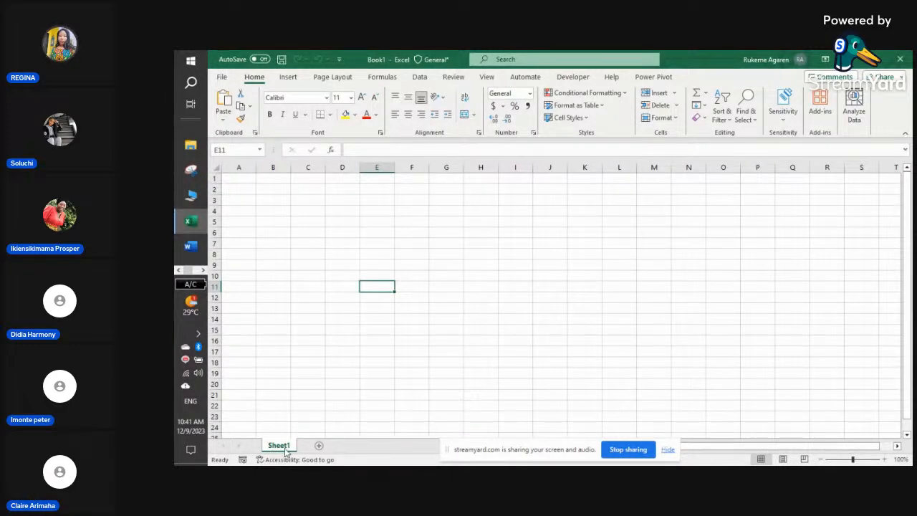
- Add Sheet2 and Sheet3 with the New sheet button, then return to Sheet1
{"action": "left_click", "coordinate": [319, 446]}
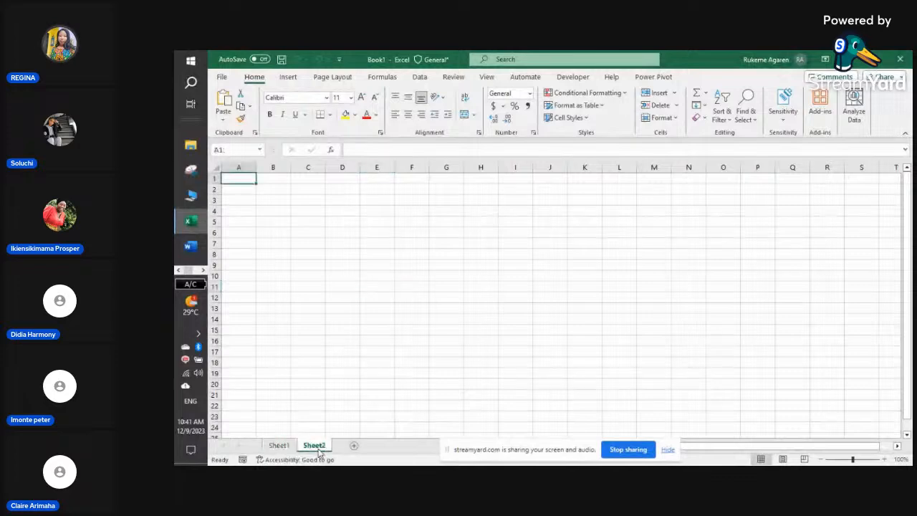
{"action": "left_click", "coordinate": [353, 446]}
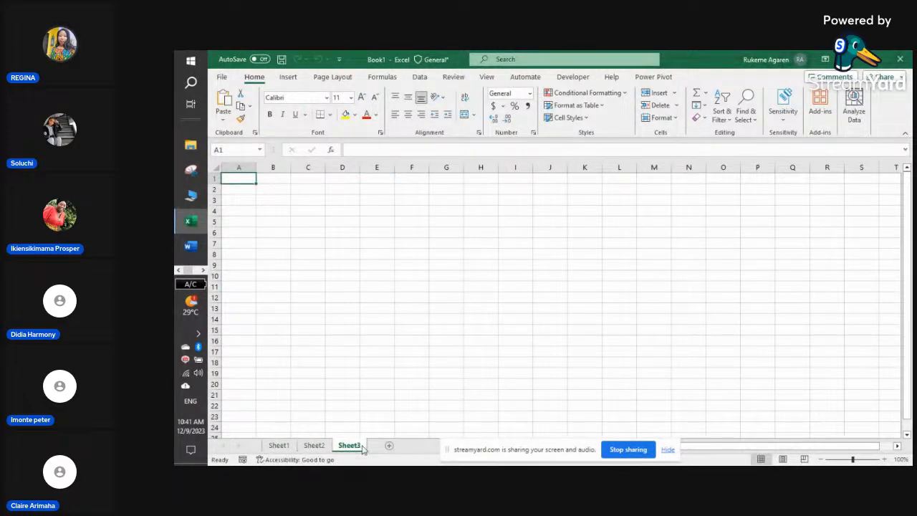
{"action": "left_click", "coordinate": [279, 446]}
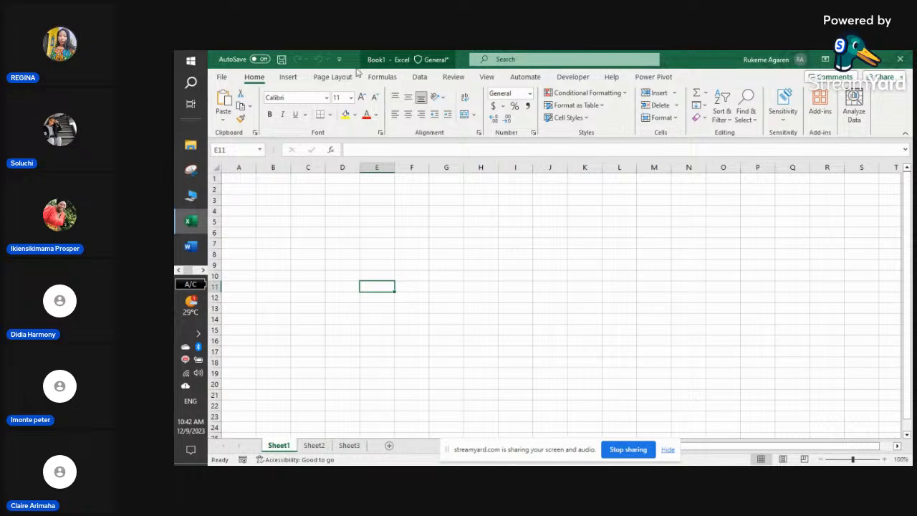
{"action": "left_click", "coordinate": [333, 220]}
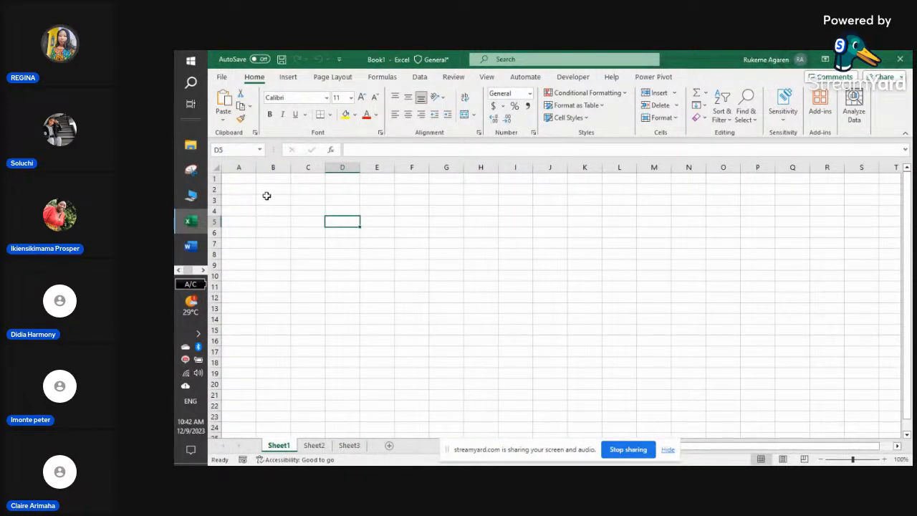
{"action": "left_click_drag", "start_coordinate": [268, 190], "coordinate": [803, 288]}
{"action": "left_click", "coordinate": [631, 316]}
{"action": "scroll", "coordinate": [649, 273], "scroll_direction": "up", "scroll_amount": 1}
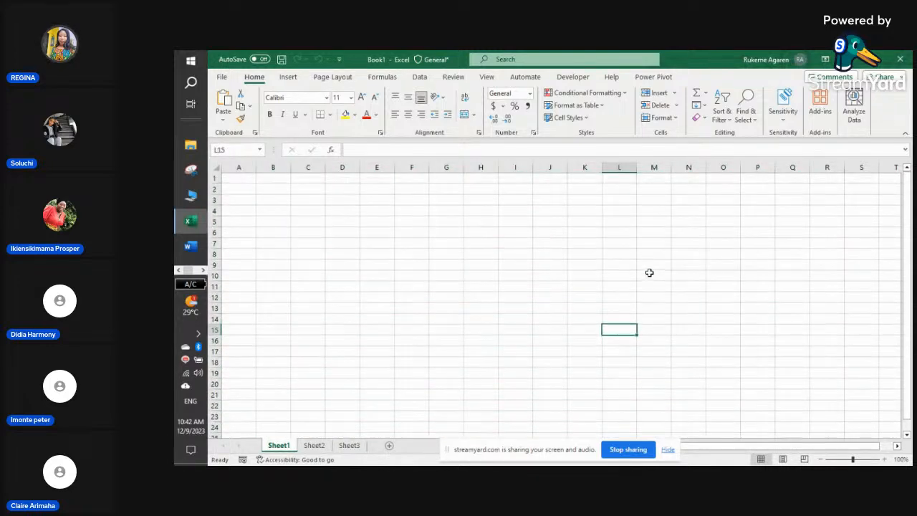
{"action": "left_click", "coordinate": [366, 233]}
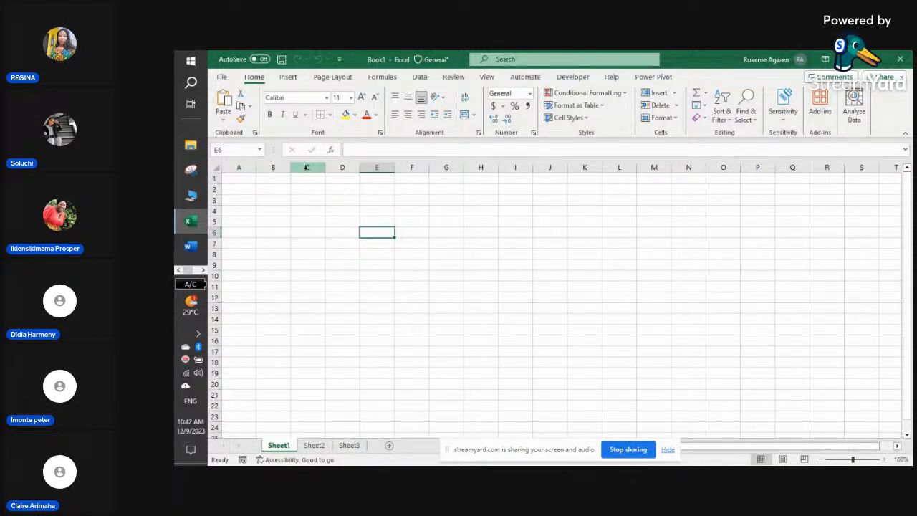
{"action": "left_click", "coordinate": [240, 168]}
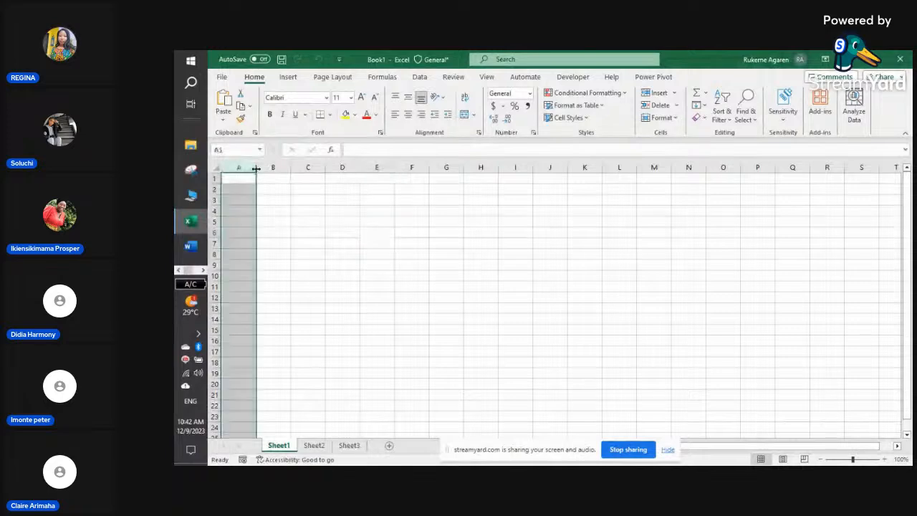
{"action": "left_click", "coordinate": [273, 168]}
{"action": "left_click", "coordinate": [308, 167]}
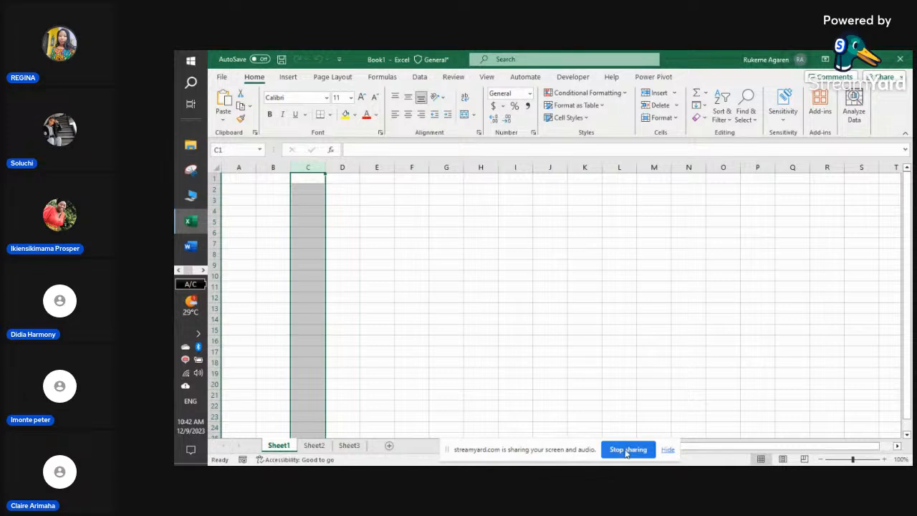
{"action": "left_click", "coordinate": [668, 449]}
{"action": "left_click_drag", "start_coordinate": [671, 452], "coordinate": [701, 452]}
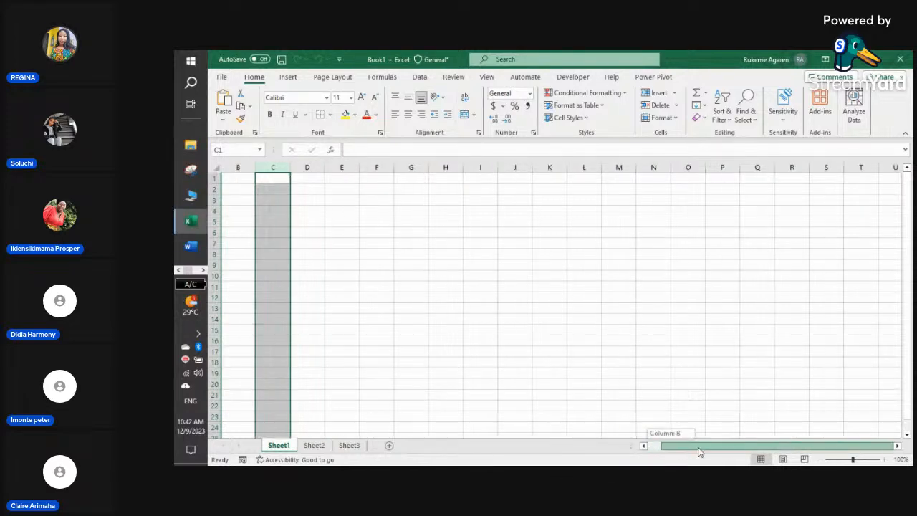
{"action": "left_click", "coordinate": [407, 242]}
{"action": "left_click_drag", "start_coordinate": [460, 243], "coordinate": [225, 231]}
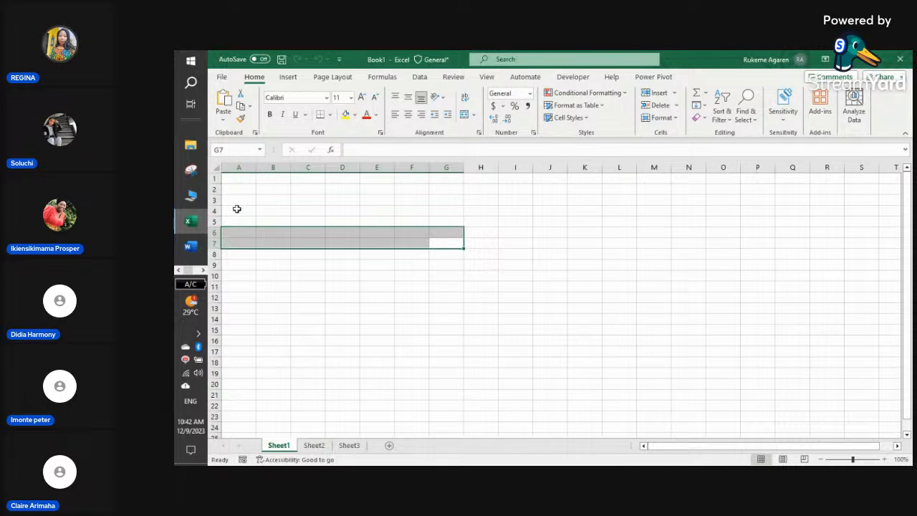
{"action": "left_click", "coordinate": [237, 209]}
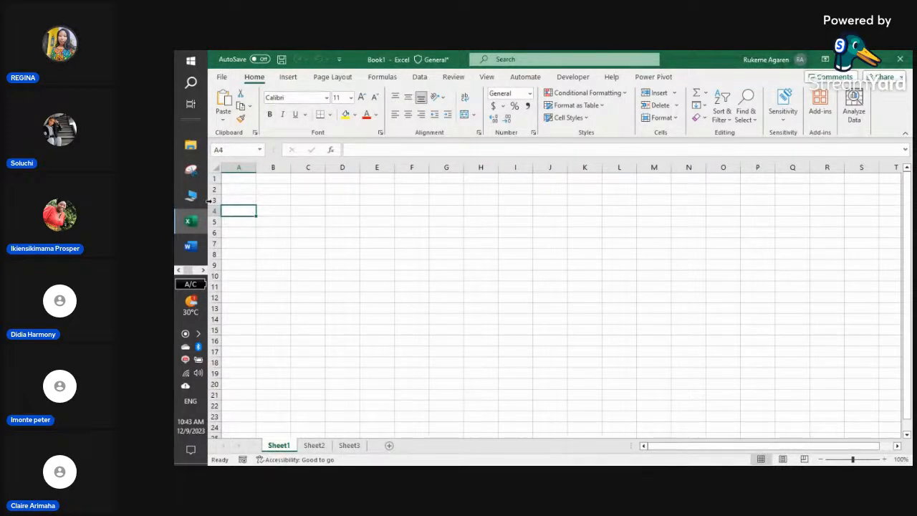
{"action": "left_click", "coordinate": [214, 178]}
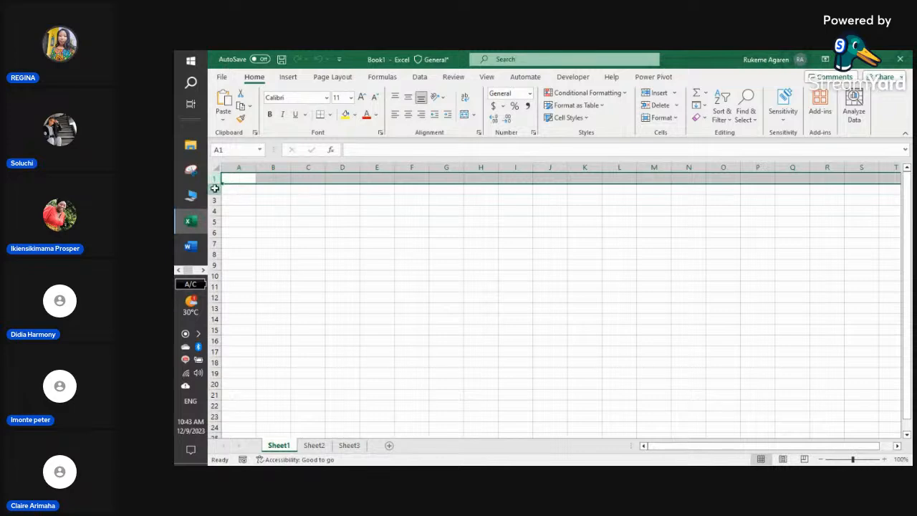
{"action": "left_click", "coordinate": [214, 189]}
{"action": "left_click", "coordinate": [214, 179]}
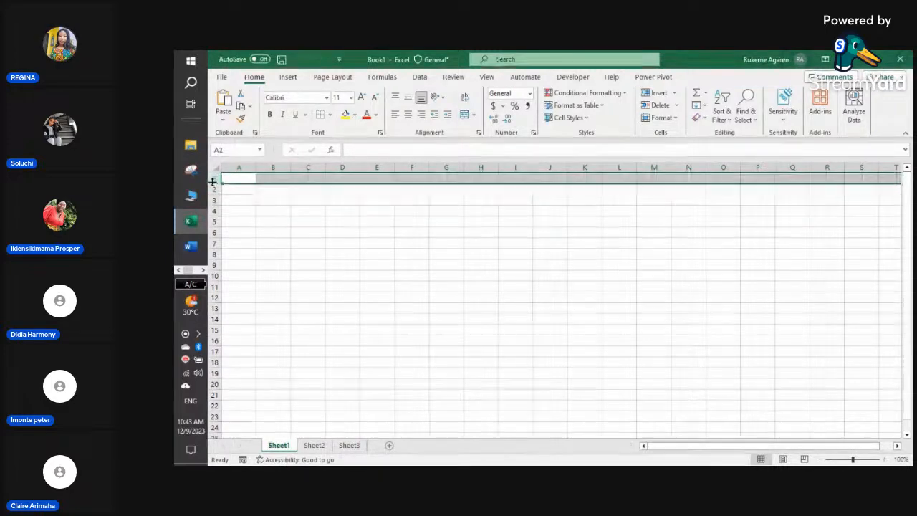
{"action": "left_click", "coordinate": [214, 189]}
{"action": "left_click", "coordinate": [214, 202]}
{"action": "left_click", "coordinate": [213, 210]}
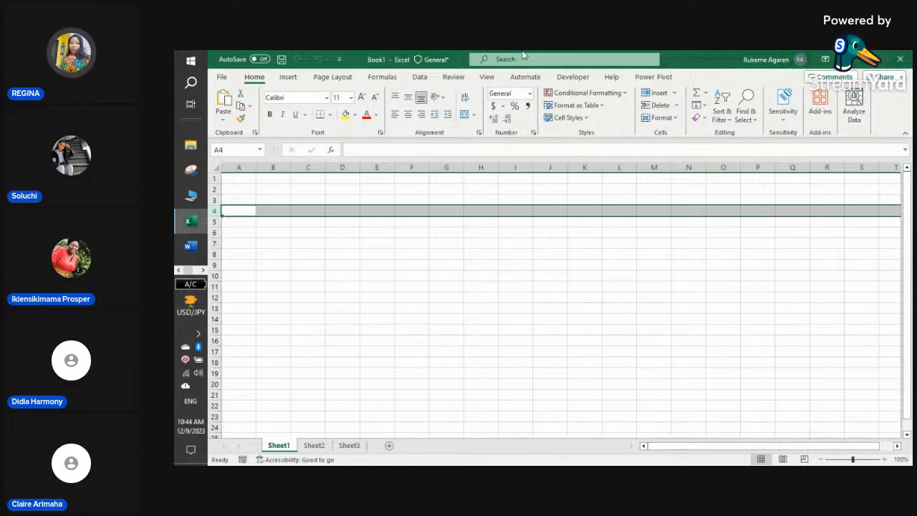
{"action": "left_click", "coordinate": [223, 78]}
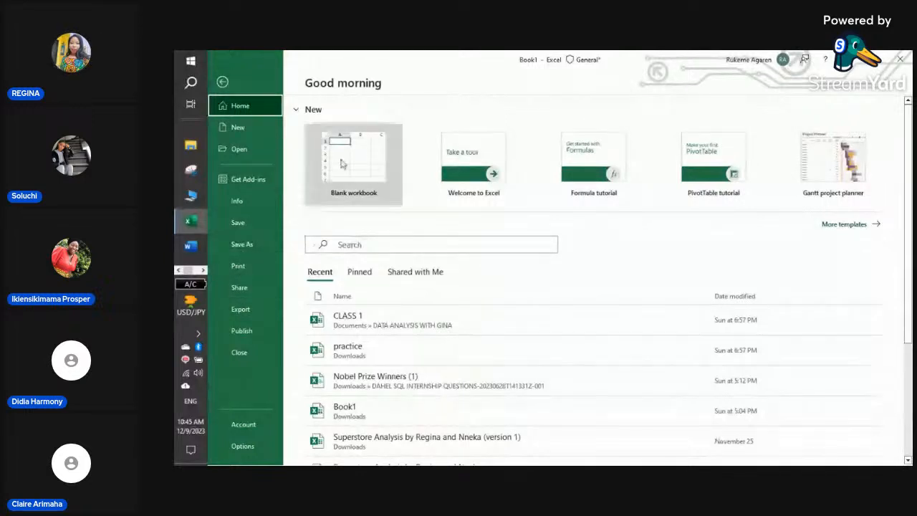
{"action": "left_click", "coordinate": [223, 82]}
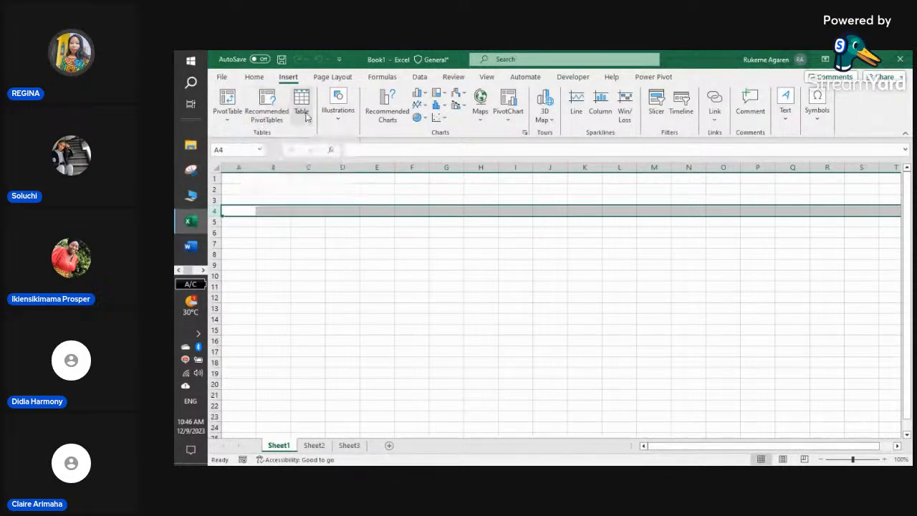
- On the Insert tab, open and dismiss the Illustrations choices twice, then select cell H6
{"action": "left_click", "coordinate": [339, 119]}
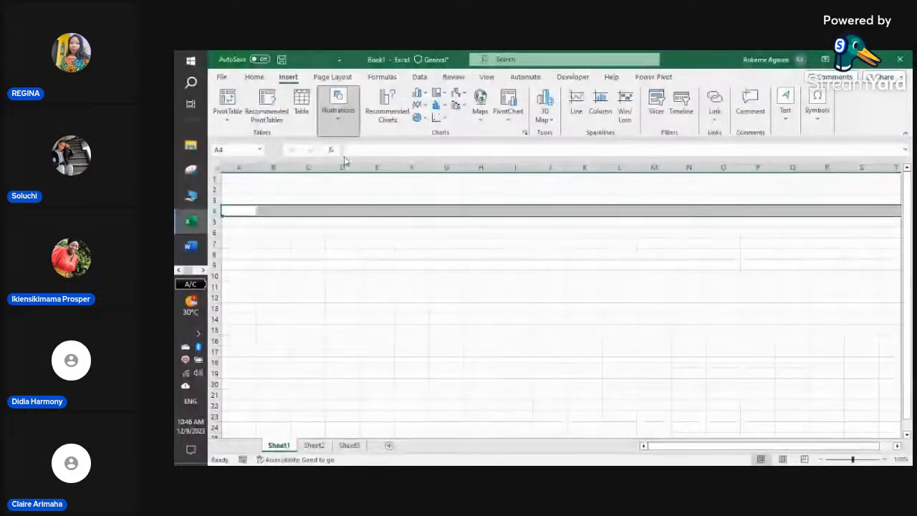
{"action": "key", "text": "Escape"}
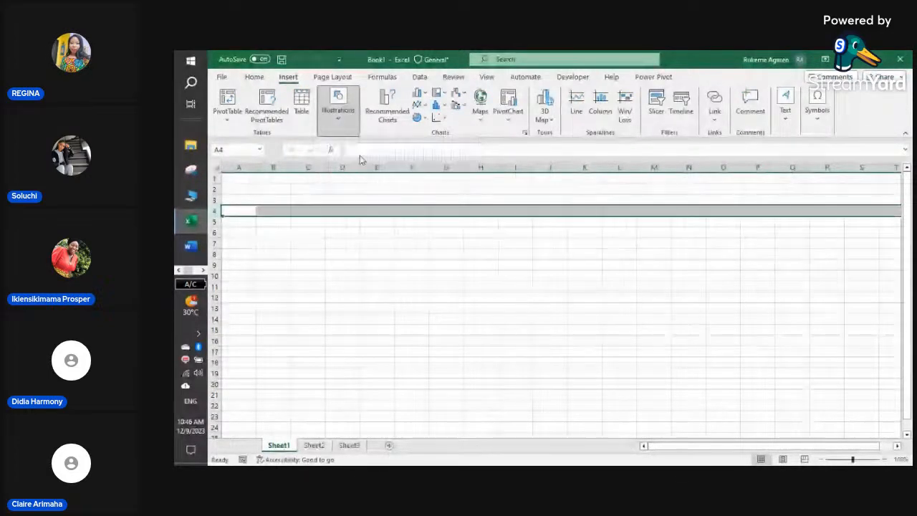
{"action": "left_click", "coordinate": [338, 107]}
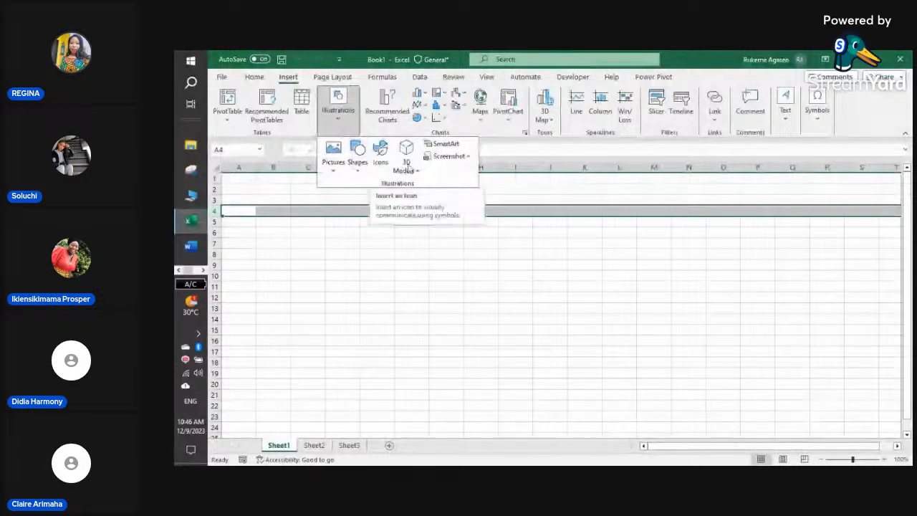
{"action": "left_click", "coordinate": [532, 228]}
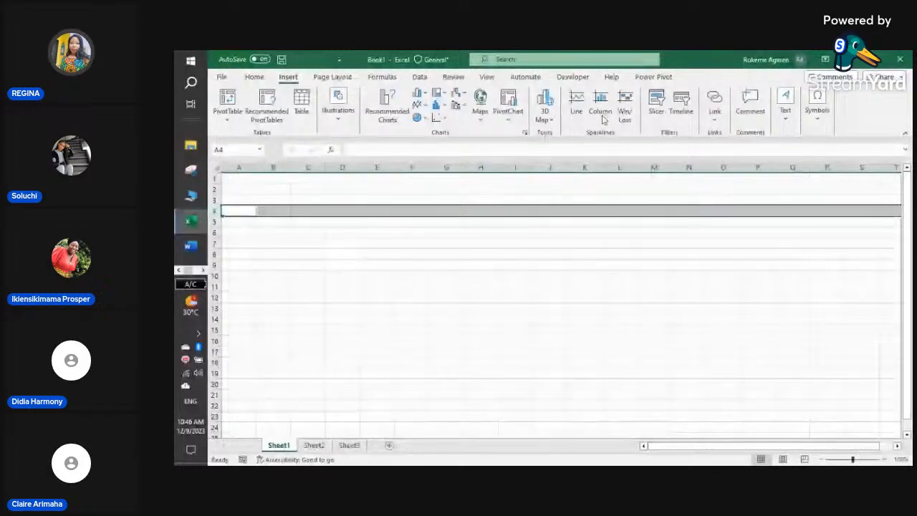
{"action": "left_click", "coordinate": [481, 232]}
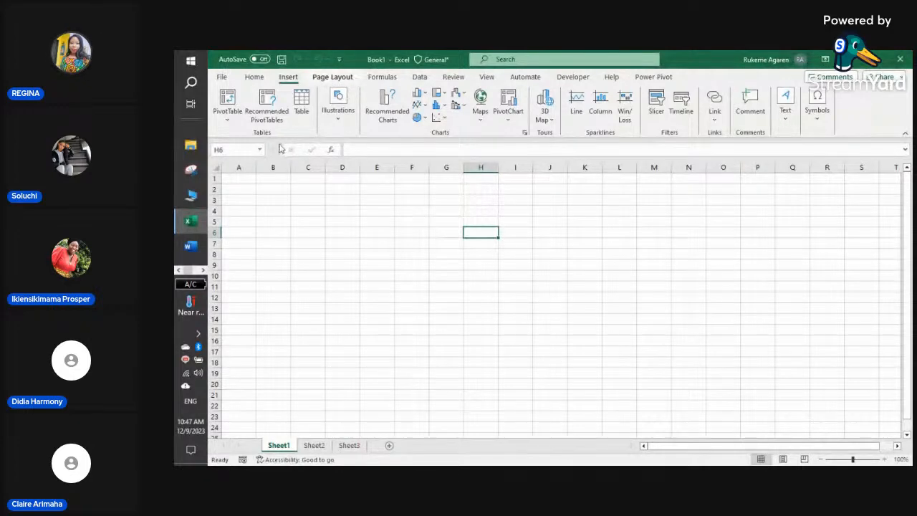
- On Page Layout, look through the Margins presets and Orientation choices
{"action": "left_click", "coordinate": [338, 82]}
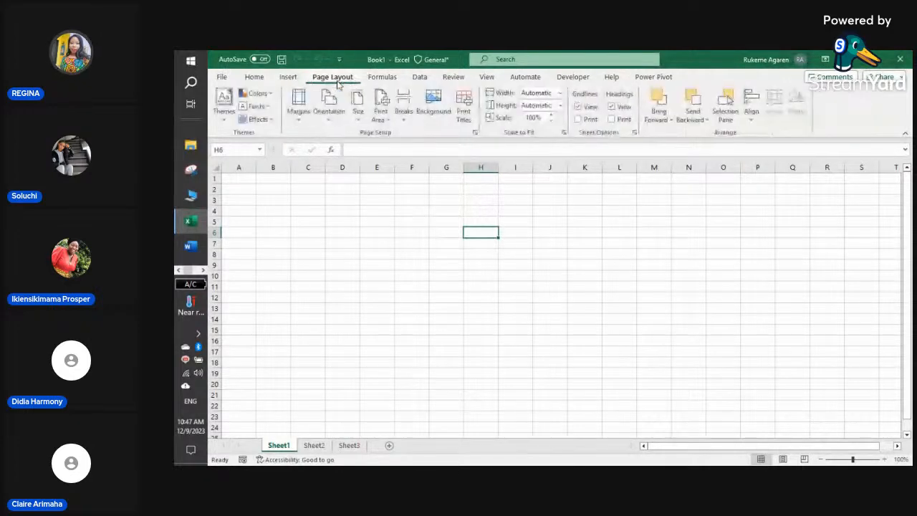
{"action": "left_click", "coordinate": [308, 115]}
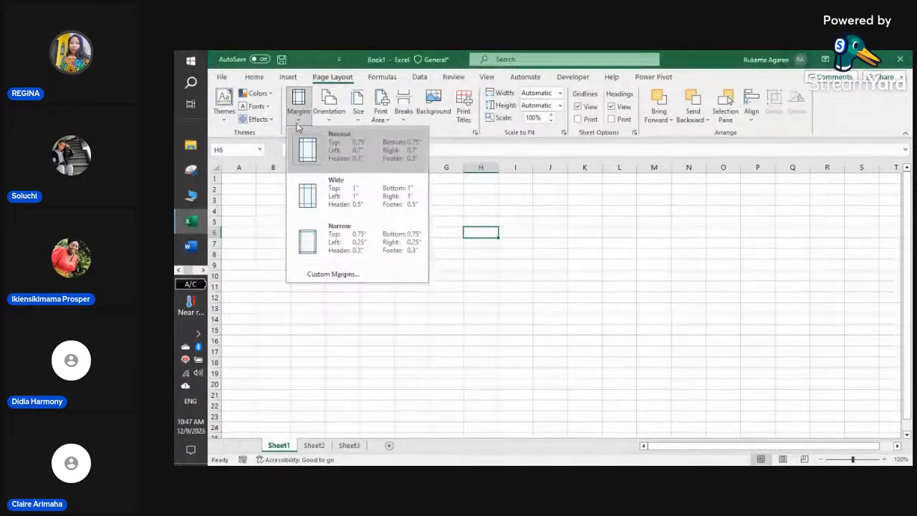
{"action": "left_click", "coordinate": [328, 115]}
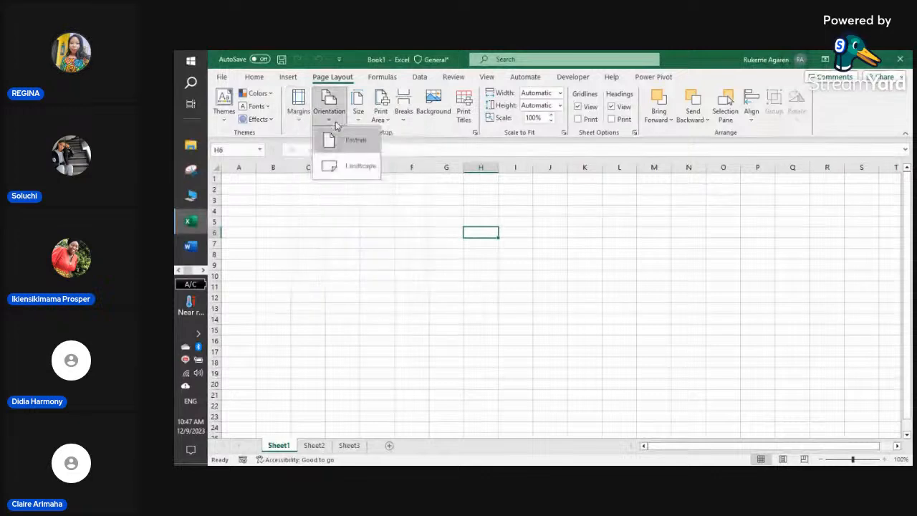
{"action": "left_click", "coordinate": [412, 202]}
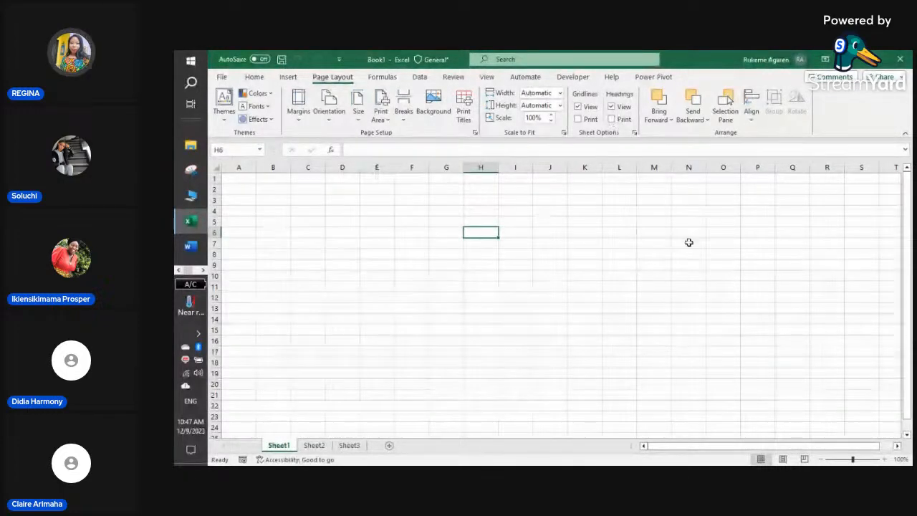
- Select column C, cells B3 and D3, ranges D3:O17 and B4:C5, then B4, and show Formulas
{"action": "left_click", "coordinate": [308, 167]}
{"action": "left_click", "coordinate": [266, 199]}
{"action": "left_click", "coordinate": [345, 204]}
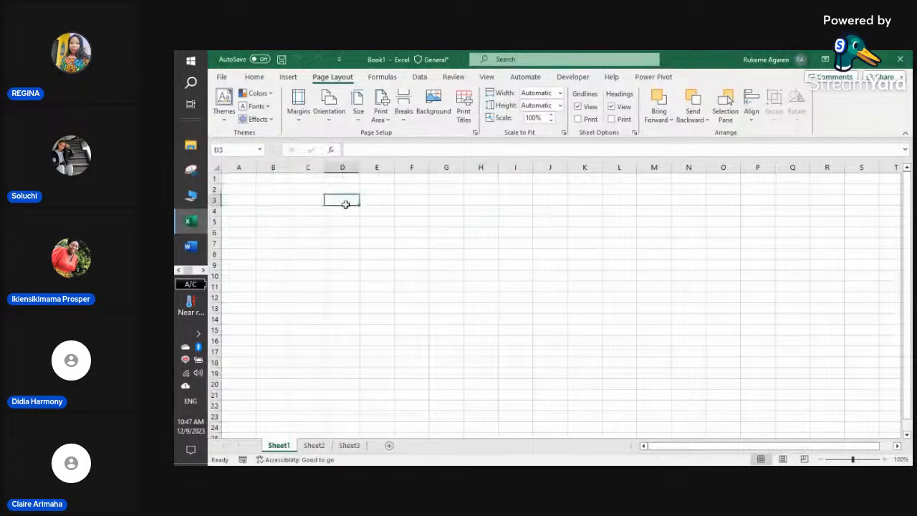
{"action": "mouse_move", "coordinate": [345, 204]}
{"action": "left_mouse_down"}
{"action": "mouse_move", "coordinate": [637, 264]}
{"action": "mouse_move", "coordinate": [738, 351]}
{"action": "left_mouse_up"}
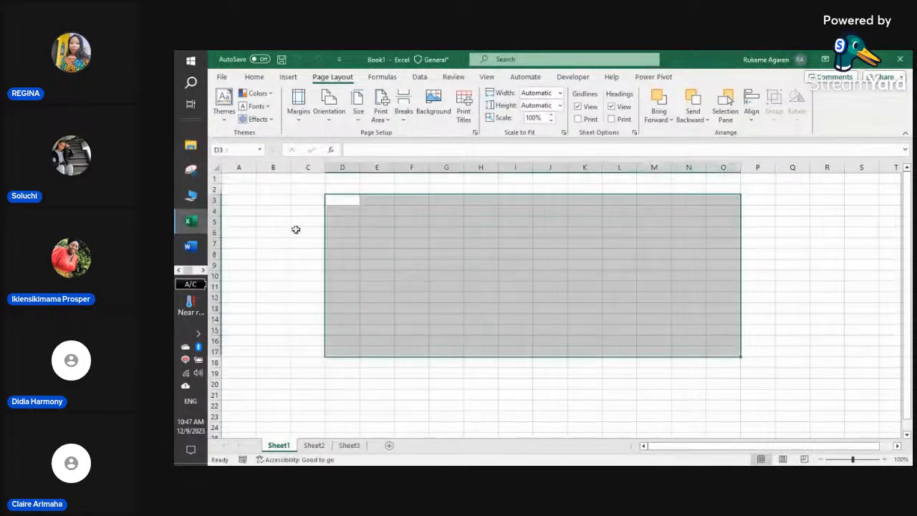
{"action": "left_click_drag", "start_coordinate": [265, 208], "coordinate": [315, 226]}
{"action": "left_click", "coordinate": [262, 206]}
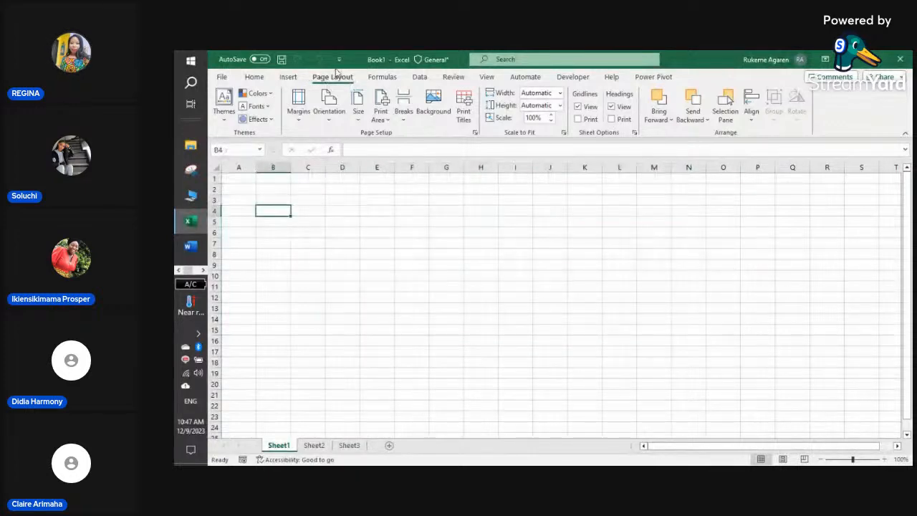
{"action": "left_click", "coordinate": [382, 79]}
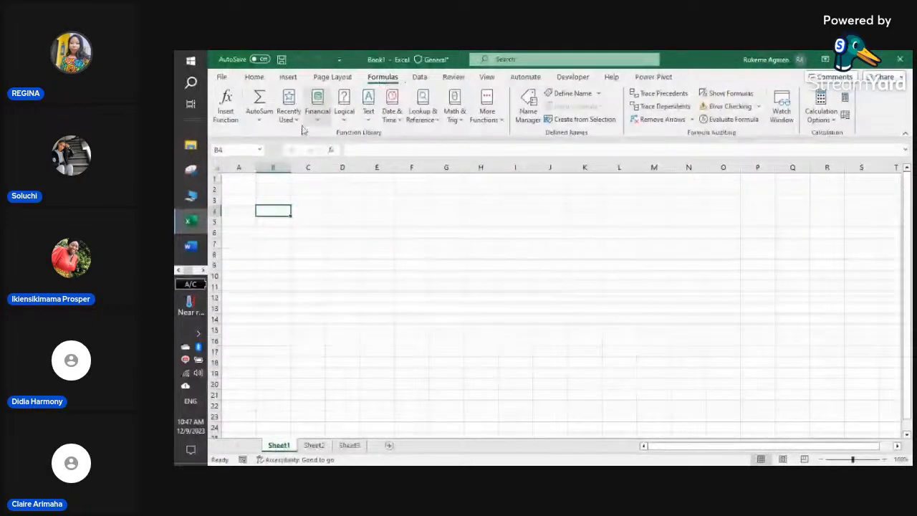
- Select cells F7 and I6, then switch to the Data tab
{"action": "left_click", "coordinate": [412, 243]}
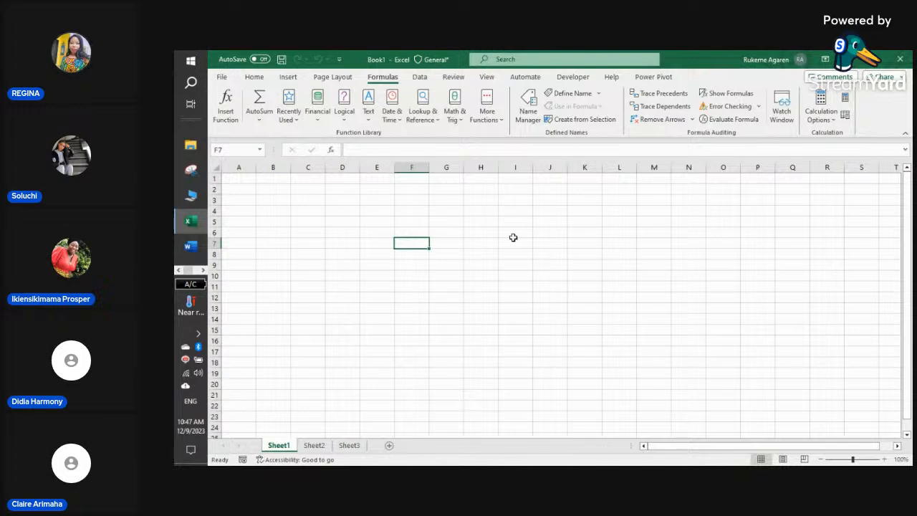
{"action": "left_click", "coordinate": [511, 234]}
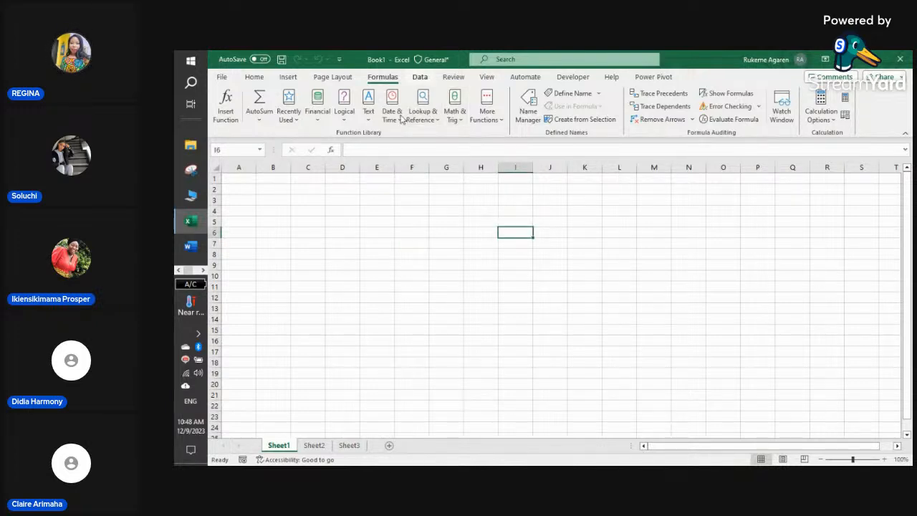
{"action": "left_click", "coordinate": [418, 78]}
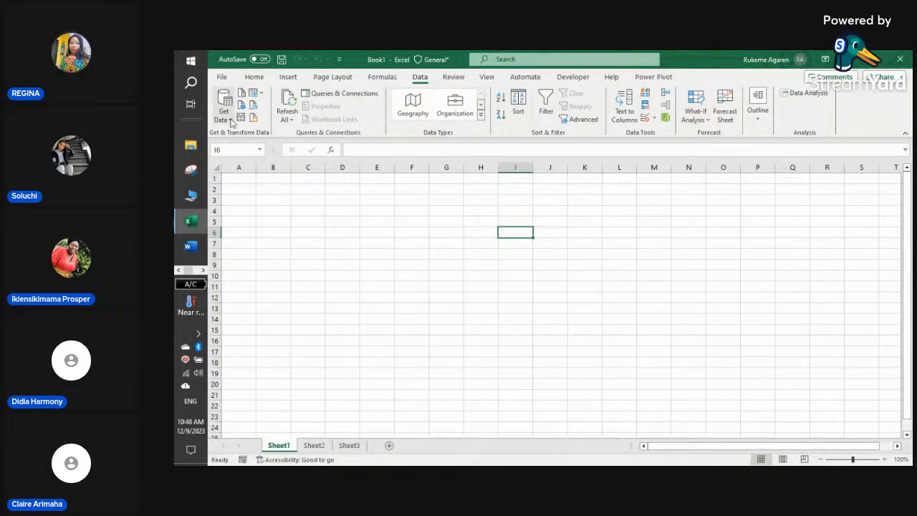
- Expand the Data Types gallery to view Stocks, Currencies and Geography, then collapse it
{"action": "left_click", "coordinate": [482, 118]}
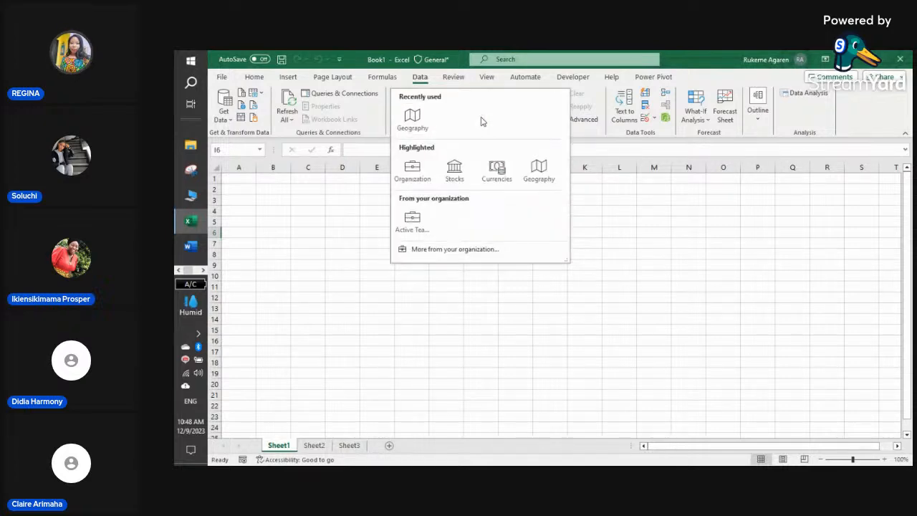
{"action": "left_click", "coordinate": [409, 297]}
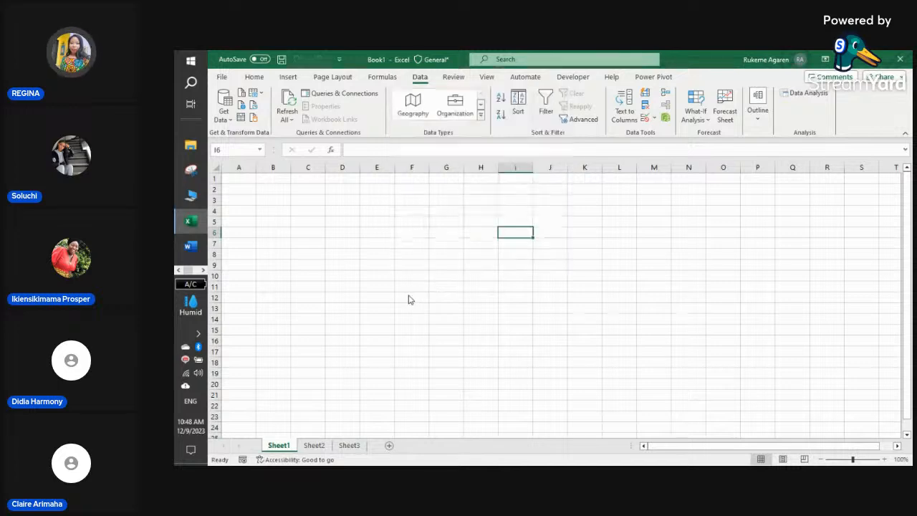
{"action": "left_click", "coordinate": [481, 117]}
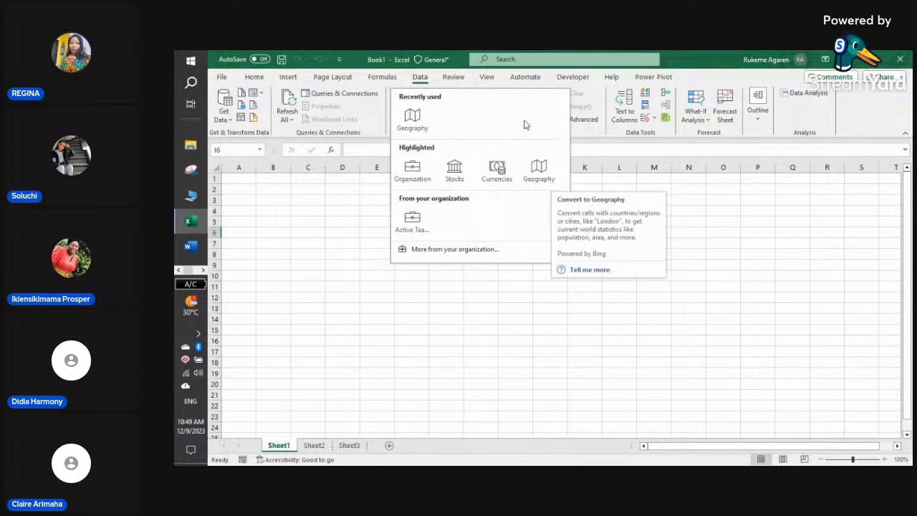
{"action": "key", "text": "Escape"}
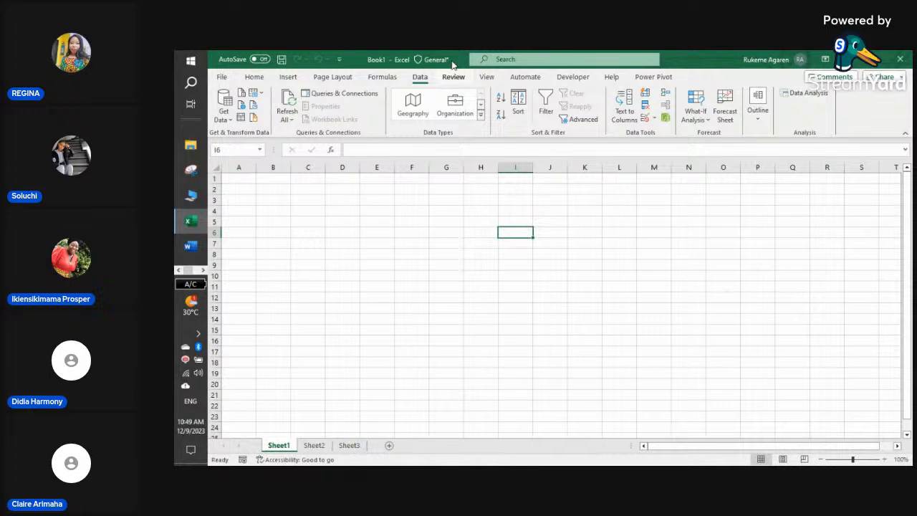
- Show the Review ribbon with its spelling, translation, comments and sheet protection commands
{"action": "left_click", "coordinate": [453, 77]}
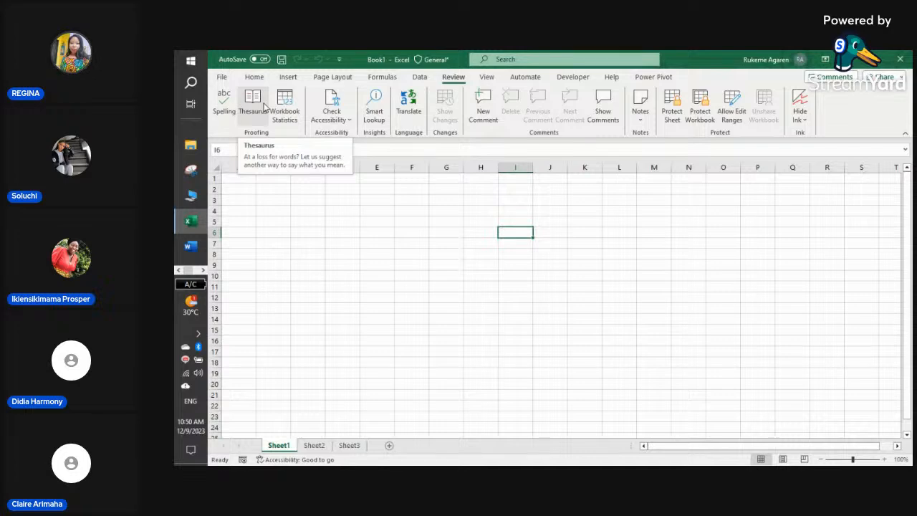
{"action": "left_click", "coordinate": [203, 271]}
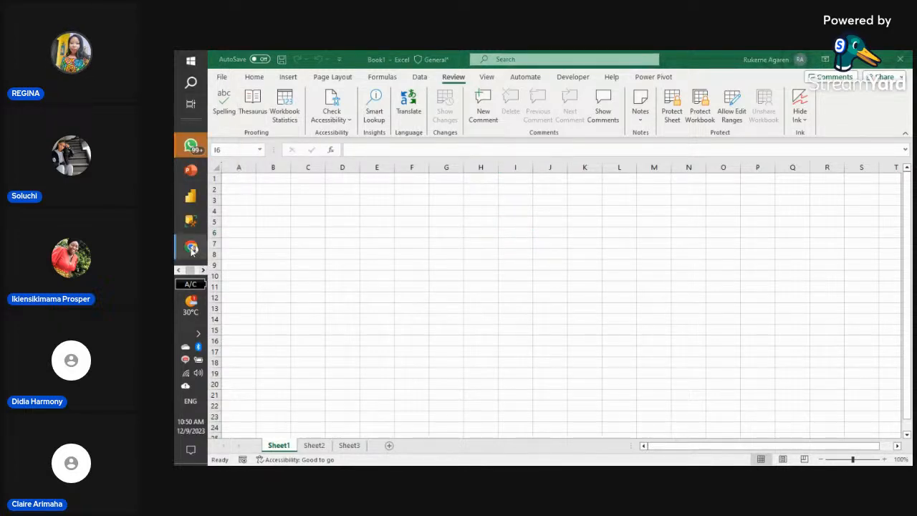
- Bring the StreamYard 'EXCEL BASICS' studio in Chrome in front of Excel
{"action": "left_click", "coordinate": [191, 249]}
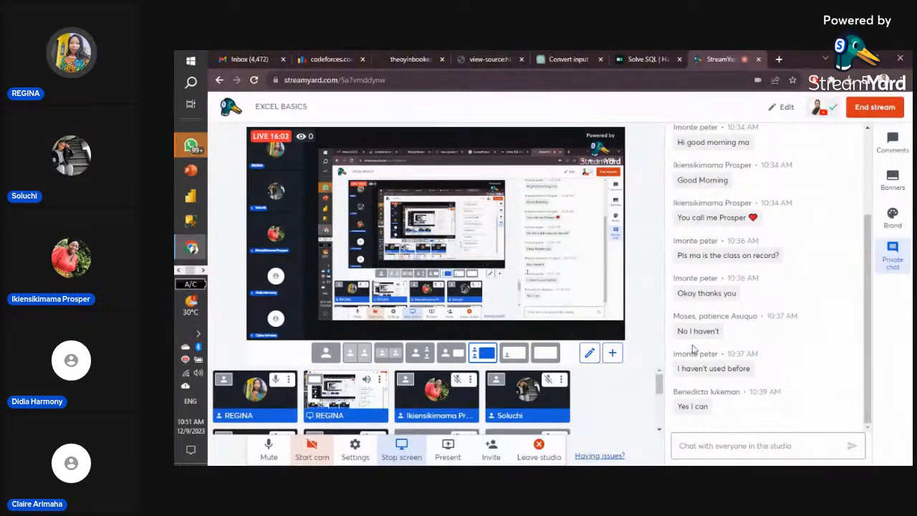
- Add participants to the StreamYard stage until the six-person limit is hit
{"action": "scroll", "coordinate": [512, 387], "scroll_direction": "down", "scroll_amount": 2}
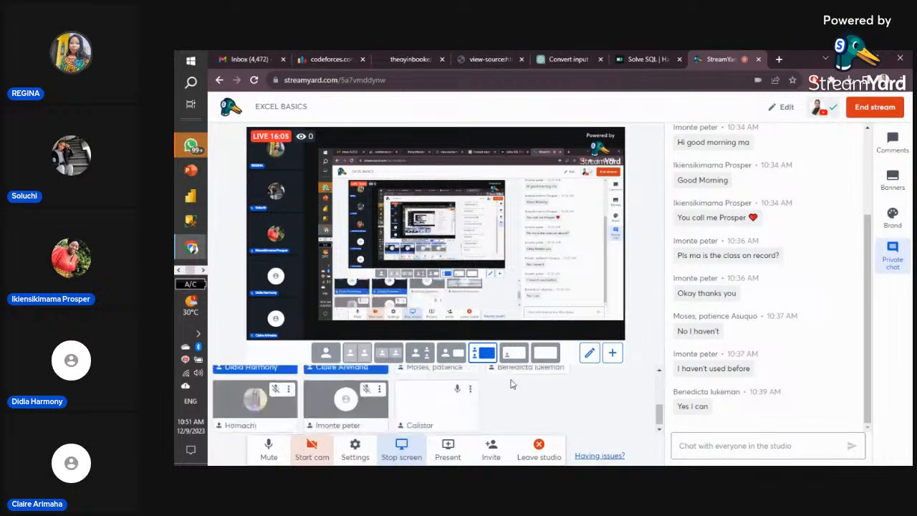
{"action": "scroll", "coordinate": [438, 407], "scroll_direction": "up", "scroll_amount": 2}
{"action": "scroll", "coordinate": [451, 399], "scroll_direction": "down", "scroll_amount": 2}
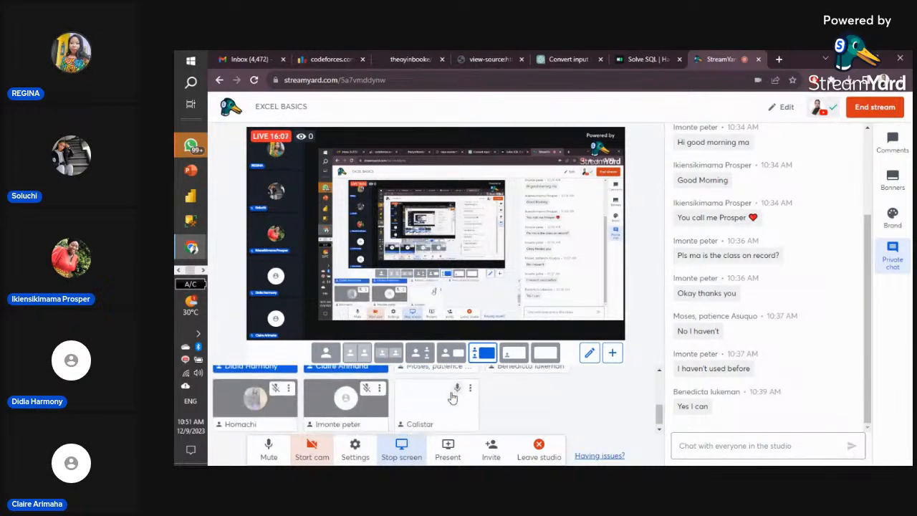
{"action": "scroll", "coordinate": [452, 399], "scroll_direction": "up", "scroll_amount": 2}
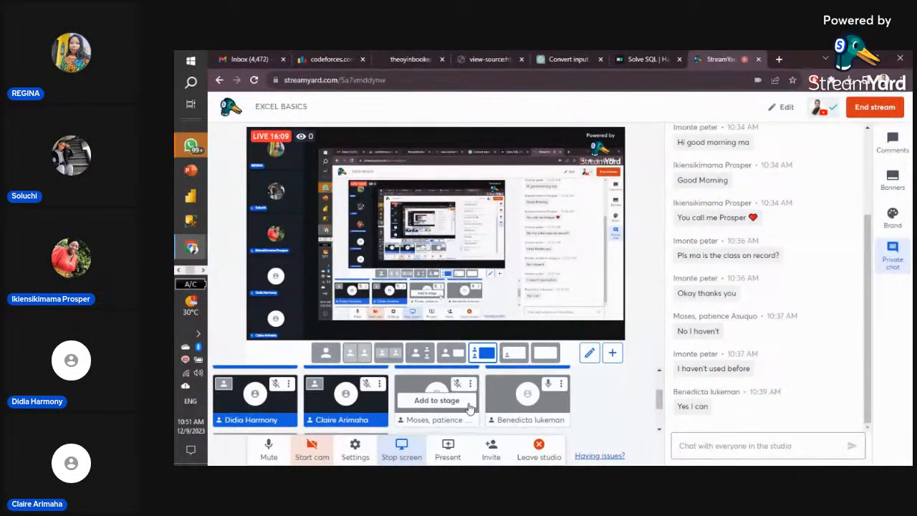
{"action": "scroll", "coordinate": [468, 407], "scroll_direction": "down", "scroll_amount": 2}
{"action": "scroll", "coordinate": [470, 407], "scroll_direction": "up", "scroll_amount": 2}
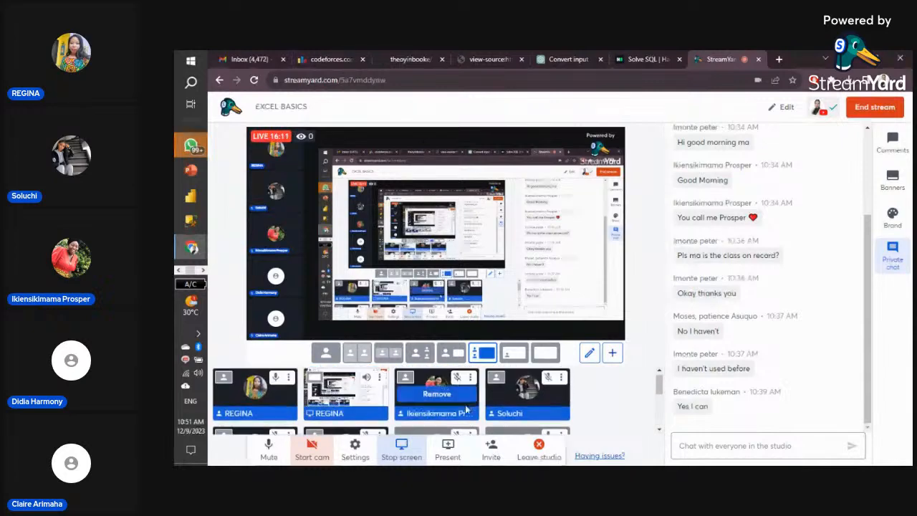
{"action": "scroll", "coordinate": [437, 405], "scroll_direction": "down", "scroll_amount": 3}
{"action": "left_click", "coordinate": [437, 398]}
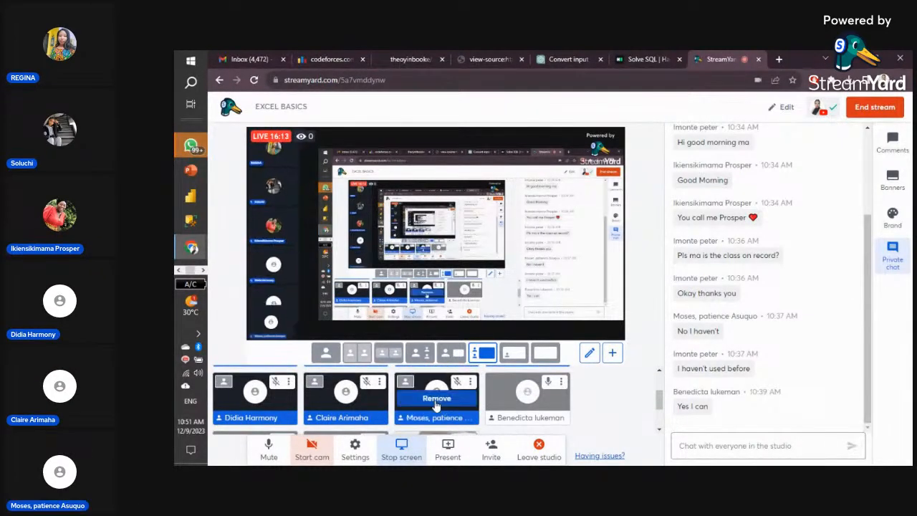
{"action": "left_click", "coordinate": [529, 399]}
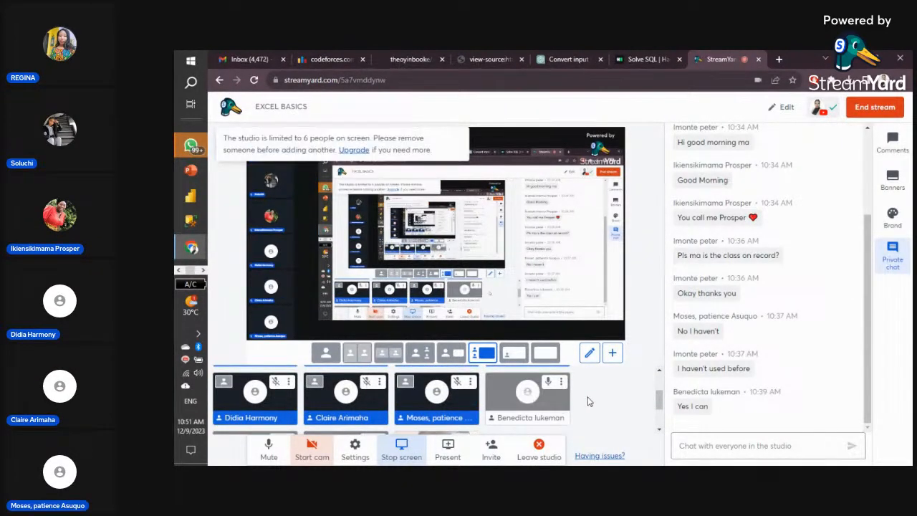
{"action": "scroll", "coordinate": [545, 407], "scroll_direction": "down", "scroll_amount": 2}
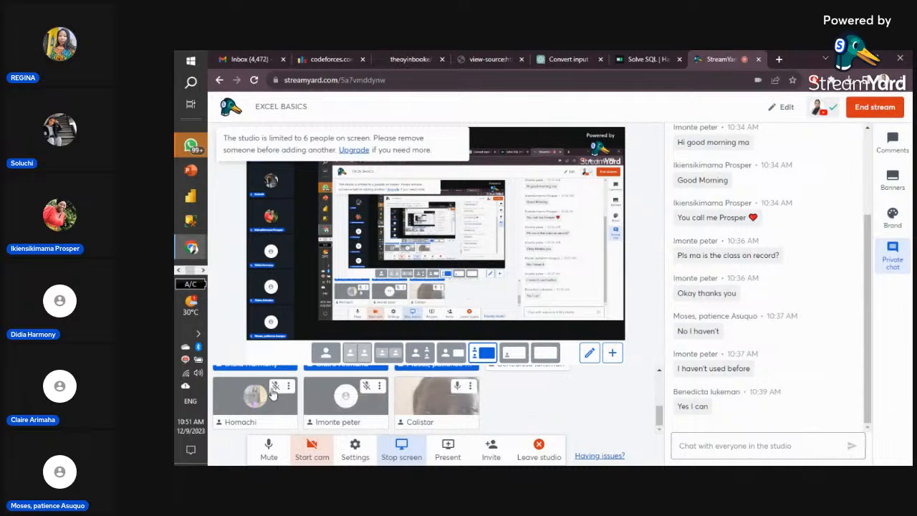
- Switch back to the Book1 - Excel window from its taskbar preview
{"action": "left_click", "coordinate": [182, 271]}
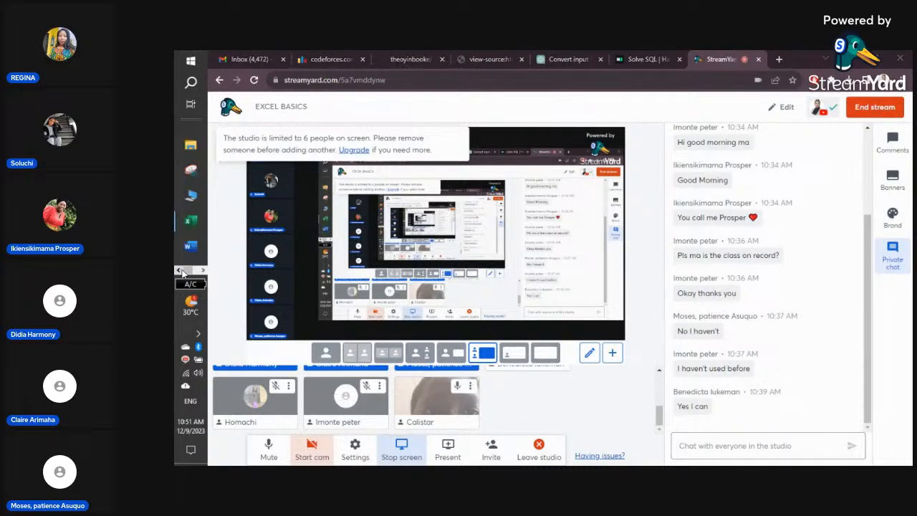
{"action": "mouse_move", "coordinate": [189, 222]}
{"action": "left_click", "coordinate": [231, 226]}
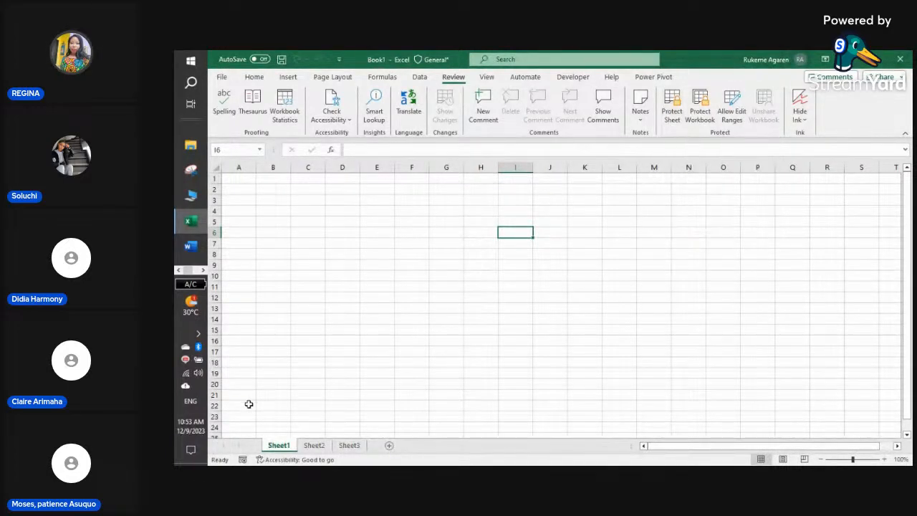
- Select the empty range B2:K15 on Sheet1
{"action": "left_click_drag", "start_coordinate": [275, 192], "coordinate": [576, 328]}
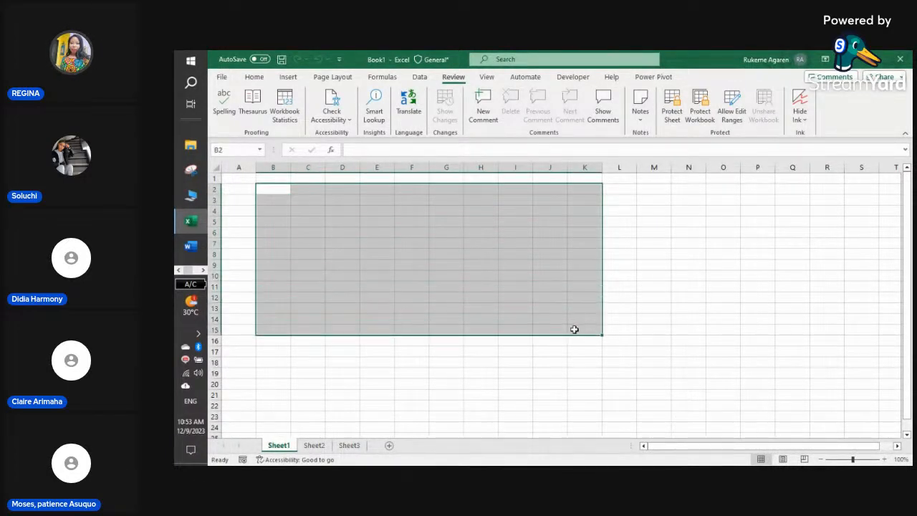
- Move from Sheet1 through Sheet2 to the blank Sheet3
{"action": "left_click", "coordinate": [314, 446]}
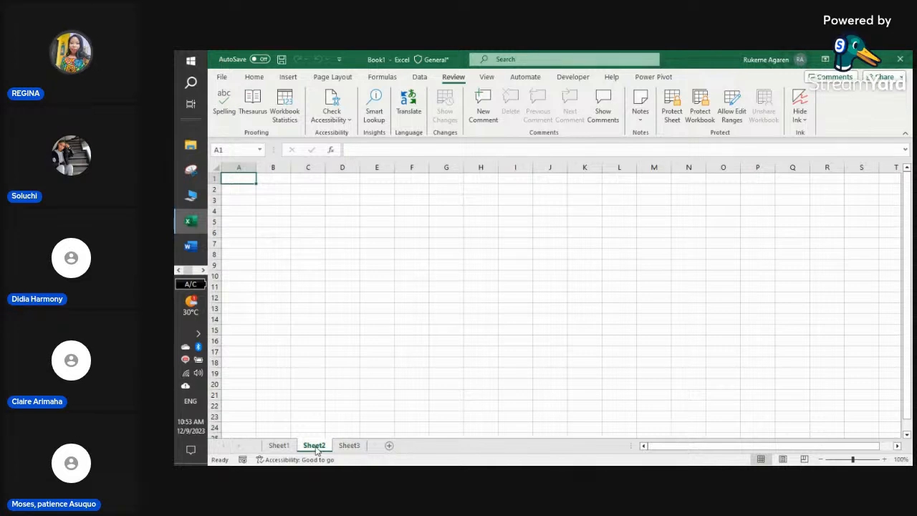
{"action": "left_click", "coordinate": [350, 447]}
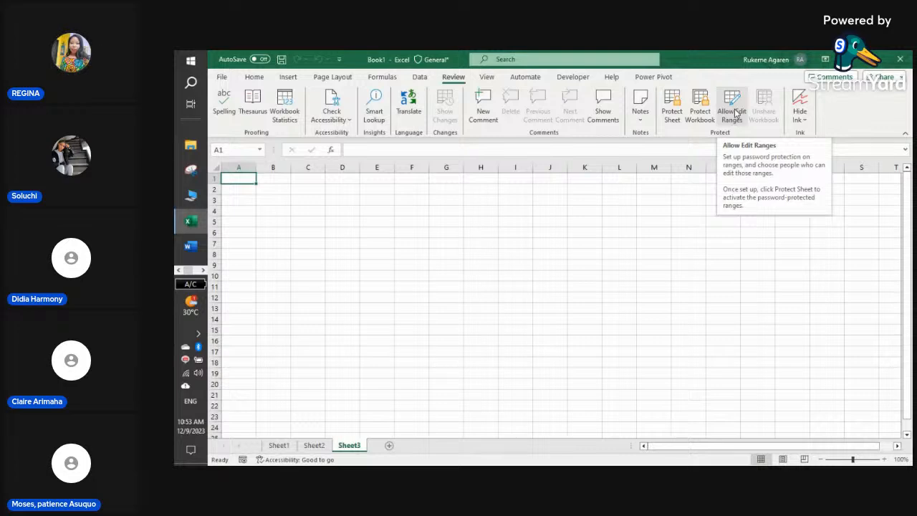
- Hide Sheet3's gridlines from the View ribbon and select various cells on the gridless sheet
{"action": "left_click", "coordinate": [487, 77]}
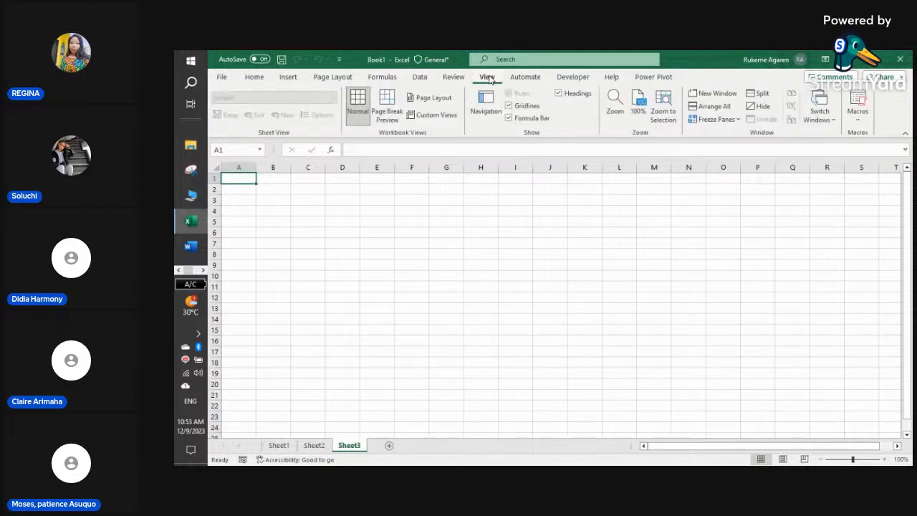
{"action": "left_click", "coordinate": [331, 213]}
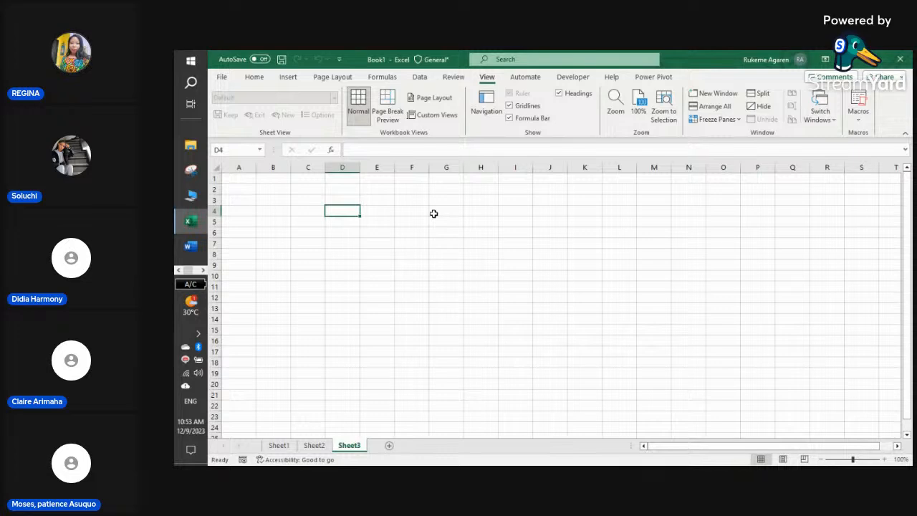
{"action": "left_click", "coordinate": [516, 107]}
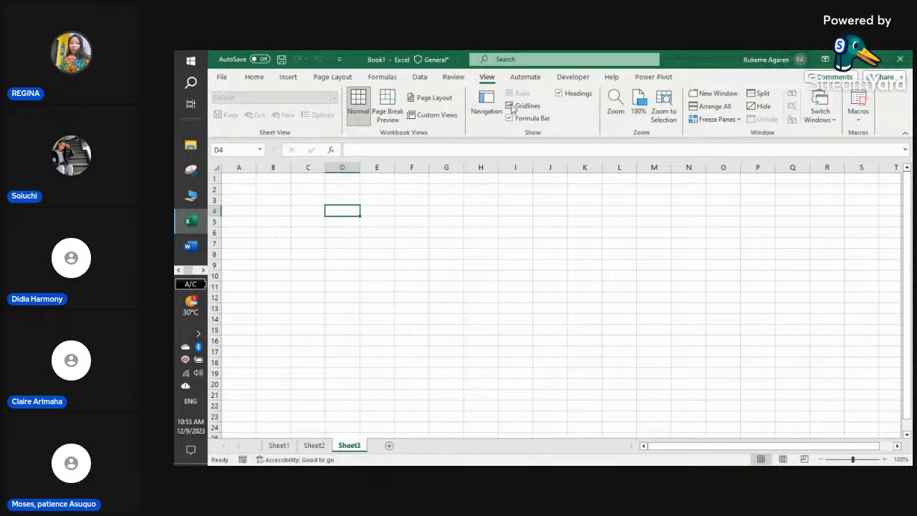
{"action": "left_click", "coordinate": [464, 239]}
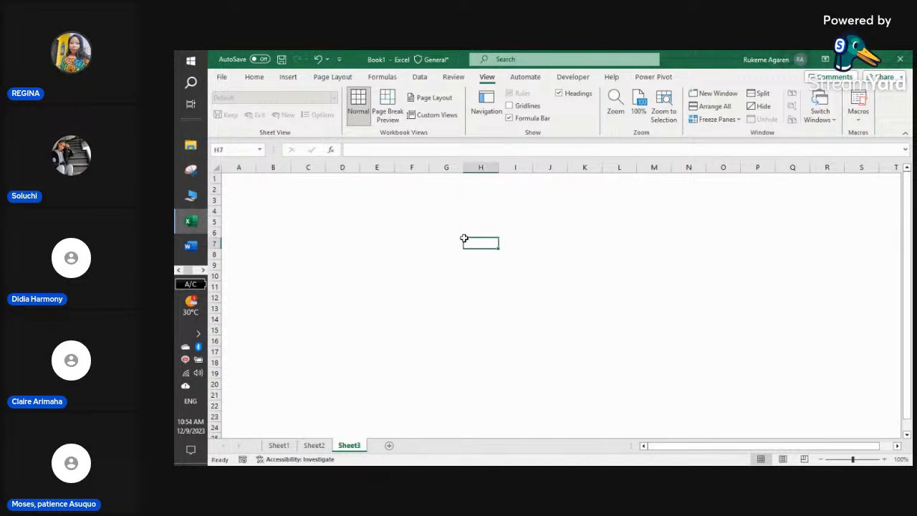
{"action": "left_click", "coordinate": [406, 287]}
{"action": "left_click", "coordinate": [473, 221]}
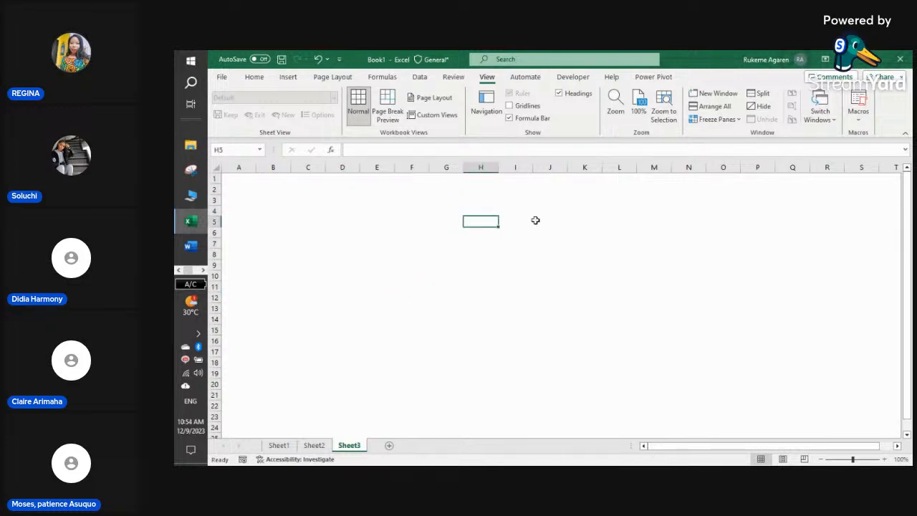
{"action": "left_click", "coordinate": [620, 224]}
{"action": "left_click", "coordinate": [548, 298]}
{"action": "left_click", "coordinate": [367, 258]}
{"action": "left_click", "coordinate": [421, 205]}
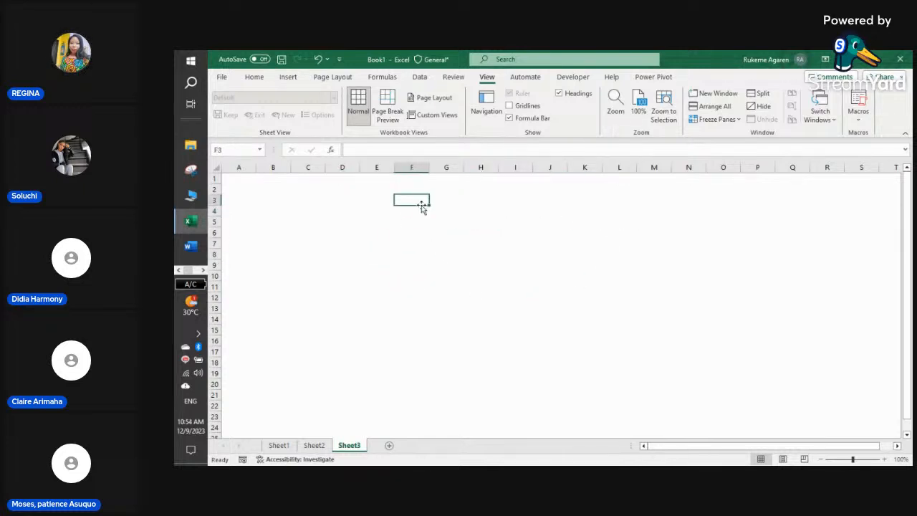
{"action": "left_click", "coordinate": [553, 209]}
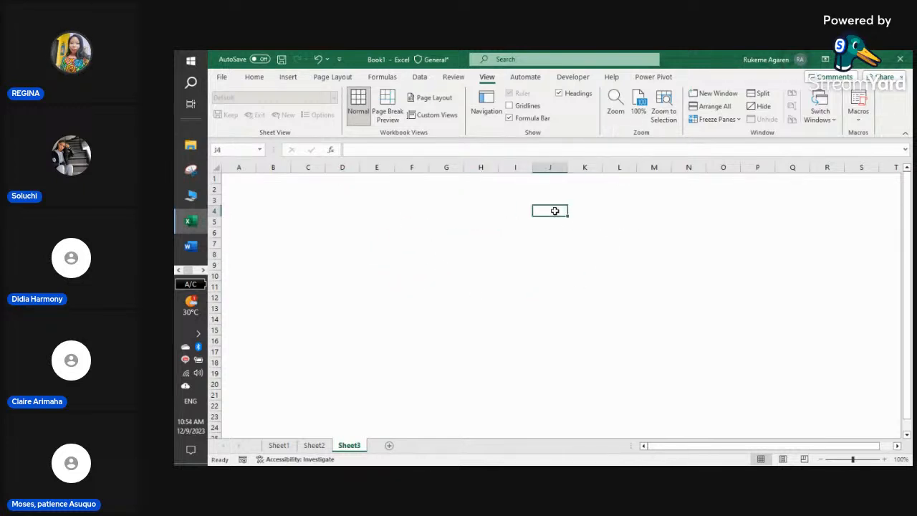
- Restore the gridlines, toggle the formula bar and headings off and on, then return to Home
{"action": "left_click", "coordinate": [509, 106]}
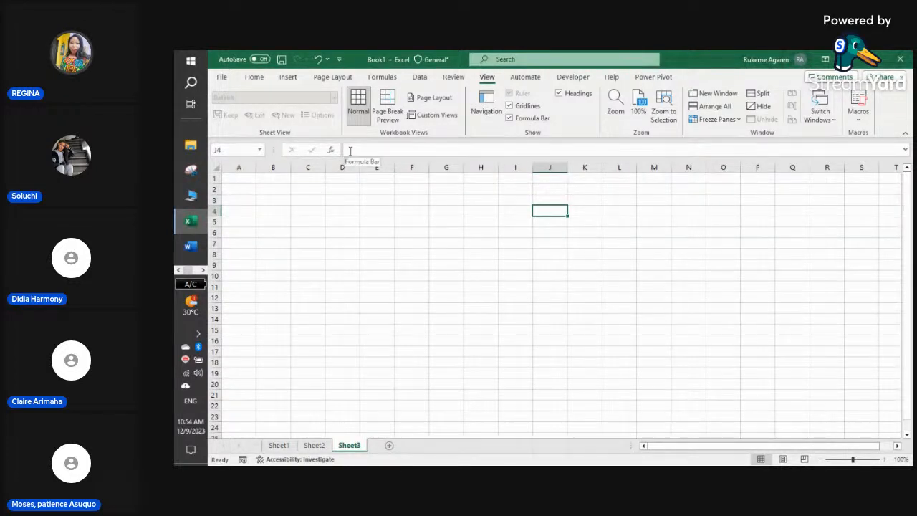
{"action": "left_click", "coordinate": [509, 118]}
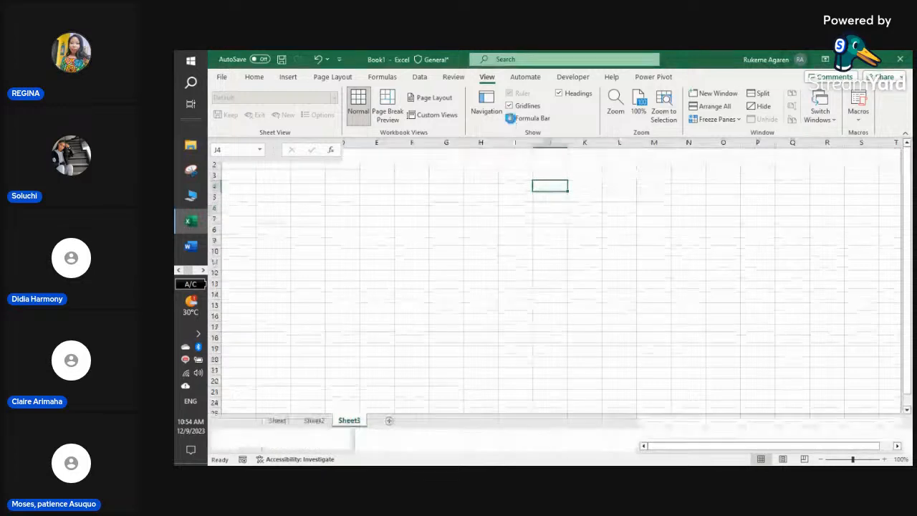
{"action": "left_click", "coordinate": [510, 119]}
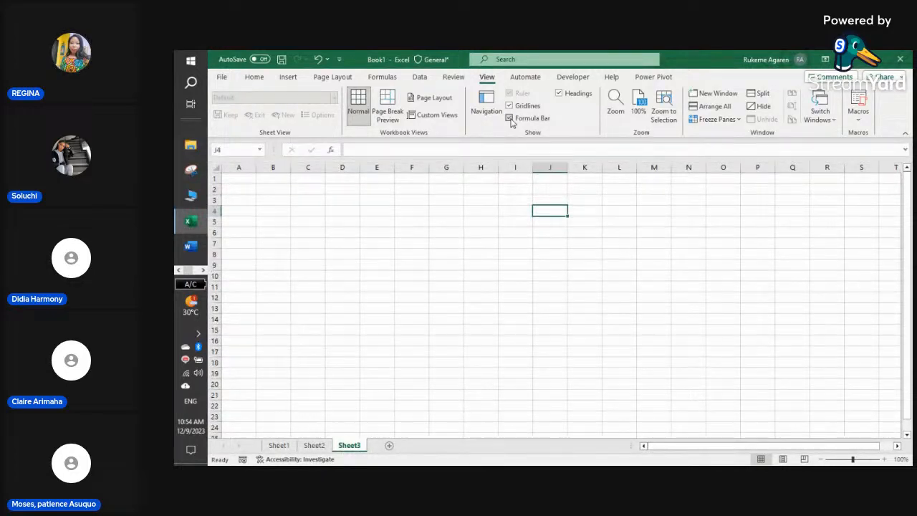
{"action": "left_click", "coordinate": [559, 93]}
{"action": "left_click", "coordinate": [559, 94]}
{"action": "left_click", "coordinate": [648, 80]}
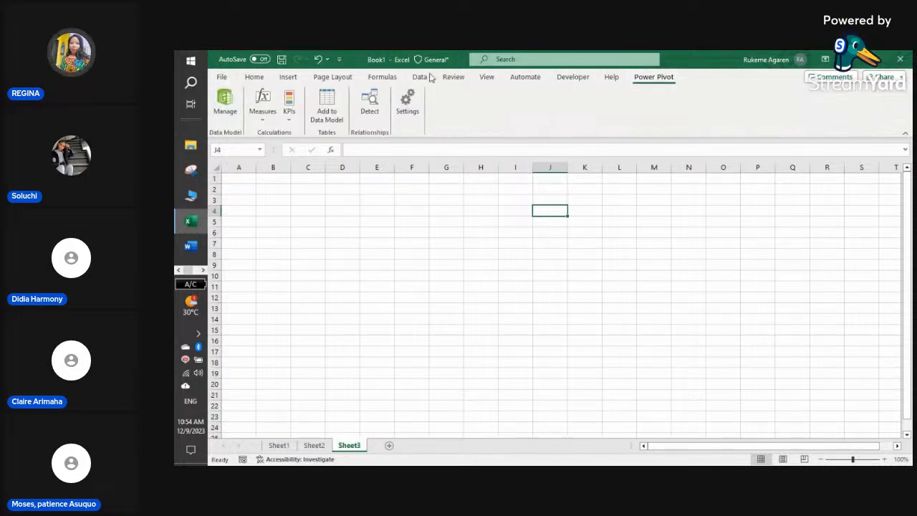
{"action": "left_click", "coordinate": [253, 77]}
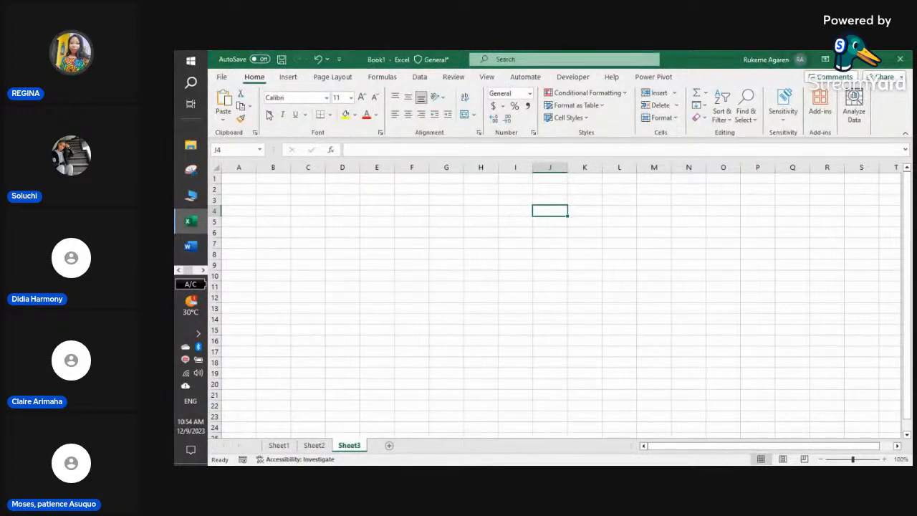
{"action": "left_click", "coordinate": [292, 234]}
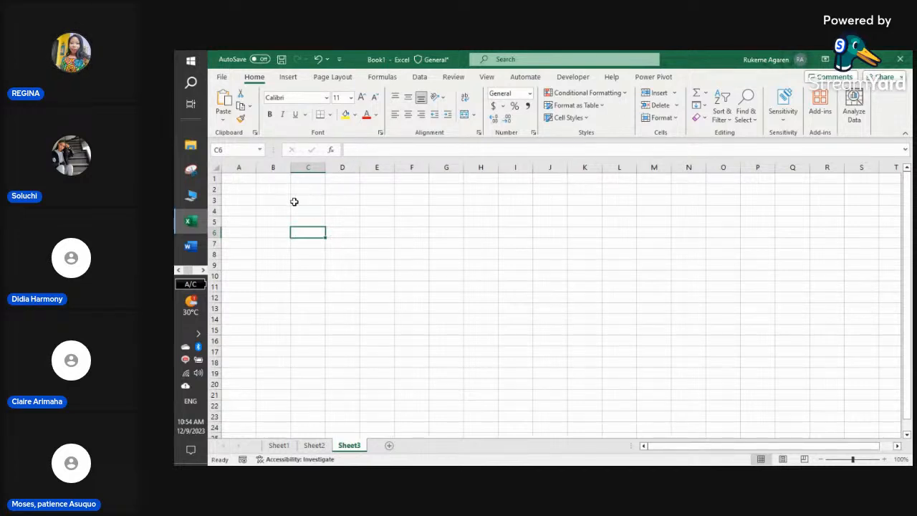
{"action": "left_click", "coordinate": [270, 167]}
{"action": "left_click", "coordinate": [243, 167]}
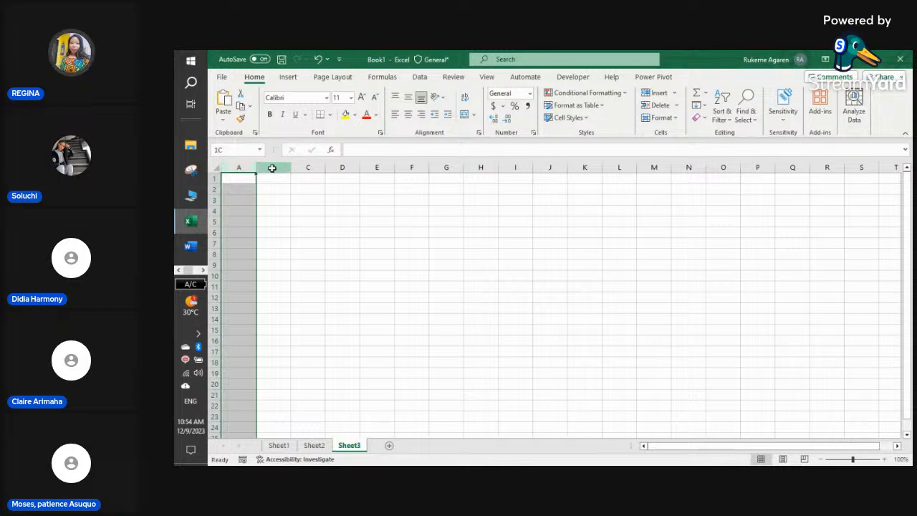
{"action": "left_click", "coordinate": [273, 167]}
{"action": "left_click", "coordinate": [307, 167]}
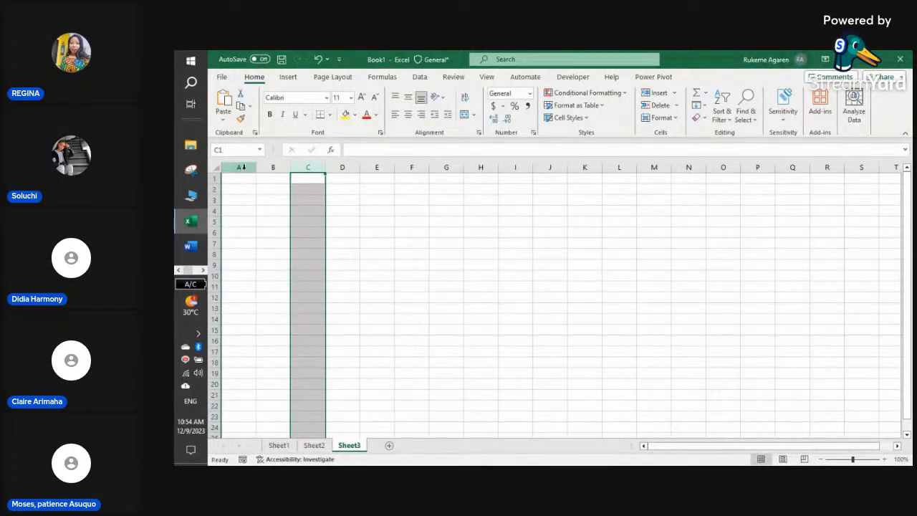
{"action": "left_click", "coordinate": [244, 167]}
{"action": "left_click", "coordinate": [274, 166]}
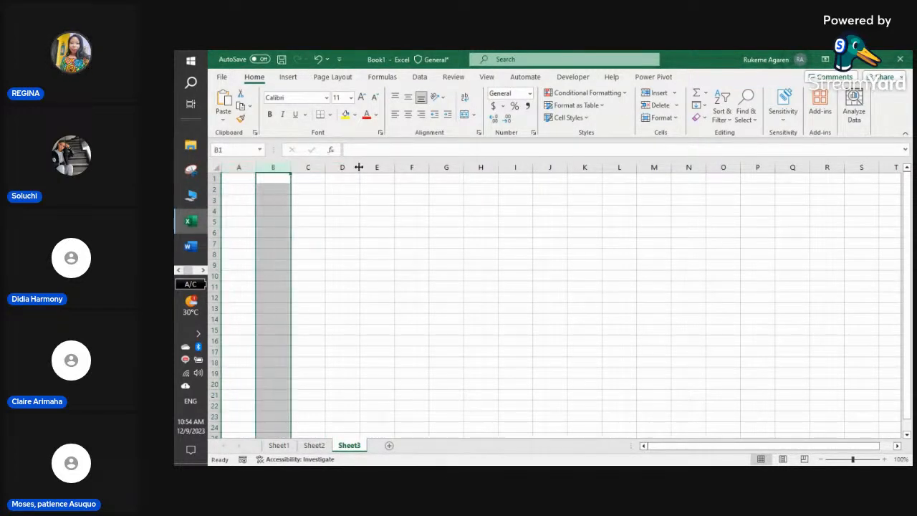
{"action": "left_click", "coordinate": [213, 188]}
{"action": "left_click", "coordinate": [213, 200]}
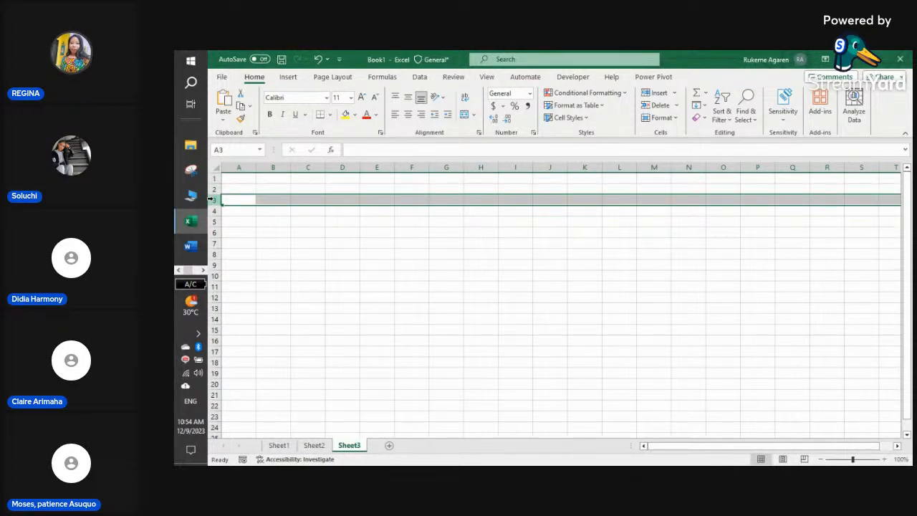
{"action": "left_click", "coordinate": [366, 230]}
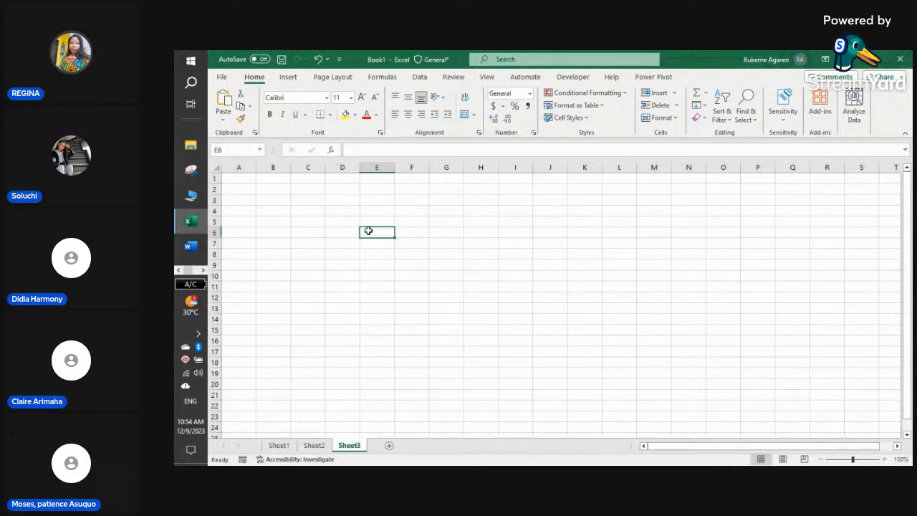
- Fill cell E6 with dark grey and zoom the sheet to 184%
{"action": "left_click", "coordinate": [354, 114]}
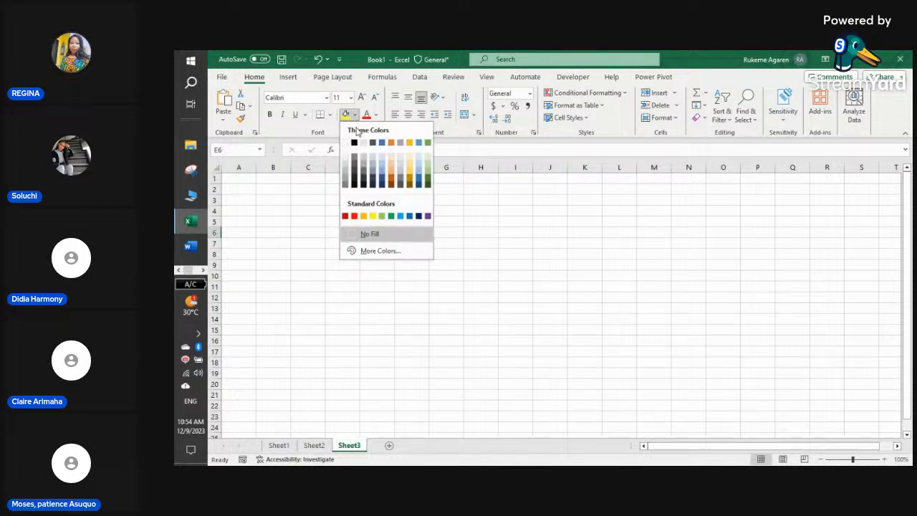
{"action": "left_click", "coordinate": [354, 171]}
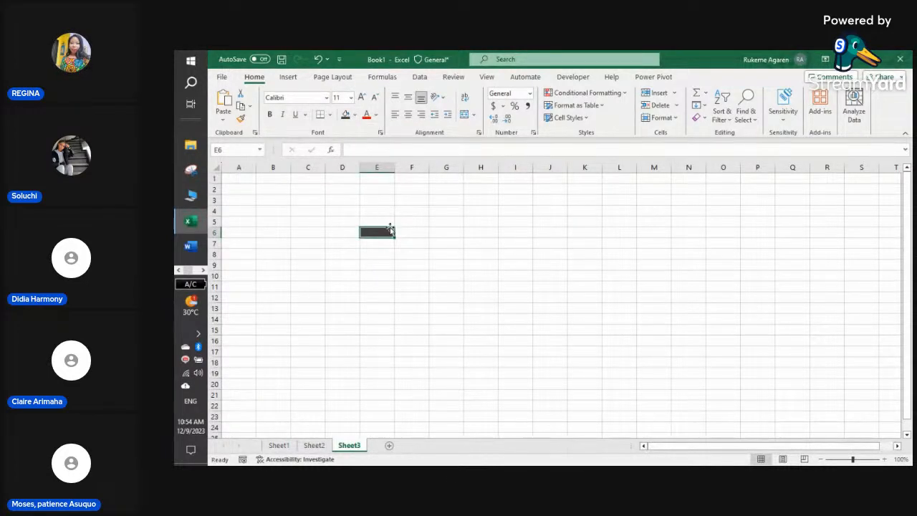
{"action": "left_click", "coordinate": [861, 459]}
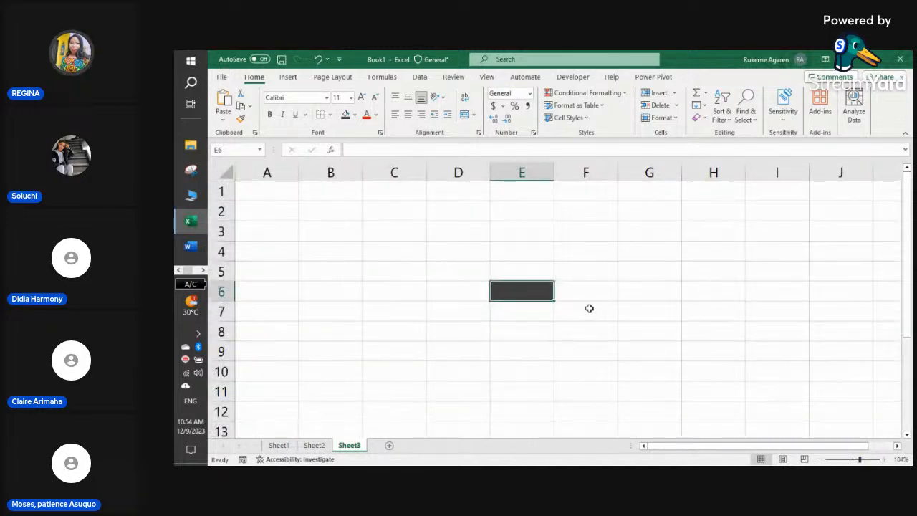
- Select cells around E6 (E7, F6 up to F3), ending back on E6
{"action": "left_click", "coordinate": [535, 308]}
{"action": "left_click", "coordinate": [534, 295]}
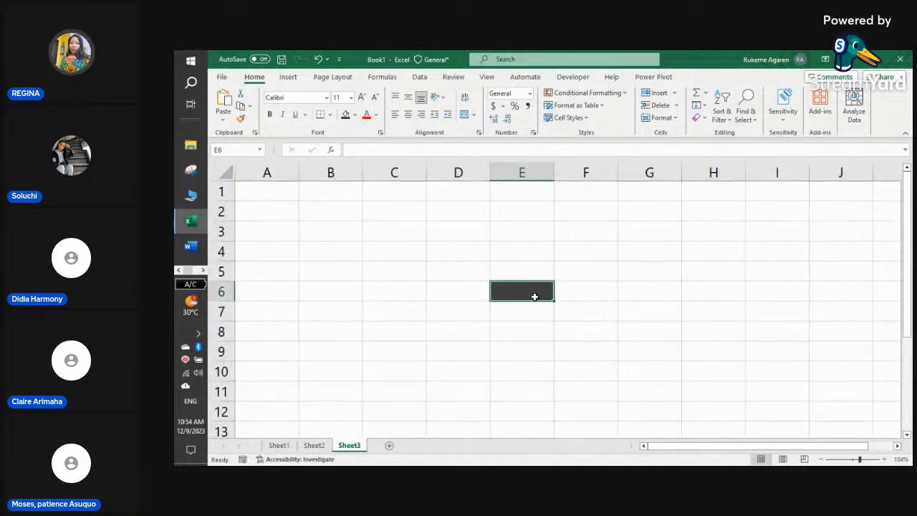
{"action": "left_click", "coordinate": [571, 293]}
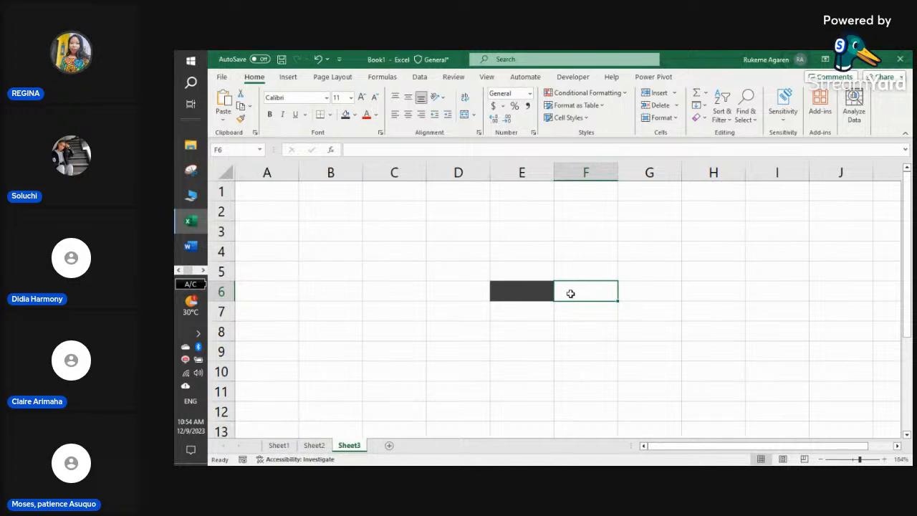
{"action": "left_click", "coordinate": [601, 269]}
{"action": "left_click", "coordinate": [604, 248]}
{"action": "left_click", "coordinate": [603, 229]}
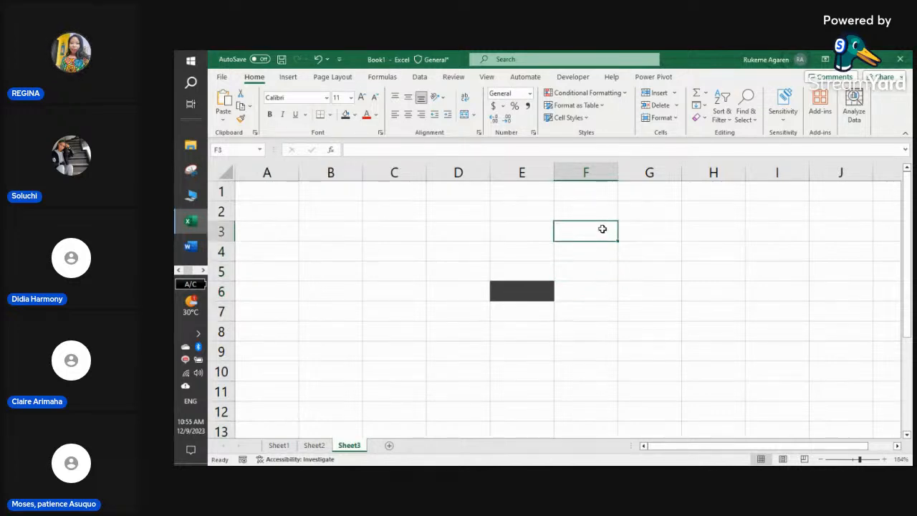
{"action": "left_click", "coordinate": [535, 293]}
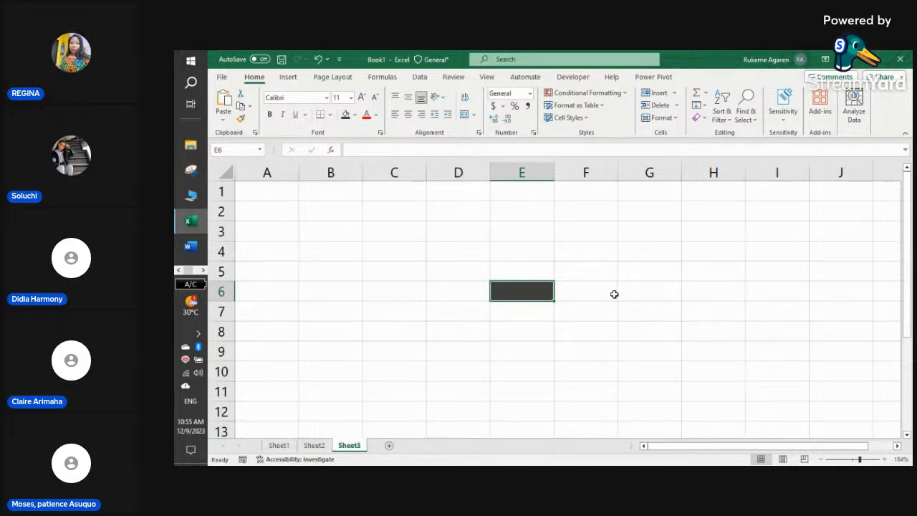
- Change E6 to a pale gold fill with bold text at font size 12
{"action": "left_click", "coordinate": [354, 115]}
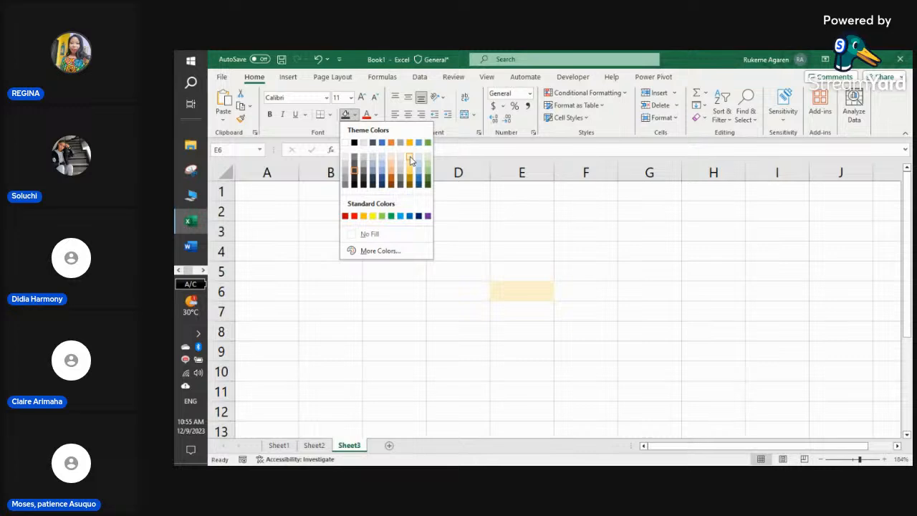
{"action": "left_click", "coordinate": [411, 168]}
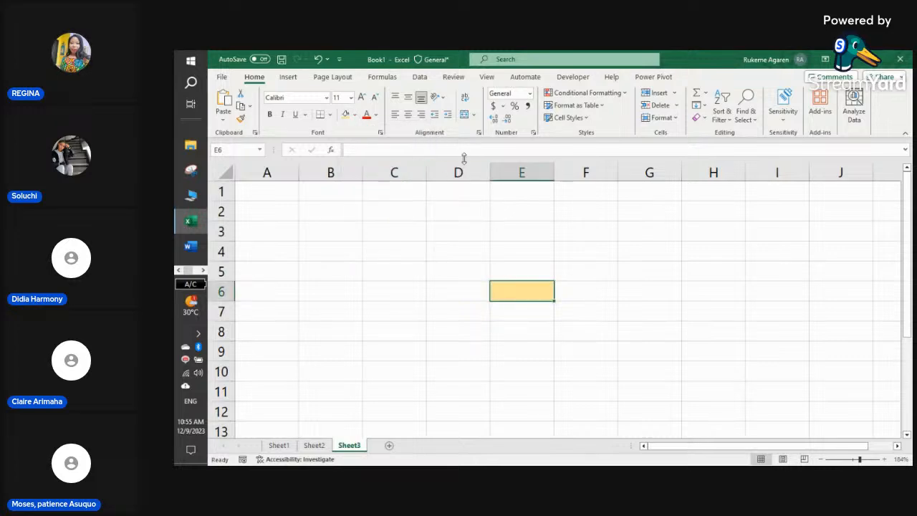
{"action": "left_click", "coordinate": [269, 115]}
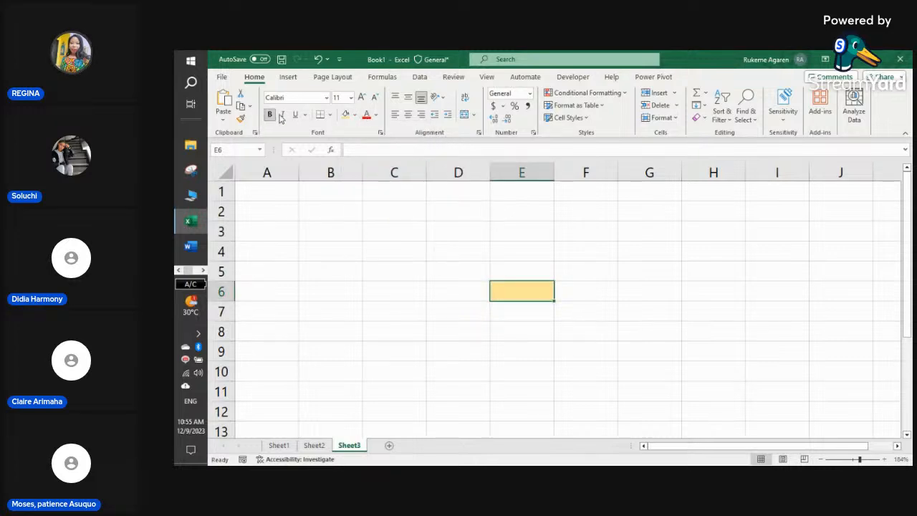
{"action": "left_click", "coordinate": [349, 100]}
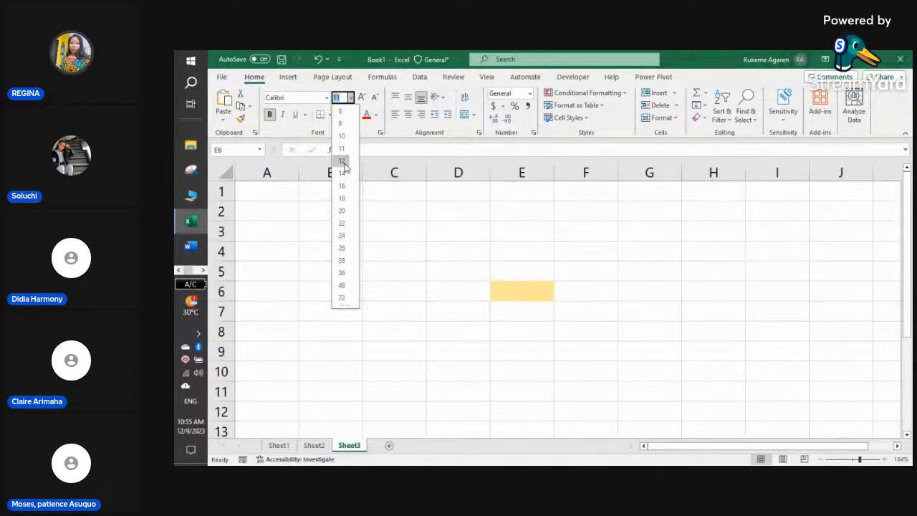
{"action": "left_click", "coordinate": [339, 160]}
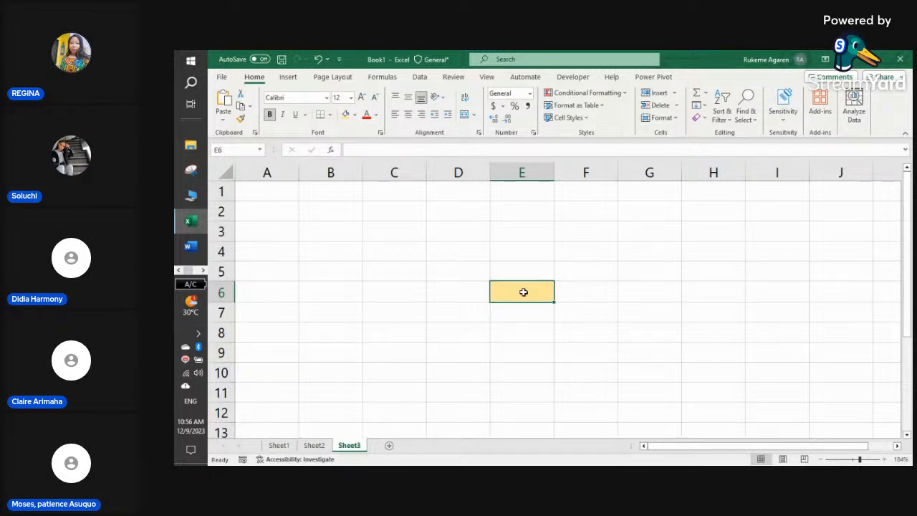
{"action": "left_click", "coordinate": [198, 273]}
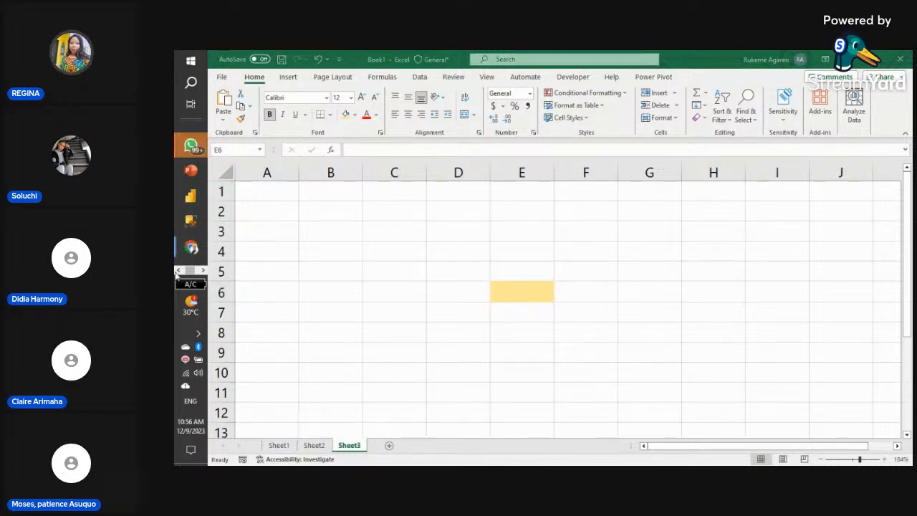
- Switch to the StreamYard 'EXCEL BASICS' studio window through Chrome's taskbar preview
{"action": "left_click", "coordinate": [177, 273]}
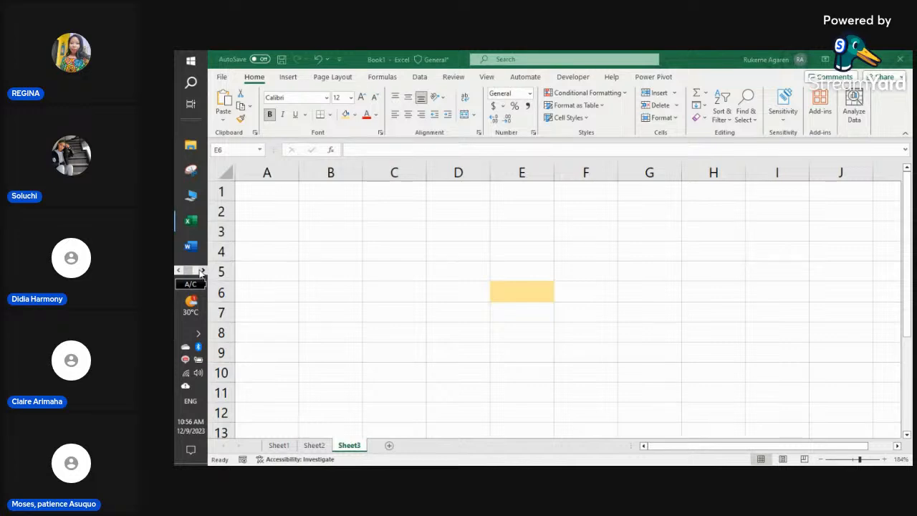
{"action": "left_click", "coordinate": [202, 271]}
{"action": "mouse_move", "coordinate": [193, 260]}
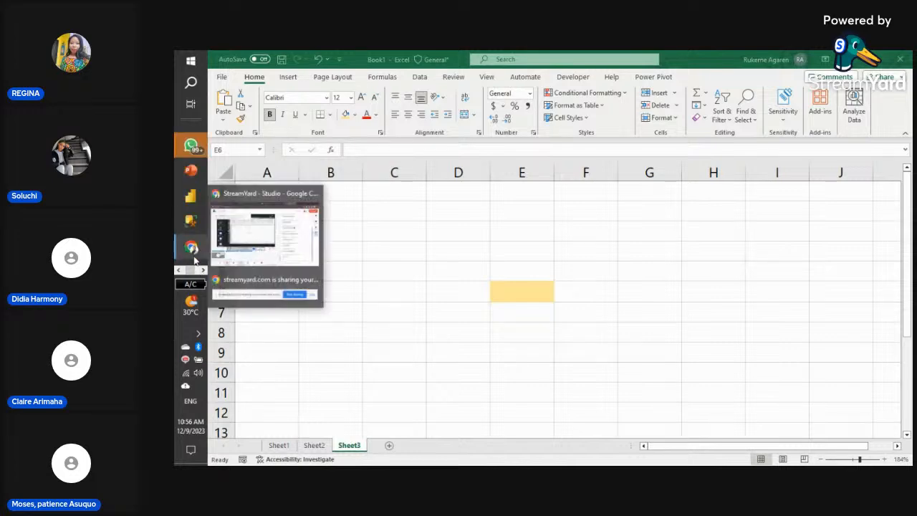
{"action": "left_click", "coordinate": [223, 240]}
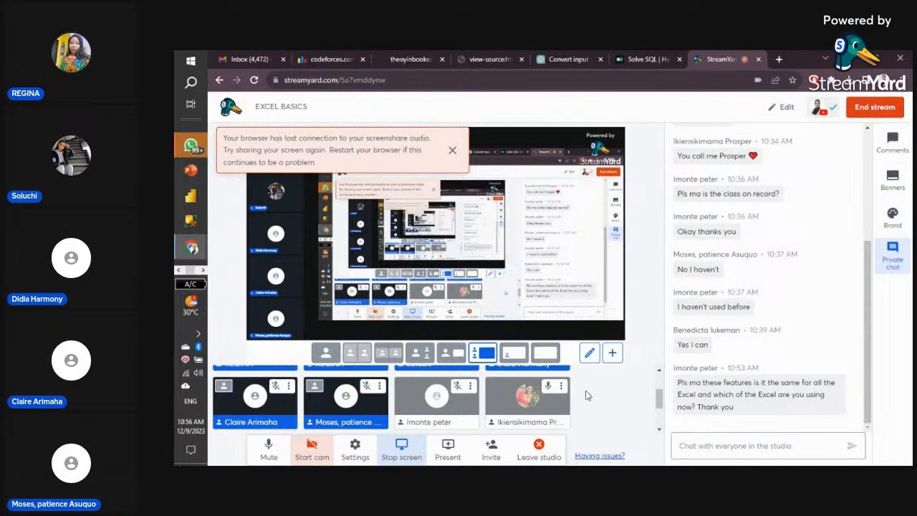
{"action": "mouse_move", "coordinate": [500, 385]}
{"action": "scroll", "coordinate": [500, 385], "scroll_direction": "up", "scroll_amount": 2}
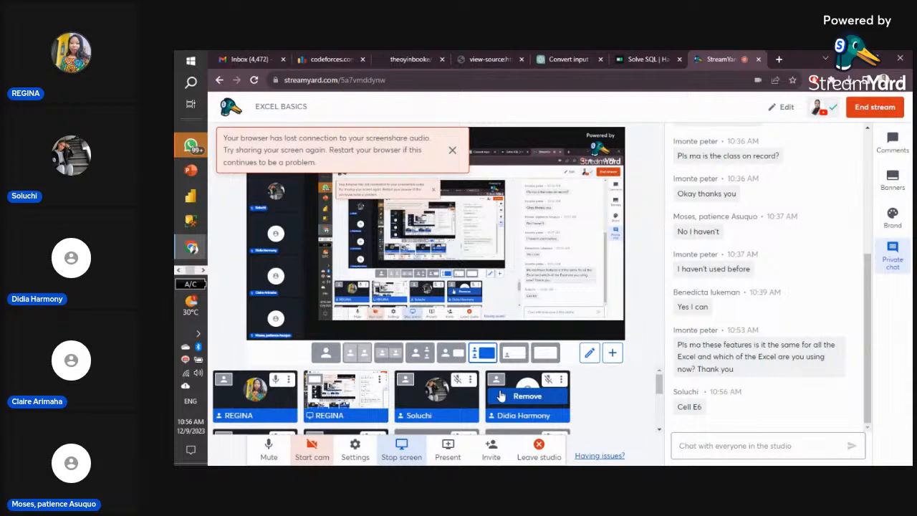
{"action": "scroll", "coordinate": [501, 395], "scroll_direction": "down", "scroll_amount": 3}
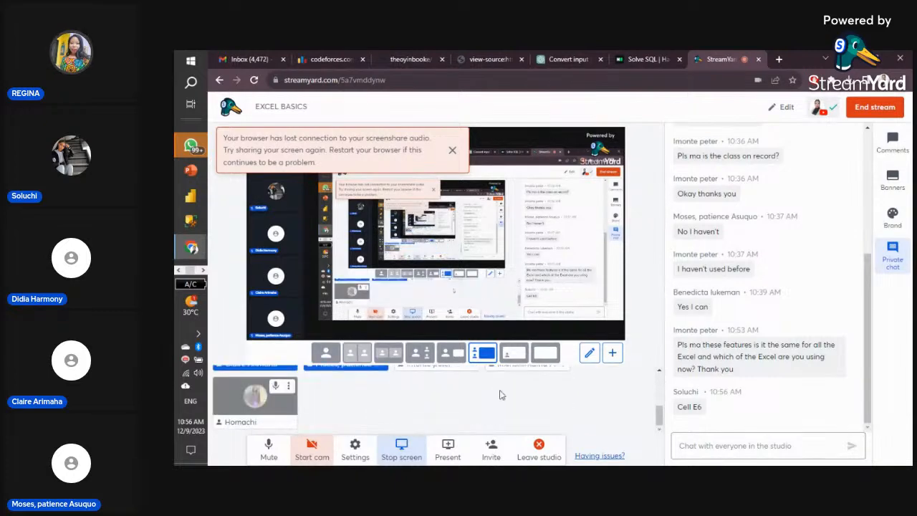
{"action": "scroll", "coordinate": [500, 396], "scroll_direction": "up", "scroll_amount": 3}
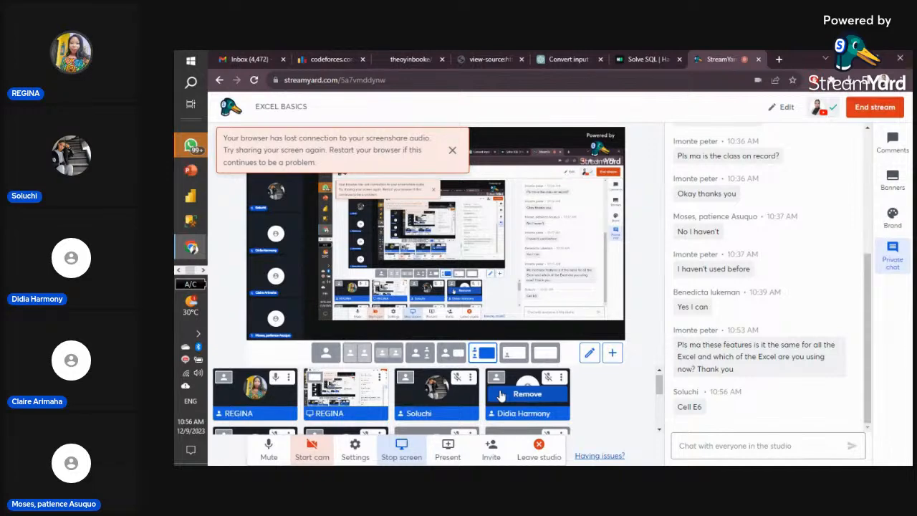
{"action": "left_click", "coordinate": [454, 151]}
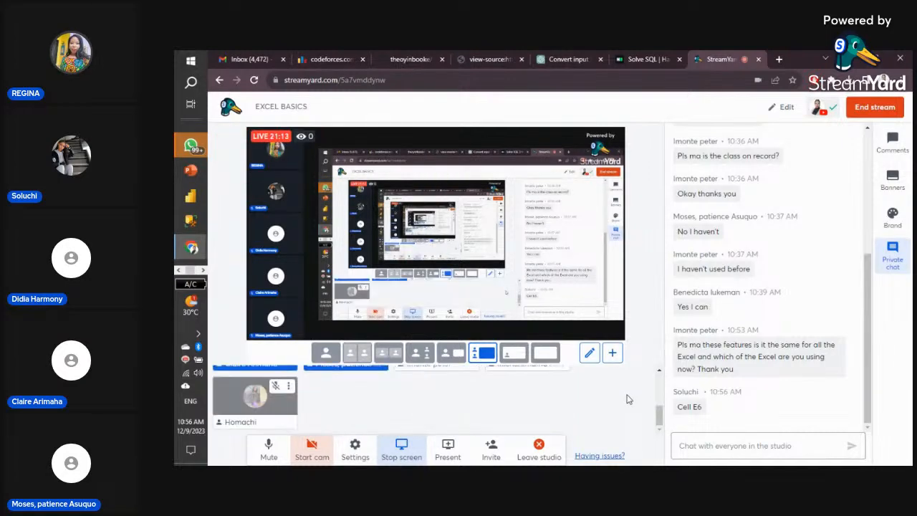
{"action": "scroll", "coordinate": [487, 414], "scroll_direction": "down", "scroll_amount": 2}
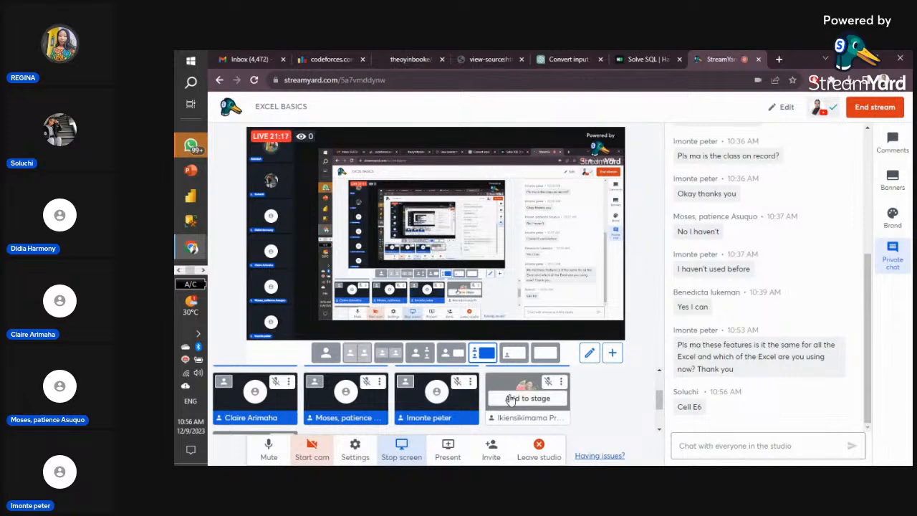
{"action": "left_click", "coordinate": [511, 397]}
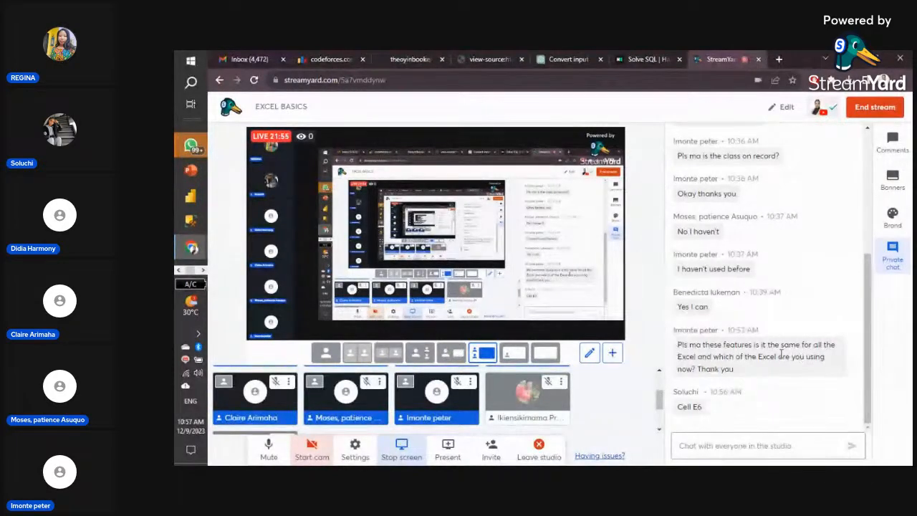
{"action": "scroll", "coordinate": [772, 363], "scroll_direction": "up", "scroll_amount": 3}
{"action": "scroll", "coordinate": [773, 363], "scroll_direction": "down", "scroll_amount": 3}
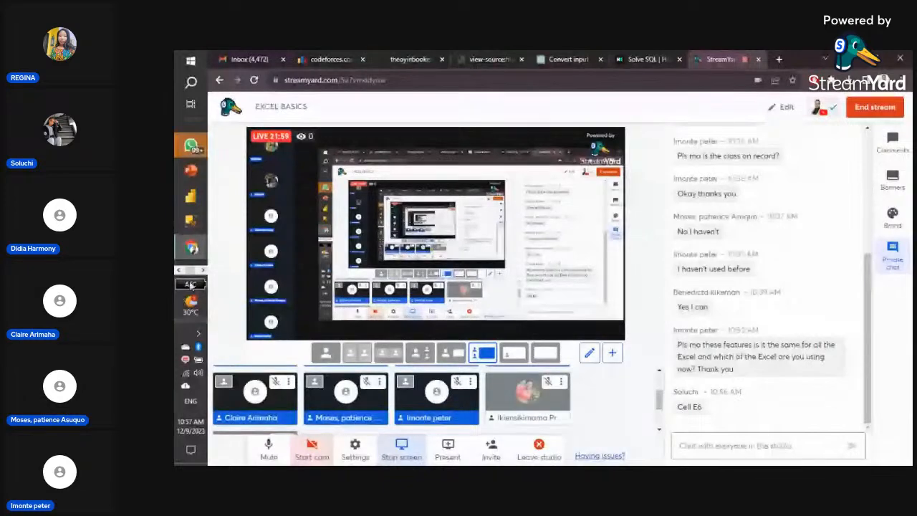
{"action": "mouse_move", "coordinate": [189, 251]}
{"action": "left_click", "coordinate": [178, 270]}
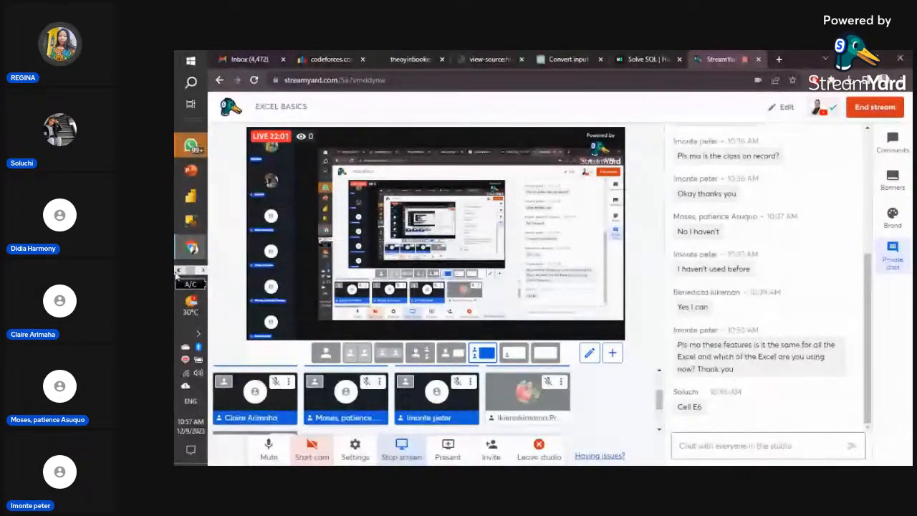
{"action": "mouse_move", "coordinate": [183, 230]}
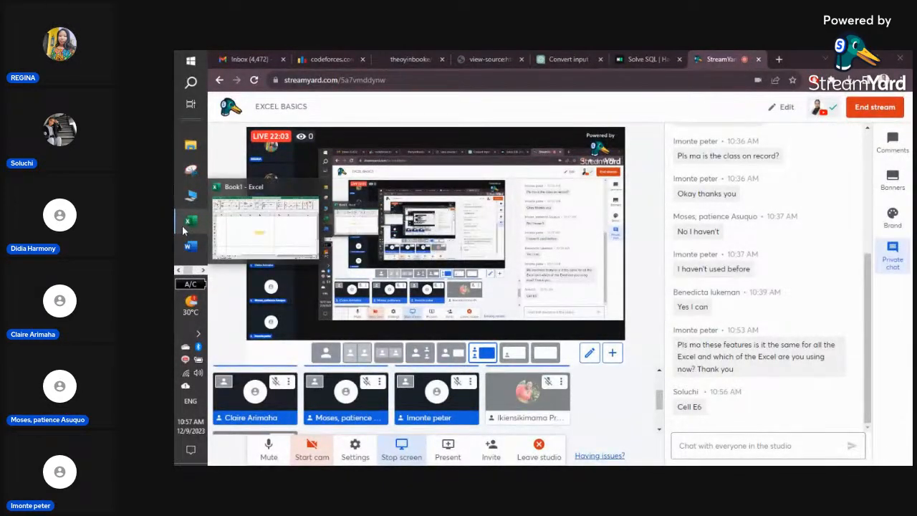
- Return to Book1's Sheet3, enter 'e6' in cell E6, then reselect E6 to check it
{"action": "left_click", "coordinate": [274, 225]}
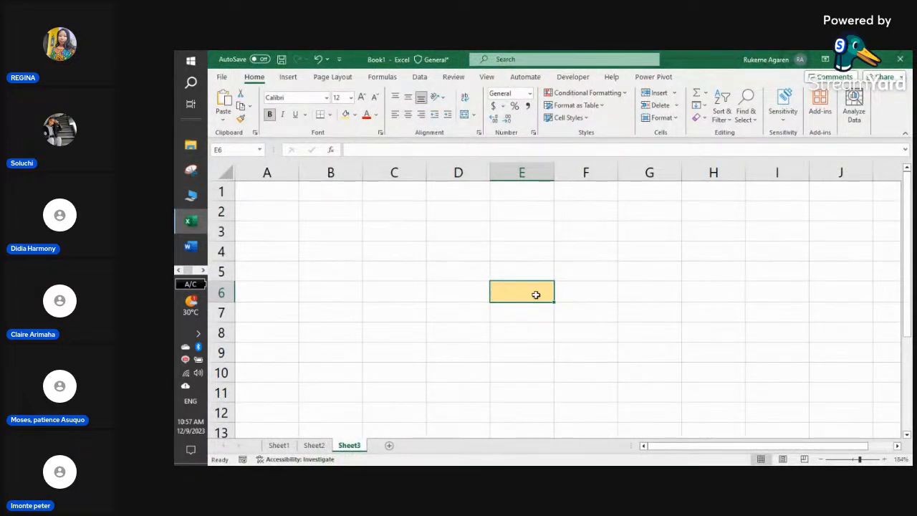
{"action": "type", "text": "e"}
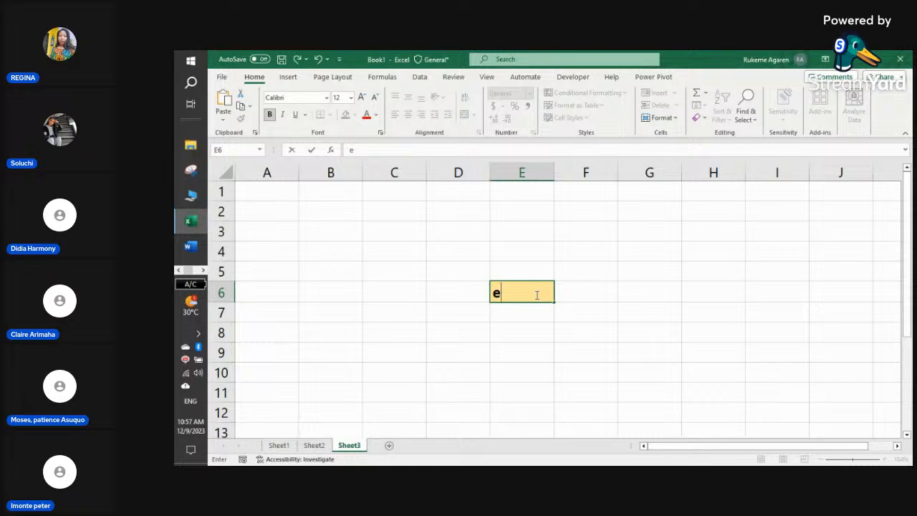
{"action": "type", "text": "6"}
{"action": "key", "text": "Return"}
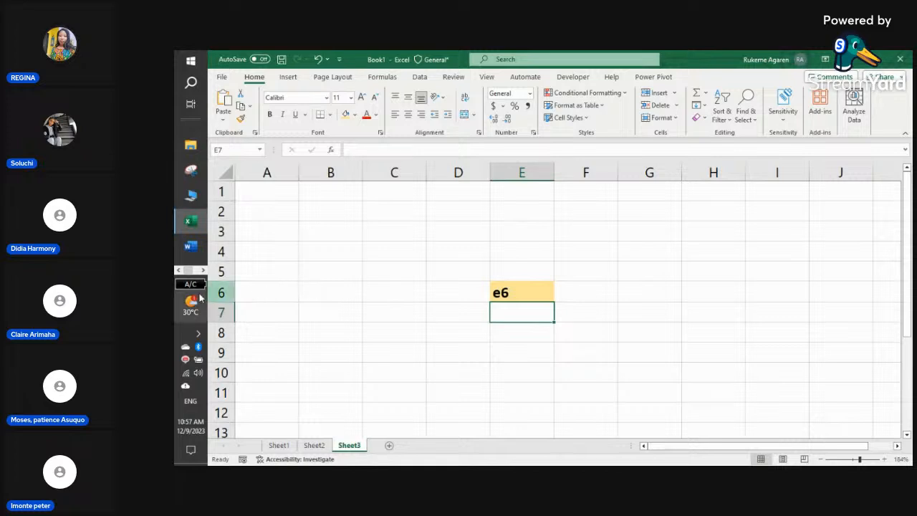
{"action": "left_click", "coordinate": [596, 212]}
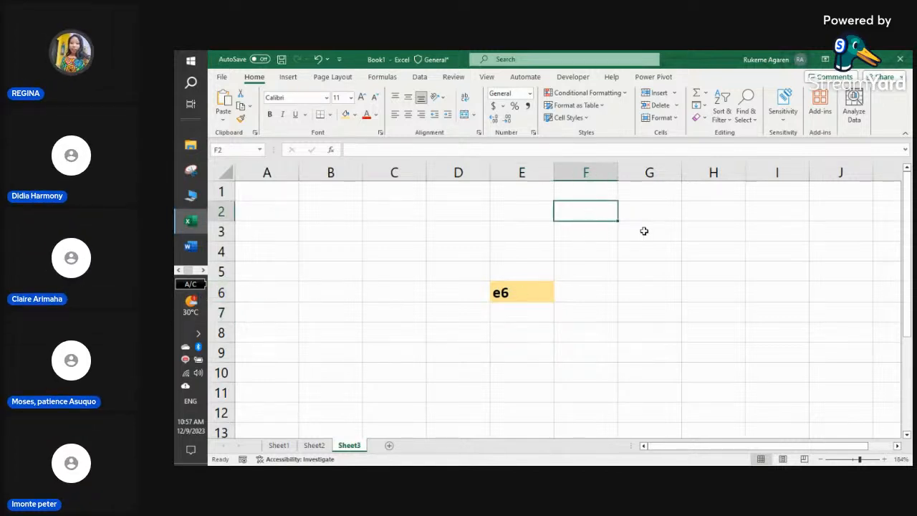
{"action": "left_click", "coordinate": [659, 214]}
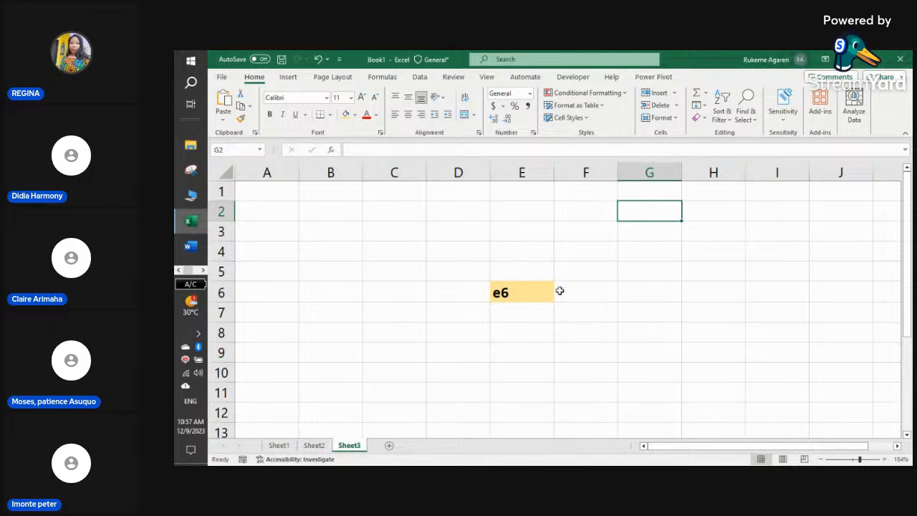
{"action": "left_click", "coordinate": [531, 296]}
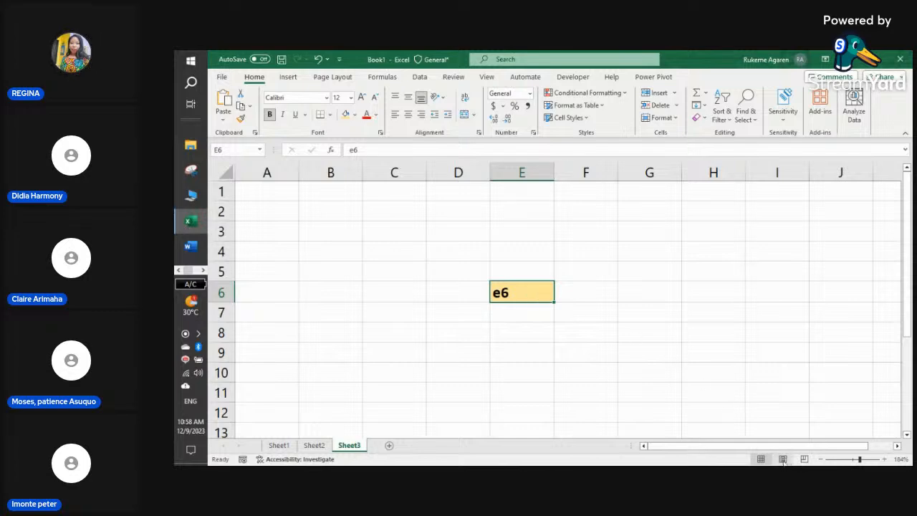
- Zoom Sheet3 out three levels, then select cells C4, D3 and E6
{"action": "left_click", "coordinate": [822, 459]}
{"action": "left_click", "coordinate": [823, 460]}
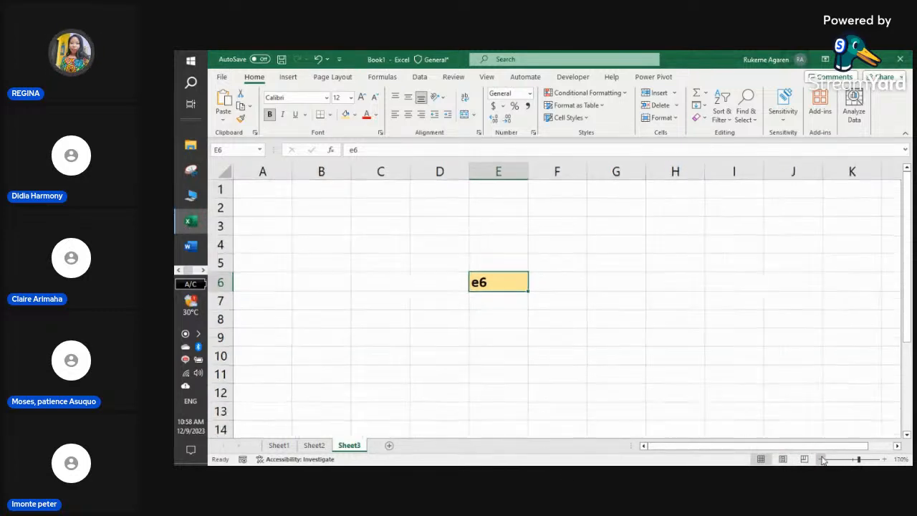
{"action": "left_click", "coordinate": [823, 459]}
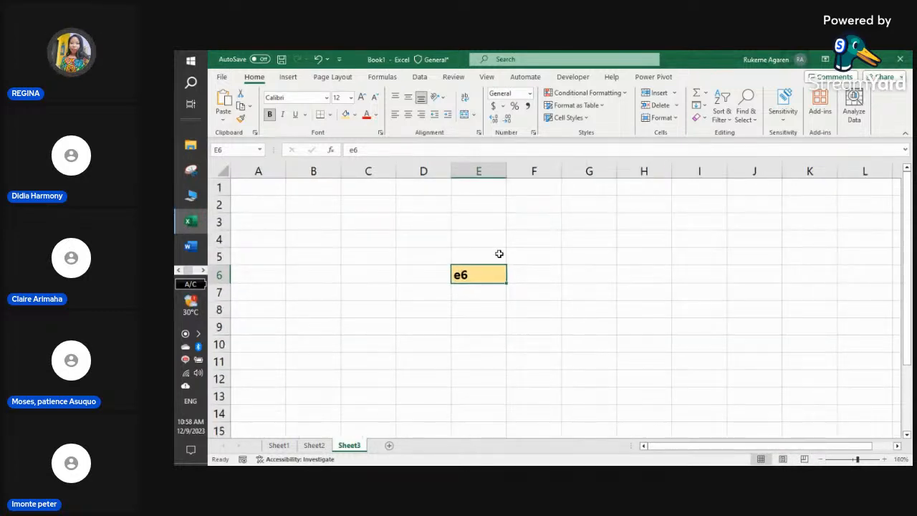
{"action": "left_click", "coordinate": [374, 241]}
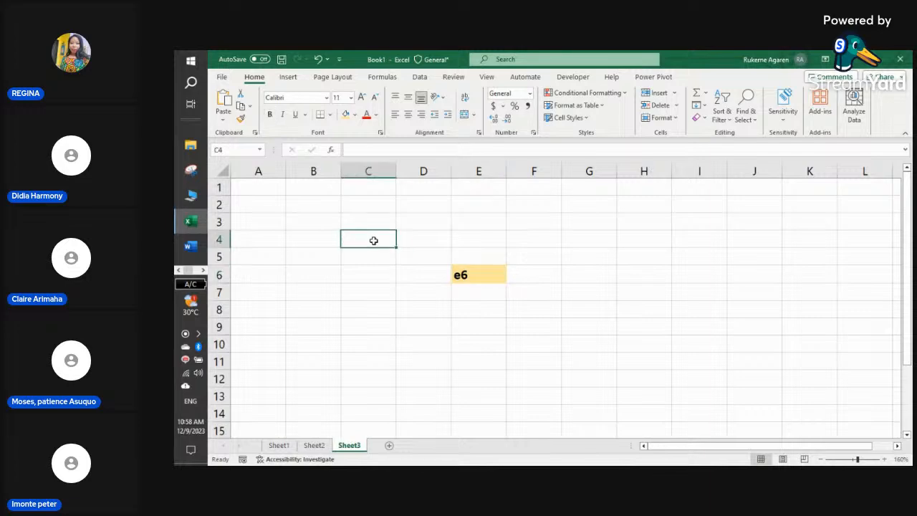
{"action": "left_click", "coordinate": [406, 222]}
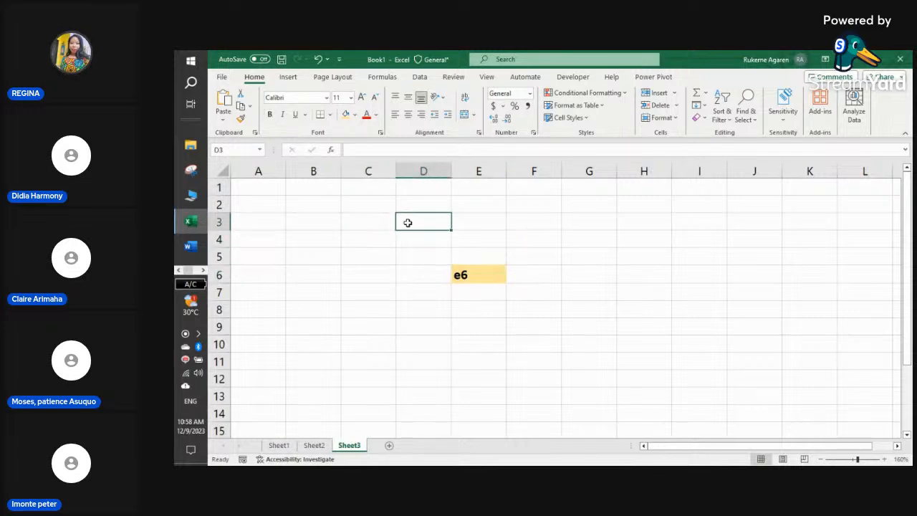
{"action": "left_click", "coordinate": [466, 275]}
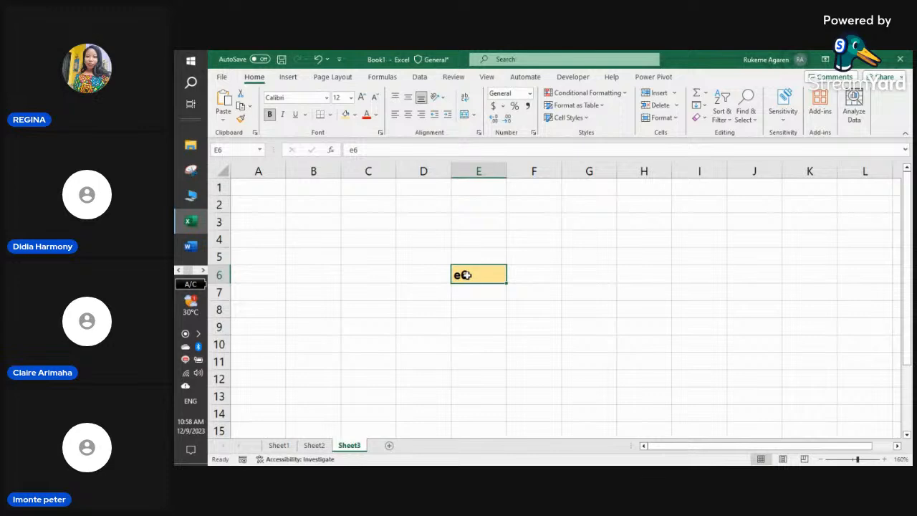
- Keep zooming out from 150% until the sheet sits at 100%
{"action": "left_click", "coordinate": [823, 459]}
{"action": "left_click", "coordinate": [822, 460]}
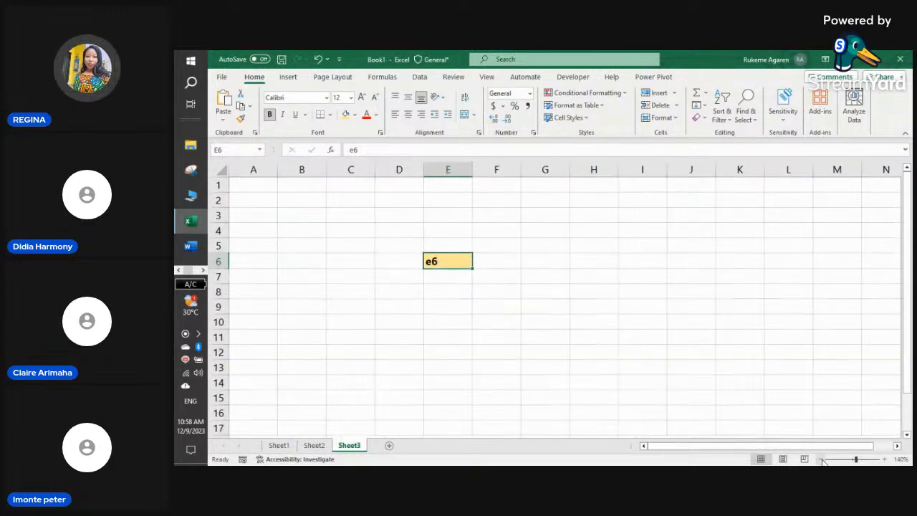
{"action": "left_click", "coordinate": [823, 459]}
{"action": "left_click", "coordinate": [822, 459]}
{"action": "left_click", "coordinate": [823, 459]}
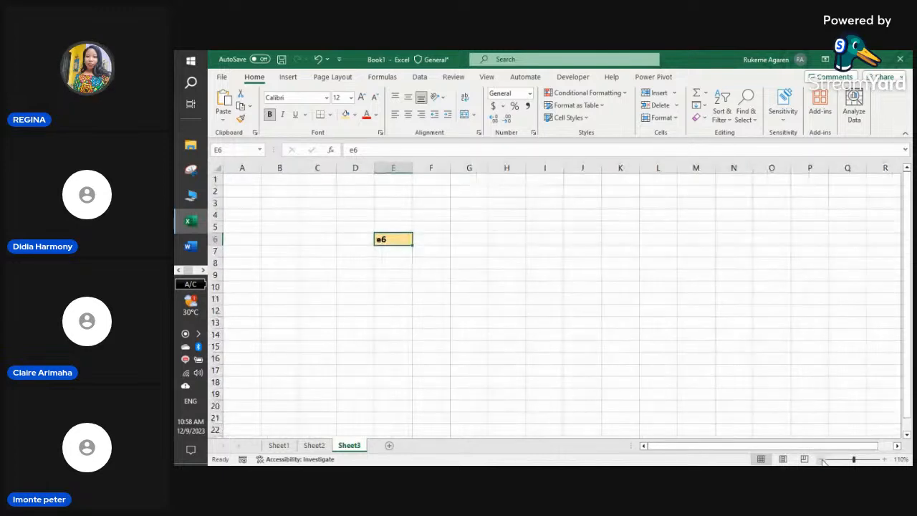
{"action": "left_click", "coordinate": [822, 459]}
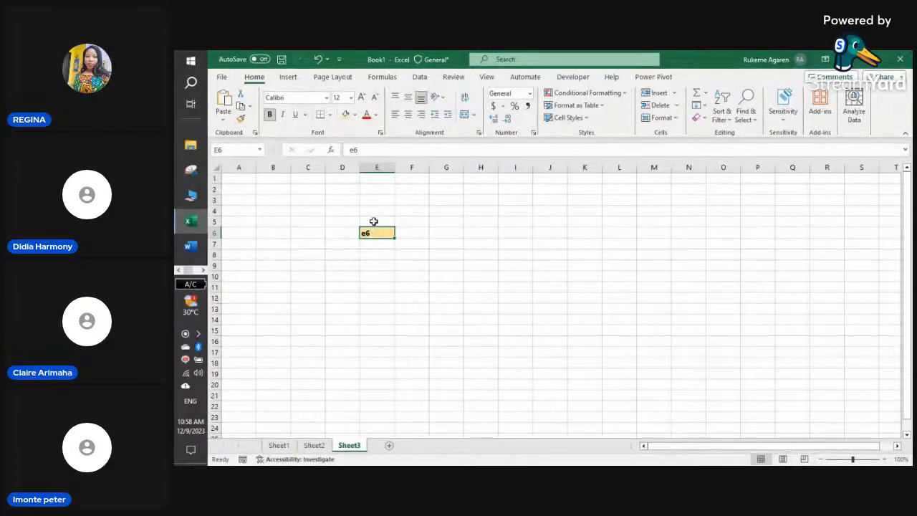
- Clear cell E6's contents and give it a white fill
{"action": "key", "text": "Delete"}
{"action": "left_click", "coordinate": [354, 115]}
{"action": "left_click", "coordinate": [345, 144]}
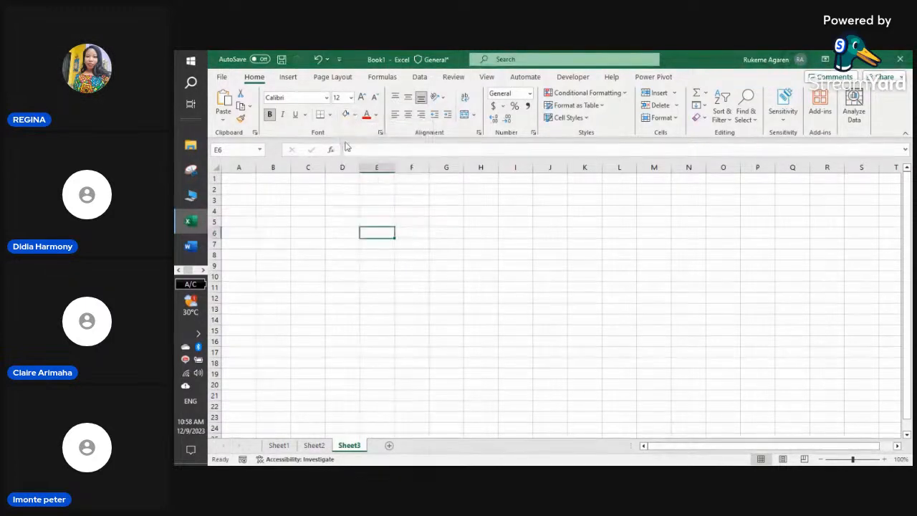
- Move through cells G7, E7, E5, A1 and B1, ending on cell F4
{"action": "left_click", "coordinate": [431, 247]}
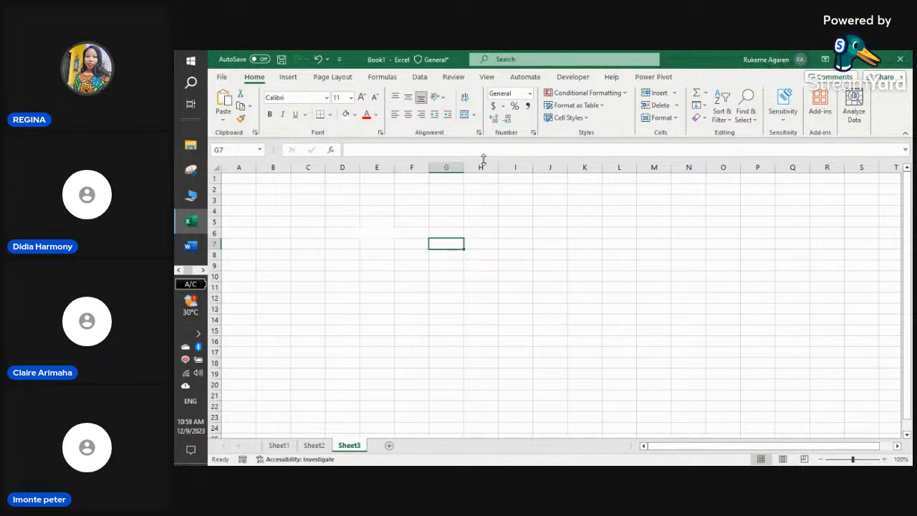
{"action": "left_click", "coordinate": [383, 241]}
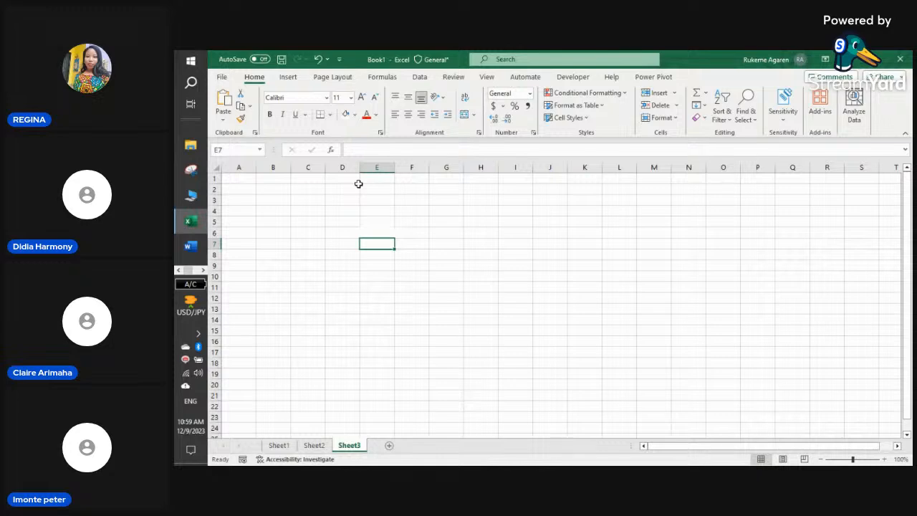
{"action": "left_click", "coordinate": [371, 222]}
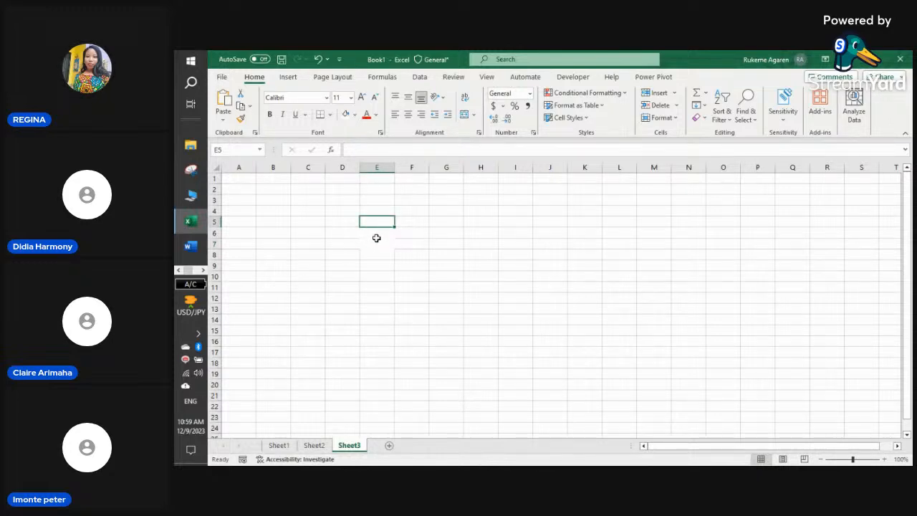
{"action": "left_click", "coordinate": [376, 246]}
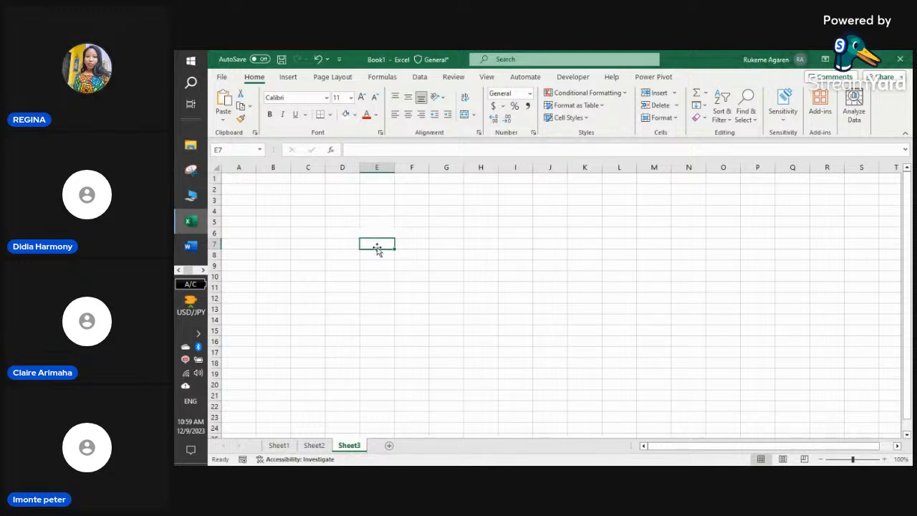
{"action": "left_click", "coordinate": [237, 179]}
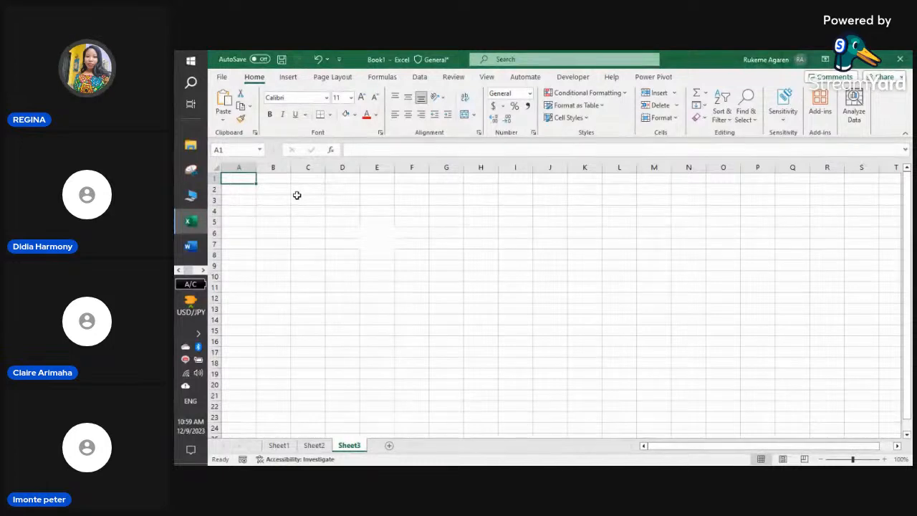
{"action": "left_click", "coordinate": [275, 181]}
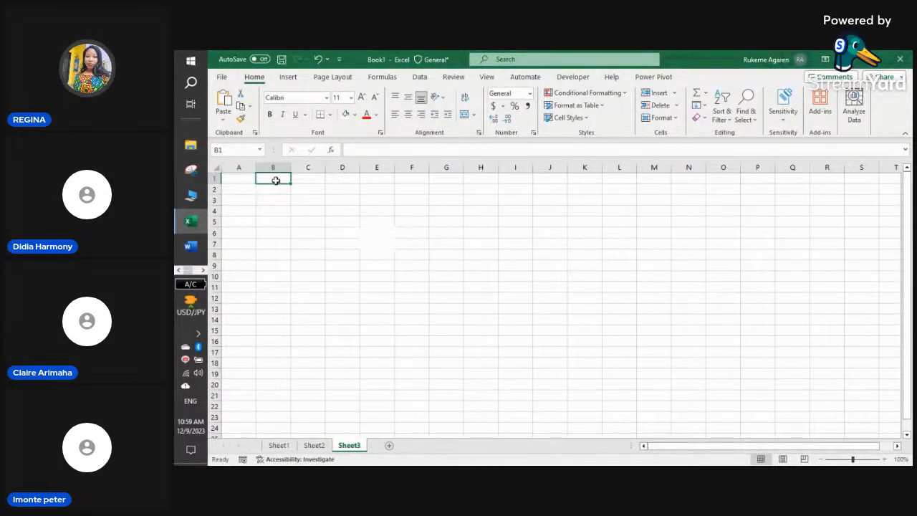
{"action": "left_click", "coordinate": [414, 210]}
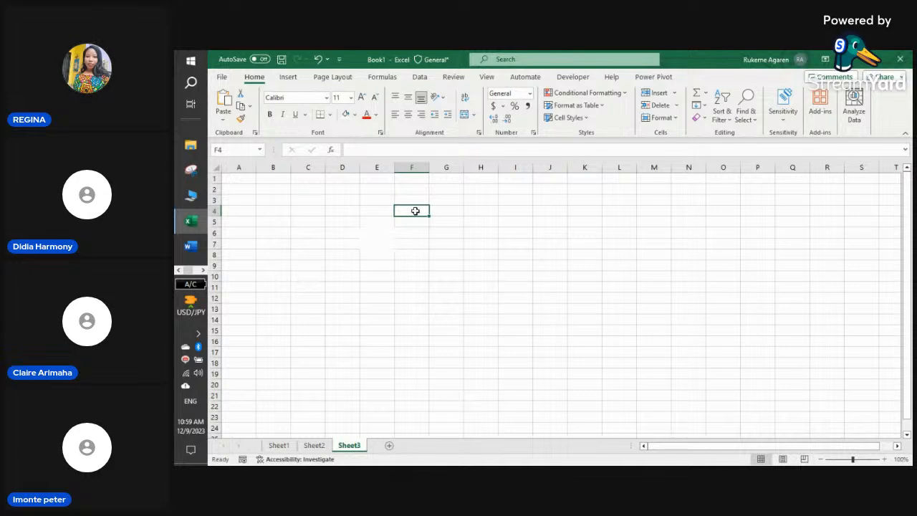
- Enter REGINA in cell F4, then return to the StreamYard studio window
{"action": "type", "text": "RE"}
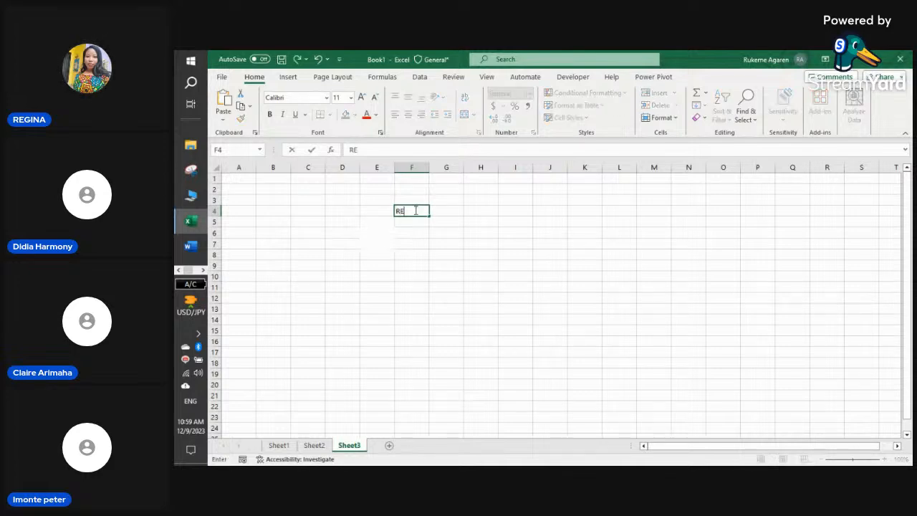
{"action": "type", "text": "GINA"}
{"action": "left_click", "coordinate": [592, 244]}
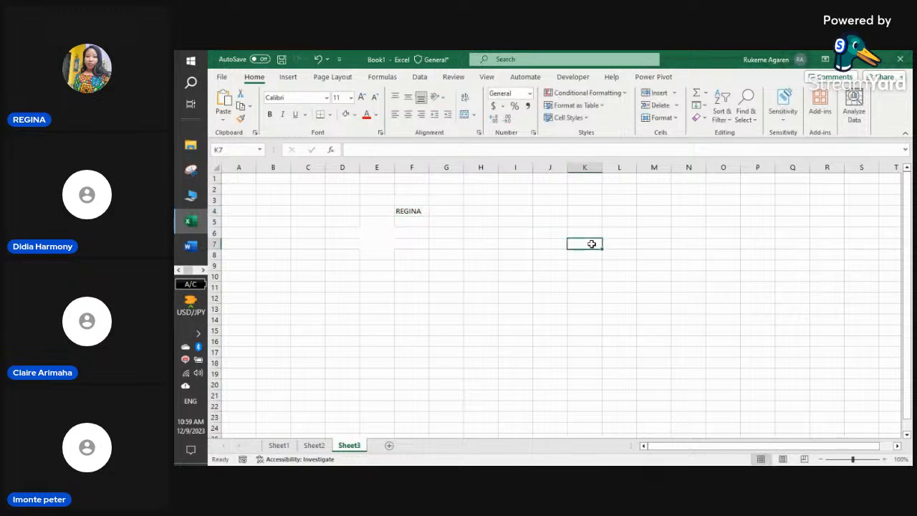
{"action": "left_click", "coordinate": [202, 271]}
{"action": "mouse_move", "coordinate": [191, 247]}
{"action": "left_click", "coordinate": [246, 247]}
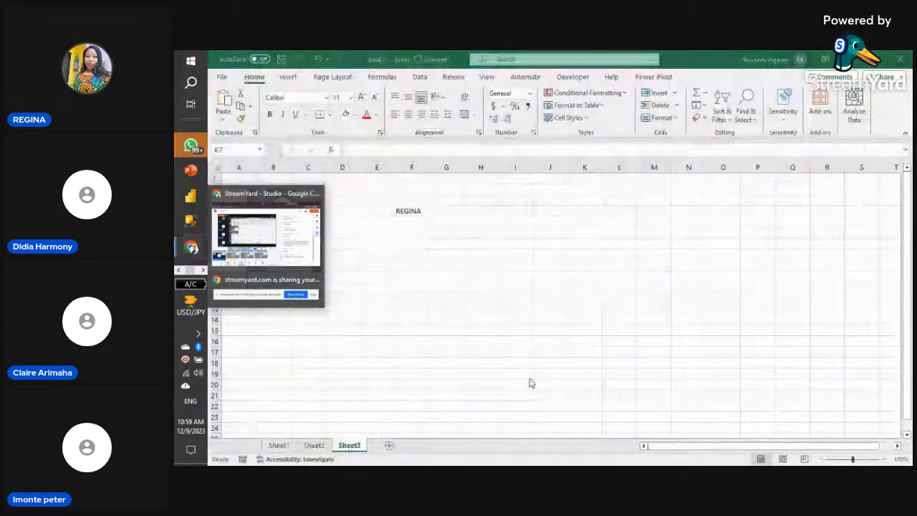
- List PETER, HOMACHI and BENEDICTA down cells I4 to I6
{"action": "left_click", "coordinate": [516, 211]}
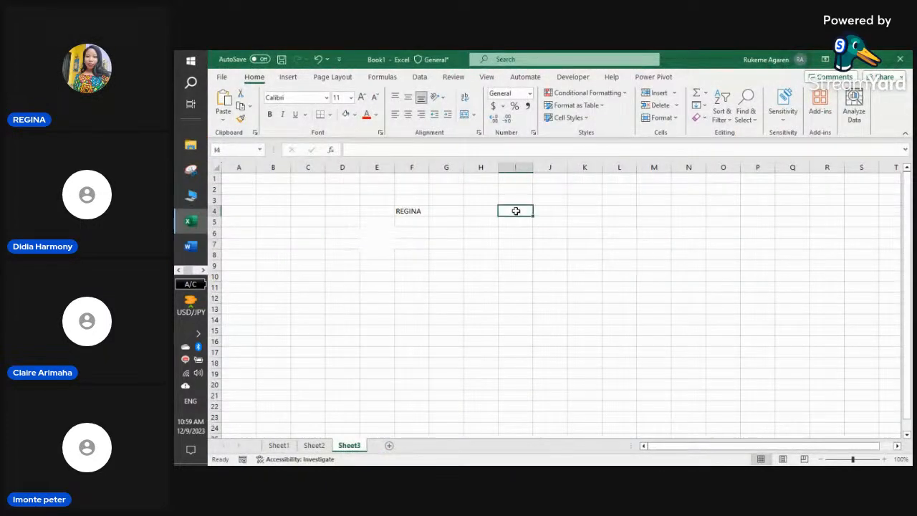
{"action": "type", "text": "PETER"}
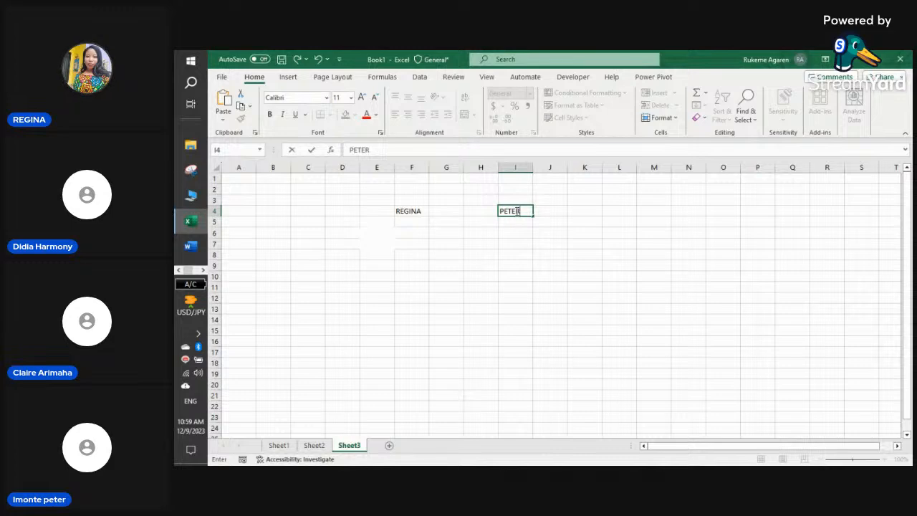
{"action": "key", "text": "Return"}
{"action": "type", "text": "HOMACHI"}
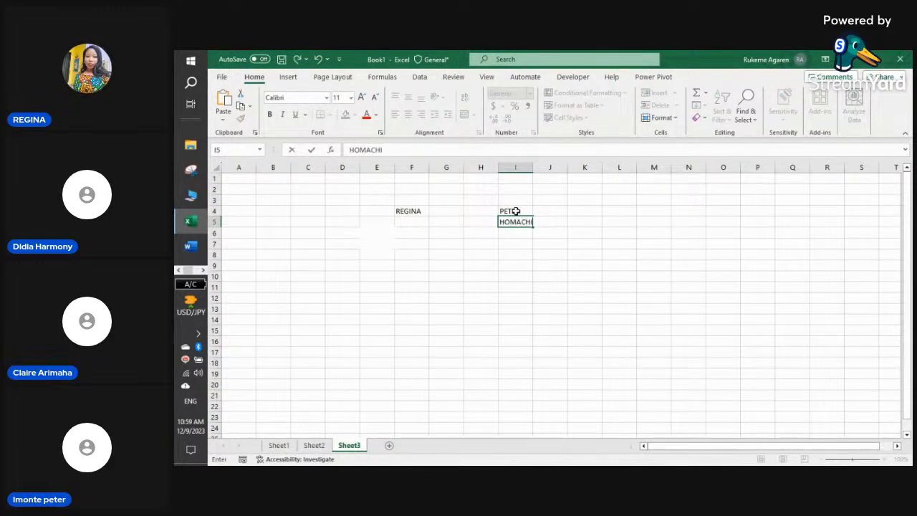
{"action": "key", "text": "Return"}
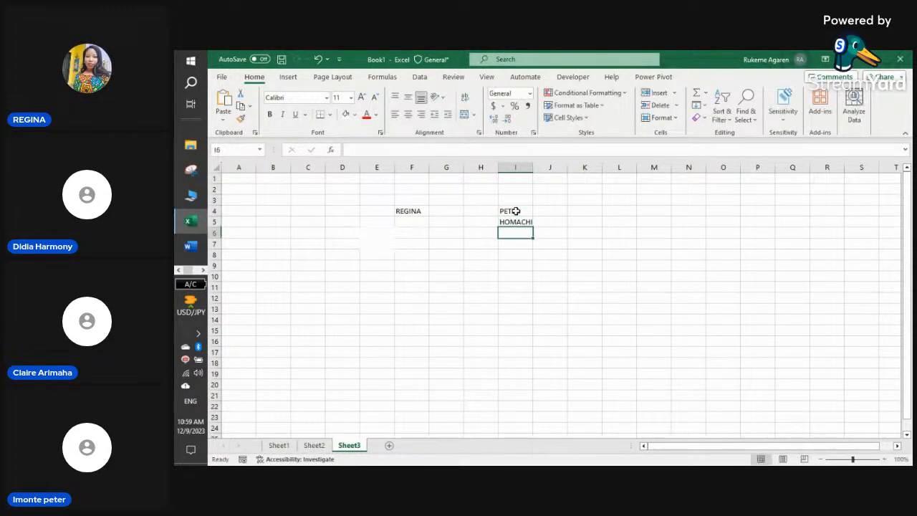
{"action": "type", "text": "BENE"}
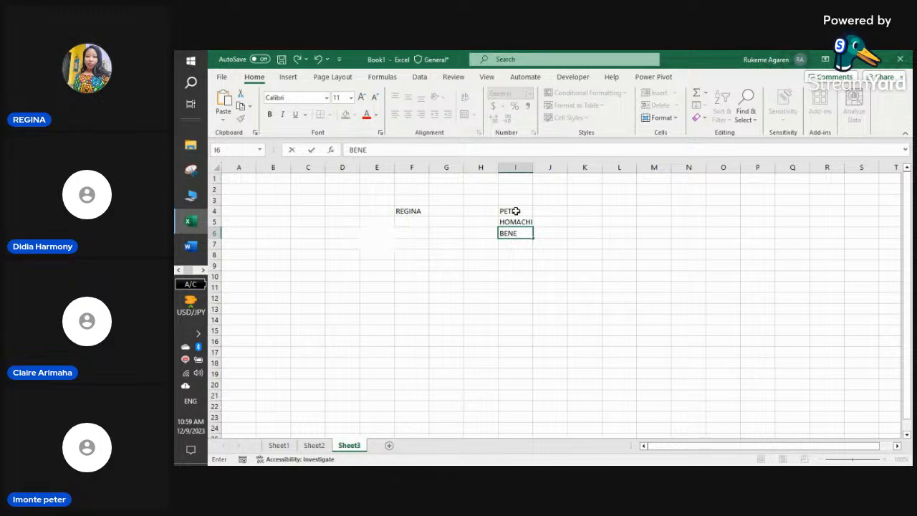
{"action": "type", "text": "DICTA"}
{"action": "left_click", "coordinate": [505, 276]}
{"action": "left_click", "coordinate": [516, 240]}
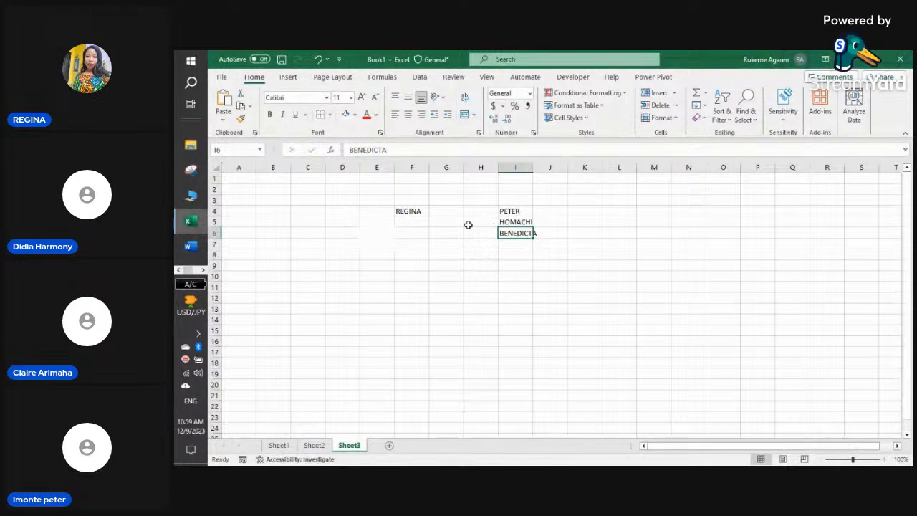
- Give the REGINA cell F4 a light blue fill
{"action": "left_click", "coordinate": [414, 211]}
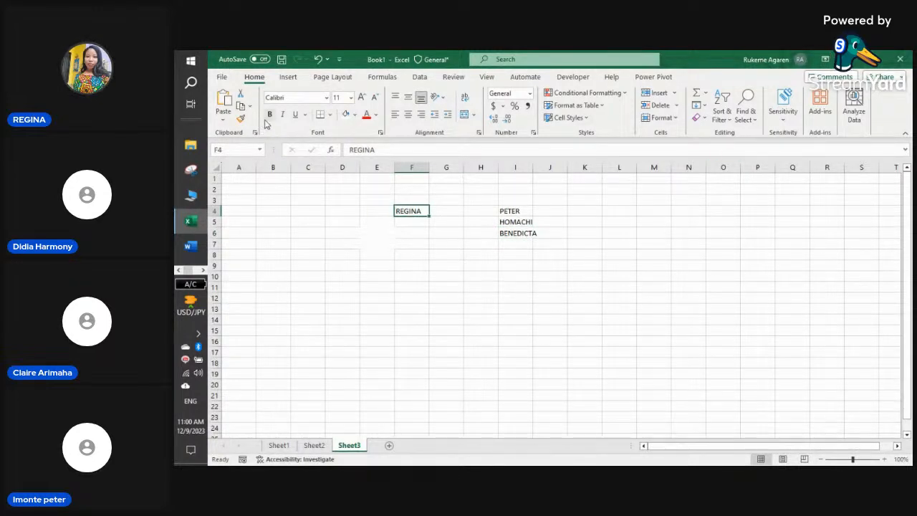
{"action": "left_click", "coordinate": [354, 116]}
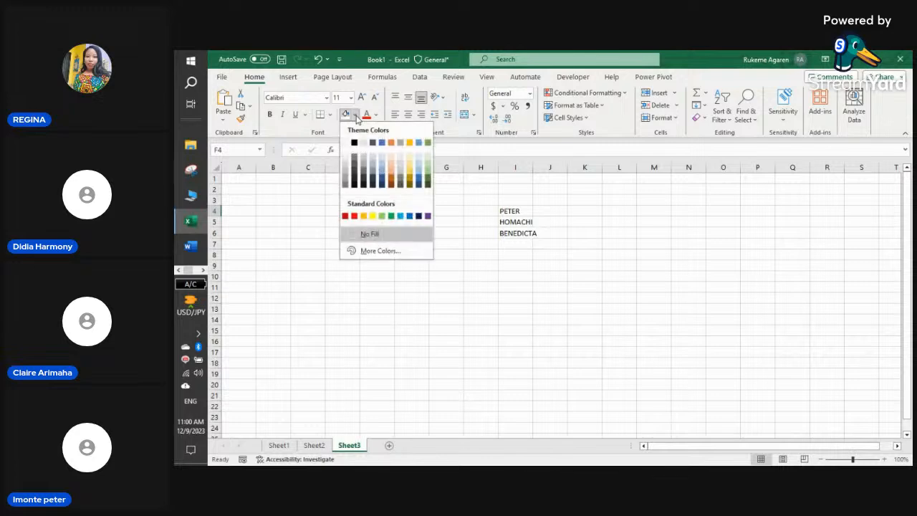
{"action": "left_click", "coordinate": [401, 215]}
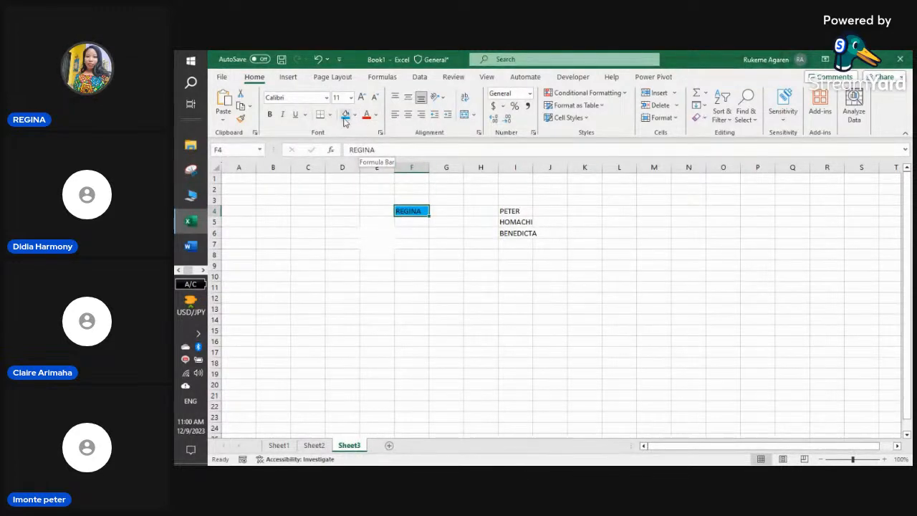
- Apply a blue font colour to REGINA in F4 and make it bold
{"action": "left_click", "coordinate": [376, 115]}
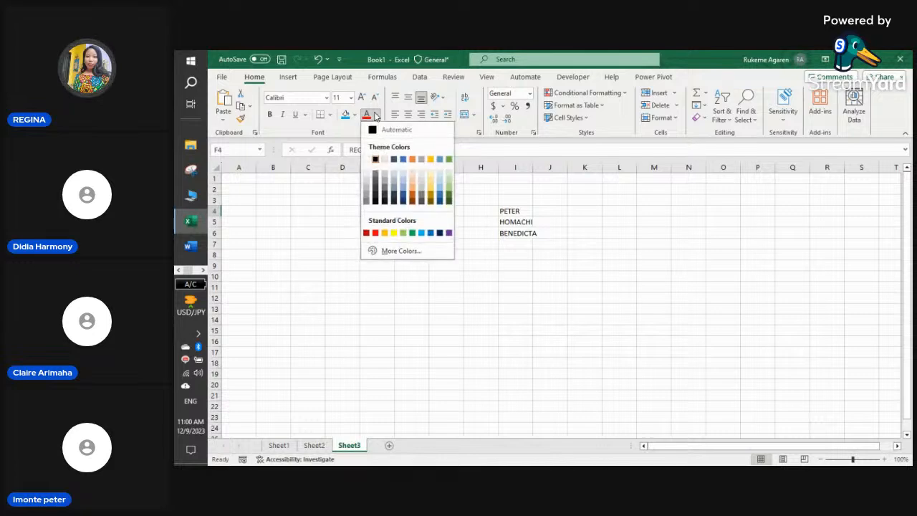
{"action": "left_click", "coordinate": [413, 158]}
{"action": "left_click", "coordinate": [375, 116]}
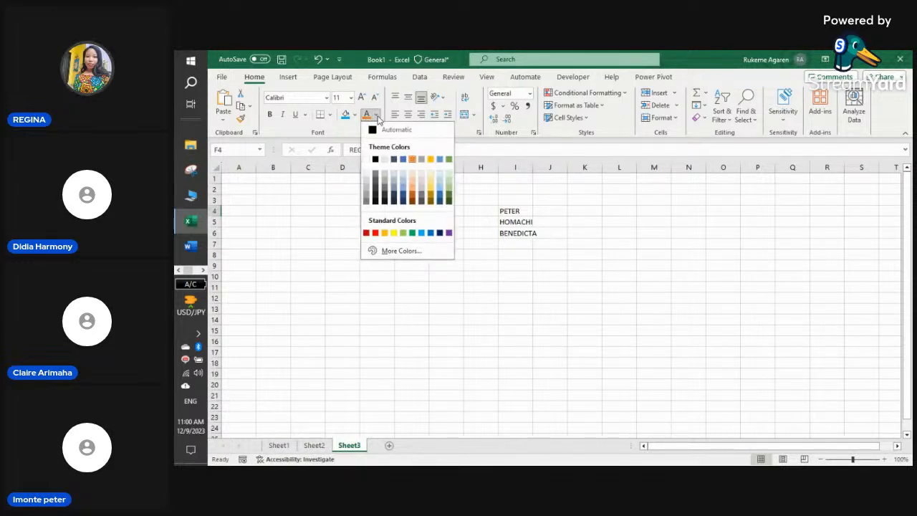
{"action": "left_click", "coordinate": [412, 192]}
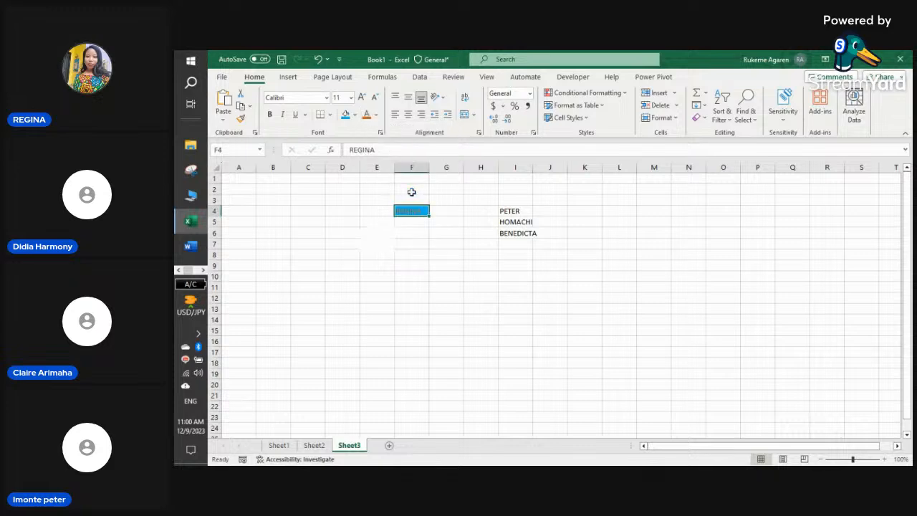
{"action": "left_click", "coordinate": [270, 115]}
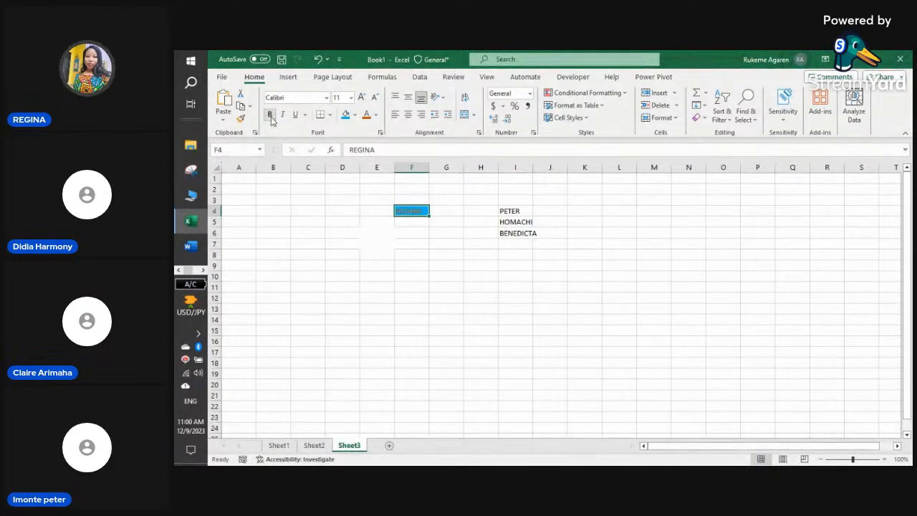
- Set REGINA in cell F4 to size 20 in the Algerian font
{"action": "left_click", "coordinate": [351, 98]}
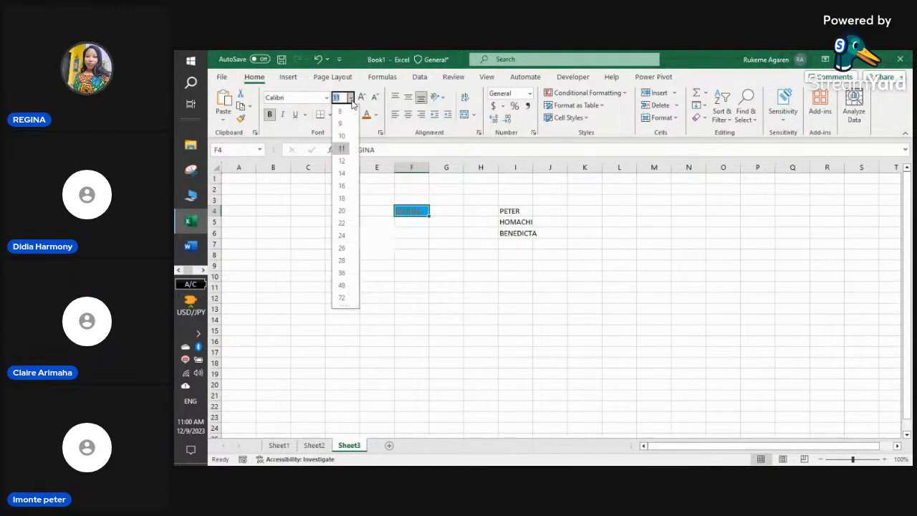
{"action": "left_click", "coordinate": [343, 211]}
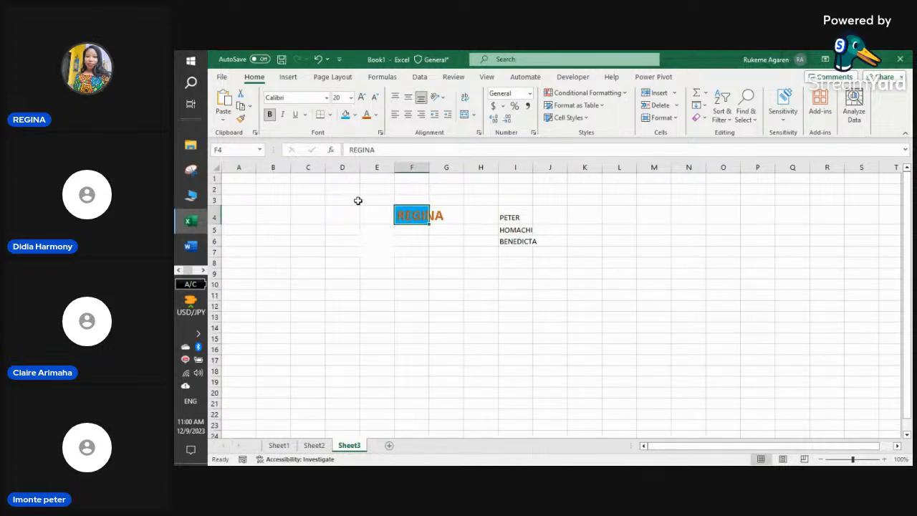
{"action": "left_click", "coordinate": [325, 101]}
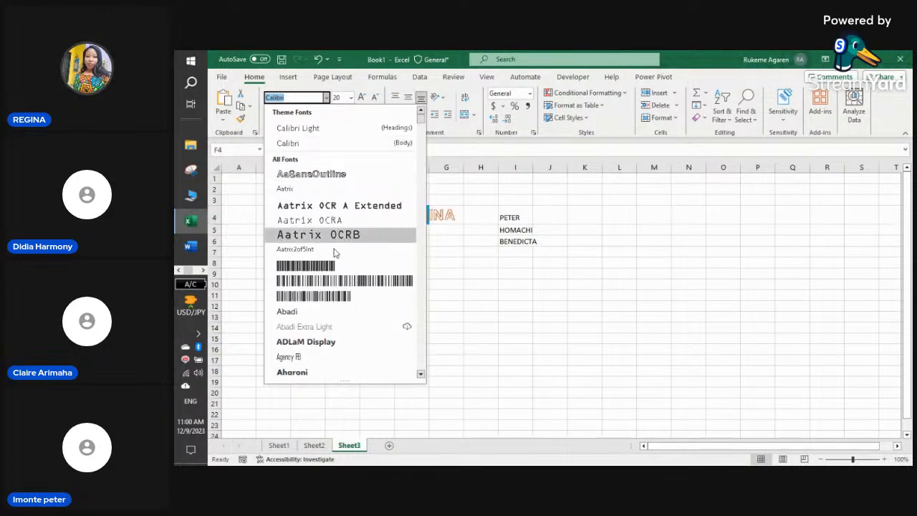
{"action": "scroll", "coordinate": [318, 362], "scroll_direction": "down", "scroll_amount": 4}
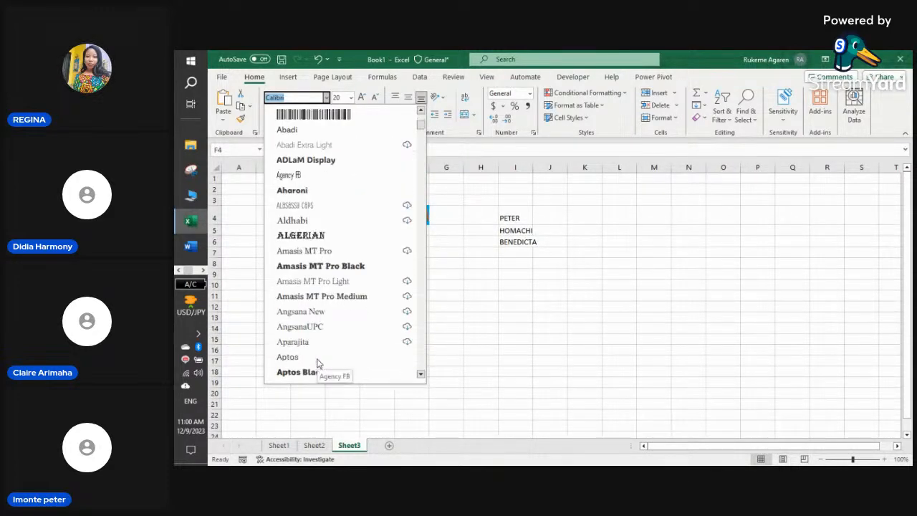
{"action": "left_click", "coordinate": [319, 234]}
{"action": "left_click", "coordinate": [448, 243]}
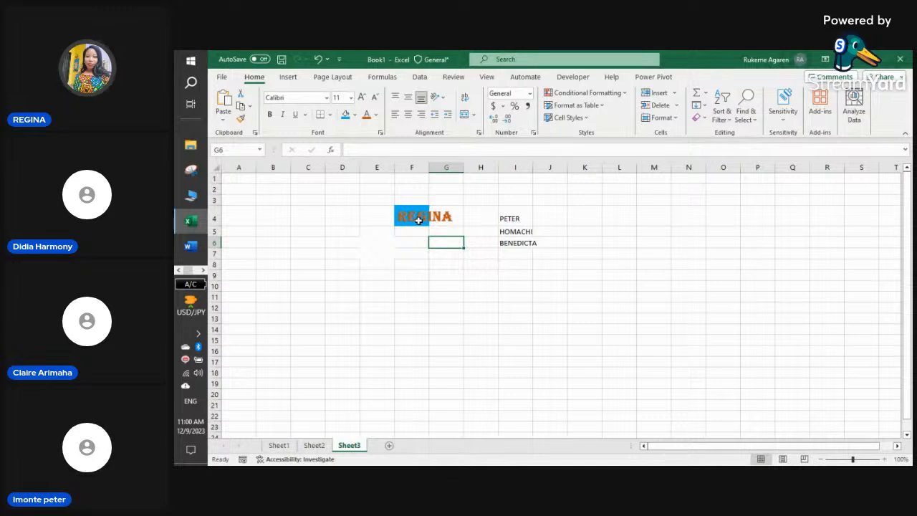
- Enter SSSFG in G4 so REGINA stops spilling past column F, then reselect F4
{"action": "left_click", "coordinate": [455, 209]}
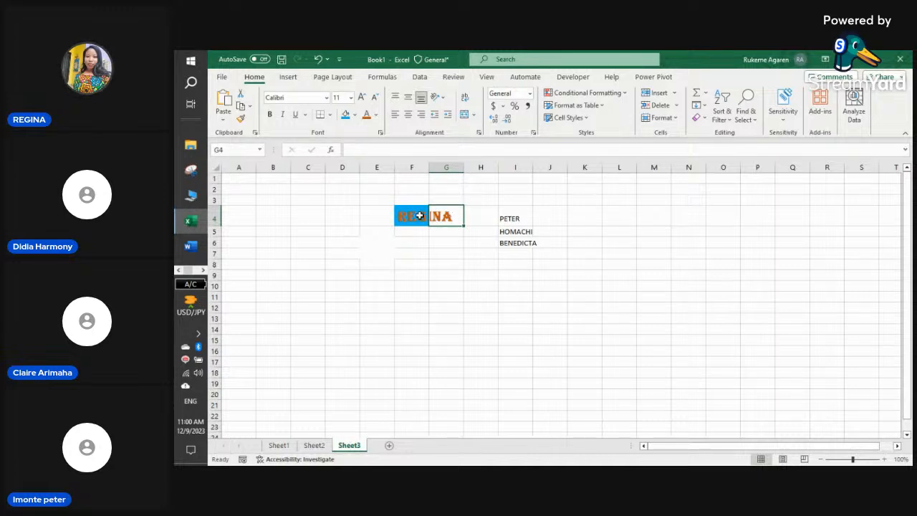
{"action": "left_click", "coordinate": [420, 215]}
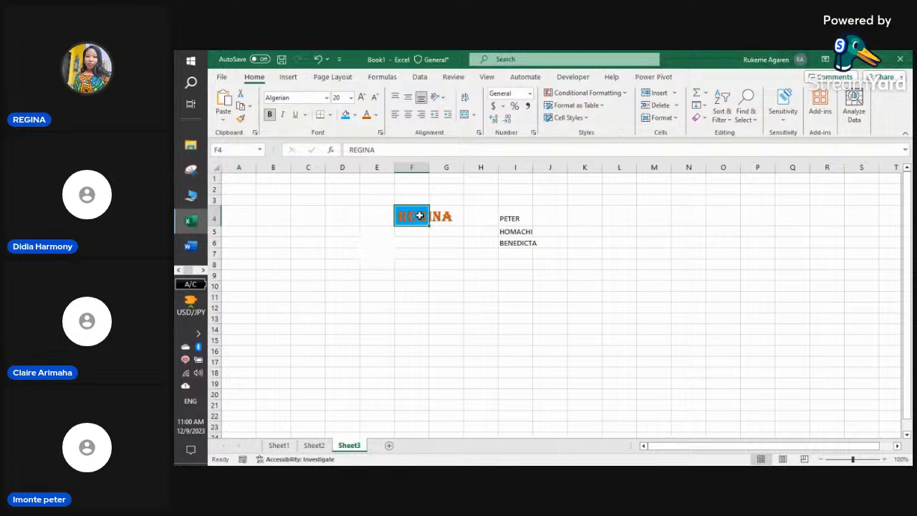
{"action": "left_click", "coordinate": [445, 216]}
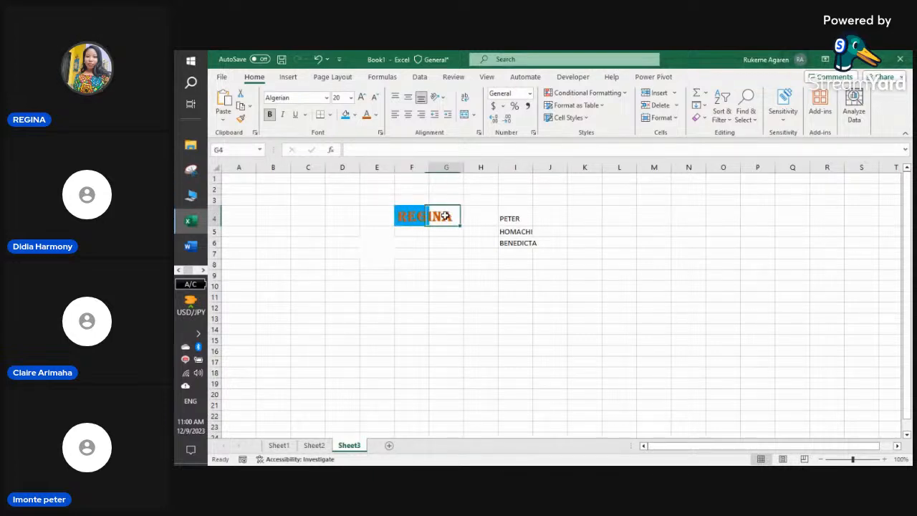
{"action": "left_click", "coordinate": [412, 242]}
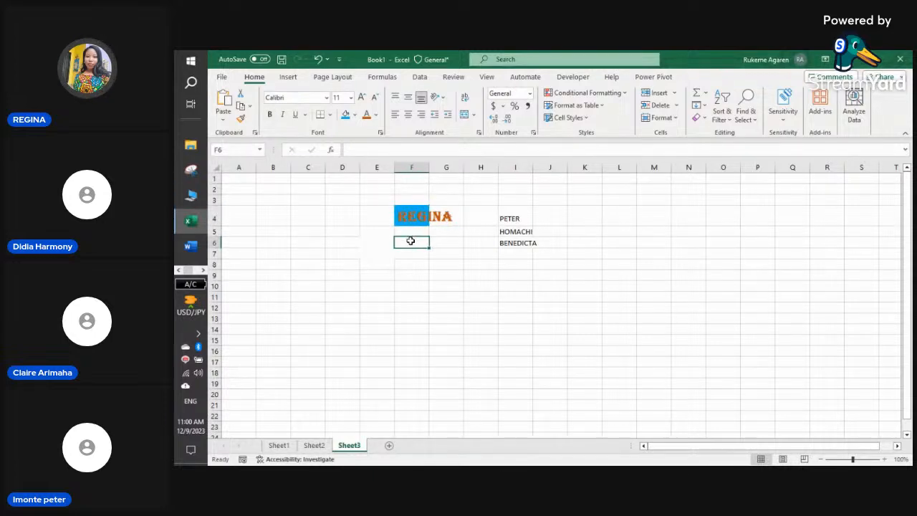
{"action": "left_click", "coordinate": [441, 216]}
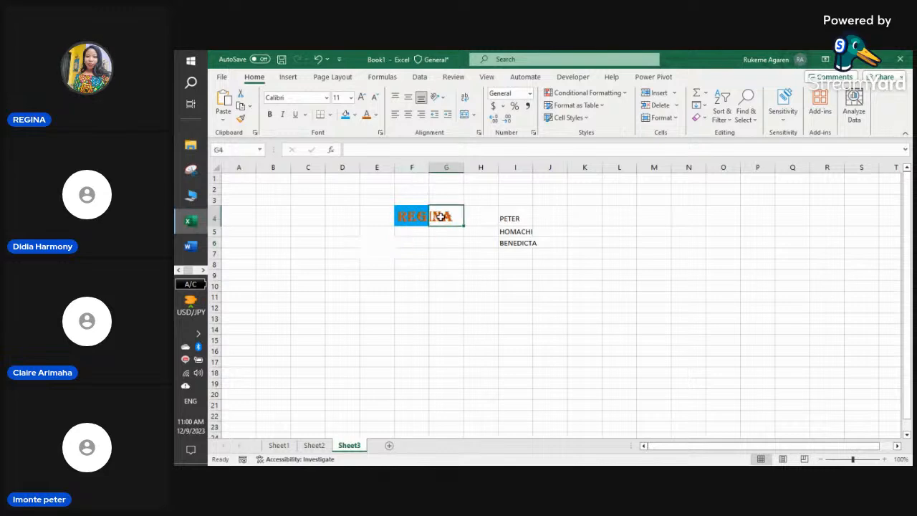
{"action": "type", "text": "SSSFG"}
{"action": "left_click", "coordinate": [448, 264]}
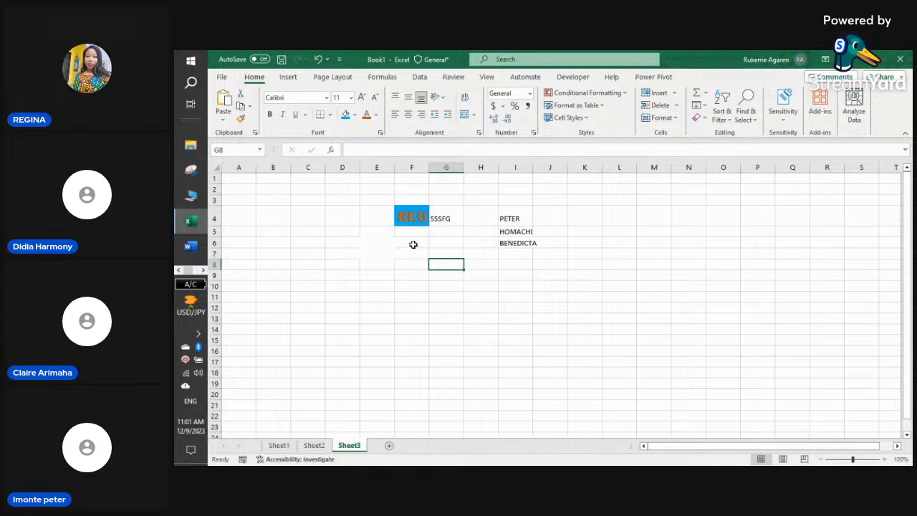
{"action": "left_click", "coordinate": [417, 220]}
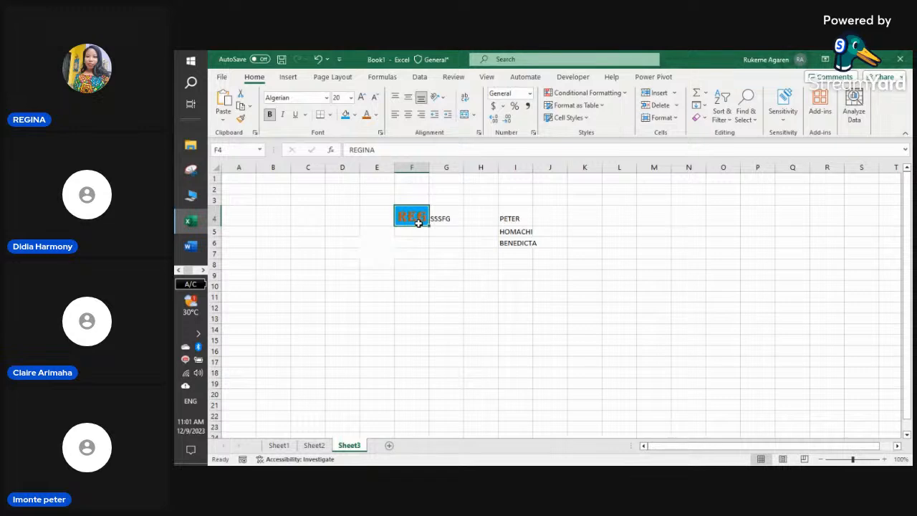
{"action": "left_click", "coordinate": [317, 59]}
{"action": "left_click", "coordinate": [441, 219]}
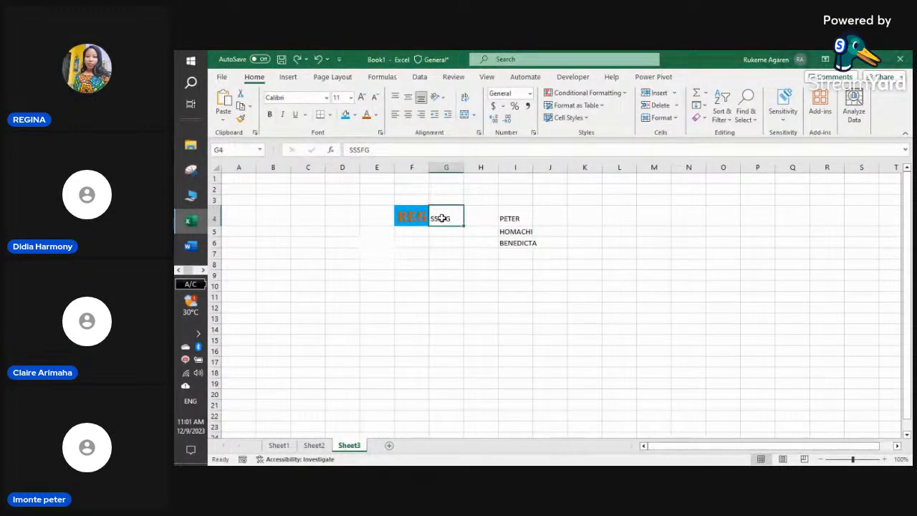
{"action": "key", "text": "BackSpace"}
{"action": "left_click", "coordinate": [440, 244]}
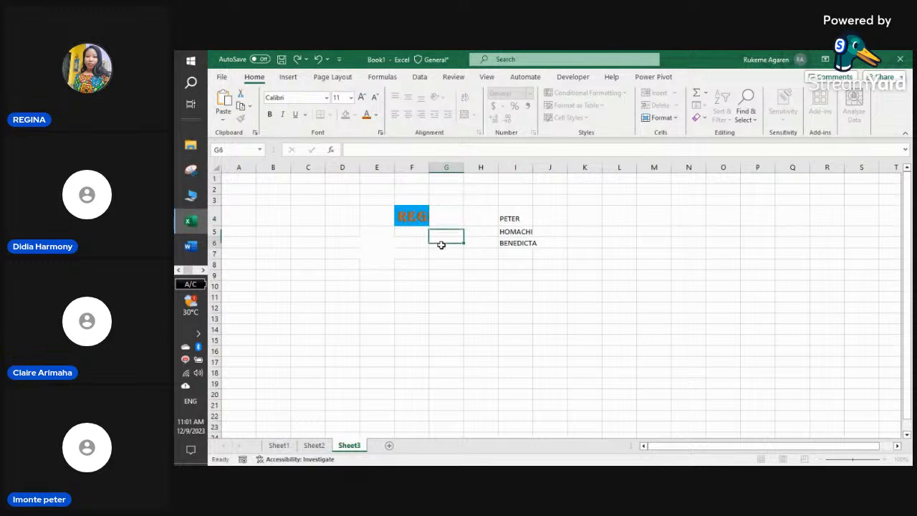
{"action": "left_click", "coordinate": [416, 213]}
{"action": "left_click_drag", "start_coordinate": [417, 212], "coordinate": [445, 216]}
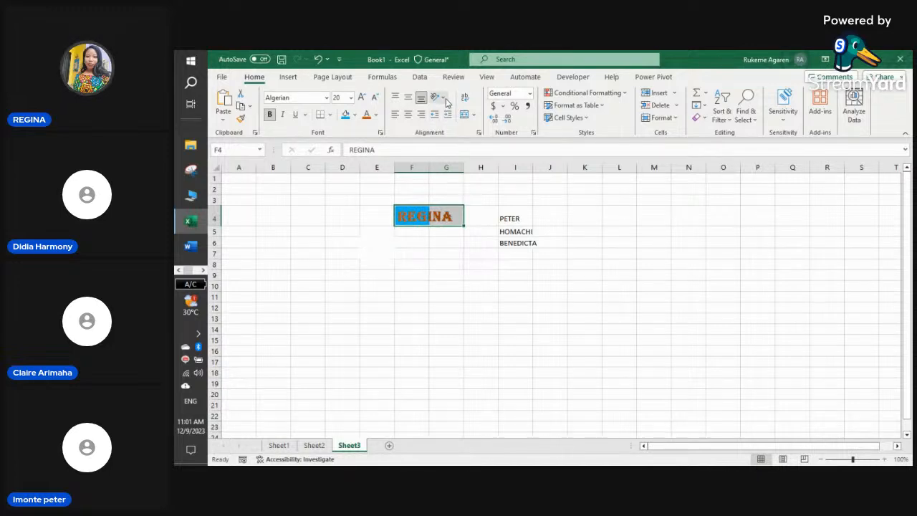
{"action": "left_click", "coordinate": [474, 114]}
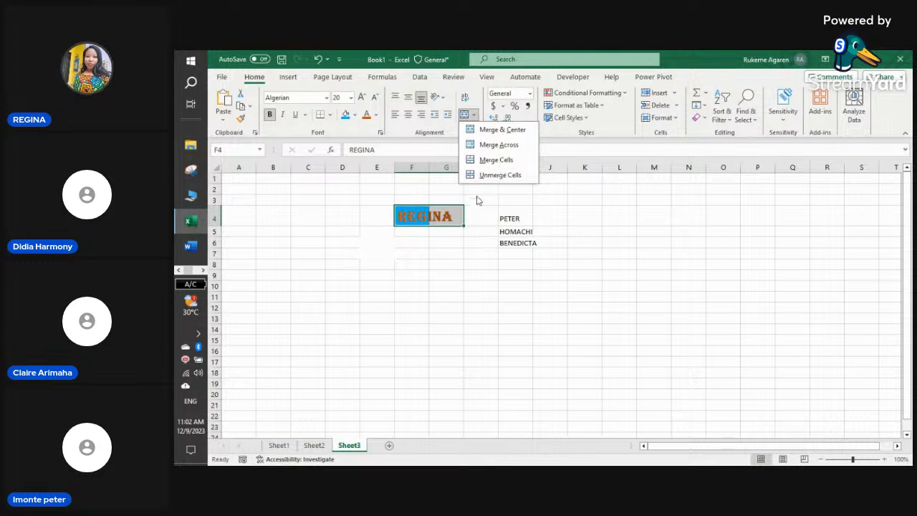
{"action": "left_click", "coordinate": [419, 264]}
{"action": "left_click", "coordinate": [352, 177]}
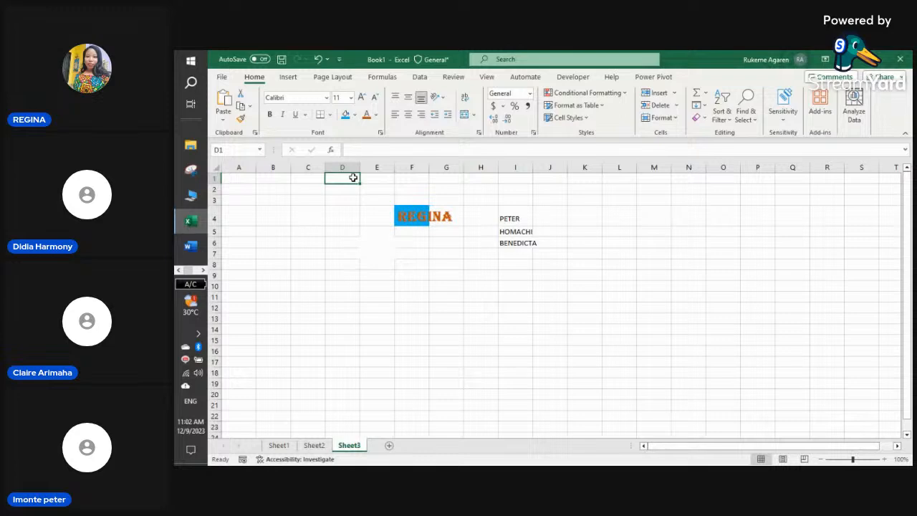
- Enter 'EXCEL BASICS WITH REGINA ON SATURDAY 9TH OF DECEMBER, 2023' in D1, fixing a stray Z
{"action": "type", "text": "E"}
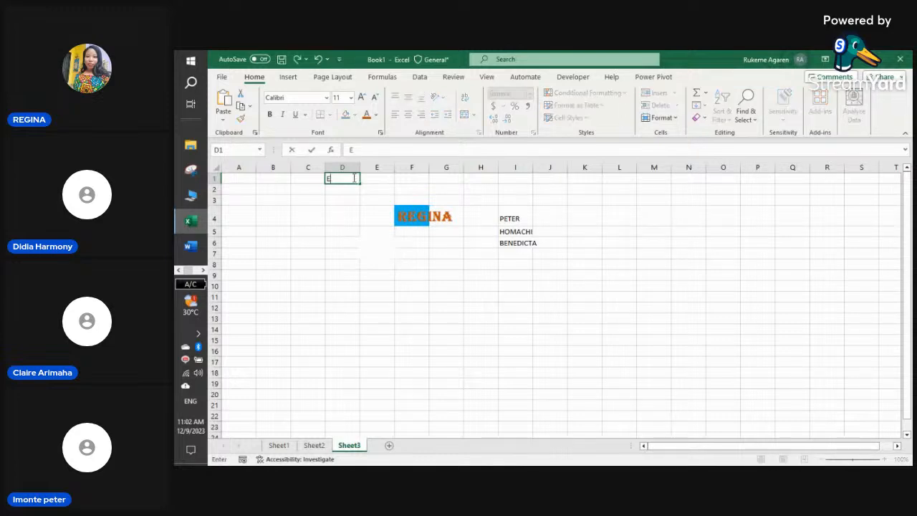
{"action": "type", "text": "XCEL BASIC"}
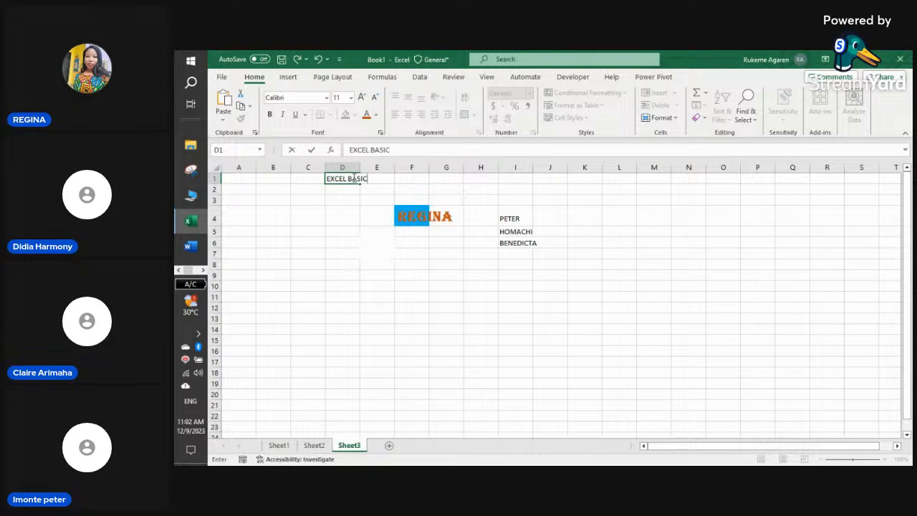
{"action": "type", "text": "S WITH "}
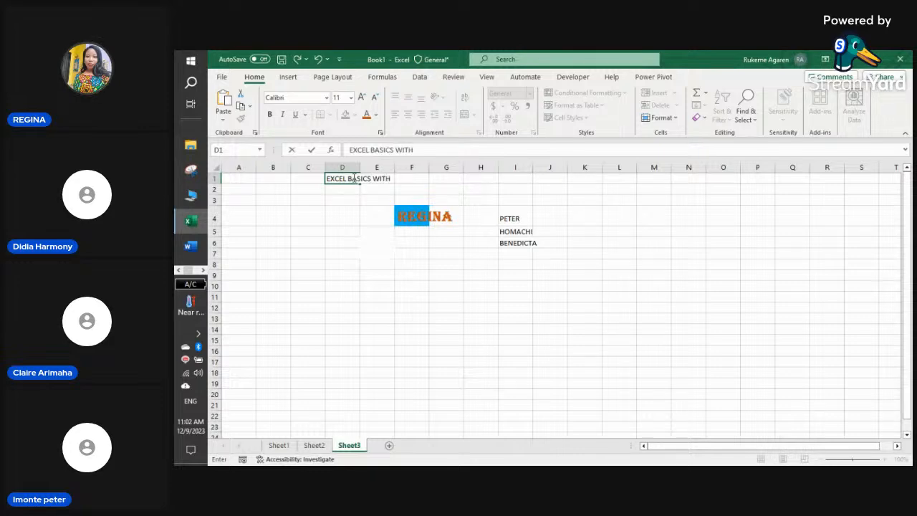
{"action": "type", "text": "REGINA ON S"}
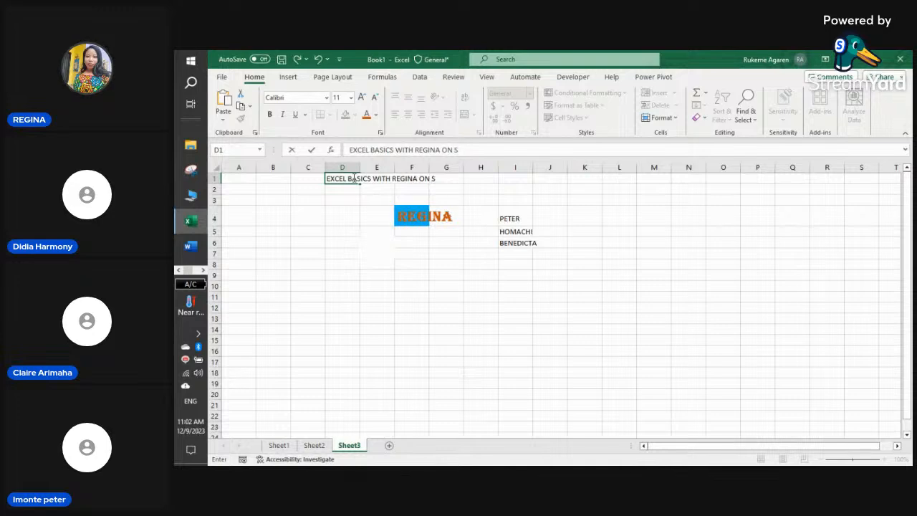
{"action": "type", "text": "ATURDAZ"}
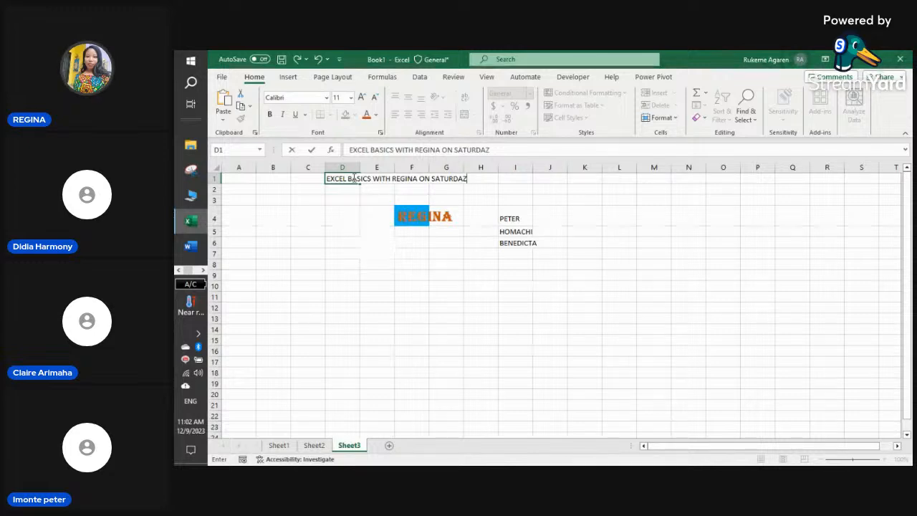
{"action": "key", "text": "BackSpace"}
{"action": "type", "text": "Z"}
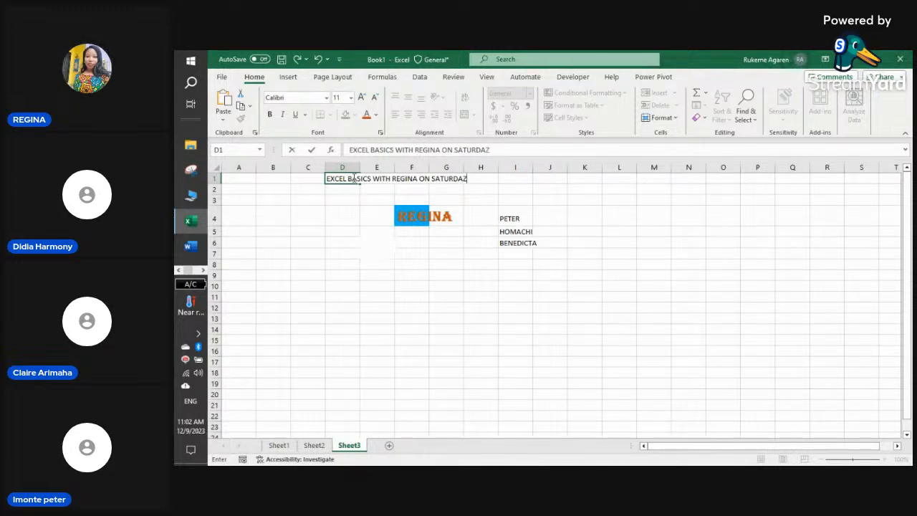
{"action": "key", "text": "BackSpace"}
{"action": "type", "text": "Y 9TH OF DECEMBER"}
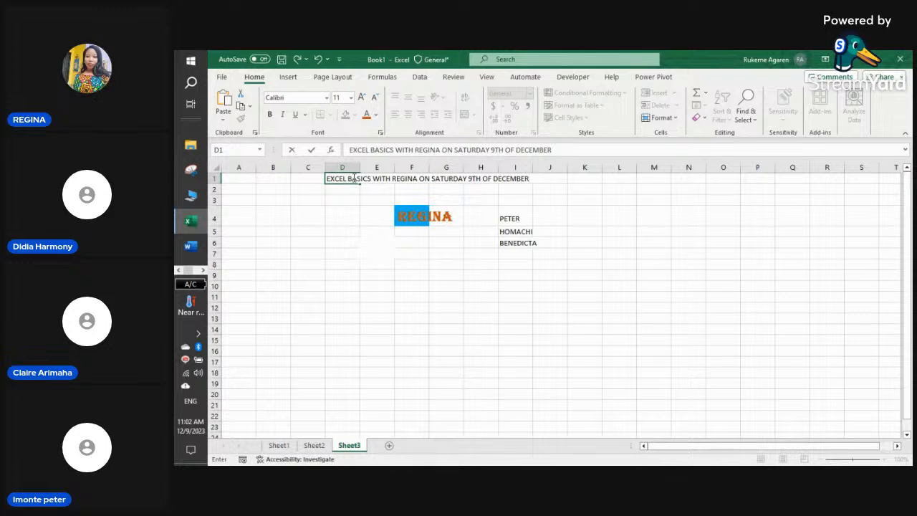
{"action": "type", "text": ", 2023"}
{"action": "left_click", "coordinate": [310, 231]}
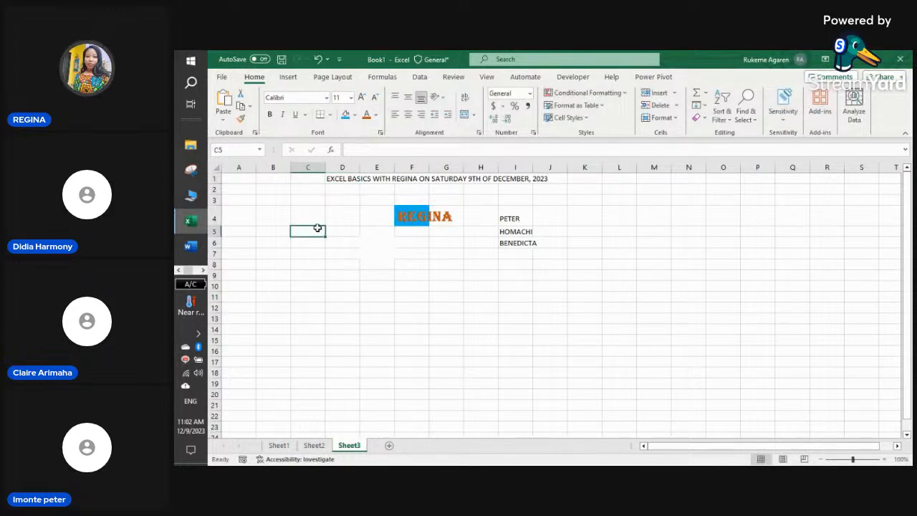
{"action": "left_click", "coordinate": [341, 211]}
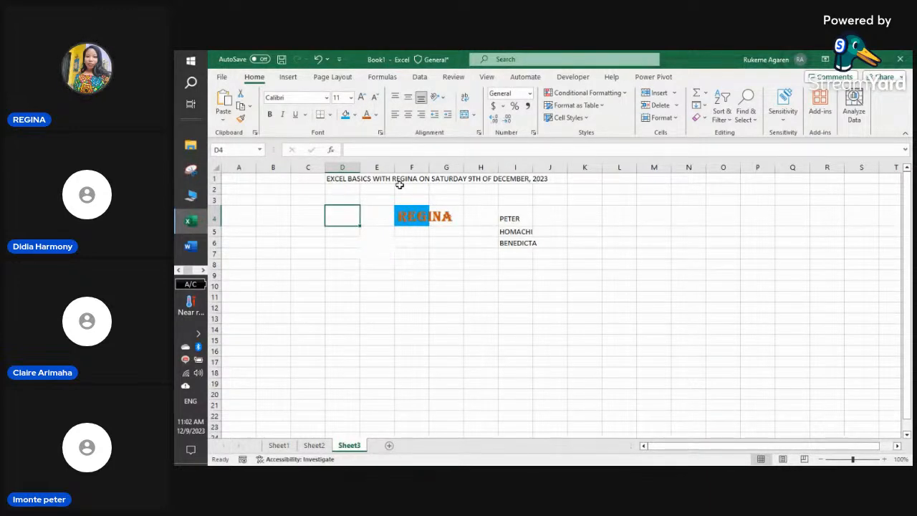
{"action": "left_click", "coordinate": [349, 180]}
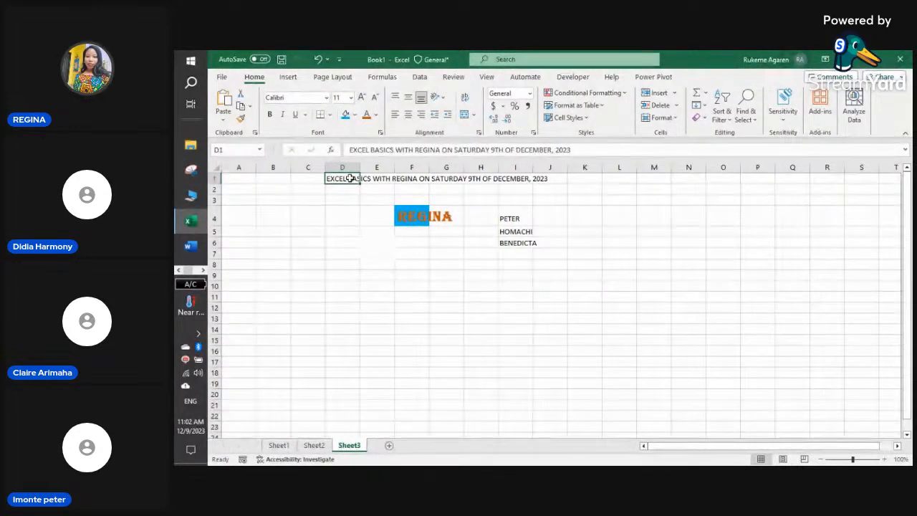
{"action": "left_click", "coordinate": [383, 179]}
{"action": "type", "text": "GFH"}
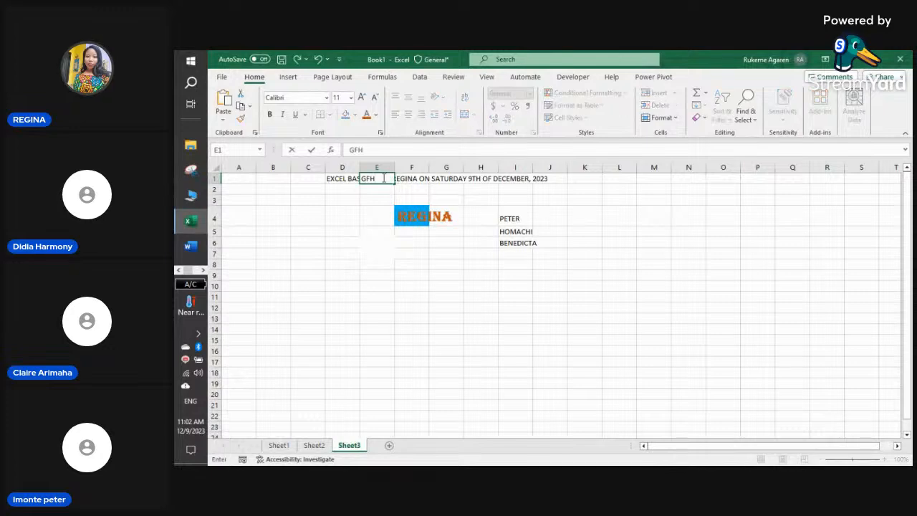
{"action": "left_click", "coordinate": [374, 232]}
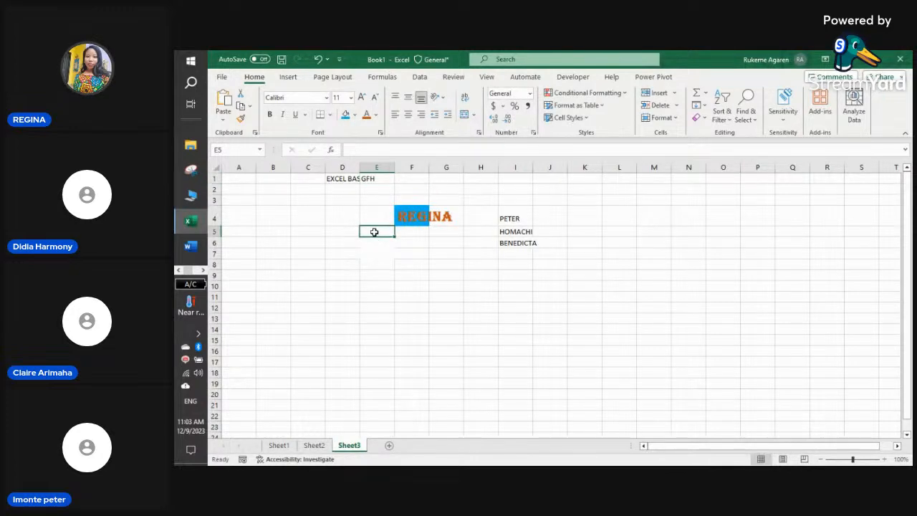
{"action": "left_click", "coordinate": [377, 179]}
{"action": "key", "text": "BackSpace"}
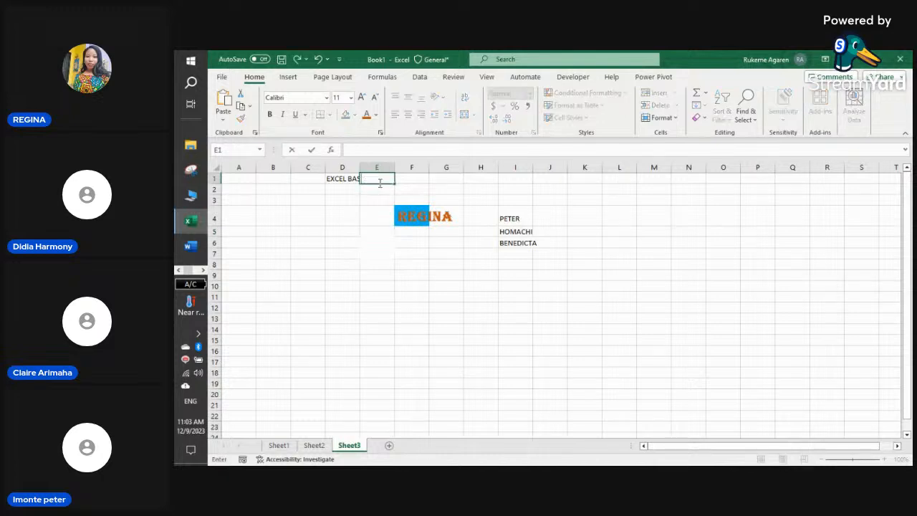
{"action": "left_click", "coordinate": [366, 200]}
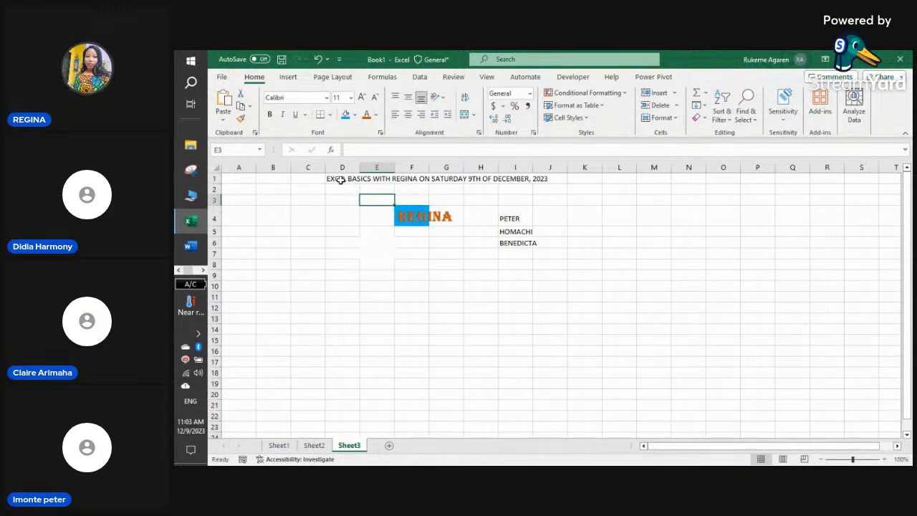
{"action": "left_click_drag", "start_coordinate": [336, 179], "coordinate": [531, 178]}
{"action": "left_click", "coordinate": [354, 190]}
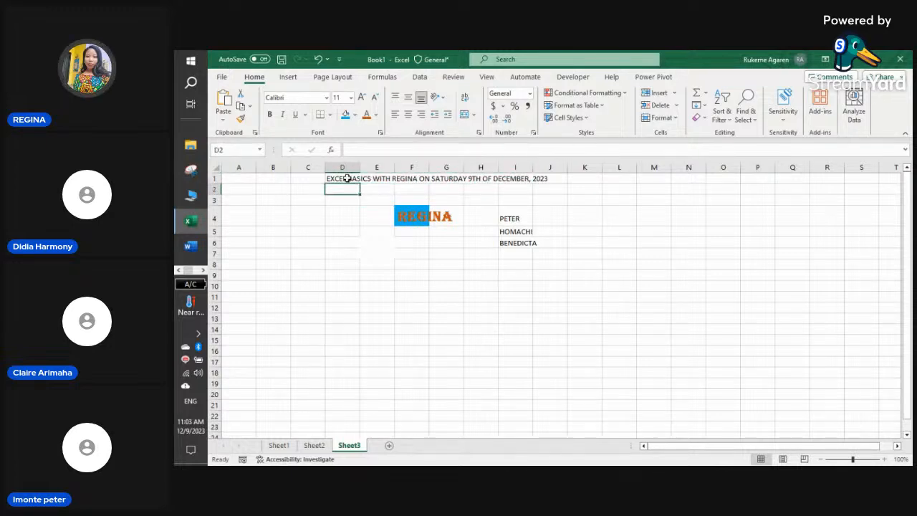
{"action": "left_click", "coordinate": [347, 179]}
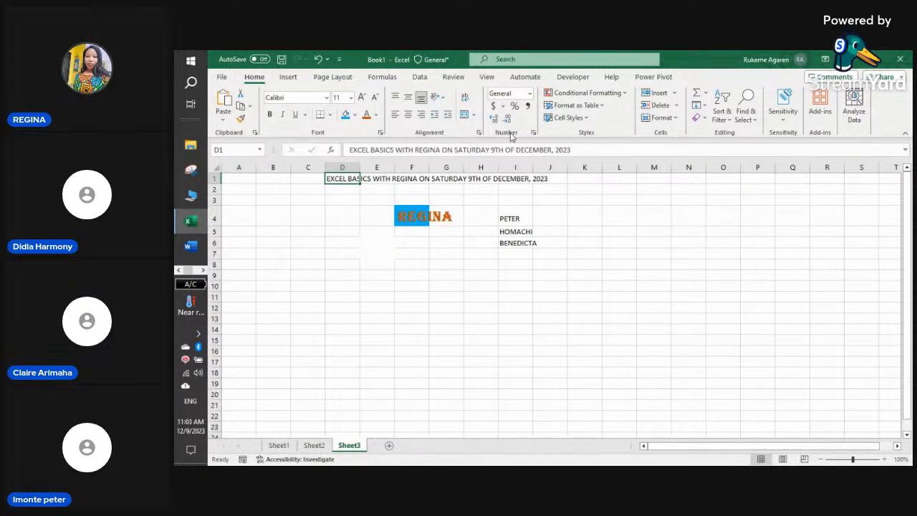
{"action": "left_click", "coordinate": [464, 99]}
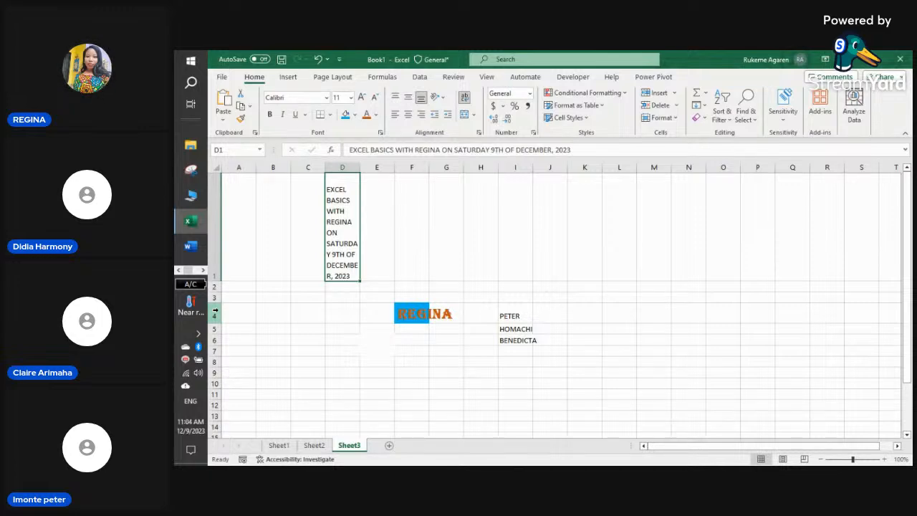
{"action": "left_click", "coordinate": [319, 59]}
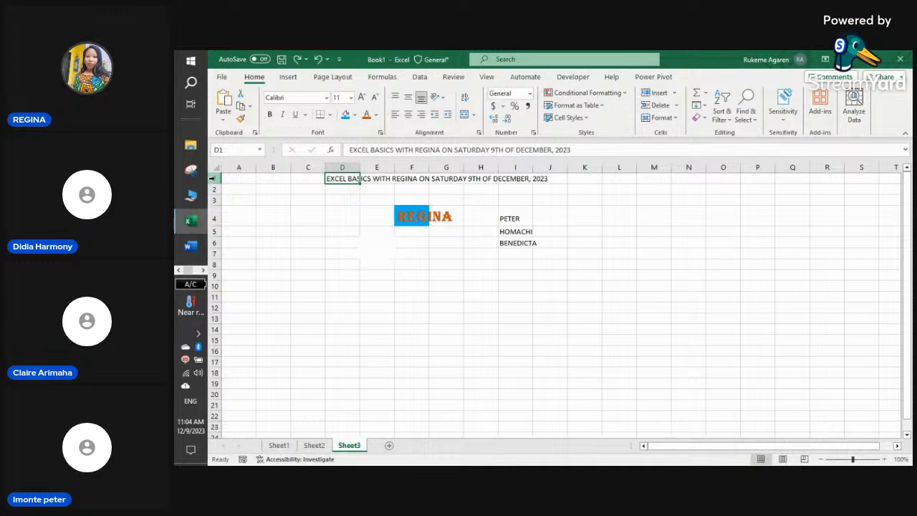
- Select A1:S2 and apply Merge & Center, then switch it to plain Merge Cells
{"action": "left_click", "coordinate": [303, 175]}
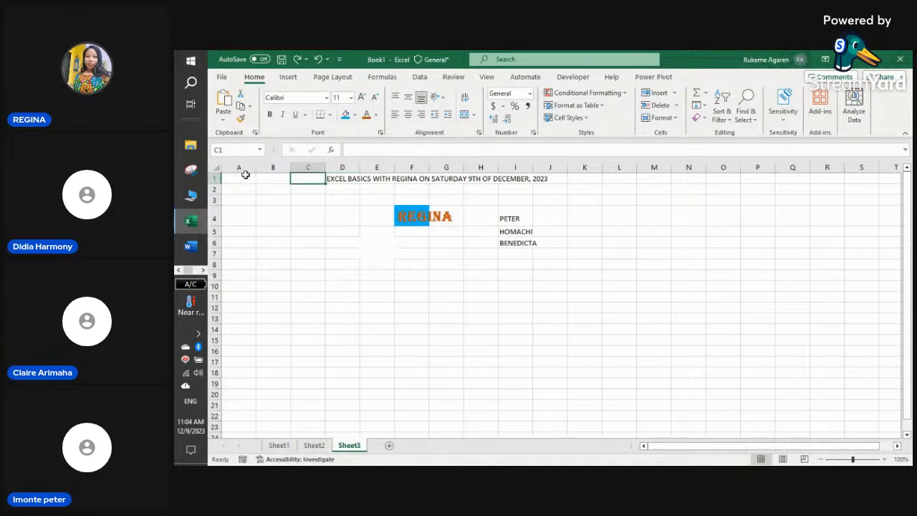
{"action": "left_click_drag", "start_coordinate": [245, 175], "coordinate": [864, 188]}
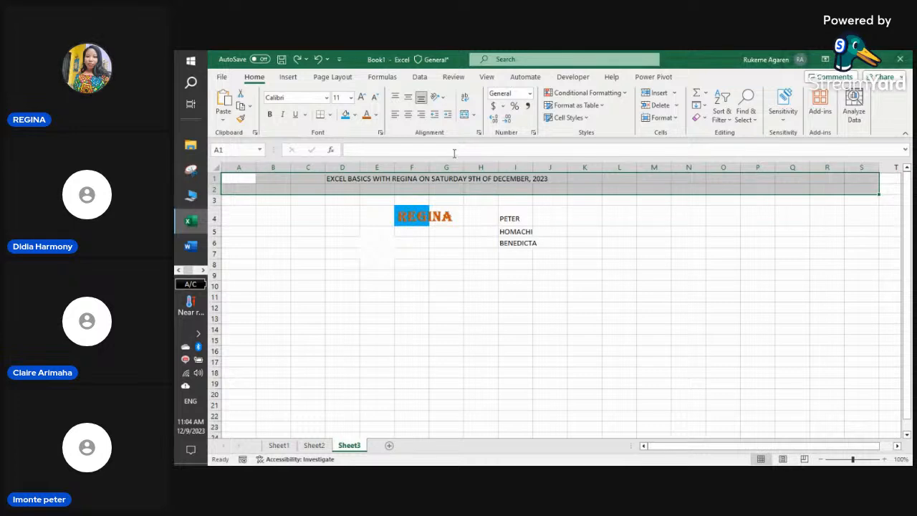
{"action": "left_click", "coordinate": [464, 116]}
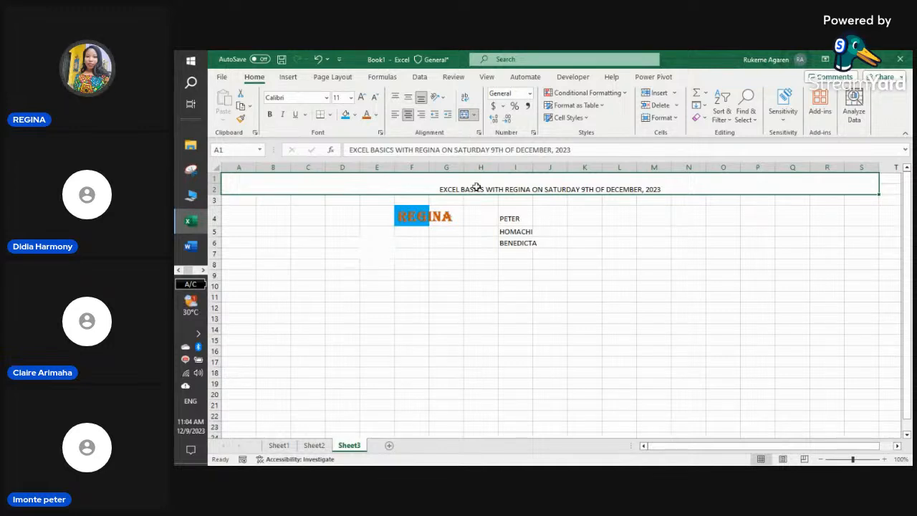
{"action": "left_click", "coordinate": [473, 115]}
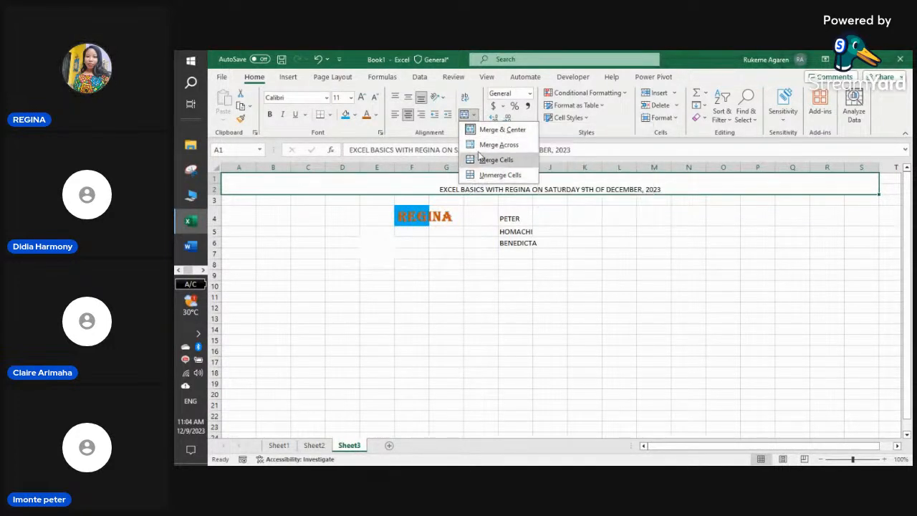
{"action": "left_click", "coordinate": [484, 161]}
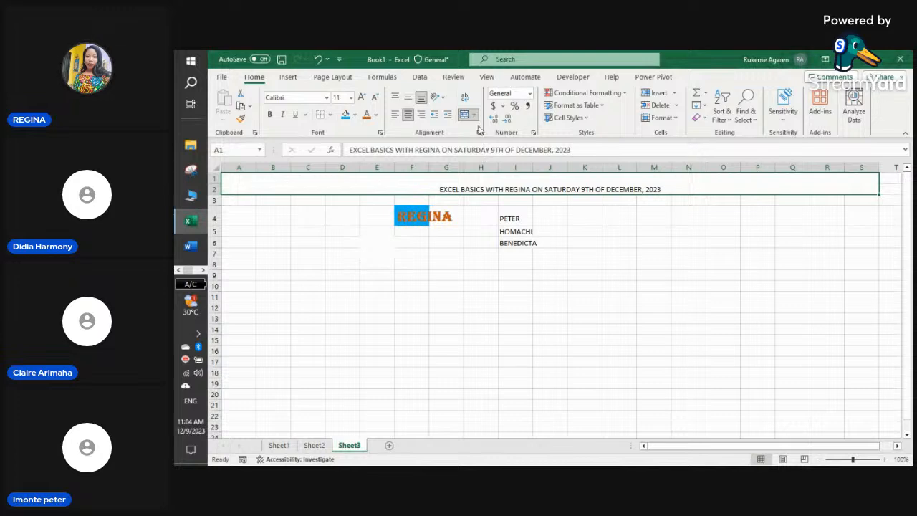
{"action": "left_click", "coordinate": [487, 222]}
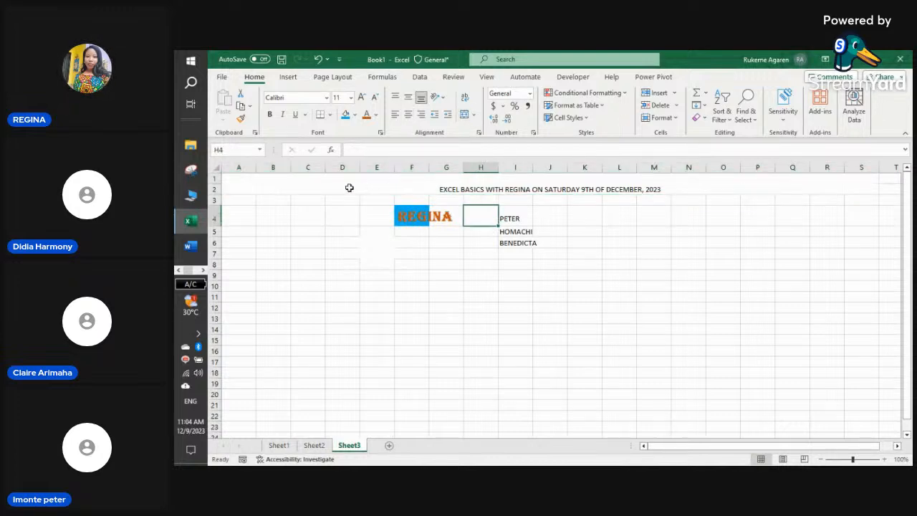
{"action": "left_click", "coordinate": [318, 61]}
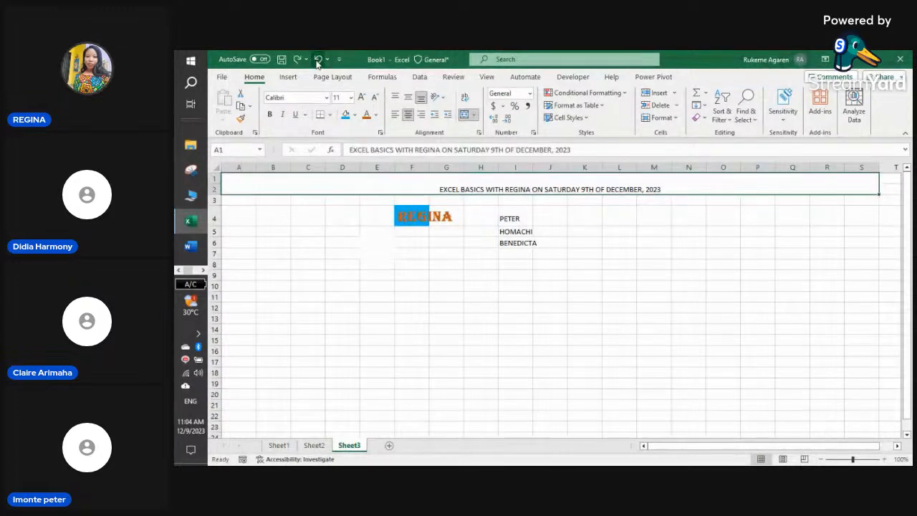
{"action": "left_click", "coordinate": [318, 61]}
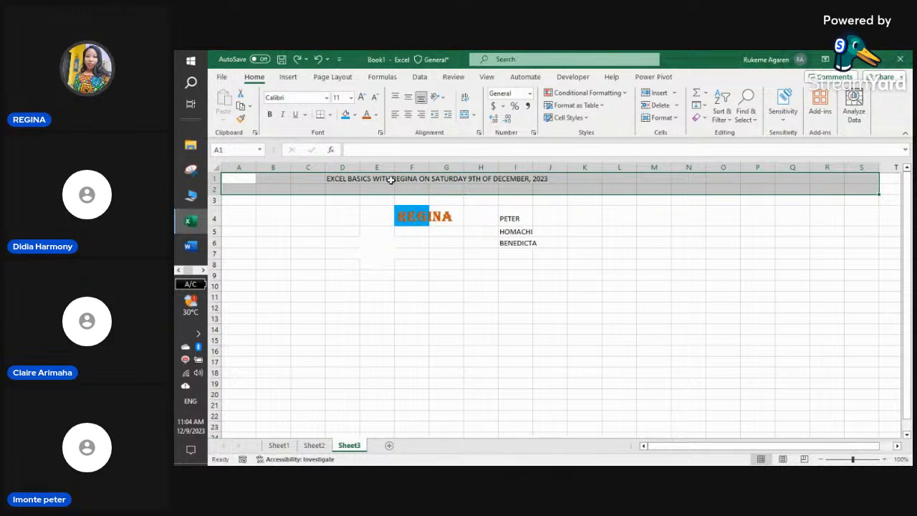
{"action": "left_click", "coordinate": [476, 115]}
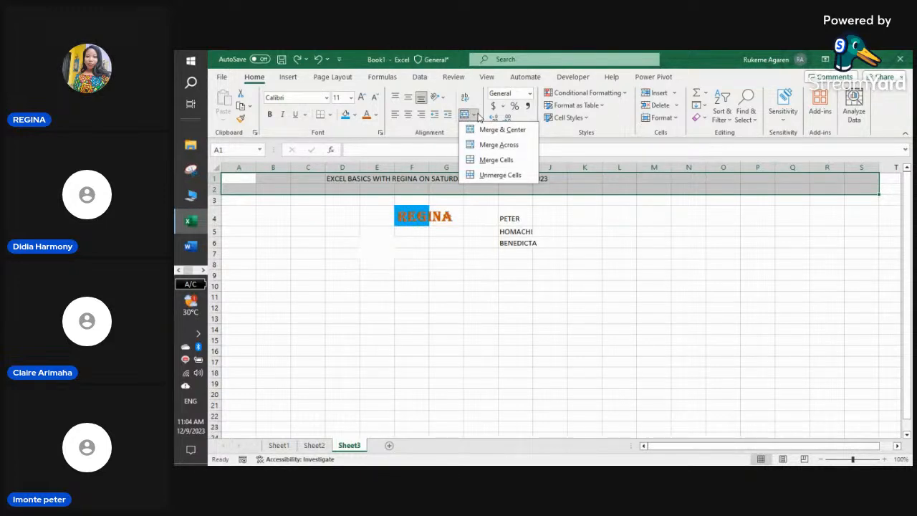
{"action": "left_click", "coordinate": [495, 145]}
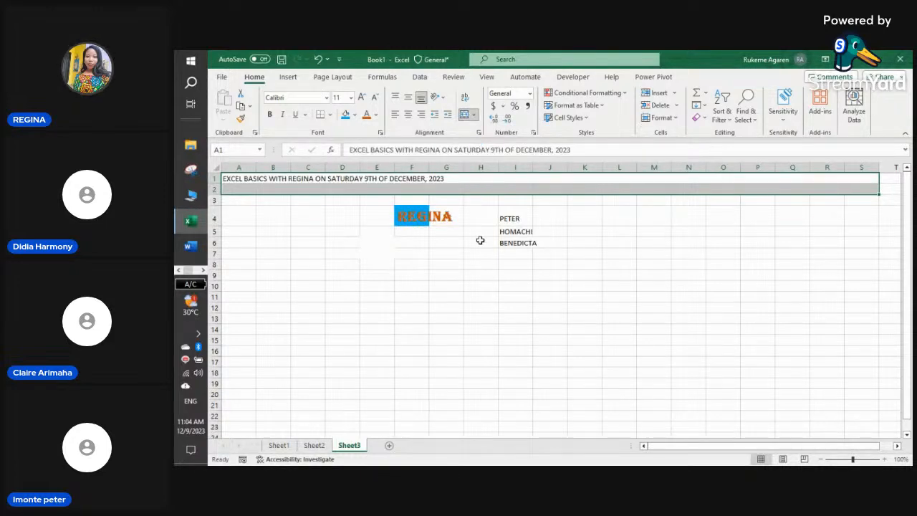
{"action": "left_click", "coordinate": [473, 252]}
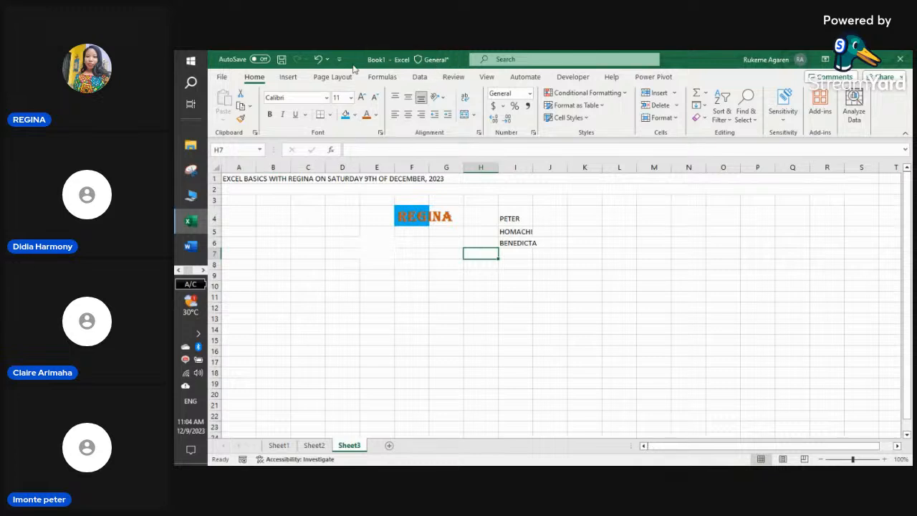
{"action": "left_click", "coordinate": [319, 60]}
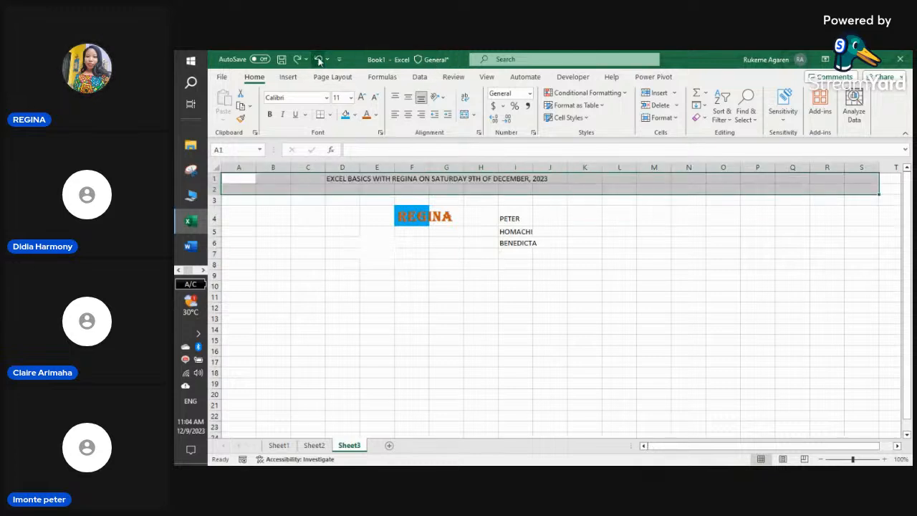
{"action": "left_click", "coordinate": [473, 114]}
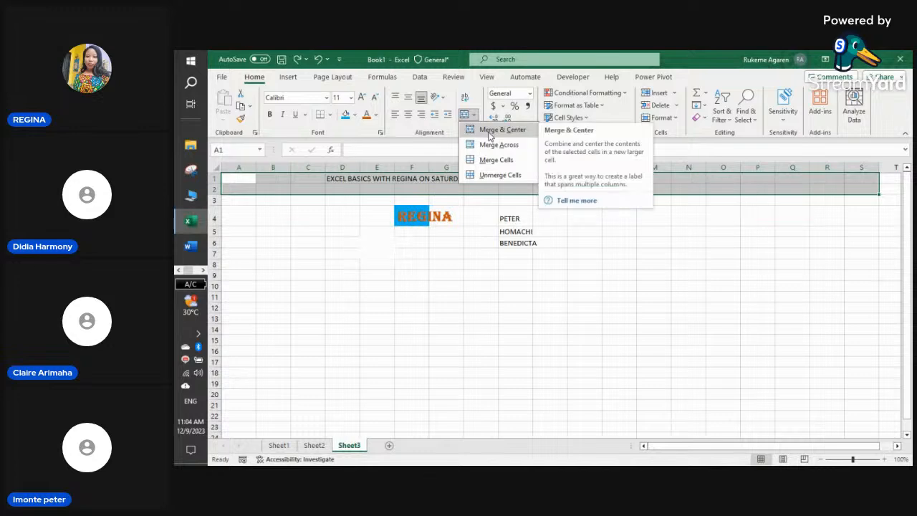
{"action": "left_click", "coordinate": [495, 159]}
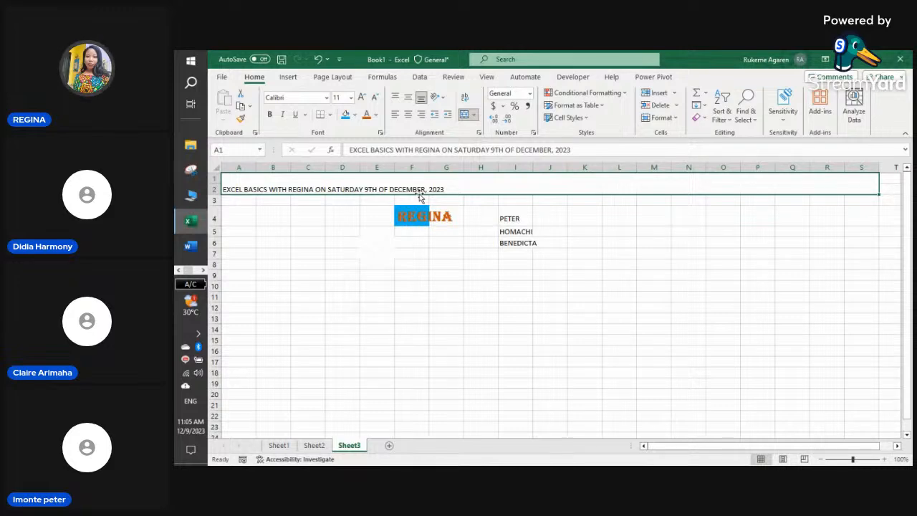
{"action": "left_click", "coordinate": [473, 116]}
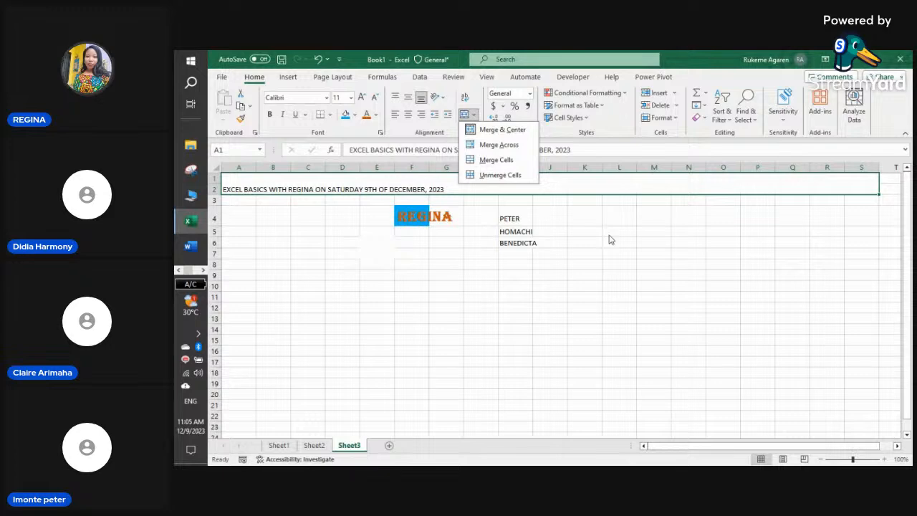
{"action": "left_click", "coordinate": [319, 59]}
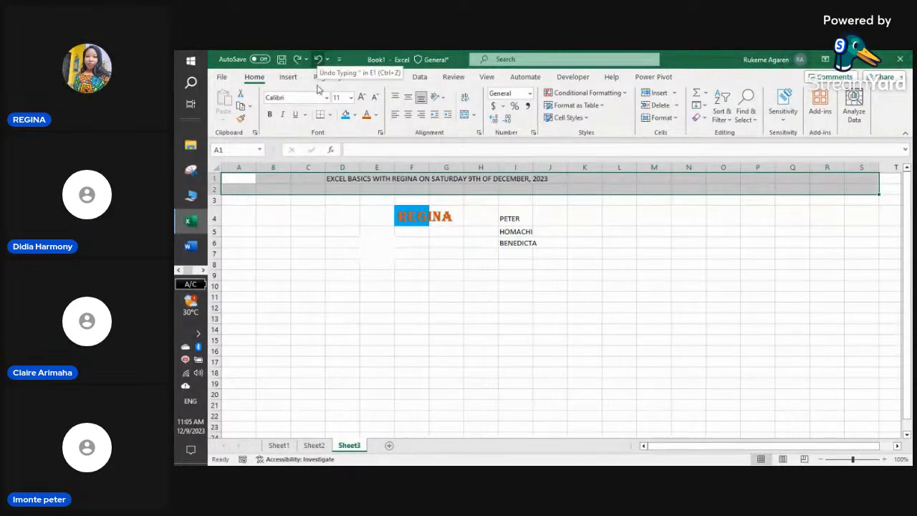
- Select all of row 1 and try merging, unmerging and undoing back to the earlier state
{"action": "left_click", "coordinate": [317, 214]}
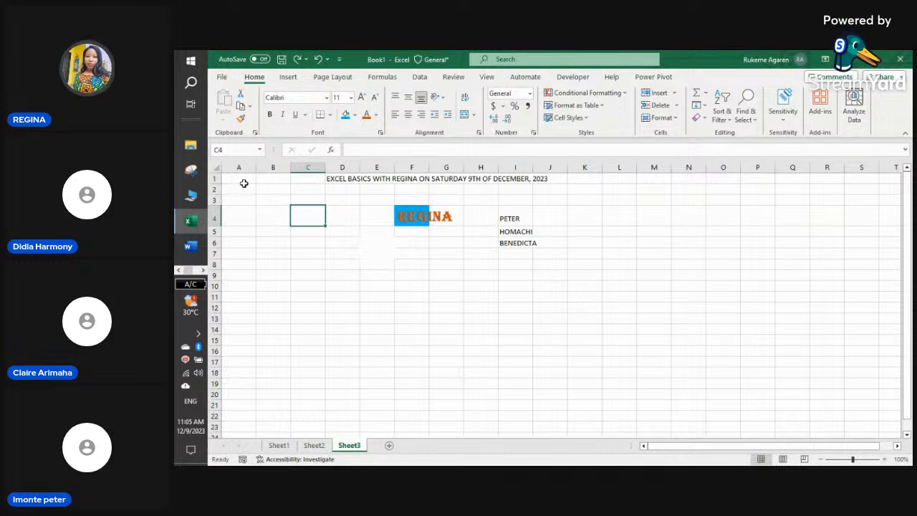
{"action": "left_click_drag", "start_coordinate": [244, 178], "coordinate": [626, 185]}
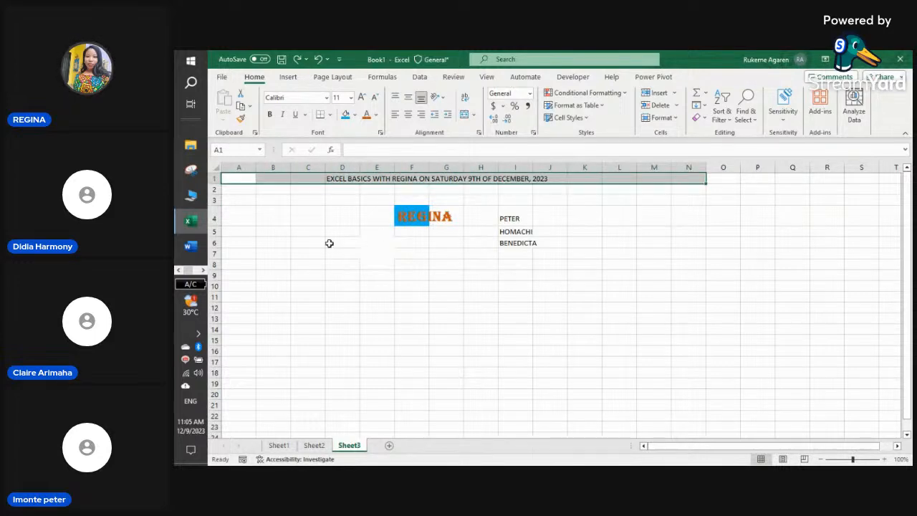
{"action": "left_click", "coordinate": [237, 200]}
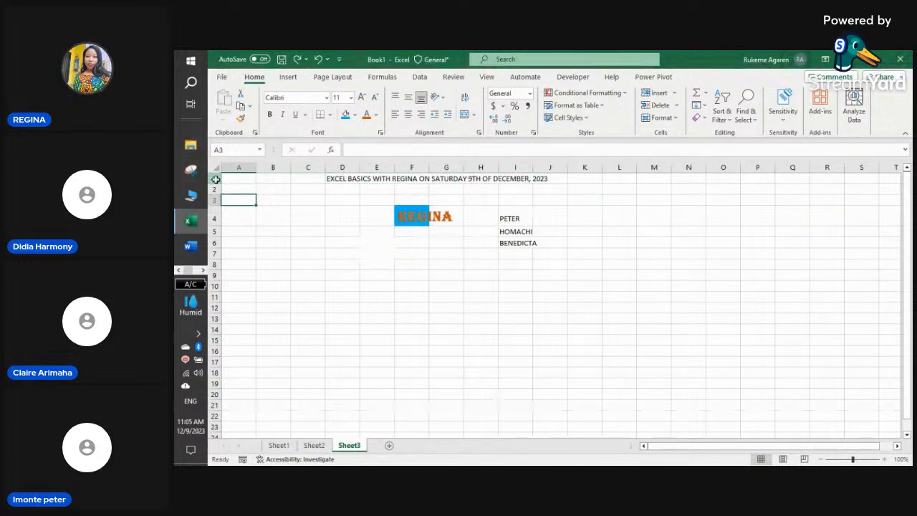
{"action": "left_click", "coordinate": [214, 178]}
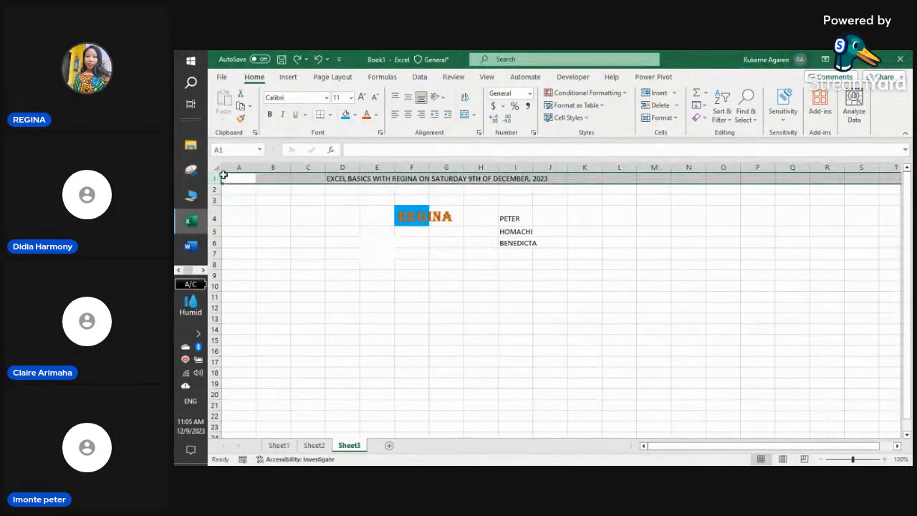
{"action": "left_click", "coordinate": [473, 115]}
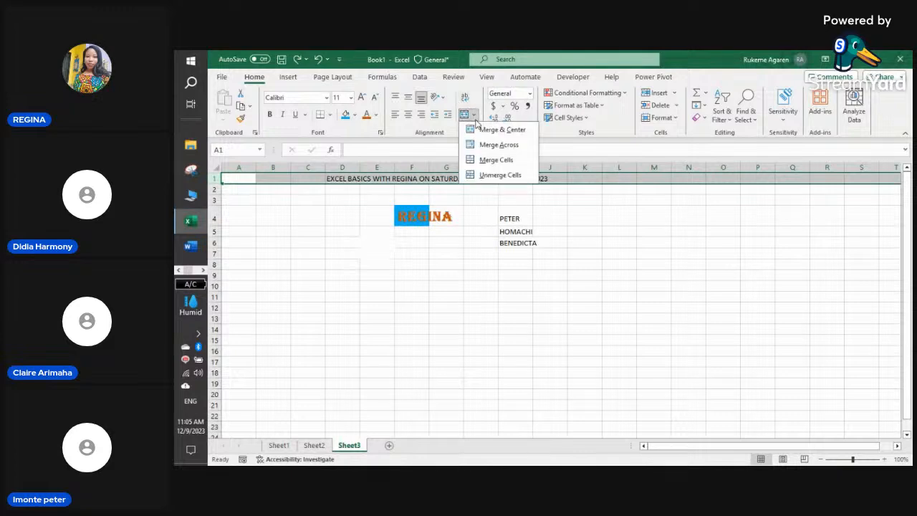
{"action": "left_click", "coordinate": [482, 161]}
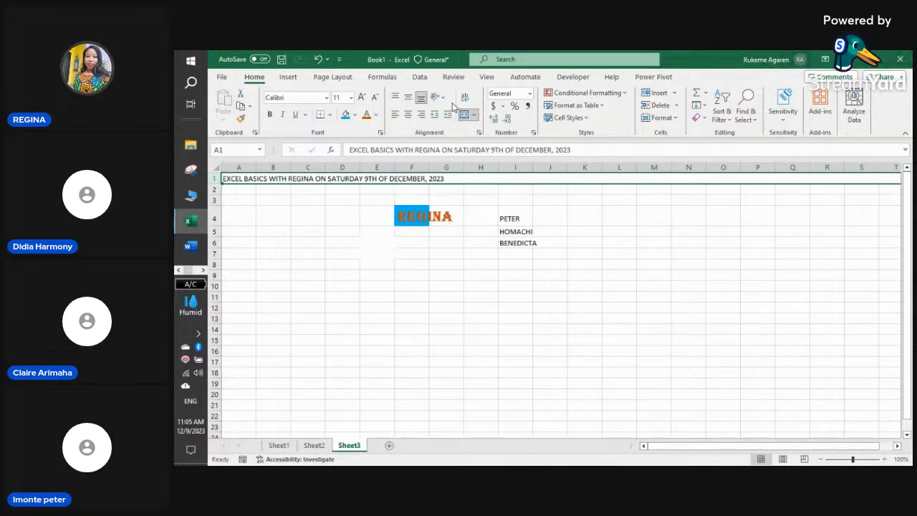
{"action": "left_click", "coordinate": [473, 116]}
{"action": "left_click", "coordinate": [484, 131]}
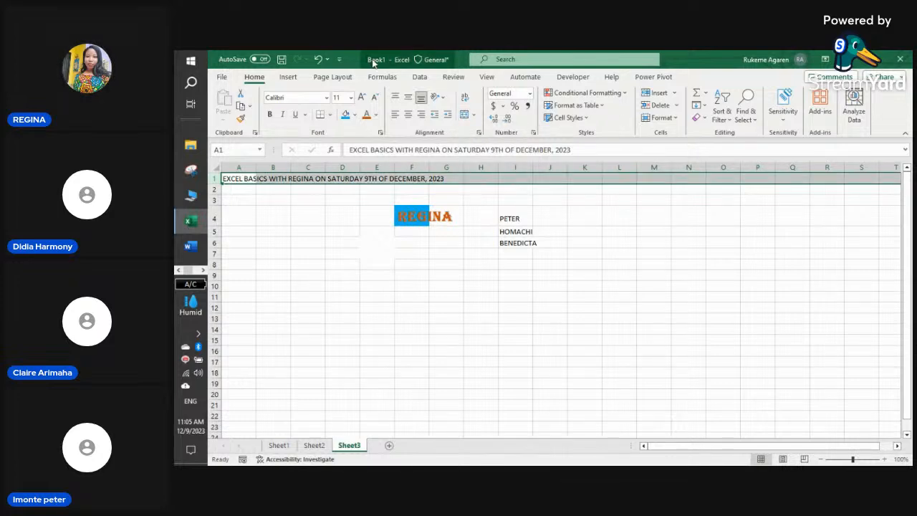
{"action": "left_click", "coordinate": [318, 60]}
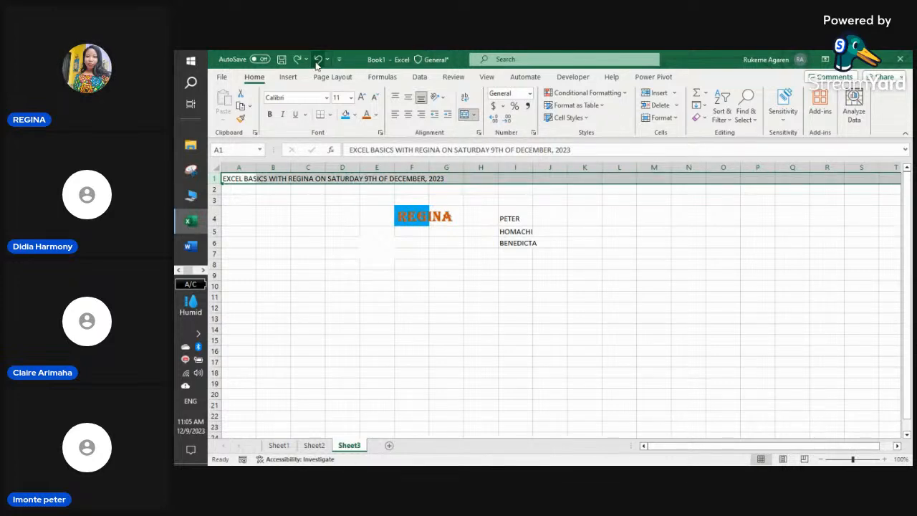
{"action": "left_click", "coordinate": [317, 60]}
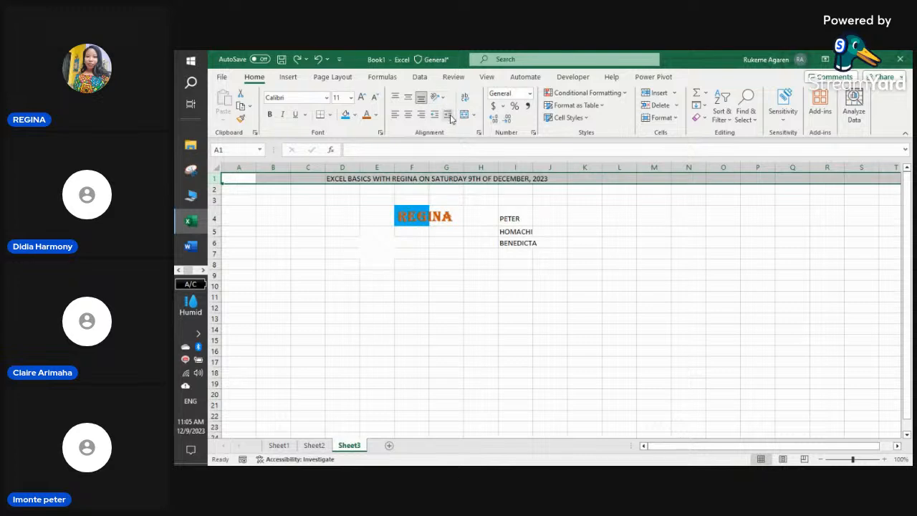
- Apply Merge & Center to row 1 and reselect it to check the title
{"action": "left_click", "coordinate": [475, 115]}
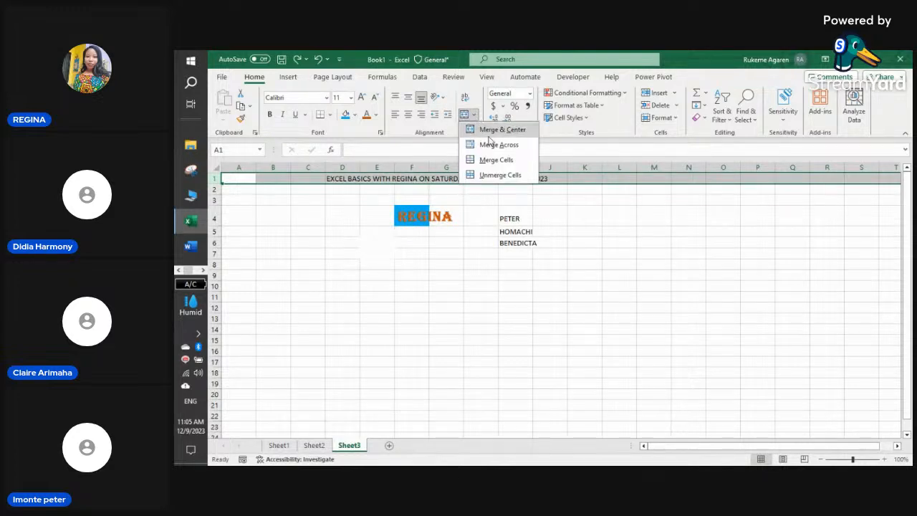
{"action": "left_click", "coordinate": [502, 130]}
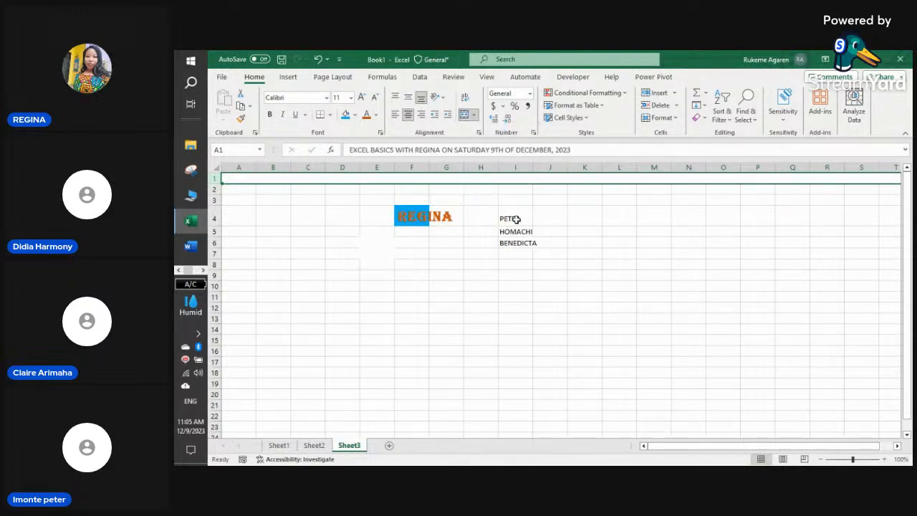
{"action": "left_click", "coordinate": [571, 211]}
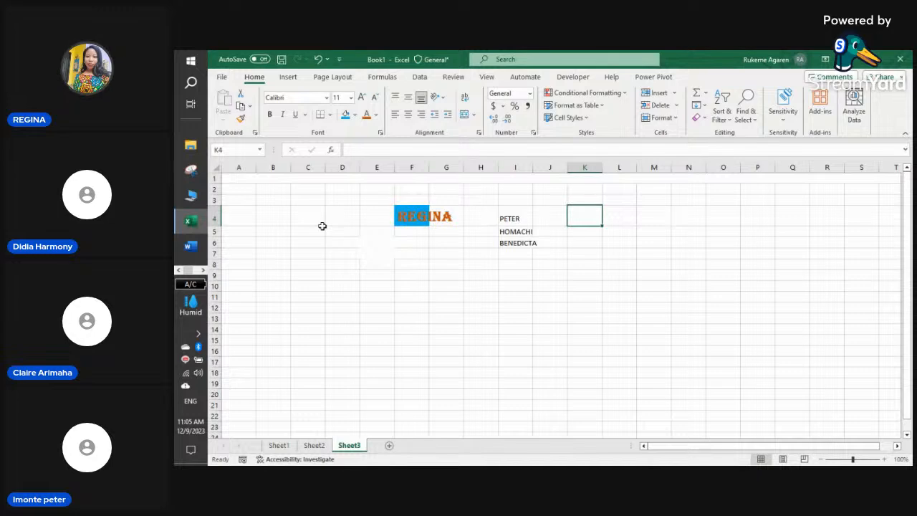
{"action": "left_click", "coordinate": [212, 178]}
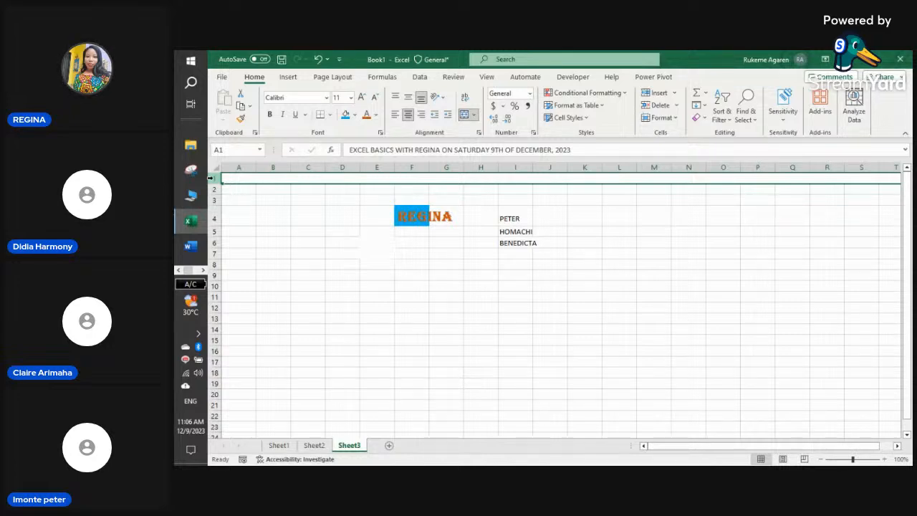
- Undo the last change and apply Merge & Center to A1:M2 for the title
{"action": "left_click", "coordinate": [319, 59]}
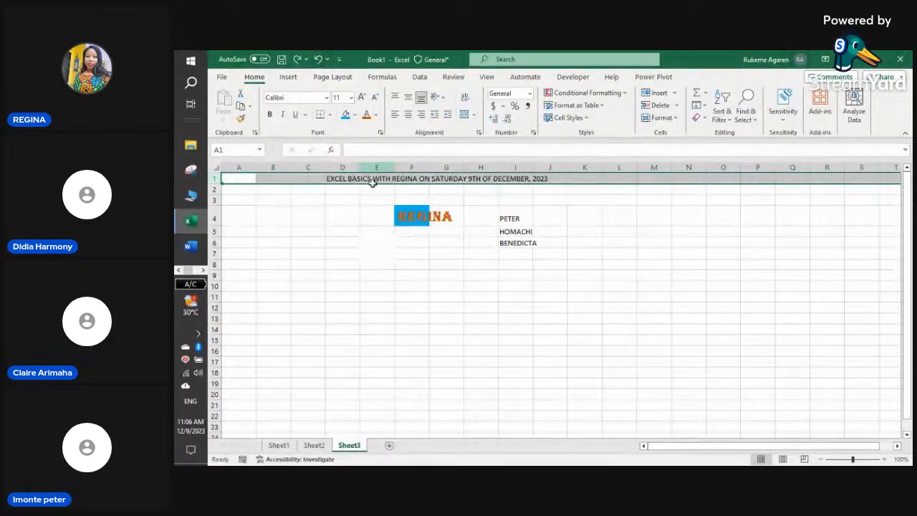
{"action": "left_click", "coordinate": [608, 263]}
{"action": "left_click_drag", "start_coordinate": [244, 180], "coordinate": [784, 187]}
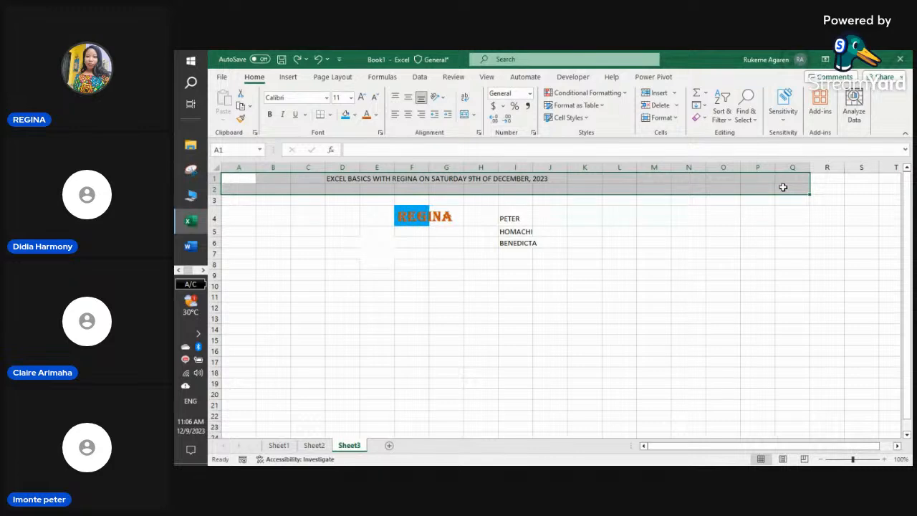
{"action": "left_click", "coordinate": [473, 115]}
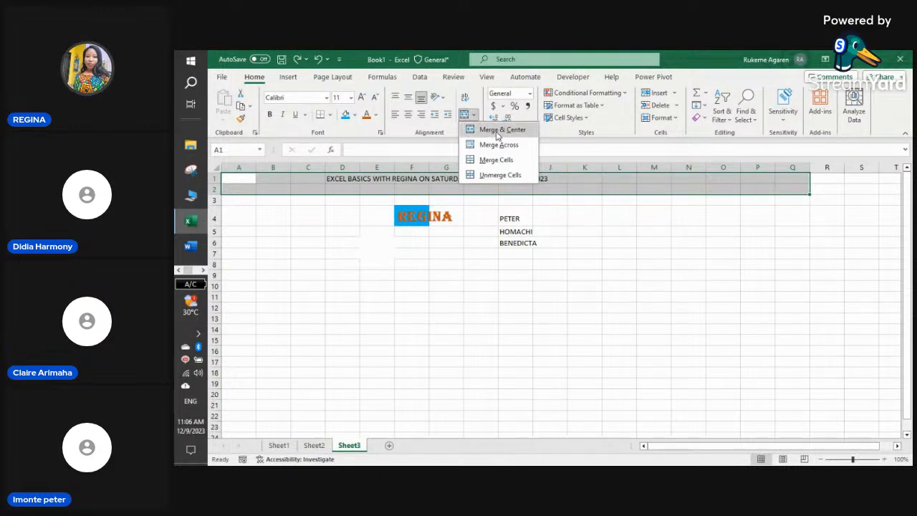
{"action": "left_click", "coordinate": [498, 131]}
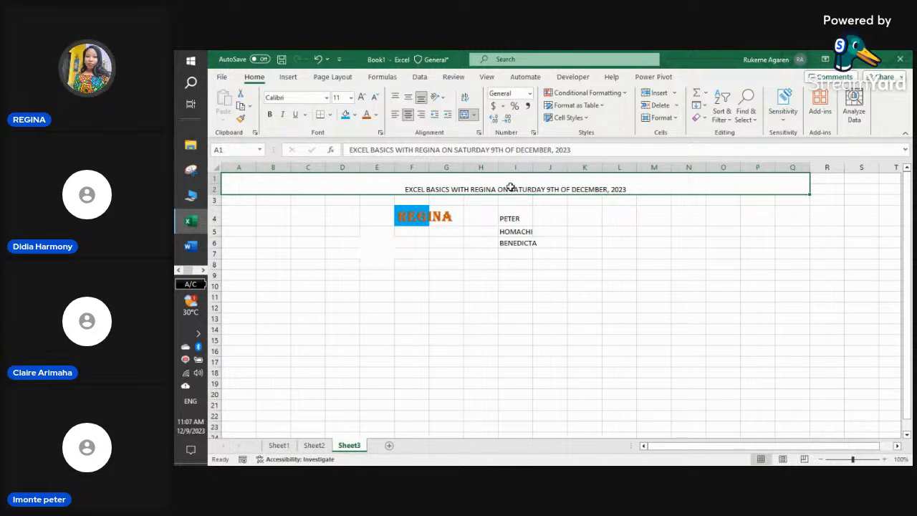
- Try top, middle and bottom vertical alignment on the title, finishing on Middle Align
{"action": "left_click", "coordinate": [408, 96]}
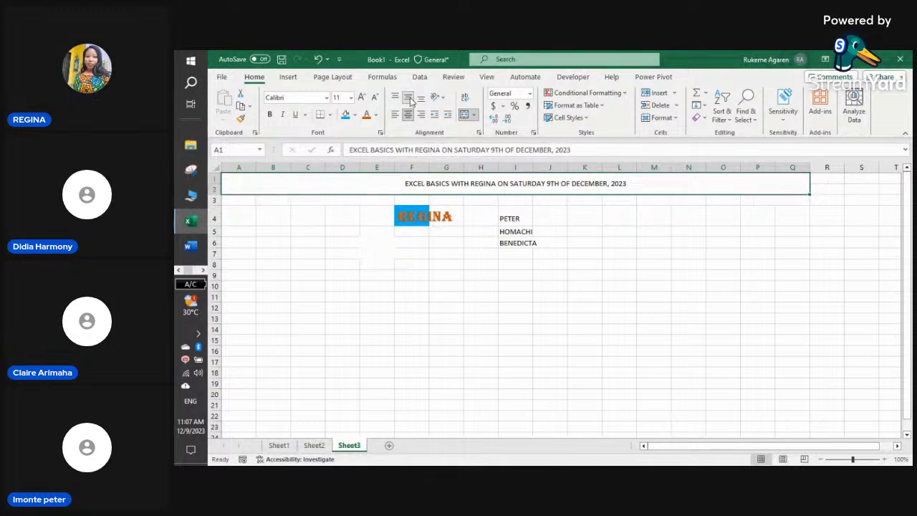
{"action": "left_click", "coordinate": [421, 98]}
{"action": "left_click", "coordinate": [408, 97]}
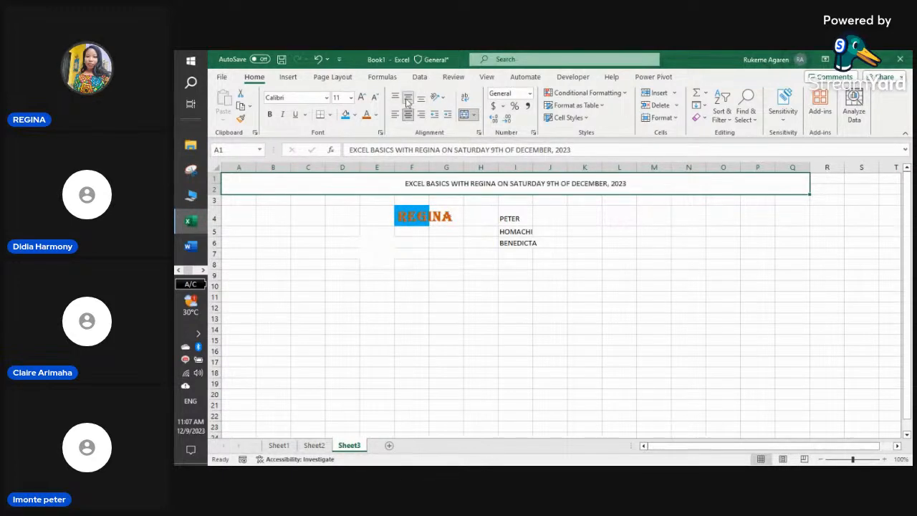
{"action": "left_click", "coordinate": [395, 97]}
{"action": "left_click", "coordinate": [407, 98]}
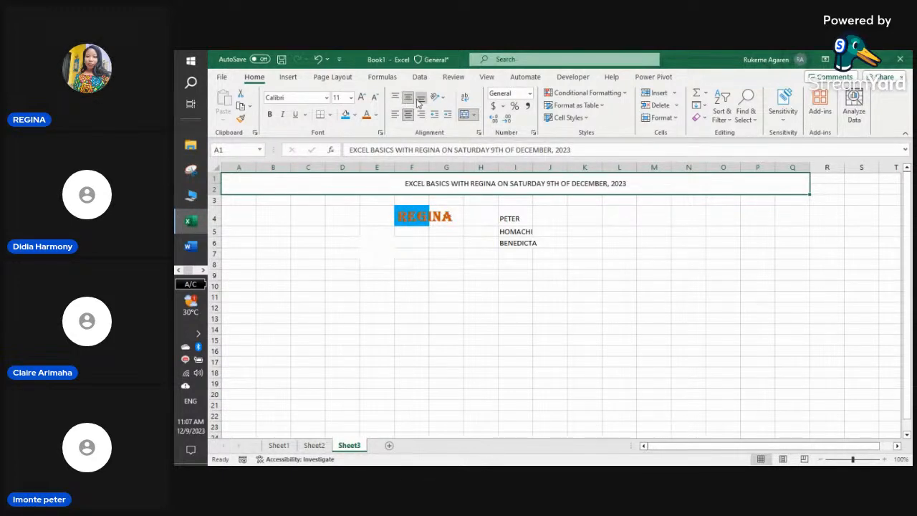
{"action": "left_click", "coordinate": [420, 98]}
{"action": "left_click", "coordinate": [395, 98]}
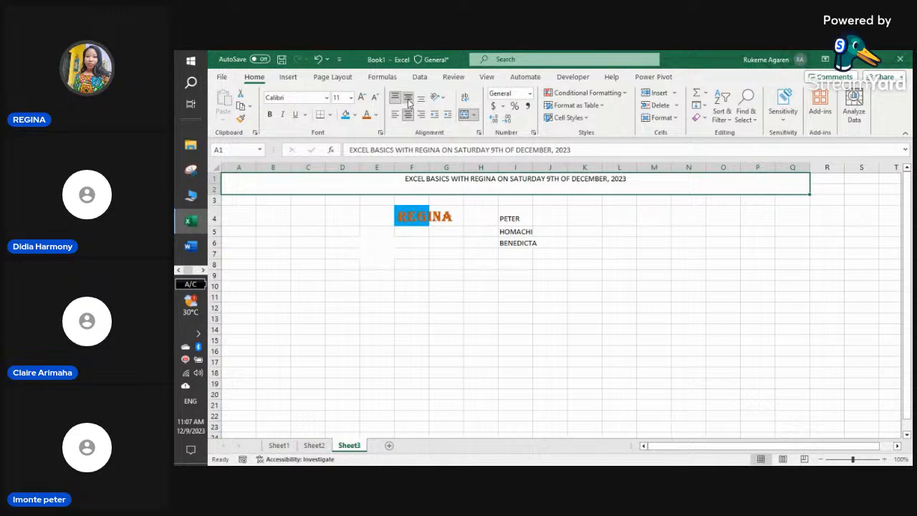
{"action": "left_click", "coordinate": [407, 98]}
{"action": "left_click", "coordinate": [421, 98]}
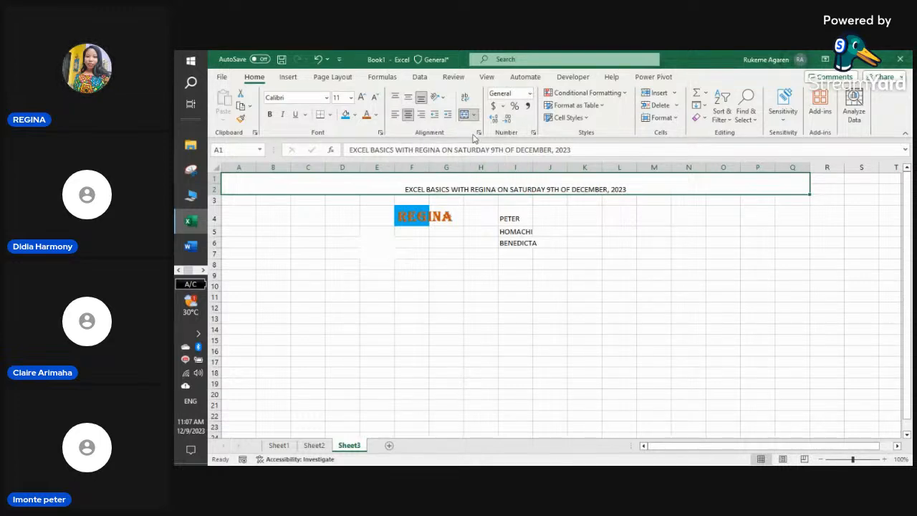
{"action": "left_click", "coordinate": [407, 98]}
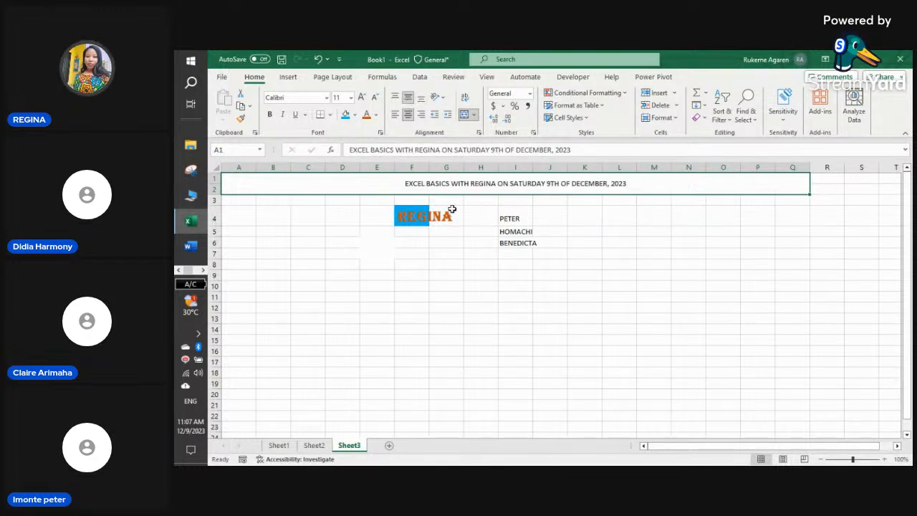
{"action": "left_click", "coordinate": [350, 98]}
{"action": "left_click", "coordinate": [350, 97]}
{"action": "left_click", "coordinate": [349, 304]}
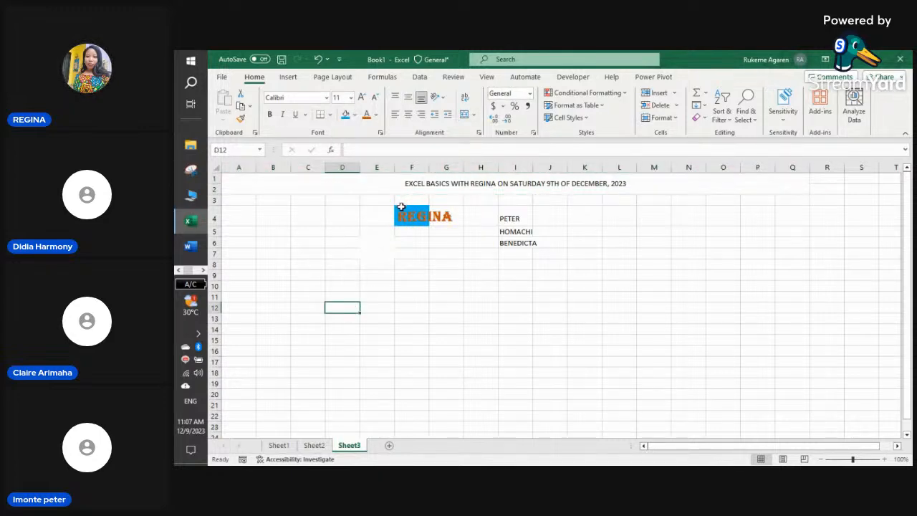
- Merge F4:G4 with Merge Cells and make REGINA bold
{"action": "left_click_drag", "start_coordinate": [402, 206], "coordinate": [440, 212]}
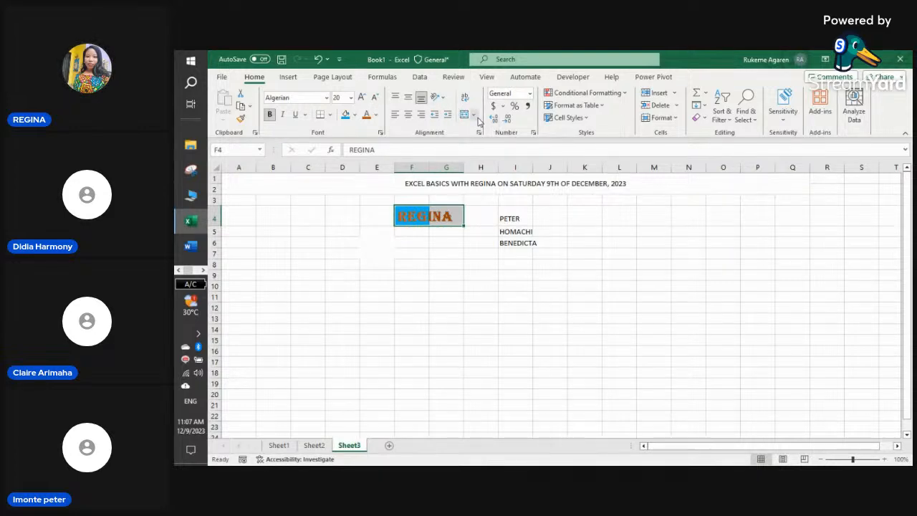
{"action": "left_click", "coordinate": [473, 114]}
{"action": "left_click", "coordinate": [492, 159]}
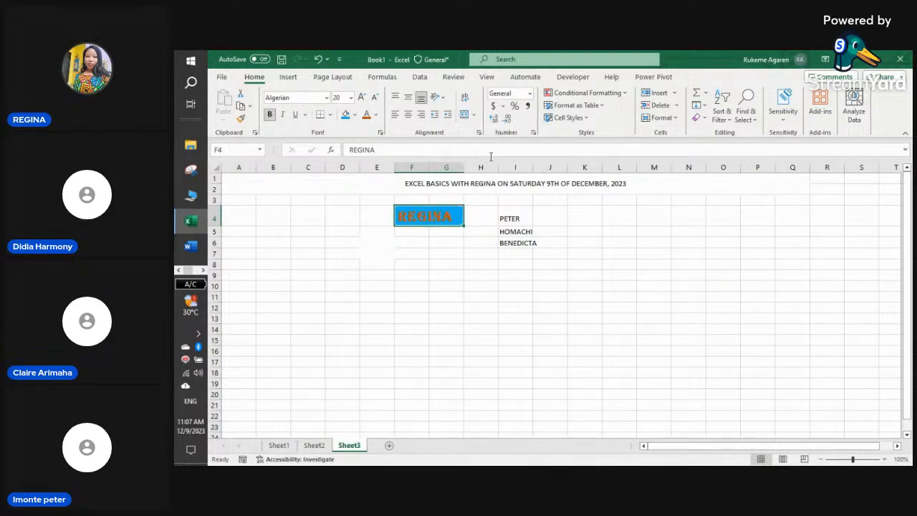
{"action": "left_click", "coordinate": [433, 252]}
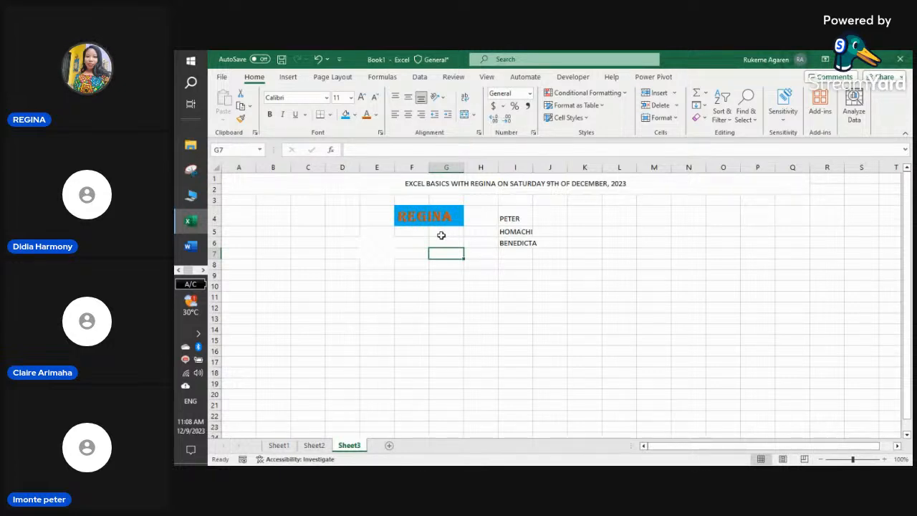
{"action": "left_click", "coordinate": [428, 221]}
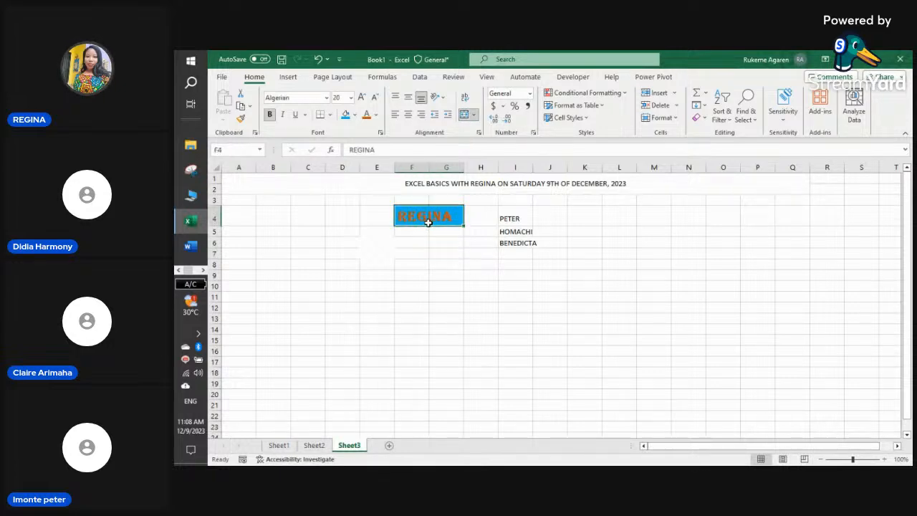
{"action": "left_click", "coordinate": [270, 116]}
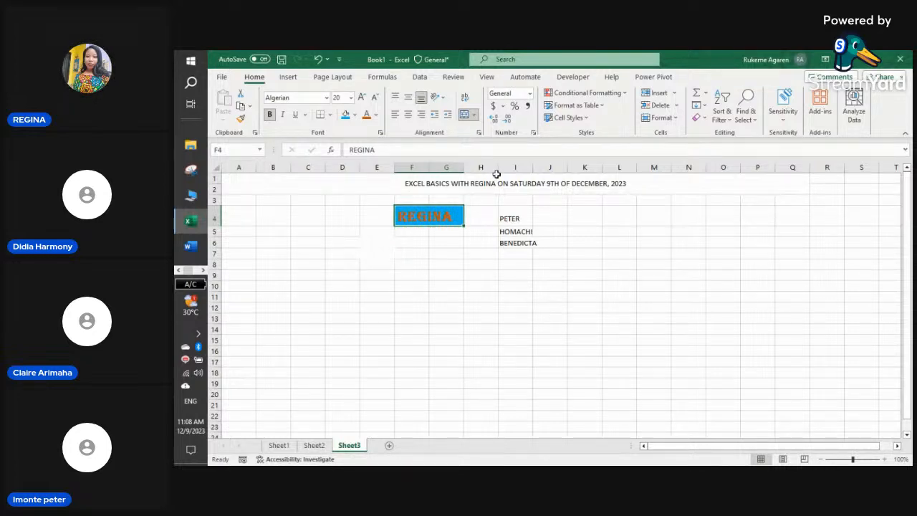
- Widen column I so BENEDICTA fits
{"action": "left_click", "coordinate": [509, 219]}
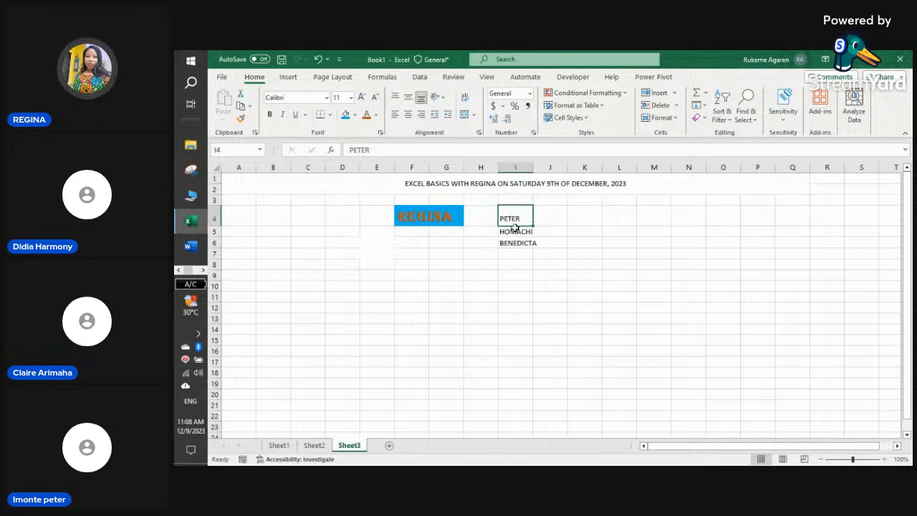
{"action": "left_click", "coordinate": [515, 231]}
{"action": "left_click", "coordinate": [521, 245]}
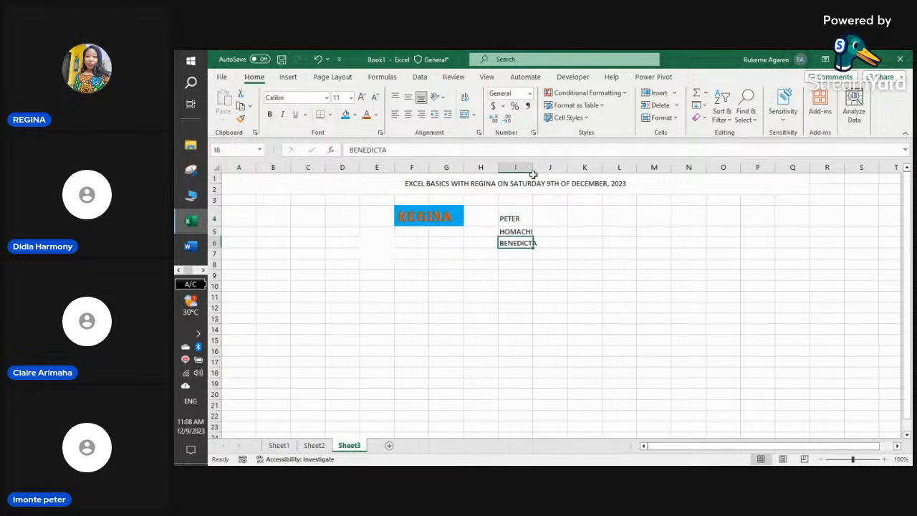
{"action": "left_click_drag", "start_coordinate": [533, 168], "coordinate": [555, 168]}
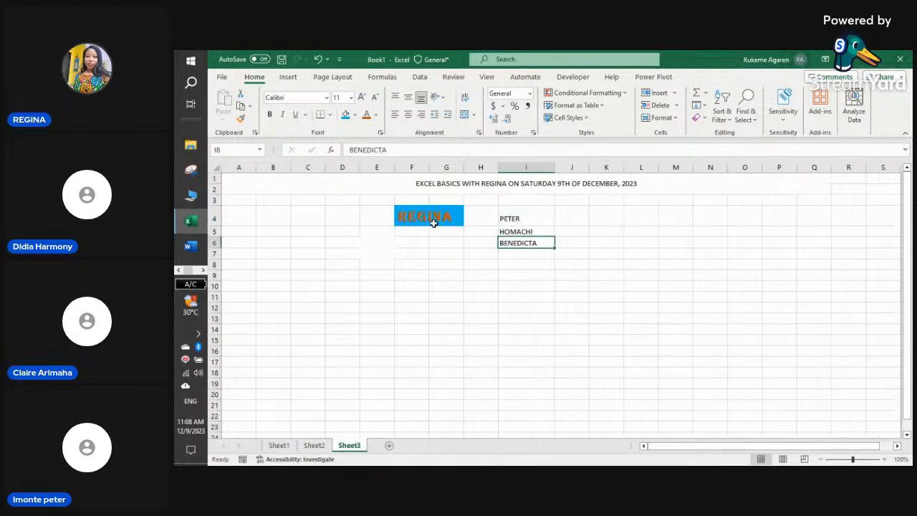
{"action": "left_click", "coordinate": [528, 218]}
{"action": "left_click", "coordinate": [525, 233]}
{"action": "left_click", "coordinate": [511, 273]}
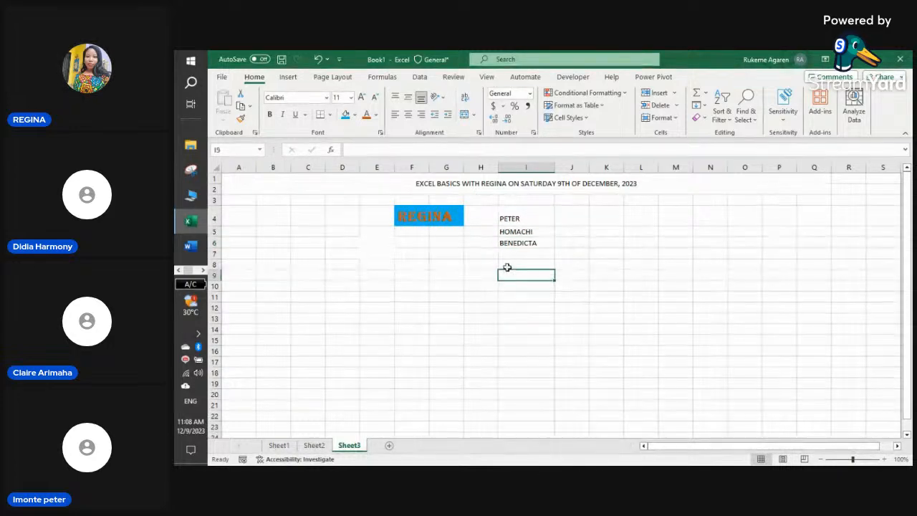
- Give PETER in I4 red text, a blue fill and bold, then check REGINA's font
{"action": "left_click", "coordinate": [527, 219]}
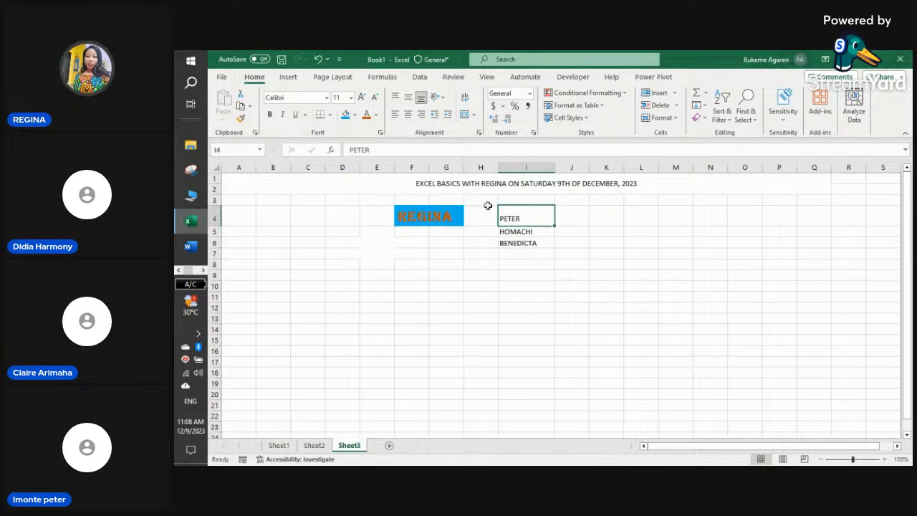
{"action": "left_click", "coordinate": [366, 117]}
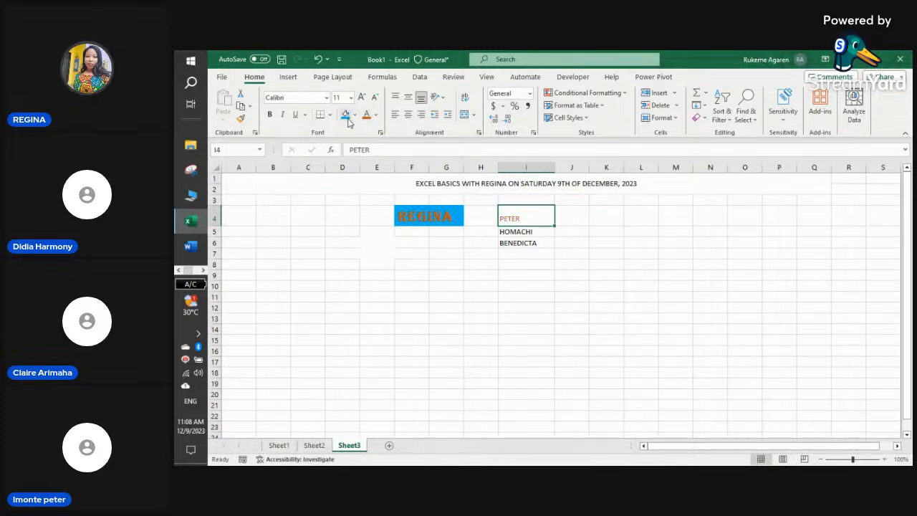
{"action": "left_click", "coordinate": [346, 115]}
{"action": "left_click", "coordinate": [270, 116]}
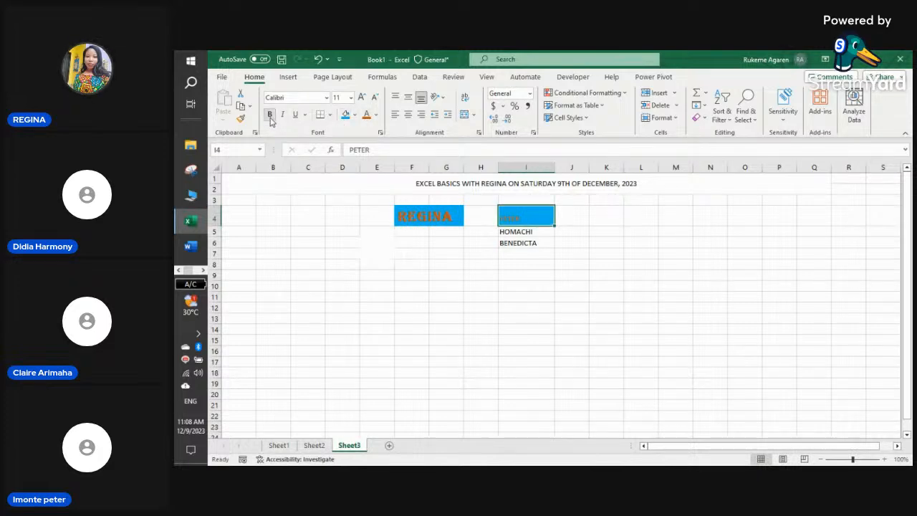
{"action": "left_click", "coordinate": [350, 99]}
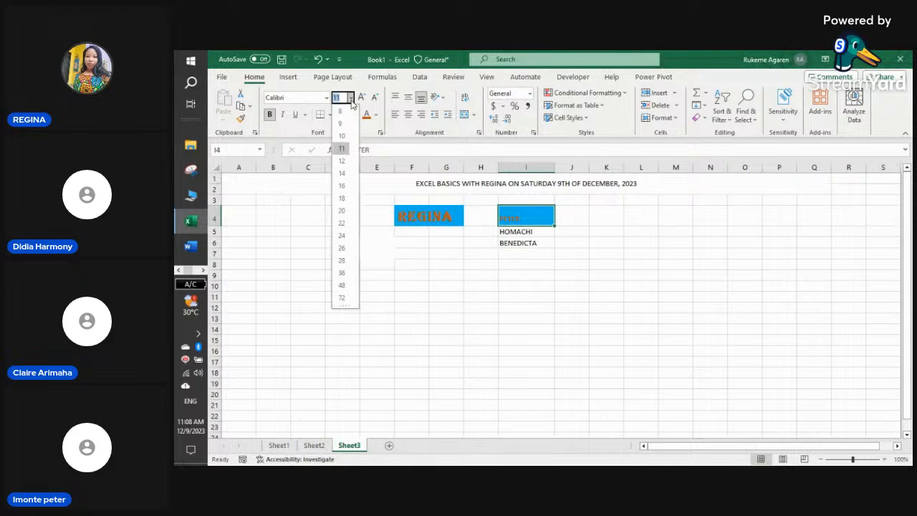
{"action": "left_click", "coordinate": [439, 246]}
{"action": "left_click", "coordinate": [422, 217]}
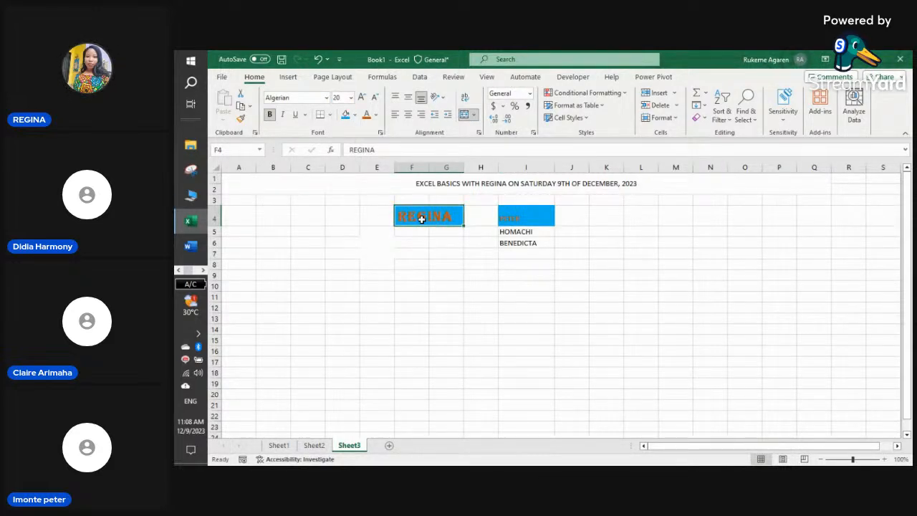
- Set PETER's font to Algerian at size 20
{"action": "left_click", "coordinate": [512, 217]}
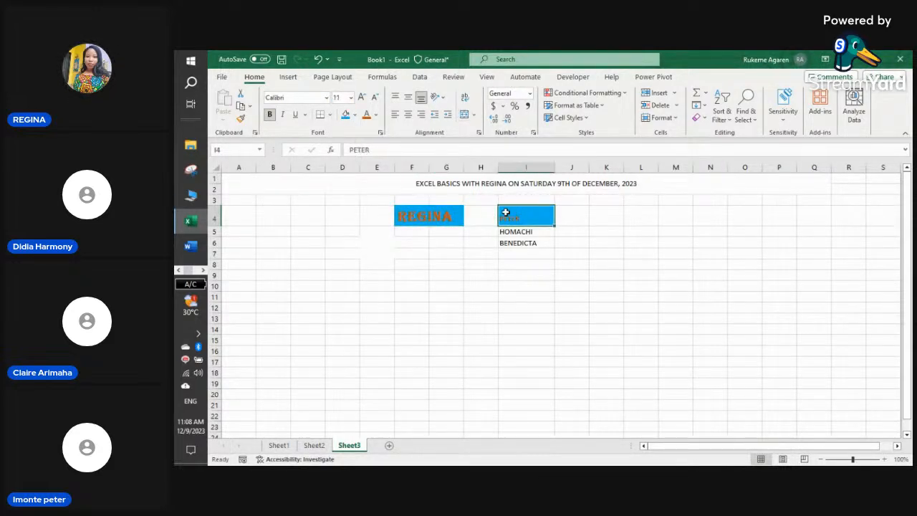
{"action": "left_click", "coordinate": [351, 98]}
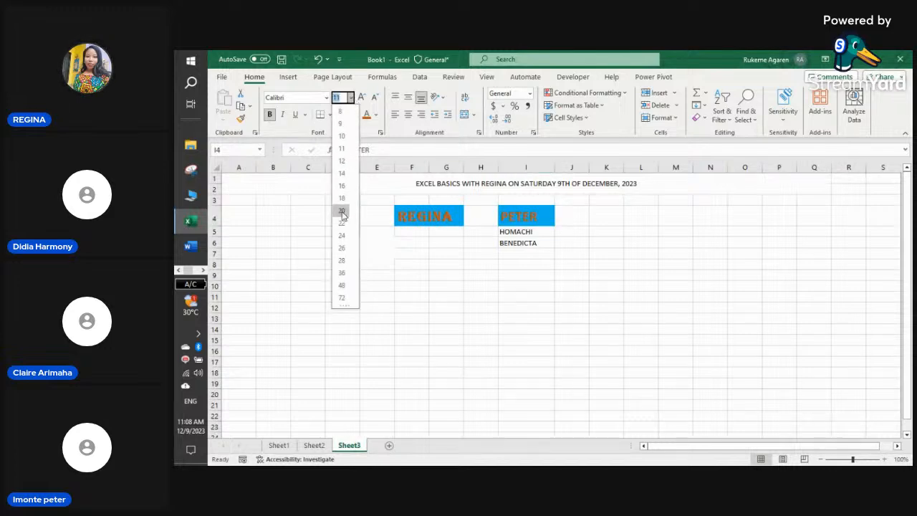
{"action": "left_click", "coordinate": [342, 210]}
{"action": "left_click", "coordinate": [326, 98]}
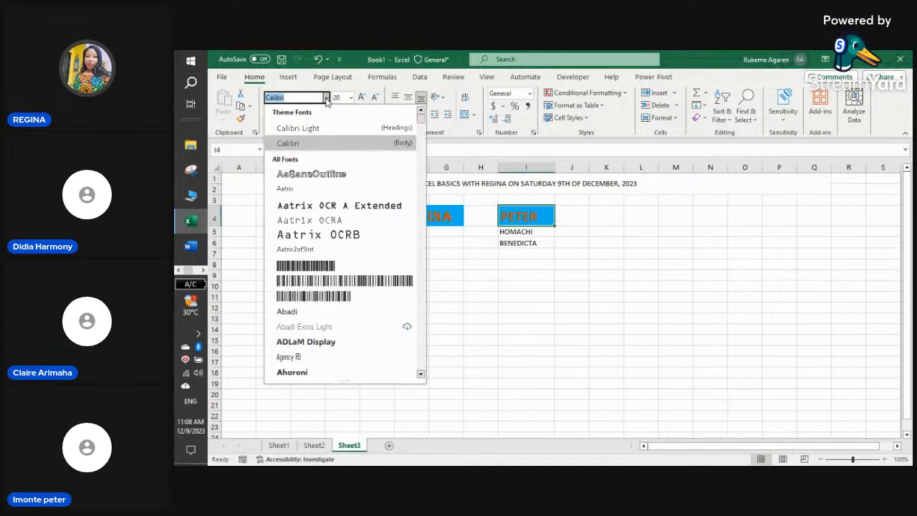
{"action": "scroll", "coordinate": [330, 342], "scroll_direction": "down", "scroll_amount": 2}
{"action": "left_click", "coordinate": [322, 326]}
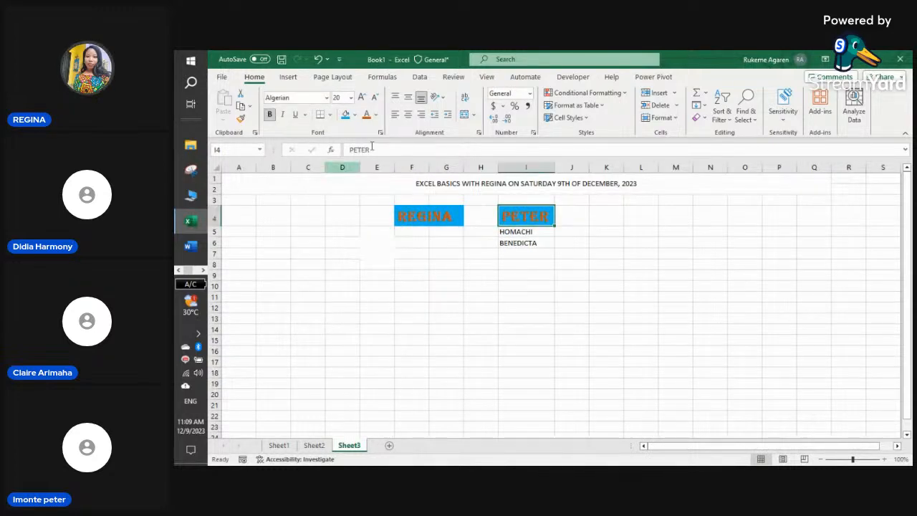
{"action": "left_click", "coordinate": [499, 265]}
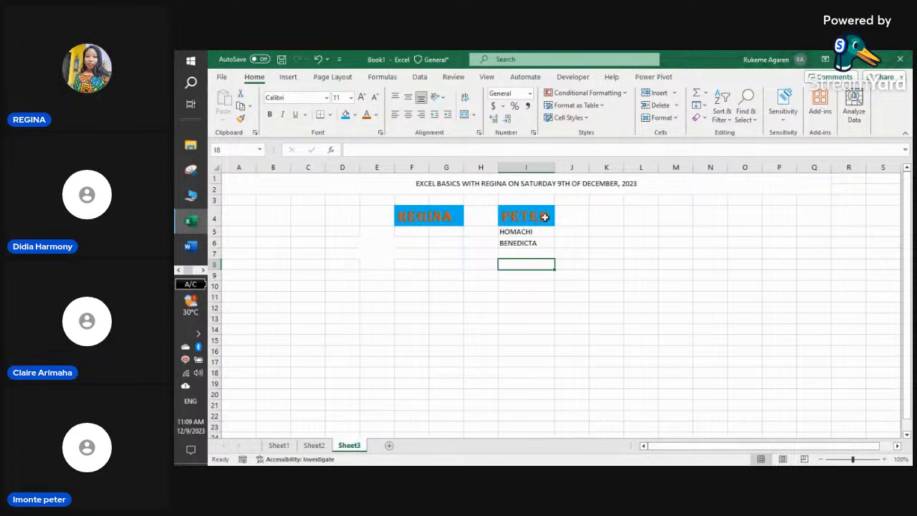
{"action": "left_click", "coordinate": [538, 221]}
{"action": "left_click", "coordinate": [466, 263]}
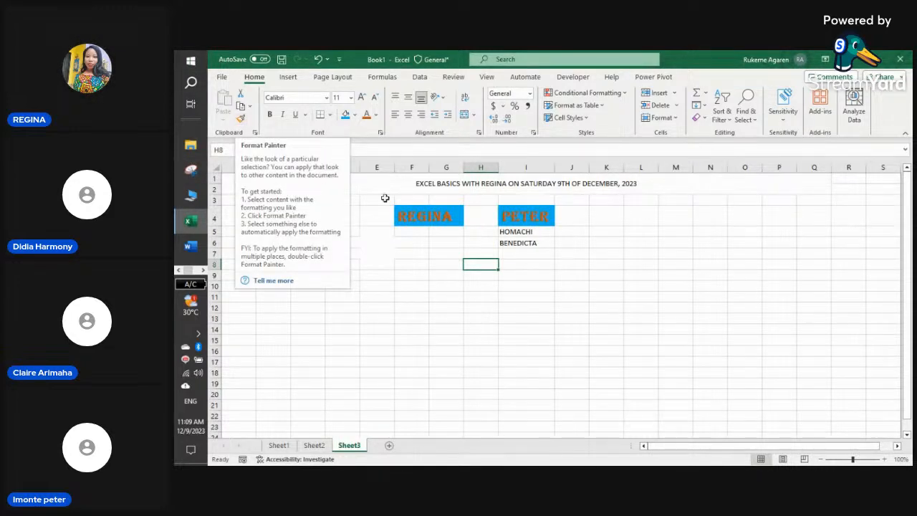
- Copy the F4 formatting onto HOMACHI in I5 with Format Painter
{"action": "left_click", "coordinate": [479, 233]}
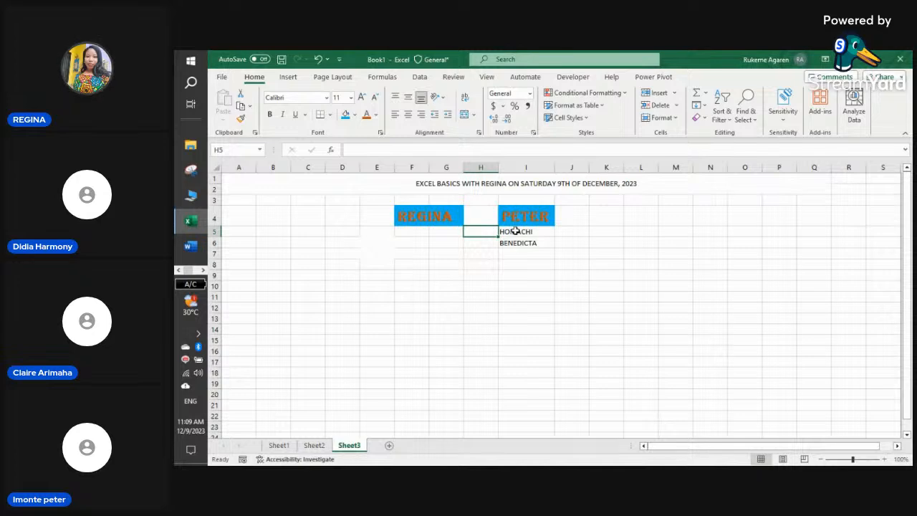
{"action": "left_click", "coordinate": [514, 231]}
{"action": "left_click", "coordinate": [517, 242]}
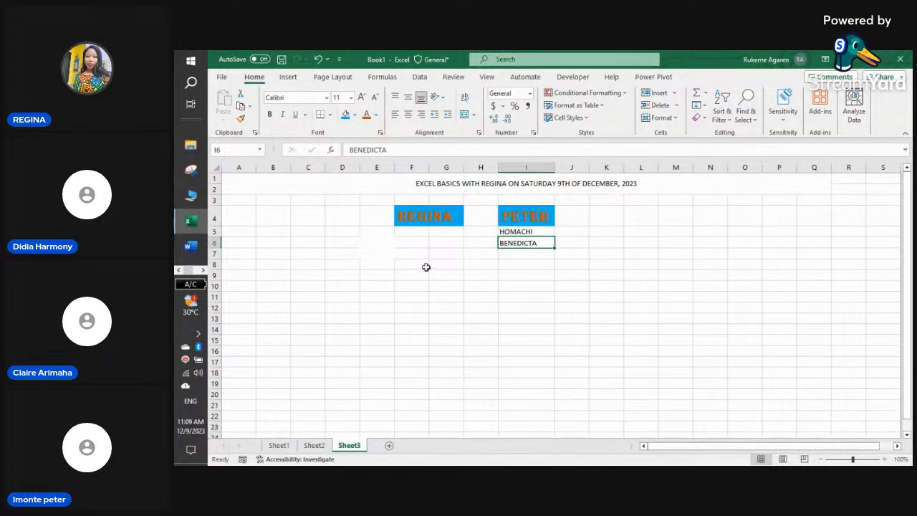
{"action": "left_click", "coordinate": [450, 212]}
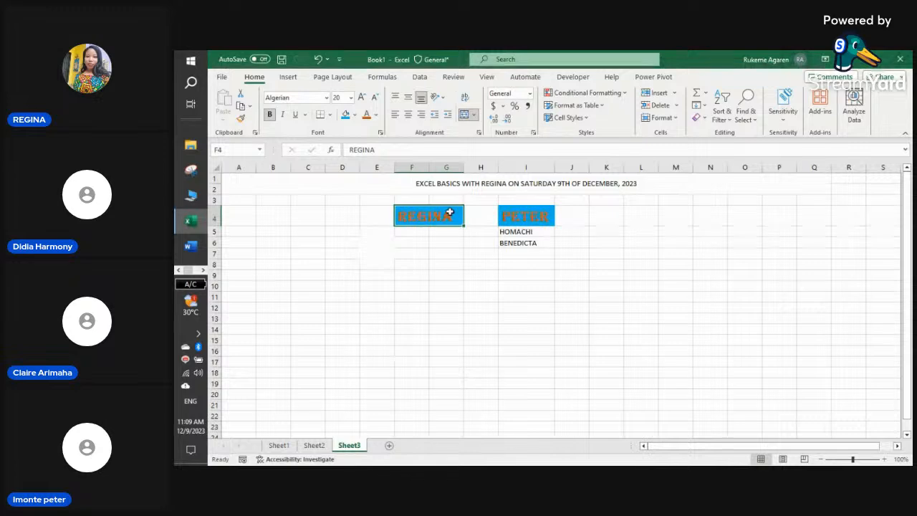
{"action": "left_click", "coordinate": [240, 118]}
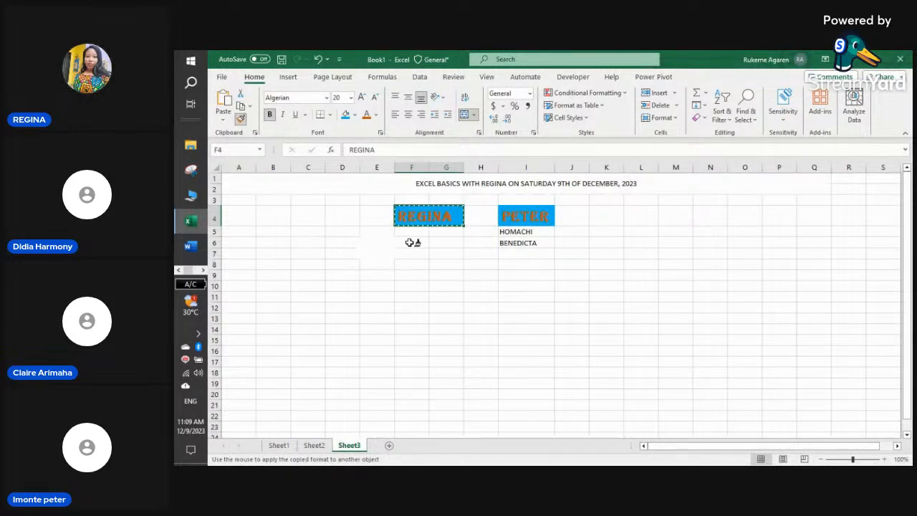
{"action": "left_click", "coordinate": [518, 231]}
{"action": "left_click", "coordinate": [581, 271]}
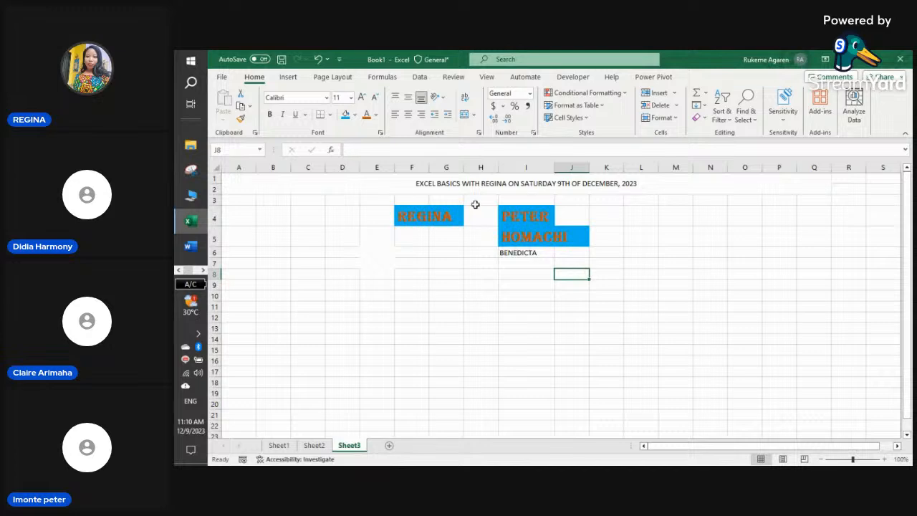
{"action": "left_click", "coordinate": [322, 240]}
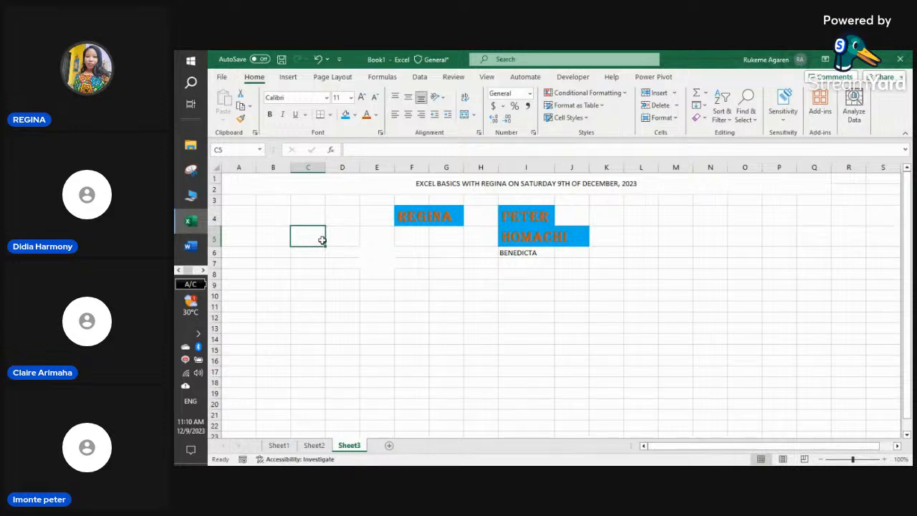
- Switch to the StreamYard studio and add two guests to the stage
{"action": "left_click", "coordinate": [189, 272]}
{"action": "left_click", "coordinate": [199, 273]}
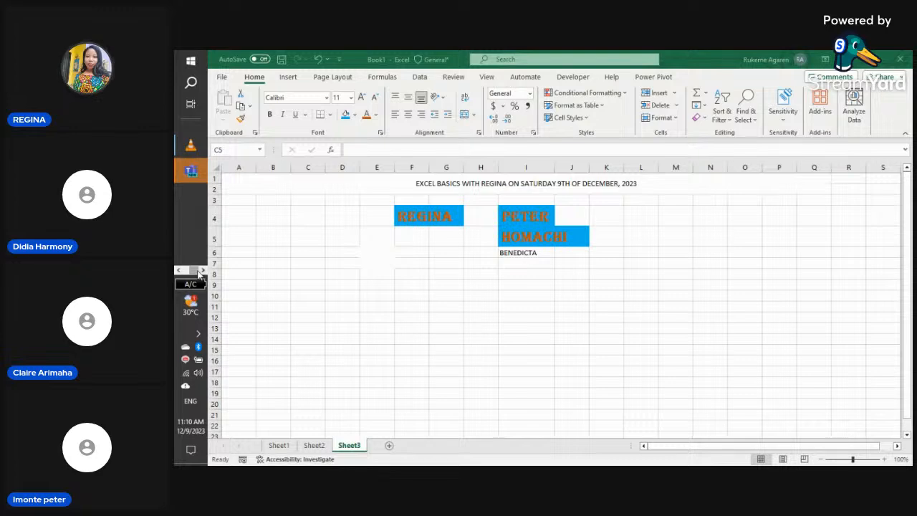
{"action": "left_click", "coordinate": [178, 271]}
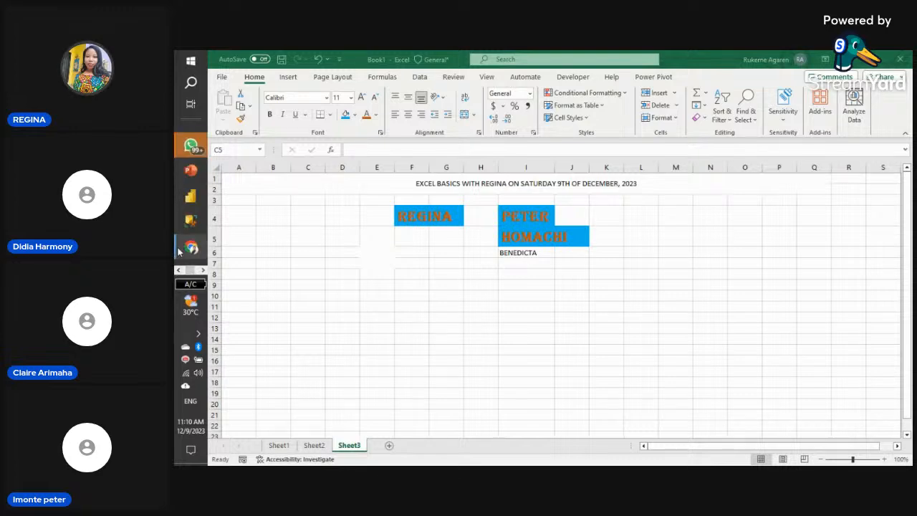
{"action": "mouse_move", "coordinate": [187, 248]}
{"action": "left_click", "coordinate": [233, 240]}
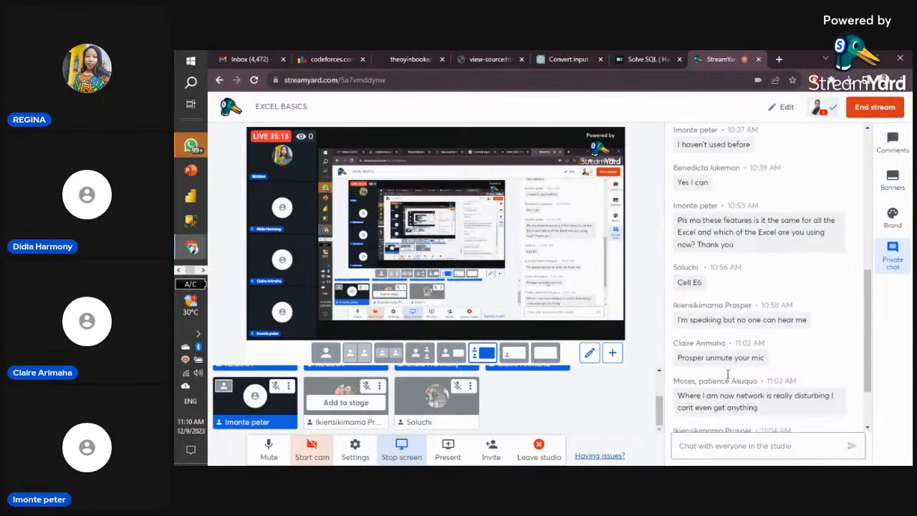
{"action": "left_click", "coordinate": [341, 402]}
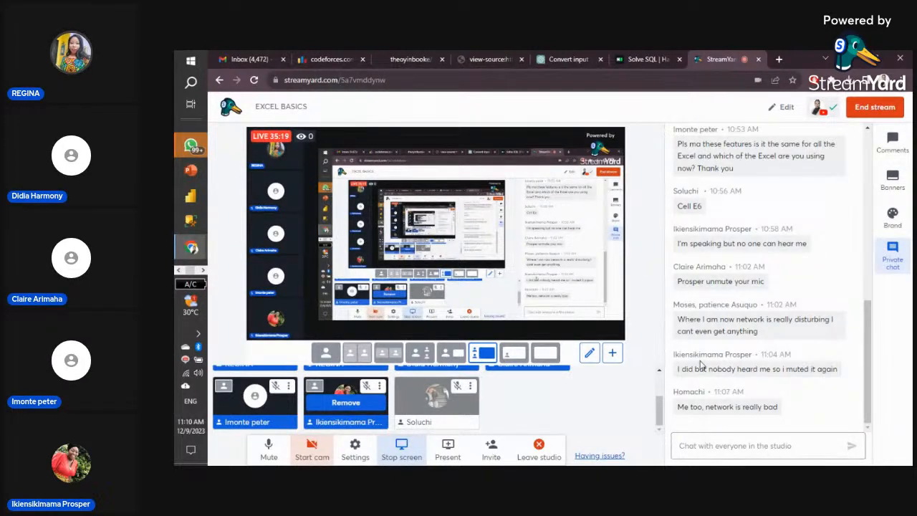
{"action": "scroll", "coordinate": [700, 366], "scroll_direction": "up", "scroll_amount": 2}
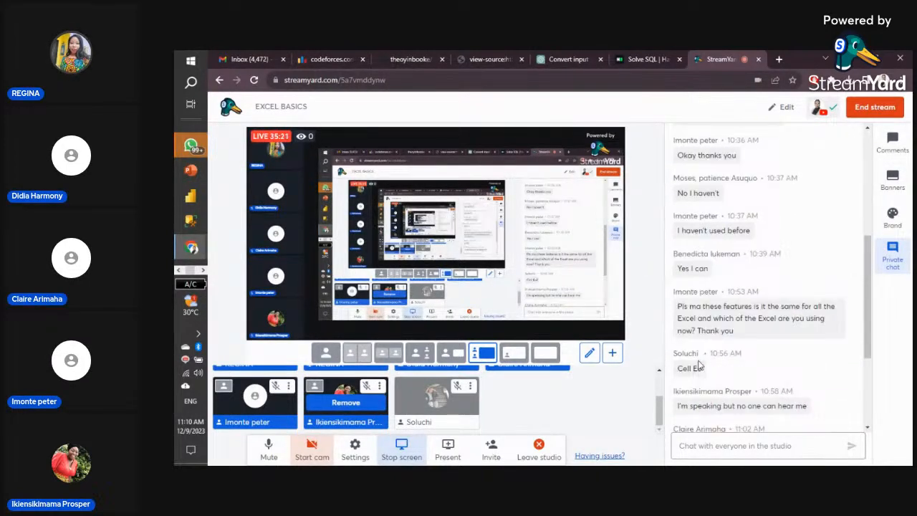
{"action": "scroll", "coordinate": [520, 390], "scroll_direction": "up", "scroll_amount": 1}
{"action": "scroll", "coordinate": [520, 390], "scroll_direction": "down", "scroll_amount": 1}
{"action": "left_click", "coordinate": [436, 398]}
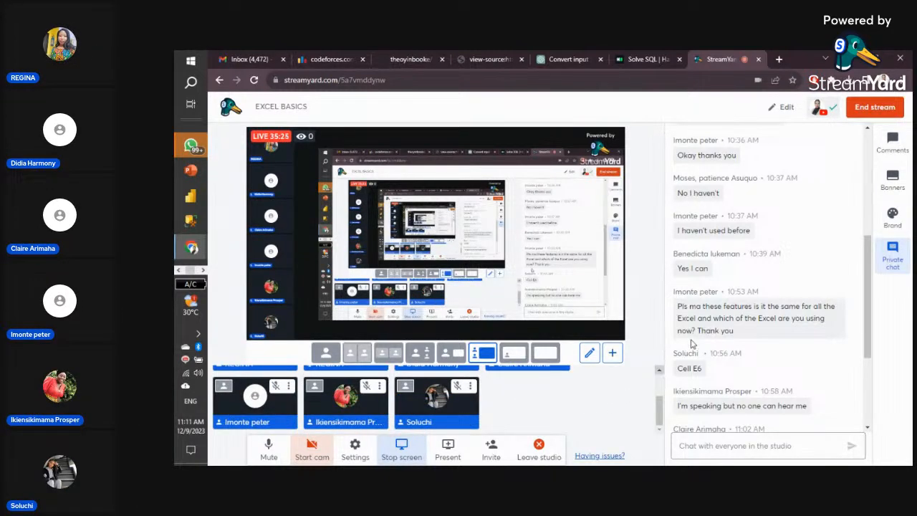
{"action": "scroll", "coordinate": [697, 341], "scroll_direction": "down", "scroll_amount": 3}
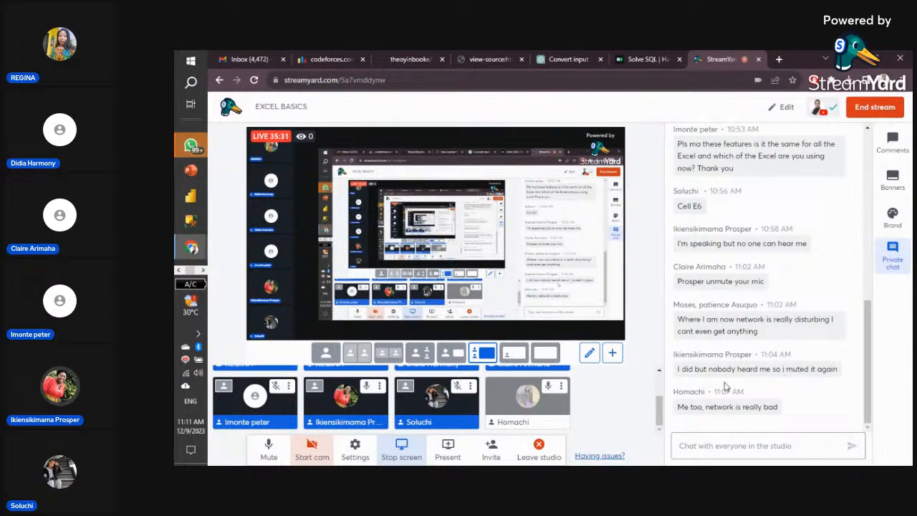
{"action": "mouse_move", "coordinate": [566, 403]}
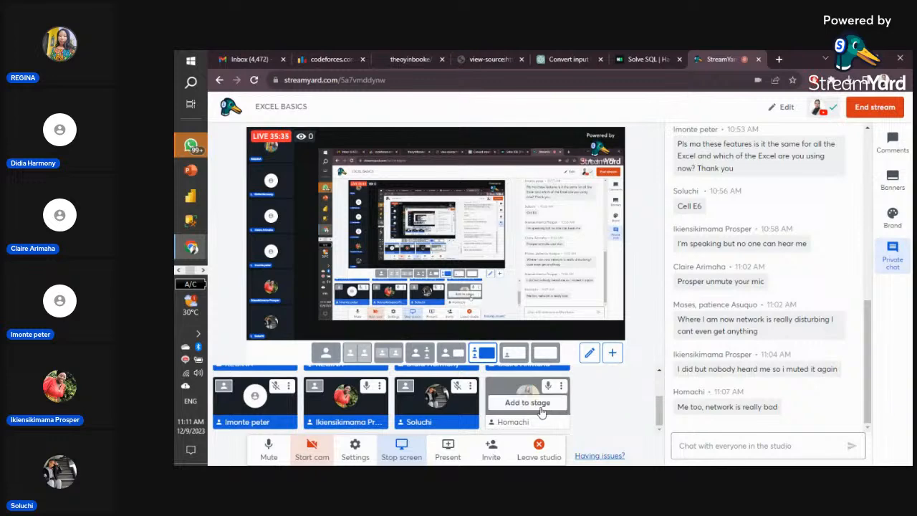
{"action": "left_click", "coordinate": [527, 403]}
- Mute another guest's microphone in the StreamYard studio
{"action": "scroll", "coordinate": [601, 407], "scroll_direction": "up", "scroll_amount": 2}
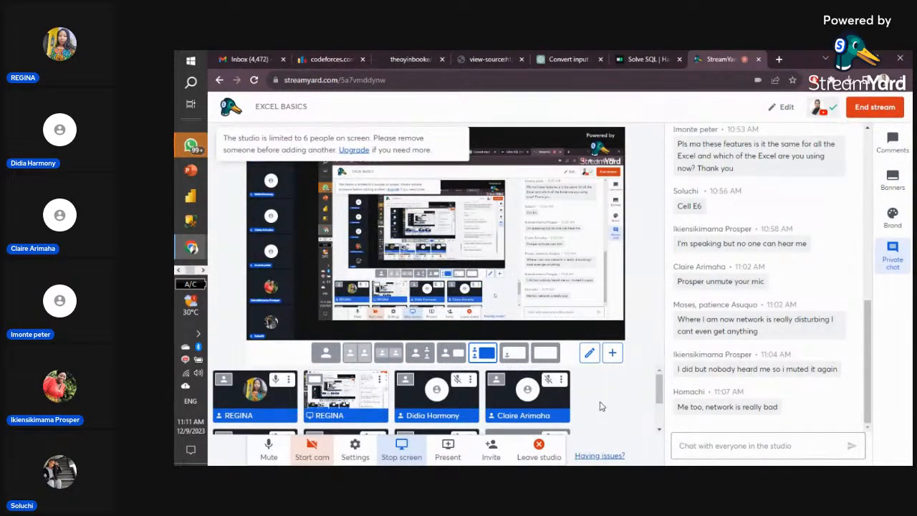
{"action": "scroll", "coordinate": [601, 406], "scroll_direction": "down", "scroll_amount": 2}
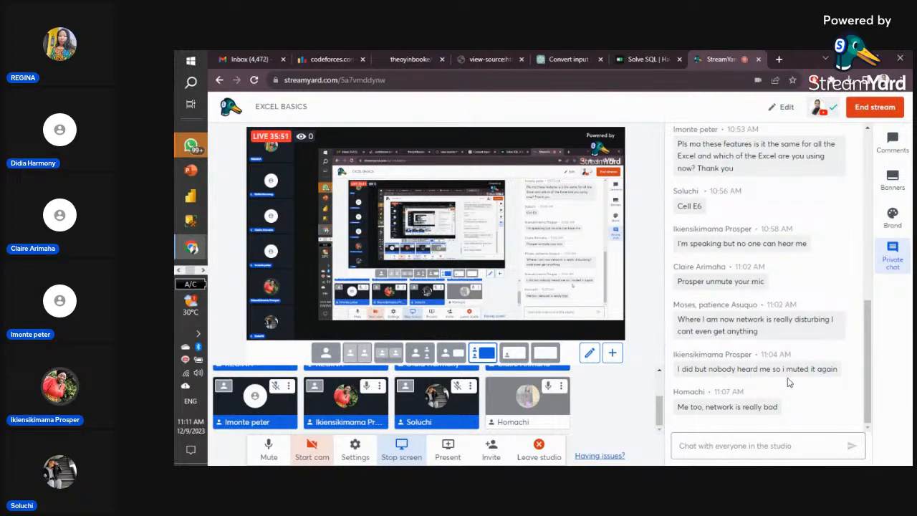
{"action": "scroll", "coordinate": [788, 383], "scroll_direction": "up", "scroll_amount": 3}
{"action": "scroll", "coordinate": [789, 378], "scroll_direction": "down", "scroll_amount": 1}
{"action": "scroll", "coordinate": [789, 377], "scroll_direction": "down", "scroll_amount": 2}
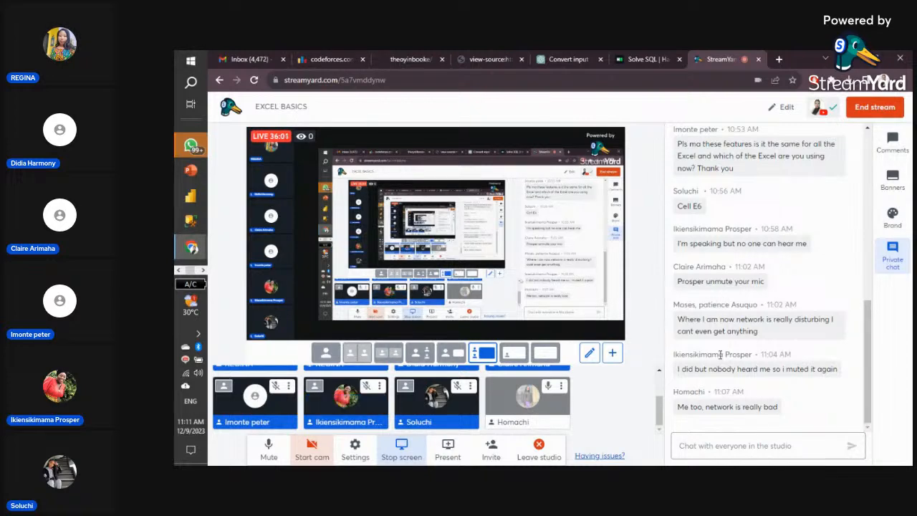
{"action": "scroll", "coordinate": [759, 344], "scroll_direction": "up", "scroll_amount": 1}
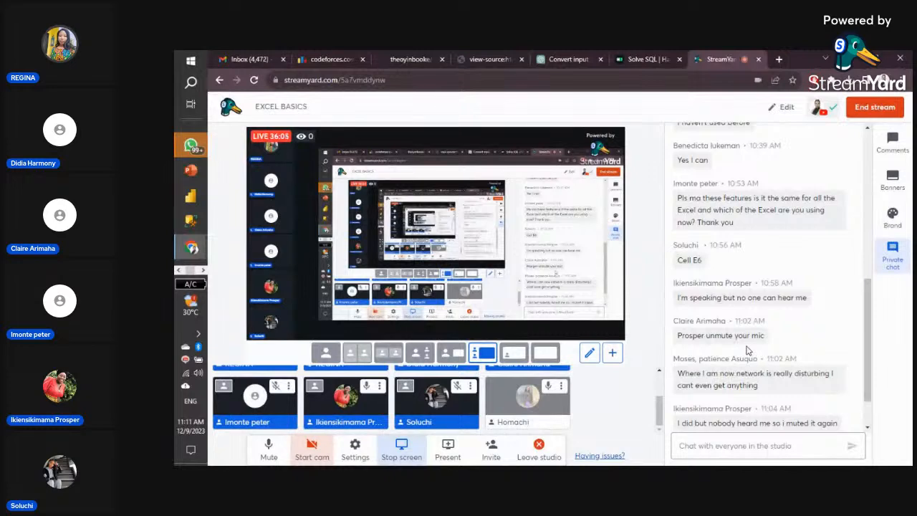
{"action": "scroll", "coordinate": [750, 347], "scroll_direction": "up", "scroll_amount": 3}
{"action": "scroll", "coordinate": [747, 350], "scroll_direction": "down", "scroll_amount": 3}
{"action": "scroll", "coordinate": [748, 351], "scroll_direction": "down", "scroll_amount": 2}
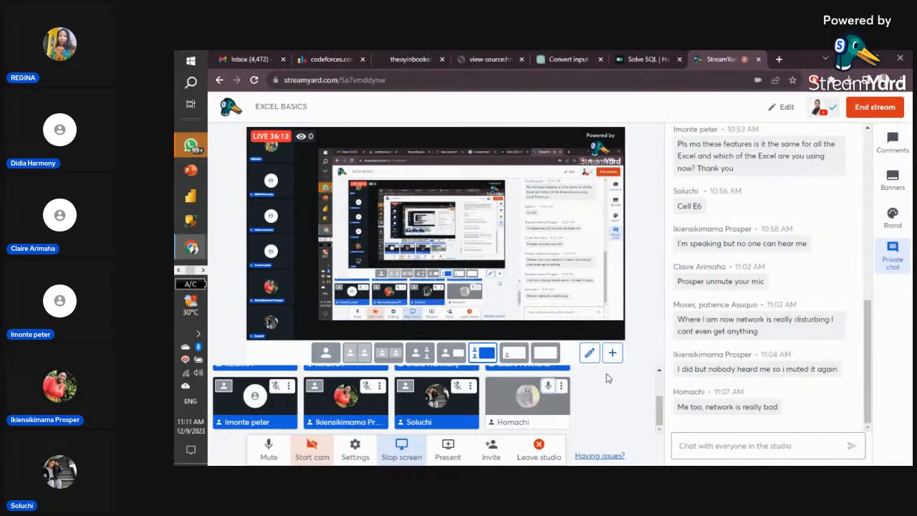
{"action": "left_click", "coordinate": [547, 389]}
{"action": "scroll", "coordinate": [600, 388], "scroll_direction": "up", "scroll_amount": 1}
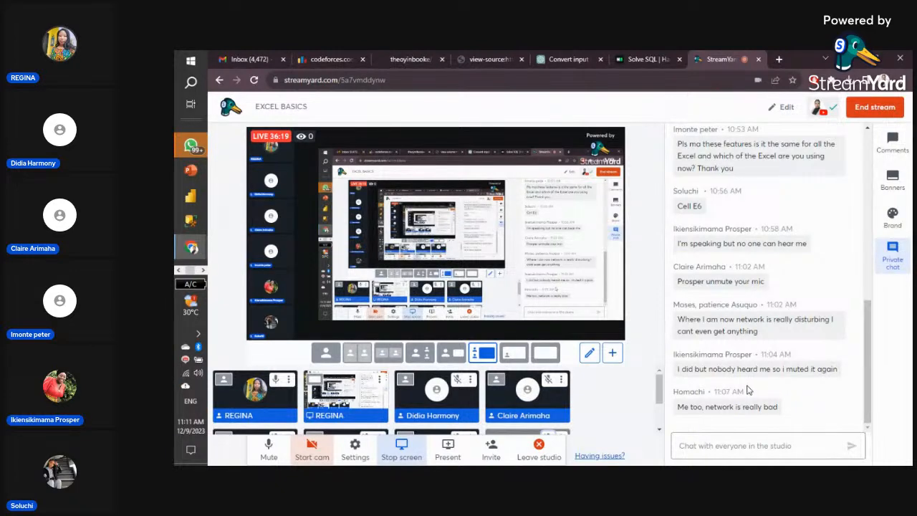
{"action": "scroll", "coordinate": [748, 389], "scroll_direction": "up", "scroll_amount": 2}
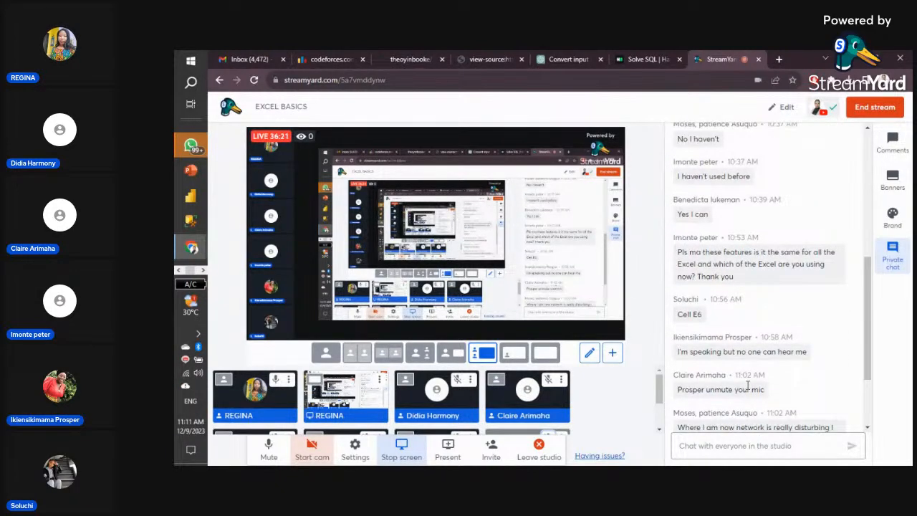
{"action": "scroll", "coordinate": [747, 387], "scroll_direction": "down", "scroll_amount": 2}
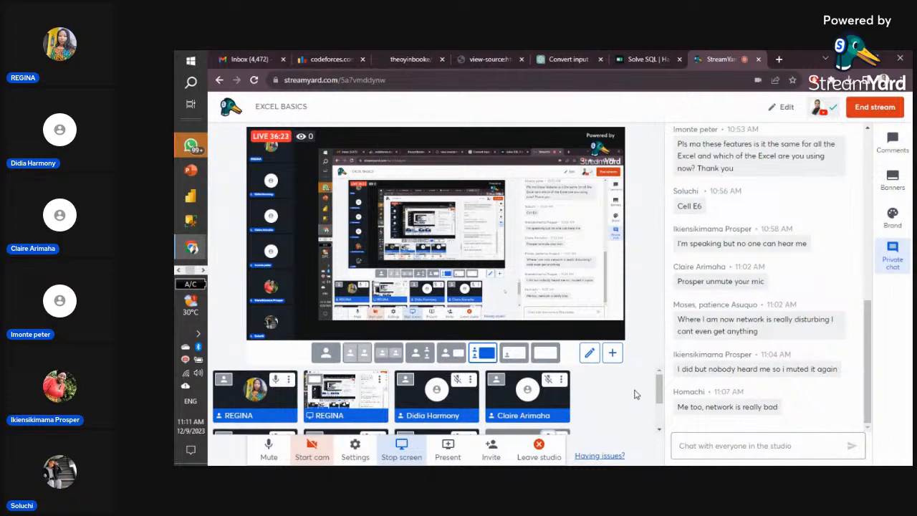
{"action": "left_click_drag", "start_coordinate": [660, 385], "coordinate": [666, 412]}
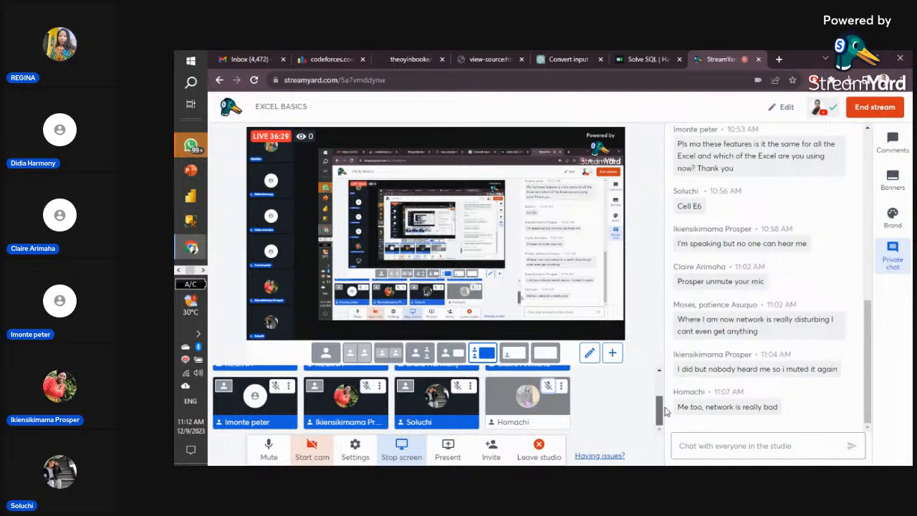
{"action": "mouse_move", "coordinate": [665, 411]}
{"action": "left_mouse_down"}
{"action": "mouse_move", "coordinate": [665, 399]}
{"action": "mouse_move", "coordinate": [666, 426]}
{"action": "mouse_move", "coordinate": [666, 381]}
{"action": "mouse_move", "coordinate": [664, 421]}
{"action": "left_mouse_up"}
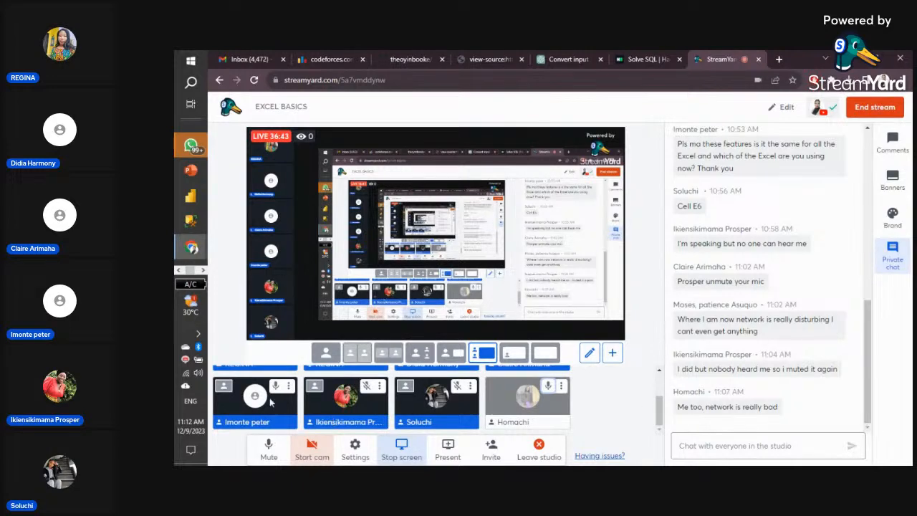
- Return to Excel and undo five recent formatting changes on I5, I4 and F4
{"action": "left_click", "coordinate": [179, 270]}
{"action": "mouse_move", "coordinate": [190, 221]}
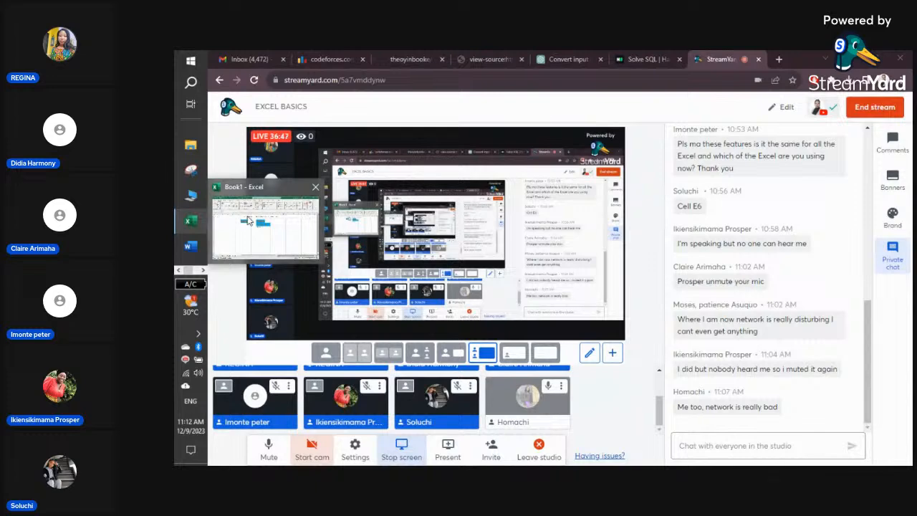
{"action": "left_click", "coordinate": [219, 221]}
{"action": "left_click", "coordinate": [527, 339]}
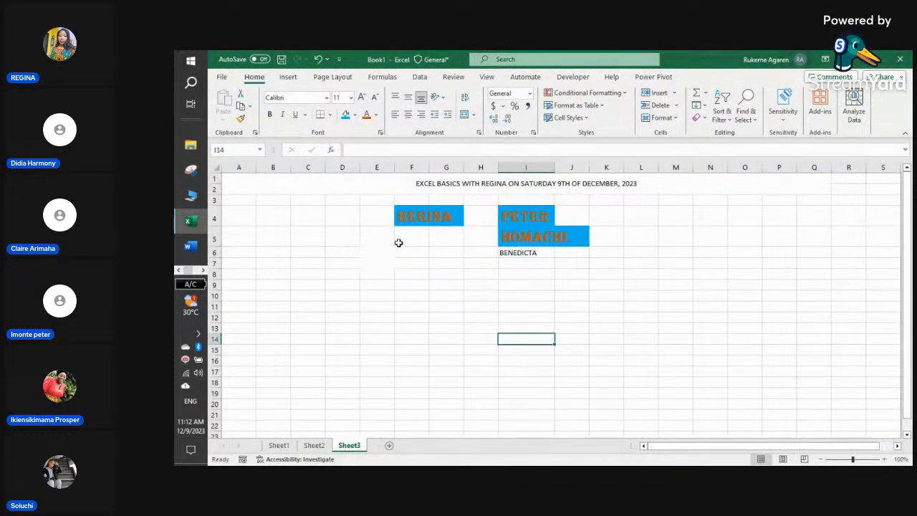
{"action": "left_click", "coordinate": [316, 60]}
{"action": "left_click", "coordinate": [316, 60]}
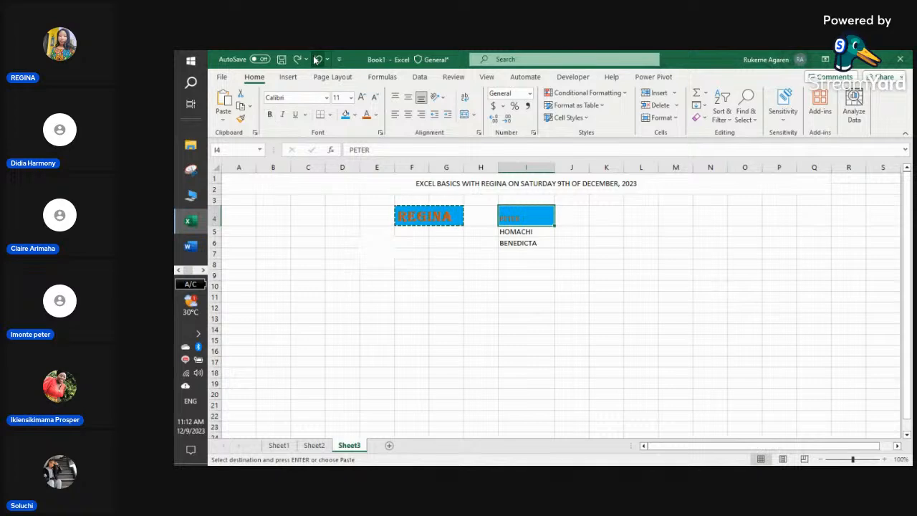
{"action": "left_click", "coordinate": [316, 60]}
{"action": "left_click", "coordinate": [316, 59]}
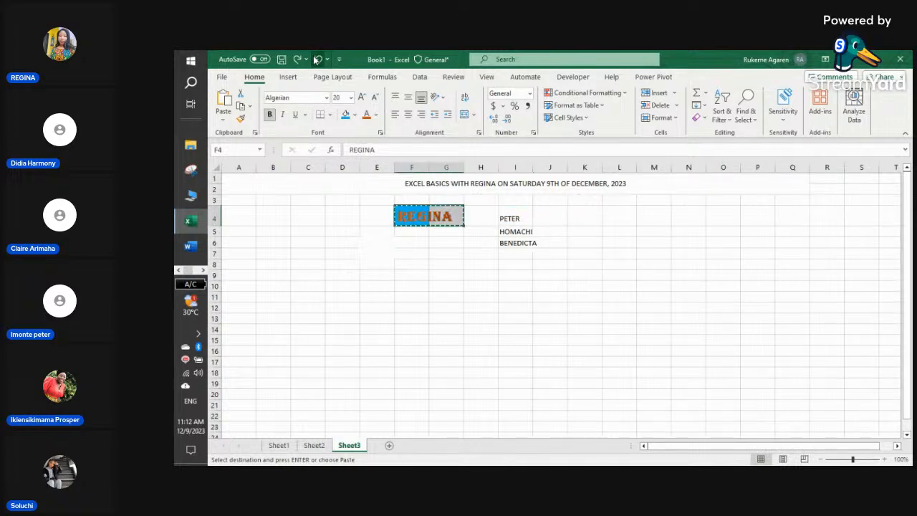
{"action": "left_click", "coordinate": [316, 59]}
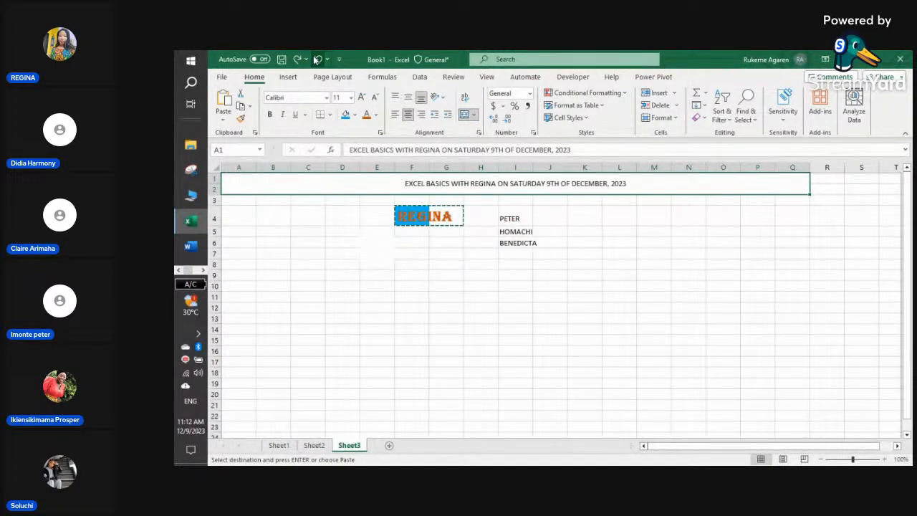
- Select cells E6, F5 and F6, then the whole of row 4
{"action": "left_click", "coordinate": [563, 339]}
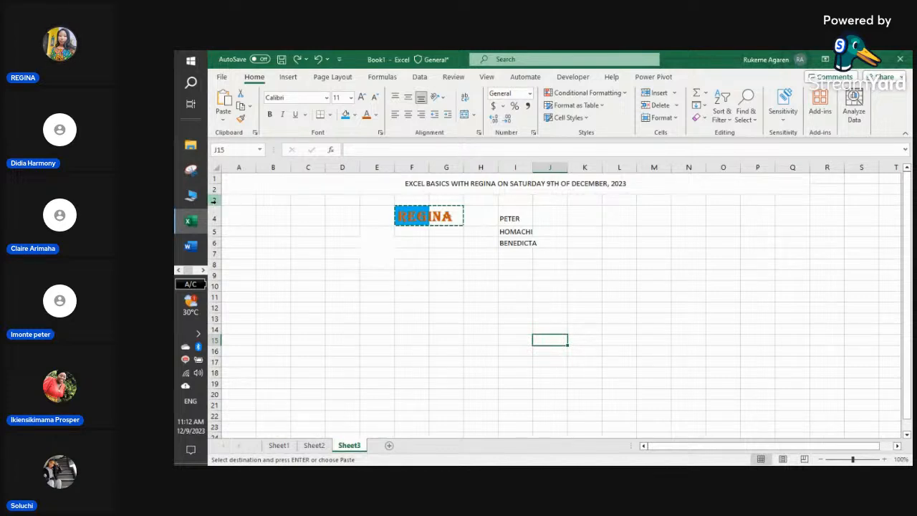
{"action": "left_click", "coordinate": [387, 242]}
{"action": "left_click", "coordinate": [413, 235]}
{"action": "left_click", "coordinate": [414, 244]}
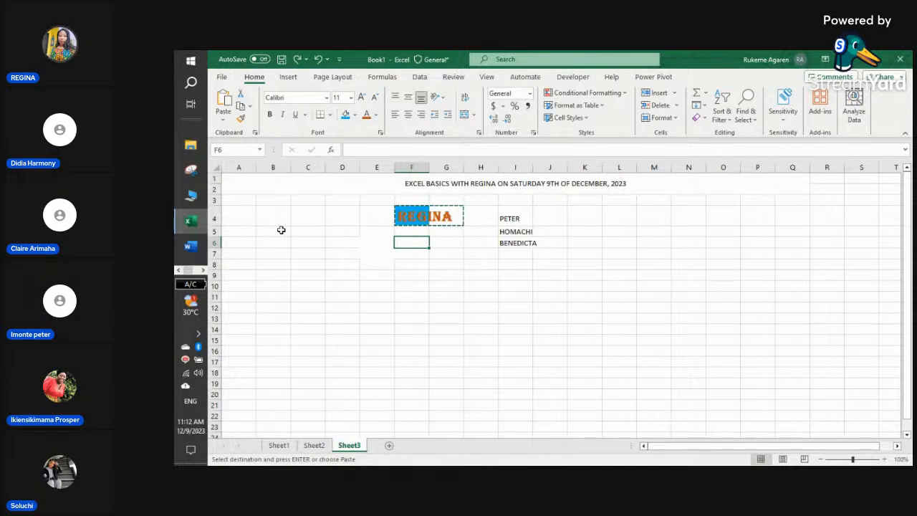
{"action": "left_click", "coordinate": [213, 220]}
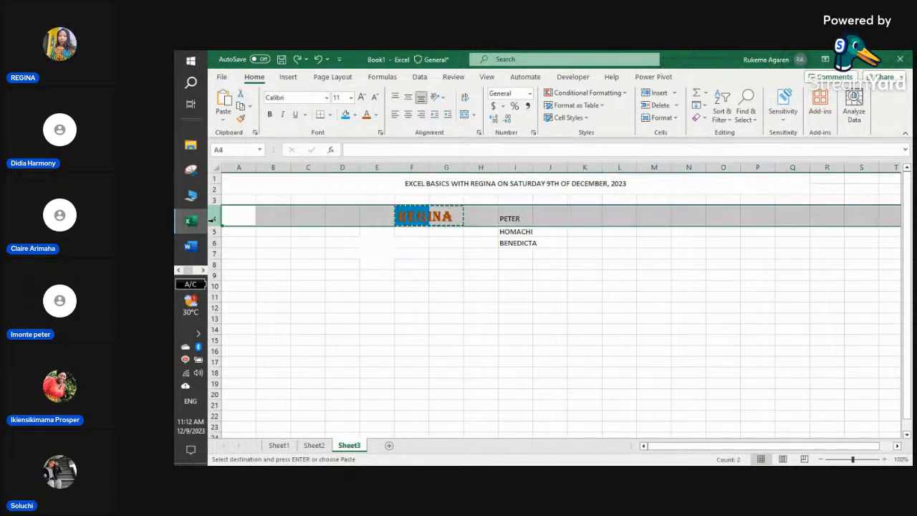
- Insert blank rows above REGINA/PETER in row 4 and above HOMACHI
{"action": "right_click", "coordinate": [213, 220]}
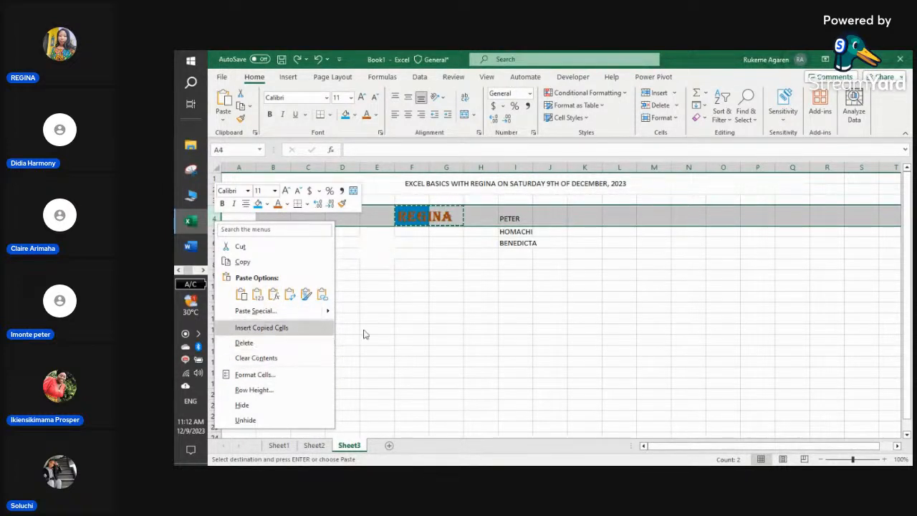
{"action": "key", "text": "Escape"}
{"action": "left_click", "coordinate": [409, 327]}
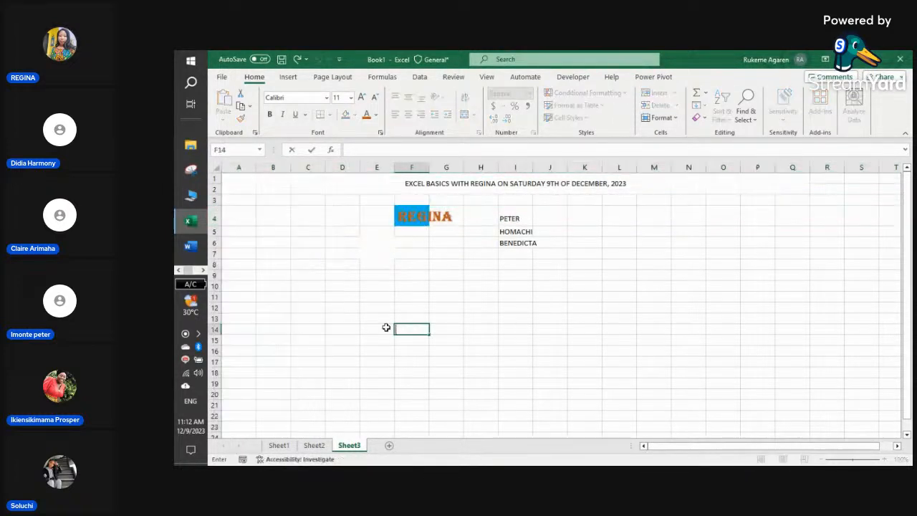
{"action": "right_click", "coordinate": [214, 218]}
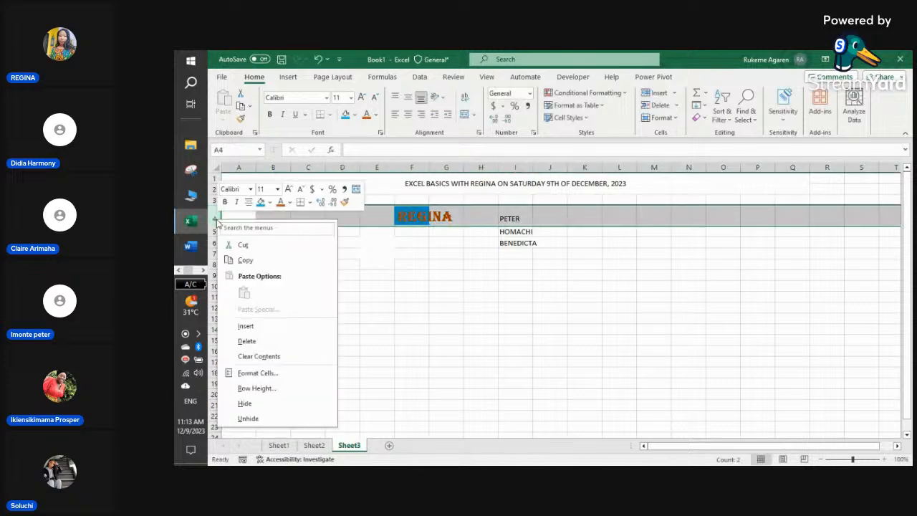
{"action": "left_click", "coordinate": [264, 331]}
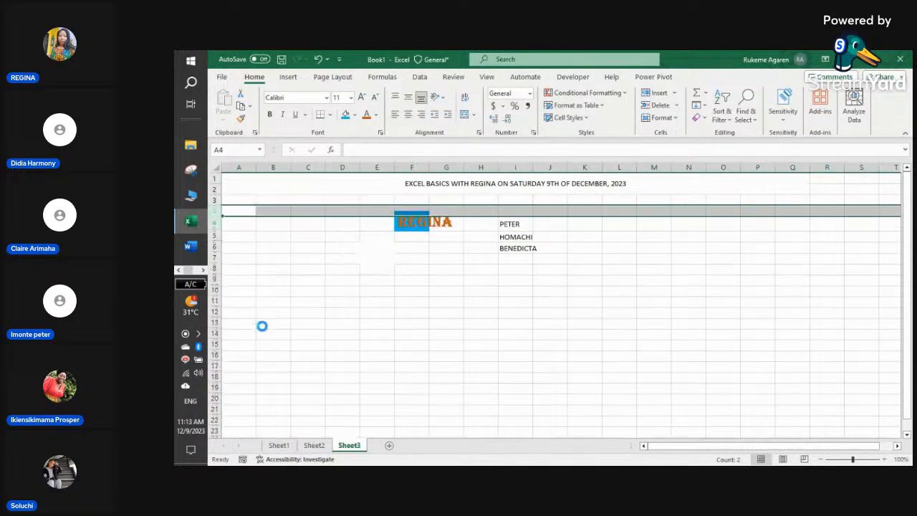
{"action": "left_click", "coordinate": [215, 231]}
{"action": "right_click", "coordinate": [215, 235]}
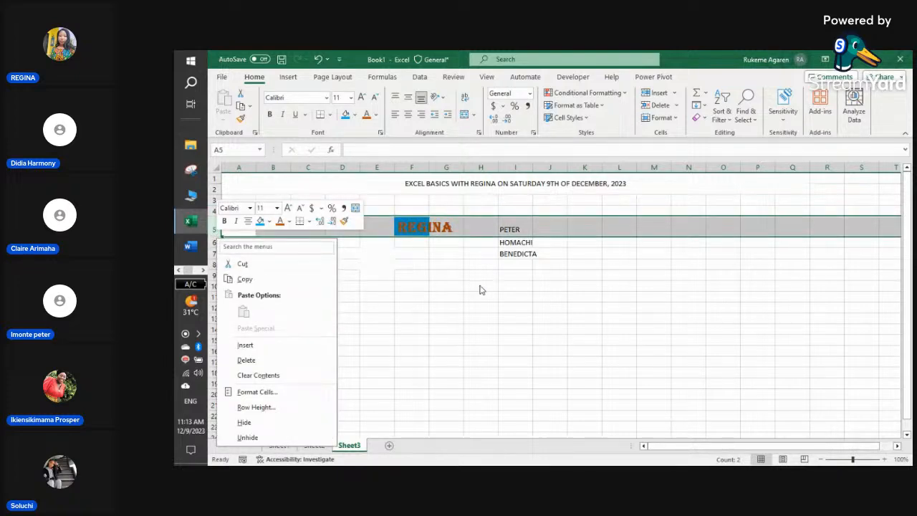
{"action": "key", "text": "Escape"}
{"action": "right_click", "coordinate": [213, 242]}
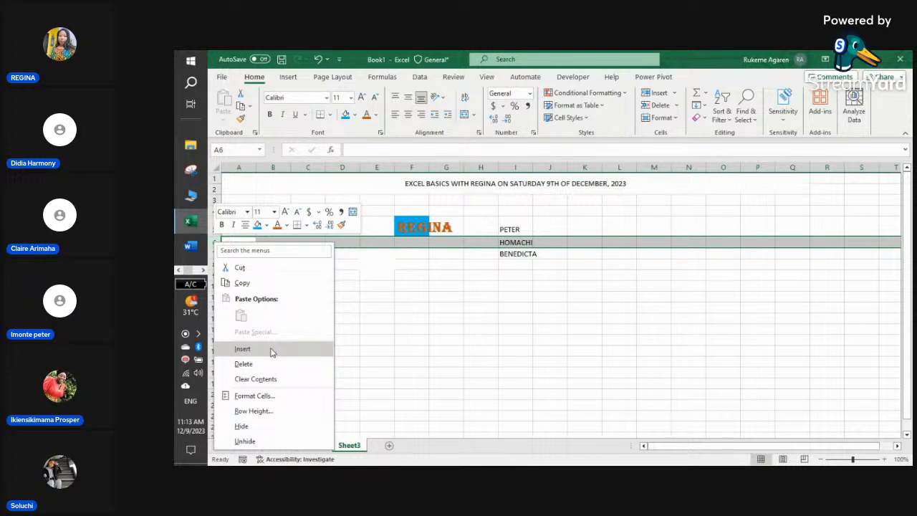
{"action": "left_click", "coordinate": [242, 349]}
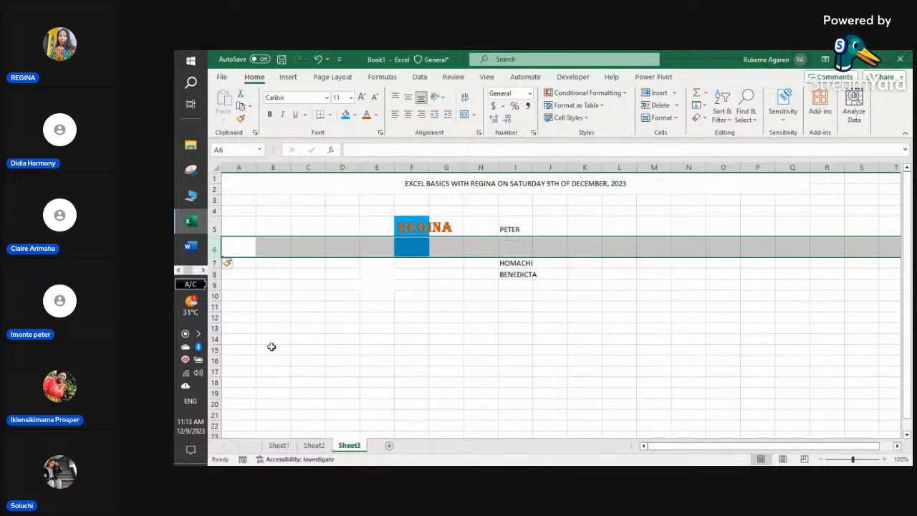
{"action": "left_click", "coordinate": [323, 324]}
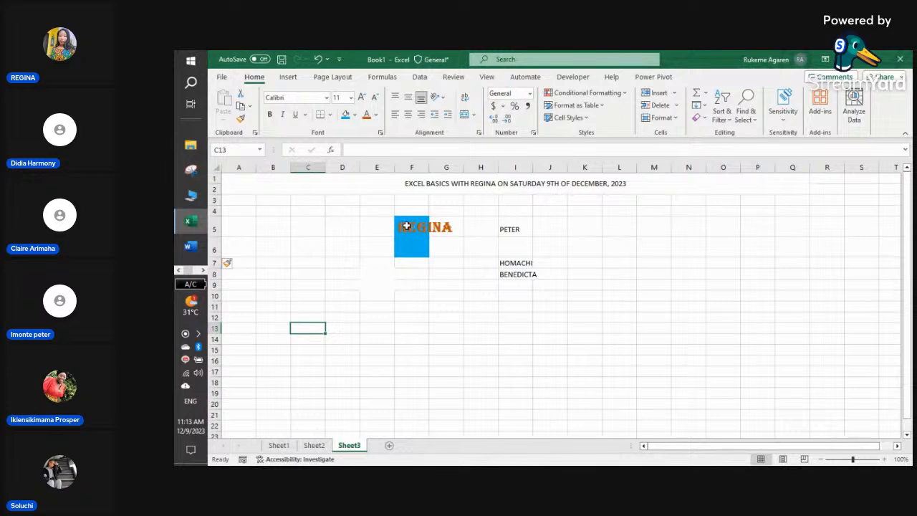
- Merge and centre REGINA across F5:G5, delete empty row 6 and insert a blank row 9
{"action": "left_click_drag", "start_coordinate": [407, 226], "coordinate": [448, 228]}
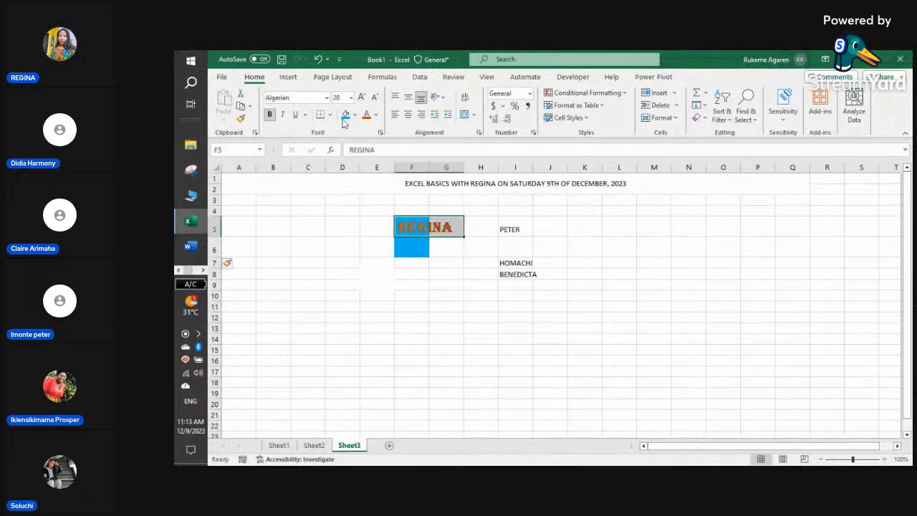
{"action": "left_click", "coordinate": [465, 114]}
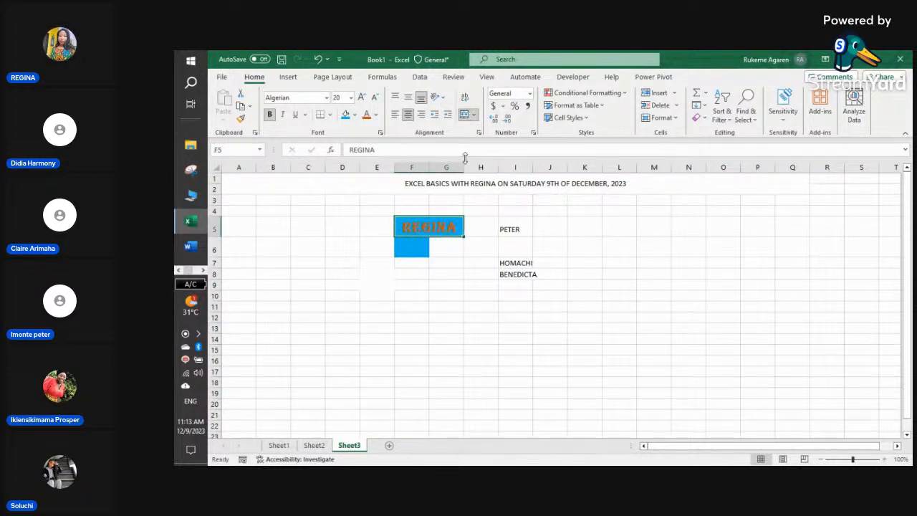
{"action": "left_click", "coordinate": [412, 251]}
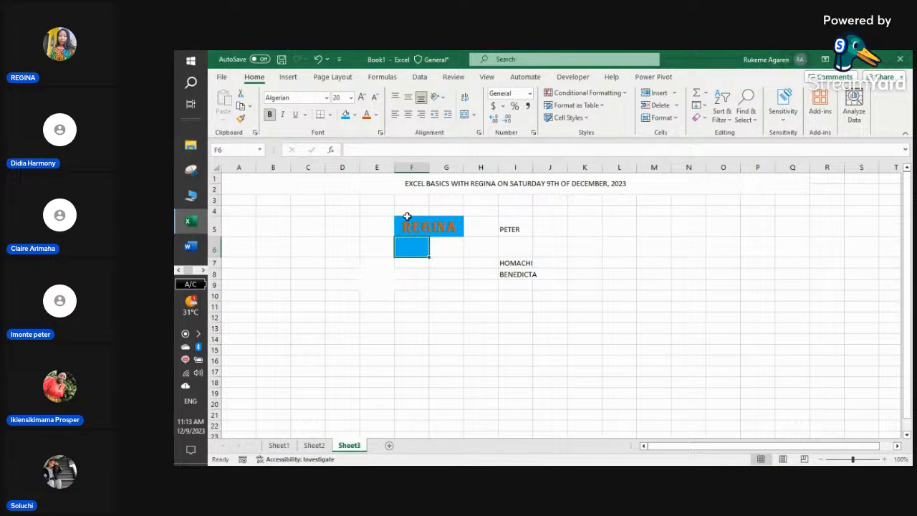
{"action": "left_click", "coordinate": [214, 248]}
{"action": "right_click", "coordinate": [213, 249]}
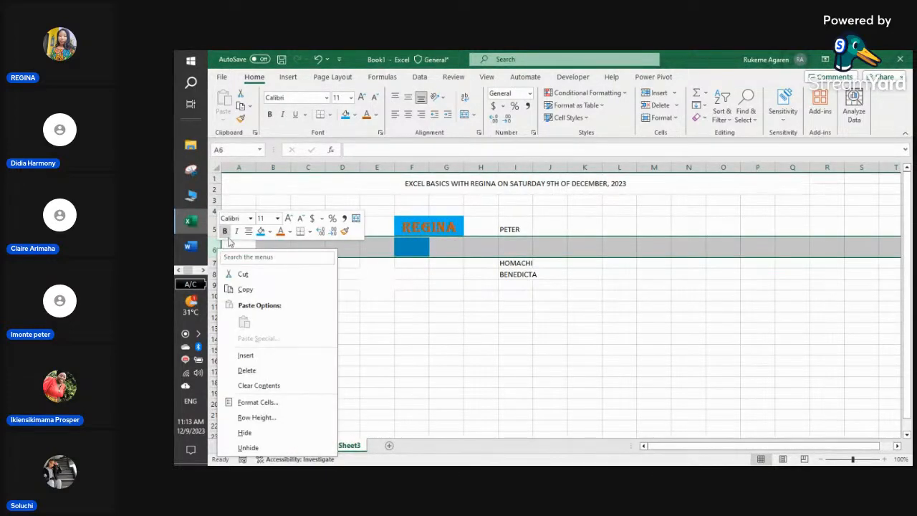
{"action": "left_click", "coordinate": [247, 370]}
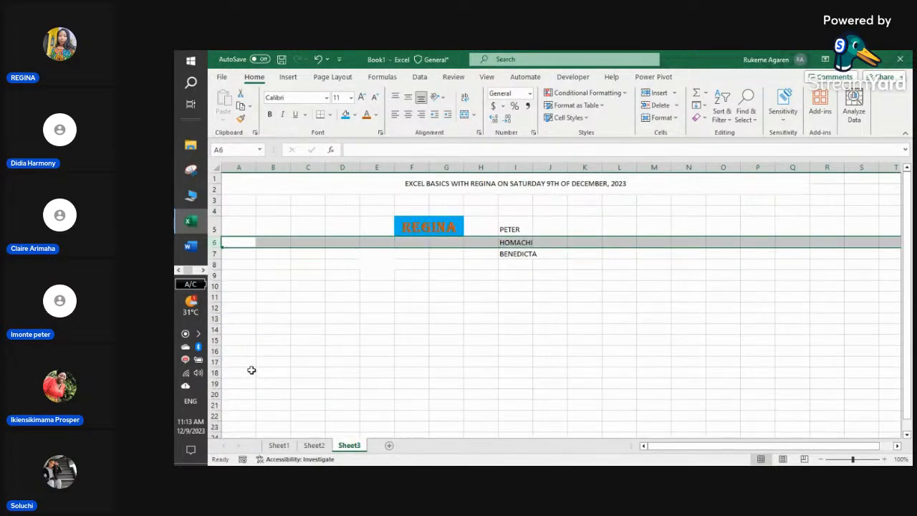
{"action": "left_click", "coordinate": [352, 297]}
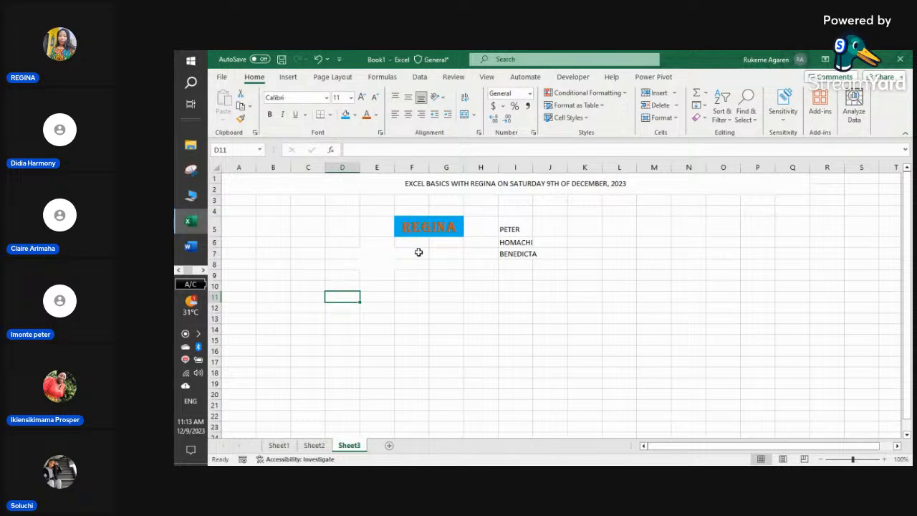
{"action": "right_click", "coordinate": [214, 276]}
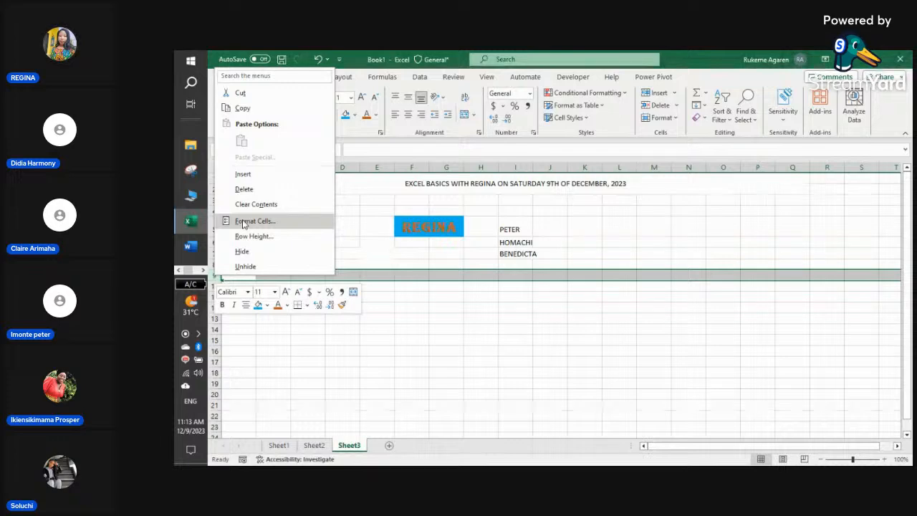
{"action": "left_click", "coordinate": [252, 175]}
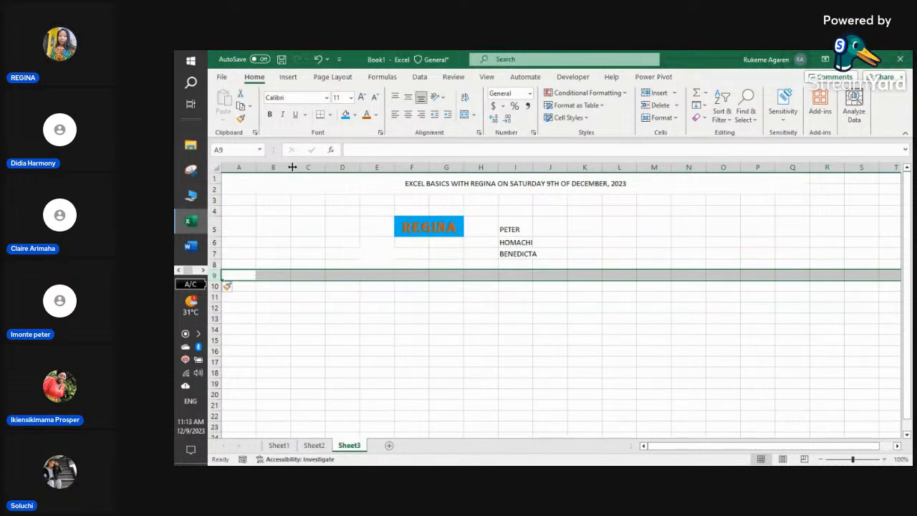
- Insert a blank column at C and clear the block holding REGINA and the names
{"action": "right_click", "coordinate": [310, 167]}
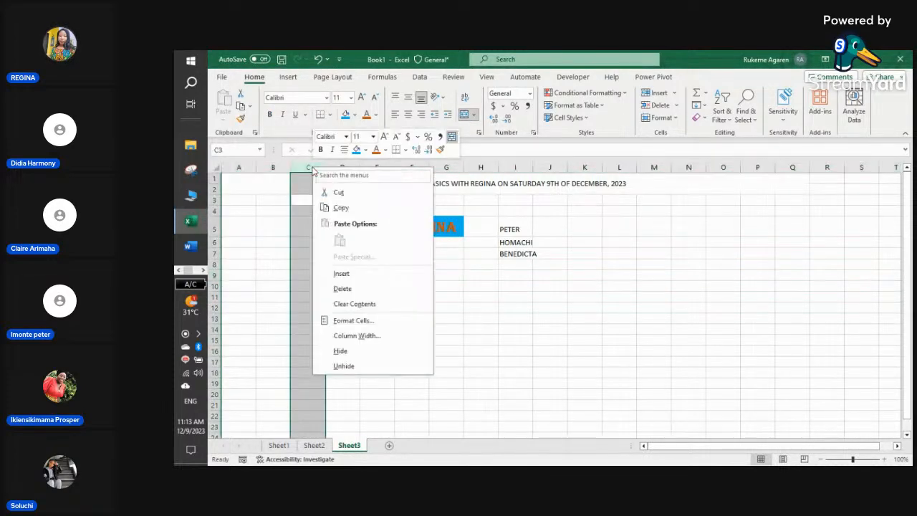
{"action": "left_click", "coordinate": [363, 273]}
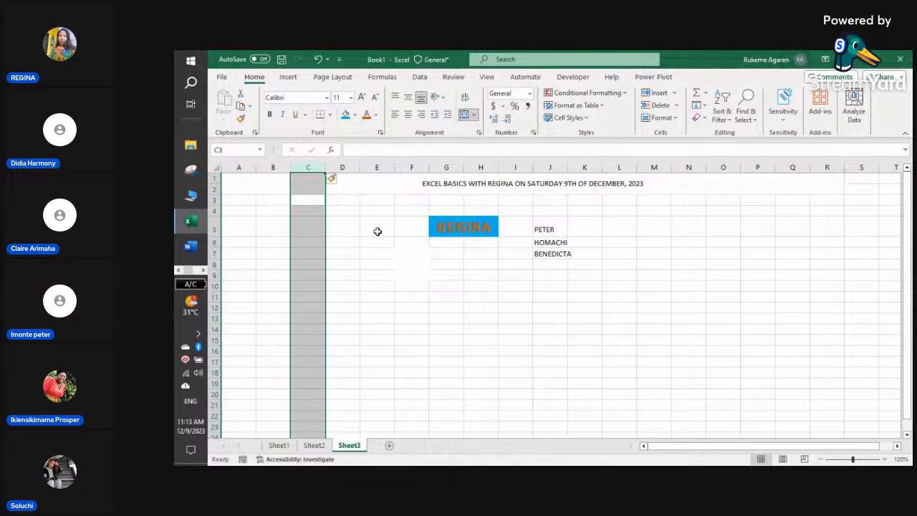
{"action": "left_click_drag", "start_coordinate": [412, 200], "coordinate": [632, 284]}
{"action": "key", "text": "Delete"}
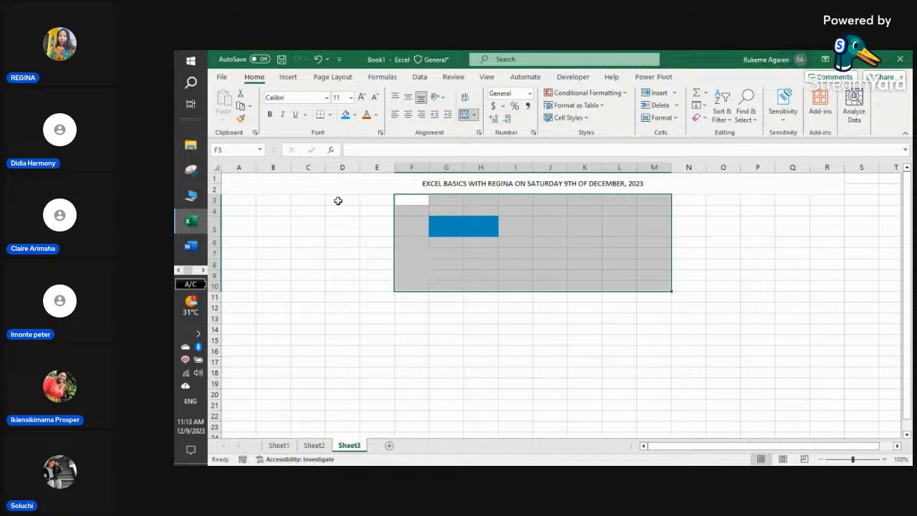
- Fill the cleared block white to remove the blue, and delete row 5
{"action": "left_click", "coordinate": [354, 115]}
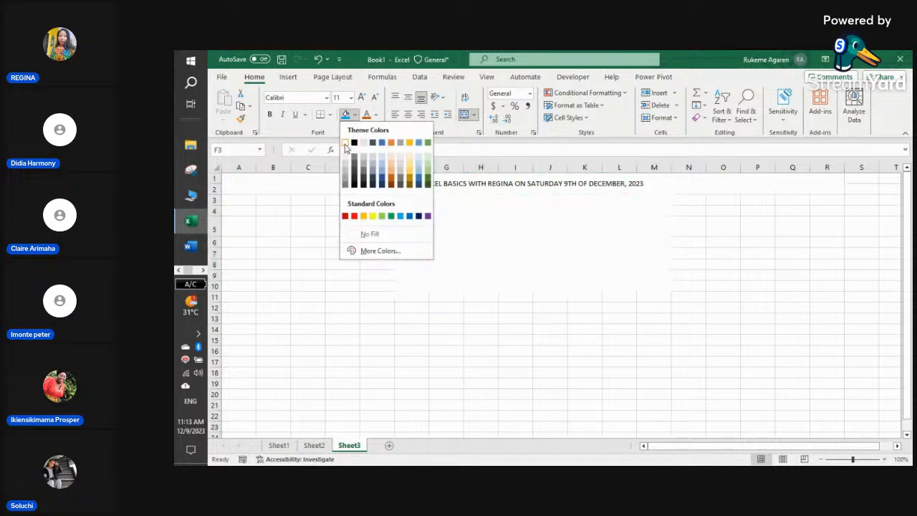
{"action": "left_click", "coordinate": [349, 145]}
{"action": "left_click", "coordinate": [264, 245]}
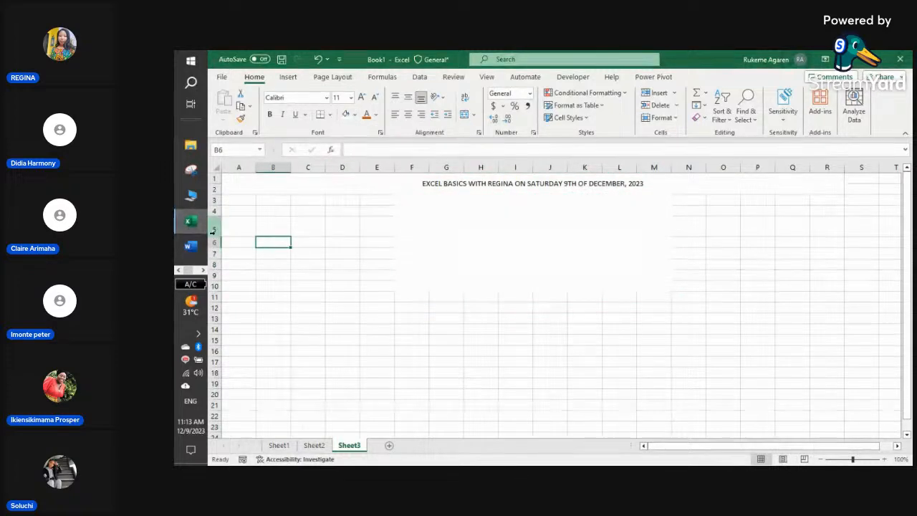
{"action": "right_click", "coordinate": [213, 228]}
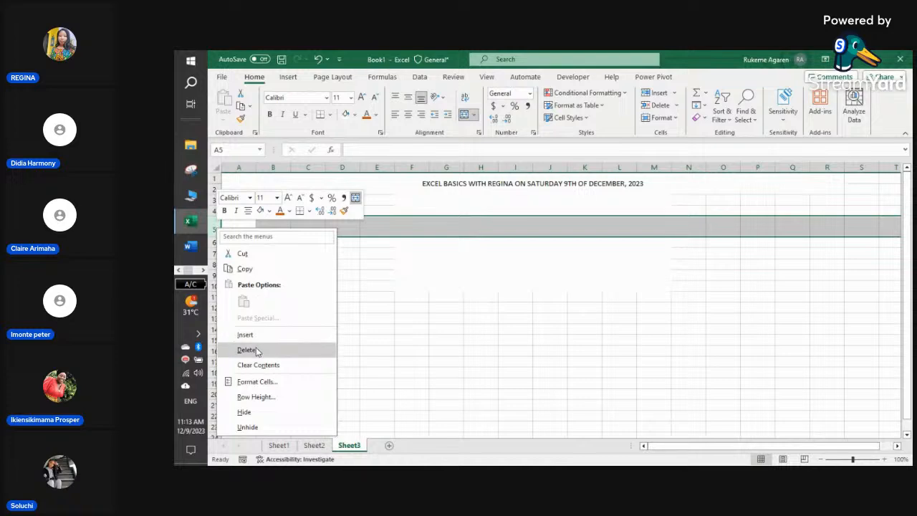
{"action": "left_click", "coordinate": [256, 347]}
{"action": "left_click", "coordinate": [242, 256]}
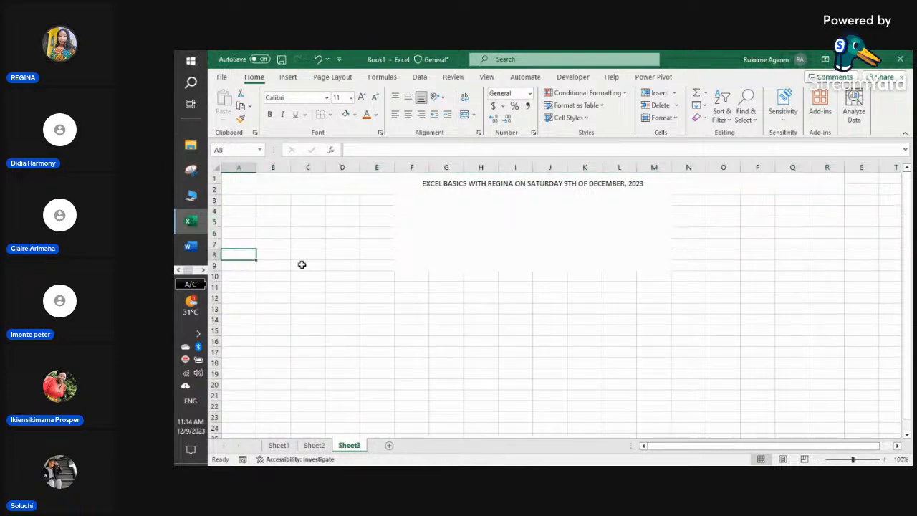
- Delete the leftover block F3:M9, shifting cells left
{"action": "left_click", "coordinate": [415, 226]}
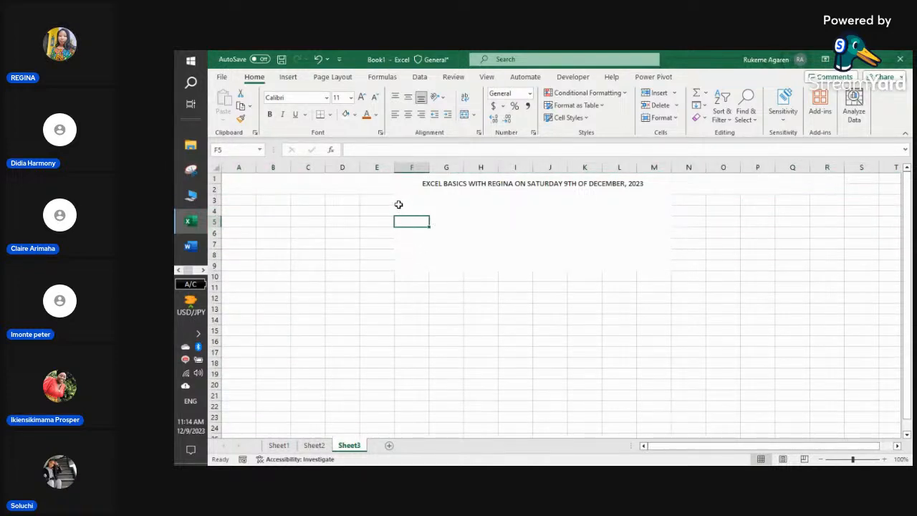
{"action": "left_click_drag", "start_coordinate": [399, 202], "coordinate": [657, 266]}
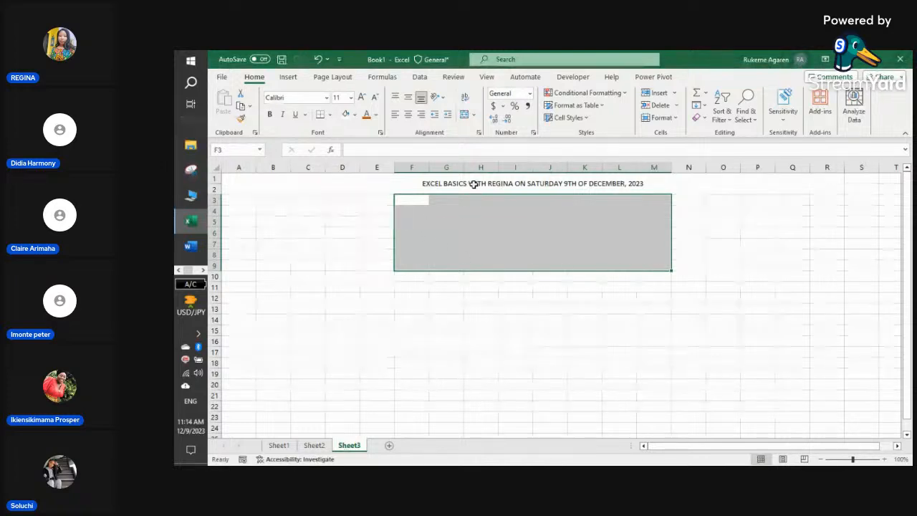
{"action": "right_click", "coordinate": [471, 242]}
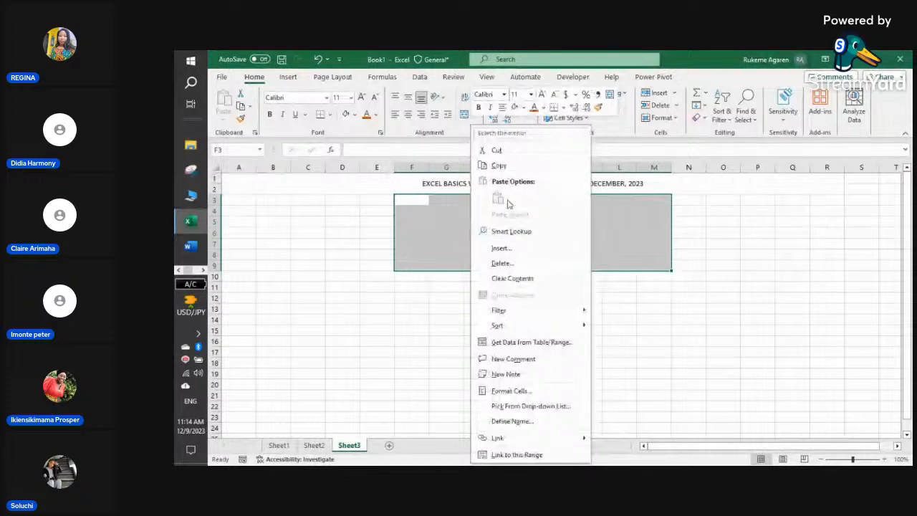
{"action": "left_click", "coordinate": [502, 263]}
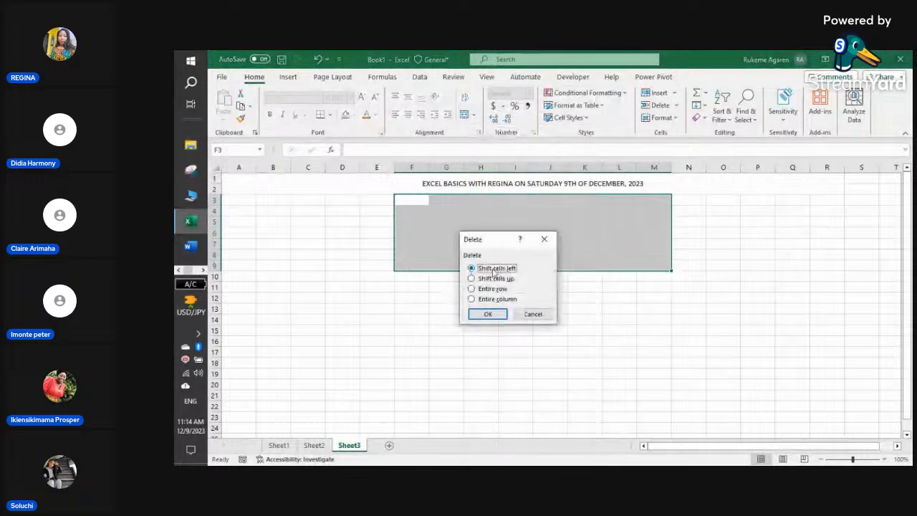
{"action": "left_click", "coordinate": [490, 314]}
{"action": "left_click", "coordinate": [465, 306]}
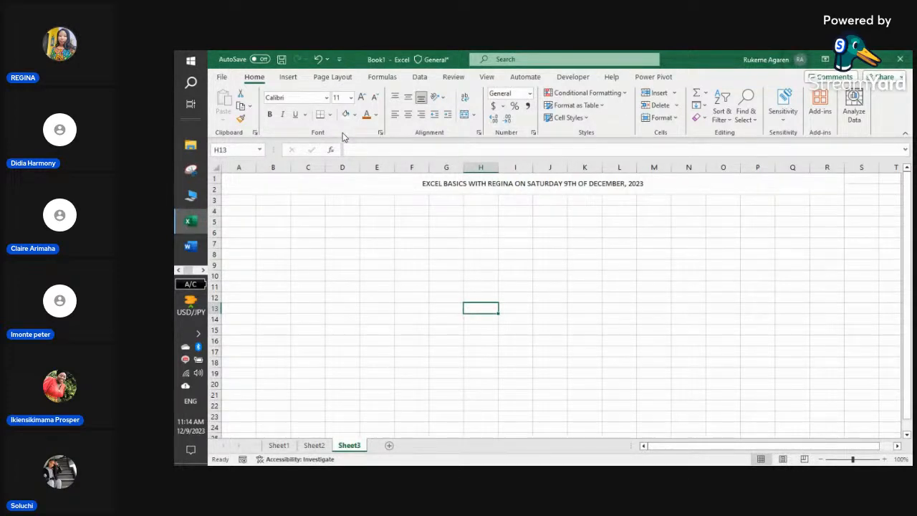
{"action": "left_click", "coordinate": [250, 197]}
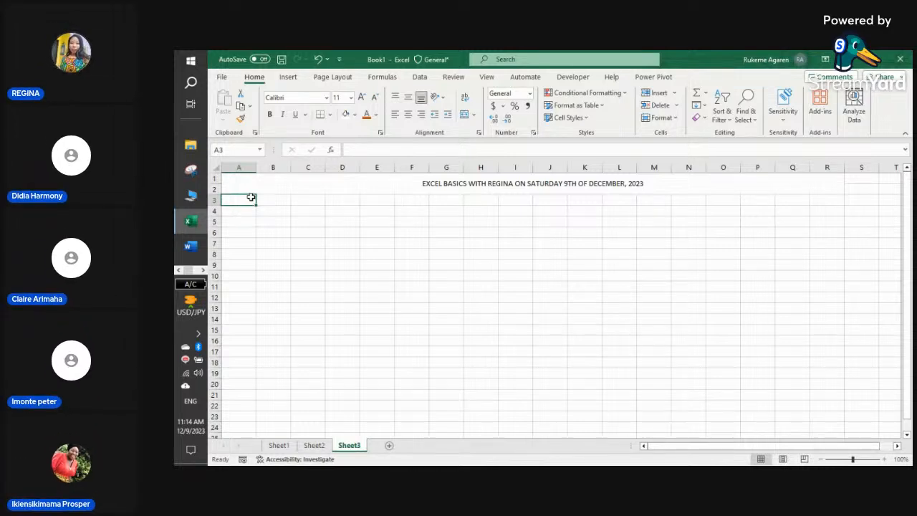
- Enter the row 3 headings NAMES, GENDER, DEPARTMENT, FEEDING ALLOWANCE and TRANSPORT across A3–E3
{"action": "type", "text": "f"}
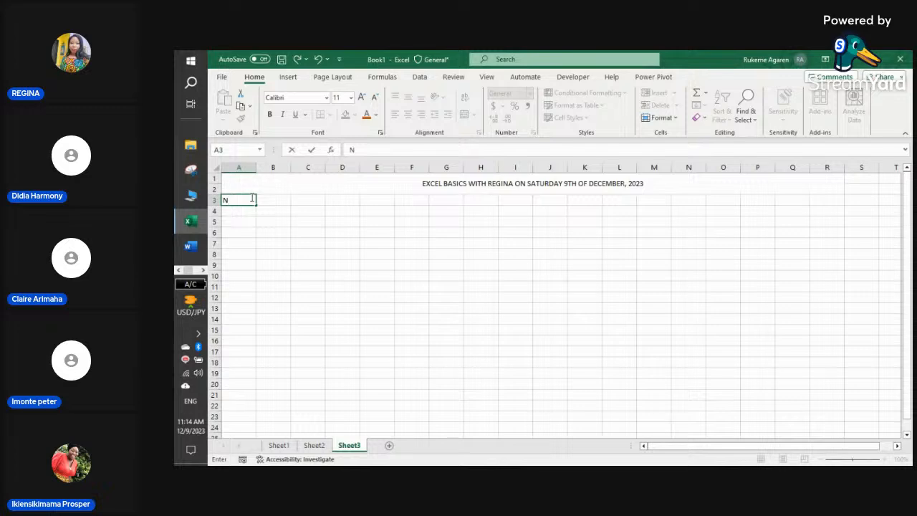
{"action": "type", "text": "NAMES"}
{"action": "key", "text": "Tab"}
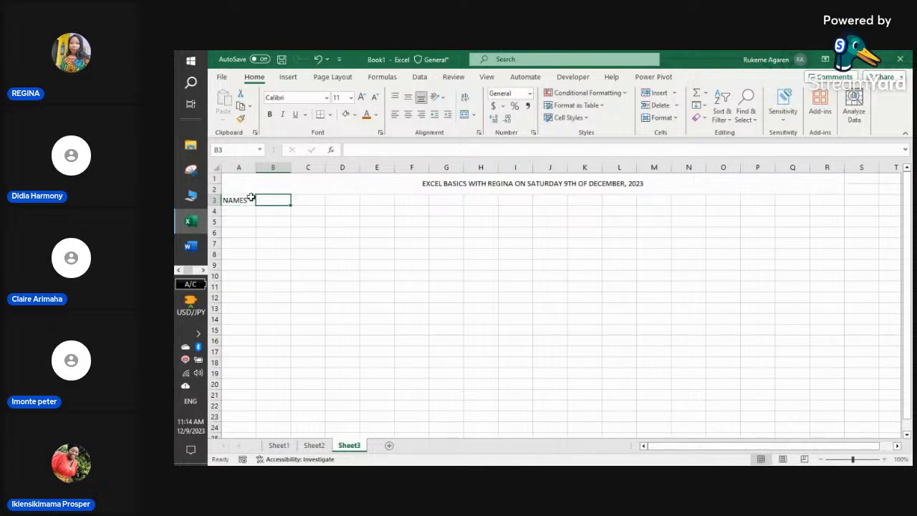
{"action": "type", "text": "GENDER"}
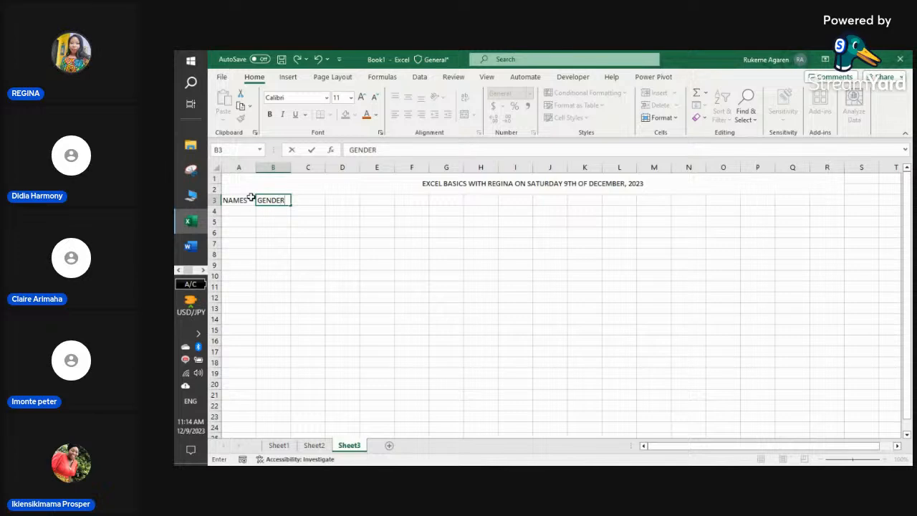
{"action": "key", "text": "Tab"}
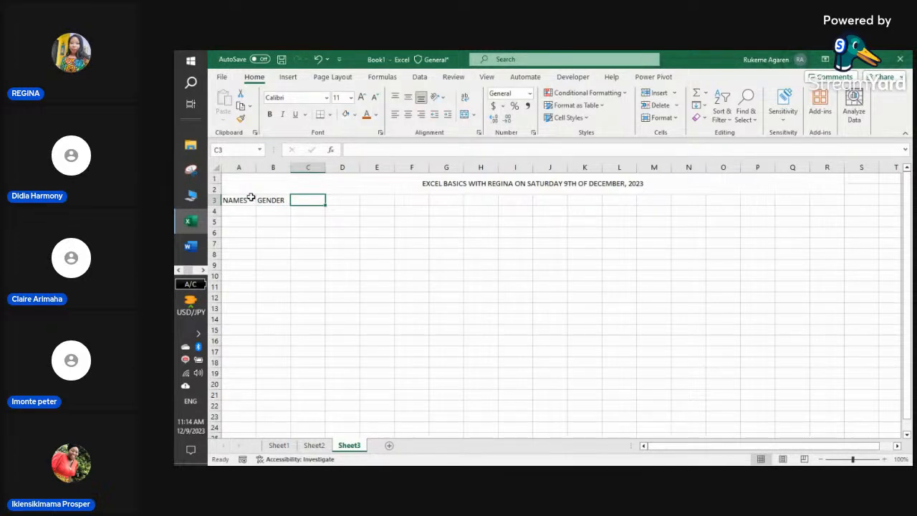
{"action": "type", "text": "DEPAR"}
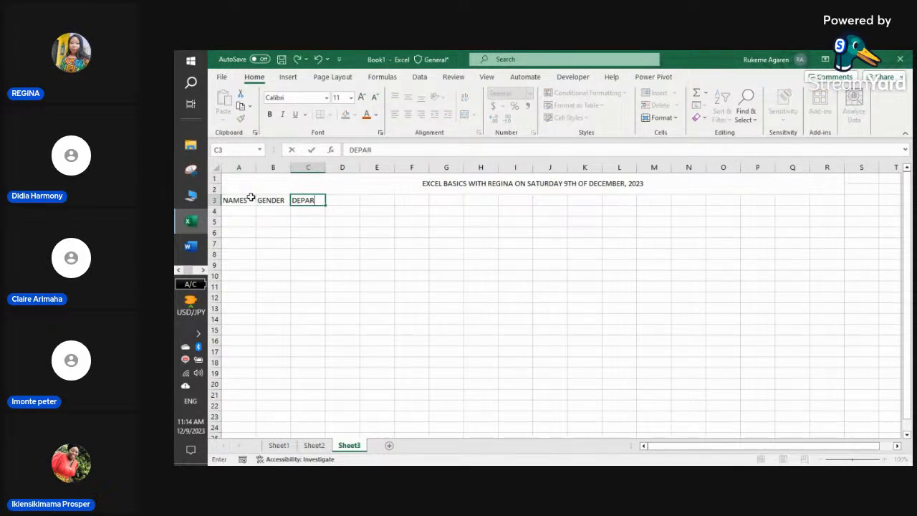
{"action": "type", "text": "TMENT"}
{"action": "key", "text": "Tab"}
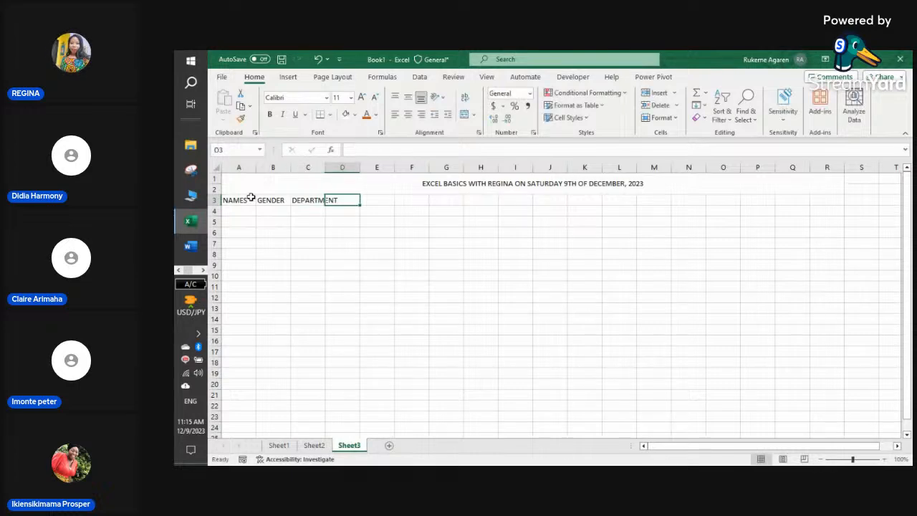
{"action": "type", "text": "FE"}
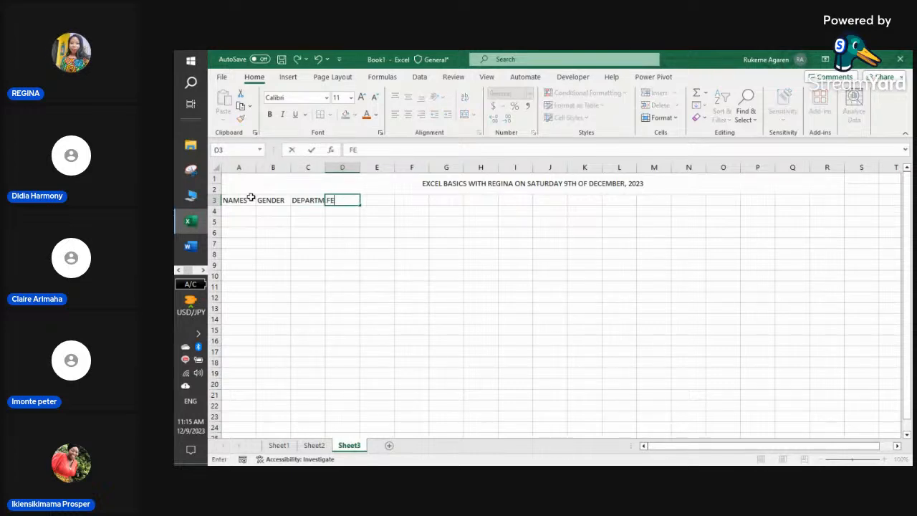
{"action": "type", "text": "EDIN"}
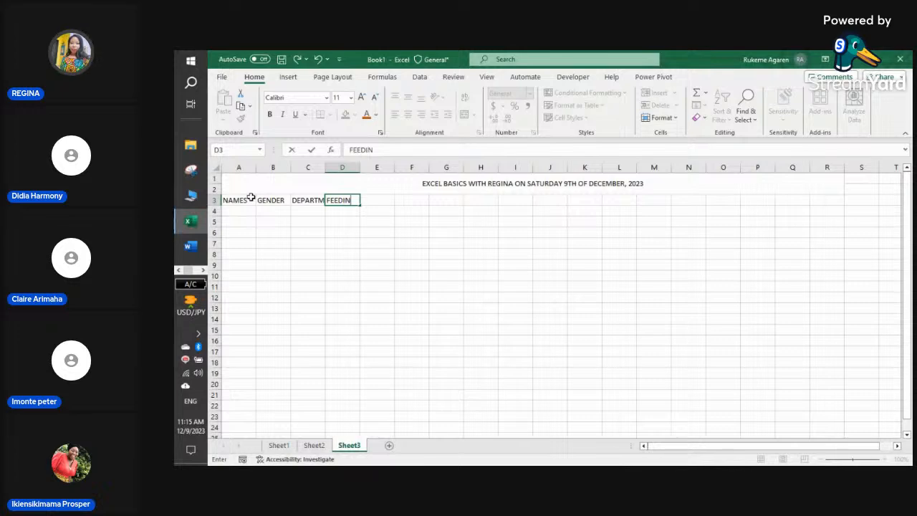
{"action": "type", "text": "G ALLOWANCE"}
{"action": "key", "text": "Tab"}
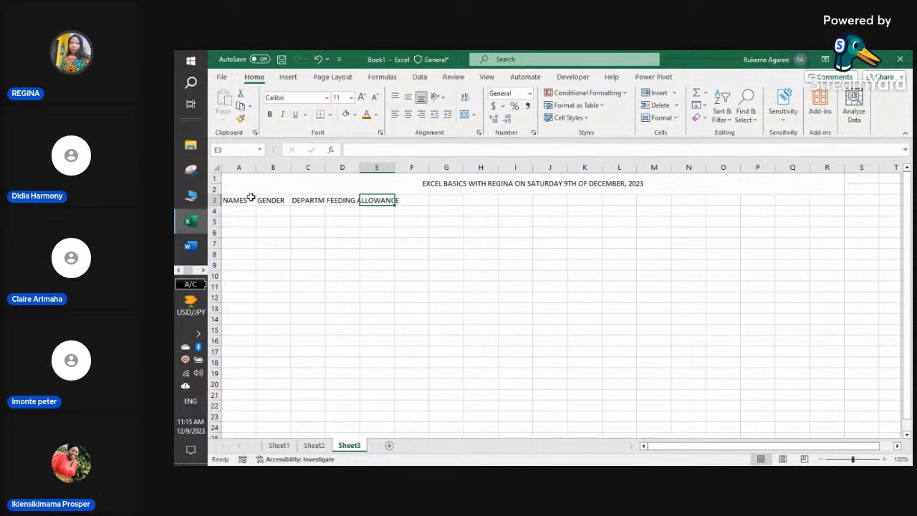
{"action": "type", "text": "TRANSPORT"}
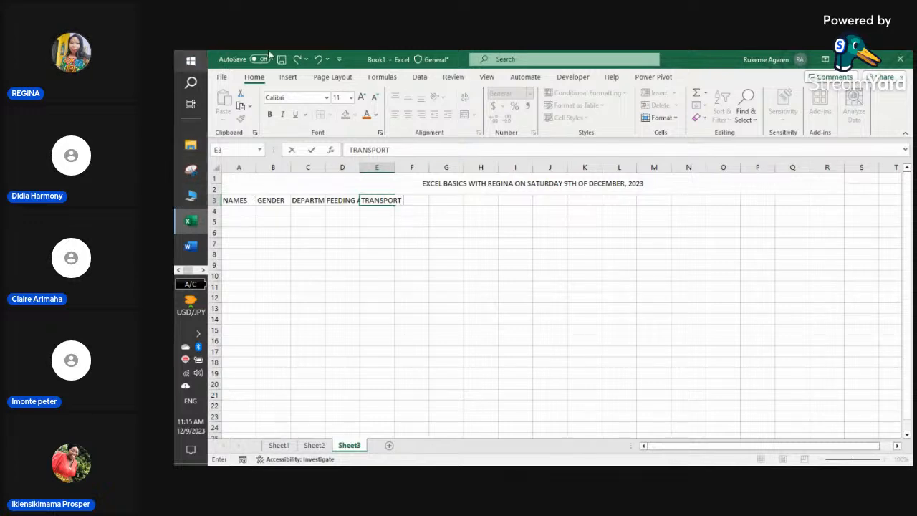
- Commit TRANSPORT and widen columns A–D so every heading, including FEEDING ALLOWANCE, fits
{"action": "left_click", "coordinate": [279, 220]}
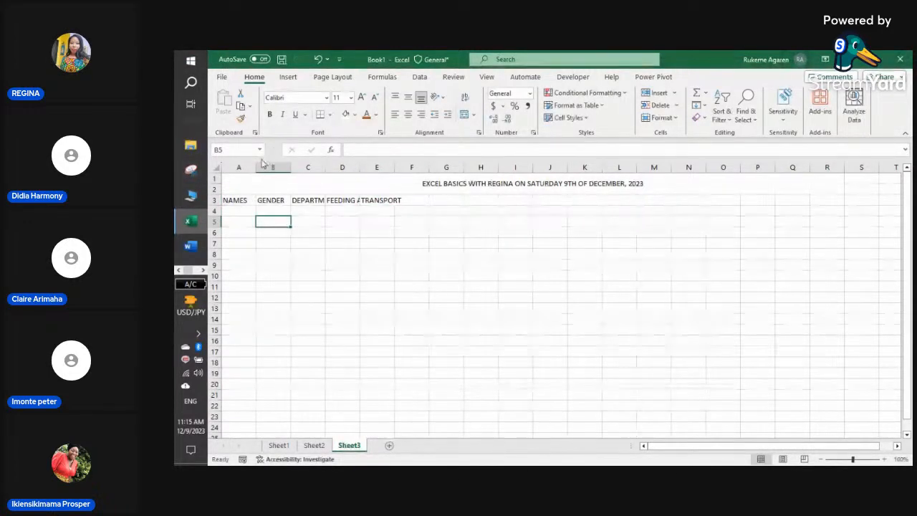
{"action": "left_click_drag", "start_coordinate": [290, 167], "coordinate": [500, 169]}
{"action": "left_click_drag", "start_coordinate": [440, 168], "coordinate": [471, 168]}
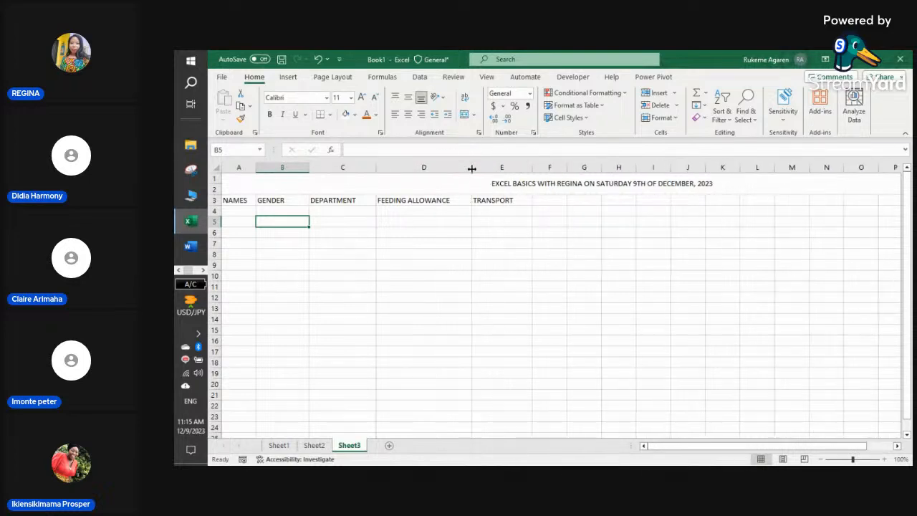
{"action": "left_click_drag", "start_coordinate": [255, 167], "coordinate": [374, 167]}
{"action": "left_click_drag", "start_coordinate": [440, 168], "coordinate": [460, 168]}
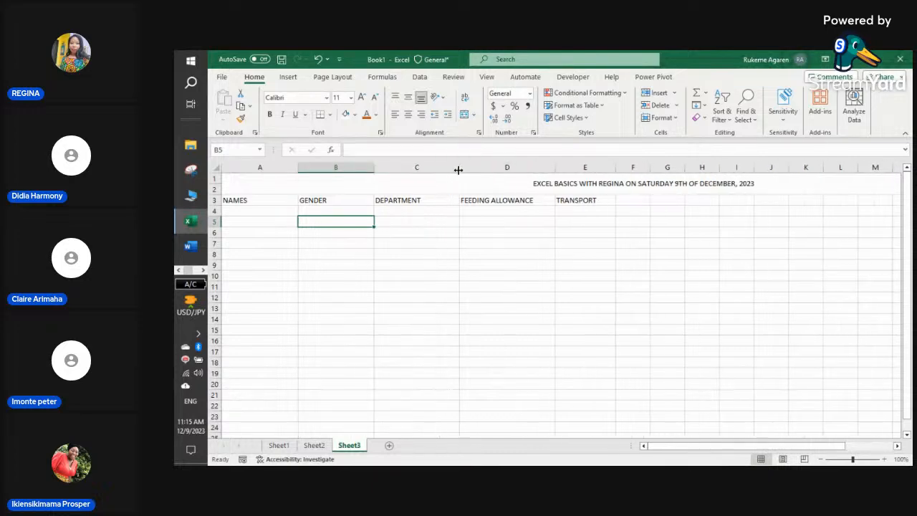
{"action": "left_click_drag", "start_coordinate": [556, 167], "coordinate": [536, 167]}
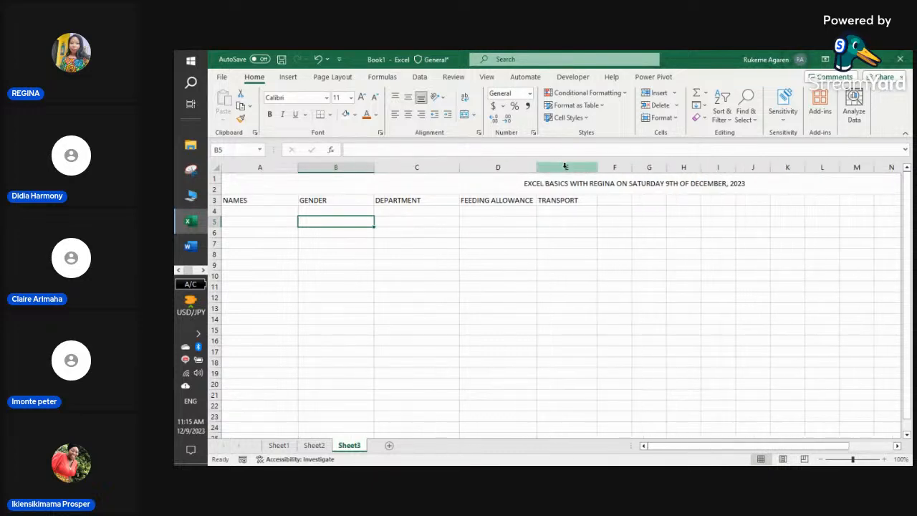
{"action": "left_click", "coordinate": [569, 167]}
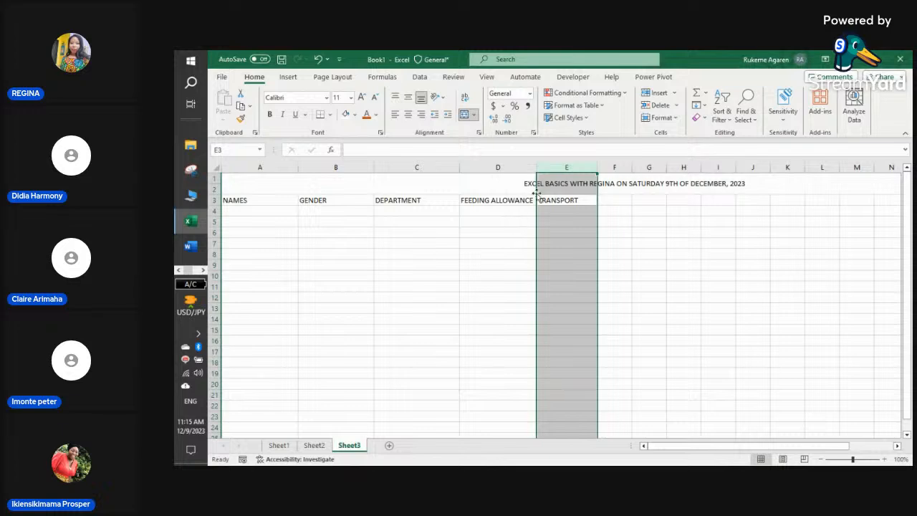
{"action": "left_click", "coordinate": [510, 243]}
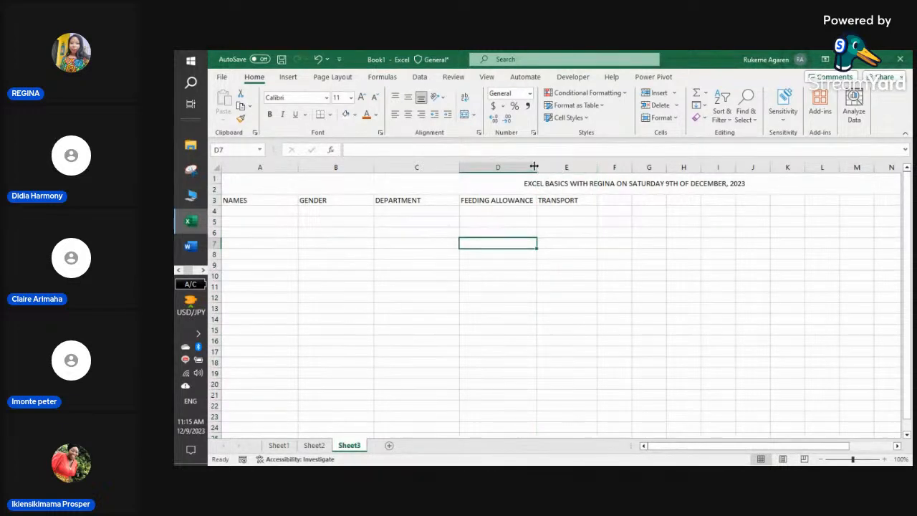
{"action": "left_click_drag", "start_coordinate": [534, 167], "coordinate": [573, 167]}
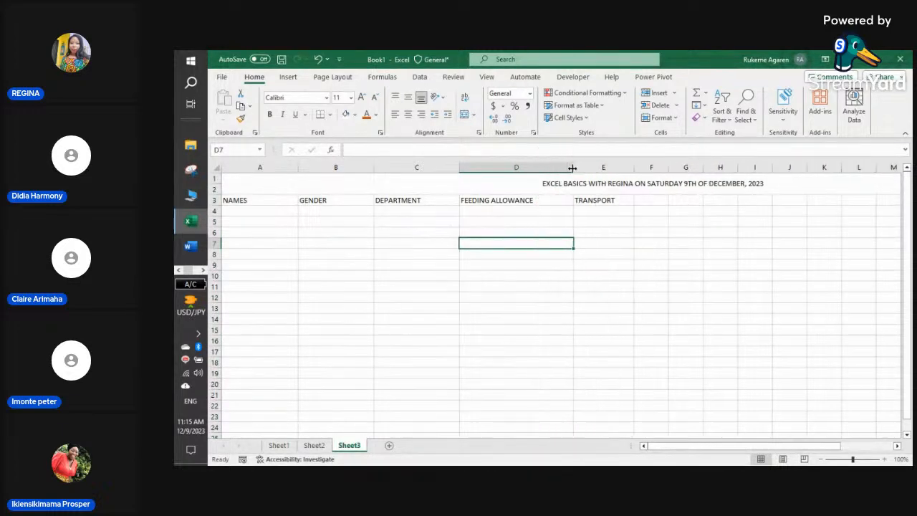
- Centre the text of header row 3
{"action": "left_click", "coordinate": [216, 200]}
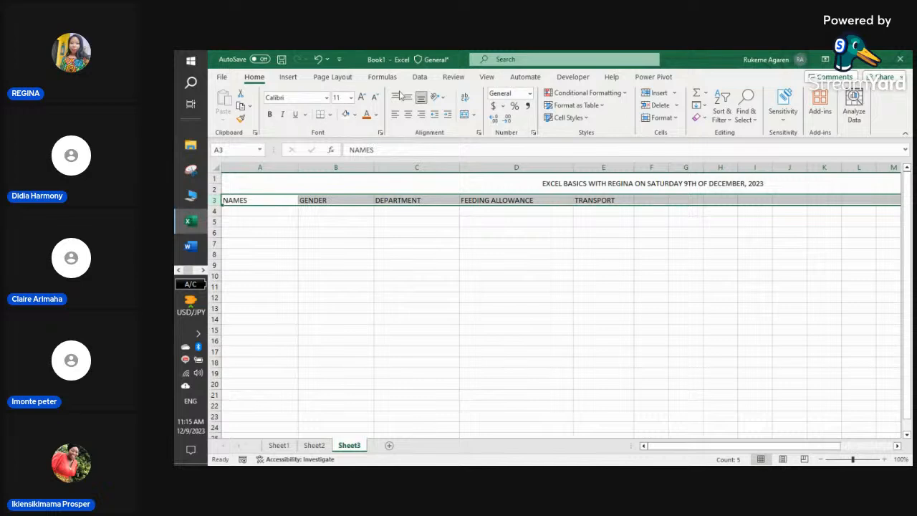
{"action": "left_click", "coordinate": [408, 114]}
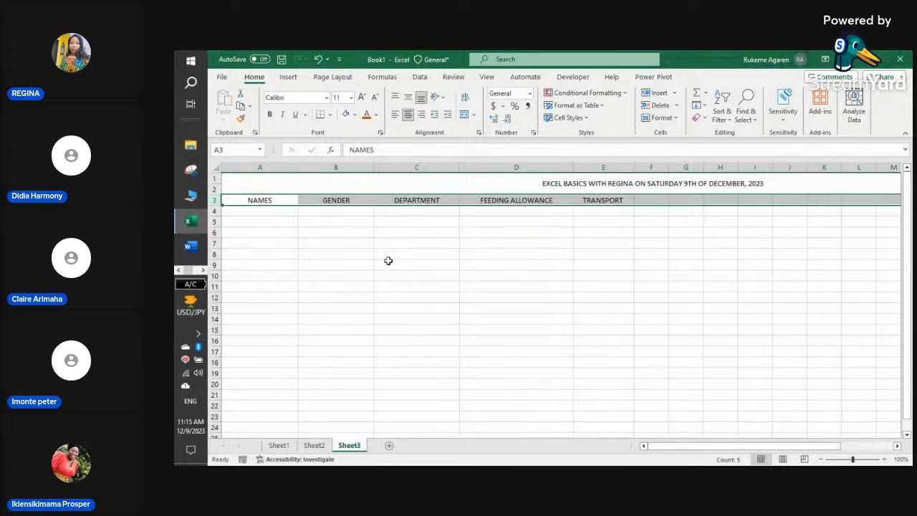
{"action": "left_click", "coordinate": [322, 263]}
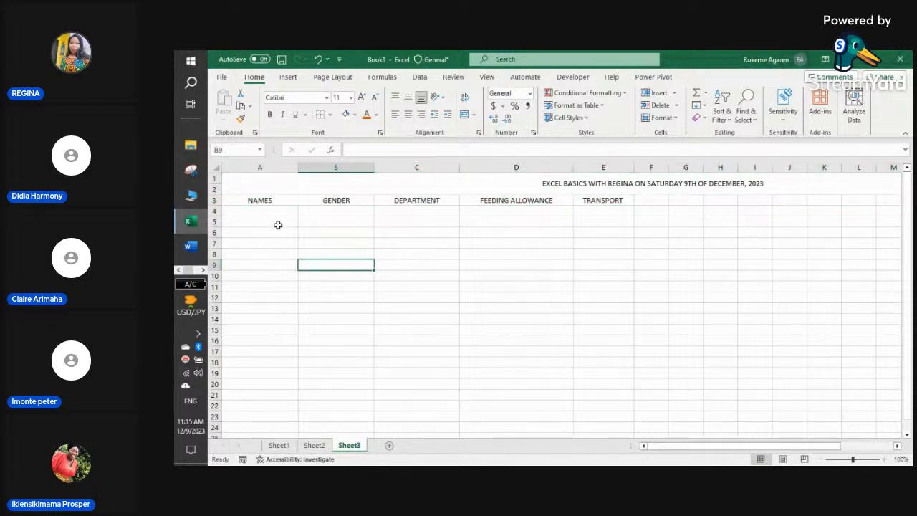
- Insert an empty column A before NAMES and start an 'S' heading in A3
{"action": "right_click", "coordinate": [233, 169]}
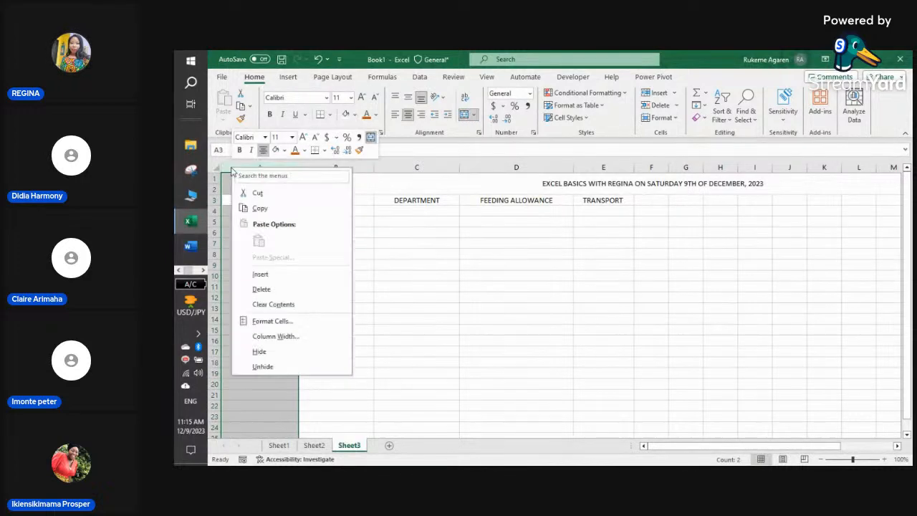
{"action": "left_click", "coordinate": [260, 275]}
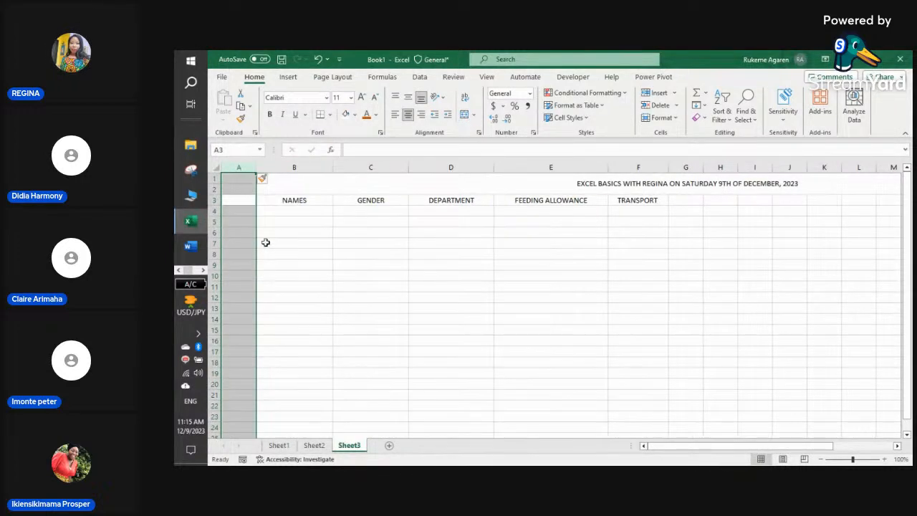
{"action": "left_click", "coordinate": [239, 201]}
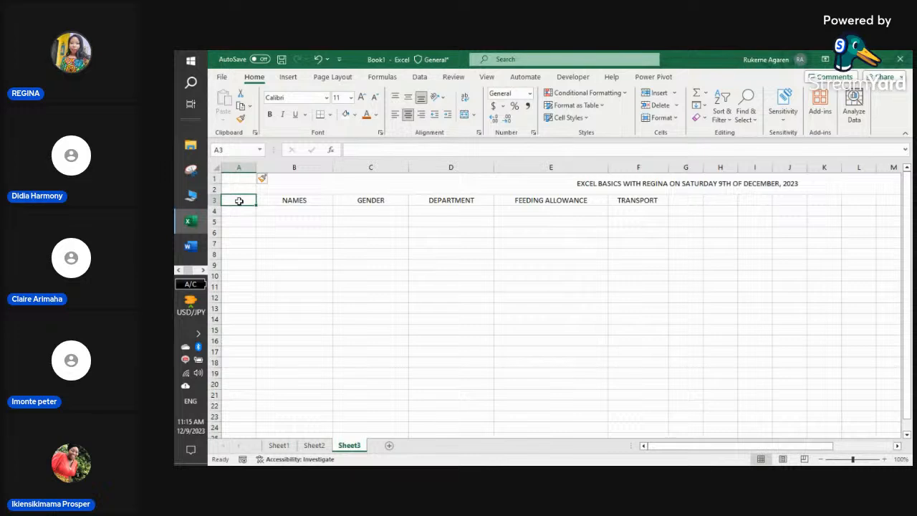
{"action": "type", "text": "S"}
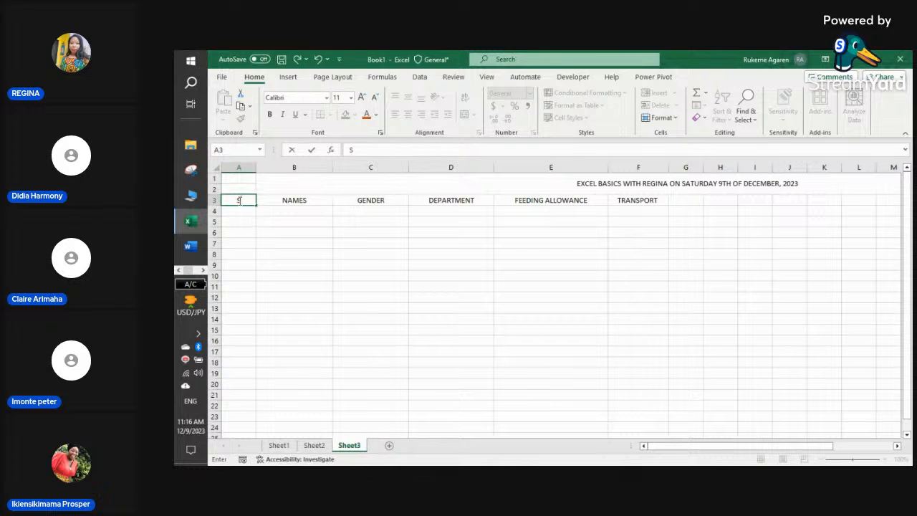
{"action": "type", "text": "&"}
{"action": "key", "text": "BackSpace"}
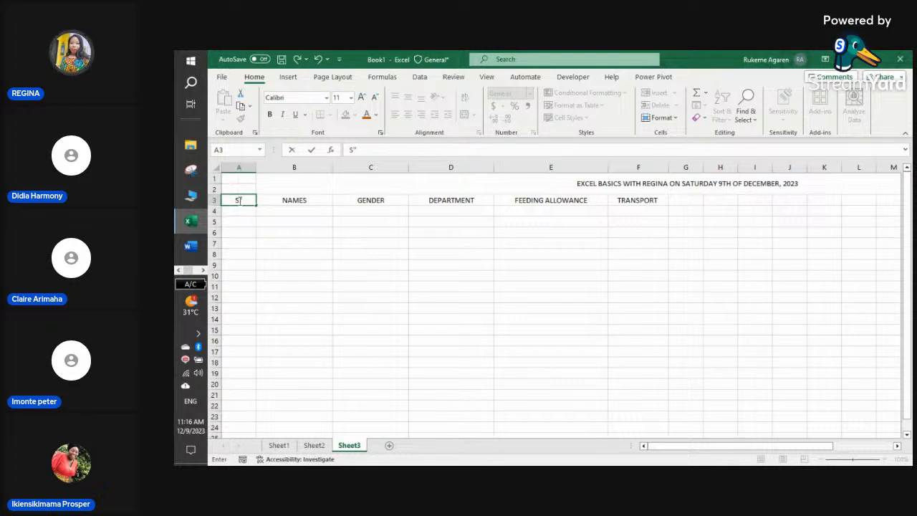
{"action": "key", "text": "BackSpace"}
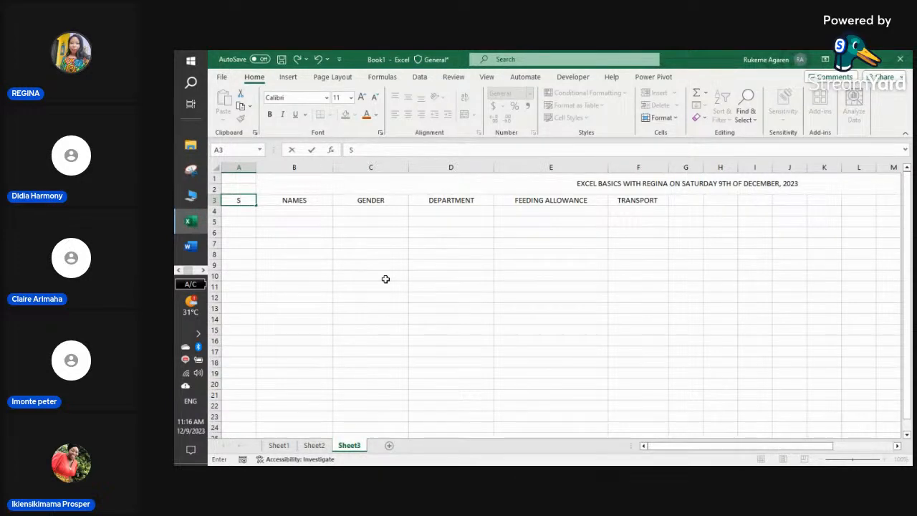
- Clear the stray symbols from A3, leaving the heading SN
{"action": "type", "text": "\\"}
{"action": "type", "text": "("}
{"action": "type", "text": "<>?:\""}
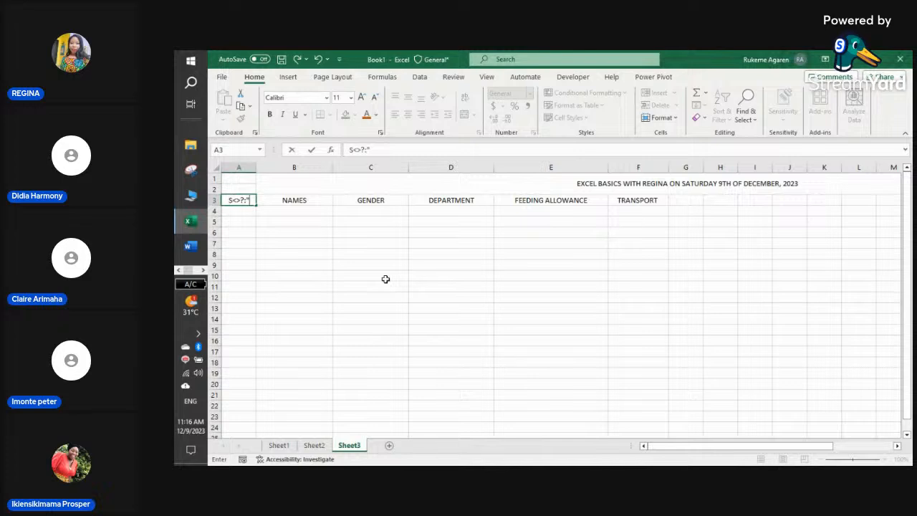
{"action": "type", "text": "{}+_)("}
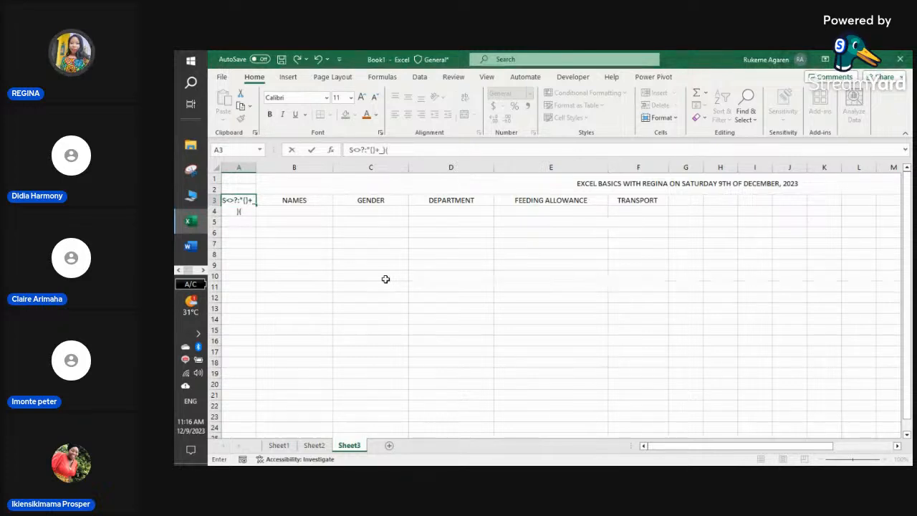
{"action": "type", "text": "*&^%$"}
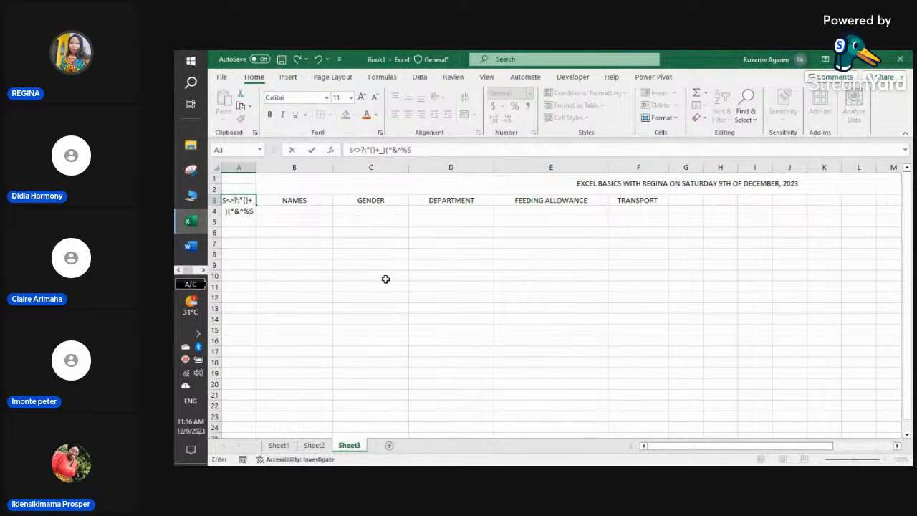
{"action": "type", "text": "#@"}
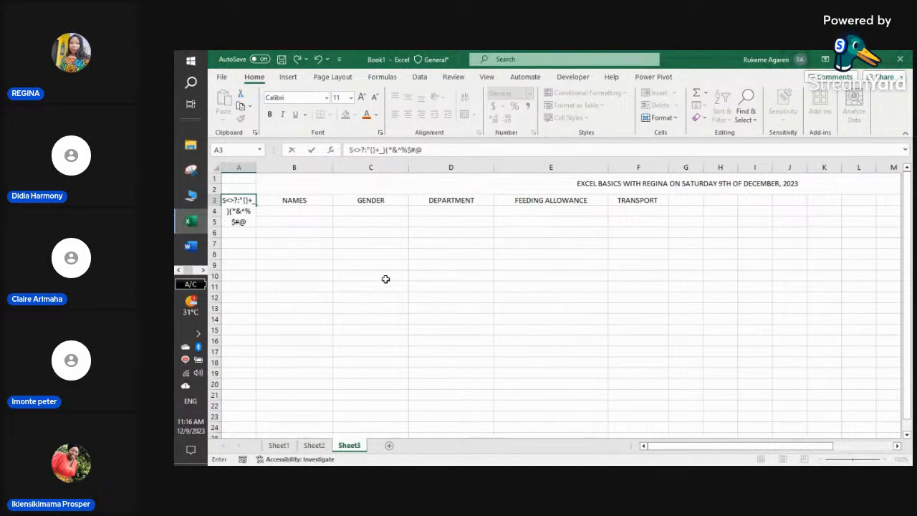
{"action": "type", "text": "!<>?"}
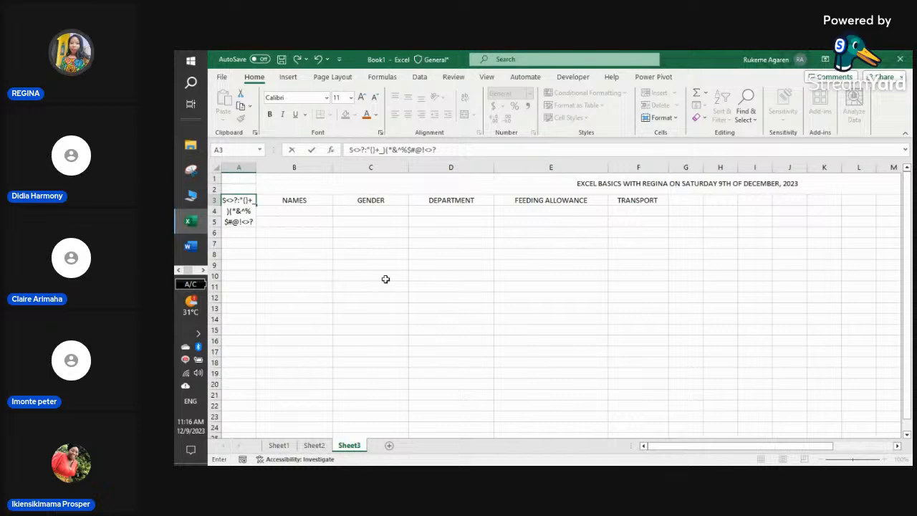
{"action": "type", "text": "|"}
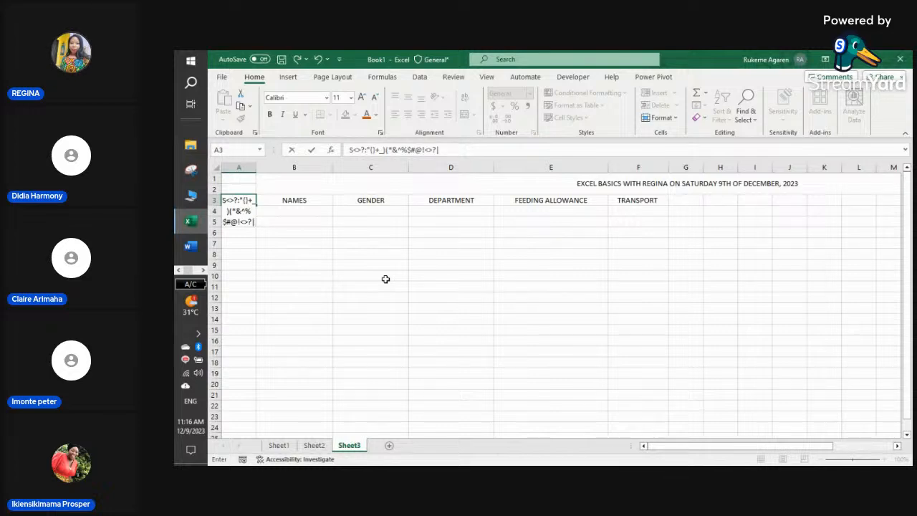
{"action": "type", "text": "\":"}
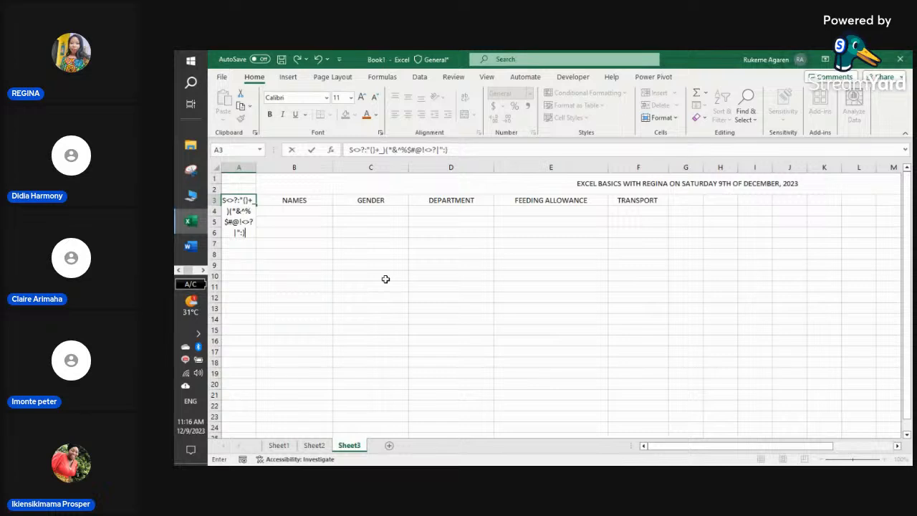
{"action": "type", "text": "+"}
{"action": "key", "text": "BackSpace"}
{"action": "key", "text": "BackSpace"}
{"action": "key", "text": "BackSpace"}
{"action": "key", "text": "BackSpace"}
{"action": "key", "text": "BackSpace"}
{"action": "key", "text": "BackSpace"}
{"action": "key", "text": "BackSpace"}
{"action": "key", "text": "BackSpace"}
{"action": "key", "text": "BackSpace"}
{"action": "key", "text": "BackSpace"}
{"action": "key", "text": "BackSpace"}
{"action": "key", "text": "BackSpace"}
{"action": "key", "text": "BackSpace"}
{"action": "key", "text": "BackSpace"}
{"action": "key", "text": "BackSpace"}
{"action": "key", "text": "BackSpace"}
{"action": "key", "text": "BackSpace"}
{"action": "key", "text": "BackSpace"}
{"action": "key", "text": "BackSpace"}
{"action": "key", "text": "BackSpace"}
{"action": "key", "text": "BackSpace"}
{"action": "key", "text": "BackSpace"}
{"action": "key", "text": "BackSpace"}
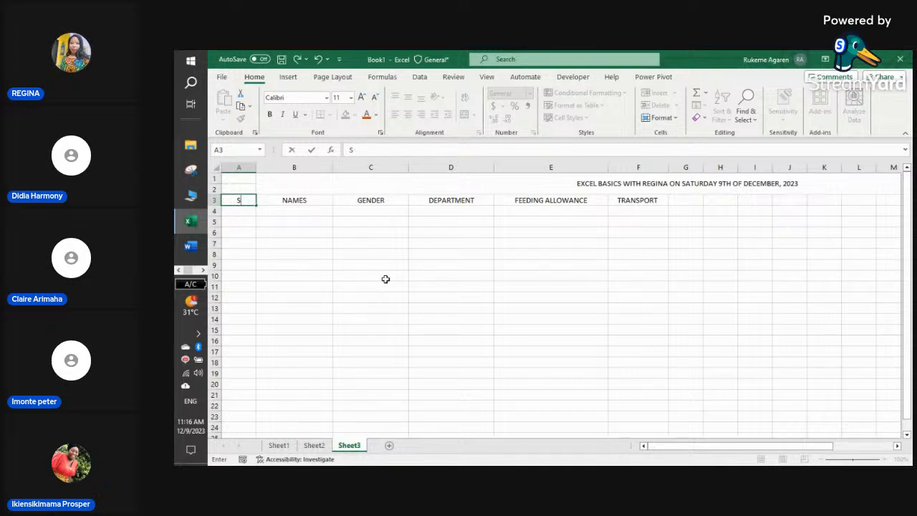
{"action": "type", "text": "N"}
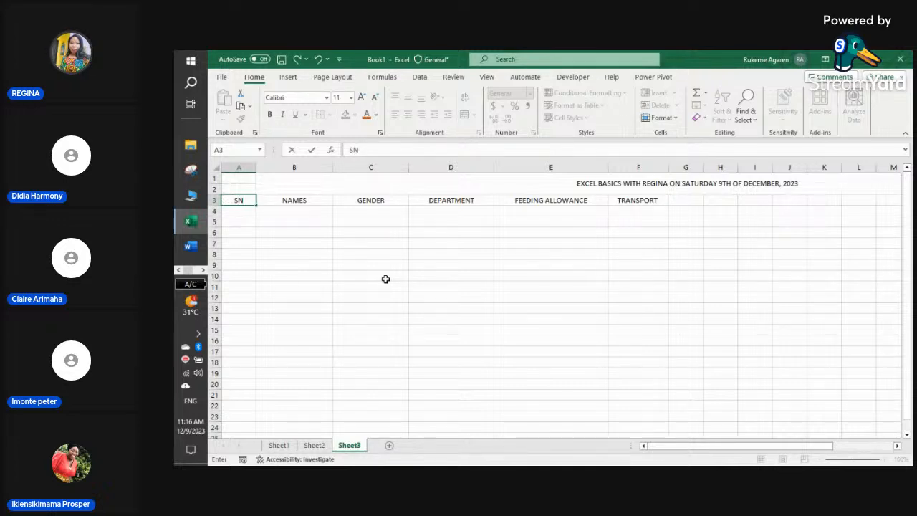
{"action": "left_click", "coordinate": [237, 210]}
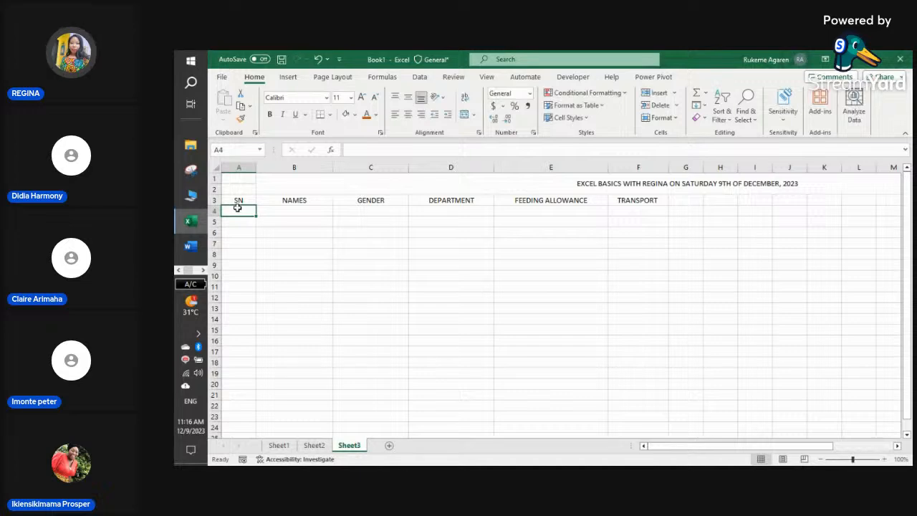
- Widen columns B and C to make room for the names
{"action": "left_click", "coordinate": [317, 213]}
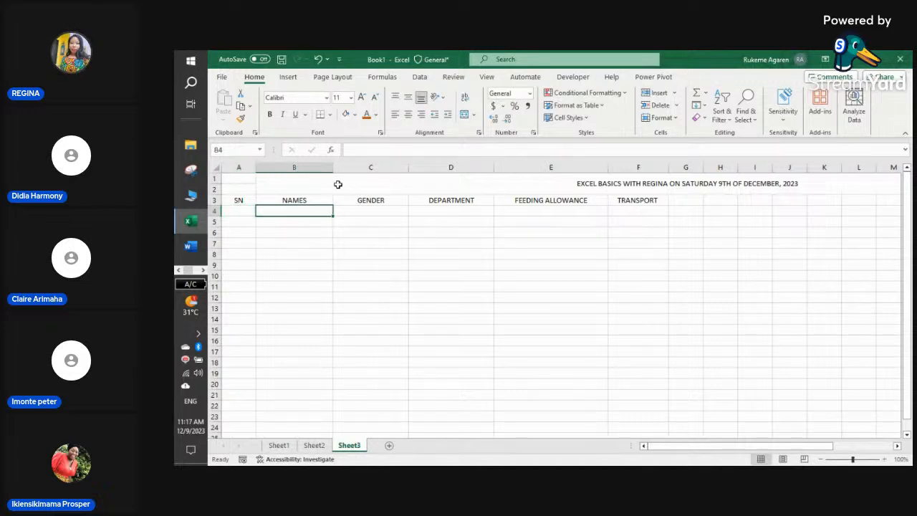
{"action": "left_click_drag", "start_coordinate": [333, 167], "coordinate": [354, 167]}
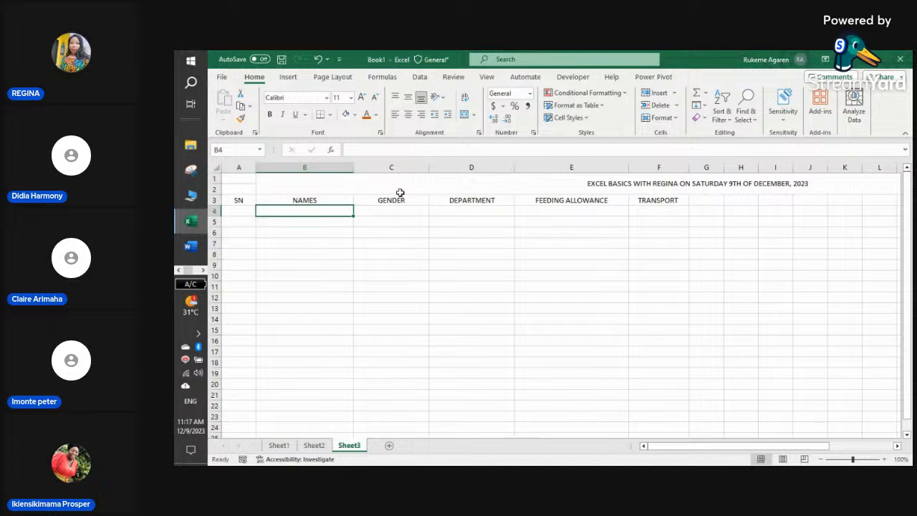
{"action": "left_click_drag", "start_coordinate": [430, 167], "coordinate": [442, 166]}
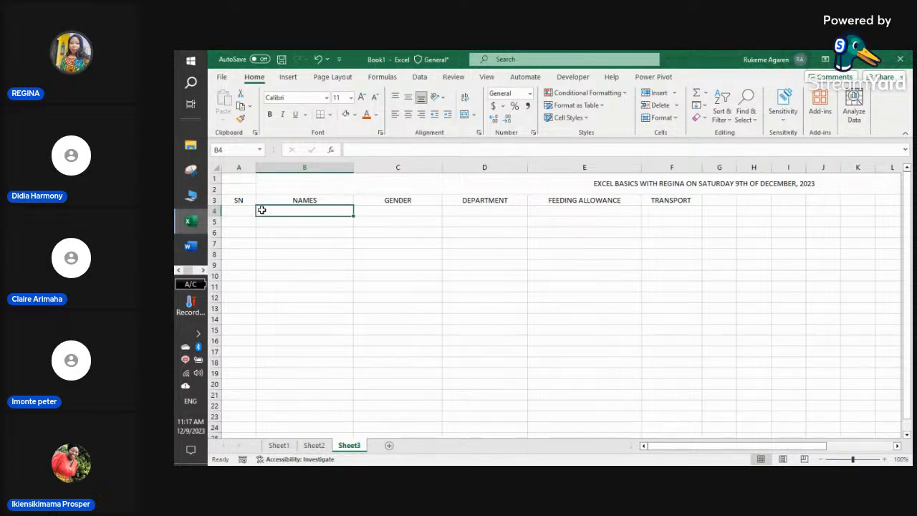
{"action": "left_click", "coordinate": [316, 228]}
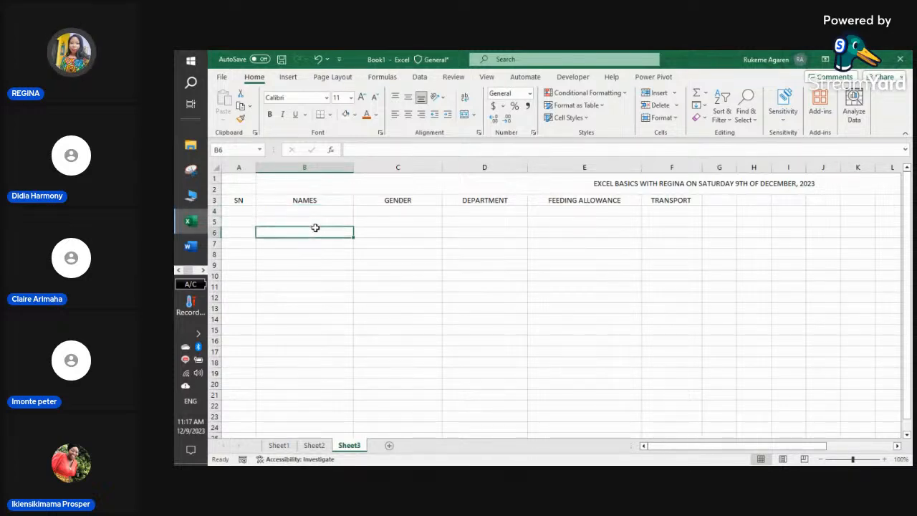
{"action": "left_click", "coordinate": [324, 210]}
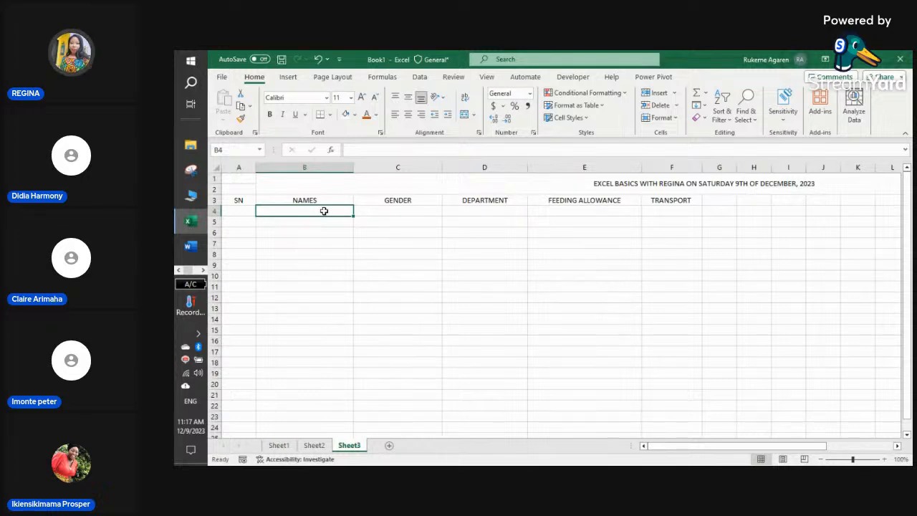
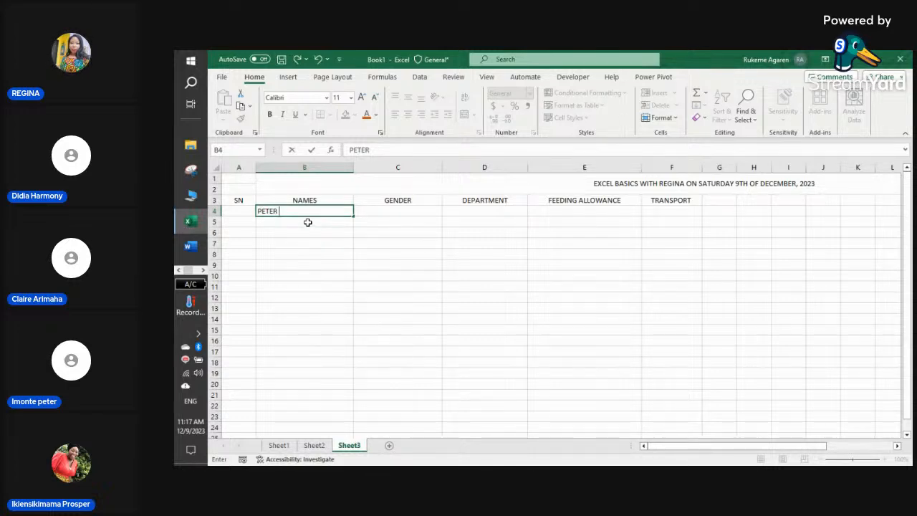
- Type four people's names into cells B4 through B7
{"action": "key", "text": "Return"}
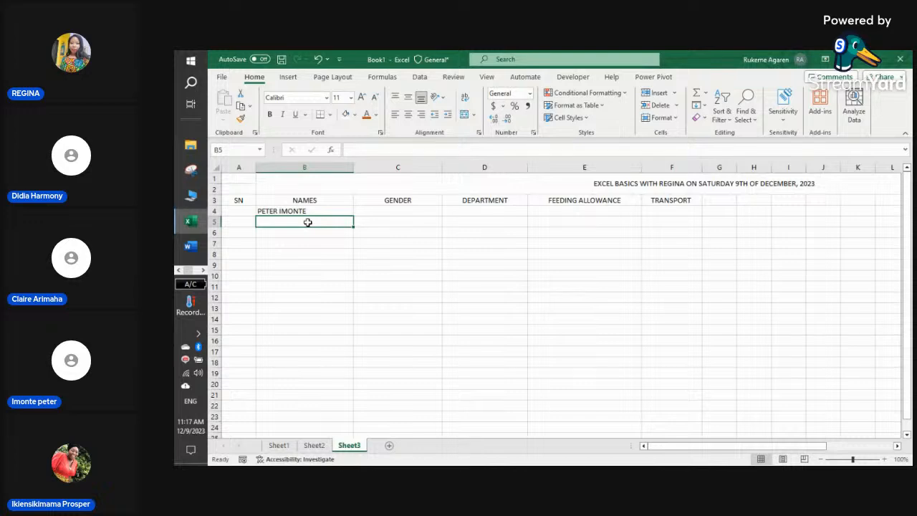
{"action": "type", "text": "HOMAC"}
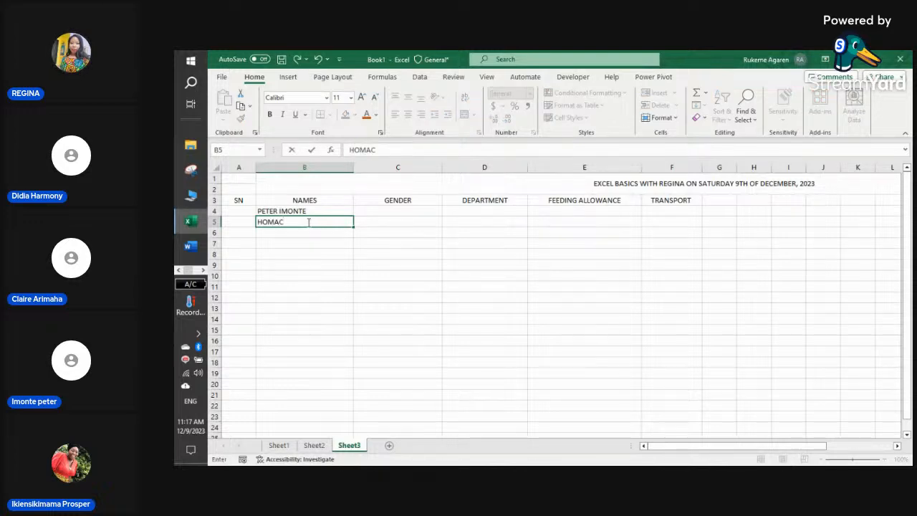
{"action": "type", "text": "HI"}
{"action": "key", "text": "Return"}
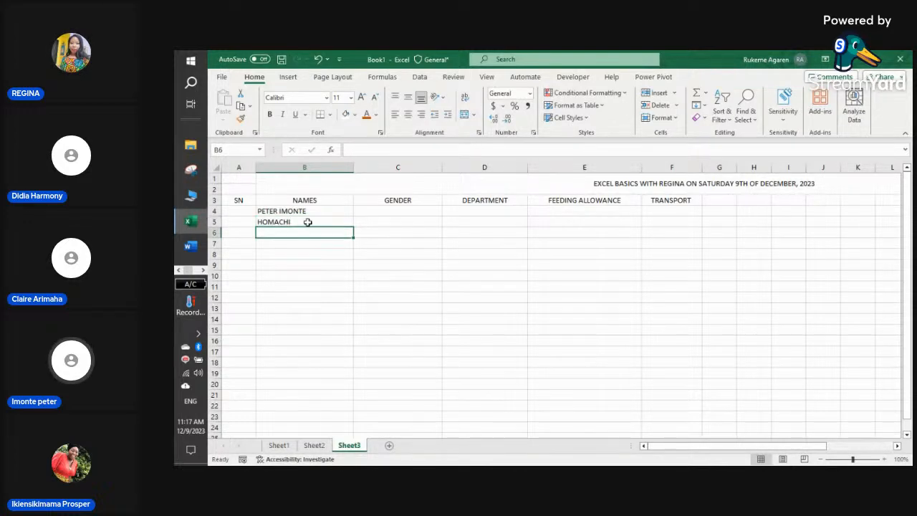
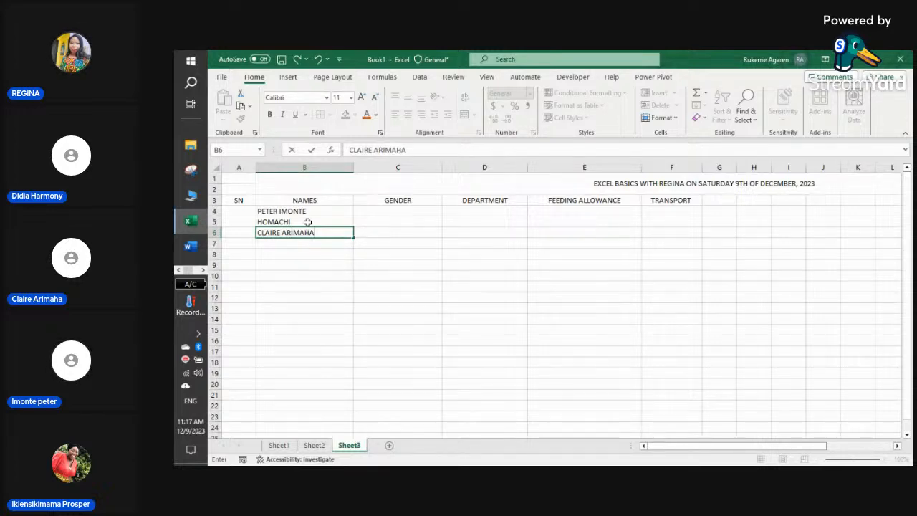
{"action": "key", "text": "Return"}
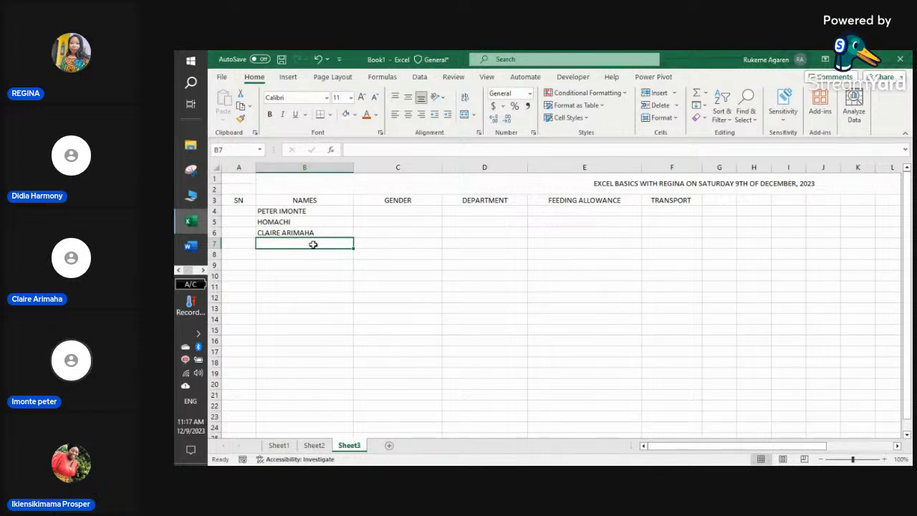
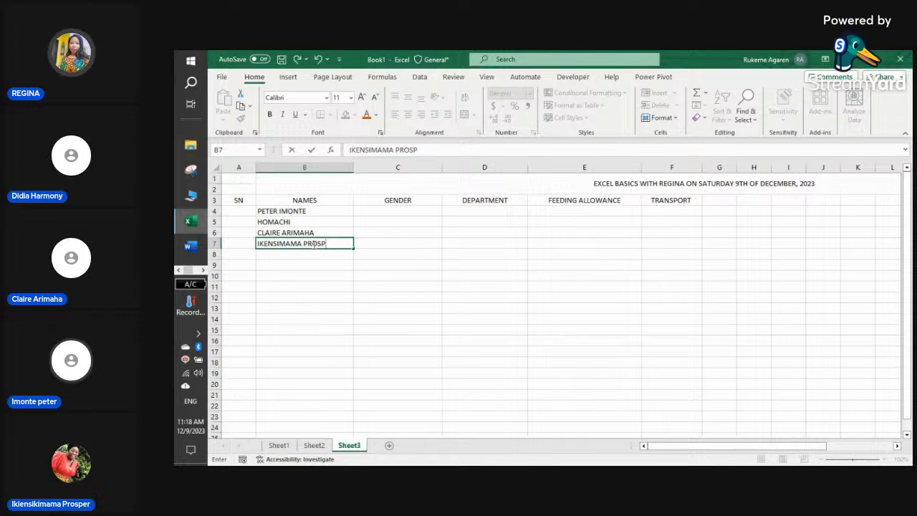
{"action": "key", "text": "Return"}
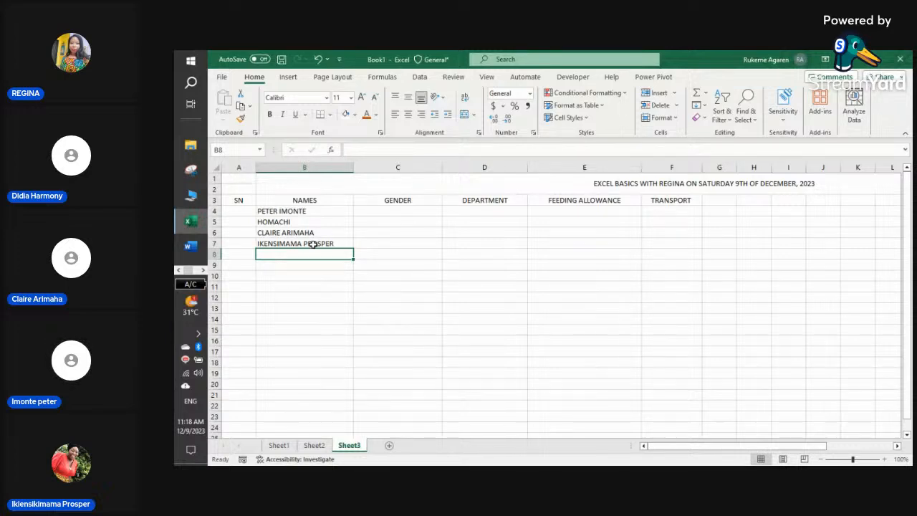
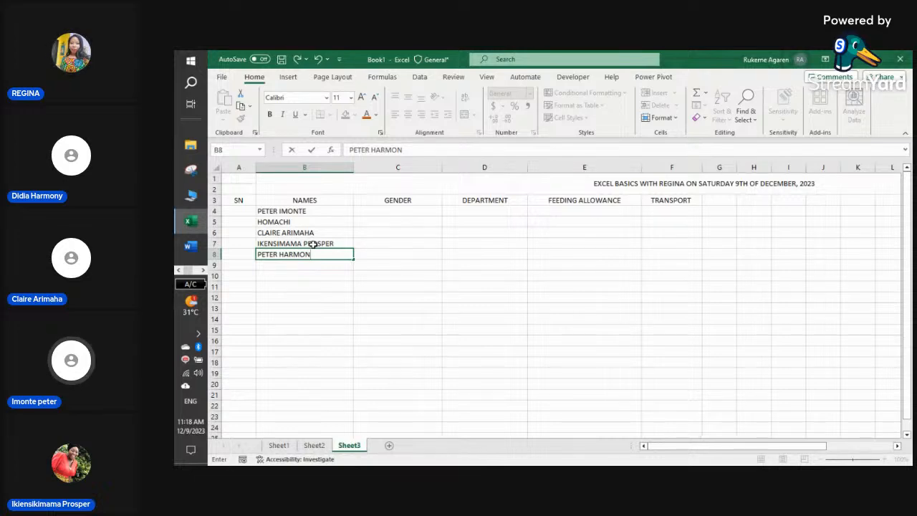
- Add a fifth person's name in B8, retyping its incorrect first word
{"action": "double_click", "coordinate": [273, 254]}
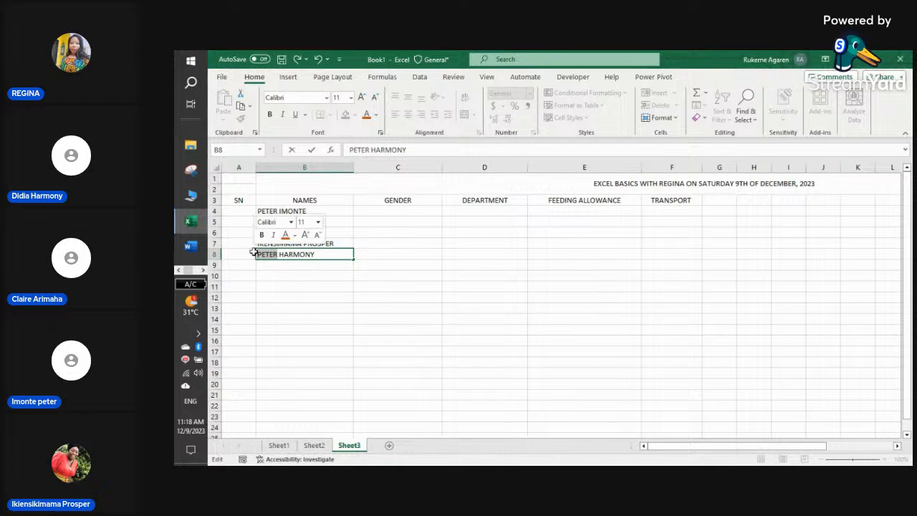
{"action": "type", "text": "DIDIA"}
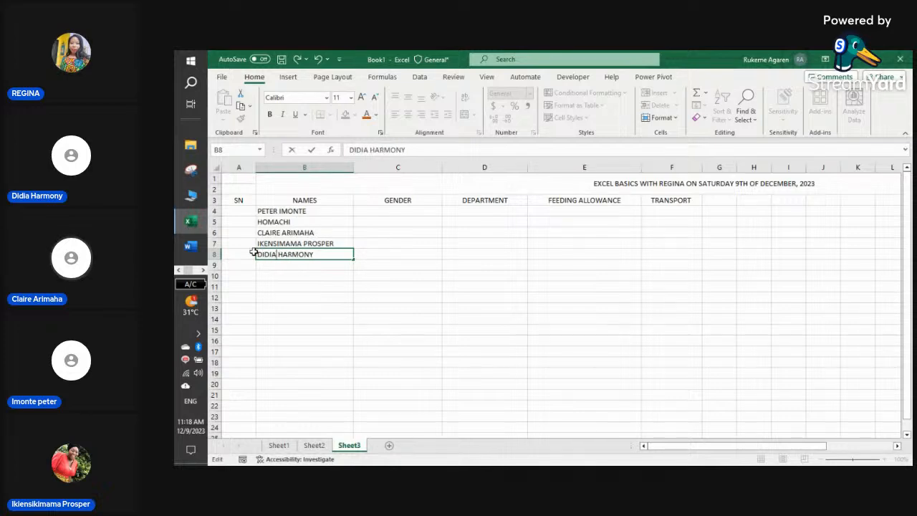
{"action": "left_click", "coordinate": [266, 264]}
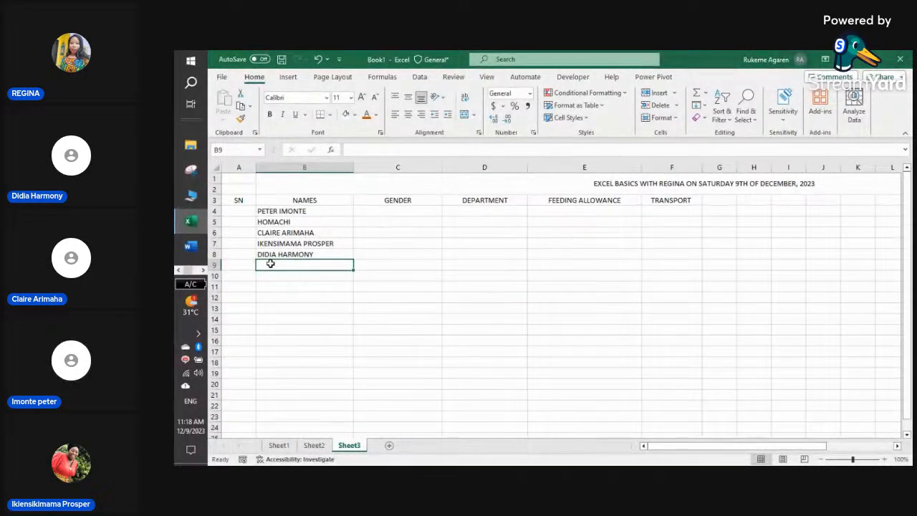
{"action": "left_click", "coordinate": [328, 219]}
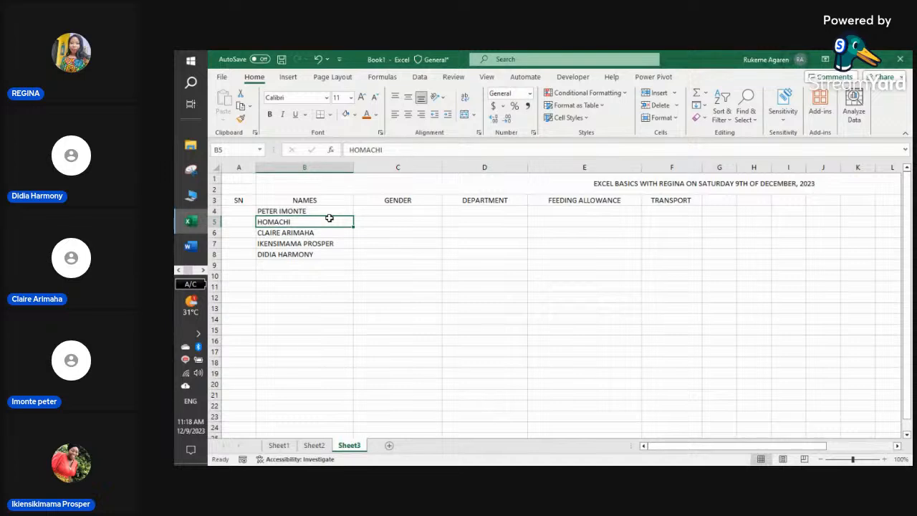
{"action": "left_click", "coordinate": [202, 269]}
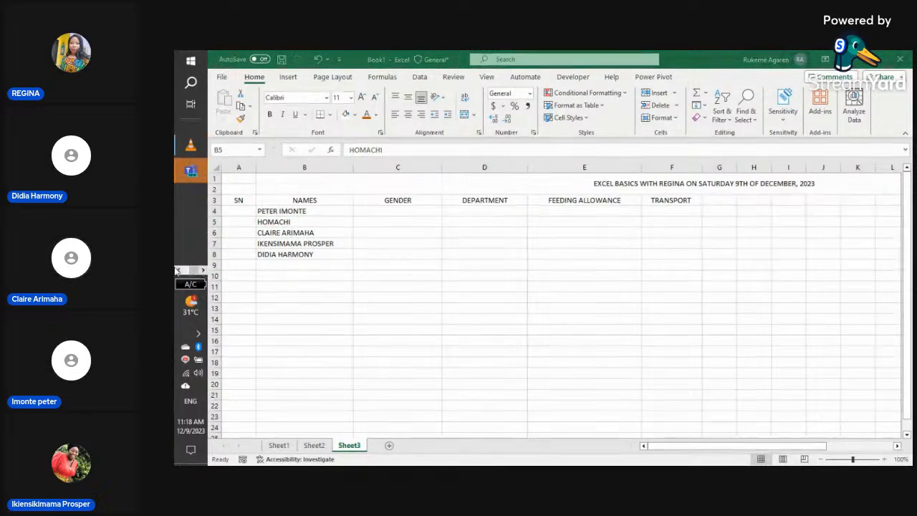
{"action": "left_click", "coordinate": [178, 271]}
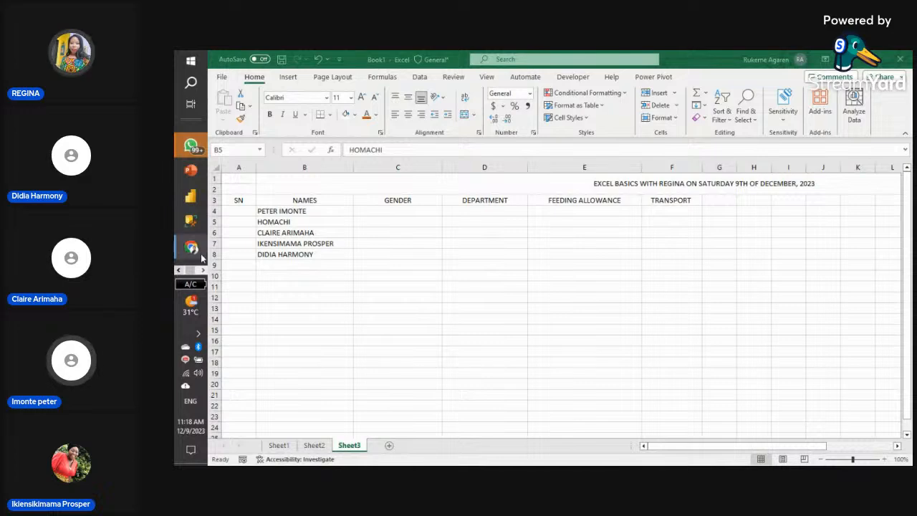
{"action": "mouse_move", "coordinate": [193, 251]}
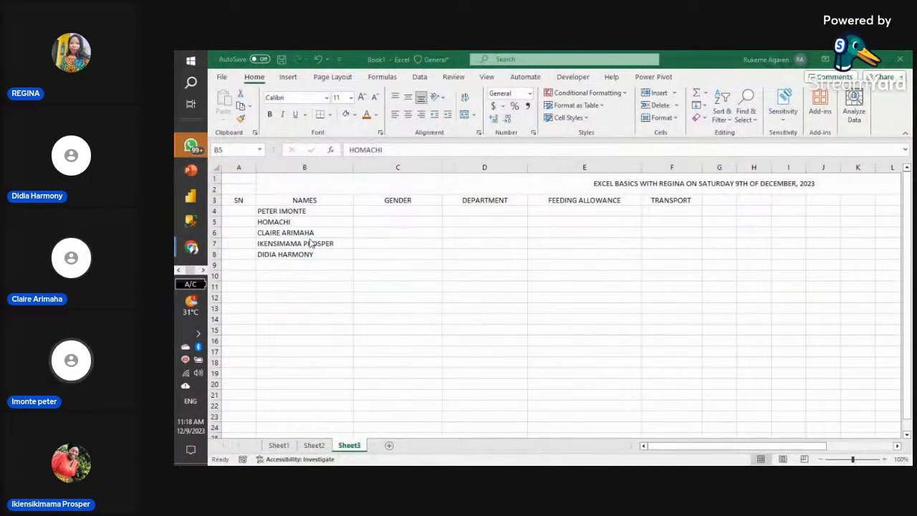
- Extend the name in B5 with JACK and add new names in B9 and B10
{"action": "left_click", "coordinate": [321, 222]}
{"action": "double_click", "coordinate": [320, 222]}
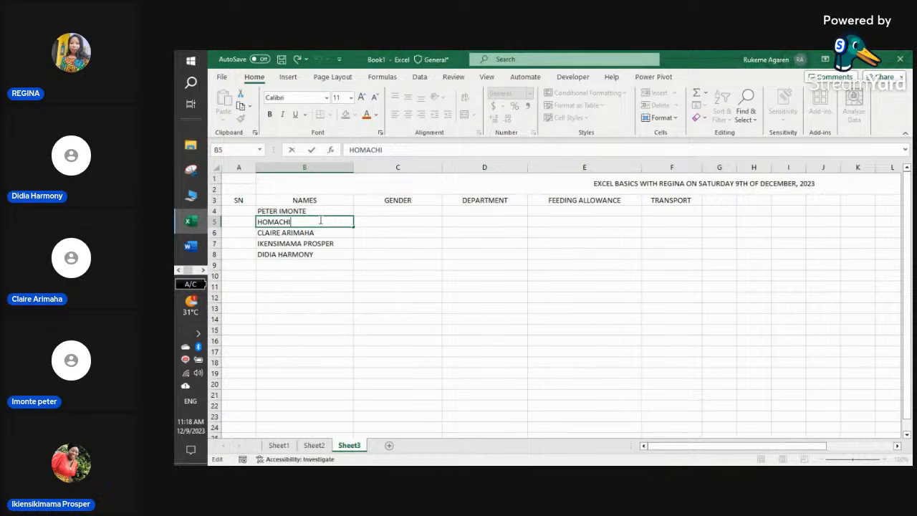
{"action": "type", "text": "JACK"}
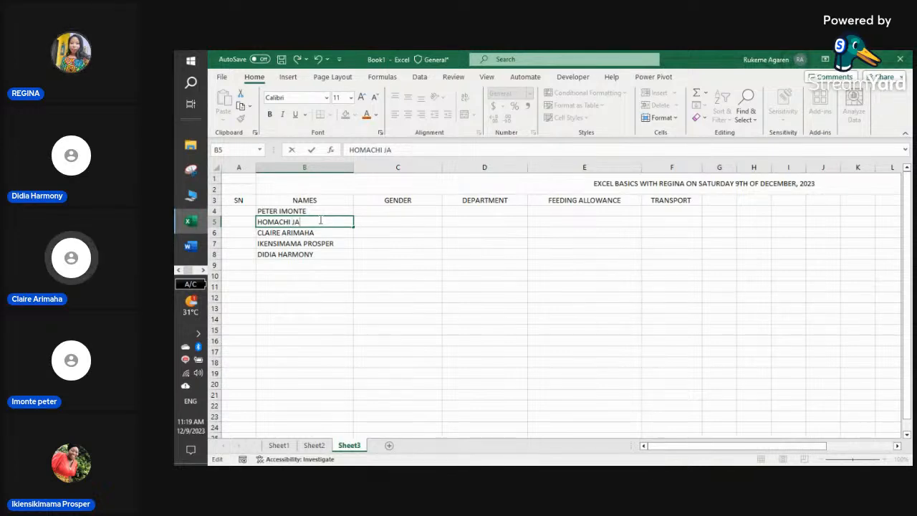
{"action": "left_click", "coordinate": [312, 266]}
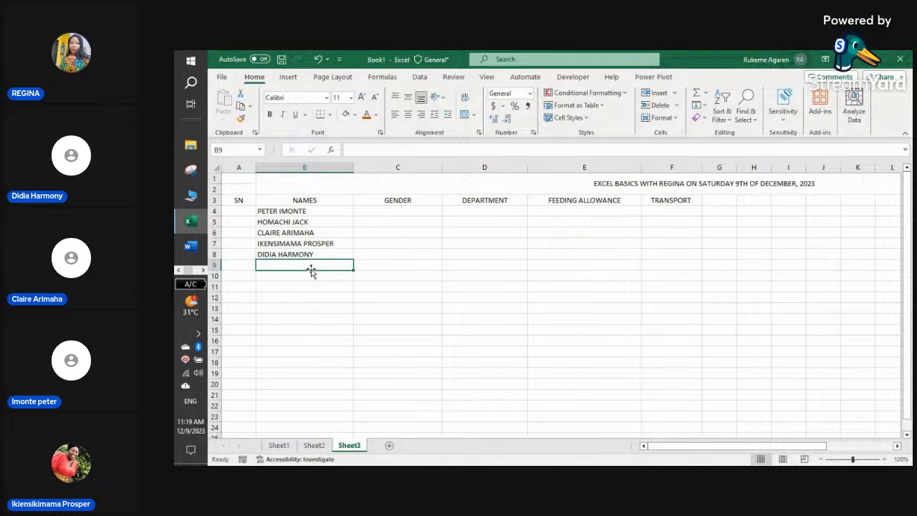
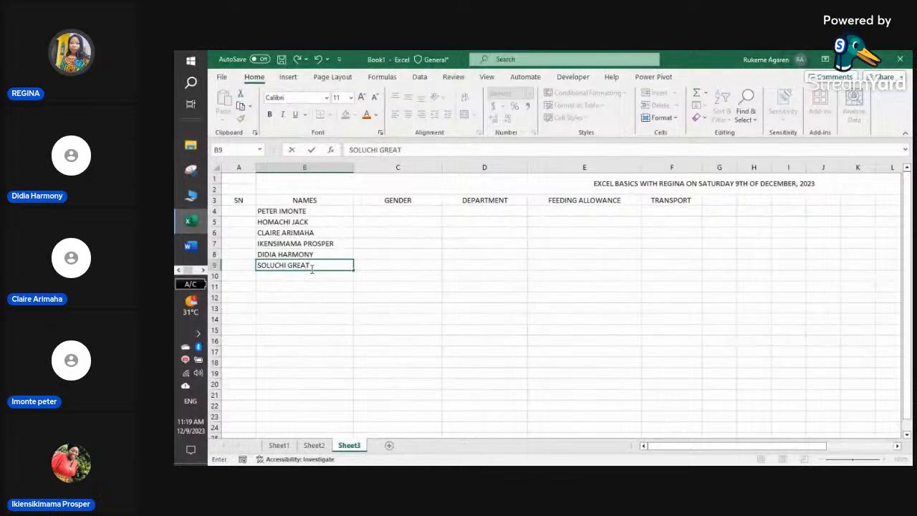
{"action": "key", "text": "Return"}
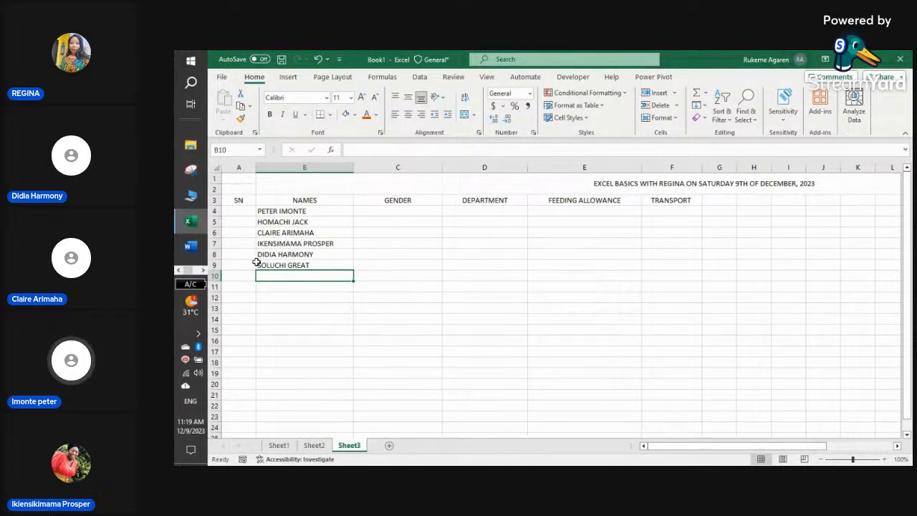
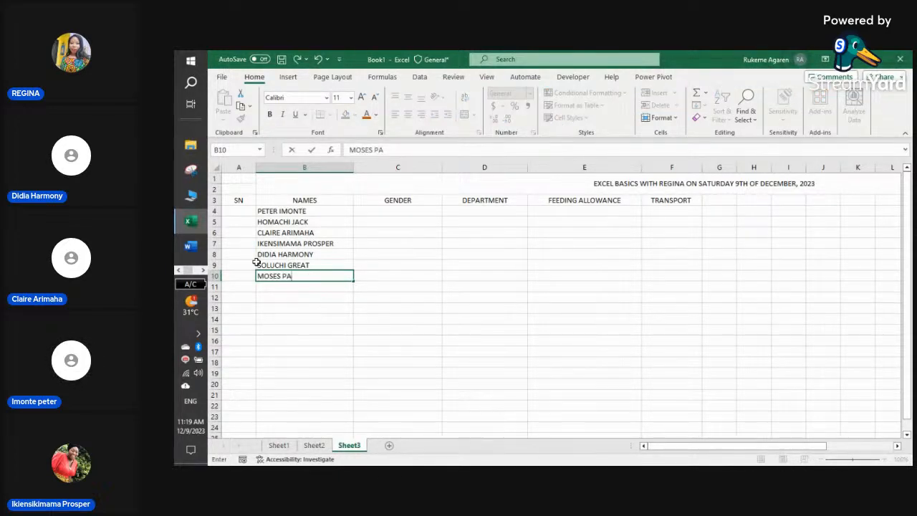
{"action": "left_click", "coordinate": [301, 286]}
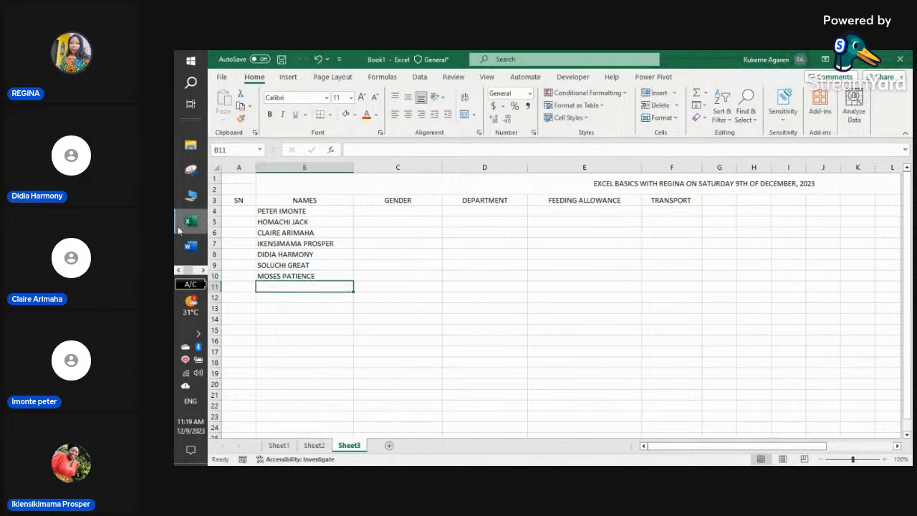
- Bring the StreamYard studio window forward
{"action": "left_click", "coordinate": [186, 271]}
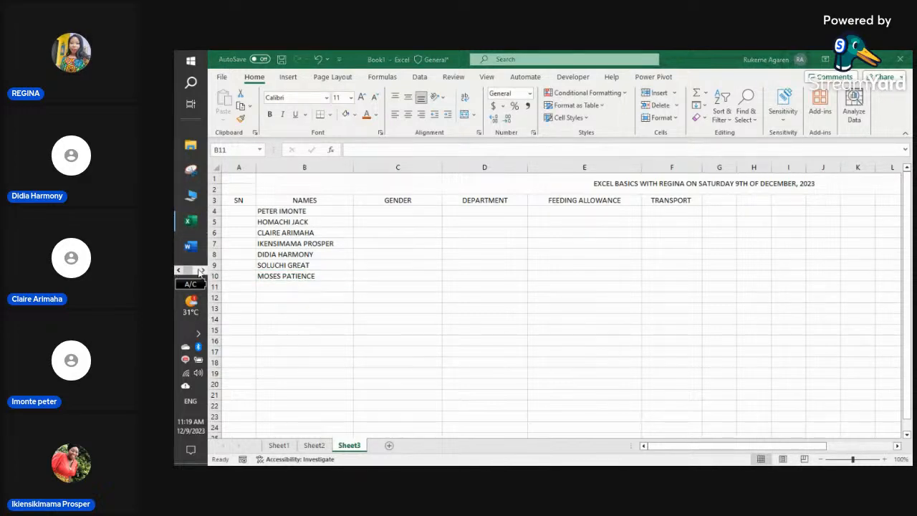
{"action": "left_click", "coordinate": [201, 271]}
{"action": "left_click", "coordinate": [242, 254]}
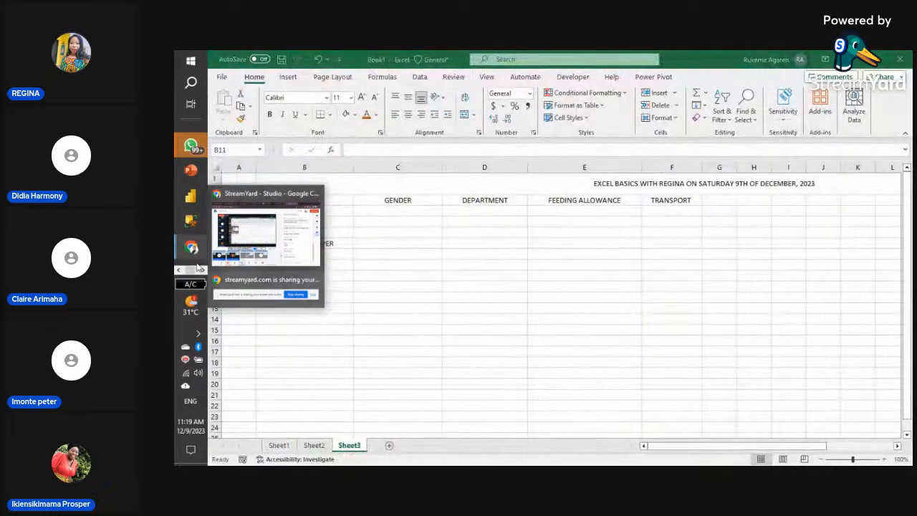
- Add another name in B11, then switch back to the StreamYard studio
{"action": "left_click", "coordinate": [298, 288]}
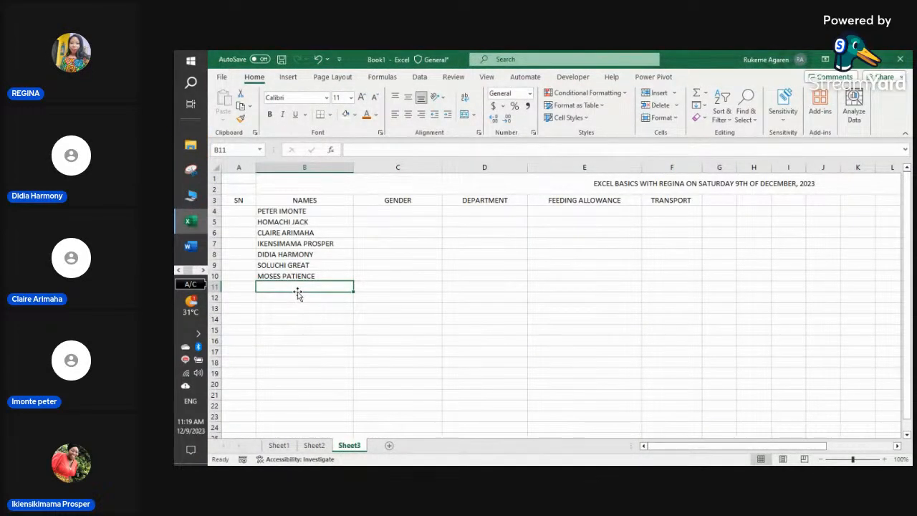
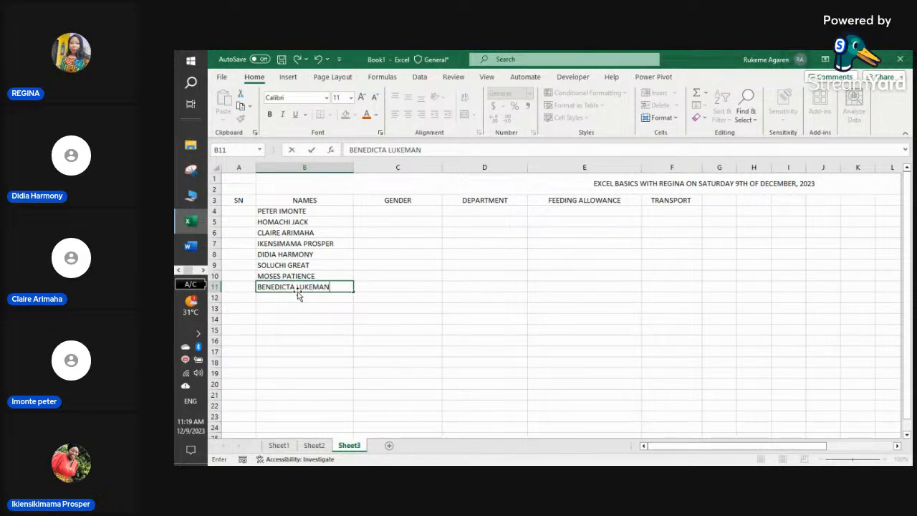
{"action": "key", "text": "Return"}
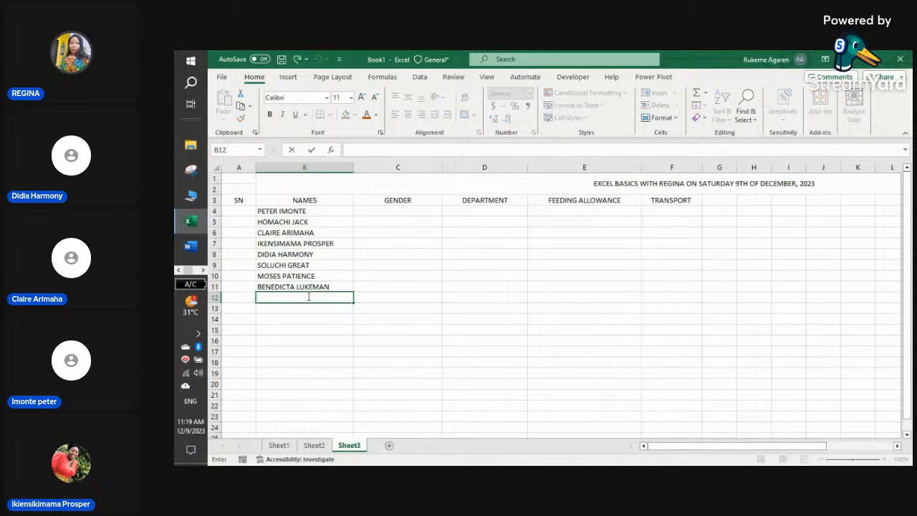
{"action": "left_click", "coordinate": [203, 270]}
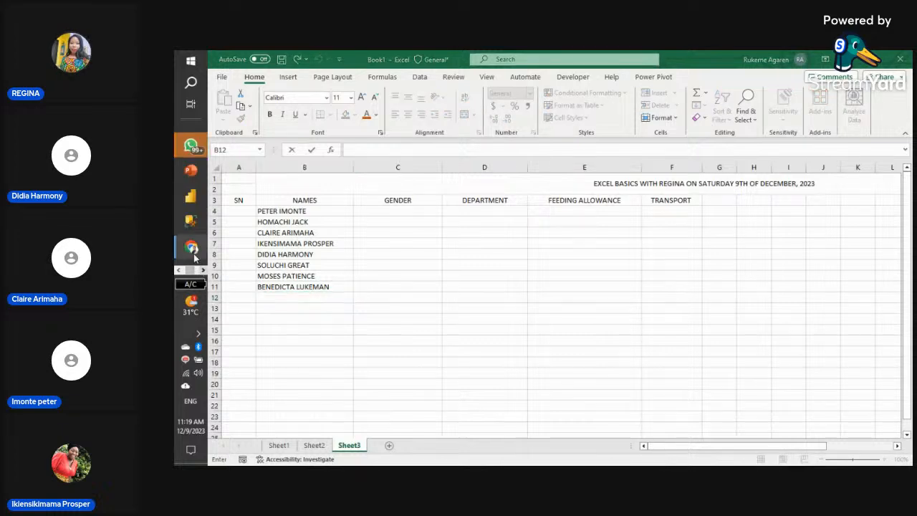
{"action": "mouse_move", "coordinate": [195, 256]}
{"action": "left_click", "coordinate": [266, 233]}
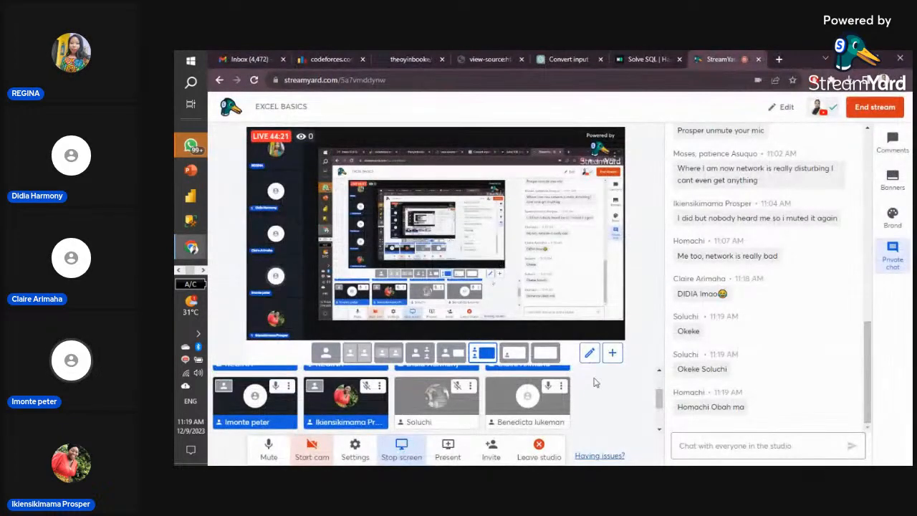
{"action": "scroll", "coordinate": [543, 392], "scroll_direction": "up", "scroll_amount": 2}
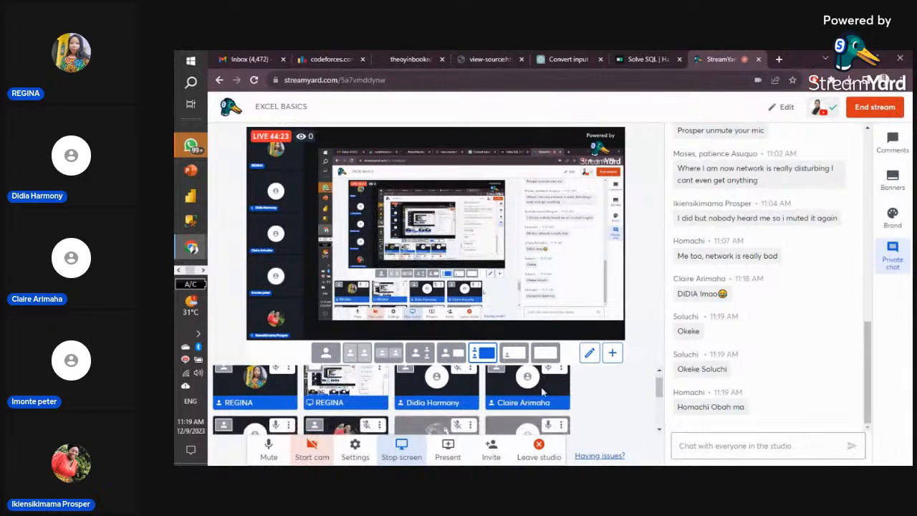
{"action": "scroll", "coordinate": [543, 391], "scroll_direction": "down", "scroll_amount": 2}
{"action": "left_click", "coordinate": [179, 270]}
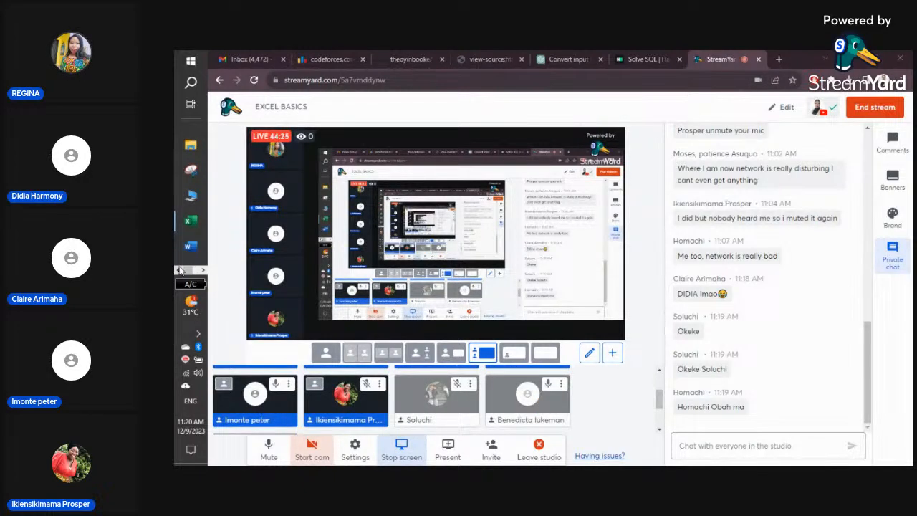
- Return to the Excel workbook and add a ninth name in B12
{"action": "mouse_move", "coordinate": [190, 221]}
{"action": "left_click", "coordinate": [266, 222]}
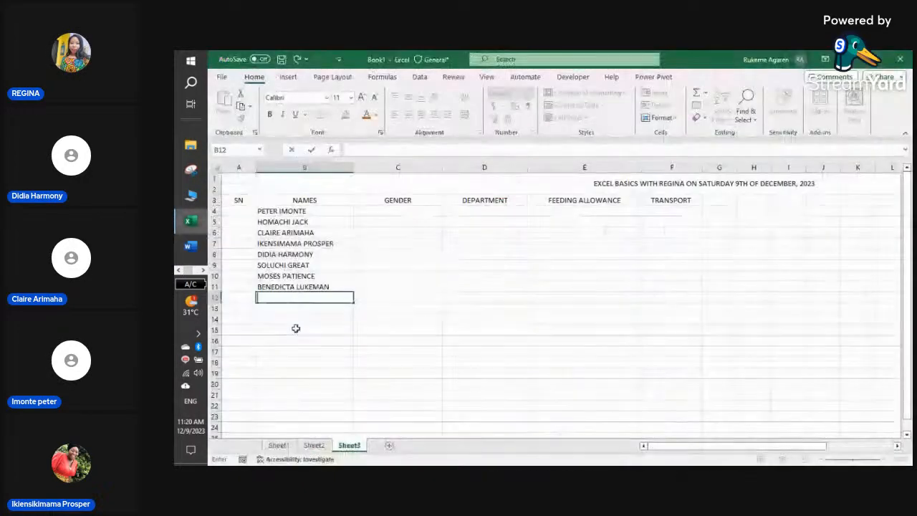
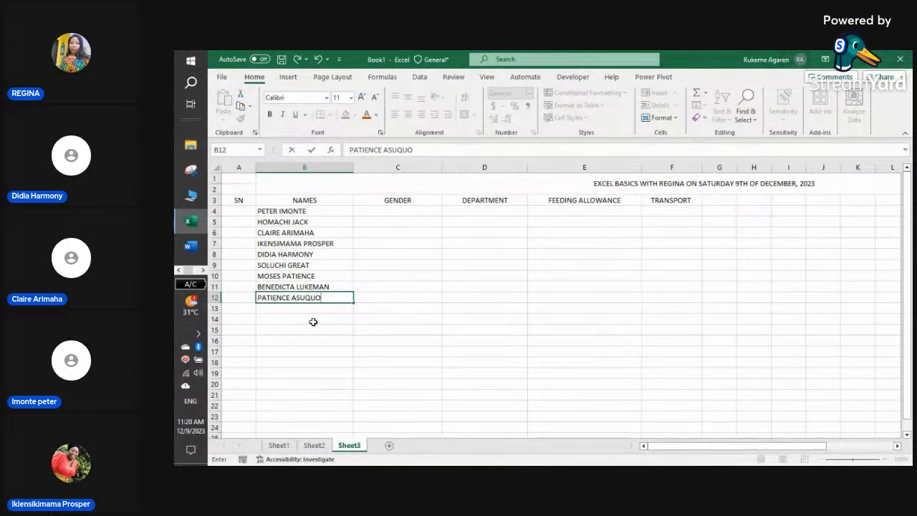
{"action": "left_click", "coordinate": [313, 321]}
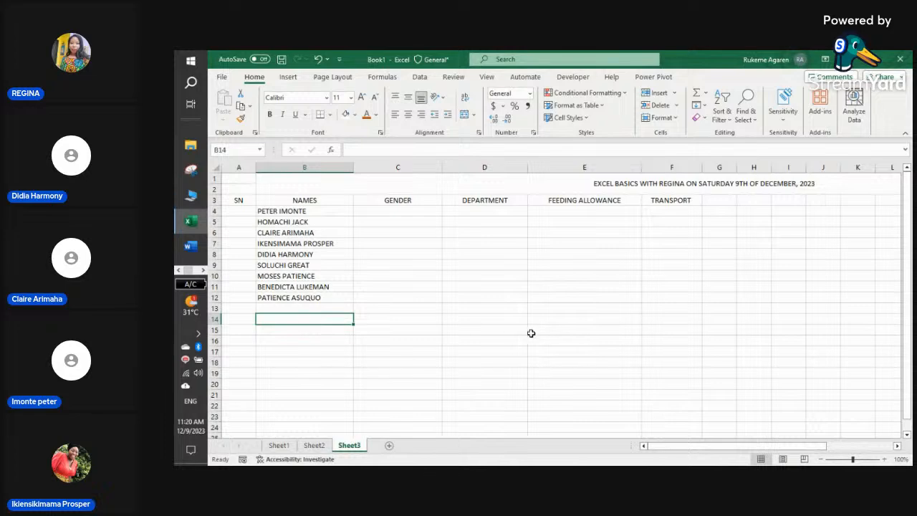
{"action": "left_click", "coordinate": [502, 342]}
- Enter MALE, FEMALE and OTHER down column D starting at D16
{"action": "type", "text": "MA"}
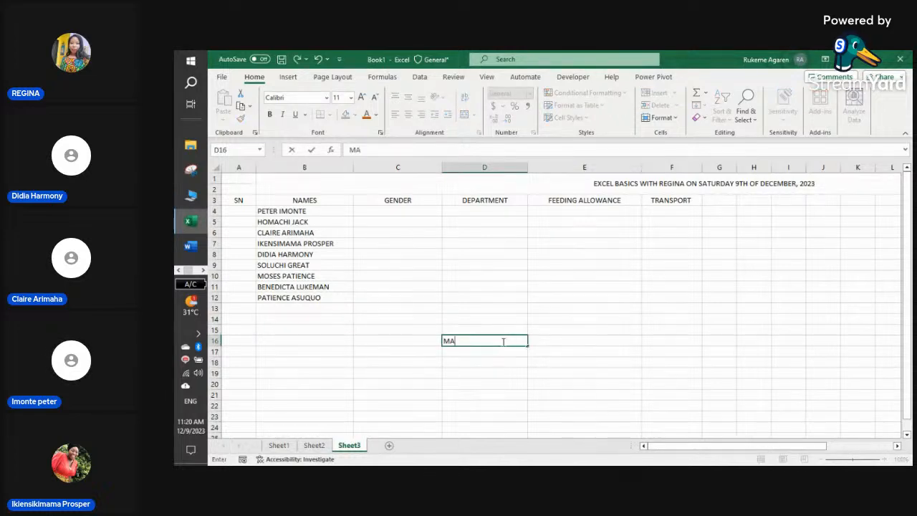
{"action": "type", "text": "LE"}
{"action": "key", "text": "Return"}
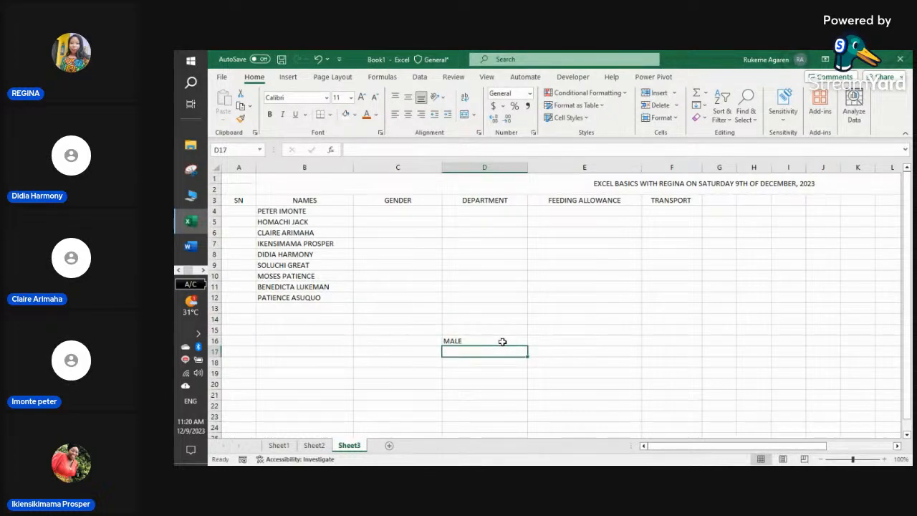
{"action": "type", "text": "FE"}
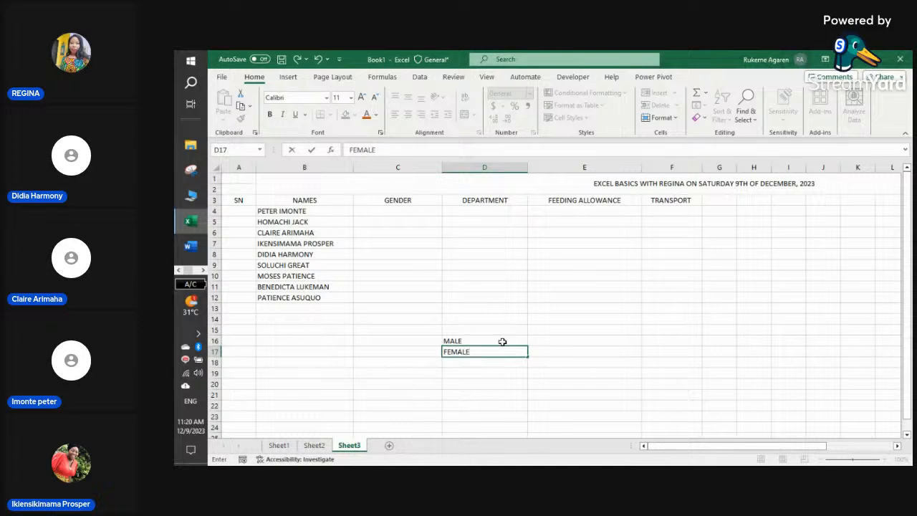
{"action": "type", "text": "MALE"}
{"action": "key", "text": "Return"}
{"action": "type", "text": "OTHER"}
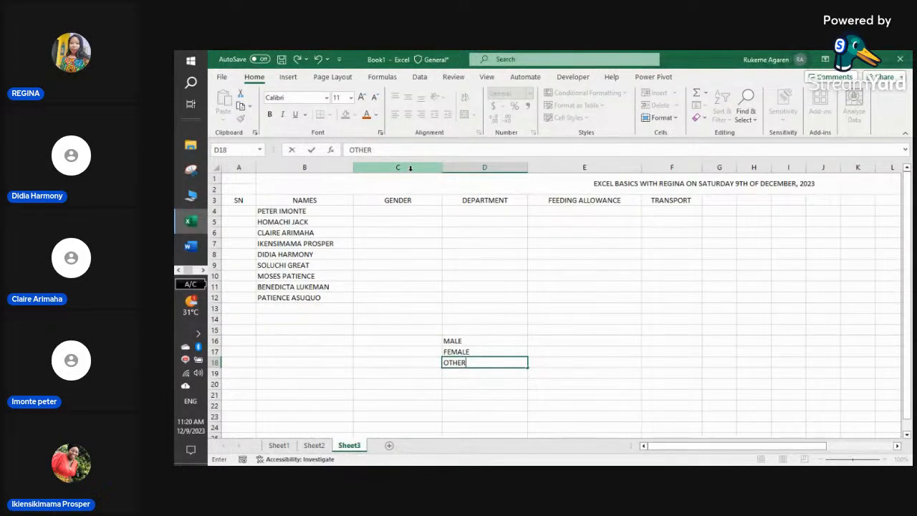
- Number the SN column with 1, 2 and 3 in cells A4 to A6
{"action": "left_click", "coordinate": [247, 211]}
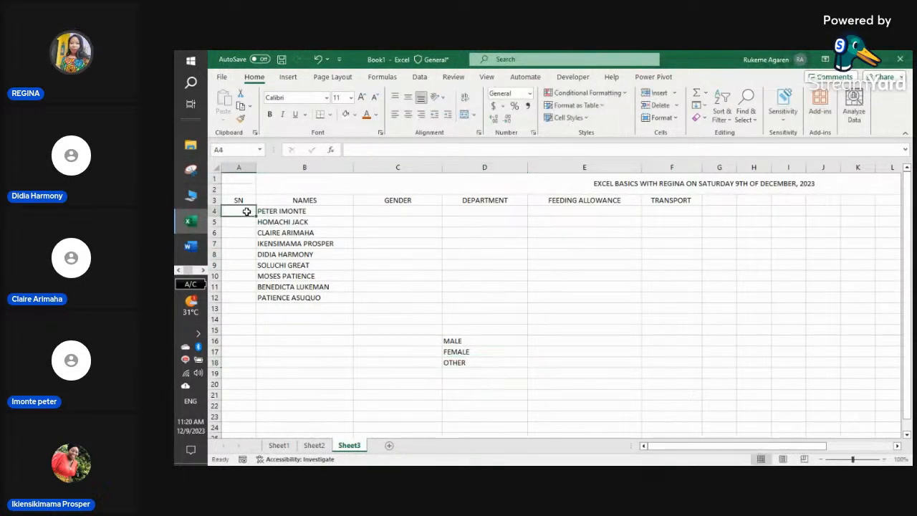
{"action": "type", "text": "1"}
{"action": "key", "text": "Up"}
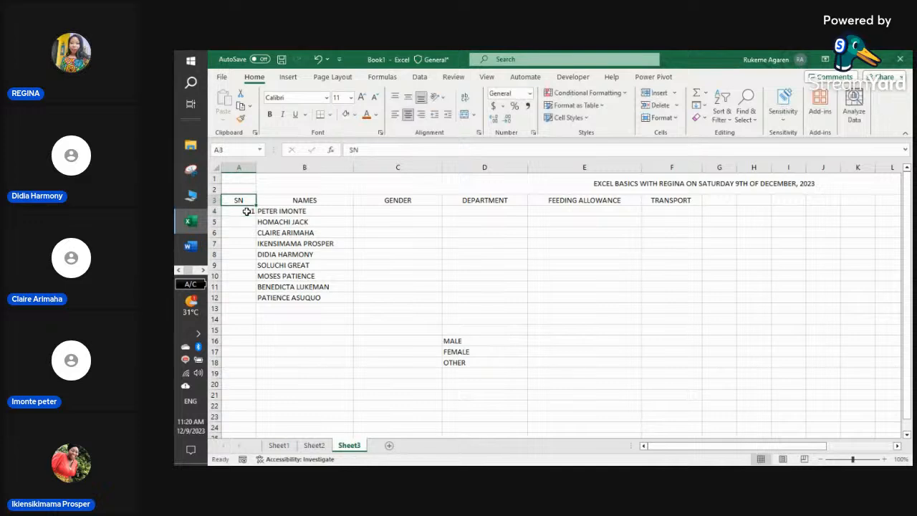
{"action": "key", "text": "Down"}
{"action": "key", "text": "Down"}
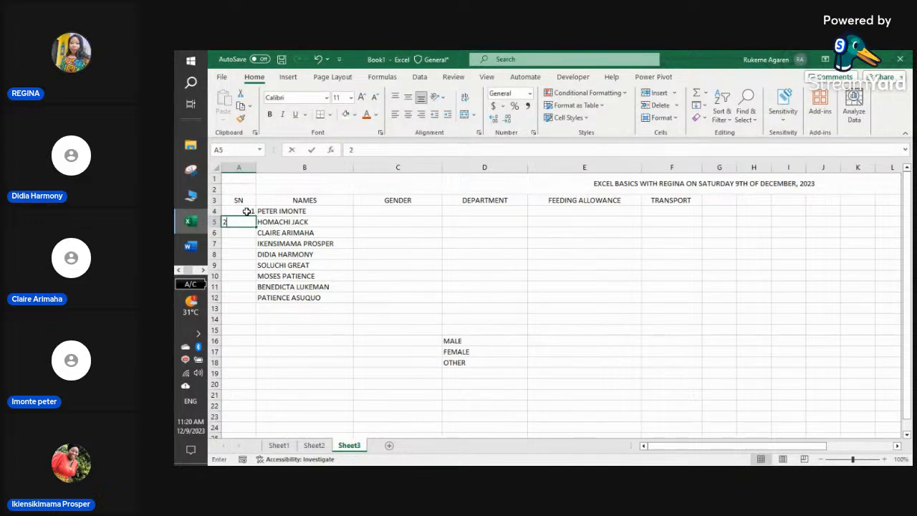
{"action": "type", "text": "2"}
{"action": "key", "text": "Return"}
{"action": "type", "text": "3"}
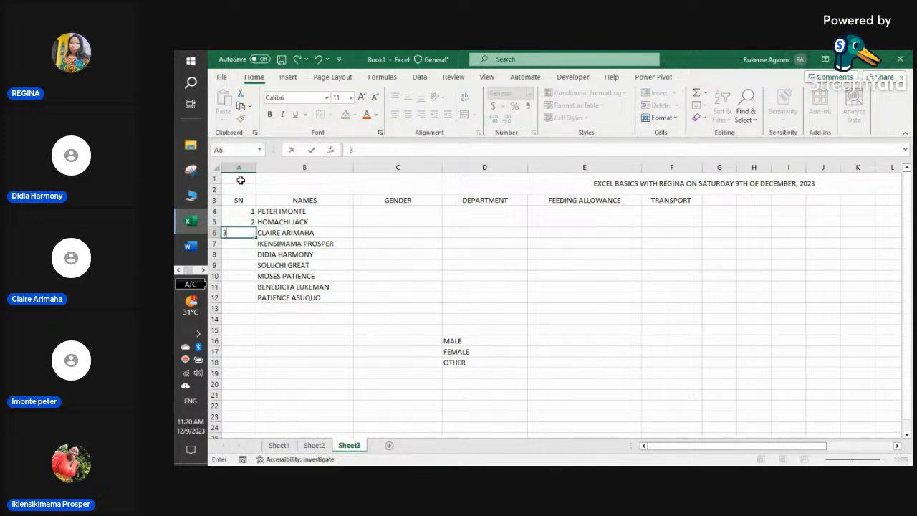
{"action": "left_click", "coordinate": [203, 270]}
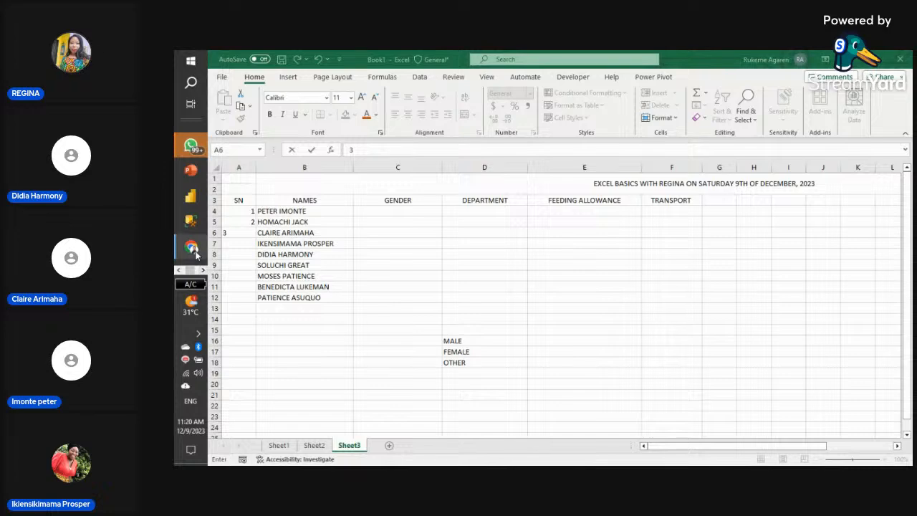
- In the StreamYard studio, scroll the chat and add a participant to the live stage
{"action": "mouse_move", "coordinate": [192, 247]}
{"action": "left_click", "coordinate": [242, 236]}
{"action": "scroll", "coordinate": [813, 313], "scroll_direction": "up", "scroll_amount": 8}
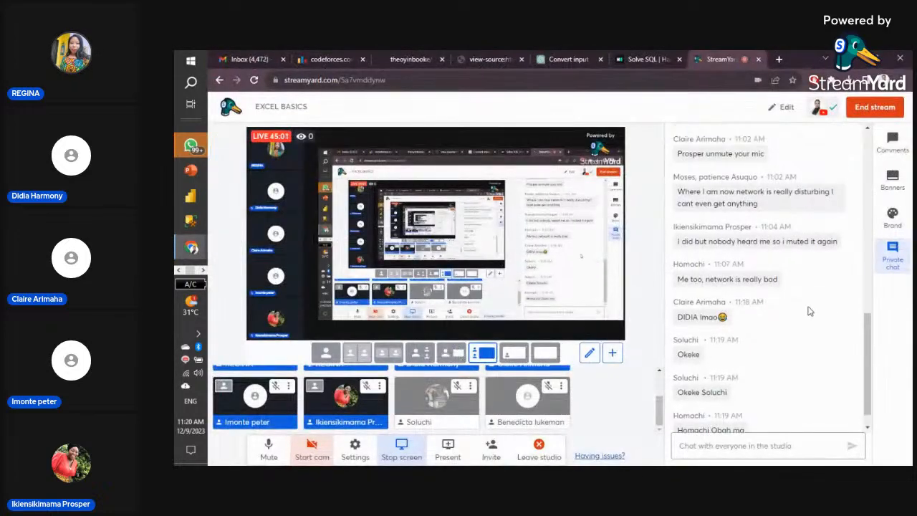
{"action": "scroll", "coordinate": [810, 311], "scroll_direction": "up", "scroll_amount": 1}
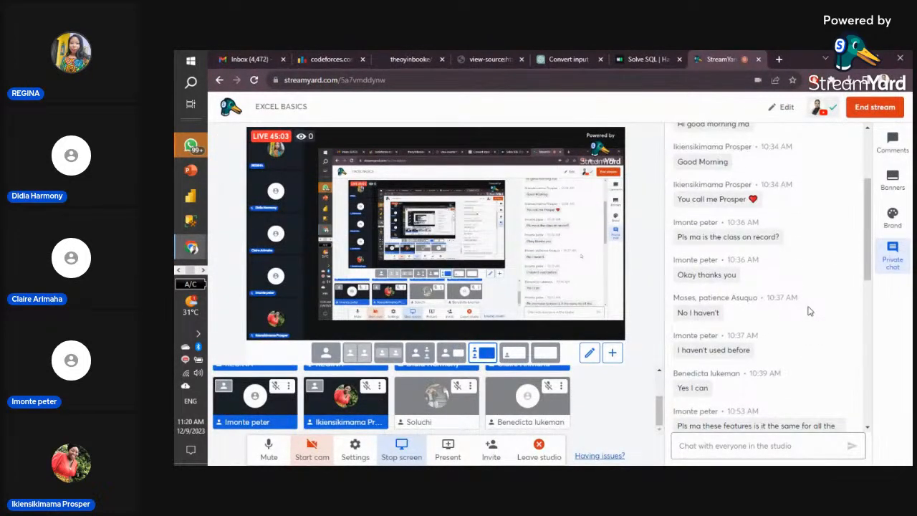
{"action": "scroll", "coordinate": [810, 311], "scroll_direction": "up", "scroll_amount": 3}
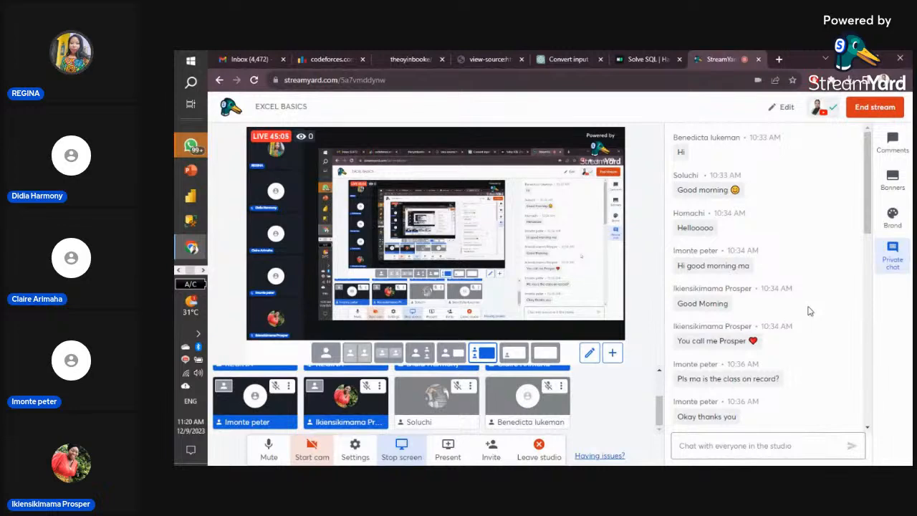
{"action": "scroll", "coordinate": [809, 311], "scroll_direction": "down", "scroll_amount": 3}
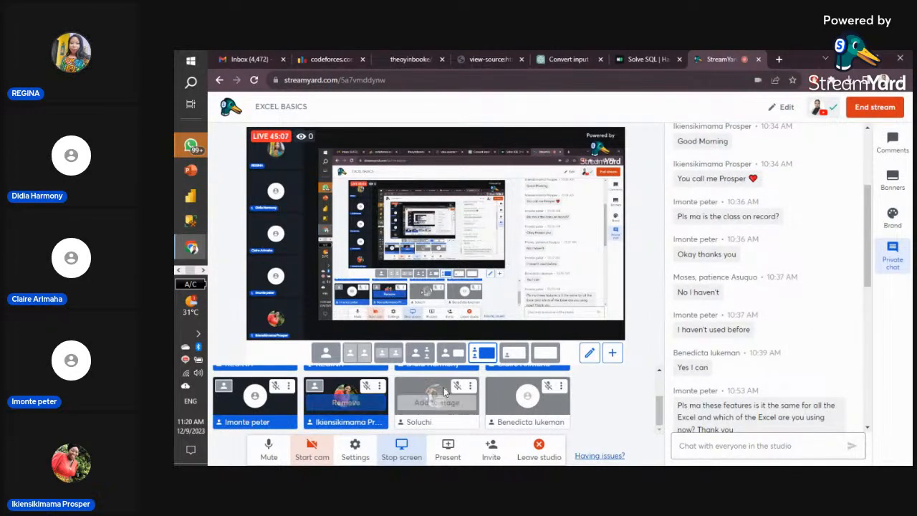
{"action": "left_click", "coordinate": [437, 401]}
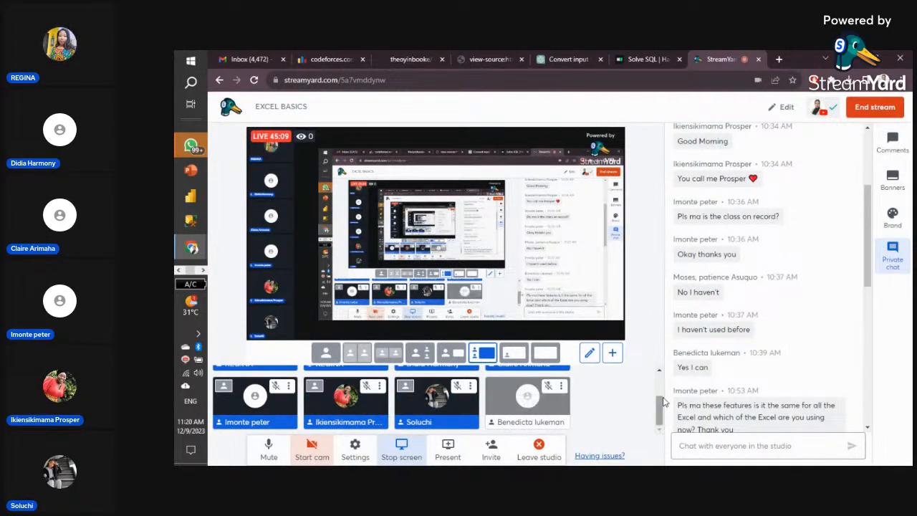
{"action": "scroll", "coordinate": [717, 362], "scroll_direction": "up", "scroll_amount": 3}
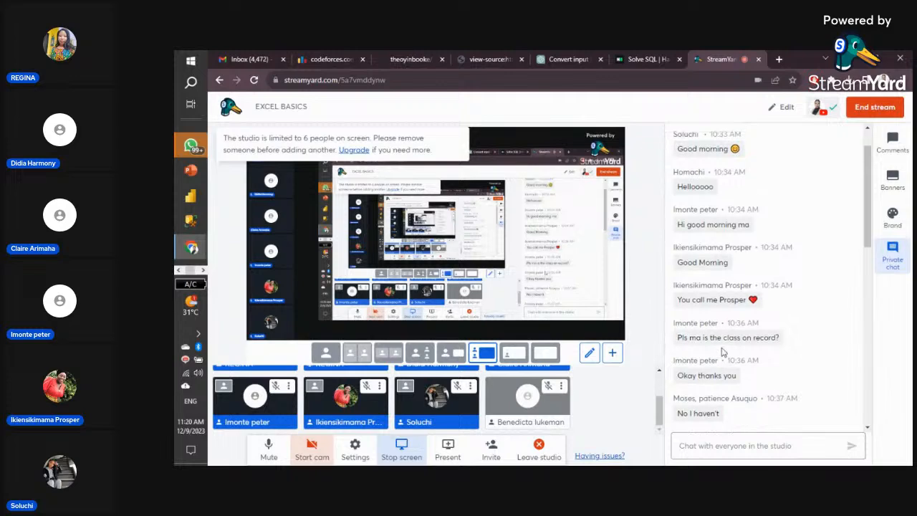
{"action": "scroll", "coordinate": [723, 351], "scroll_direction": "down", "scroll_amount": 5}
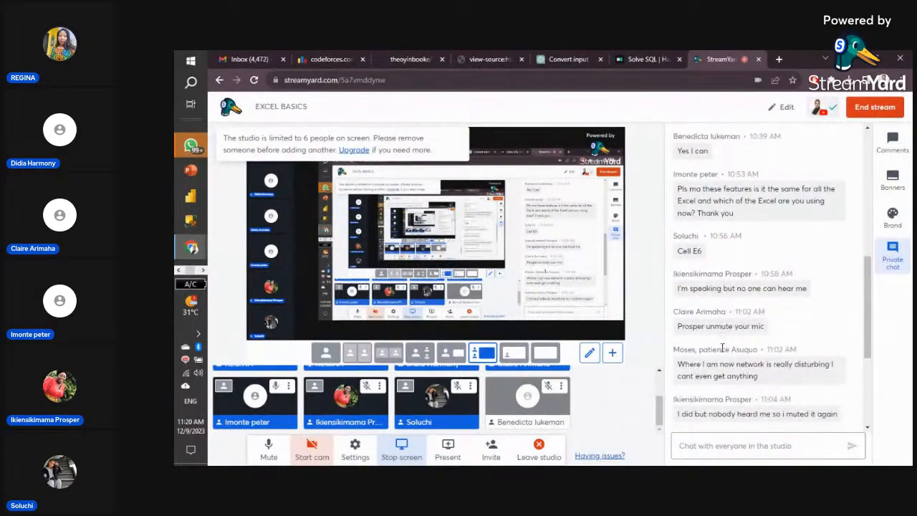
{"action": "scroll", "coordinate": [722, 348], "scroll_direction": "down", "scroll_amount": 3}
{"action": "scroll", "coordinate": [723, 349], "scroll_direction": "down", "scroll_amount": 2}
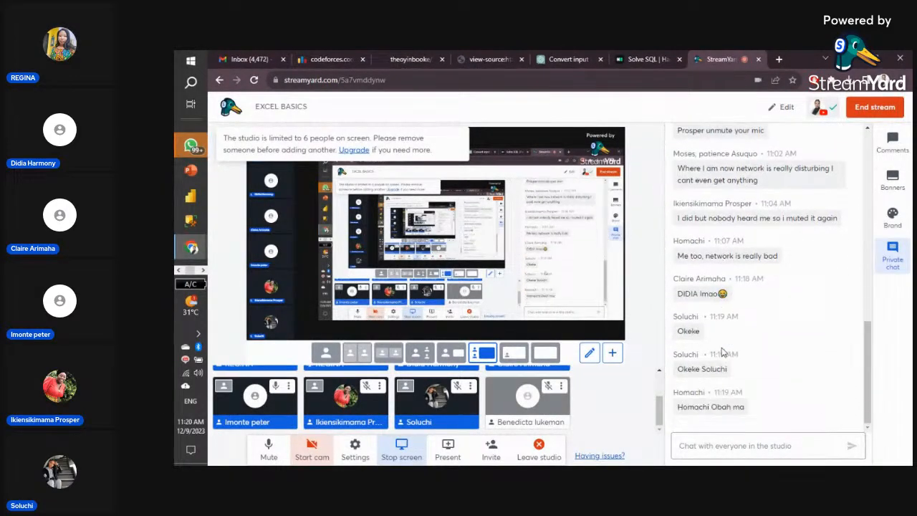
{"action": "scroll", "coordinate": [492, 390], "scroll_direction": "up", "scroll_amount": 1}
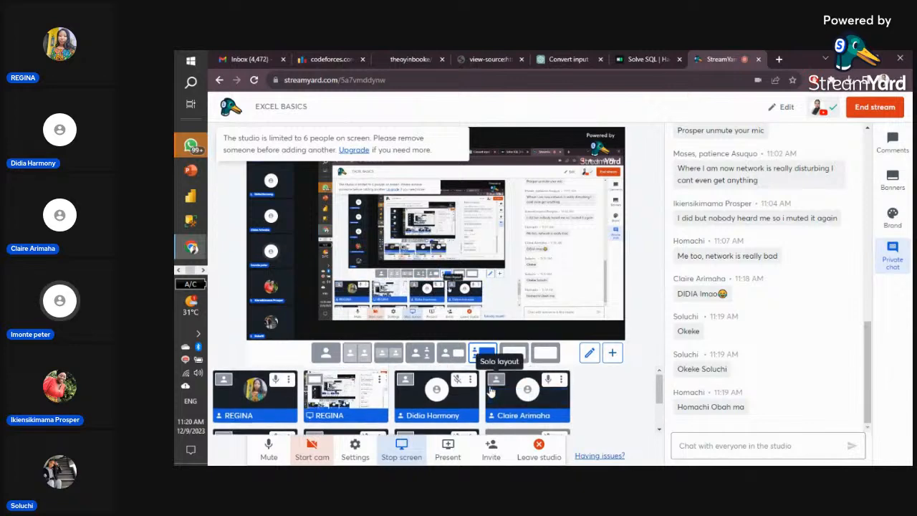
{"action": "scroll", "coordinate": [492, 390], "scroll_direction": "down", "scroll_amount": 1}
{"action": "scroll", "coordinate": [492, 389], "scroll_direction": "up", "scroll_amount": 1}
{"action": "scroll", "coordinate": [492, 390], "scroll_direction": "down", "scroll_amount": 1}
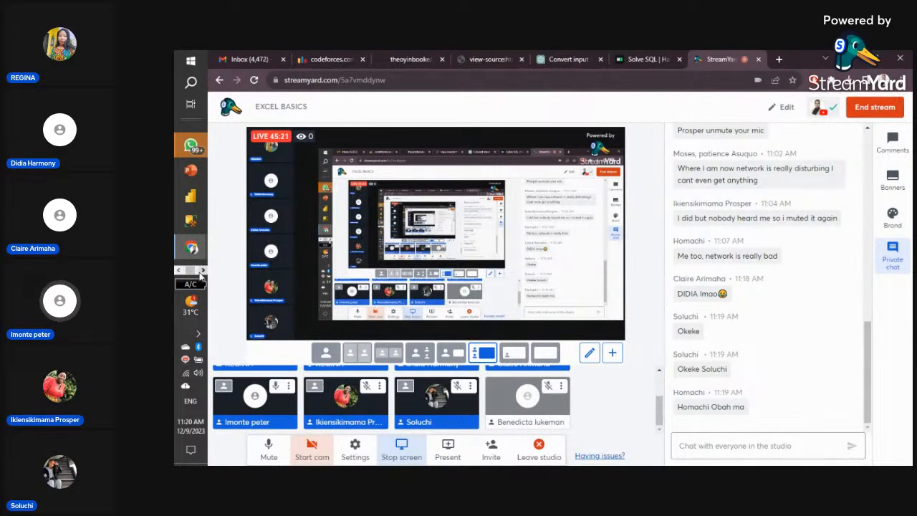
- Switch back to the Book1 Excel workbook from the taskbar
{"action": "left_click", "coordinate": [178, 271]}
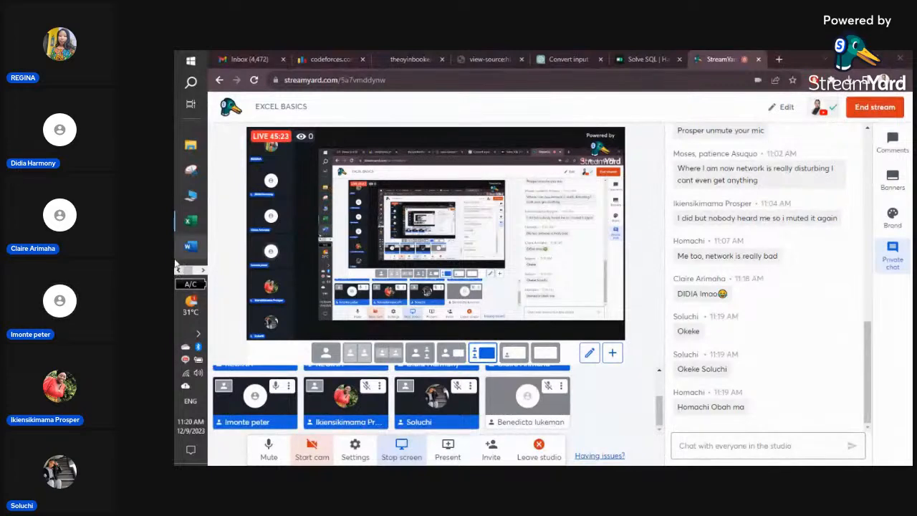
{"action": "mouse_move", "coordinate": [199, 225]}
{"action": "left_click", "coordinate": [248, 214]}
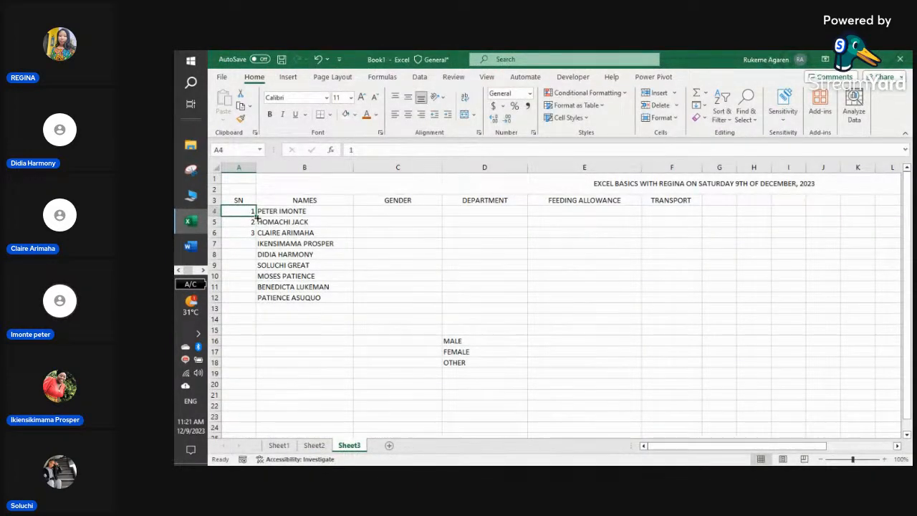
- Fill A4 down to A12 as a series numbering 1 to 9
{"action": "left_click_drag", "start_coordinate": [255, 214], "coordinate": [255, 299]}
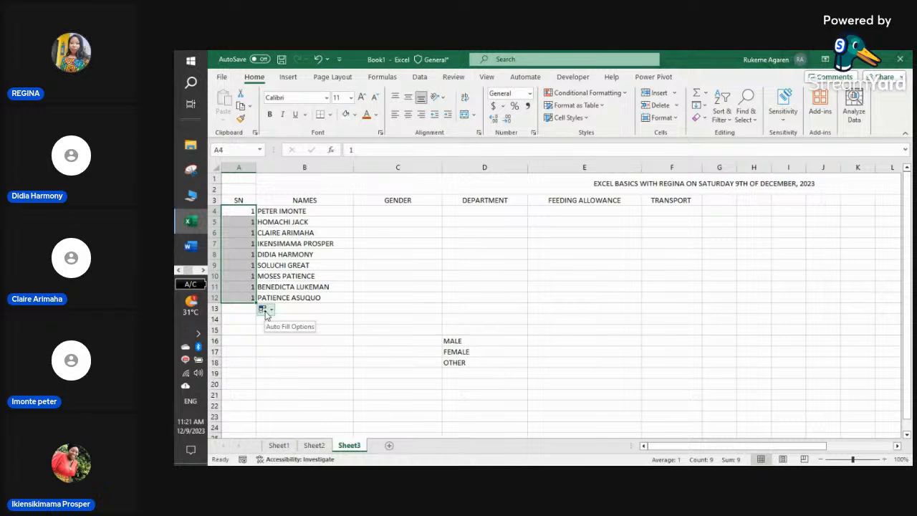
{"action": "left_click", "coordinate": [265, 316]}
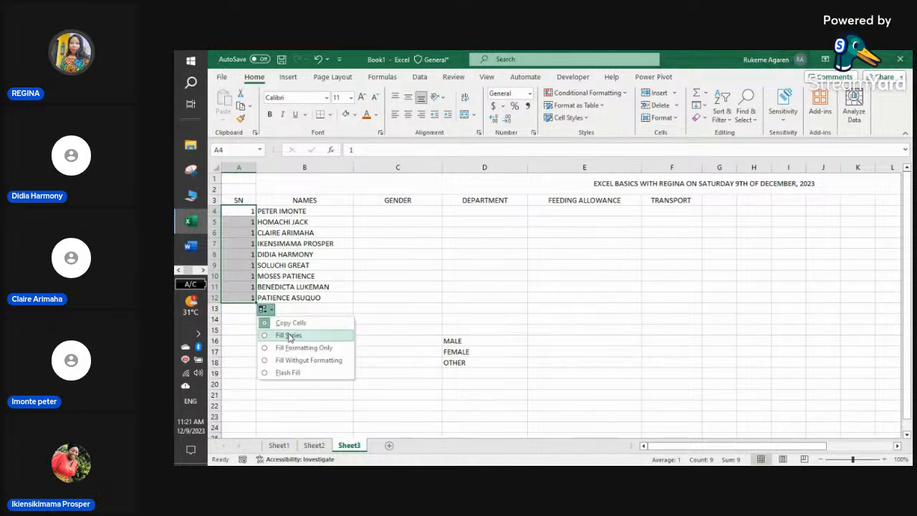
{"action": "left_click", "coordinate": [289, 336]}
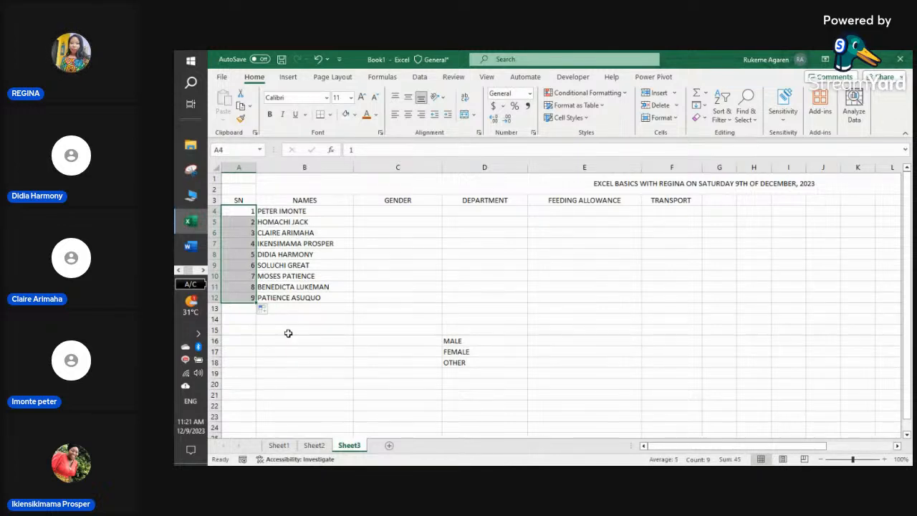
{"action": "left_click", "coordinate": [288, 333]}
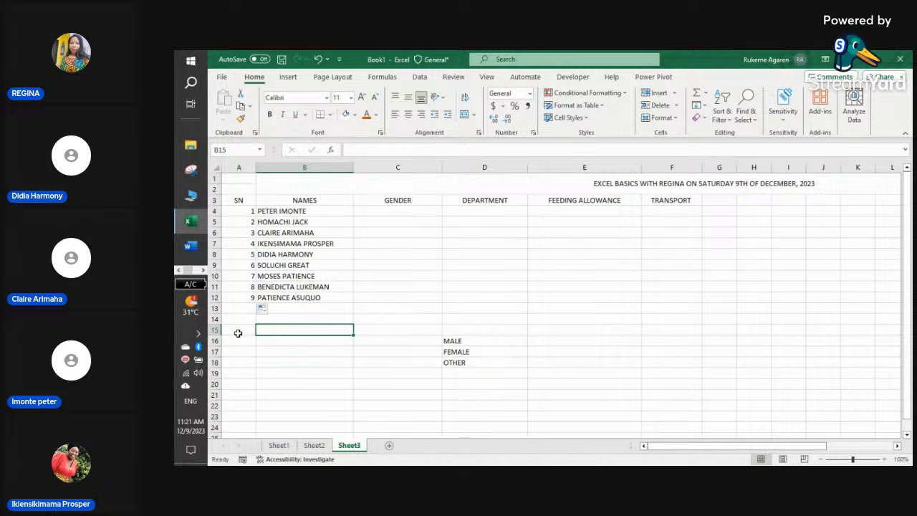
- Reselect A4 and review the Auto Fill Options, closing them without changes
{"action": "left_click", "coordinate": [250, 212]}
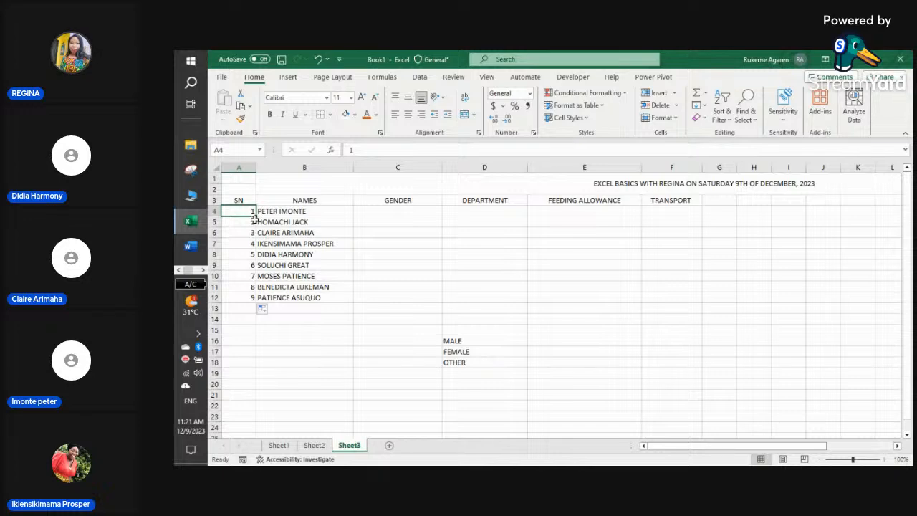
{"action": "left_click", "coordinate": [271, 310]}
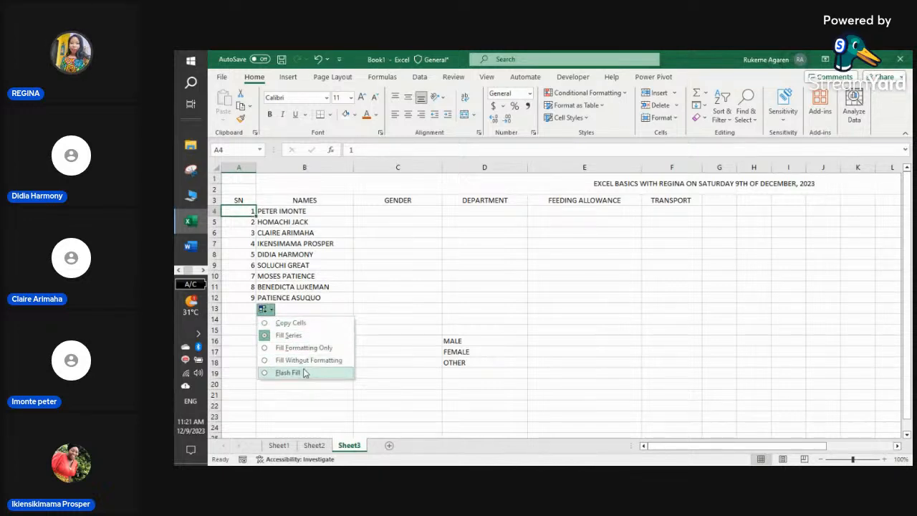
{"action": "left_click", "coordinate": [358, 276]}
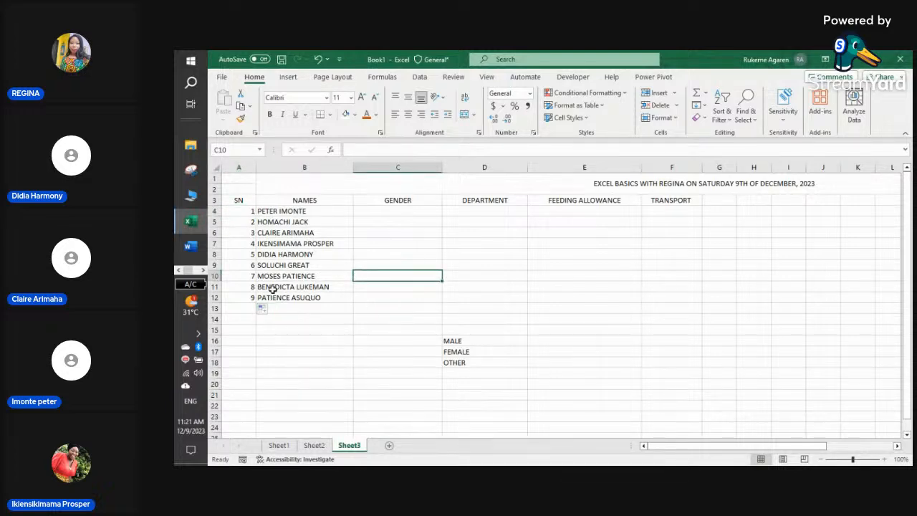
{"action": "left_click", "coordinate": [327, 352]}
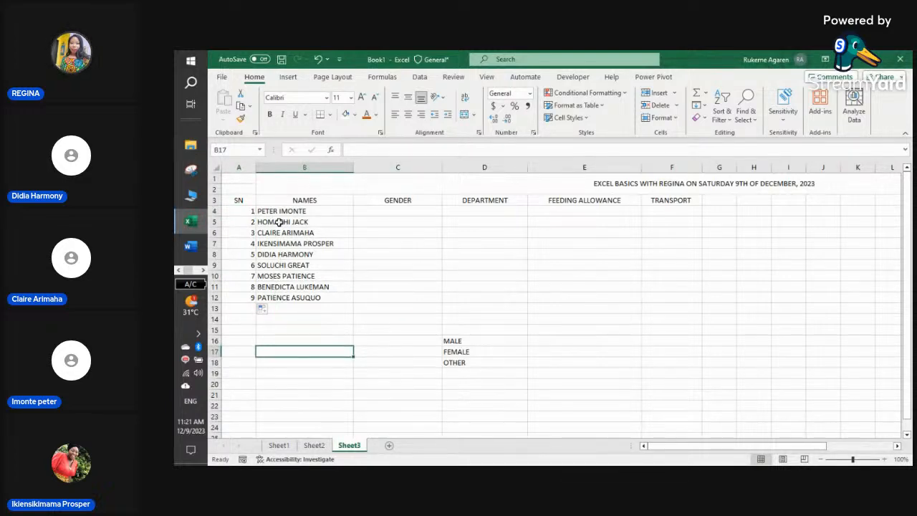
- Drag column A's right border left so the SN column fits its numbers
{"action": "left_click_drag", "start_coordinate": [256, 167], "coordinate": [245, 167]}
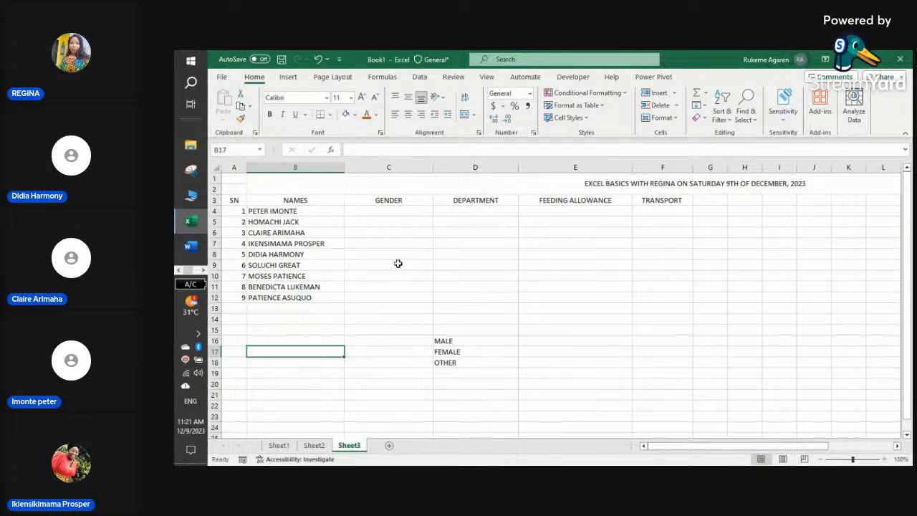
{"action": "left_click", "coordinate": [484, 387]}
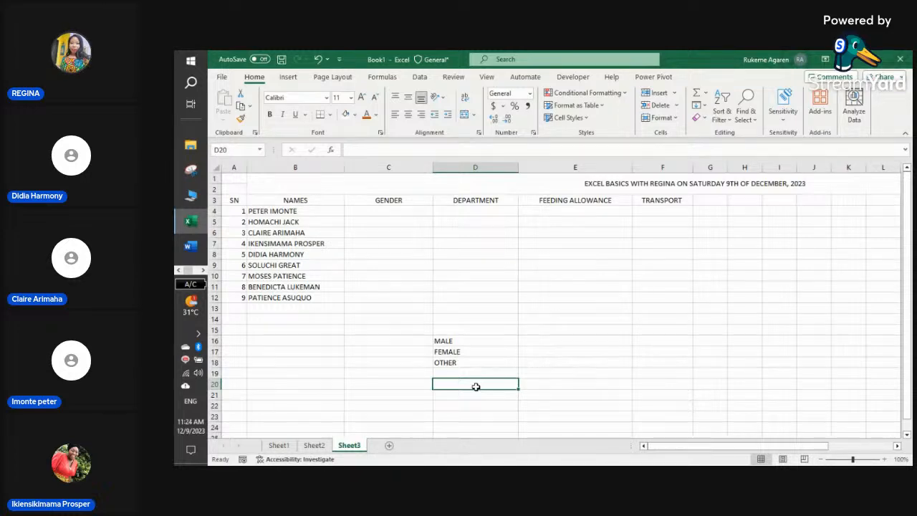
- Make header row 3 bold with a dark font colour and gold fill
{"action": "left_click", "coordinate": [213, 200]}
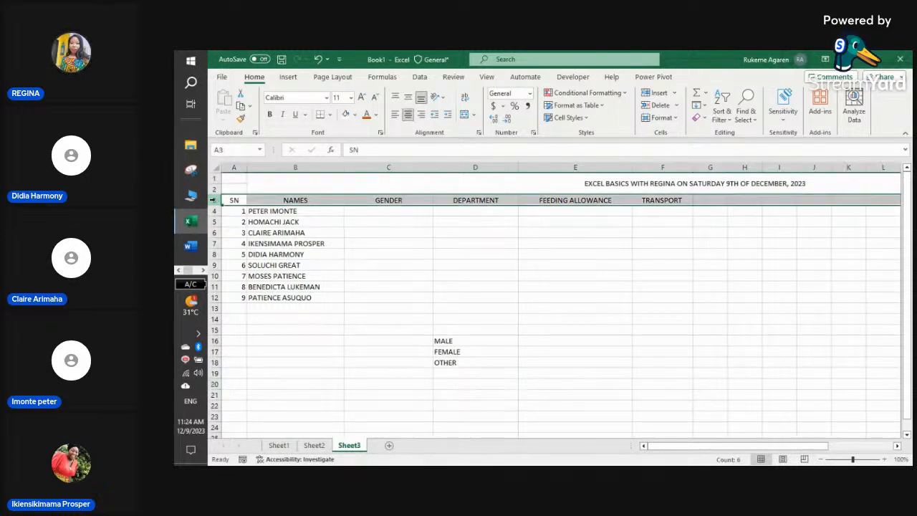
{"action": "left_click", "coordinate": [272, 115]}
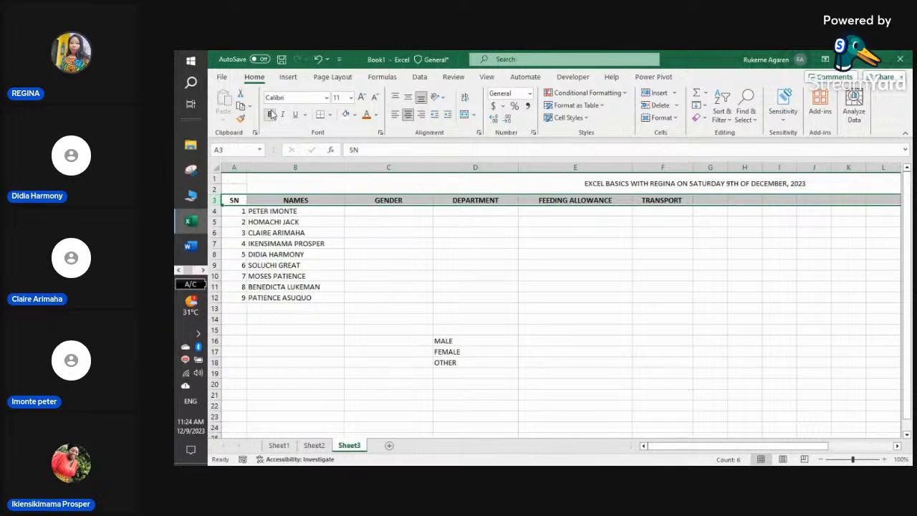
{"action": "left_click", "coordinate": [375, 116]}
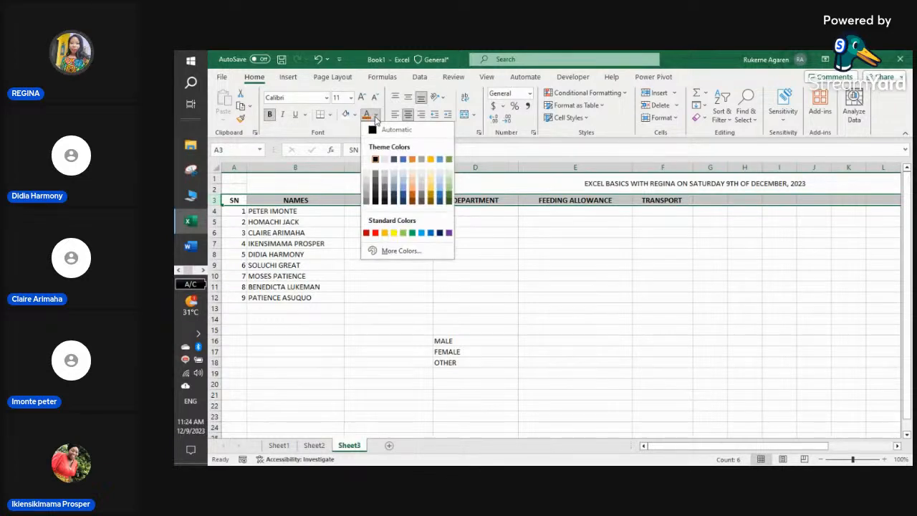
{"action": "left_click", "coordinate": [404, 197]}
{"action": "left_click", "coordinate": [354, 114]}
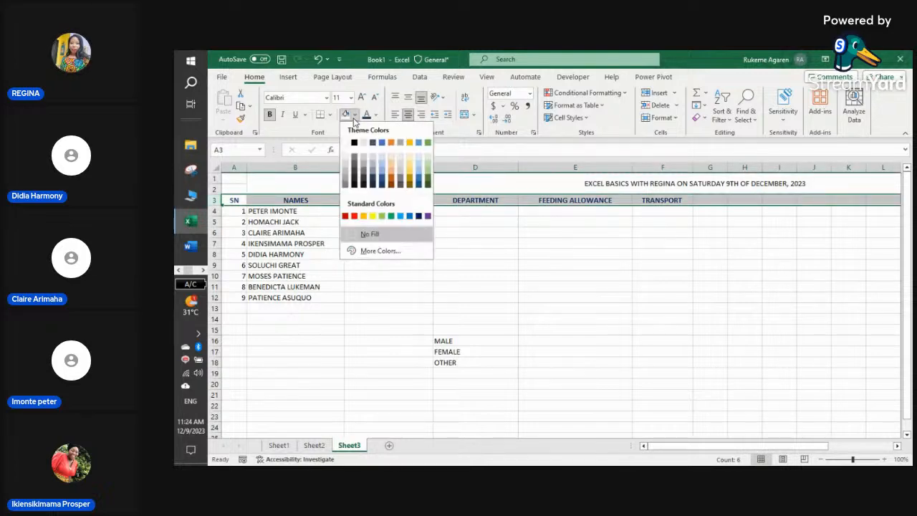
{"action": "left_click", "coordinate": [412, 175]}
{"action": "left_click", "coordinate": [404, 240]}
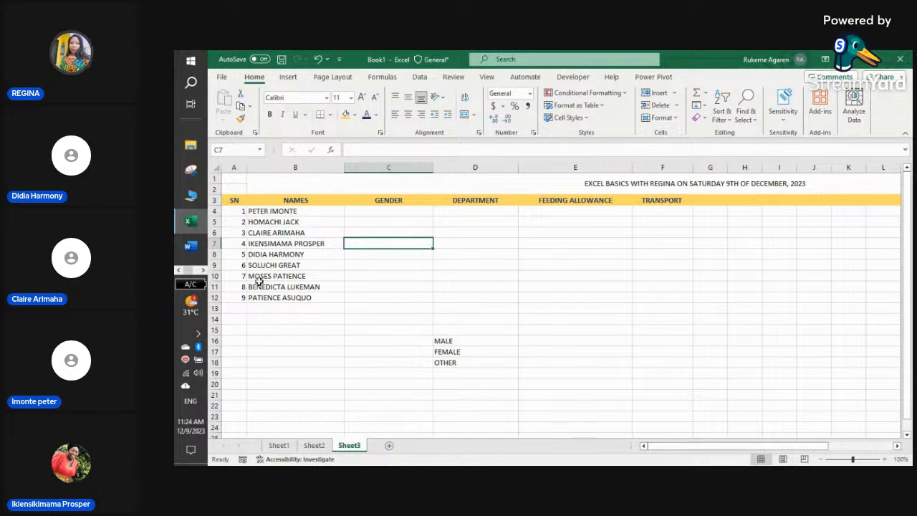
- Set the header row 3 text to font size 14
{"action": "left_click", "coordinate": [215, 199]}
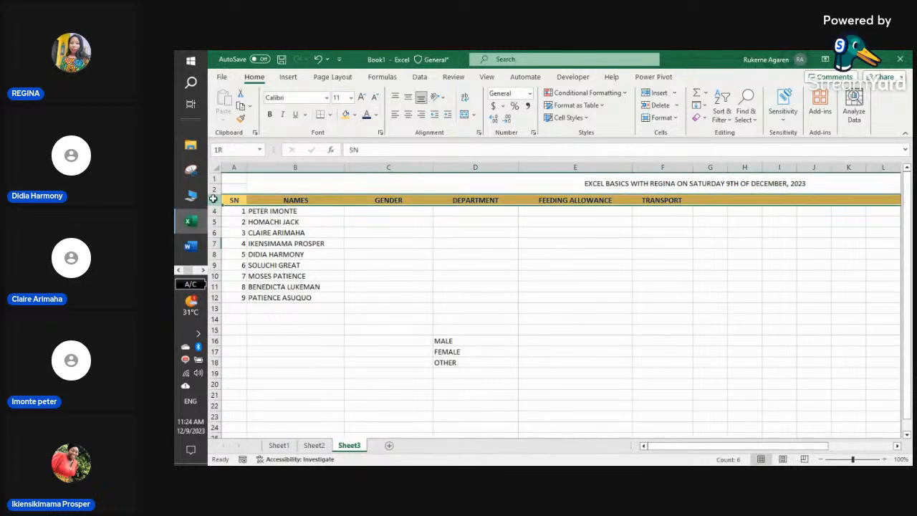
{"action": "left_click", "coordinate": [350, 98]}
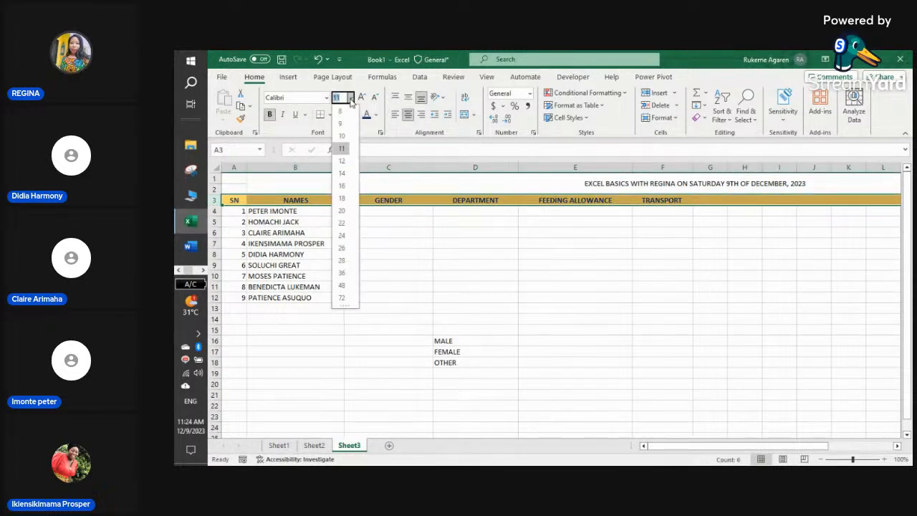
{"action": "left_click", "coordinate": [343, 174]}
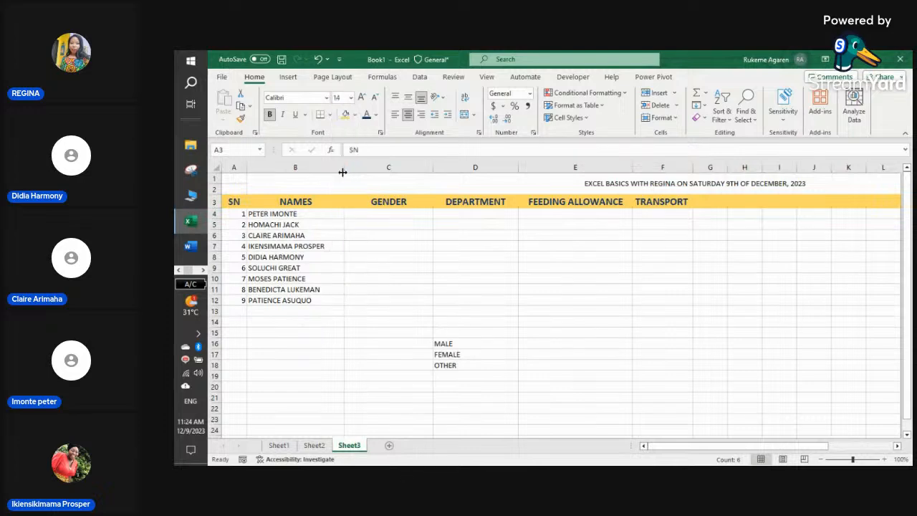
{"action": "left_click", "coordinate": [351, 234]}
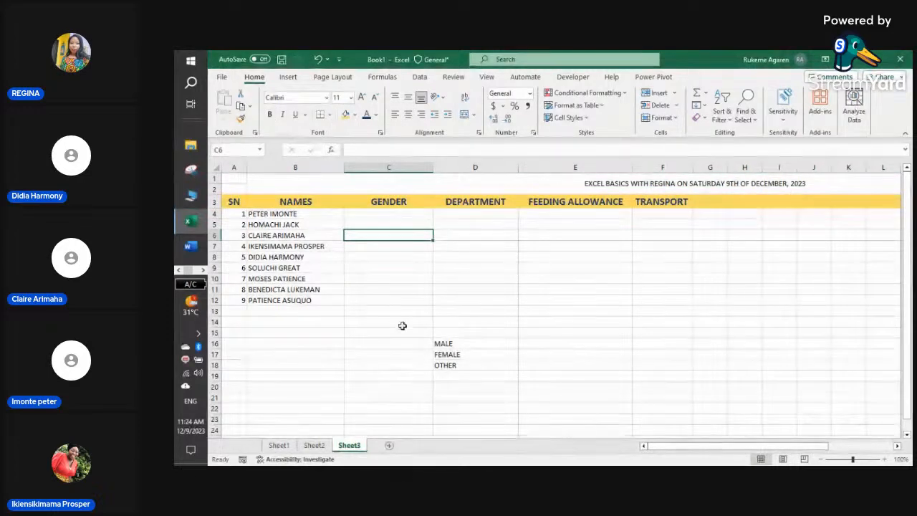
- Select the first empty cell under GENDER and bring up the Data tools
{"action": "left_click", "coordinate": [379, 254]}
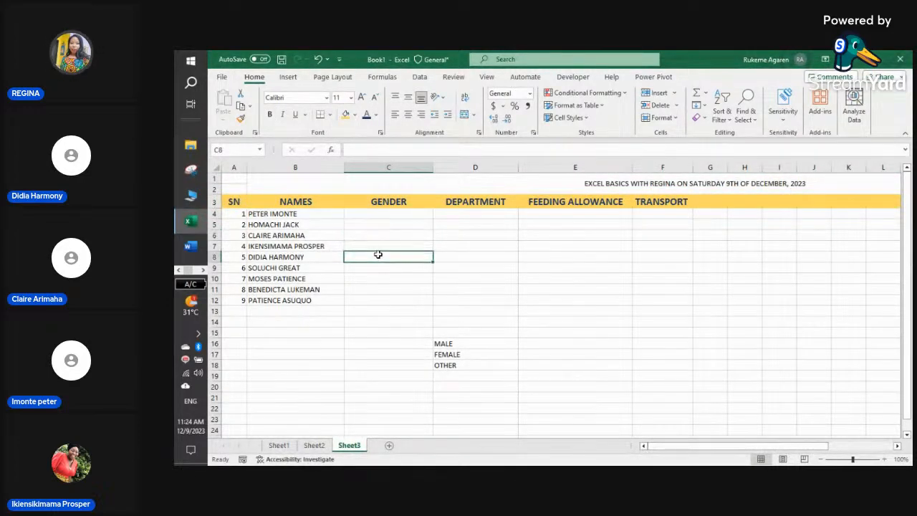
{"action": "left_click", "coordinate": [380, 216]}
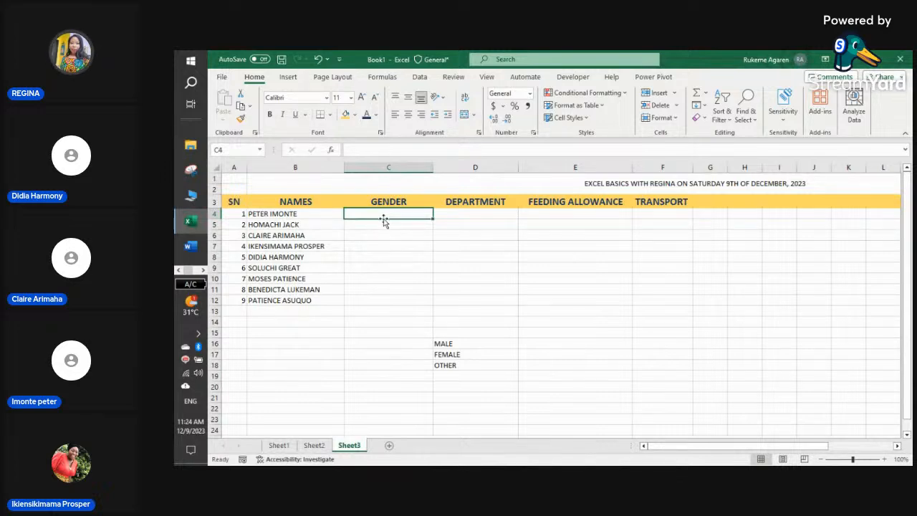
{"action": "left_click", "coordinate": [393, 227]}
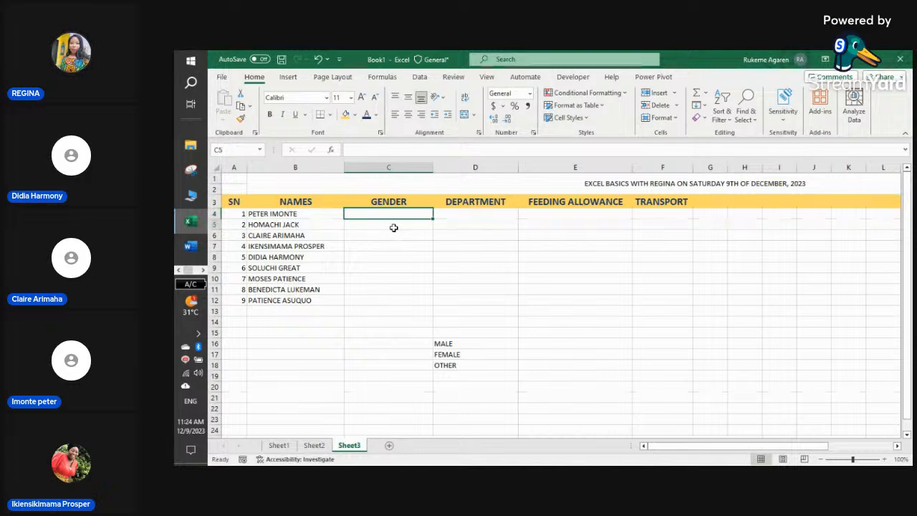
{"action": "left_click", "coordinate": [396, 235]}
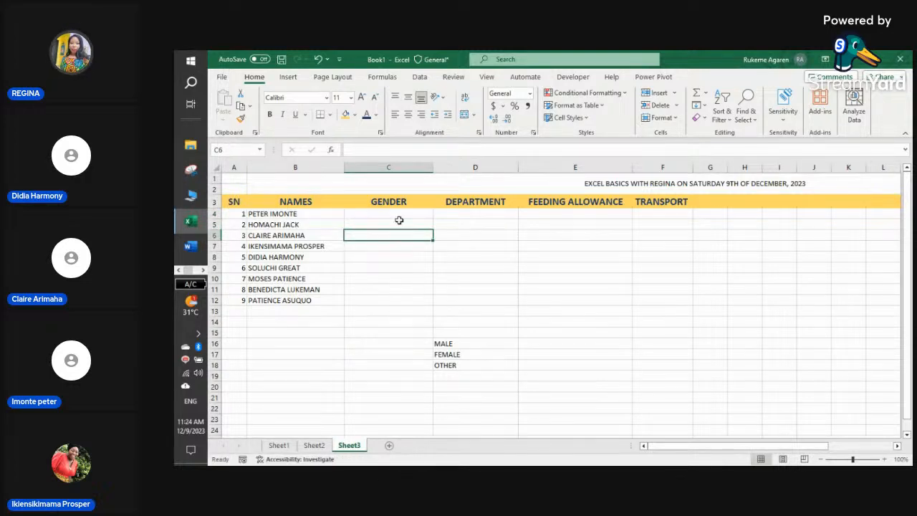
{"action": "left_click", "coordinate": [399, 221]}
{"action": "left_click", "coordinate": [405, 213]}
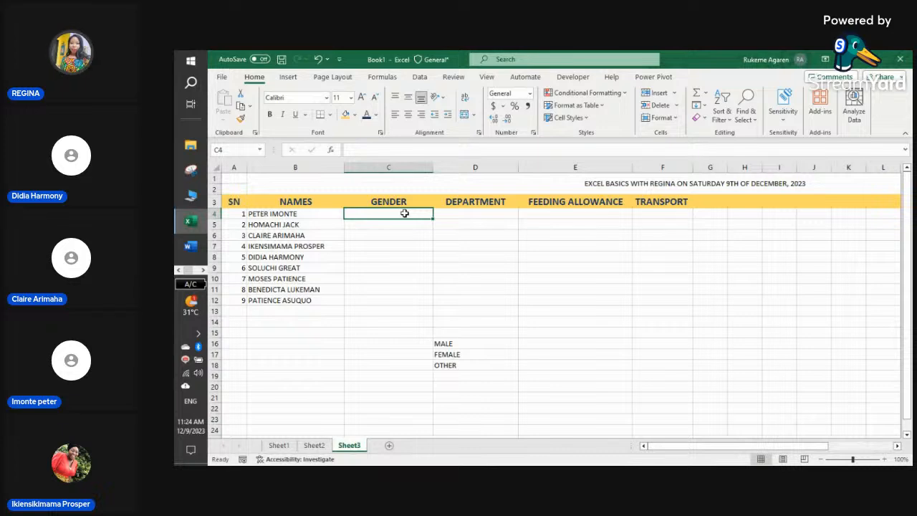
{"action": "left_click", "coordinate": [425, 77]}
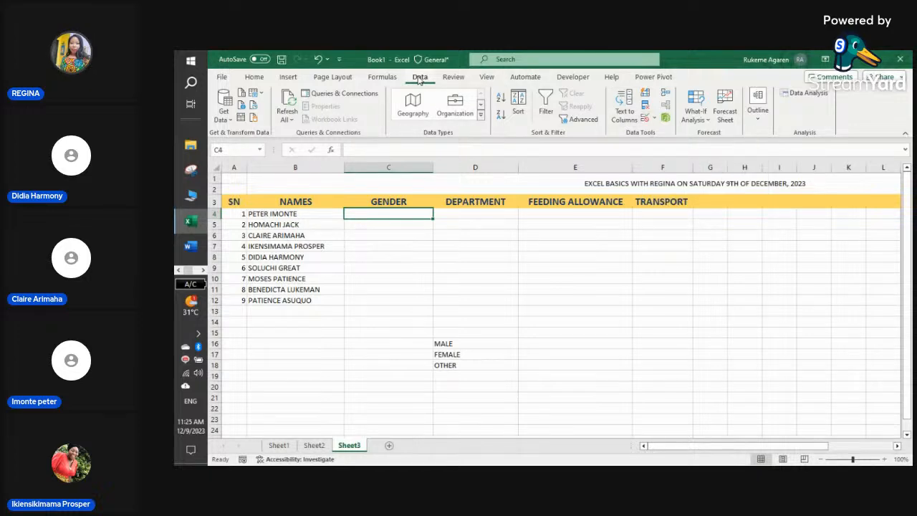
- Select Gender cells C4:C15, reselecting after overshooting, and bring up the Data tools
{"action": "left_click", "coordinate": [257, 79]}
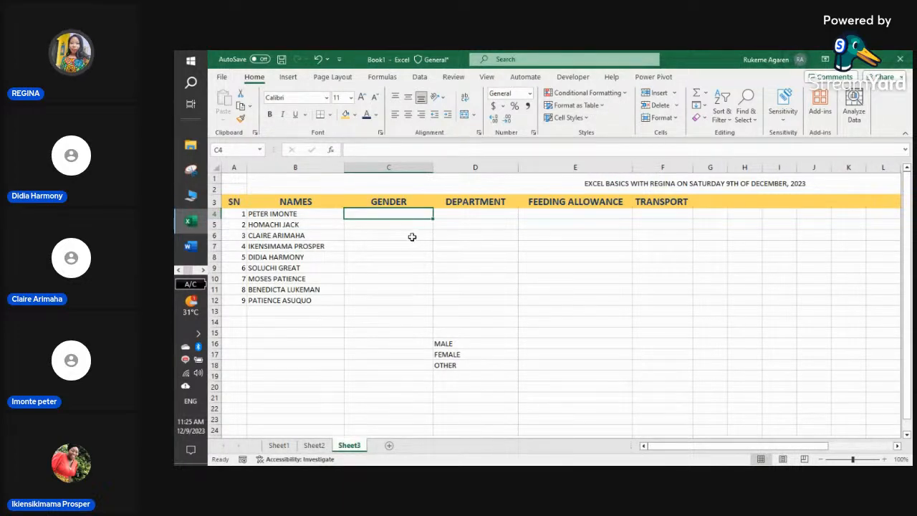
{"action": "left_click_drag", "start_coordinate": [411, 213], "coordinate": [410, 329]}
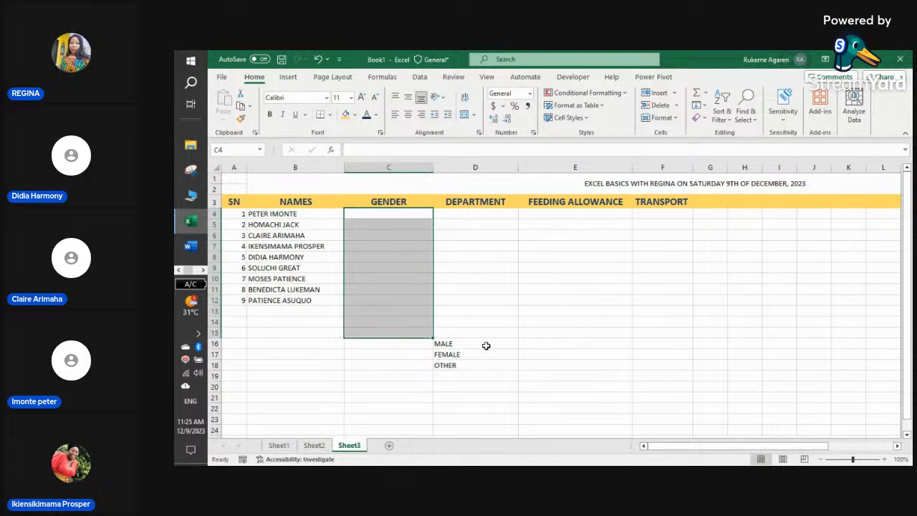
{"action": "left_click", "coordinate": [456, 345]}
{"action": "left_click", "coordinate": [420, 215]}
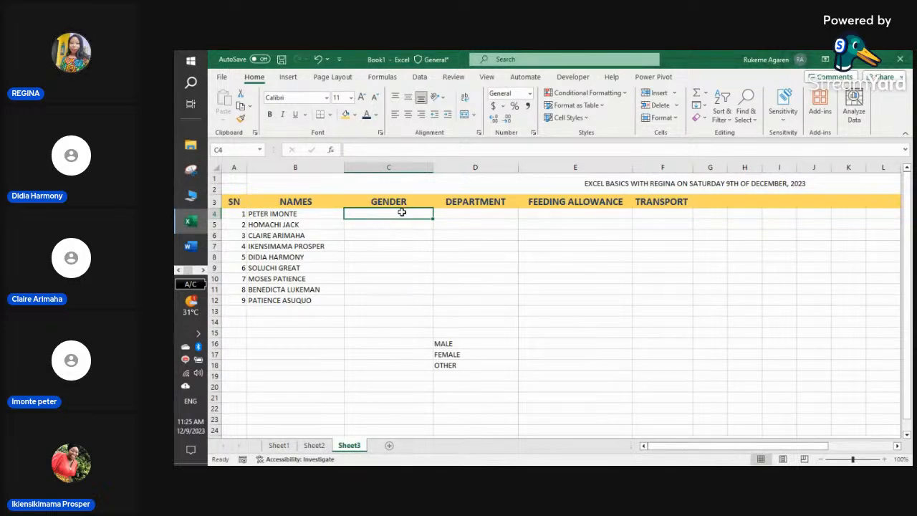
{"action": "left_click_drag", "start_coordinate": [407, 213], "coordinate": [408, 312]}
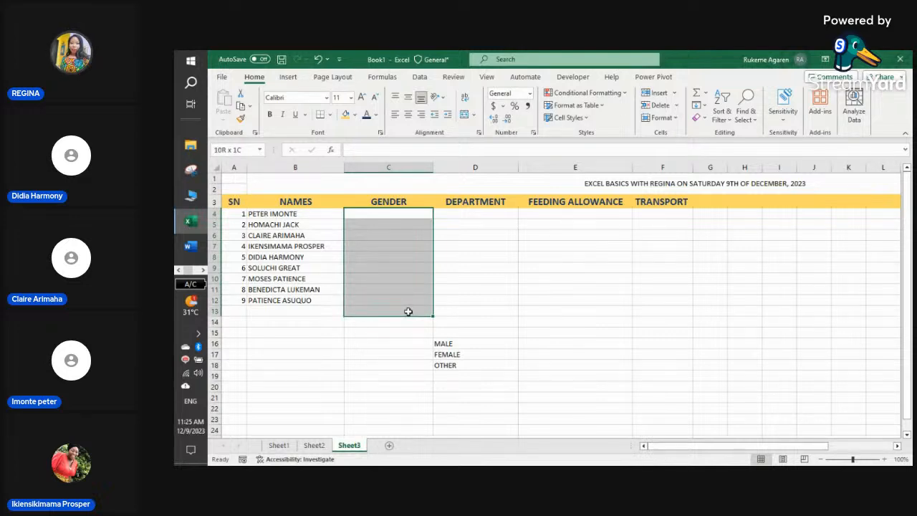
{"action": "left_click", "coordinate": [408, 311]}
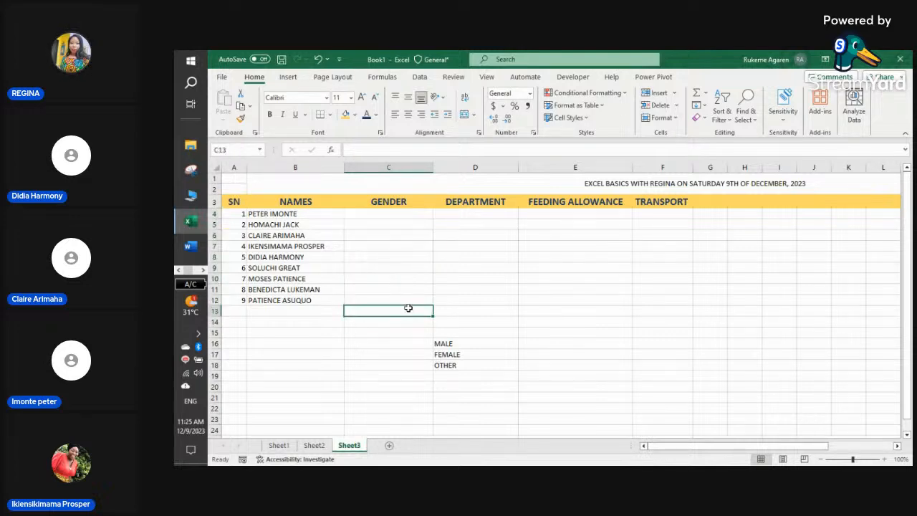
{"action": "left_click", "coordinate": [410, 213]}
{"action": "left_click_drag", "start_coordinate": [410, 213], "coordinate": [409, 328]}
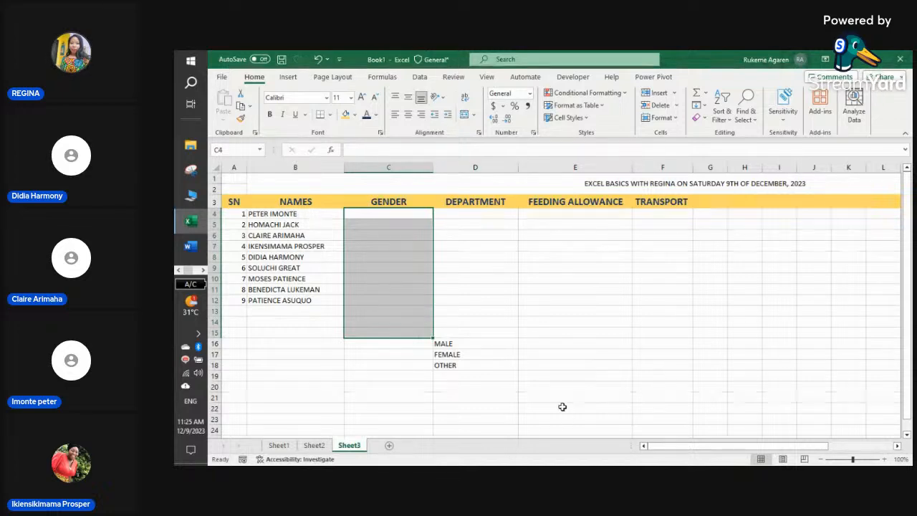
{"action": "left_click", "coordinate": [419, 77]}
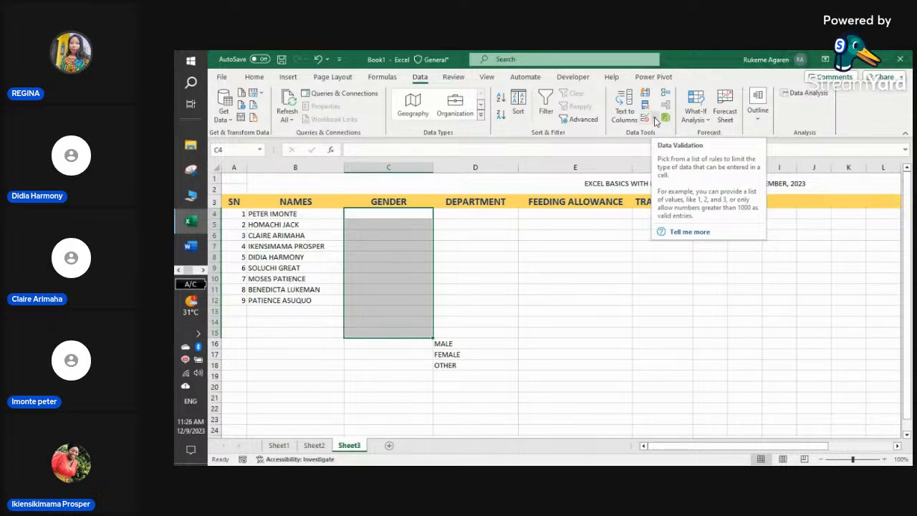
- Set Data Validation on C4:C15 to Allow List with source =$D$16:$D$18 and confirm
{"action": "left_click", "coordinate": [654, 119]}
{"action": "left_click", "coordinate": [662, 132]}
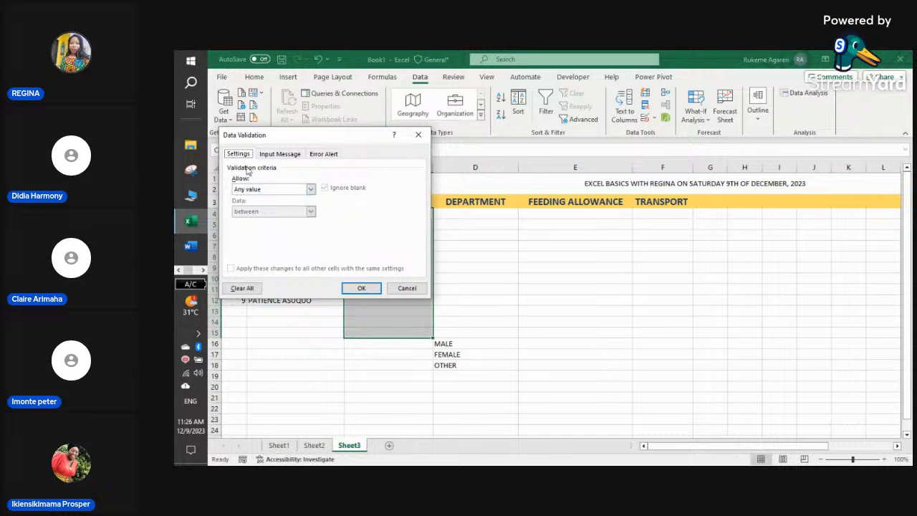
{"action": "left_click", "coordinate": [308, 190]}
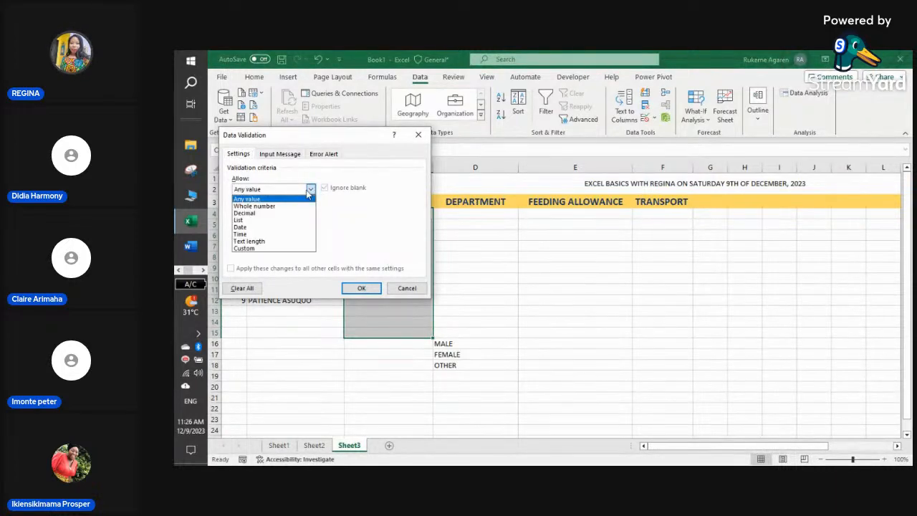
{"action": "left_click", "coordinate": [276, 221]}
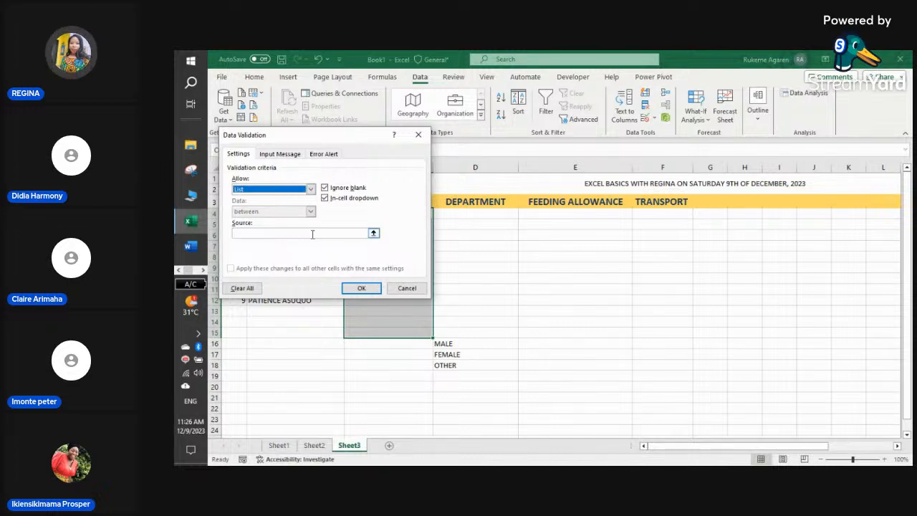
{"action": "left_click", "coordinate": [374, 234]}
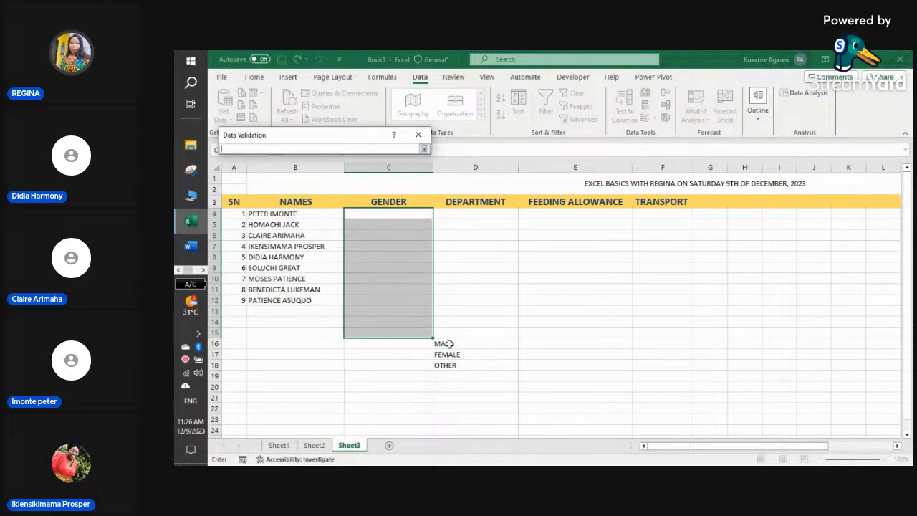
{"action": "left_click_drag", "start_coordinate": [454, 347], "coordinate": [458, 362]}
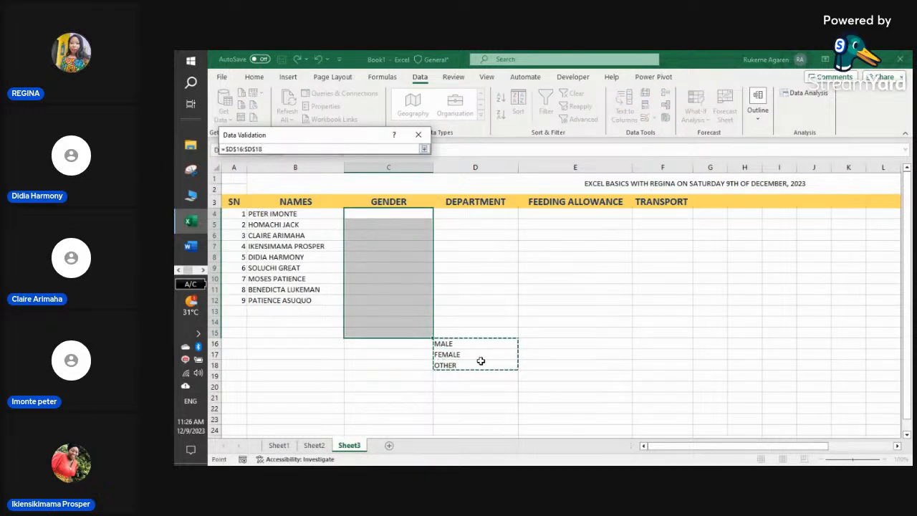
{"action": "left_click", "coordinate": [424, 150]}
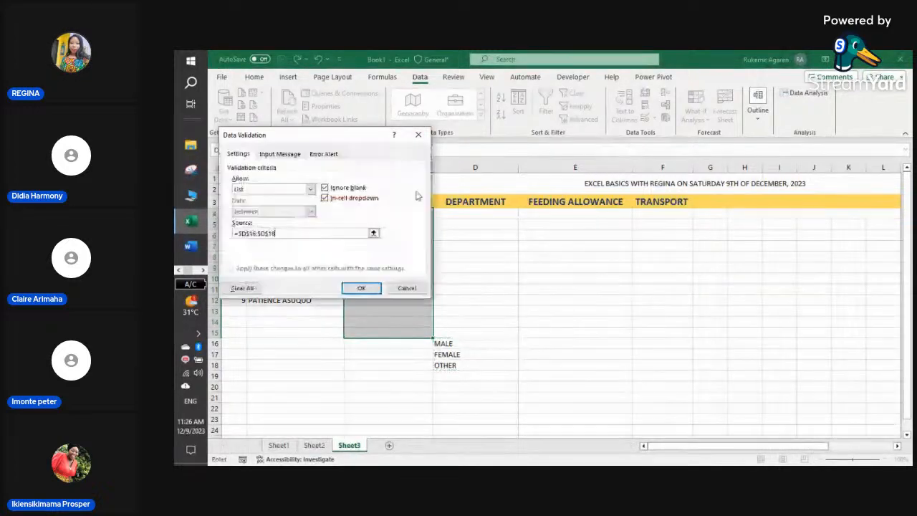
{"action": "left_click", "coordinate": [363, 289]}
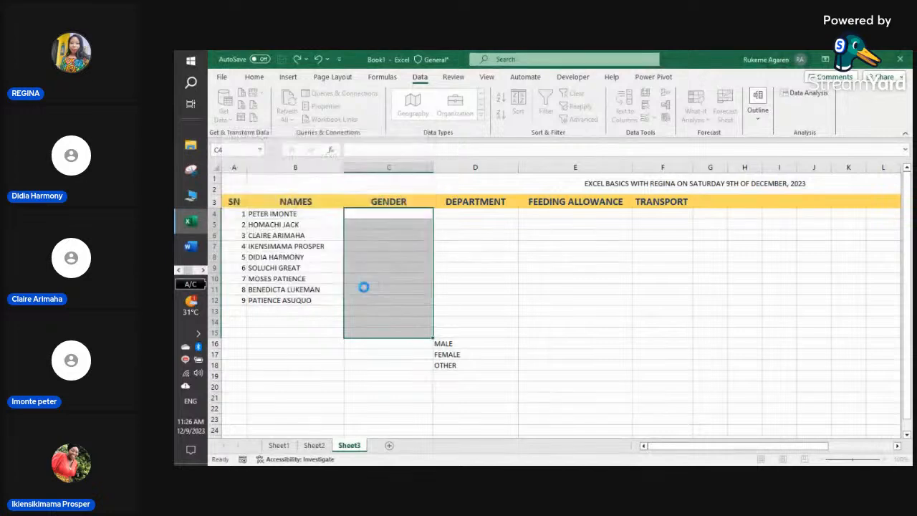
- Pick MALE for C4, FEMALE for C5 and C6, and MALE for C7 from the dropdowns
{"action": "left_click", "coordinate": [456, 254]}
{"action": "left_click", "coordinate": [408, 215]}
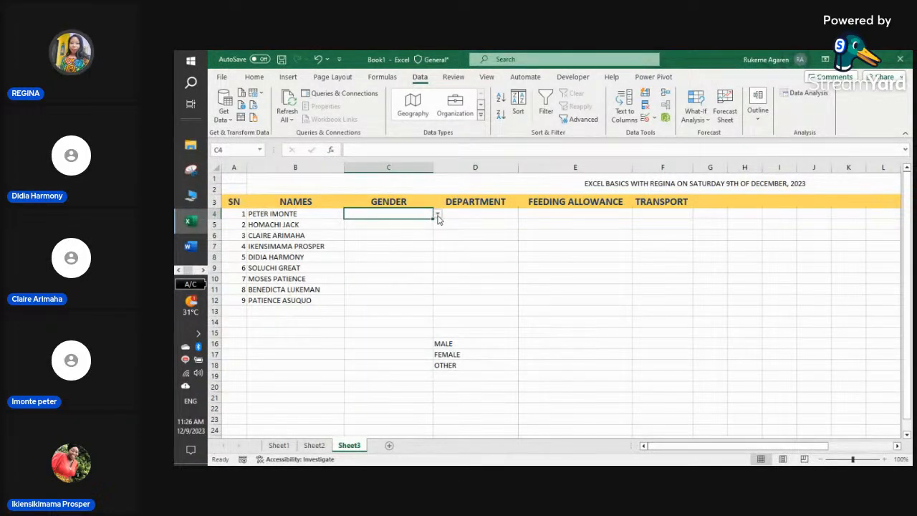
{"action": "left_click", "coordinate": [437, 214]}
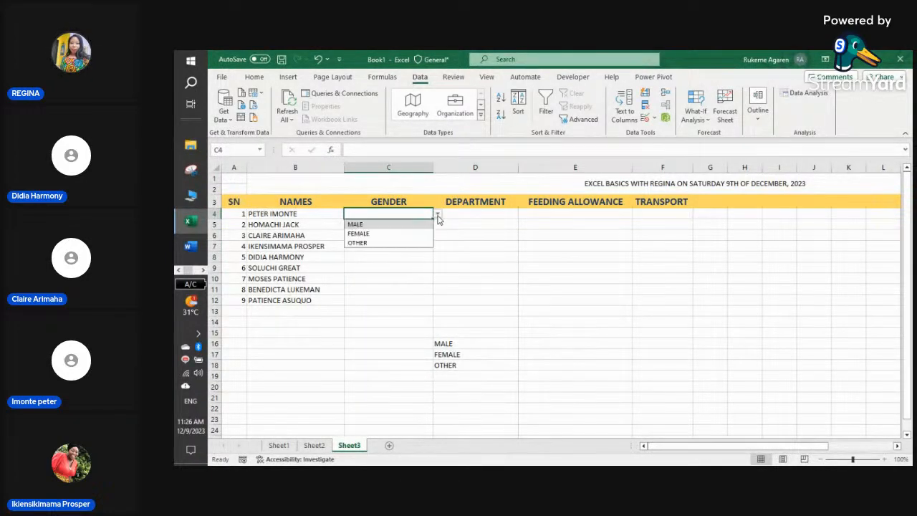
{"action": "left_click", "coordinate": [373, 224]}
{"action": "left_click", "coordinate": [387, 223]}
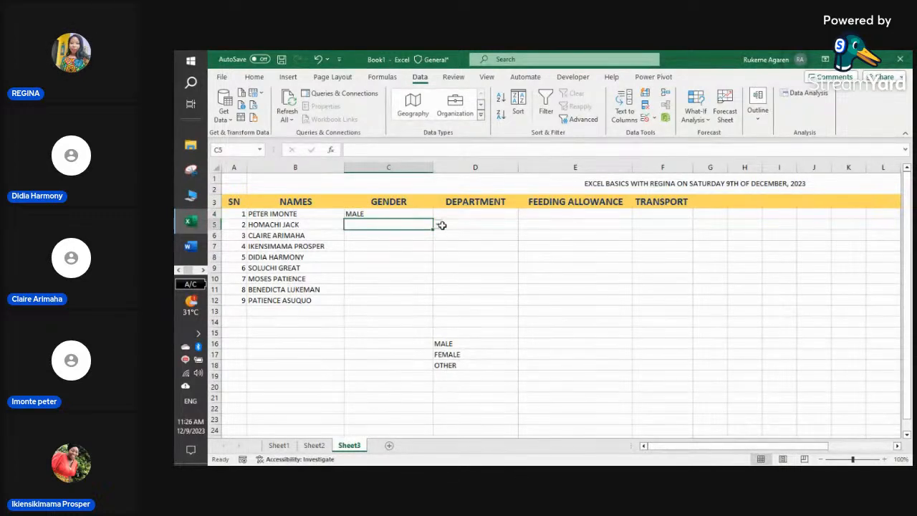
{"action": "left_click", "coordinate": [437, 225]}
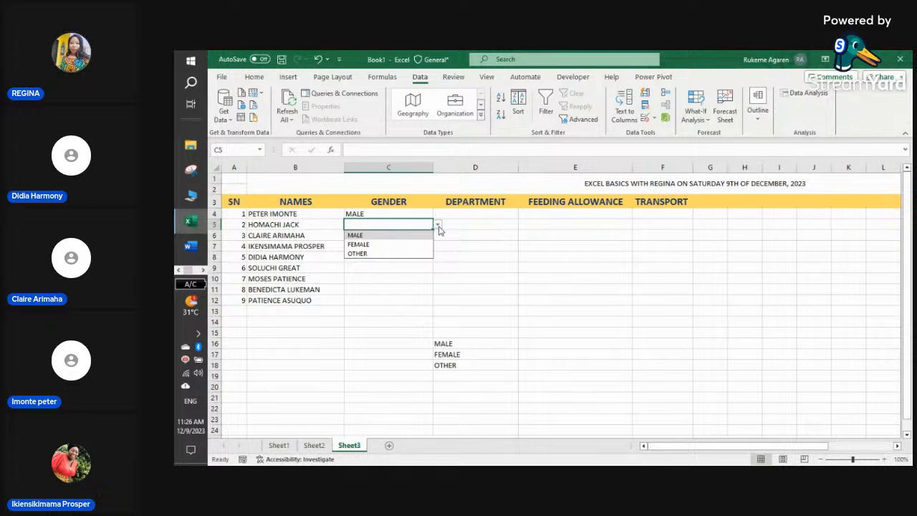
{"action": "left_click", "coordinate": [369, 245]}
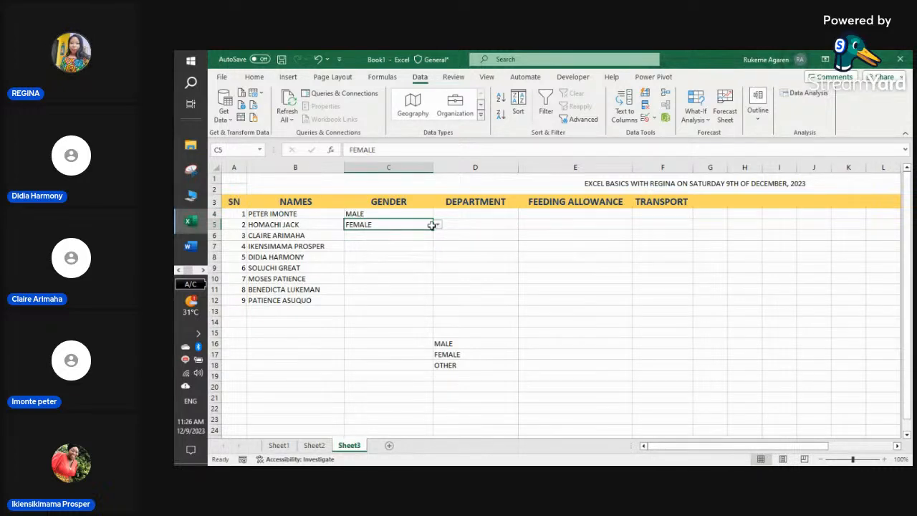
{"action": "left_click", "coordinate": [405, 236]}
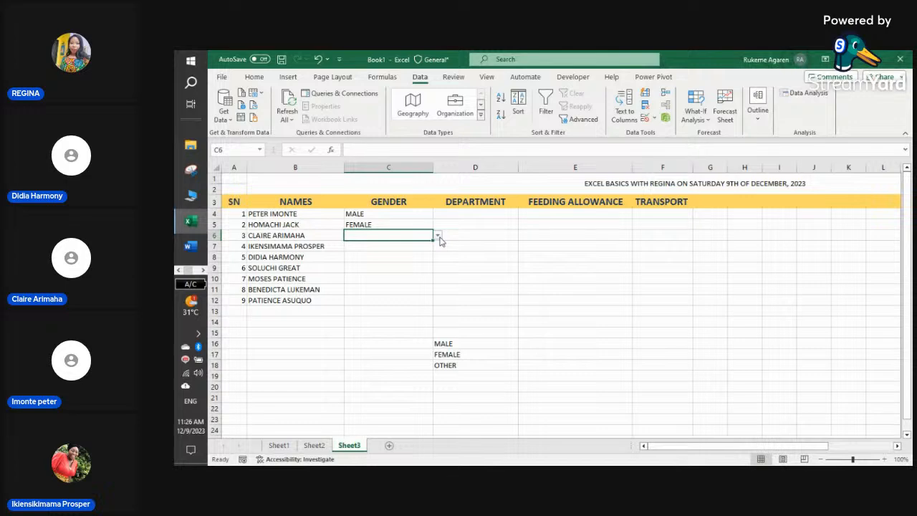
{"action": "left_click", "coordinate": [438, 236]}
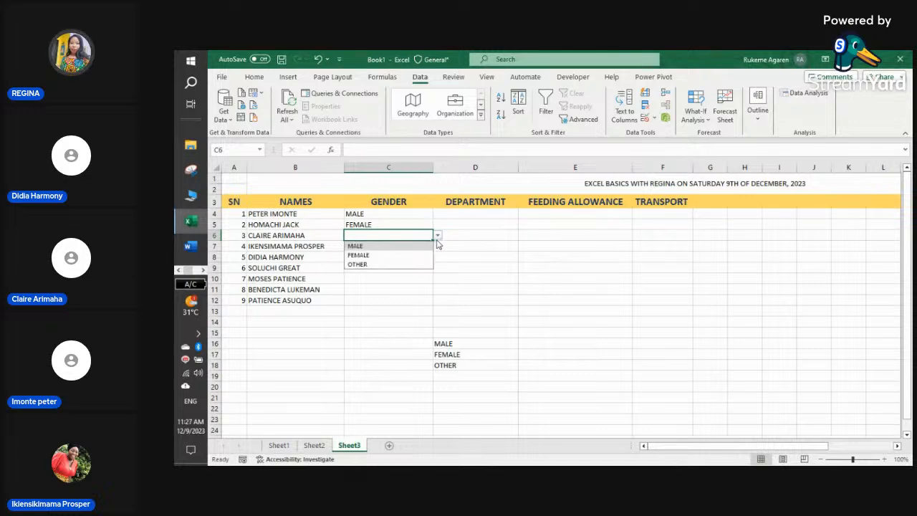
{"action": "left_click", "coordinate": [405, 256]}
{"action": "left_click", "coordinate": [406, 245]}
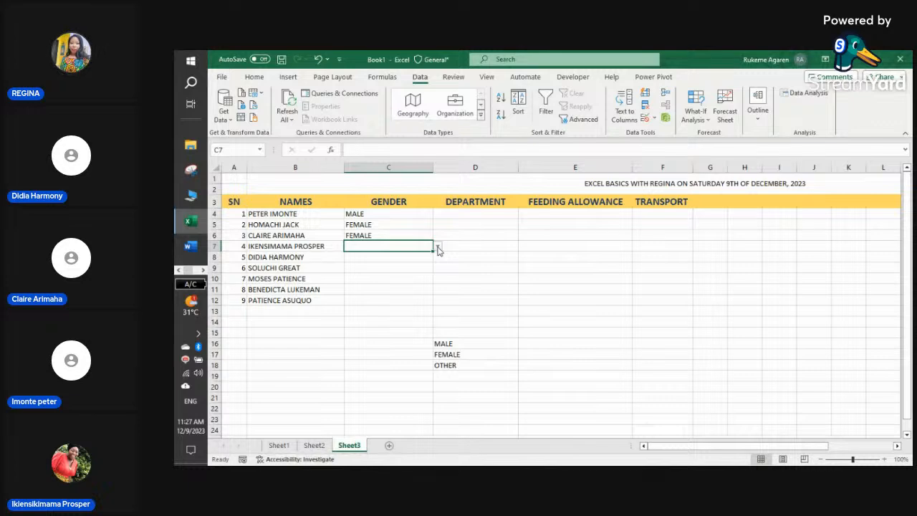
{"action": "left_click", "coordinate": [437, 247]}
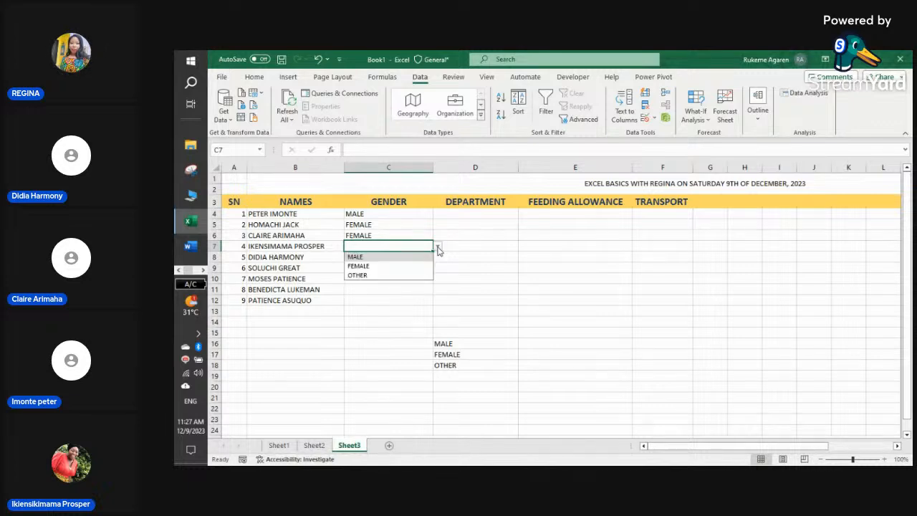
{"action": "left_click", "coordinate": [380, 256]}
- Set C8 and C9 to FEMALE and change C7 to FEMALE
{"action": "left_click", "coordinate": [422, 256]}
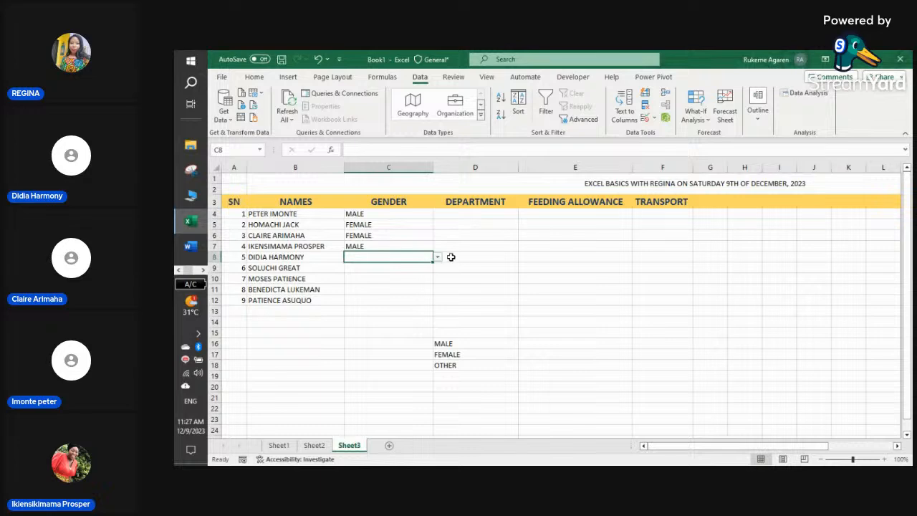
{"action": "left_click", "coordinate": [438, 257]}
{"action": "left_click", "coordinate": [377, 278]}
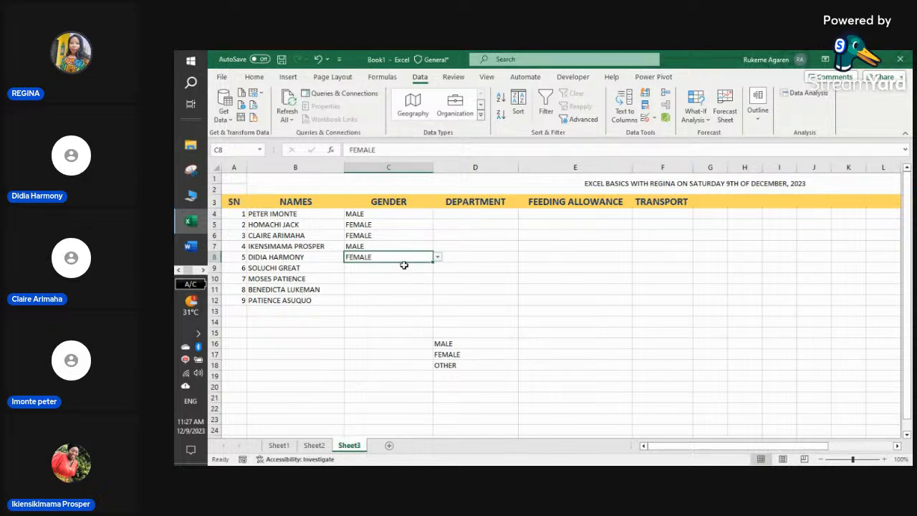
{"action": "left_click", "coordinate": [408, 266]}
{"action": "left_click", "coordinate": [438, 268]}
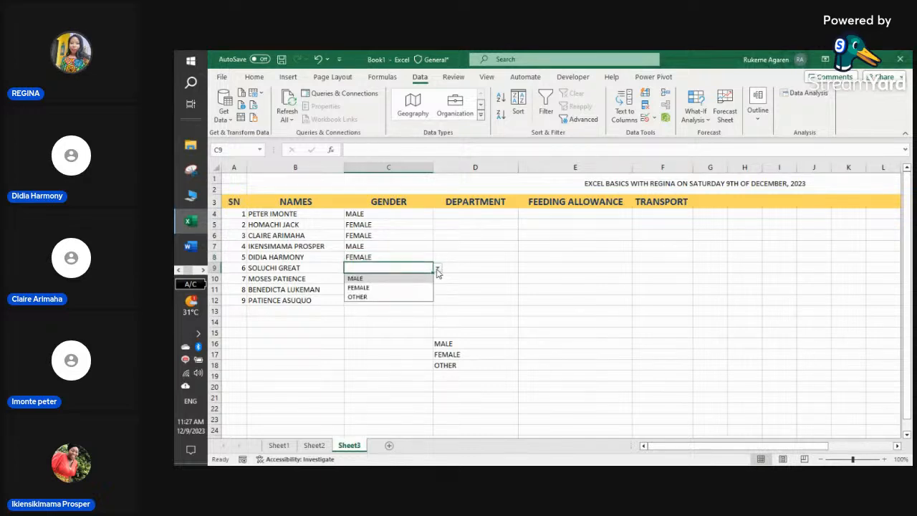
{"action": "left_click", "coordinate": [399, 288]}
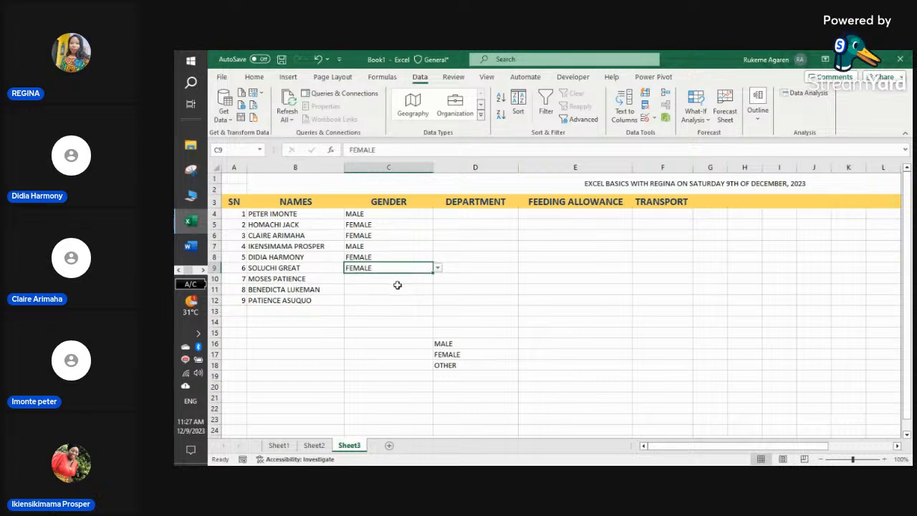
{"action": "left_click", "coordinate": [432, 247]}
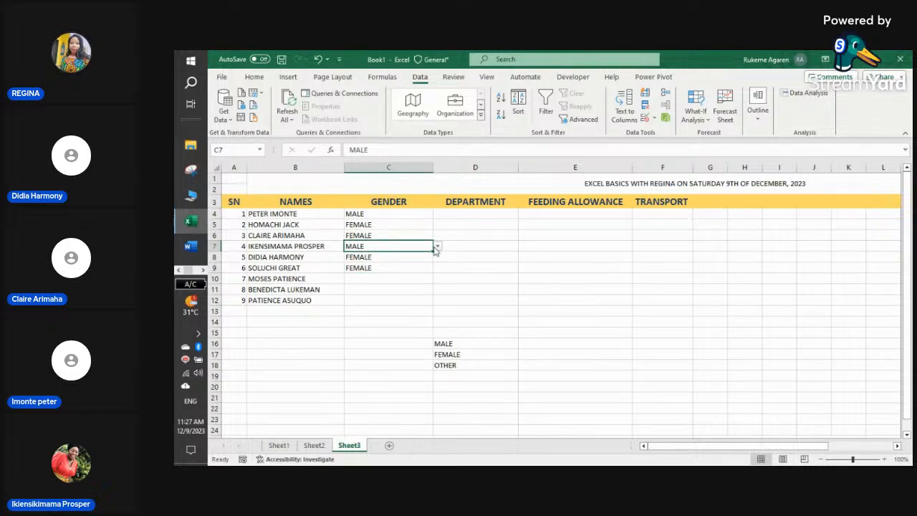
{"action": "left_click", "coordinate": [437, 246]}
{"action": "left_click", "coordinate": [414, 265]}
- Set the Gender cells C10, C11 and C12 to FEMALE from the dropdown
{"action": "left_click", "coordinate": [412, 278]}
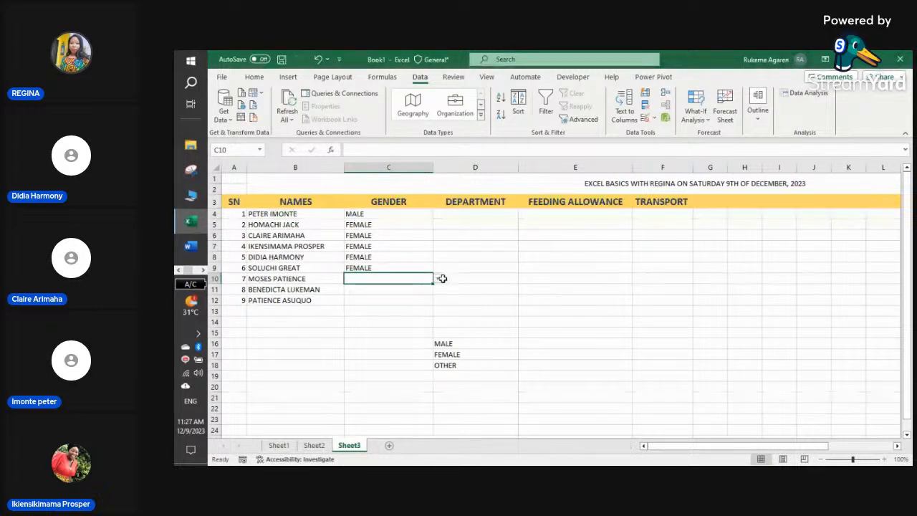
{"action": "left_click", "coordinate": [438, 278]}
{"action": "left_click", "coordinate": [409, 298]}
{"action": "left_click", "coordinate": [408, 289]}
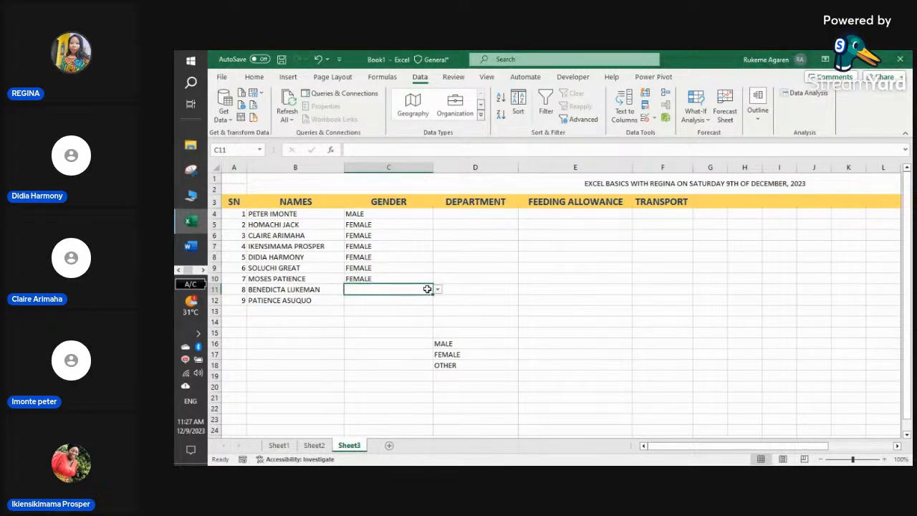
{"action": "left_click", "coordinate": [438, 289]}
{"action": "left_click", "coordinate": [403, 307]}
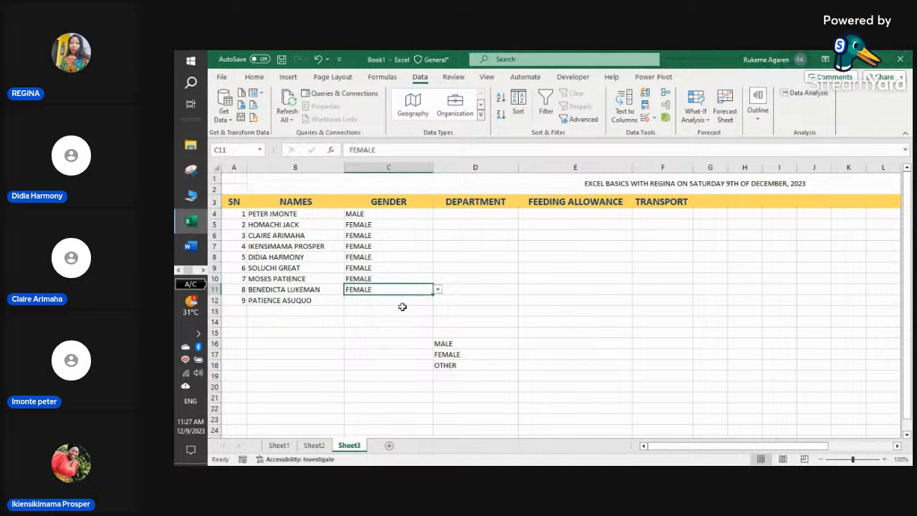
{"action": "left_click", "coordinate": [402, 304]}
{"action": "left_click", "coordinate": [438, 300]}
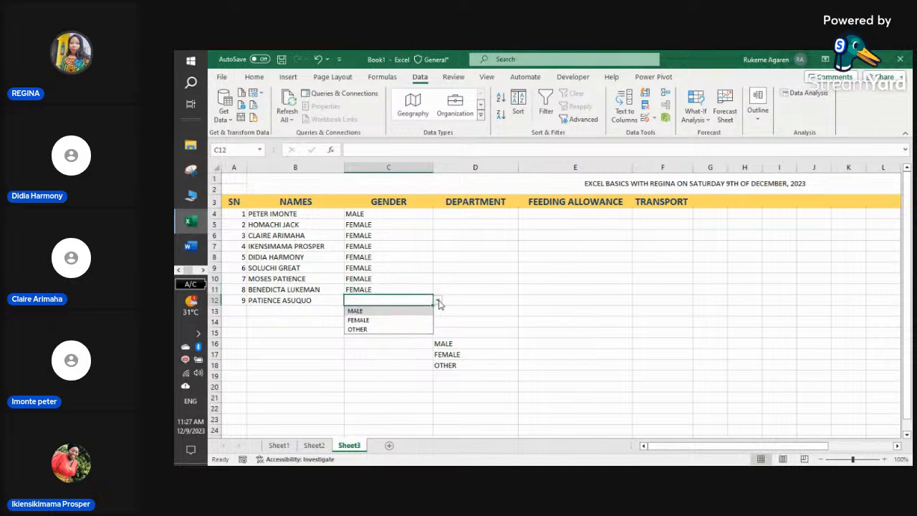
{"action": "left_click", "coordinate": [398, 320]}
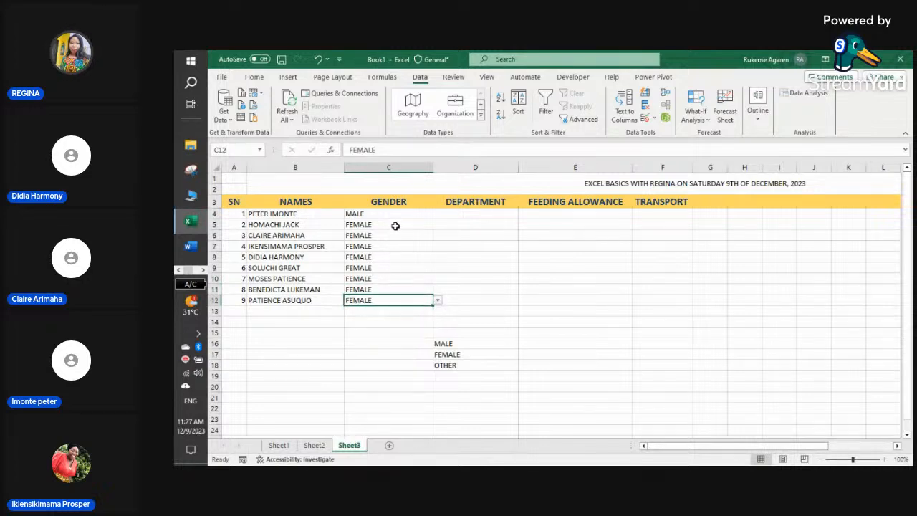
{"action": "left_click", "coordinate": [204, 270]}
- Check the StreamYard live studio, then return to the staff spreadsheet
{"action": "mouse_move", "coordinate": [202, 259]}
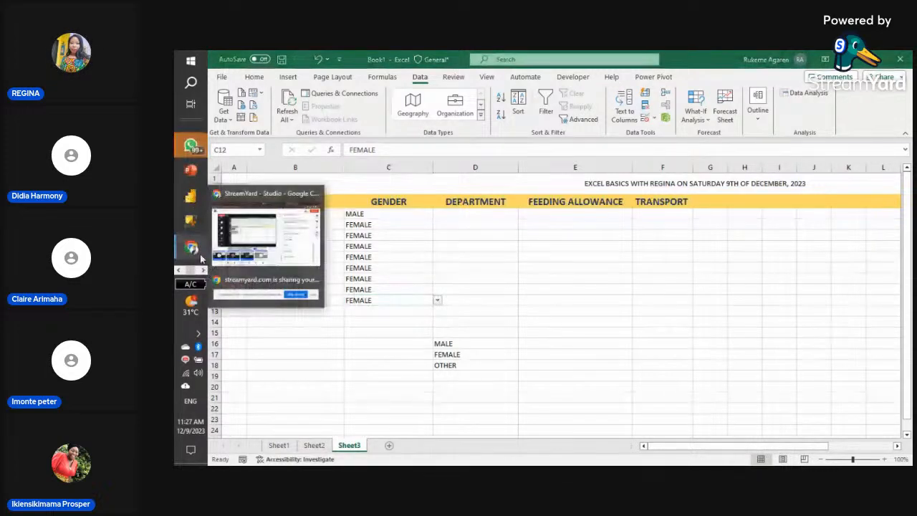
{"action": "left_click", "coordinate": [265, 233]}
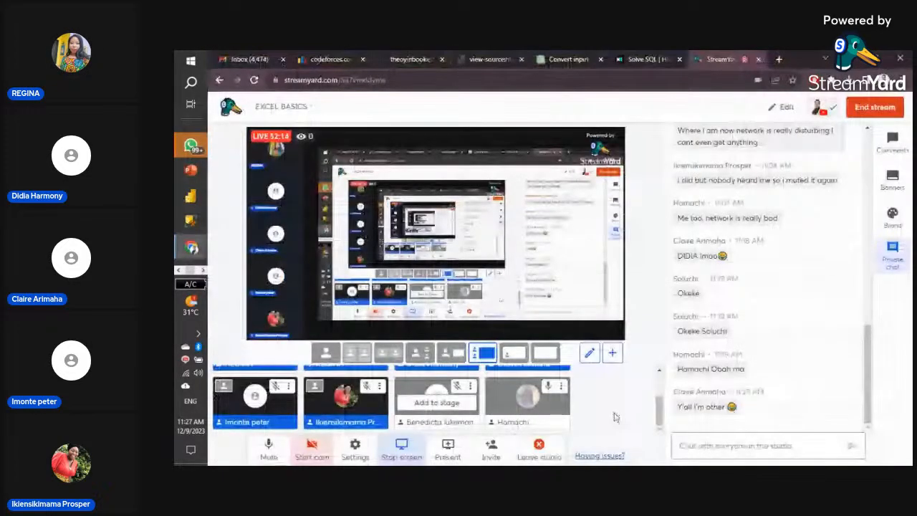
{"action": "scroll", "coordinate": [614, 418], "scroll_direction": "up", "scroll_amount": 3}
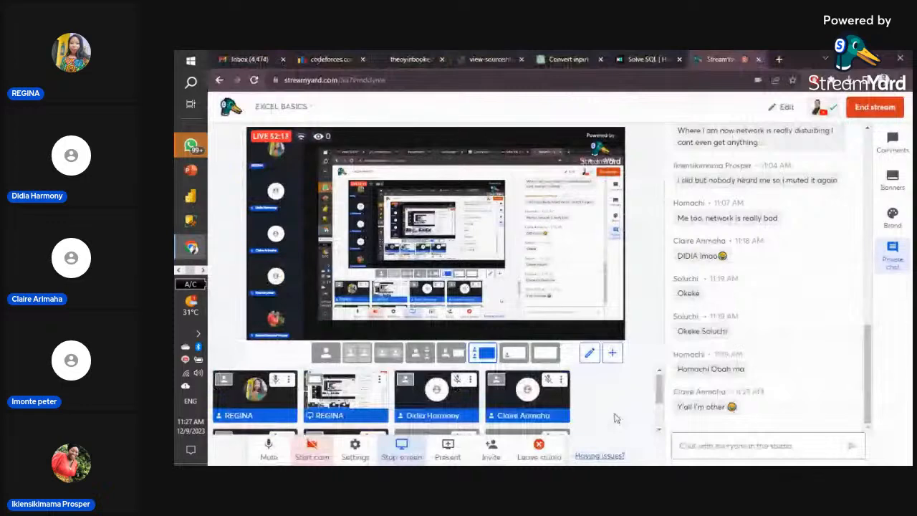
{"action": "scroll", "coordinate": [615, 417], "scroll_direction": "down", "scroll_amount": 3}
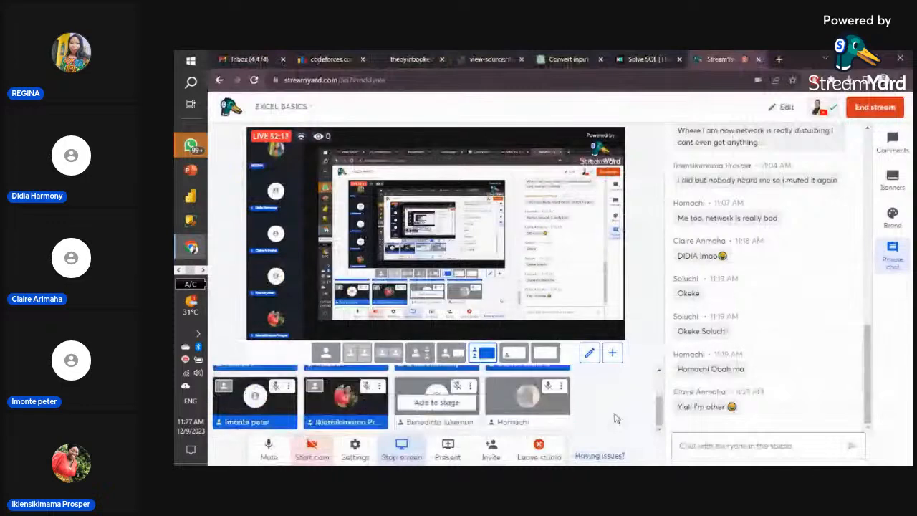
{"action": "left_click", "coordinate": [180, 269]}
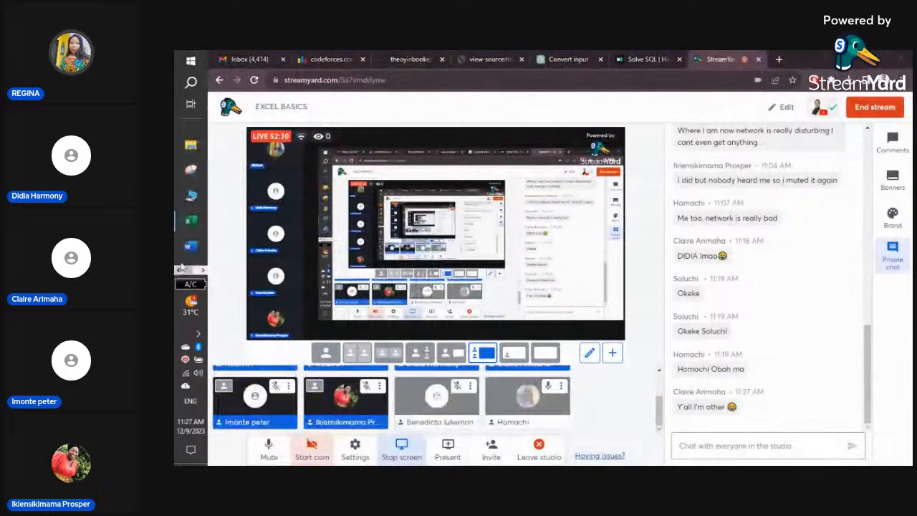
{"action": "left_click", "coordinate": [190, 224]}
{"action": "left_click", "coordinate": [400, 256]}
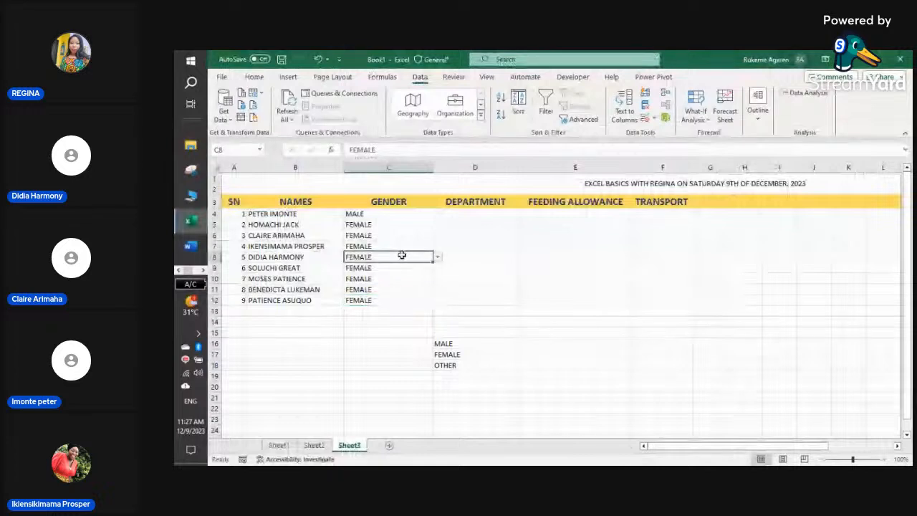
{"action": "left_click", "coordinate": [437, 257]}
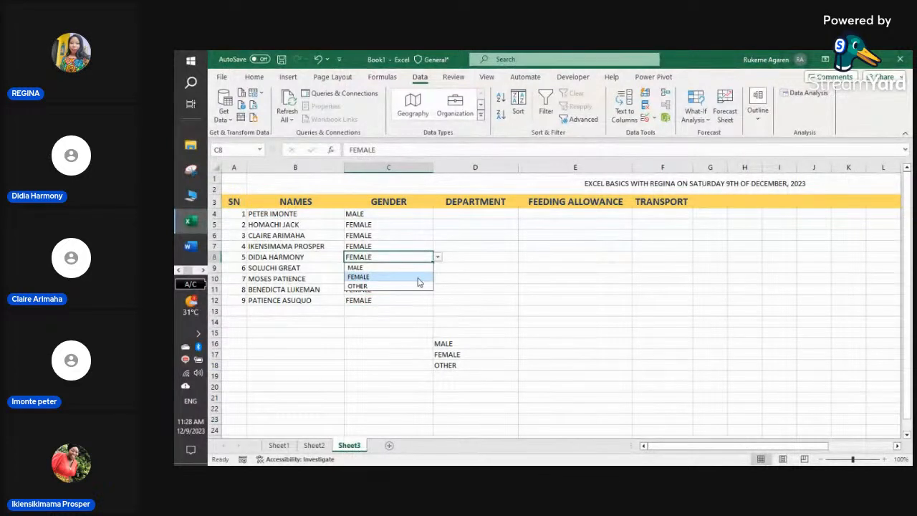
{"action": "left_click", "coordinate": [401, 268]}
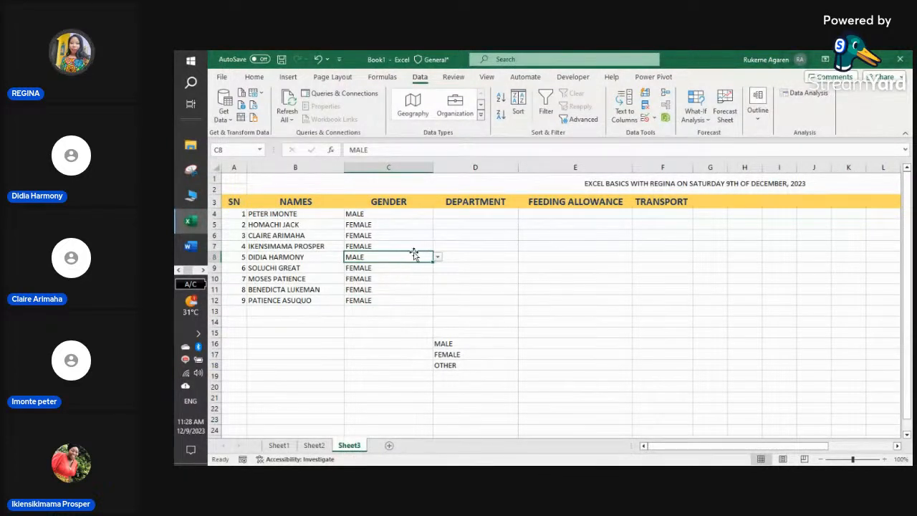
{"action": "left_click", "coordinate": [437, 257]}
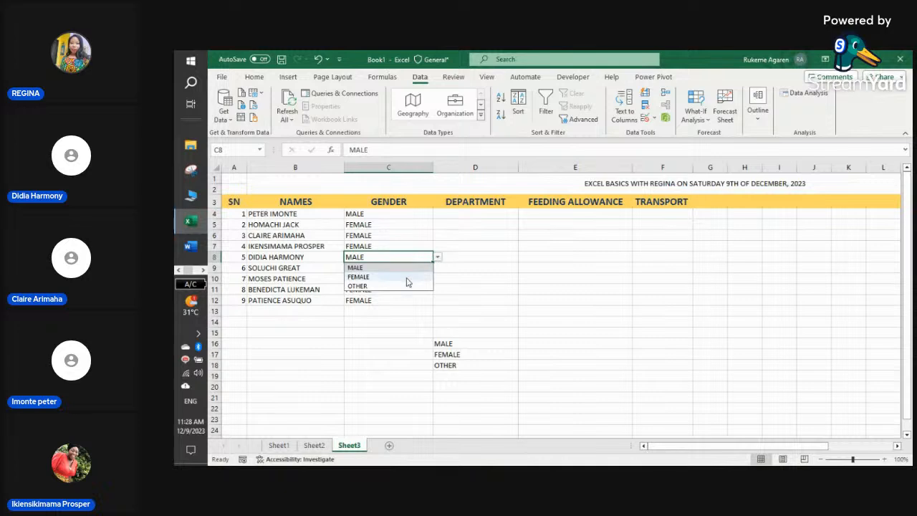
{"action": "left_click", "coordinate": [407, 278]}
{"action": "left_click", "coordinate": [277, 311]}
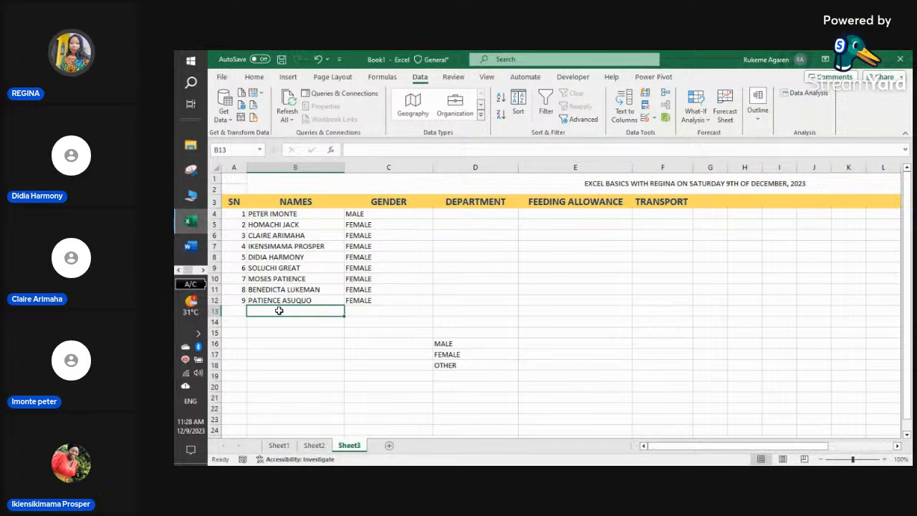
- Type two new staff names into B13 and B14, rejecting AutoComplete and fixing the spacing
{"action": "type", "text": "PETER"}
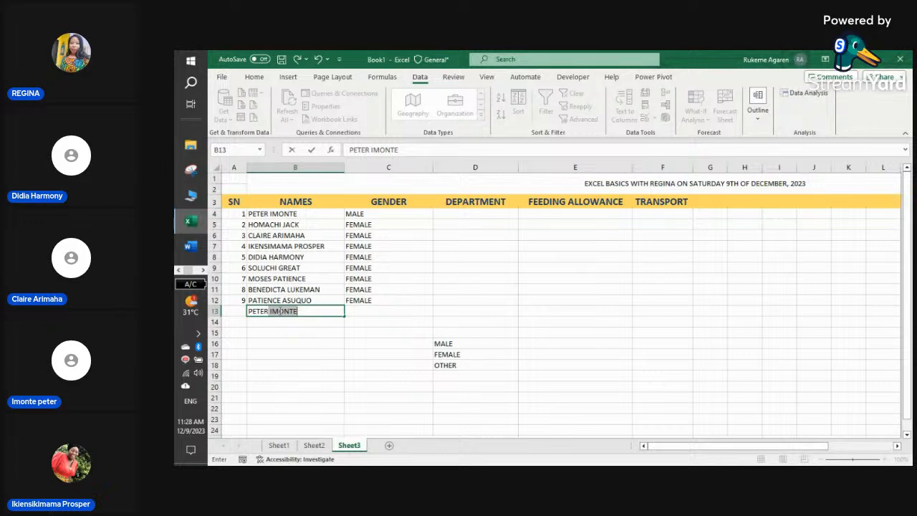
{"action": "key", "text": "BackSpace"}
{"action": "key", "text": "BackSpace"}
{"action": "type", "text": "PSQUAR"}
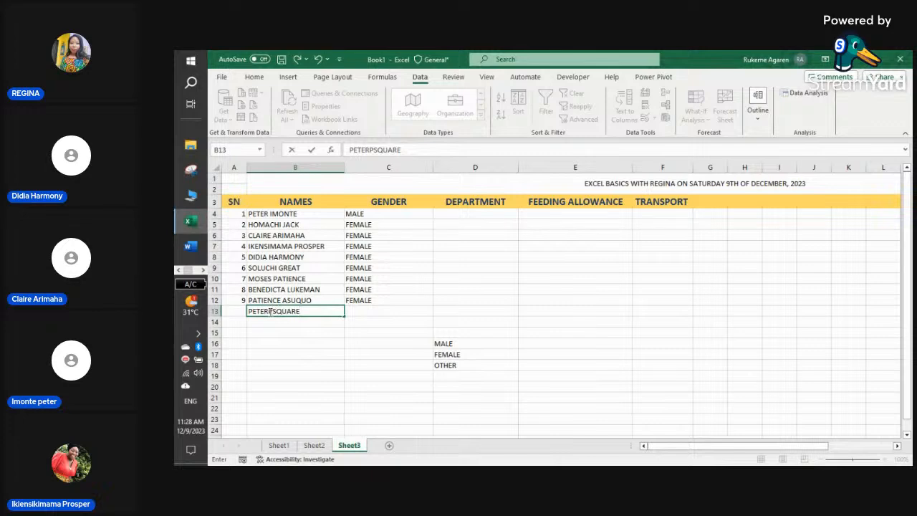
{"action": "left_click", "coordinate": [270, 311]}
{"action": "key", "text": "Return"}
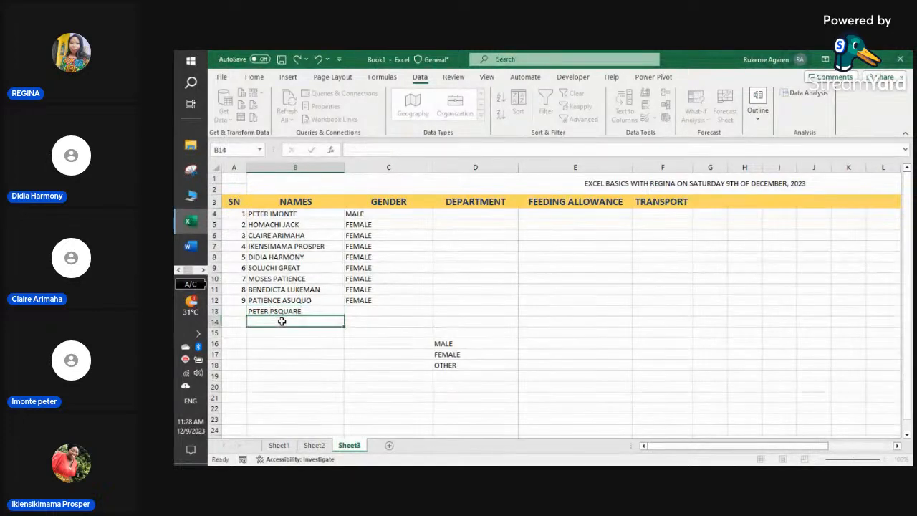
{"action": "type", "text": "PAUL P"}
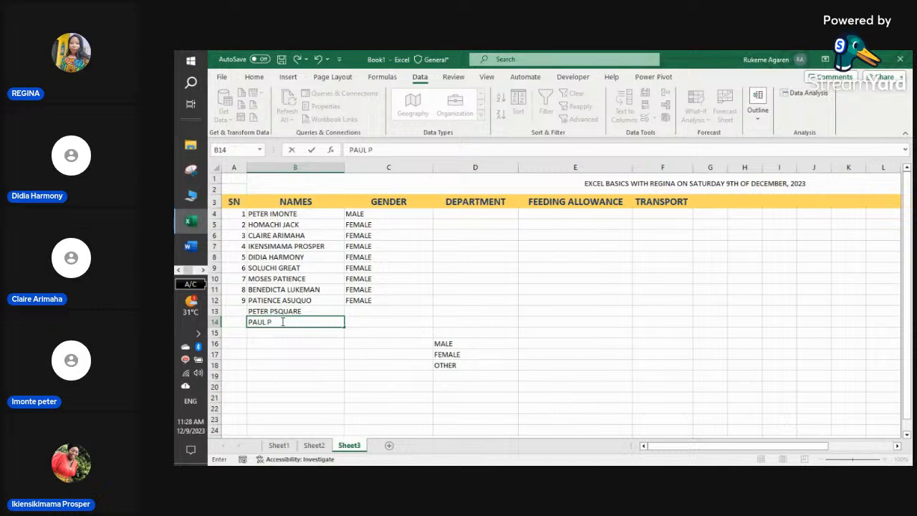
{"action": "type", "text": "SQUARE"}
{"action": "left_click", "coordinate": [289, 341]}
{"action": "left_click", "coordinate": [239, 310]}
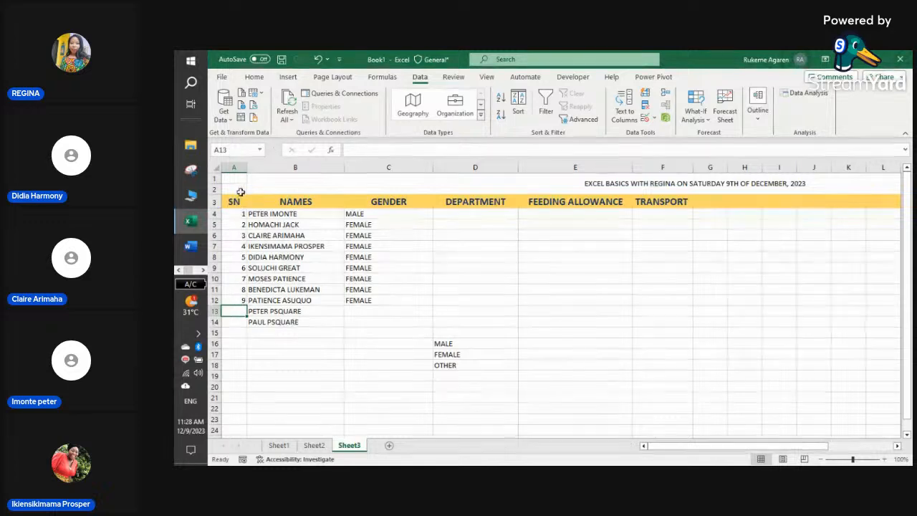
- Drag A4's value down to A14 and try converting it to a counting series
{"action": "left_click", "coordinate": [244, 215]}
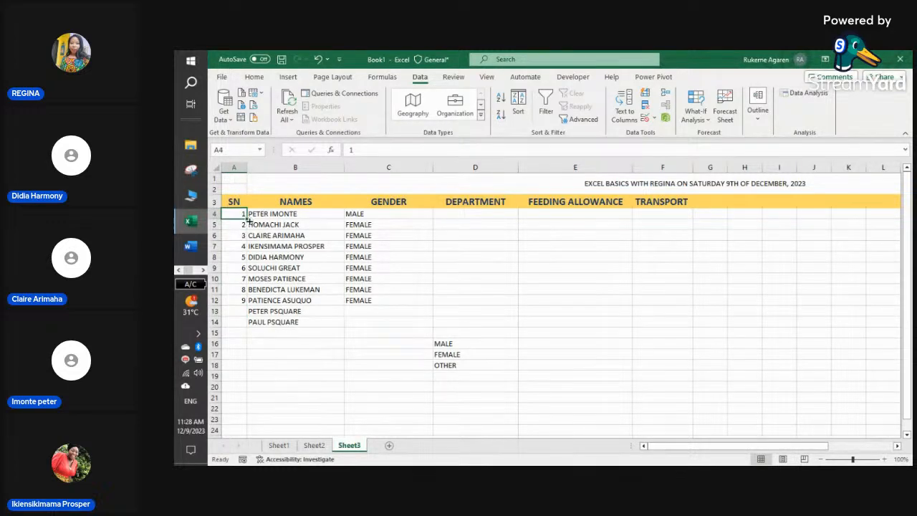
{"action": "left_click_drag", "start_coordinate": [246, 219], "coordinate": [245, 327]}
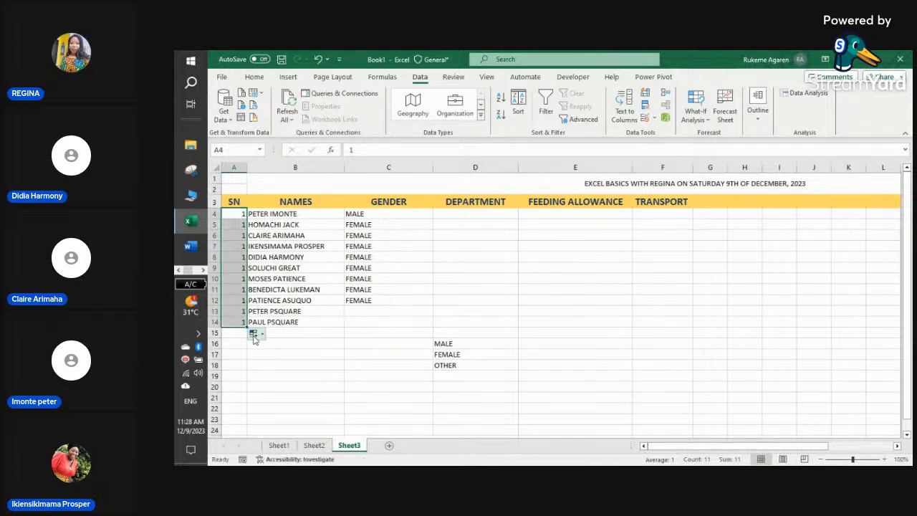
{"action": "left_click", "coordinate": [262, 336]}
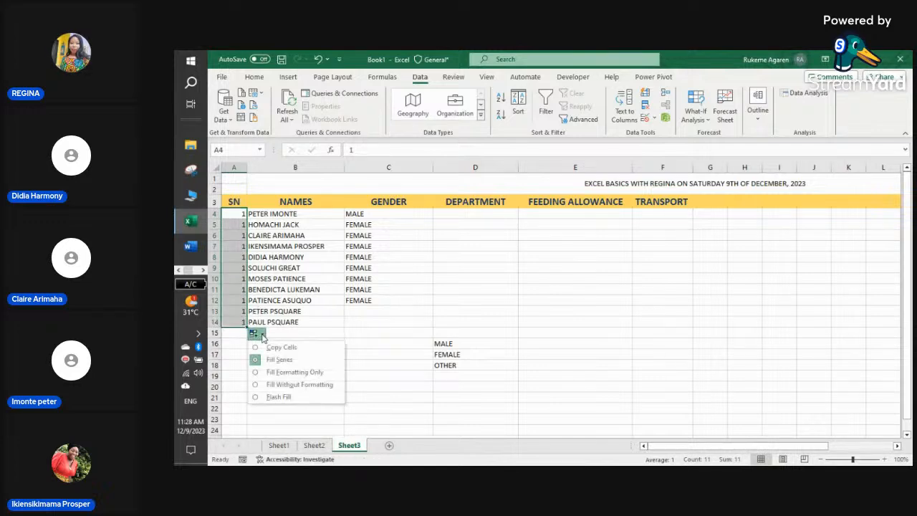
{"action": "left_click", "coordinate": [261, 398]}
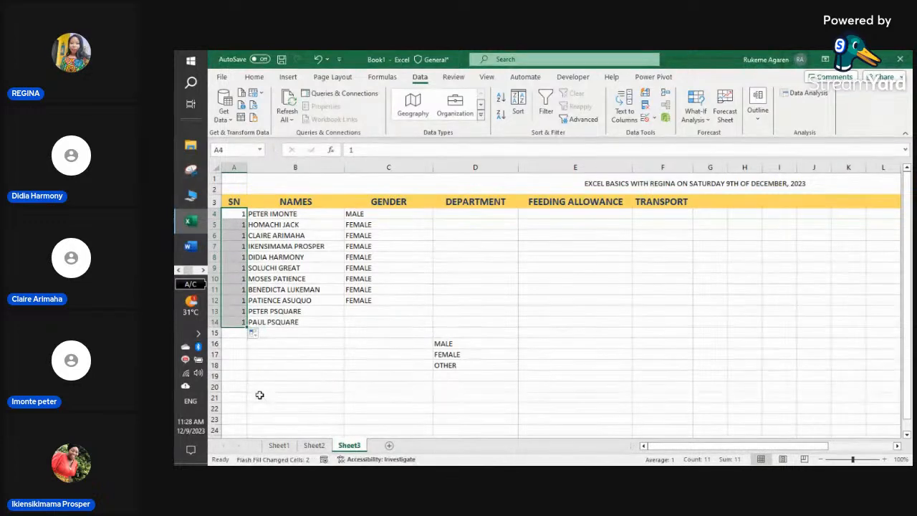
{"action": "left_click", "coordinate": [262, 336]}
{"action": "left_click", "coordinate": [268, 361]}
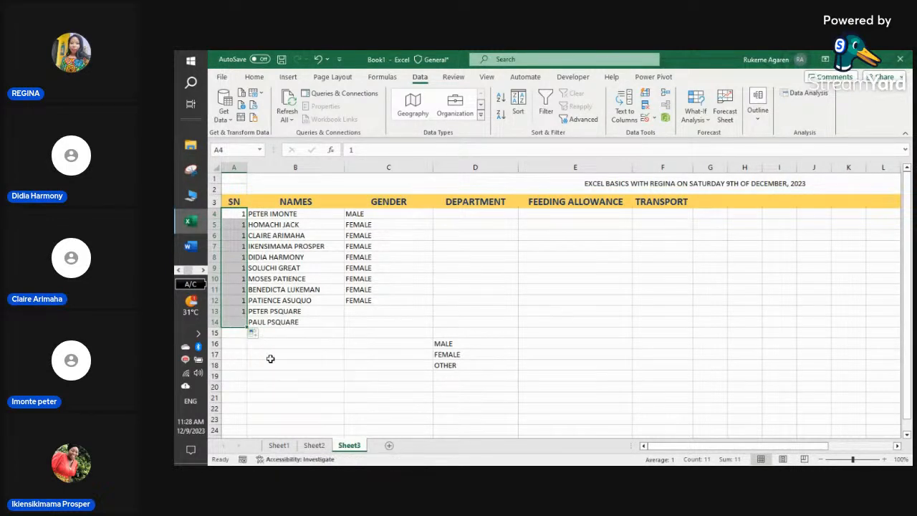
{"action": "left_click", "coordinate": [260, 337]}
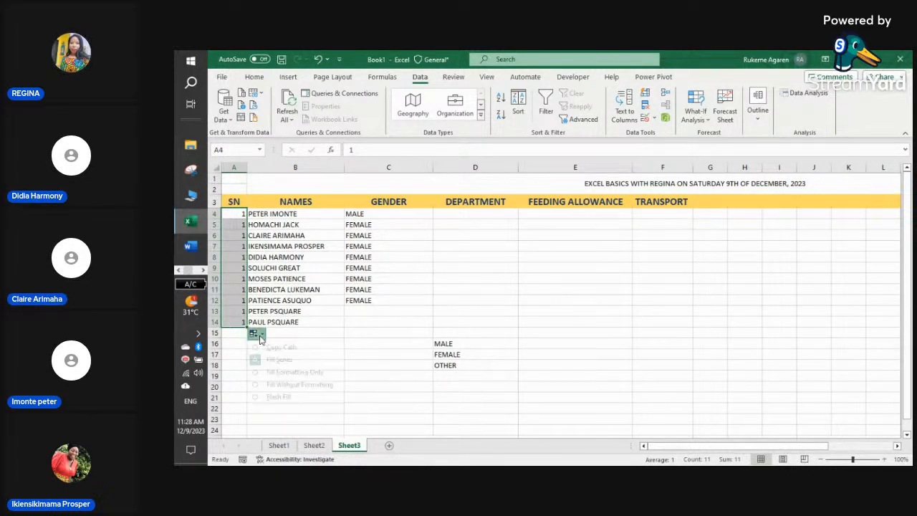
{"action": "left_click", "coordinate": [266, 360]}
{"action": "left_click", "coordinate": [297, 352]}
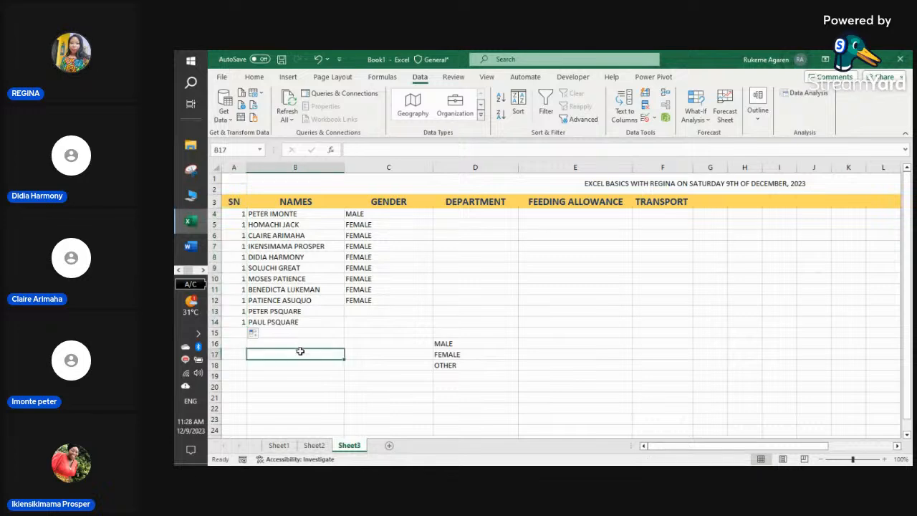
- Reselect A4:A14 and apply Fill Series so SN reads 1 to 11
{"action": "left_click", "coordinate": [238, 214]}
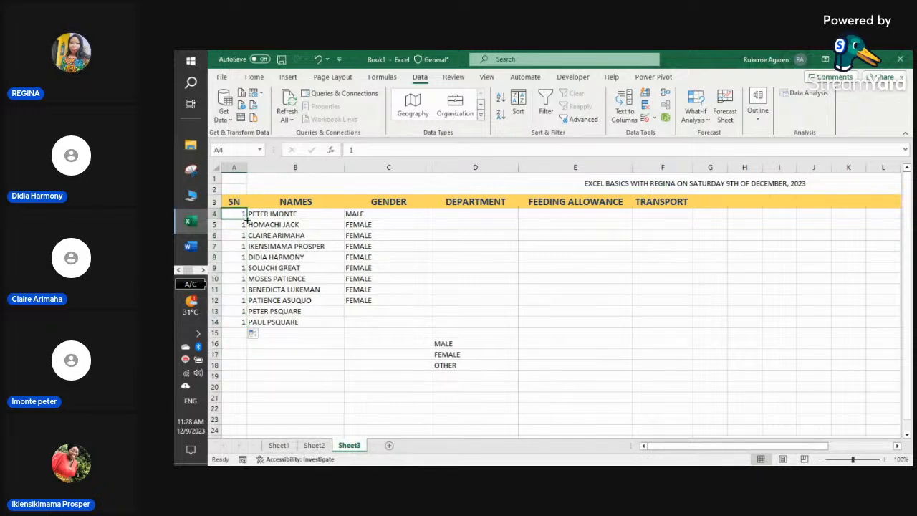
{"action": "key", "text": "ctrl+shift+Down"}
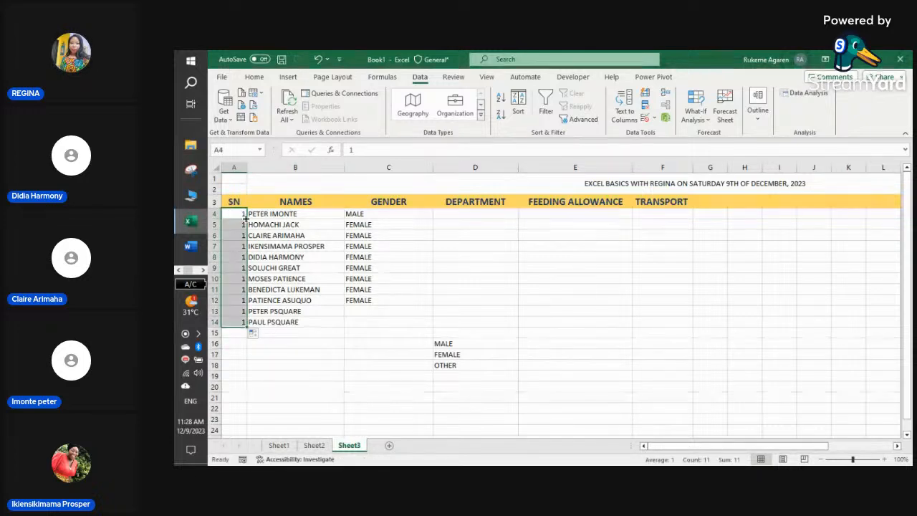
{"action": "left_click", "coordinate": [258, 335]}
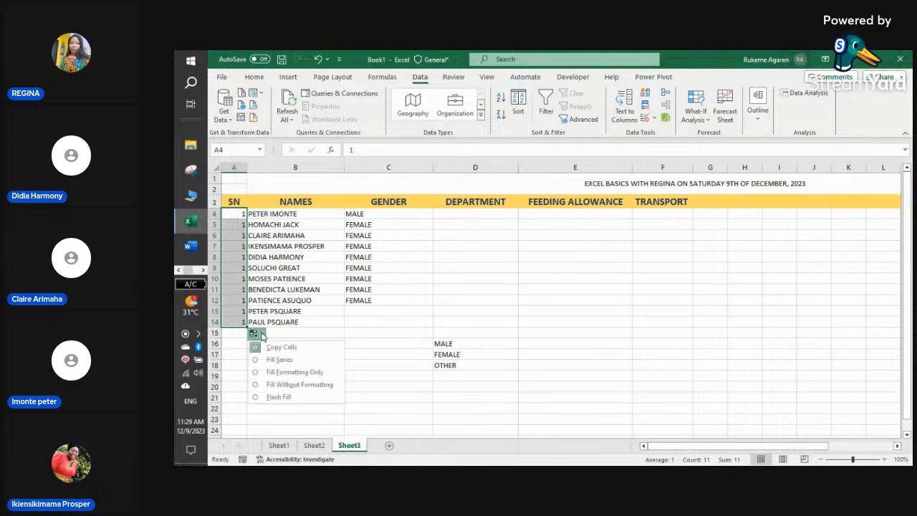
{"action": "left_click", "coordinate": [286, 360]}
{"action": "left_click", "coordinate": [285, 356]}
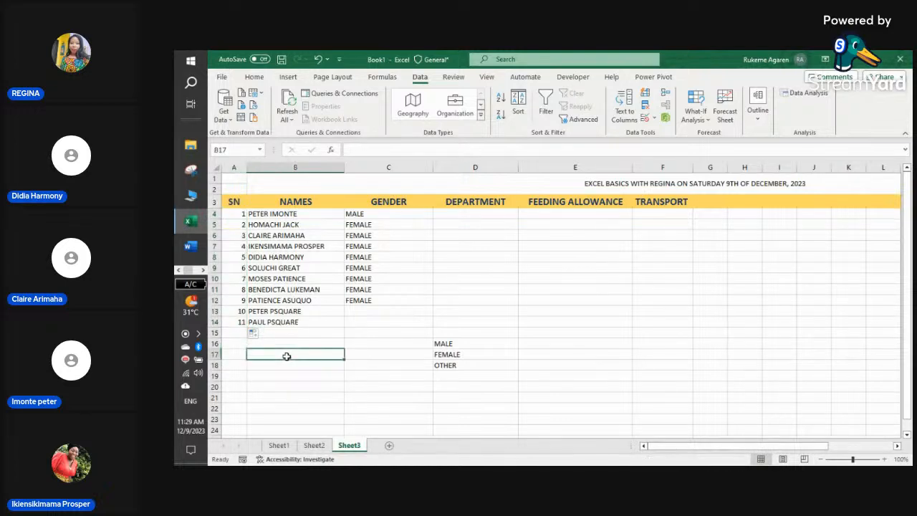
- Choose MALE from the dropdown for Gender cells C13 and C14
{"action": "left_click", "coordinate": [385, 314]}
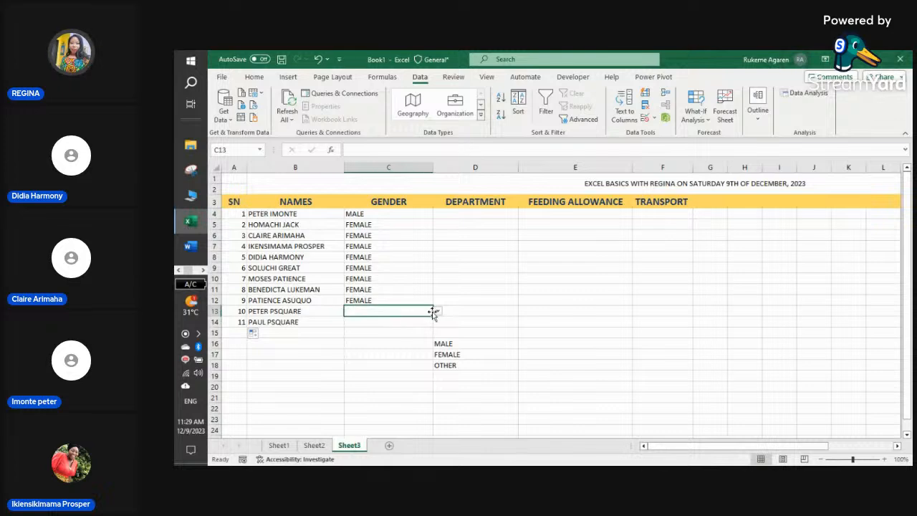
{"action": "left_click", "coordinate": [437, 311]}
{"action": "left_click", "coordinate": [415, 324]}
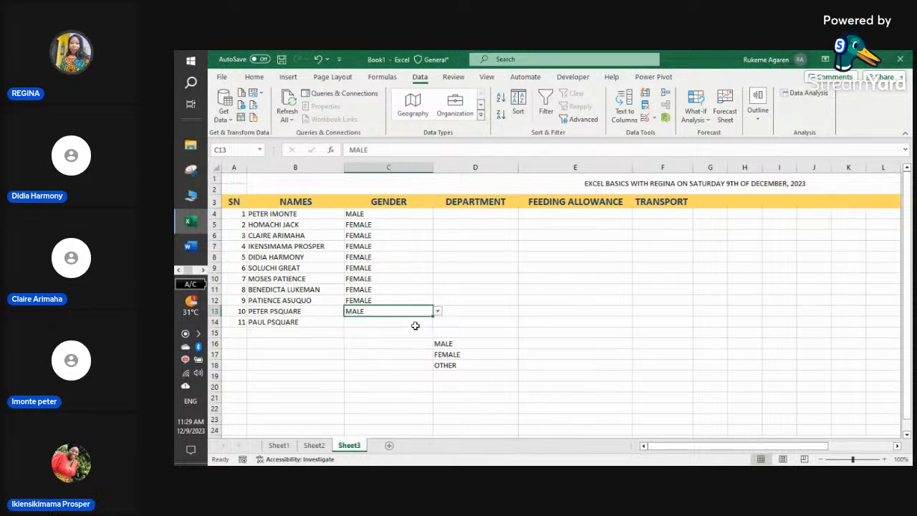
{"action": "left_click", "coordinate": [415, 325]}
{"action": "left_click", "coordinate": [437, 322]}
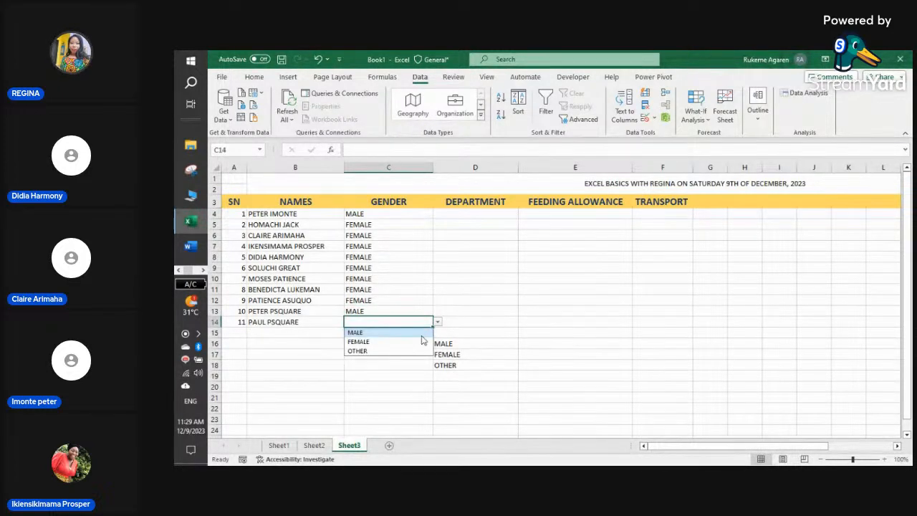
{"action": "left_click", "coordinate": [415, 335]}
{"action": "left_click", "coordinate": [363, 351]}
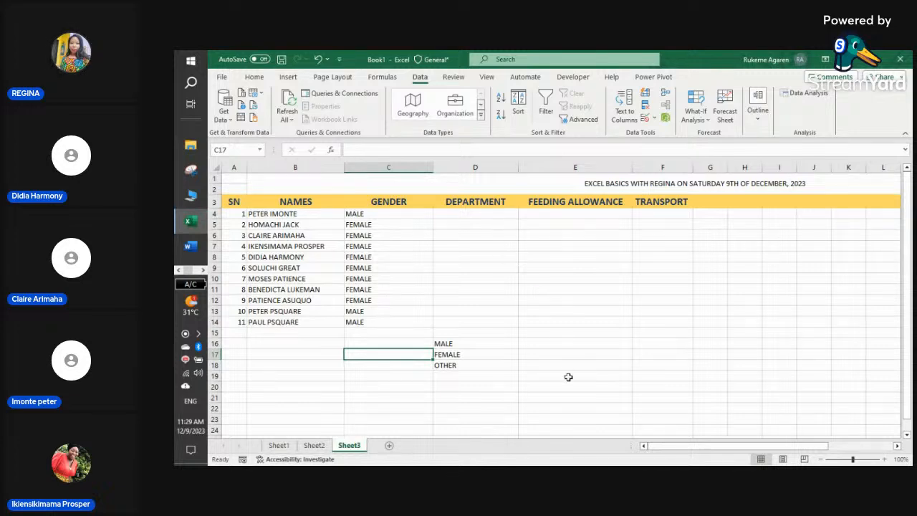
- Look through the running applications to get back to Excel
{"action": "left_click", "coordinate": [202, 271]}
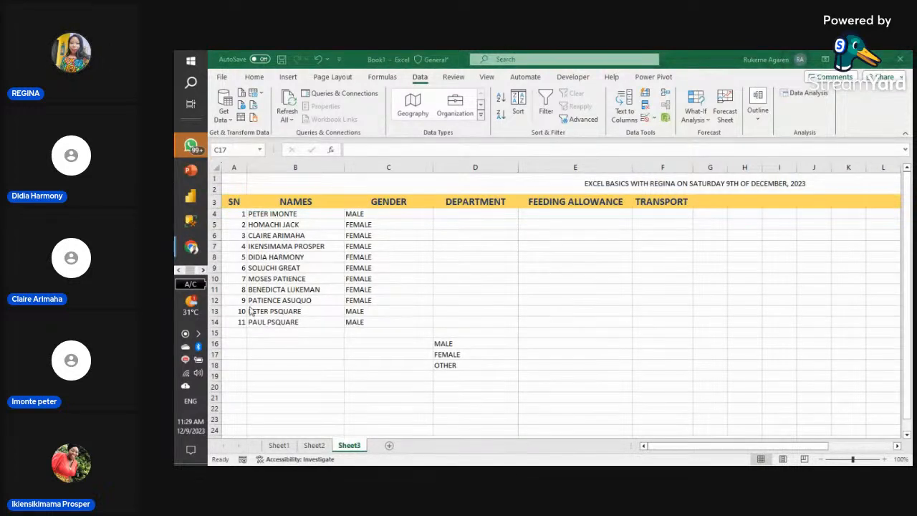
{"action": "left_click", "coordinate": [202, 271]}
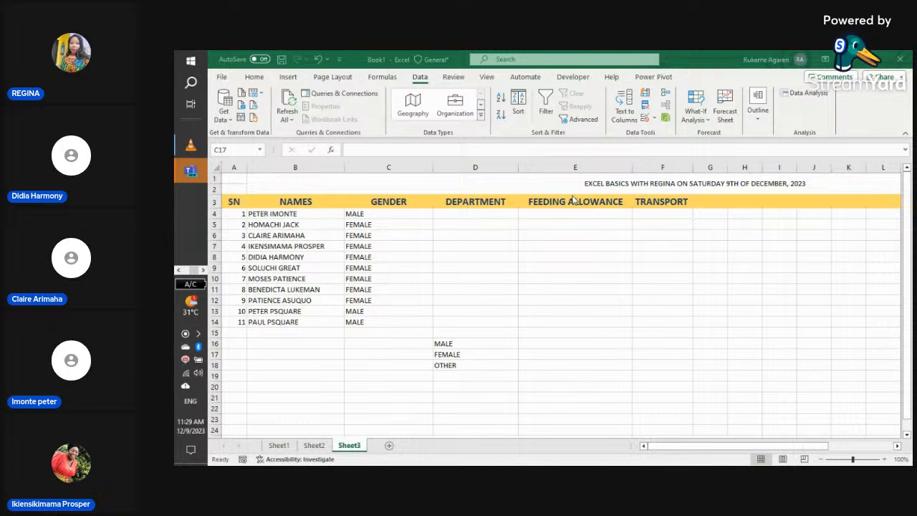
{"action": "left_click", "coordinate": [179, 269]}
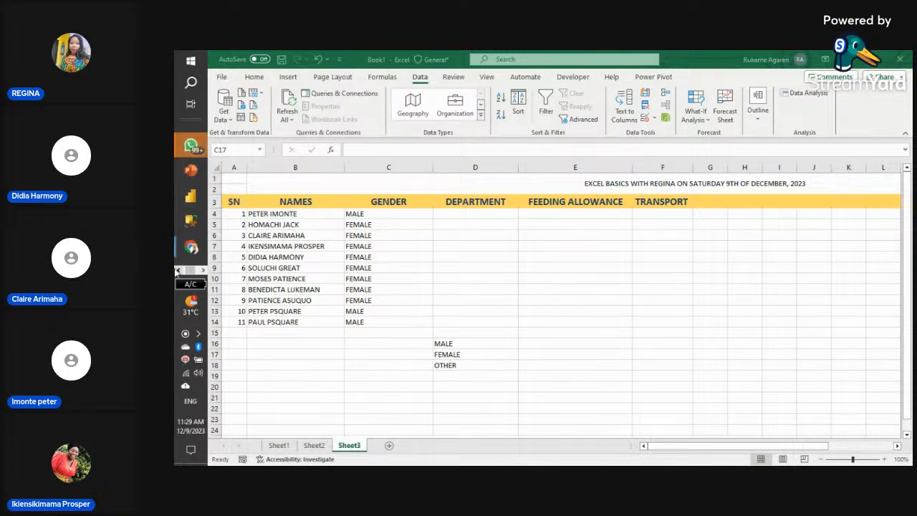
- Enter the department code BMT in E15, correcting the mistyped entry
{"action": "left_click", "coordinate": [552, 330]}
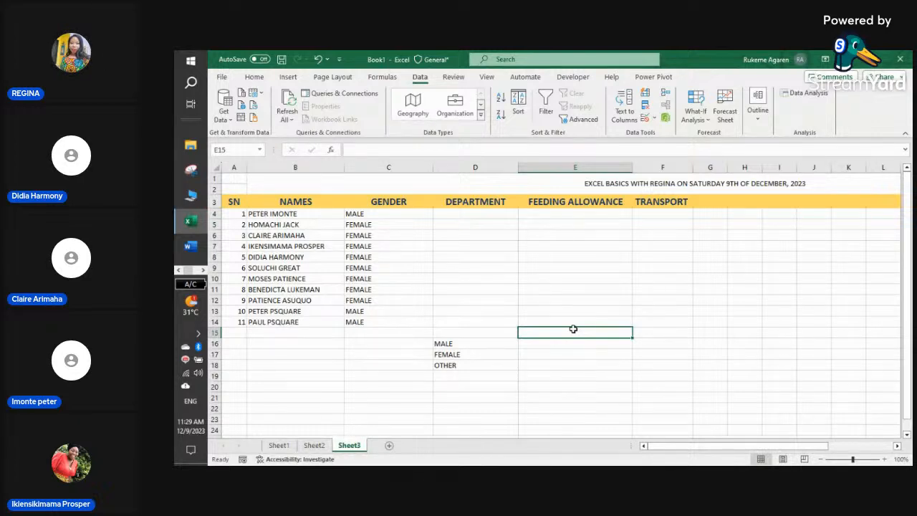
{"action": "type", "text": "B"}
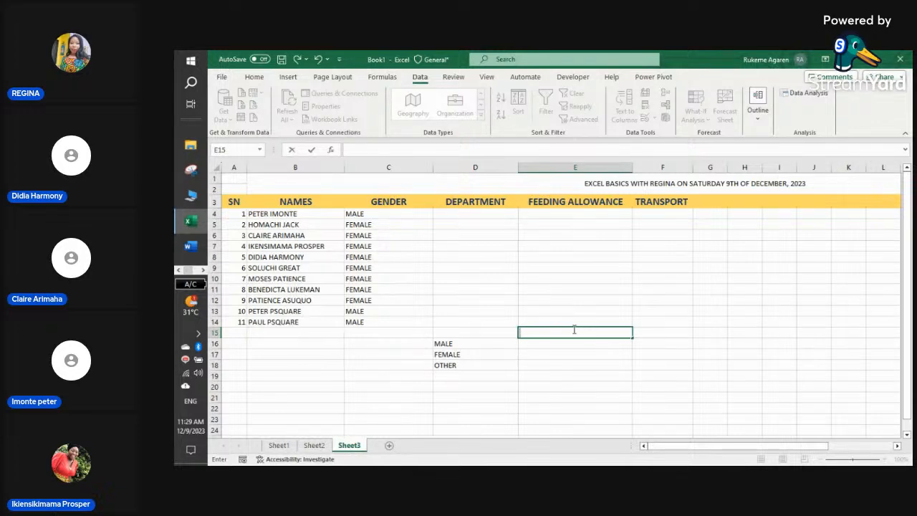
{"action": "type", "text": "IOMEL"}
{"action": "key", "text": "BackSpace"}
{"action": "key", "text": "BackSpace"}
{"action": "key", "text": "BackSpace"}
{"action": "key", "text": "BackSpace"}
{"action": "key", "text": "BackSpace"}
{"action": "key", "text": "BackSpace"}
{"action": "key", "text": "BackSpace"}
{"action": "key", "text": "BackSpace"}
{"action": "type", "text": "B"}
{"action": "key", "text": "Return"}
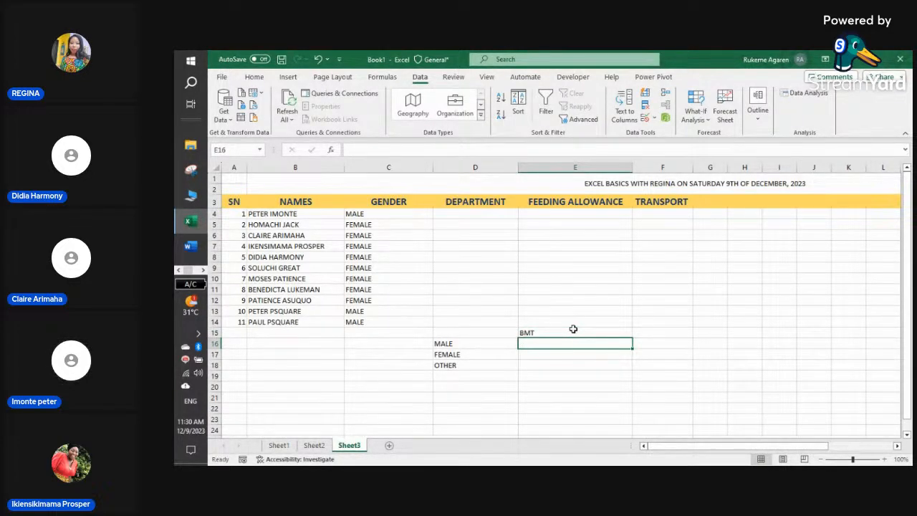
- Enter MCT in E16 and BCT in E17, erasing the stray MCT in E18
{"action": "type", "text": "M"}
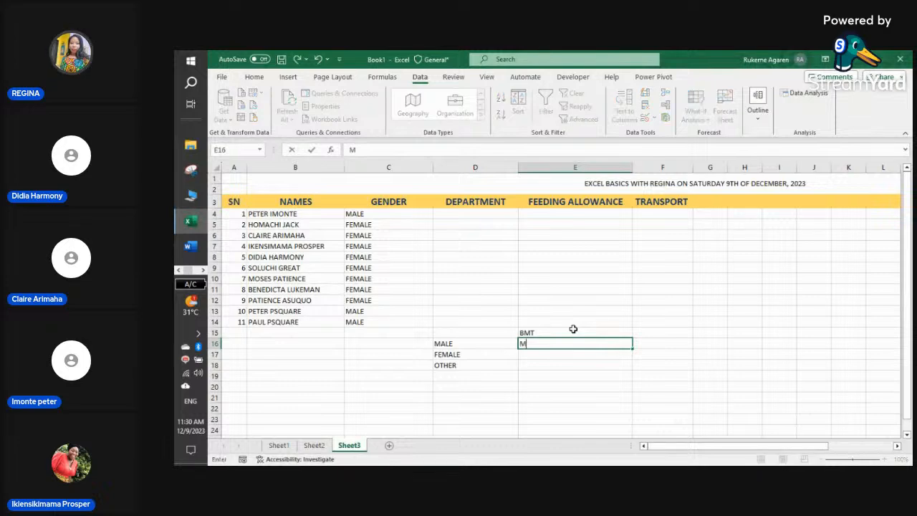
{"action": "type", "text": "CB"}
{"action": "key", "text": "Return"}
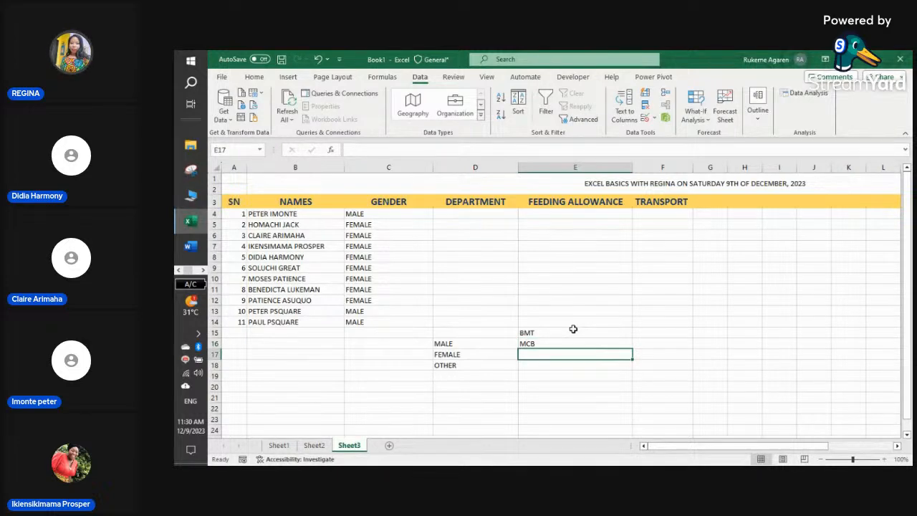
{"action": "key", "text": "Return"}
{"action": "key", "text": "Up"}
{"action": "key", "text": "Up"}
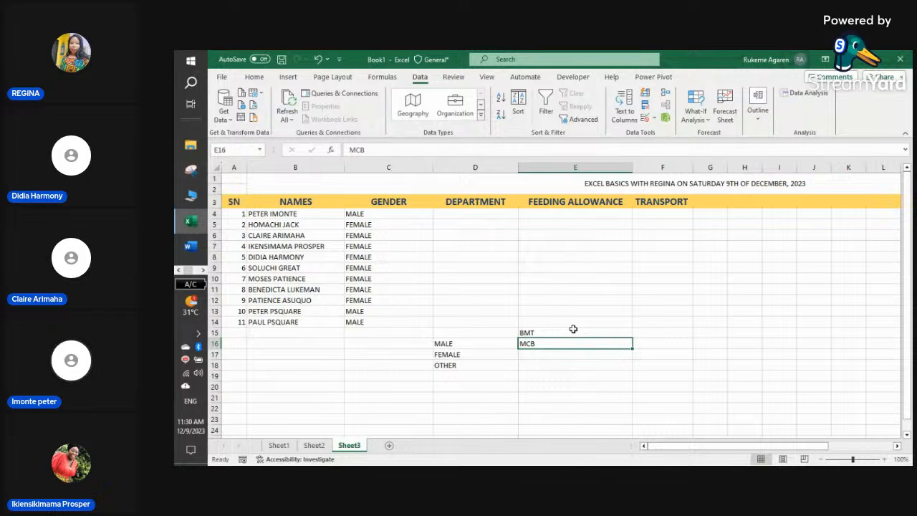
{"action": "key", "text": "BackSpace"}
{"action": "type", "text": "T"}
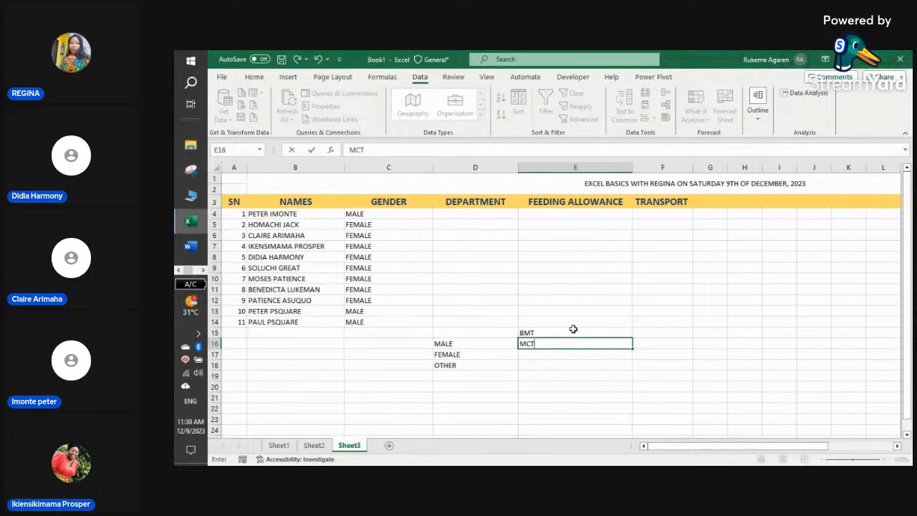
{"action": "key", "text": "Return"}
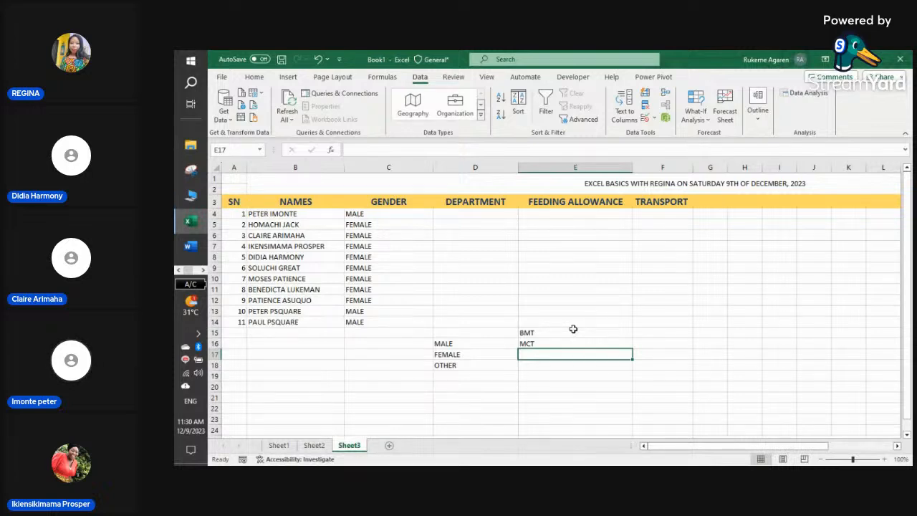
{"action": "type", "text": "BCT"}
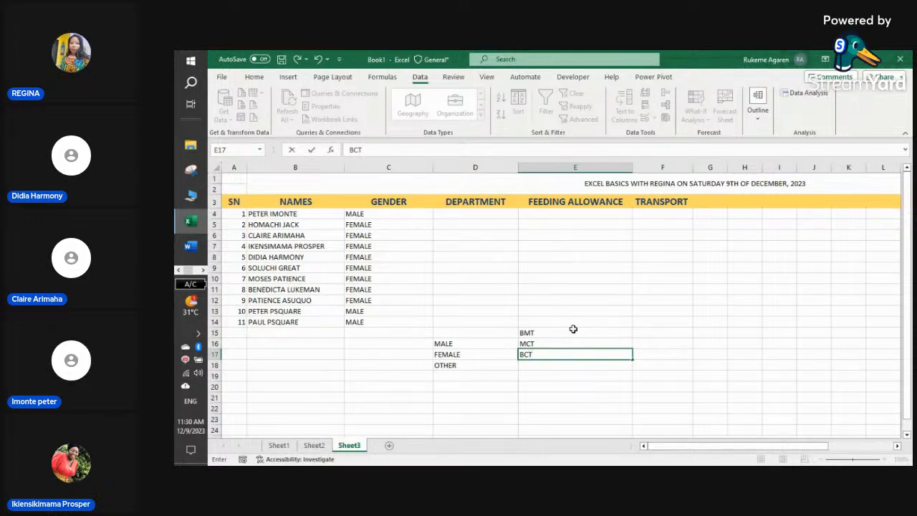
{"action": "key", "text": "Return"}
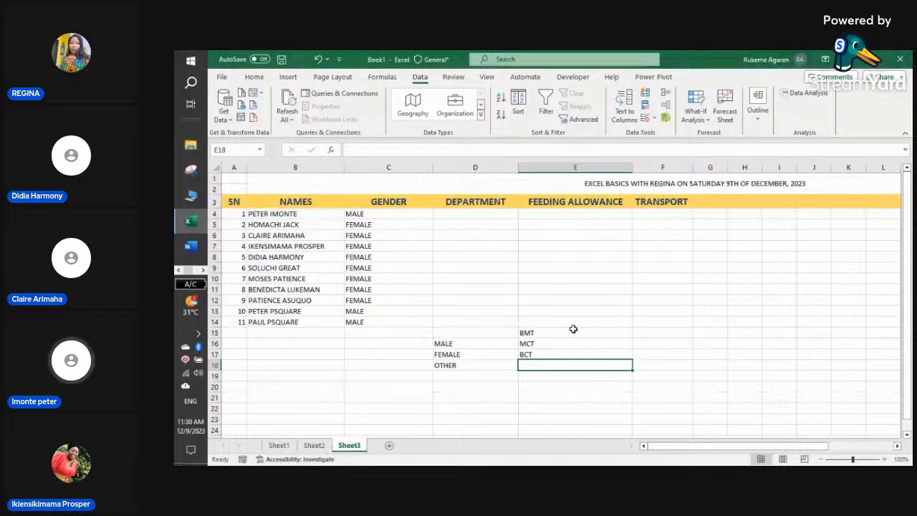
{"action": "type", "text": "MCT"}
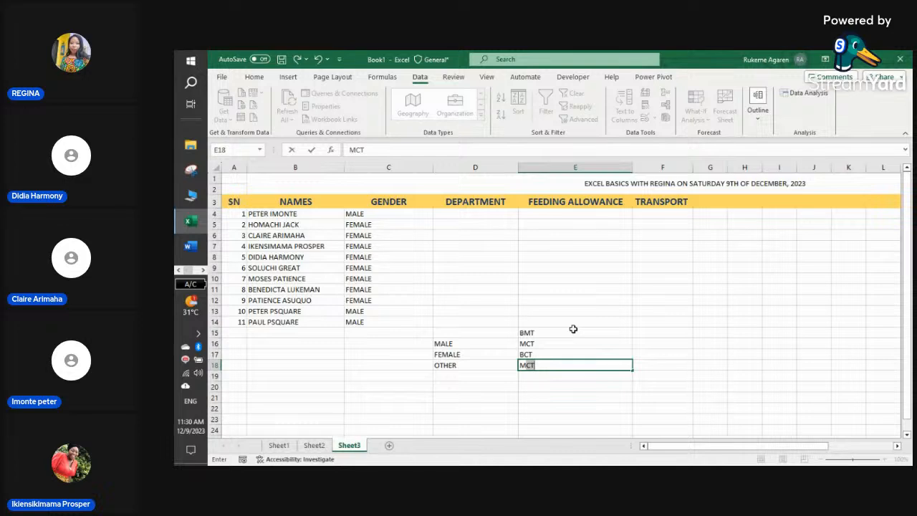
{"action": "key", "text": "BackSpace"}
{"action": "key", "text": "BackSpace"}
{"action": "key", "text": "BackSpace"}
{"action": "left_click", "coordinate": [203, 270]}
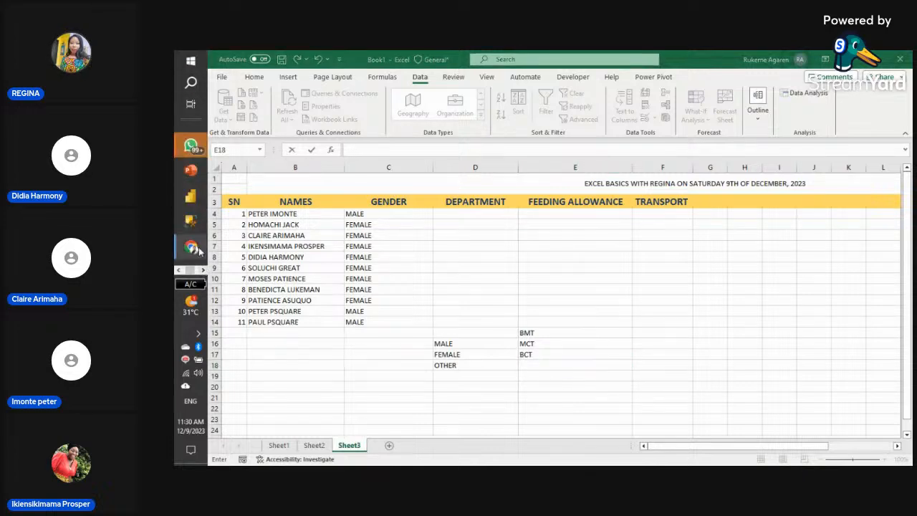
{"action": "mouse_move", "coordinate": [200, 250]}
{"action": "left_click", "coordinate": [244, 231]}
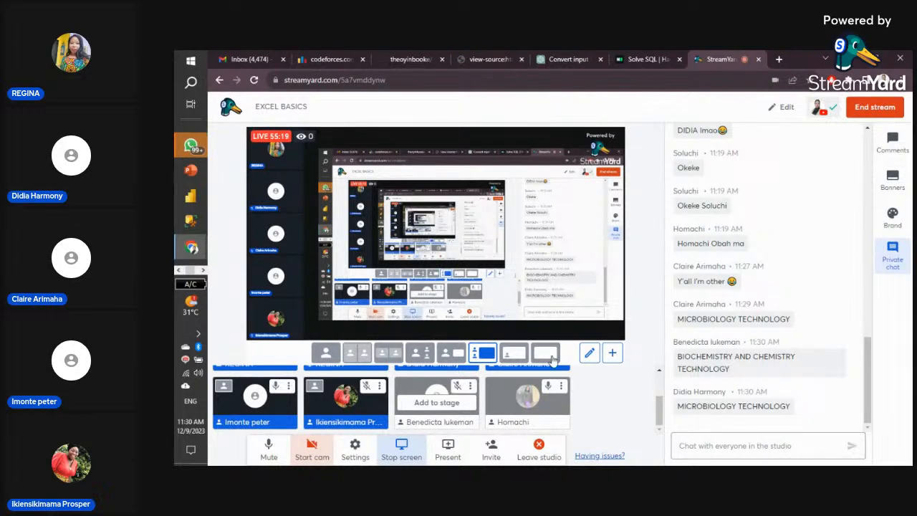
{"action": "left_click", "coordinate": [180, 271]}
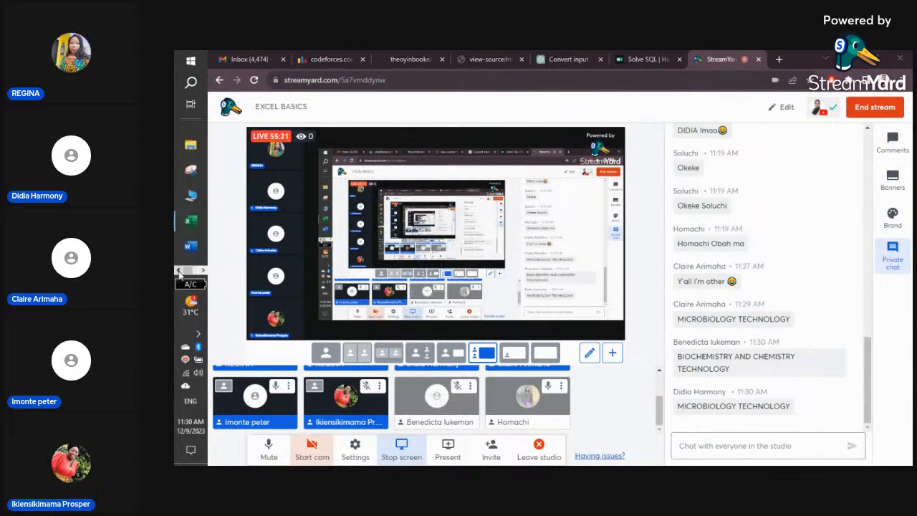
{"action": "left_click", "coordinate": [191, 221]}
{"action": "left_click", "coordinate": [569, 290]}
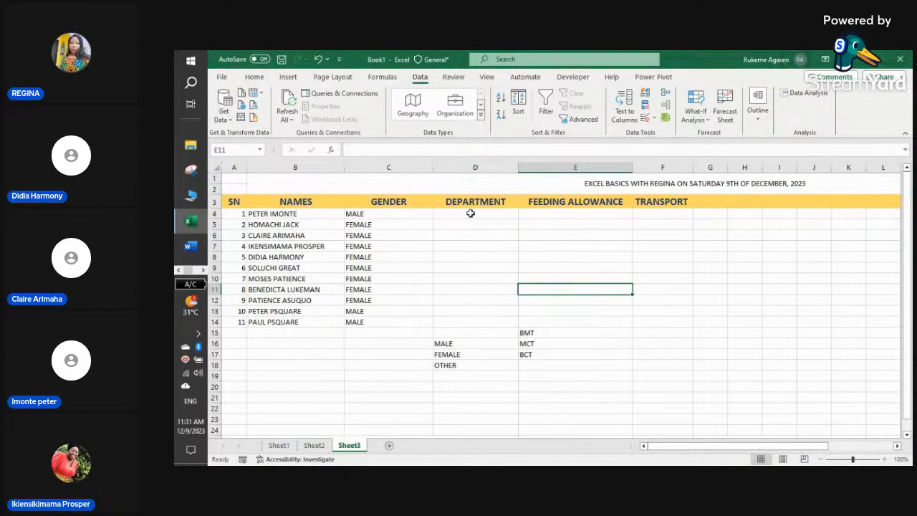
{"action": "left_click_drag", "start_coordinate": [478, 210], "coordinate": [483, 311]}
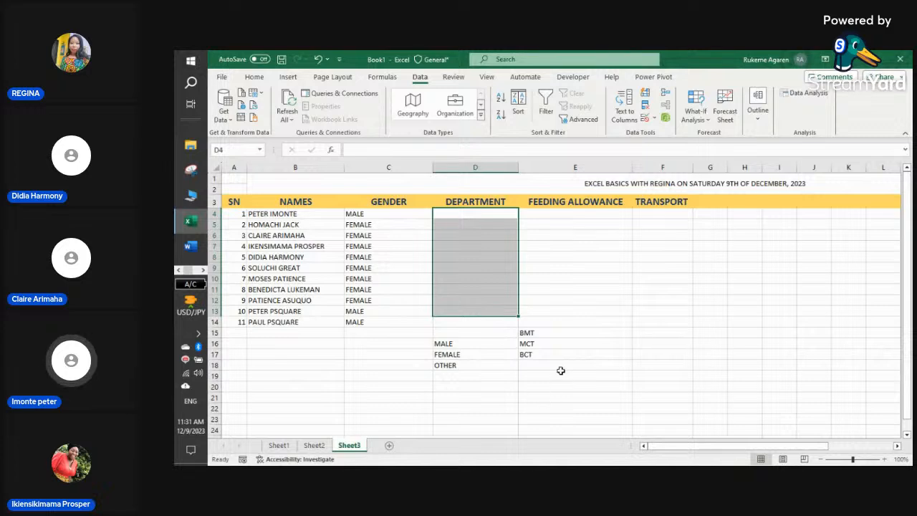
{"action": "left_click", "coordinate": [561, 365]}
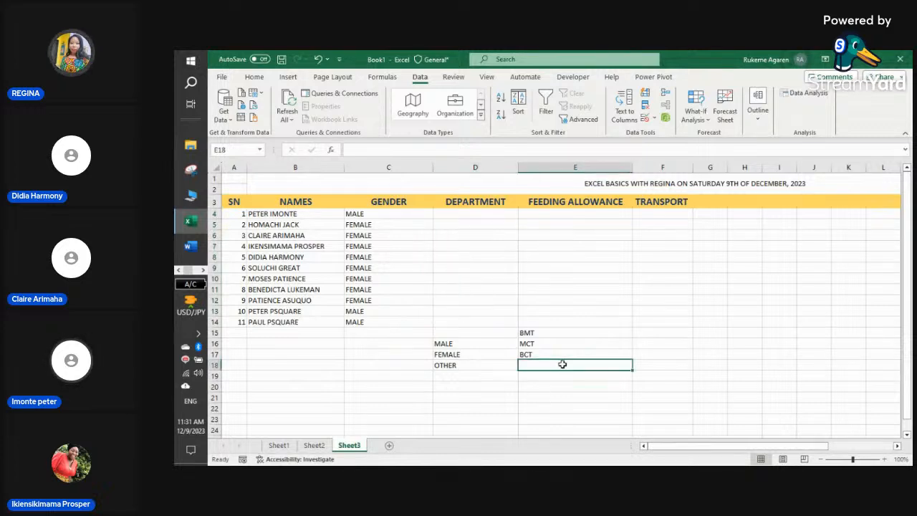
- Enter PPT in E18, cancel an accidental move of E15:E17, and select D4:D14
{"action": "type", "text": "PPT"}
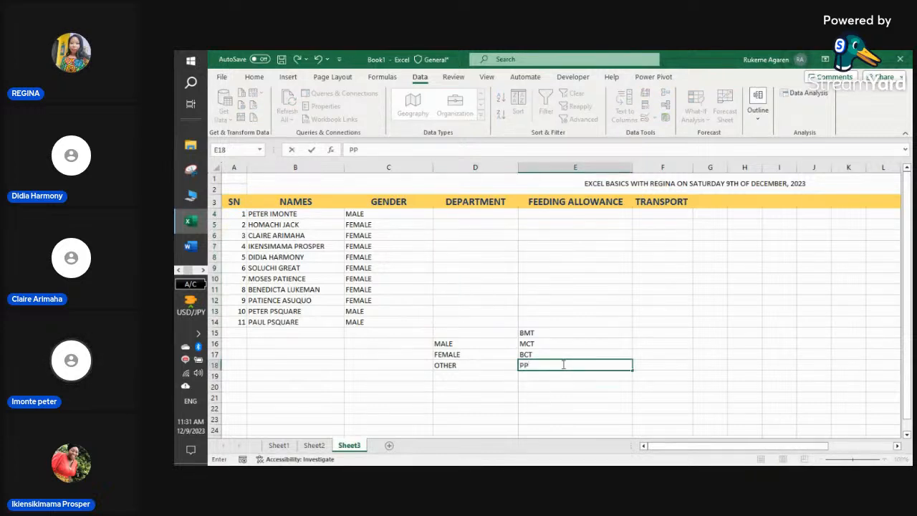
{"action": "left_click", "coordinate": [567, 399]}
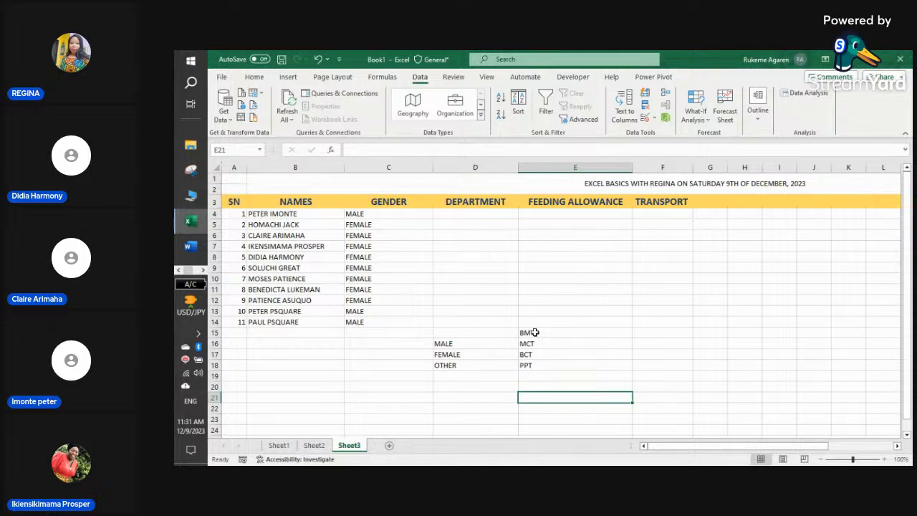
{"action": "left_click_drag", "start_coordinate": [535, 332], "coordinate": [537, 357]}
{"action": "left_click_drag", "start_coordinate": [537, 360], "coordinate": [540, 371]}
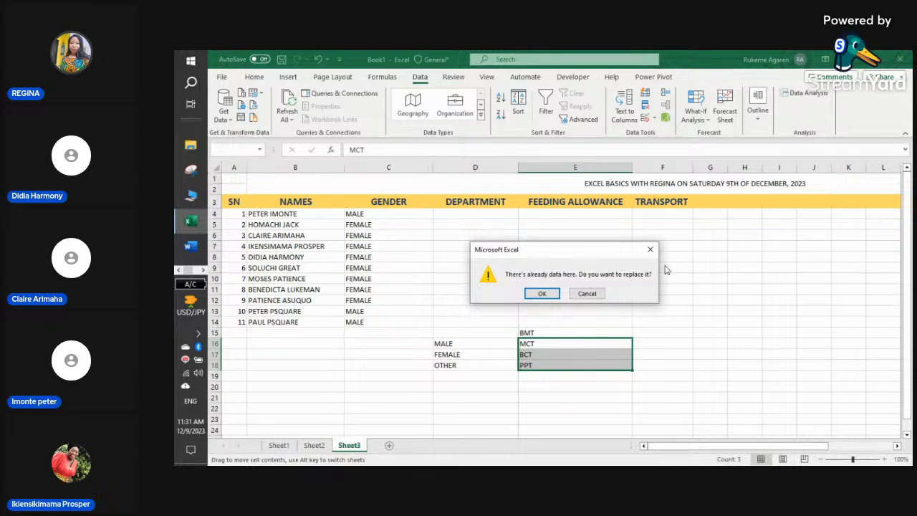
{"action": "left_click", "coordinate": [650, 250]}
{"action": "left_click", "coordinate": [553, 366]}
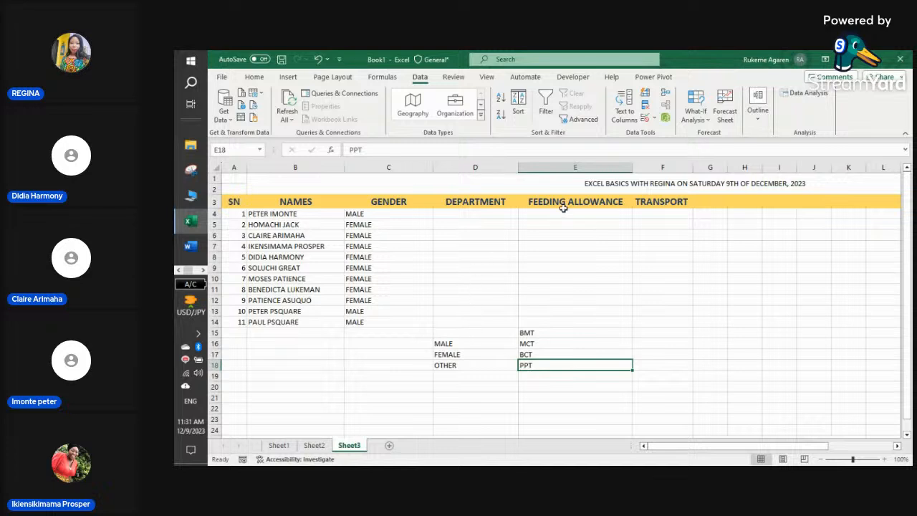
{"action": "left_click_drag", "start_coordinate": [468, 213], "coordinate": [475, 323]}
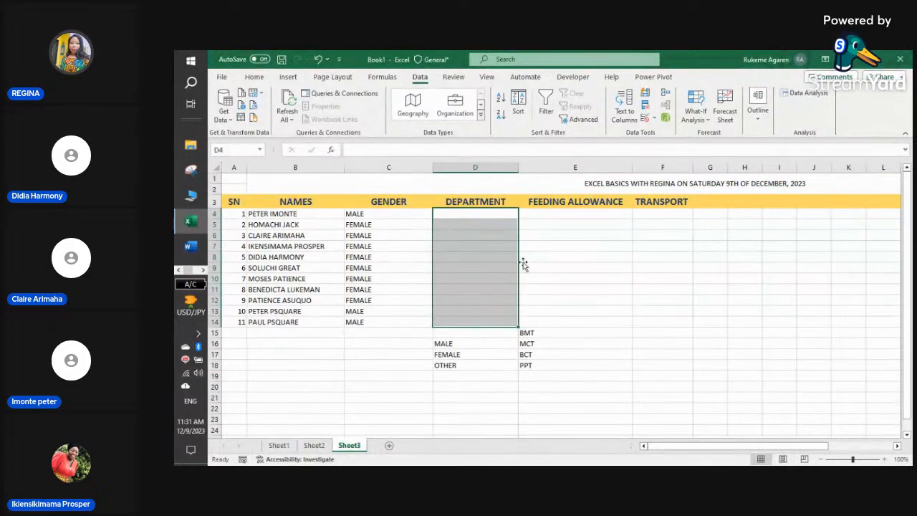
- Set Data Validation on D4:D14 to Allow List with source =$E$15:$E$18
{"action": "left_click", "coordinate": [654, 120]}
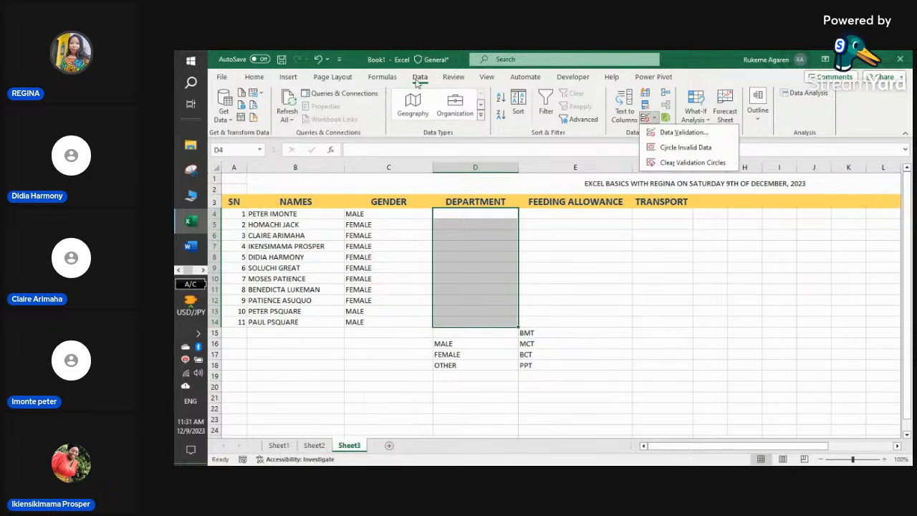
{"action": "left_click", "coordinate": [682, 133]}
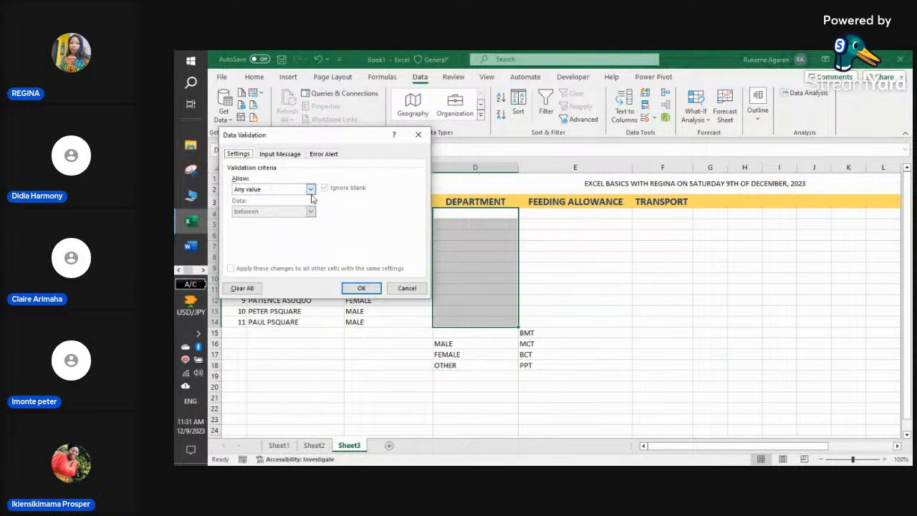
{"action": "left_click", "coordinate": [310, 188]}
{"action": "left_click", "coordinate": [287, 220]}
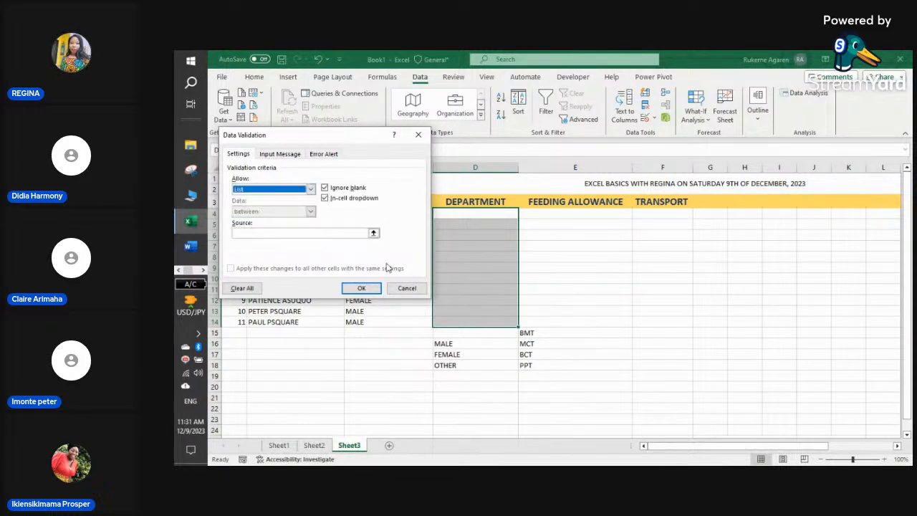
{"action": "left_click", "coordinate": [373, 235]}
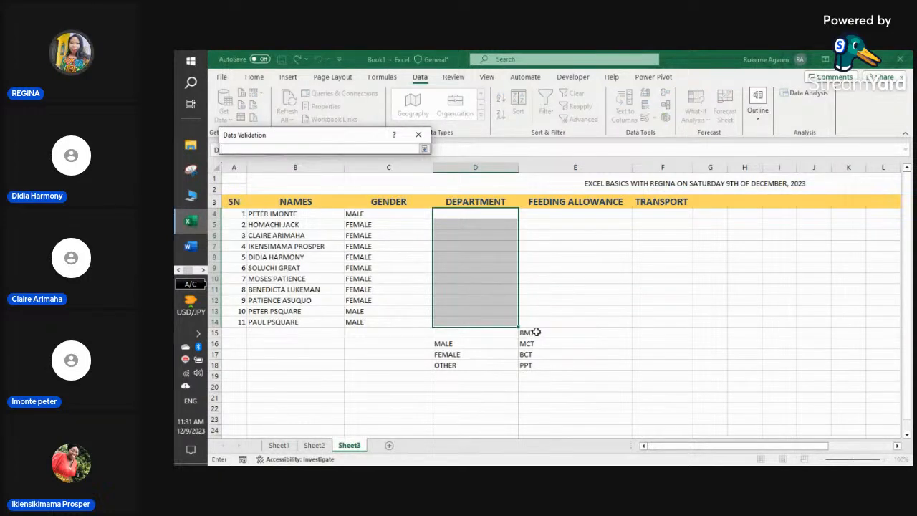
{"action": "left_click_drag", "start_coordinate": [530, 332], "coordinate": [536, 367]}
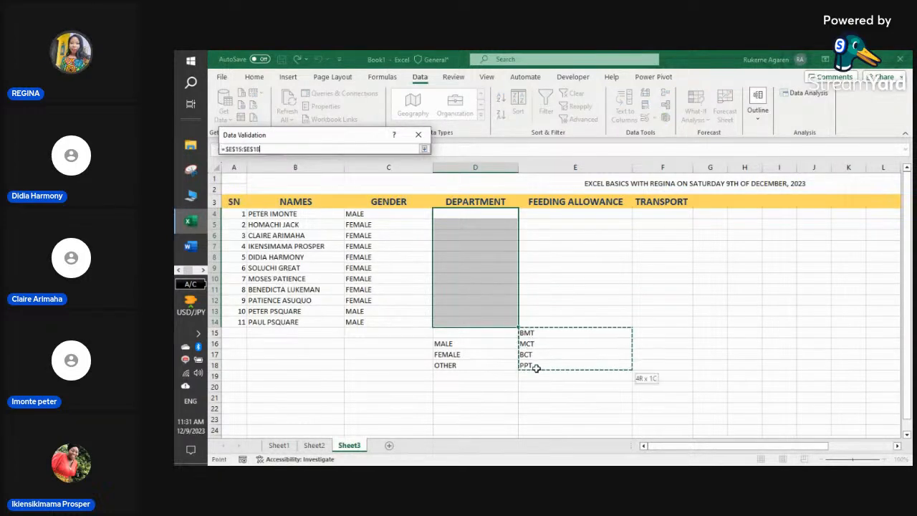
{"action": "left_click", "coordinate": [424, 148]}
{"action": "left_click", "coordinate": [361, 287]}
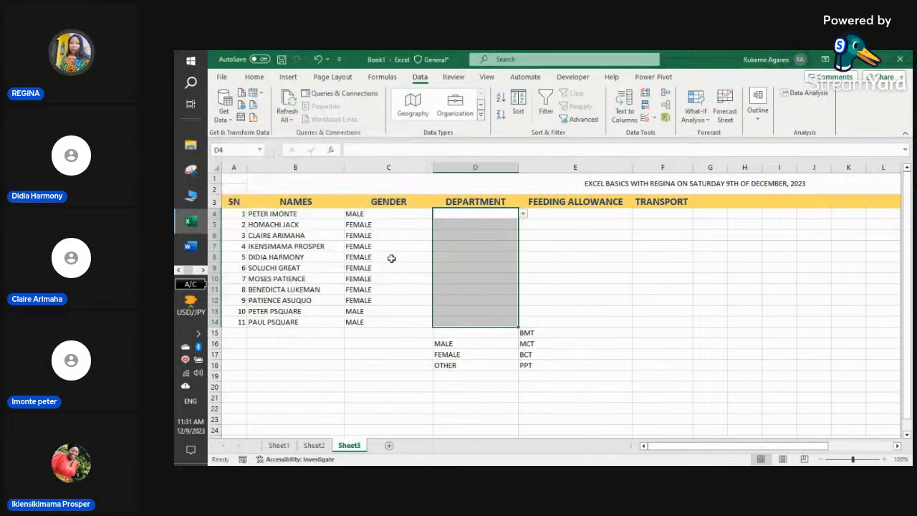
- Set departments D4 to BMT, D5 to MCT, D6 to BCT and D7 to PPT
{"action": "left_click", "coordinate": [524, 215]}
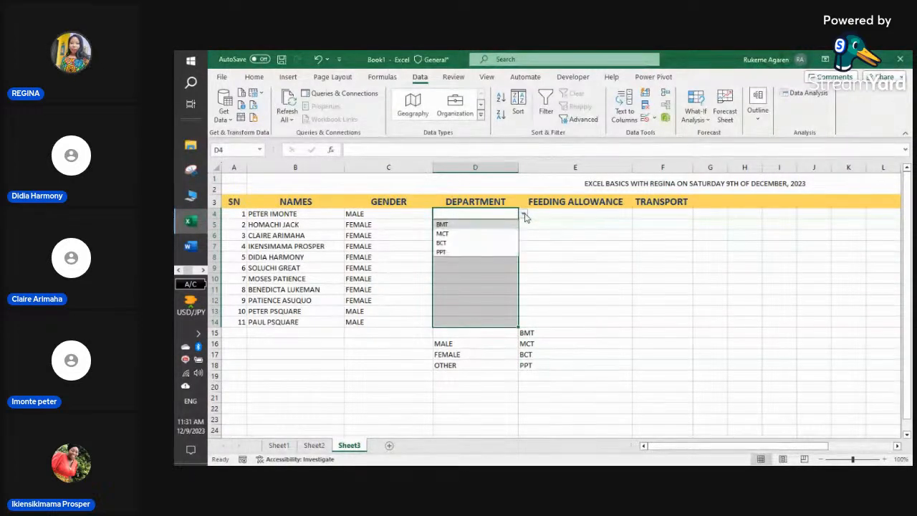
{"action": "left_click", "coordinate": [485, 225]}
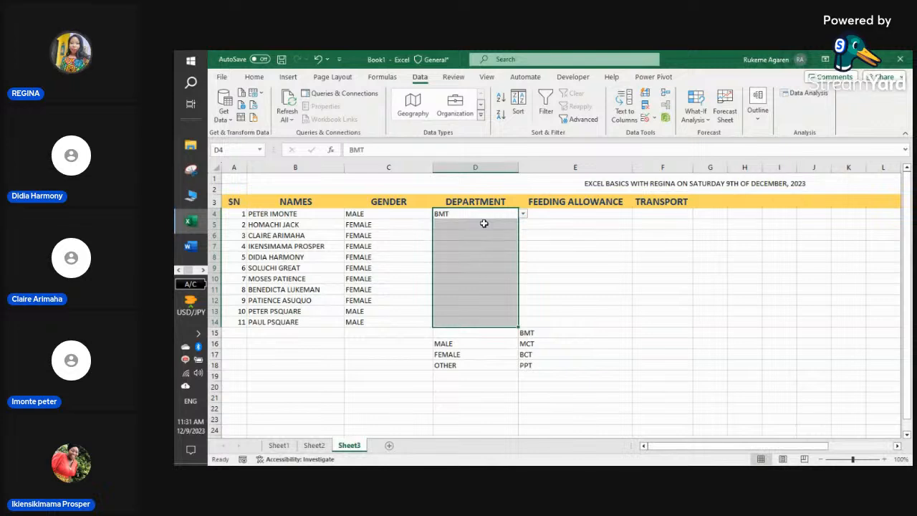
{"action": "left_click", "coordinate": [512, 225]}
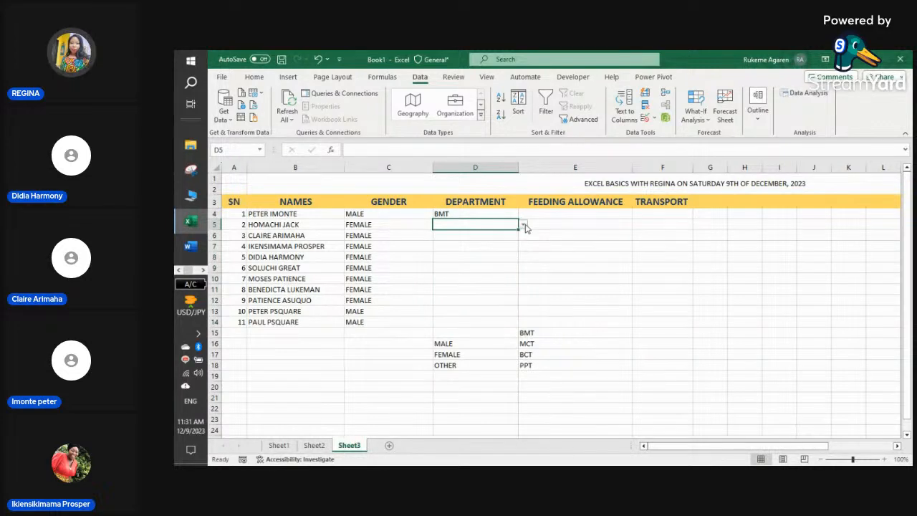
{"action": "left_click", "coordinate": [524, 225]}
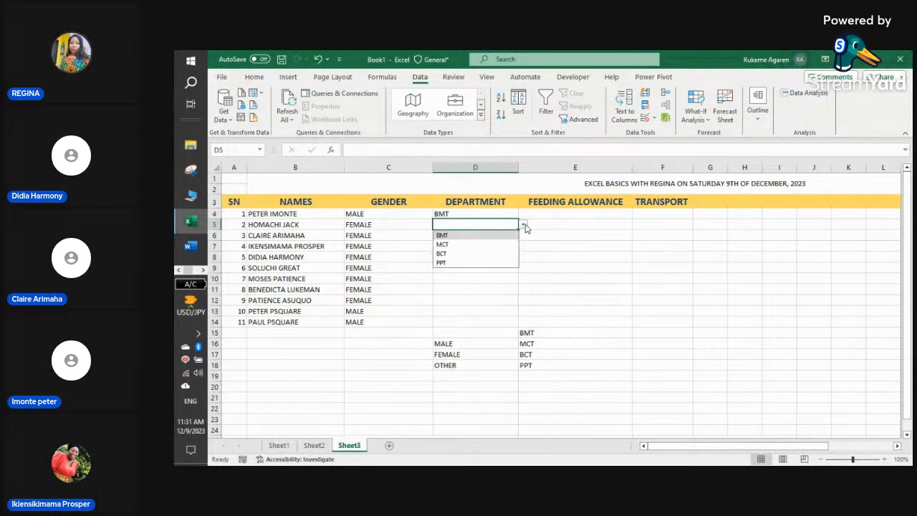
{"action": "left_click", "coordinate": [484, 247]}
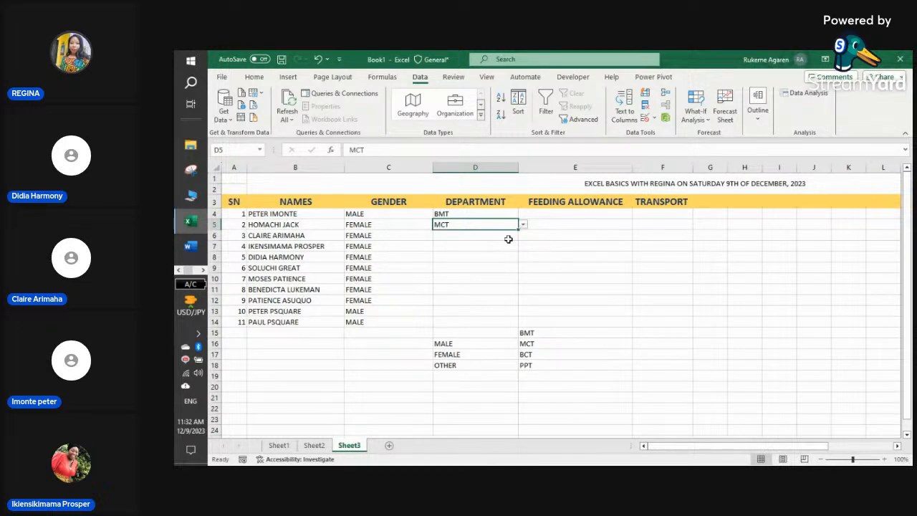
{"action": "left_click", "coordinate": [508, 240]}
{"action": "left_click", "coordinate": [524, 236]}
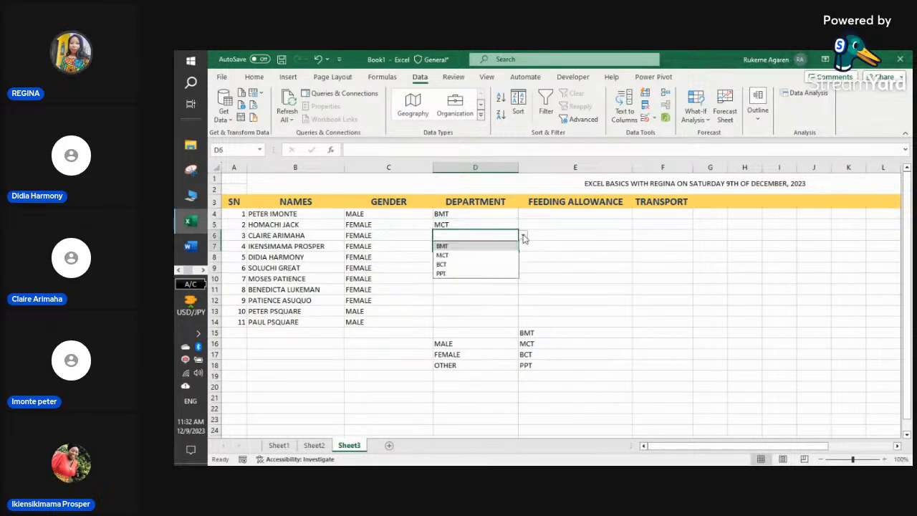
{"action": "left_click", "coordinate": [487, 264]}
{"action": "left_click", "coordinate": [504, 246]}
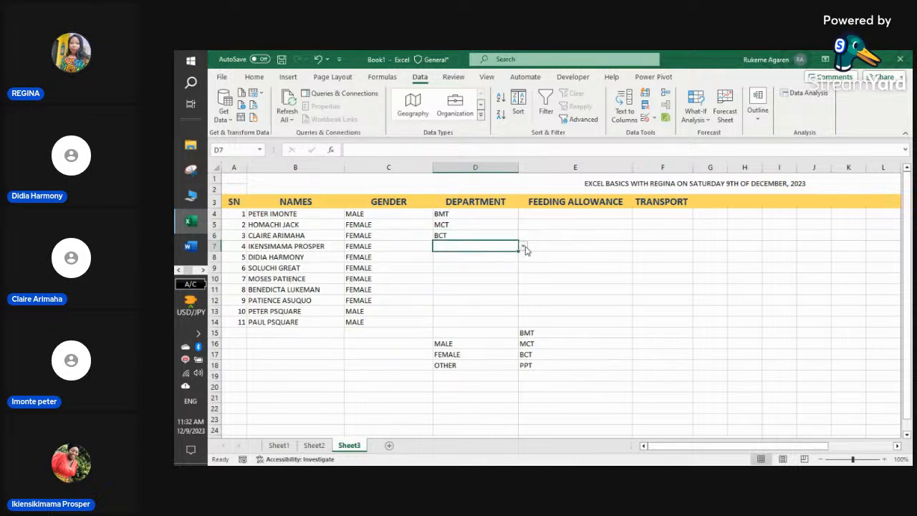
{"action": "left_click", "coordinate": [524, 246]}
{"action": "left_click", "coordinate": [470, 286]}
- Set departments D14 to MCT, D12 to BCT, D13 to PPT and D11 to BCT
{"action": "left_click", "coordinate": [474, 321]}
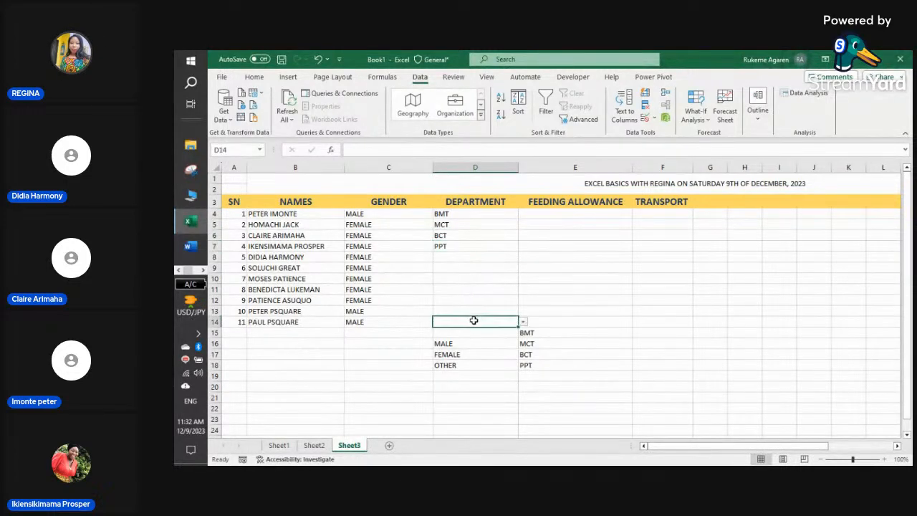
{"action": "left_click", "coordinate": [524, 322]}
{"action": "left_click", "coordinate": [458, 349]}
{"action": "left_click", "coordinate": [488, 301]}
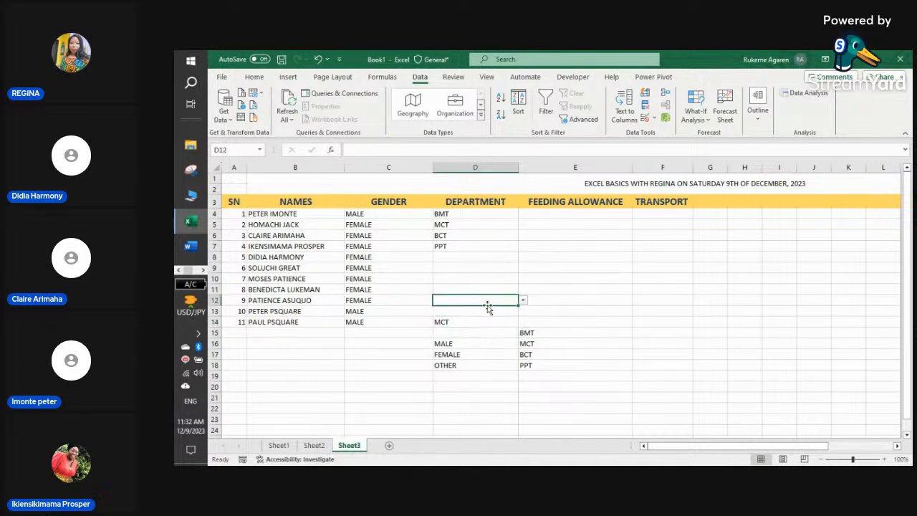
{"action": "left_click", "coordinate": [523, 300]}
{"action": "left_click", "coordinate": [470, 330]}
{"action": "left_click", "coordinate": [482, 313]}
{"action": "left_click", "coordinate": [524, 312]}
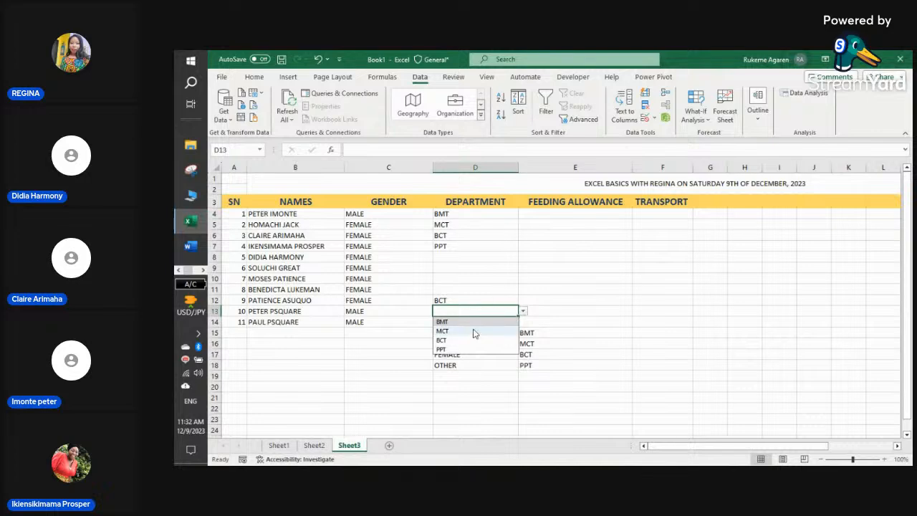
{"action": "left_click", "coordinate": [463, 350]}
{"action": "left_click", "coordinate": [462, 289]}
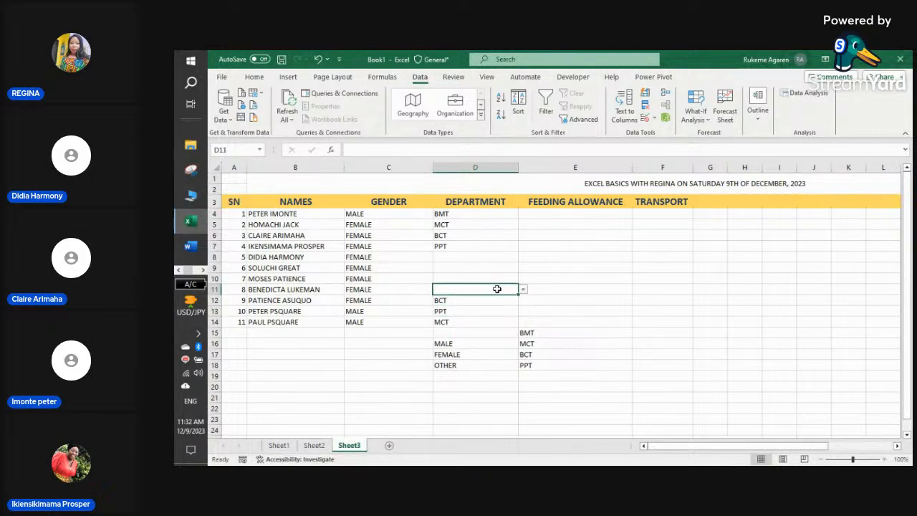
{"action": "left_click", "coordinate": [522, 290]}
{"action": "left_click", "coordinate": [466, 319]}
- Change the departments in D6 and D7 to MCT
{"action": "left_click", "coordinate": [458, 255]}
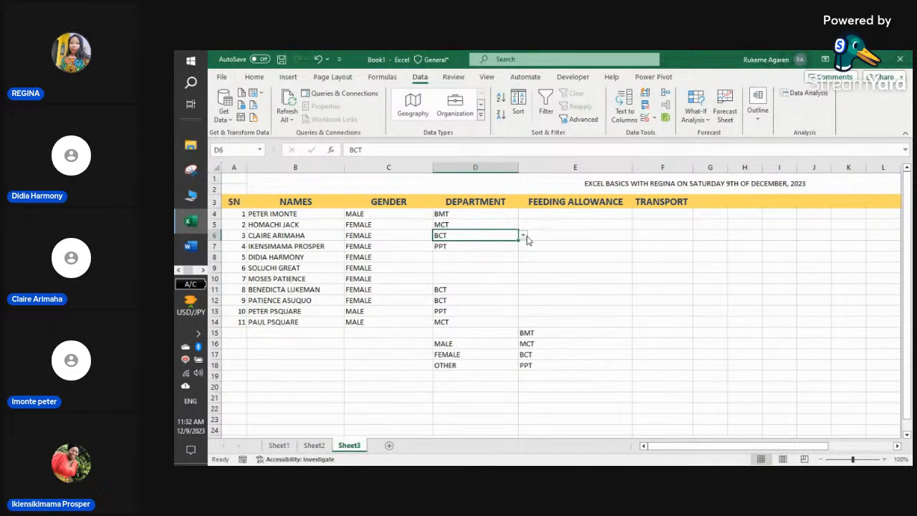
{"action": "left_click", "coordinate": [524, 239]}
{"action": "left_click", "coordinate": [485, 252]}
{"action": "left_click", "coordinate": [485, 255]}
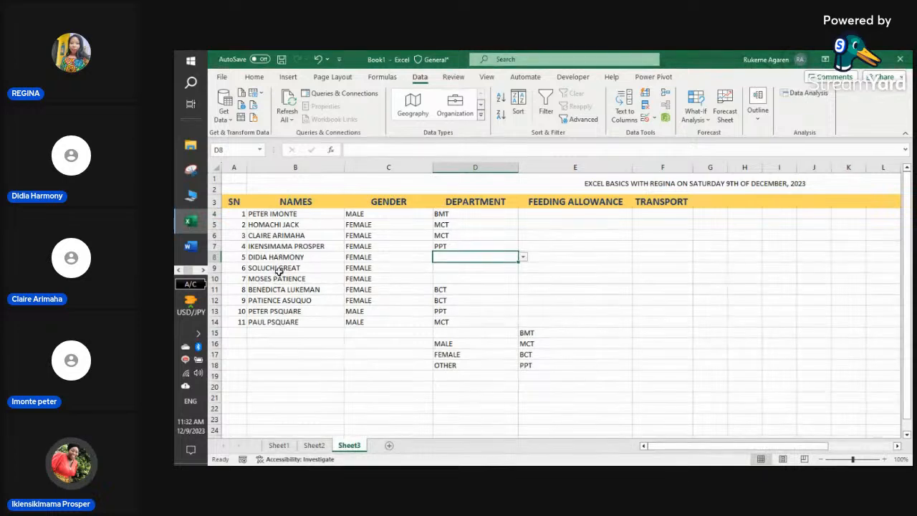
{"action": "left_click", "coordinate": [473, 246]}
{"action": "left_click", "coordinate": [523, 247]}
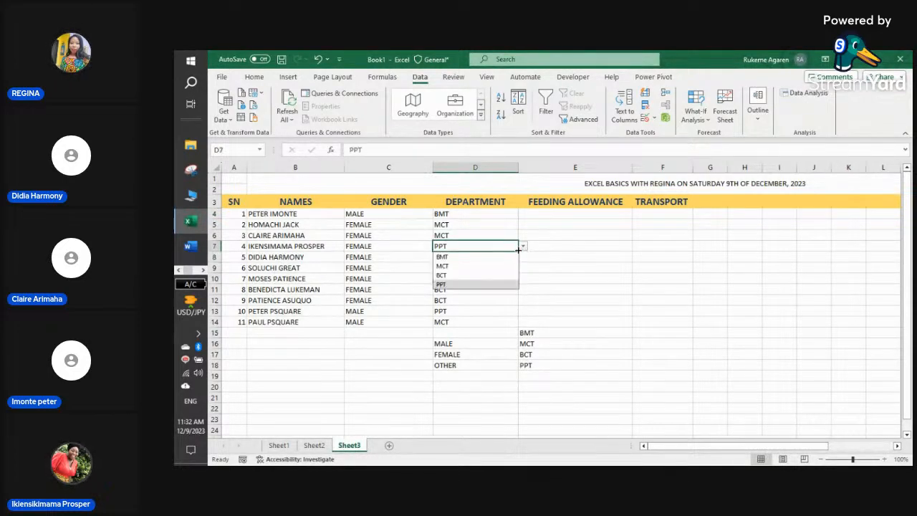
{"action": "left_click", "coordinate": [470, 266]}
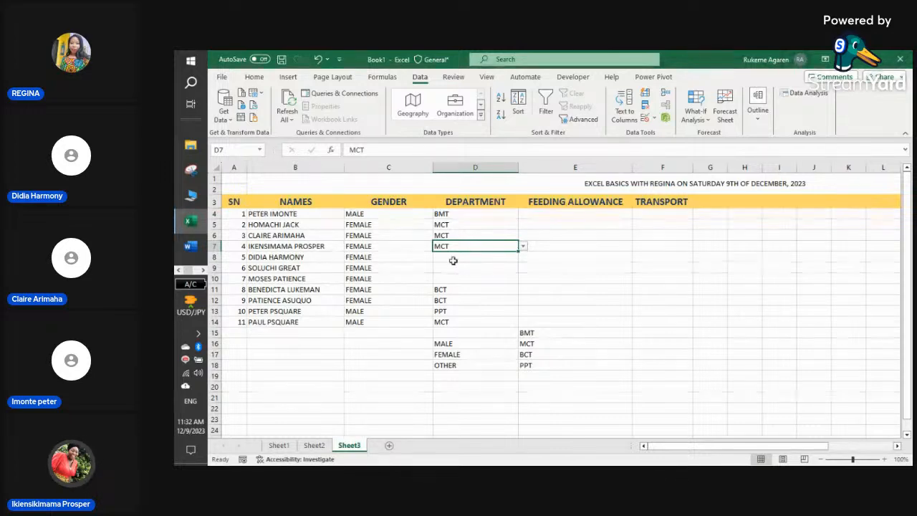
- Set the department in D8 to BCT
{"action": "left_click", "coordinate": [448, 257]}
{"action": "left_click", "coordinate": [527, 257]}
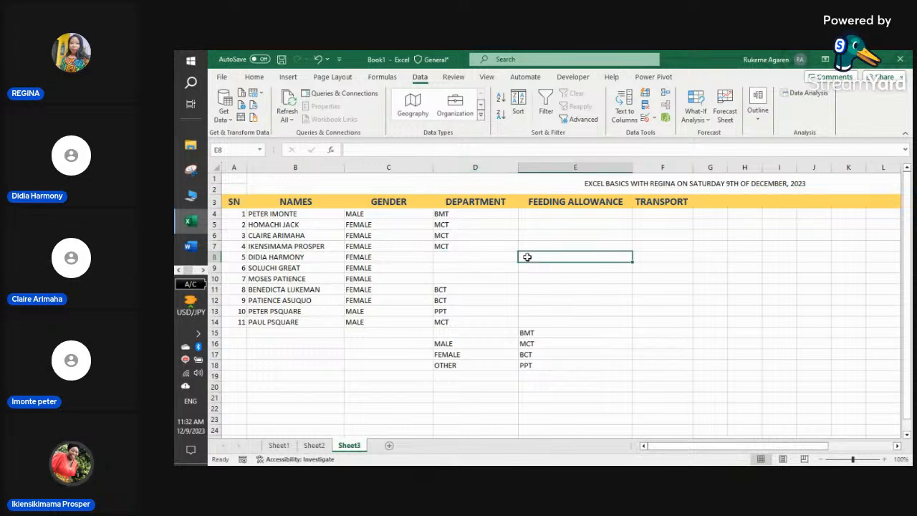
{"action": "left_click", "coordinate": [483, 257]}
{"action": "left_click", "coordinate": [524, 257]}
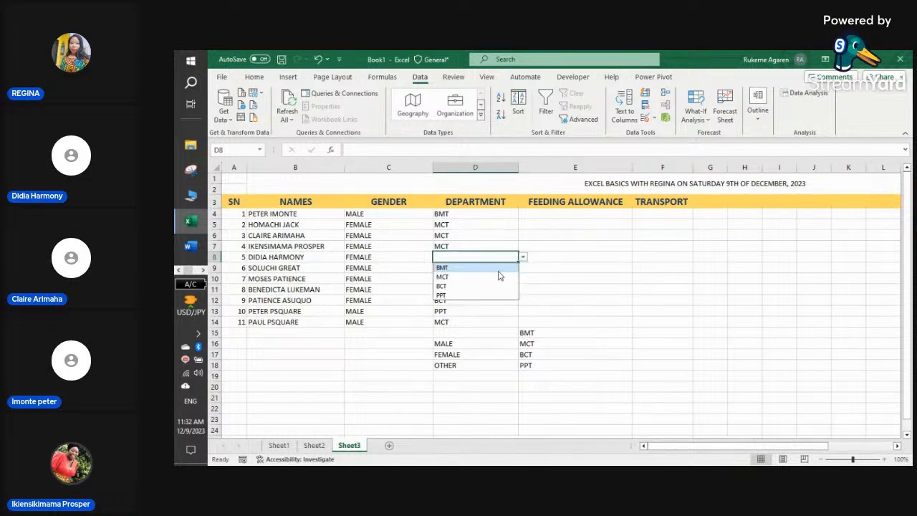
{"action": "left_click", "coordinate": [469, 287]}
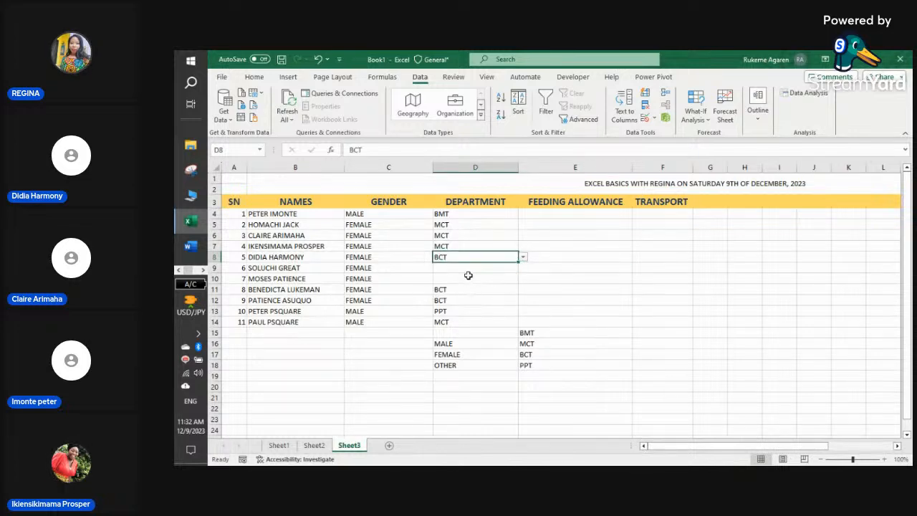
- Set D9 to BMT (after first picking PPT) and D10 to BCT
{"action": "left_click", "coordinate": [470, 270]}
{"action": "left_click", "coordinate": [523, 268]}
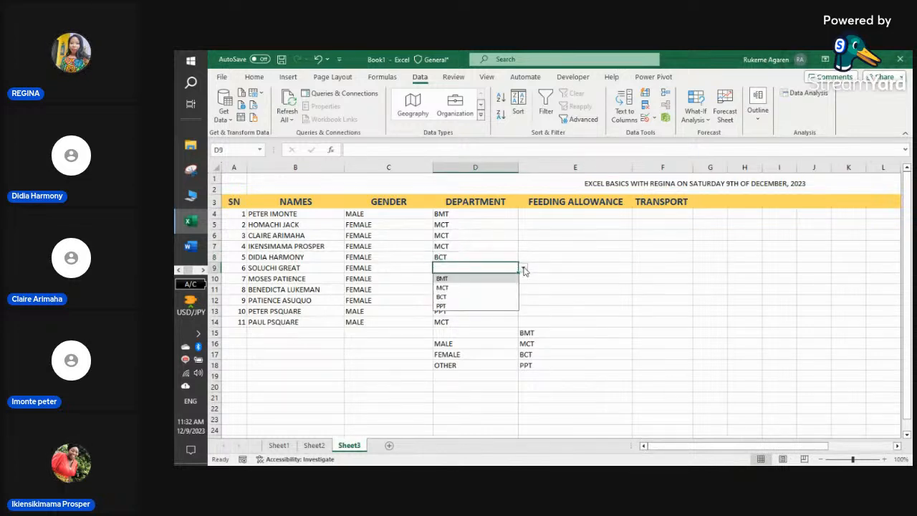
{"action": "left_click", "coordinate": [469, 306]}
{"action": "left_click", "coordinate": [473, 278]}
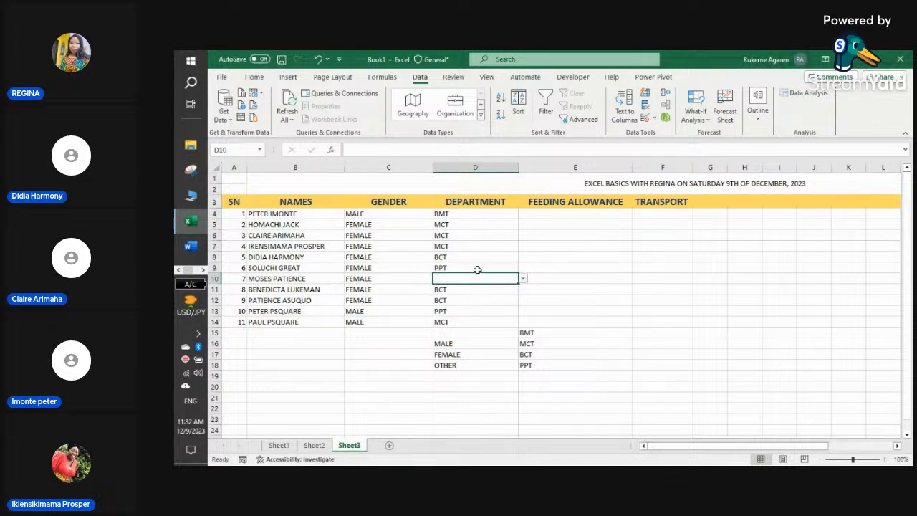
{"action": "left_click", "coordinate": [482, 268]}
{"action": "left_click", "coordinate": [523, 267]}
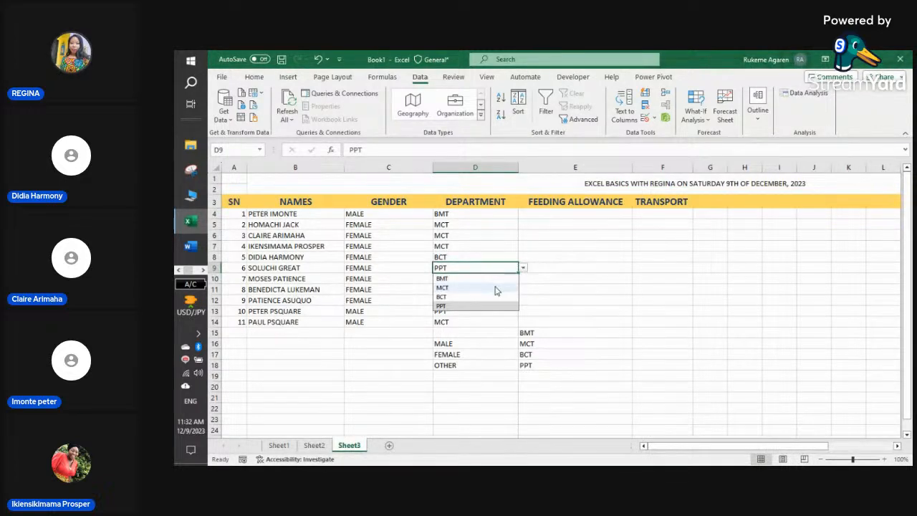
{"action": "left_click", "coordinate": [494, 279]}
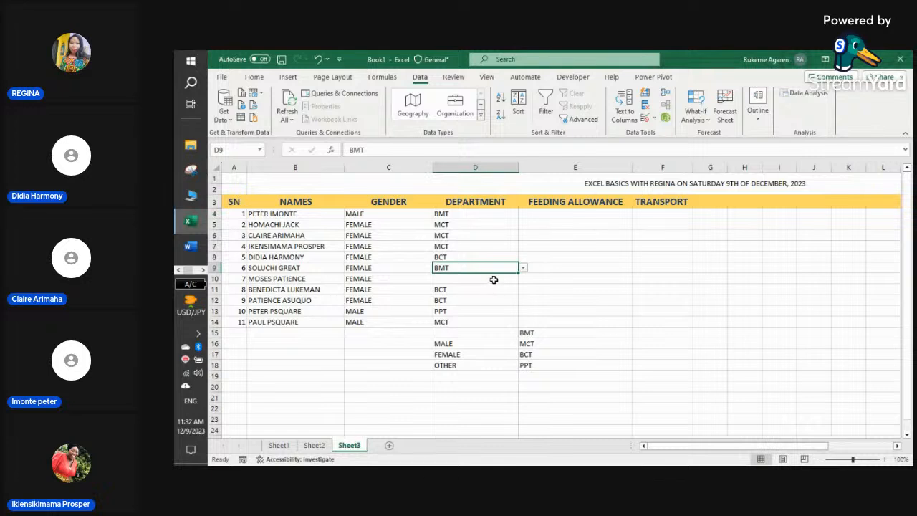
{"action": "left_click", "coordinate": [493, 280]}
{"action": "left_click", "coordinate": [523, 282]}
{"action": "left_click", "coordinate": [480, 307]}
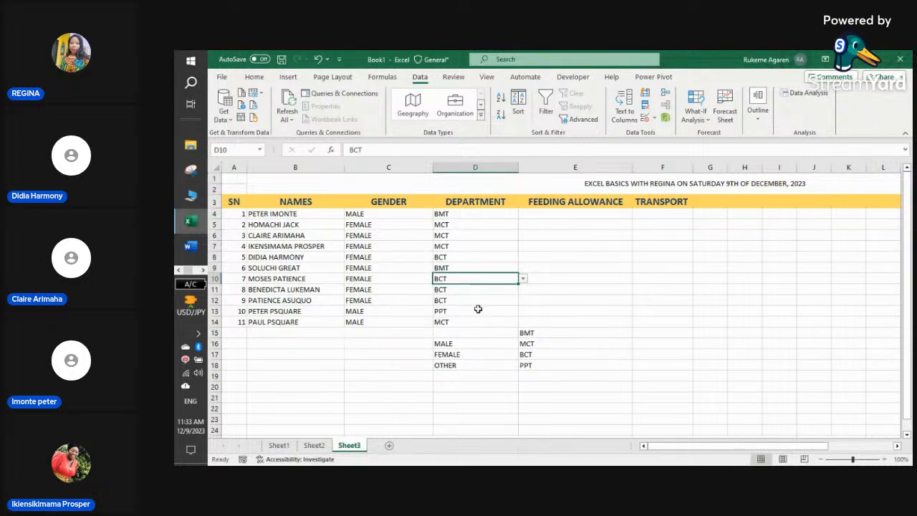
{"action": "left_click", "coordinate": [606, 302]}
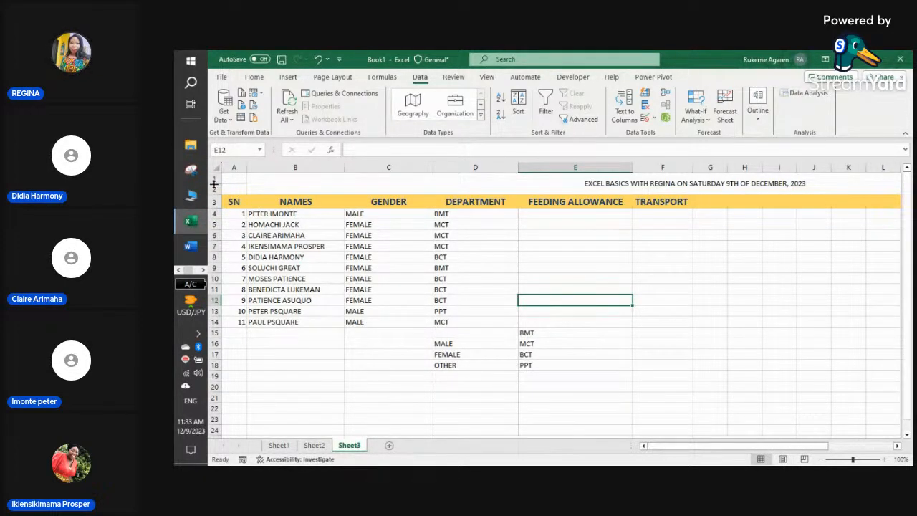
- Set the merged title to font size 22 and left-align it
{"action": "left_click", "coordinate": [366, 182]}
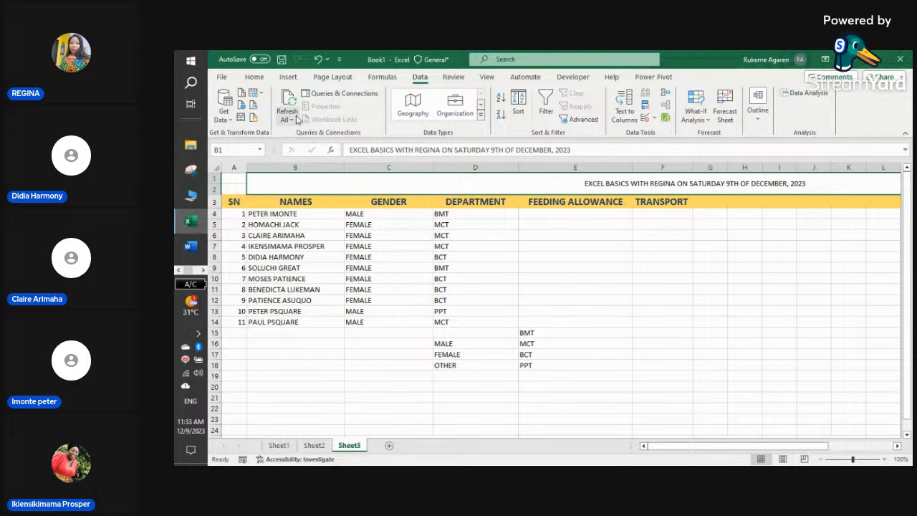
{"action": "left_click", "coordinate": [256, 79]}
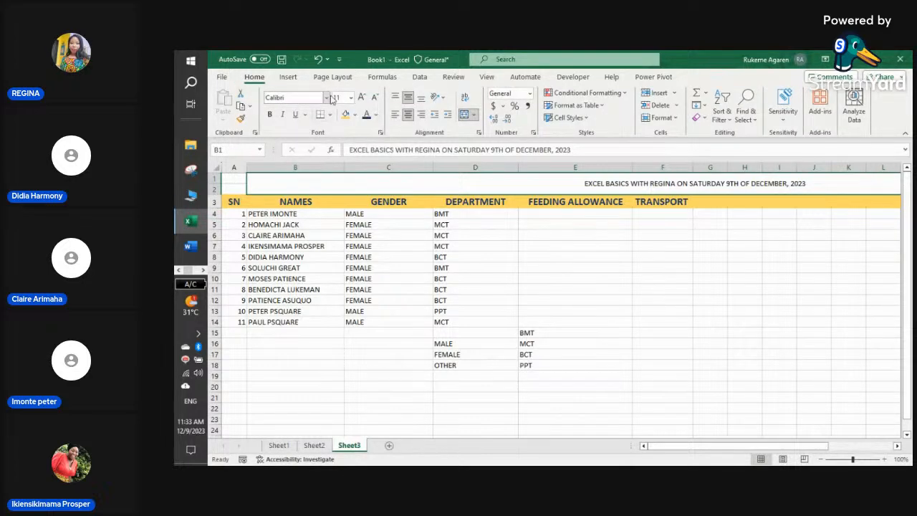
{"action": "left_click", "coordinate": [351, 98]}
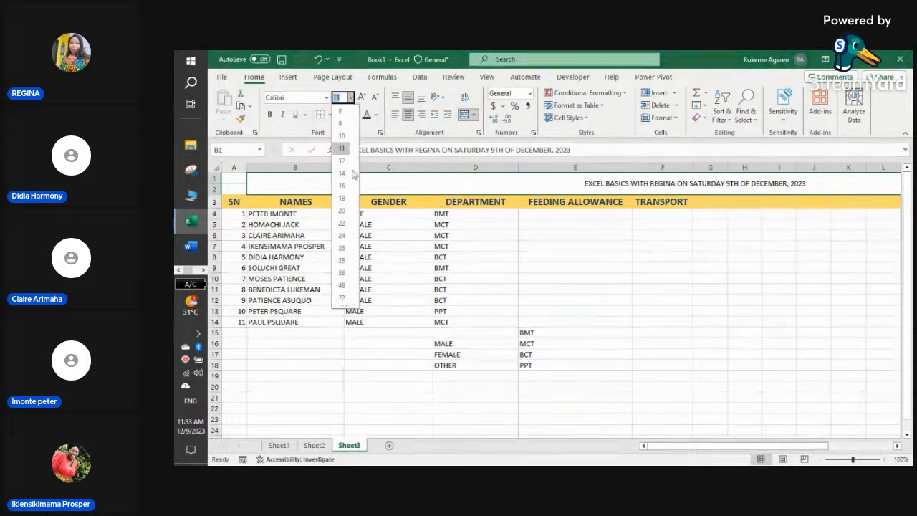
{"action": "left_click", "coordinate": [342, 223]}
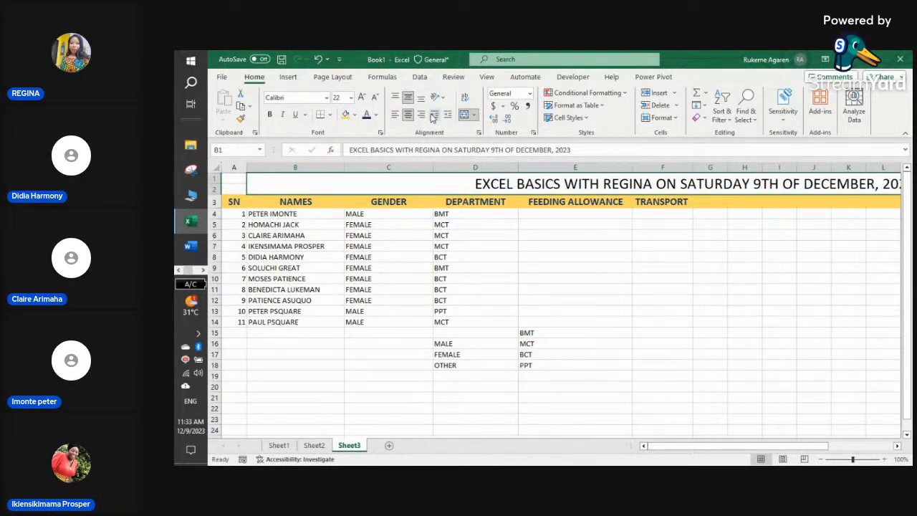
{"action": "left_click", "coordinate": [394, 116]}
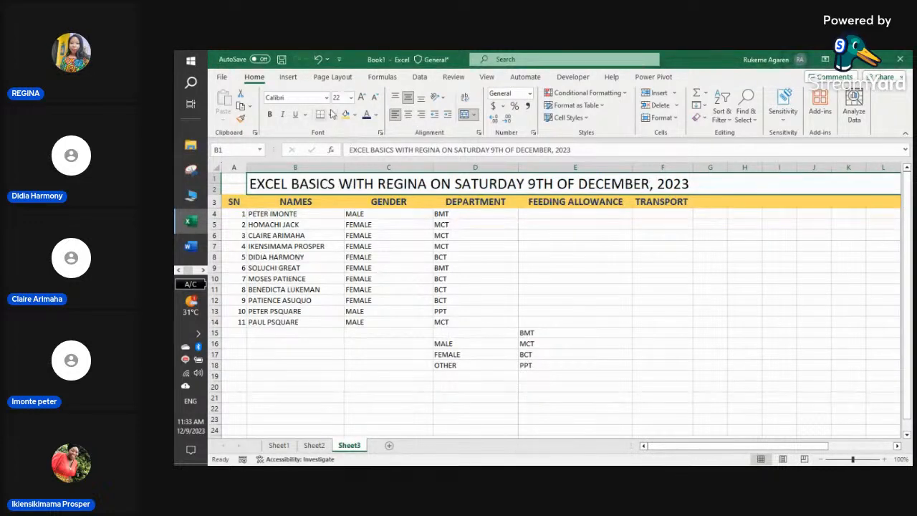
- Remove the dark background fill from the title row with No Fill
{"action": "left_click", "coordinate": [354, 116]}
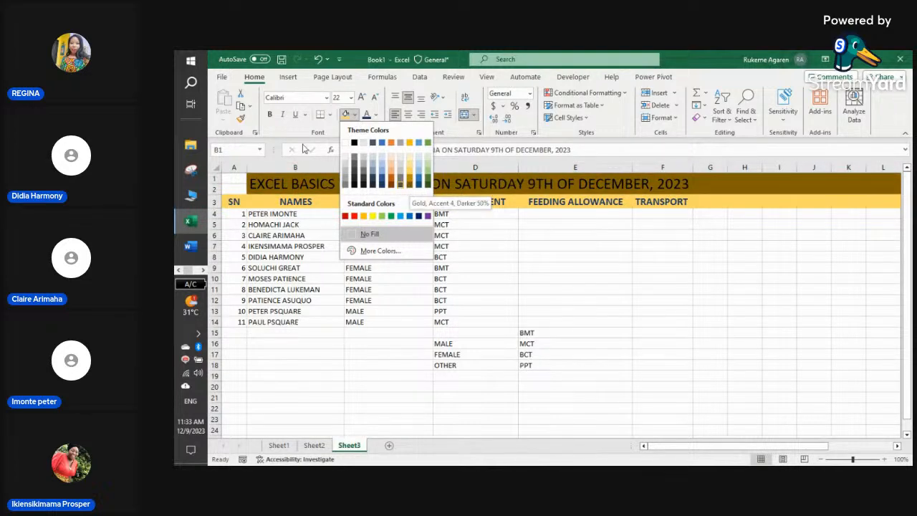
{"action": "left_click", "coordinate": [370, 233]}
{"action": "left_click", "coordinate": [376, 114]}
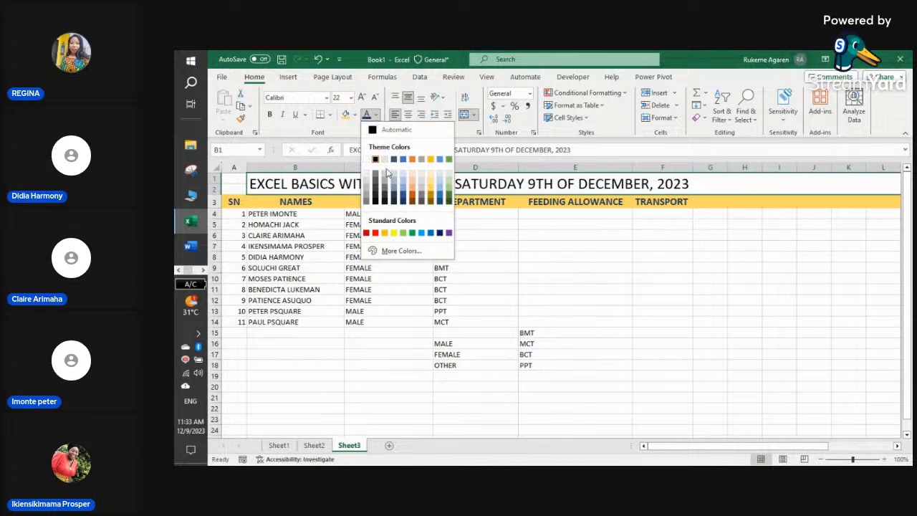
- Make the course title red and bold
{"action": "left_click", "coordinate": [369, 235]}
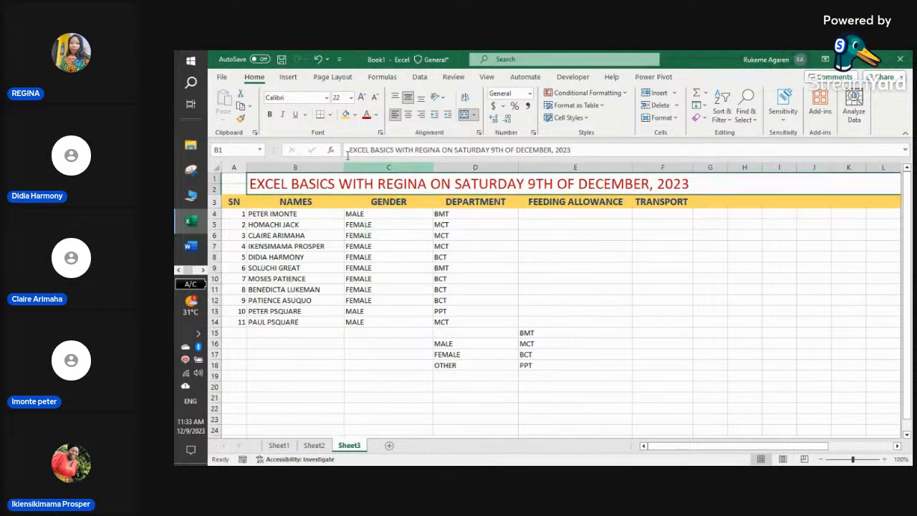
{"action": "left_click", "coordinate": [271, 116]}
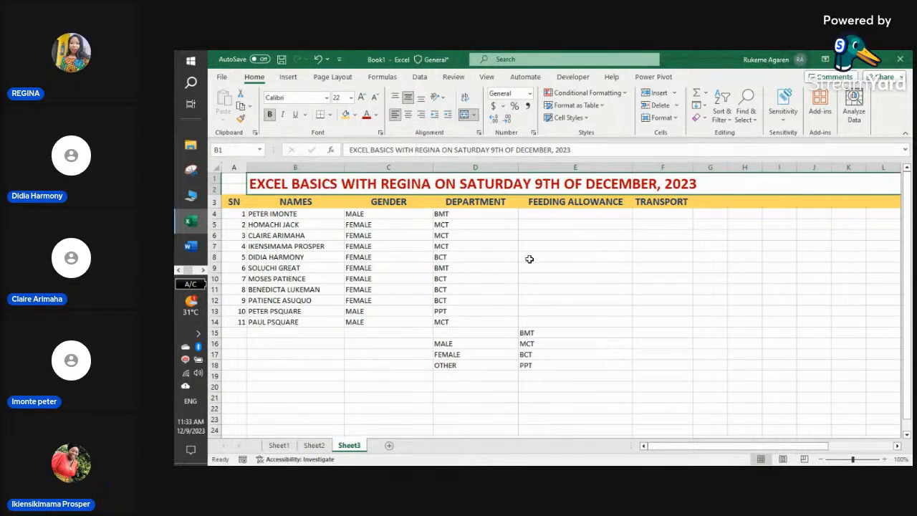
{"action": "left_click", "coordinate": [550, 217]}
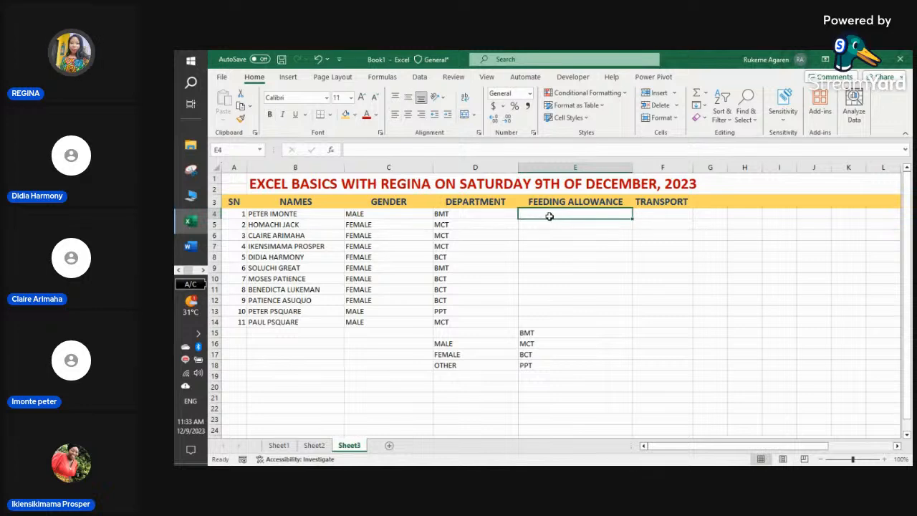
{"action": "left_click", "coordinate": [296, 215]}
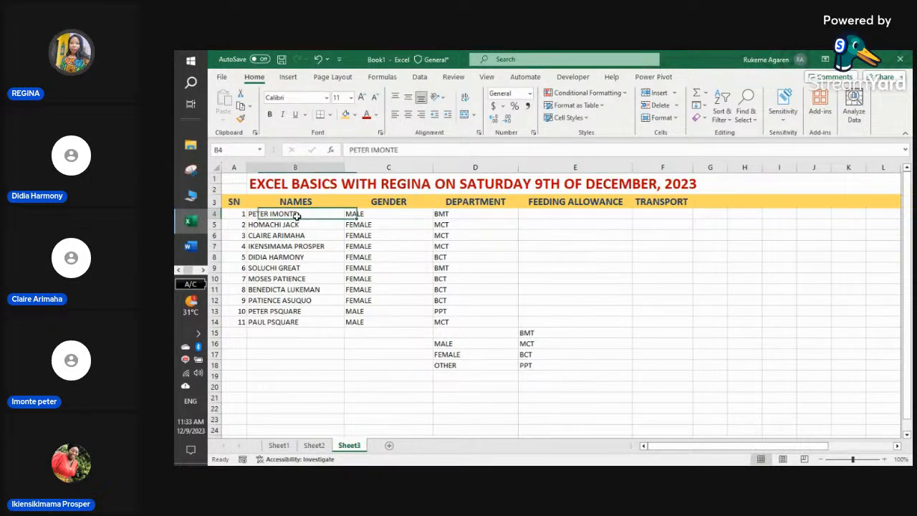
- Click down through the serial numbers in column A to A13
{"action": "left_click", "coordinate": [229, 211]}
{"action": "left_click", "coordinate": [241, 225]}
{"action": "left_click", "coordinate": [243, 243]}
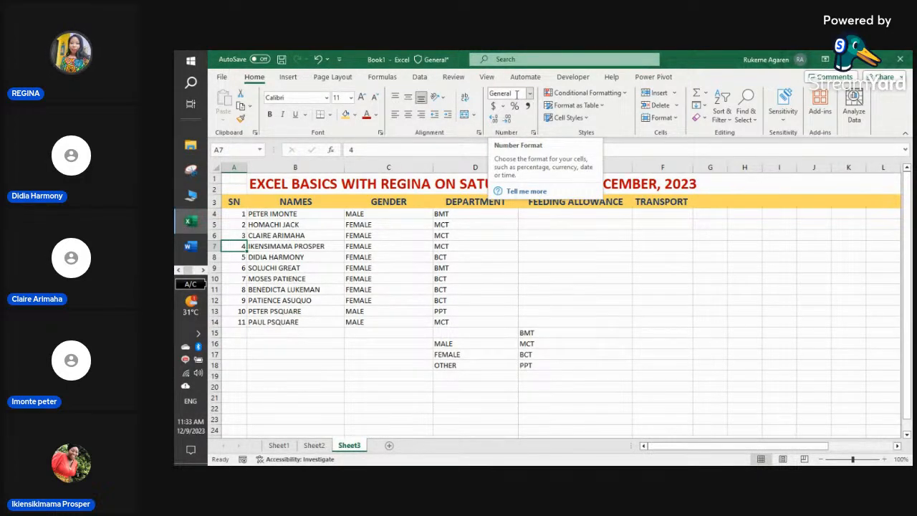
{"action": "left_click", "coordinate": [243, 215]}
{"action": "left_click", "coordinate": [237, 235]}
{"action": "left_click", "coordinate": [237, 256]}
{"action": "left_click", "coordinate": [237, 268]}
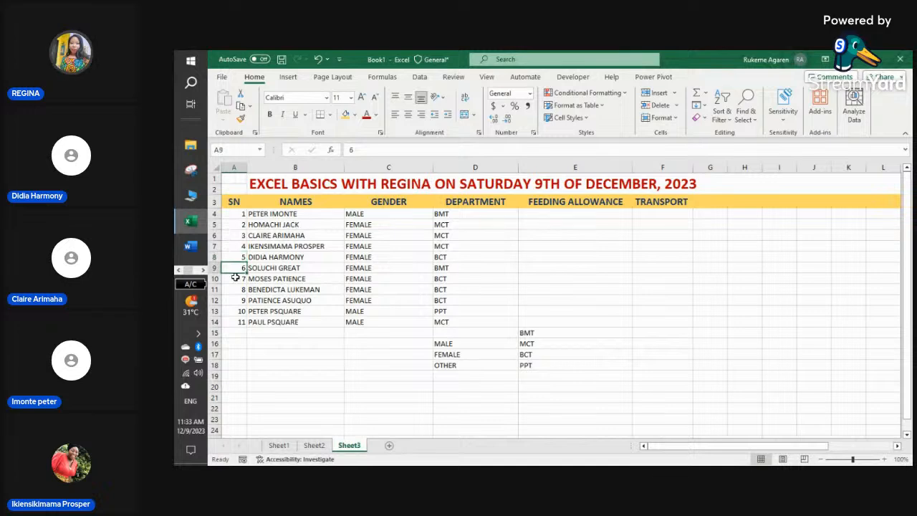
{"action": "left_click", "coordinate": [236, 278]}
{"action": "left_click", "coordinate": [238, 309]}
{"action": "left_click", "coordinate": [239, 323]}
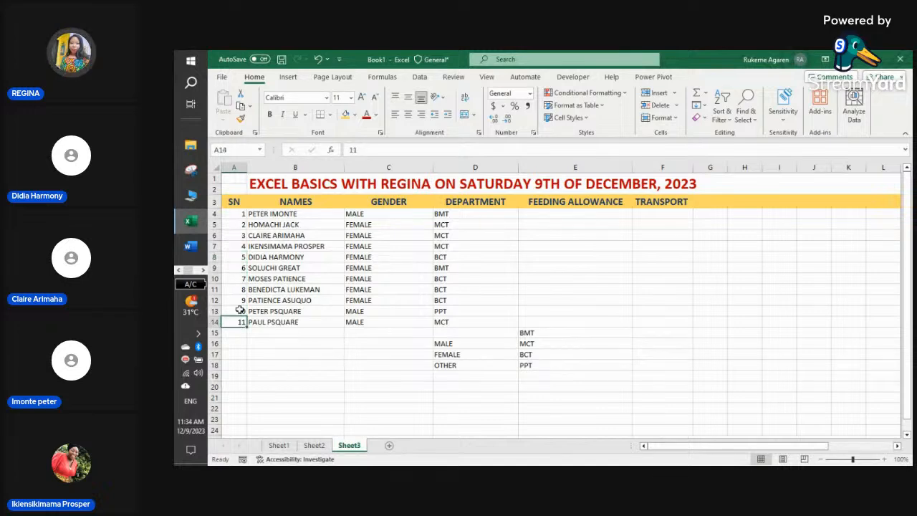
{"action": "left_click", "coordinate": [241, 226]}
{"action": "left_click", "coordinate": [238, 236]}
{"action": "left_click", "coordinate": [238, 257]}
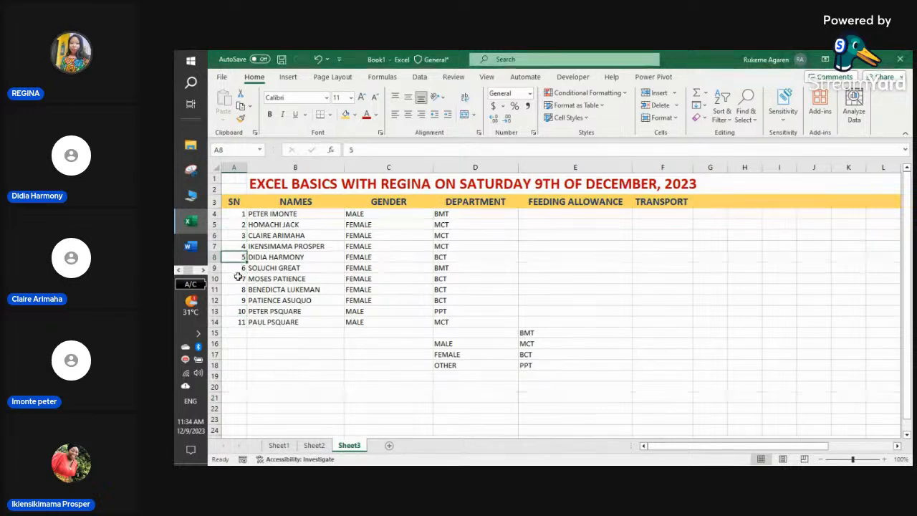
{"action": "left_click", "coordinate": [238, 279]}
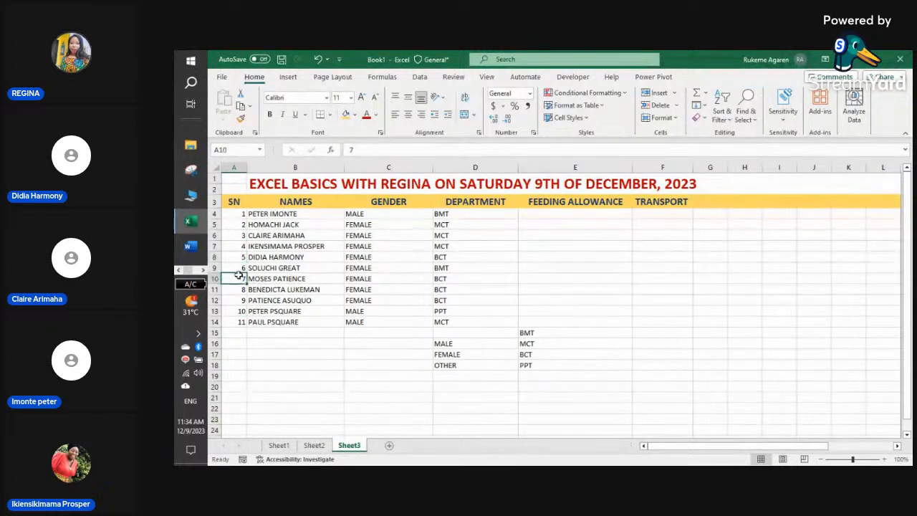
{"action": "left_click", "coordinate": [283, 246]}
{"action": "left_click", "coordinate": [291, 225]}
{"action": "left_click", "coordinate": [304, 215]}
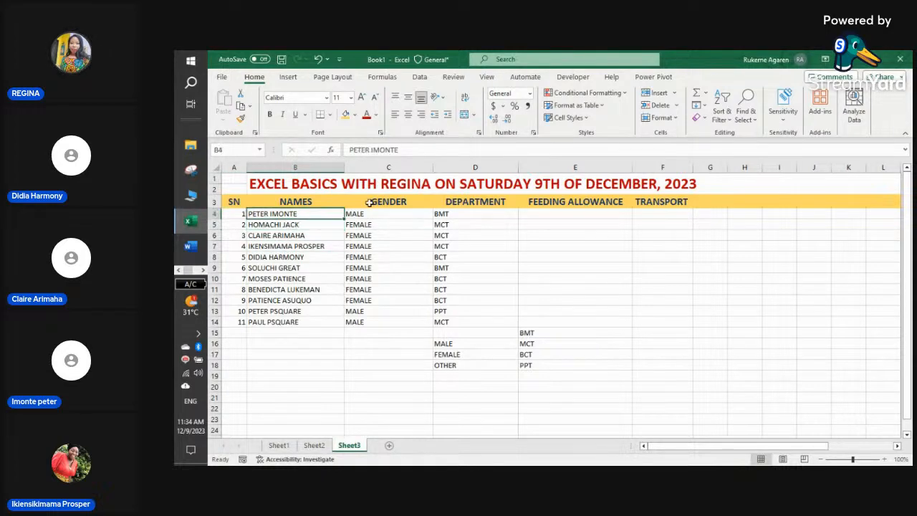
{"action": "left_click", "coordinate": [529, 94]}
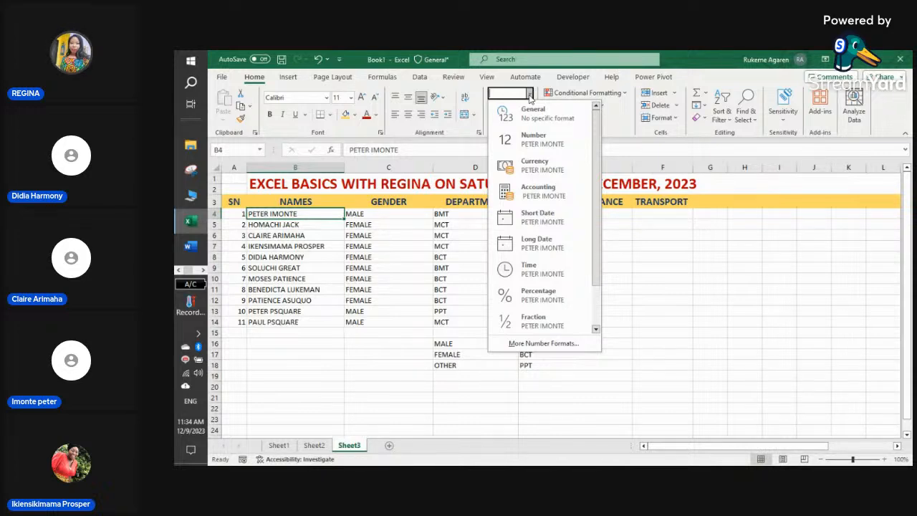
- Close the number format list and select the allowance and transport cells E4:F14
{"action": "left_click", "coordinate": [530, 95]}
{"action": "left_click", "coordinate": [373, 221]}
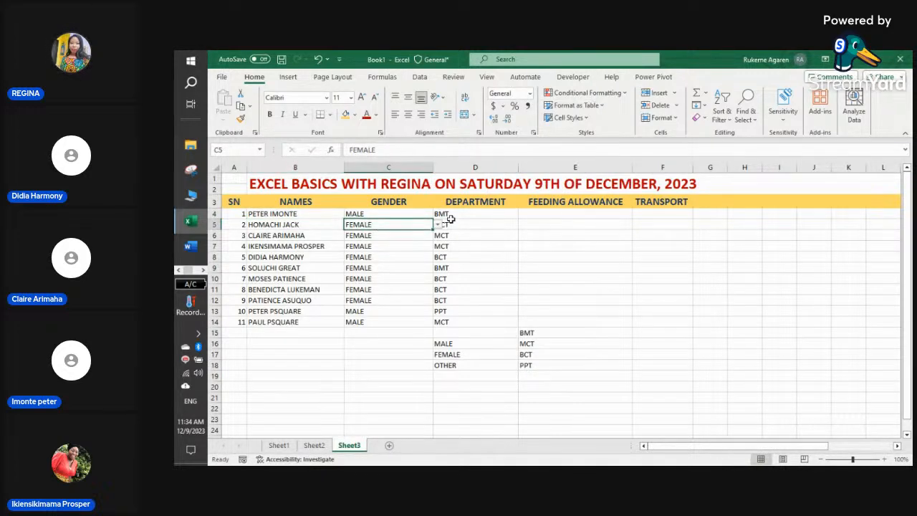
{"action": "left_click", "coordinate": [457, 222]}
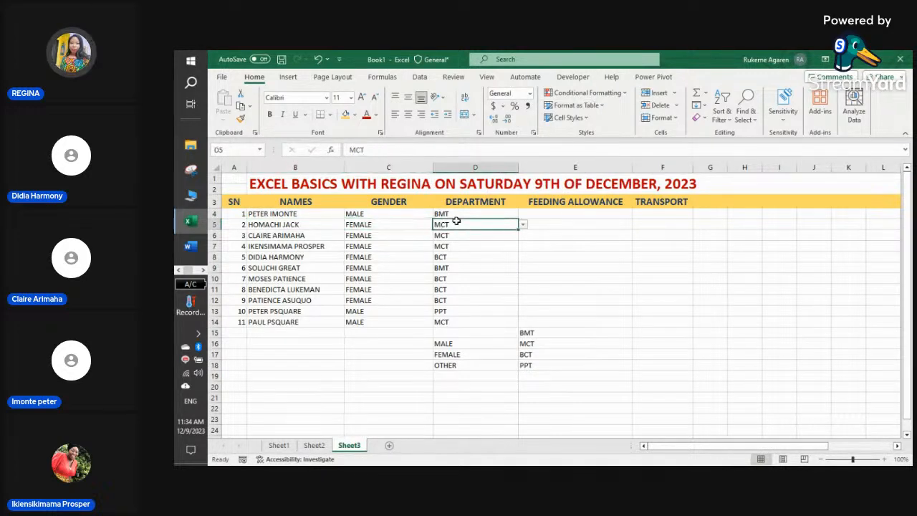
{"action": "left_click", "coordinate": [547, 212]}
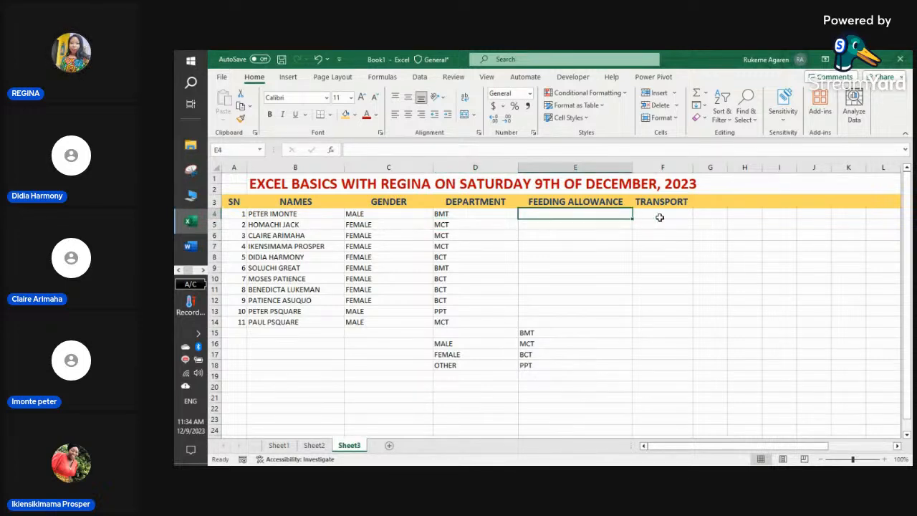
{"action": "left_click_drag", "start_coordinate": [548, 214], "coordinate": [673, 324]}
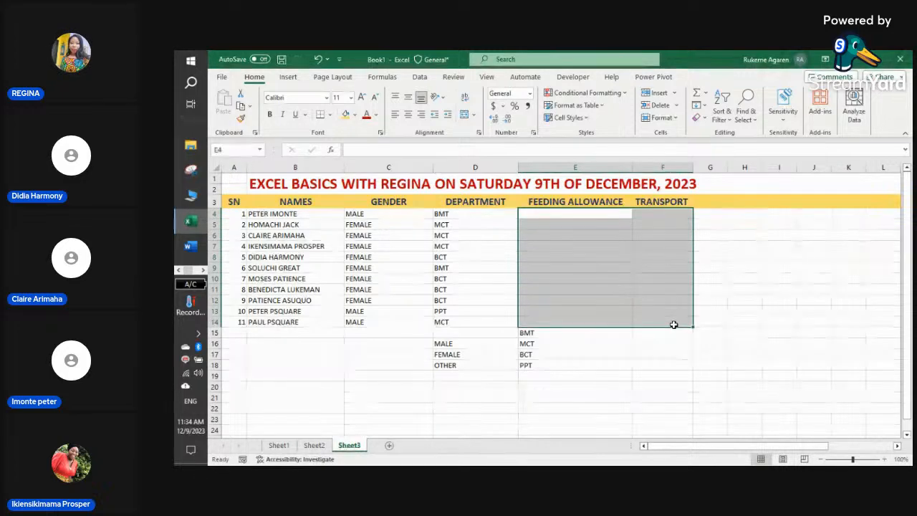
{"action": "left_click", "coordinate": [674, 325]}
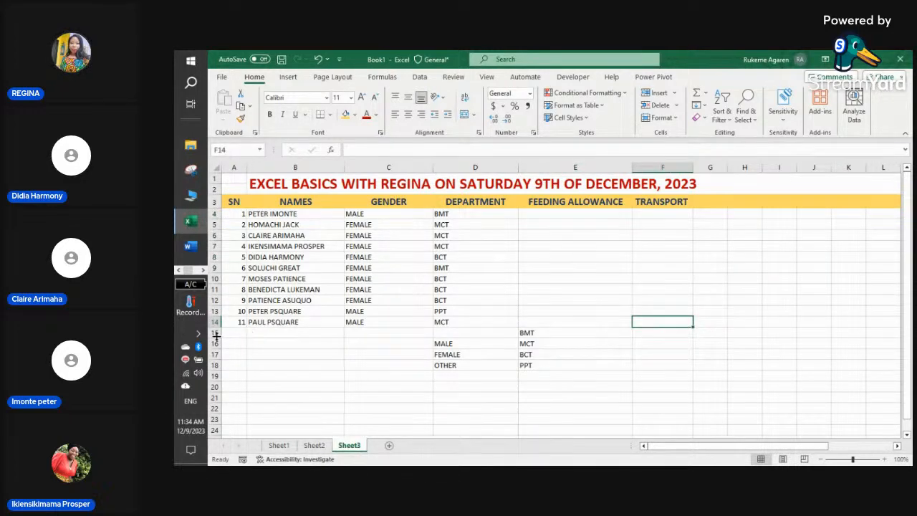
- Insert blank rows at row 15 below the staff table, then select E4:F16
{"action": "right_click", "coordinate": [215, 335]}
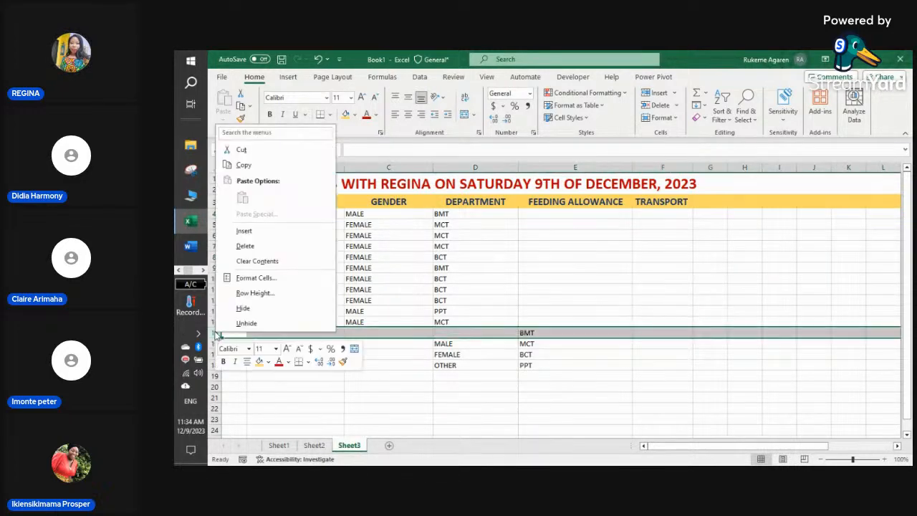
{"action": "left_click", "coordinate": [255, 236]}
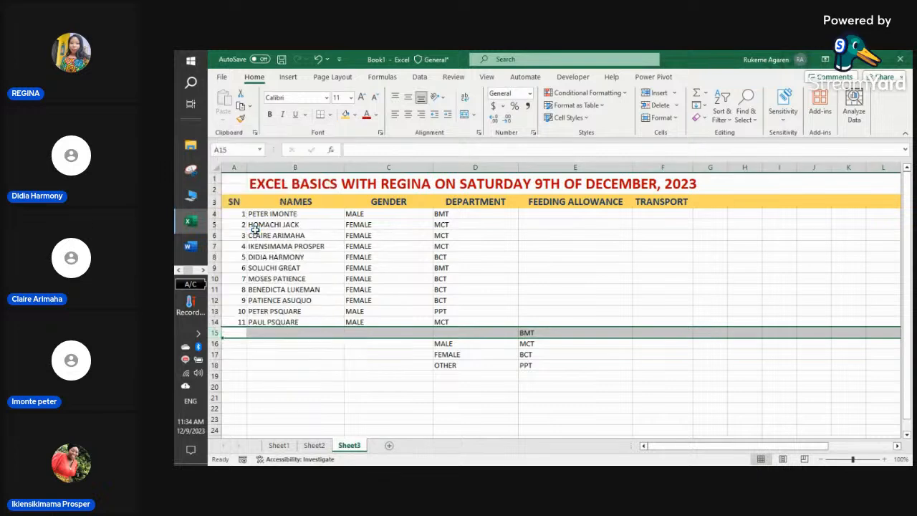
{"action": "right_click", "coordinate": [216, 333]}
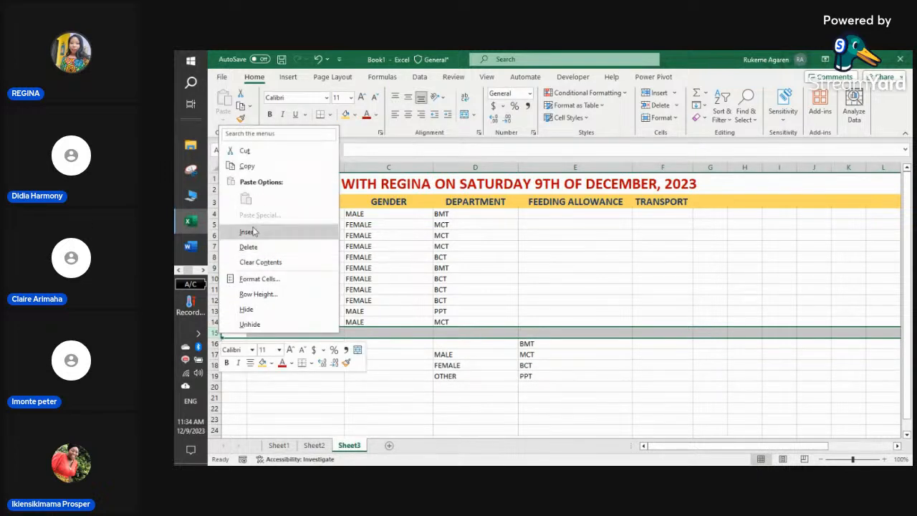
{"action": "key", "text": "Escape"}
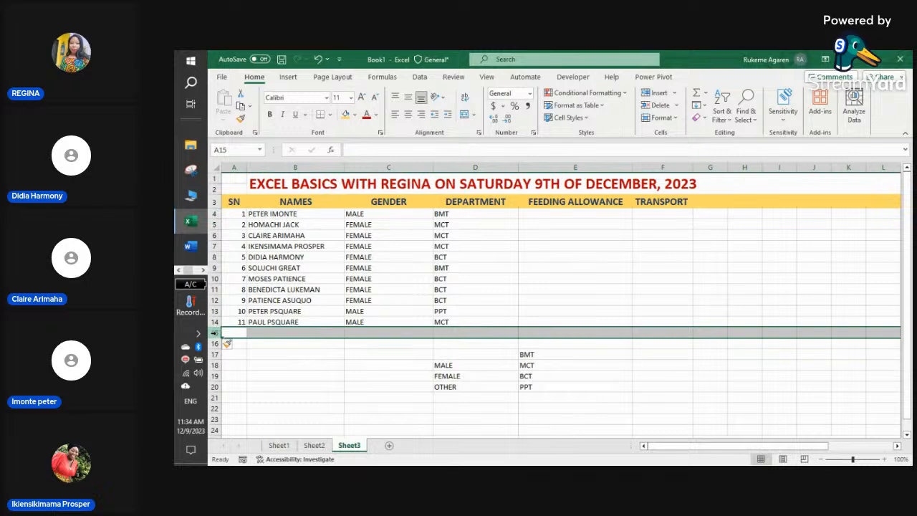
{"action": "right_click", "coordinate": [215, 334]}
{"action": "left_click", "coordinate": [257, 234]}
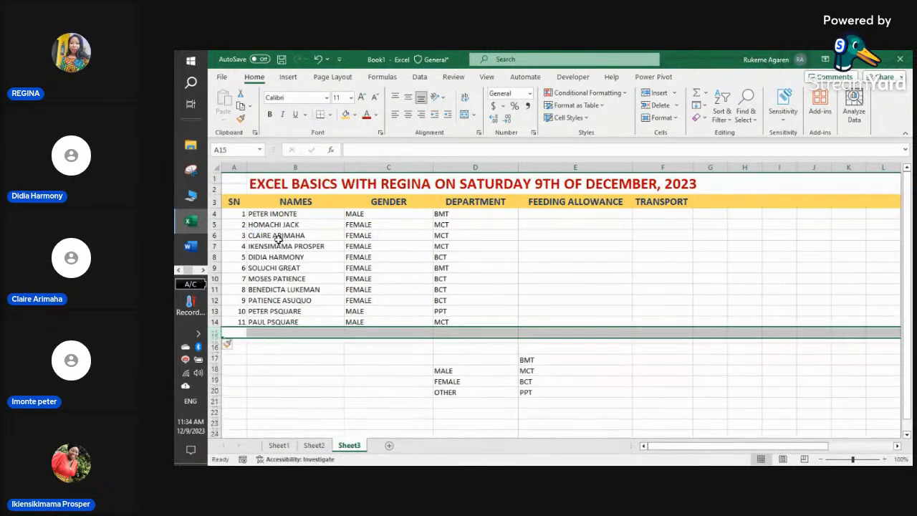
{"action": "left_click", "coordinate": [549, 211]}
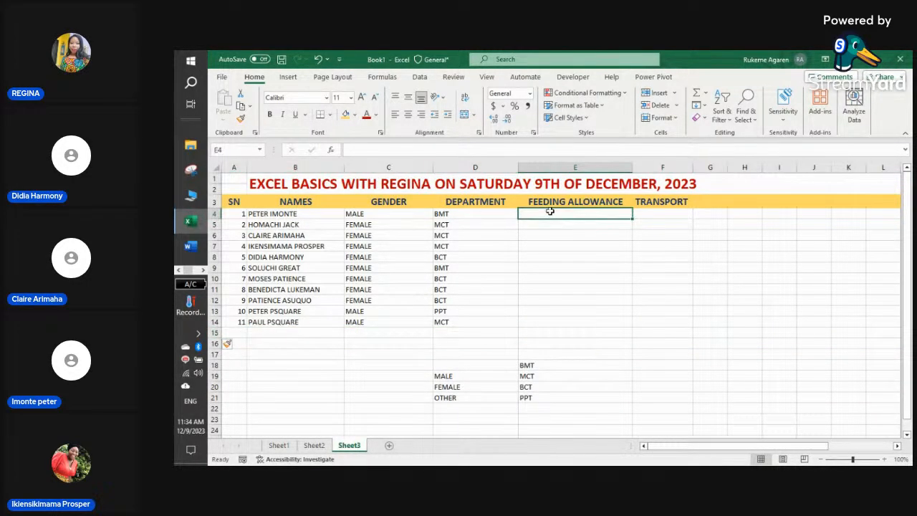
{"action": "left_click_drag", "start_coordinate": [557, 219], "coordinate": [677, 322]}
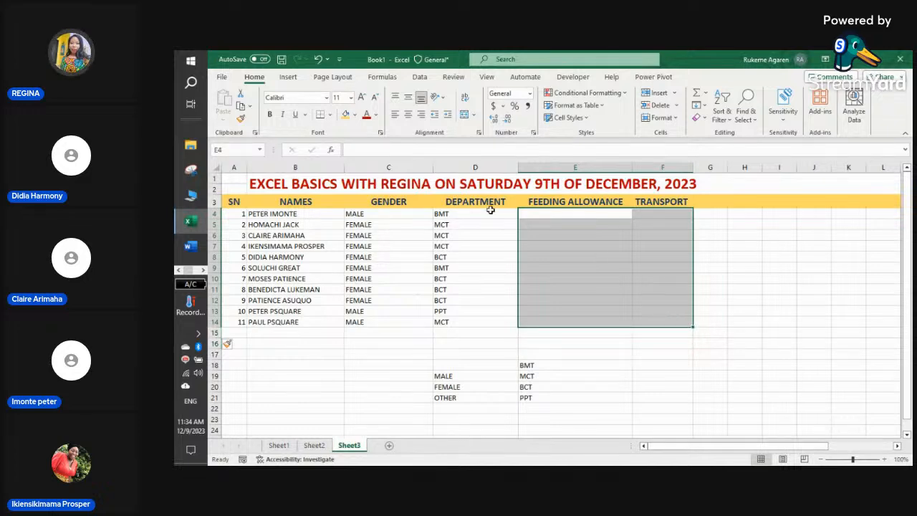
- Apply Currency format to the selection and enter 656 in E4
{"action": "left_click", "coordinate": [530, 93]}
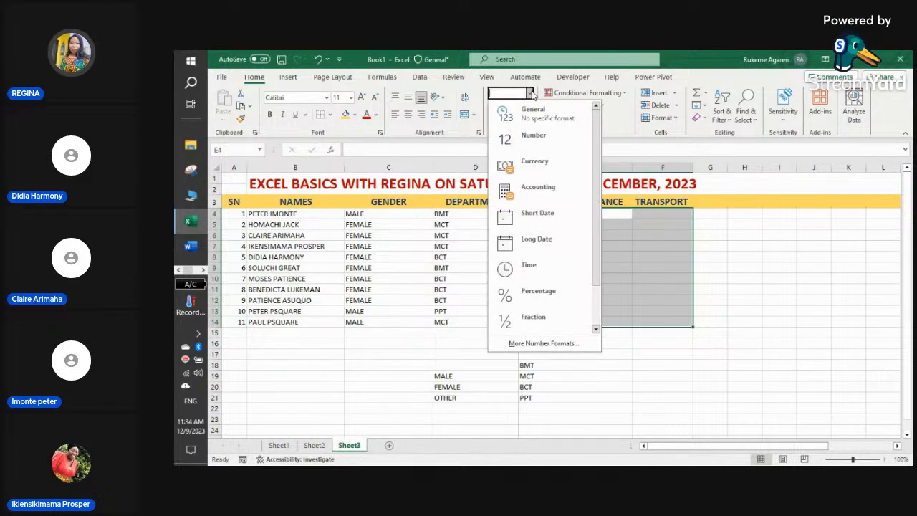
{"action": "left_click", "coordinate": [546, 175]}
{"action": "left_click", "coordinate": [594, 217]}
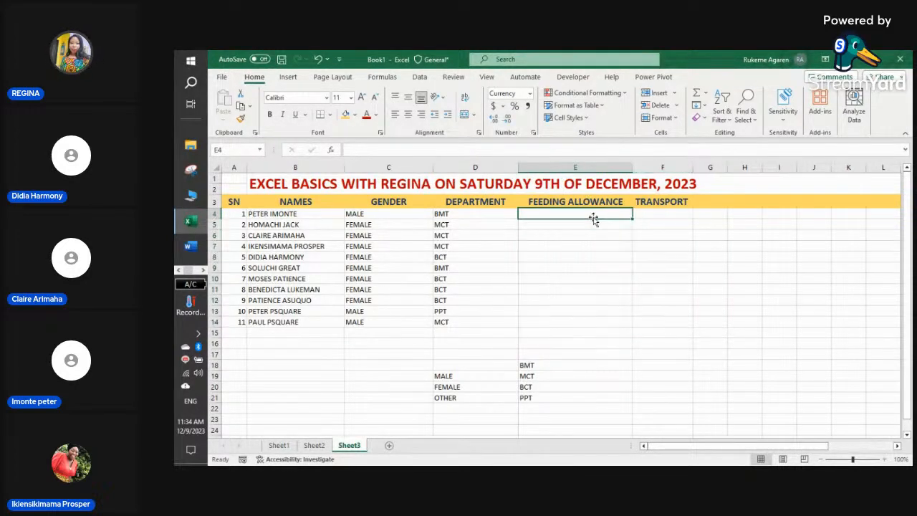
{"action": "type", "text": "S"}
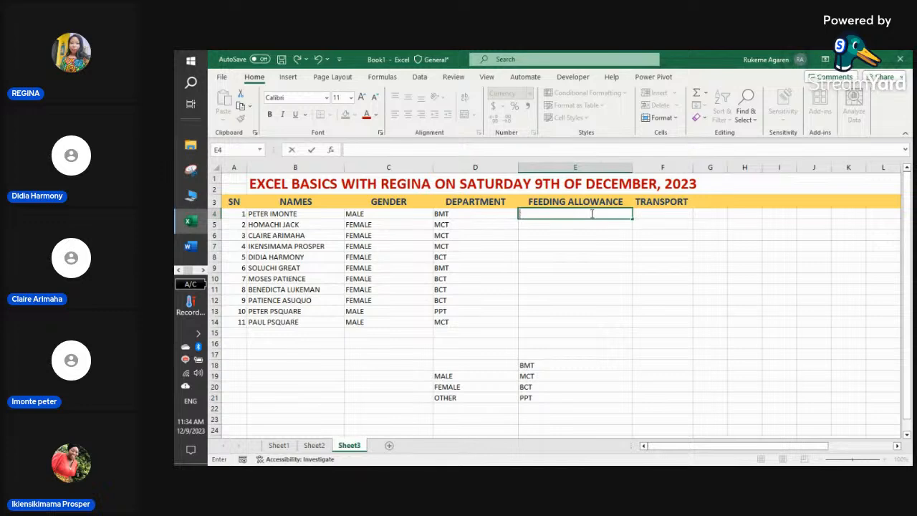
{"action": "left_click", "coordinate": [614, 255]}
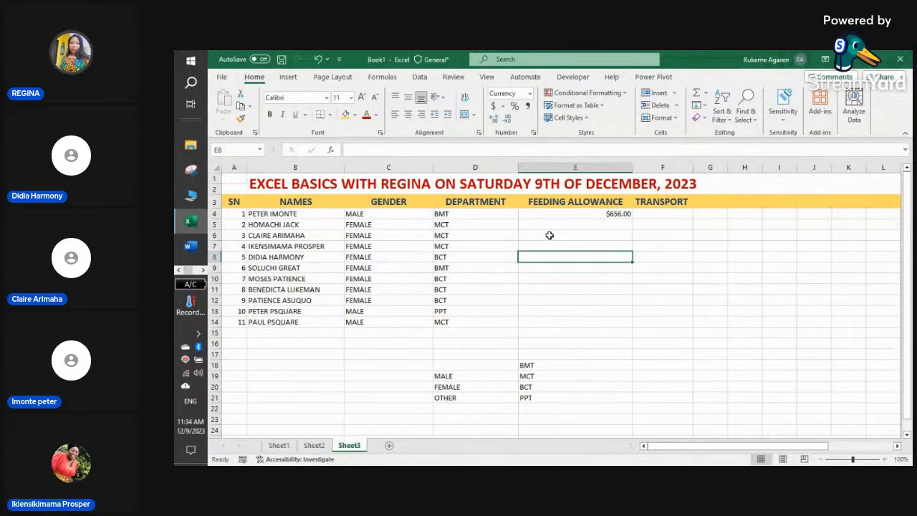
- Reselect the allowance and transport cells and format them as Currency
{"action": "left_click_drag", "start_coordinate": [557, 214], "coordinate": [666, 332]}
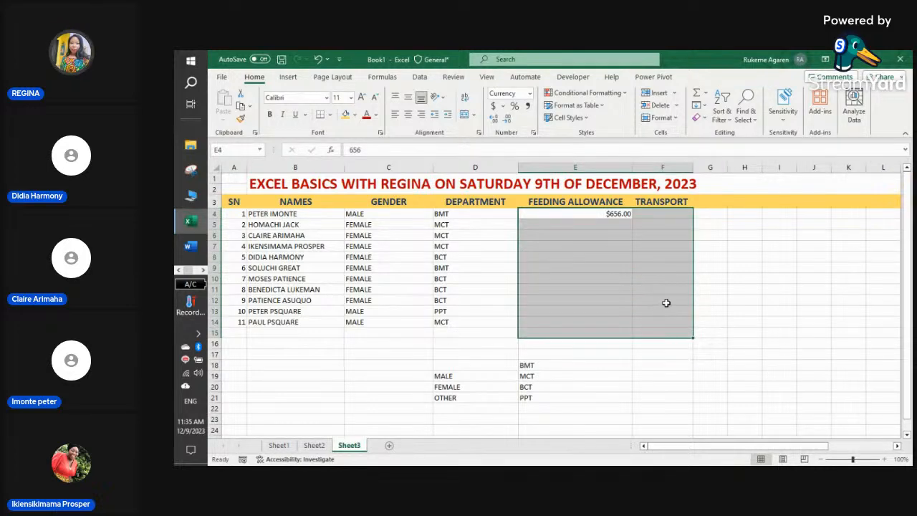
{"action": "left_click", "coordinate": [661, 360]}
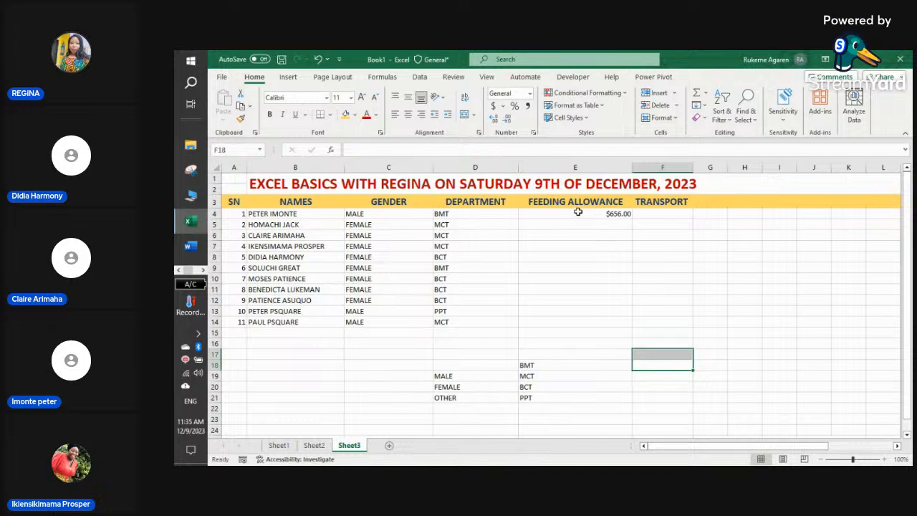
{"action": "left_click_drag", "start_coordinate": [578, 215], "coordinate": [671, 320]}
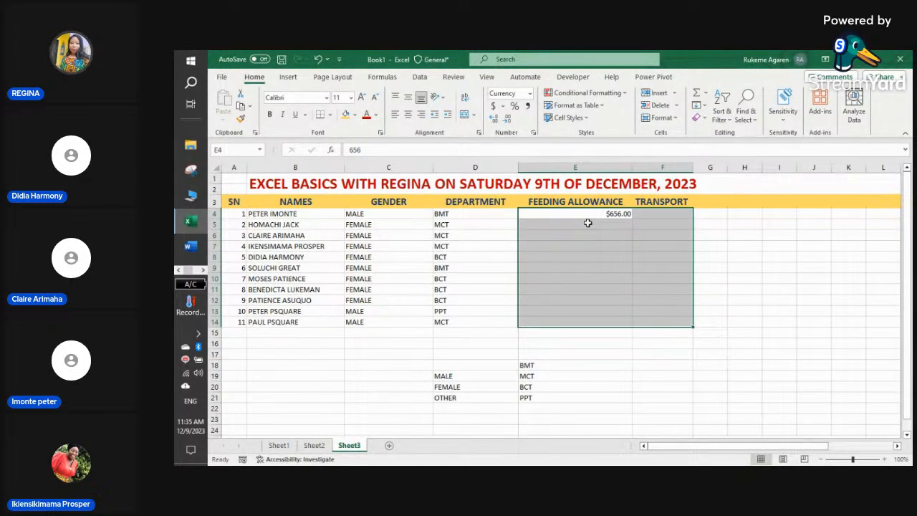
{"action": "left_click", "coordinate": [529, 96]}
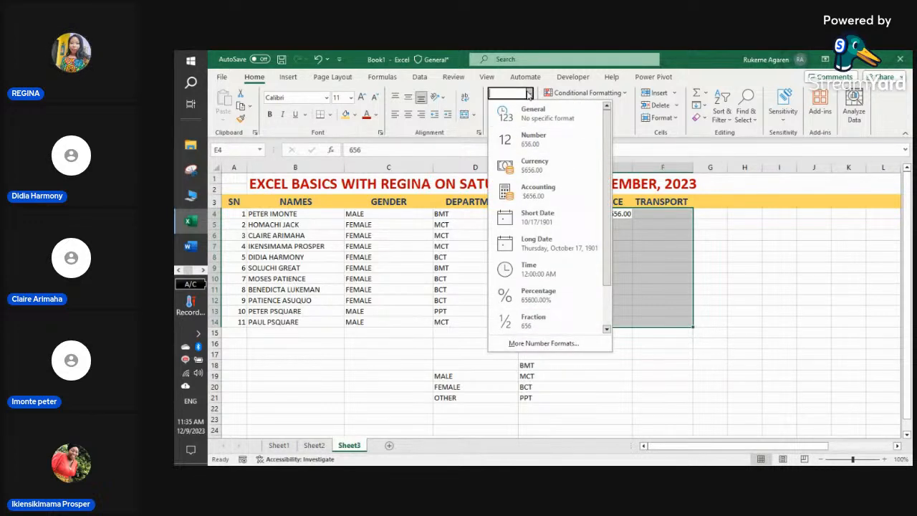
{"action": "left_click", "coordinate": [534, 165]}
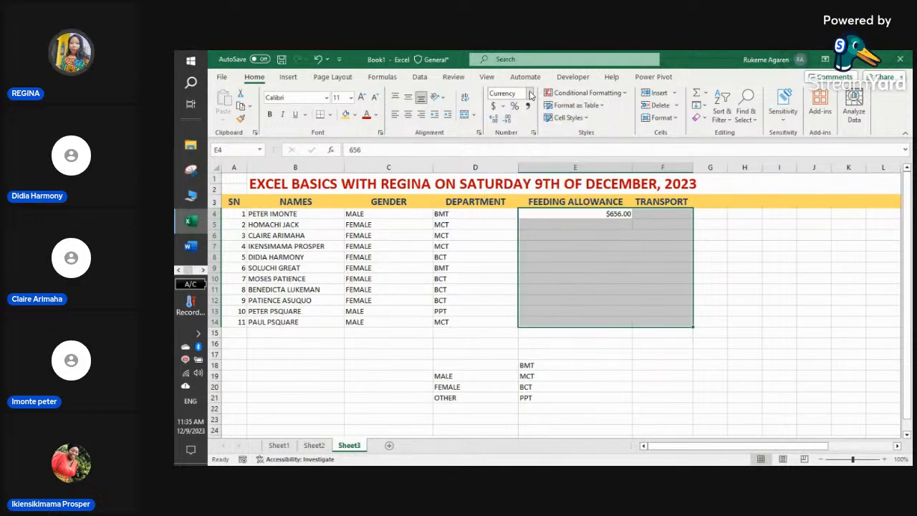
{"action": "right_click", "coordinate": [572, 223]}
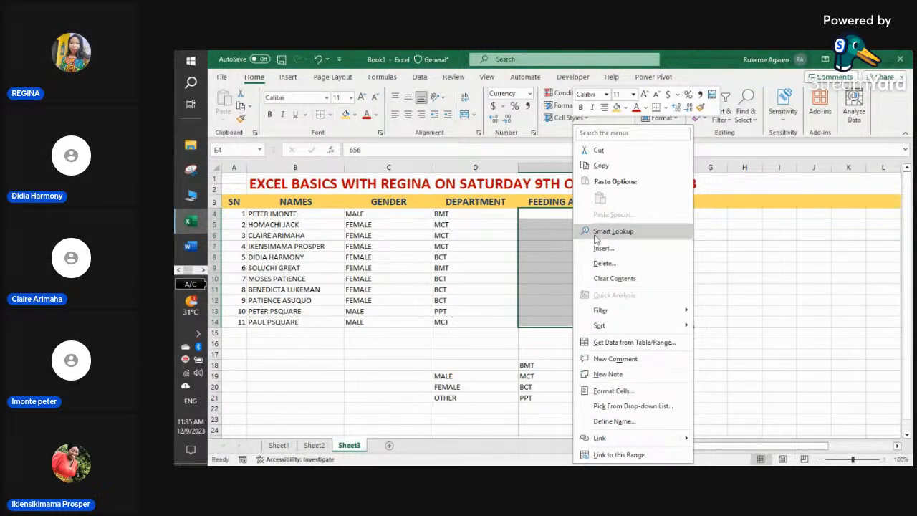
- Open Format Cells for the range and reduce decimal places to 0
{"action": "right_click", "coordinate": [551, 216]}
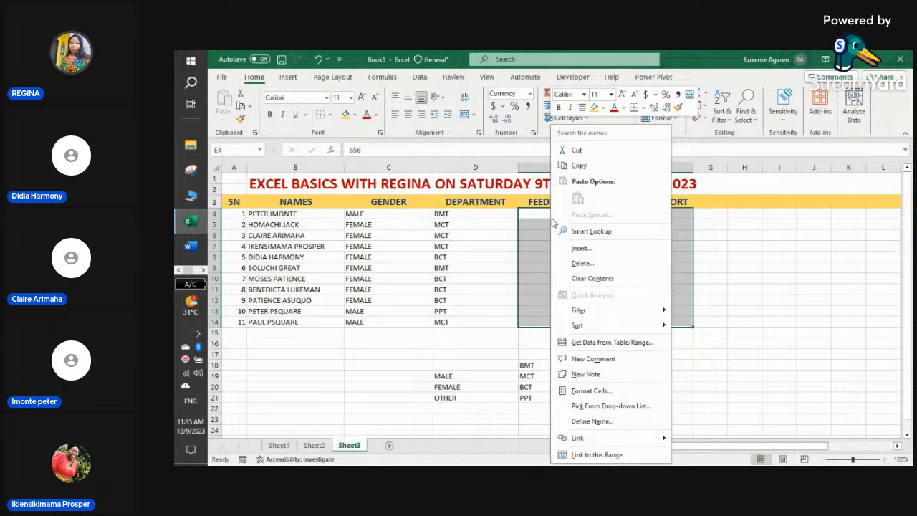
{"action": "left_click", "coordinate": [599, 391]}
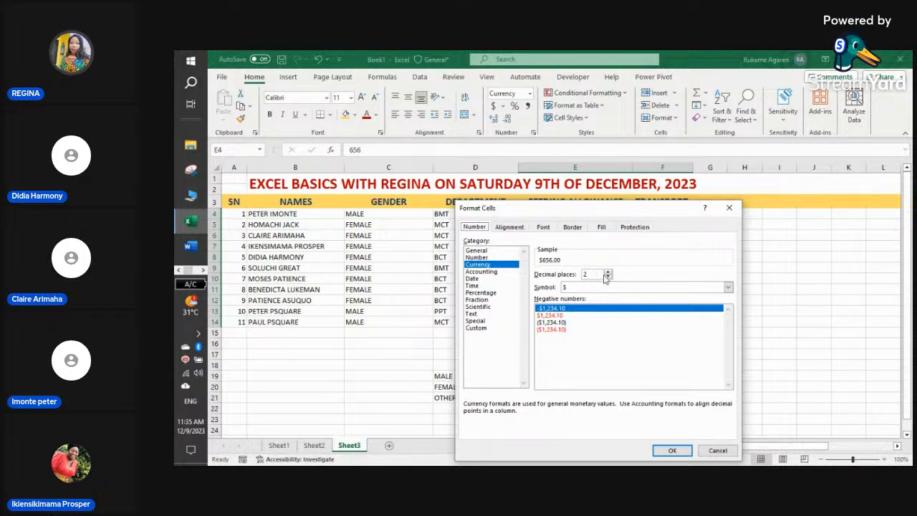
{"action": "left_click", "coordinate": [608, 273]}
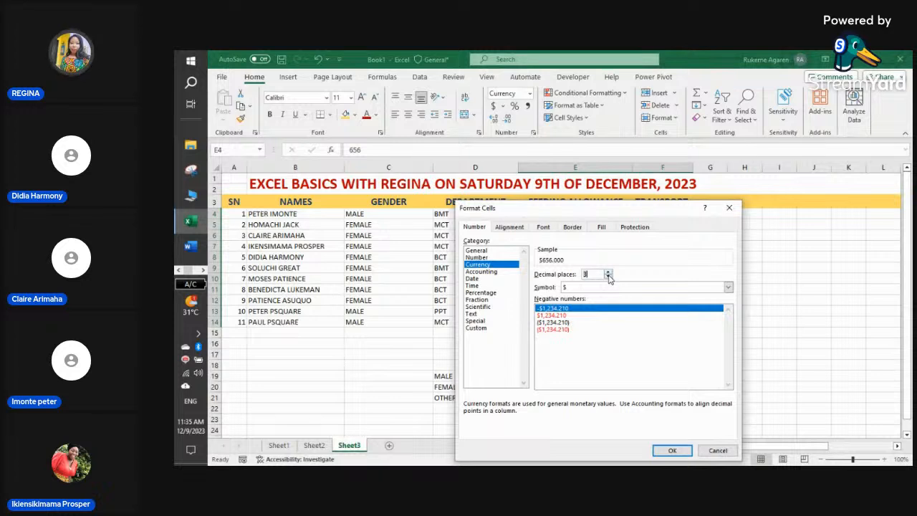
{"action": "left_click", "coordinate": [608, 276]}
{"action": "left_click", "coordinate": [608, 276]}
{"action": "left_click", "coordinate": [608, 277]}
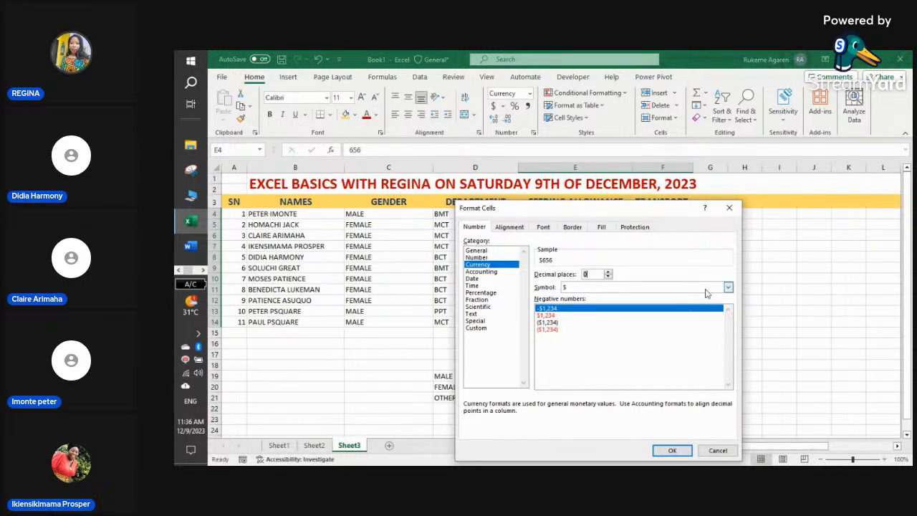
- Try the ₦ Ibibio (Nigeria) currency symbol
{"action": "left_click", "coordinate": [728, 287]}
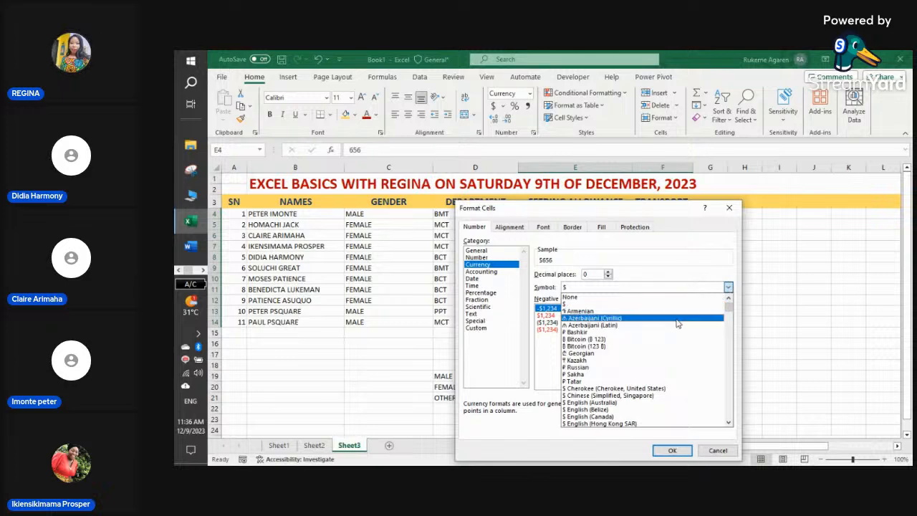
{"action": "scroll", "coordinate": [678, 327], "scroll_direction": "down", "scroll_amount": 4}
{"action": "scroll", "coordinate": [678, 327], "scroll_direction": "down", "scroll_amount": 10}
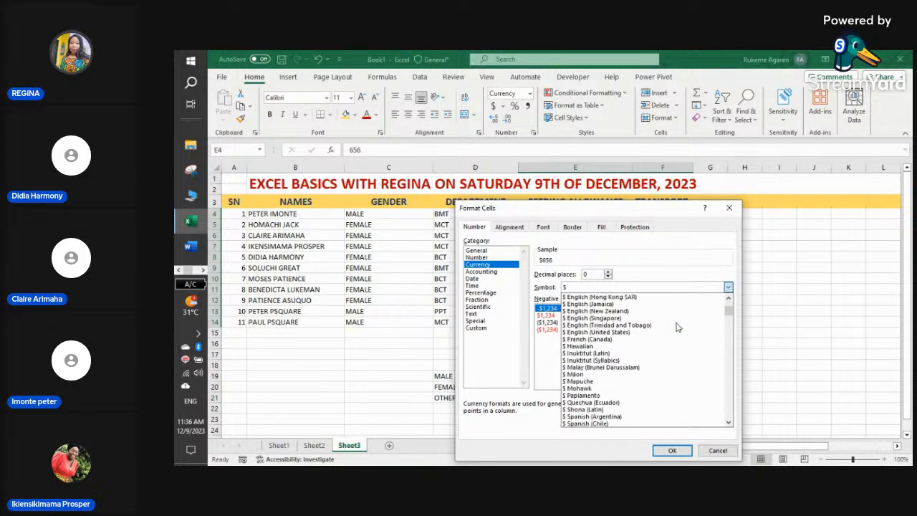
{"action": "mouse_move", "coordinate": [732, 331]}
{"action": "left_mouse_down"}
{"action": "mouse_move", "coordinate": [735, 359]}
{"action": "mouse_move", "coordinate": [740, 326]}
{"action": "left_mouse_up"}
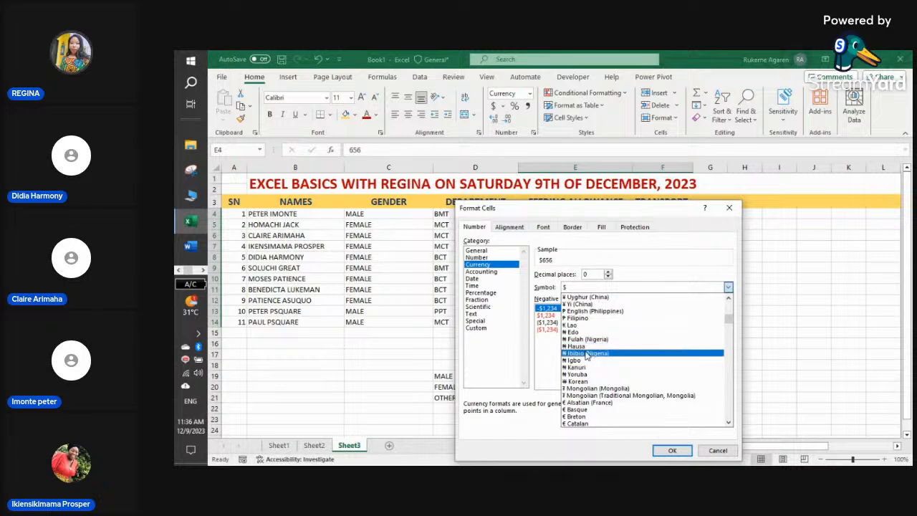
{"action": "left_click", "coordinate": [586, 354]}
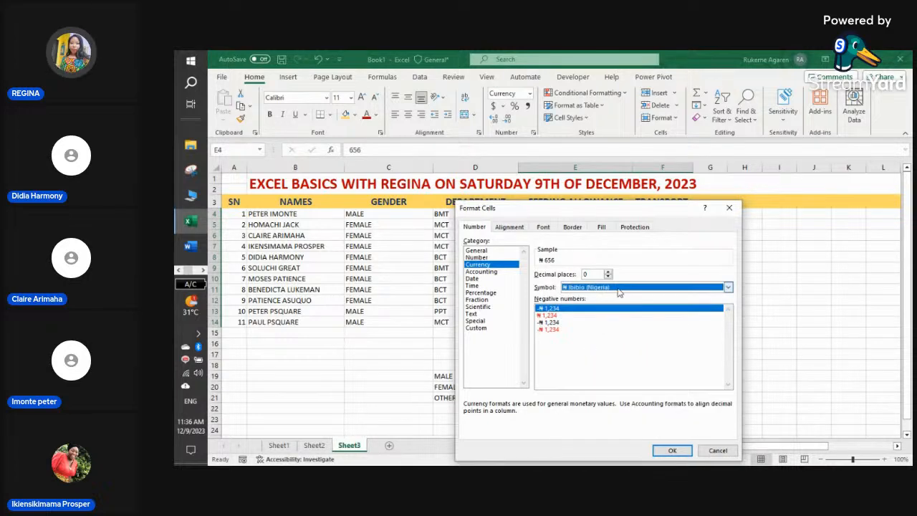
- Try the NGN currency code as the symbol instead
{"action": "left_click", "coordinate": [728, 288]}
{"action": "left_click_drag", "start_coordinate": [732, 315], "coordinate": [731, 388]}
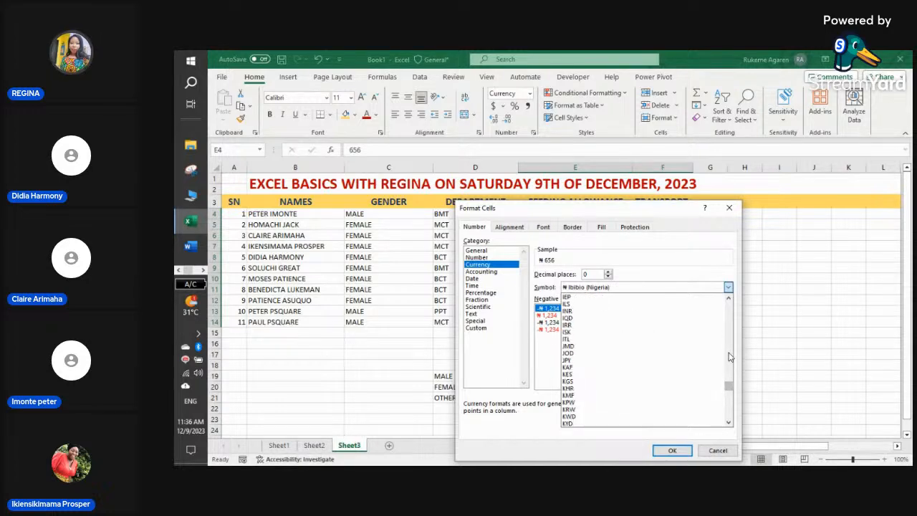
{"action": "left_click", "coordinate": [730, 357]}
{"action": "left_click", "coordinate": [729, 358]}
{"action": "scroll", "coordinate": [669, 366], "scroll_direction": "down", "scroll_amount": 2}
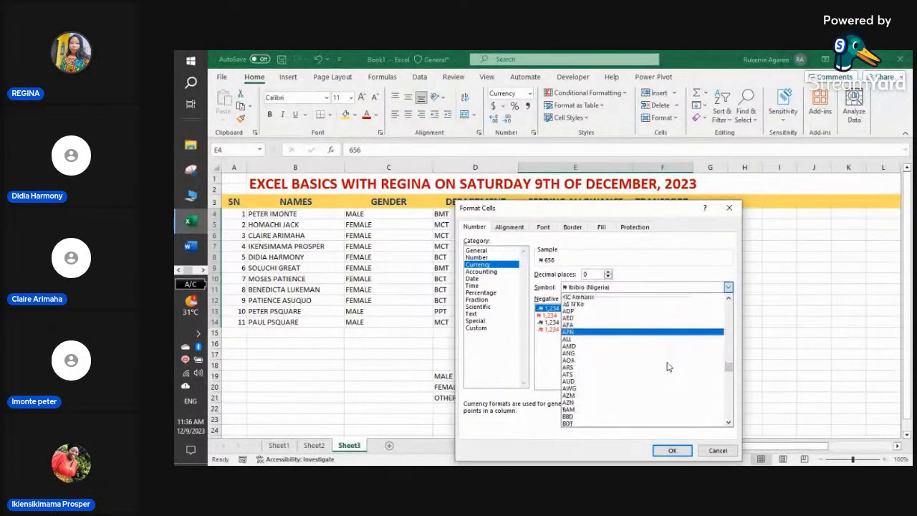
{"action": "scroll", "coordinate": [669, 366], "scroll_direction": "down", "scroll_amount": 7}
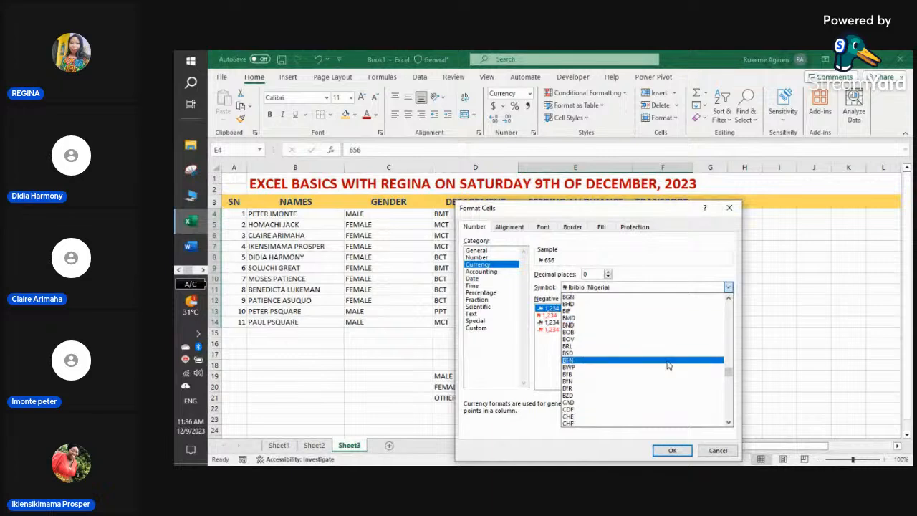
{"action": "scroll", "coordinate": [667, 365], "scroll_direction": "down", "scroll_amount": 9}
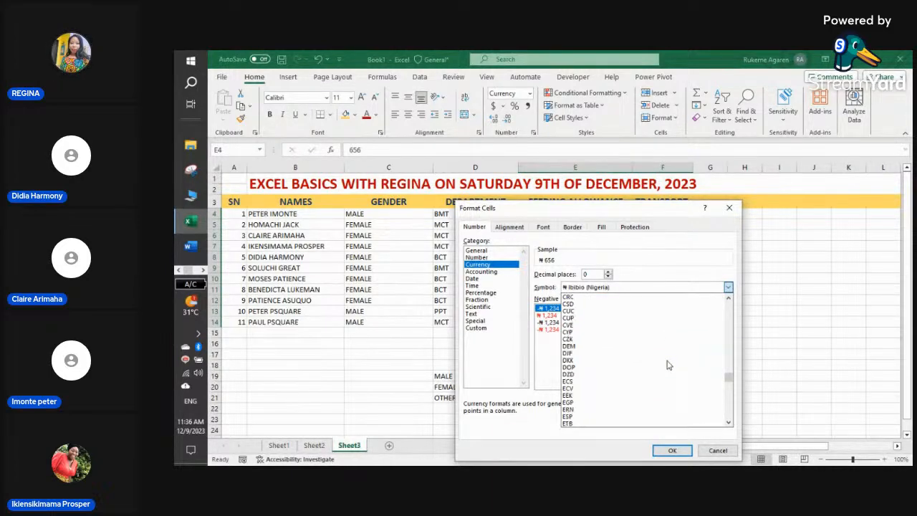
{"action": "scroll", "coordinate": [667, 366], "scroll_direction": "down", "scroll_amount": 10}
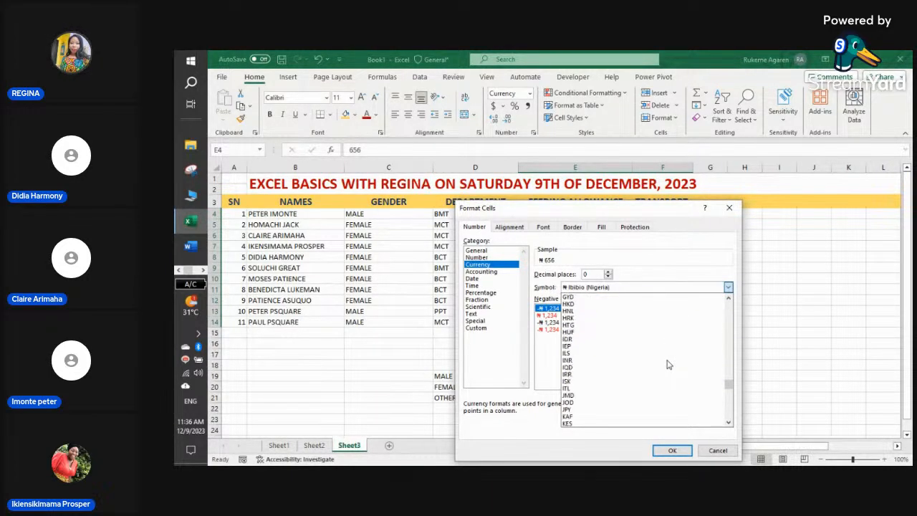
{"action": "scroll", "coordinate": [667, 366], "scroll_direction": "down", "scroll_amount": 4}
{"action": "left_click_drag", "start_coordinate": [729, 384], "coordinate": [730, 398]}
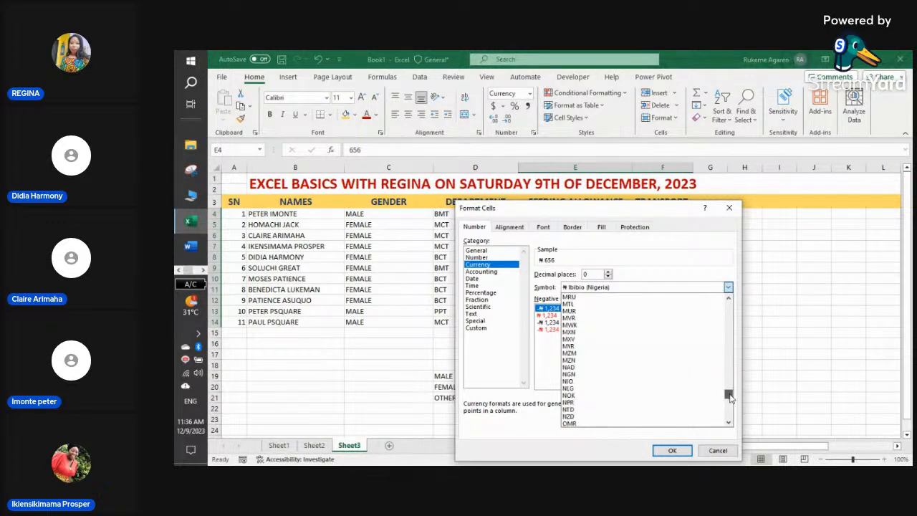
{"action": "left_click", "coordinate": [625, 374]}
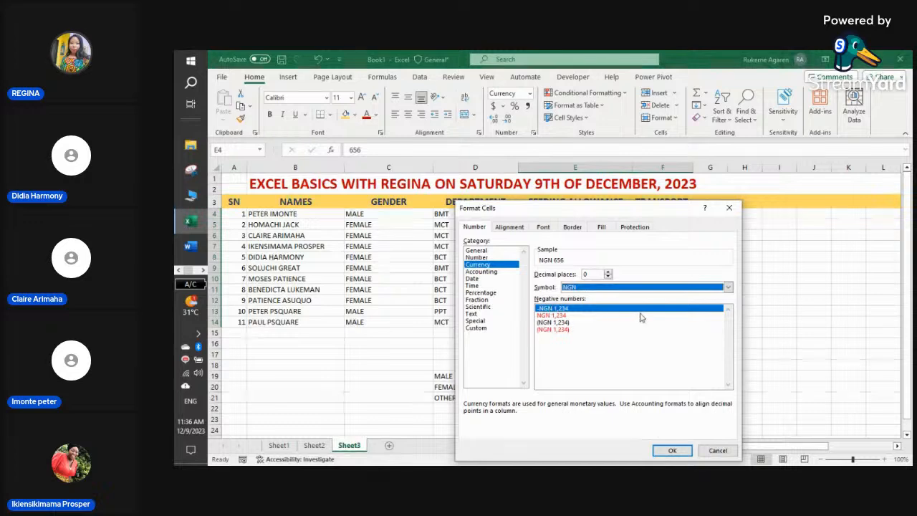
- Settle on the ₦ Hausa Naira currency symbol
{"action": "left_click", "coordinate": [728, 288]}
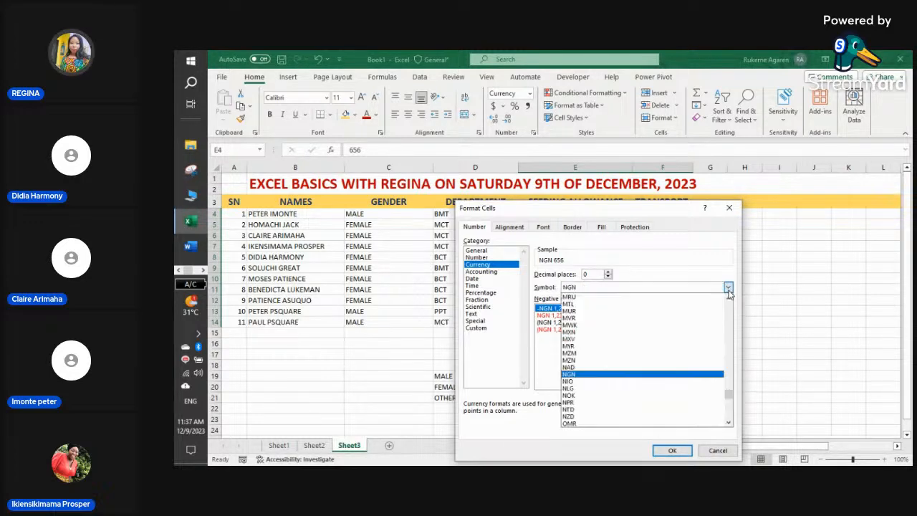
{"action": "left_click_drag", "start_coordinate": [729, 362], "coordinate": [729, 320]}
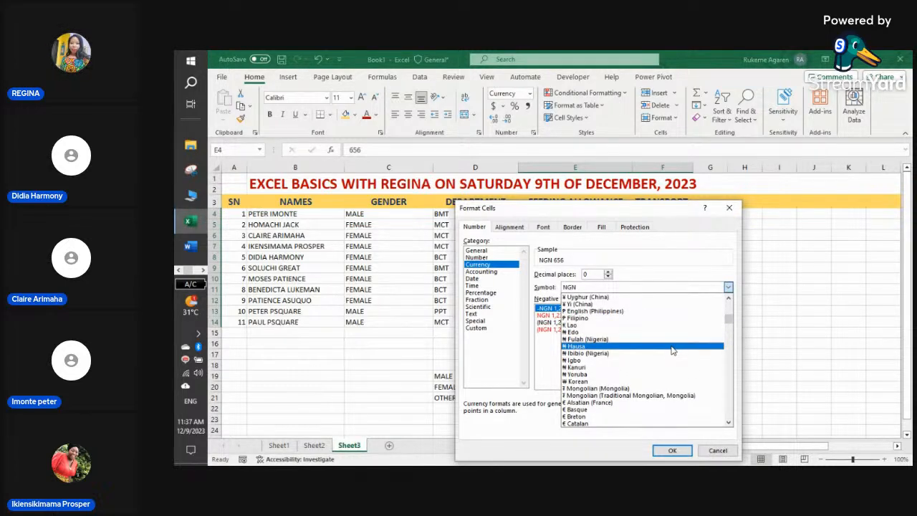
{"action": "left_click", "coordinate": [632, 349]}
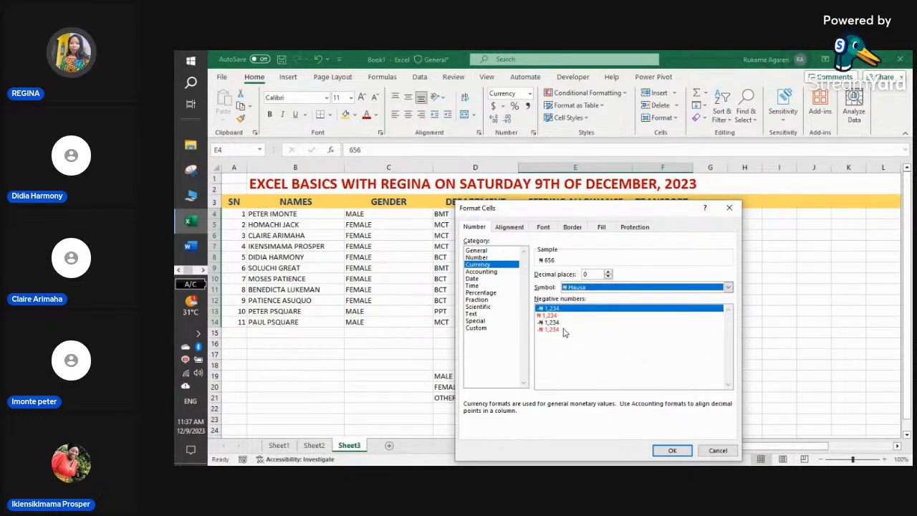
- Choose the red ₦1,234 negative style without minus sign and apply the Naira format
{"action": "left_click", "coordinate": [596, 322]}
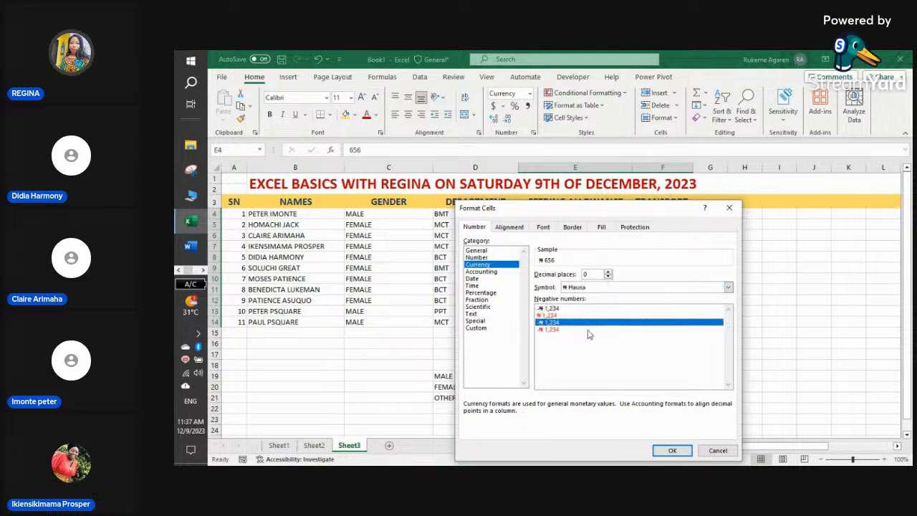
{"action": "left_click", "coordinate": [590, 315]}
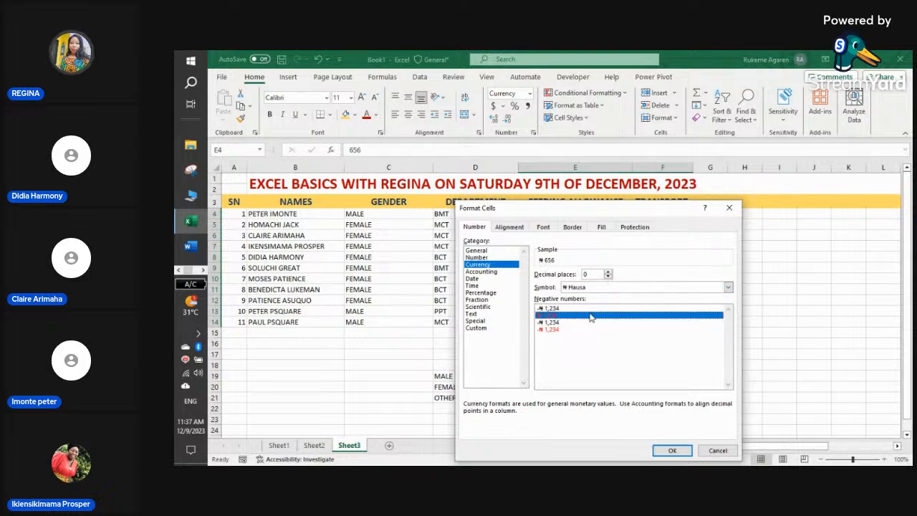
{"action": "left_click", "coordinate": [556, 329]}
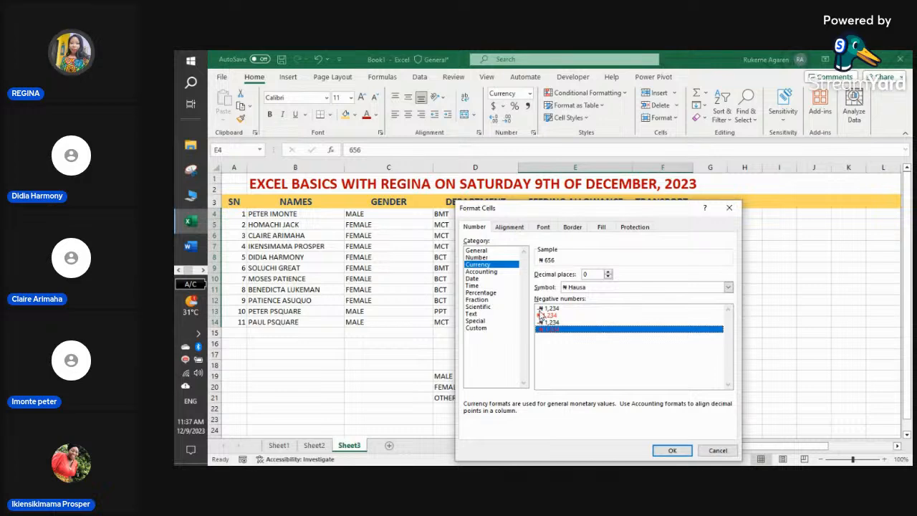
{"action": "left_click", "coordinate": [579, 309]}
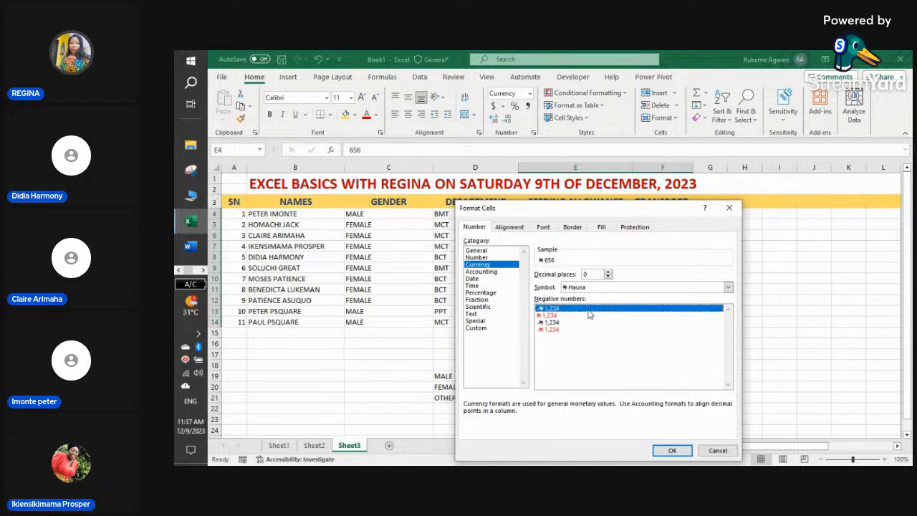
{"action": "left_click", "coordinate": [543, 316]}
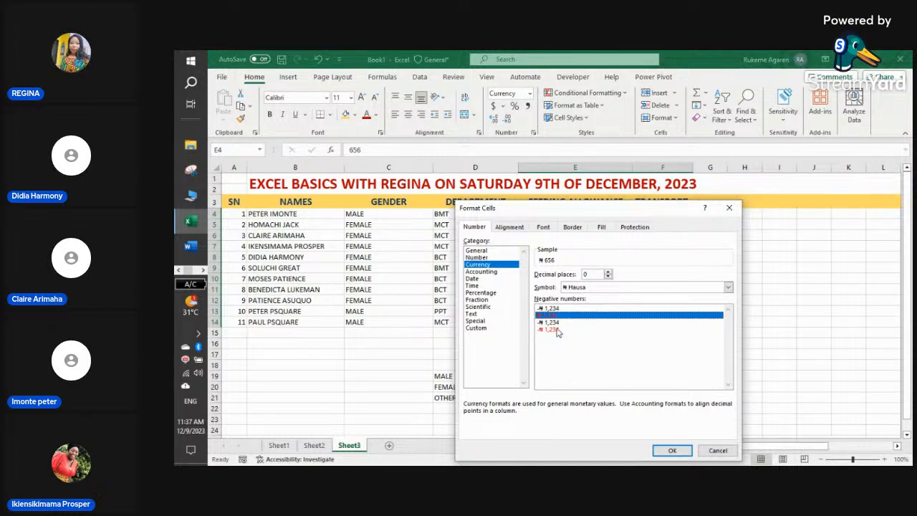
{"action": "left_click", "coordinate": [563, 331]}
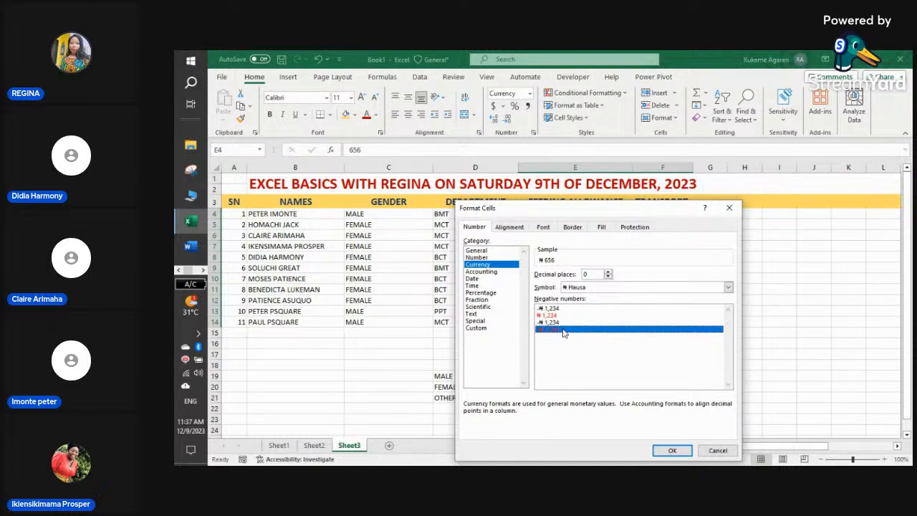
{"action": "left_click", "coordinate": [562, 316]}
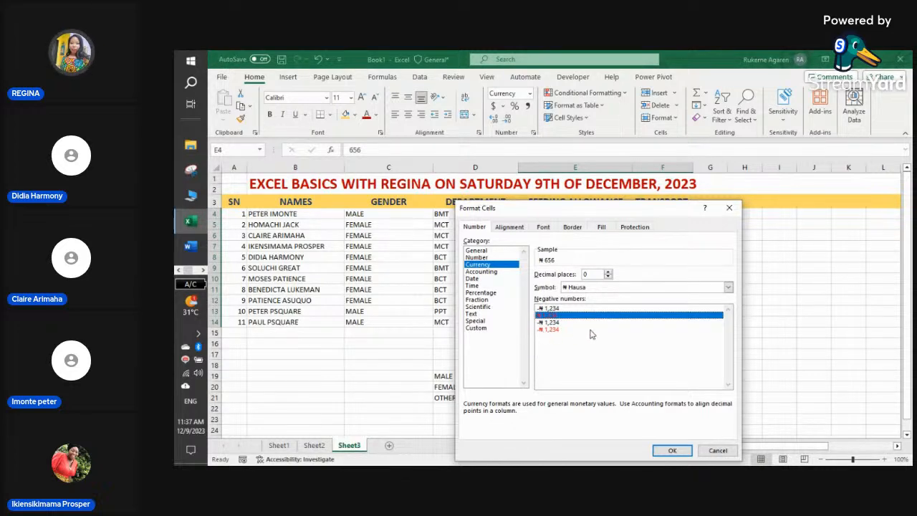
{"action": "left_click", "coordinate": [553, 330]}
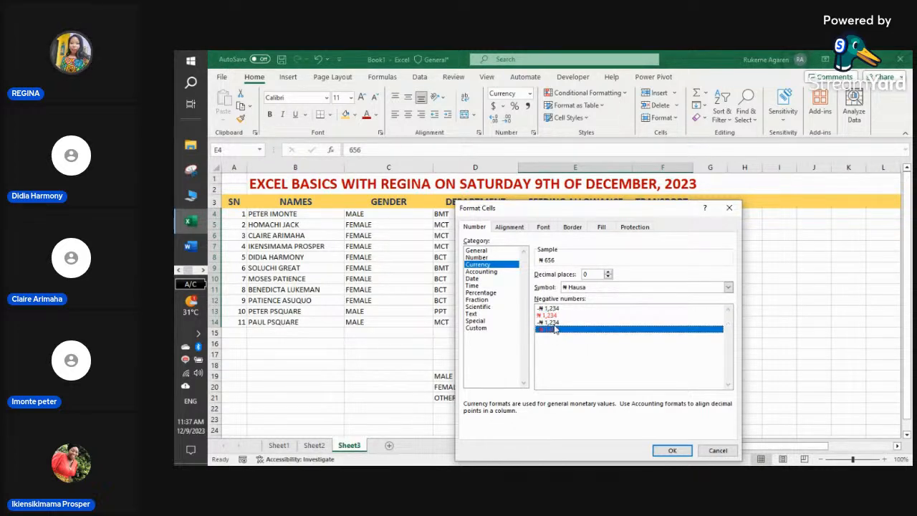
{"action": "left_click", "coordinate": [556, 318]}
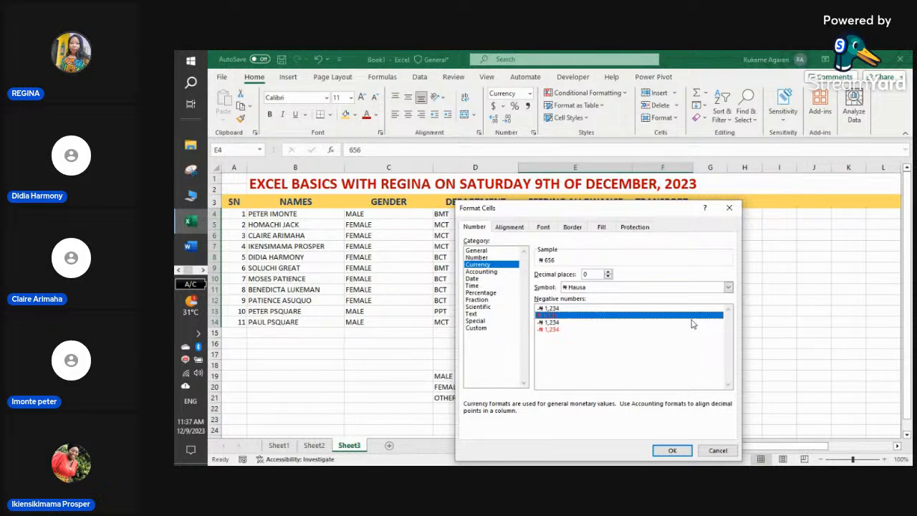
{"action": "left_click", "coordinate": [673, 451]}
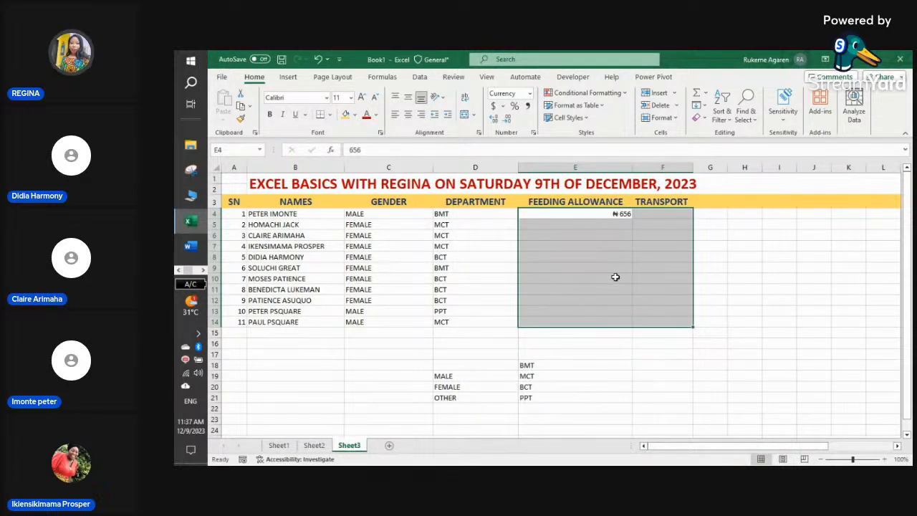
- Enter 56000 as the first feeding allowance in E4
{"action": "left_click", "coordinate": [625, 367]}
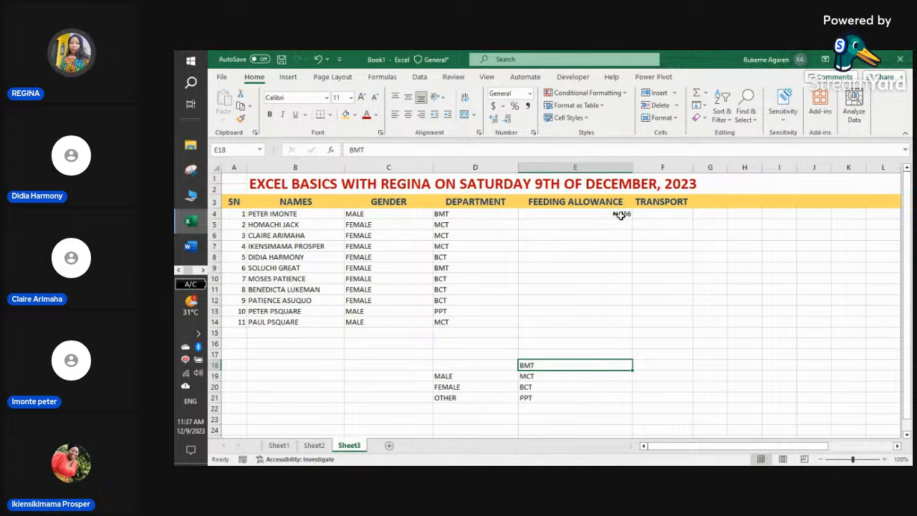
{"action": "left_click", "coordinate": [618, 213]}
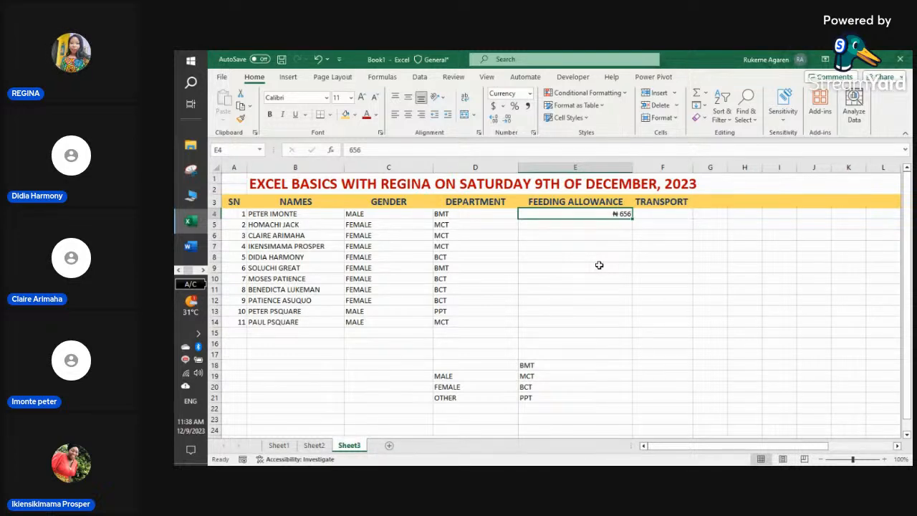
{"action": "type", "text": "5"}
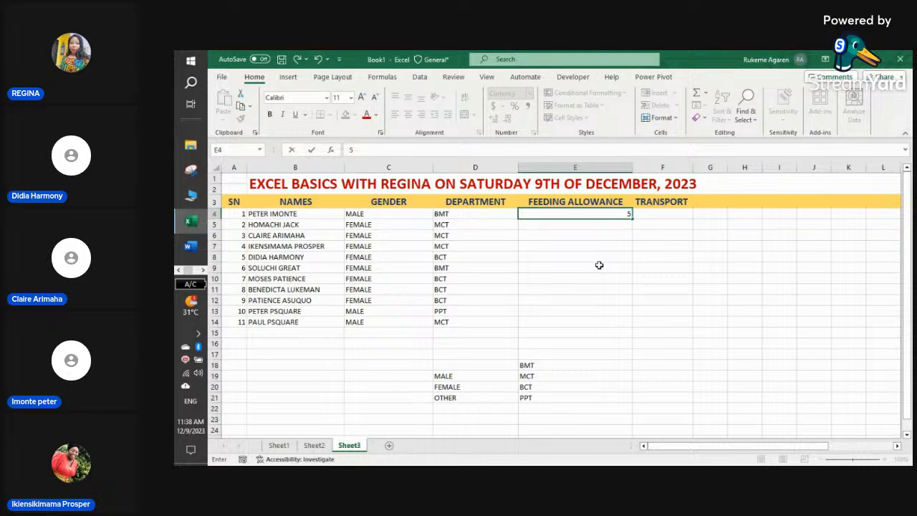
{"action": "type", "text": "6000"}
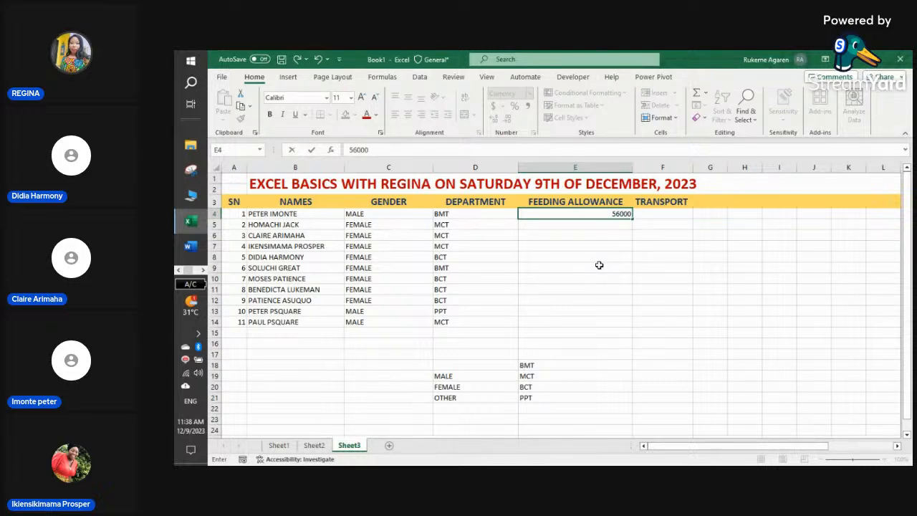
{"action": "key", "text": "Return"}
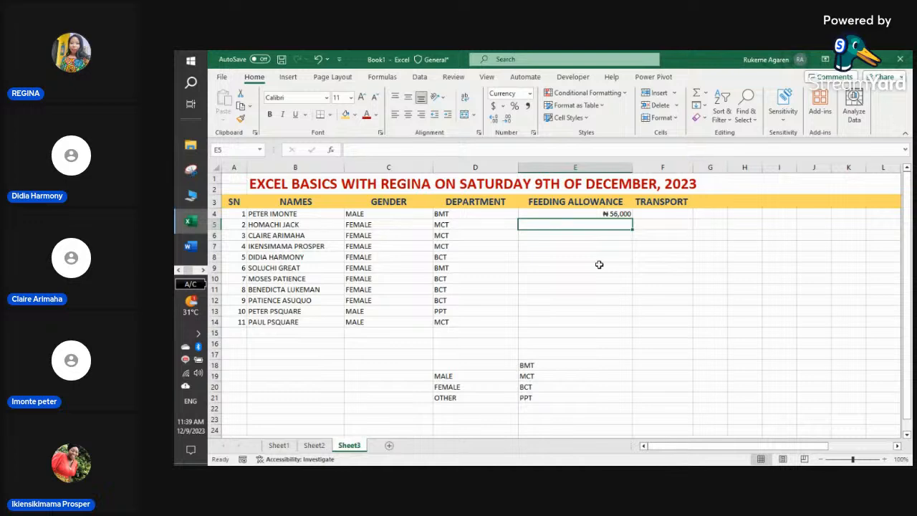
- Enter feeding allowances 5,000, 60,000 and 12,000 in E5 through E7
{"action": "type", "text": "5"}
{"action": "type", "text": "000"}
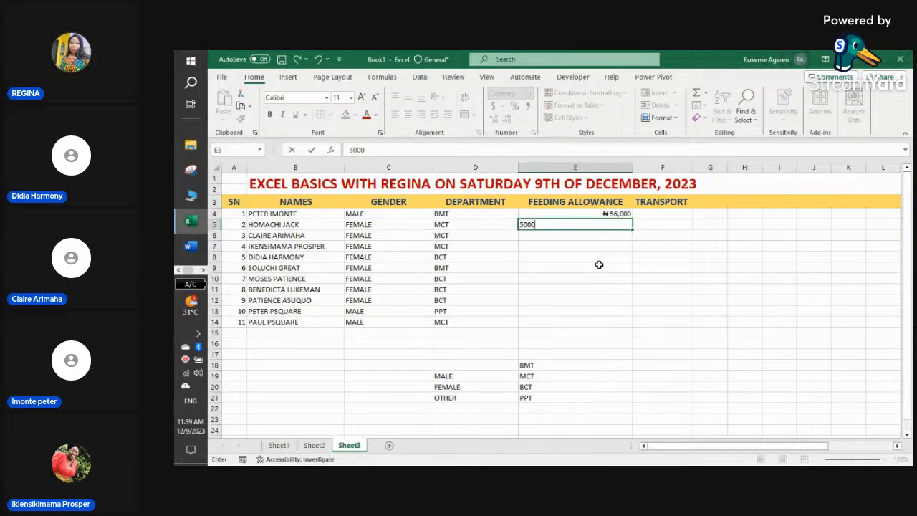
{"action": "key", "text": "Return"}
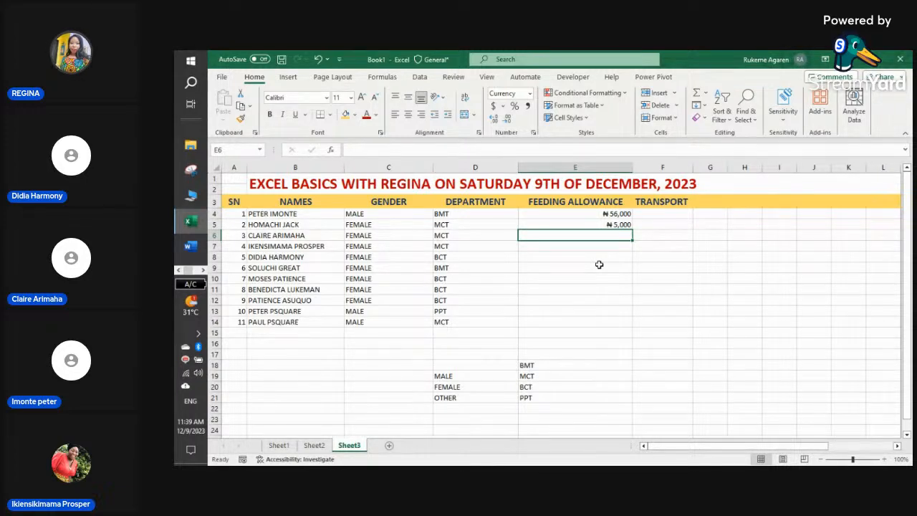
{"action": "type", "text": "6"}
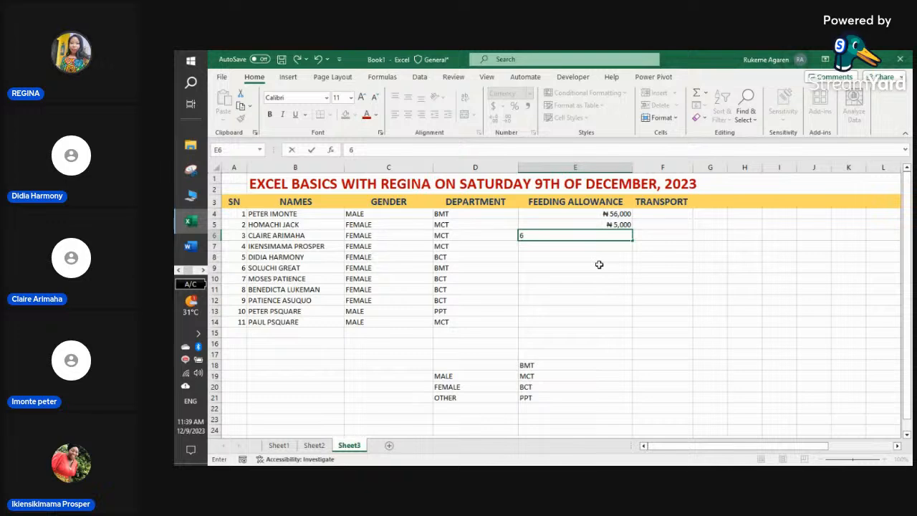
{"action": "type", "text": "0,00"}
{"action": "type", "text": "0000"}
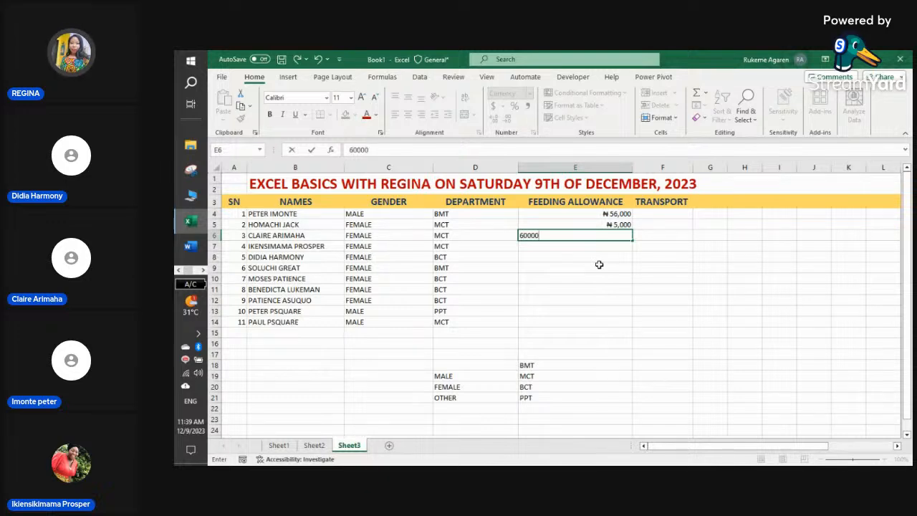
{"action": "key", "text": "Return"}
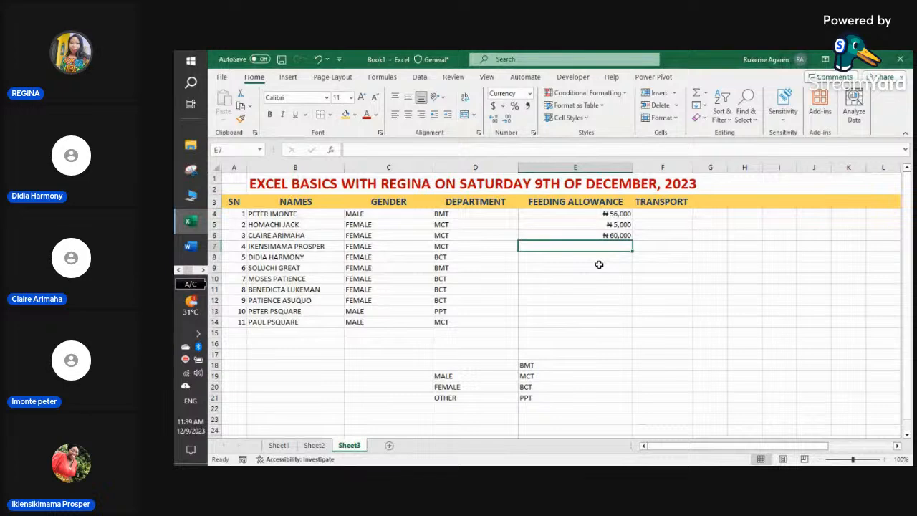
{"action": "type", "text": "12000"}
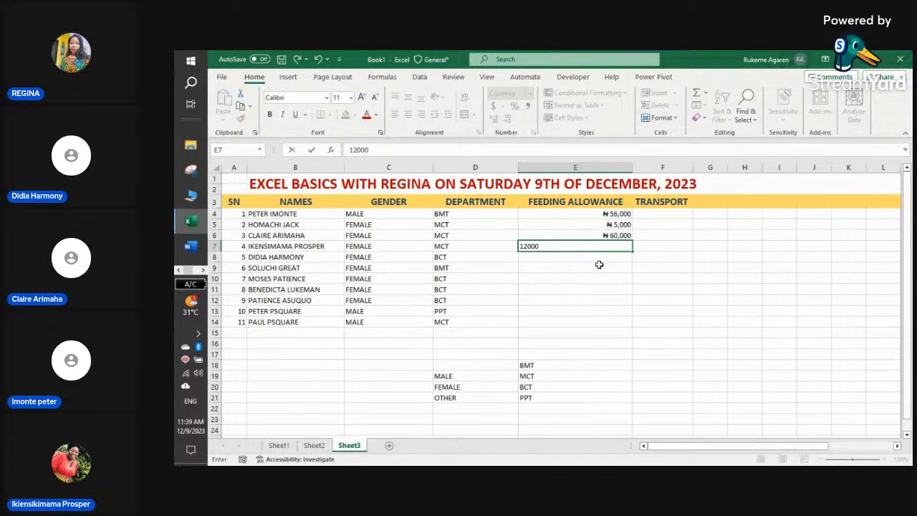
{"action": "key", "text": "Return"}
- Enter feeding allowances 6,700, 3,000 and 12,000 in E8 through E10
{"action": "type", "text": "67"}
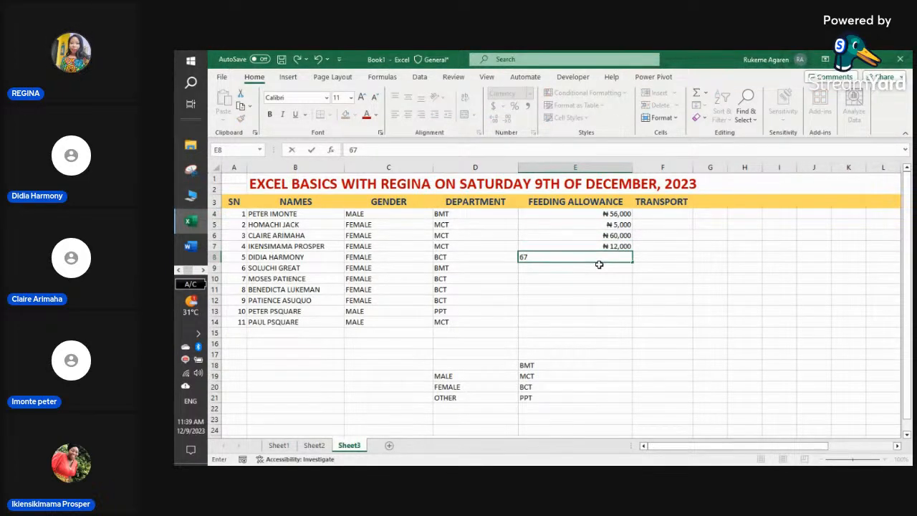
{"action": "type", "text": "00"}
{"action": "key", "text": "Return"}
{"action": "type", "text": "3000"}
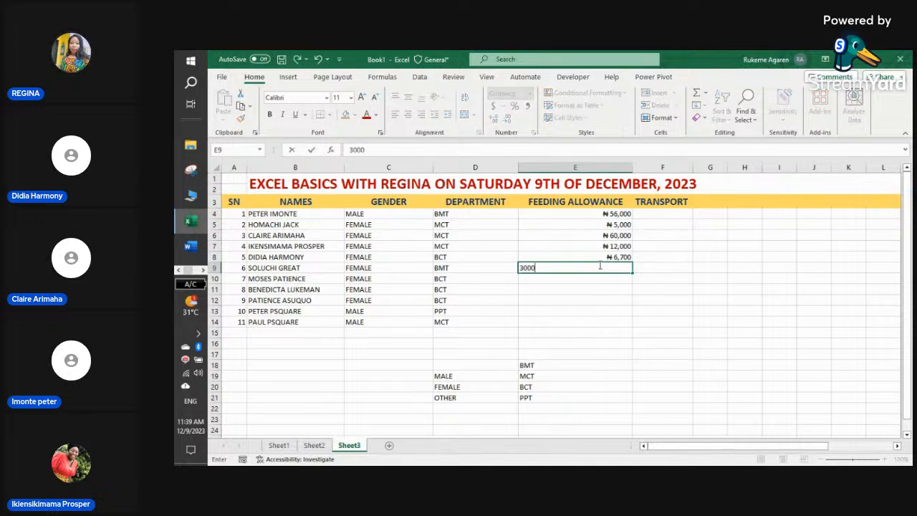
{"action": "key", "text": "Return"}
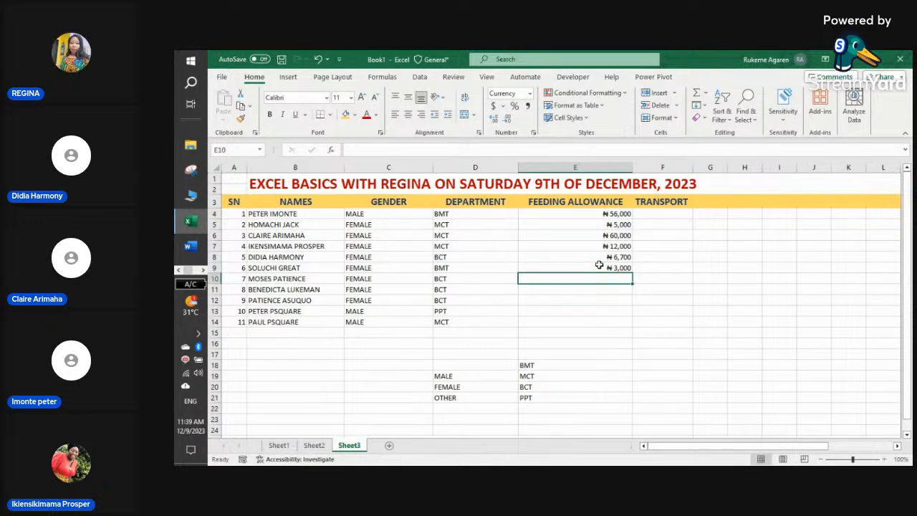
{"action": "type", "text": "12000"}
{"action": "key", "text": "Return"}
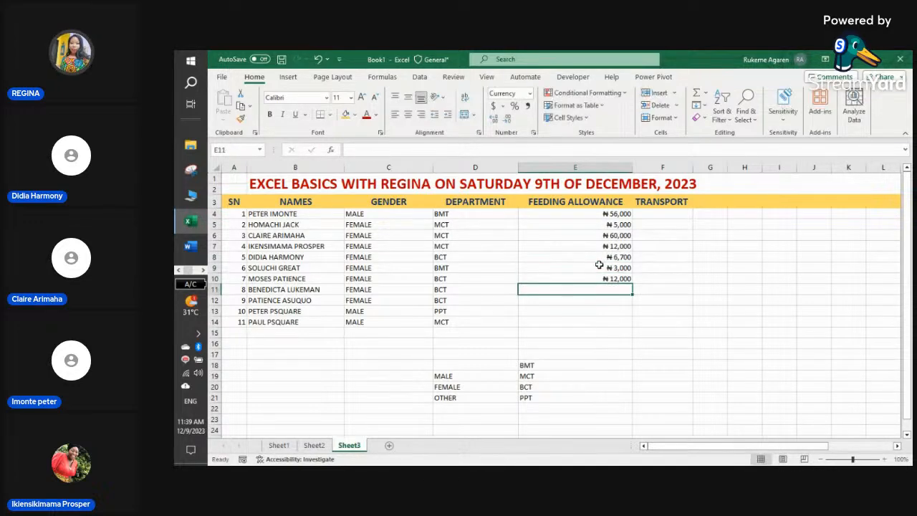
- Copy the amounts in E6:E8 (₦60,000, ₦12,000, ₦6,700) into E11:E13
{"action": "left_click_drag", "start_coordinate": [610, 237], "coordinate": [613, 258]}
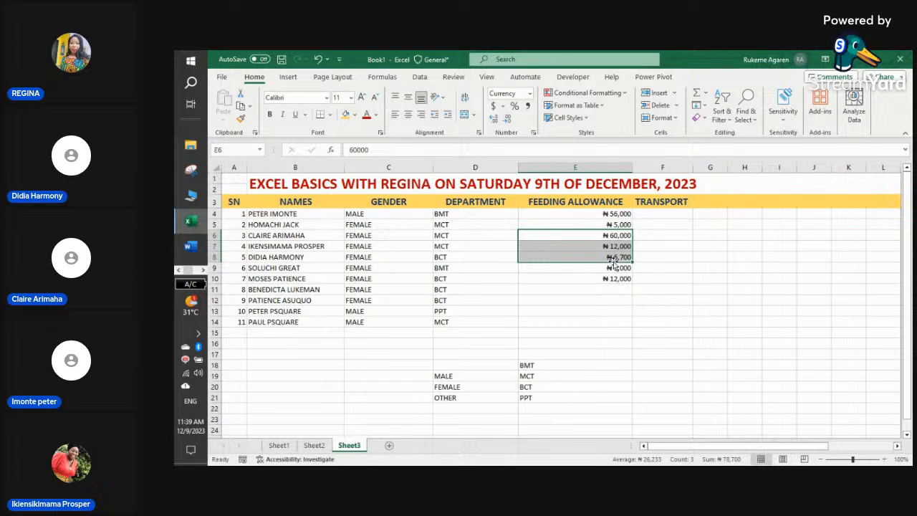
{"action": "right_click", "coordinate": [613, 264]}
{"action": "left_click", "coordinate": [633, 159]}
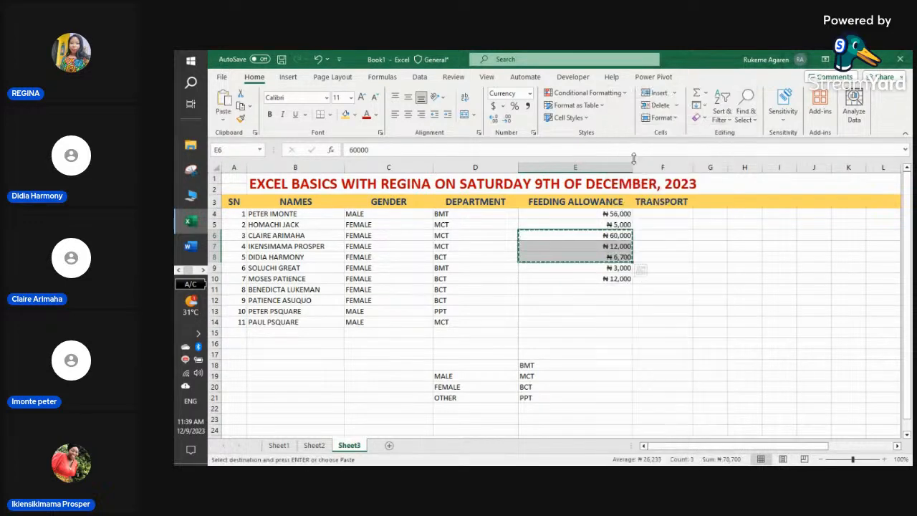
{"action": "left_click", "coordinate": [574, 290]}
{"action": "right_click", "coordinate": [578, 289]}
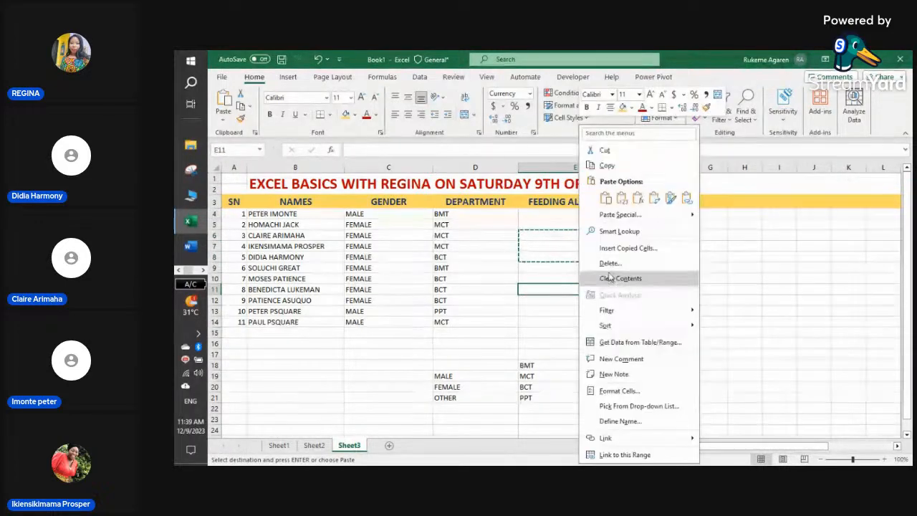
{"action": "left_click", "coordinate": [606, 198]}
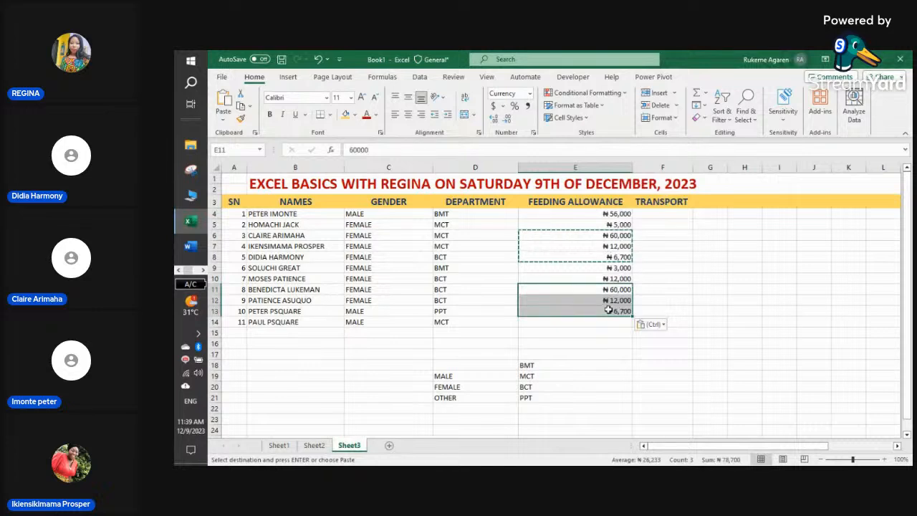
- Enter 7000 as the last feeding allowance in E14
{"action": "left_click", "coordinate": [584, 320]}
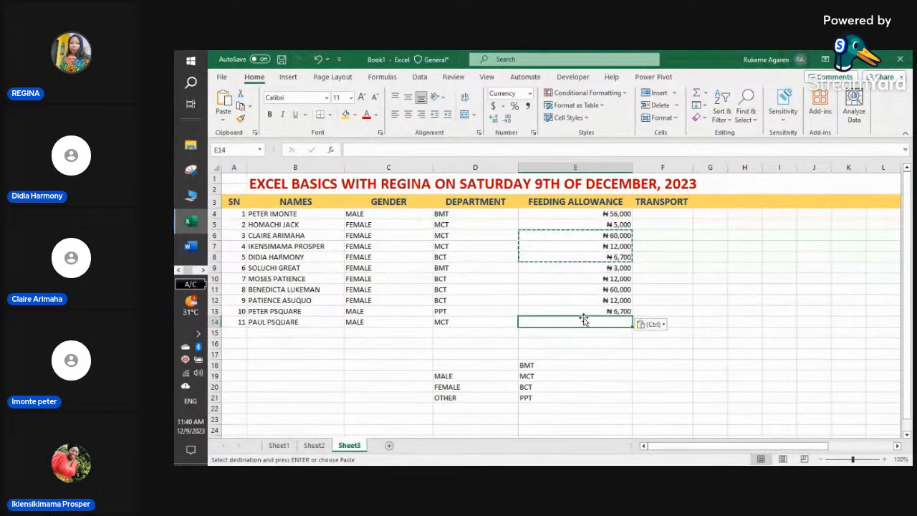
{"action": "type", "text": "7000"}
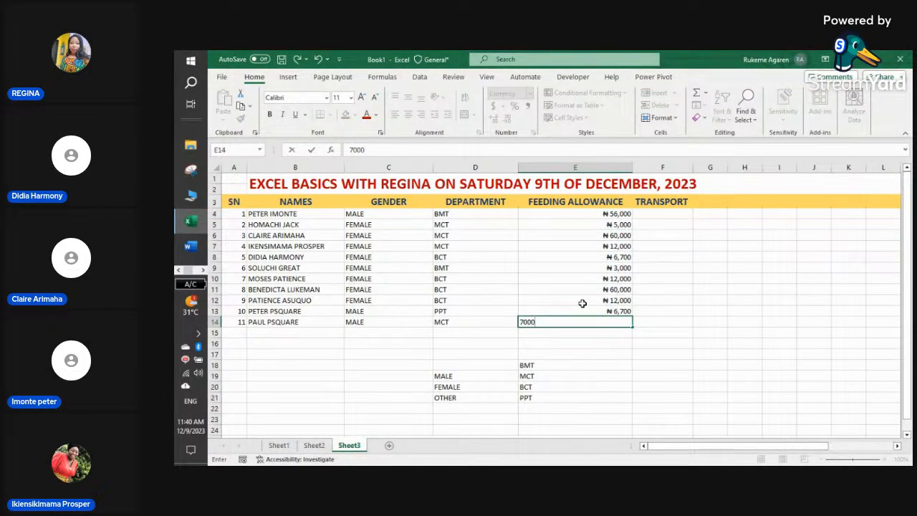
{"action": "left_click", "coordinate": [660, 237]}
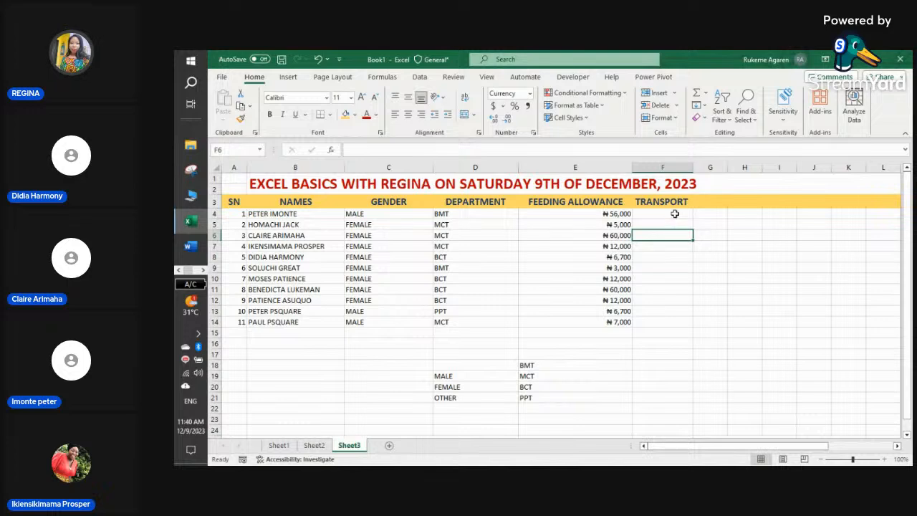
{"action": "left_click", "coordinate": [674, 214]}
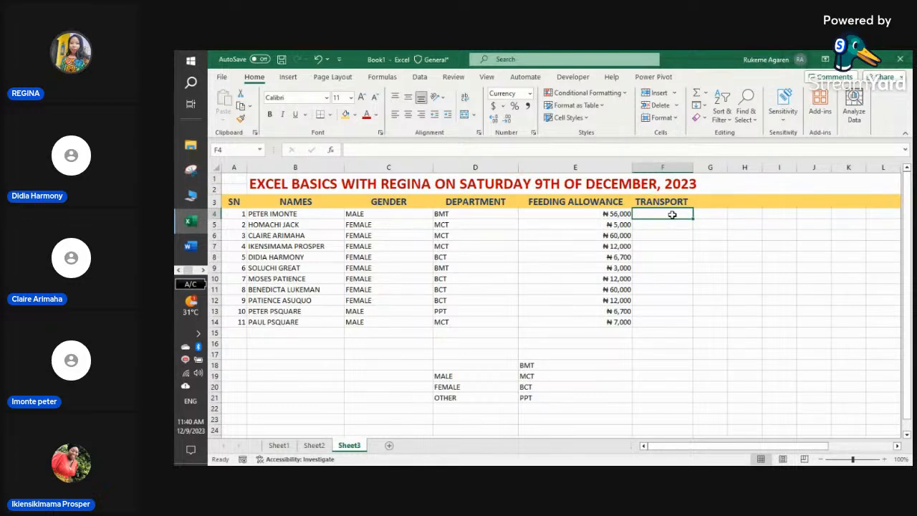
- Enter transport amounts 2,000, 70,000, 50,000, 10,000 and 8,000 in F4 through F8
{"action": "type", "text": "2000"}
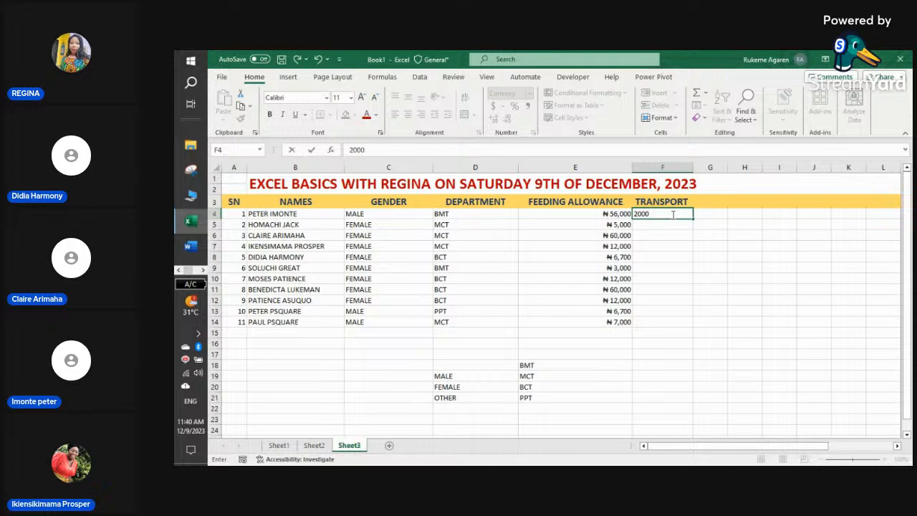
{"action": "key", "text": "Return"}
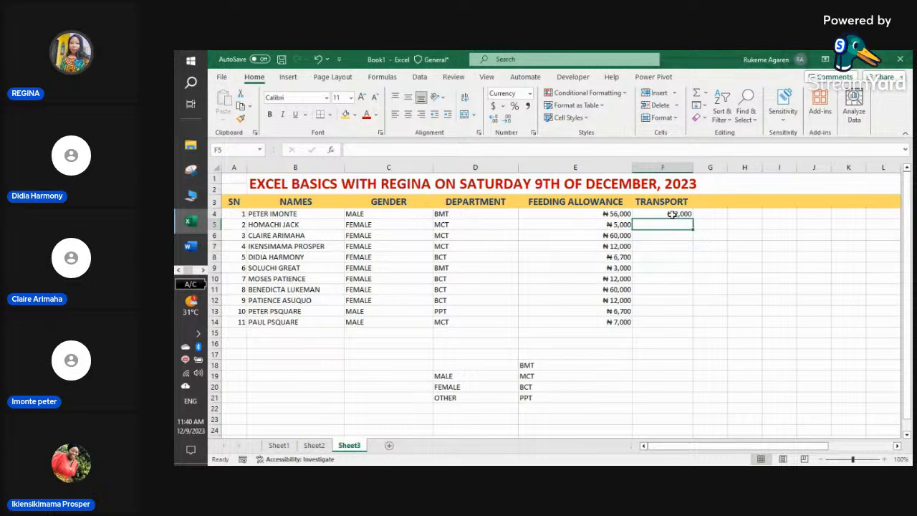
{"action": "type", "text": "70000"}
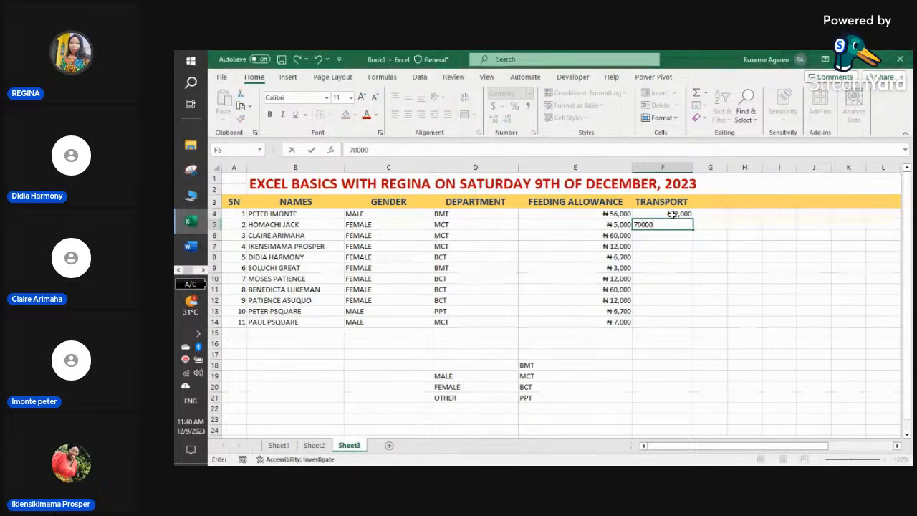
{"action": "key", "text": "Return"}
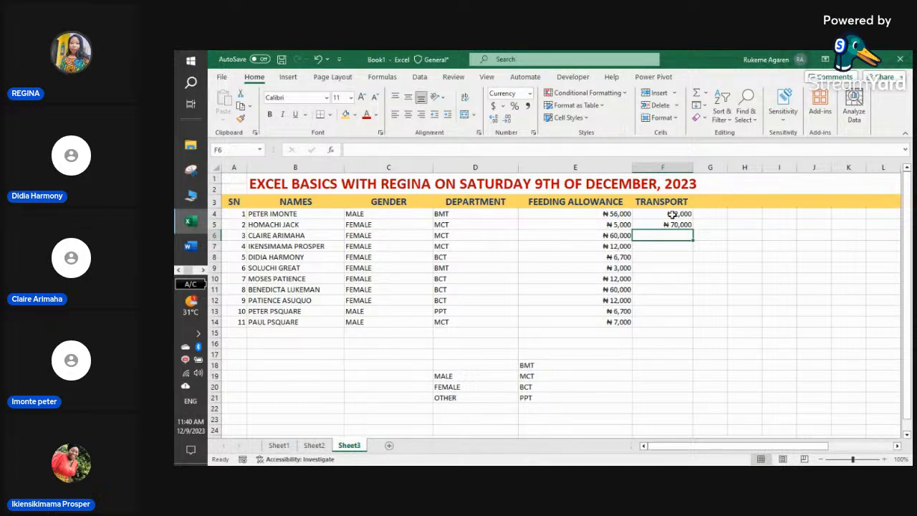
{"action": "type", "text": "50"}
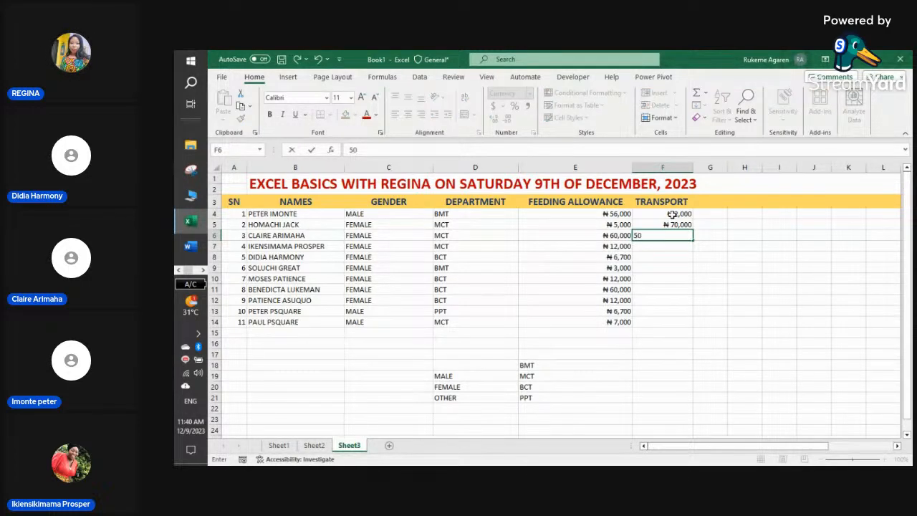
{"action": "type", "text": ",00000"}
{"action": "key", "text": "Return"}
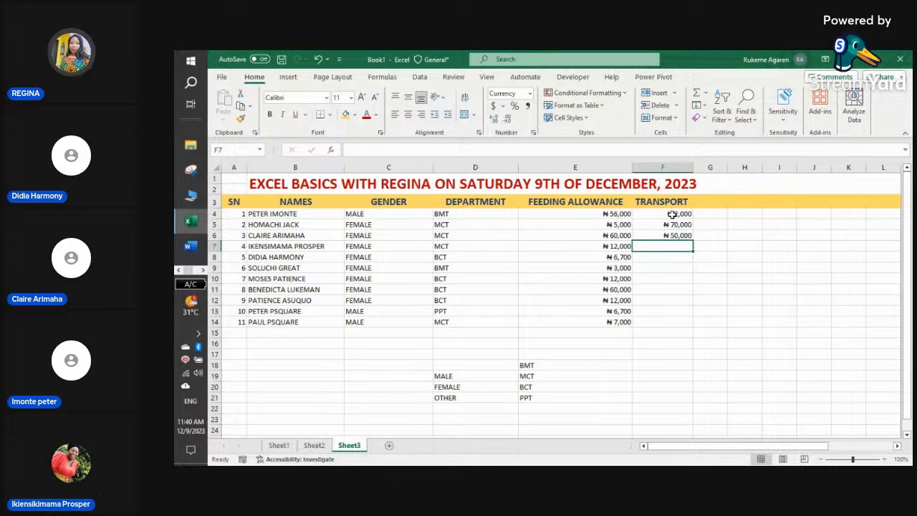
{"action": "type", "text": "10000"}
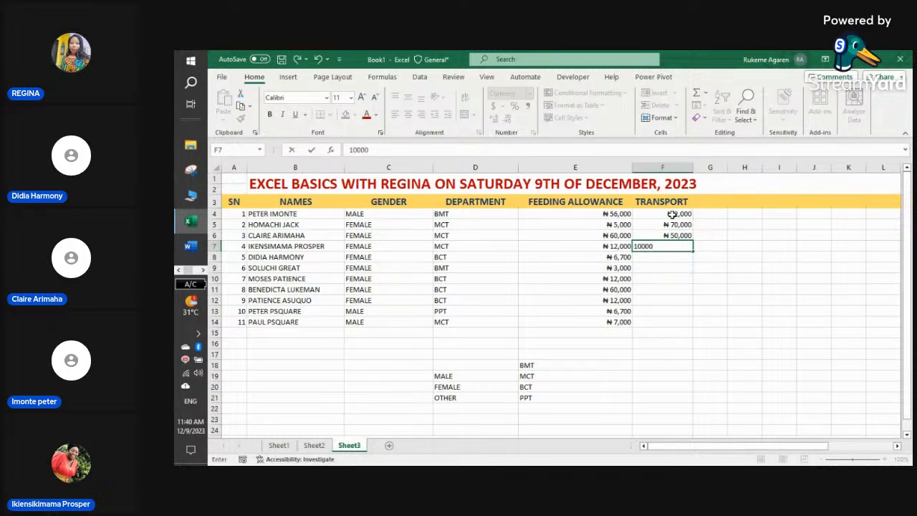
{"action": "key", "text": "Return"}
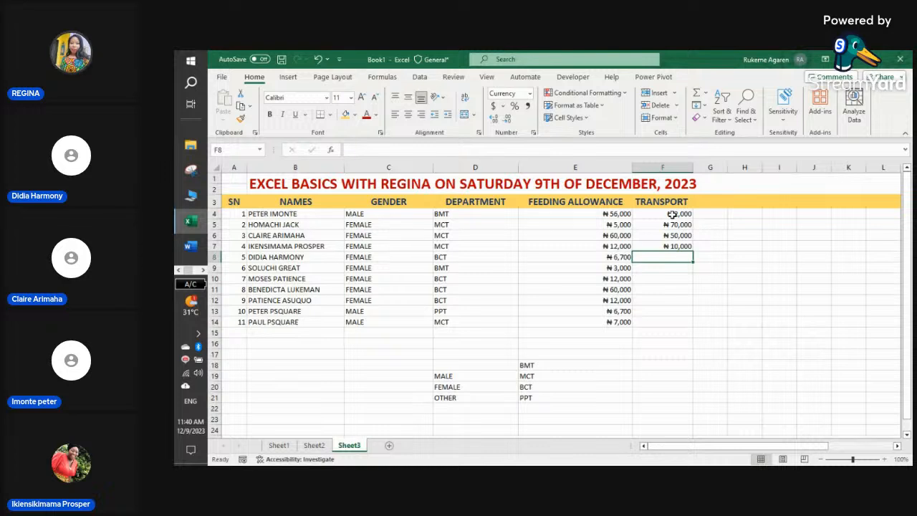
{"action": "type", "text": "8000"}
{"action": "key", "text": "Return"}
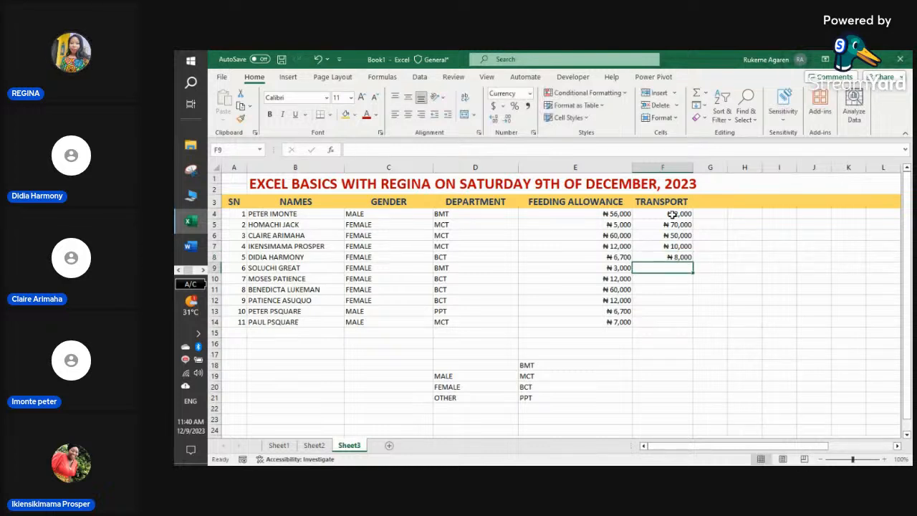
- Enter transport amounts 2,000, 6,000, 10,000, 5,000, 36,000 and 6,000 in F9 through F14
{"action": "type", "text": "2,0"}
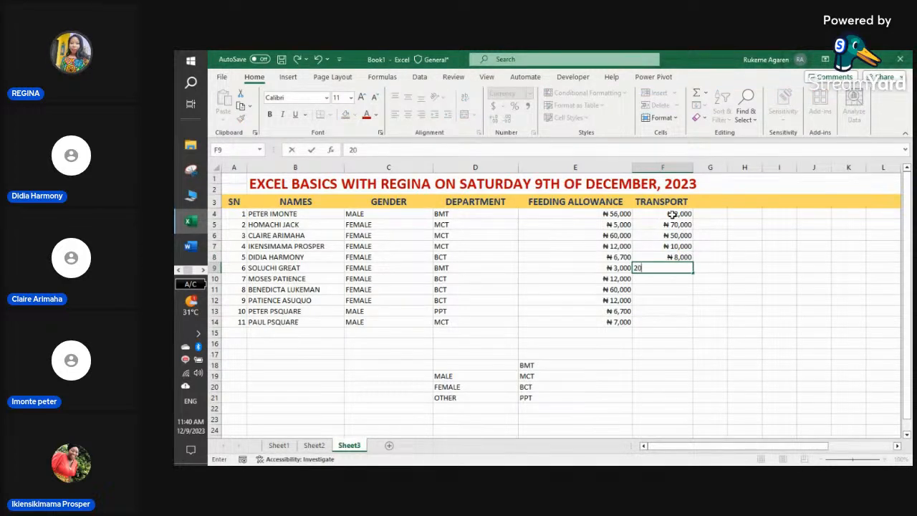
{"action": "type", "text": "000"}
{"action": "key", "text": "Return"}
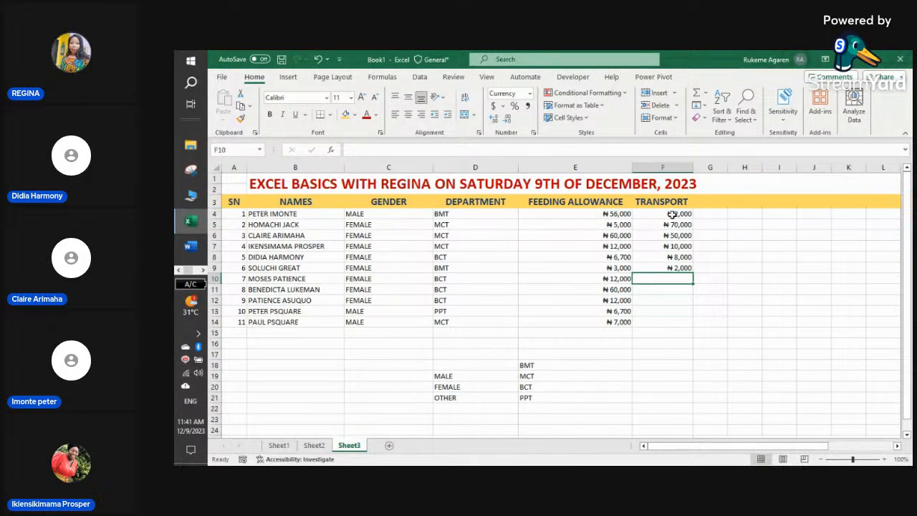
{"action": "type", "text": "6000"}
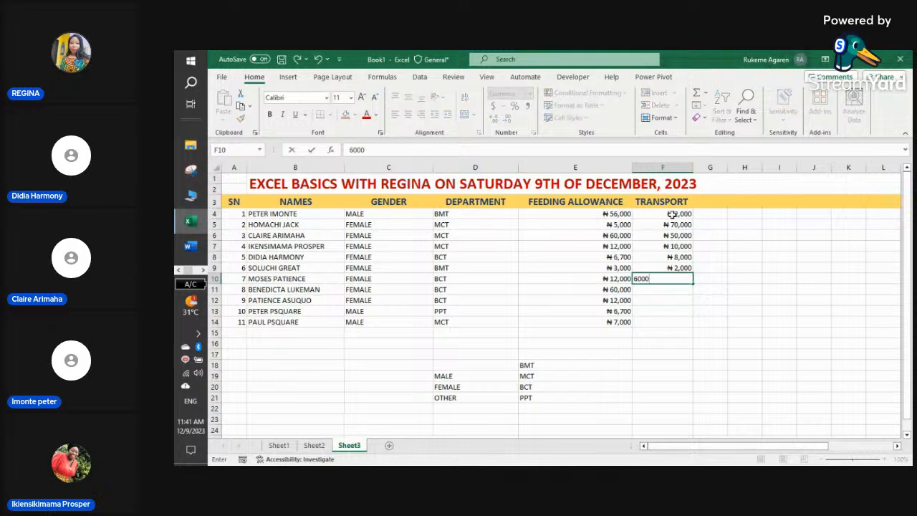
{"action": "key", "text": "Return"}
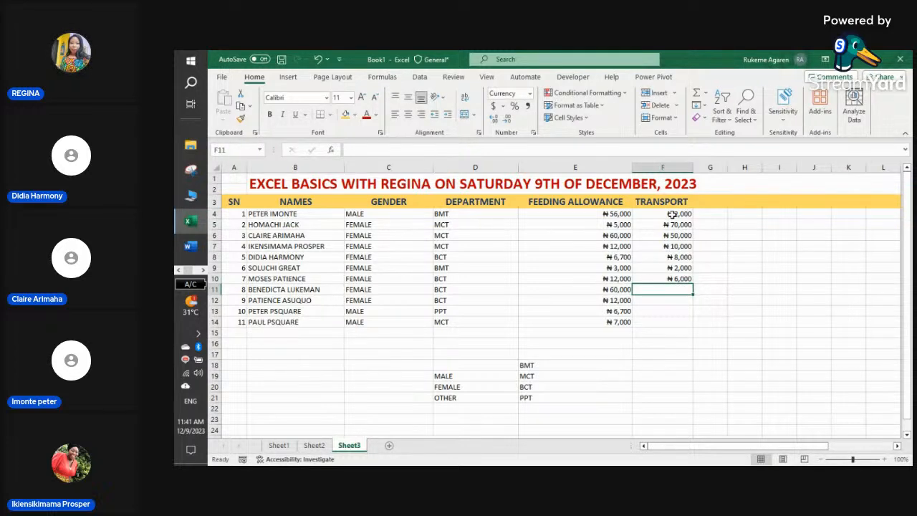
{"action": "type", "text": "10"}
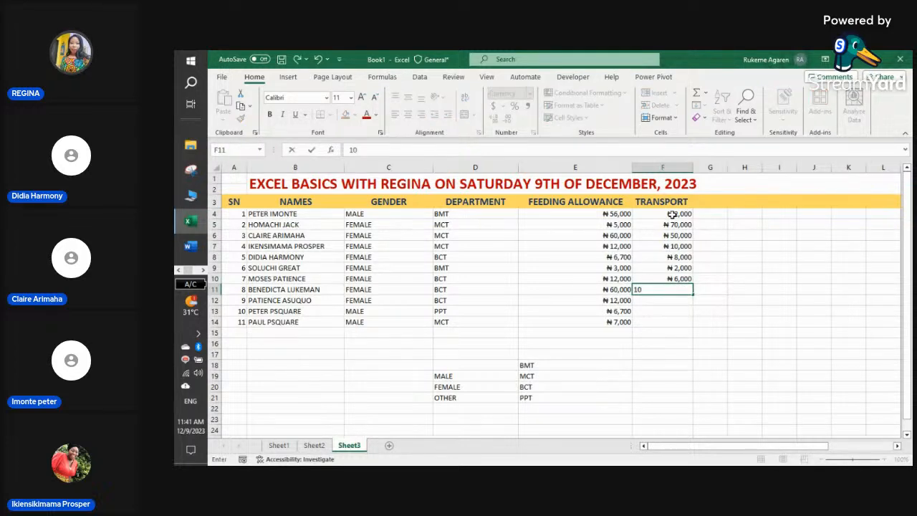
{"action": "type", "text": ",000"}
{"action": "key", "text": "Return"}
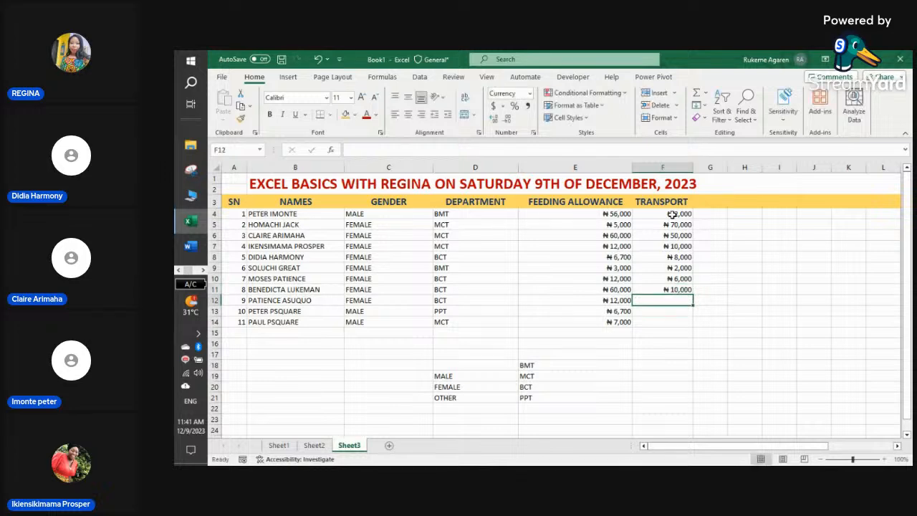
{"action": "type", "text": "5000"}
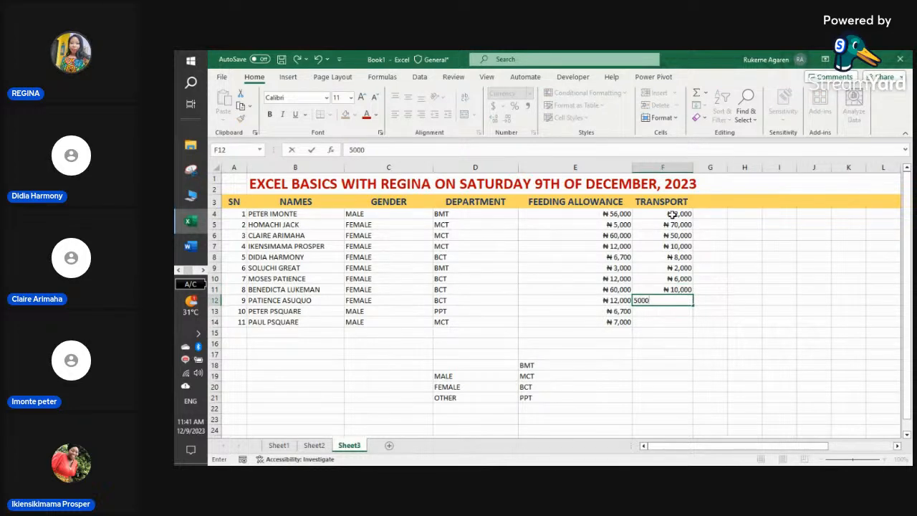
{"action": "key", "text": "Return"}
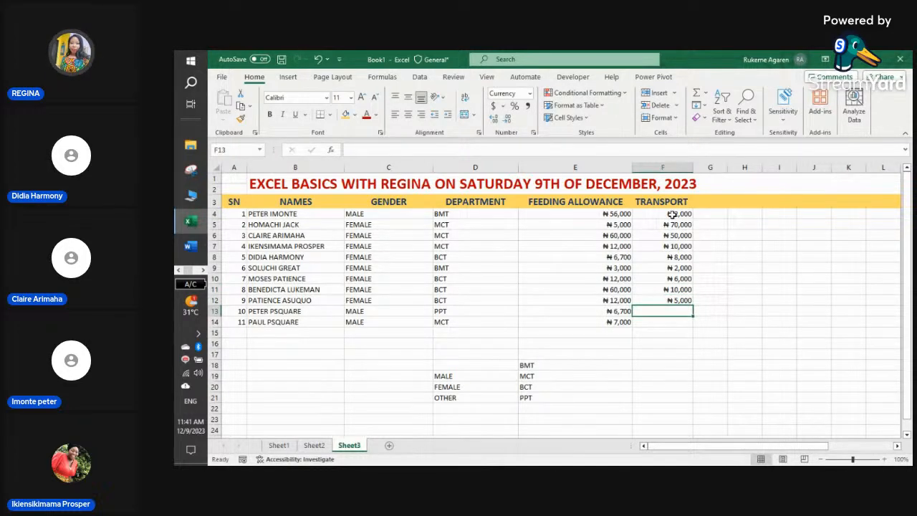
{"action": "type", "text": "36000"}
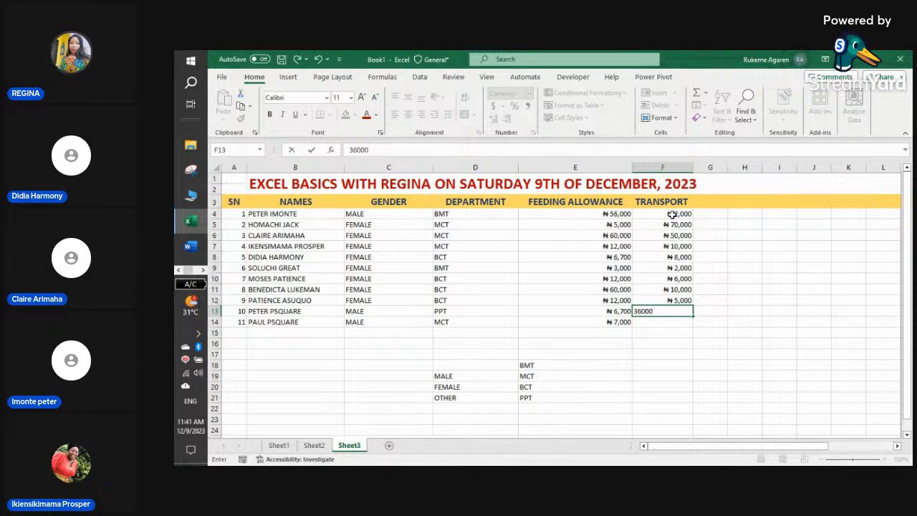
{"action": "key", "text": "Return"}
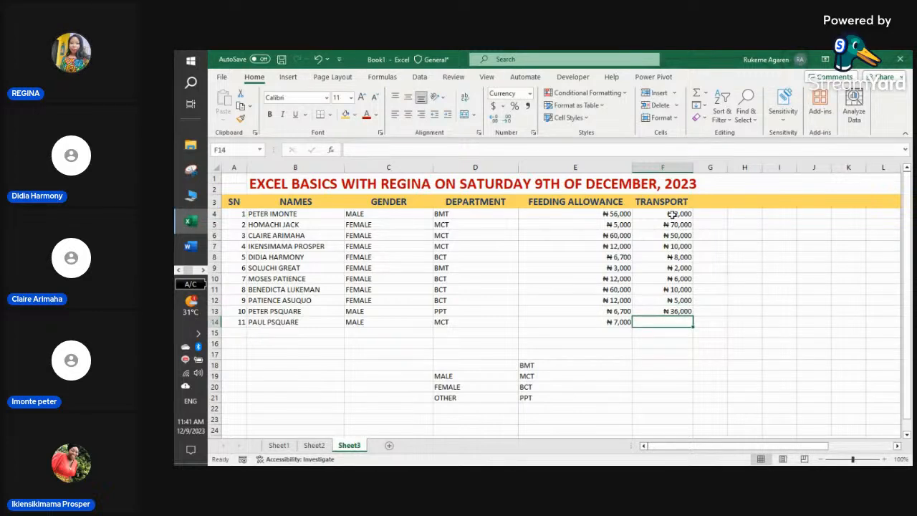
{"action": "type", "text": "6000"}
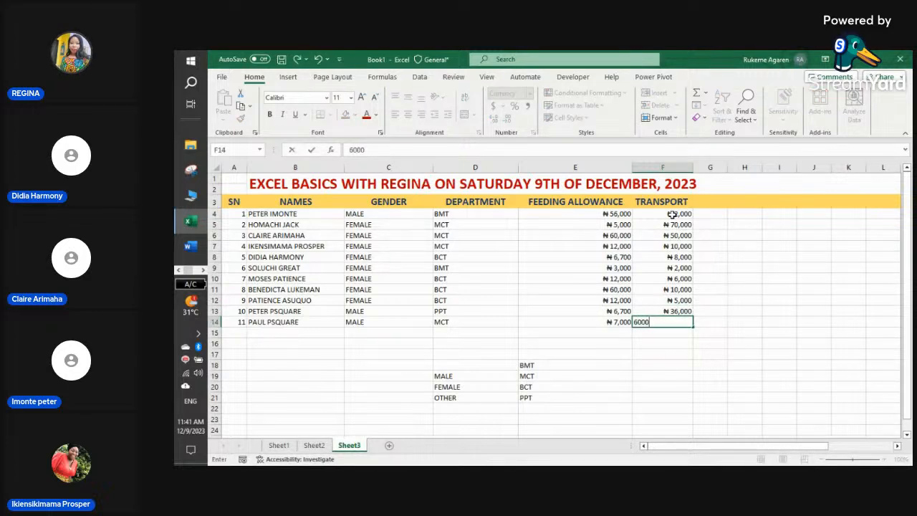
{"action": "left_click", "coordinate": [708, 258]}
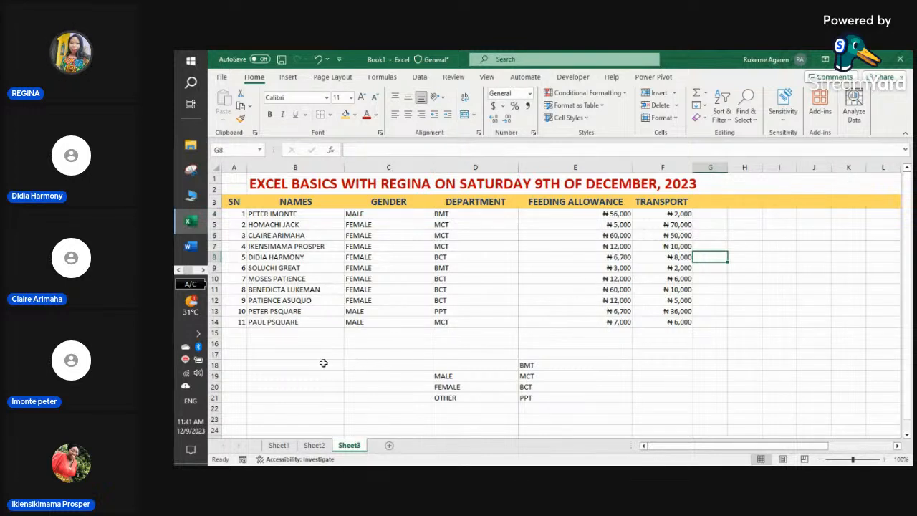
- Type the label TOTAL into cell B16 beneath the staff table
{"action": "left_click", "coordinate": [233, 340]}
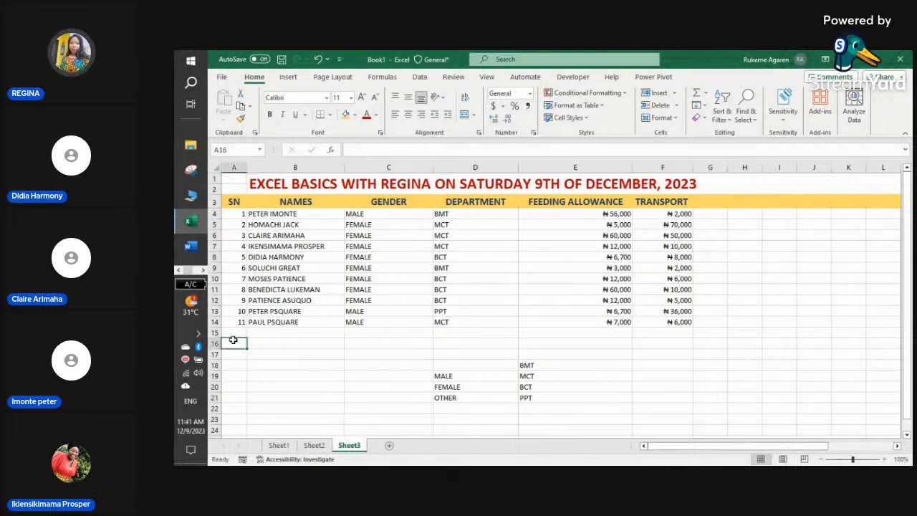
{"action": "left_click", "coordinate": [297, 351]}
{"action": "left_click", "coordinate": [300, 344]}
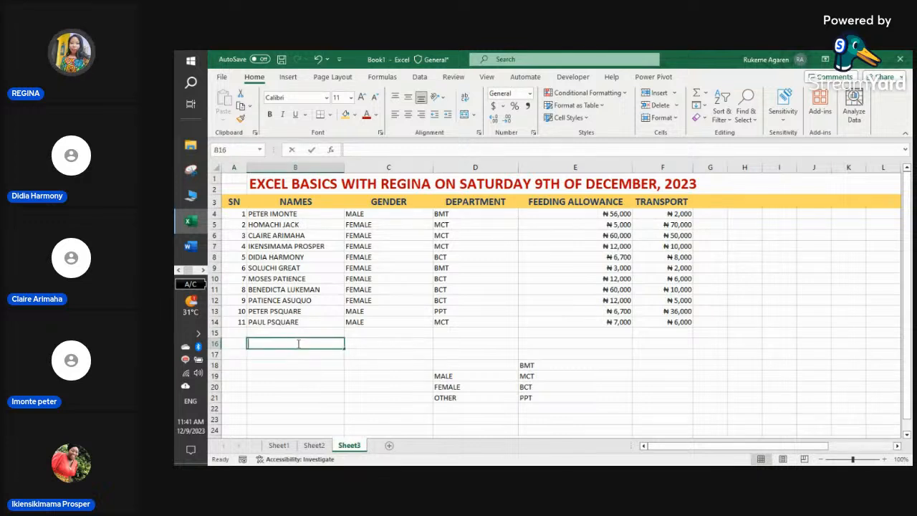
{"action": "type", "text": "TOTAL"}
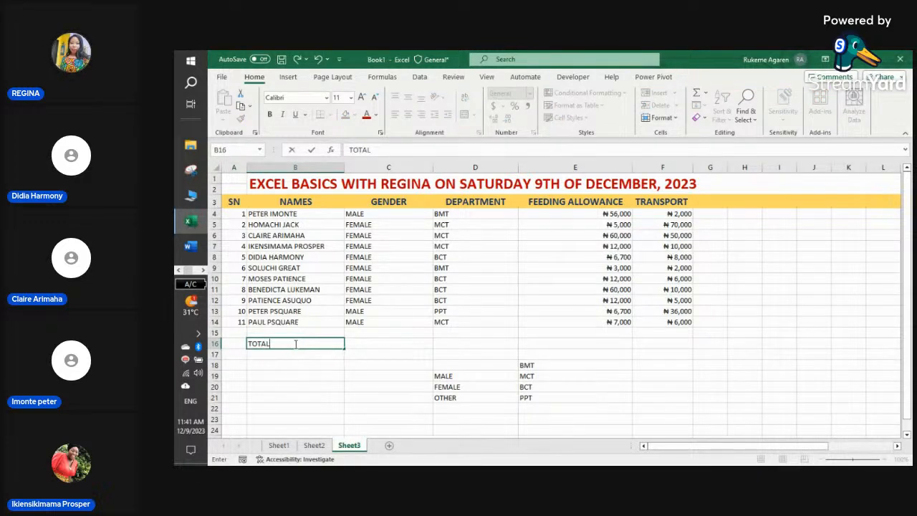
{"action": "left_click", "coordinate": [367, 334]}
- Copy the title's formatting onto TOTAL with Format Painter, then undo the resulting merge
{"action": "left_click", "coordinate": [310, 183]}
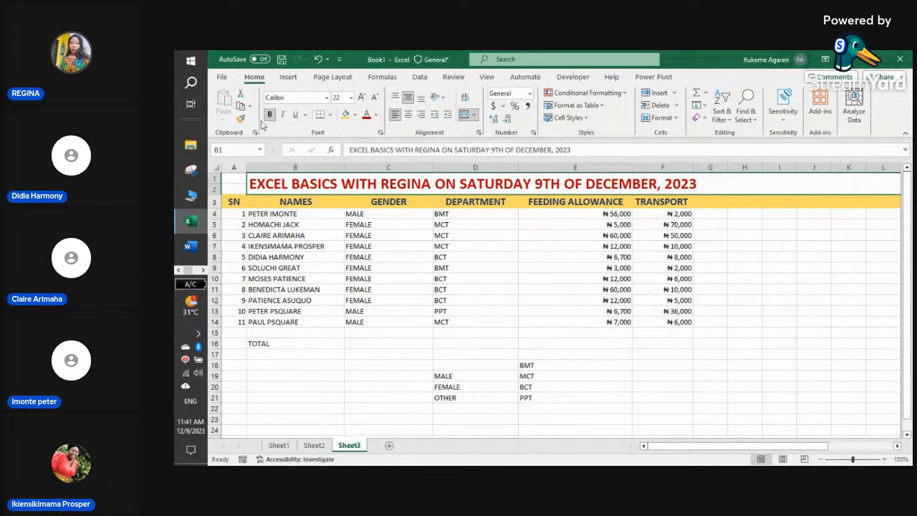
{"action": "left_click", "coordinate": [282, 344]}
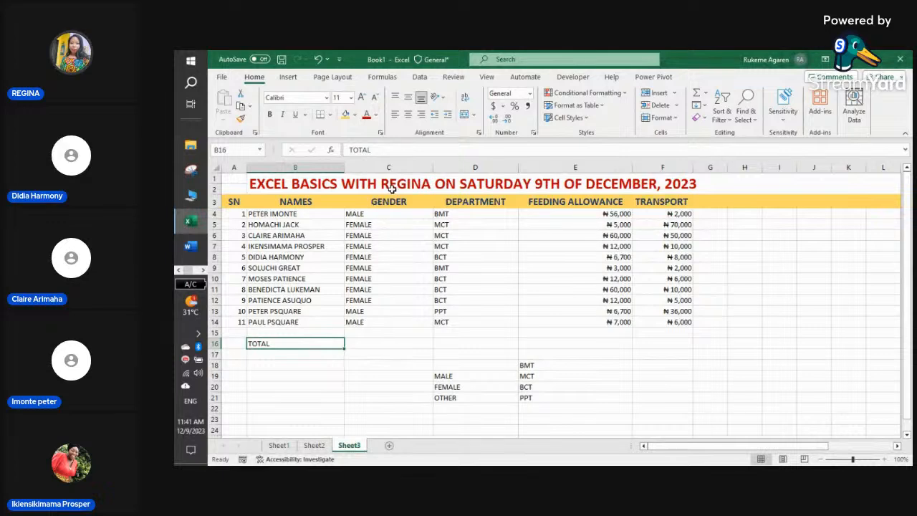
{"action": "left_click", "coordinate": [382, 184]}
{"action": "left_click", "coordinate": [240, 119]}
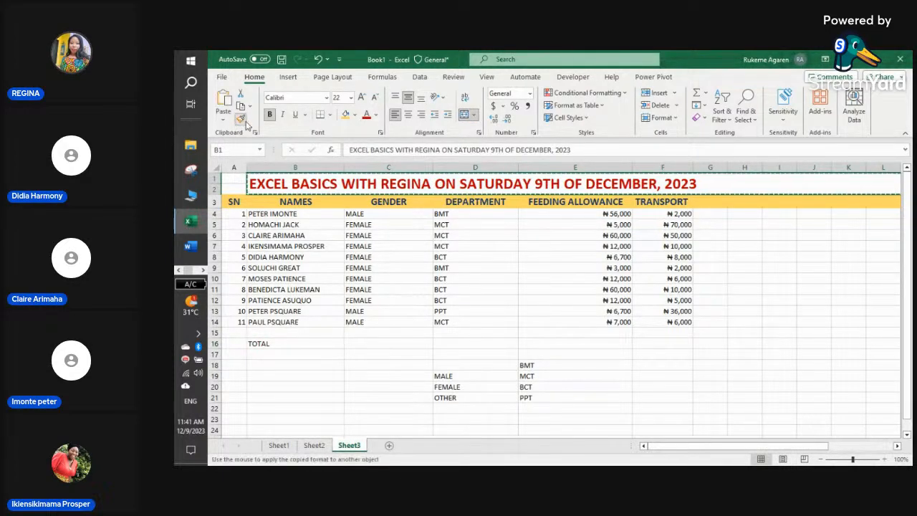
{"action": "left_click", "coordinate": [272, 344]}
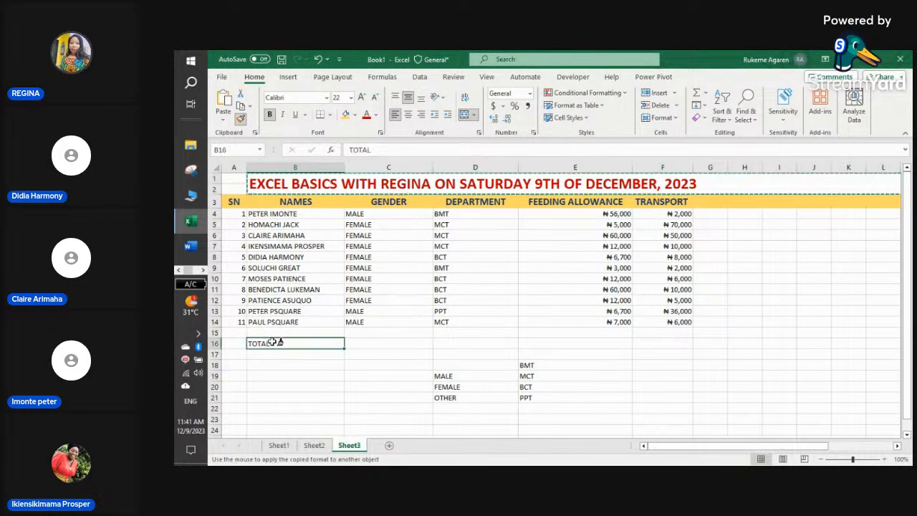
{"action": "left_click", "coordinate": [672, 379]}
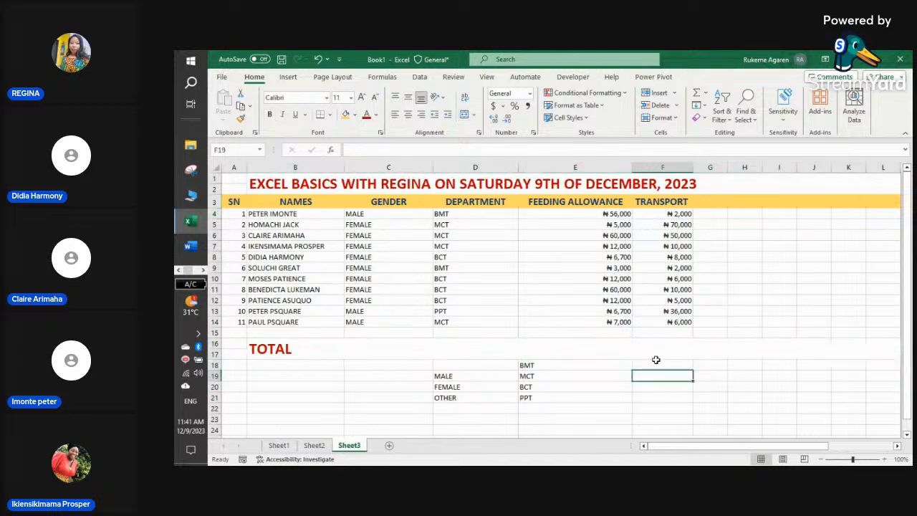
{"action": "left_click", "coordinate": [602, 347]}
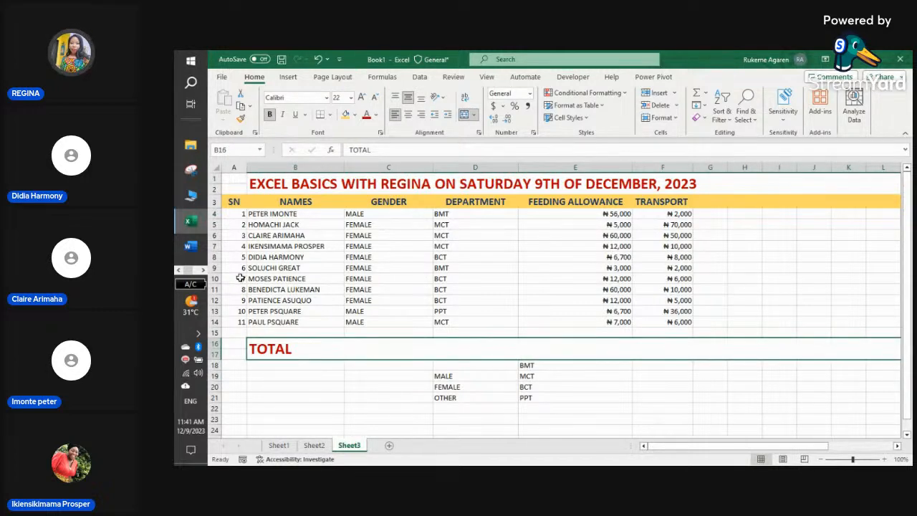
{"action": "left_click", "coordinate": [318, 58]}
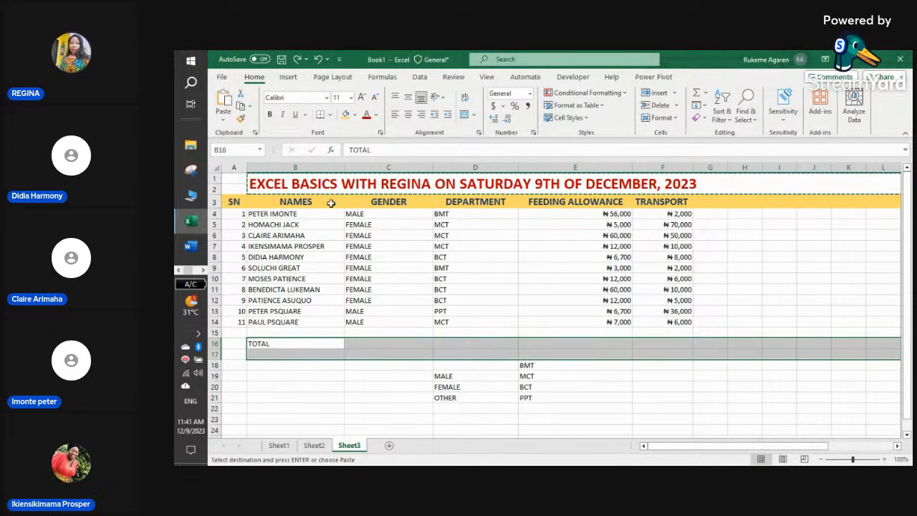
- Colour the TOTAL text in B16 red
{"action": "left_click", "coordinate": [321, 366]}
{"action": "left_click", "coordinate": [307, 344]}
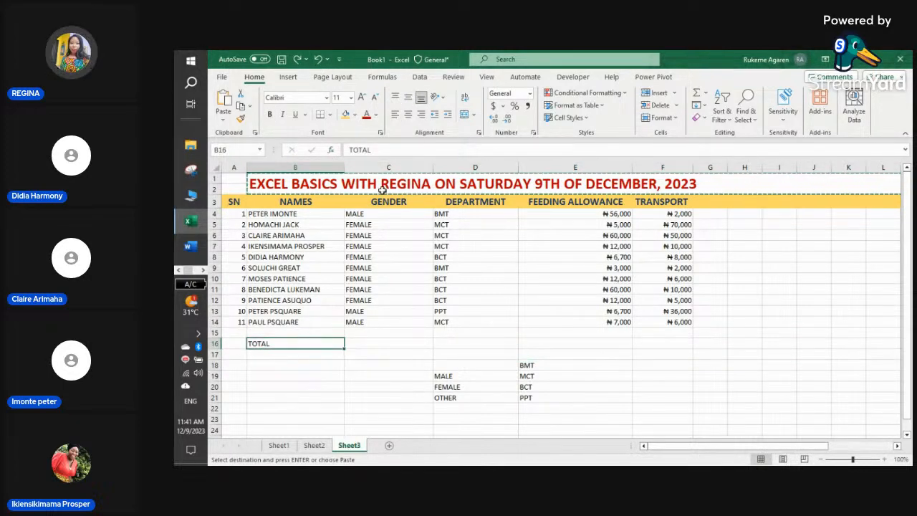
{"action": "left_click", "coordinate": [366, 115]}
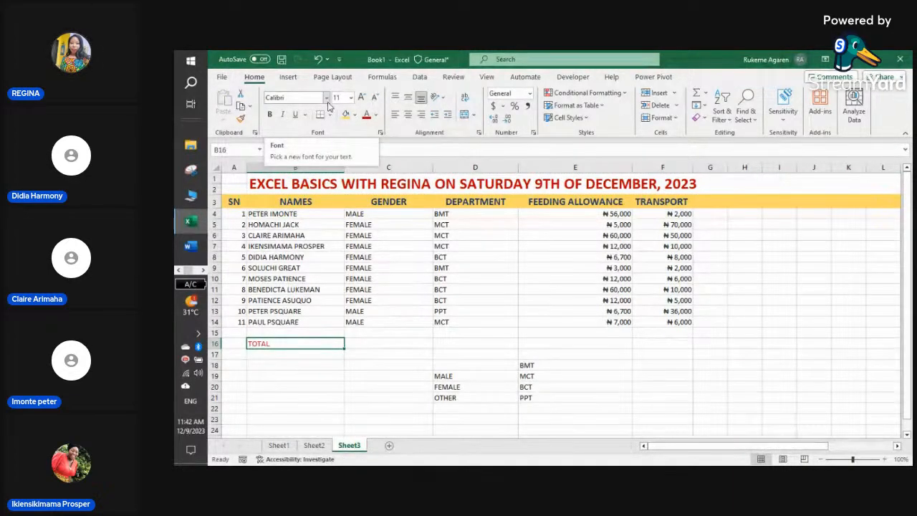
- Set TOTAL to 20 pt bold and heighten row 16 to fit it
{"action": "left_click", "coordinate": [351, 96]}
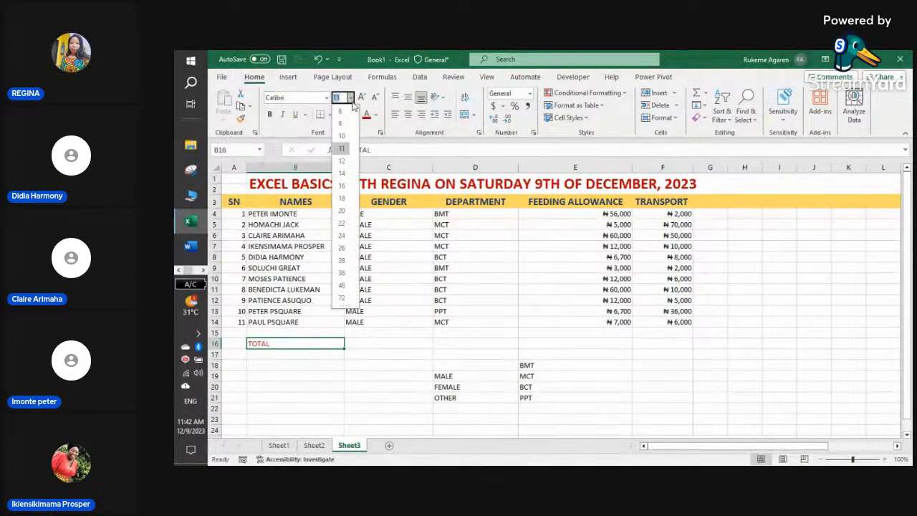
{"action": "left_click", "coordinate": [343, 210]}
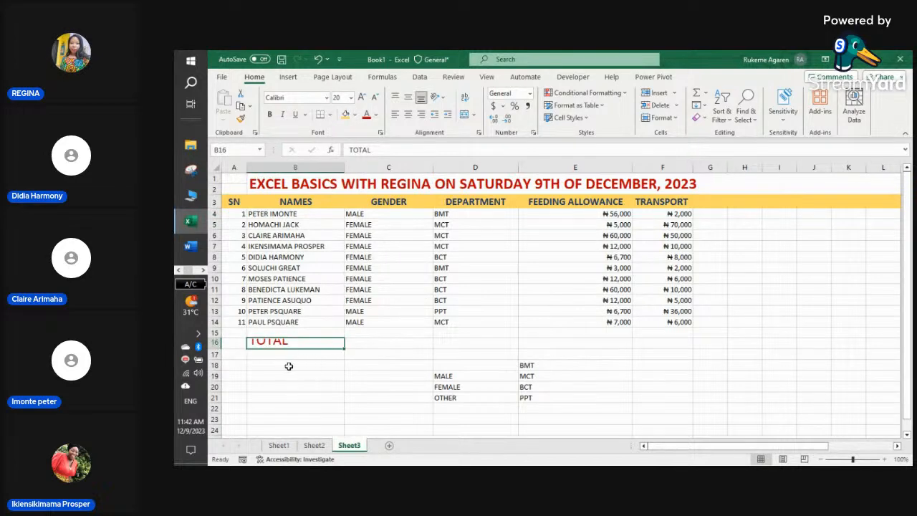
{"action": "left_click_drag", "start_coordinate": [216, 349], "coordinate": [215, 357]}
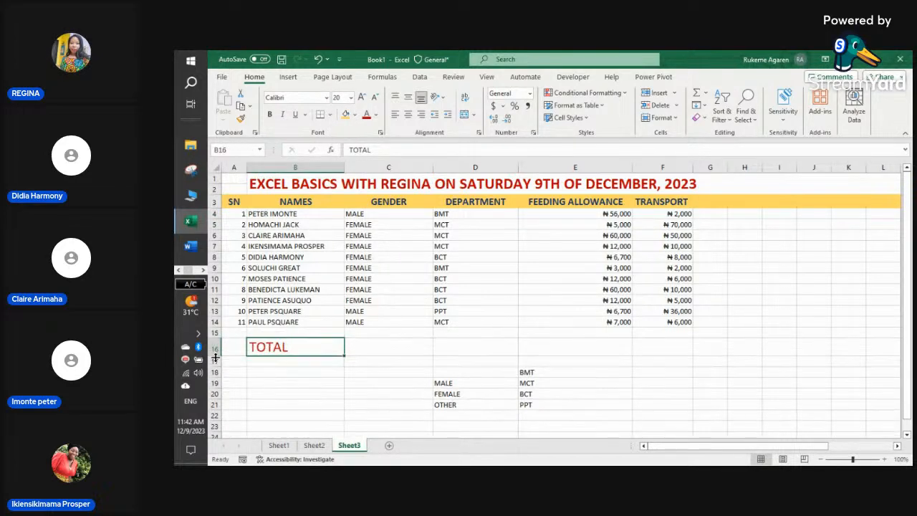
{"action": "left_click", "coordinate": [270, 116]}
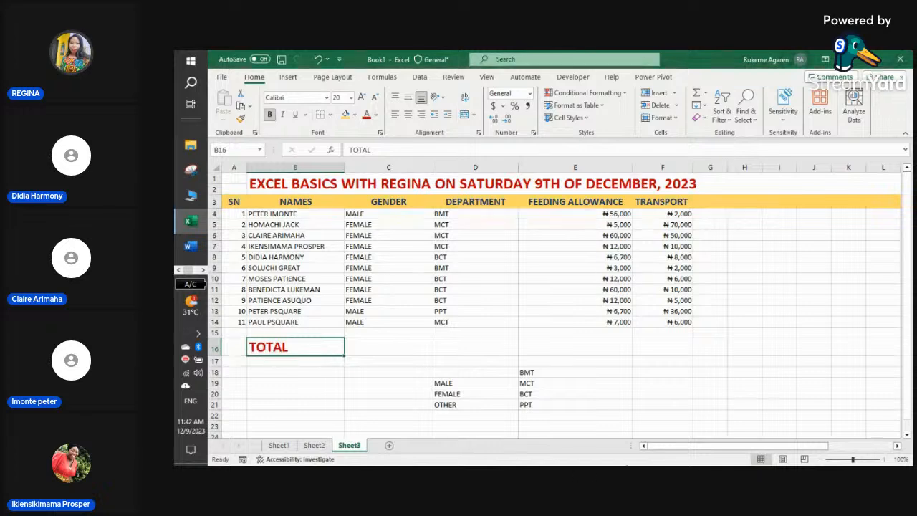
- Select cell E16 under FEEDING ALLOWANCE, ready for its total
{"action": "left_click", "coordinate": [622, 348]}
{"action": "left_click", "coordinate": [668, 349]}
{"action": "left_click", "coordinate": [602, 349]}
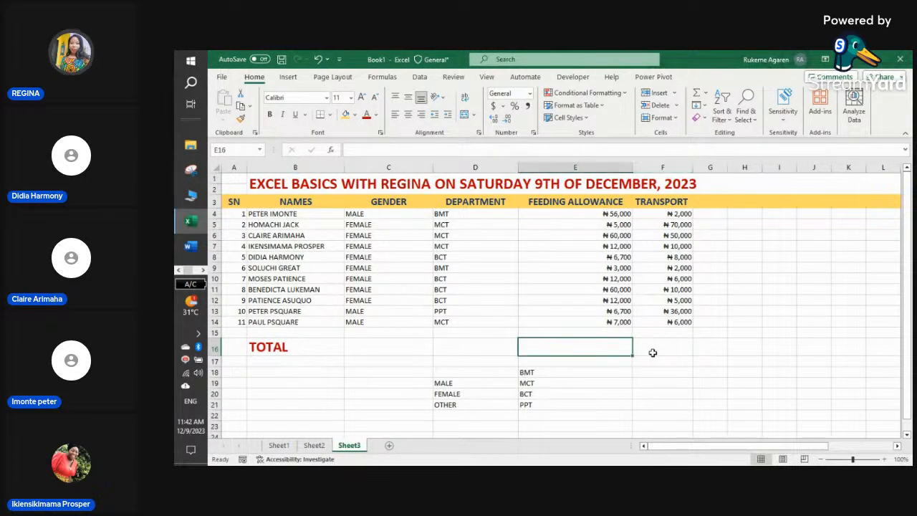
{"action": "left_click", "coordinate": [652, 351]}
{"action": "left_click", "coordinate": [595, 350]}
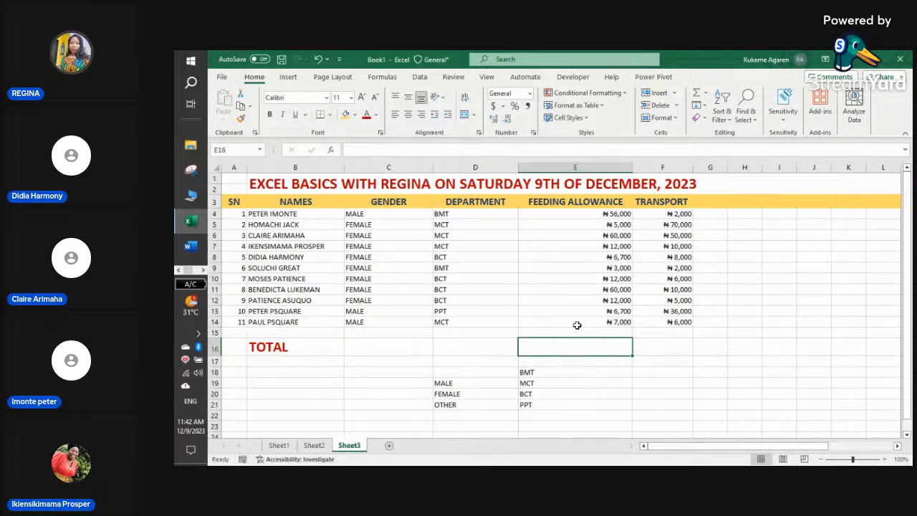
- Enter =E4+E5+E6 in E16 to total the first three feeding allowances as ₦121,000
{"action": "type", "text": "="}
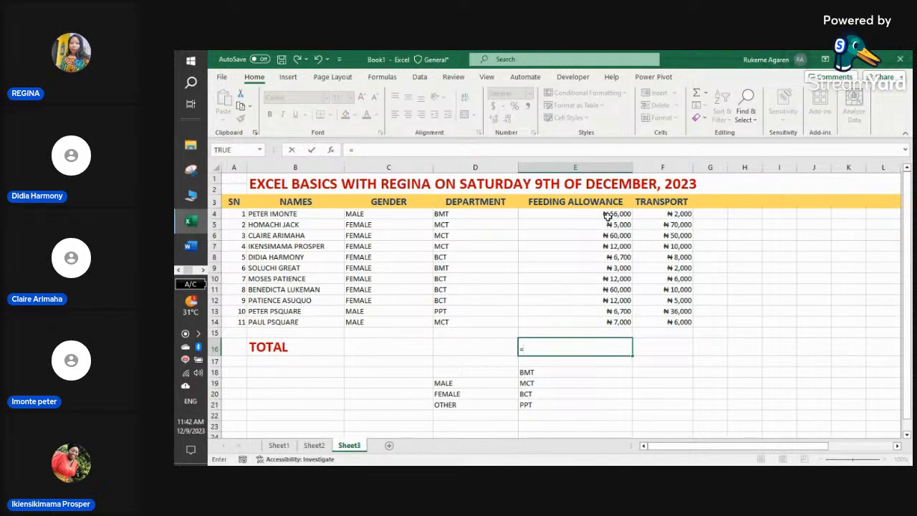
{"action": "left_click", "coordinate": [610, 213]}
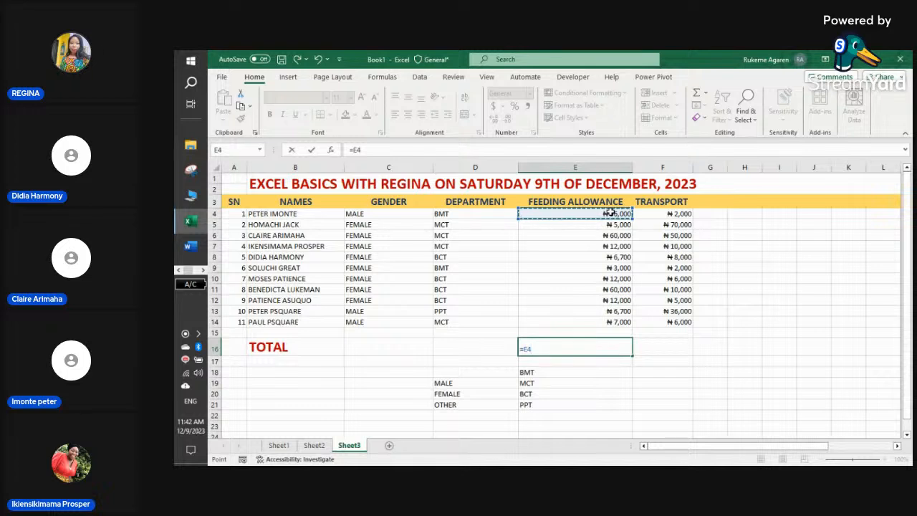
{"action": "type", "text": "+"}
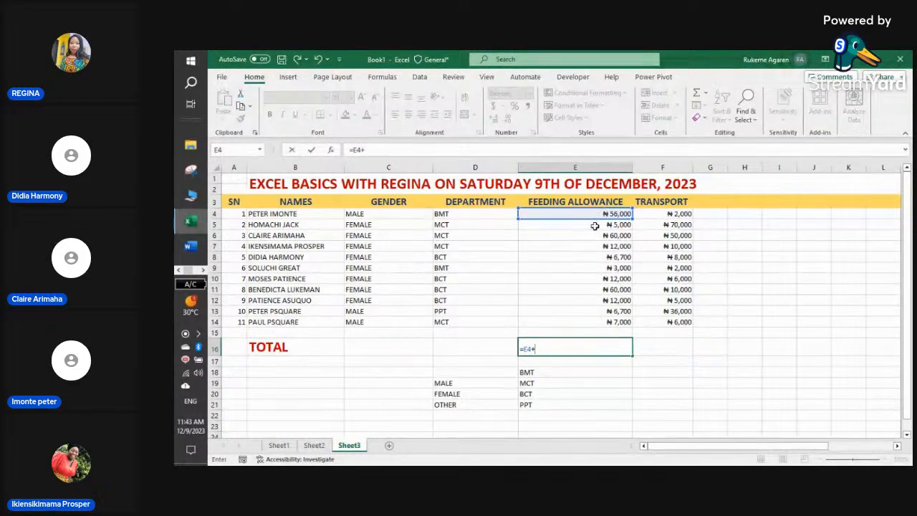
{"action": "left_click", "coordinate": [595, 223]}
{"action": "type", "text": "+"}
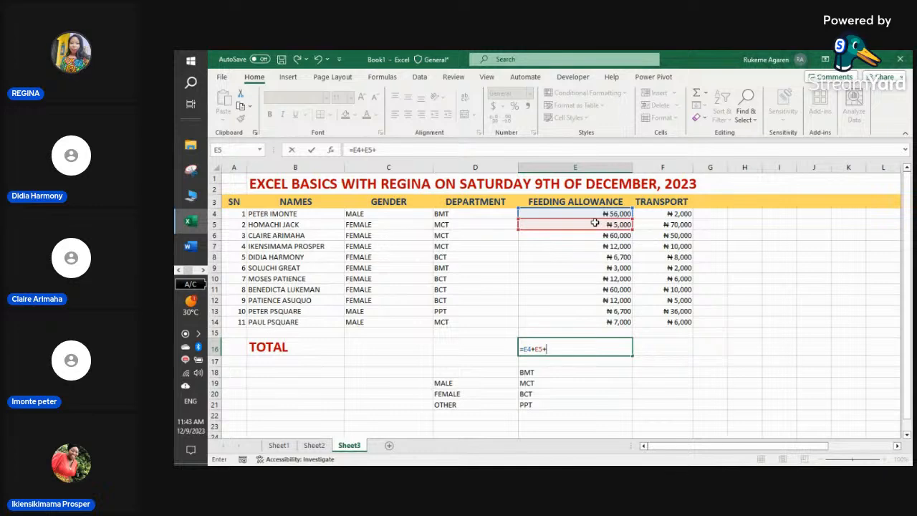
{"action": "left_click", "coordinate": [592, 236]}
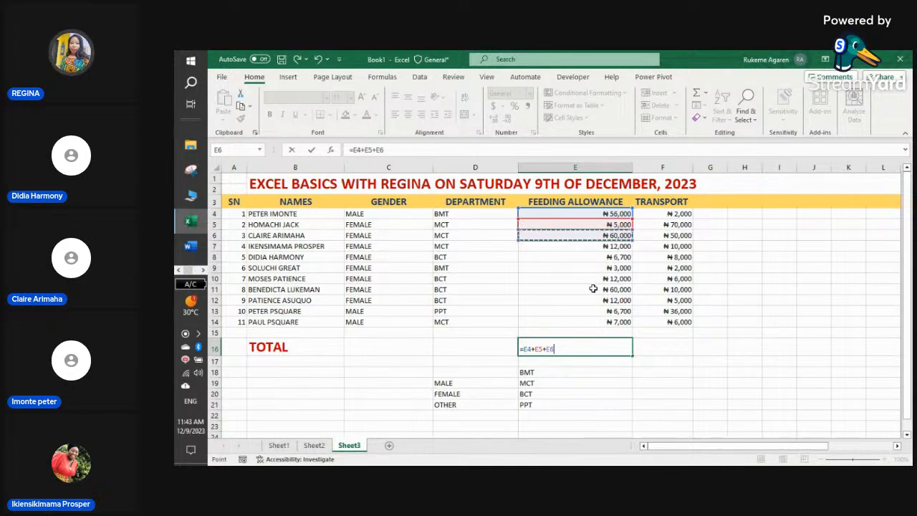
{"action": "key", "text": "Return"}
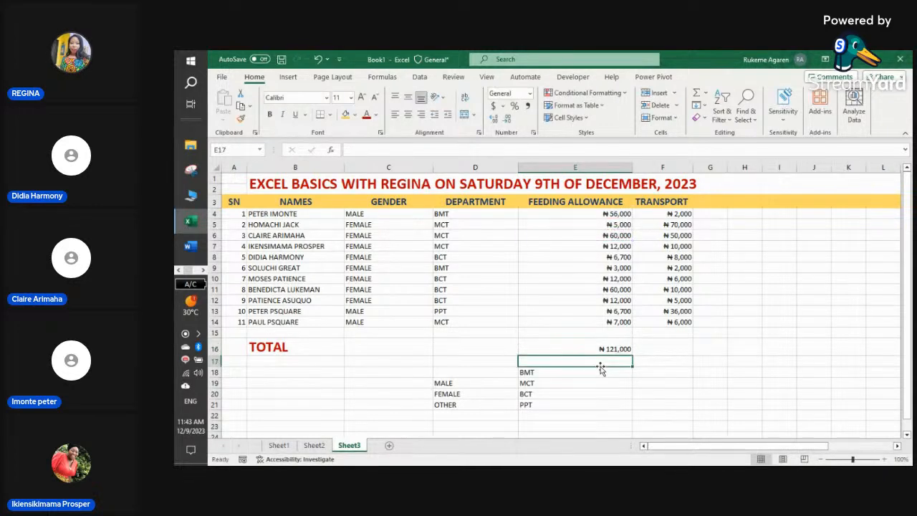
{"action": "left_click", "coordinate": [607, 349]}
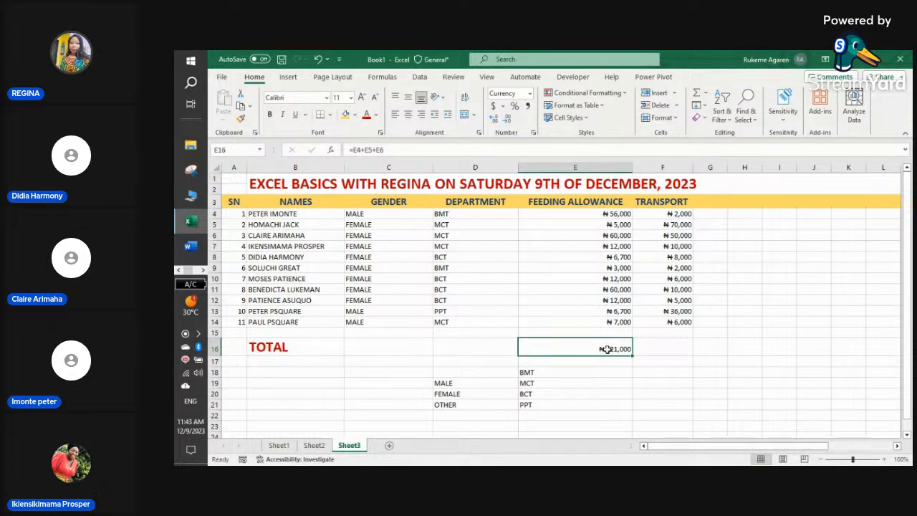
- Replace E16 with =E4+E5:E14, which returns #SPILL!, and begin retyping the total
{"action": "type", "text": "="}
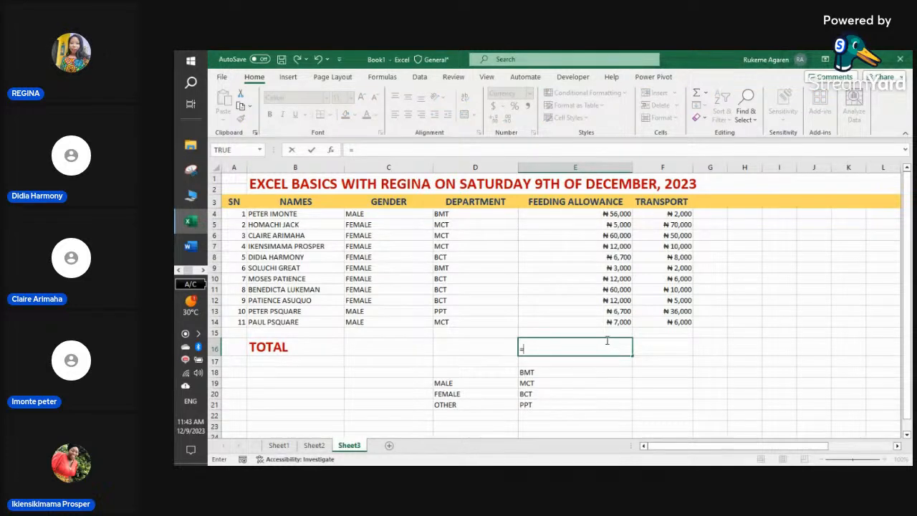
{"action": "left_click", "coordinate": [616, 214]}
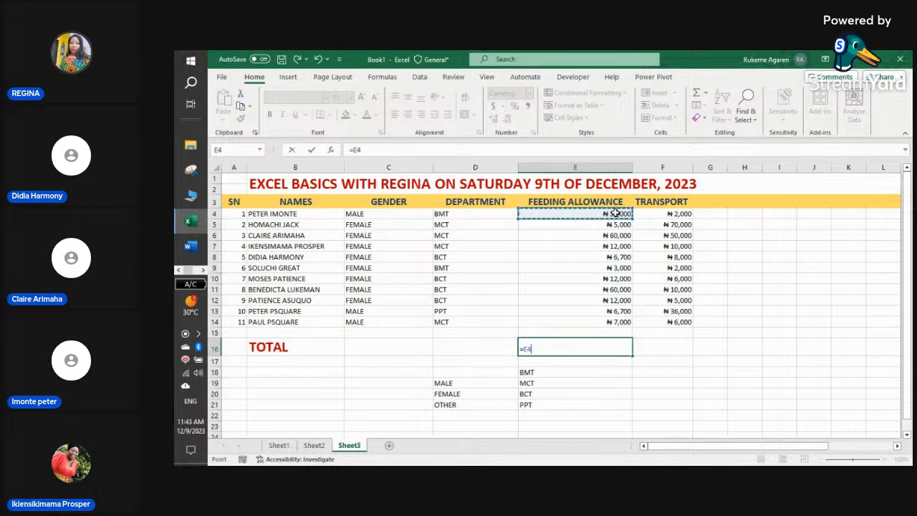
{"action": "type", "text": "+"}
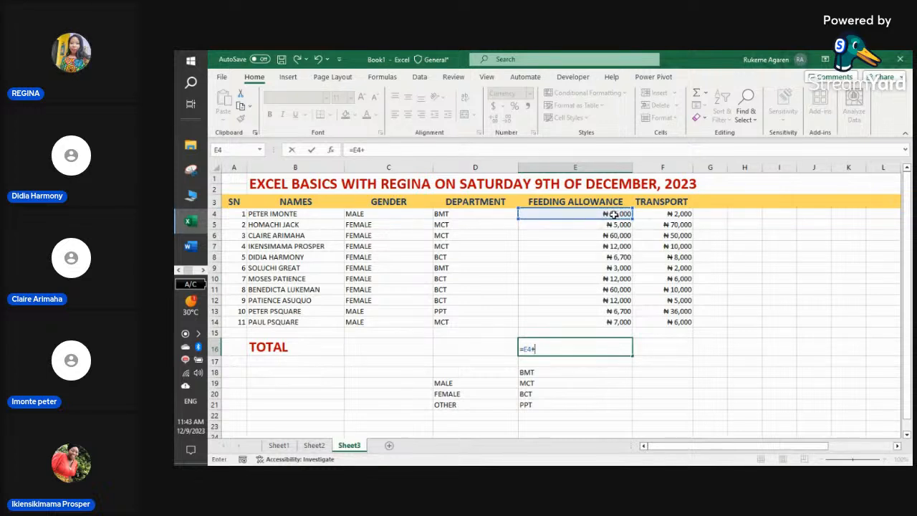
{"action": "left_click_drag", "start_coordinate": [612, 225], "coordinate": [617, 319]}
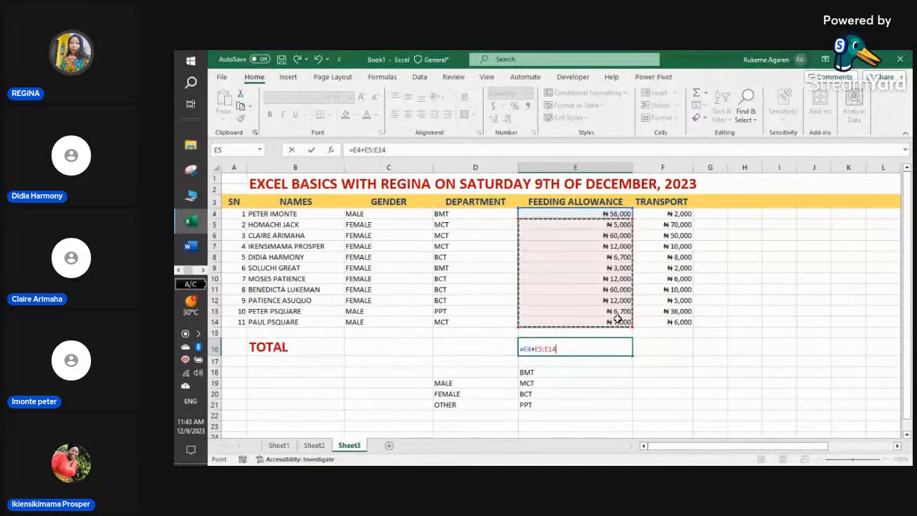
{"action": "key", "text": "Return"}
{"action": "left_click", "coordinate": [592, 350]}
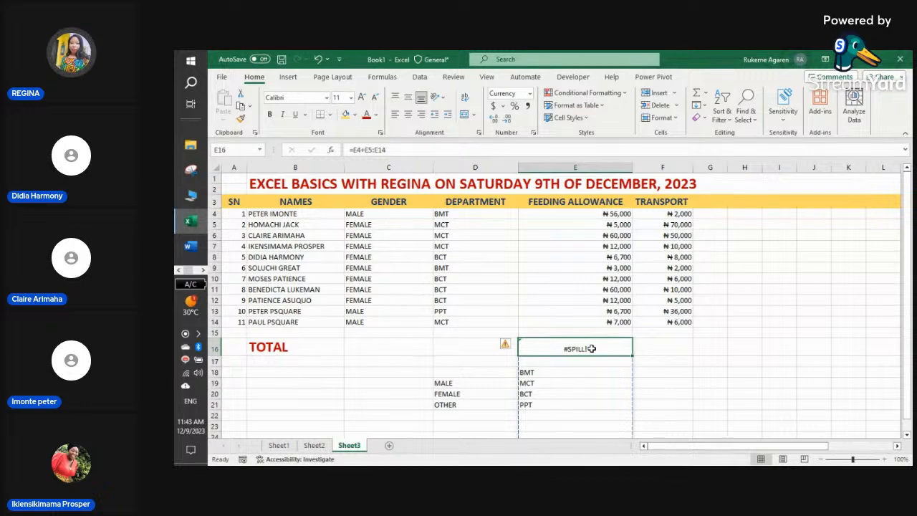
{"action": "type", "text": "="}
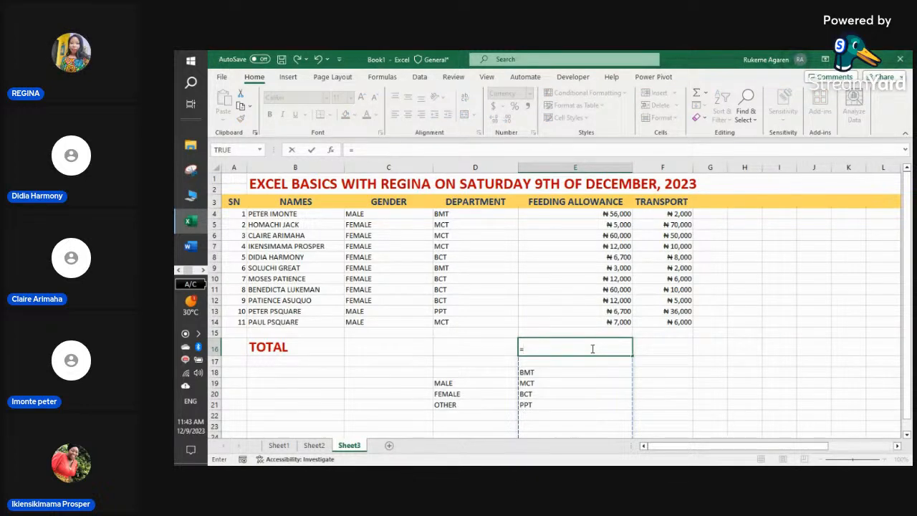
{"action": "type", "text": "S"}
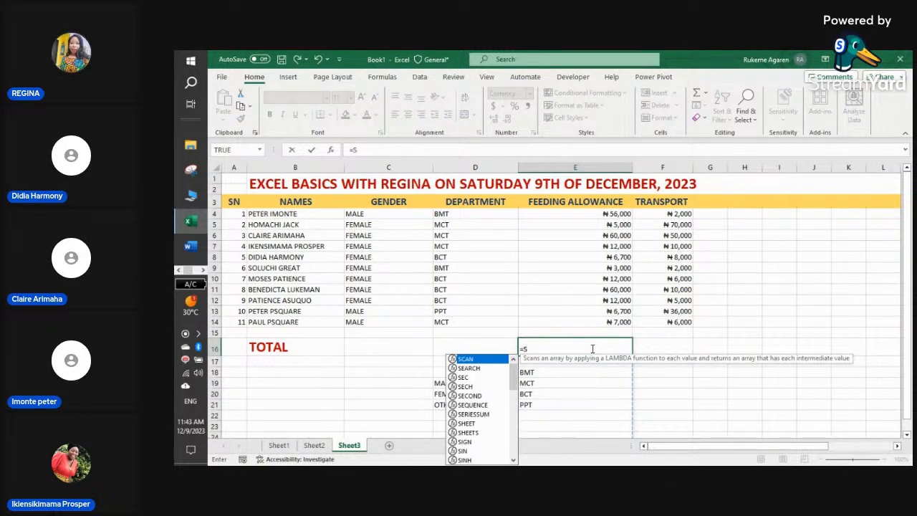
{"action": "type", "text": "U"}
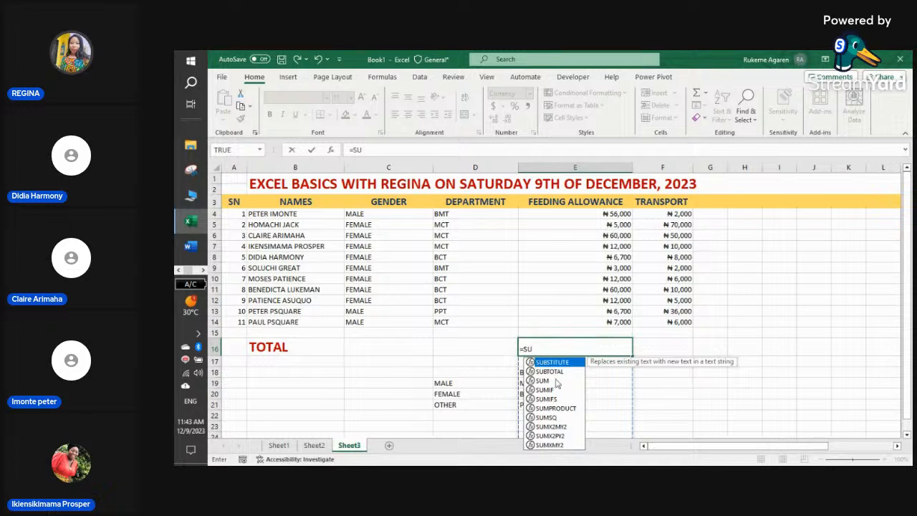
- Make E16 =SUM(E4:E14), totalling the feeding allowances to ₦240,400
{"action": "left_click", "coordinate": [543, 382]}
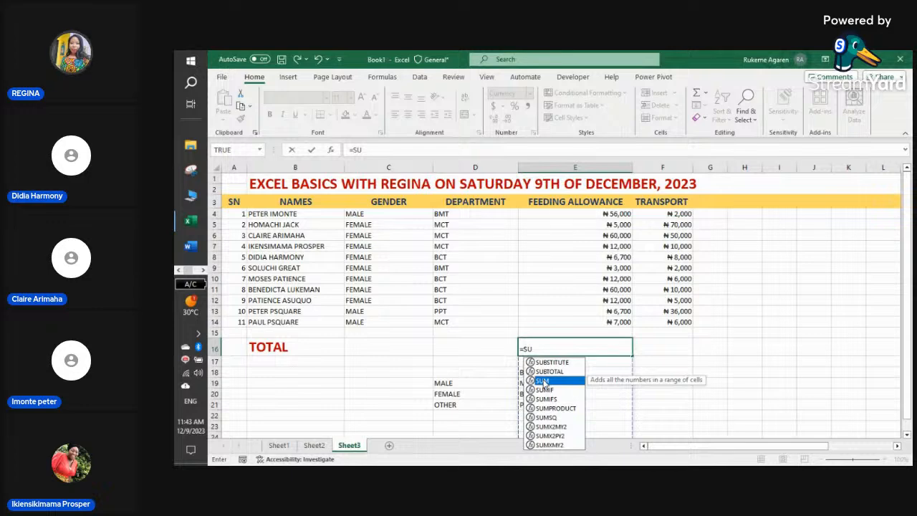
{"action": "double_click", "coordinate": [543, 382]}
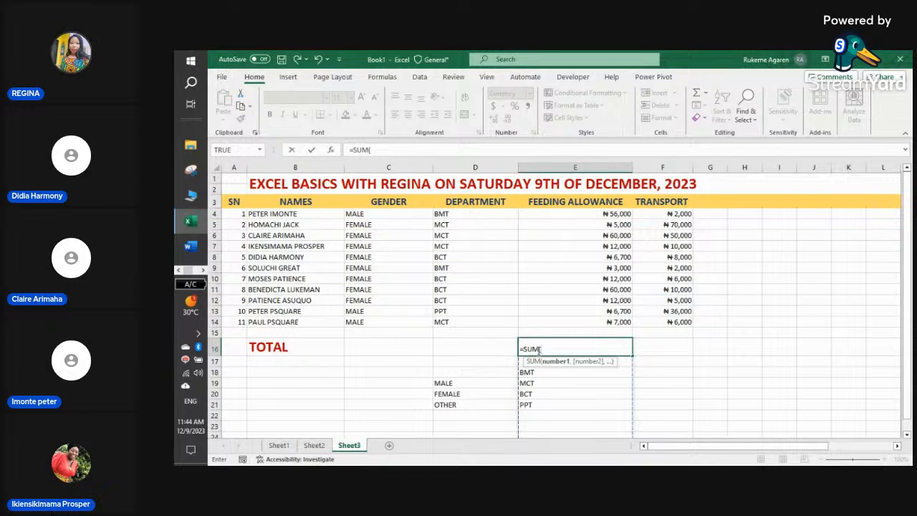
{"action": "left_click", "coordinate": [622, 214]}
{"action": "left_click_drag", "start_coordinate": [622, 214], "coordinate": [620, 323]}
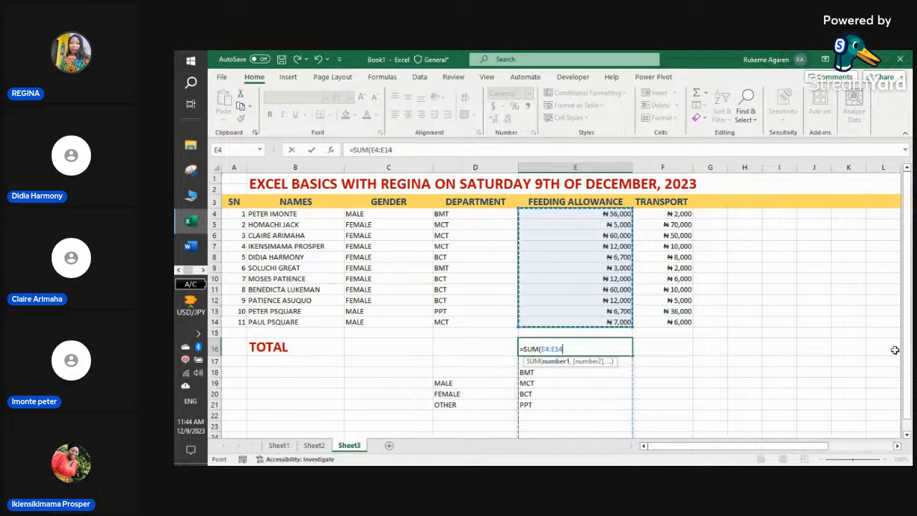
{"action": "type", "text": ")"}
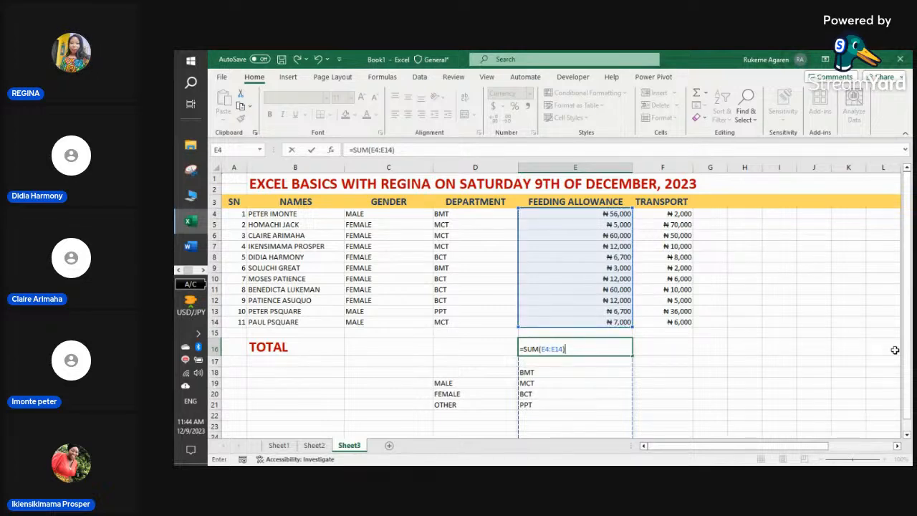
{"action": "key", "text": "Return"}
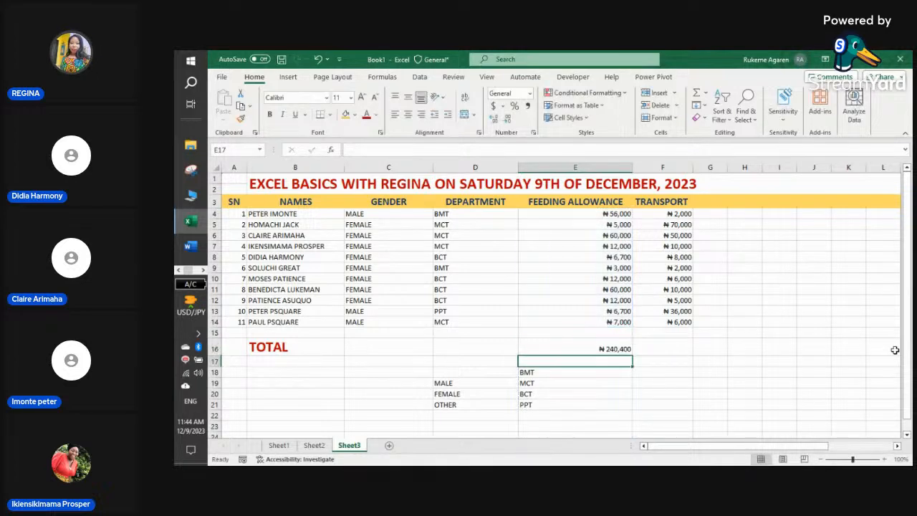
{"action": "left_click", "coordinate": [620, 350]}
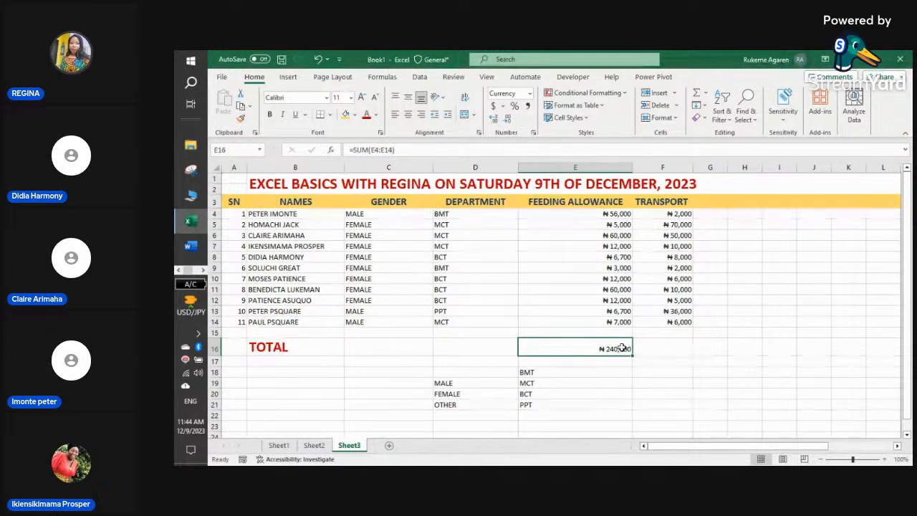
- Total the Transport column in F16 with AutoSum =SUM(F4:F15), giving ₦205,000
{"action": "left_click", "coordinate": [663, 348]}
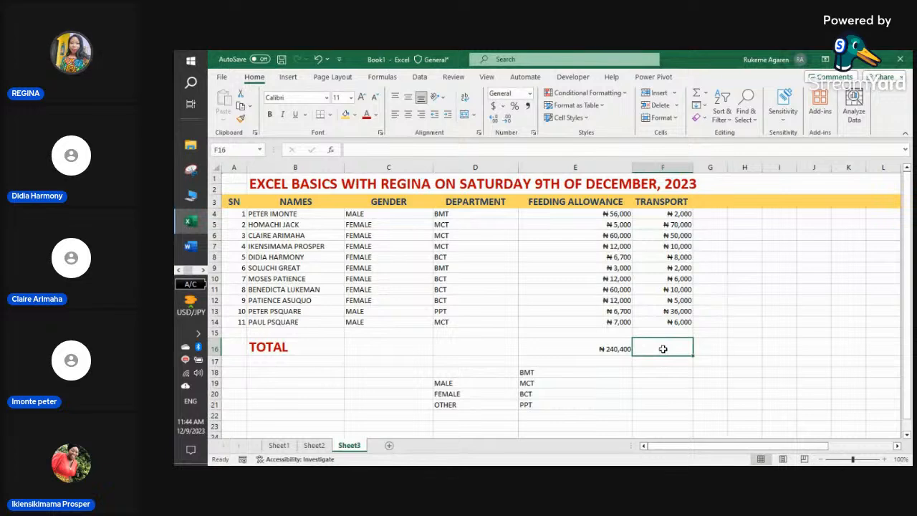
{"action": "type", "text": "="}
{"action": "key", "text": "BackSpace"}
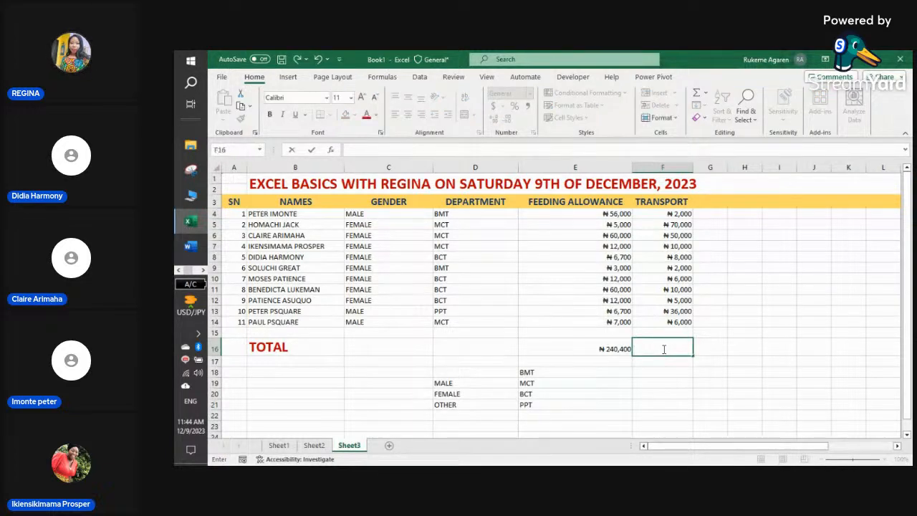
{"action": "left_click", "coordinate": [380, 77]}
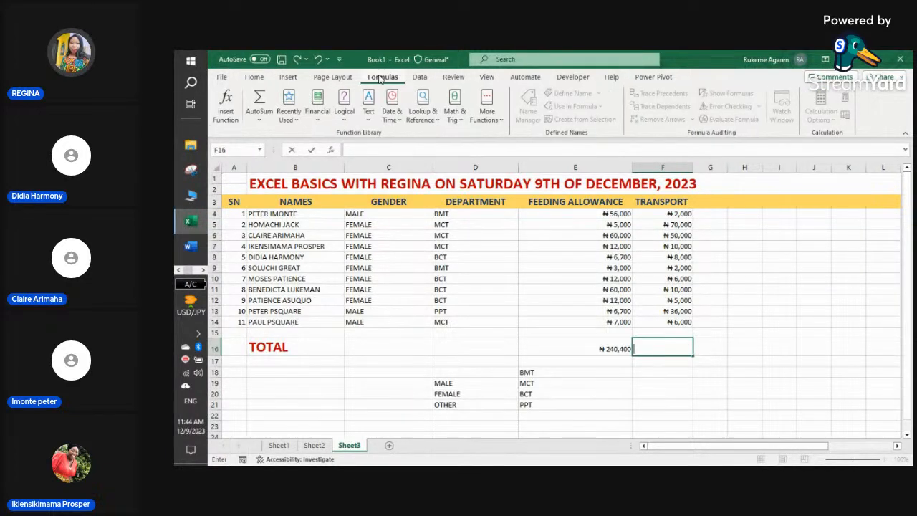
{"action": "left_click", "coordinate": [266, 115]}
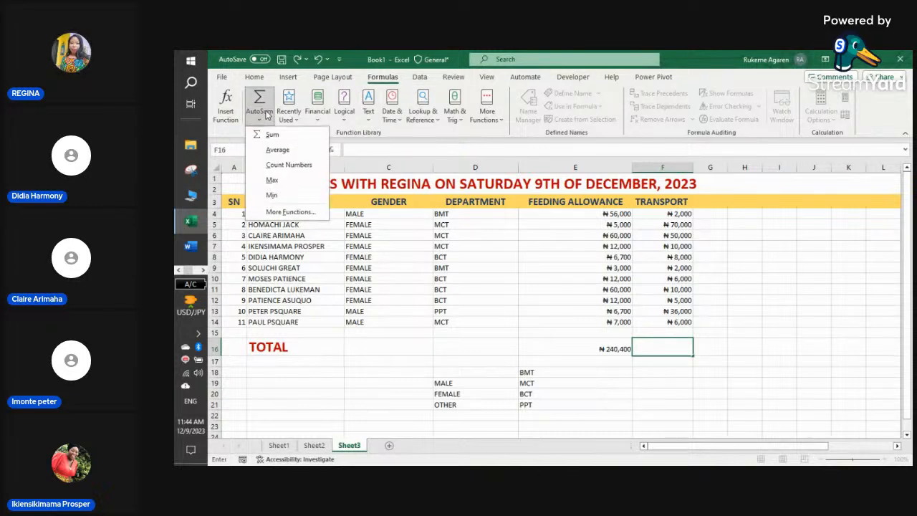
{"action": "key", "text": "Escape"}
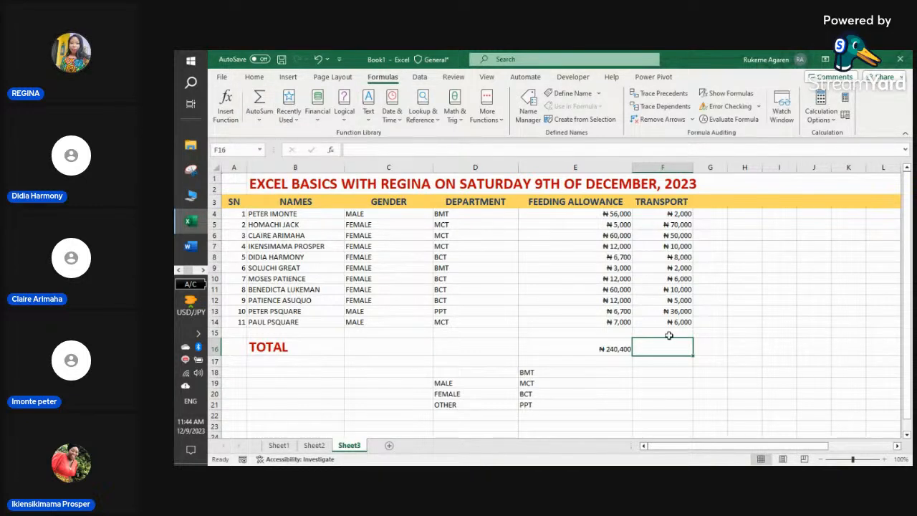
{"action": "left_click", "coordinate": [272, 111]}
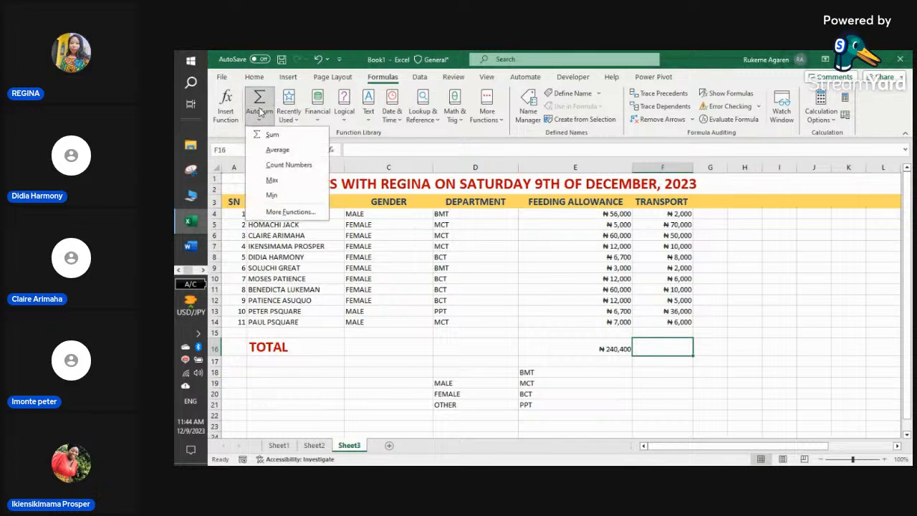
{"action": "left_click", "coordinate": [292, 139]}
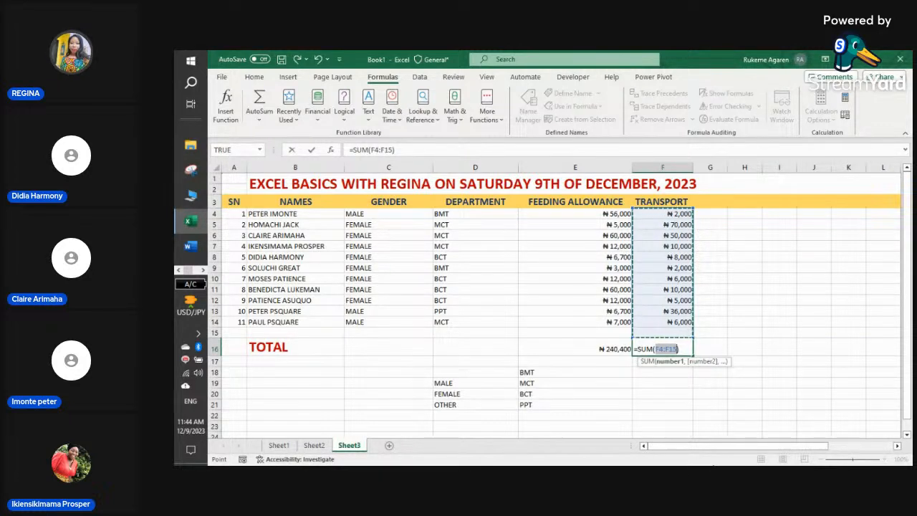
{"action": "key", "text": "Return"}
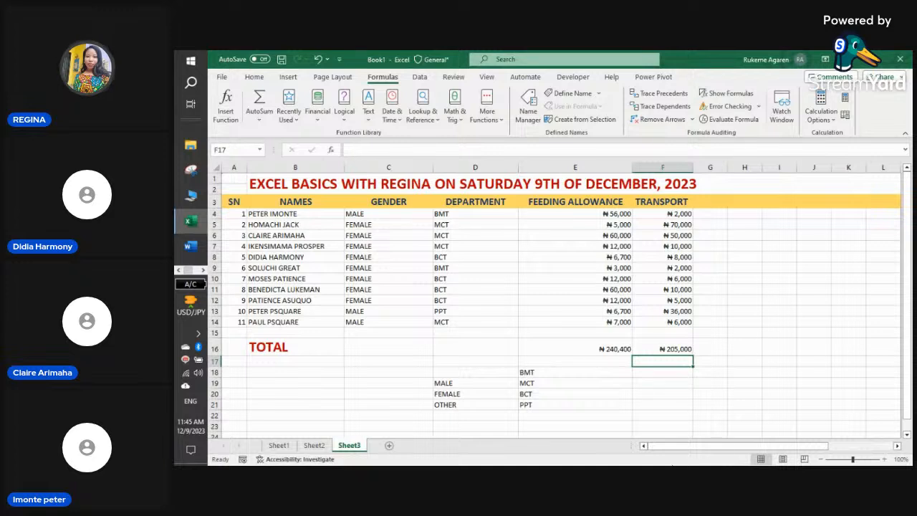
{"action": "left_click", "coordinate": [614, 363]}
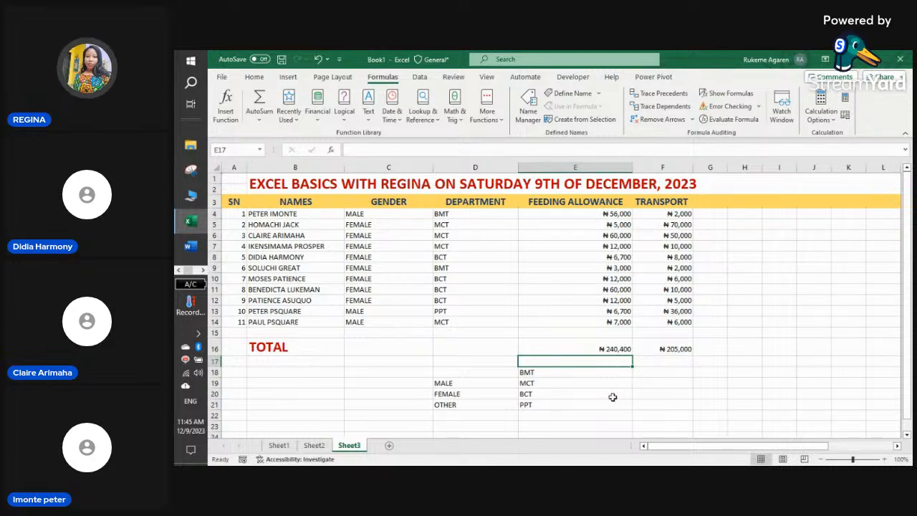
- Type the labels MIN in H4 and FOOD in H5
{"action": "left_click", "coordinate": [756, 213]}
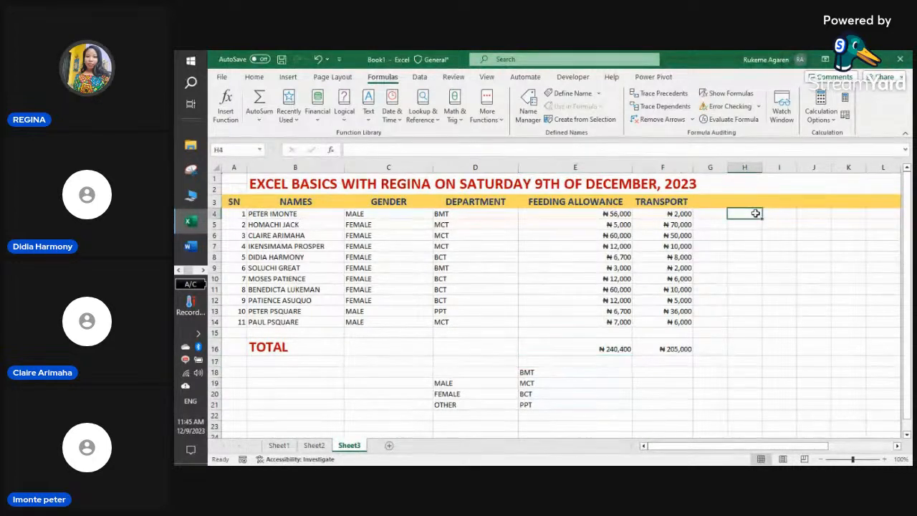
{"action": "type", "text": "MIN"}
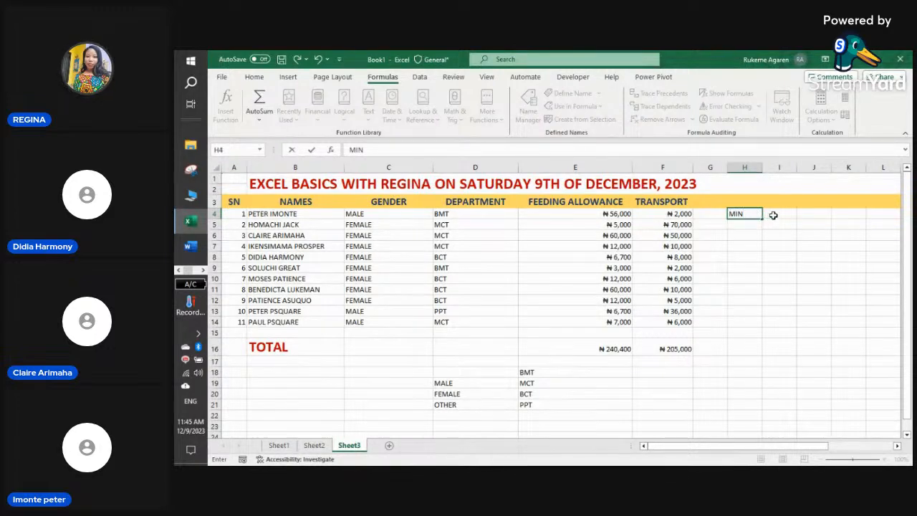
{"action": "left_click", "coordinate": [748, 226]}
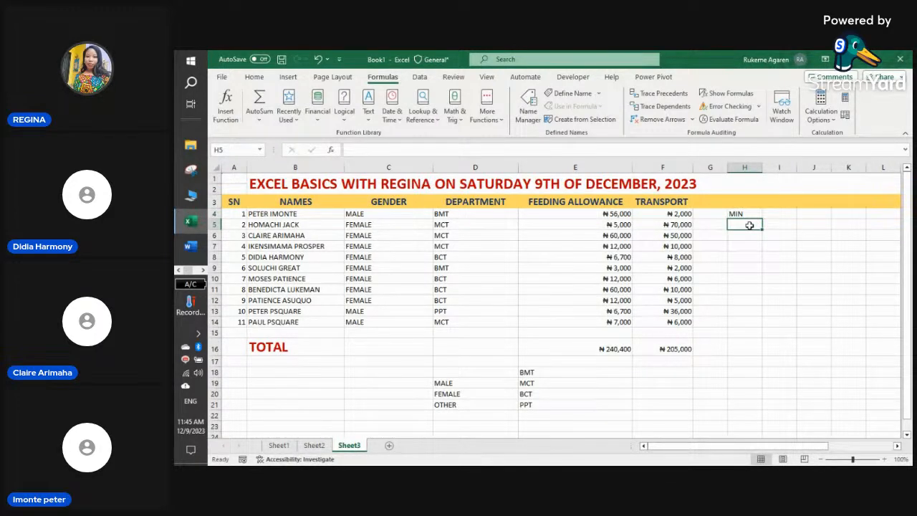
{"action": "type", "text": "FOOD"}
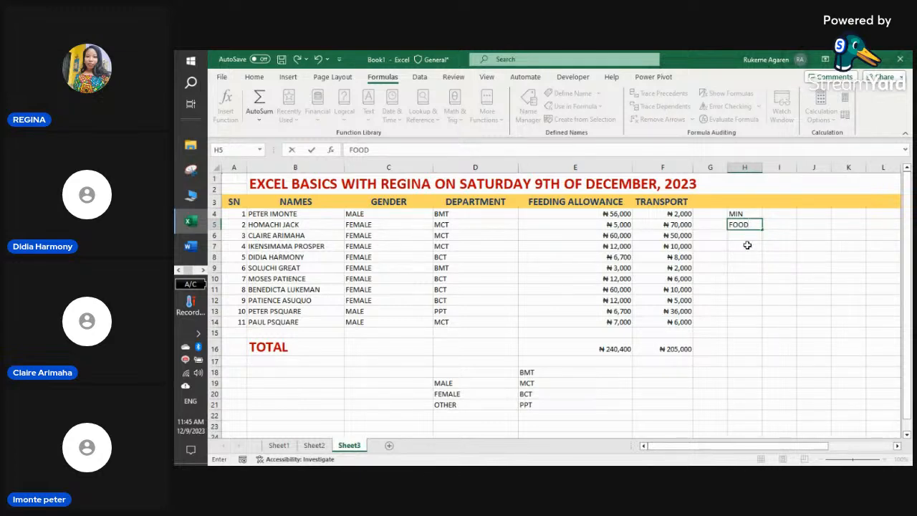
- Enter FEEDING ALLOWANCE in H17 and TRANSPORT in H18
{"action": "left_click", "coordinate": [745, 360]}
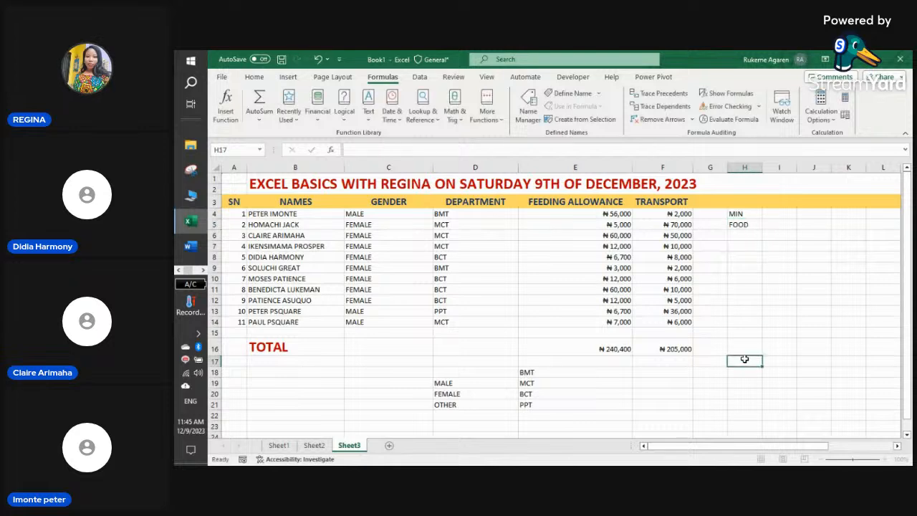
{"action": "type", "text": "F"}
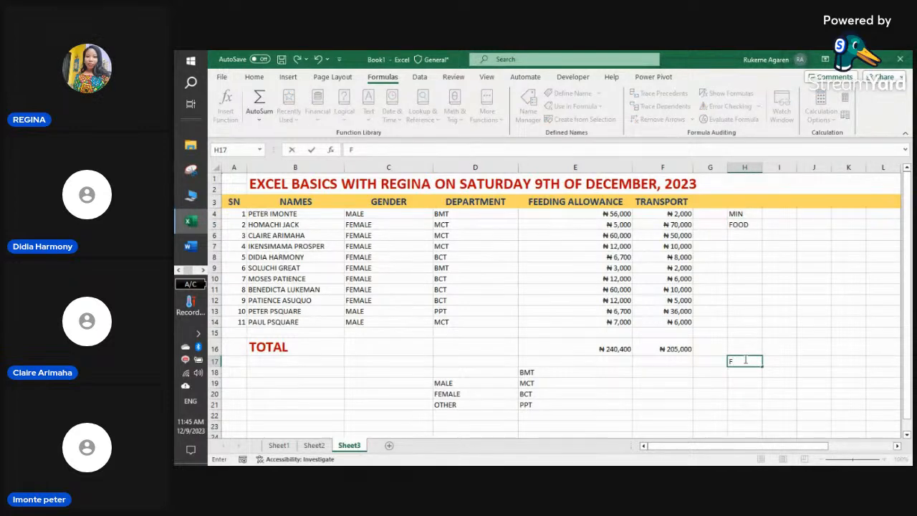
{"action": "type", "text": "OO"}
{"action": "key", "text": "BackSpace"}
{"action": "key", "text": "BackSpace"}
{"action": "type", "text": "EEDING"}
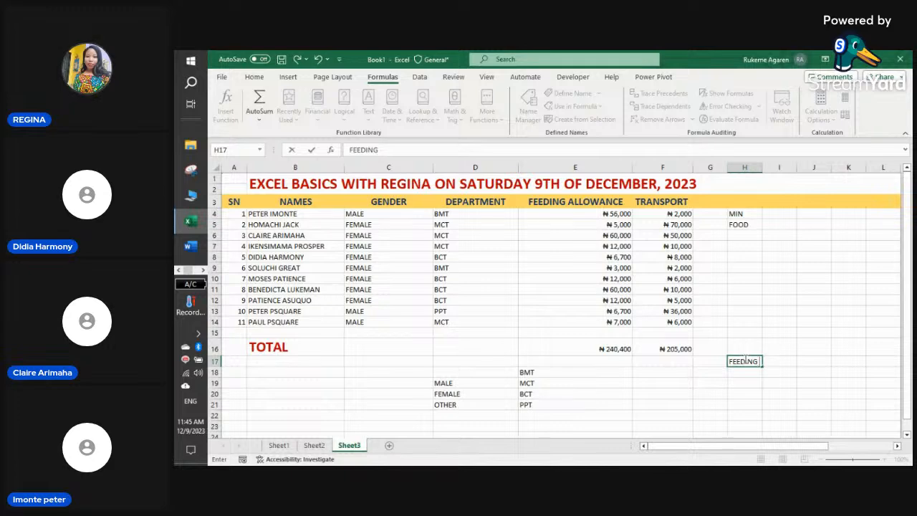
{"action": "type", "text": " ALLO"}
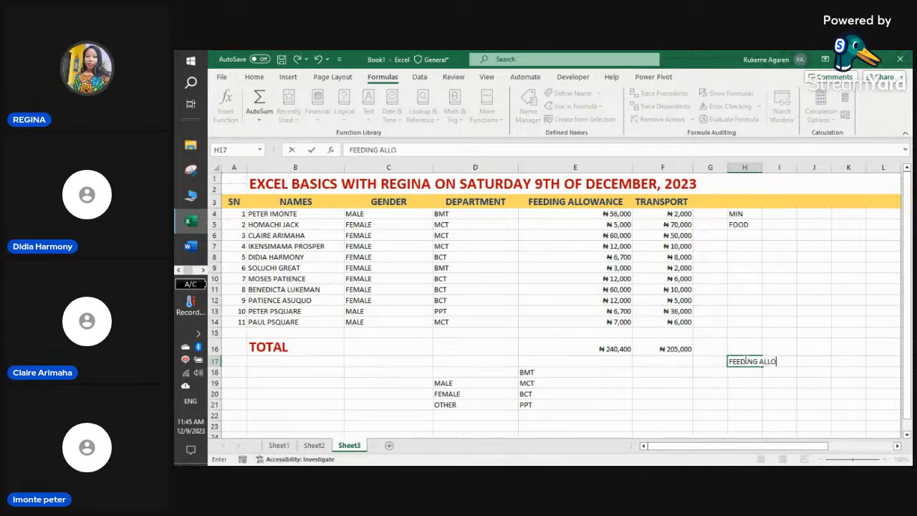
{"action": "type", "text": "WANCE"}
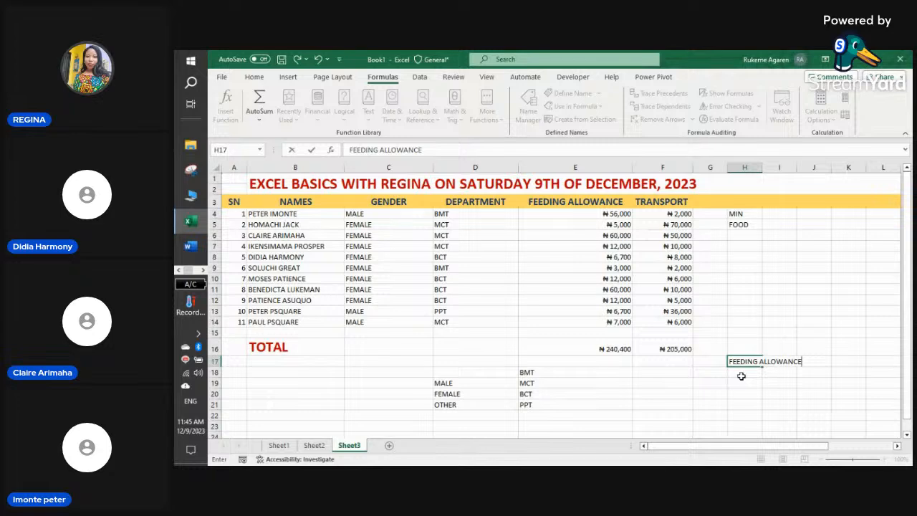
{"action": "left_click", "coordinate": [742, 372]}
{"action": "type", "text": "TR"}
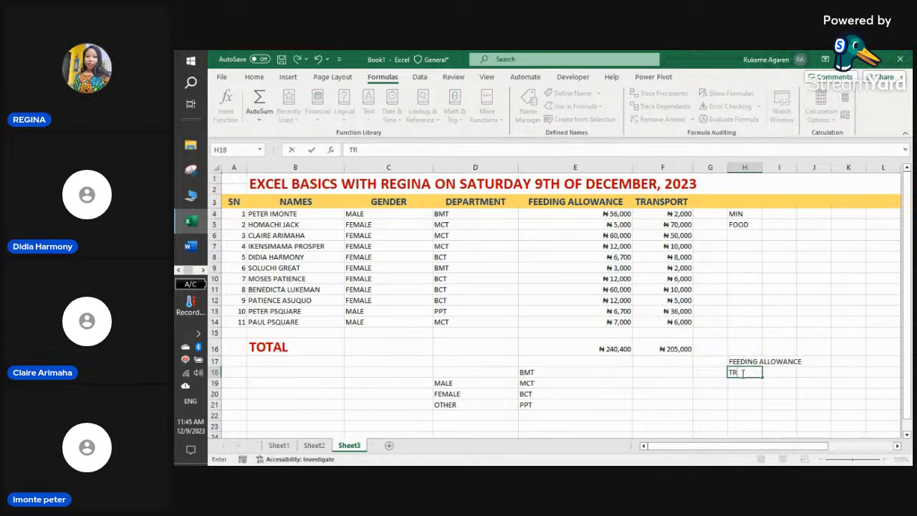
{"action": "type", "text": "ANSPORT"}
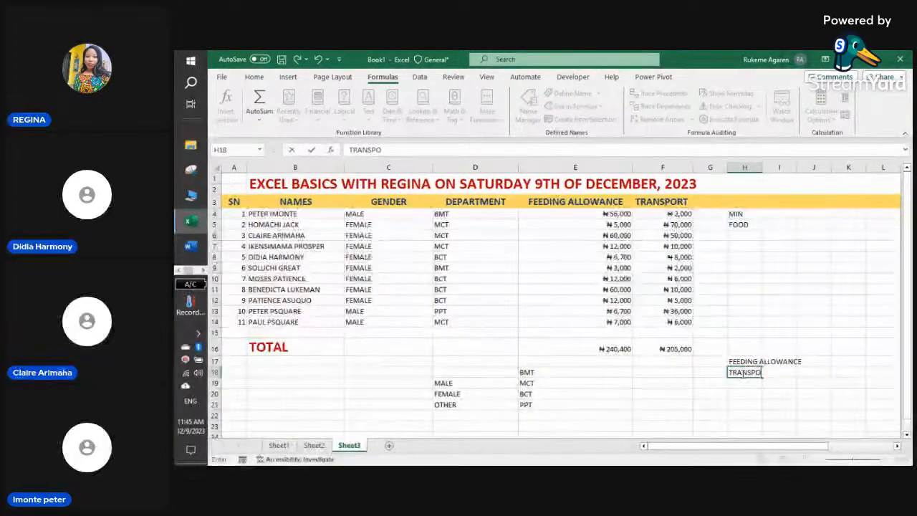
{"action": "left_click", "coordinate": [742, 393]}
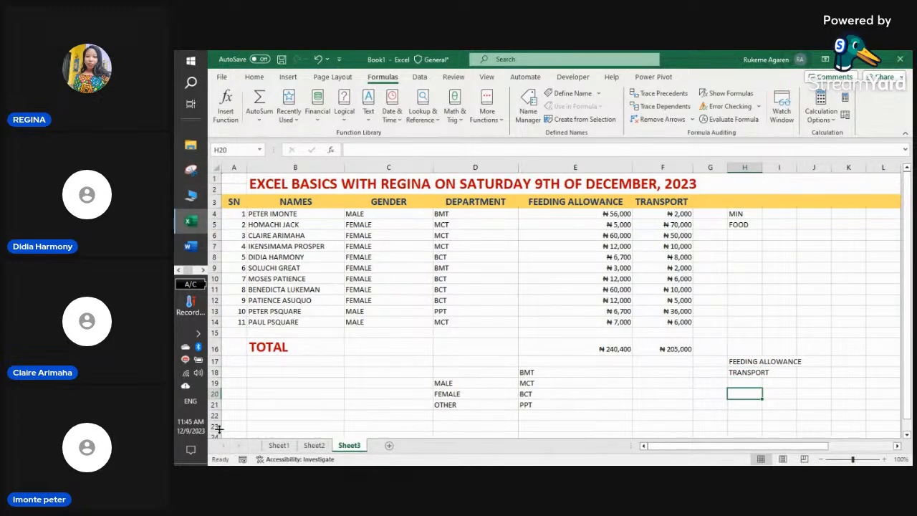
{"action": "left_click", "coordinate": [203, 271]}
{"action": "mouse_move", "coordinate": [191, 247]}
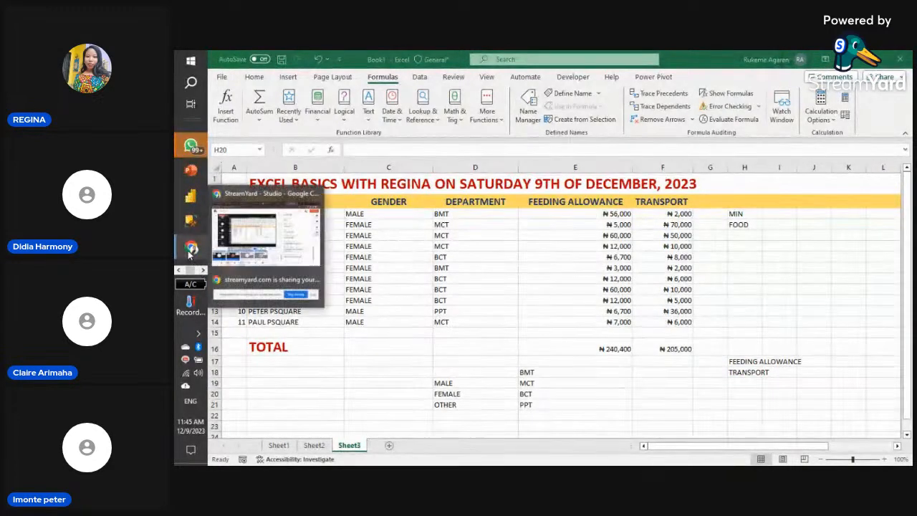
{"action": "left_click", "coordinate": [262, 248]}
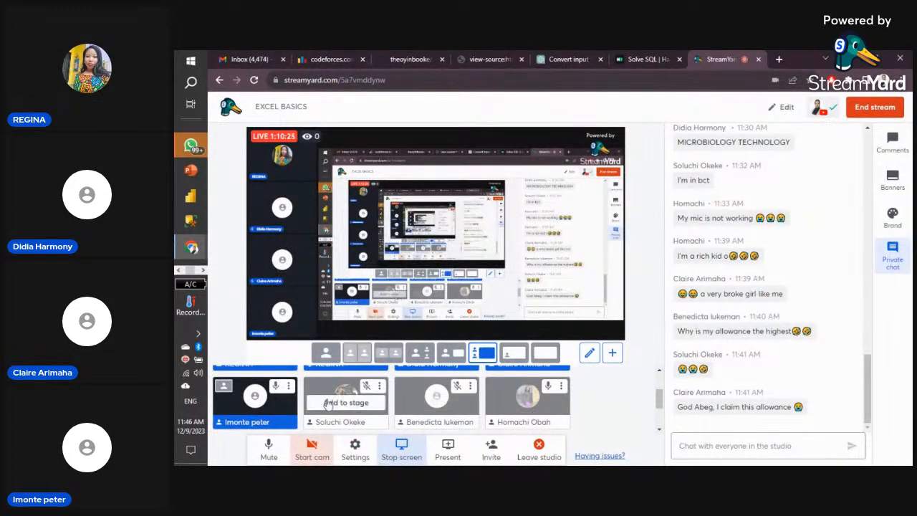
{"action": "left_click", "coordinate": [179, 270]}
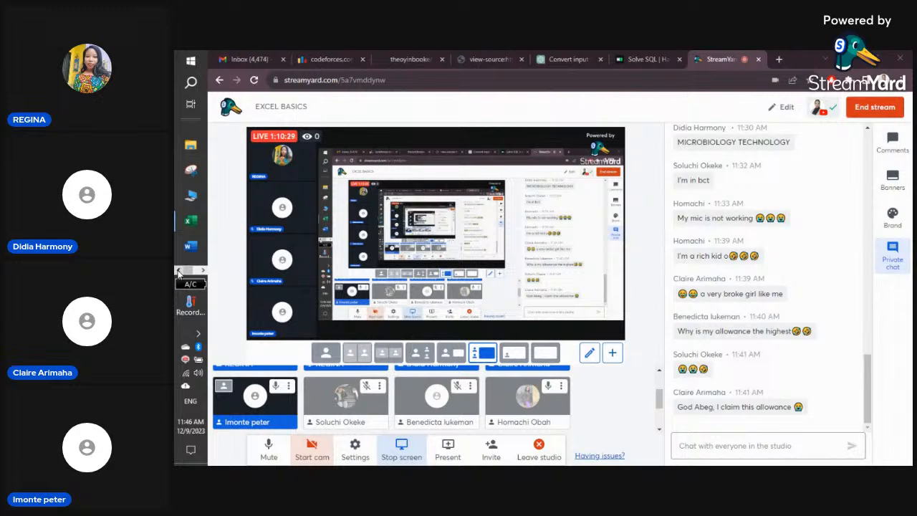
{"action": "mouse_move", "coordinate": [193, 228]}
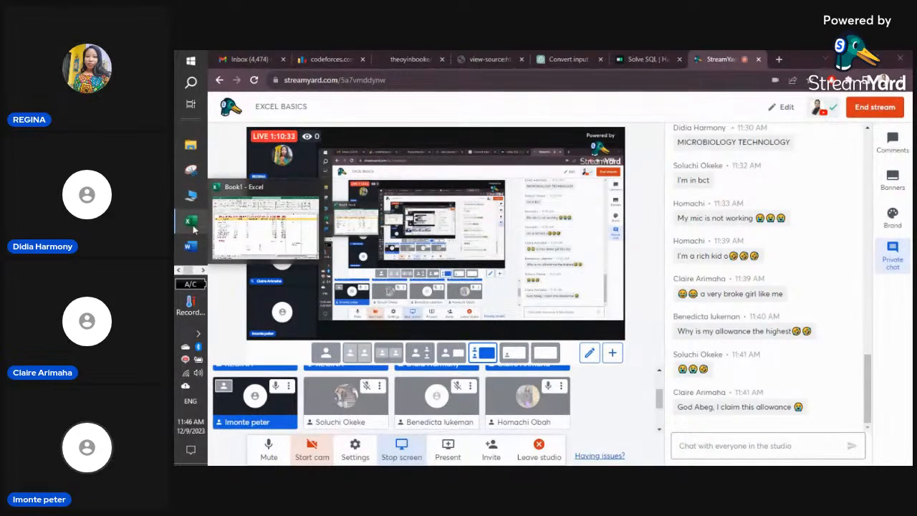
{"action": "left_click", "coordinate": [193, 222]}
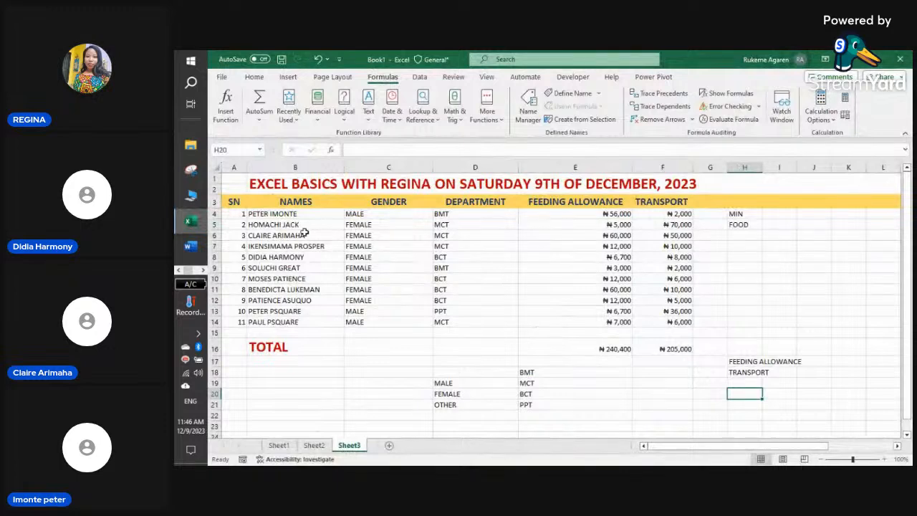
- Change D9's department from BMT to MCT using its dropdown
{"action": "left_click", "coordinate": [454, 269]}
{"action": "left_click", "coordinate": [524, 267]}
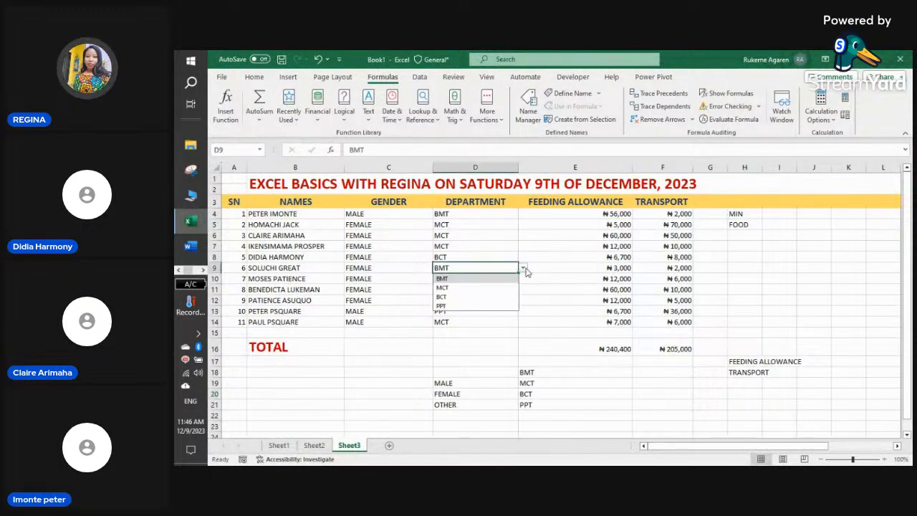
{"action": "left_click", "coordinate": [492, 288]}
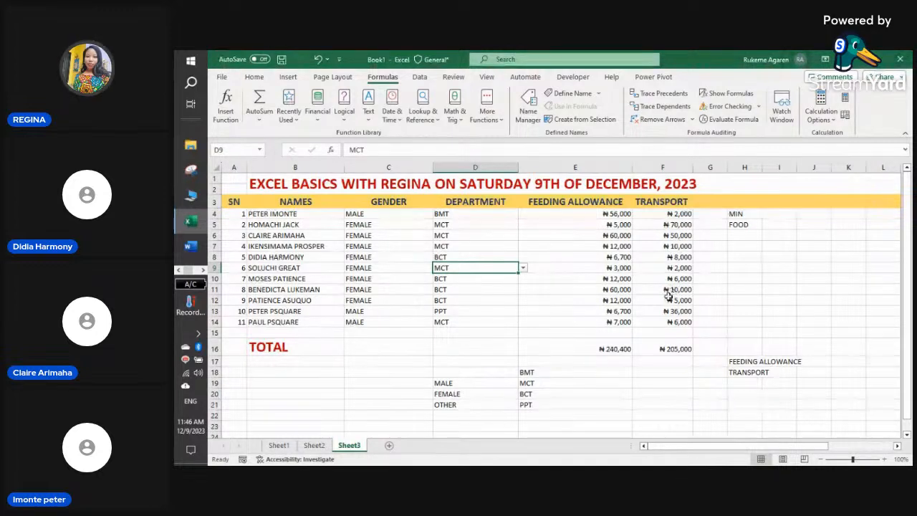
- Clear the FOOD label from H5 and add the MAX heading in I4
{"action": "left_click", "coordinate": [751, 225]}
{"action": "key", "text": "BackSpace"}
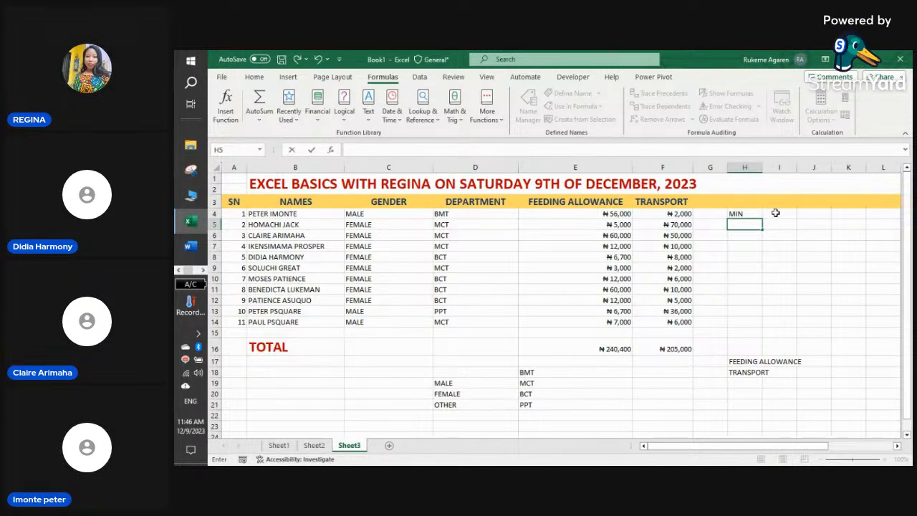
{"action": "left_click", "coordinate": [775, 213]}
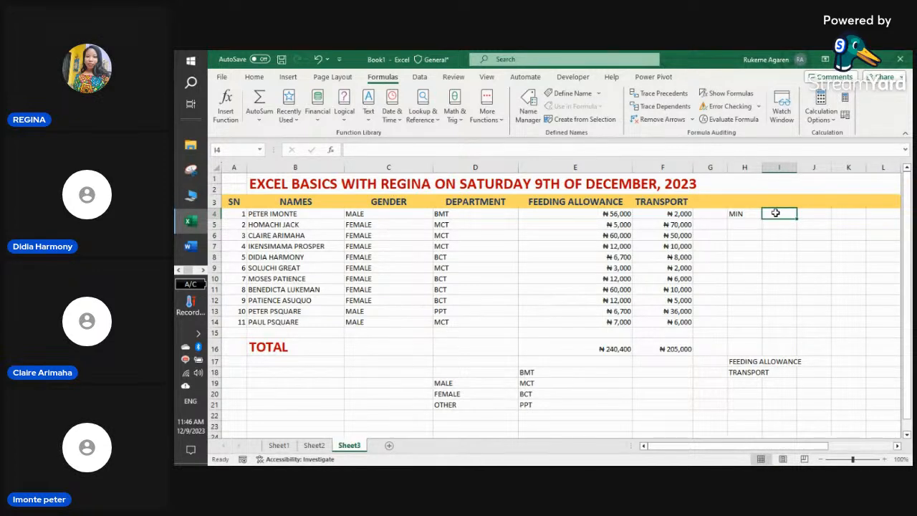
{"action": "type", "text": "MAX"}
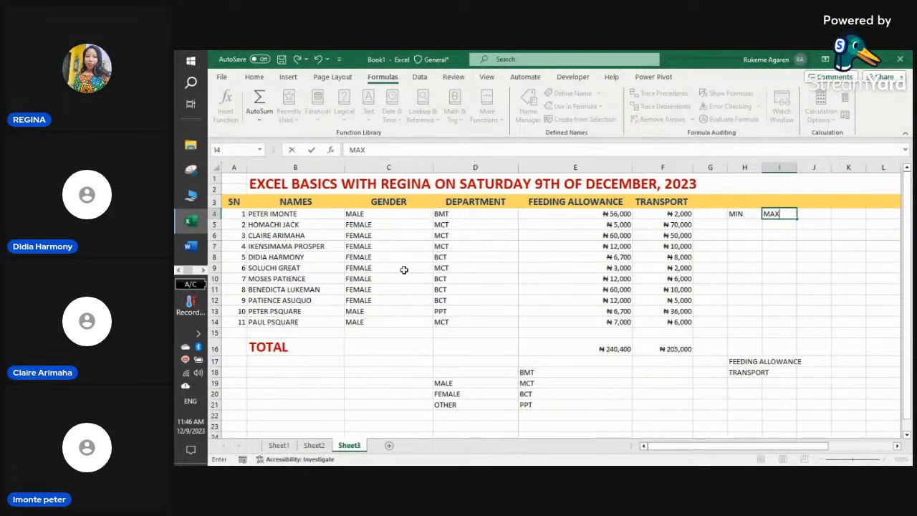
- Set D9's department to BCT and change D11's from BCT to MCT
{"action": "left_click", "coordinate": [516, 270]}
{"action": "left_click", "coordinate": [522, 268]}
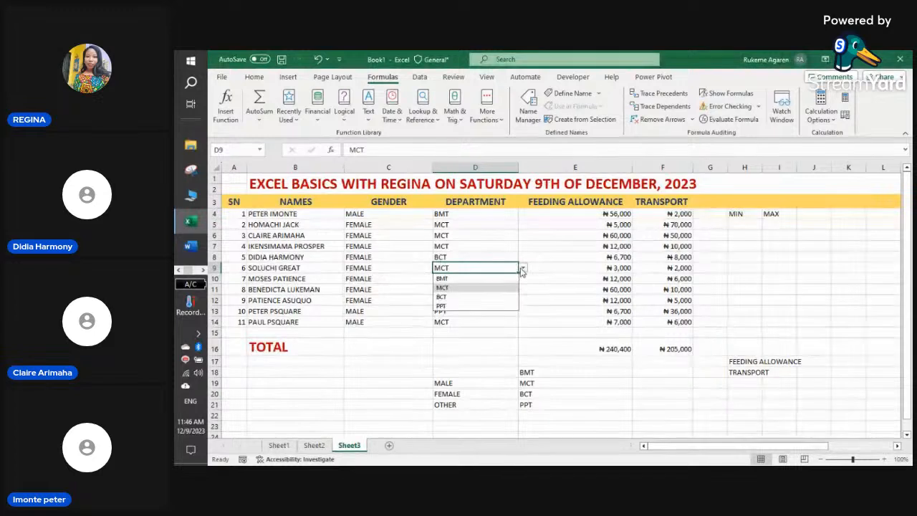
{"action": "left_click", "coordinate": [461, 298]}
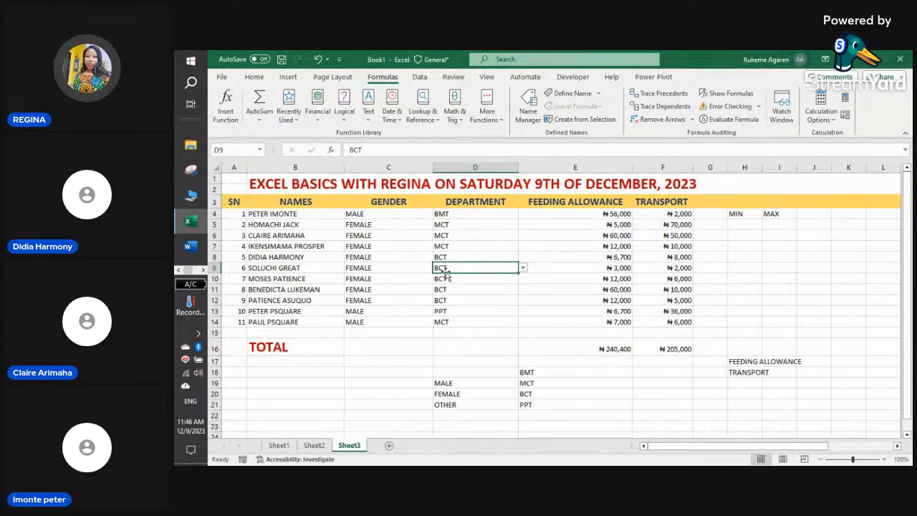
{"action": "left_click", "coordinate": [513, 291]}
{"action": "left_click", "coordinate": [522, 290]}
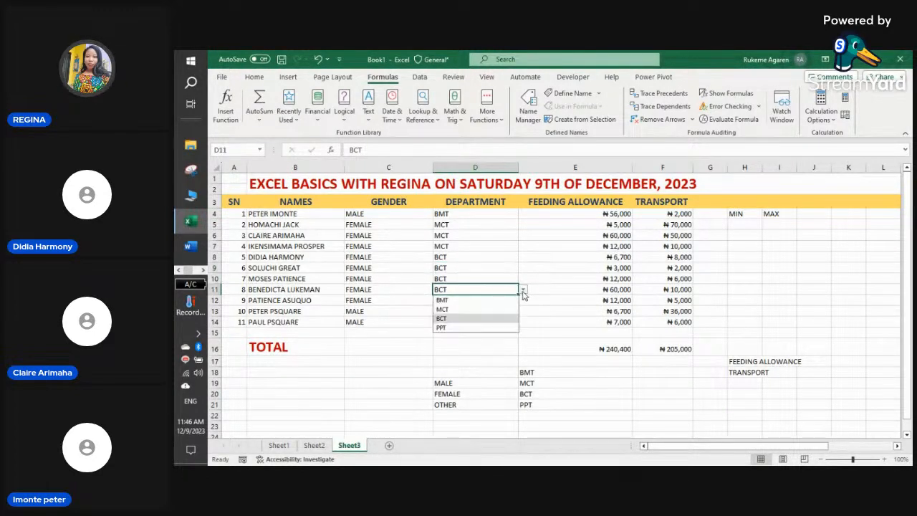
{"action": "left_click", "coordinate": [483, 310]}
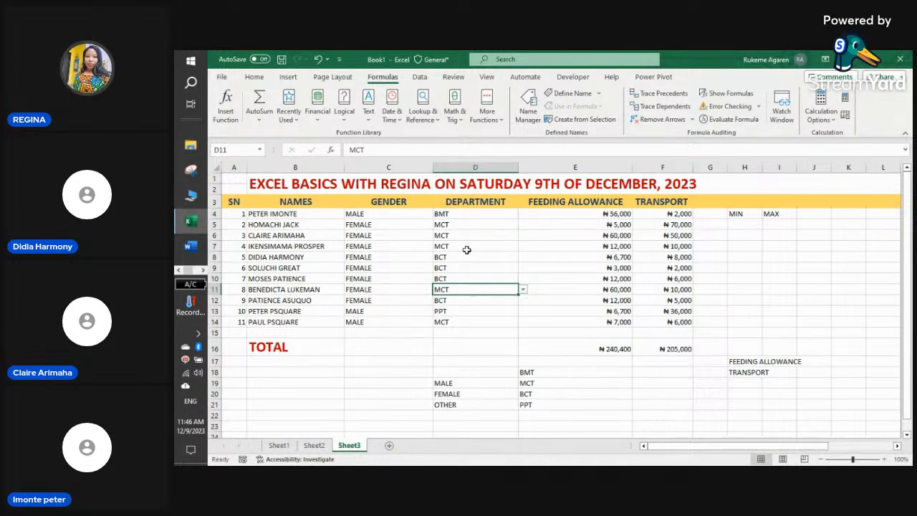
- Add the TOTAL heading in J4, completing MIN, MAX, TOTAL across H4:J4
{"action": "left_click", "coordinate": [715, 227]}
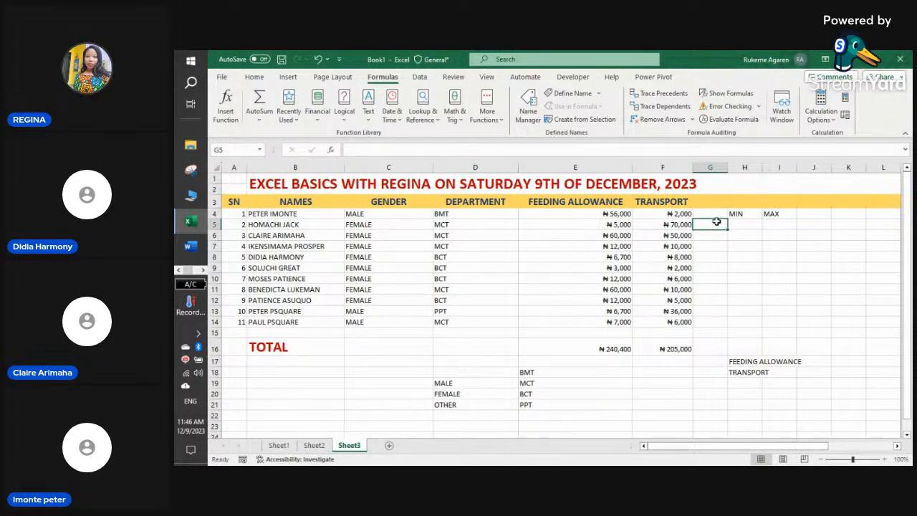
{"action": "left_click_drag", "start_coordinate": [717, 222], "coordinate": [718, 234]}
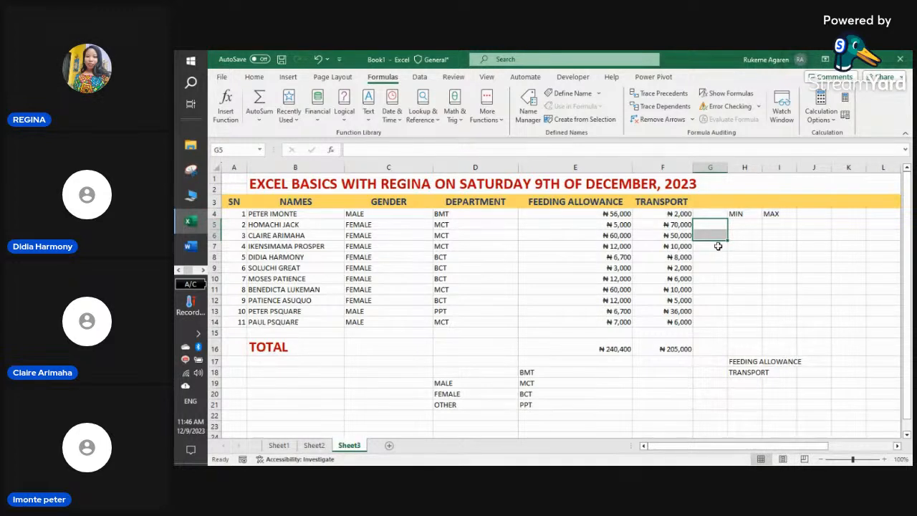
{"action": "left_click", "coordinate": [801, 214]}
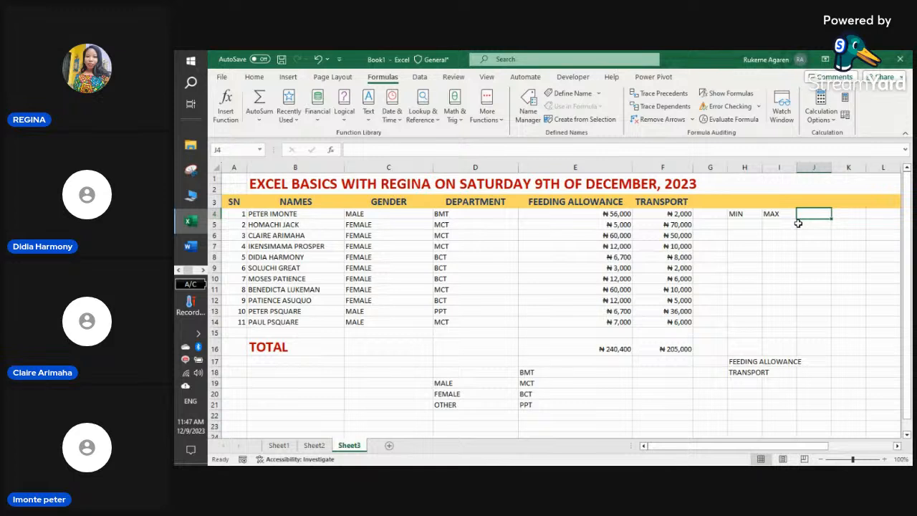
{"action": "type", "text": "TOTAL"}
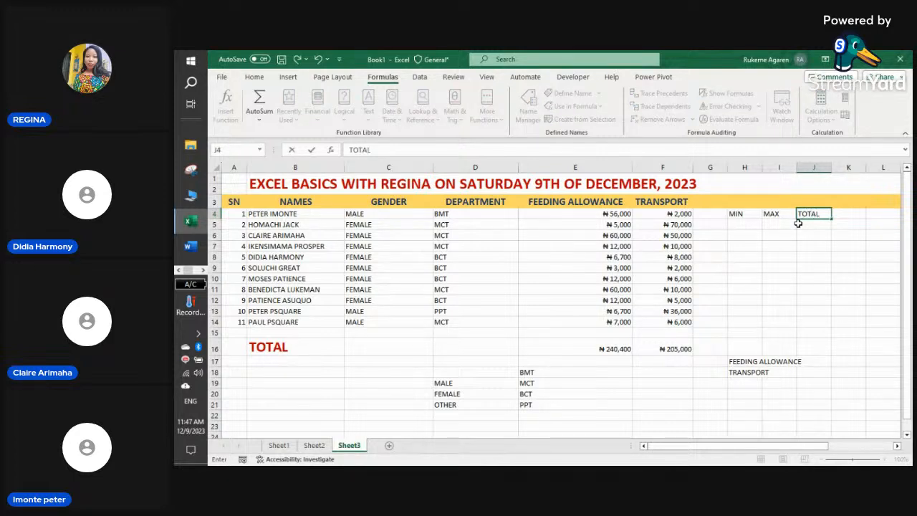
{"action": "left_click", "coordinate": [722, 255]}
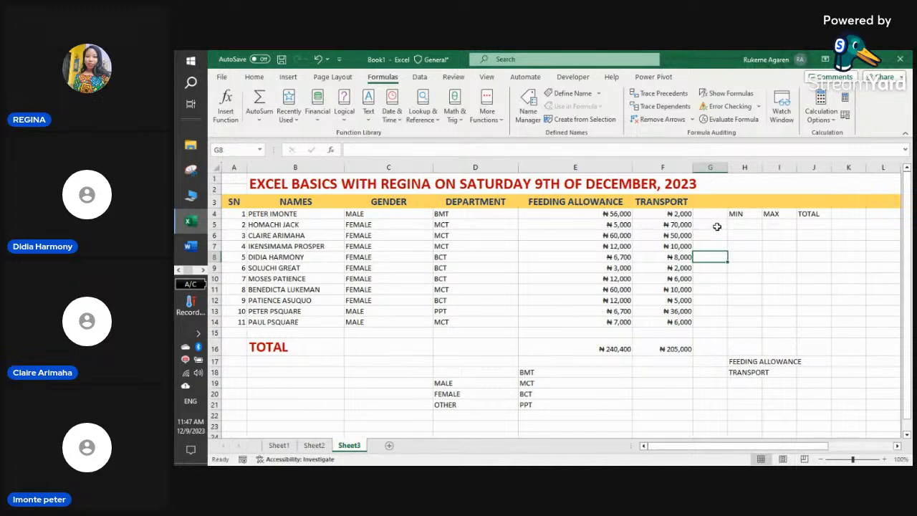
{"action": "left_click", "coordinate": [717, 225]}
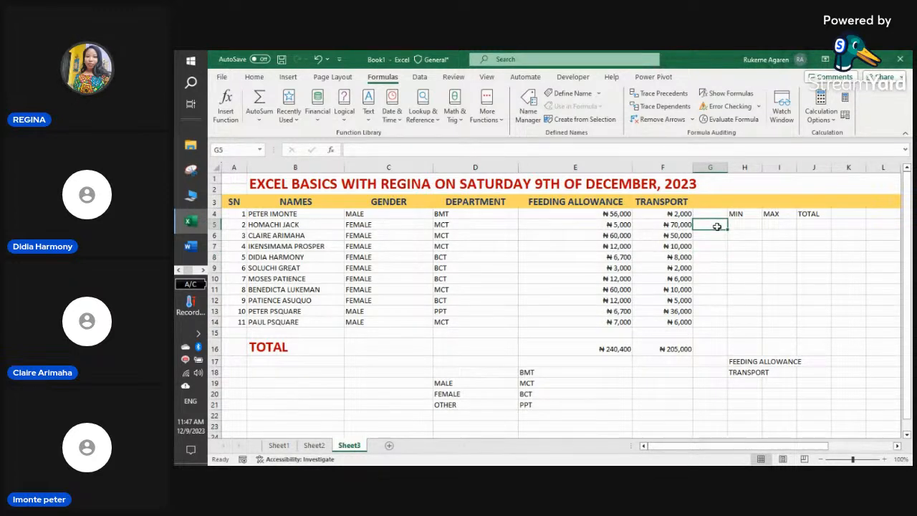
- Give G5:G7 a List data validation with source $H$17:$H$18
{"action": "left_click_drag", "start_coordinate": [716, 226], "coordinate": [717, 245]}
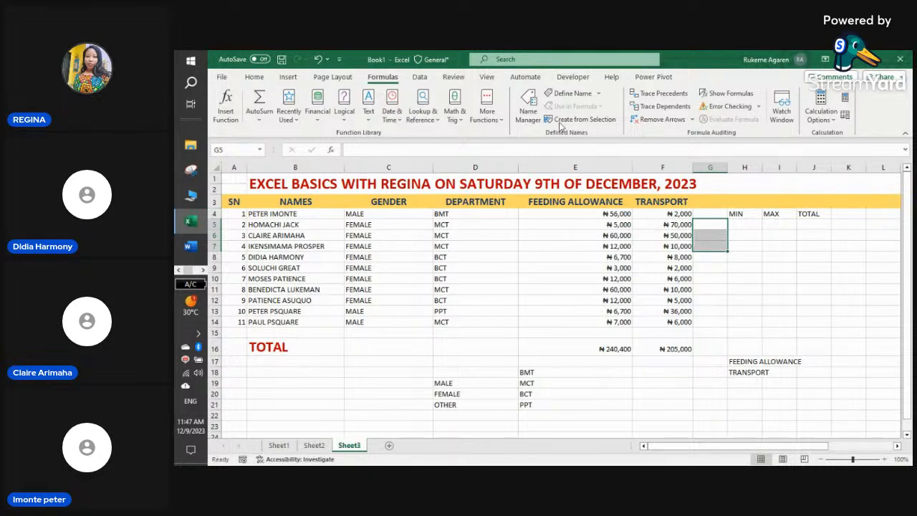
{"action": "left_click", "coordinate": [420, 78]}
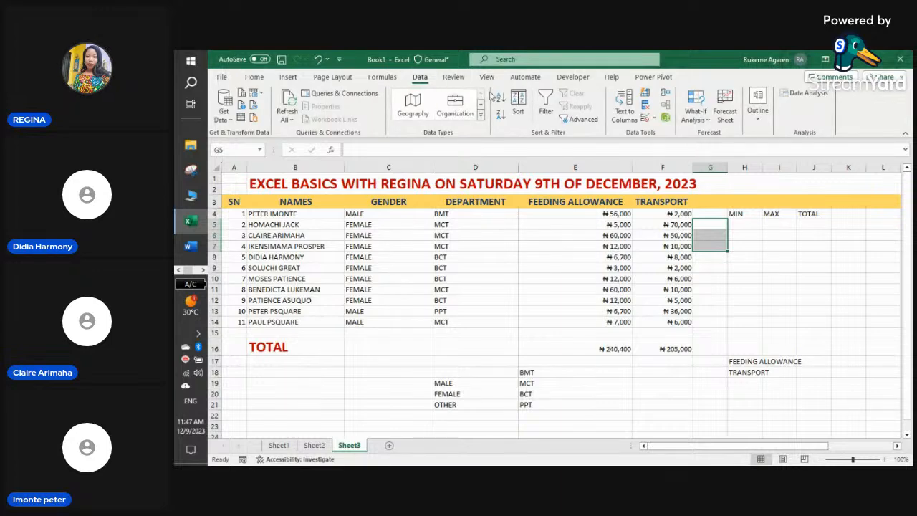
{"action": "left_click", "coordinate": [654, 118]}
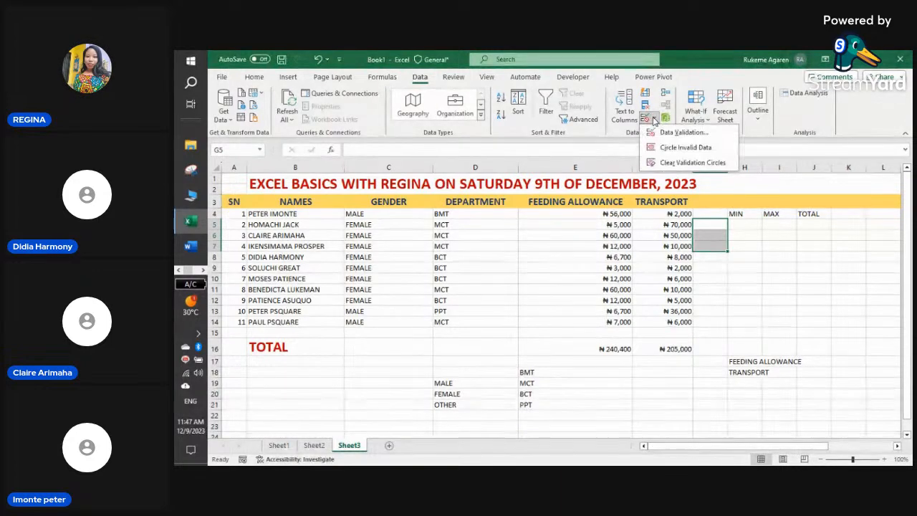
{"action": "left_click", "coordinate": [684, 133]}
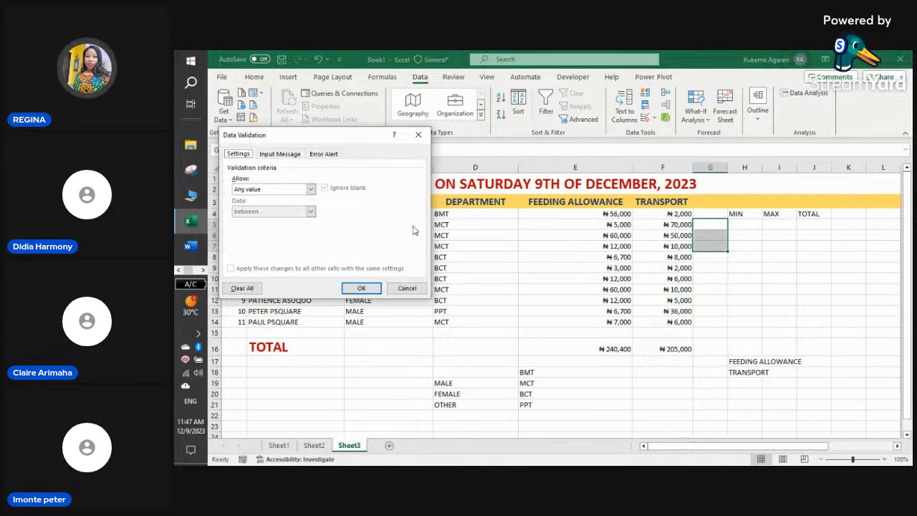
{"action": "left_click", "coordinate": [311, 189]}
{"action": "left_click", "coordinate": [281, 223]}
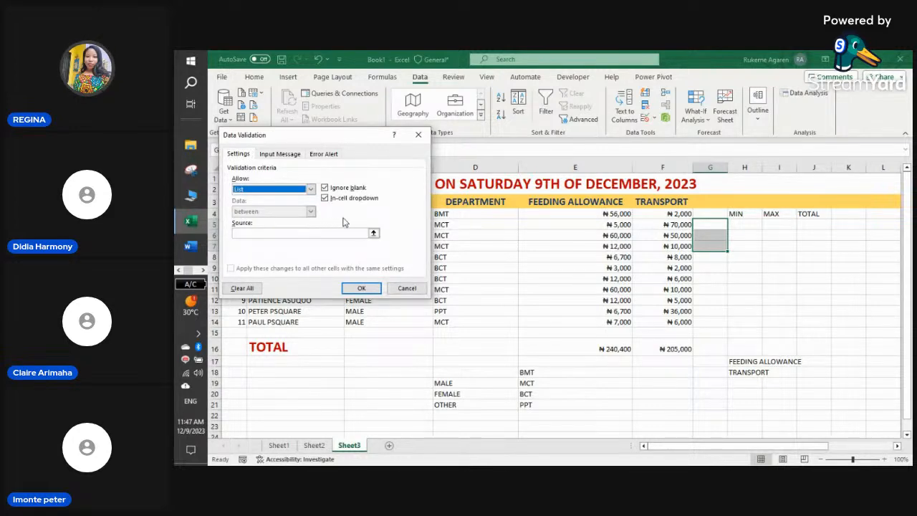
{"action": "left_click", "coordinate": [374, 233]}
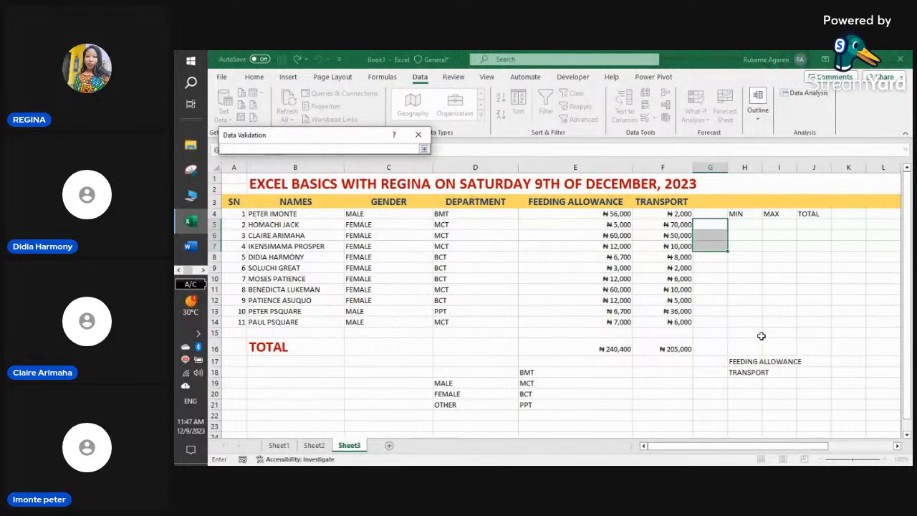
{"action": "left_click_drag", "start_coordinate": [749, 361], "coordinate": [749, 370]}
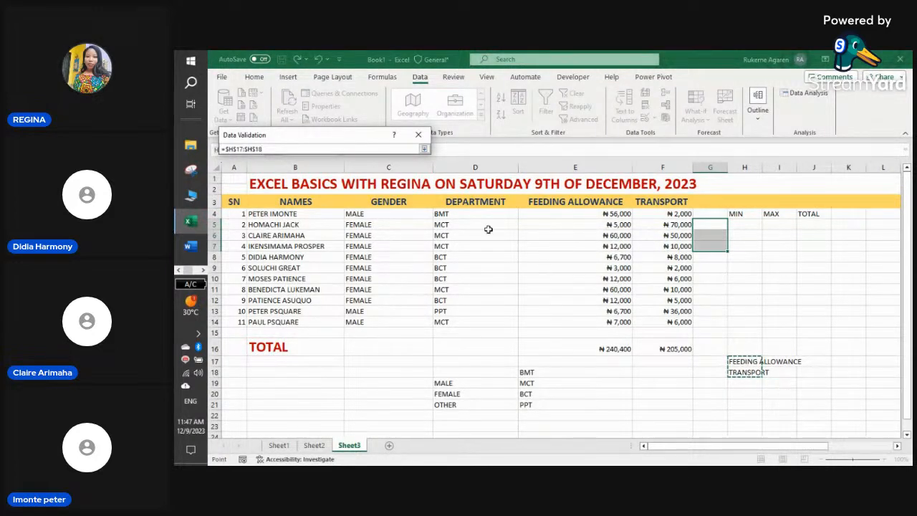
{"action": "left_click", "coordinate": [424, 149]}
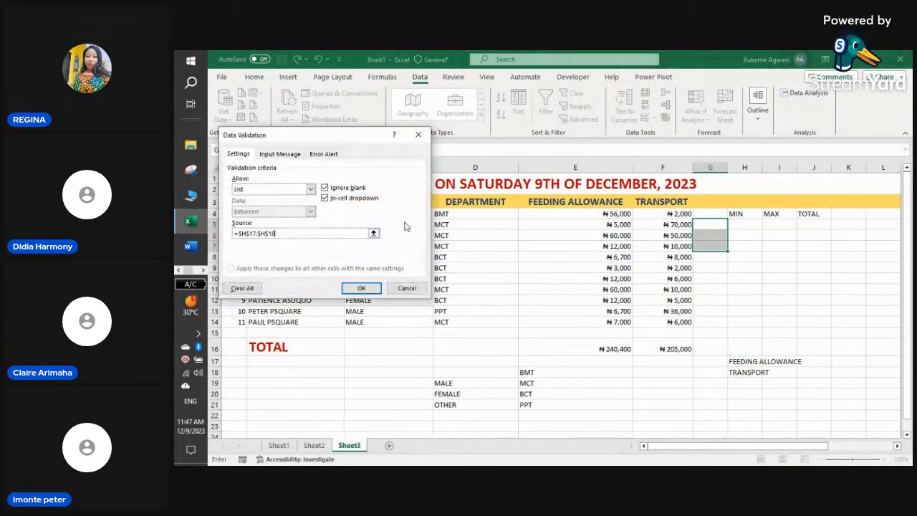
{"action": "left_click", "coordinate": [368, 294]}
{"action": "left_click", "coordinate": [731, 227]}
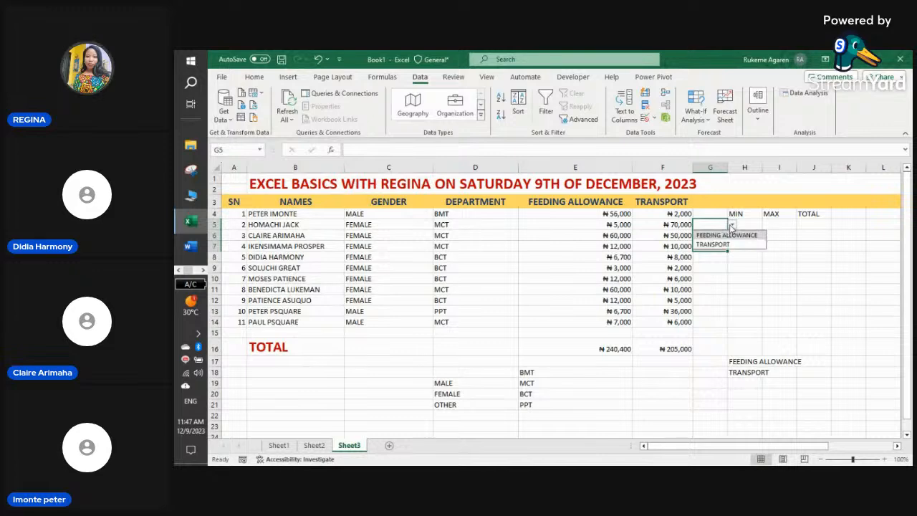
- Pick FEEDING ALLOWANCE in G5 and TRANSPORT in G6, widening column G to fit
{"action": "left_click", "coordinate": [734, 235]}
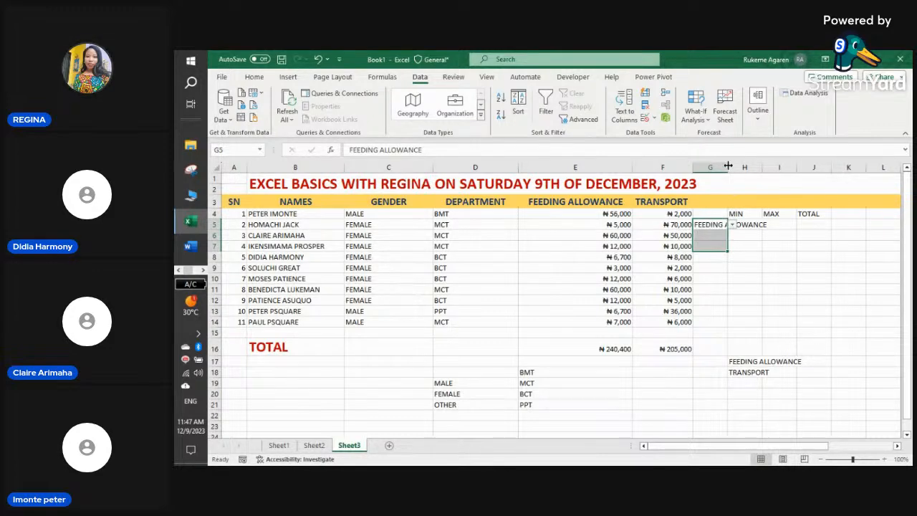
{"action": "left_click_drag", "start_coordinate": [728, 167], "coordinate": [772, 167]}
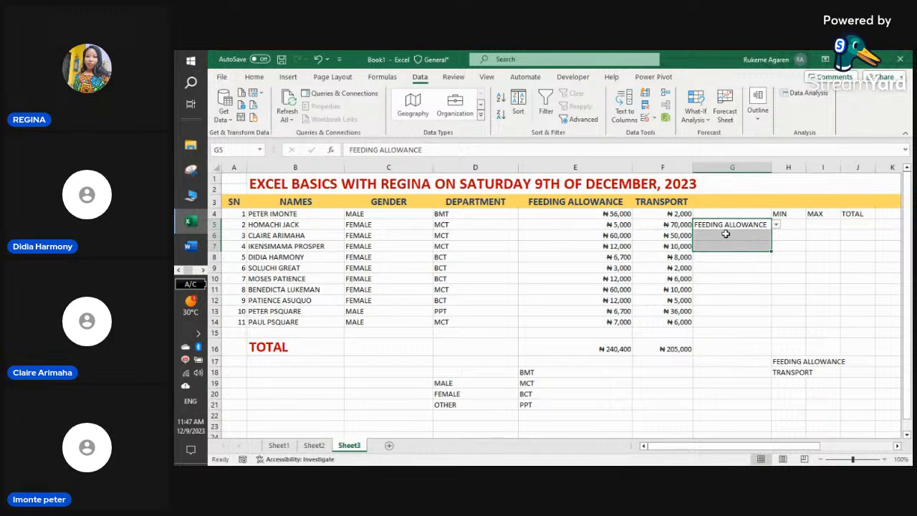
{"action": "left_click", "coordinate": [724, 233]}
{"action": "left_click", "coordinate": [775, 237]}
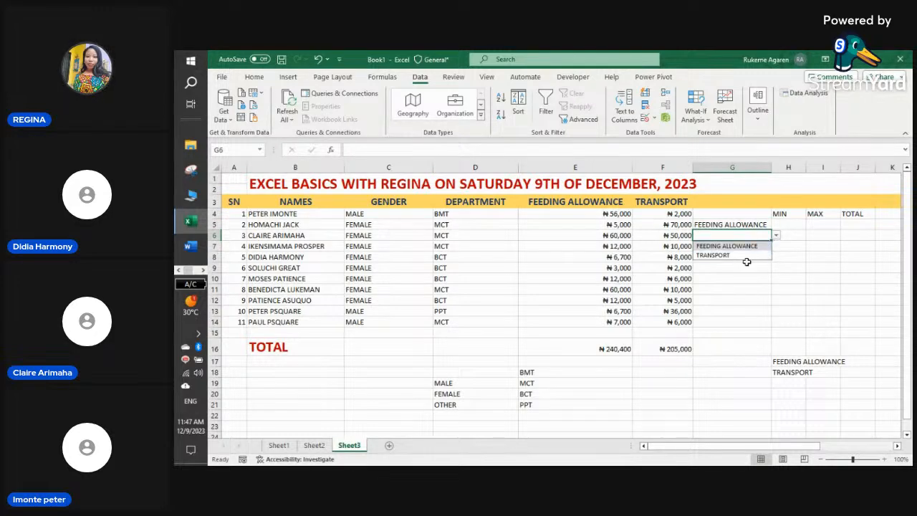
{"action": "left_click", "coordinate": [743, 255]}
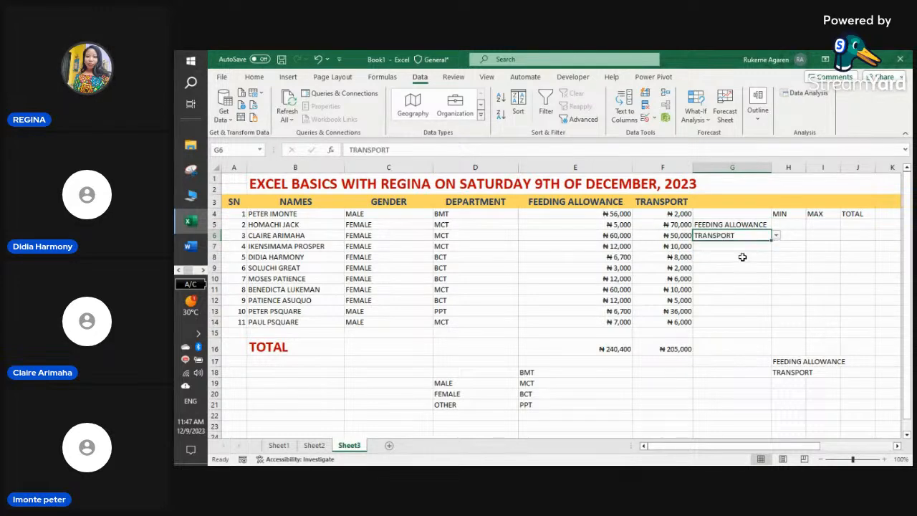
{"action": "left_click", "coordinate": [788, 224]}
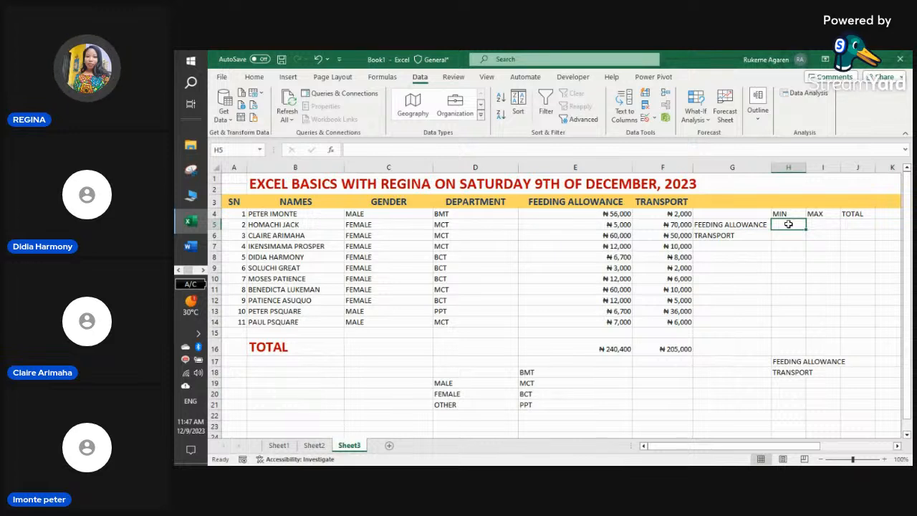
{"action": "left_click", "coordinate": [749, 224]}
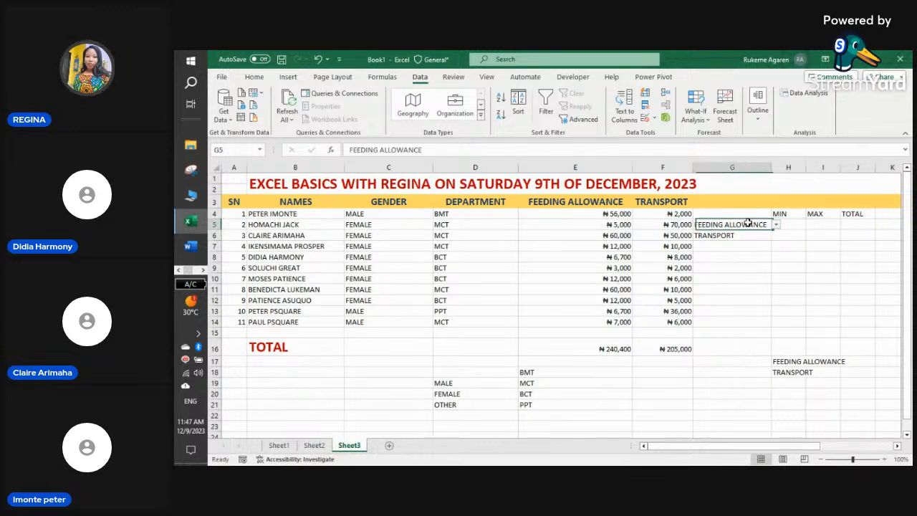
{"action": "left_click", "coordinate": [740, 235]}
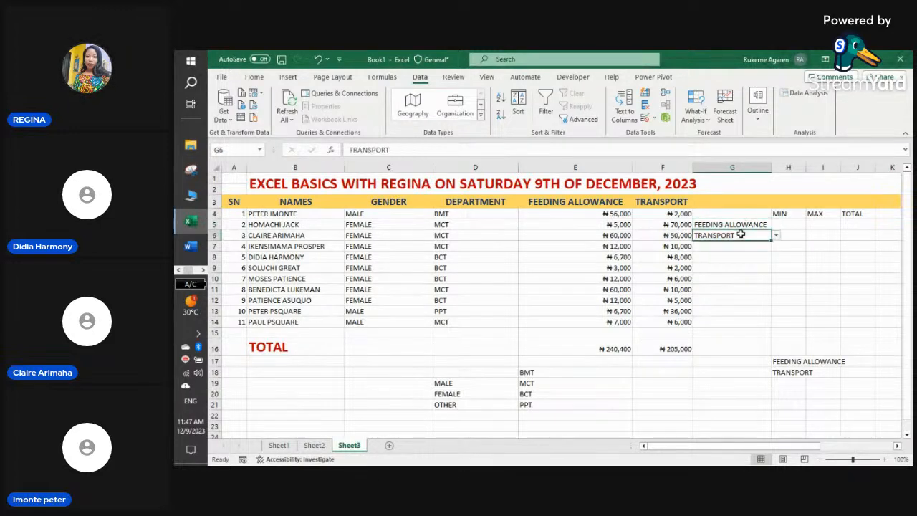
{"action": "left_click", "coordinate": [788, 224]}
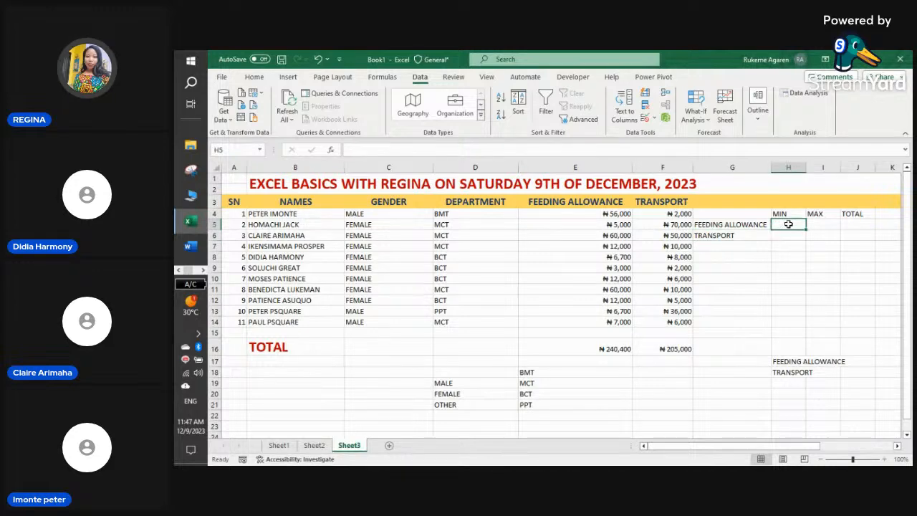
- Enter =MIN(E4:E14) in H5, giving ₦3,000, and begin the MAX formula in I5
{"action": "type", "text": "="}
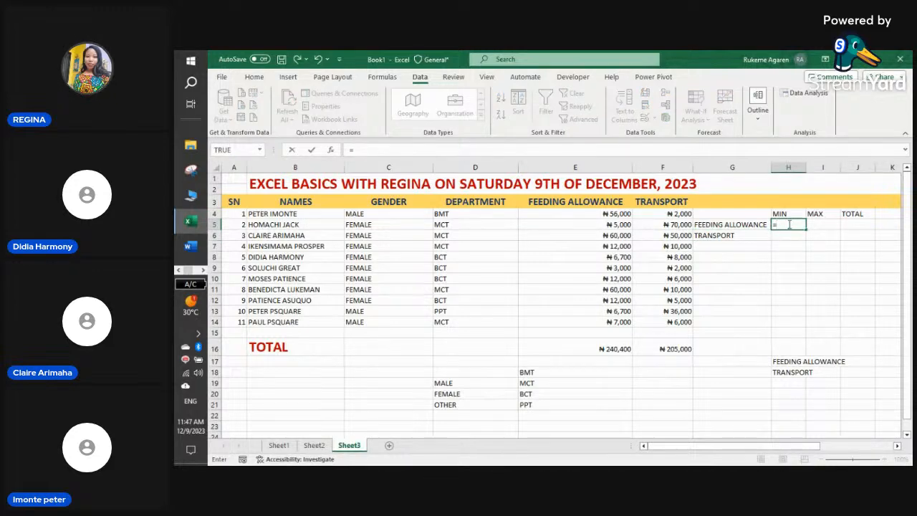
{"action": "type", "text": "M"}
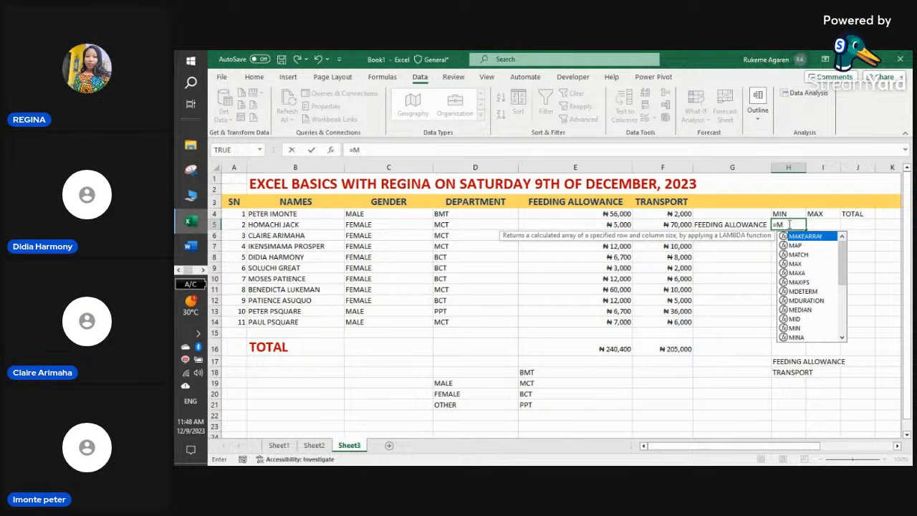
{"action": "left_click", "coordinate": [802, 328]}
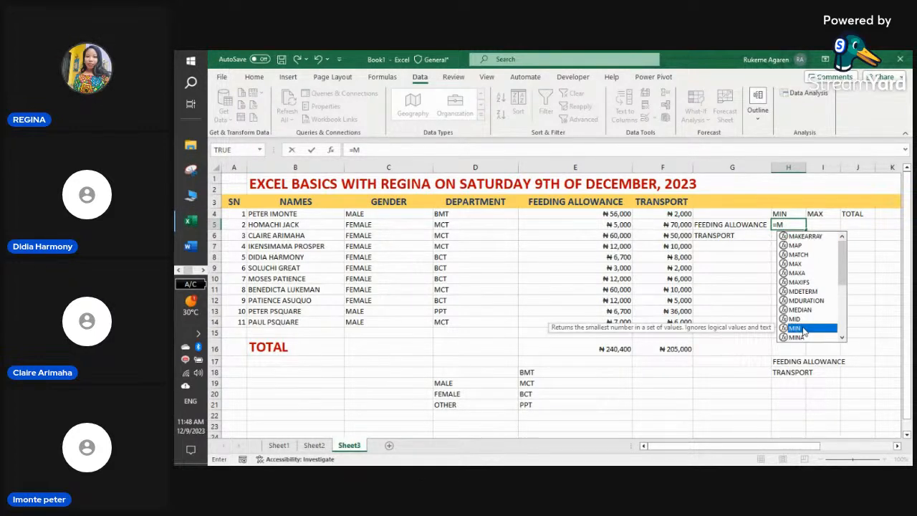
{"action": "double_click", "coordinate": [803, 329]}
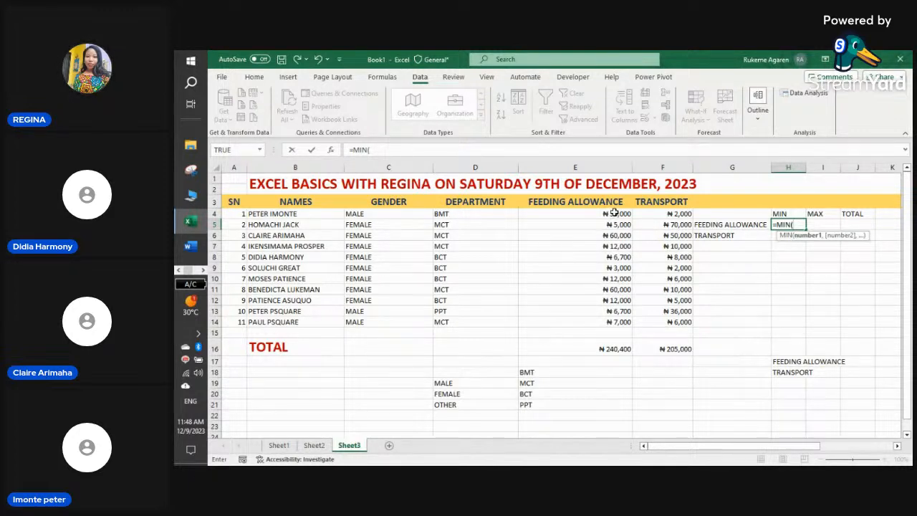
{"action": "left_click_drag", "start_coordinate": [614, 214], "coordinate": [618, 319]}
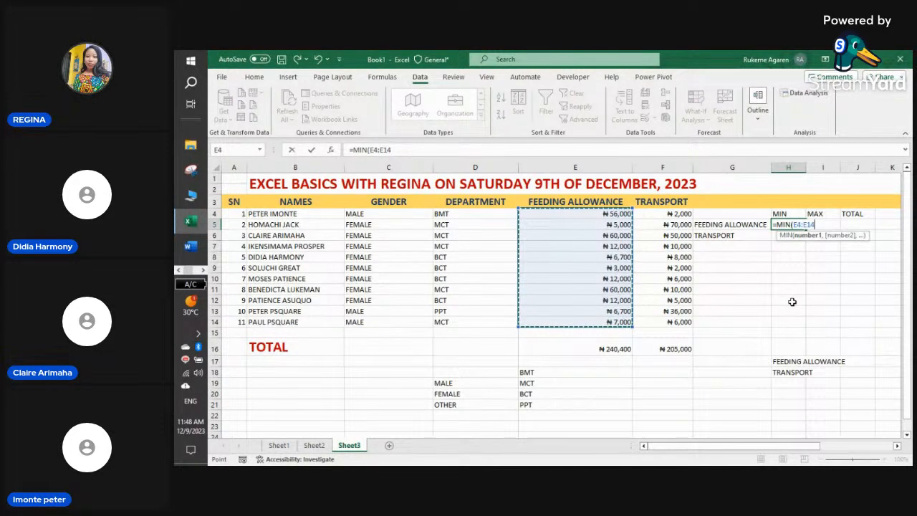
{"action": "type", "text": "+"}
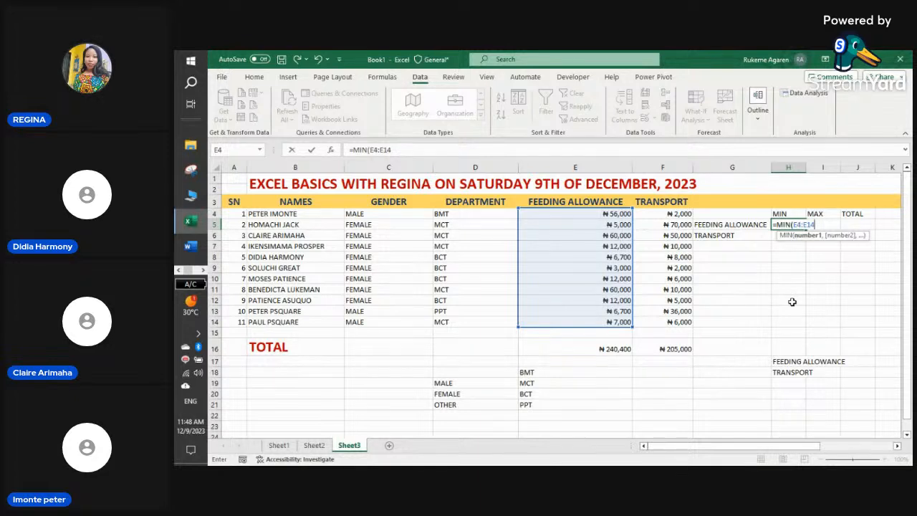
{"action": "type", "text": "_"}
{"action": "key", "text": "BackSpace"}
{"action": "type", "text": ")"}
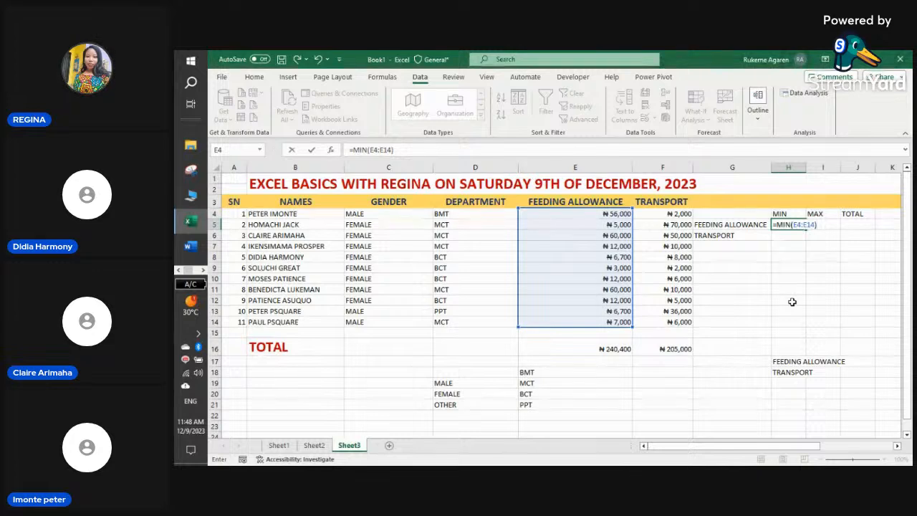
{"action": "key", "text": "Return"}
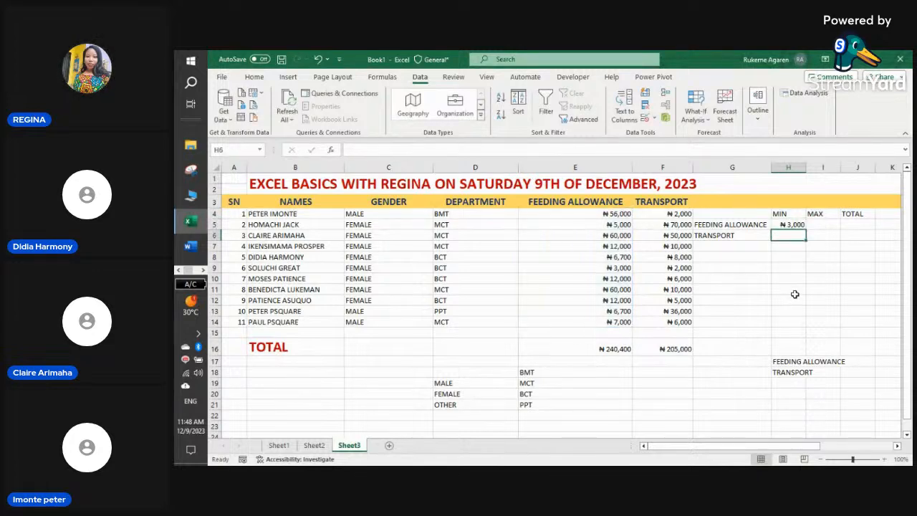
{"action": "left_click", "coordinate": [788, 223]}
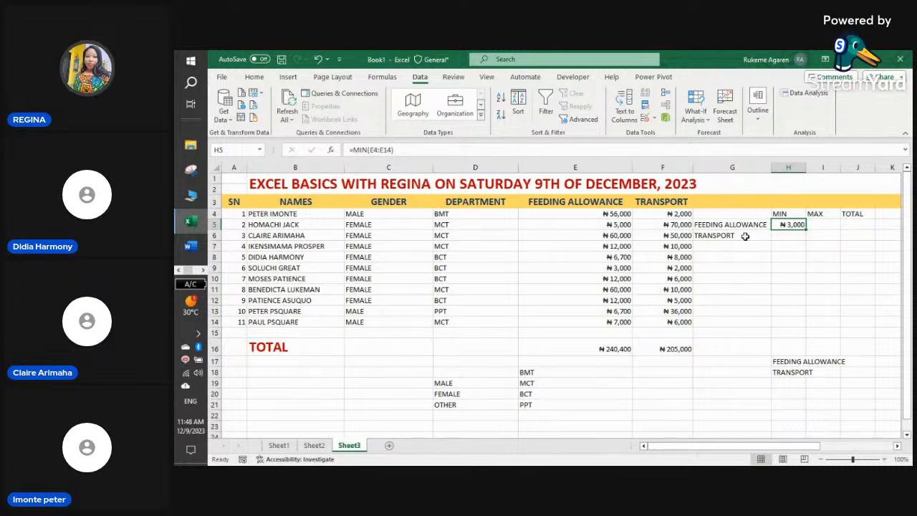
{"action": "left_click", "coordinate": [825, 225]}
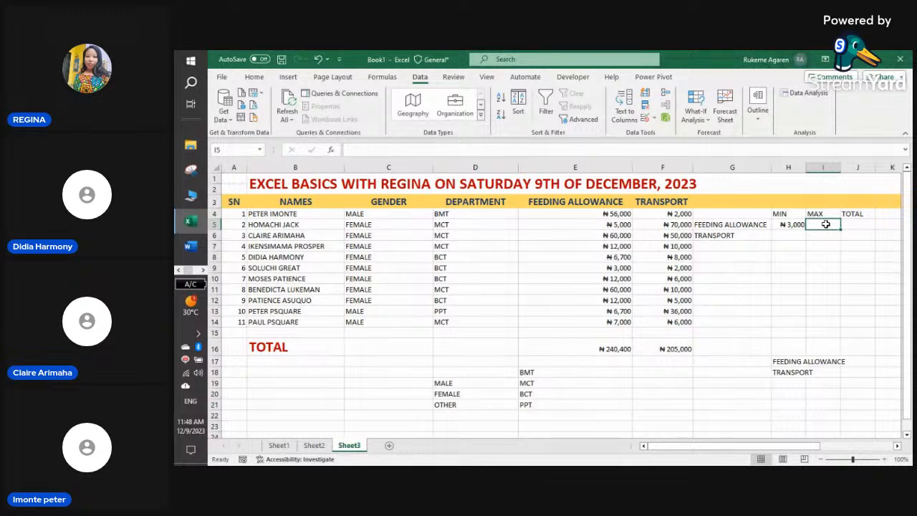
{"action": "type", "text": "=M"}
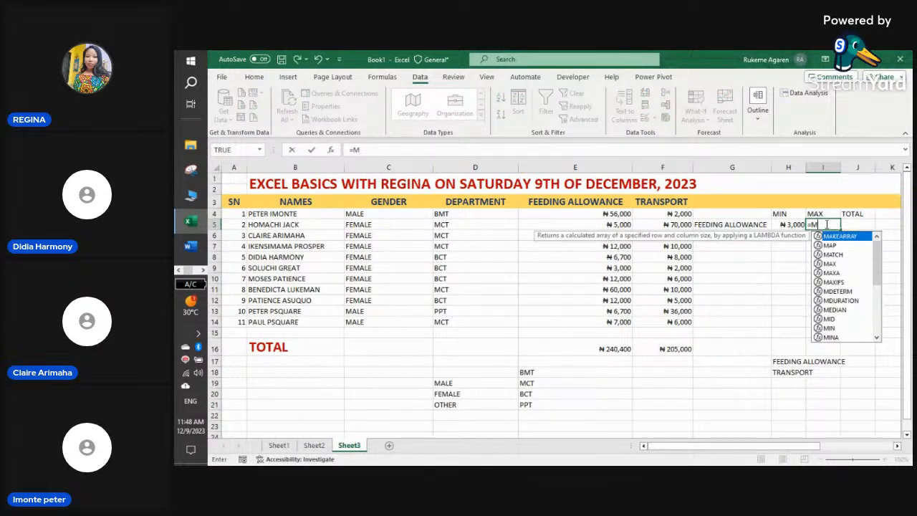
{"action": "type", "text": "A"}
- Complete =MAX(E4:E14) in I5, showing ₦60,000, and check the MIN and MAX formulas
{"action": "key", "text": "Down"}
{"action": "key", "text": "Down"}
{"action": "key", "text": "Down"}
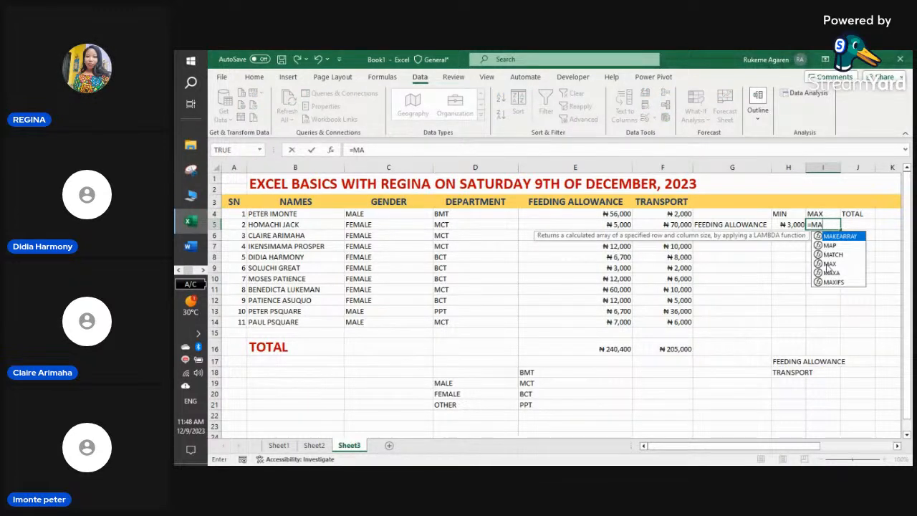
{"action": "key", "text": "Tab"}
{"action": "left_click_drag", "start_coordinate": [615, 214], "coordinate": [615, 323]}
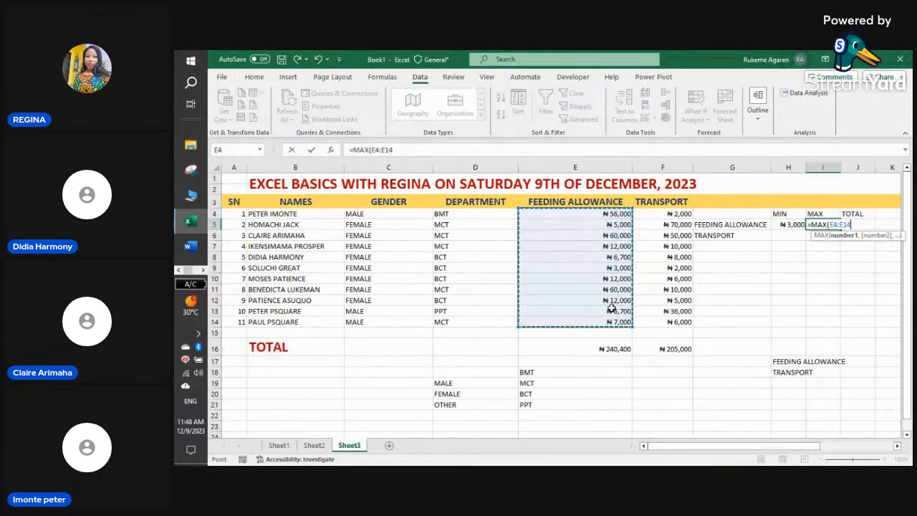
{"action": "type", "text": "_"}
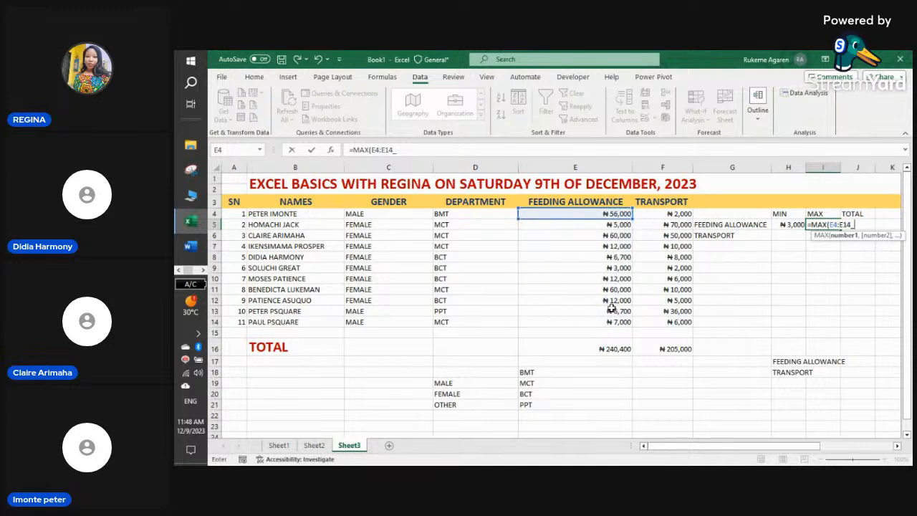
{"action": "key", "text": "BackSpace"}
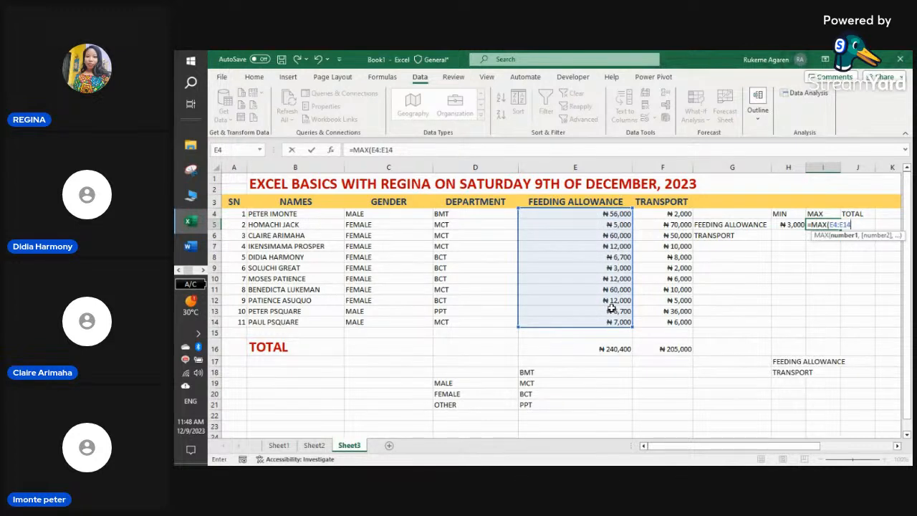
{"action": "type", "text": ")"}
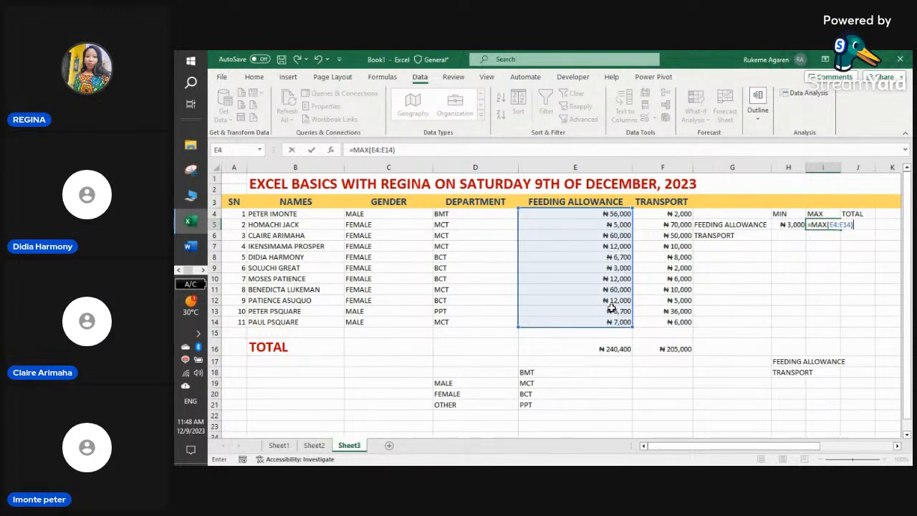
{"action": "key", "text": "Return"}
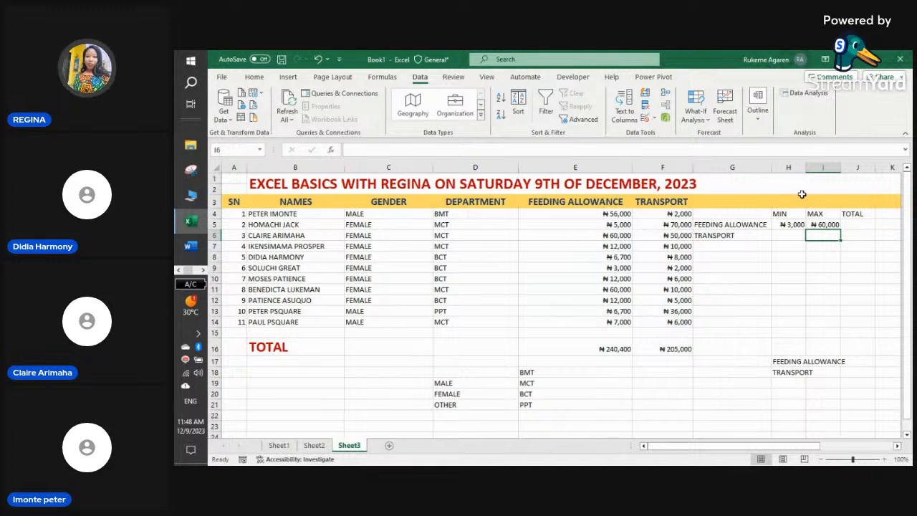
{"action": "left_click", "coordinate": [817, 225]}
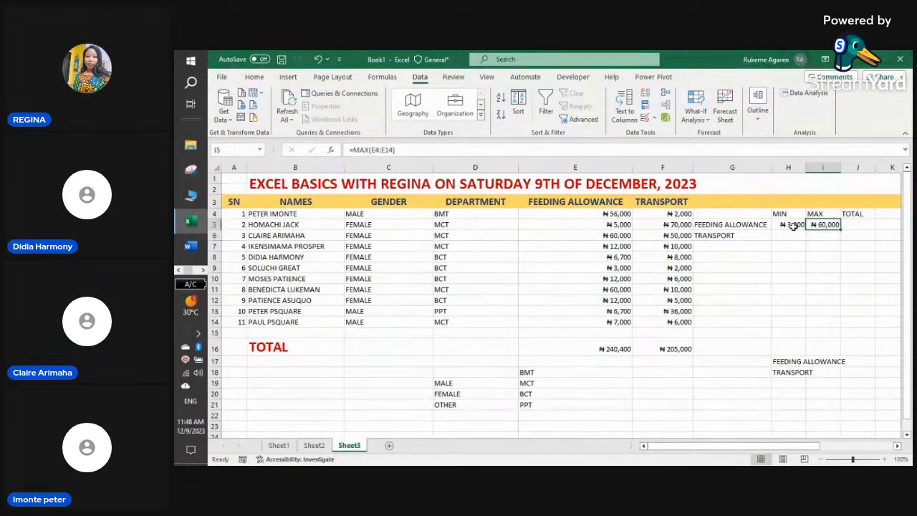
{"action": "left_click", "coordinate": [791, 225]}
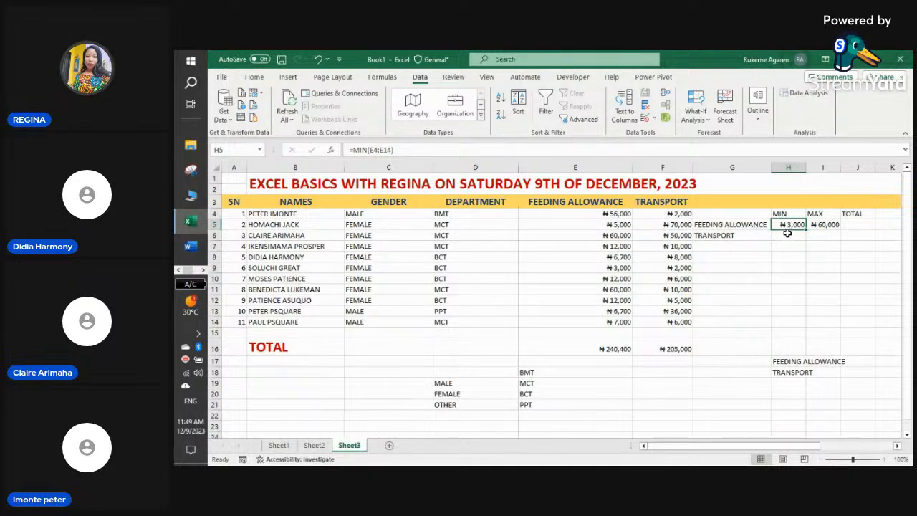
{"action": "left_click", "coordinate": [798, 235]}
{"action": "left_click", "coordinate": [828, 235]}
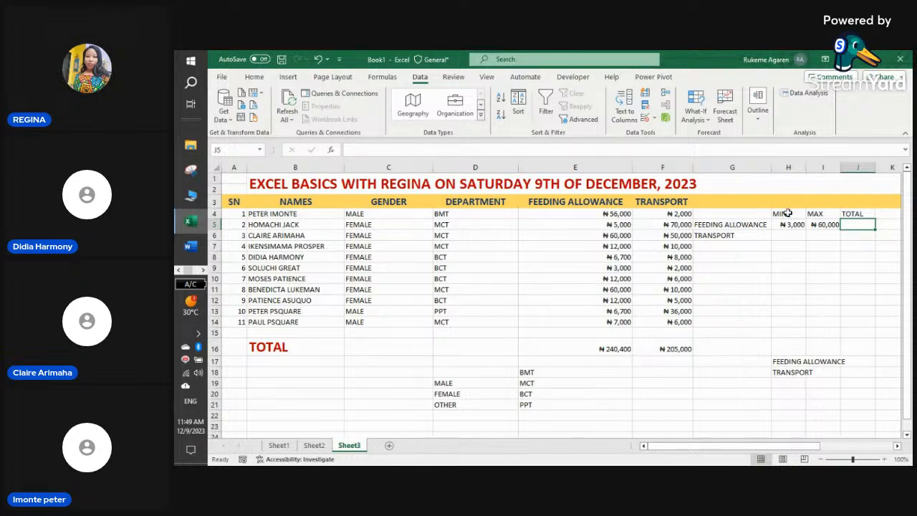
- Switch to the Home tab and select the entire GENDER column C for formatting
{"action": "left_click_drag", "start_coordinate": [788, 214], "coordinate": [856, 225]}
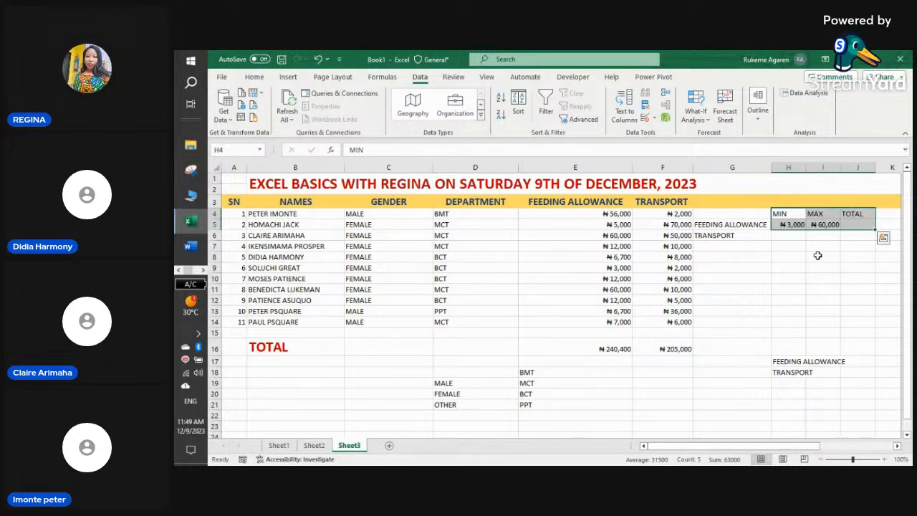
{"action": "left_click", "coordinate": [785, 258]}
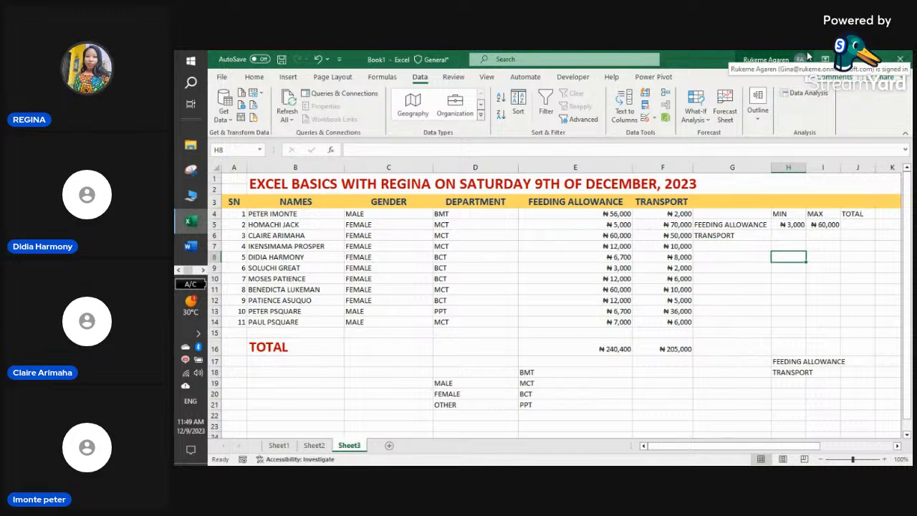
{"action": "left_click", "coordinate": [256, 79]}
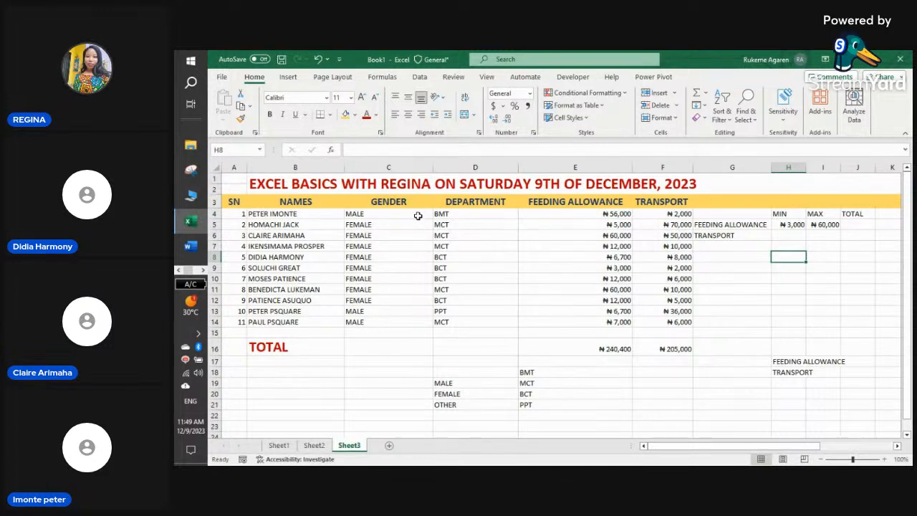
{"action": "left_click_drag", "start_coordinate": [418, 216], "coordinate": [406, 320]}
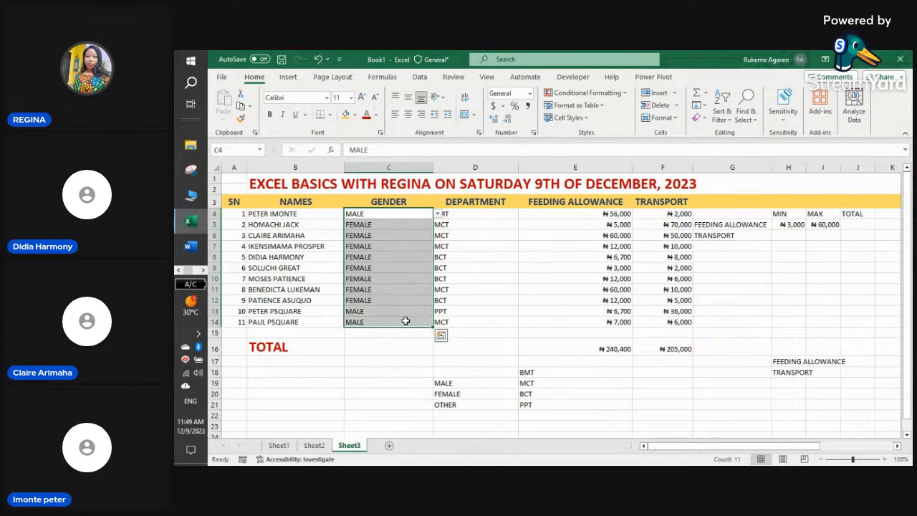
{"action": "left_click", "coordinate": [406, 321]}
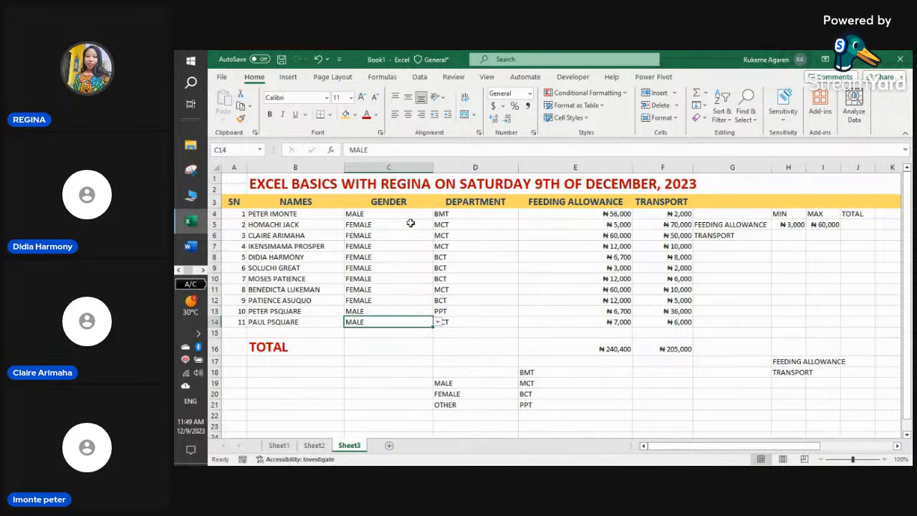
{"action": "left_click", "coordinate": [412, 166]}
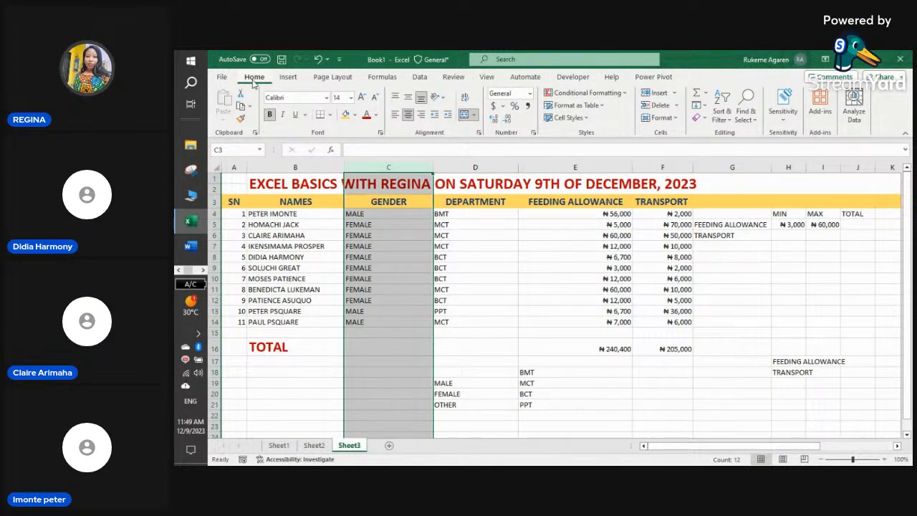
- Start a Text That Contains highlight rule on column C matching MALE
{"action": "left_click", "coordinate": [676, 93]}
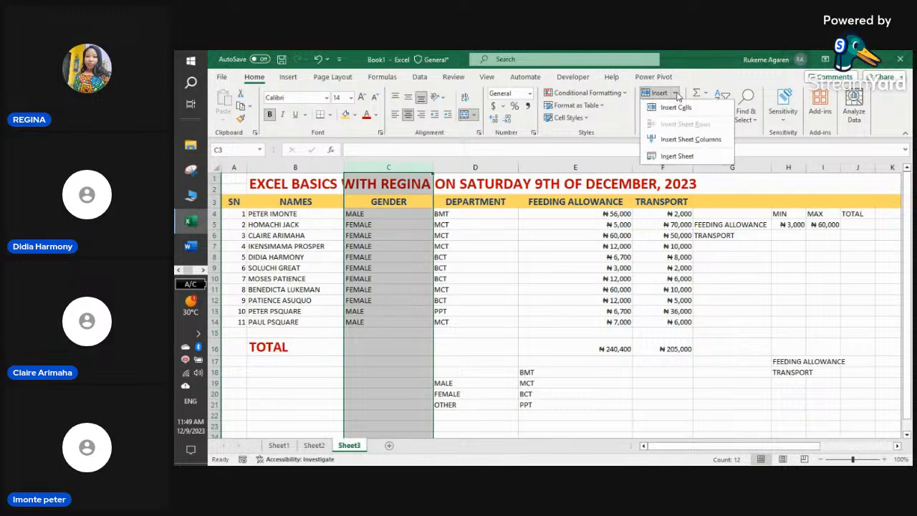
{"action": "left_click", "coordinate": [624, 94]}
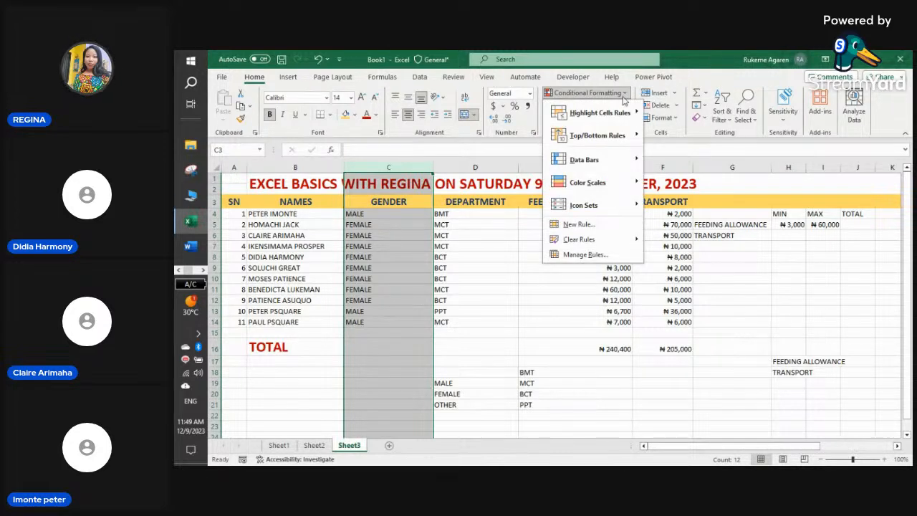
{"action": "mouse_move", "coordinate": [627, 120]}
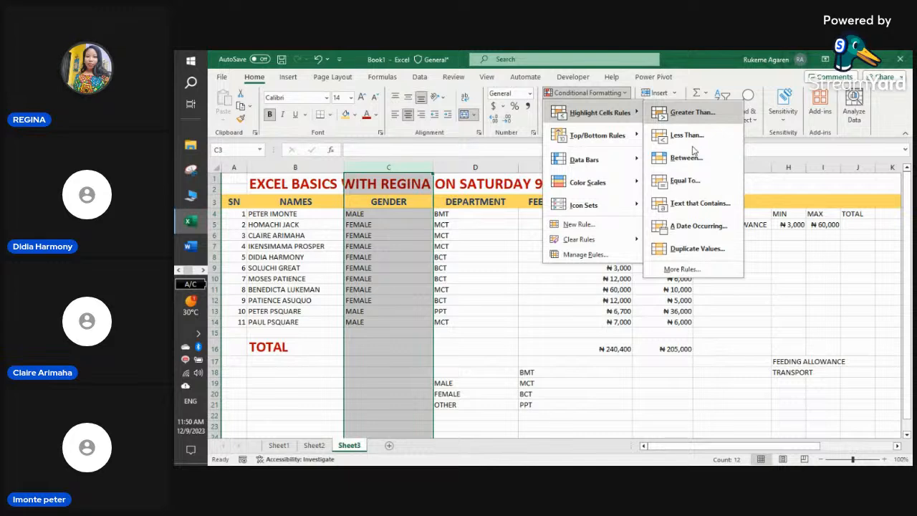
{"action": "left_click", "coordinate": [694, 206]}
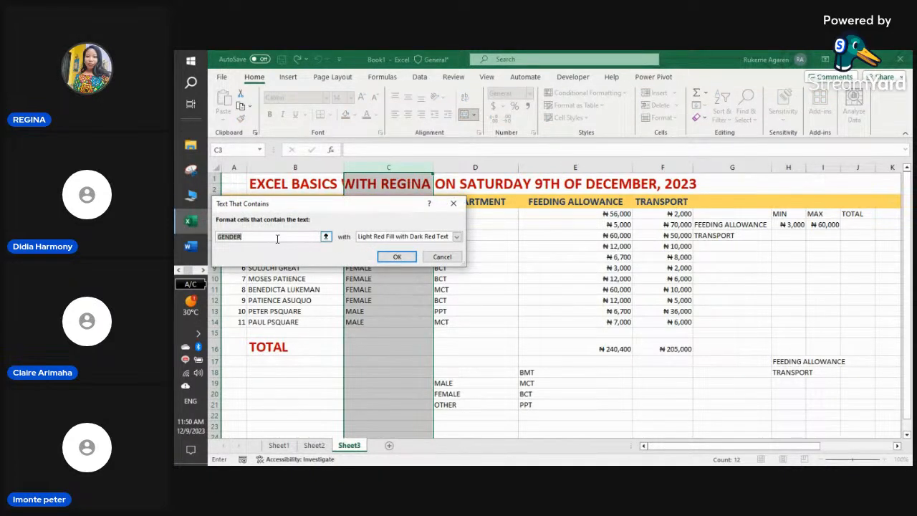
{"action": "type", "text": "MALE"}
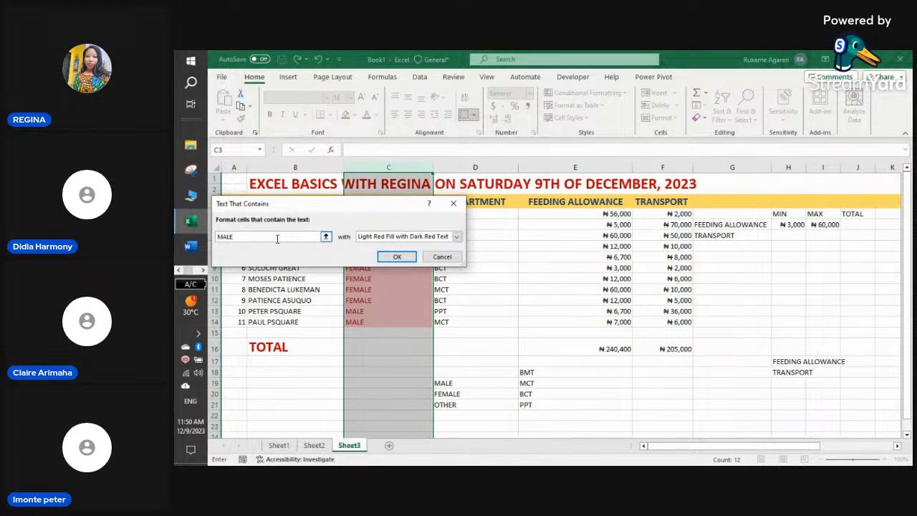
- Give the MALE rule a custom Bold Italic format with yellow fill and apply it
{"action": "left_click", "coordinate": [457, 237]}
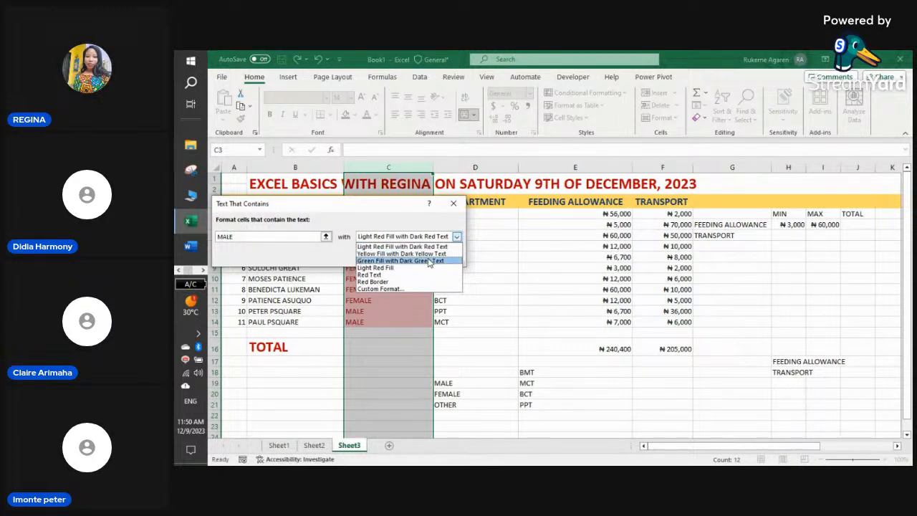
{"action": "left_click", "coordinate": [398, 289]}
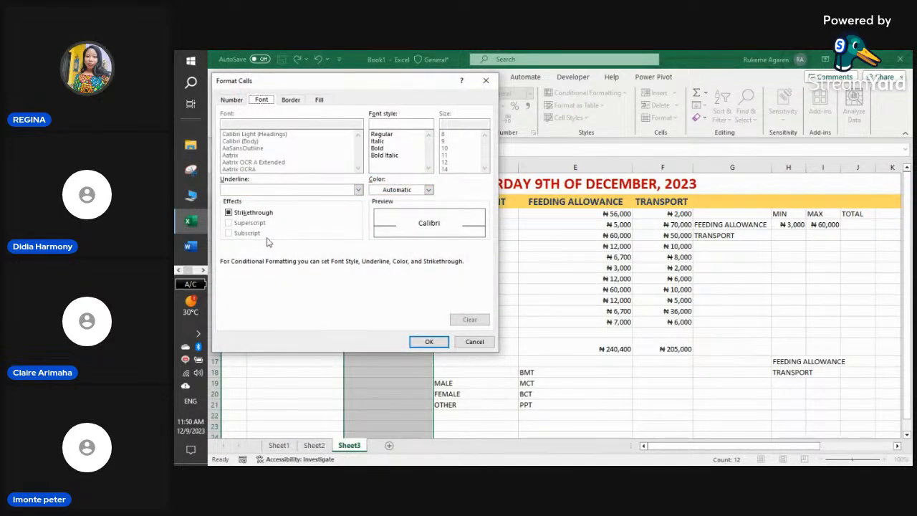
{"action": "left_click", "coordinate": [380, 157]}
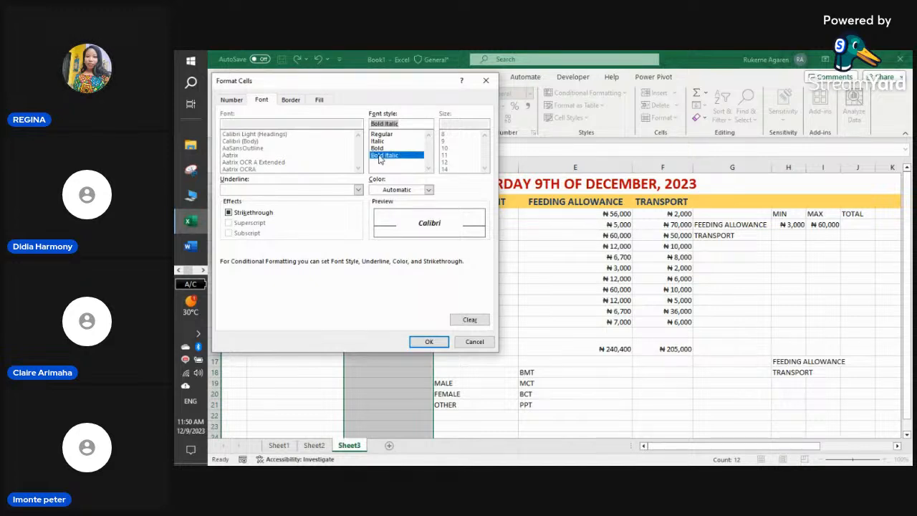
{"action": "left_click", "coordinate": [290, 100]}
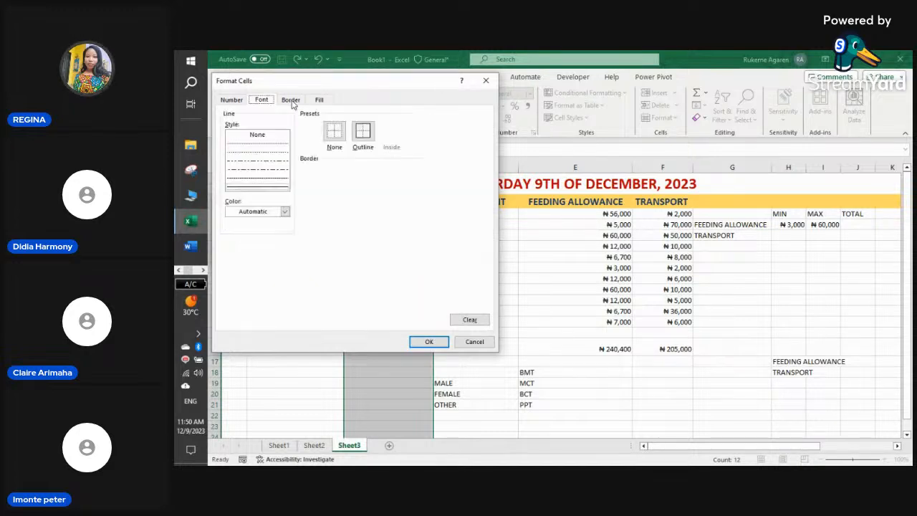
{"action": "left_click", "coordinate": [318, 102]}
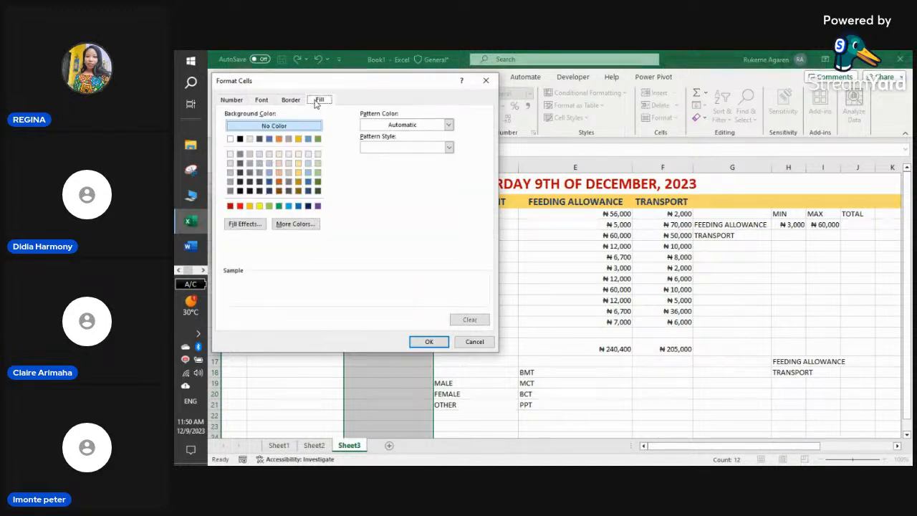
{"action": "left_click", "coordinate": [259, 207]}
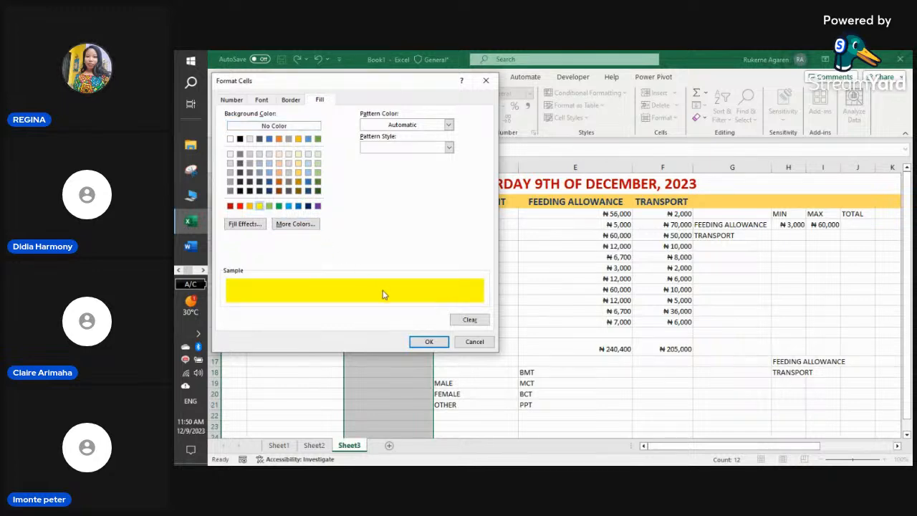
{"action": "left_click", "coordinate": [428, 342]}
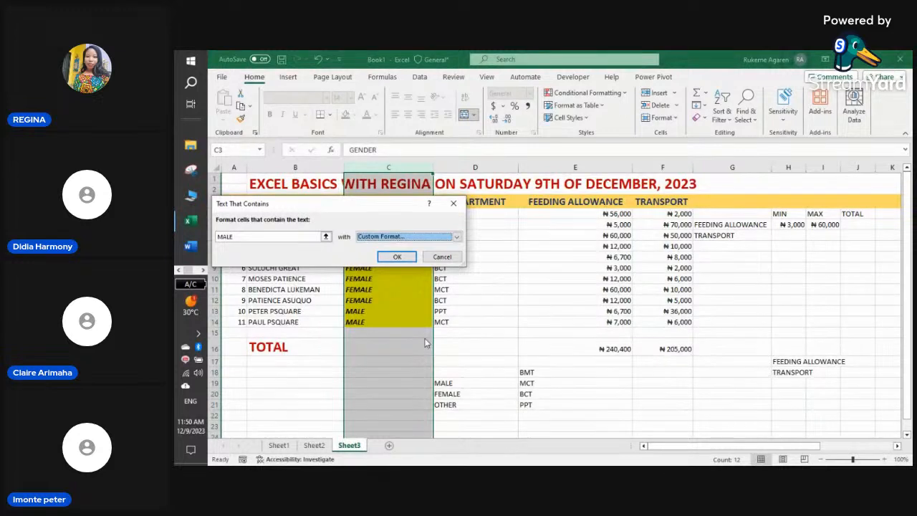
{"action": "left_click", "coordinate": [399, 256]}
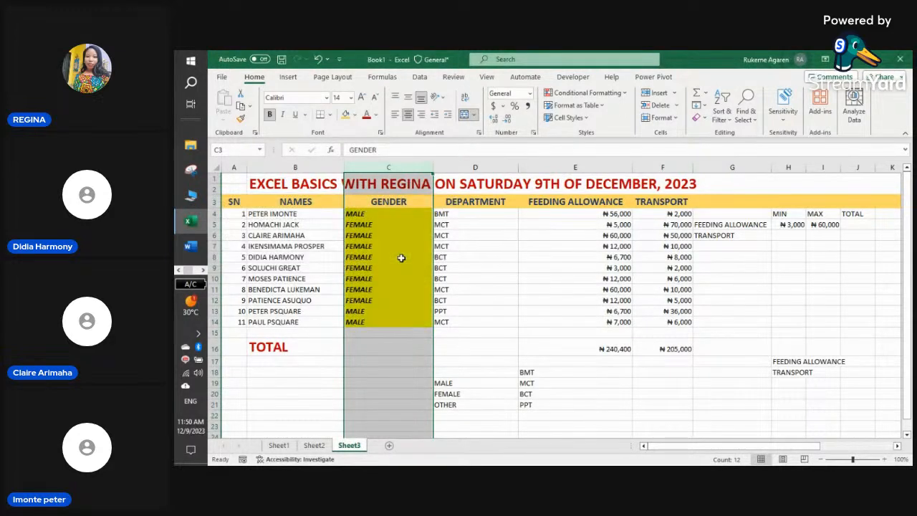
{"action": "left_click", "coordinate": [401, 258]}
- Undo the yellow MALE highlight, then open and cancel a Text That Contains rule on C4:C14
{"action": "left_click", "coordinate": [398, 270]}
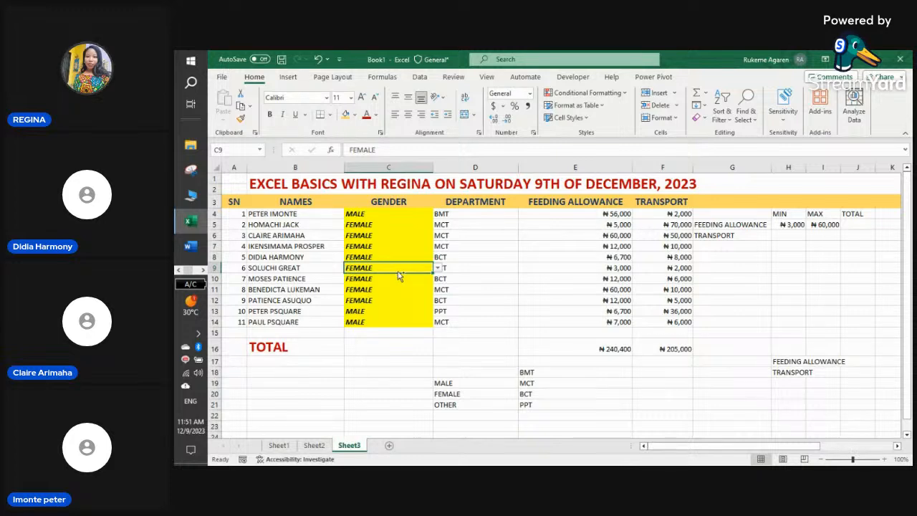
{"action": "key", "text": "ctrl+z"}
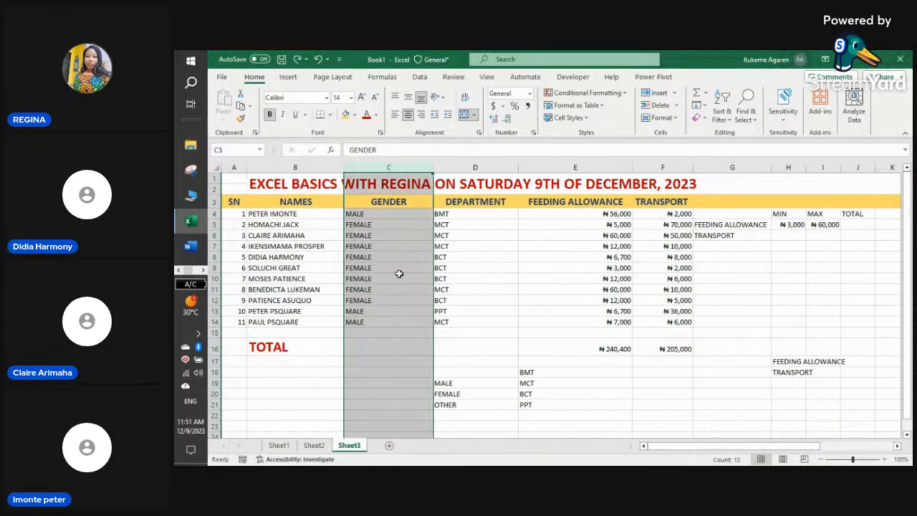
{"action": "left_click", "coordinate": [404, 247]}
{"action": "left_click_drag", "start_coordinate": [397, 213], "coordinate": [404, 320]}
{"action": "left_click", "coordinate": [621, 93]}
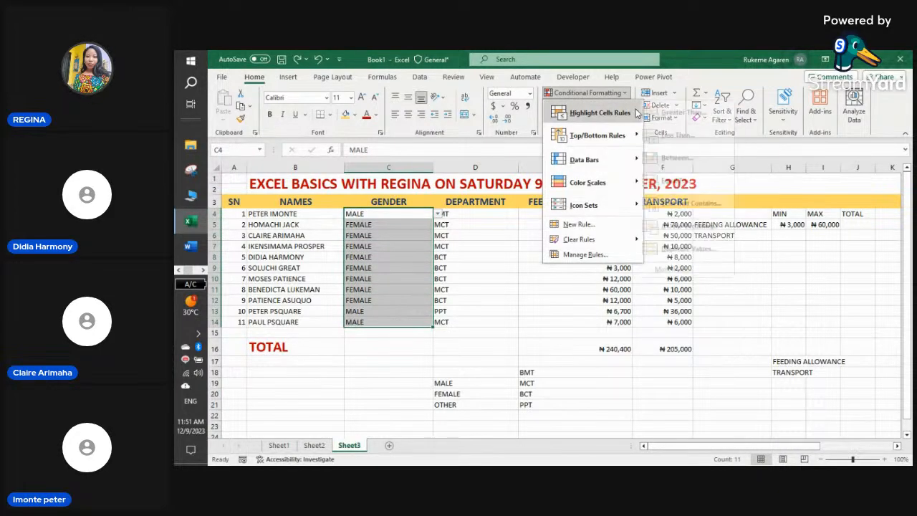
{"action": "mouse_move", "coordinate": [630, 112]}
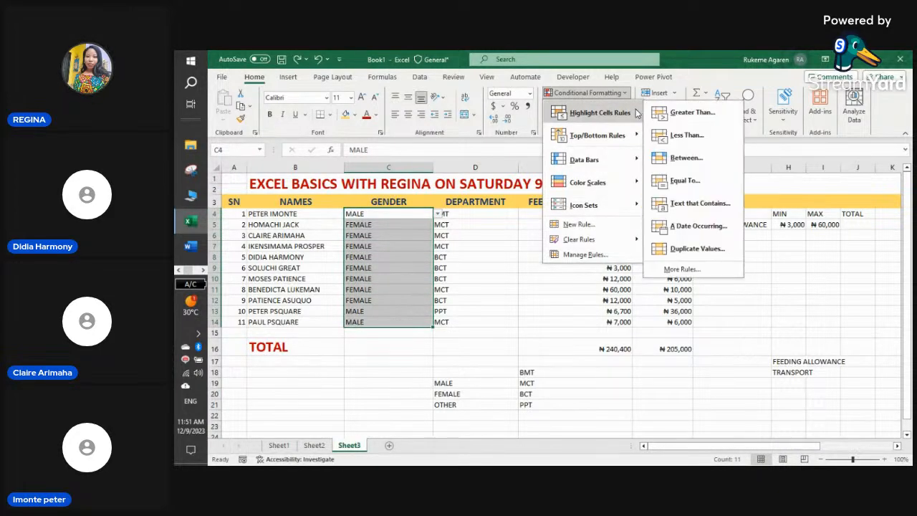
{"action": "left_click", "coordinate": [693, 204]}
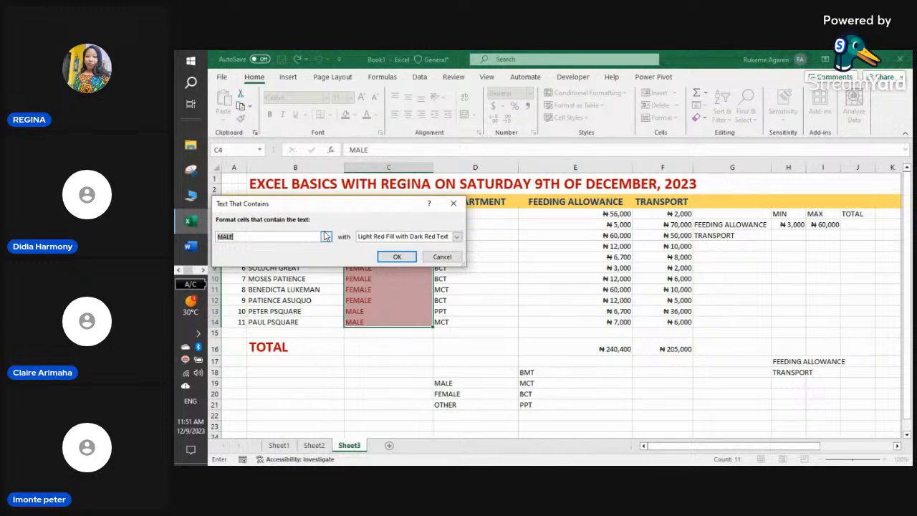
{"action": "left_click", "coordinate": [453, 204]}
{"action": "left_click", "coordinate": [444, 244]}
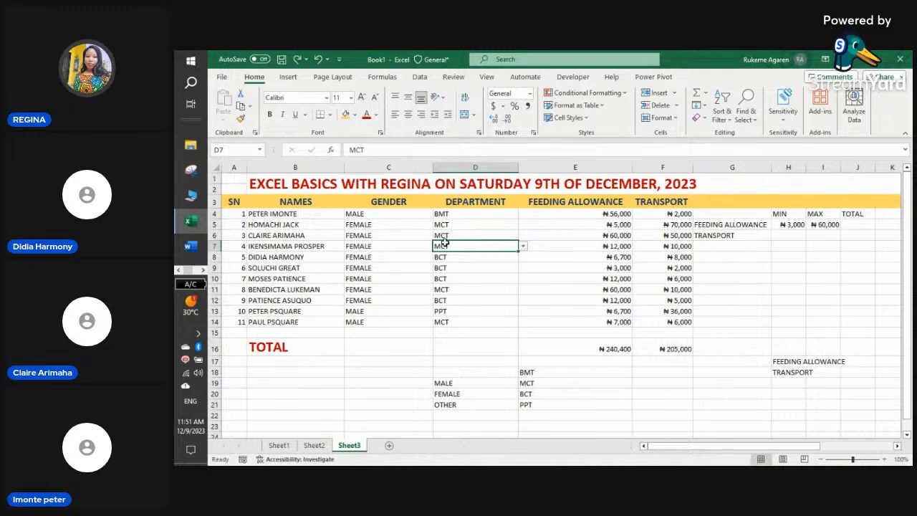
- Switch to the StreamYard studio in the Chrome browser
{"action": "left_click", "coordinate": [203, 271]}
{"action": "left_click", "coordinate": [179, 271]}
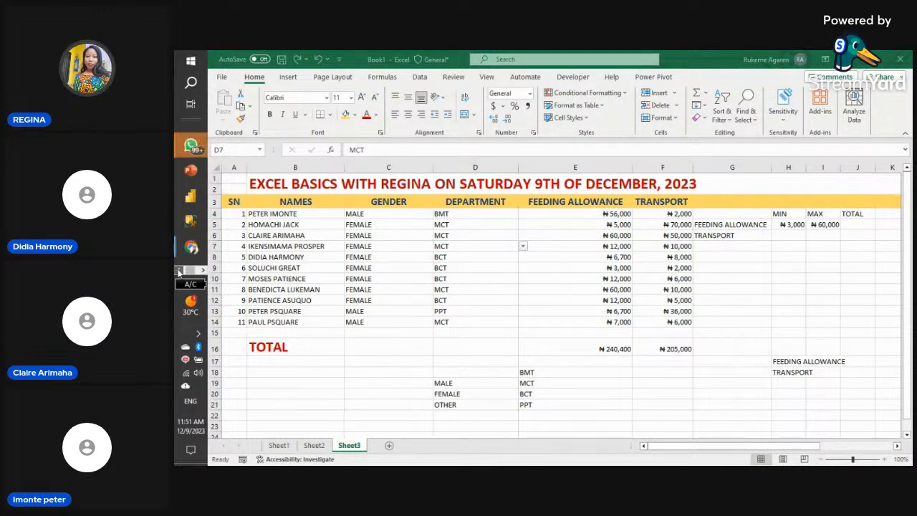
{"action": "left_click", "coordinate": [203, 271]}
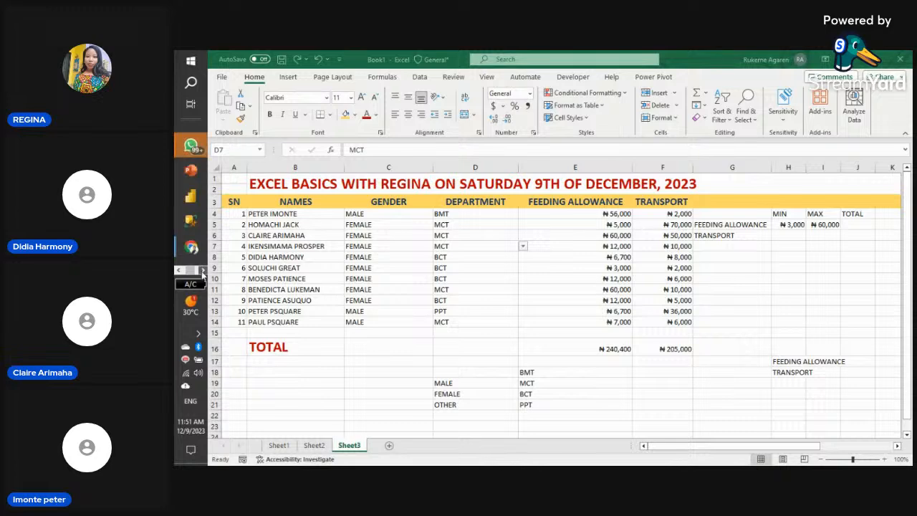
{"action": "mouse_move", "coordinate": [191, 247]}
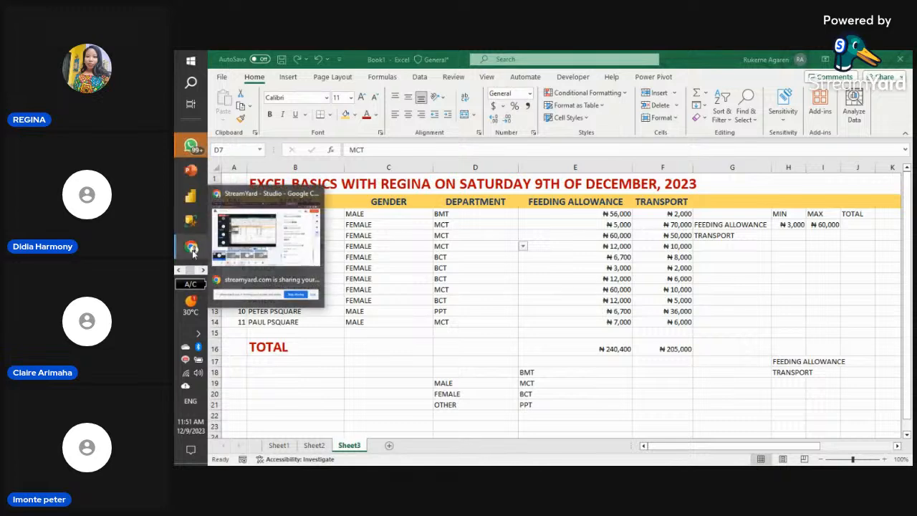
{"action": "left_click", "coordinate": [279, 252]}
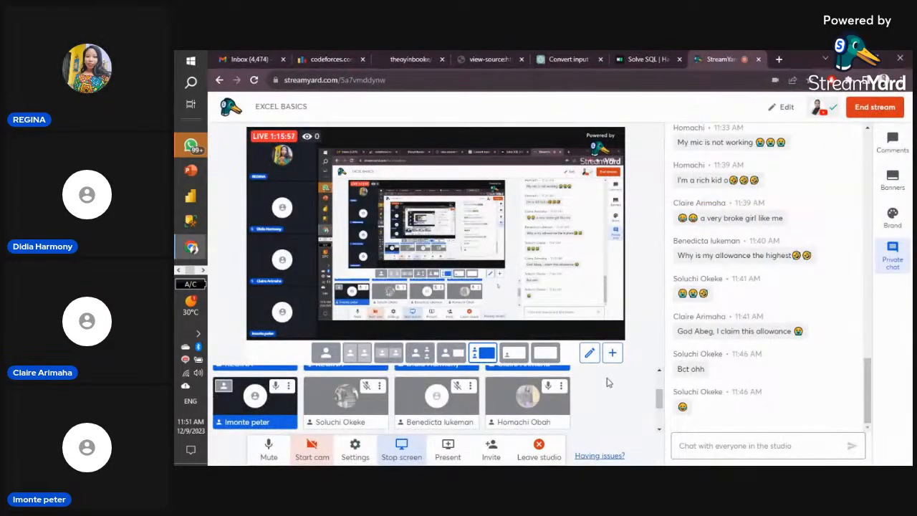
{"action": "scroll", "coordinate": [595, 402], "scroll_direction": "up", "scroll_amount": 2}
{"action": "scroll", "coordinate": [595, 401], "scroll_direction": "down", "scroll_amount": 2}
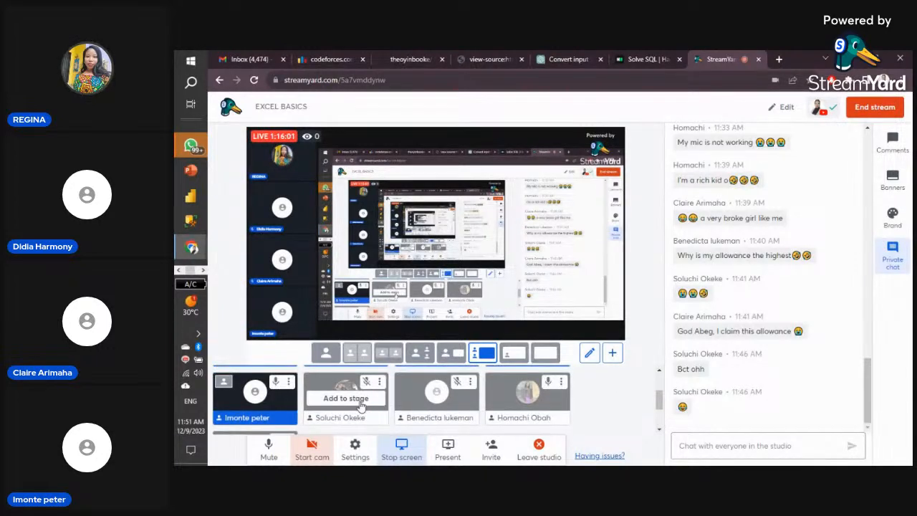
- Add two backstage guests to the stage until the six-person limit notice appears
{"action": "left_click", "coordinate": [363, 404]}
{"action": "left_click", "coordinate": [437, 399]}
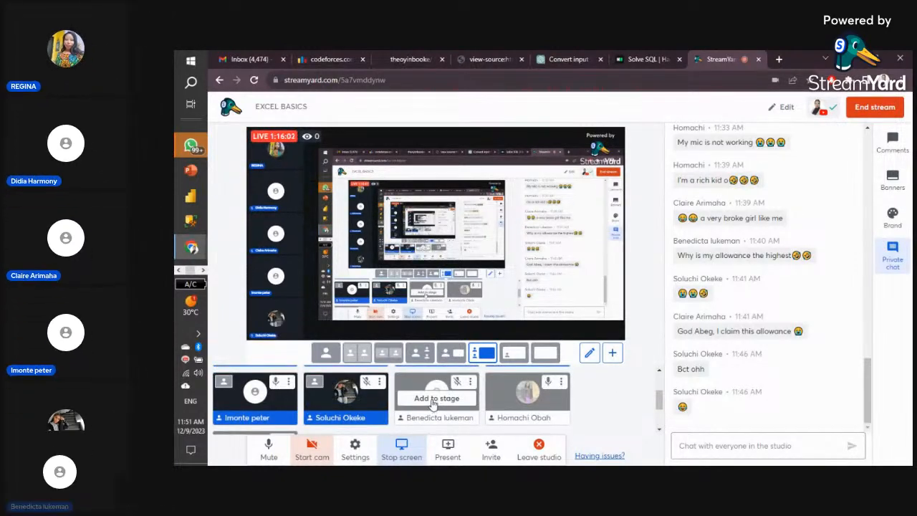
{"action": "left_click", "coordinate": [522, 399]}
{"action": "scroll", "coordinate": [430, 401], "scroll_direction": "down", "scroll_amount": 2}
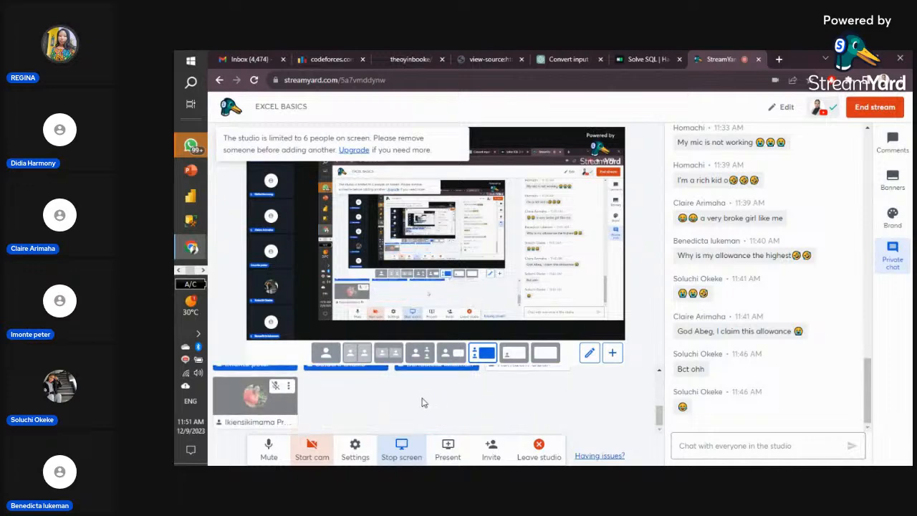
{"action": "left_click", "coordinate": [267, 403]}
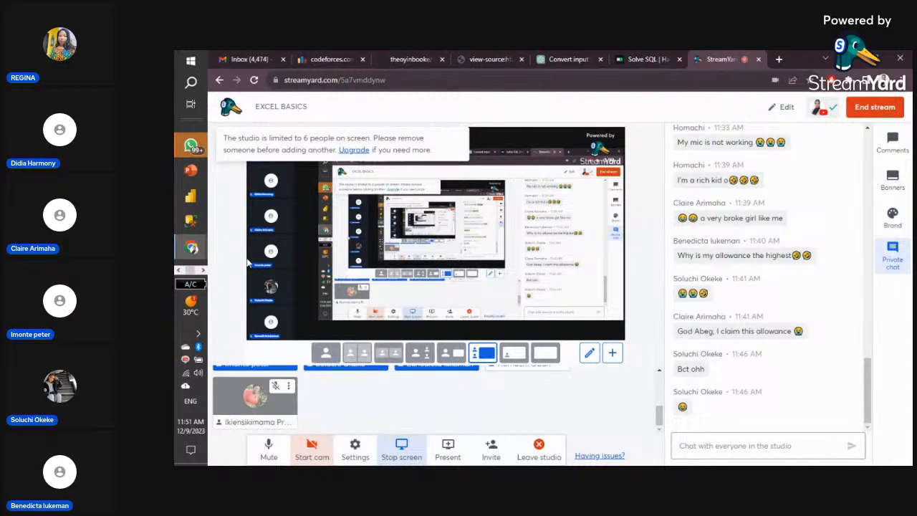
{"action": "scroll", "coordinate": [476, 427], "scroll_direction": "up", "scroll_amount": 2}
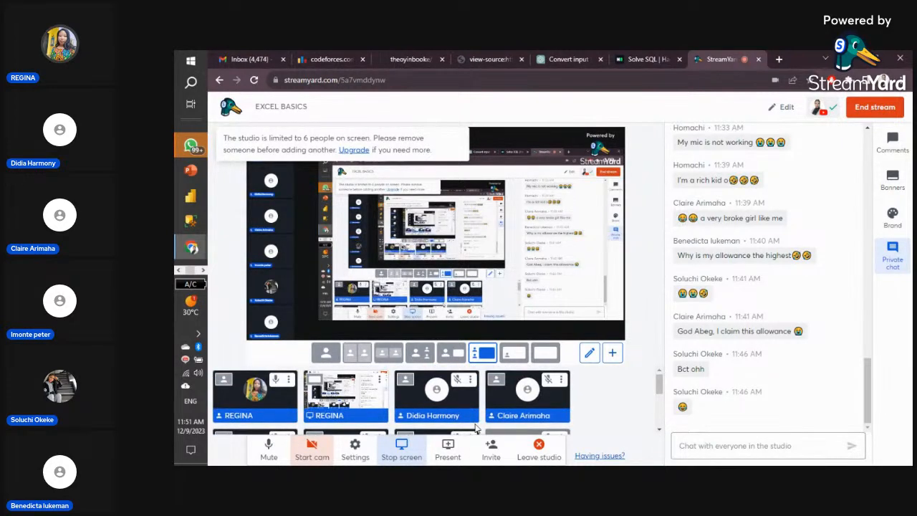
{"action": "scroll", "coordinate": [476, 428], "scroll_direction": "down", "scroll_amount": 2}
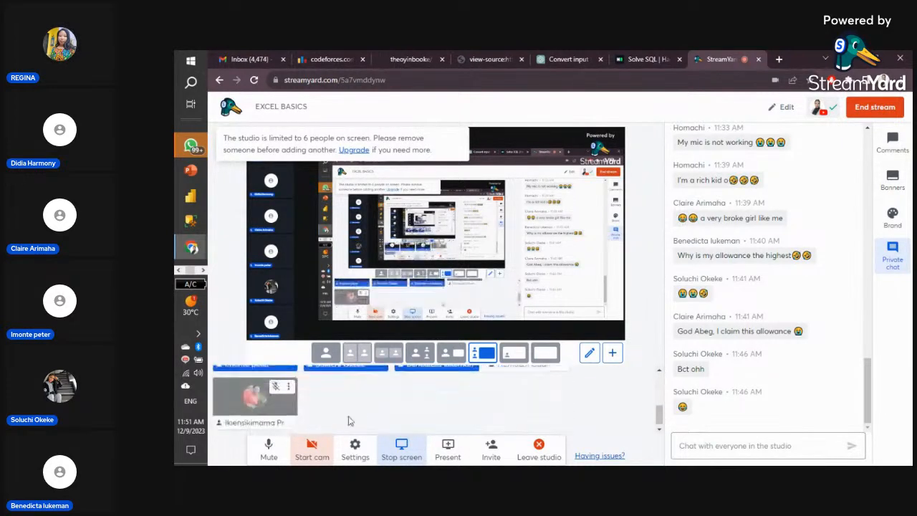
{"action": "left_click", "coordinate": [179, 272]}
- Back in Excel, highlight column C cells containing MALE with Light Red Fill and Dark Red Text
{"action": "left_click", "coordinate": [188, 221]}
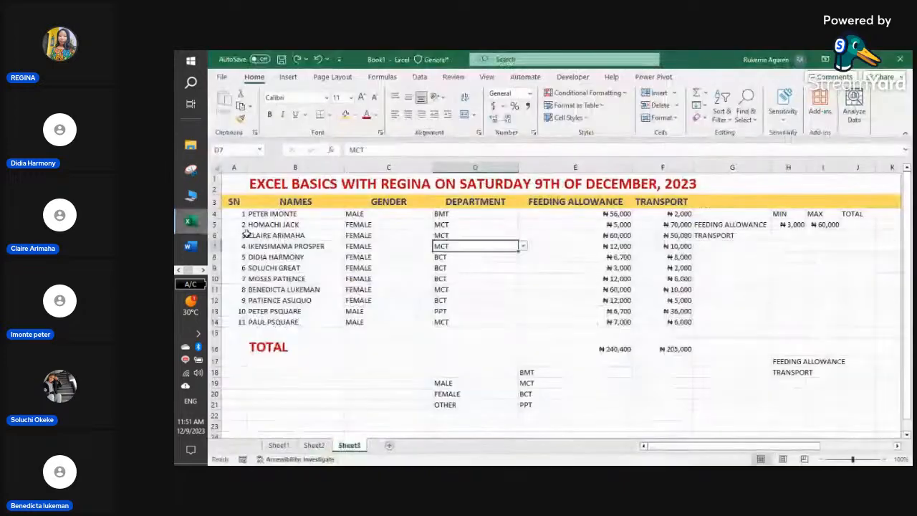
{"action": "left_click_drag", "start_coordinate": [381, 213], "coordinate": [383, 315]}
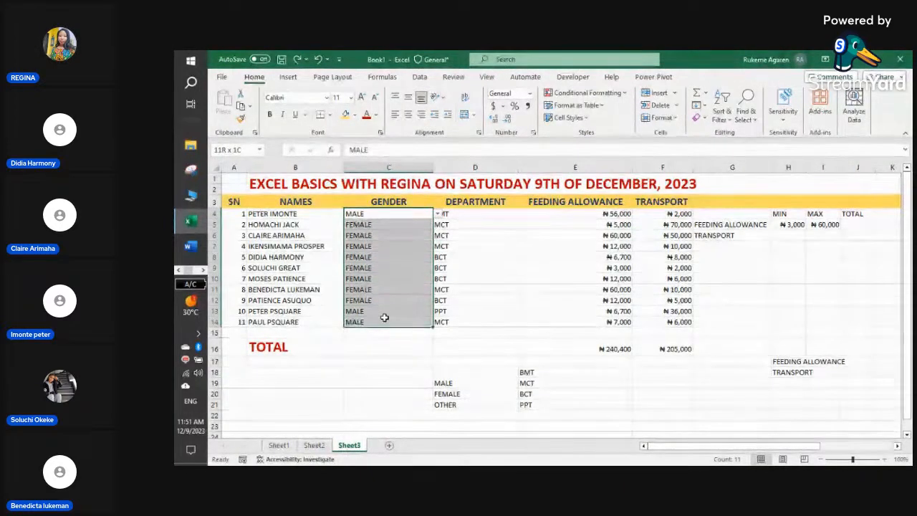
{"action": "left_click", "coordinate": [387, 167]}
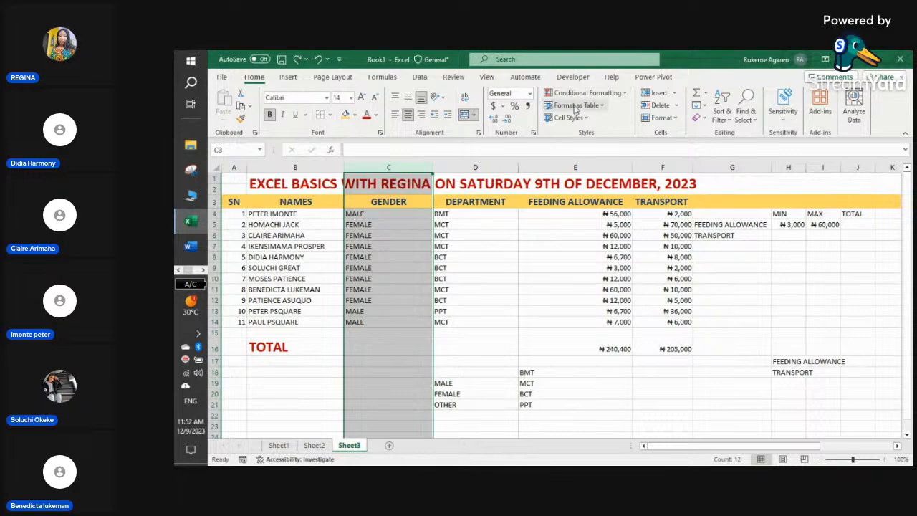
{"action": "left_click", "coordinate": [624, 93]}
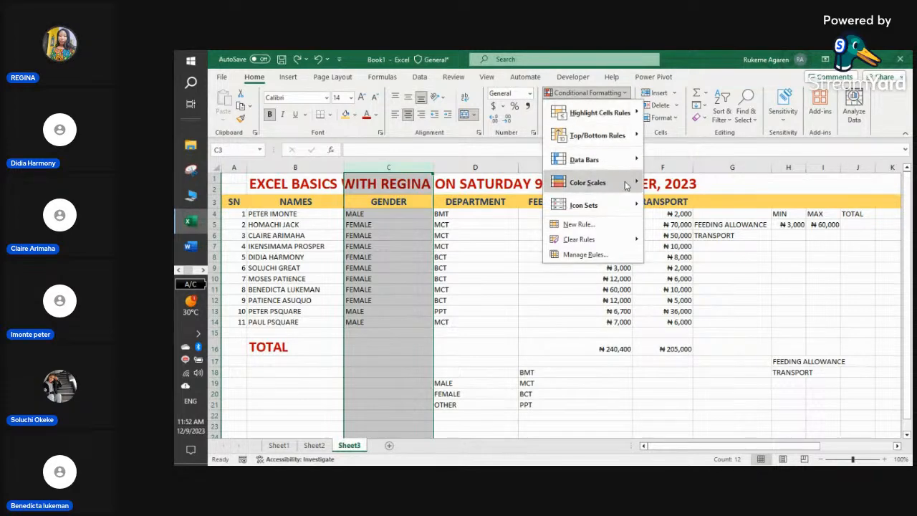
{"action": "mouse_move", "coordinate": [638, 118]}
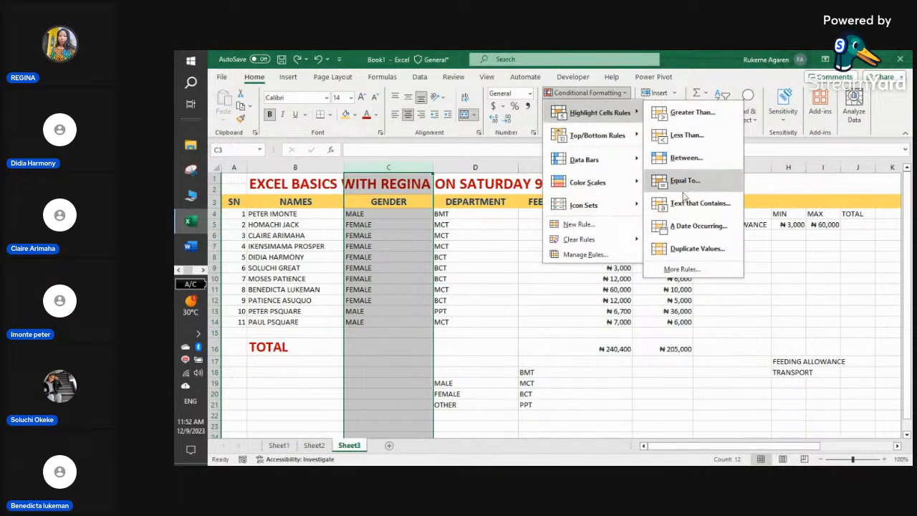
{"action": "left_click", "coordinate": [699, 203]}
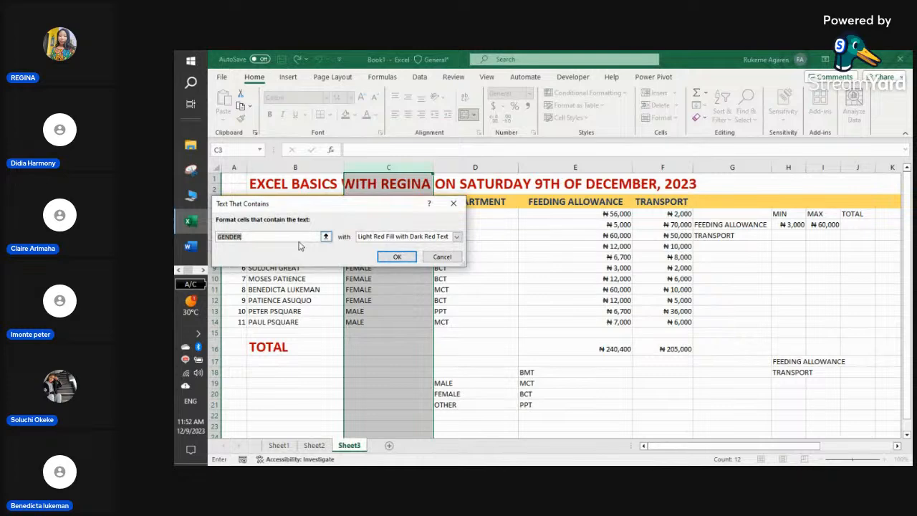
{"action": "type", "text": "MALE"}
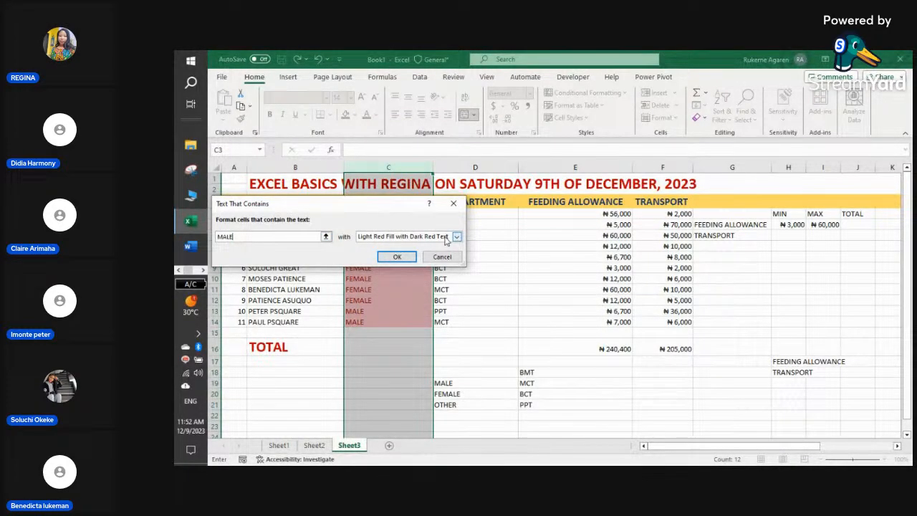
{"action": "left_click", "coordinate": [397, 256]}
{"action": "left_click", "coordinate": [473, 278]}
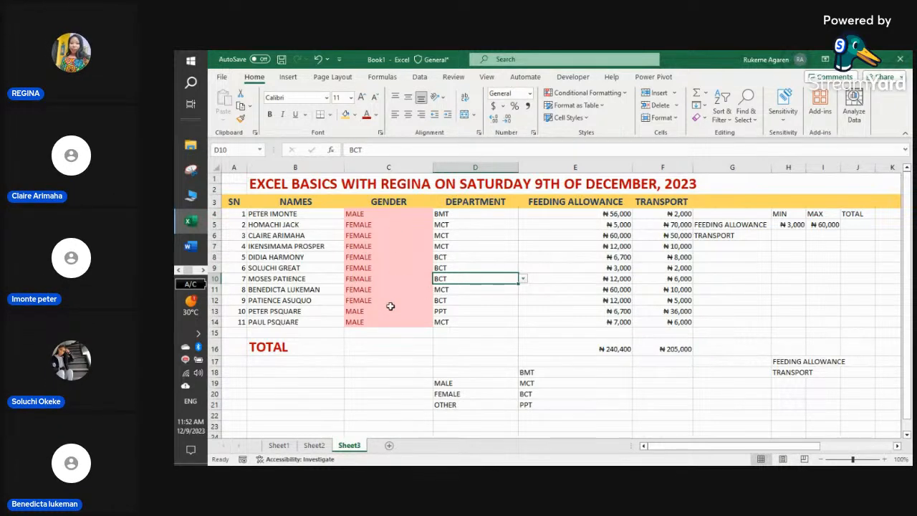
{"action": "left_click", "coordinate": [367, 213]}
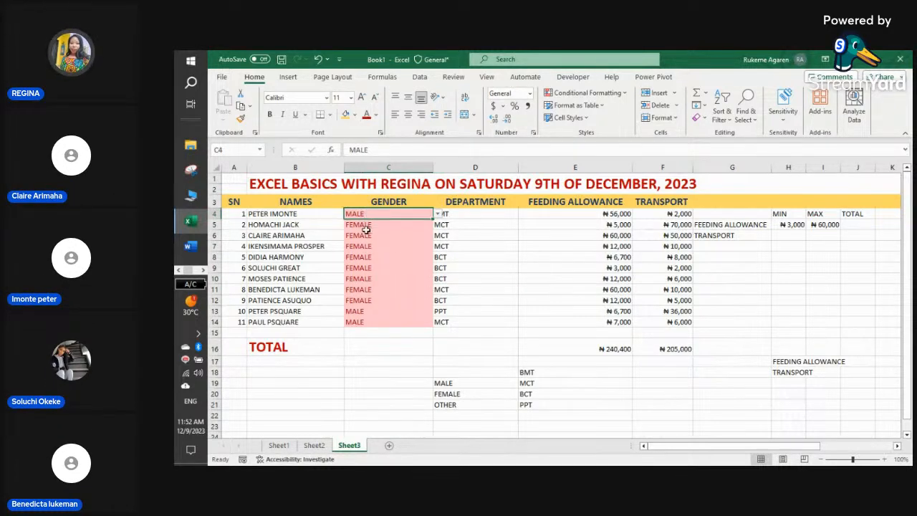
{"action": "left_click", "coordinate": [369, 311]}
{"action": "left_click", "coordinate": [371, 321]}
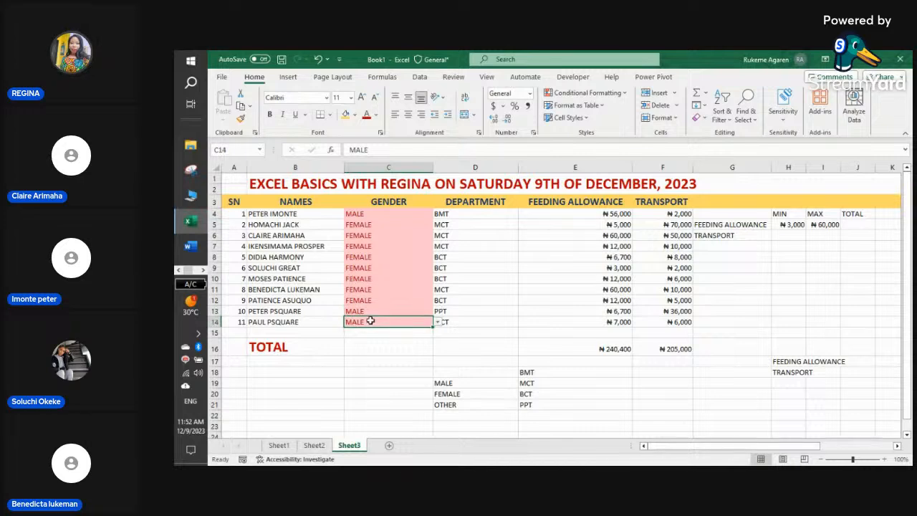
{"action": "left_click", "coordinate": [381, 165]}
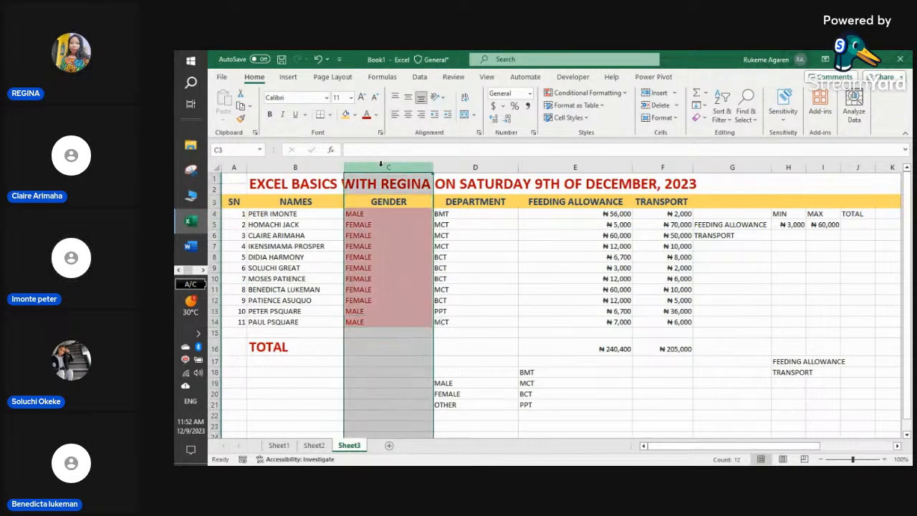
{"action": "left_click", "coordinate": [627, 96]}
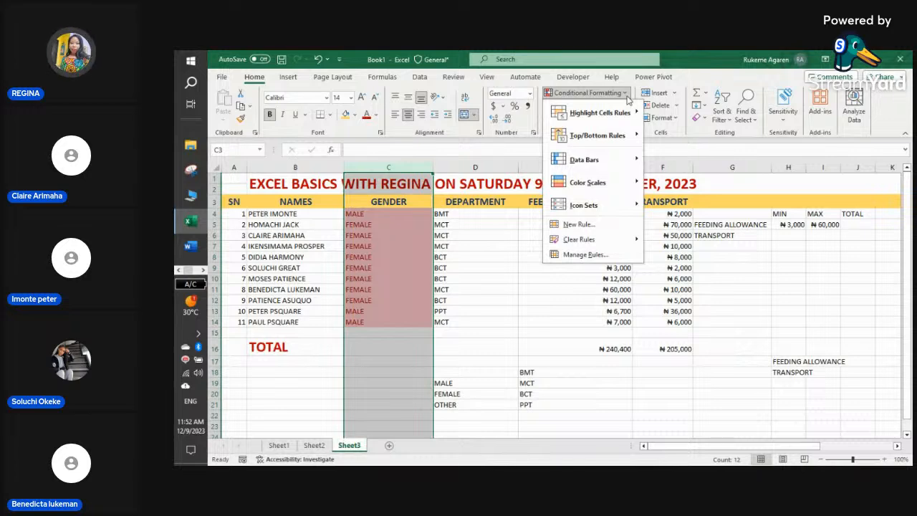
{"action": "left_click", "coordinate": [393, 342]}
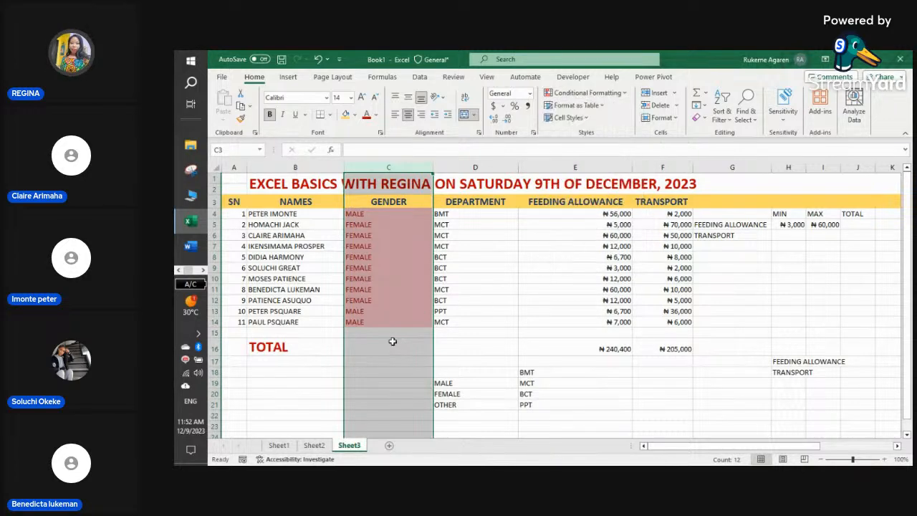
{"action": "left_click", "coordinate": [392, 342]}
{"action": "type", "text": "DRDRD"}
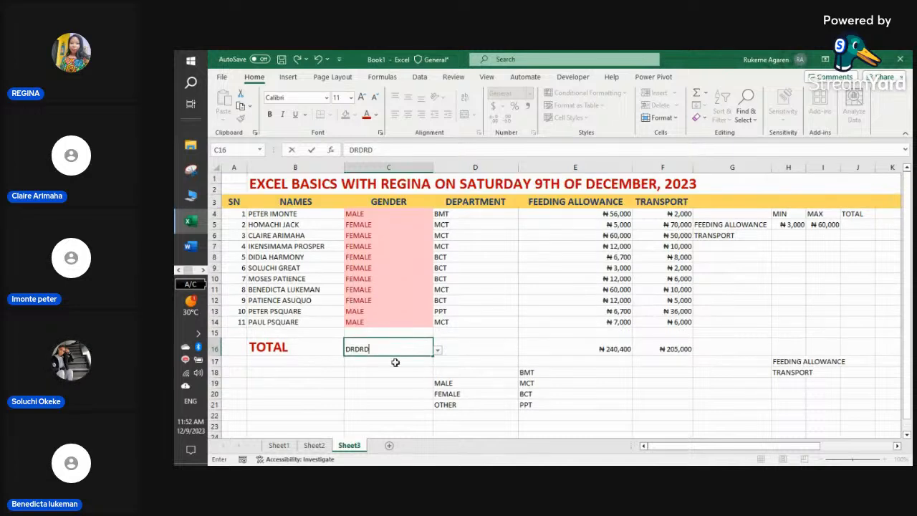
{"action": "left_click", "coordinate": [547, 349]}
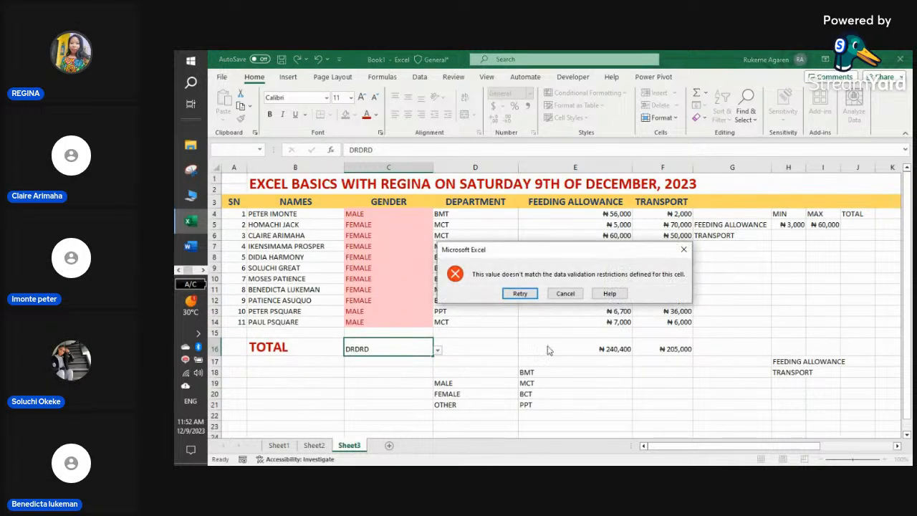
{"action": "left_click", "coordinate": [565, 293]}
{"action": "left_click", "coordinate": [394, 383]}
{"action": "left_click", "coordinate": [392, 363]}
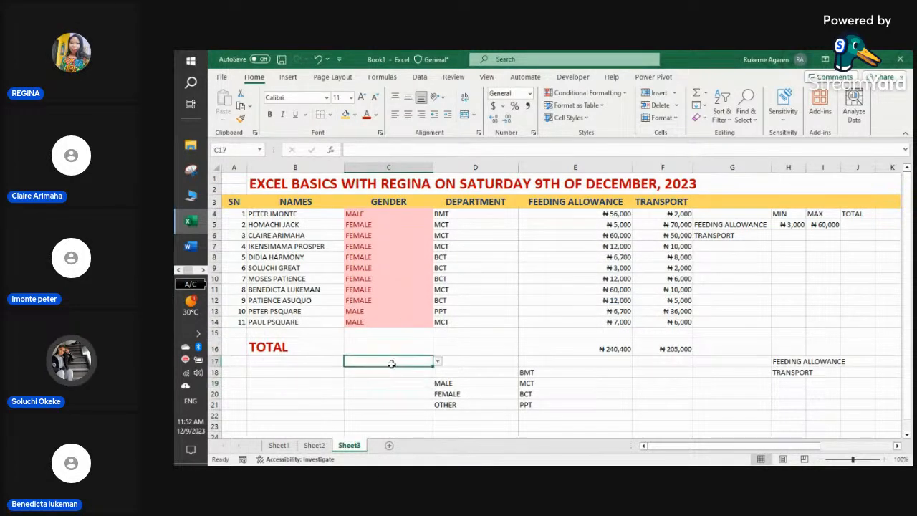
{"action": "type", "text": "FH"}
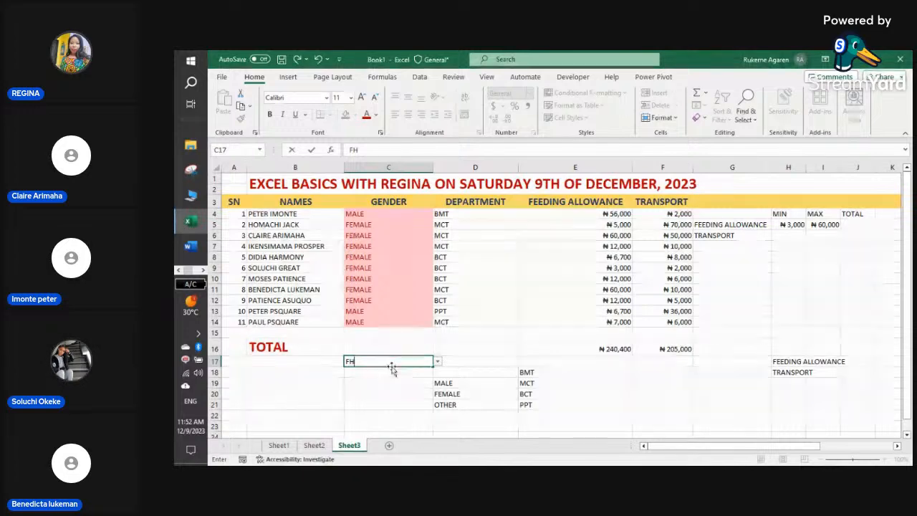
{"action": "key", "text": "Return"}
{"action": "left_click", "coordinate": [682, 251]}
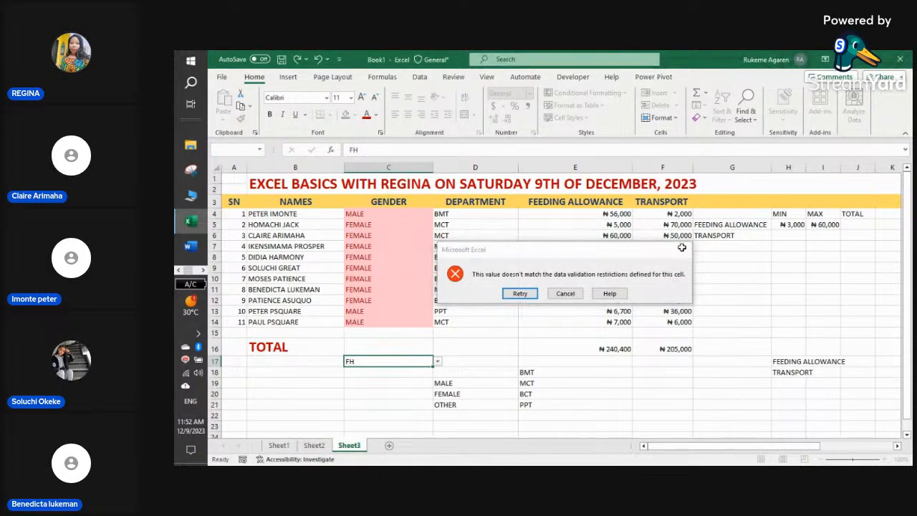
{"action": "left_click", "coordinate": [416, 394]}
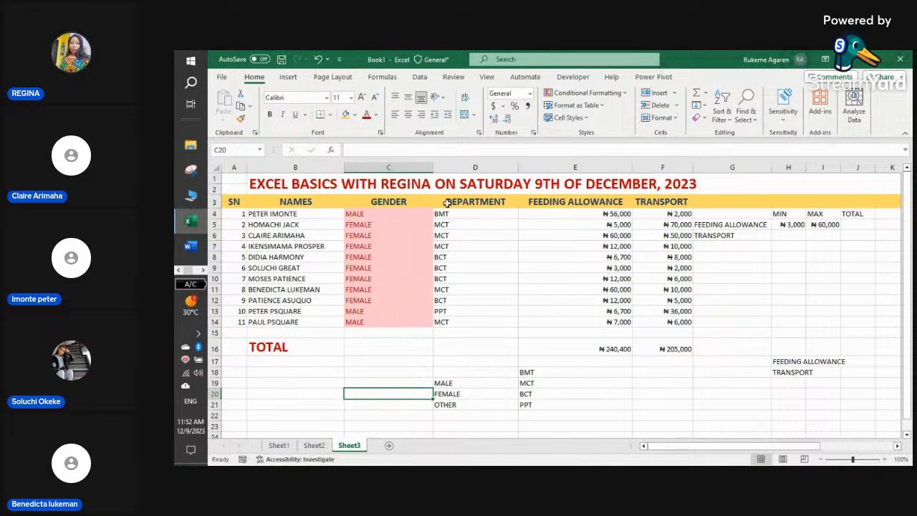
- Add a Text That Contains rule giving FEMALE cells in column C green fill with dark green text
{"action": "left_click", "coordinate": [410, 167]}
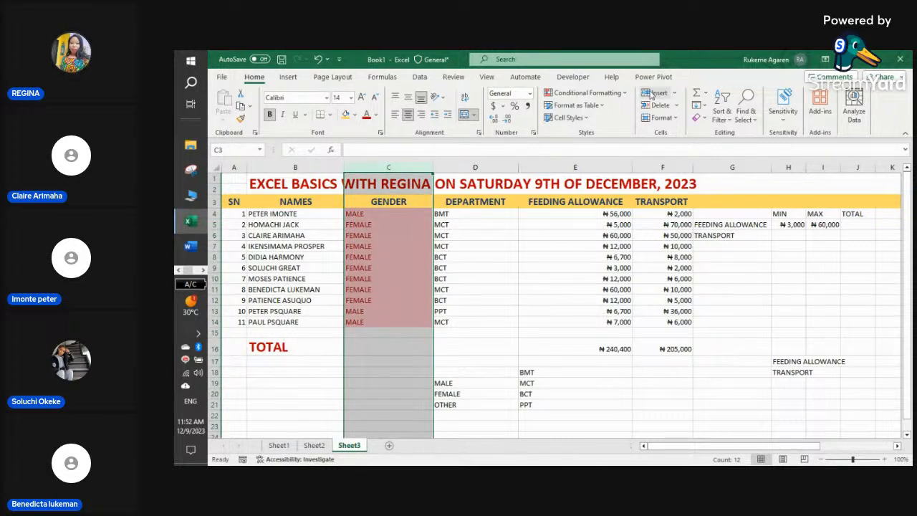
{"action": "left_click", "coordinate": [627, 94]}
{"action": "mouse_move", "coordinate": [631, 113]}
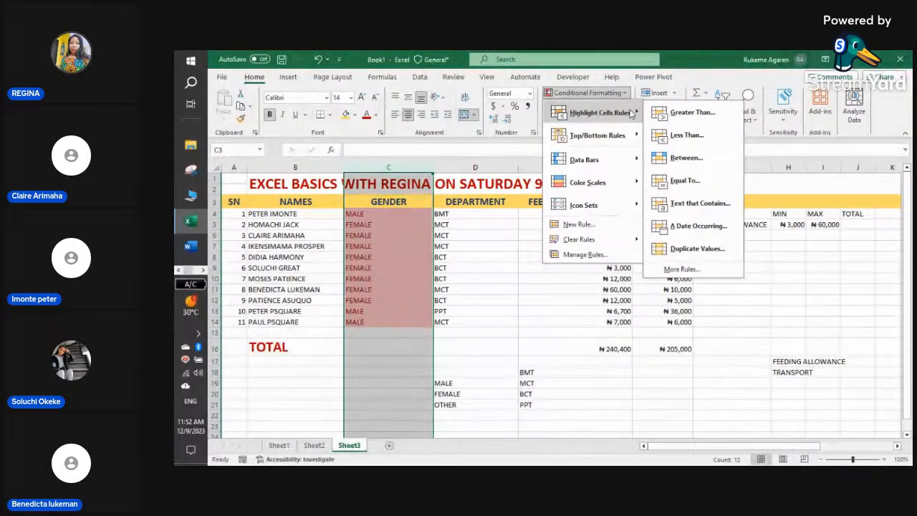
{"action": "left_click", "coordinate": [684, 205]}
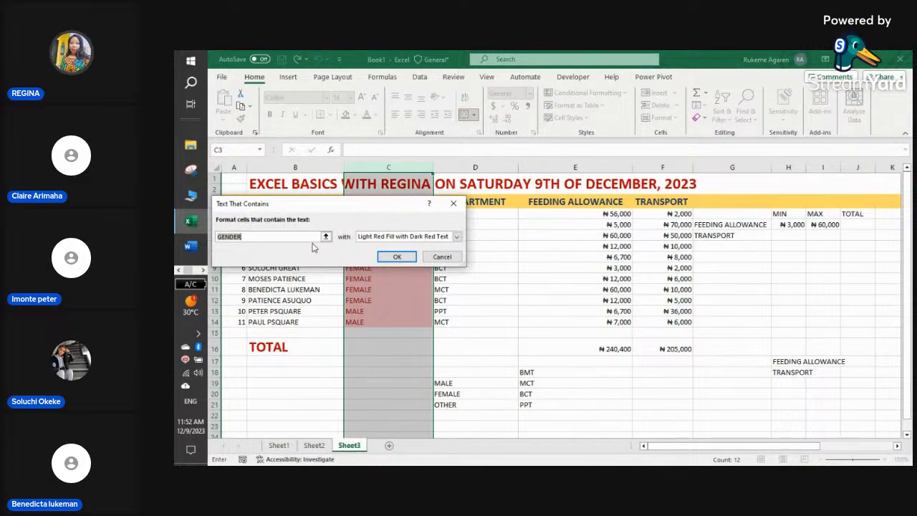
{"action": "type", "text": "FEMALE"}
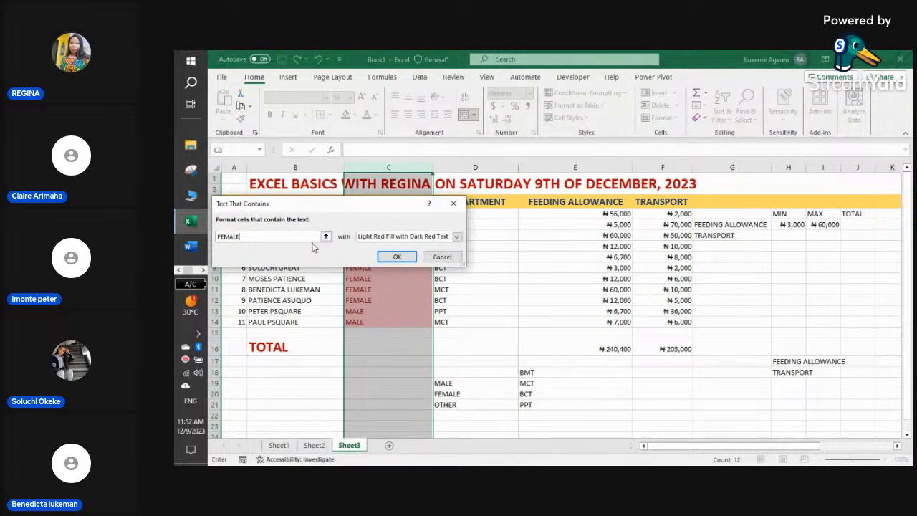
{"action": "left_click", "coordinate": [457, 237]}
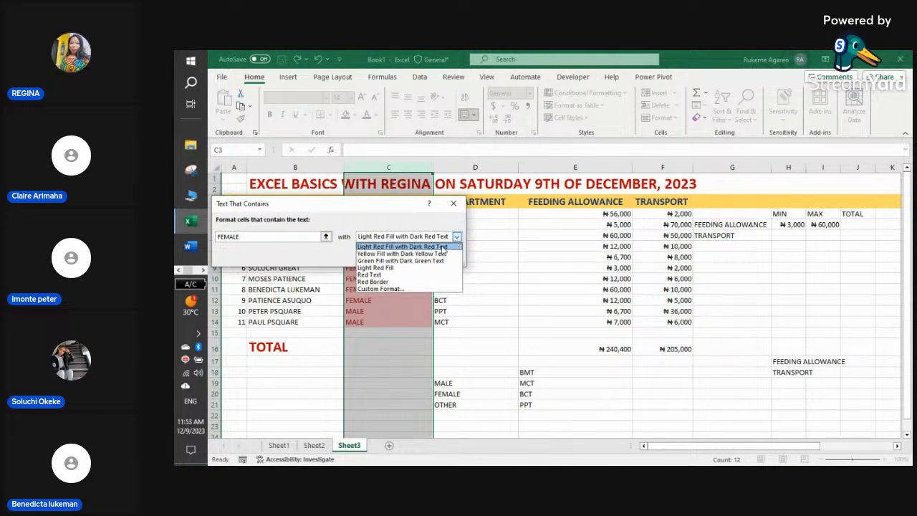
{"action": "left_click", "coordinate": [415, 261]}
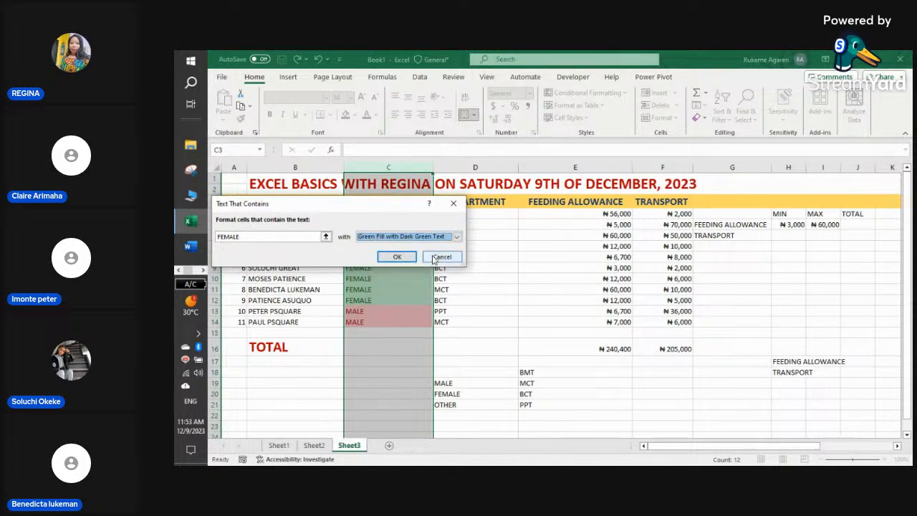
{"action": "left_click", "coordinate": [406, 258]}
{"action": "left_click", "coordinate": [526, 415]}
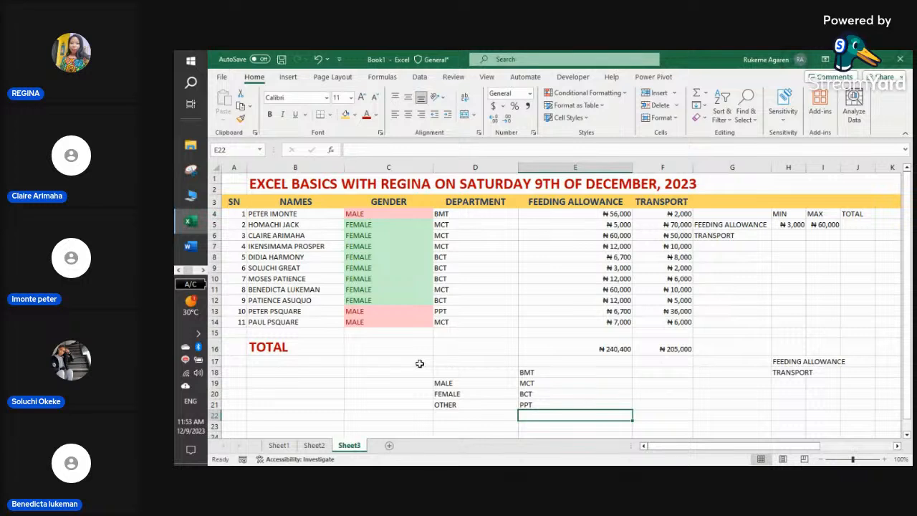
- Clear Rules from Selected Cells on column C, removing both the red and green highlights
{"action": "left_click", "coordinate": [390, 165]}
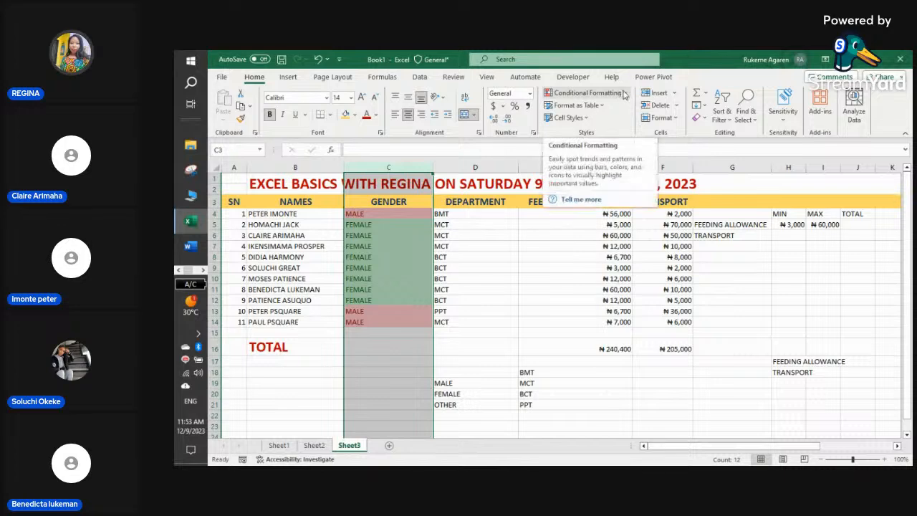
{"action": "left_click", "coordinate": [625, 94]}
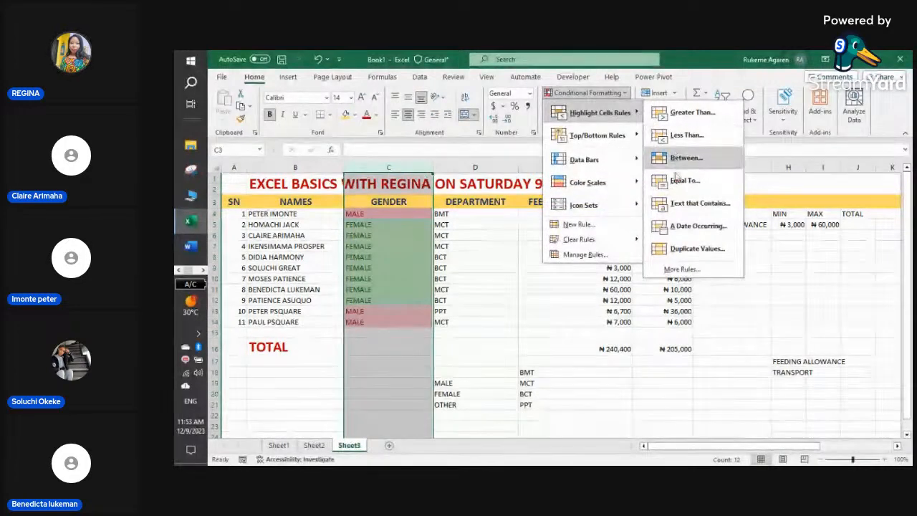
{"action": "left_click", "coordinate": [688, 203]}
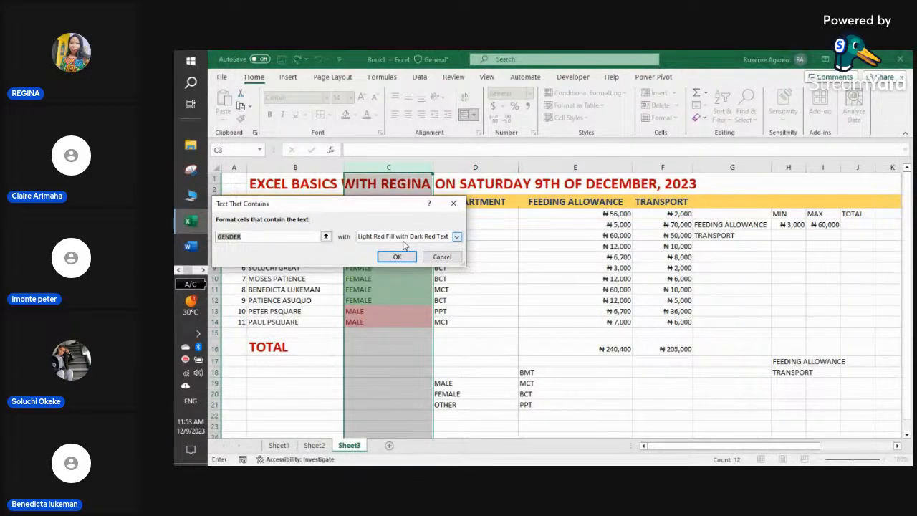
{"action": "left_click", "coordinate": [453, 204]}
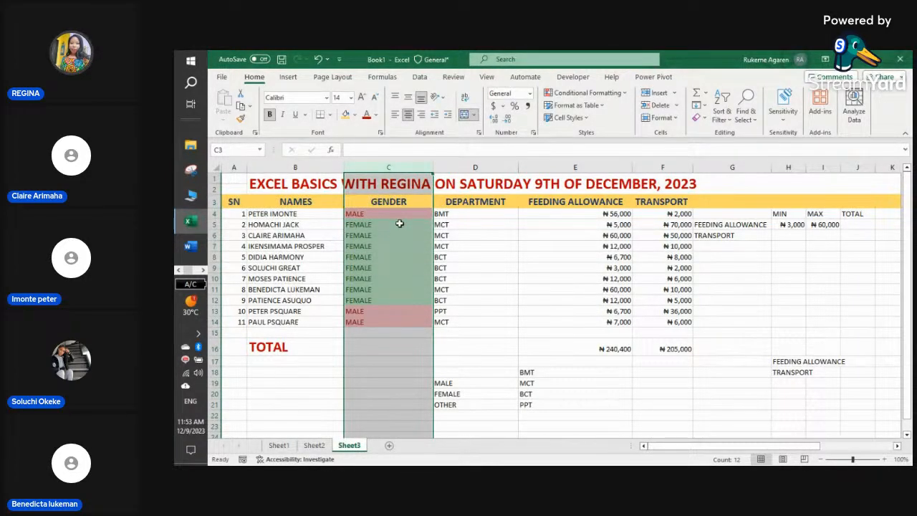
{"action": "left_click", "coordinate": [624, 94]}
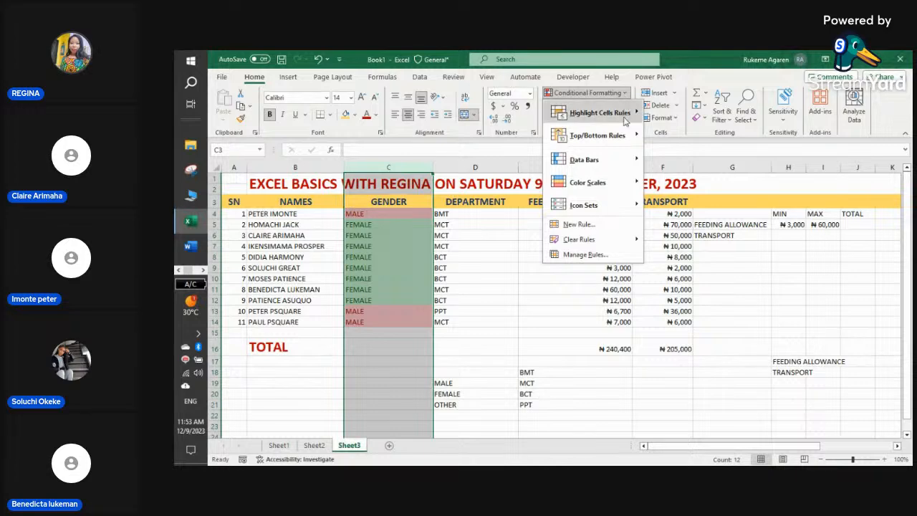
{"action": "mouse_move", "coordinate": [608, 241]}
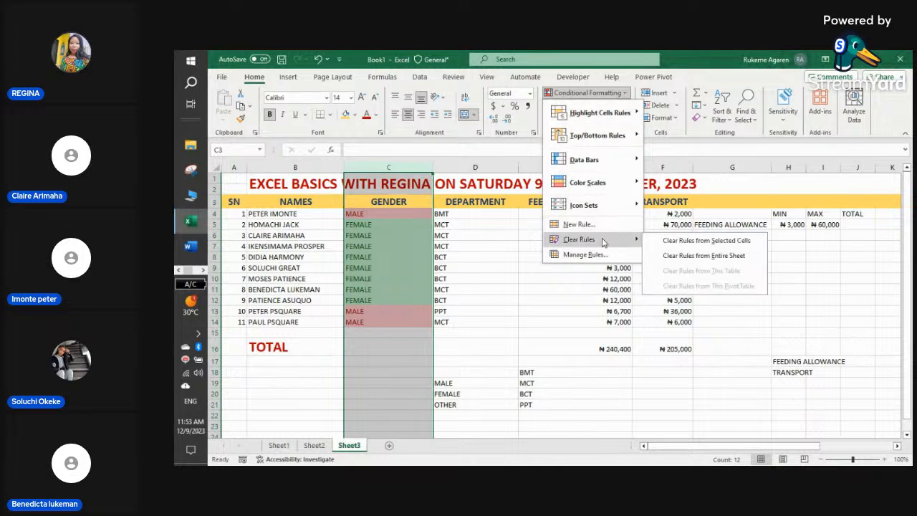
{"action": "left_click", "coordinate": [673, 241]}
{"action": "left_click", "coordinate": [453, 321]}
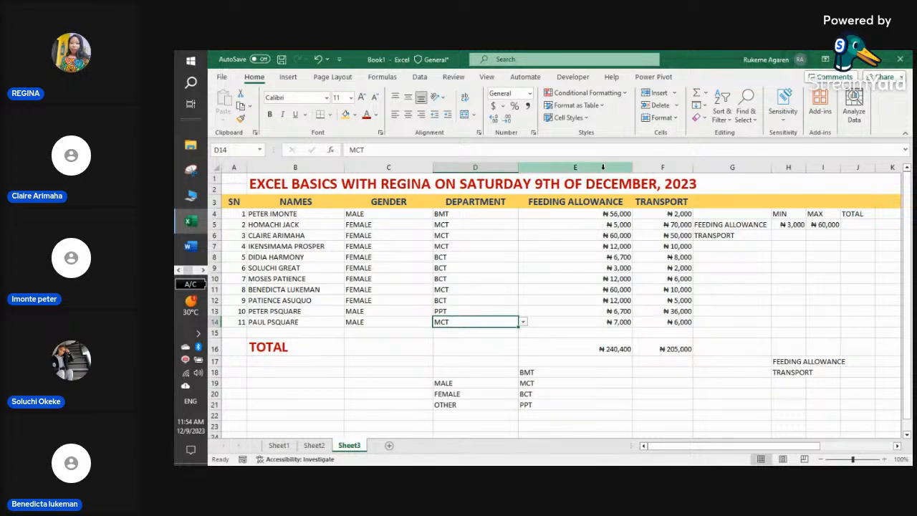
- Add a Greater Than 10000 rule with Red Text to Feeding Allowance column E
{"action": "left_click", "coordinate": [602, 167]}
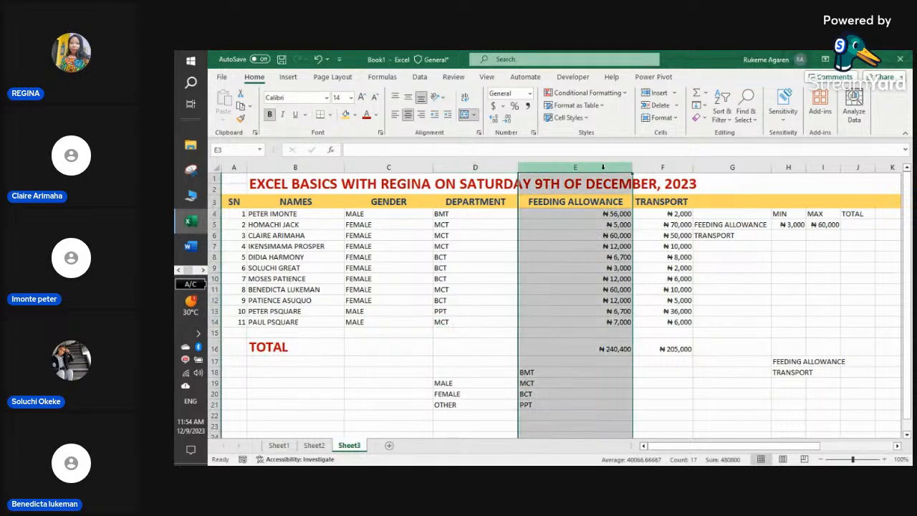
{"action": "left_click", "coordinate": [623, 94]}
{"action": "mouse_move", "coordinate": [634, 114]}
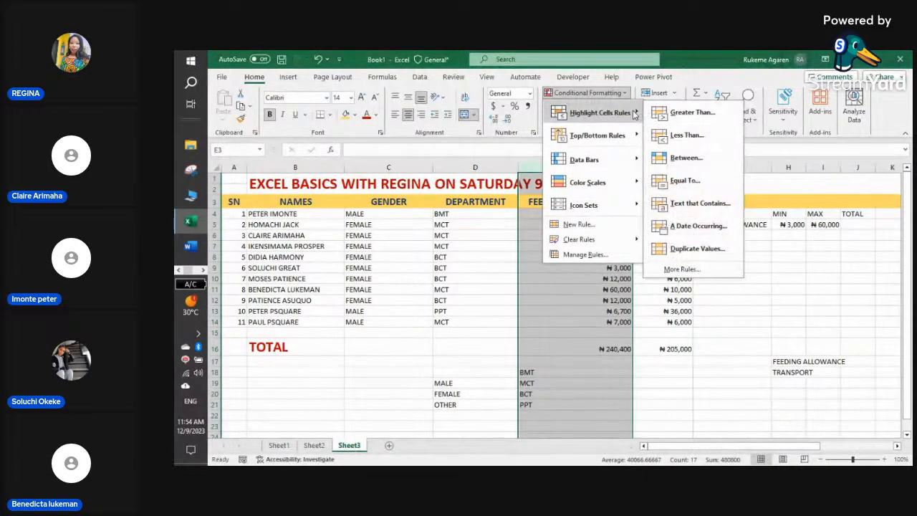
{"action": "left_click", "coordinate": [682, 113]}
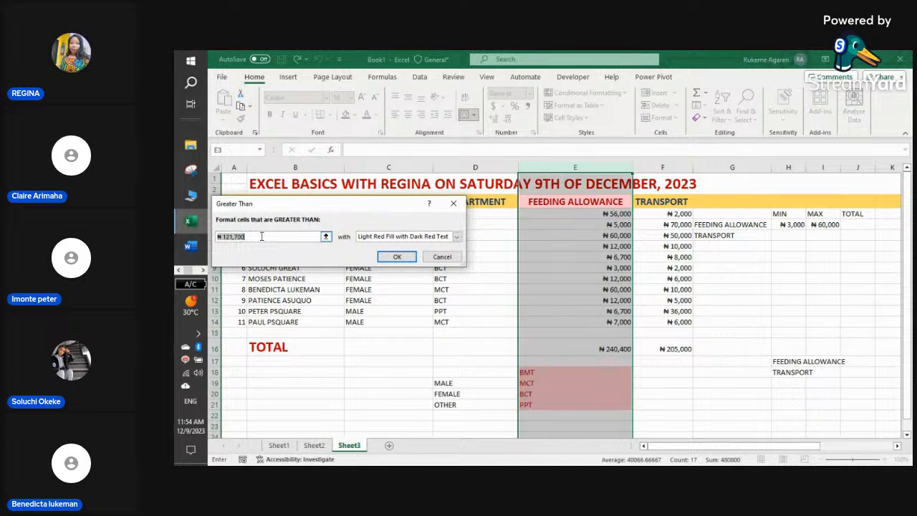
{"action": "type", "text": "10000"}
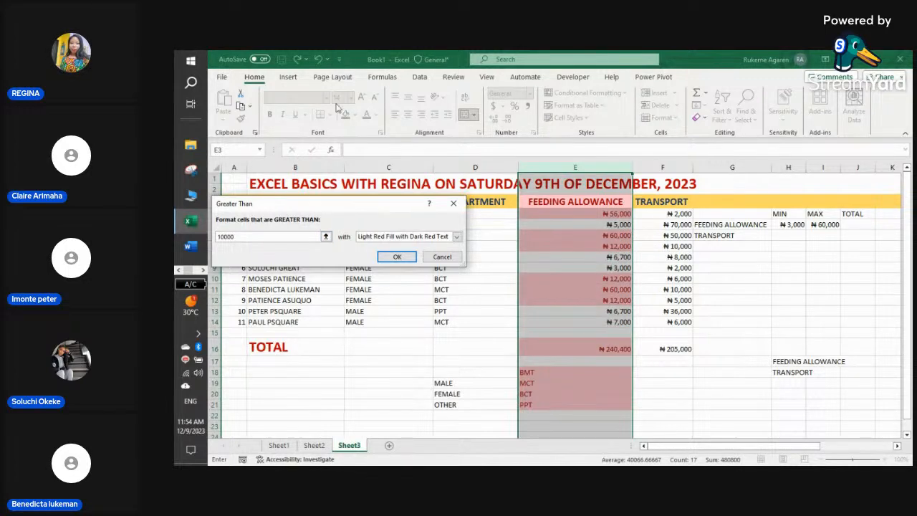
{"action": "left_click", "coordinate": [456, 237]}
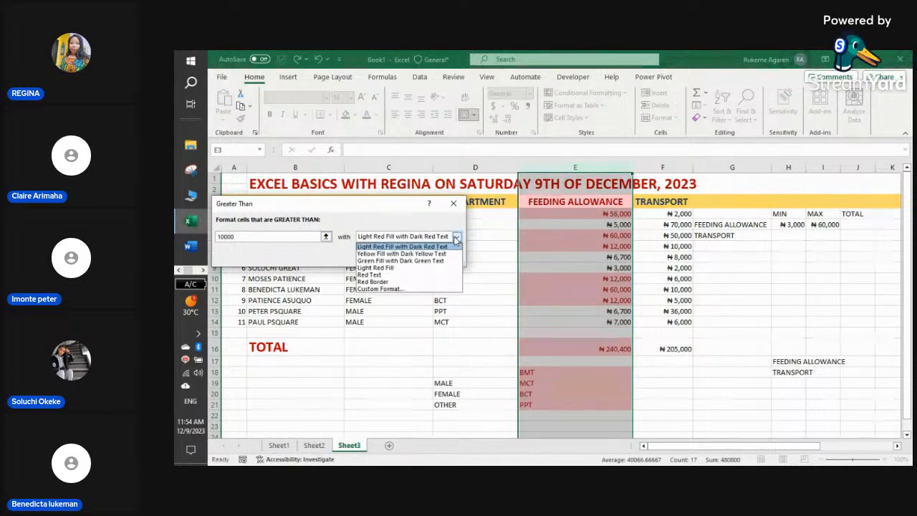
{"action": "left_click", "coordinate": [411, 275]}
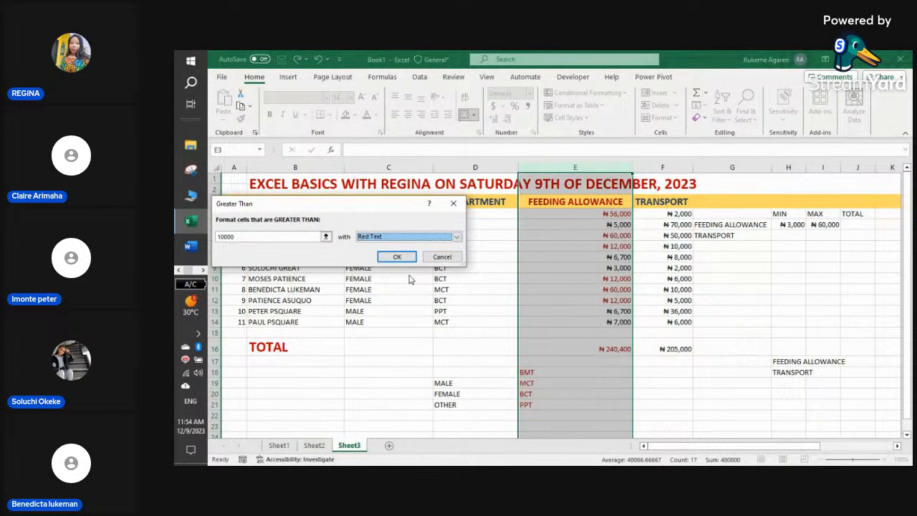
{"action": "left_click", "coordinate": [393, 259]}
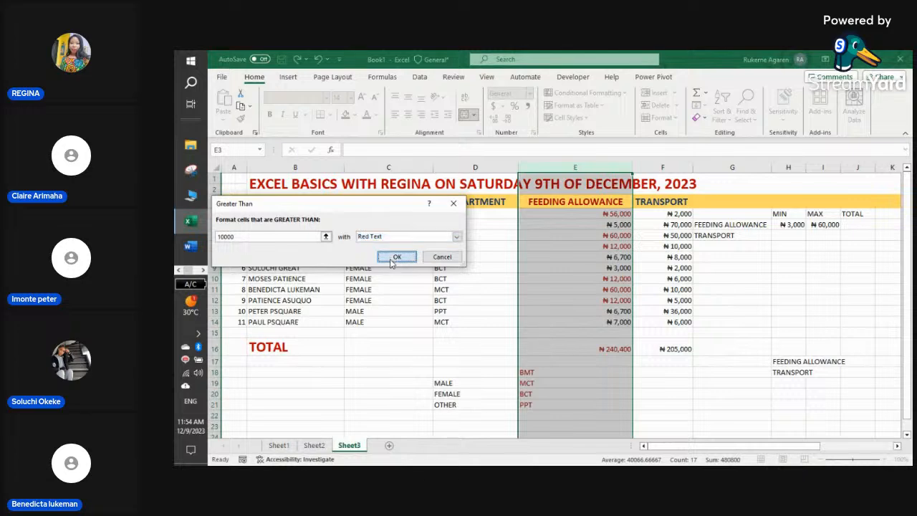
{"action": "left_click", "coordinate": [654, 348]}
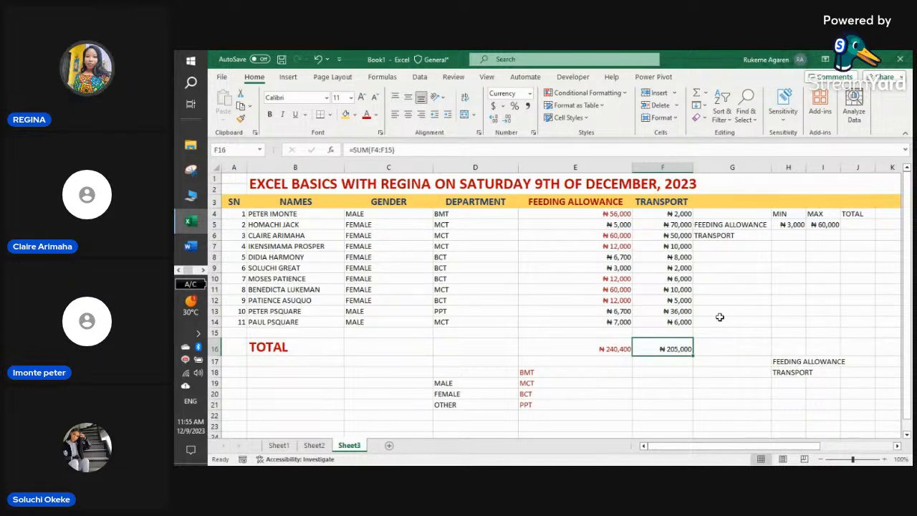
- Select column E and bring up the Conditional Formatting Clear Rules choices
{"action": "left_click", "coordinate": [613, 167]}
{"action": "left_click", "coordinate": [584, 92]}
{"action": "mouse_move", "coordinate": [630, 117]}
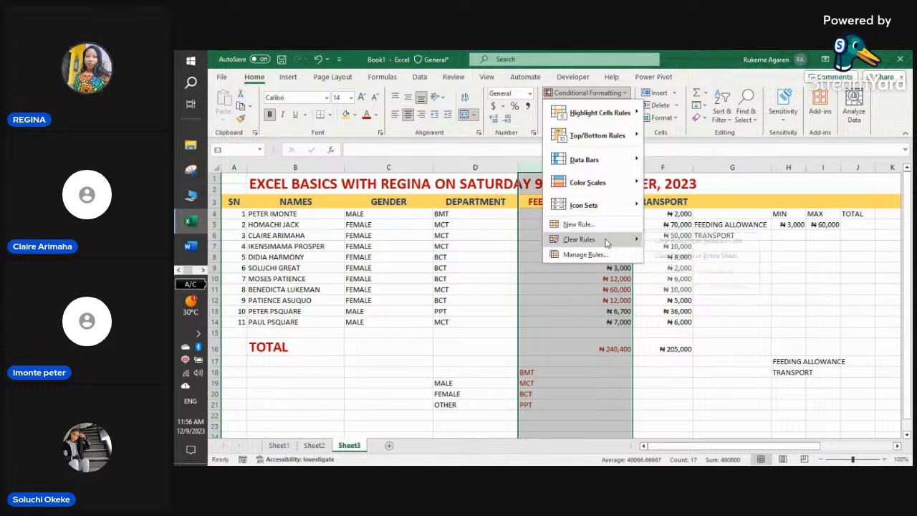
- Clear the red-text rule from column E and add blue gradient data bars to it
{"action": "mouse_move", "coordinate": [608, 240]}
{"action": "left_click", "coordinate": [676, 242]}
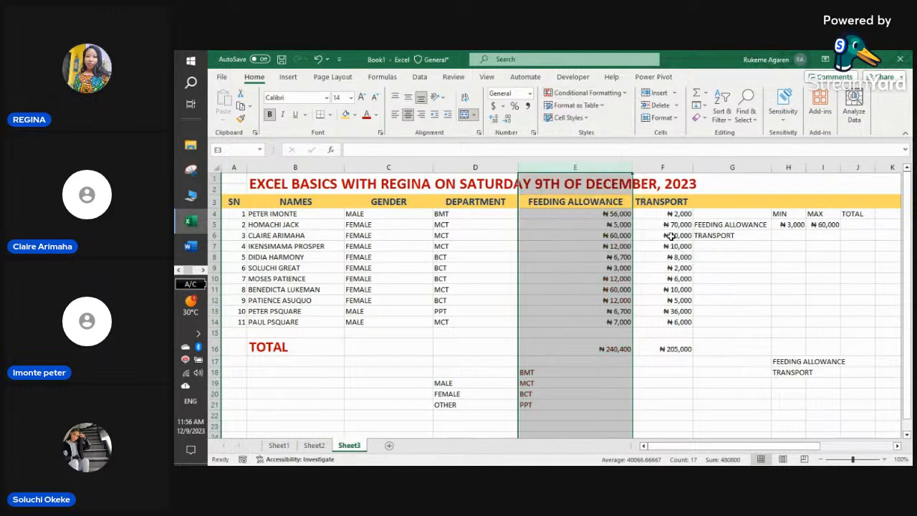
{"action": "left_click", "coordinate": [624, 95]}
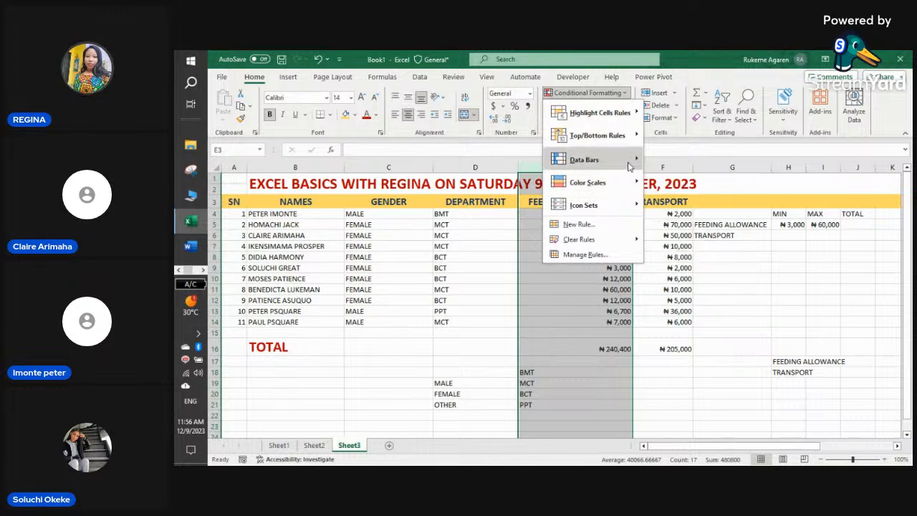
{"action": "mouse_move", "coordinate": [629, 166]}
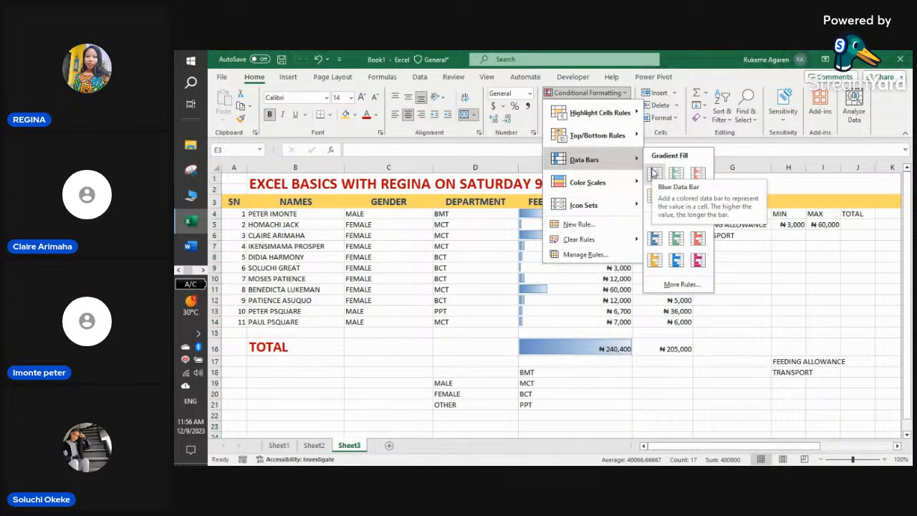
{"action": "left_click", "coordinate": [654, 174]}
{"action": "left_click", "coordinate": [660, 365]}
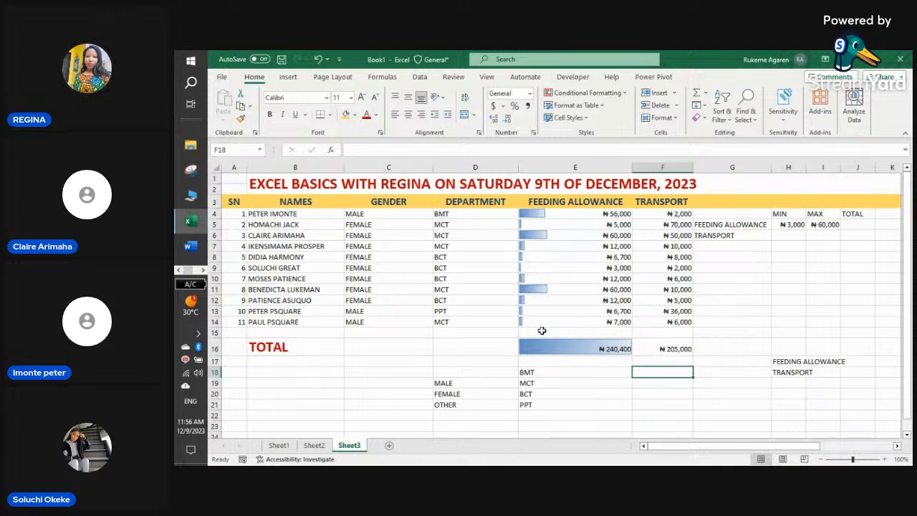
- Remove the data bars from the whole FEEDING ALLOWANCE column E
{"action": "left_click", "coordinate": [571, 162]}
{"action": "left_click", "coordinate": [623, 92]}
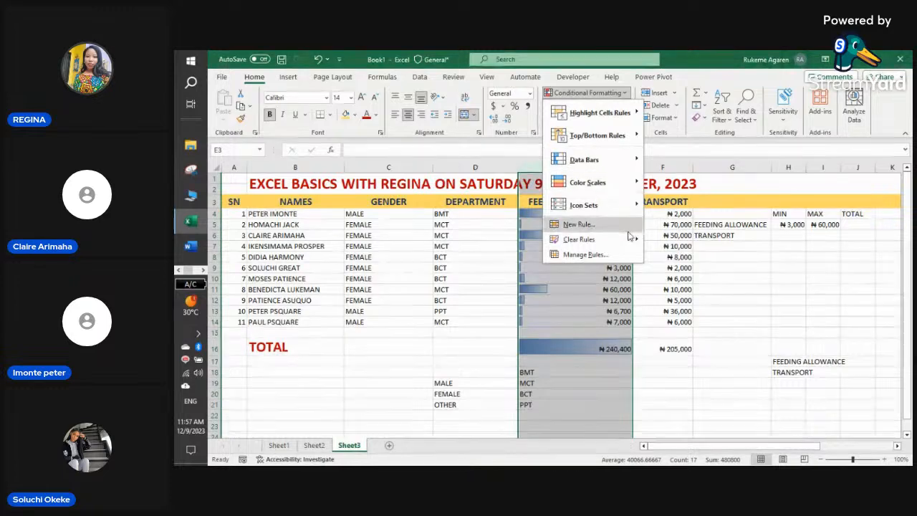
{"action": "mouse_move", "coordinate": [628, 237]}
{"action": "left_click", "coordinate": [684, 240]}
{"action": "left_click", "coordinate": [666, 349]}
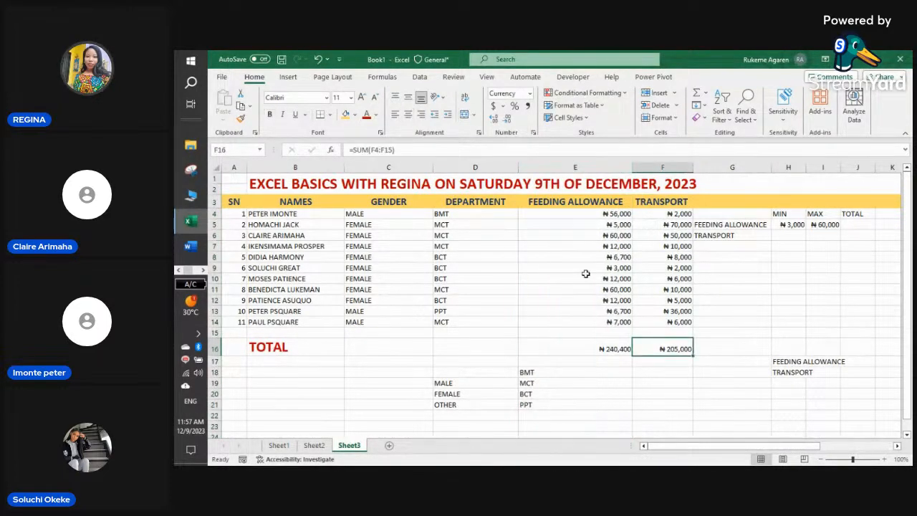
- Apply blue gradient data bars only to the amounts in E4:E14
{"action": "left_click_drag", "start_coordinate": [579, 210], "coordinate": [607, 316]}
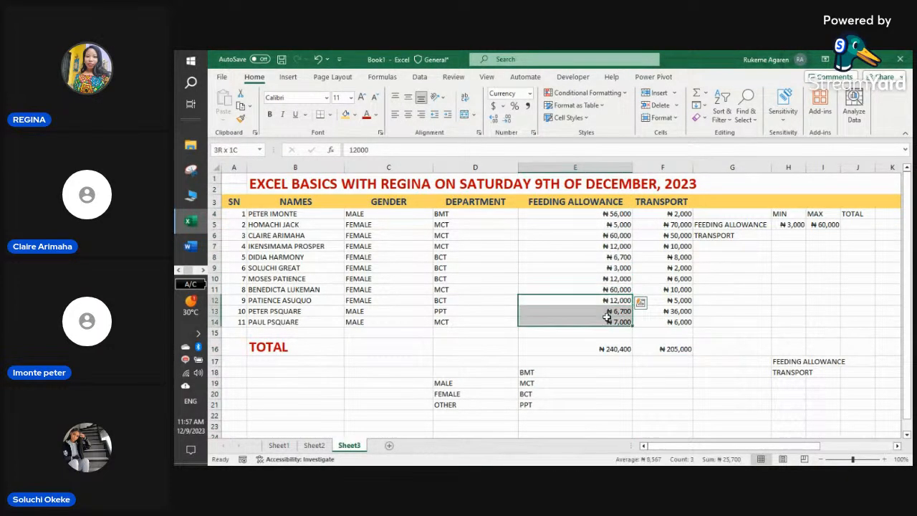
{"action": "left_click_drag", "start_coordinate": [592, 213], "coordinate": [620, 322]}
{"action": "left_click", "coordinate": [625, 94]}
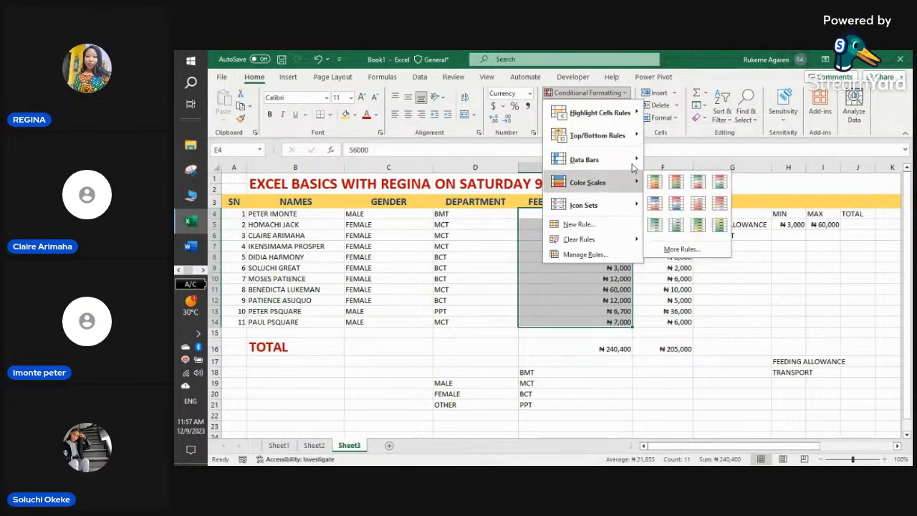
{"action": "left_click", "coordinate": [654, 172]}
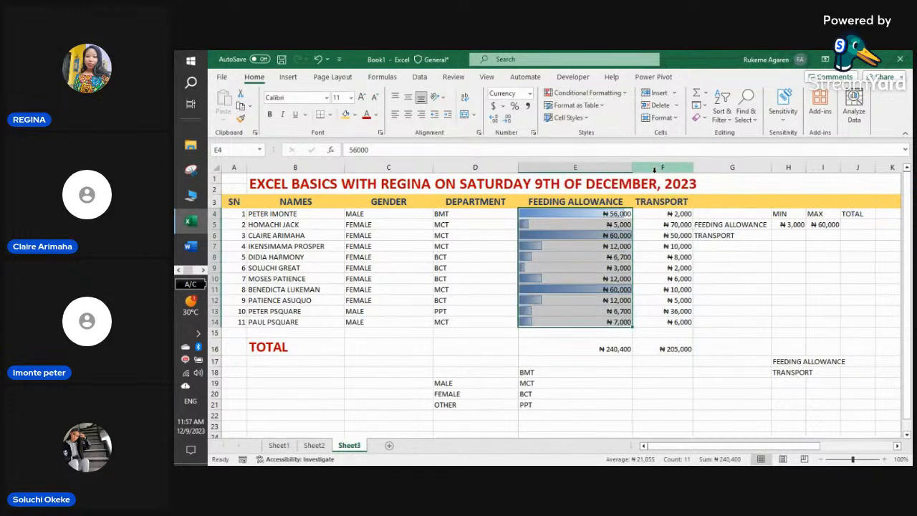
{"action": "left_click", "coordinate": [643, 311]}
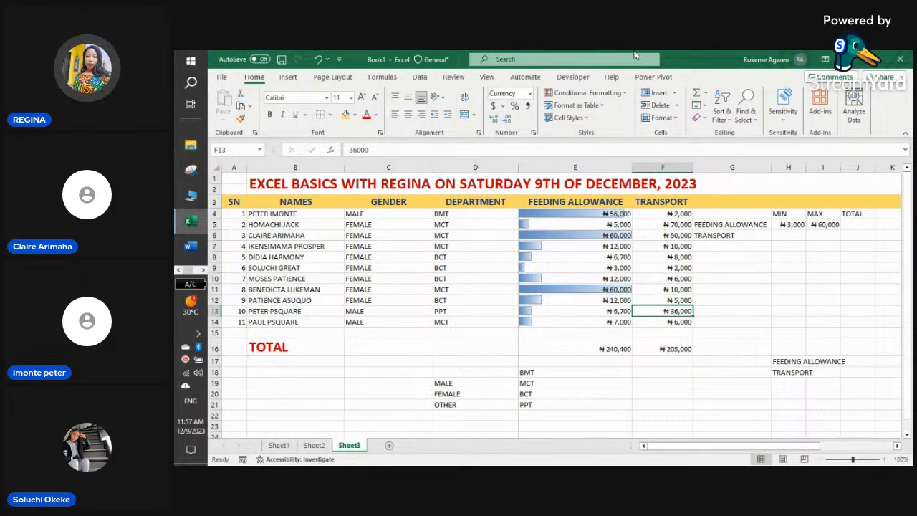
- Check the SUM total in E16 and the 60,000 allowances in E6 and row 11
{"action": "left_click", "coordinate": [607, 349]}
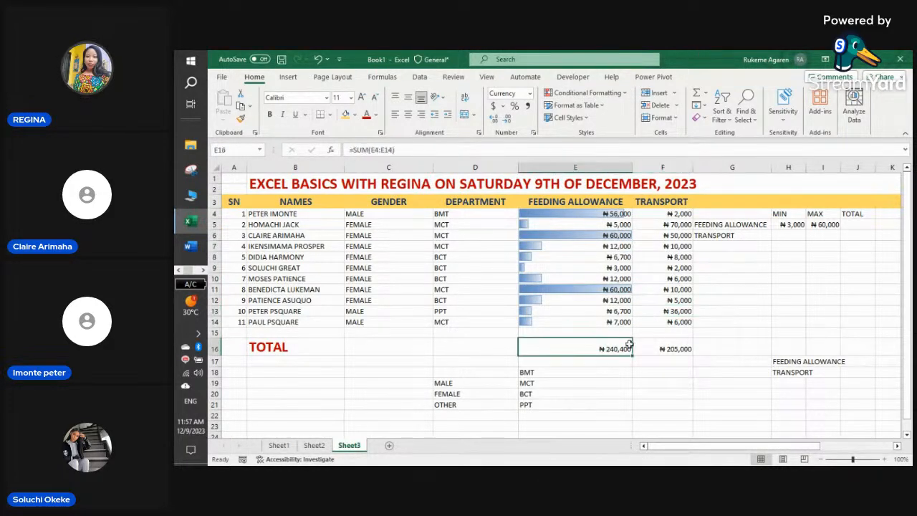
{"action": "left_click", "coordinate": [624, 289]}
{"action": "left_click", "coordinate": [619, 237]}
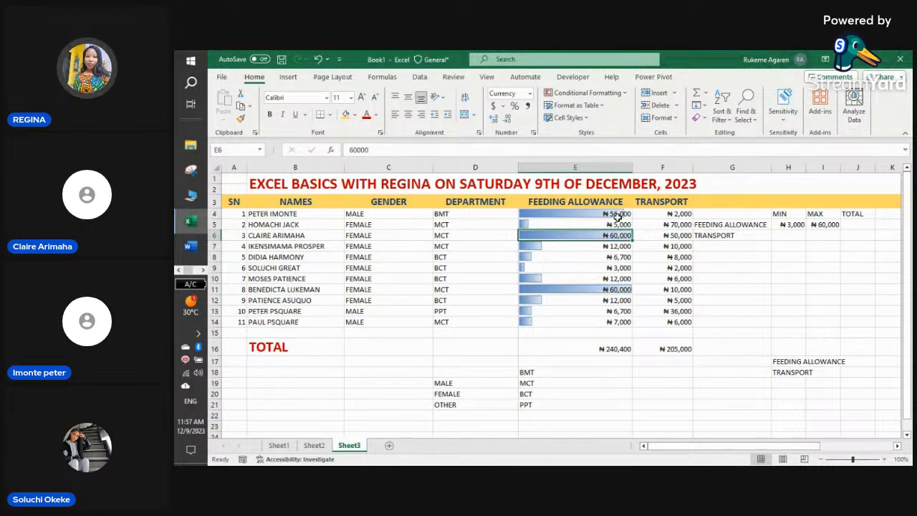
{"action": "left_click", "coordinate": [586, 333]}
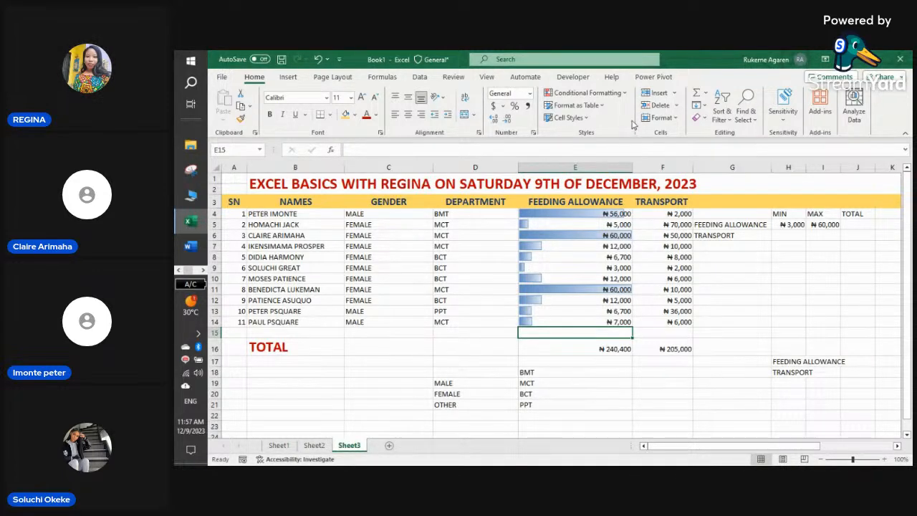
{"action": "left_click", "coordinate": [623, 94]}
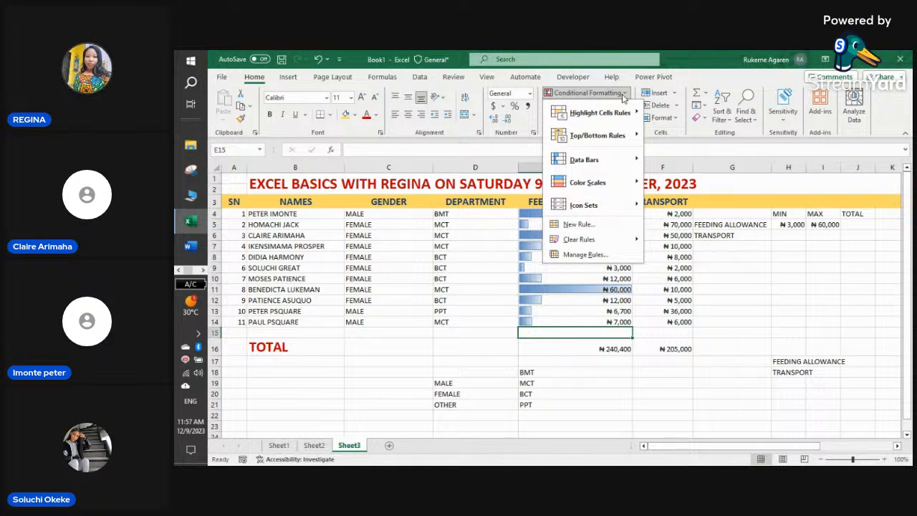
{"action": "mouse_move", "coordinate": [610, 204]}
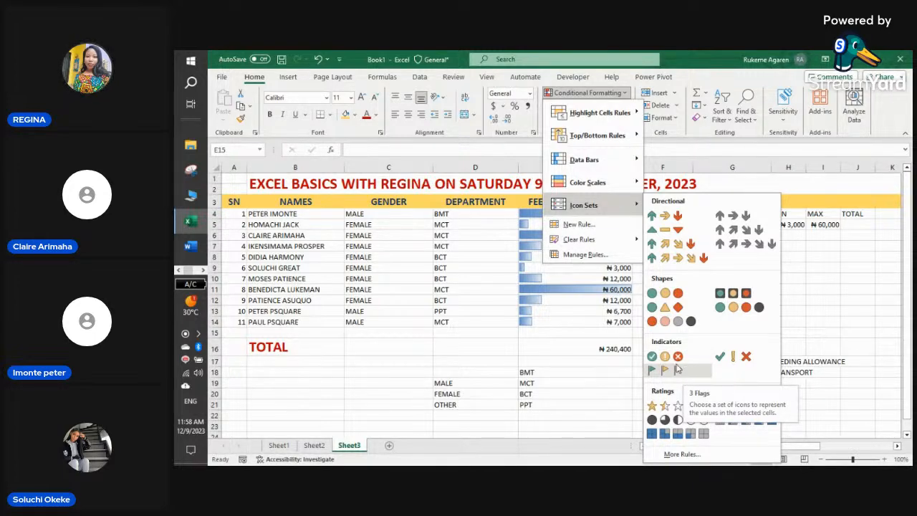
{"action": "left_click", "coordinate": [592, 374]}
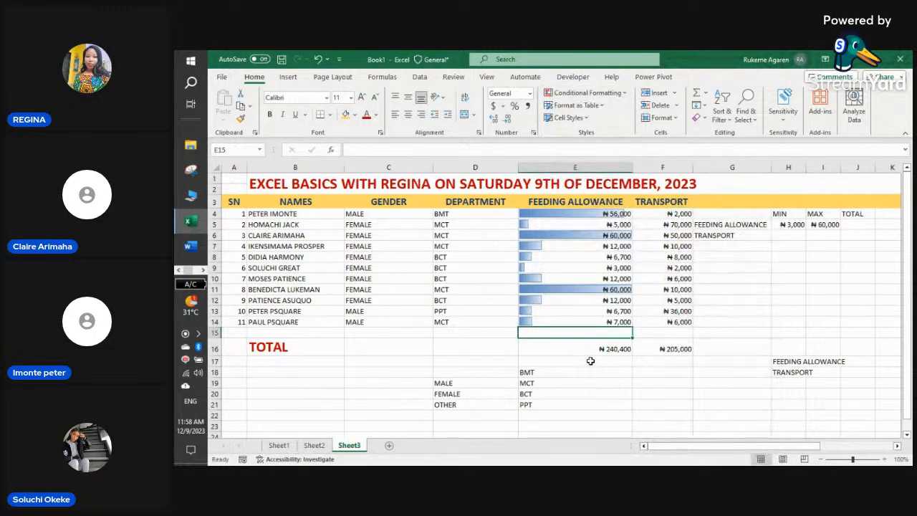
{"action": "left_click", "coordinate": [677, 278]}
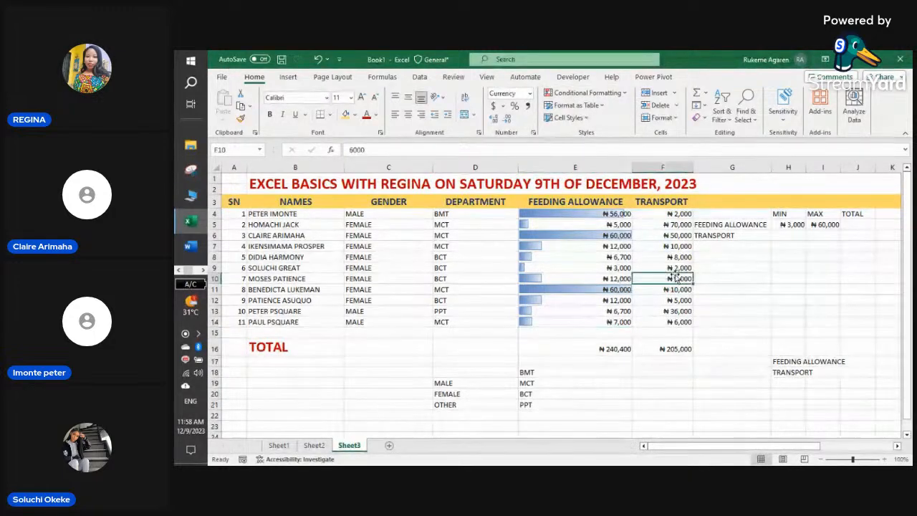
{"action": "left_click", "coordinate": [674, 322]}
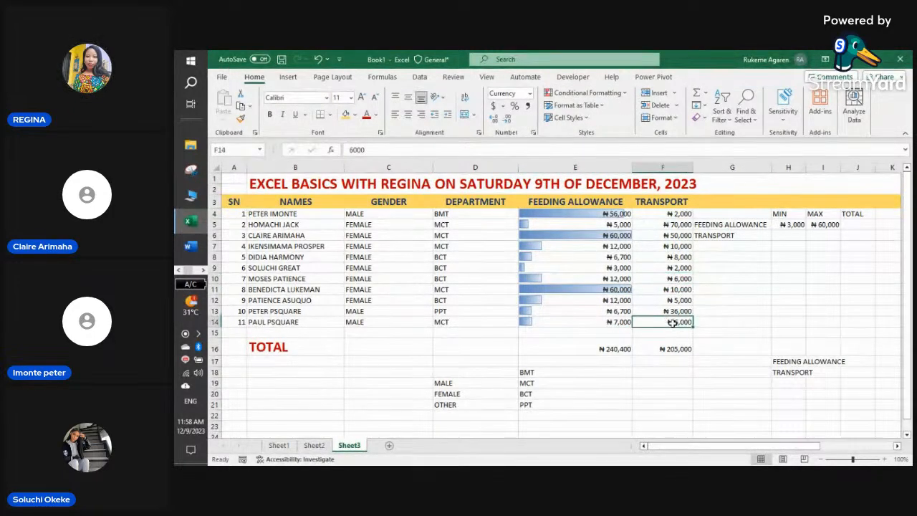
{"action": "left_click", "coordinate": [624, 93]}
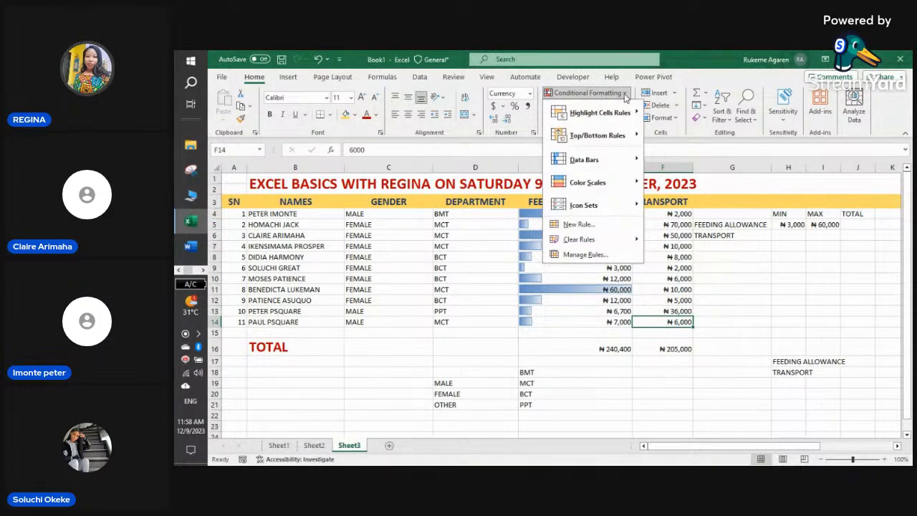
{"action": "left_click", "coordinate": [473, 116]}
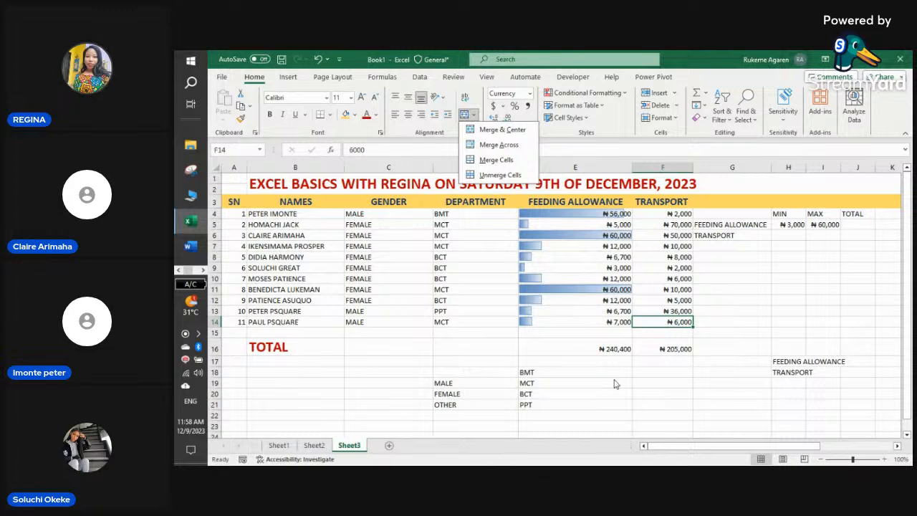
{"action": "left_click", "coordinate": [640, 355]}
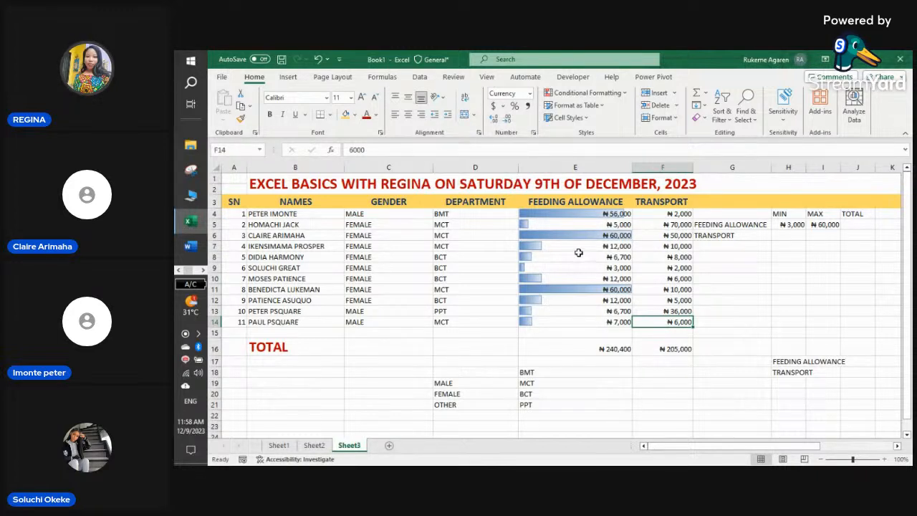
{"action": "left_click", "coordinate": [566, 161]}
{"action": "left_click", "coordinate": [728, 347]}
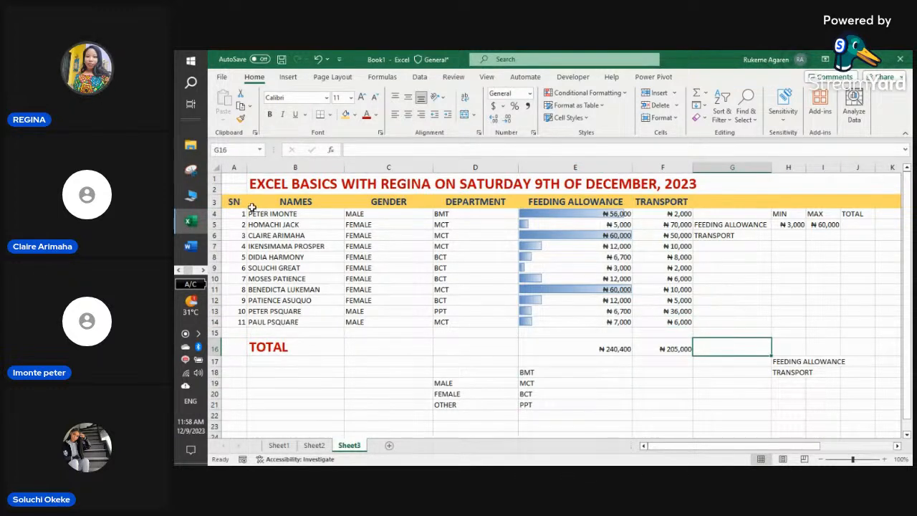
{"action": "left_click", "coordinate": [286, 268]}
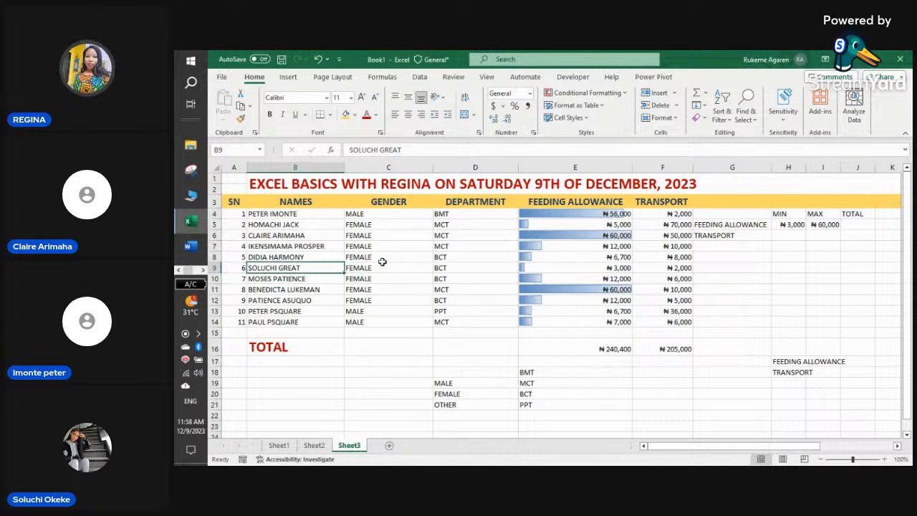
{"action": "left_click", "coordinate": [382, 260]}
{"action": "left_click", "coordinate": [293, 265]}
{"action": "left_click", "coordinate": [378, 270]}
{"action": "left_click", "coordinate": [400, 238]}
{"action": "left_click", "coordinate": [462, 226]}
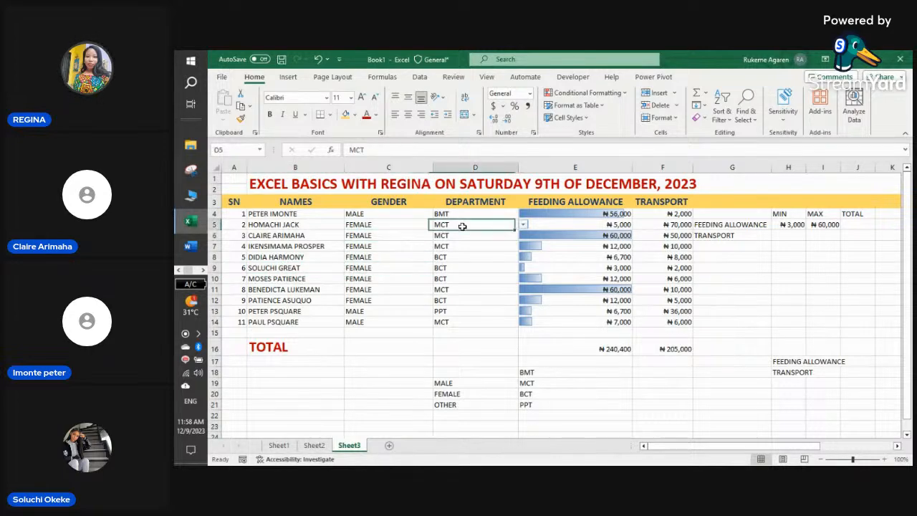
{"action": "left_click", "coordinate": [538, 265]}
{"action": "left_click", "coordinate": [642, 261]}
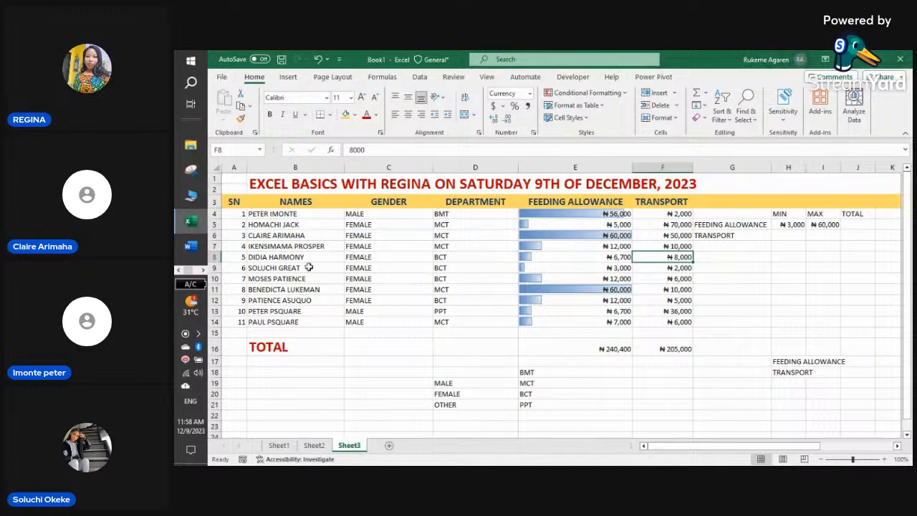
{"action": "left_click", "coordinate": [283, 267]}
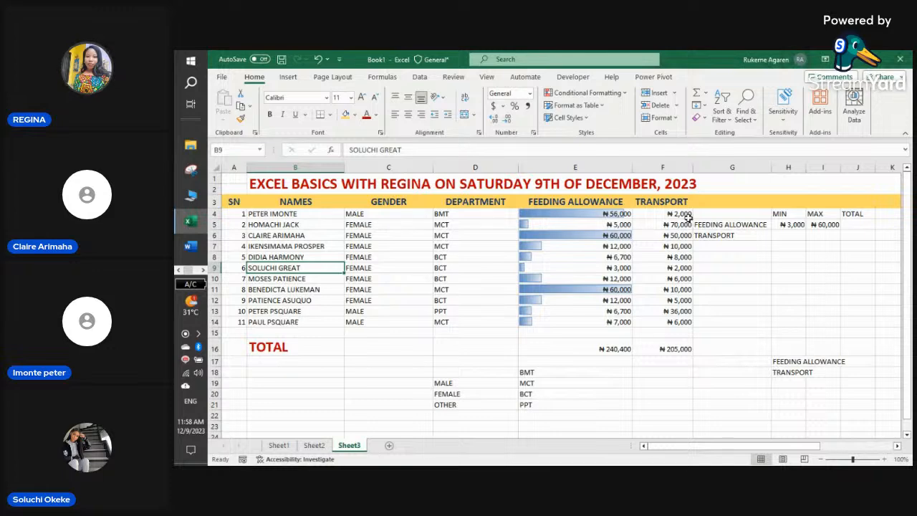
- Insert two empty columns at G, then select the staff table starting from the SN heading
{"action": "left_click", "coordinate": [718, 166]}
{"action": "right_click", "coordinate": [718, 167]}
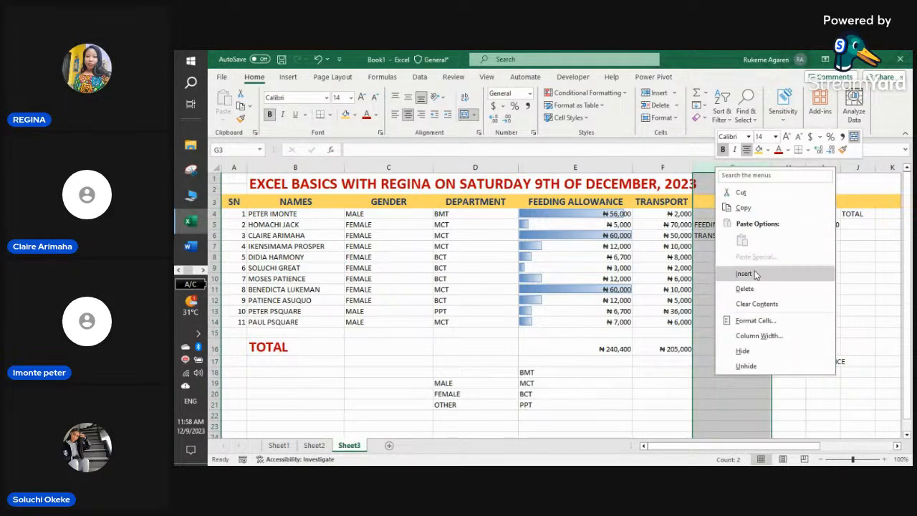
{"action": "left_click", "coordinate": [749, 273]}
{"action": "right_click", "coordinate": [727, 170]}
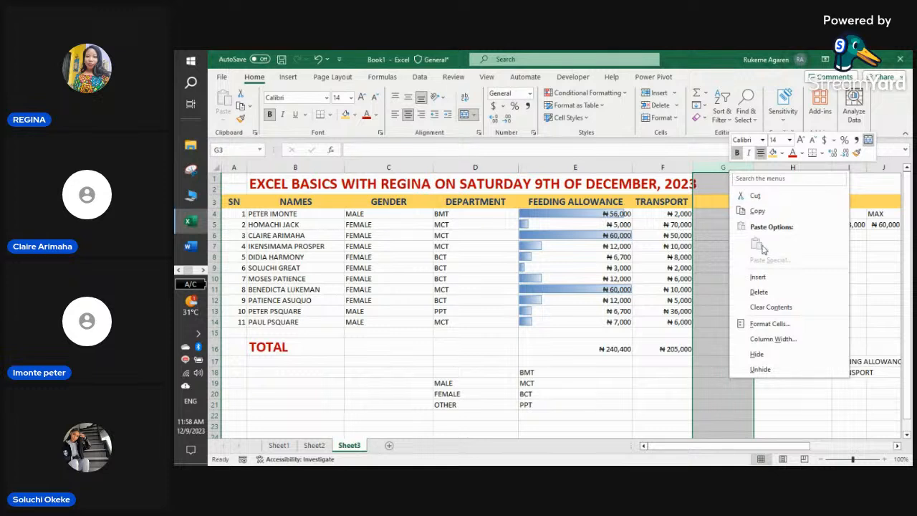
{"action": "left_click", "coordinate": [761, 278]}
{"action": "left_click", "coordinate": [787, 372]}
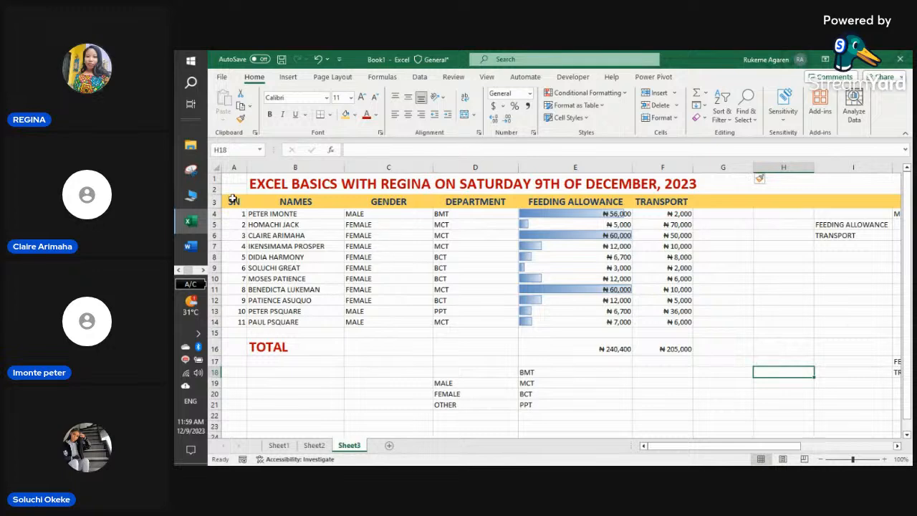
{"action": "left_click_drag", "start_coordinate": [240, 203], "coordinate": [649, 324]}
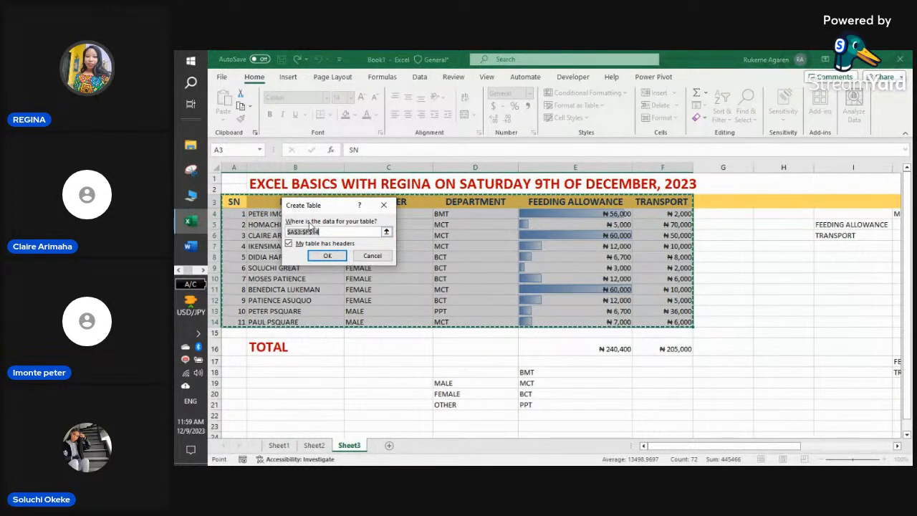
- Create a table over $A$3:$G$14 with My table has headers ticked
{"action": "left_click", "coordinate": [385, 208]}
{"action": "left_click", "coordinate": [351, 372]}
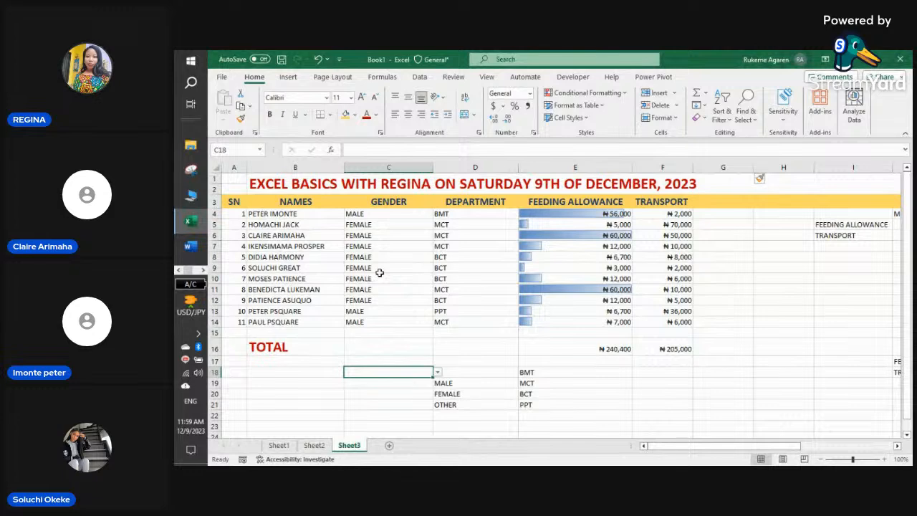
{"action": "key", "text": "ctrl+t"}
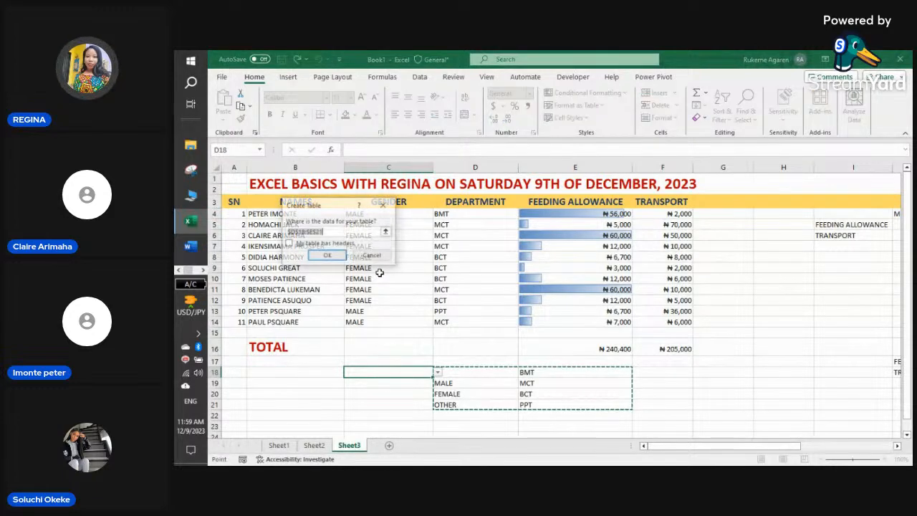
{"action": "left_click", "coordinate": [387, 233]}
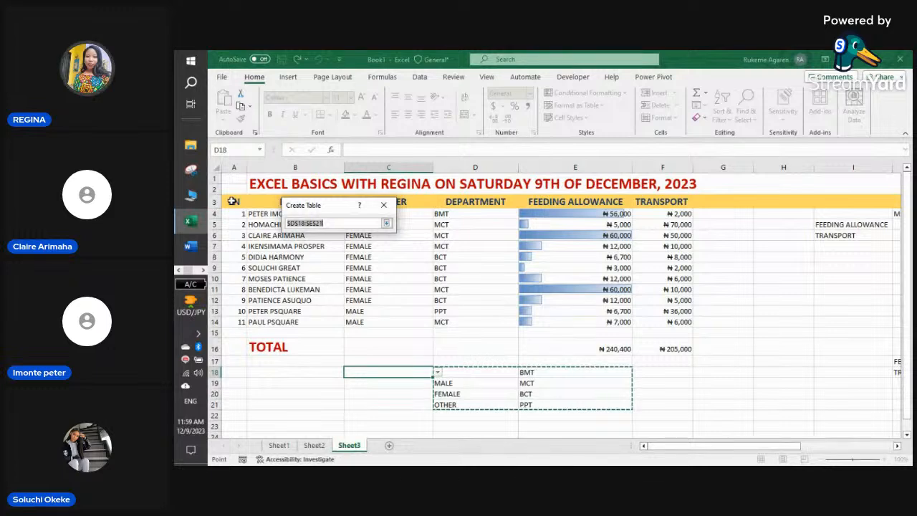
{"action": "left_click_drag", "start_coordinate": [234, 202], "coordinate": [686, 322]}
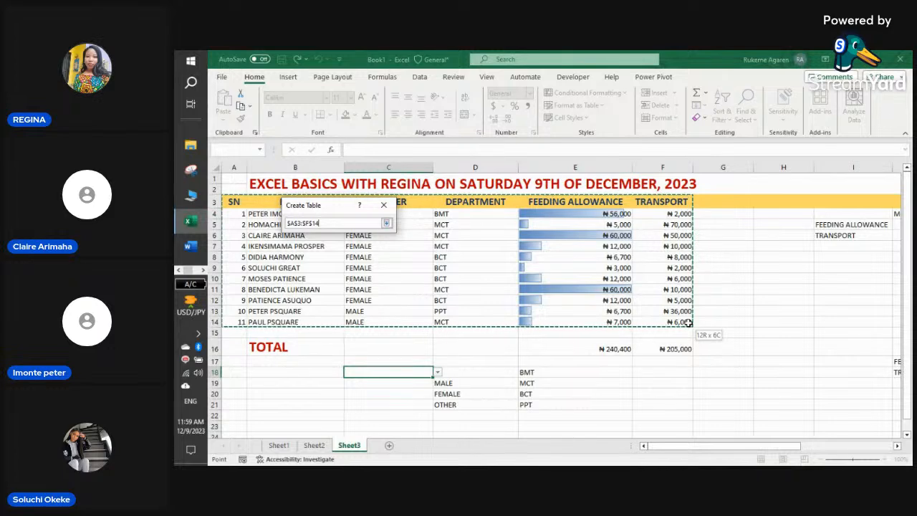
{"action": "mouse_move", "coordinate": [687, 323]}
{"action": "left_mouse_down"}
{"action": "mouse_move", "coordinate": [706, 344]}
{"action": "mouse_move", "coordinate": [702, 318]}
{"action": "left_mouse_up"}
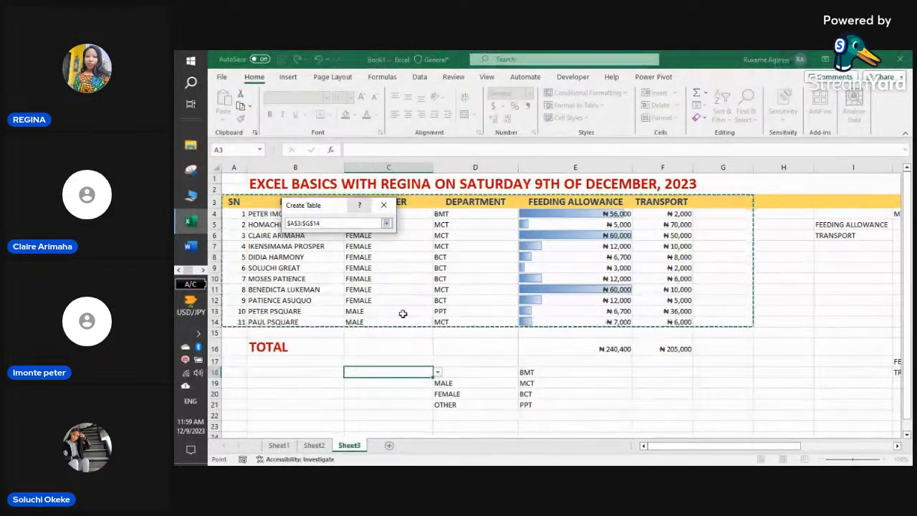
{"action": "left_click", "coordinate": [385, 224]}
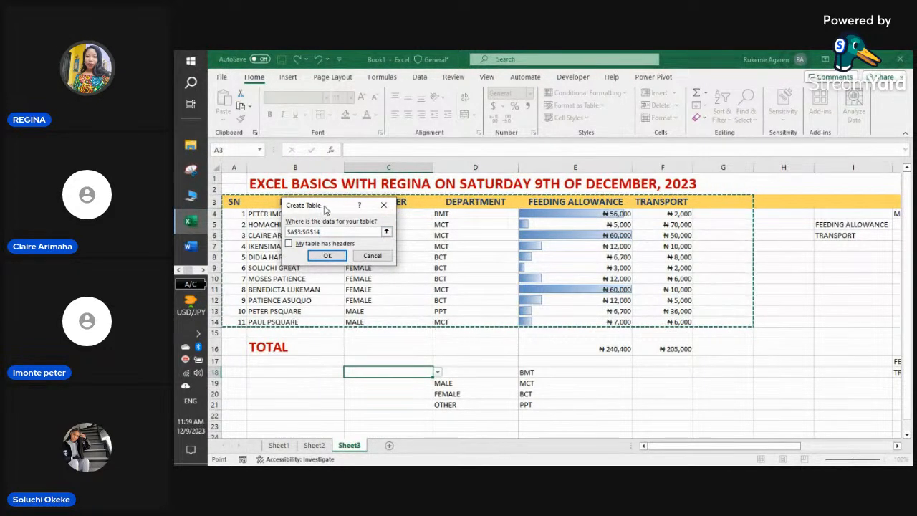
{"action": "left_click_drag", "start_coordinate": [325, 209], "coordinate": [613, 274]}
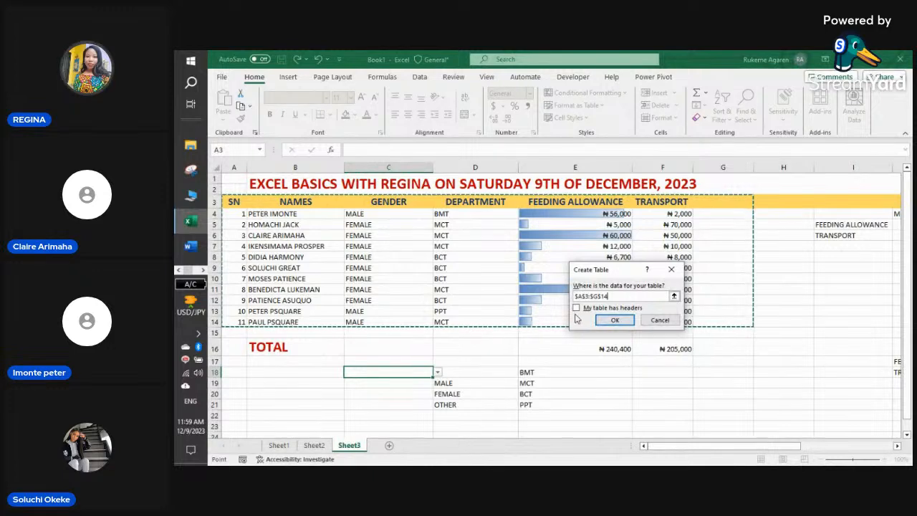
{"action": "key", "text": "alt+m"}
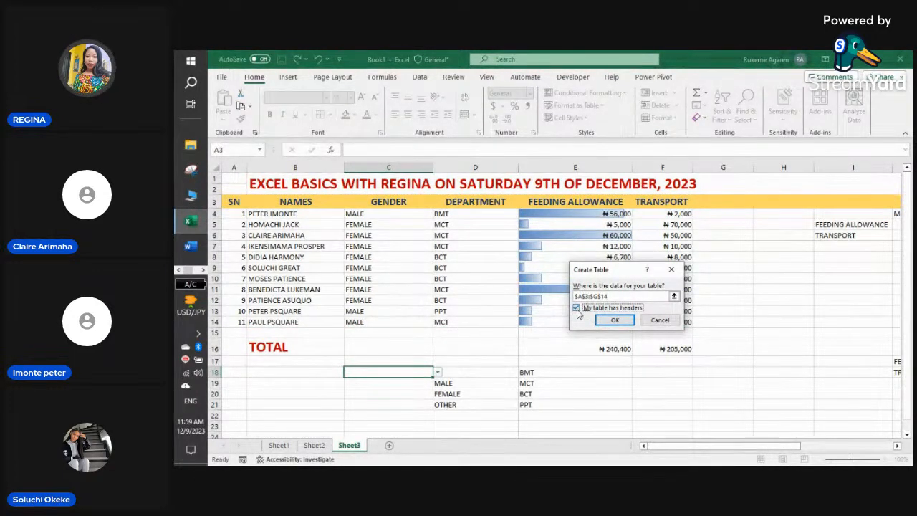
{"action": "left_click", "coordinate": [609, 319]}
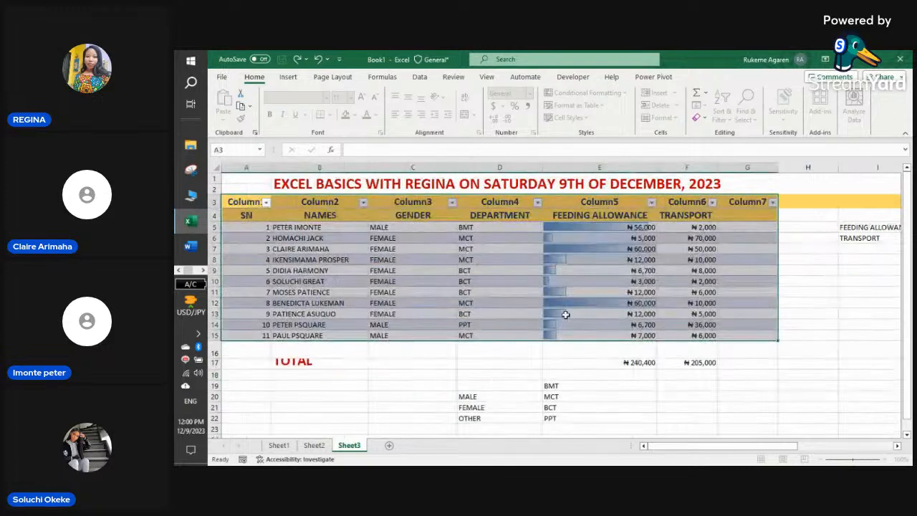
- Undo the table that added the Column1–Column7 headers
{"action": "left_click", "coordinate": [321, 263]}
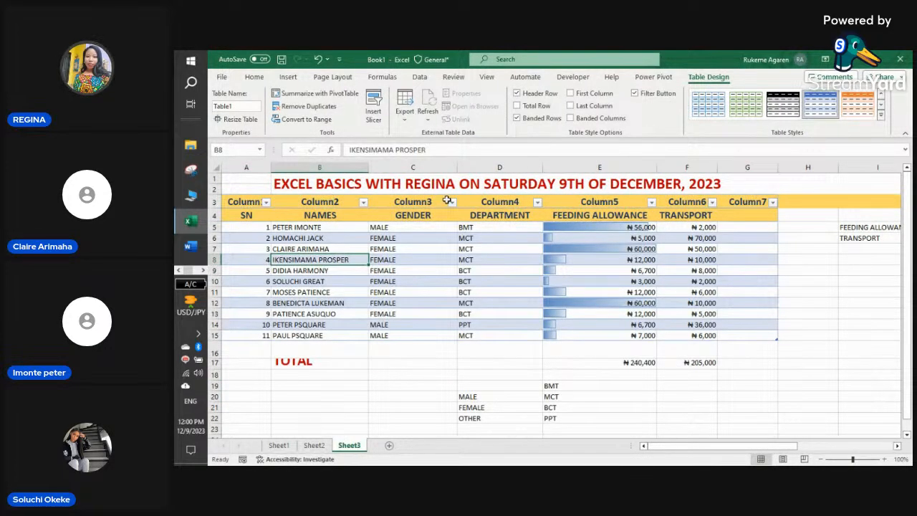
{"action": "left_click", "coordinate": [748, 203]}
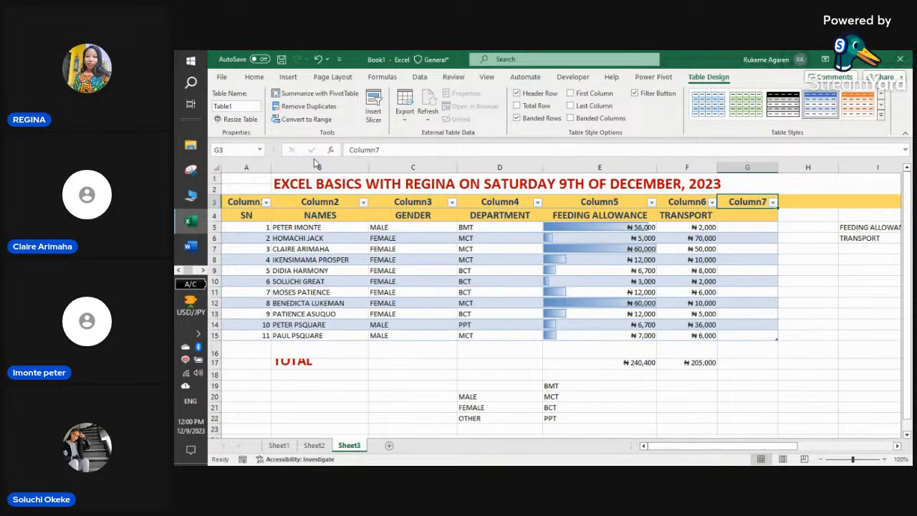
{"action": "left_click", "coordinate": [319, 60]}
- Recreate the table over A3:F14 with SN–TRANSPORT as headers, and widen column A slightly
{"action": "left_click_drag", "start_coordinate": [233, 202], "coordinate": [663, 321]}
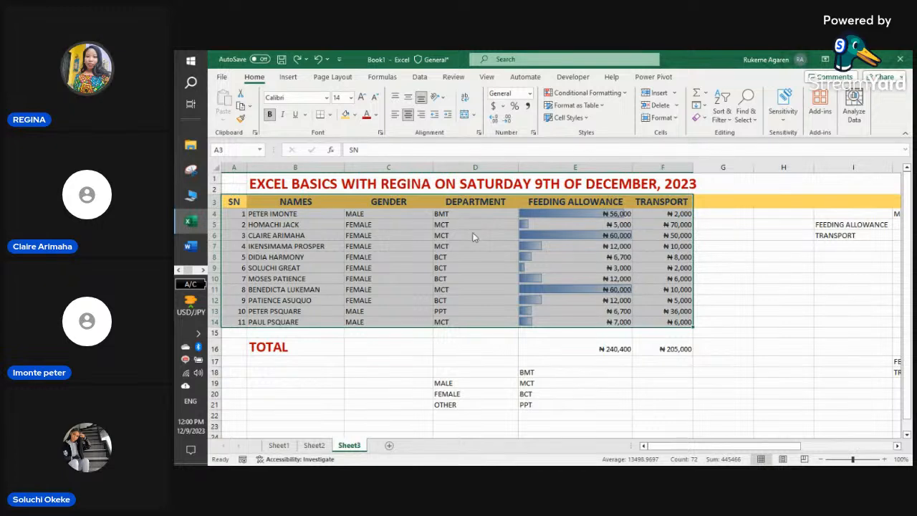
{"action": "key", "text": "ctrl+t"}
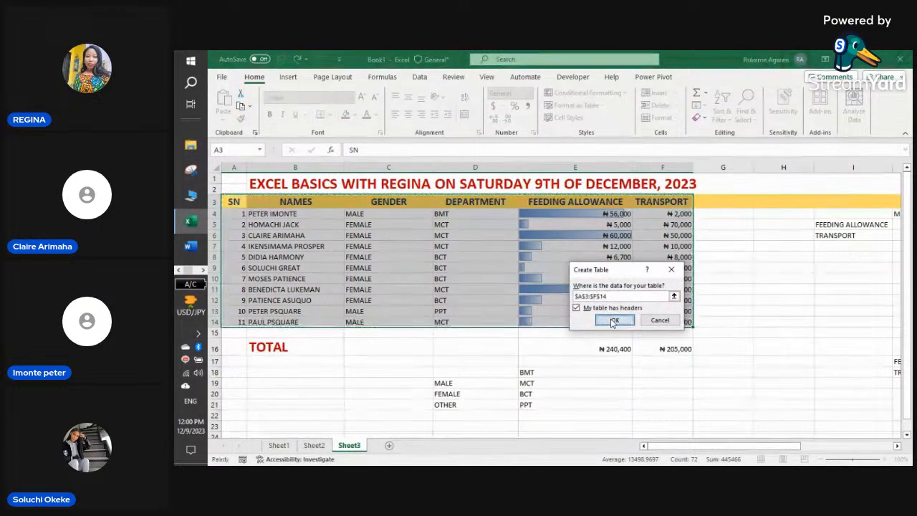
{"action": "left_click", "coordinate": [610, 319]}
{"action": "left_click", "coordinate": [604, 367]}
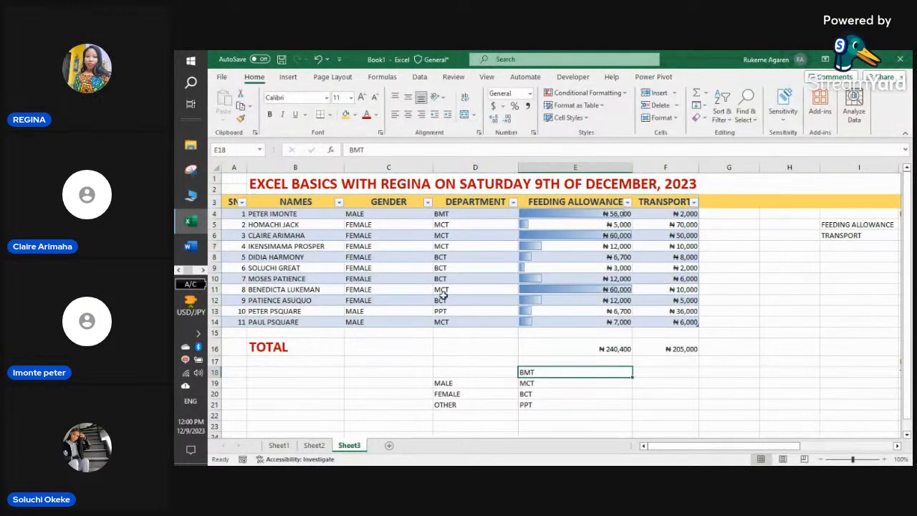
{"action": "left_click_drag", "start_coordinate": [245, 168], "coordinate": [253, 169]}
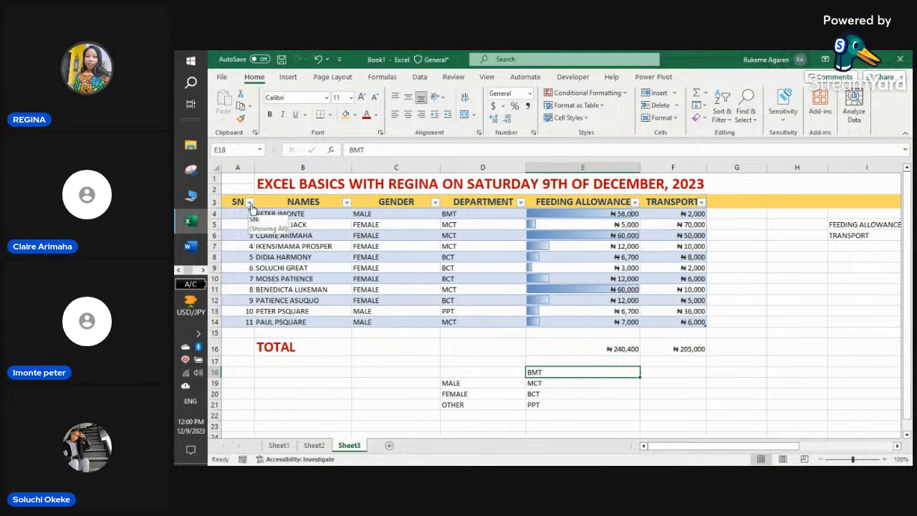
- Sort the staff table by SN largest to smallest, then back to smallest to largest
{"action": "left_click", "coordinate": [249, 203]}
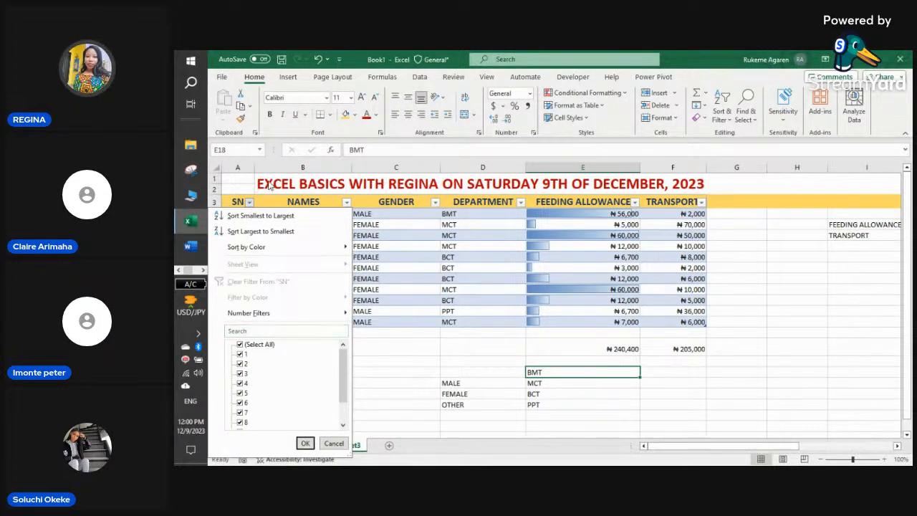
{"action": "left_click", "coordinate": [274, 232]}
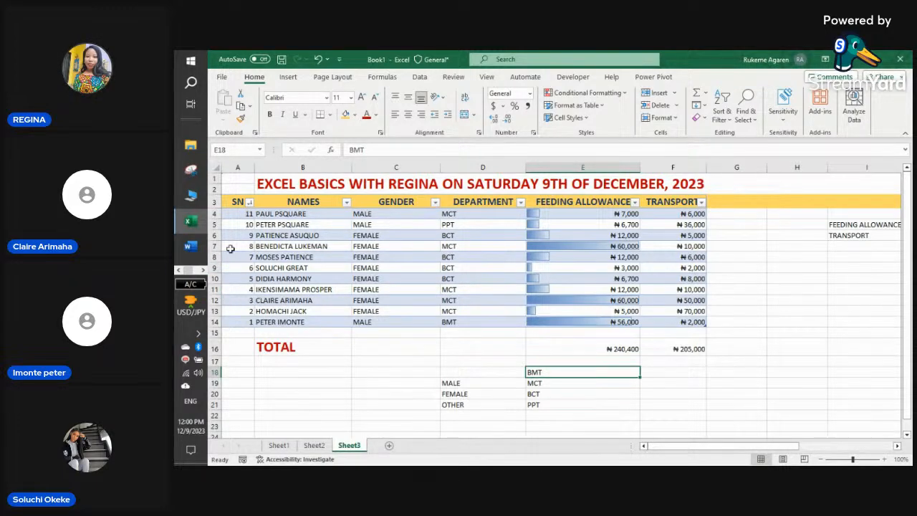
{"action": "left_click", "coordinate": [250, 202]}
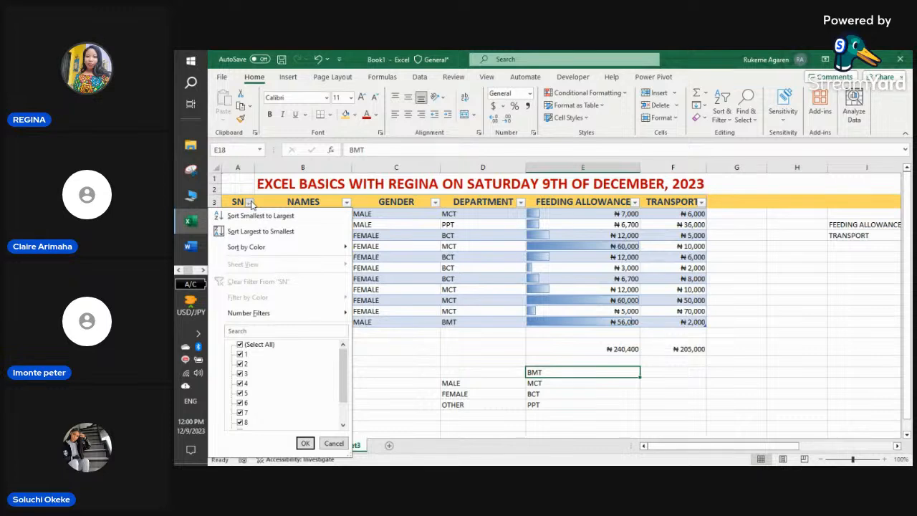
{"action": "mouse_move", "coordinate": [249, 252]}
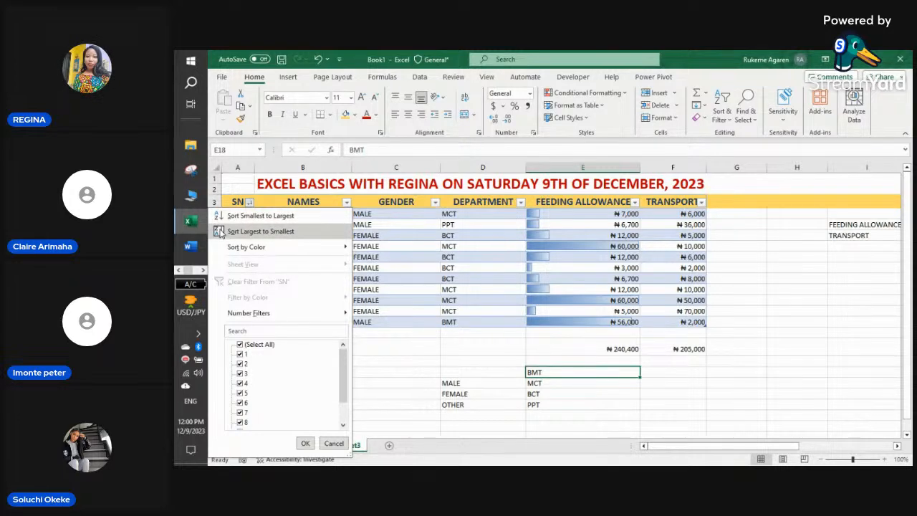
{"action": "left_click", "coordinate": [220, 232]}
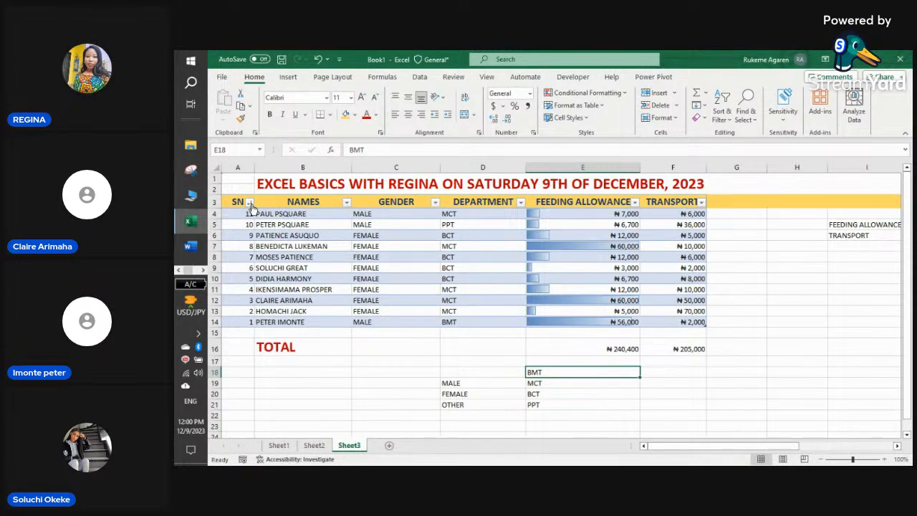
{"action": "left_click", "coordinate": [250, 203]}
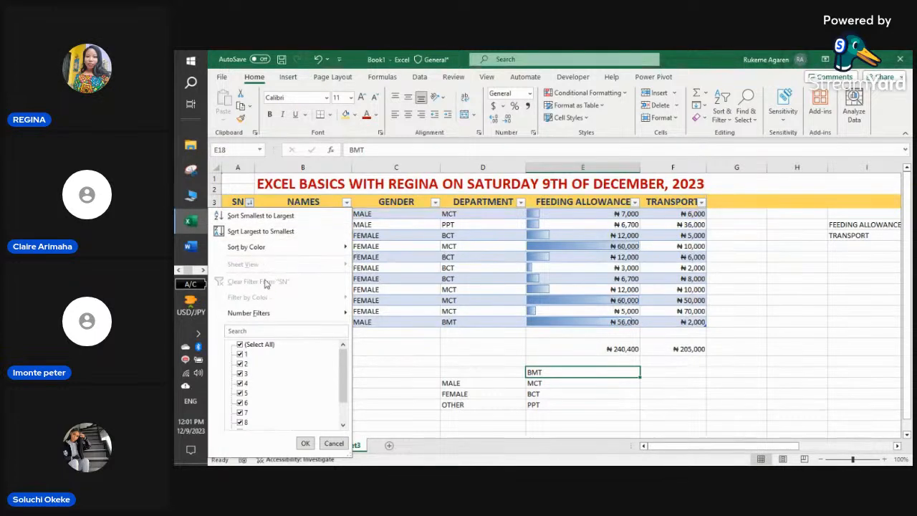
{"action": "left_click", "coordinate": [236, 231]}
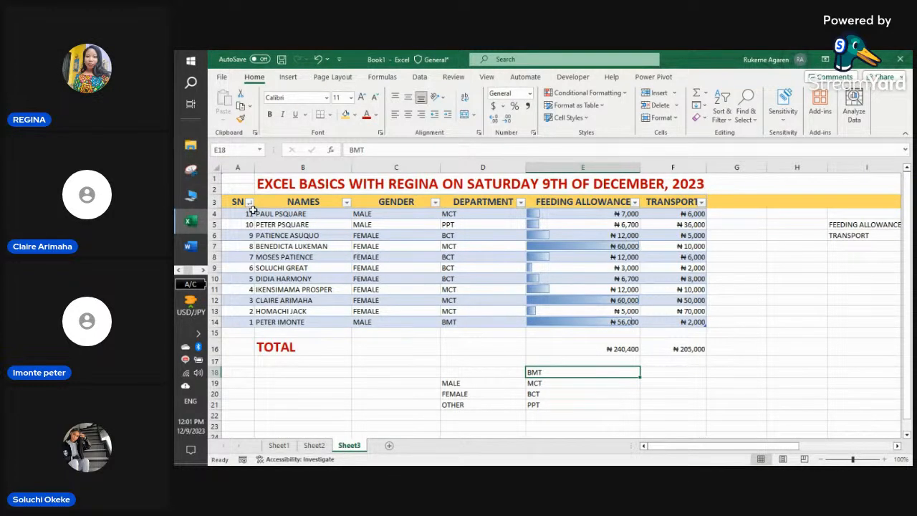
{"action": "left_click", "coordinate": [250, 203]}
{"action": "left_click", "coordinate": [236, 219]}
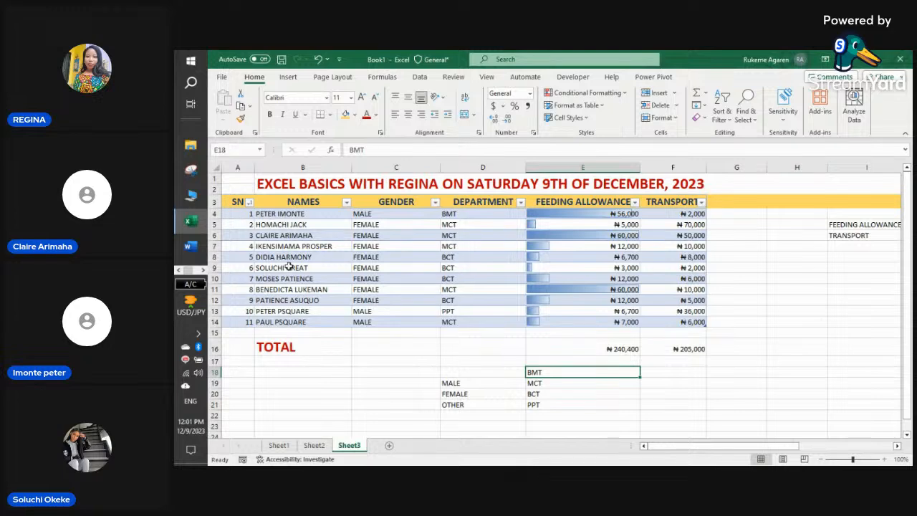
{"action": "left_click", "coordinate": [250, 203]}
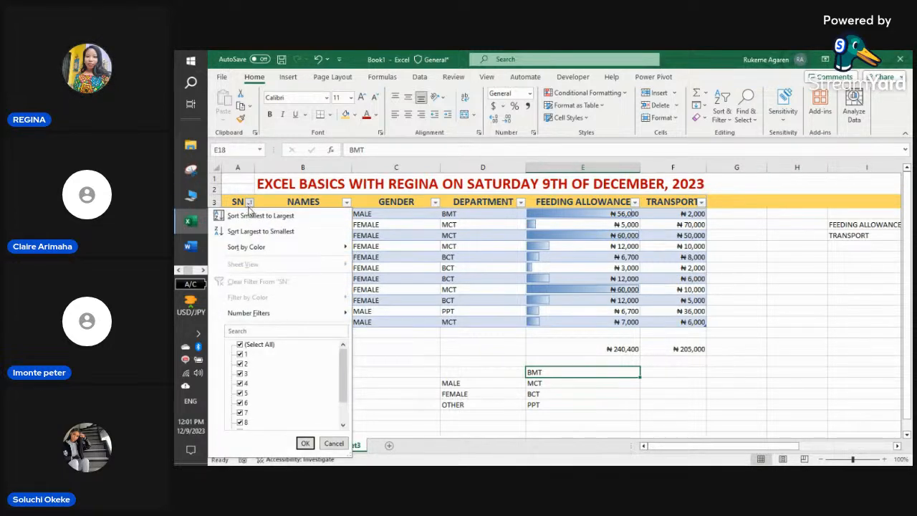
{"action": "left_click", "coordinate": [419, 372]}
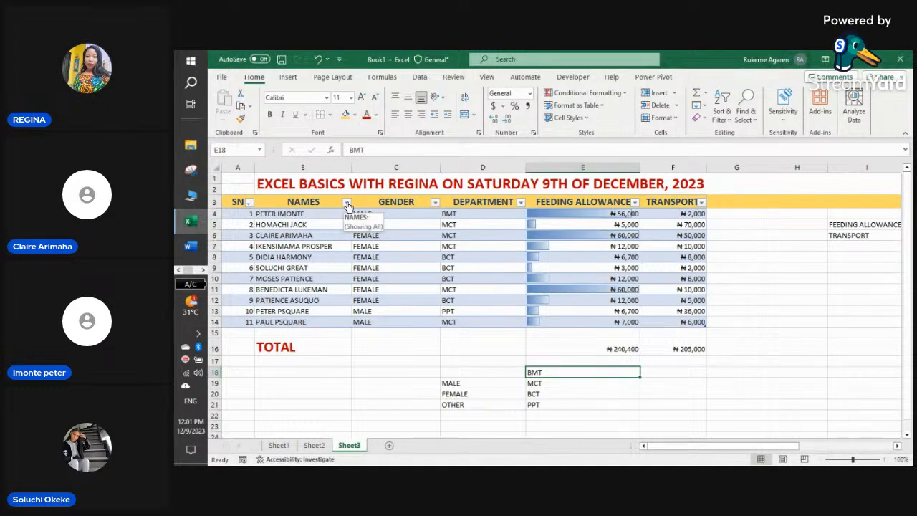
{"action": "left_click", "coordinate": [434, 202]}
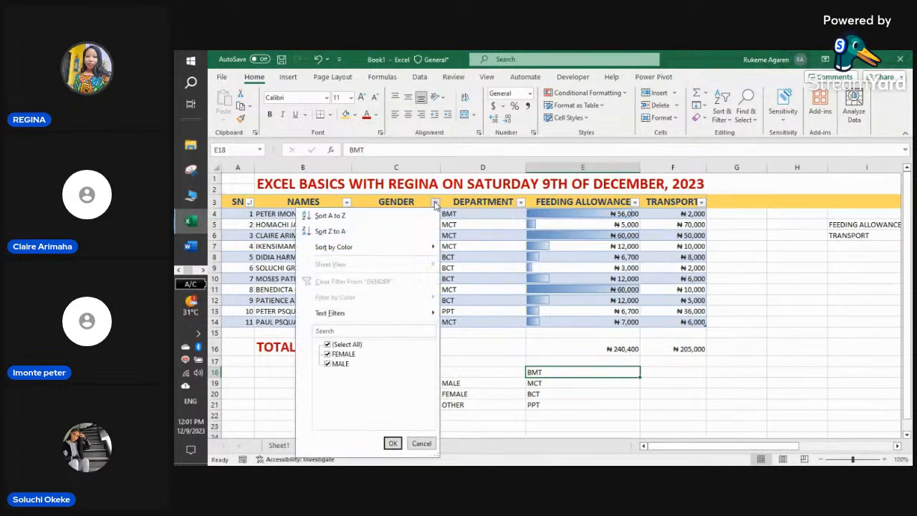
{"action": "left_click", "coordinate": [327, 364]}
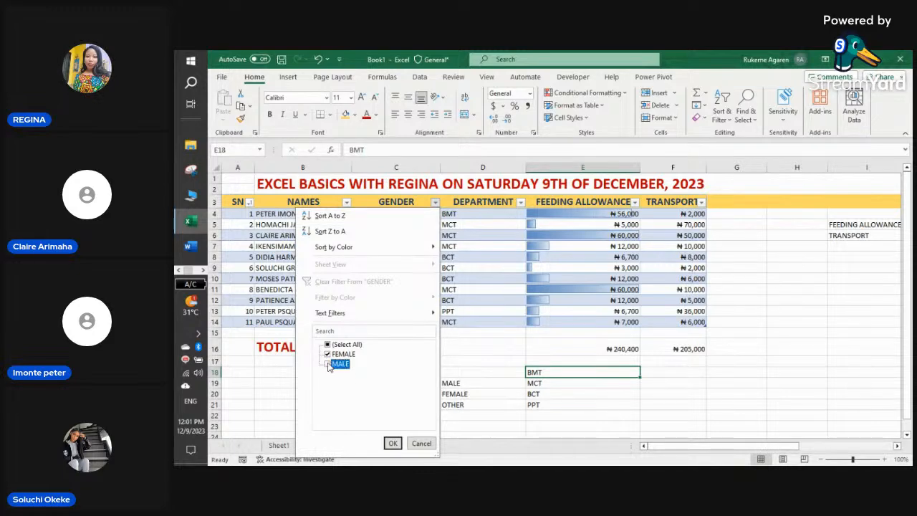
{"action": "left_click", "coordinate": [393, 444]}
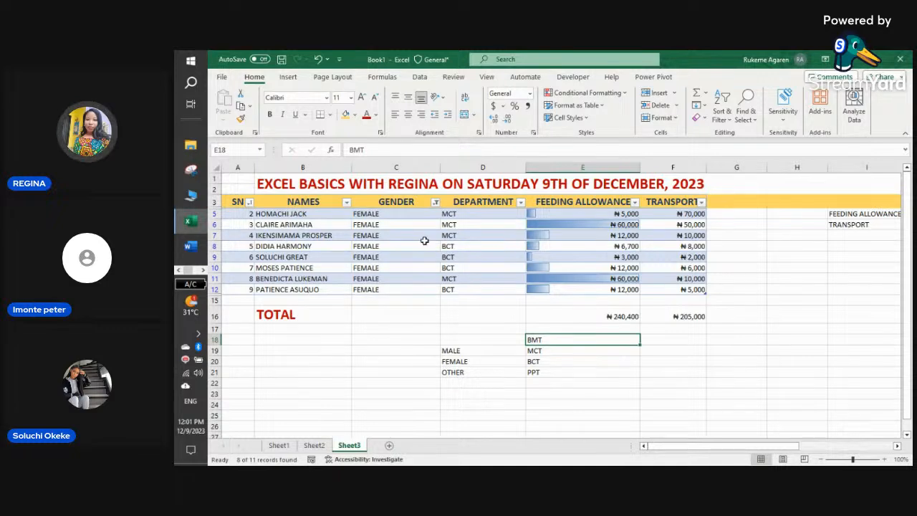
{"action": "left_click", "coordinate": [436, 204]}
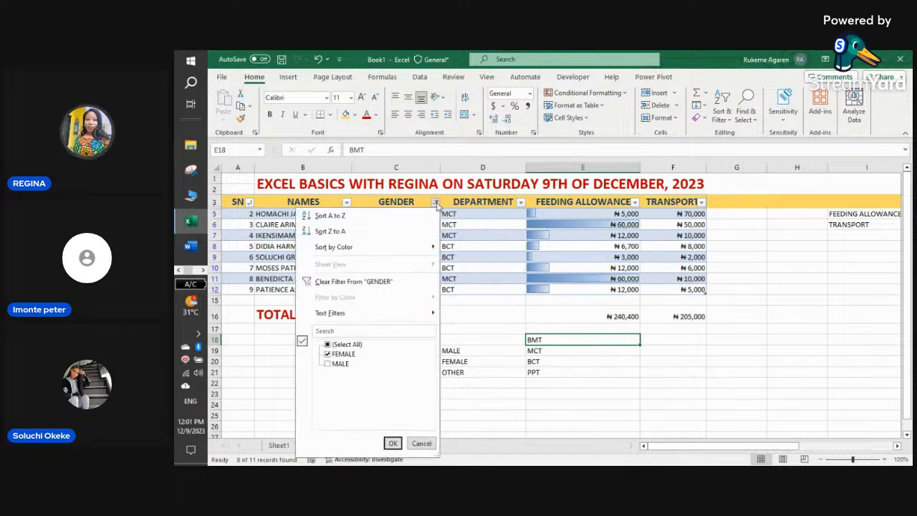
{"action": "left_click", "coordinate": [331, 363]}
{"action": "left_click", "coordinate": [327, 354]}
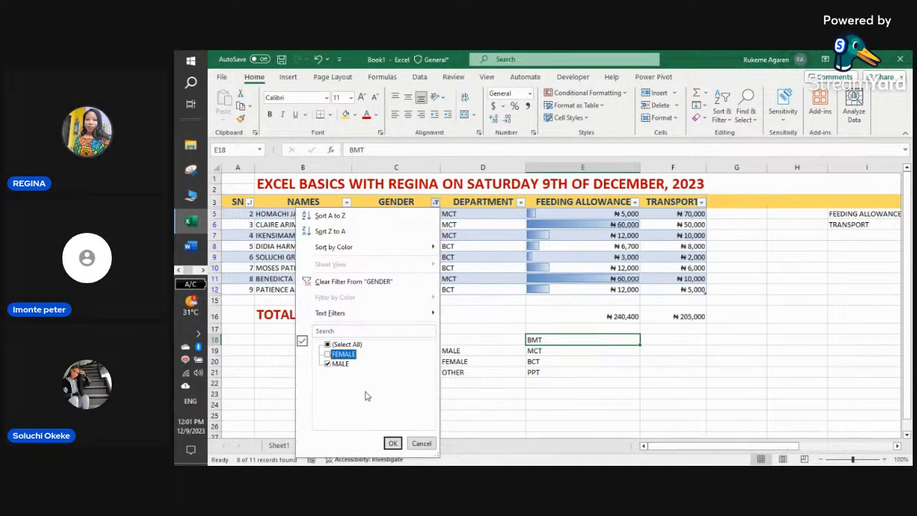
{"action": "left_click", "coordinate": [393, 443]}
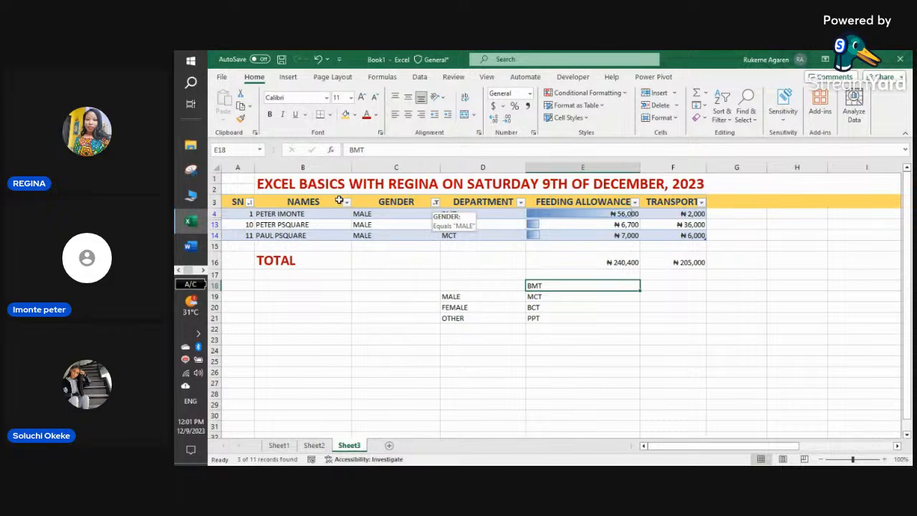
{"action": "left_click", "coordinate": [435, 202]}
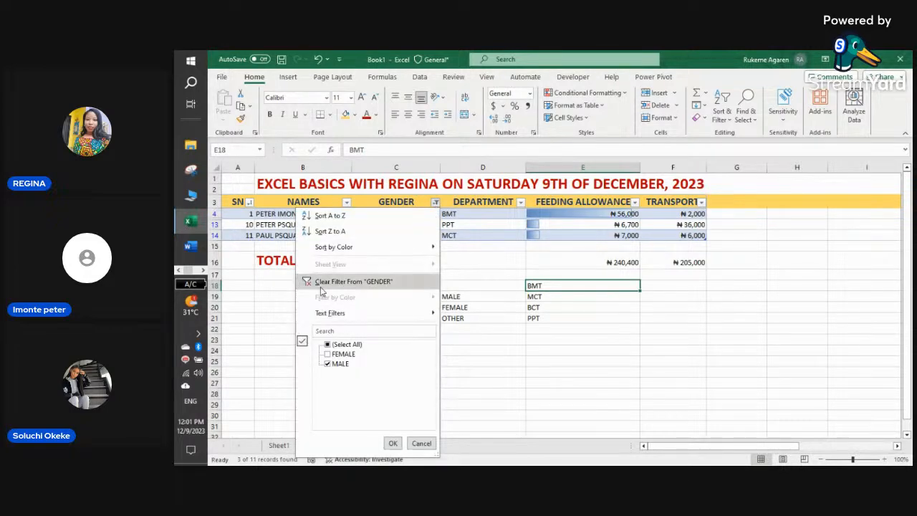
{"action": "left_click", "coordinate": [353, 282]}
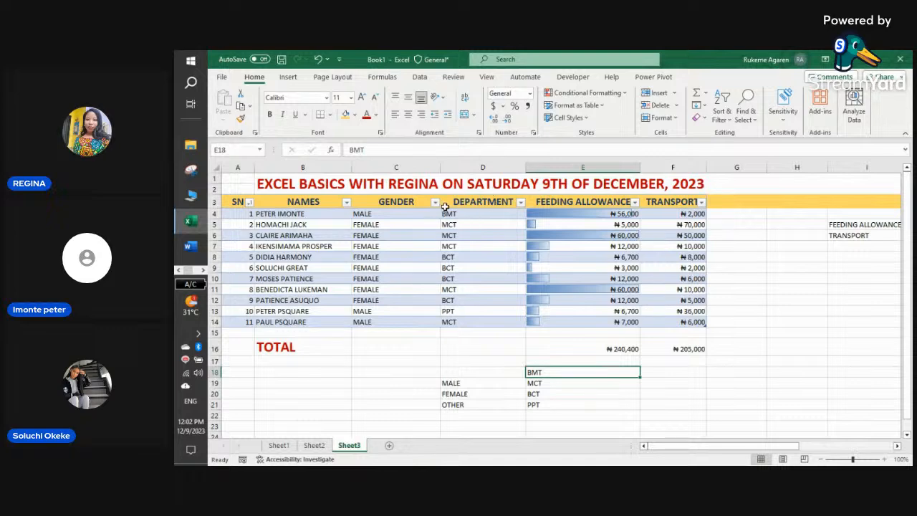
- Filter DEPARTMENT to only BMT and MCT, then clear that filter to show all 11 rows
{"action": "left_click", "coordinate": [521, 202]}
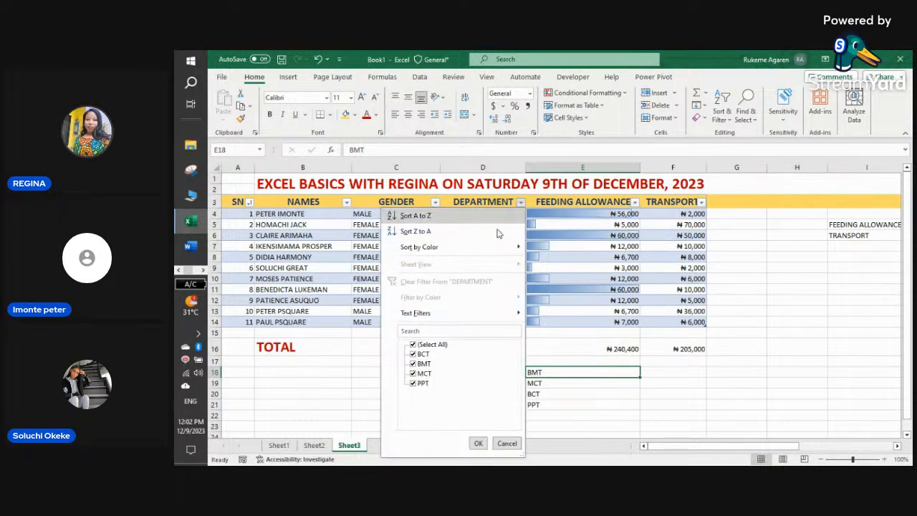
{"action": "left_click", "coordinate": [413, 346]}
{"action": "left_click", "coordinate": [413, 364]}
{"action": "left_click", "coordinate": [413, 373]}
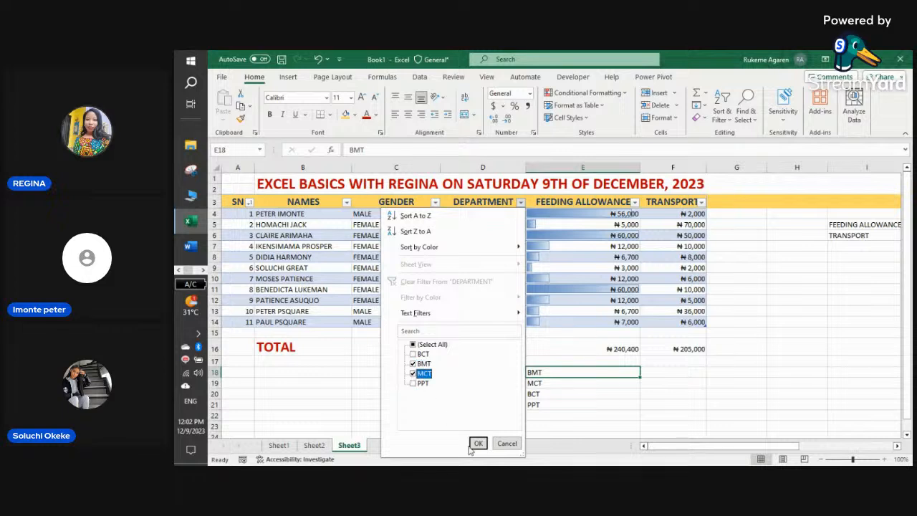
{"action": "left_click", "coordinate": [478, 442]}
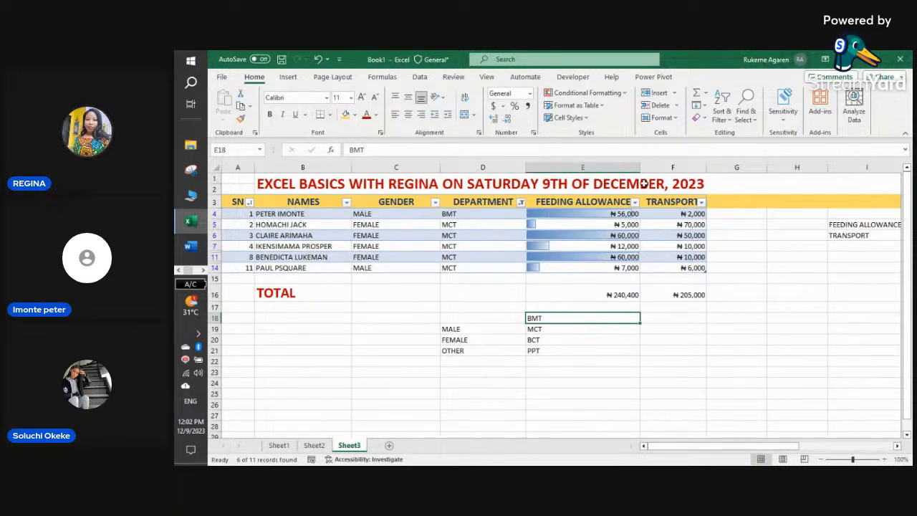
{"action": "left_click", "coordinate": [521, 202]}
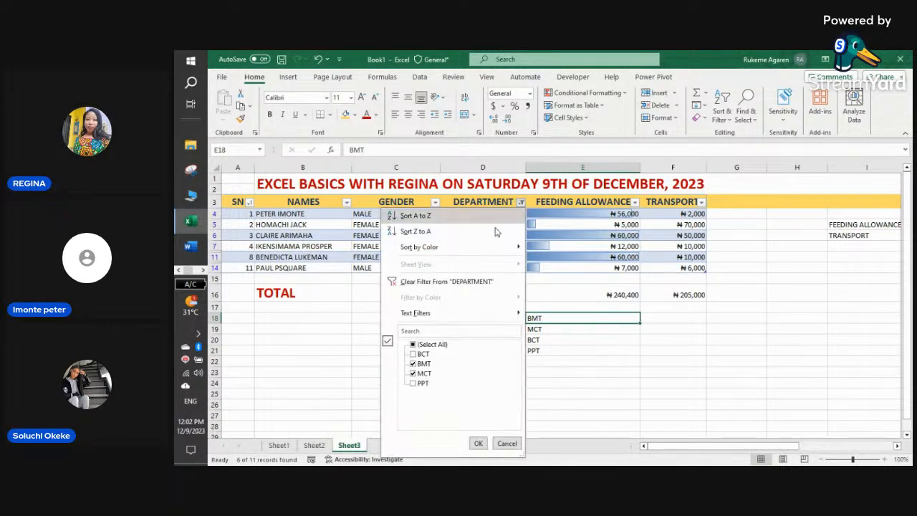
{"action": "left_click", "coordinate": [427, 281]}
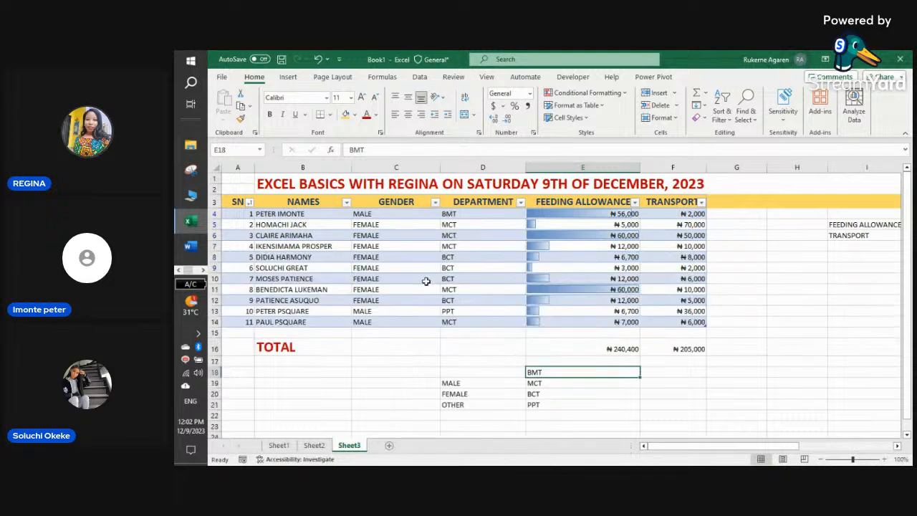
- Clear the conditional formatting data bars from the FEEDING ALLOWANCE column E
{"action": "left_click", "coordinate": [585, 349]}
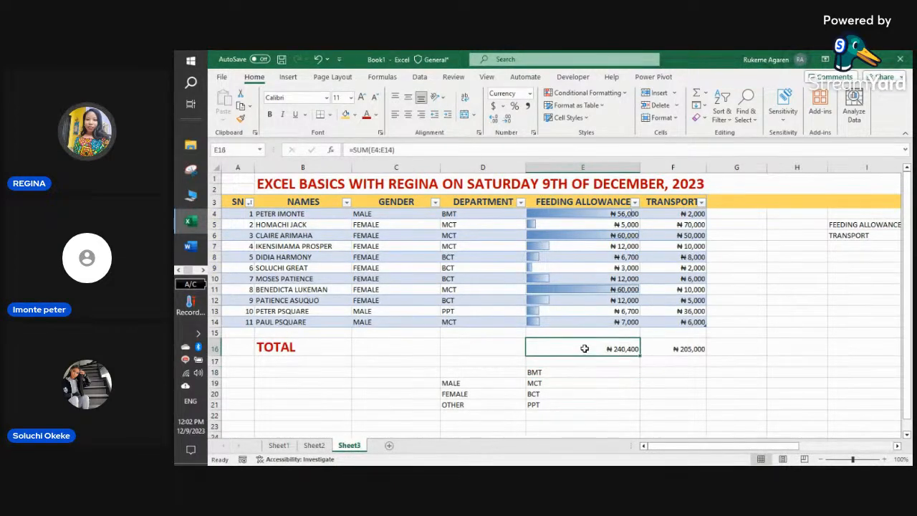
{"action": "left_click", "coordinate": [588, 163]}
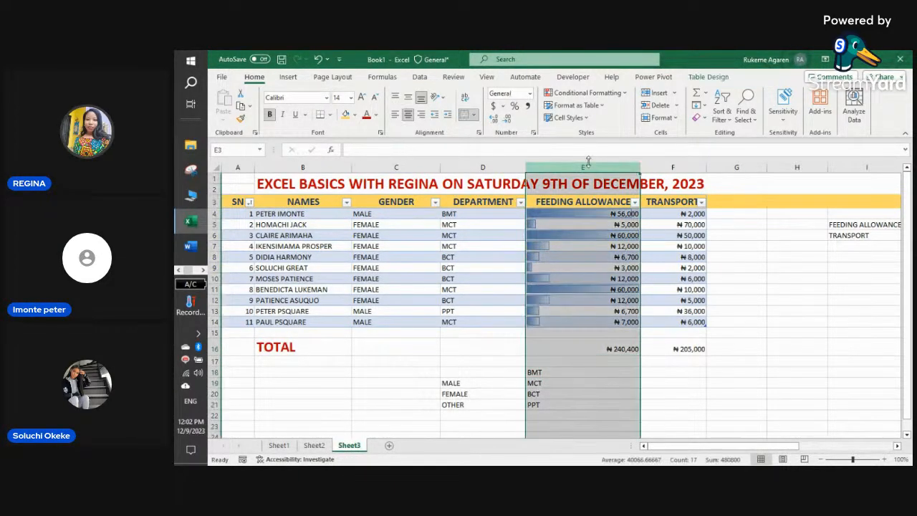
{"action": "left_click", "coordinate": [621, 93]}
{"action": "mouse_move", "coordinate": [628, 241]}
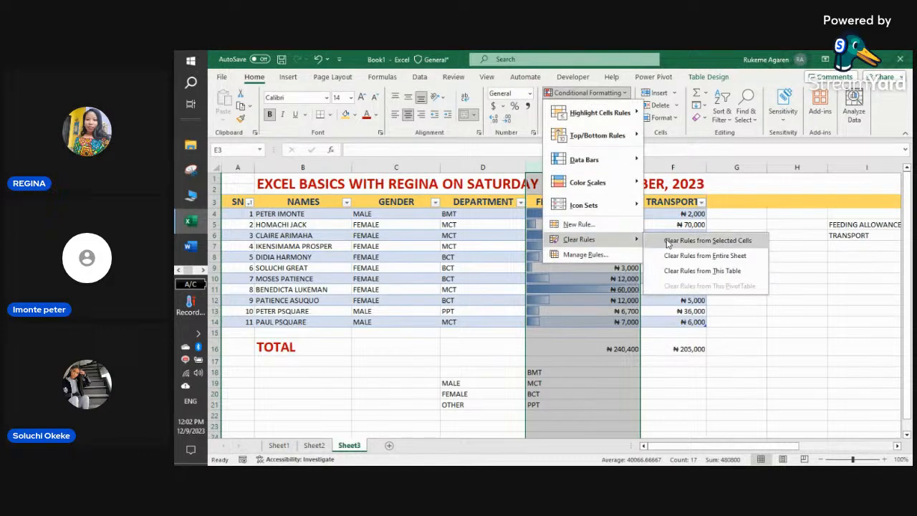
{"action": "left_click", "coordinate": [664, 242]}
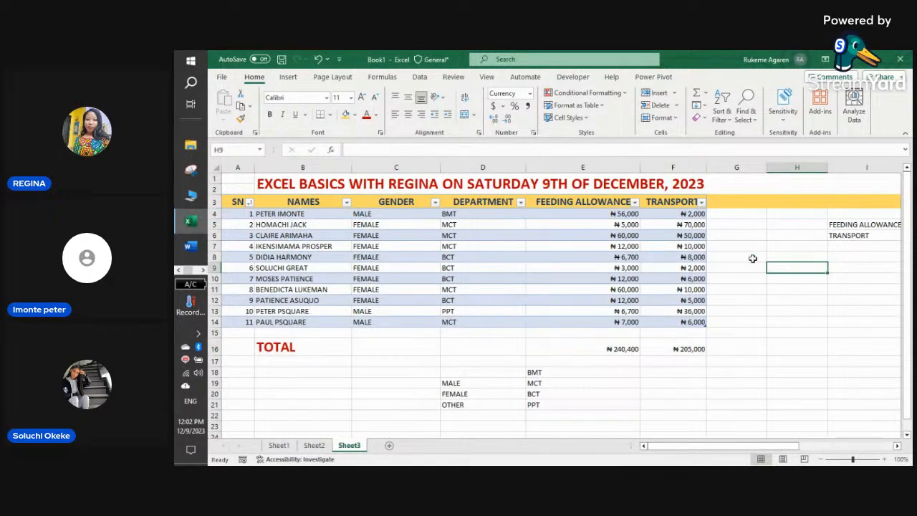
{"action": "left_click", "coordinate": [752, 258]}
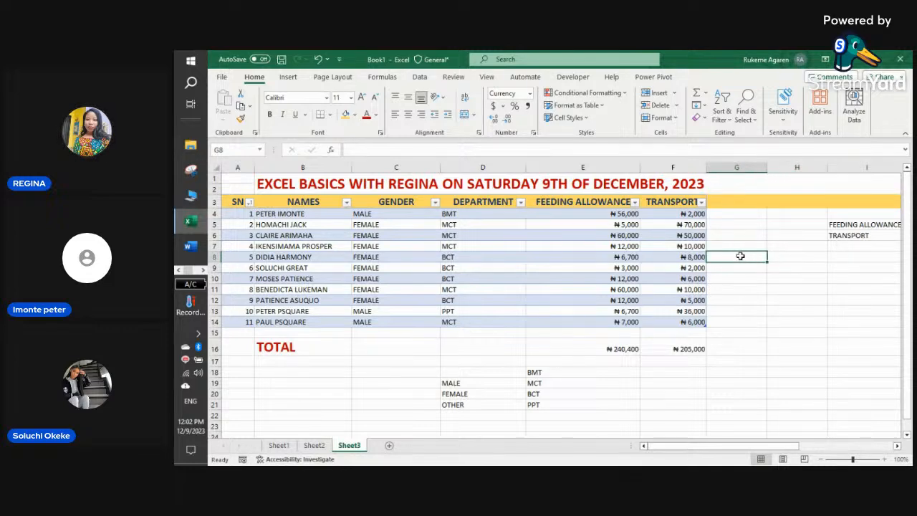
- Try SUM in G8 and COUNT in G9, then undo and erase both entries
{"action": "type", "text": "SUM"}
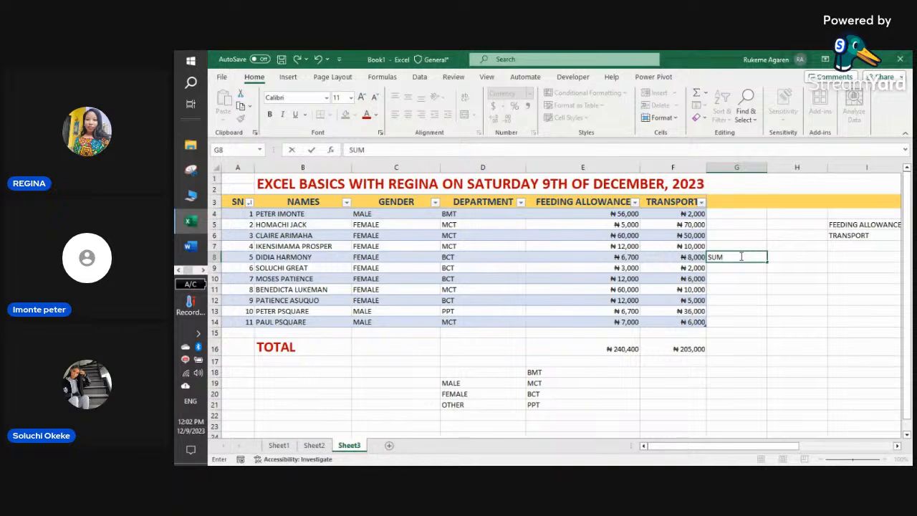
{"action": "key", "text": "Return"}
{"action": "type", "text": "CO"}
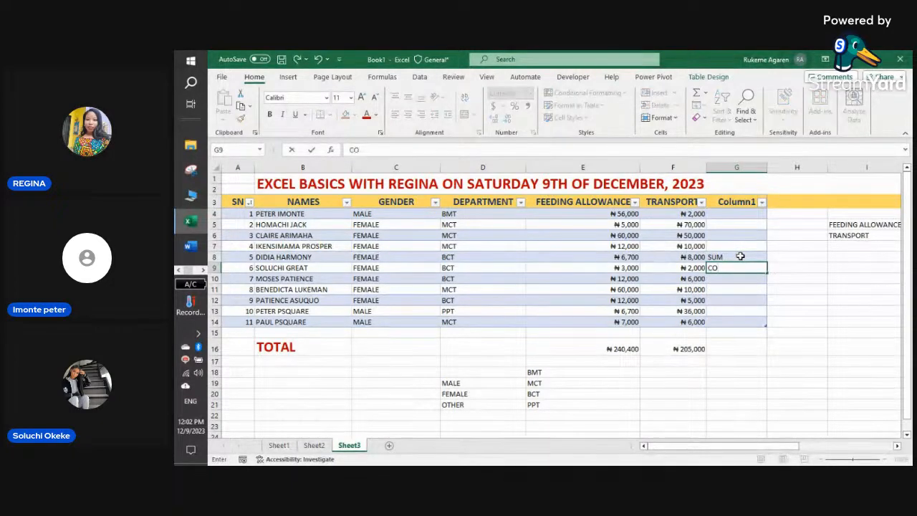
{"action": "type", "text": "UNT"}
{"action": "key", "text": "BackSpace"}
{"action": "key", "text": "BackSpace"}
{"action": "key", "text": "BackSpace"}
{"action": "key", "text": "BackSpace"}
{"action": "key", "text": "BackSpace"}
{"action": "key", "text": "ctrl+y"}
{"action": "key", "text": "ctrl+z"}
{"action": "key", "text": "ctrl+y"}
{"action": "left_click", "coordinate": [737, 264]}
{"action": "key", "text": "ctrl+z"}
{"action": "double_click", "coordinate": [739, 255]}
{"action": "key", "text": "BackSpace"}
{"action": "key", "text": "BackSpace"}
{"action": "key", "text": "BackSpace"}
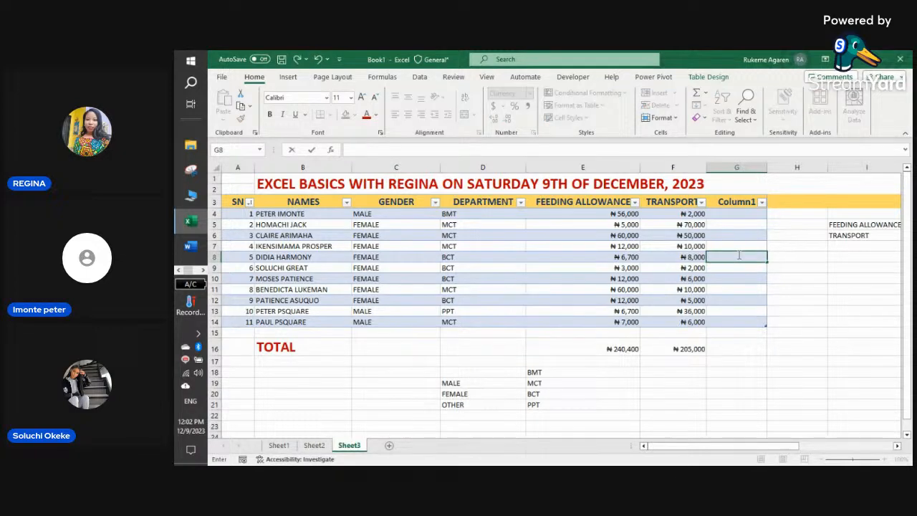
- Enter the labels COUNT, COUNTIF, COUNTIFS across F18:H18
{"action": "left_click", "coordinate": [667, 378]}
{"action": "type", "text": "COUNT"}
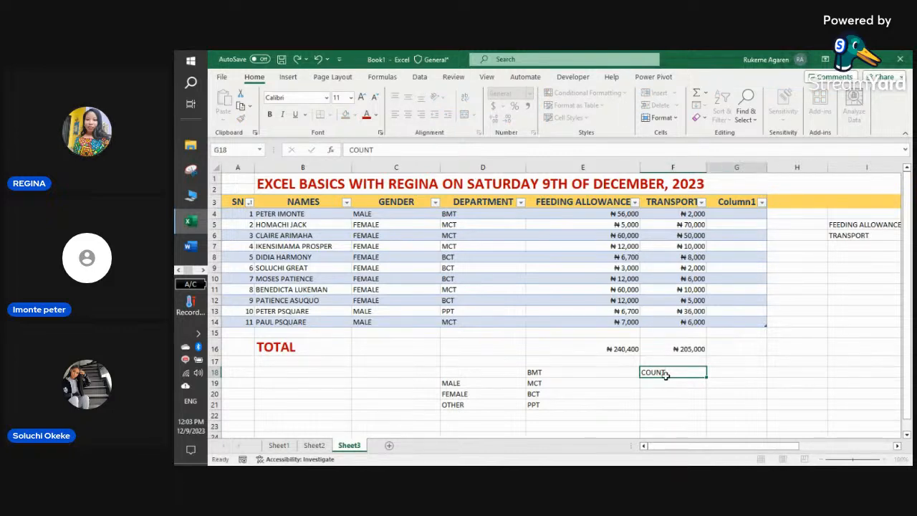
{"action": "key", "text": "Tab"}
{"action": "type", "text": "COUNTIF"}
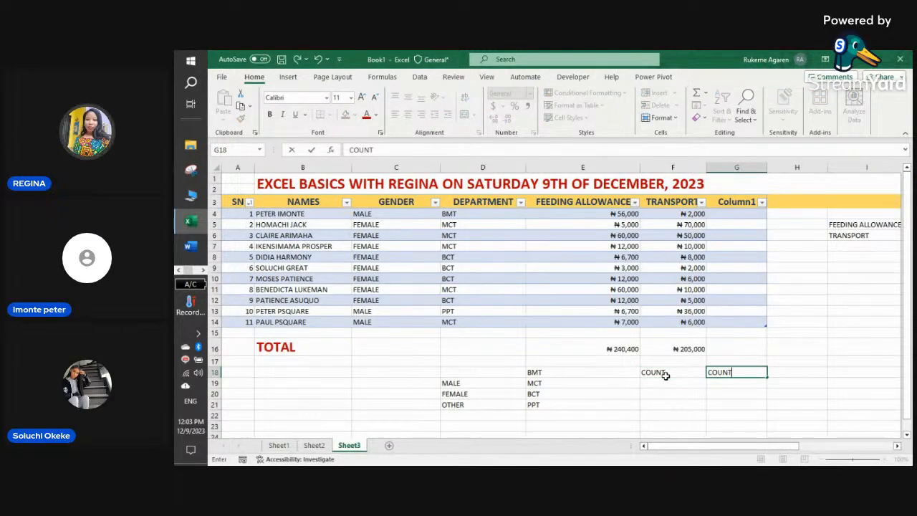
{"action": "key", "text": "Tab"}
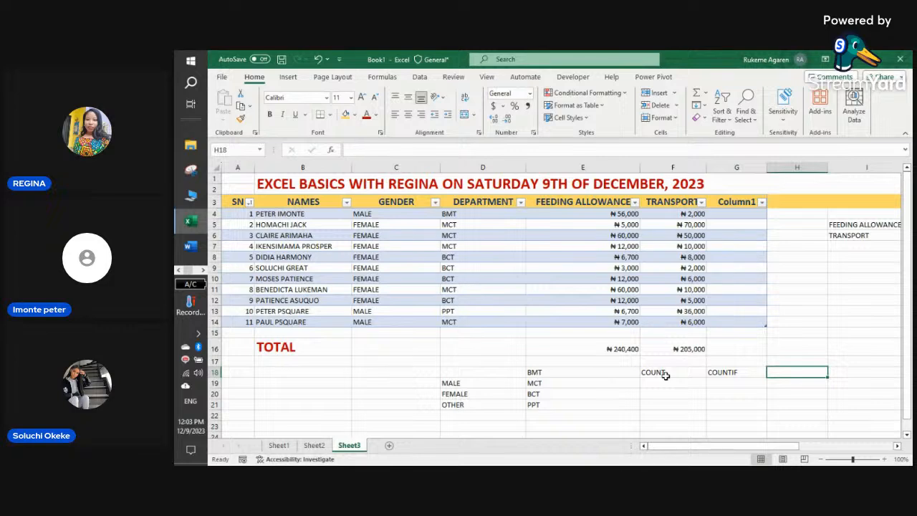
{"action": "type", "text": "COUNTI"}
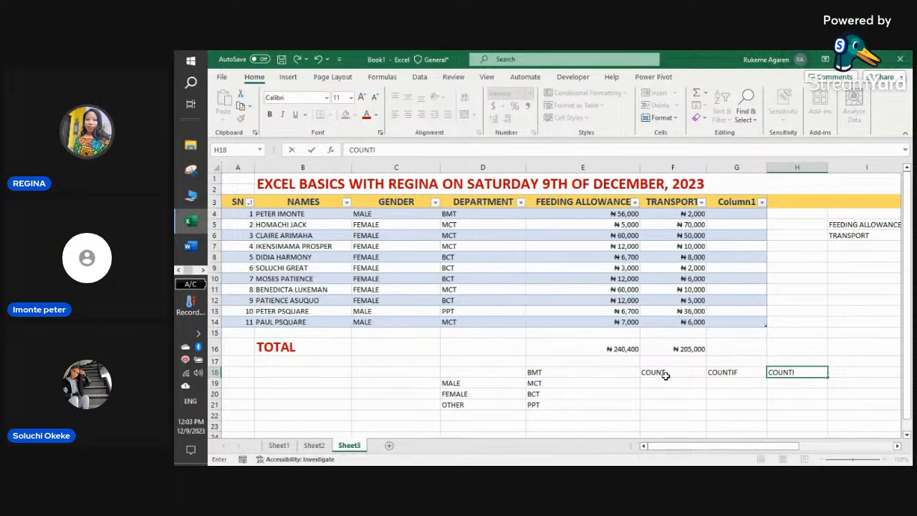
{"action": "type", "text": "FS"}
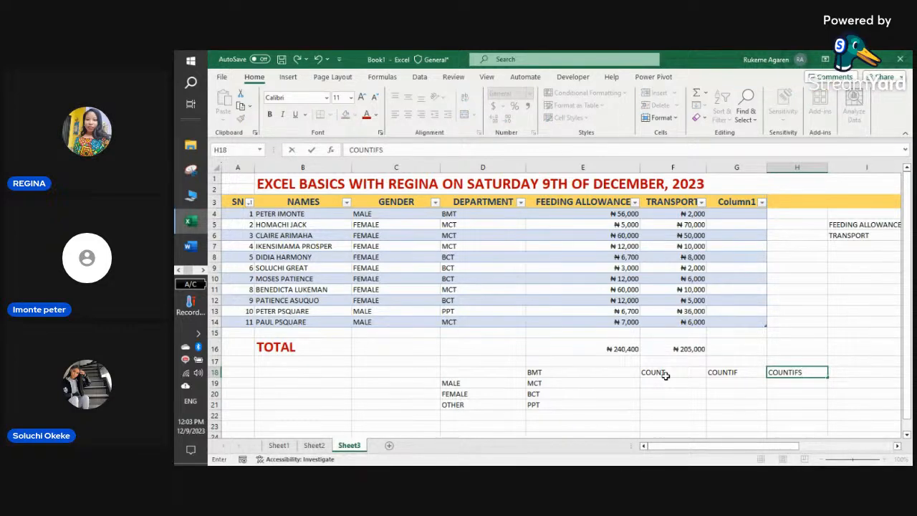
{"action": "key", "text": "Return"}
- Enter the labels SUM, SUMIF, SUMIFS across F21:H21
{"action": "key", "text": "Down"}
{"action": "key", "text": "Down"}
{"action": "key", "text": "Left"}
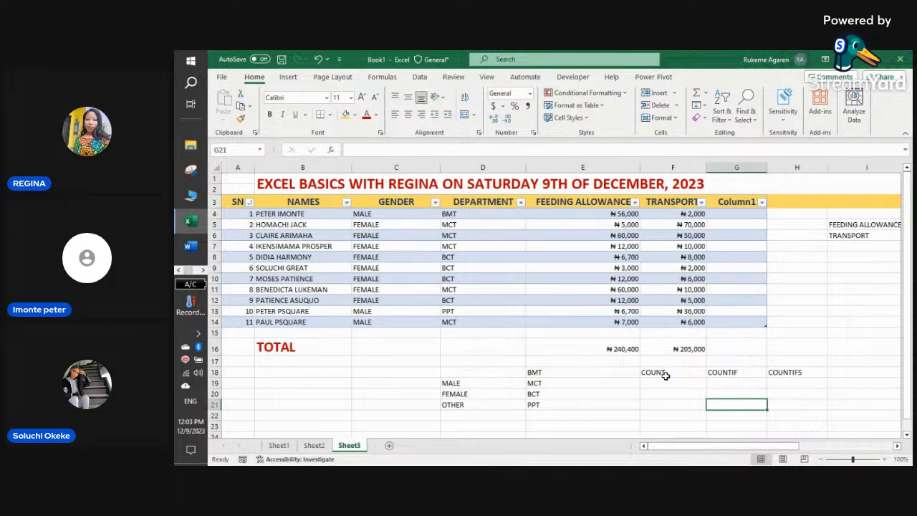
{"action": "key", "text": "Left"}
{"action": "type", "text": "SUM"}
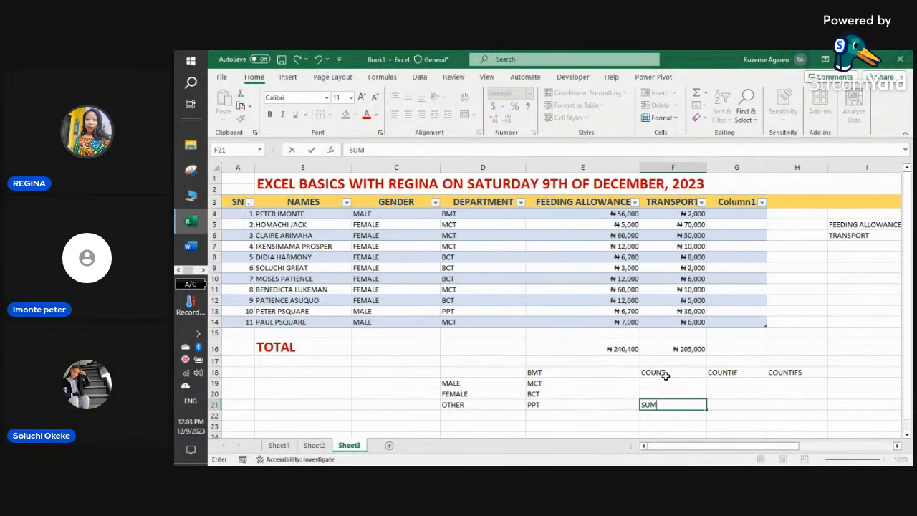
{"action": "key", "text": "Tab"}
{"action": "type", "text": "SUMIF"}
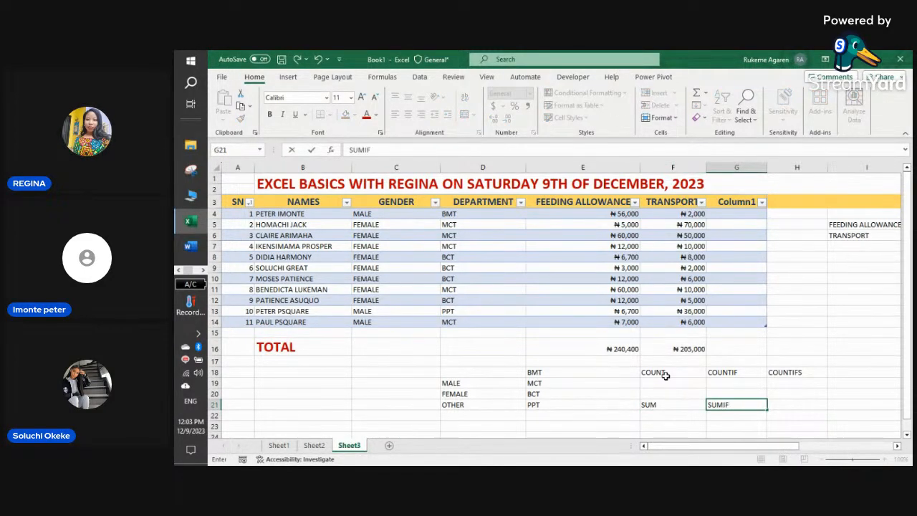
{"action": "key", "text": "Tab"}
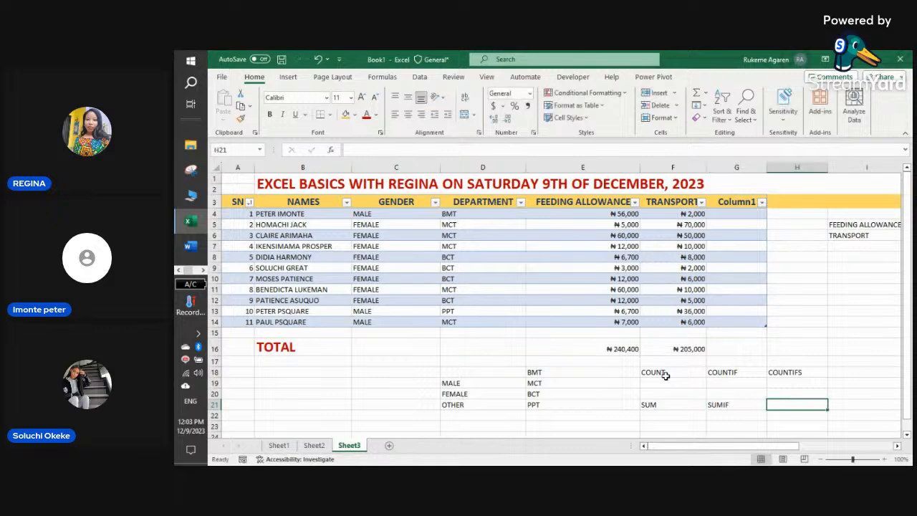
{"action": "type", "text": "SUMIFS"}
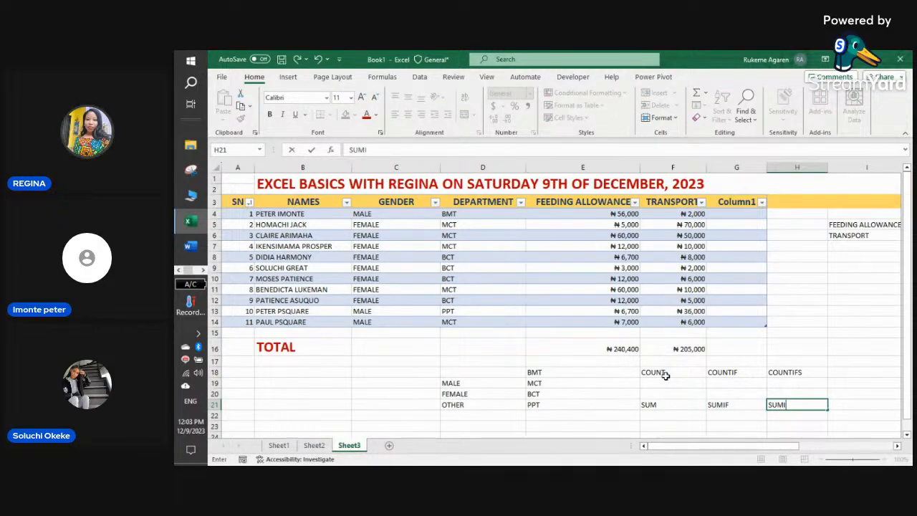
{"action": "left_click", "coordinate": [811, 331]}
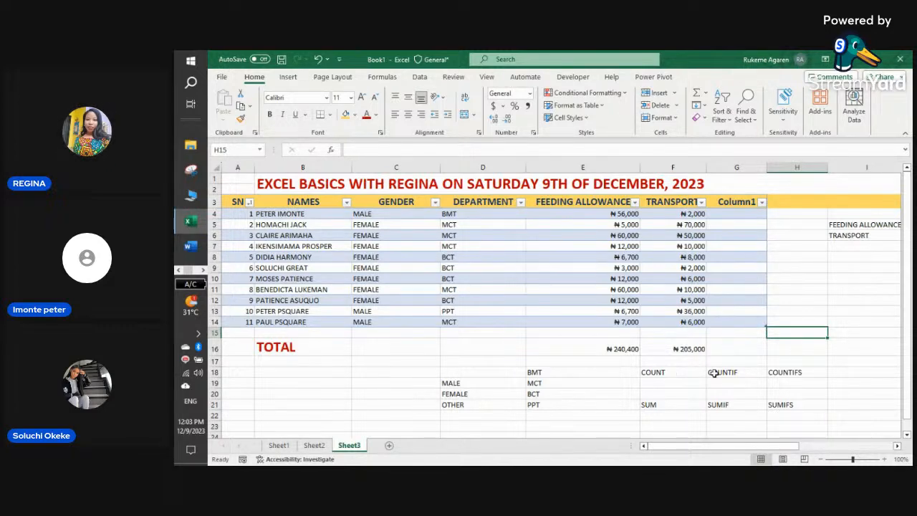
{"action": "left_click", "coordinate": [740, 383]}
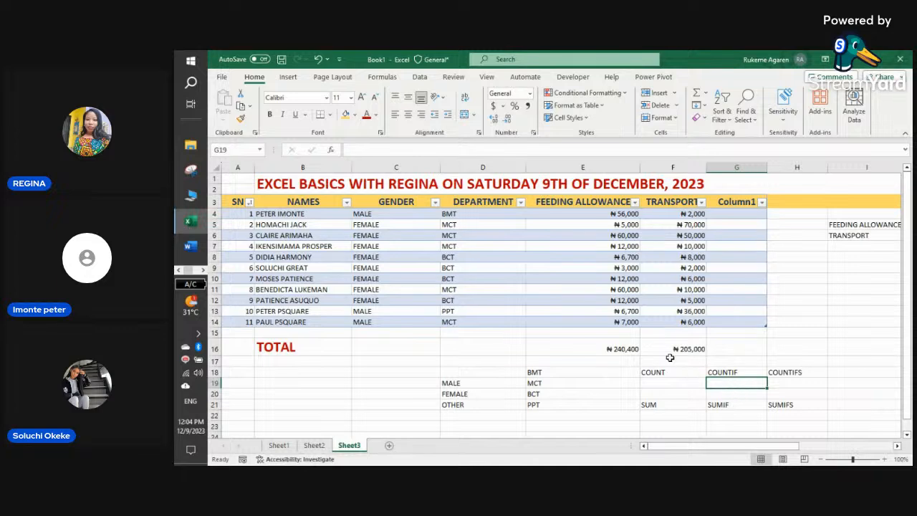
- Copy the F18:H21 label block (COUNT through SUMIFS) and paste it at B24
{"action": "left_click_drag", "start_coordinate": [653, 368], "coordinate": [813, 409]}
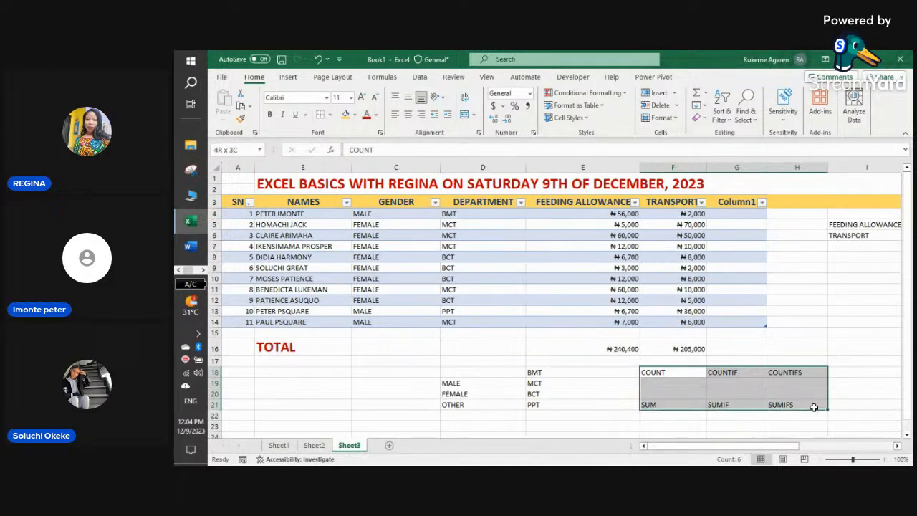
{"action": "right_click", "coordinate": [756, 379]}
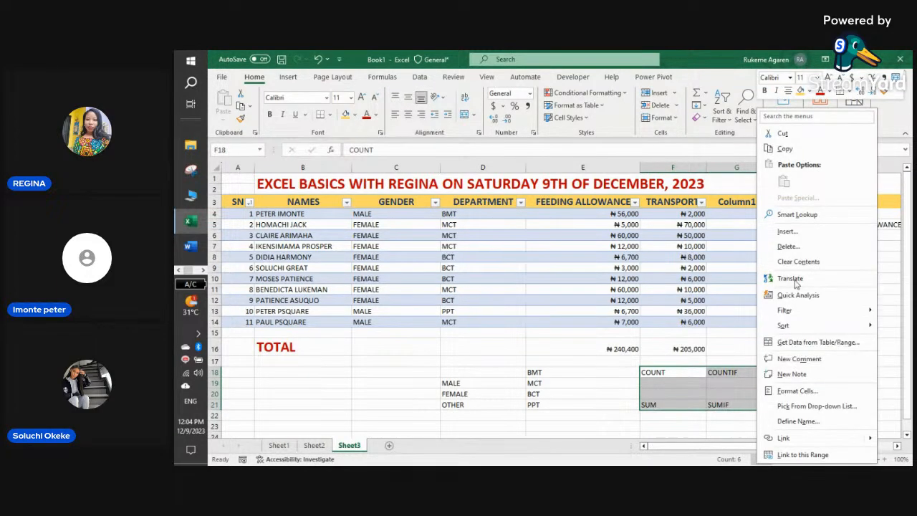
{"action": "left_click", "coordinate": [777, 143]}
{"action": "scroll", "coordinate": [301, 394], "scroll_direction": "down", "scroll_amount": 3}
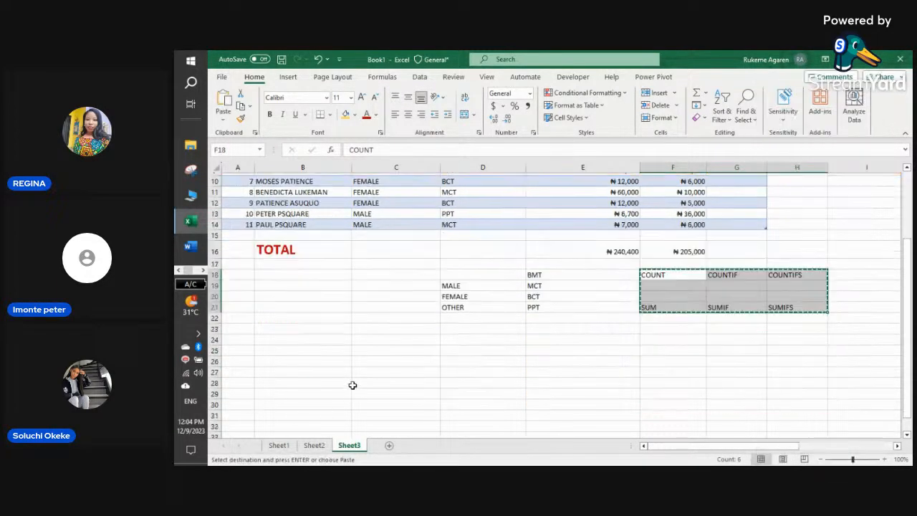
{"action": "left_click", "coordinate": [317, 339]}
{"action": "right_click", "coordinate": [316, 339]}
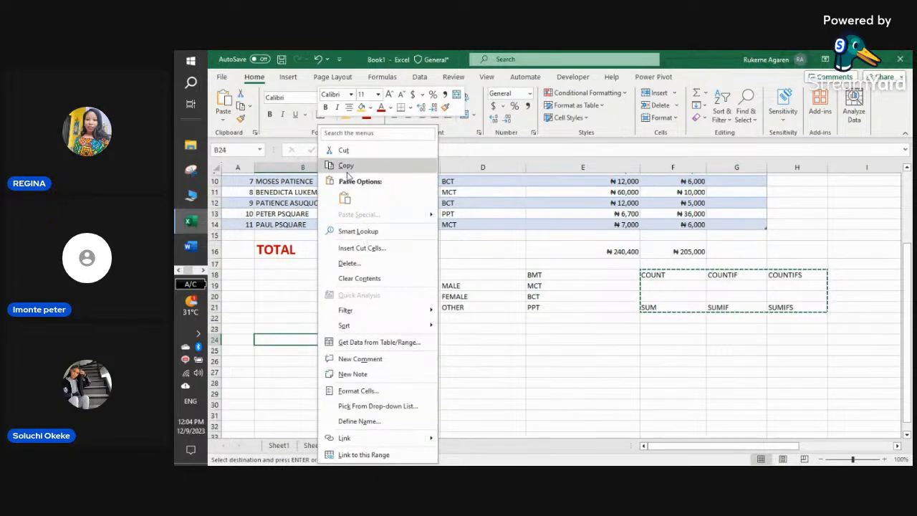
{"action": "left_click", "coordinate": [346, 198]}
{"action": "scroll", "coordinate": [459, 344], "scroll_direction": "up", "scroll_amount": 3}
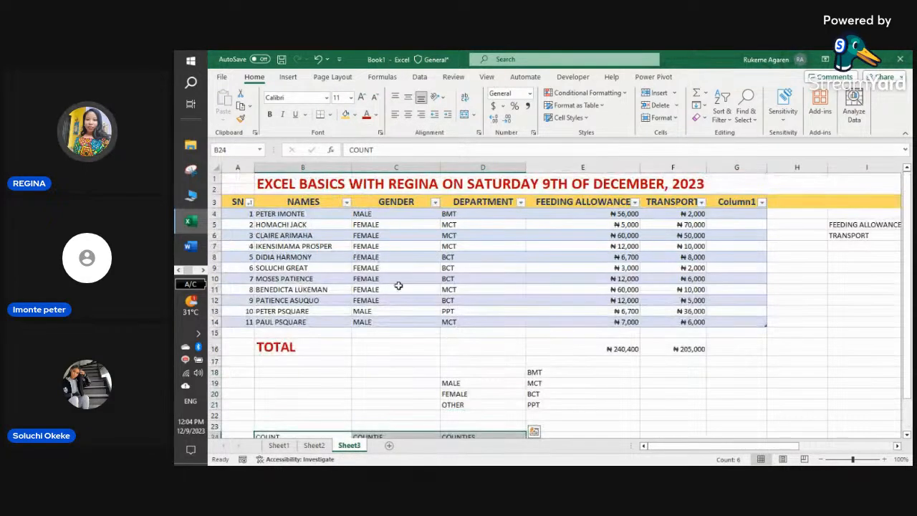
{"action": "left_click", "coordinate": [358, 238]}
{"action": "left_click", "coordinate": [302, 214]}
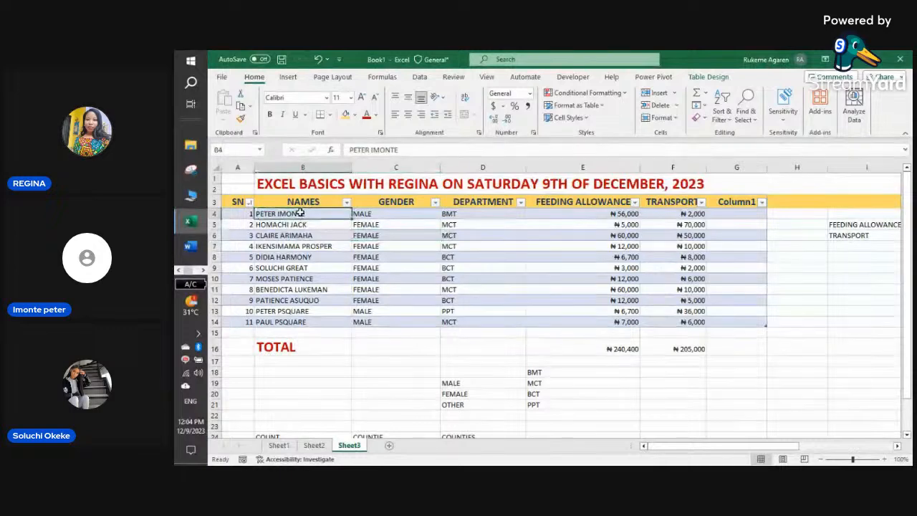
- Replace Table2 with EXCEL in the Table Design Table Name box
{"action": "left_click", "coordinate": [324, 247]}
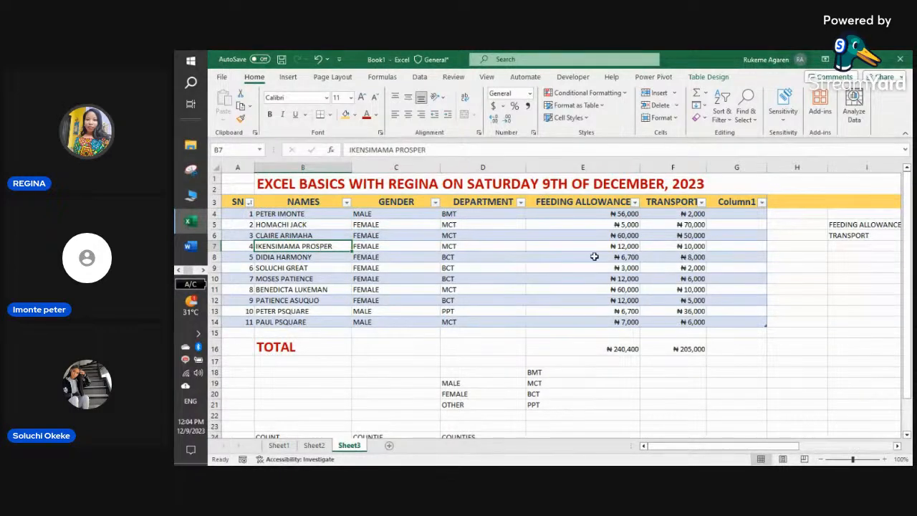
{"action": "left_click", "coordinate": [805, 322]}
{"action": "left_click", "coordinate": [831, 271]}
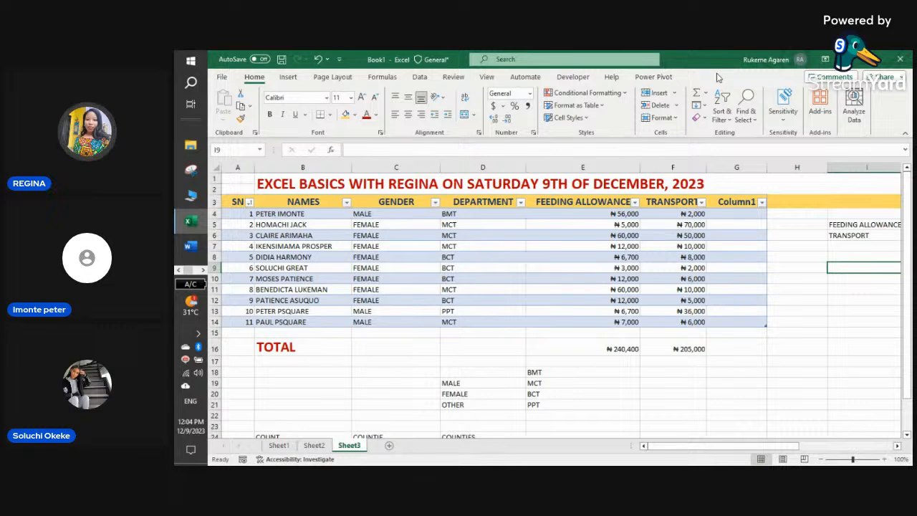
{"action": "left_click", "coordinate": [404, 237]}
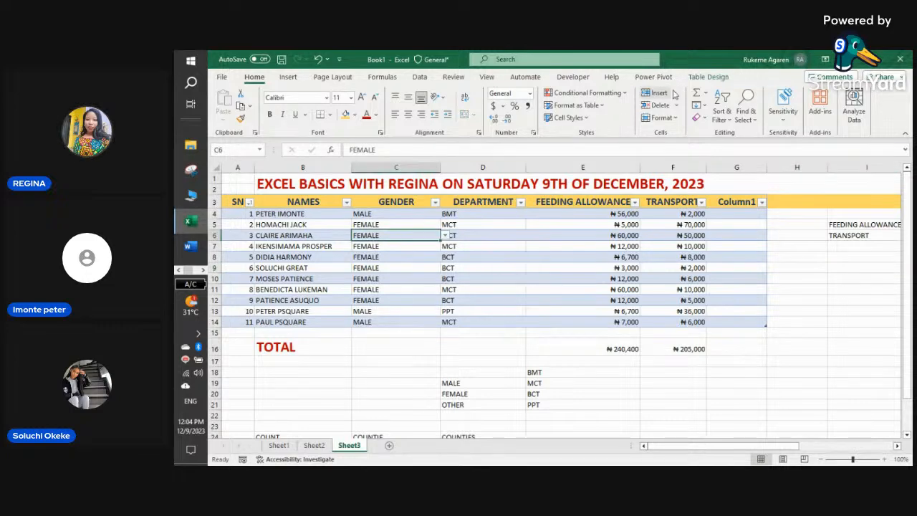
{"action": "left_click", "coordinate": [709, 77]}
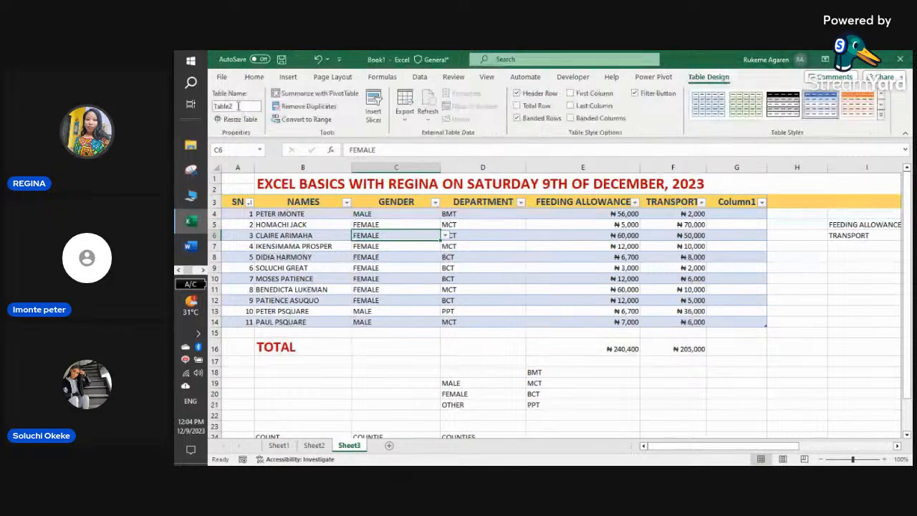
{"action": "left_click", "coordinate": [253, 105]}
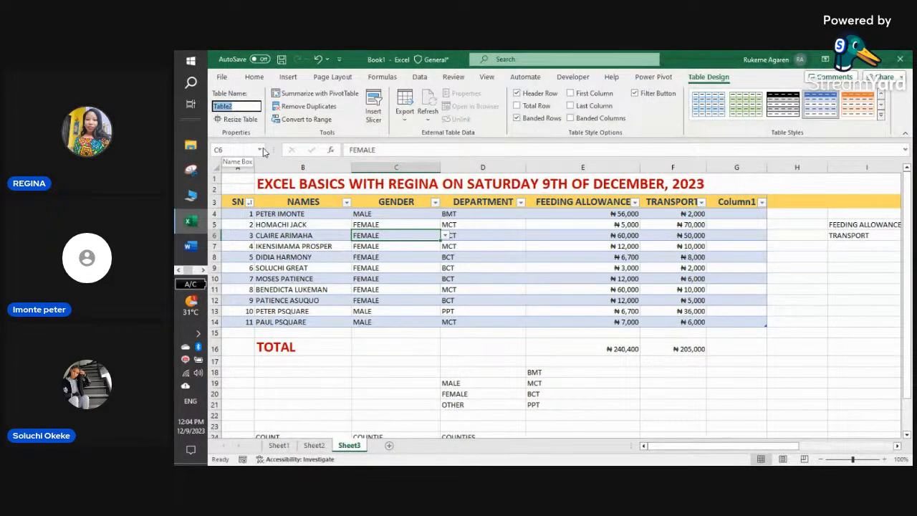
{"action": "type", "text": "EXCEL"}
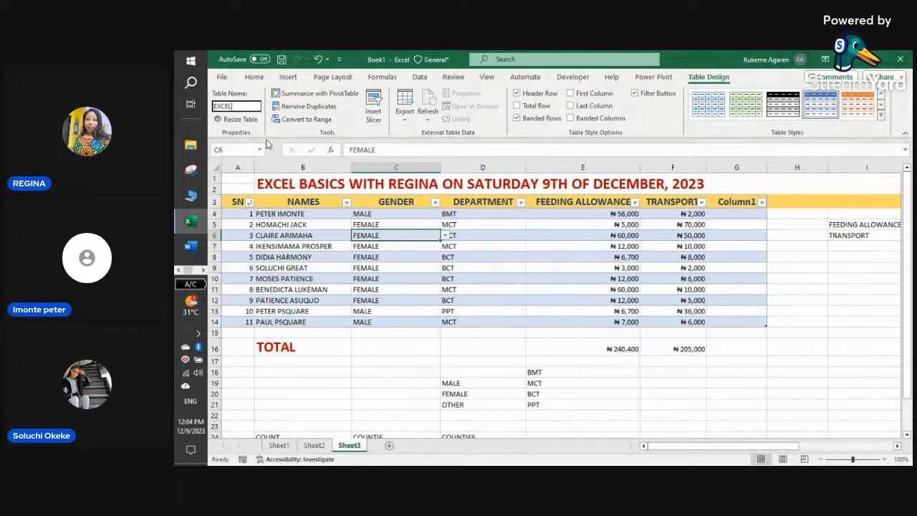
{"action": "left_click", "coordinate": [377, 371]}
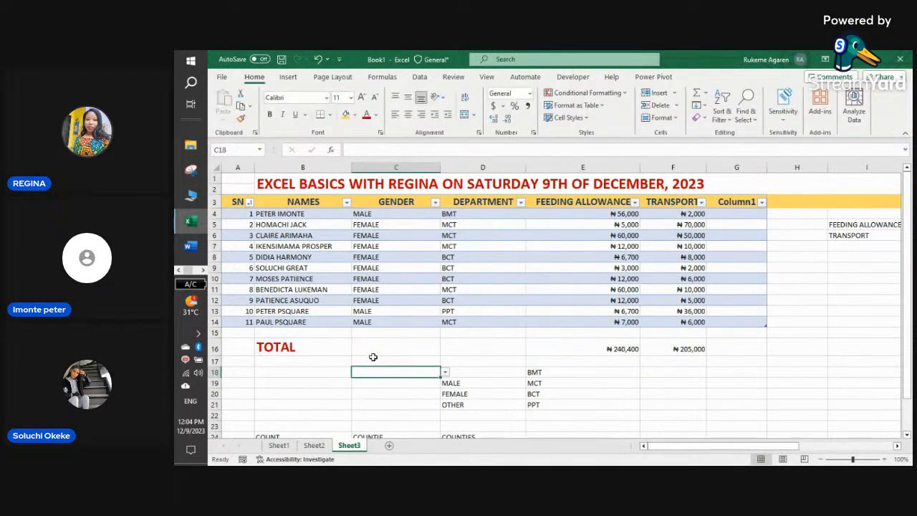
{"action": "left_click", "coordinate": [372, 280]}
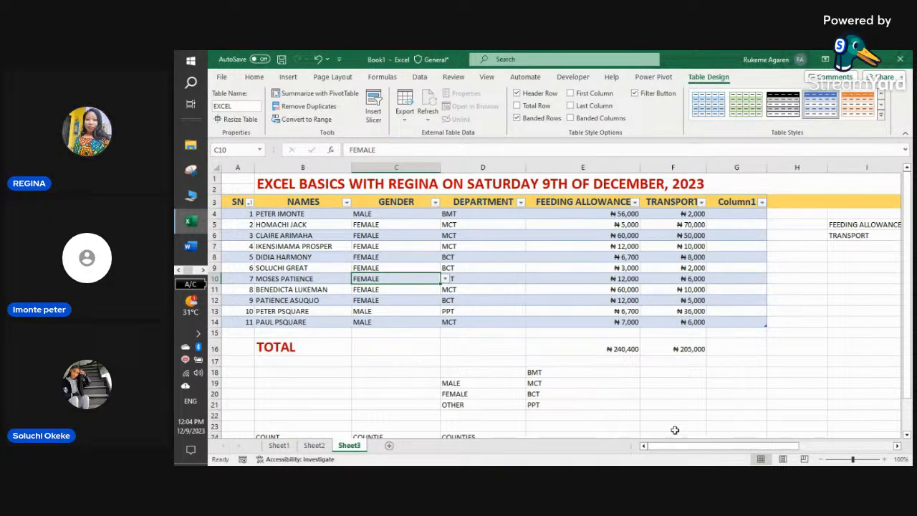
- Start J6 for TRANSPORT as =MIN(EXCEL, using autocomplete for MIN and the EXCEL table
{"action": "left_click_drag", "start_coordinate": [677, 449], "coordinate": [688, 446]}
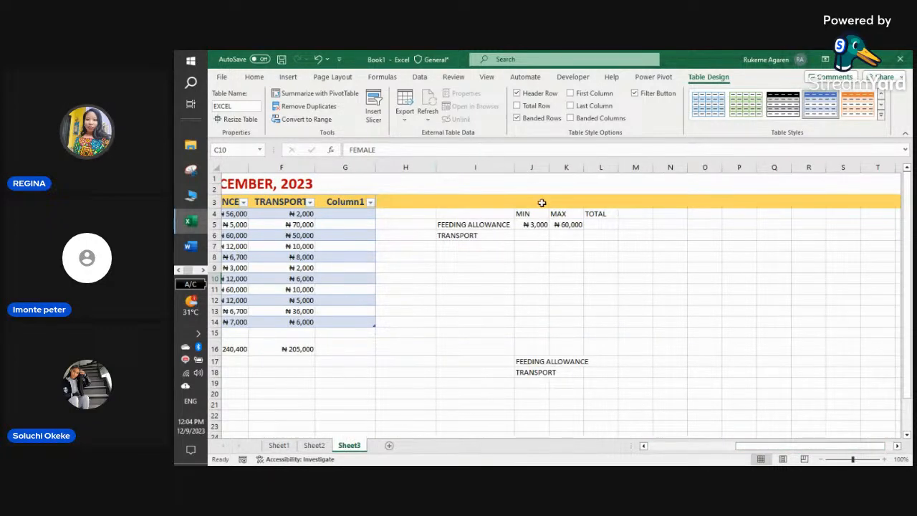
{"action": "left_click", "coordinate": [528, 226]}
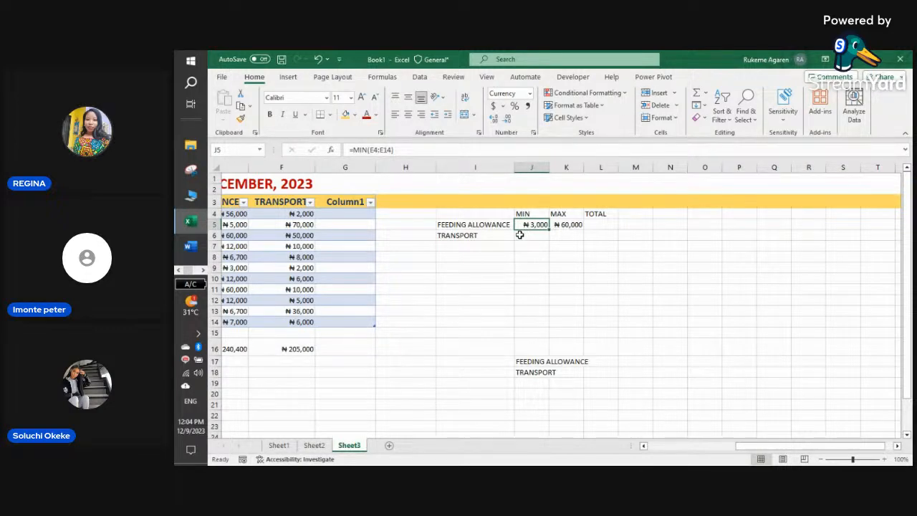
{"action": "left_click", "coordinate": [536, 241]}
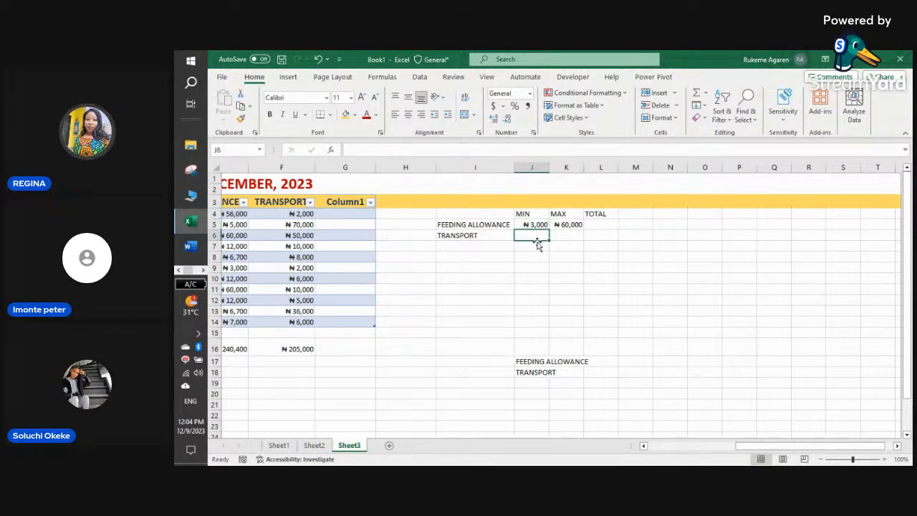
{"action": "type", "text": "=MIN"}
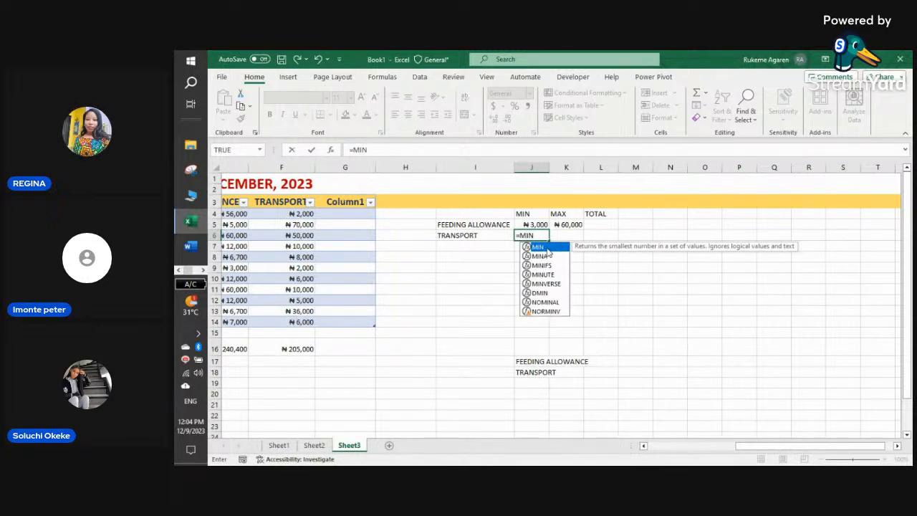
{"action": "double_click", "coordinate": [546, 247]}
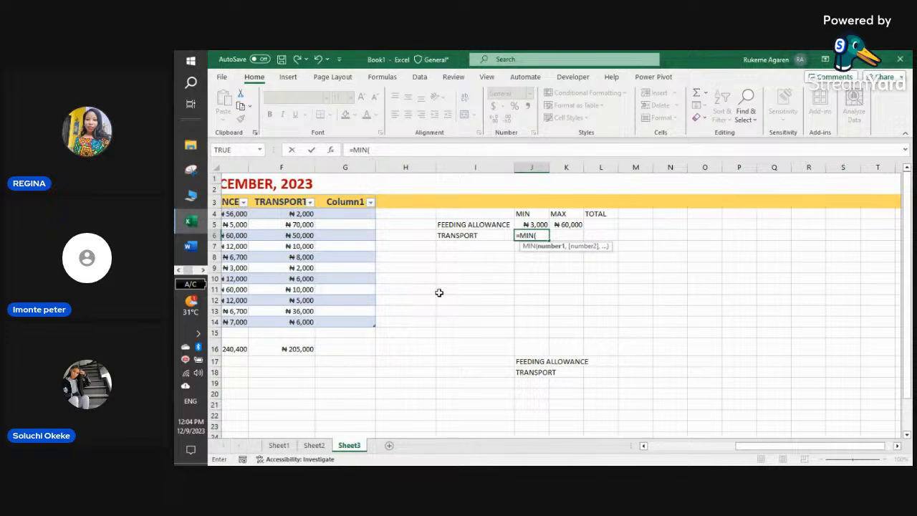
{"action": "type", "text": "EX"}
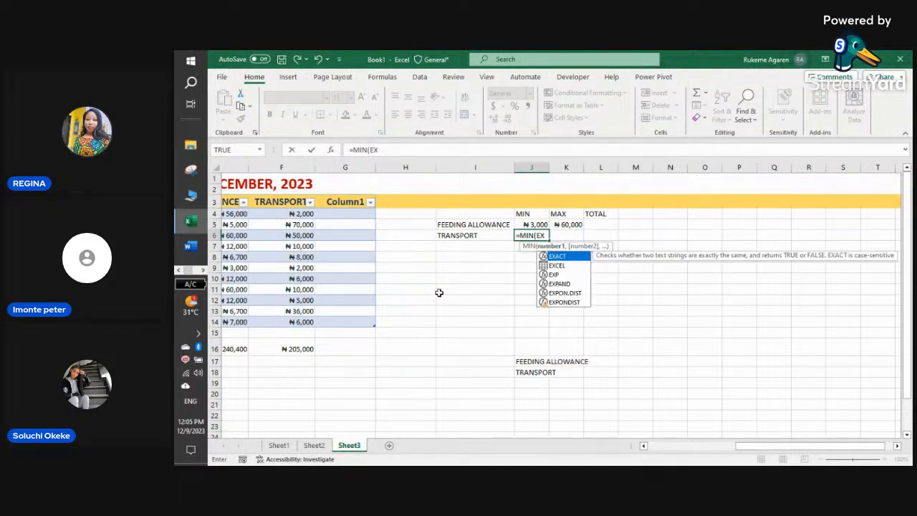
{"action": "double_click", "coordinate": [567, 266]}
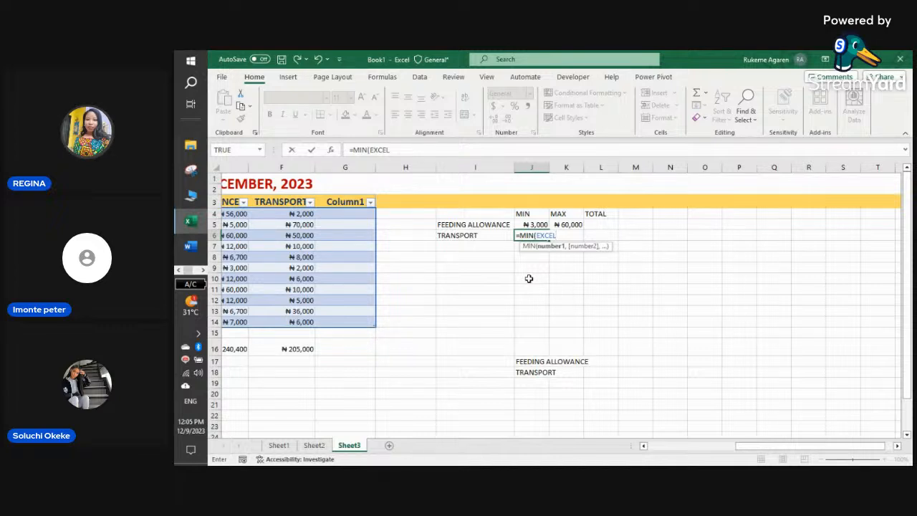
- Try several separators after EXCEL in J6, deleting each stray character
{"action": "type", "text": ";"}
{"action": "key", "text": "BackSpace"}
{"action": "type", "text": "'"}
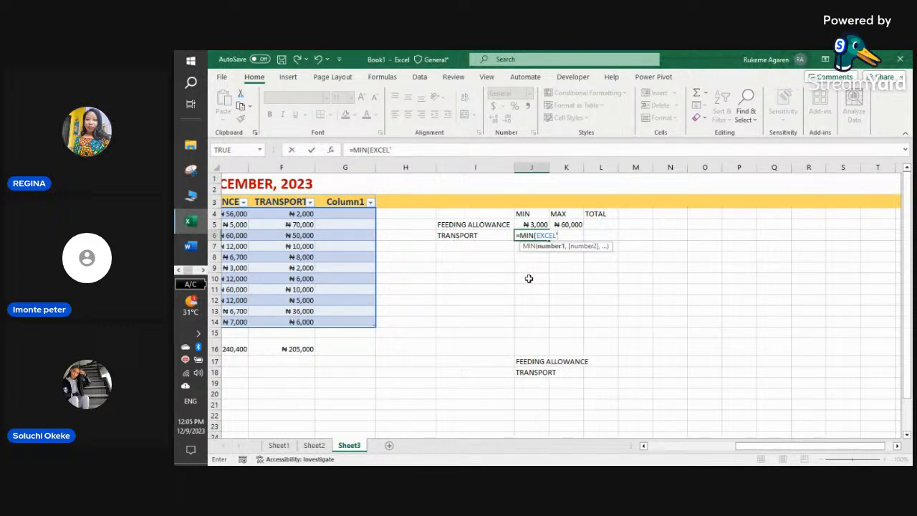
{"action": "key", "text": "BackSpace"}
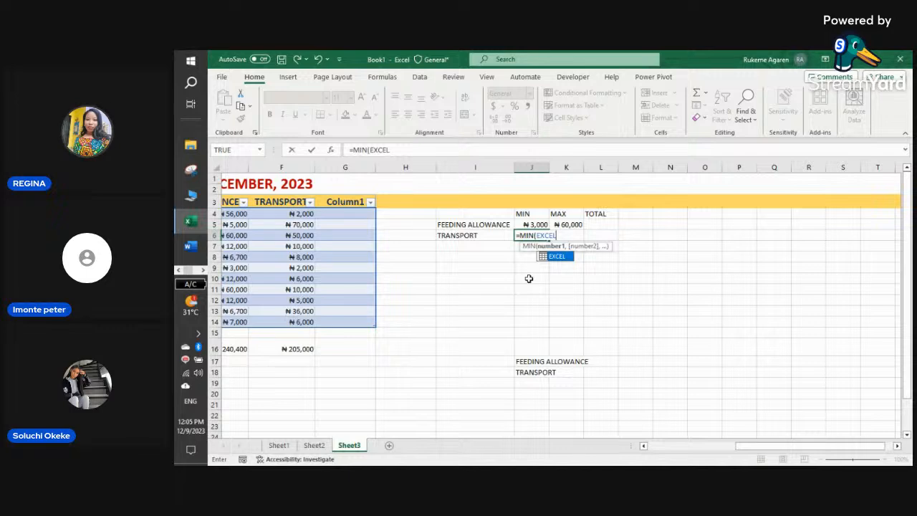
{"action": "type", "text": ","}
{"action": "key", "text": "BackSpace"}
{"action": "type", "text": "{"}
{"action": "key", "text": "BackSpace"}
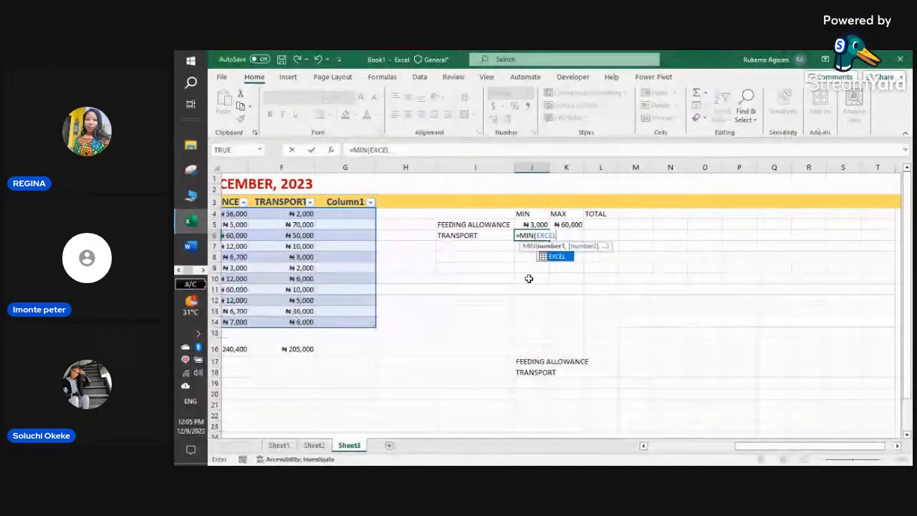
{"action": "type", "text": ")"}
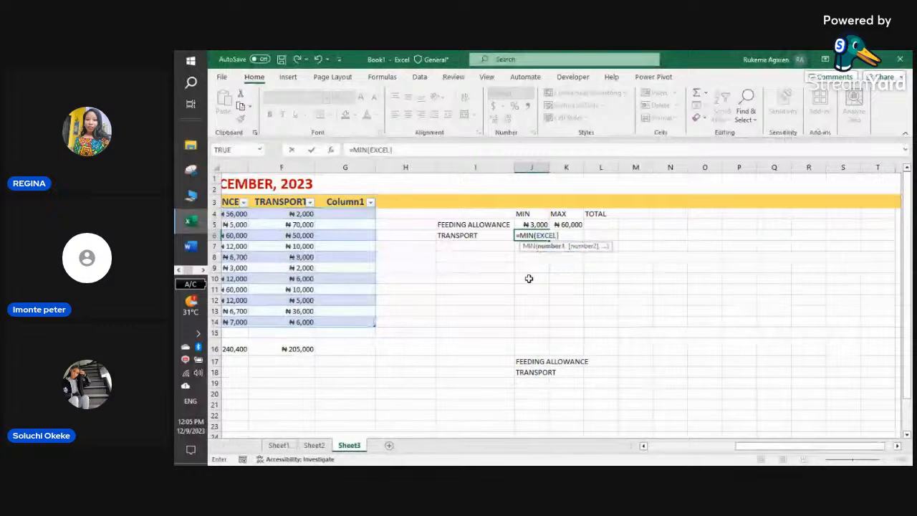
{"action": "key", "text": "BackSpace"}
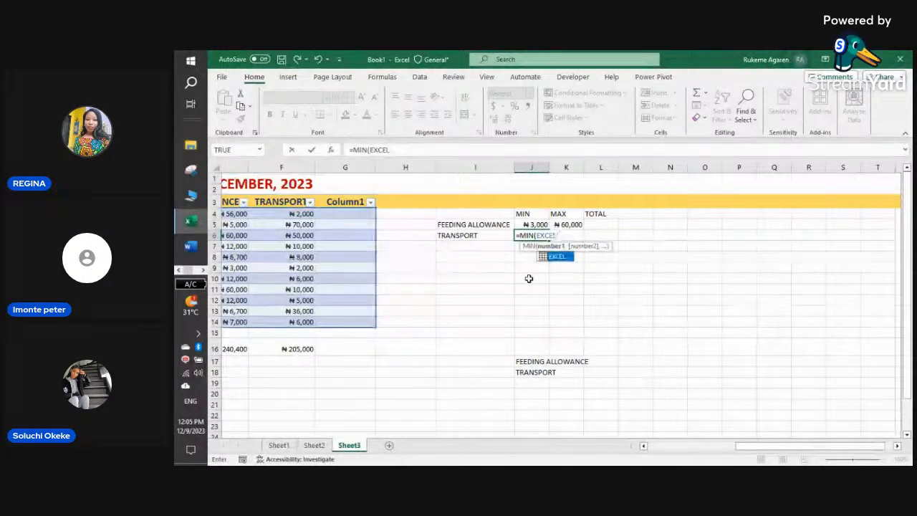
{"action": "type", "text": "=0"}
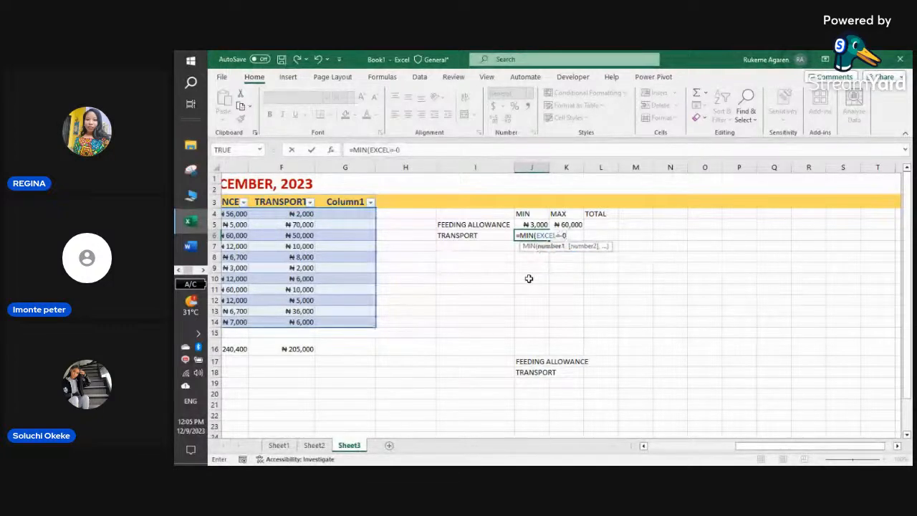
{"action": "type", "text": ")["}
{"action": "key", "text": "BackSpace"}
{"action": "key", "text": "BackSpace"}
{"action": "key", "text": "BackSpace"}
{"action": "key", "text": "BackSpace"}
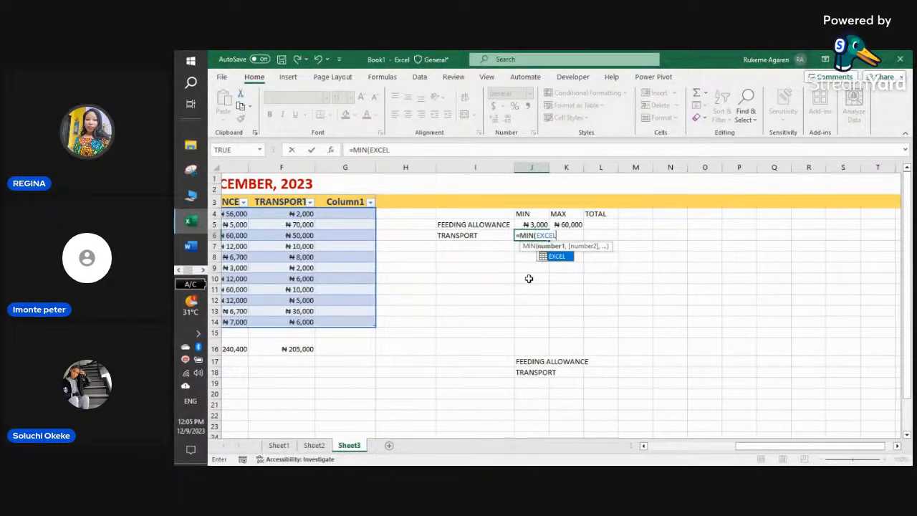
- Complete J6 as =MIN(EXCEL[FEEDING ALLOWANCE]), returning 3000
{"action": "type", "text": "["}
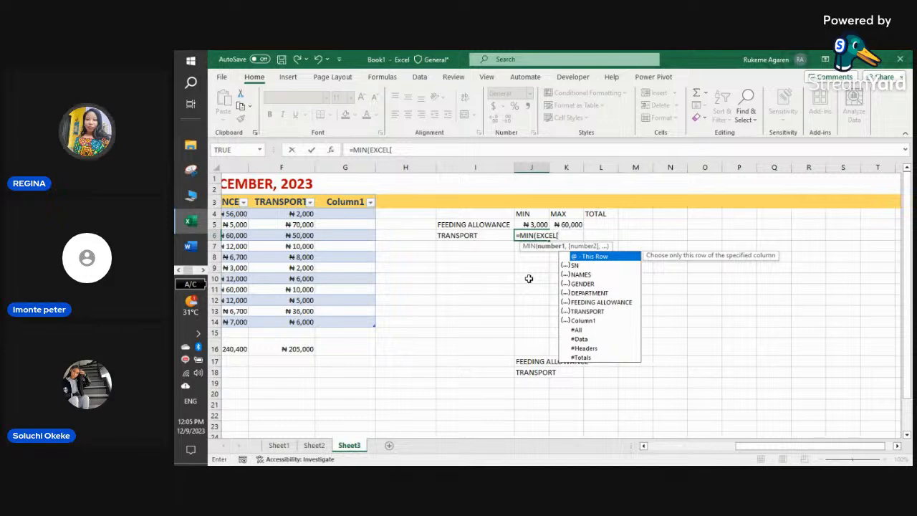
{"action": "double_click", "coordinate": [595, 303]}
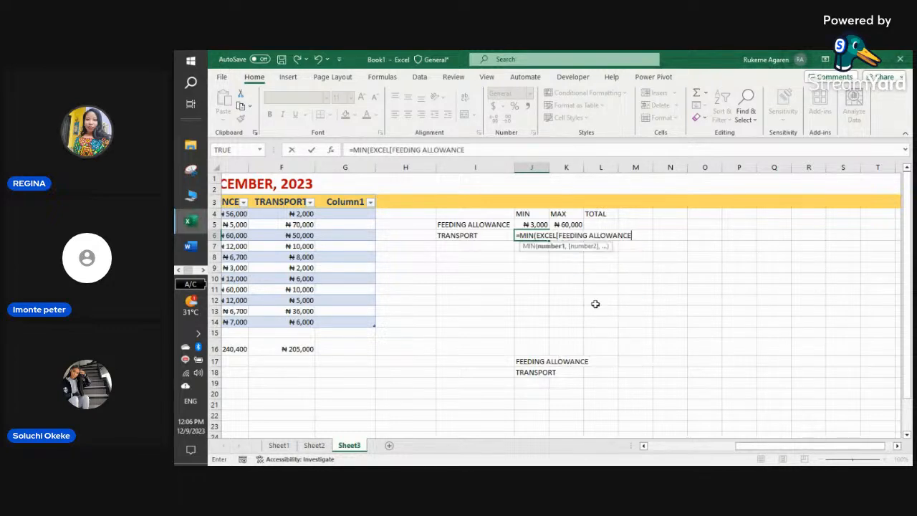
{"action": "type", "text": "]"}
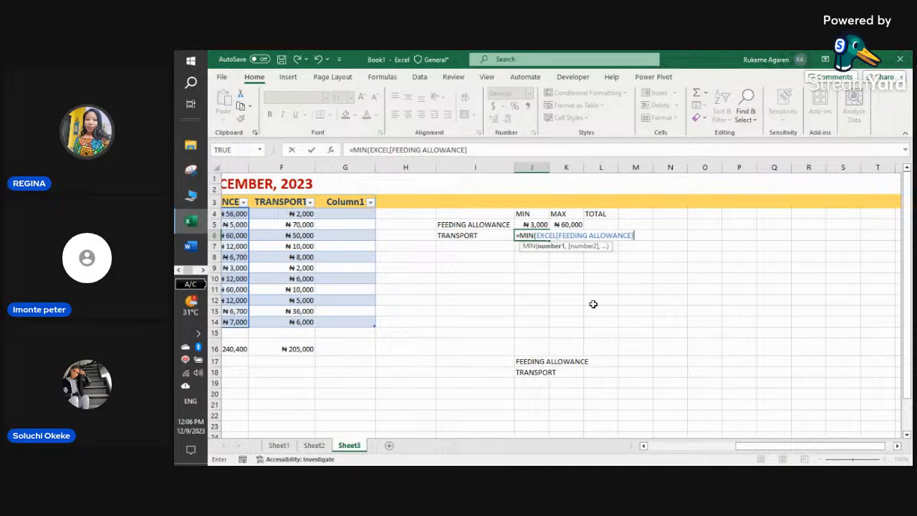
{"action": "type", "text": "))"}
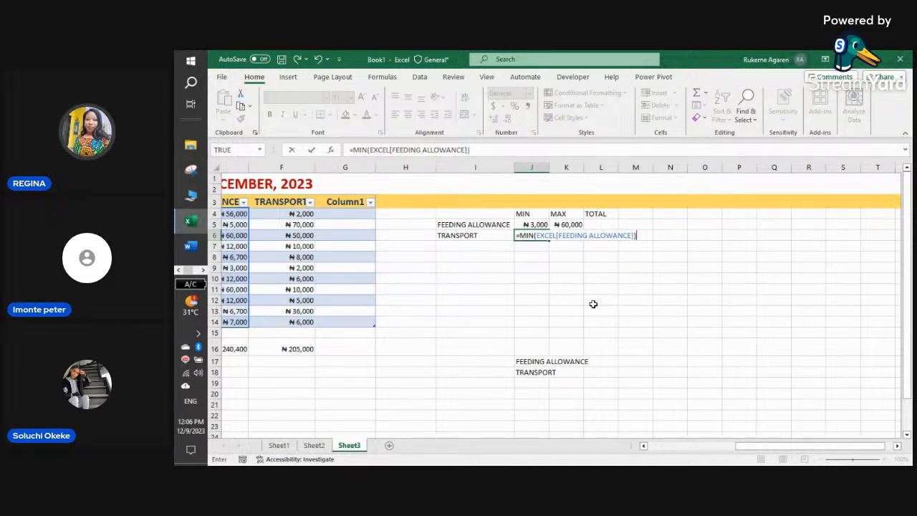
{"action": "key", "text": "Return"}
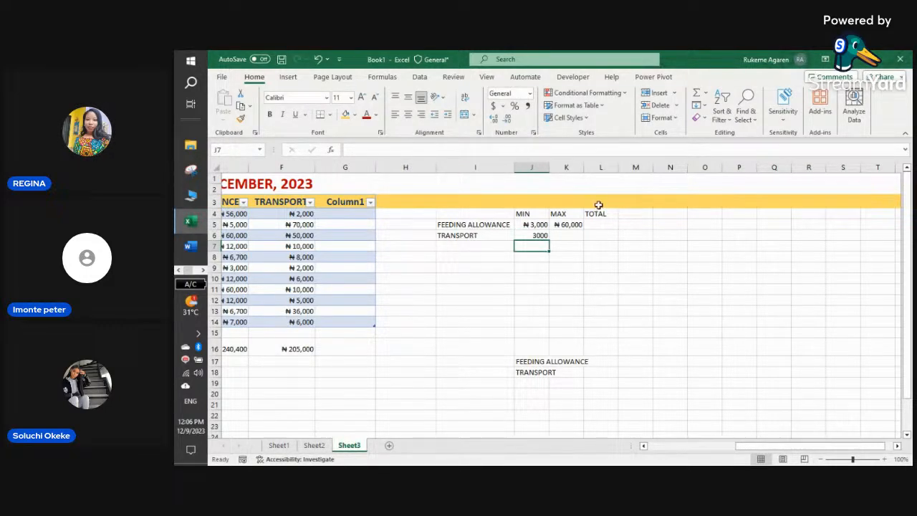
{"action": "left_click", "coordinate": [536, 234]}
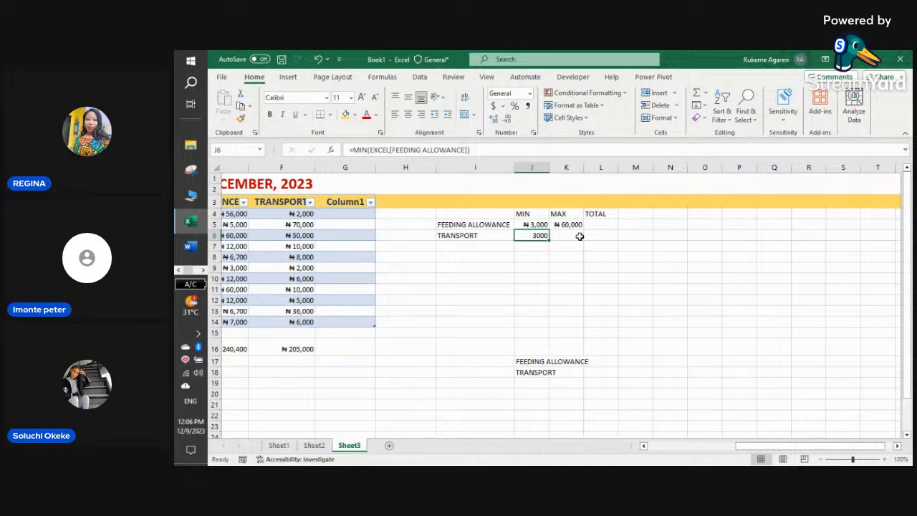
- Select several ranges of staff rows and columns to demonstrate table ranges
{"action": "left_click", "coordinate": [282, 233]}
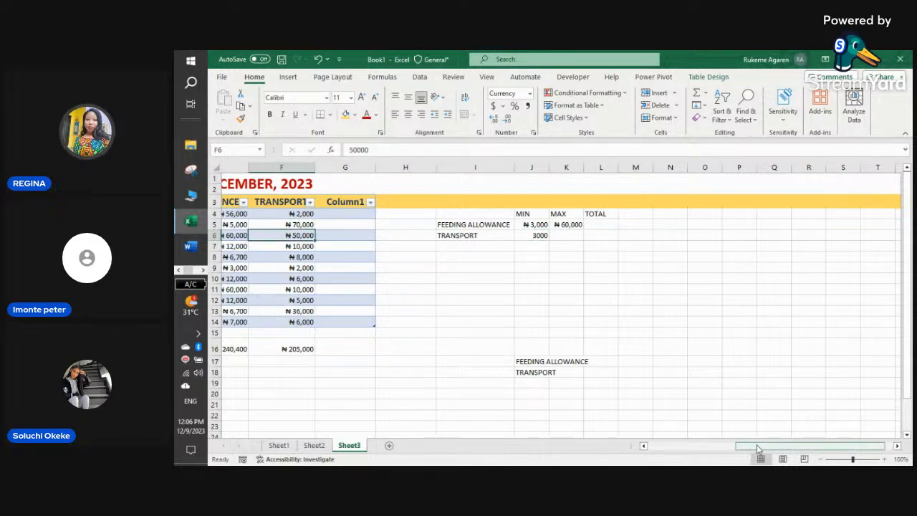
{"action": "left_click_drag", "start_coordinate": [758, 448], "coordinate": [670, 449]}
{"action": "left_click_drag", "start_coordinate": [283, 235], "coordinate": [615, 311]}
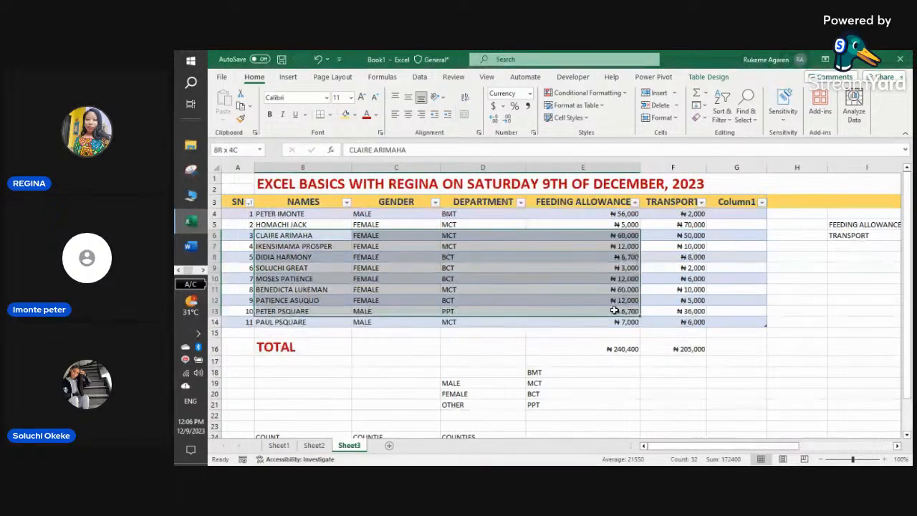
{"action": "left_click", "coordinate": [468, 348]}
{"action": "left_click_drag", "start_coordinate": [349, 235], "coordinate": [584, 290]}
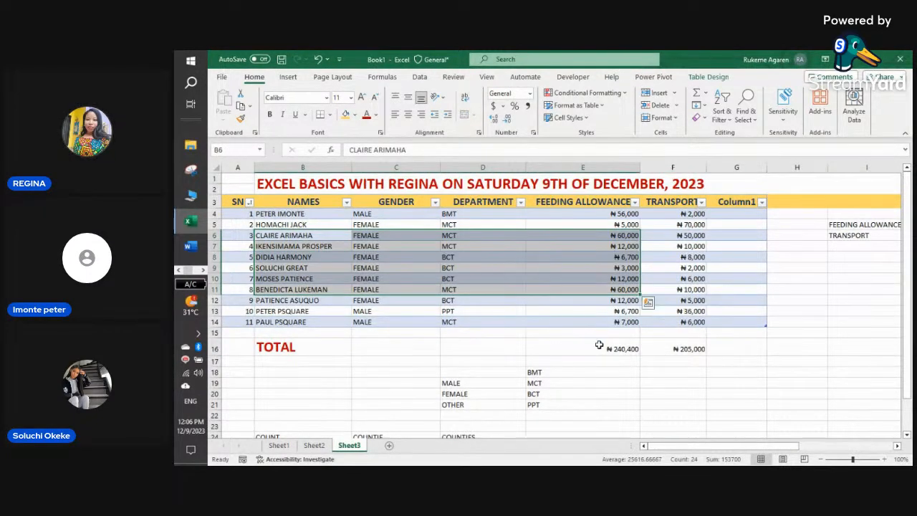
{"action": "left_click", "coordinate": [599, 345]}
{"action": "left_click_drag", "start_coordinate": [342, 223], "coordinate": [678, 260]}
{"action": "left_click", "coordinate": [678, 262]}
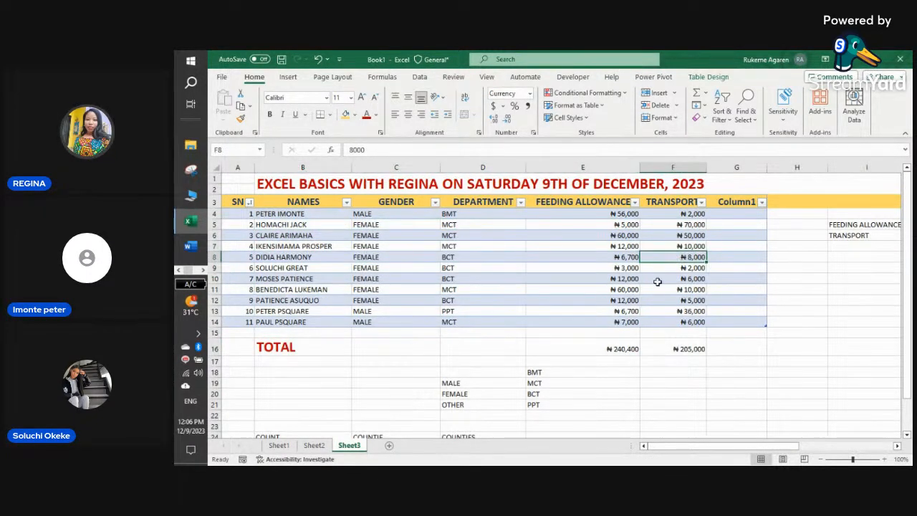
{"action": "left_click_drag", "start_coordinate": [766, 444], "coordinate": [798, 444]}
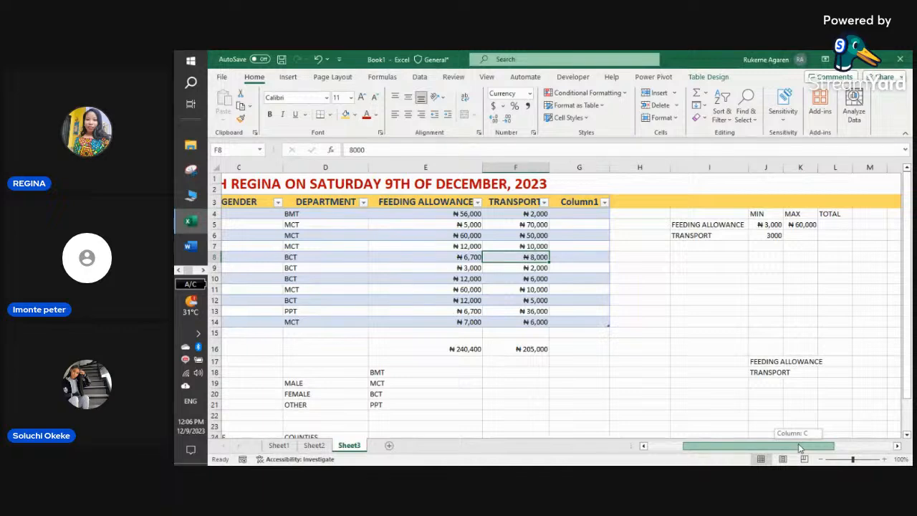
{"action": "left_click_drag", "start_coordinate": [798, 444], "coordinate": [751, 443]}
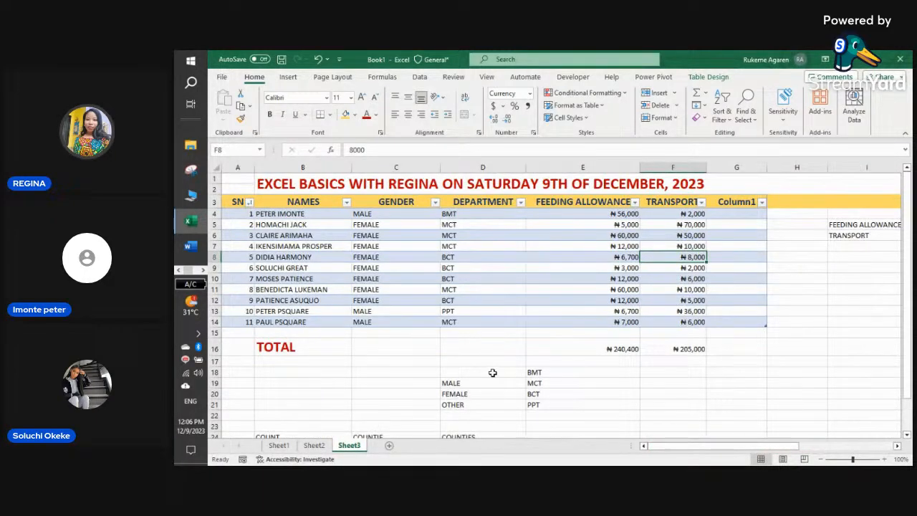
{"action": "scroll", "coordinate": [492, 373], "scroll_direction": "down", "scroll_amount": 2}
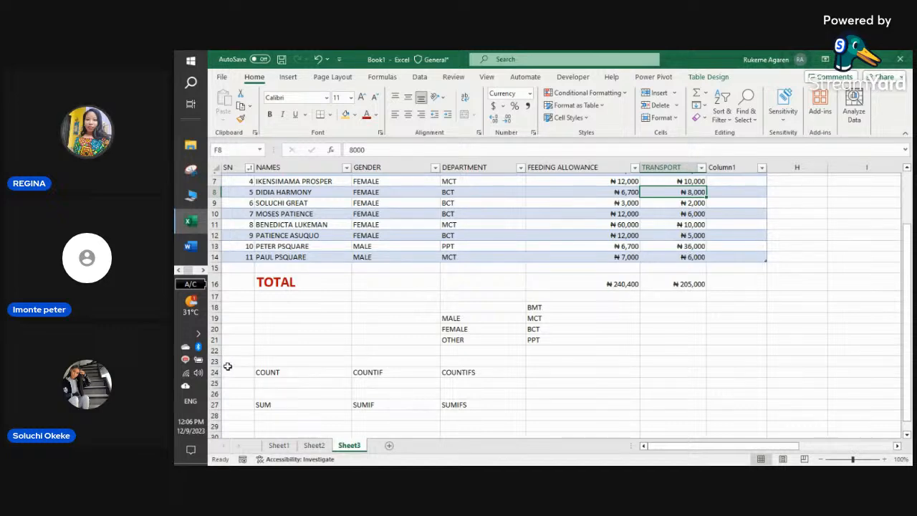
{"action": "scroll", "coordinate": [227, 366], "scroll_direction": "up", "scroll_amount": 1}
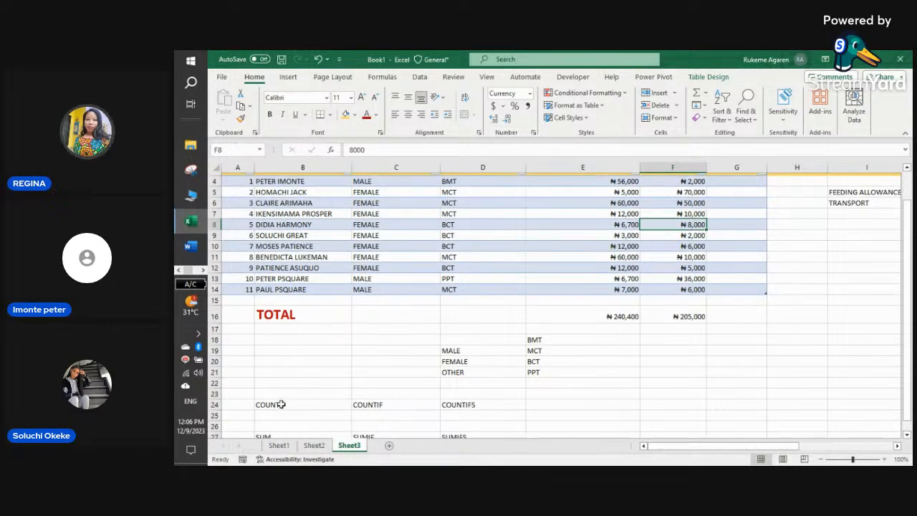
{"action": "scroll", "coordinate": [282, 405], "scroll_direction": "down", "scroll_amount": 1}
- Clear the SUM label from B27 and begin a formula in B25 with =COU
{"action": "left_click", "coordinate": [281, 403]}
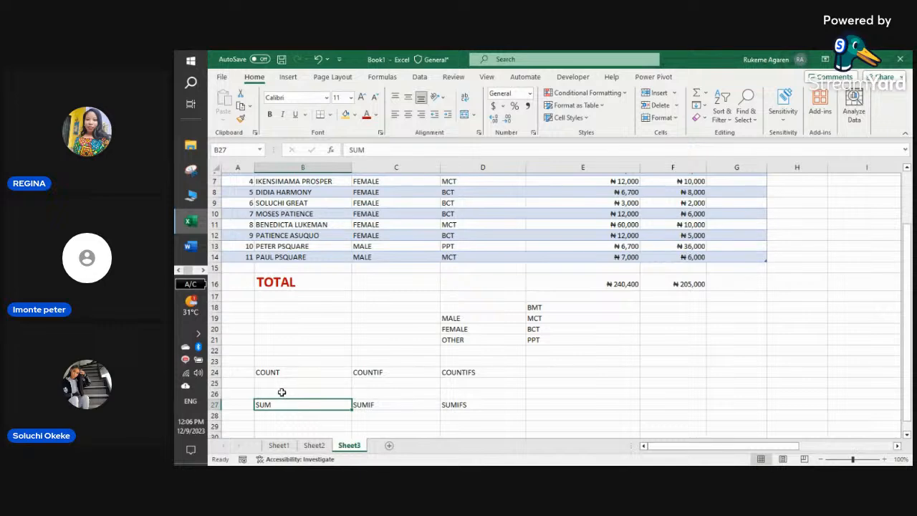
{"action": "key", "text": "BackSpace"}
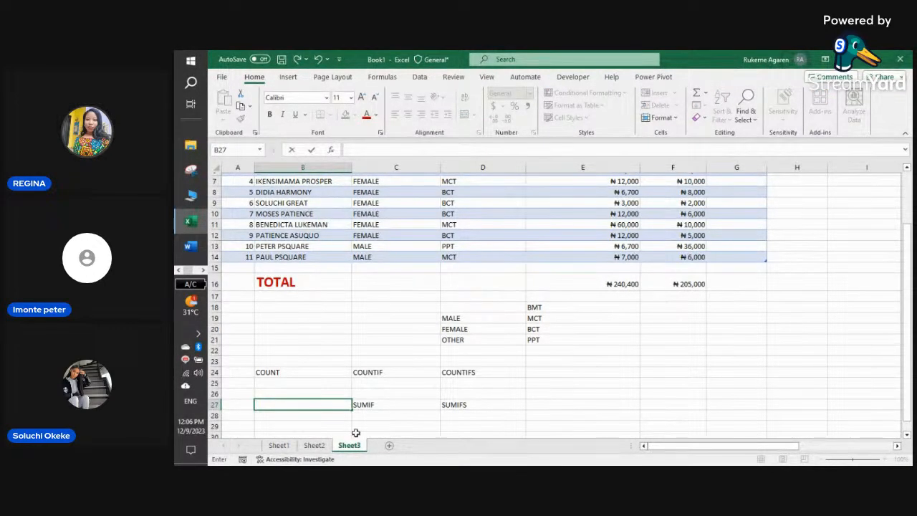
{"action": "left_click", "coordinate": [291, 380]}
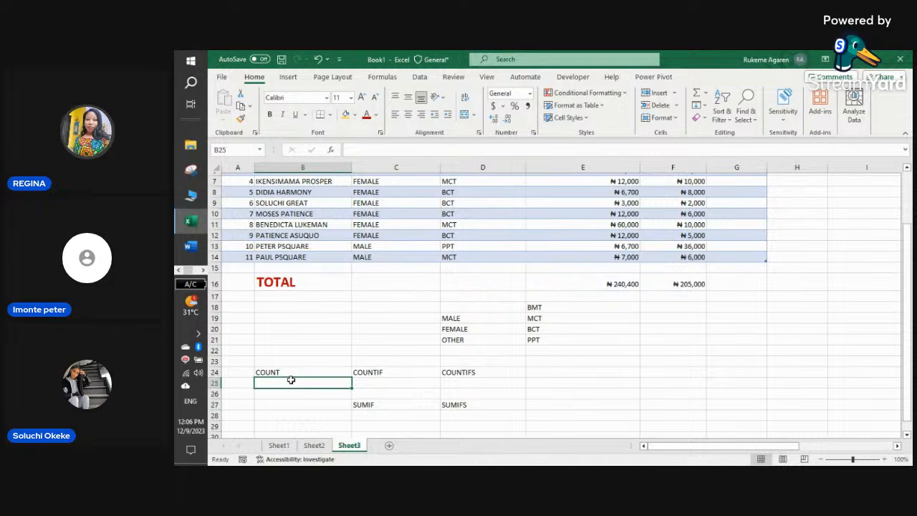
{"action": "type", "text": "=C"}
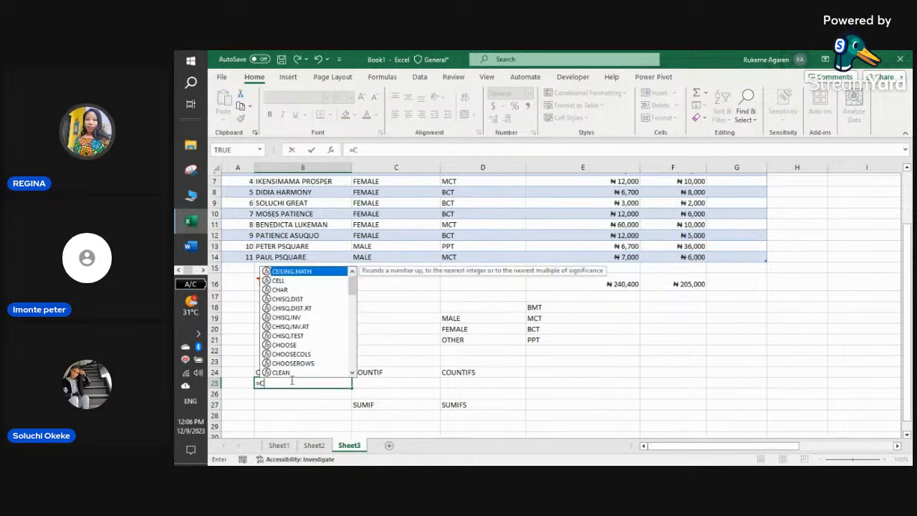
{"action": "type", "text": "OU"}
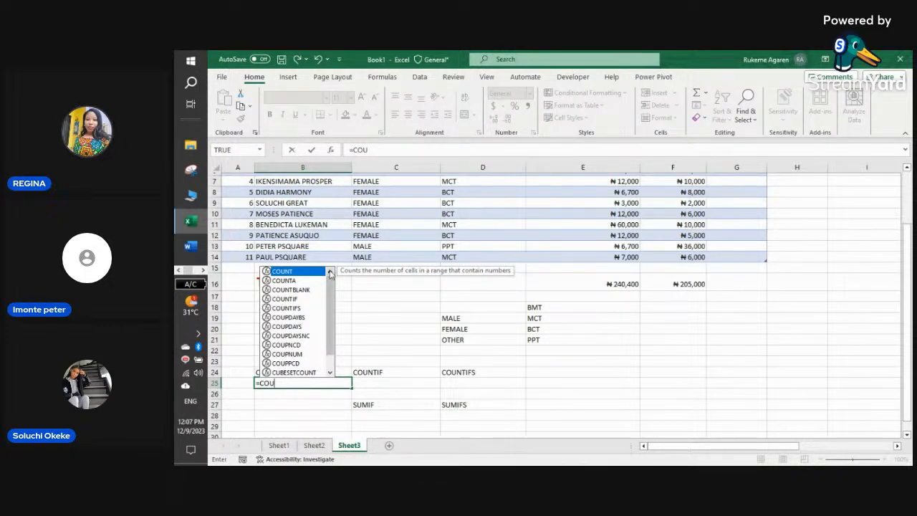
- Finish B25 as =COUNT(EXCEL[NAMES]), which returns 0 for the text names
{"action": "double_click", "coordinate": [292, 272]}
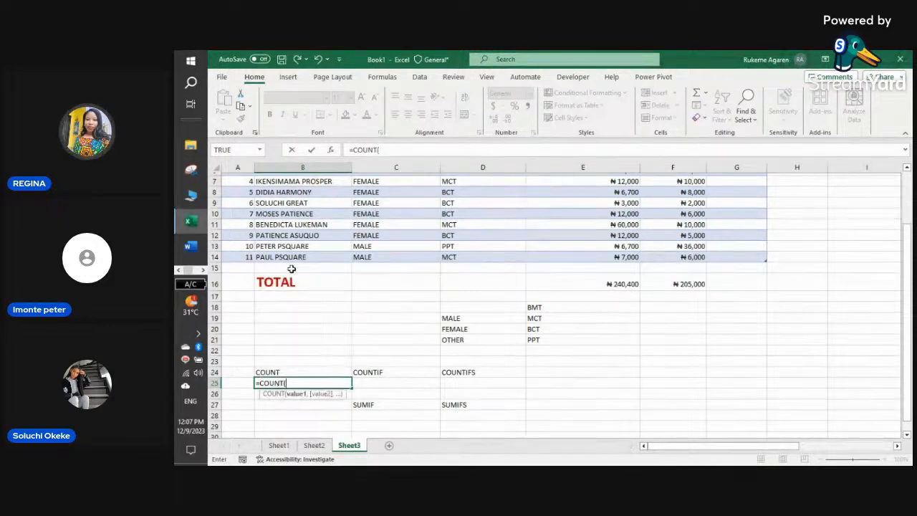
{"action": "type", "text": "E"}
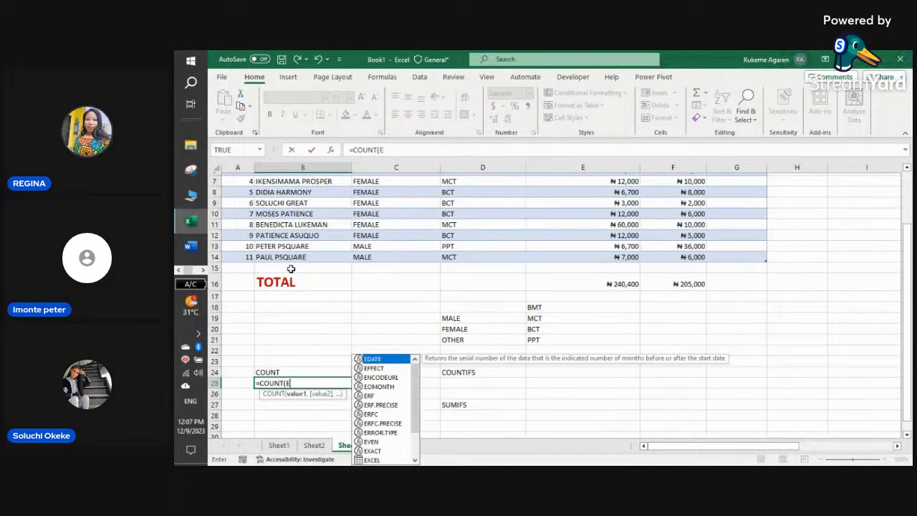
{"action": "type", "text": "X"}
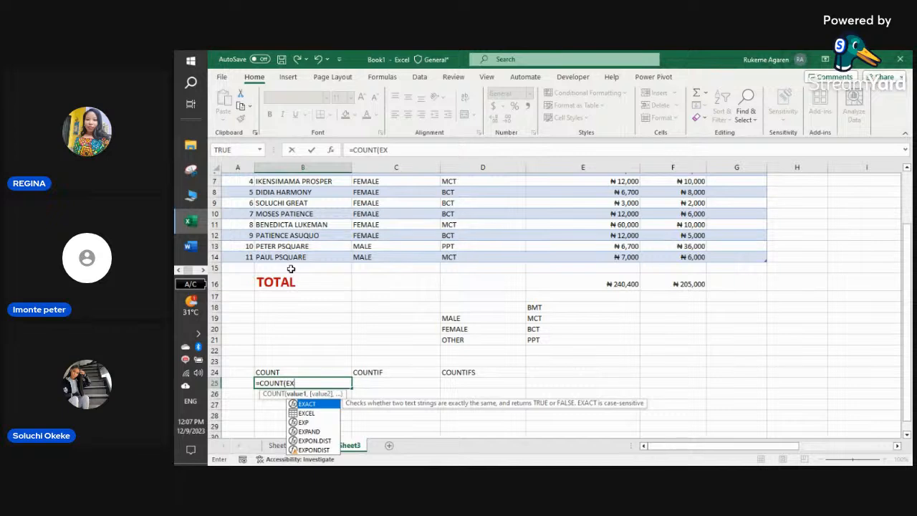
{"action": "double_click", "coordinate": [314, 413]}
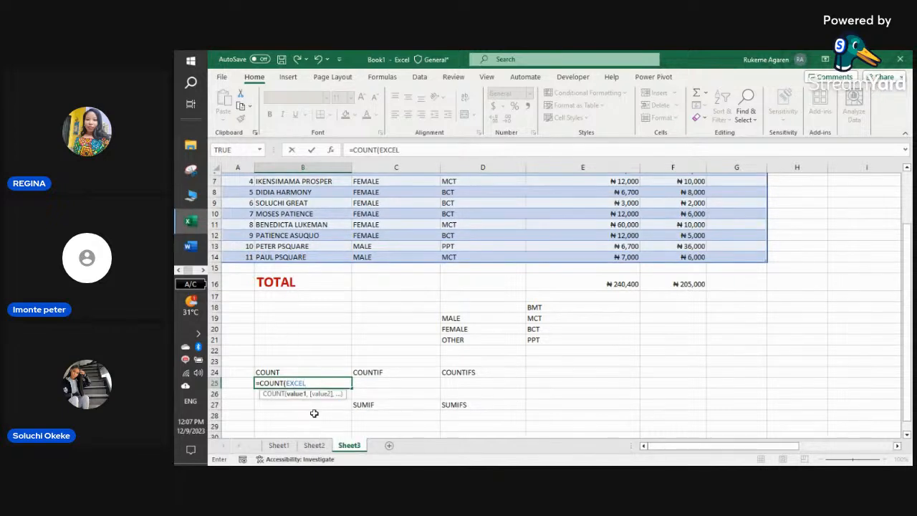
{"action": "type", "text": "["}
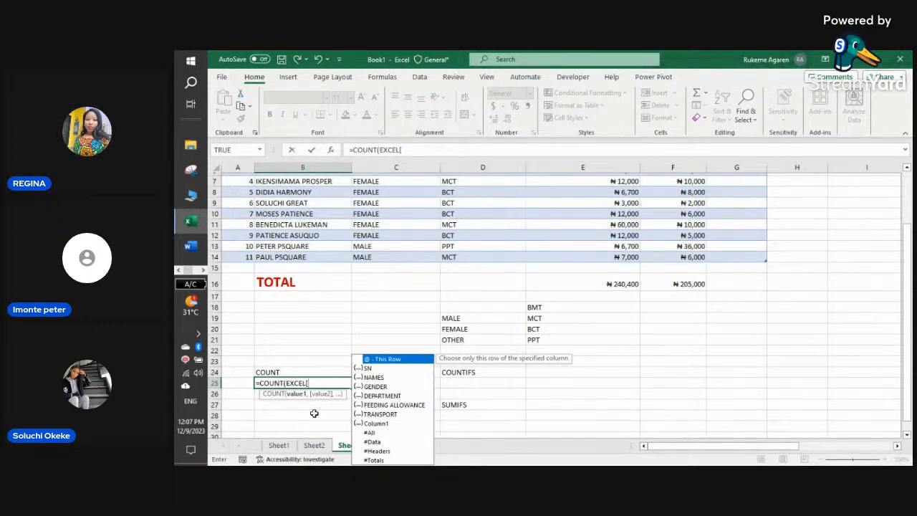
{"action": "type", "text": "N"}
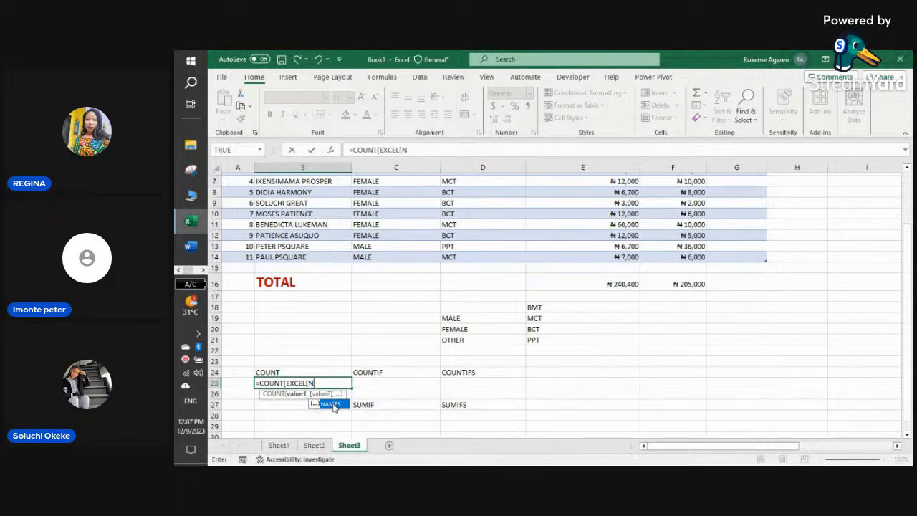
{"action": "double_click", "coordinate": [331, 404]}
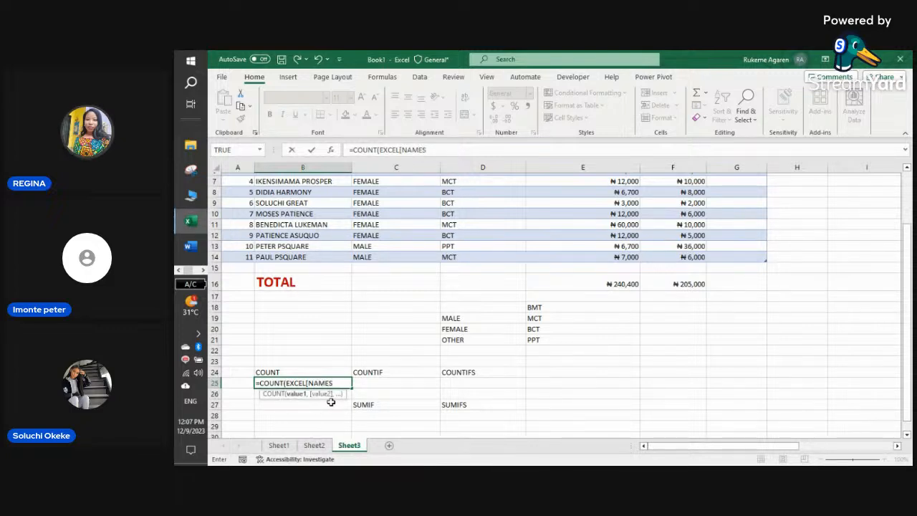
{"action": "type", "text": "]"}
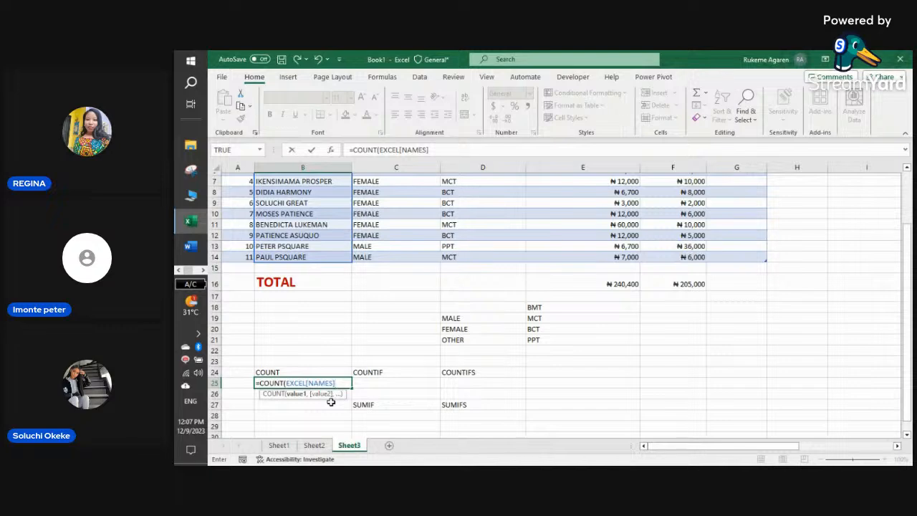
{"action": "type", "text": ")"}
{"action": "key", "text": "Return"}
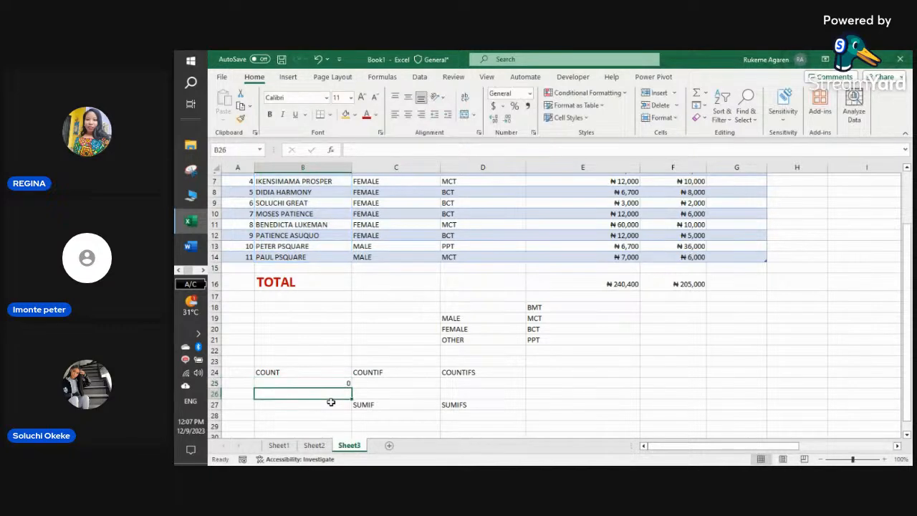
- Change B25's formula to =COUNT(EXCEL[SN]) so it returns 11
{"action": "left_click", "coordinate": [346, 384]}
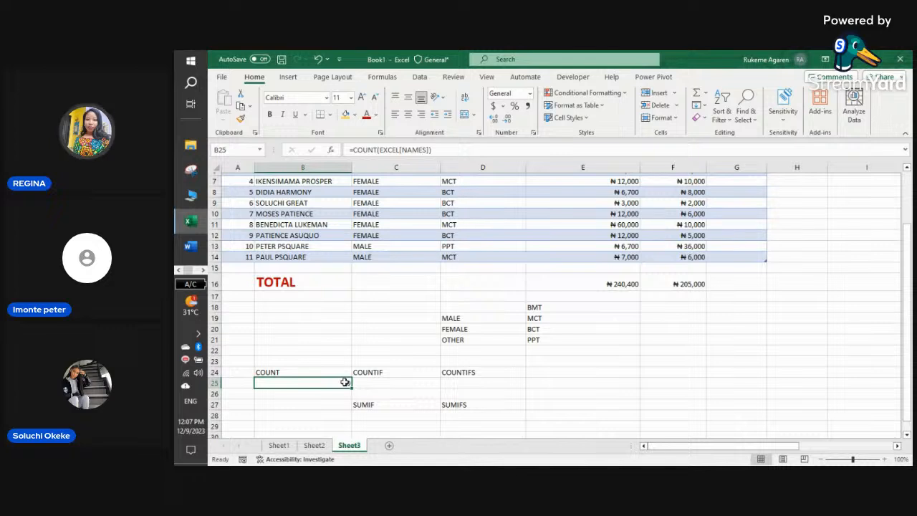
{"action": "double_click", "coordinate": [345, 383]}
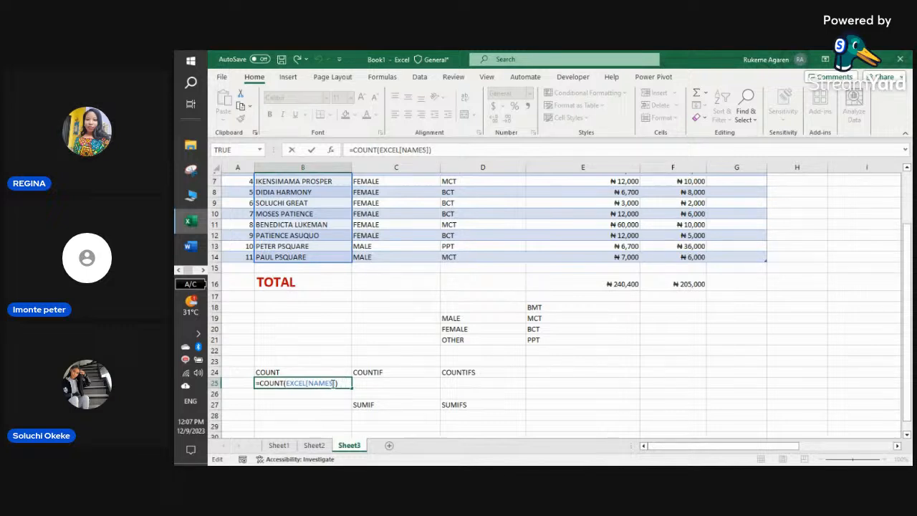
{"action": "left_click_drag", "start_coordinate": [334, 383], "coordinate": [313, 383]}
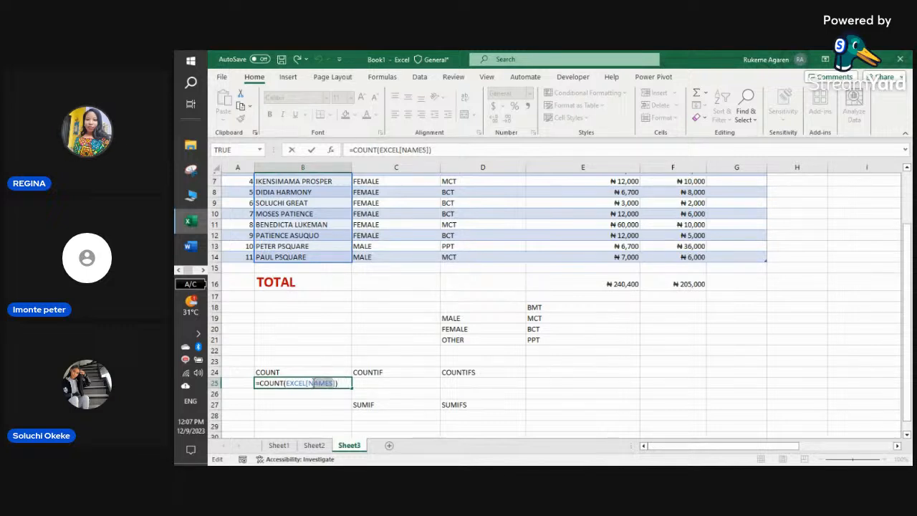
{"action": "type", "text": "S"}
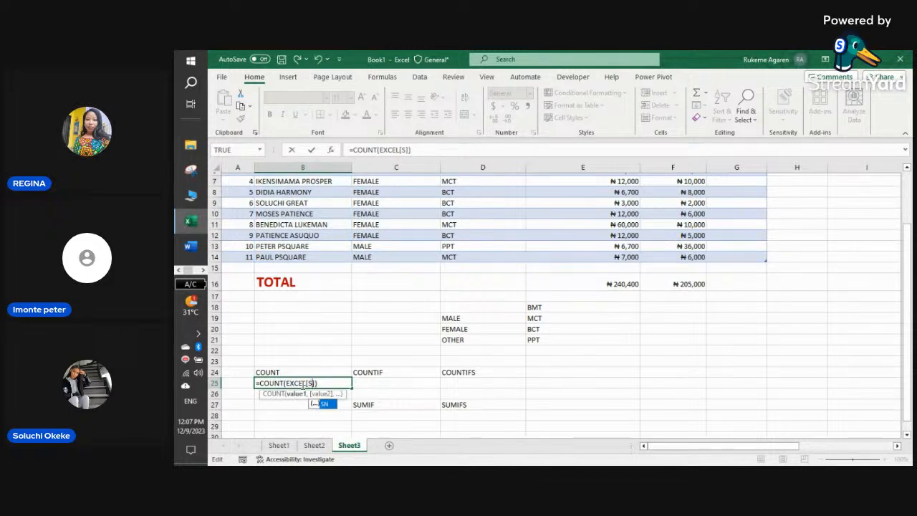
{"action": "type", "text": "N"}
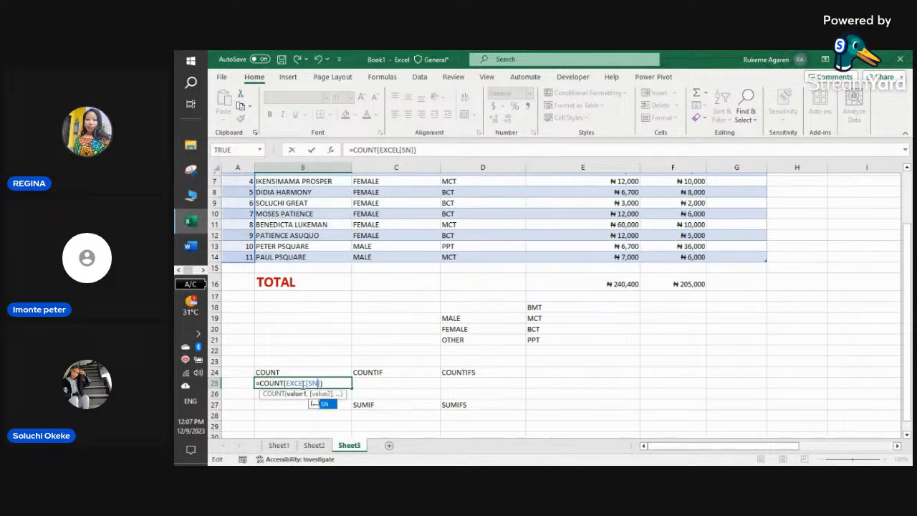
{"action": "scroll", "coordinate": [301, 383], "scroll_direction": "up", "scroll_amount": 2}
{"action": "scroll", "coordinate": [298, 382], "scroll_direction": "down", "scroll_amount": 2}
{"action": "key", "text": "Return"}
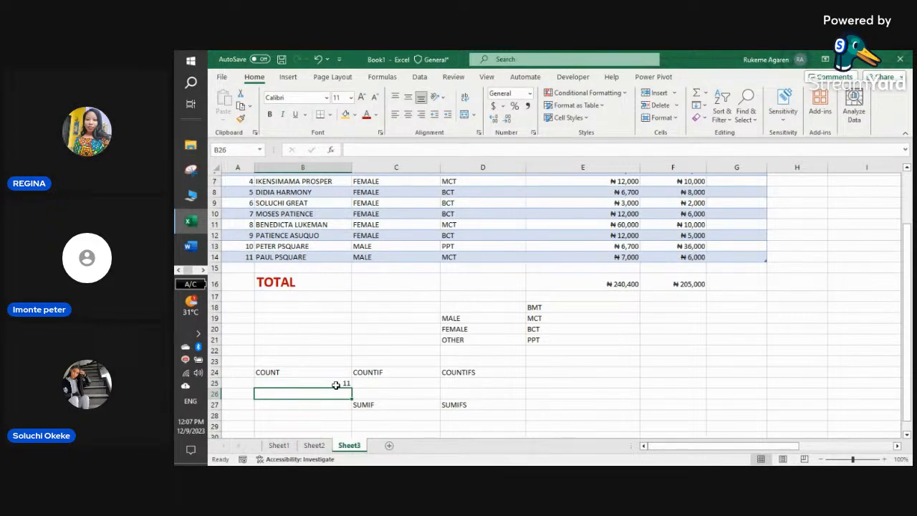
- Review the COUNT heading in B24 and the 11 in B25, then select C25
{"action": "left_click", "coordinate": [336, 384]}
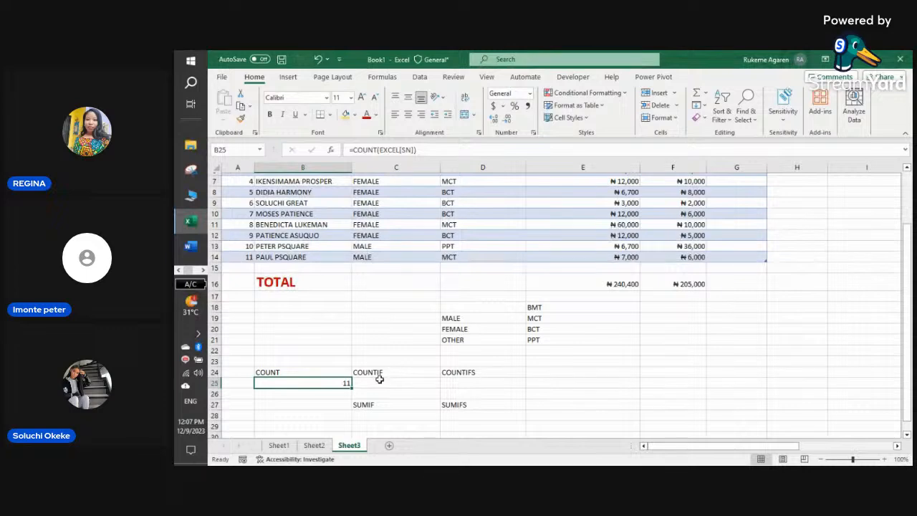
{"action": "left_click", "coordinate": [332, 373]}
{"action": "left_click", "coordinate": [321, 383]}
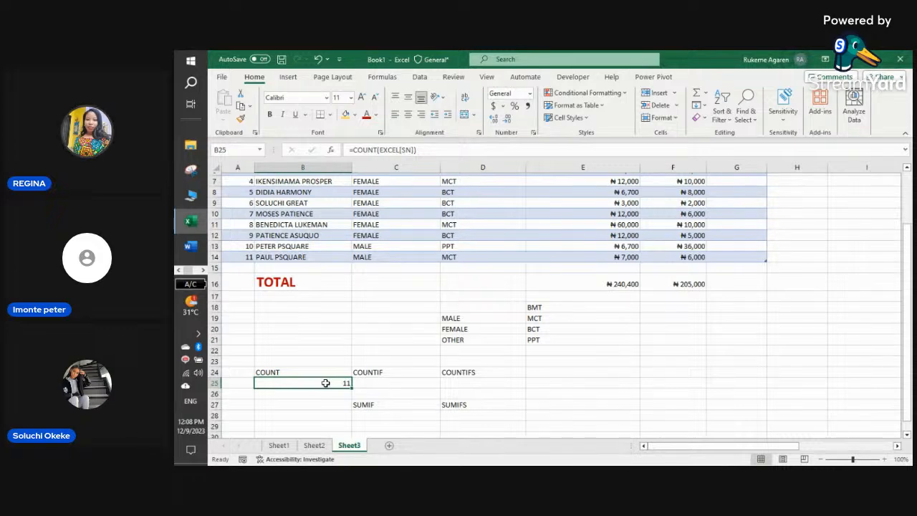
{"action": "left_click", "coordinate": [381, 382]}
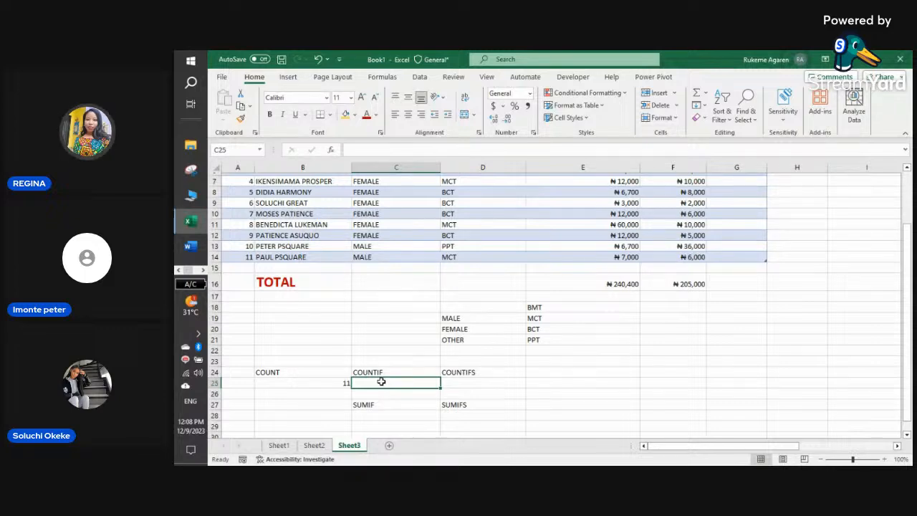
{"action": "scroll", "coordinate": [381, 382], "scroll_direction": "up", "scroll_amount": 1}
{"action": "scroll", "coordinate": [382, 382], "scroll_direction": "down", "scroll_amount": 1}
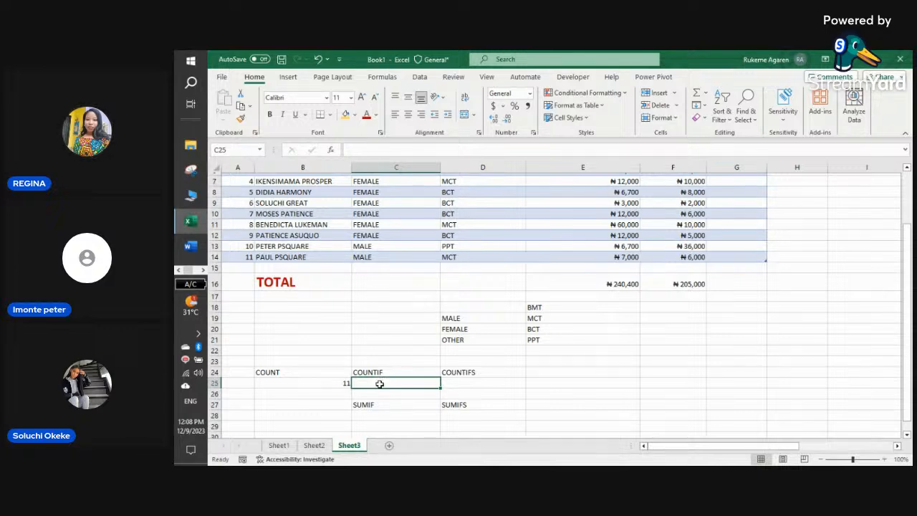
- Insert COUNTIF in C25 from autocomplete, leaving text S=COUNTIF(, then select A25
{"action": "type", "text": "="}
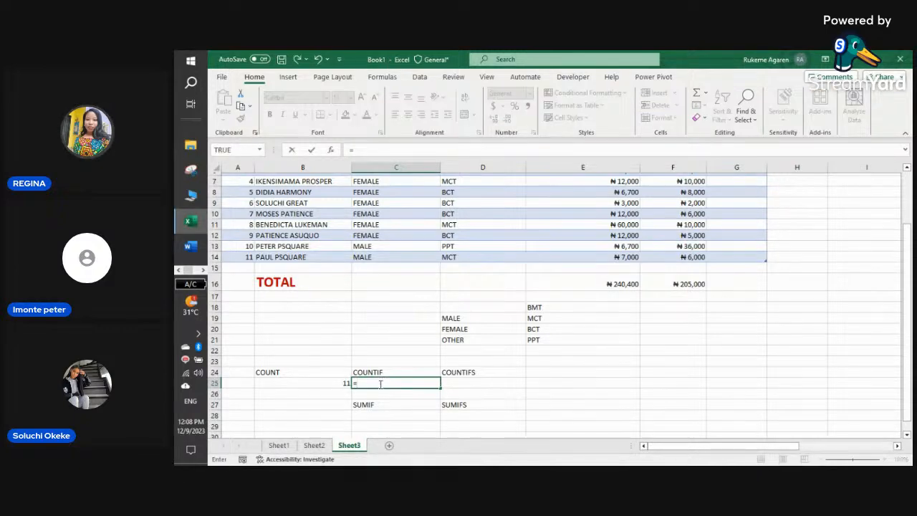
{"action": "type", "text": "COU"}
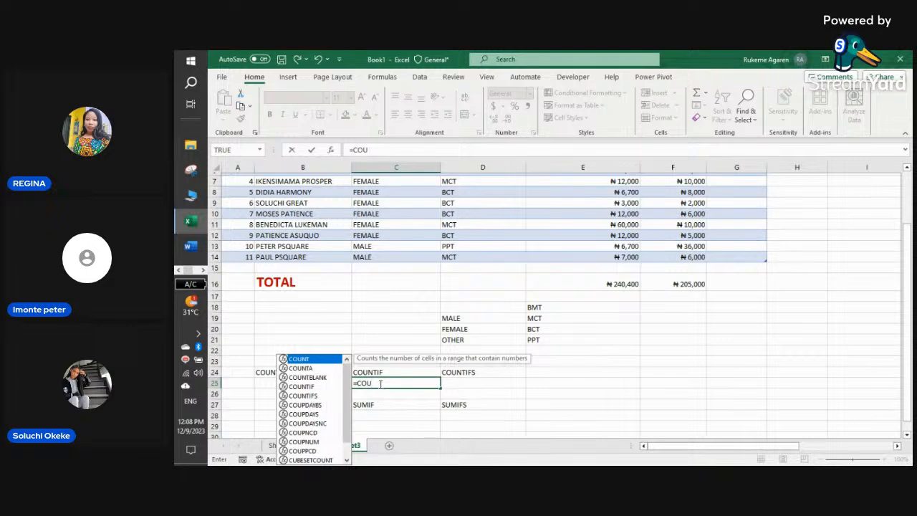
{"action": "left_click", "coordinate": [304, 387]}
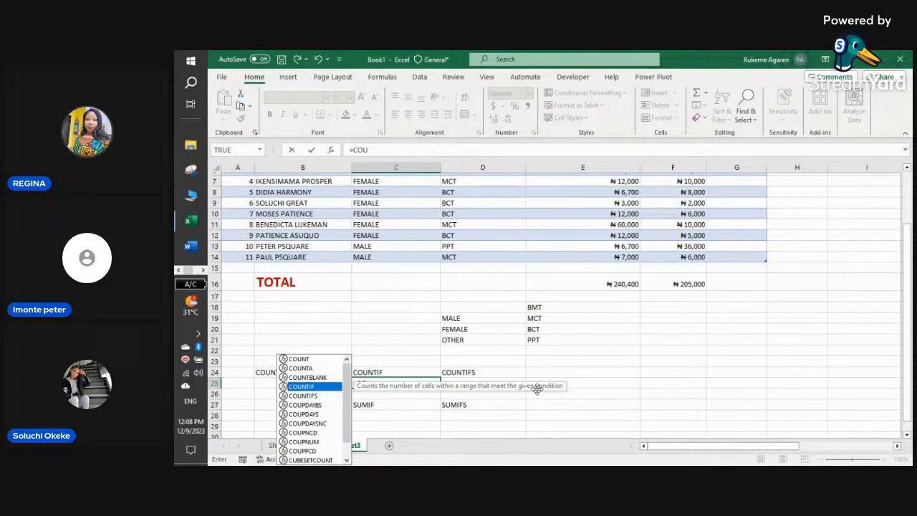
{"action": "double_click", "coordinate": [329, 390]}
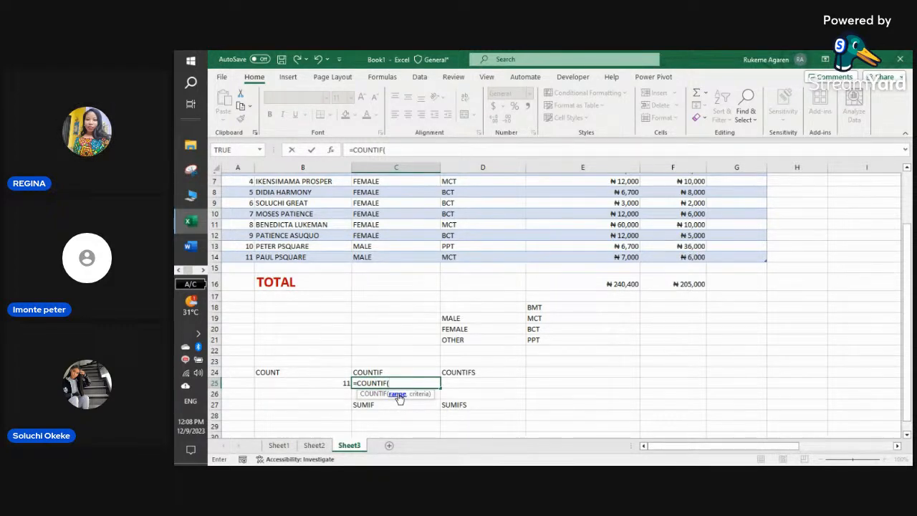
{"action": "left_click", "coordinate": [354, 383]}
{"action": "type", "text": "S"}
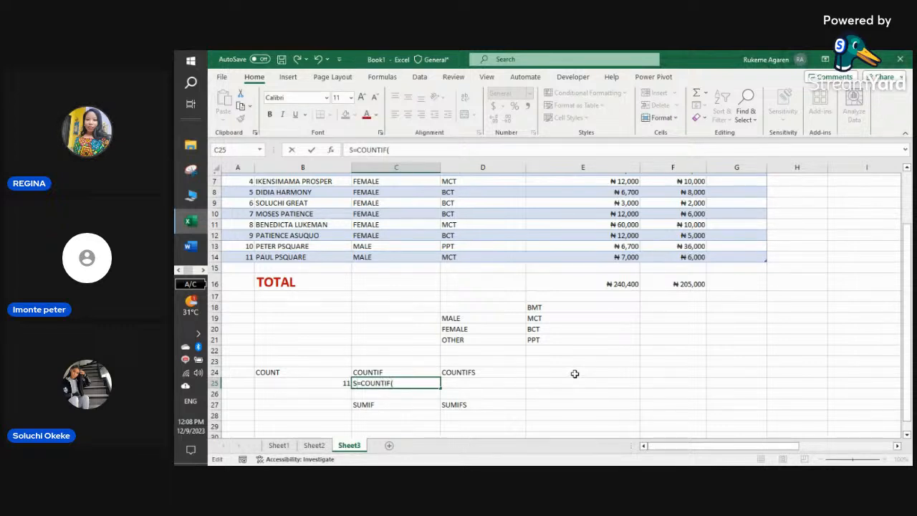
{"action": "left_click", "coordinate": [241, 386]}
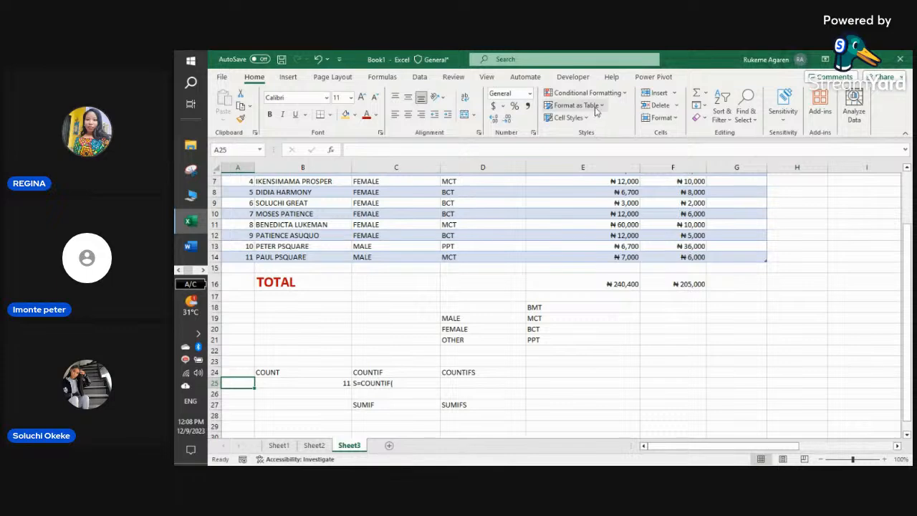
- Add list validation to A25 with source =$D$19:$D$21 (MALE, FEMALE, OTHER)
{"action": "left_click", "coordinate": [420, 78]}
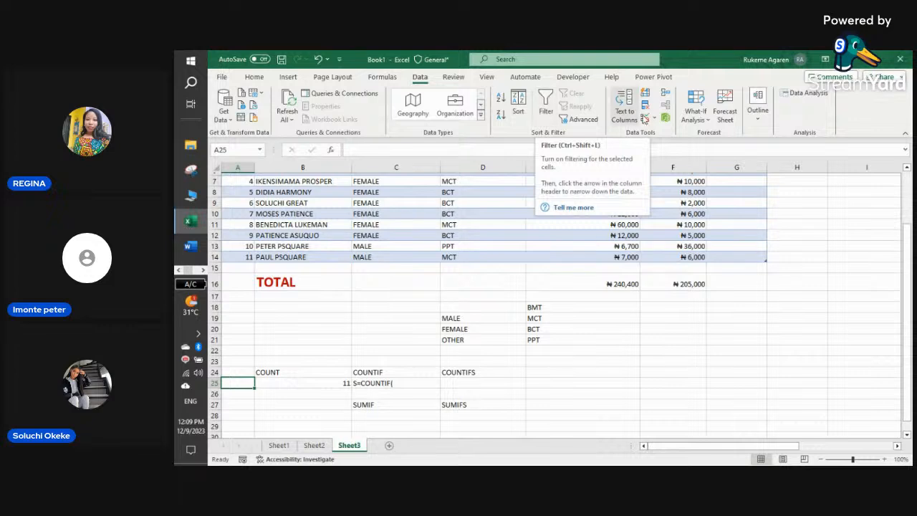
{"action": "left_click", "coordinate": [655, 119]}
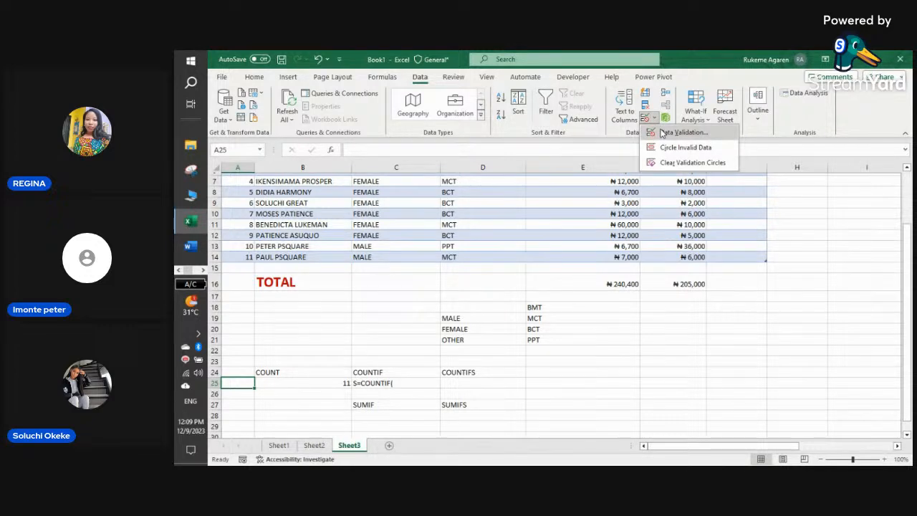
{"action": "left_click", "coordinate": [663, 134]}
{"action": "left_click", "coordinate": [615, 253]}
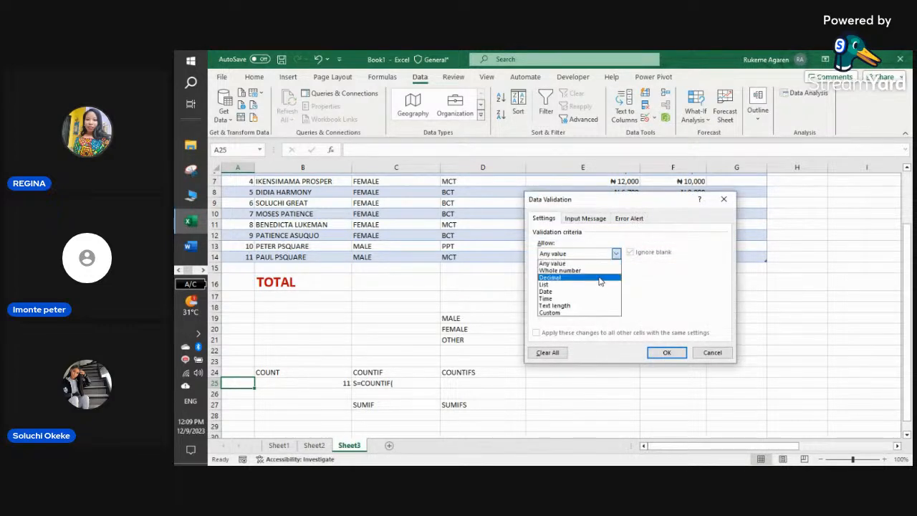
{"action": "left_click", "coordinate": [599, 284]}
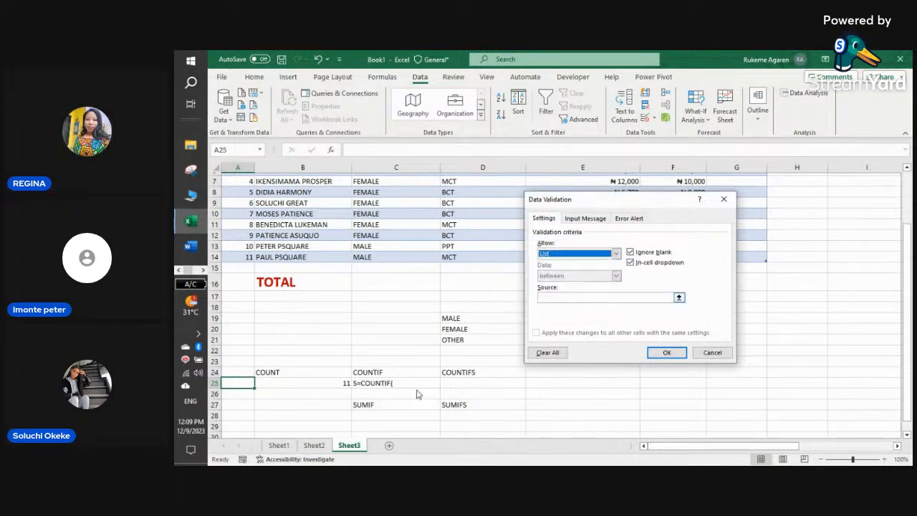
{"action": "left_click", "coordinate": [678, 297]}
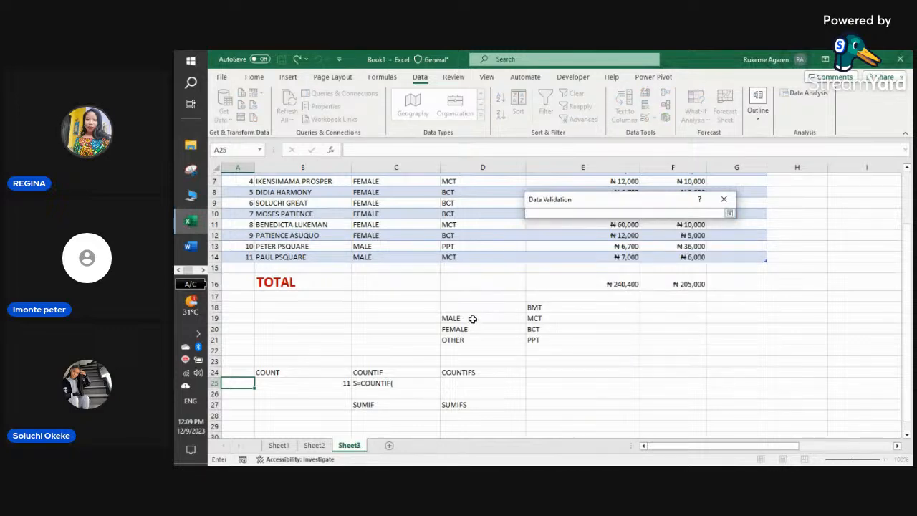
{"action": "left_click_drag", "start_coordinate": [473, 318], "coordinate": [473, 339]}
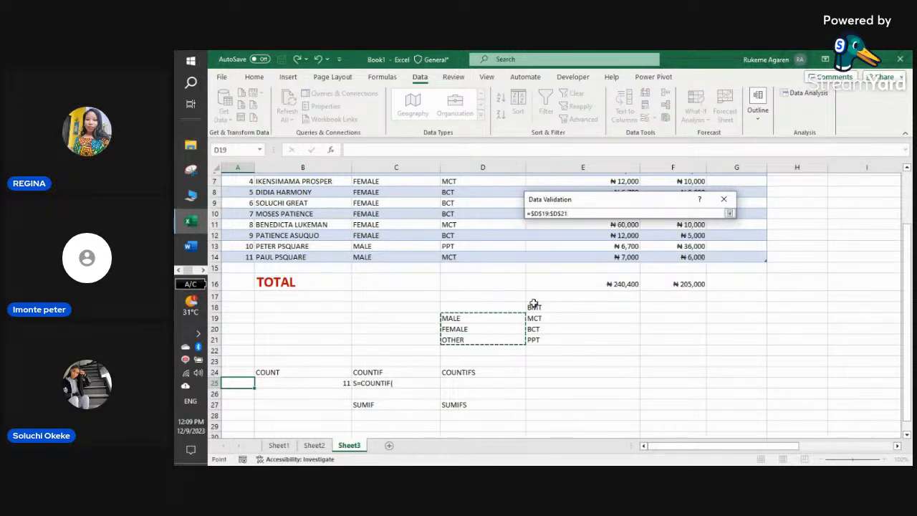
{"action": "left_click", "coordinate": [730, 213]}
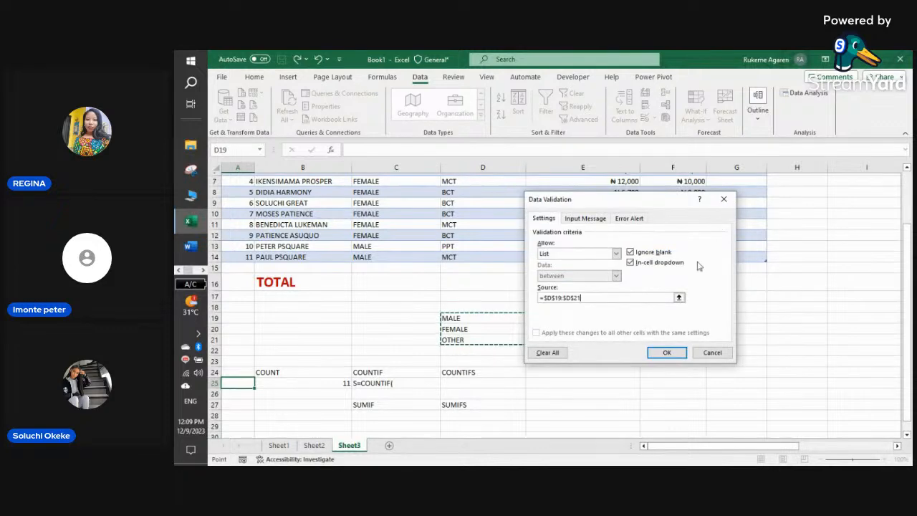
{"action": "left_click", "coordinate": [667, 353]}
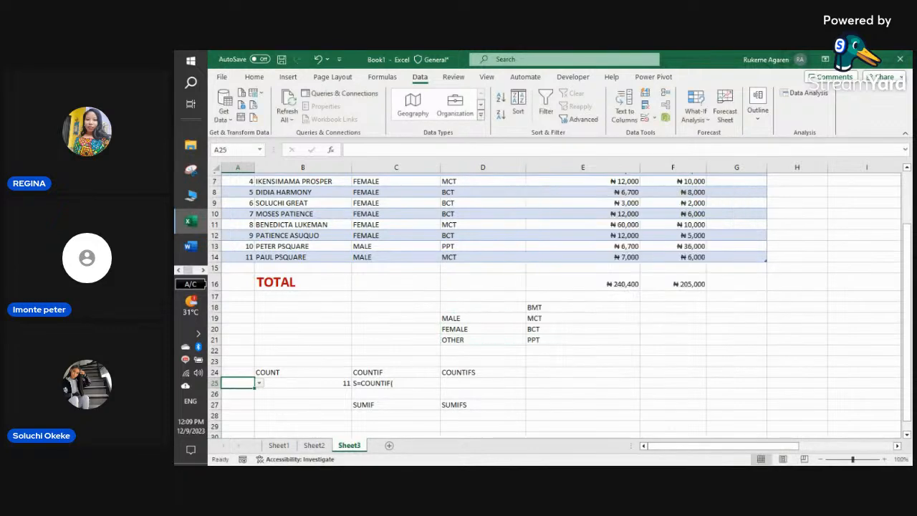
- Open and close A25's new dropdown to test it, then select A26
{"action": "left_click", "coordinate": [260, 385]}
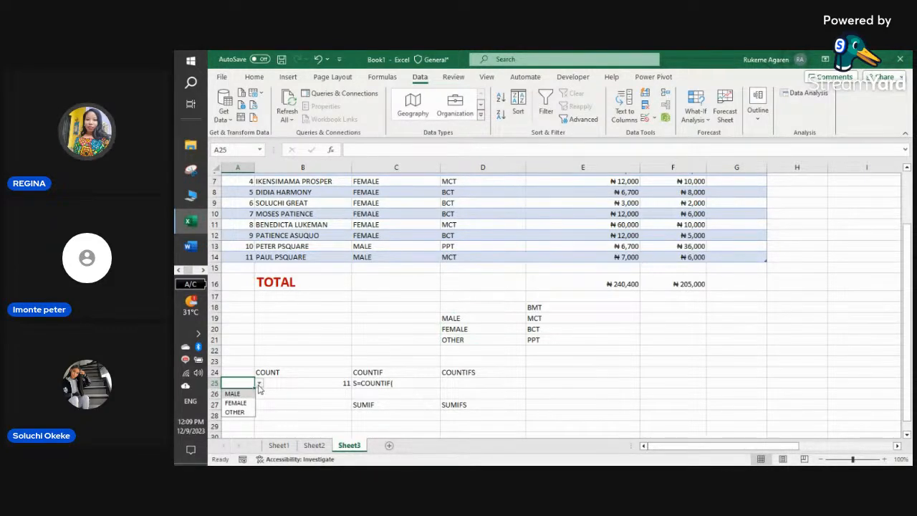
{"action": "left_click", "coordinate": [260, 384]}
{"action": "left_click", "coordinate": [259, 384]}
{"action": "left_click", "coordinate": [259, 384]}
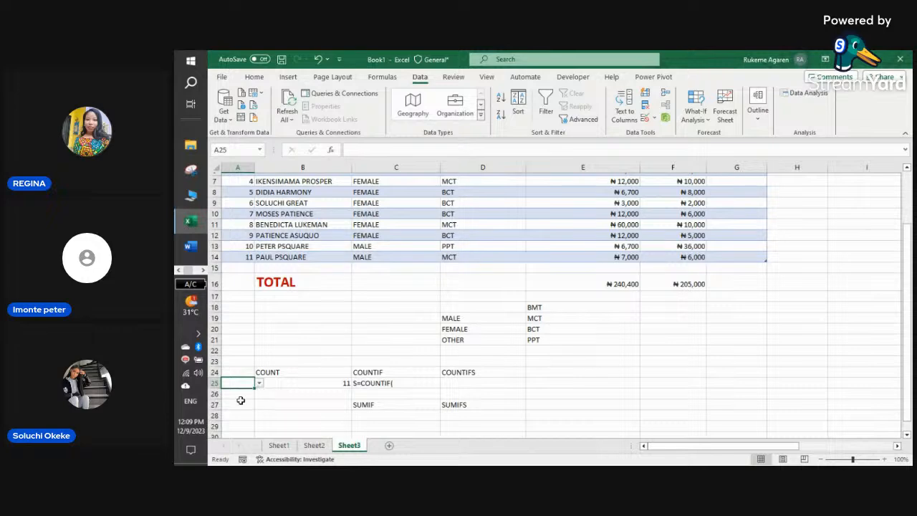
{"action": "left_click", "coordinate": [239, 394]}
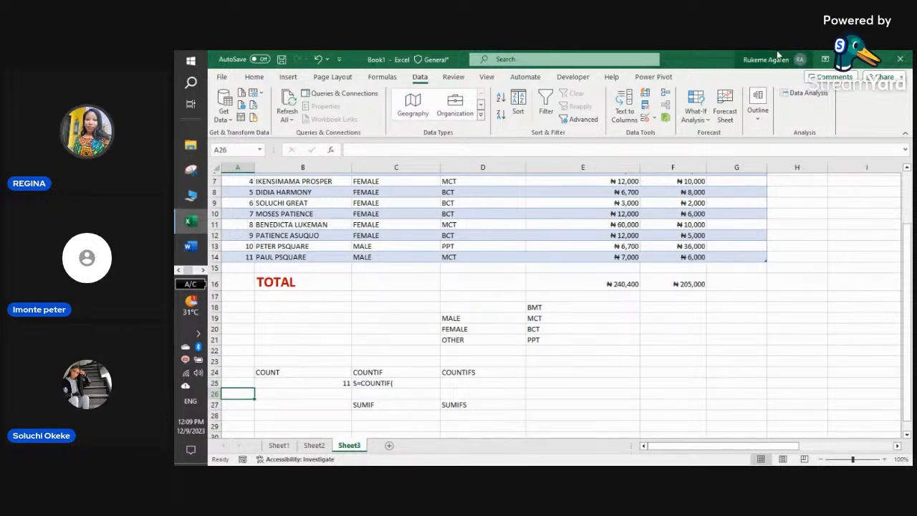
- Set A26's data validation to a list sourced from $E$18:$E$21
{"action": "left_click", "coordinate": [653, 119]}
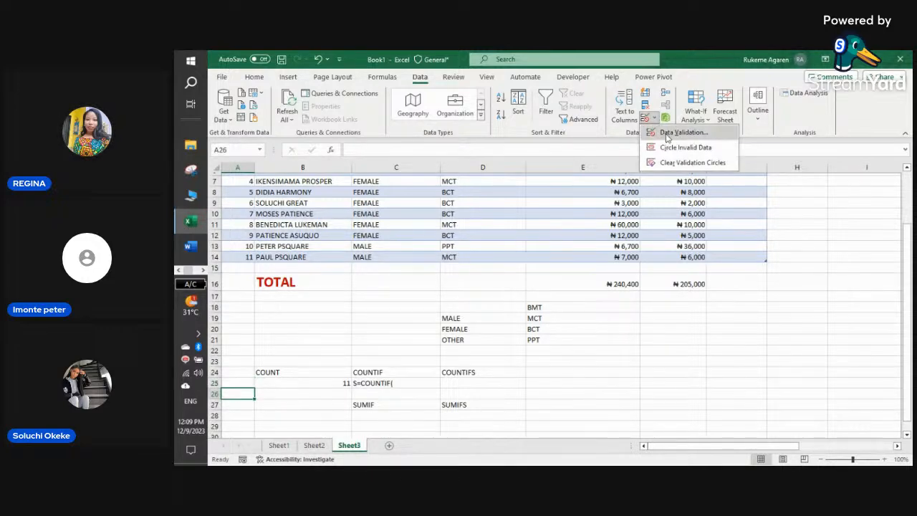
{"action": "left_click", "coordinate": [667, 134]}
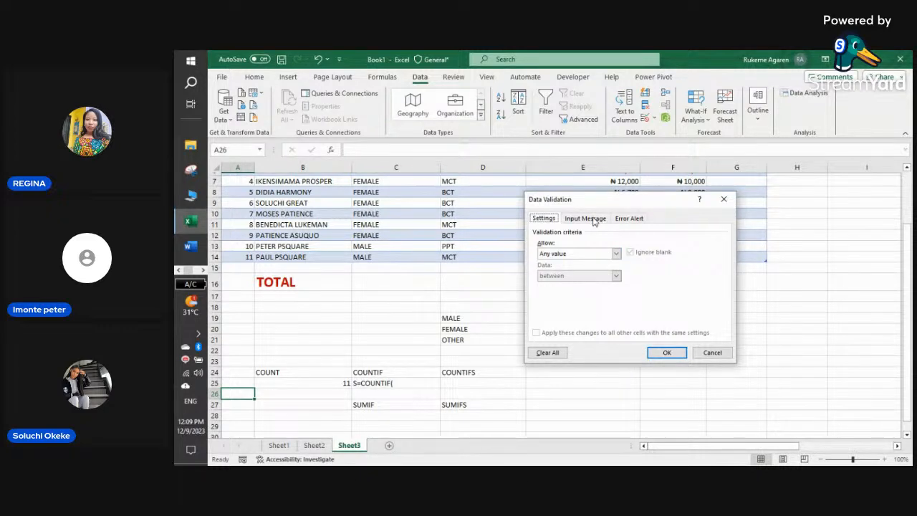
{"action": "left_click", "coordinate": [615, 254]}
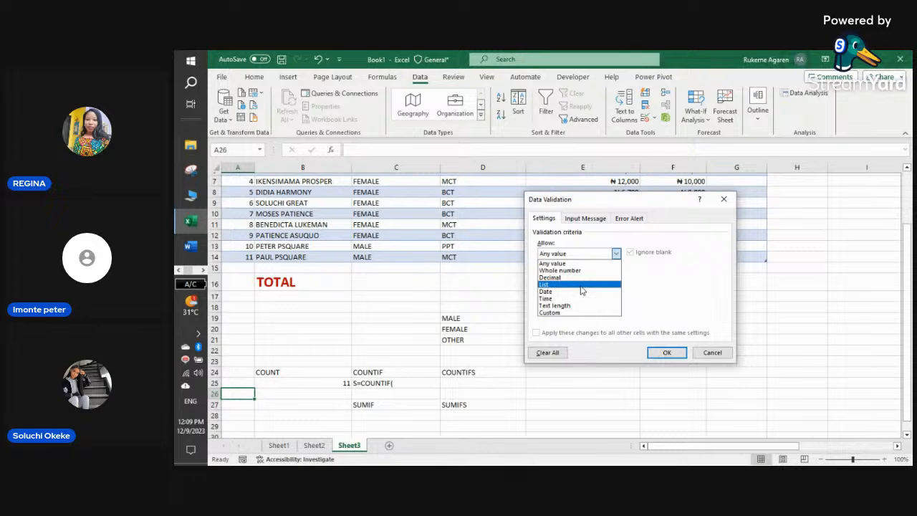
{"action": "left_click", "coordinate": [582, 284]}
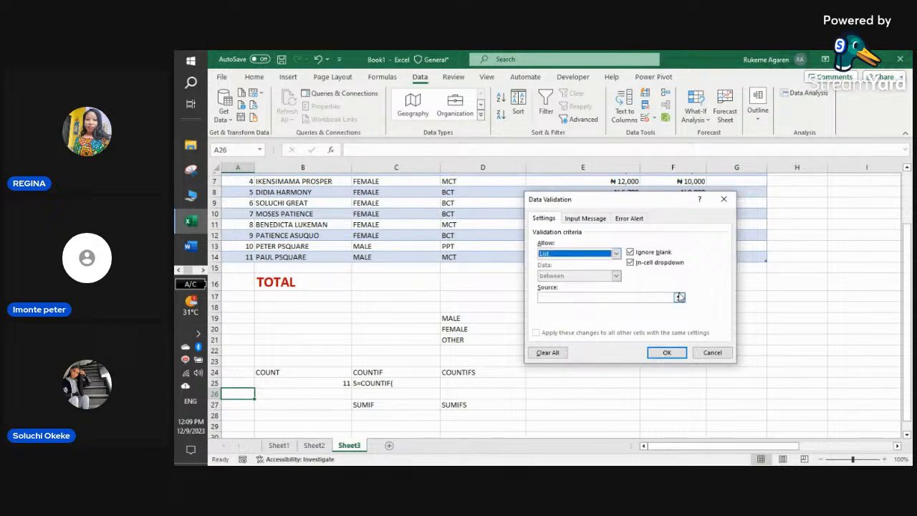
{"action": "left_click", "coordinate": [679, 295]}
{"action": "left_click_drag", "start_coordinate": [544, 307], "coordinate": [549, 336]}
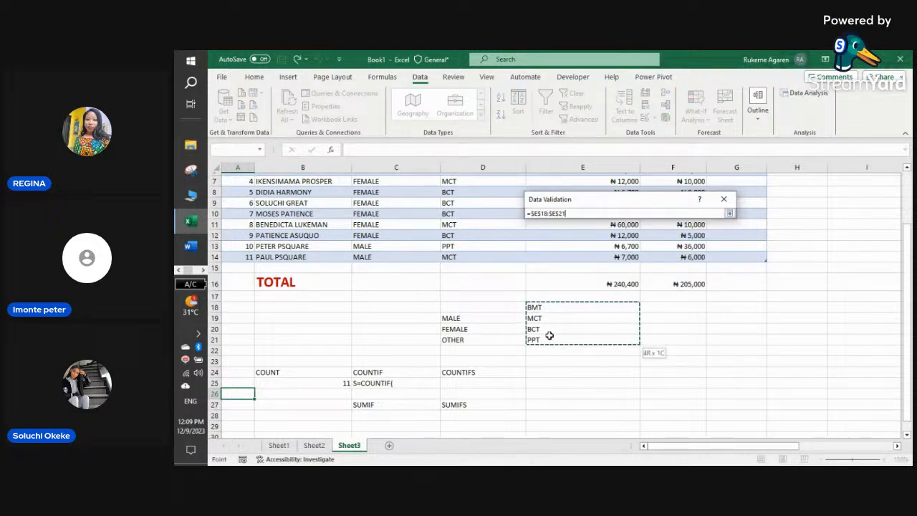
{"action": "left_click", "coordinate": [729, 213]}
{"action": "left_click", "coordinate": [665, 351]}
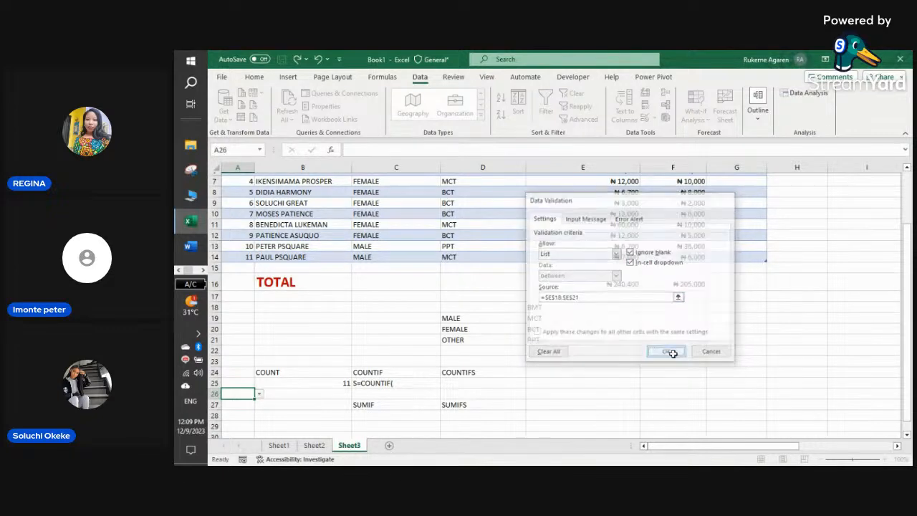
- Test A26's dropdown of BMT, MCT, BCT and PPT, then select A25
{"action": "left_click", "coordinate": [259, 393]}
{"action": "left_click", "coordinate": [247, 395]}
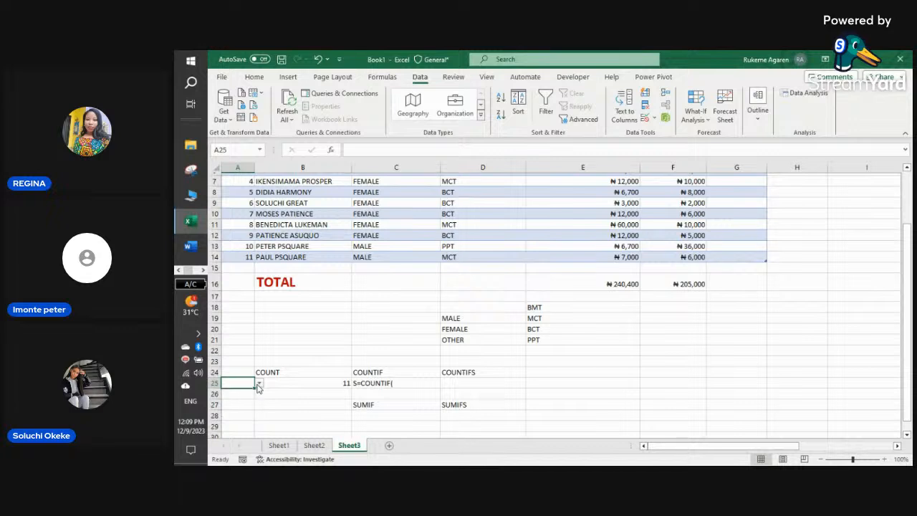
{"action": "left_click", "coordinate": [258, 394]}
{"action": "left_click", "coordinate": [258, 394]}
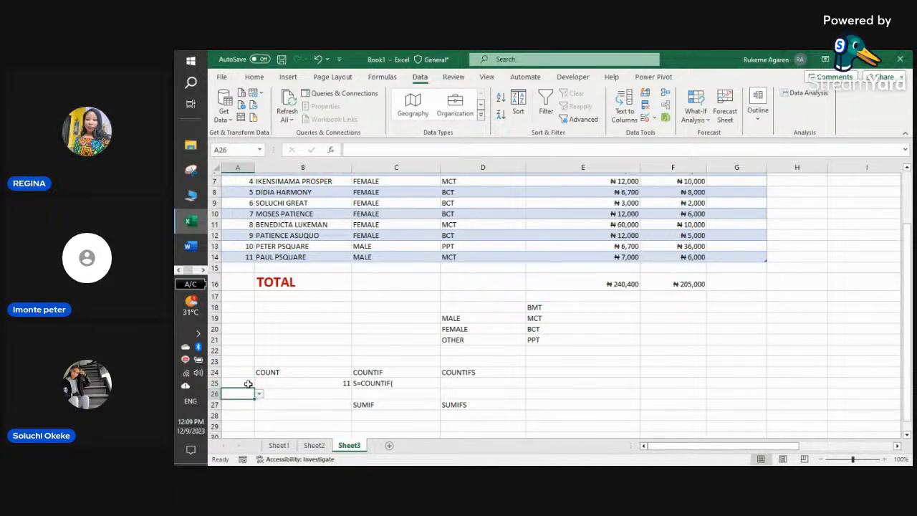
{"action": "left_click", "coordinate": [247, 384]}
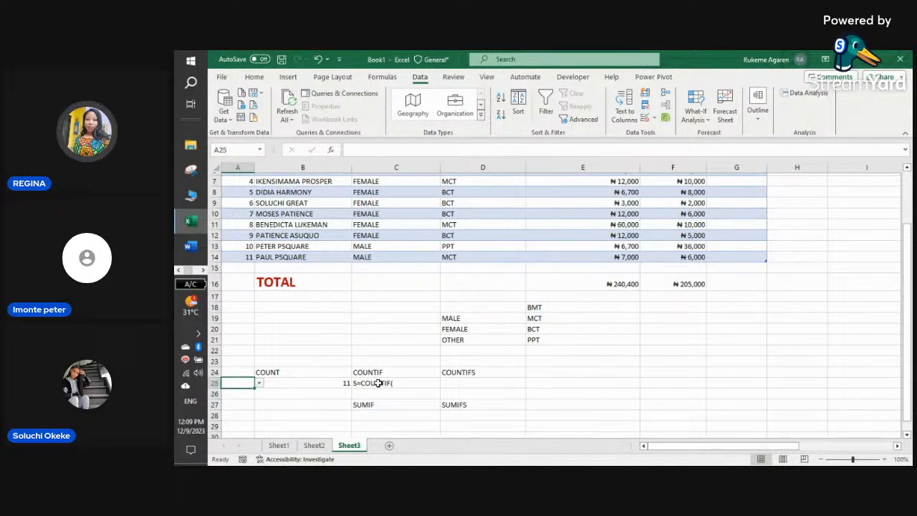
- Repair C25 to =COUNTIF(EXCEL[GENDER],A25), removing the stray S at its start
{"action": "left_click", "coordinate": [352, 383]}
{"action": "double_click", "coordinate": [359, 383]}
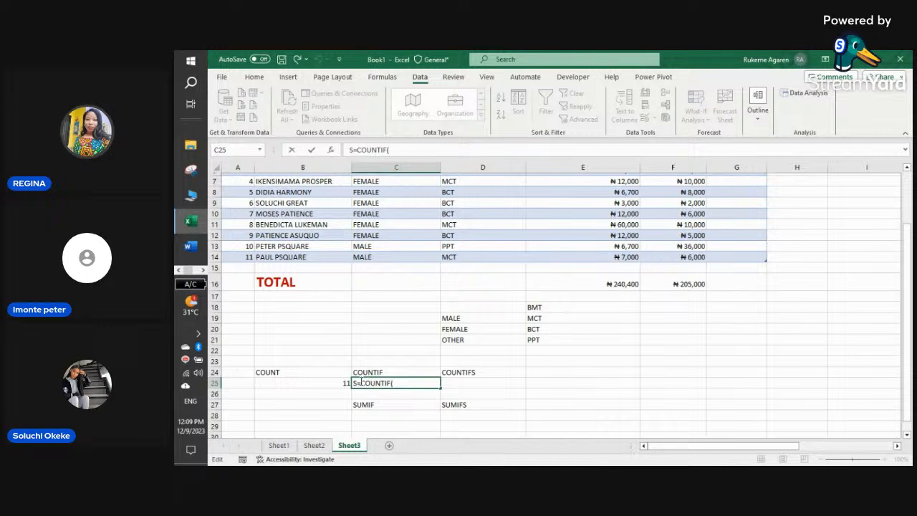
{"action": "key", "text": "BackSpace"}
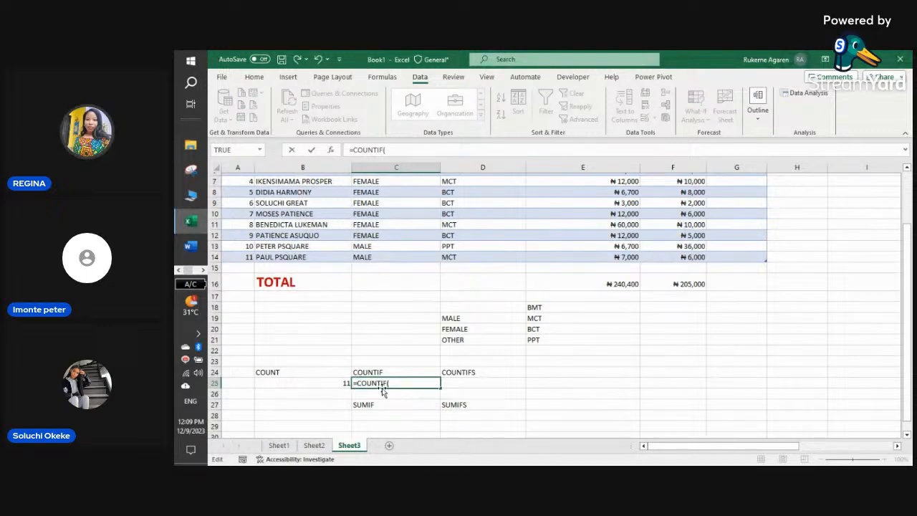
{"action": "left_click", "coordinate": [419, 382]}
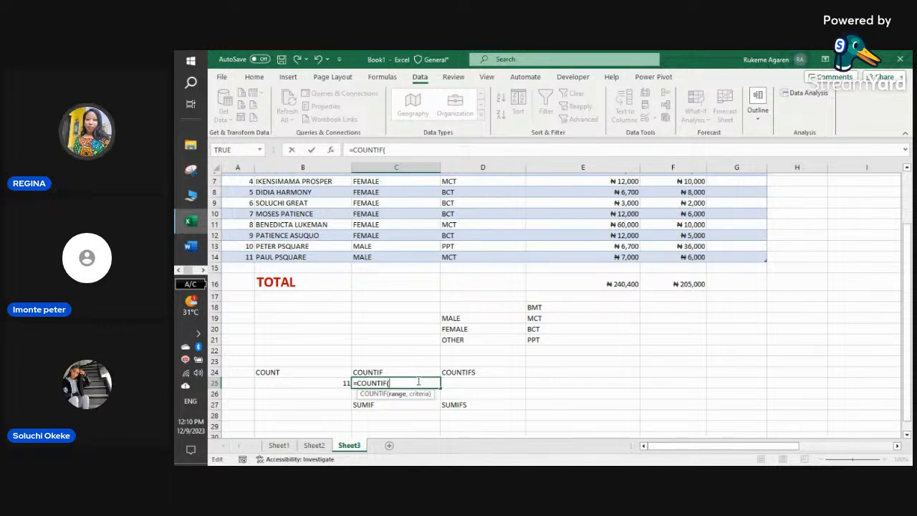
{"action": "type", "text": "E"}
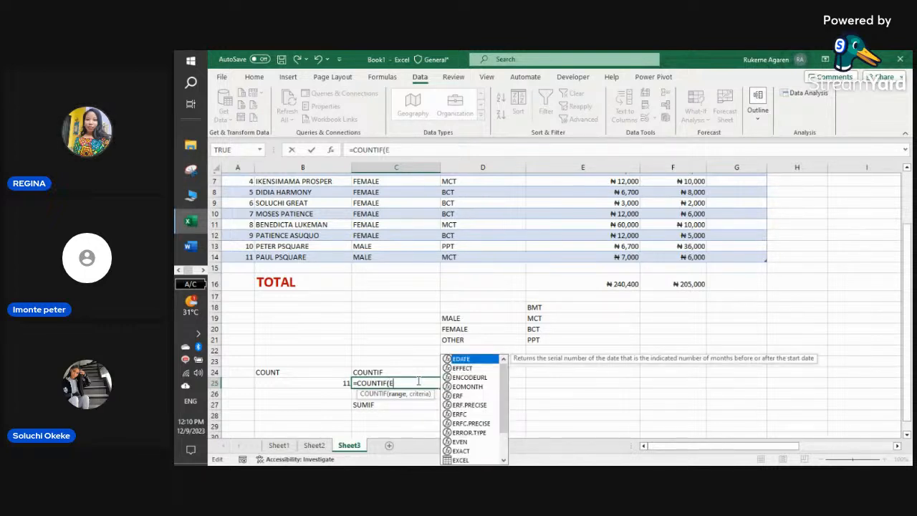
{"action": "type", "text": "X"}
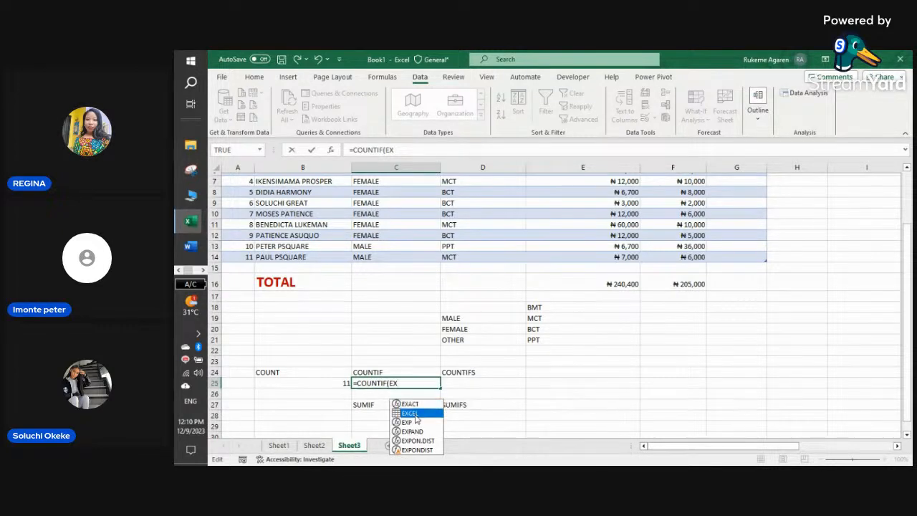
{"action": "double_click", "coordinate": [414, 414]}
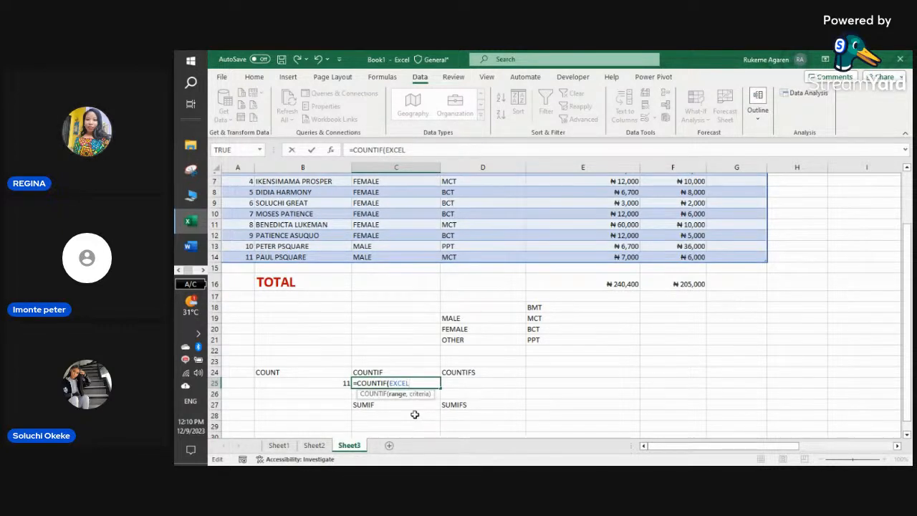
{"action": "type", "text": "["}
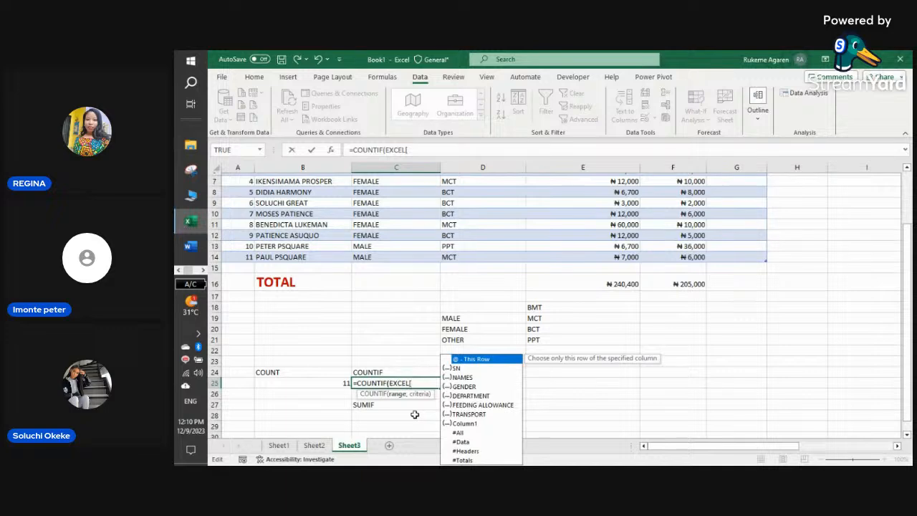
{"action": "double_click", "coordinate": [465, 387]}
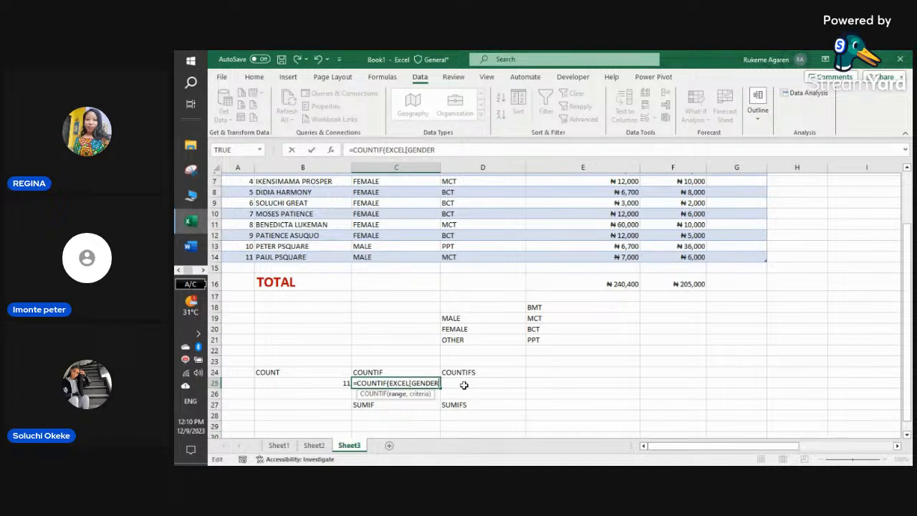
{"action": "type", "text": "]"}
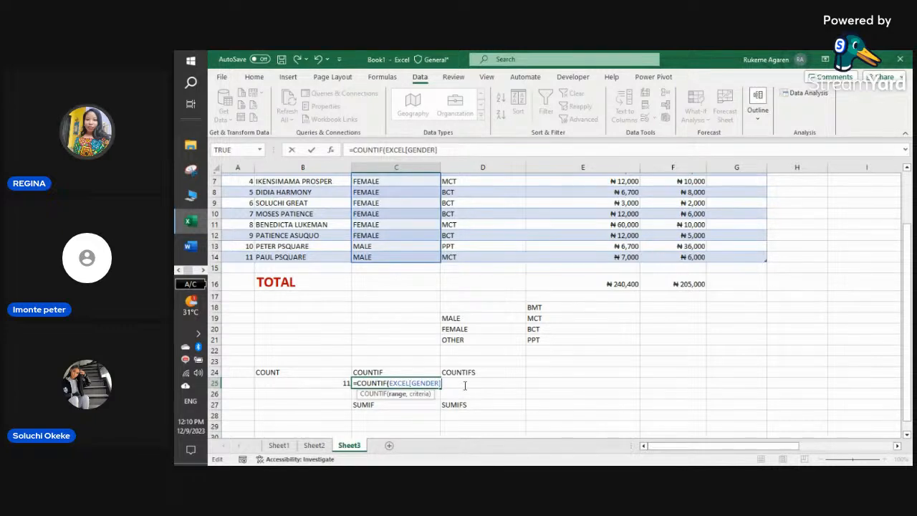
{"action": "type", "text": ","}
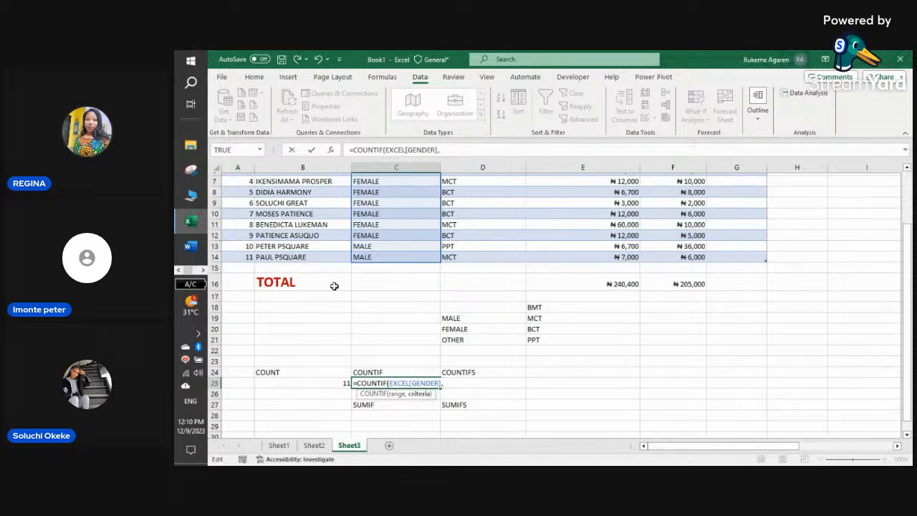
{"action": "left_click", "coordinate": [244, 383]}
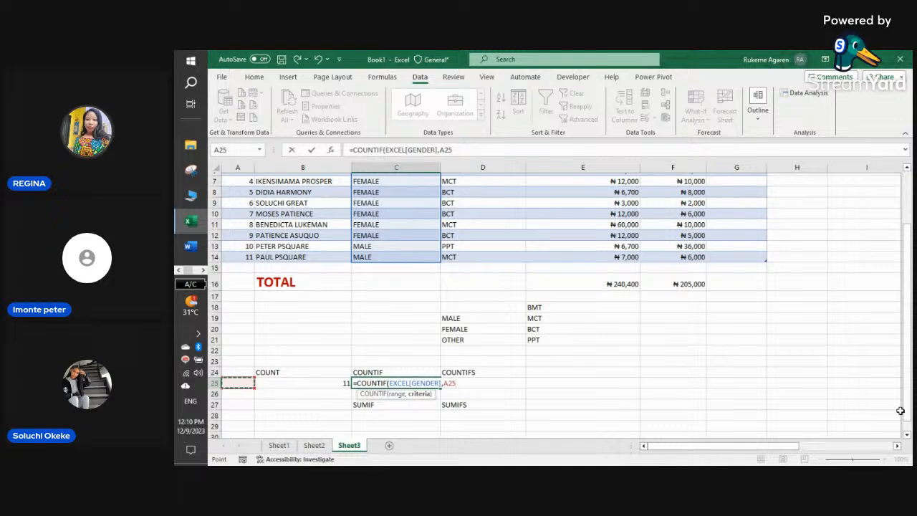
{"action": "type", "text": ")"}
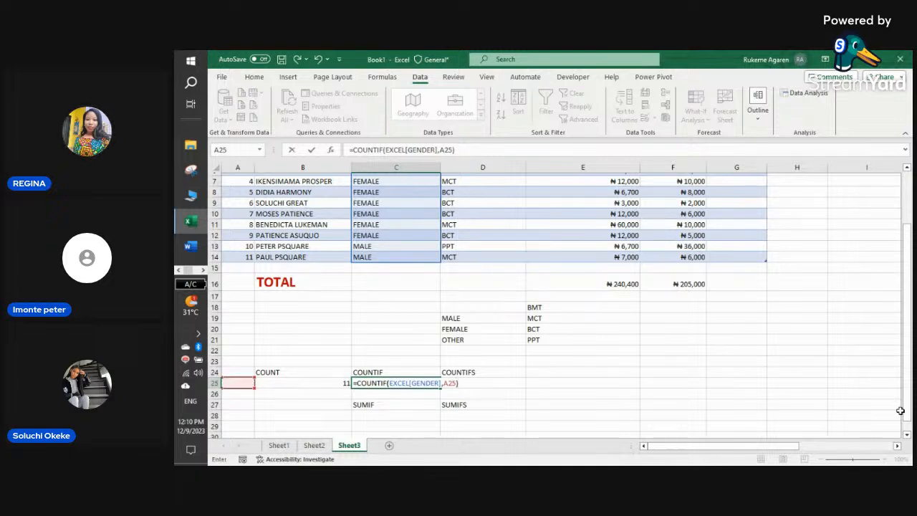
{"action": "key", "text": "Return"}
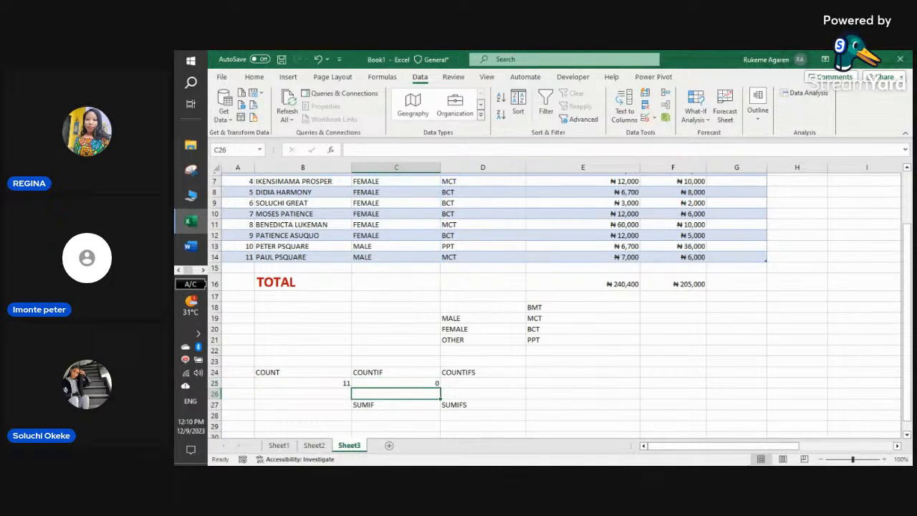
- Set A25 to FEMALE, MALE, then OTHER, with C25 showing 8, 3 and 0
{"action": "left_click", "coordinate": [247, 383]}
{"action": "left_click", "coordinate": [259, 384]}
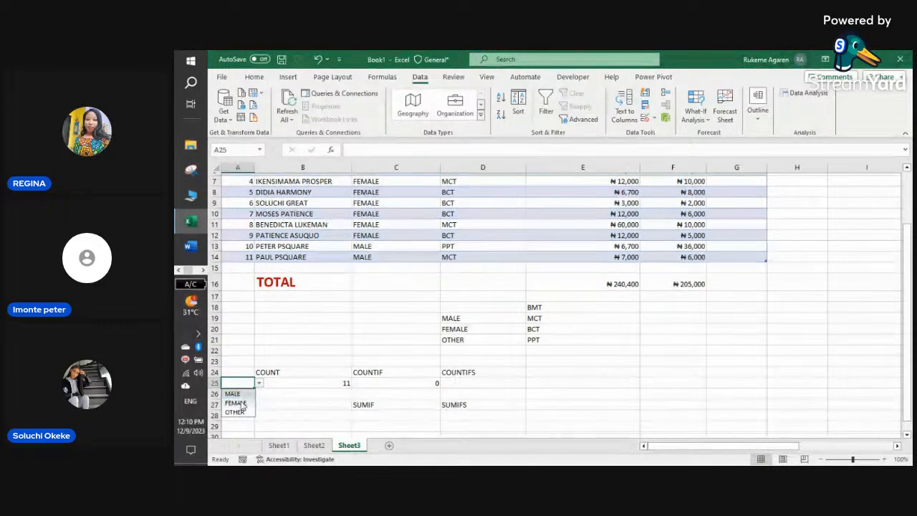
{"action": "left_click", "coordinate": [236, 403]}
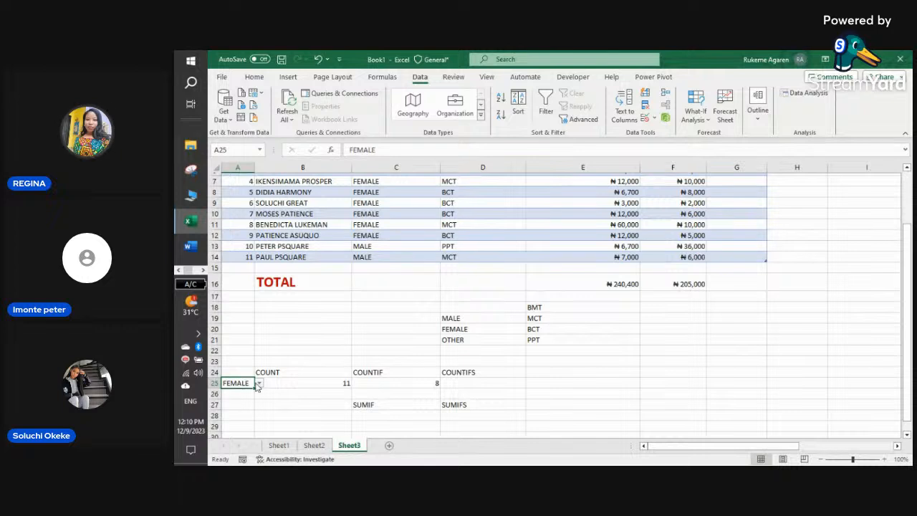
{"action": "left_click", "coordinate": [259, 384]}
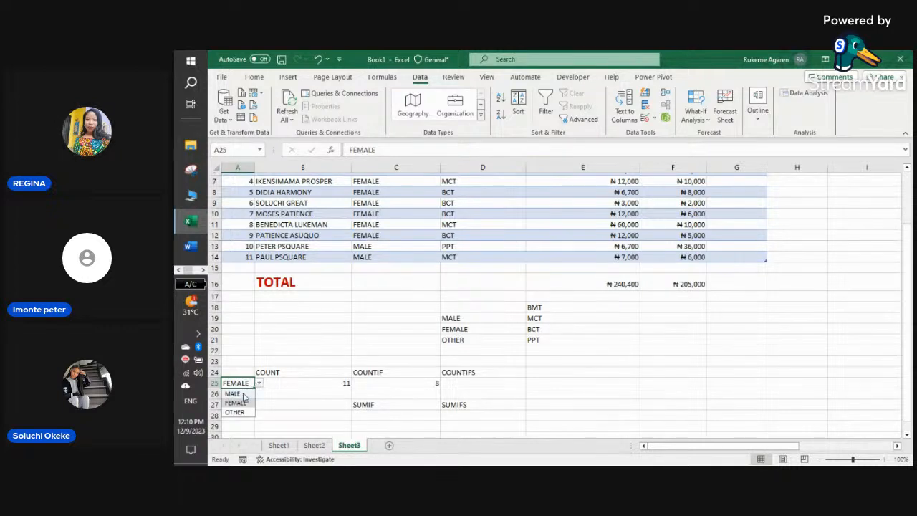
{"action": "left_click", "coordinate": [236, 394]}
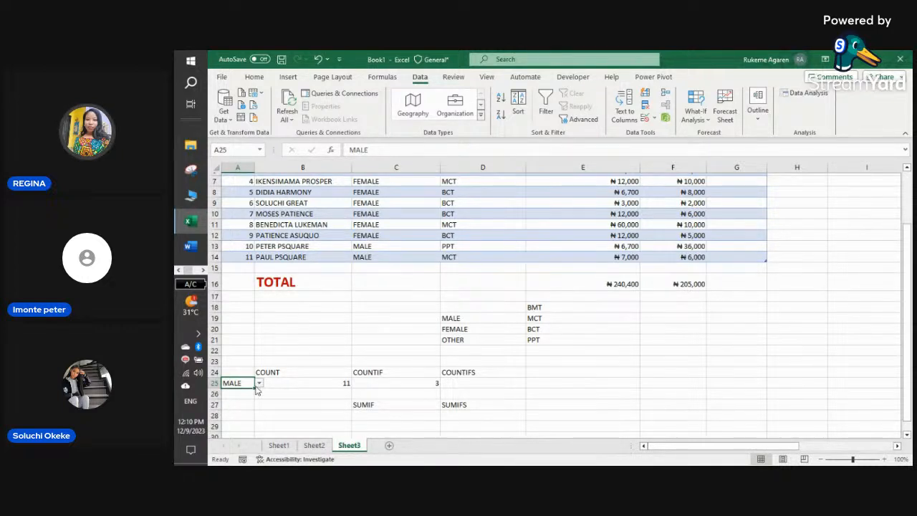
{"action": "left_click", "coordinate": [259, 384]}
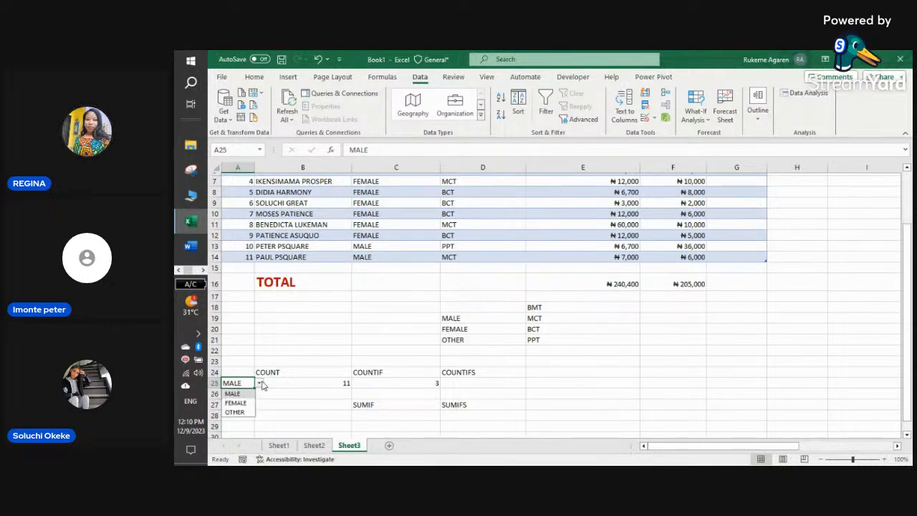
{"action": "left_click", "coordinate": [236, 412]}
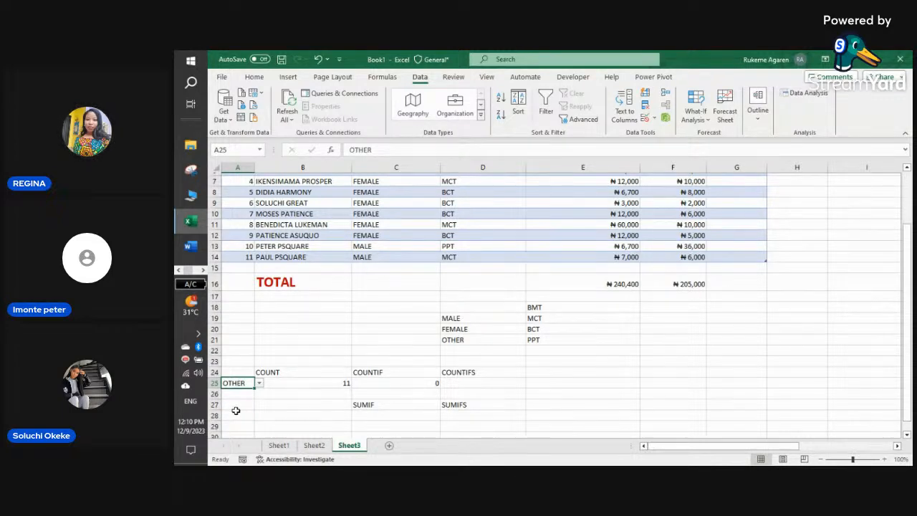
{"action": "left_click", "coordinate": [240, 393]}
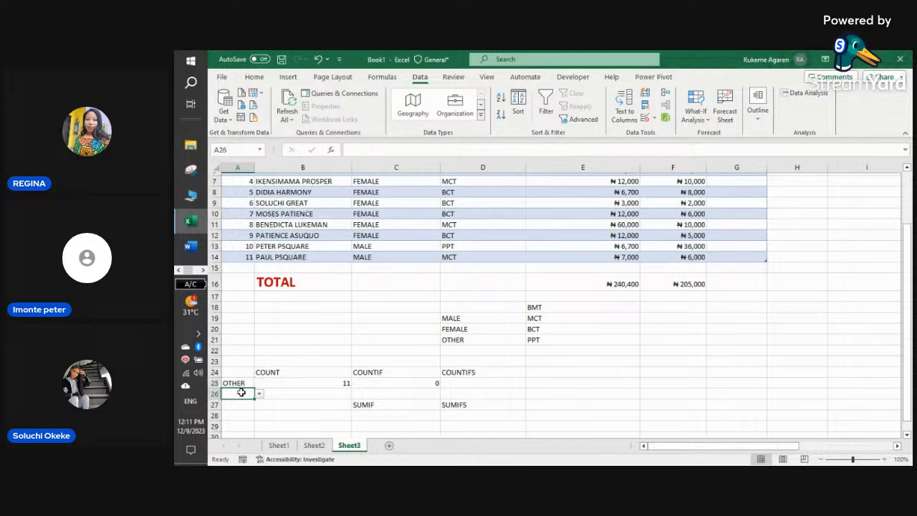
- In C26 start =COUNTIF(EXCEL[DEPARTMENT] using autocomplete for the function, table and column
{"action": "left_click", "coordinate": [318, 393]}
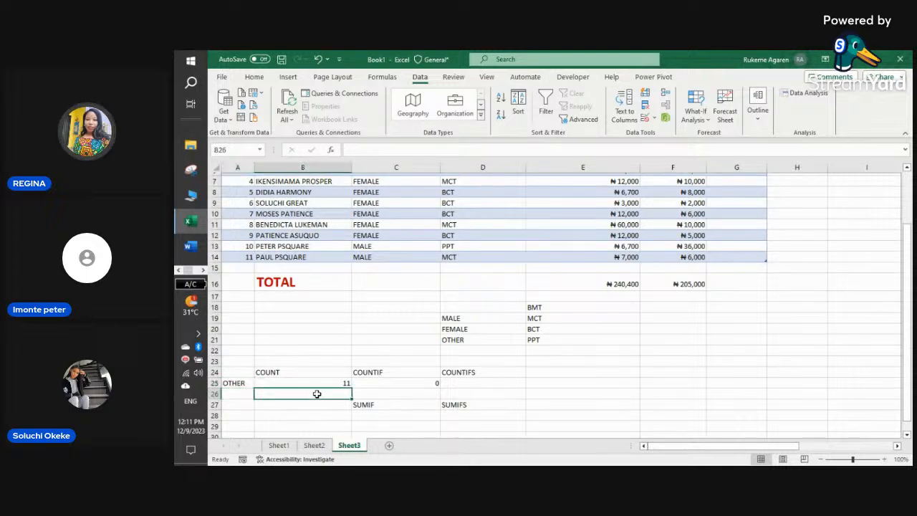
{"action": "left_click", "coordinate": [374, 393]}
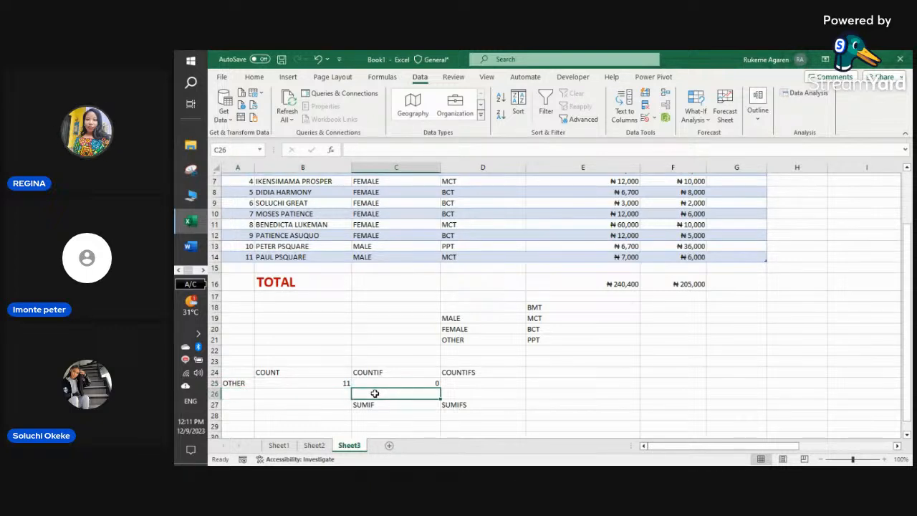
{"action": "type", "text": "="}
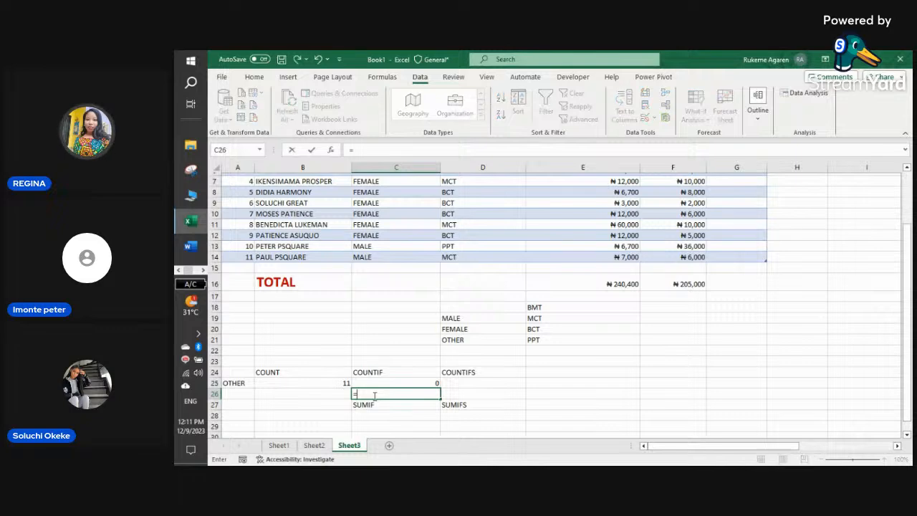
{"action": "type", "text": "COU"}
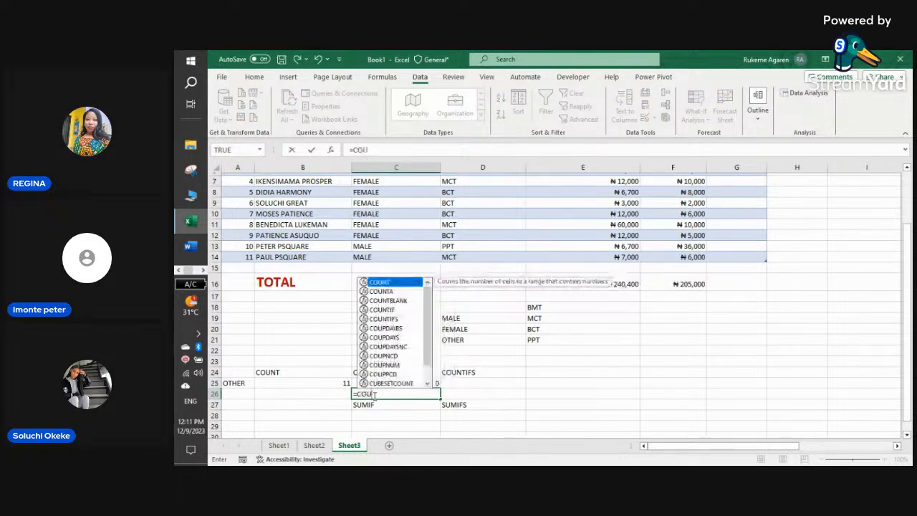
{"action": "double_click", "coordinate": [393, 308]}
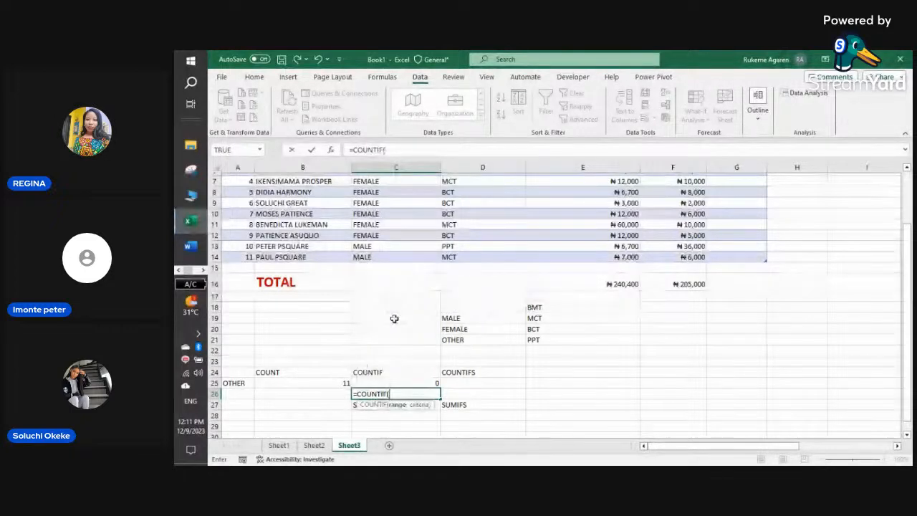
{"action": "type", "text": "EX"}
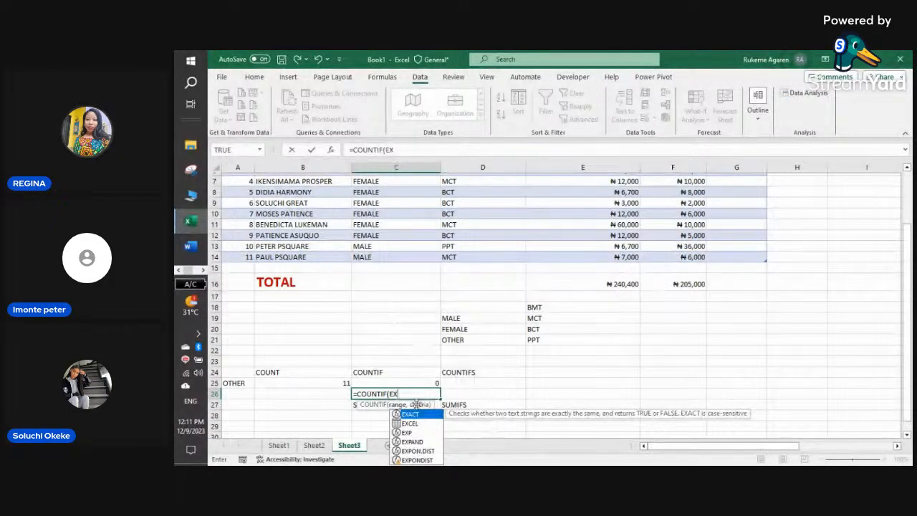
{"action": "double_click", "coordinate": [415, 423]}
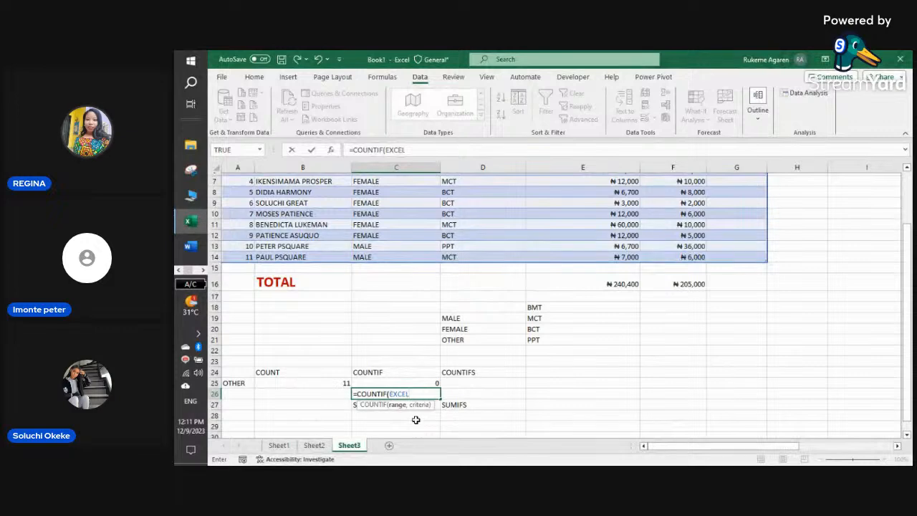
{"action": "type", "text": "["}
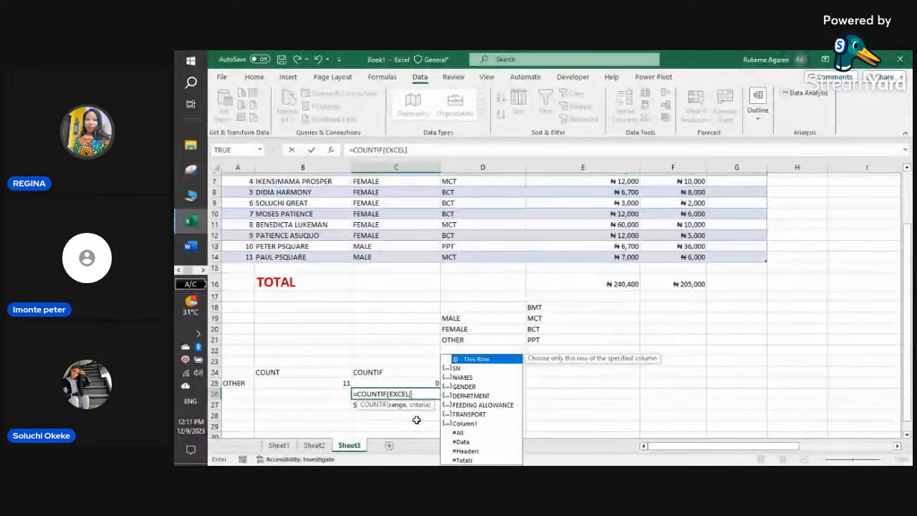
{"action": "left_click", "coordinate": [472, 399]}
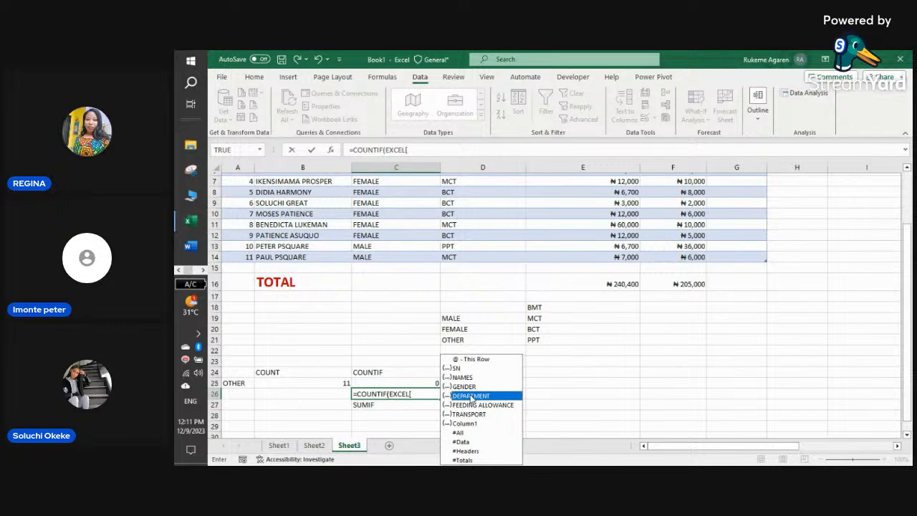
{"action": "double_click", "coordinate": [471, 397]}
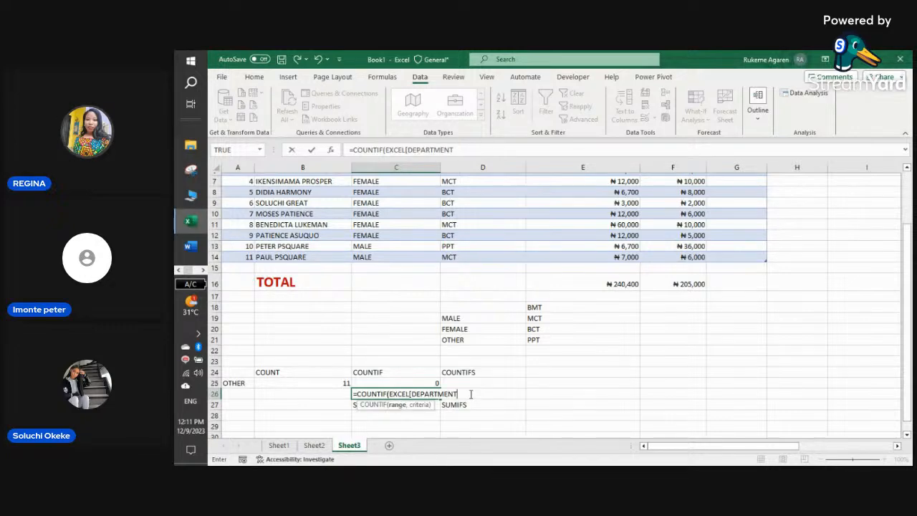
{"action": "type", "text": "]"}
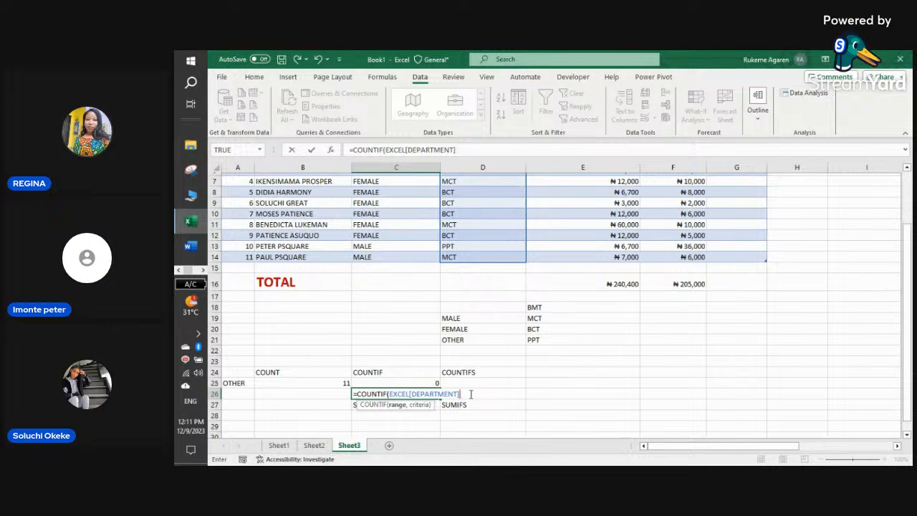
{"action": "type", "text": "),"}
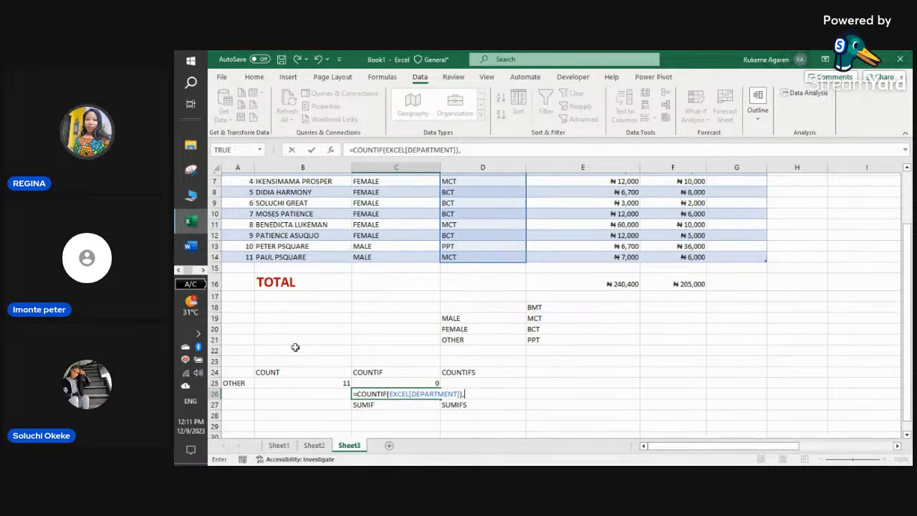
- Add A26 as the criterion, delete the stray parenthesis and commit the formula
{"action": "left_click", "coordinate": [233, 393]}
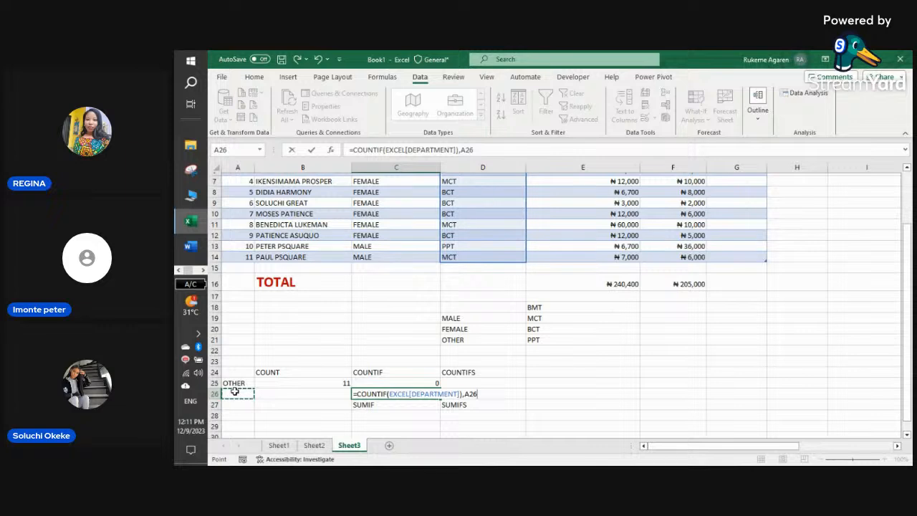
{"action": "type", "text": ")"}
{"action": "left_click", "coordinate": [461, 394]}
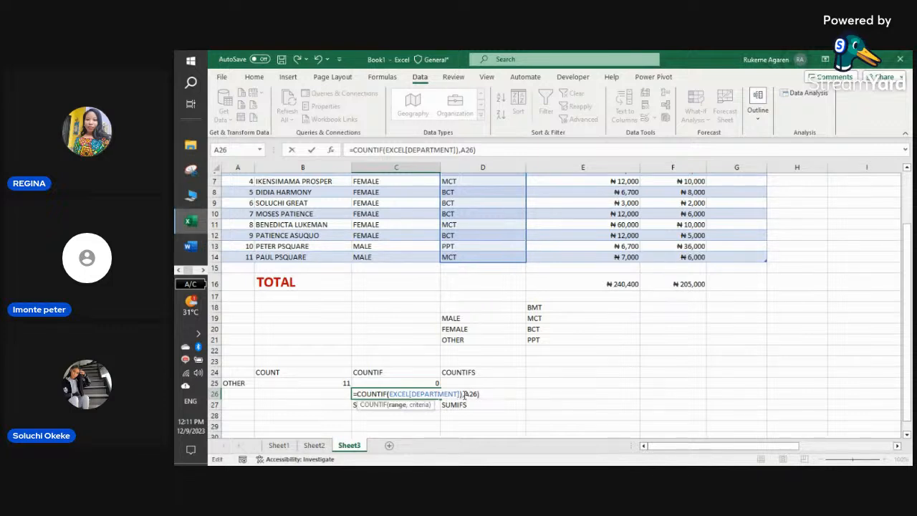
{"action": "key", "text": "Delete"}
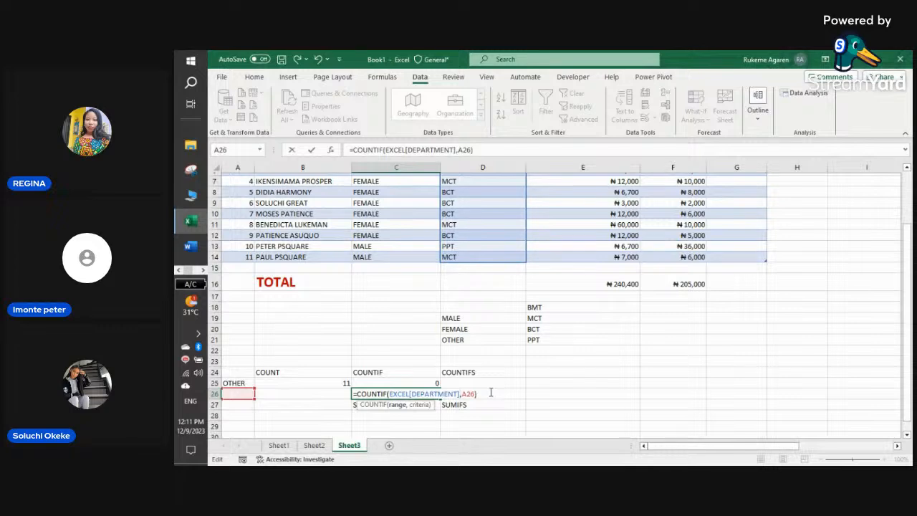
{"action": "key", "text": "Return"}
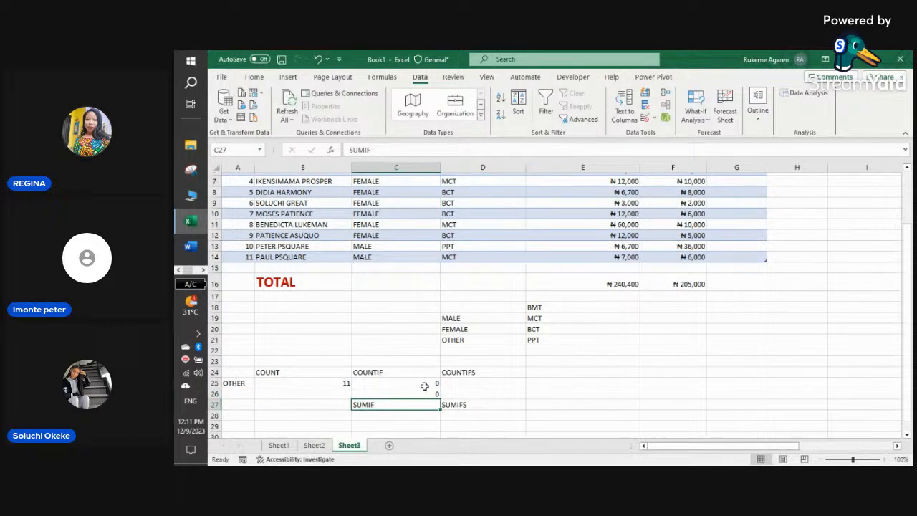
- Set A26 to BMT, MCT, BCT, then PPT, leaving C26 at 1
{"action": "left_click", "coordinate": [245, 390]}
{"action": "left_click", "coordinate": [259, 395]}
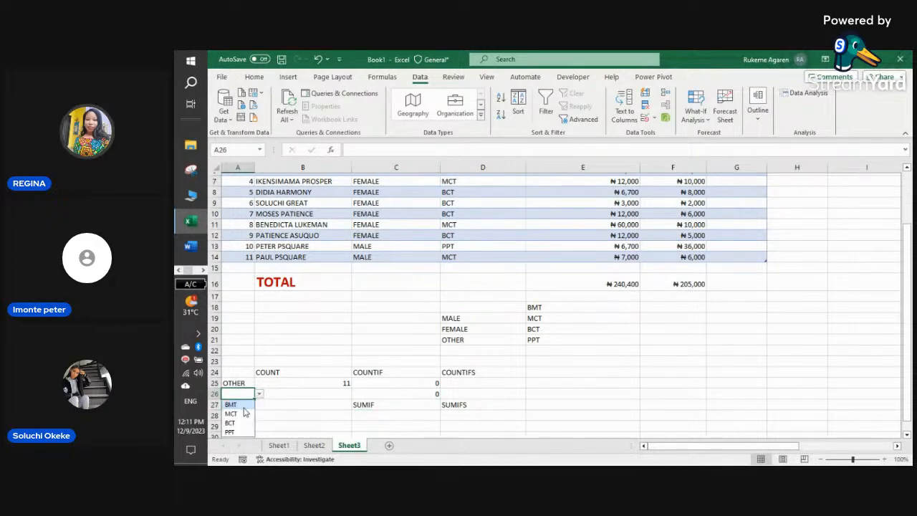
{"action": "left_click", "coordinate": [244, 406]}
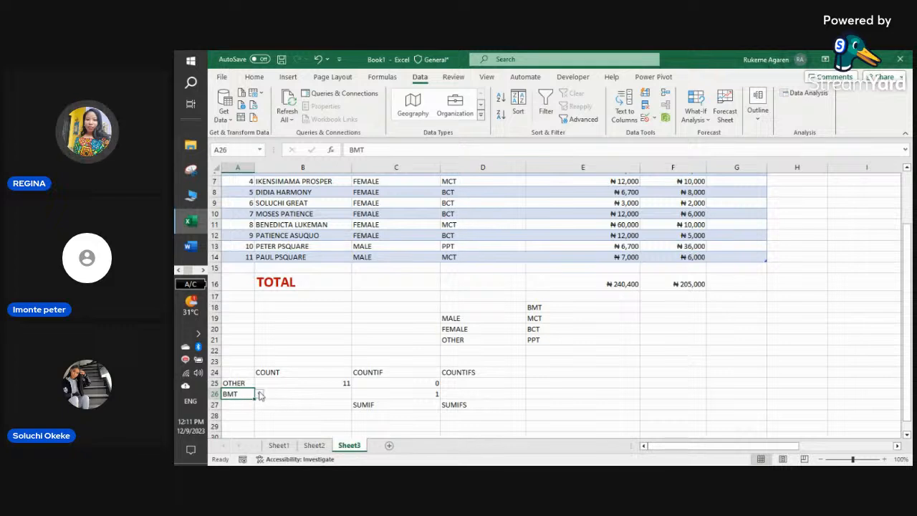
{"action": "left_click", "coordinate": [259, 394]}
{"action": "left_click", "coordinate": [231, 414]}
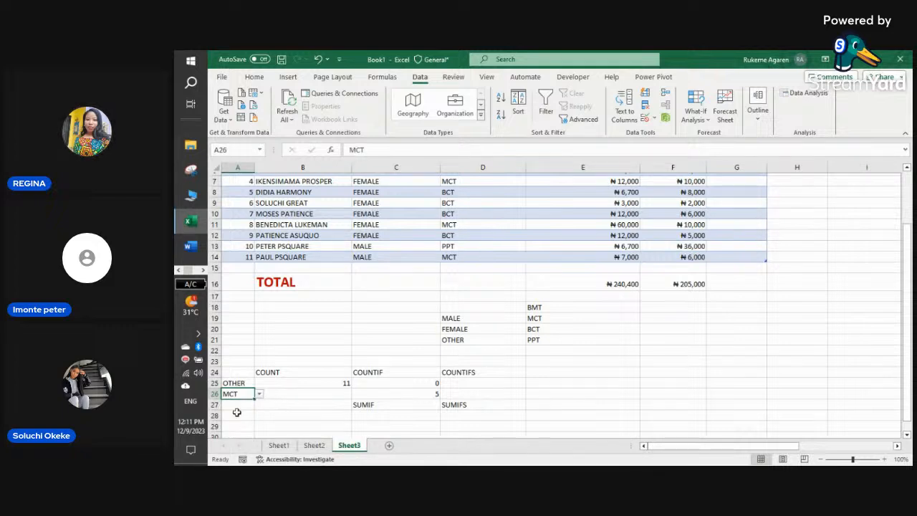
{"action": "left_click", "coordinate": [259, 394]}
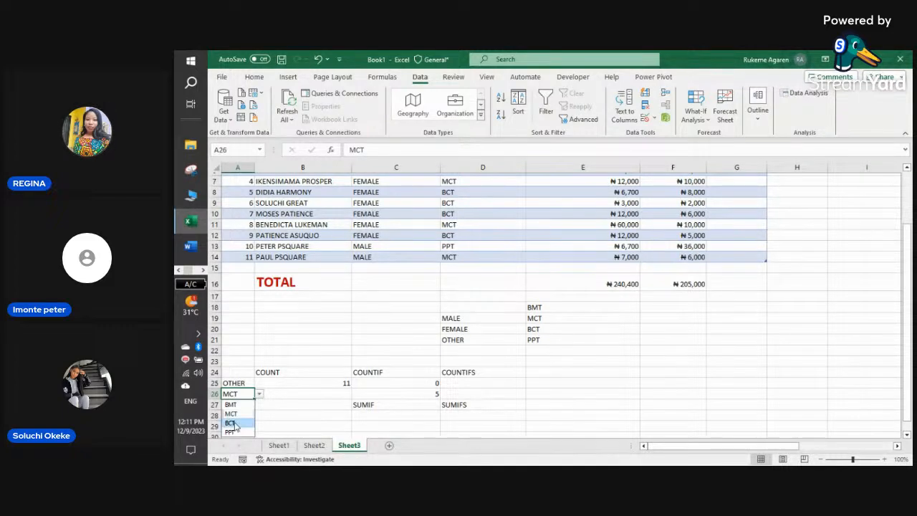
{"action": "left_click", "coordinate": [231, 424]}
{"action": "left_click", "coordinate": [260, 394]}
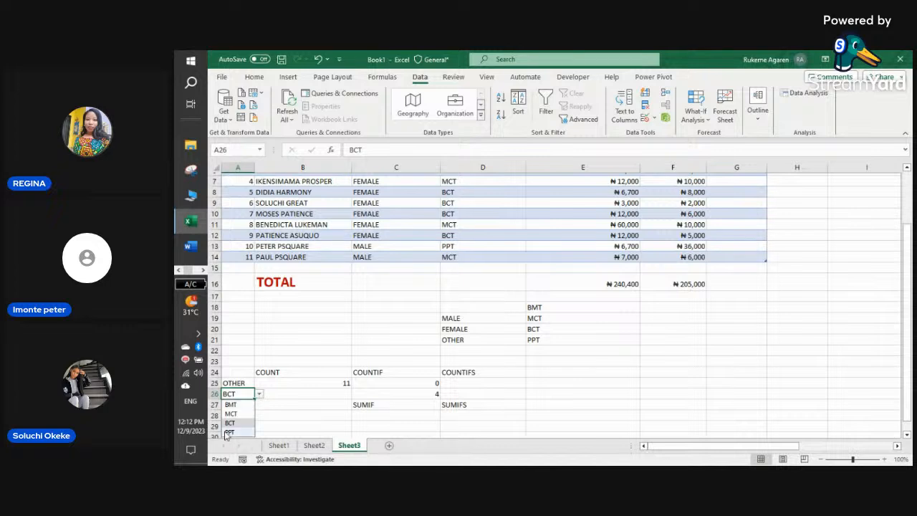
{"action": "left_click", "coordinate": [228, 432]}
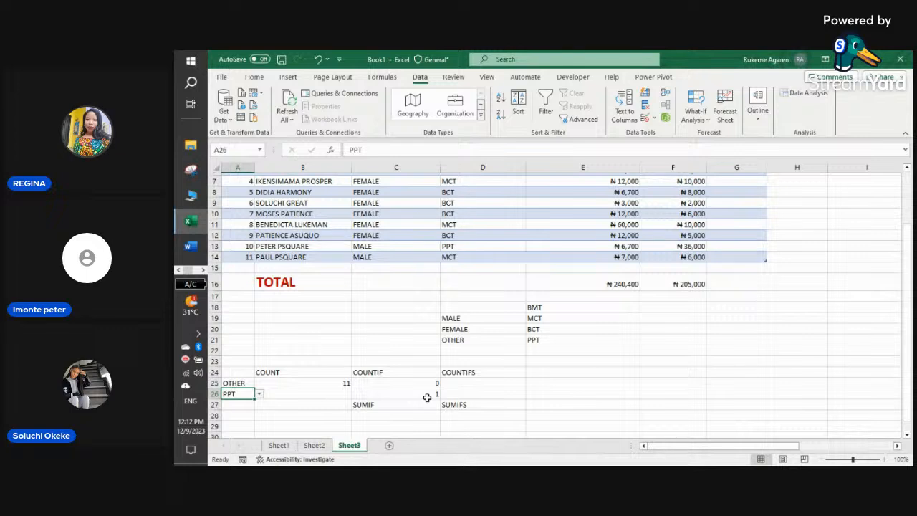
{"action": "left_click", "coordinate": [461, 382]}
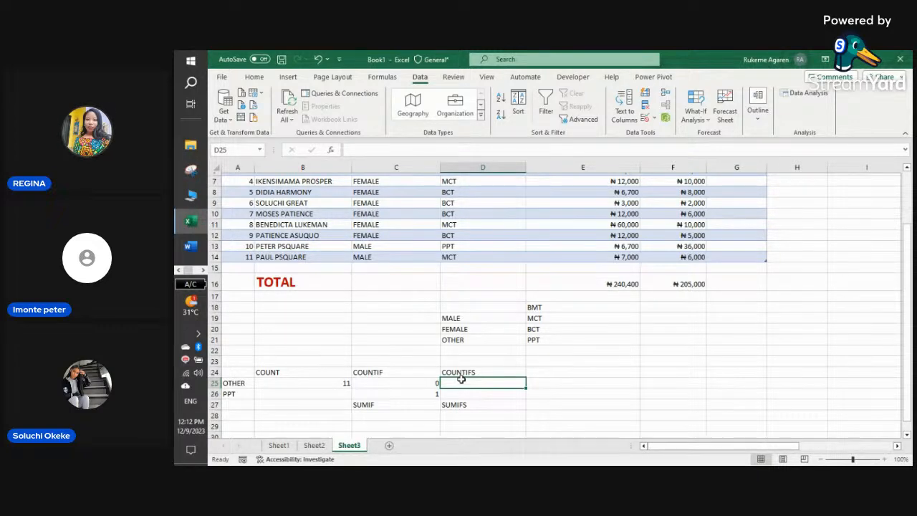
- Type =COUNTIFS(EXCEL, in D25, replacing a mistakenly inserted EXACT with the EXCEL table
{"action": "type", "text": "="}
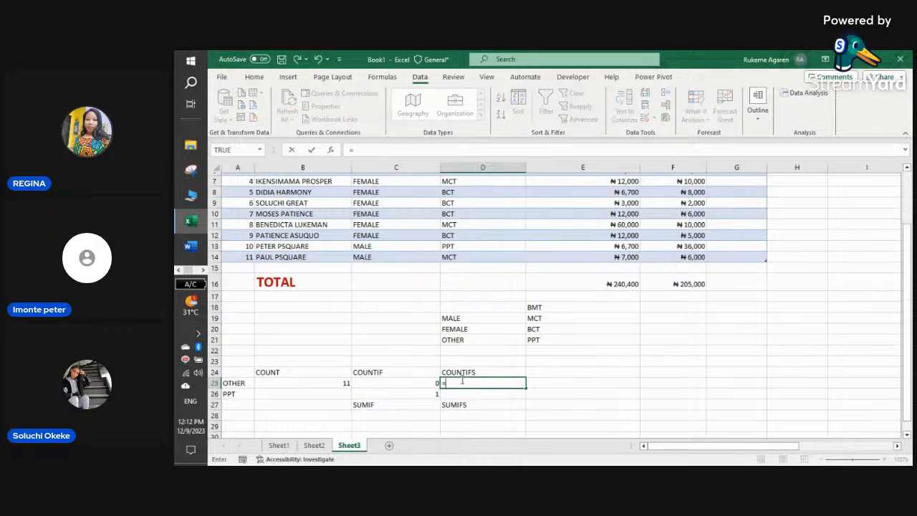
{"action": "type", "text": "COU"}
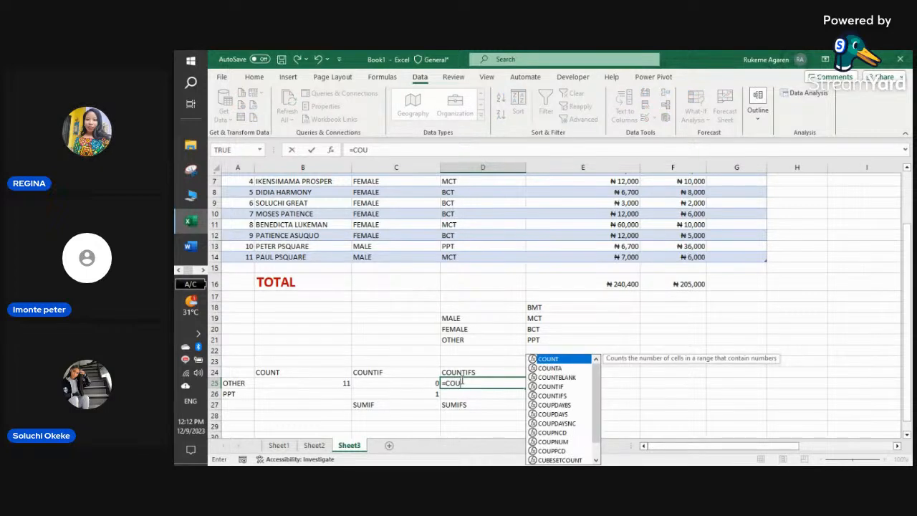
{"action": "double_click", "coordinate": [556, 395]}
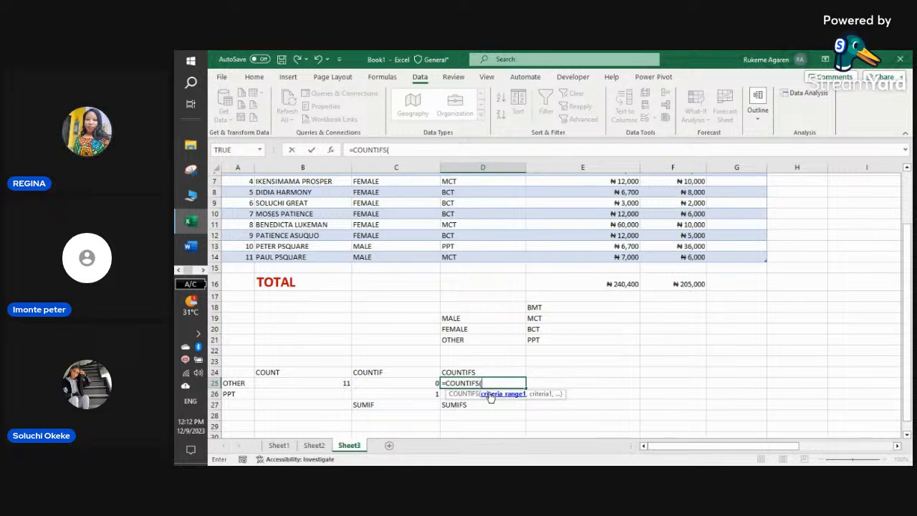
{"action": "type", "text": "EX"}
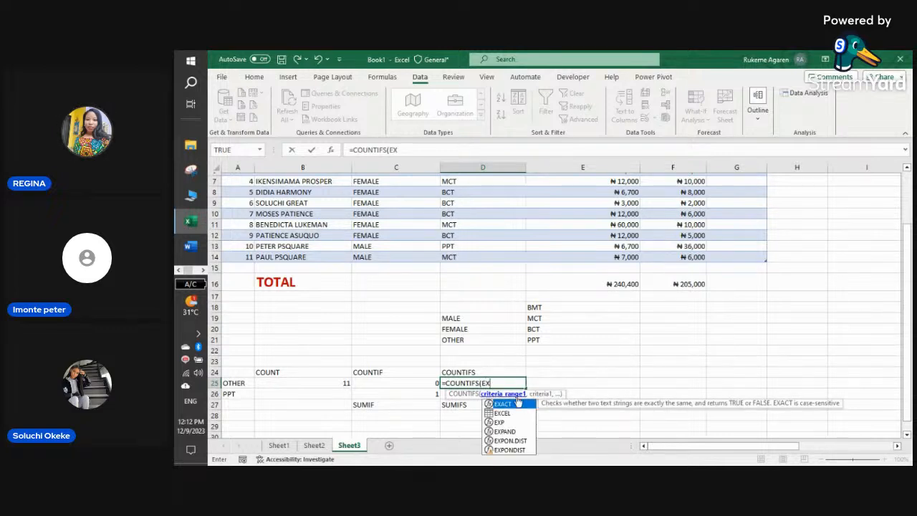
{"action": "double_click", "coordinate": [518, 404]}
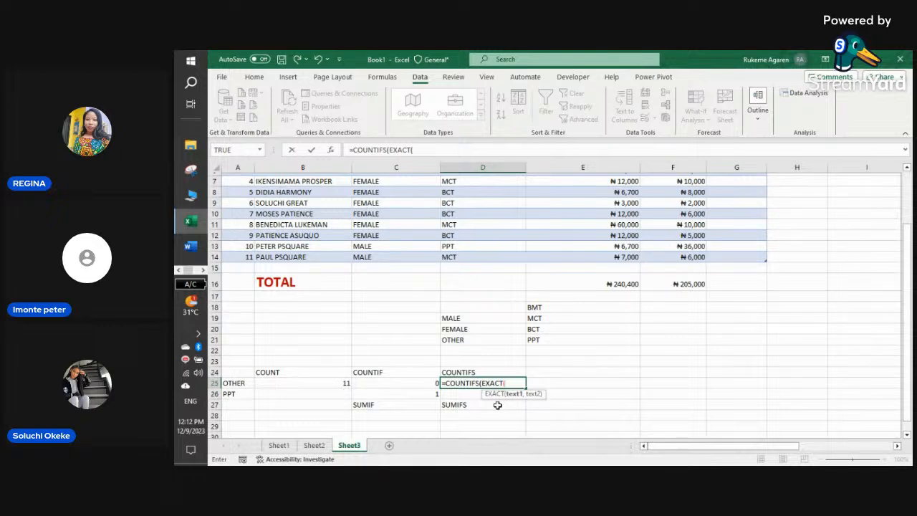
{"action": "key", "text": "BackSpace"}
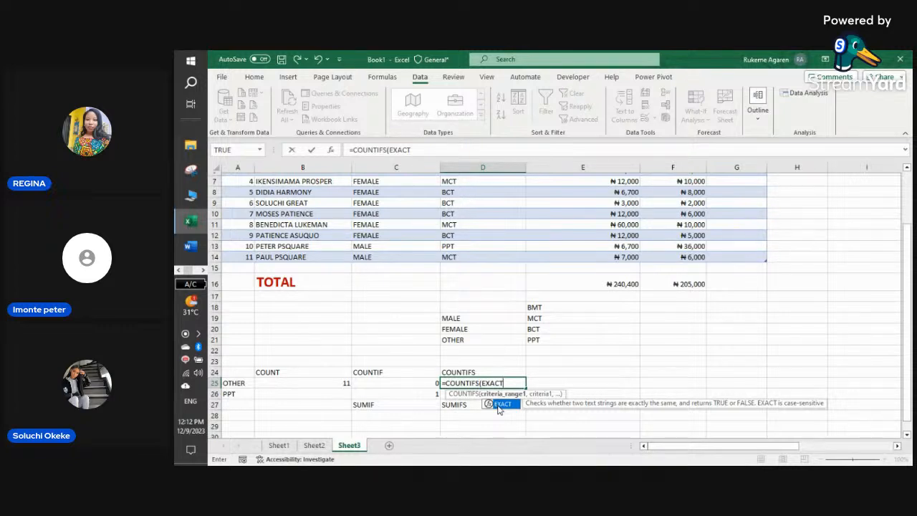
{"action": "key", "text": "BackSpace"}
{"action": "key", "text": "BackSpace"}
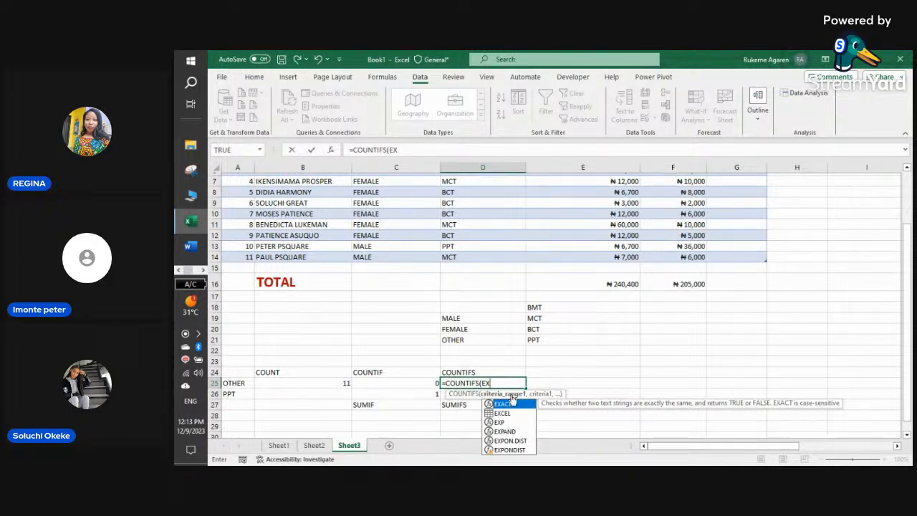
{"action": "double_click", "coordinate": [510, 413]}
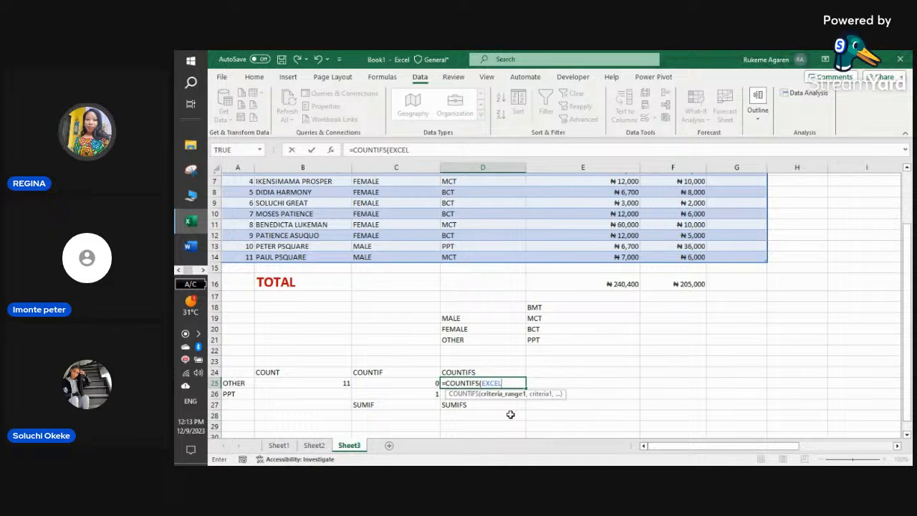
{"action": "type", "text": ","}
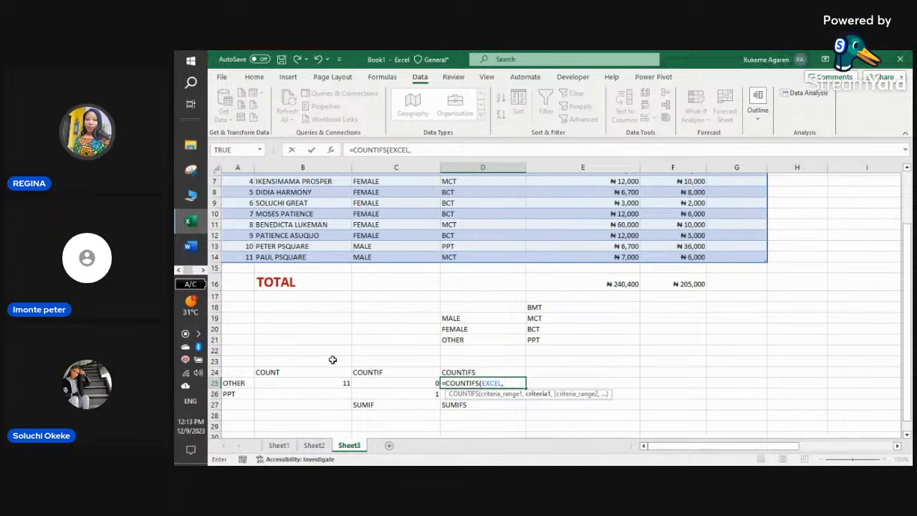
- Backtrack the trial A25/A26 criteria so D25 reads =COUNTIFS(EXCEL[ for a column reference
{"action": "left_click", "coordinate": [244, 382]}
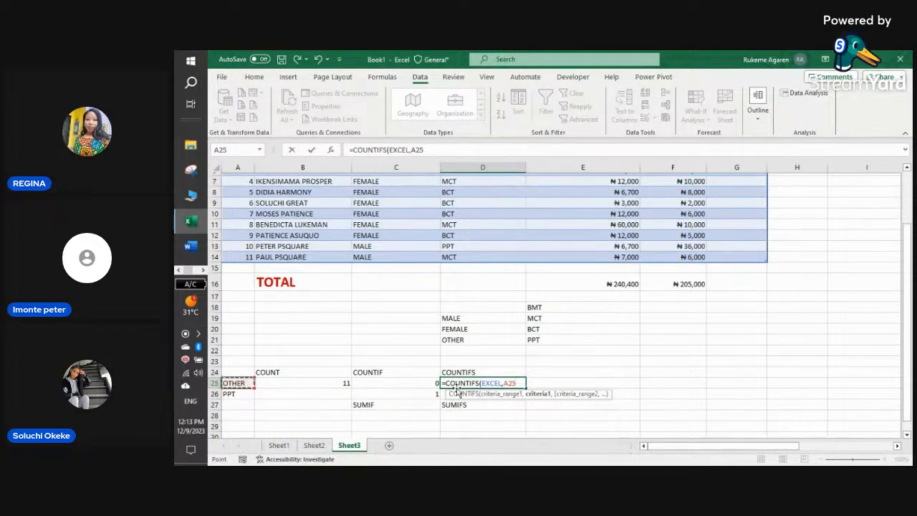
{"action": "type", "text": ","}
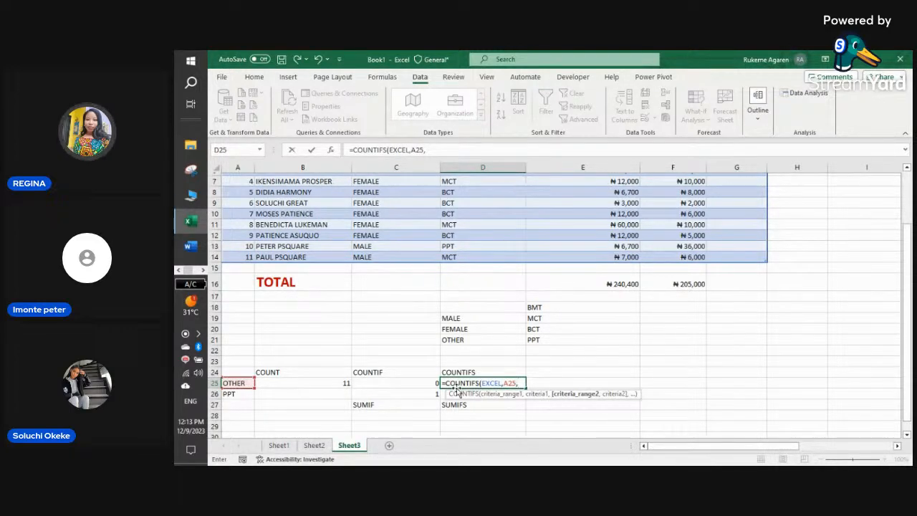
{"action": "left_click", "coordinate": [233, 395]}
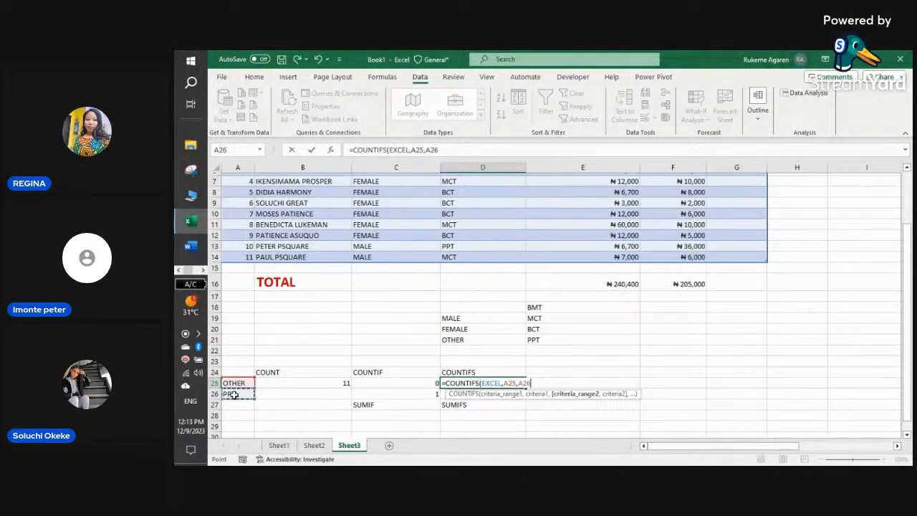
{"action": "type", "text": ","}
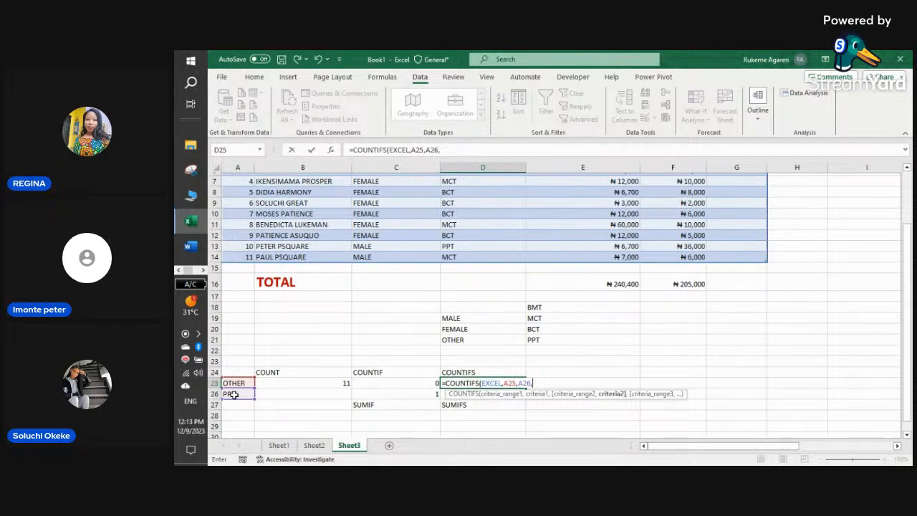
{"action": "key", "text": "BackSpace"}
{"action": "key", "text": "BackSpace"}
{"action": "key", "text": "BackSpace"}
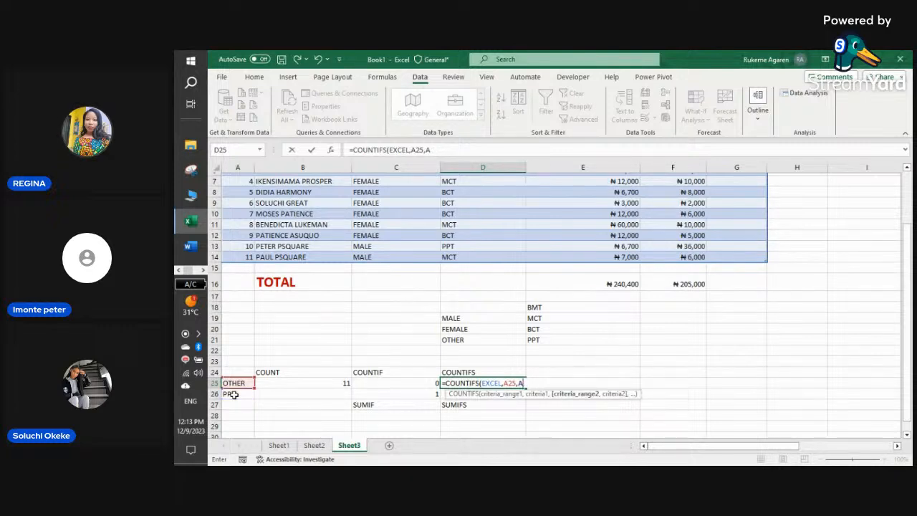
{"action": "key", "text": "BackSpace"}
{"action": "key", "text": "BackSpace"}
{"action": "key", "text": "BackSpace"}
{"action": "key", "text": "BackSpace"}
{"action": "key", "text": "BackSpace"}
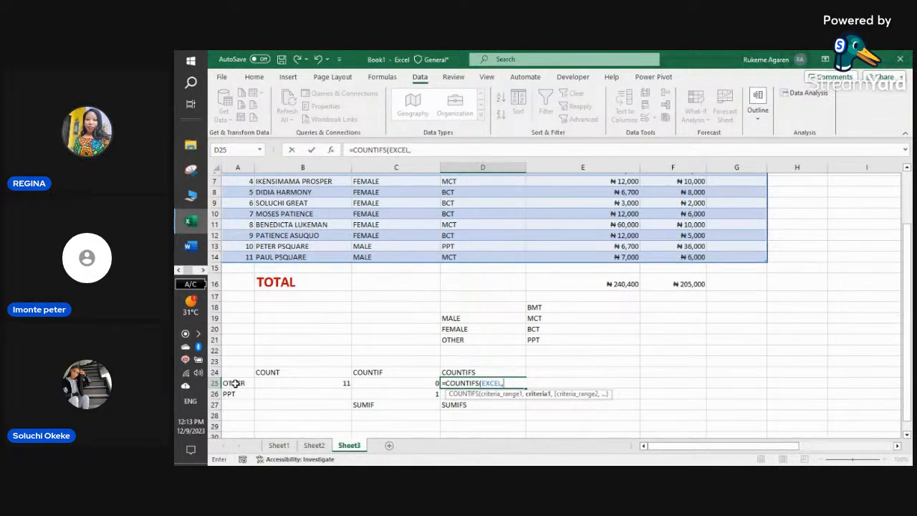
{"action": "left_click", "coordinate": [235, 383]}
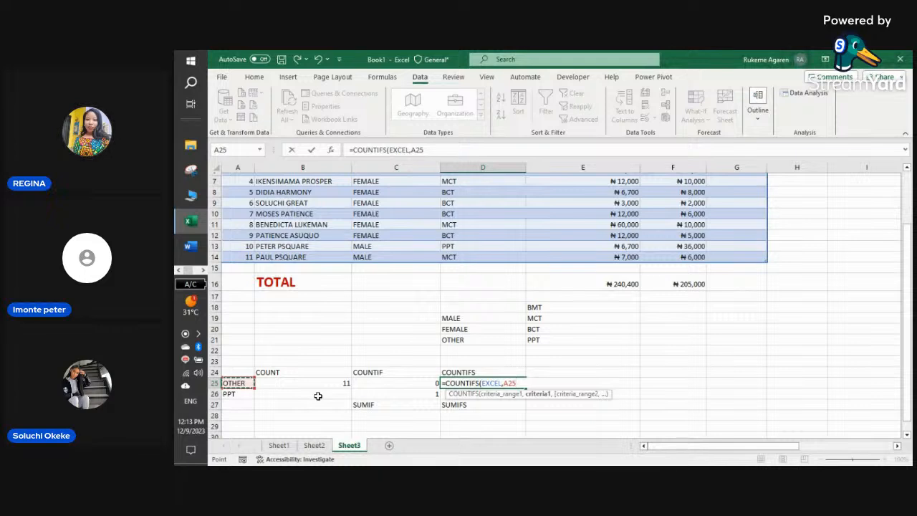
{"action": "type", "text": ","}
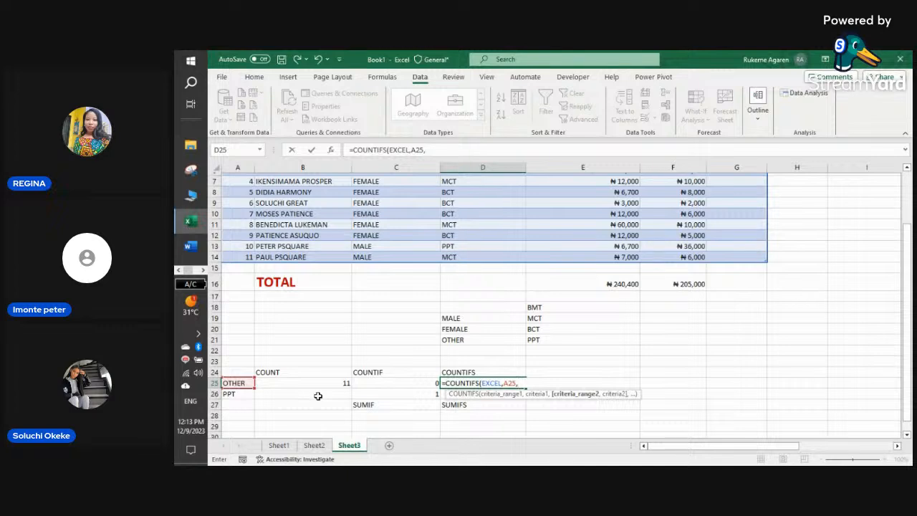
{"action": "key", "text": "BackSpace"}
{"action": "key", "text": "BackSpace"}
{"action": "key", "text": "BackSpace"}
{"action": "key", "text": "BackSpace"}
{"action": "key", "text": "BackSpace"}
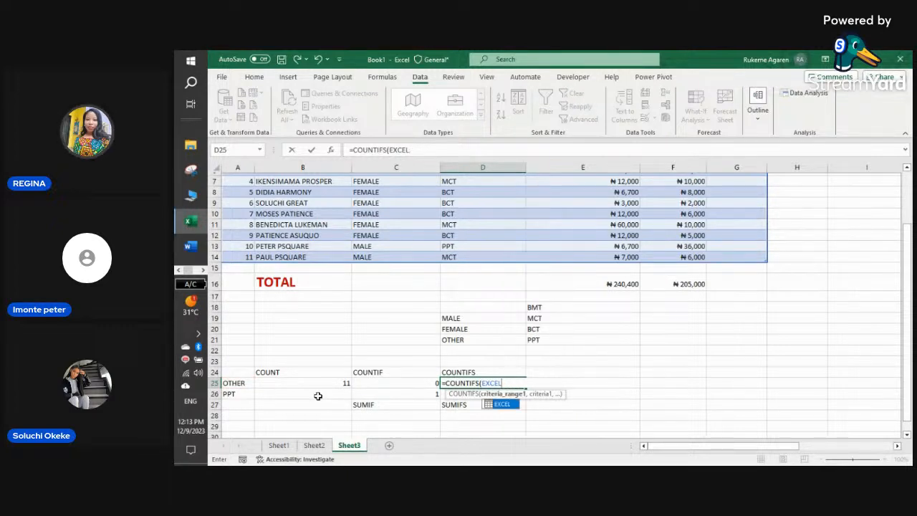
{"action": "type", "text": "["}
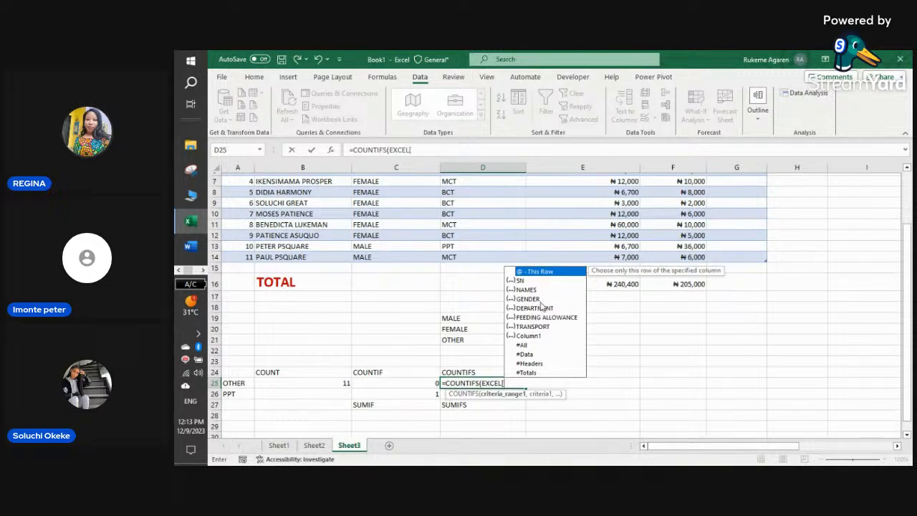
- Add the first criteria pair EXCEL[GENDER],A25 to the COUNTIFS formula
{"action": "double_click", "coordinate": [540, 300]}
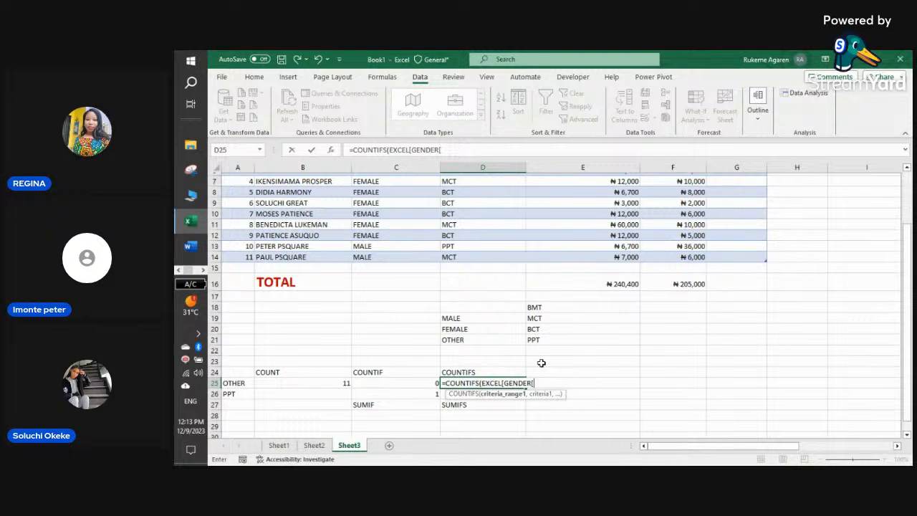
{"action": "key", "text": "BackSpace"}
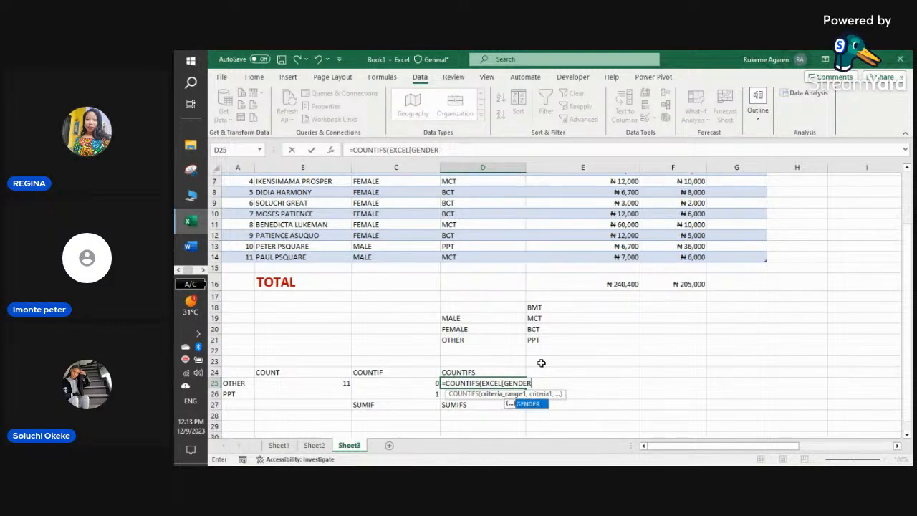
{"action": "type", "text": "]"}
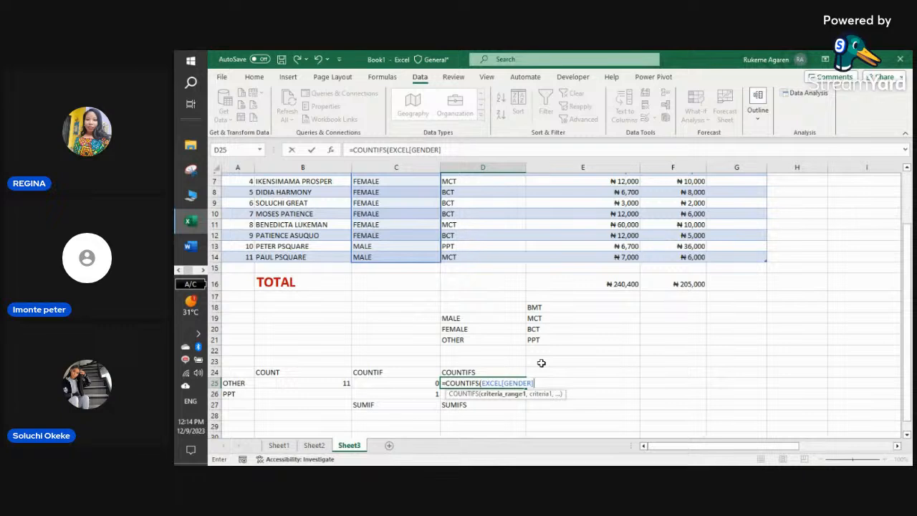
{"action": "type", "text": ","}
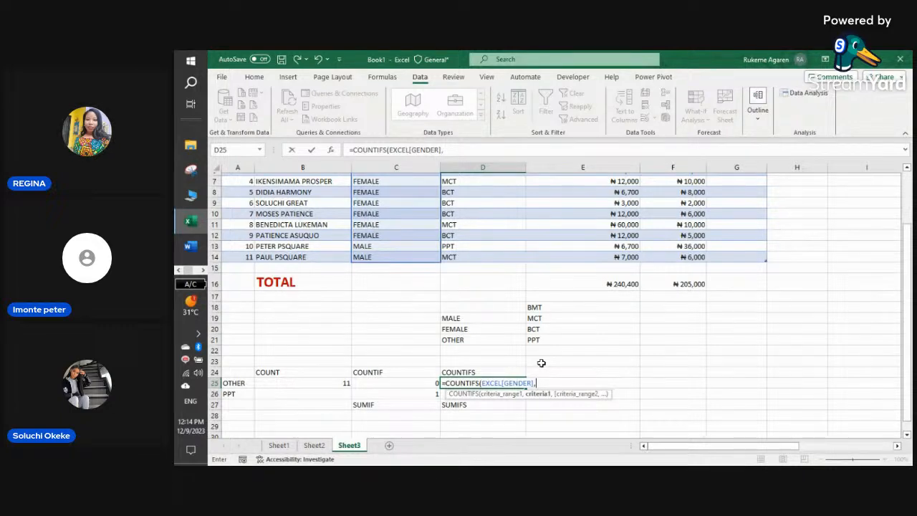
{"action": "left_click", "coordinate": [228, 383]}
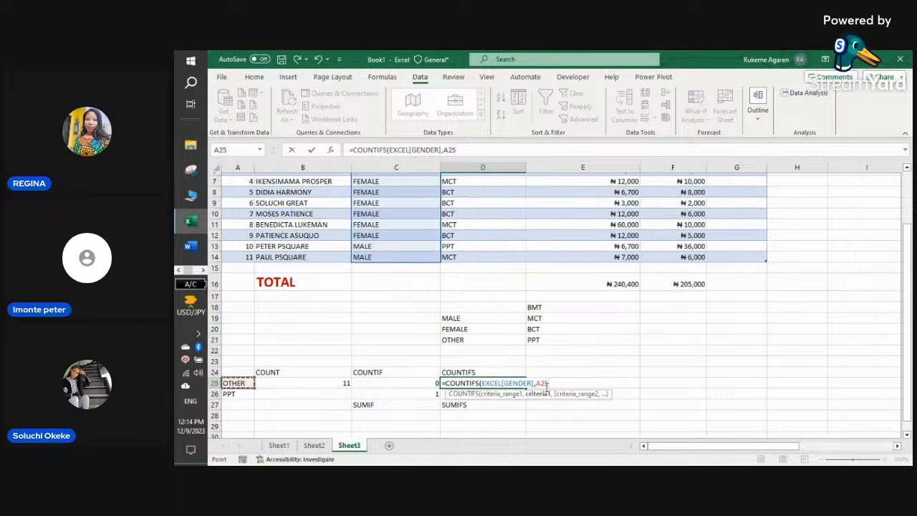
- Add the second pair EXCEL[DEPARTMENT],A26, drop the trailing comma and confirm
{"action": "type", "text": ","}
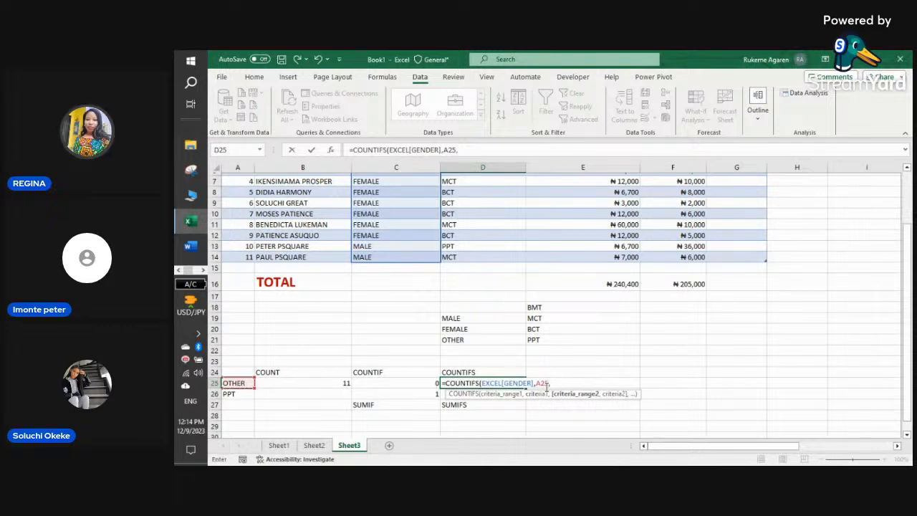
{"action": "type", "text": "EXC"}
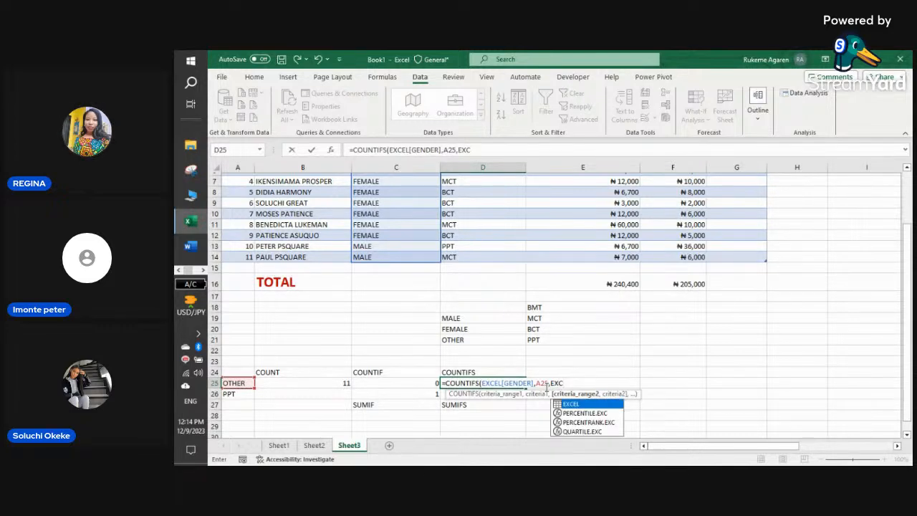
{"action": "double_click", "coordinate": [583, 405]}
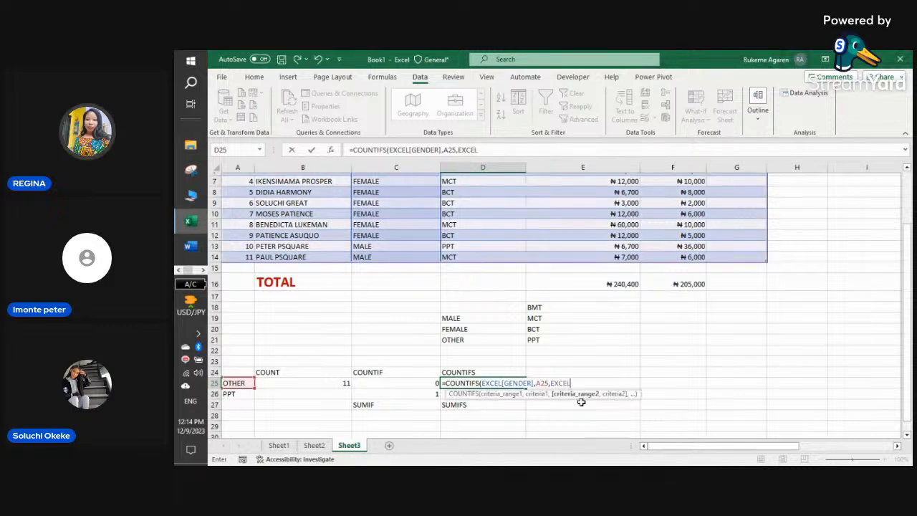
{"action": "type", "text": "["}
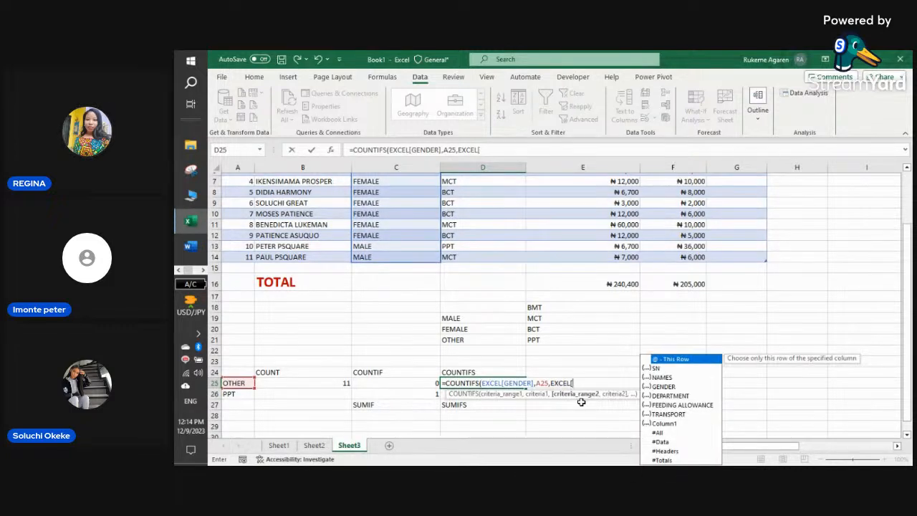
{"action": "type", "text": "D"}
{"action": "double_click", "coordinate": [597, 400]}
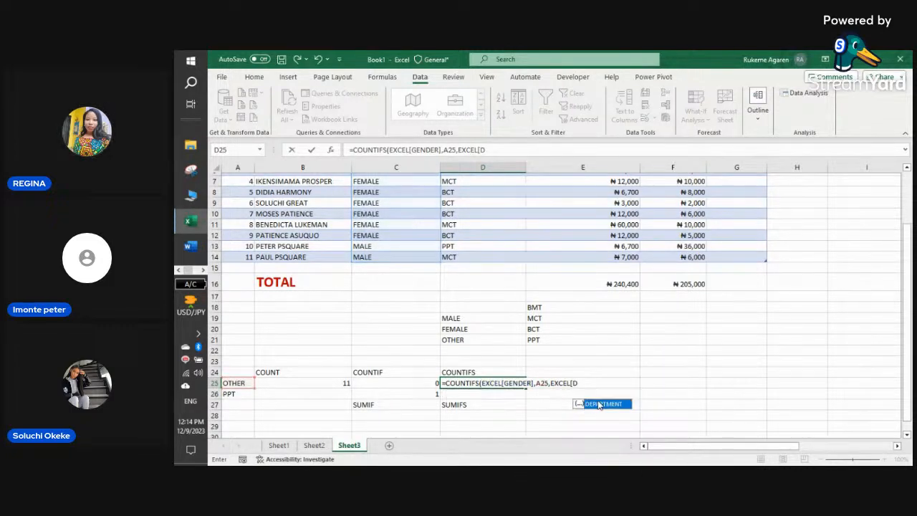
{"action": "type", "text": "]"}
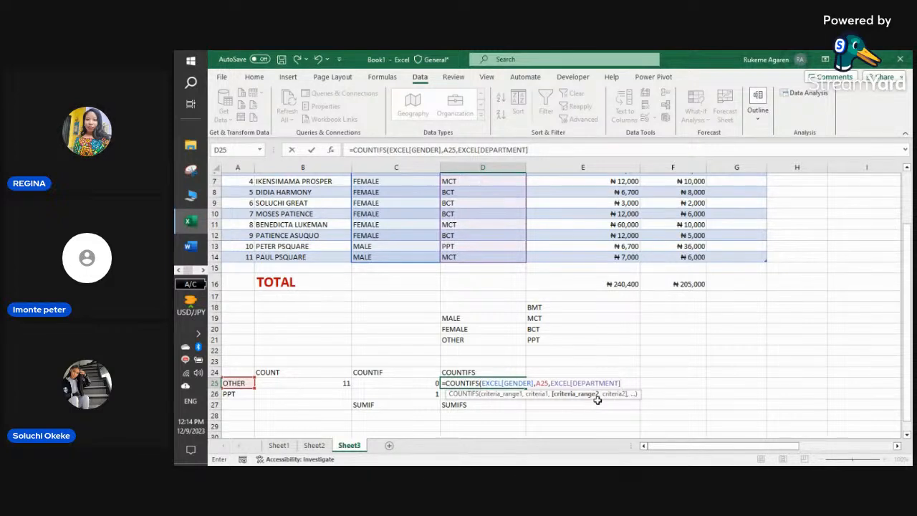
{"action": "type", "text": ","}
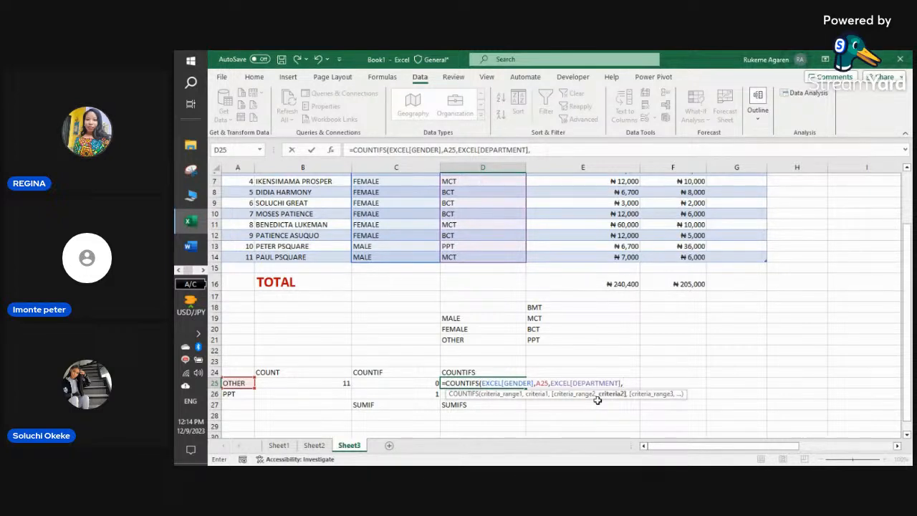
{"action": "left_click", "coordinate": [247, 394]}
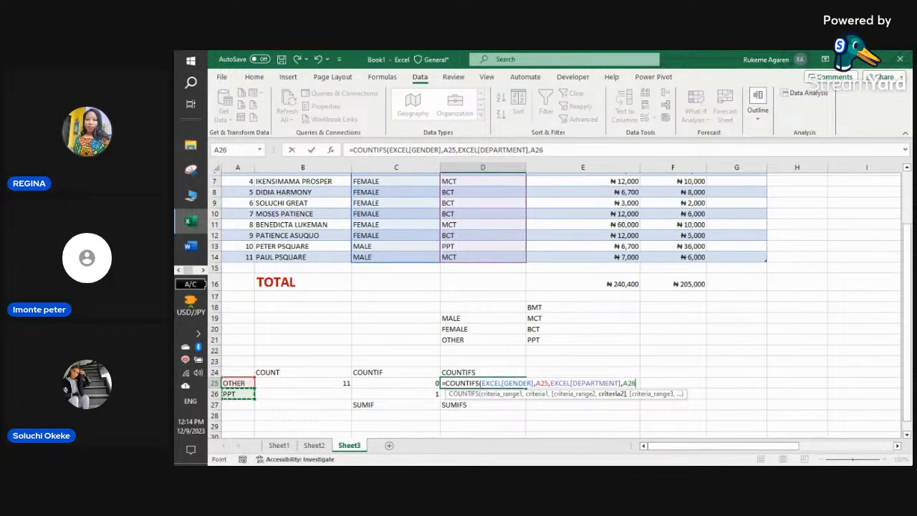
{"action": "type", "text": ","}
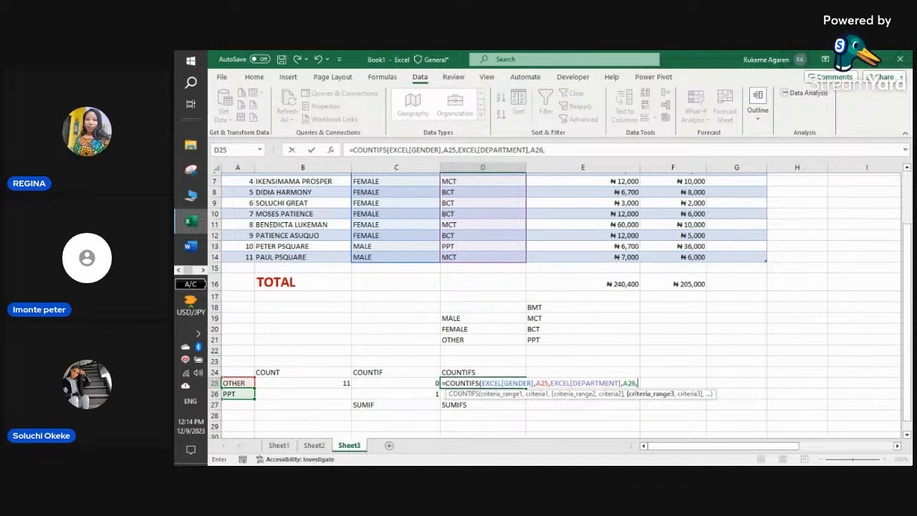
{"action": "key", "text": "BackSpace"}
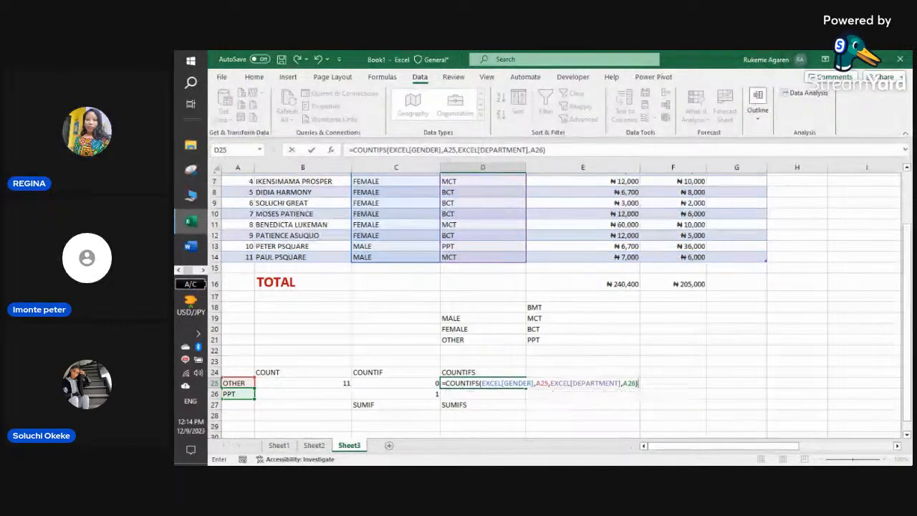
{"action": "key", "text": "Return"}
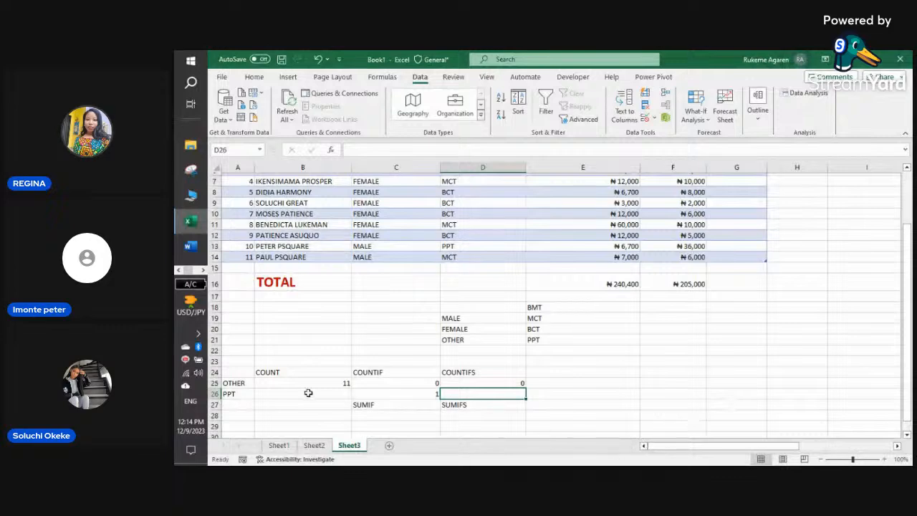
- Cycle A25 through MALE, FEMALE and OTHER, ending back on MALE
{"action": "left_click", "coordinate": [235, 383]}
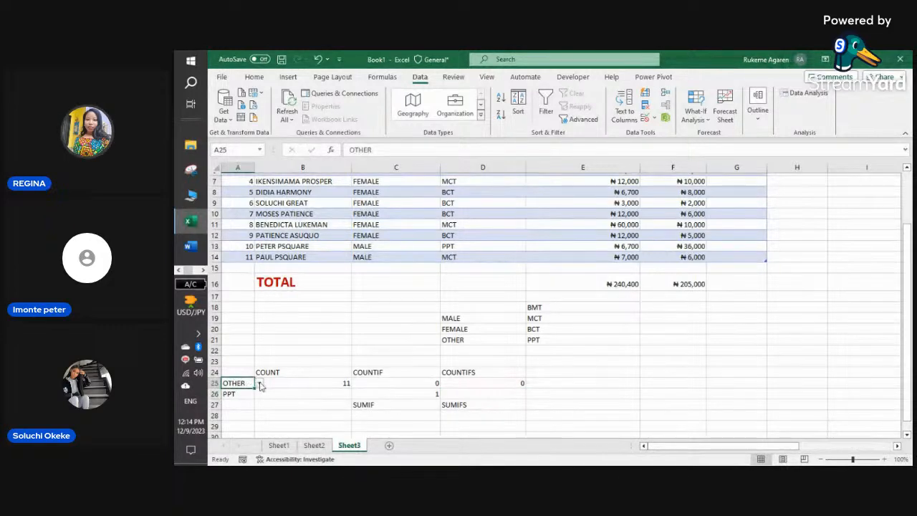
{"action": "left_click", "coordinate": [259, 385]}
{"action": "left_click", "coordinate": [243, 393]}
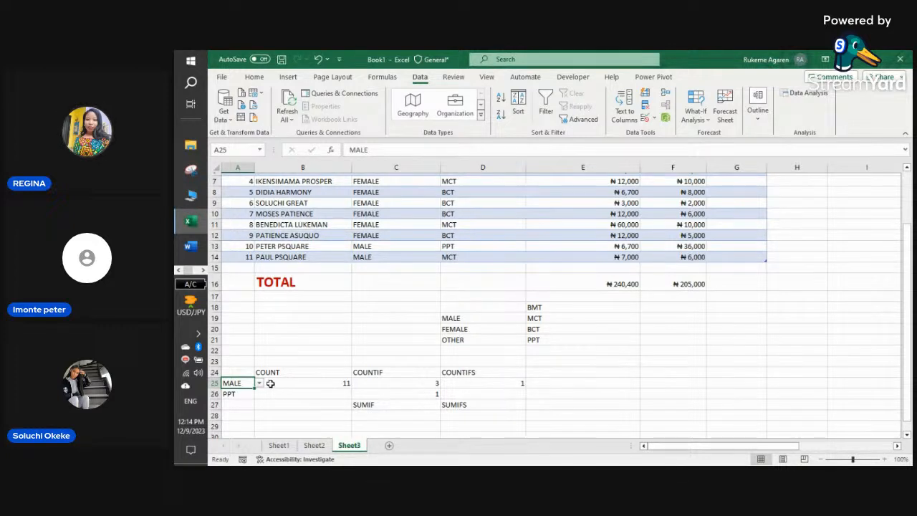
{"action": "left_click", "coordinate": [259, 384]}
{"action": "left_click", "coordinate": [234, 402]}
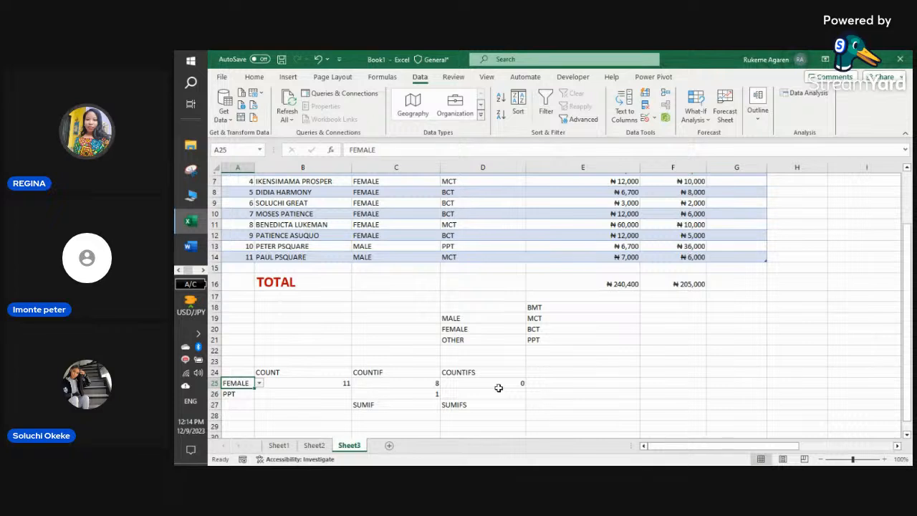
{"action": "left_click", "coordinate": [260, 384]}
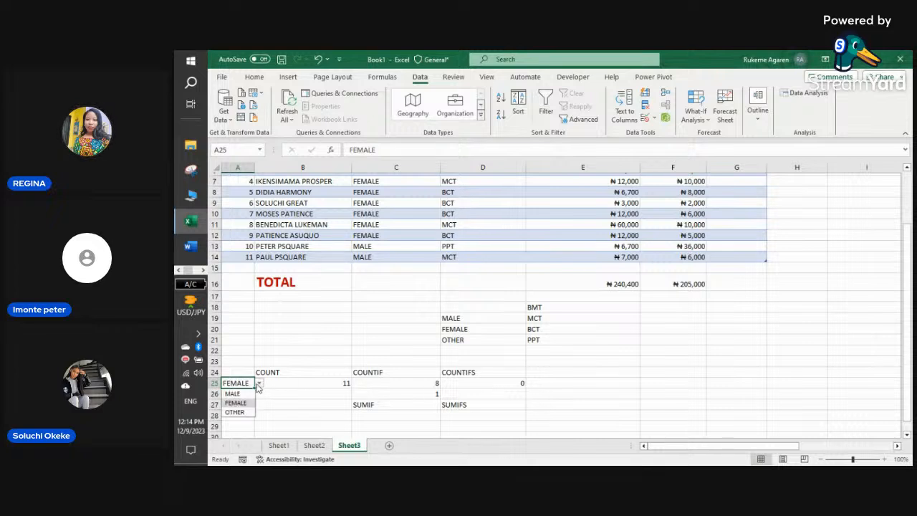
{"action": "left_click", "coordinate": [234, 413]}
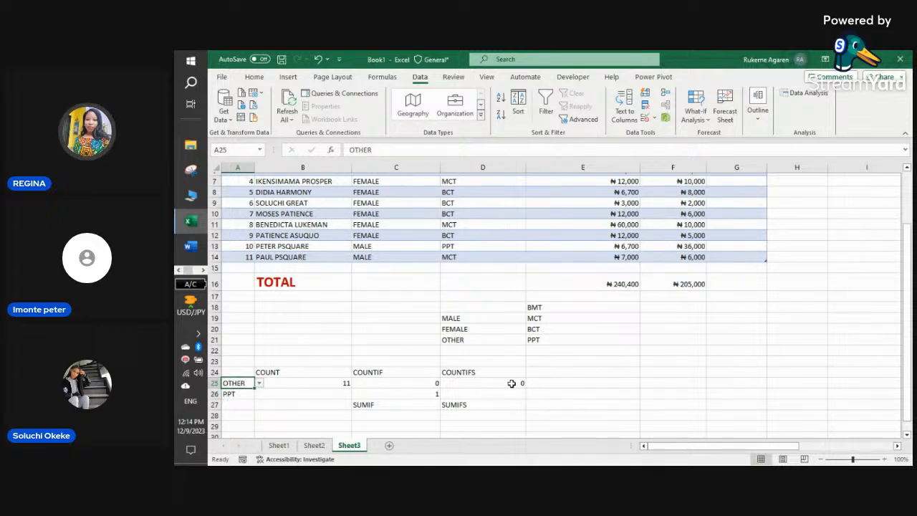
{"action": "left_click", "coordinate": [260, 385]}
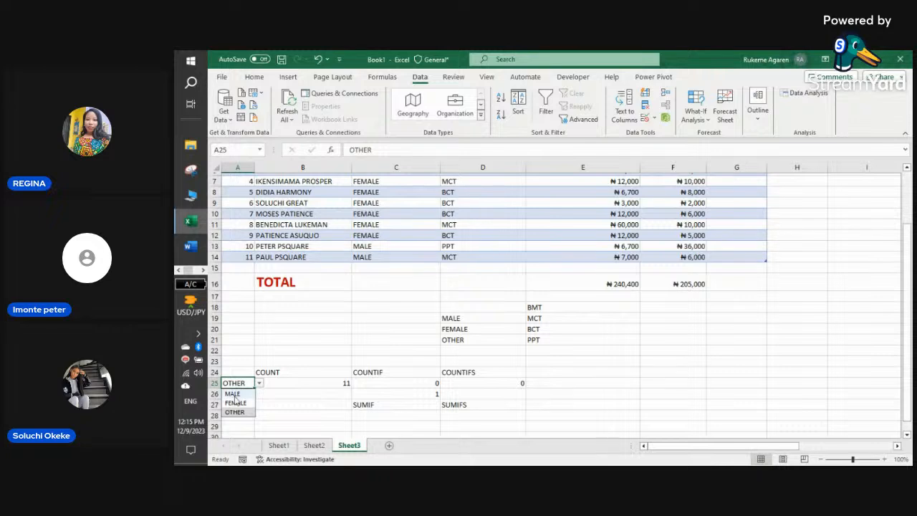
{"action": "left_click", "coordinate": [233, 394]}
- Set A26 to BMT, MCT, then BCT, leaving D25 at 0 and C26 at 4
{"action": "left_click", "coordinate": [247, 394]}
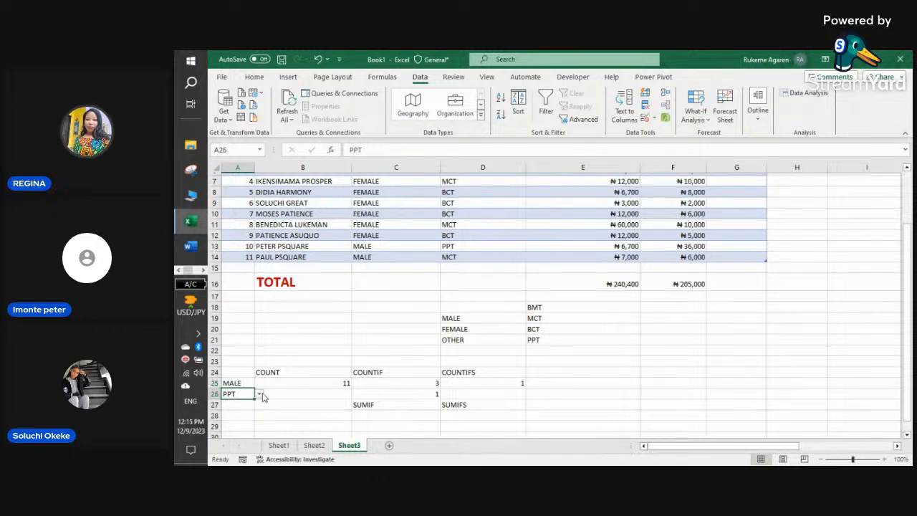
{"action": "left_click", "coordinate": [261, 395]}
{"action": "left_click", "coordinate": [244, 405]}
{"action": "left_click", "coordinate": [260, 394]}
{"action": "left_click", "coordinate": [240, 414]}
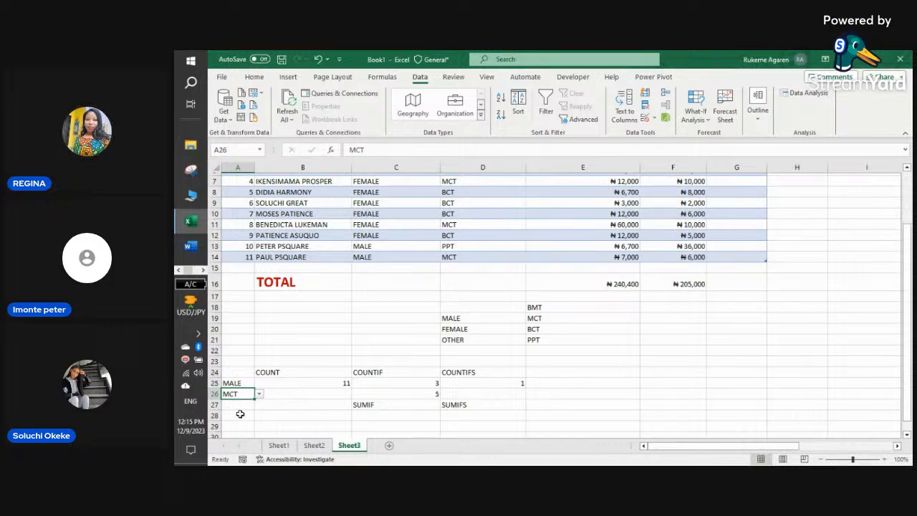
{"action": "left_click", "coordinate": [260, 394]}
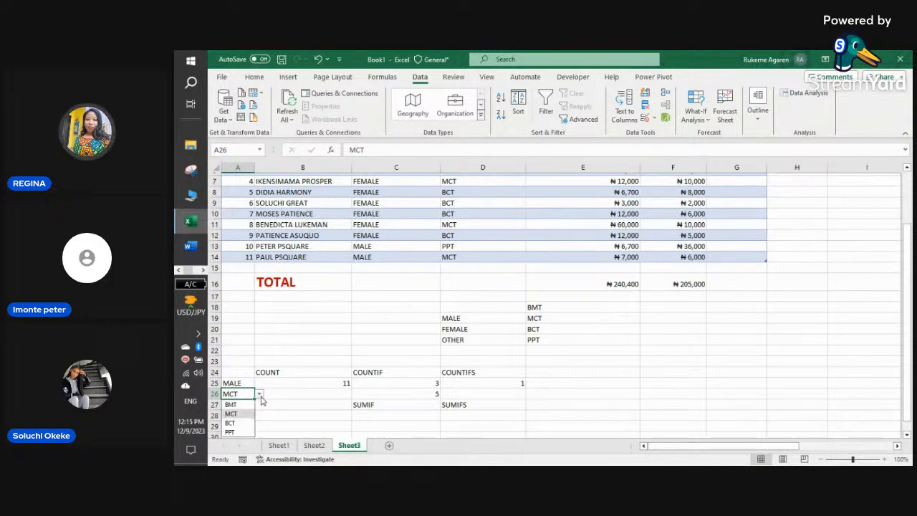
{"action": "left_click", "coordinate": [243, 424]}
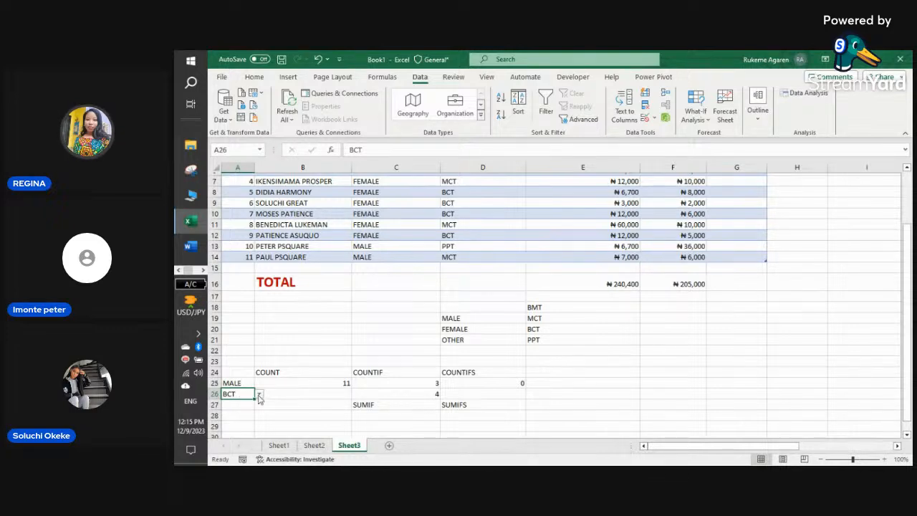
{"action": "scroll", "coordinate": [344, 385], "scroll_direction": "up", "scroll_amount": 2}
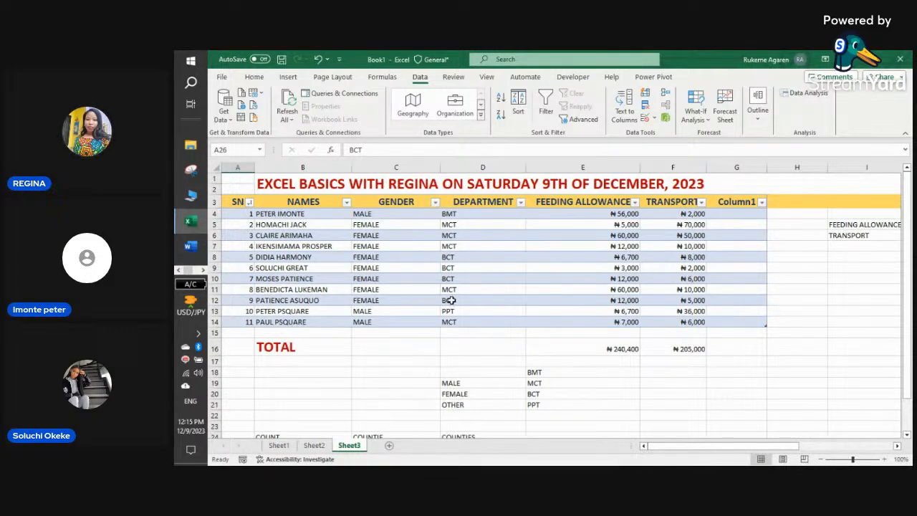
{"action": "scroll", "coordinate": [580, 309], "scroll_direction": "down", "scroll_amount": 4}
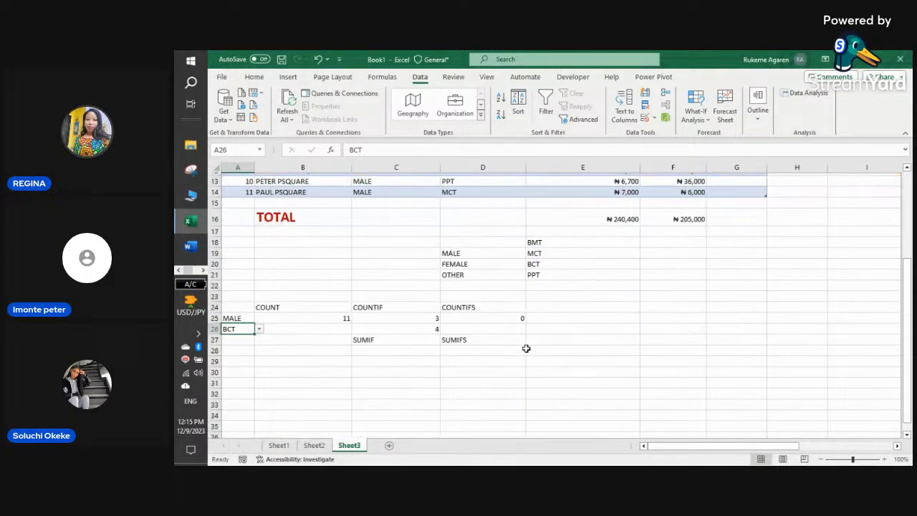
{"action": "left_click", "coordinate": [480, 327]}
{"action": "left_click", "coordinate": [485, 318]}
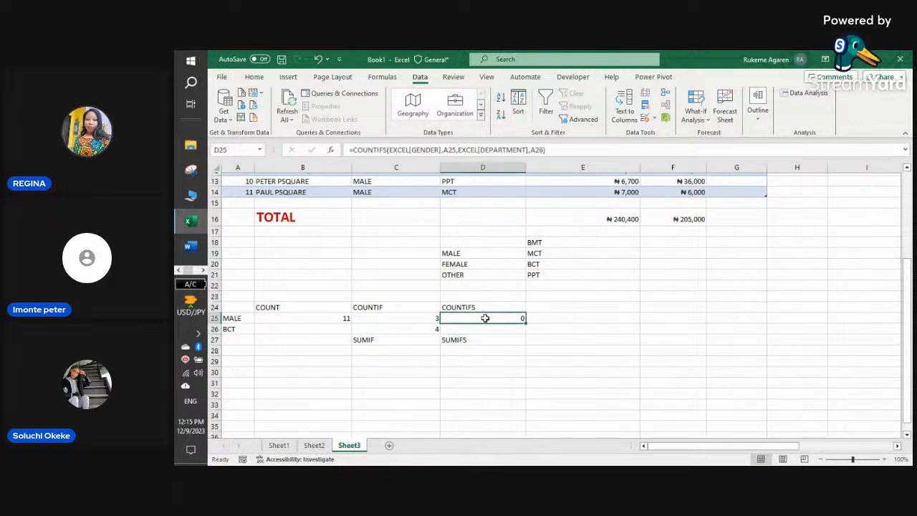
{"action": "left_click", "coordinate": [203, 272]}
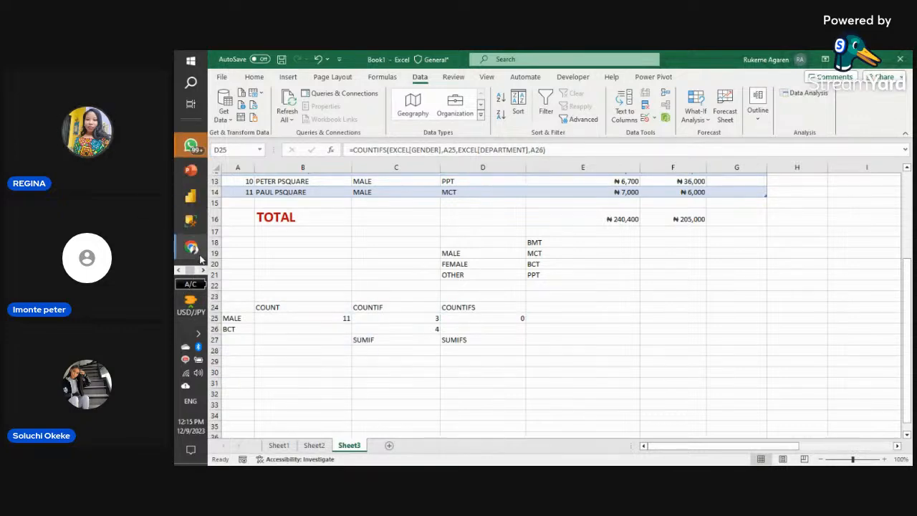
- Switch to StreamYard and add three waiting participants to the live stage
{"action": "mouse_move", "coordinate": [192, 249]}
{"action": "left_click", "coordinate": [244, 254]}
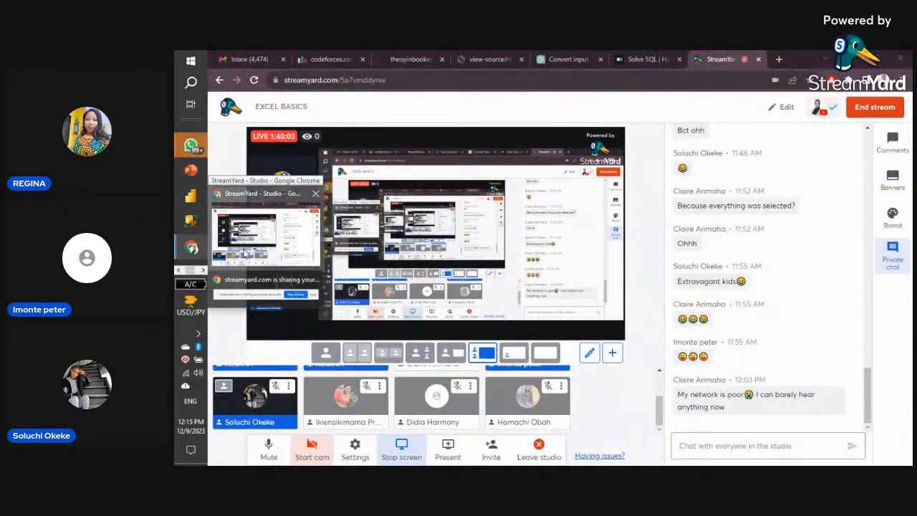
{"action": "scroll", "coordinate": [783, 369], "scroll_direction": "up", "scroll_amount": 3}
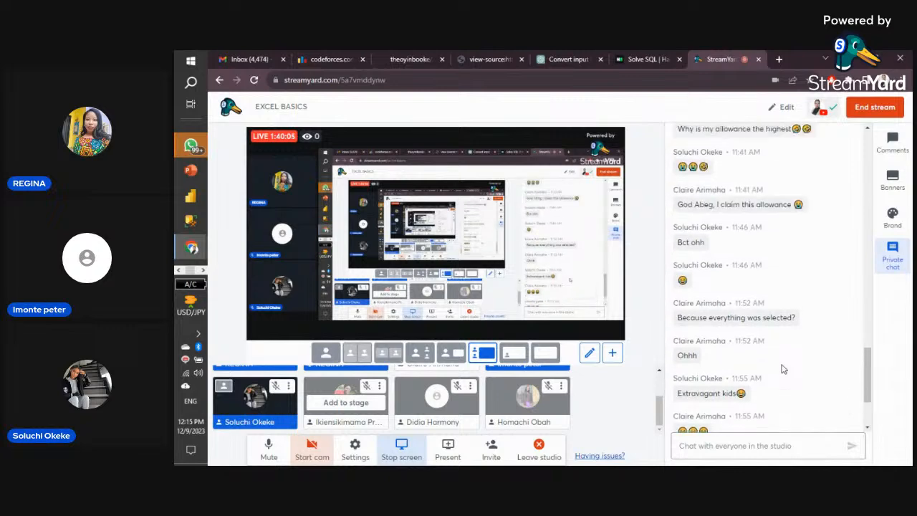
{"action": "scroll", "coordinate": [783, 369], "scroll_direction": "down", "scroll_amount": 3}
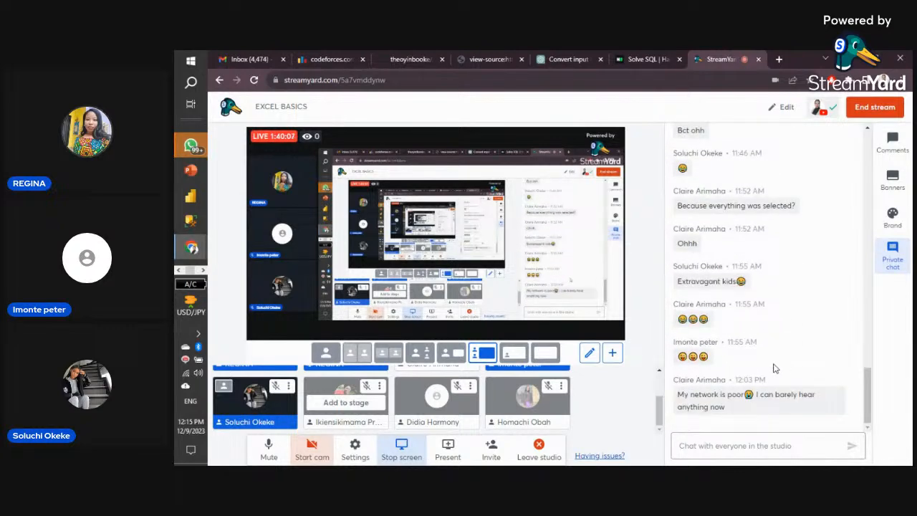
{"action": "left_click", "coordinate": [347, 404]}
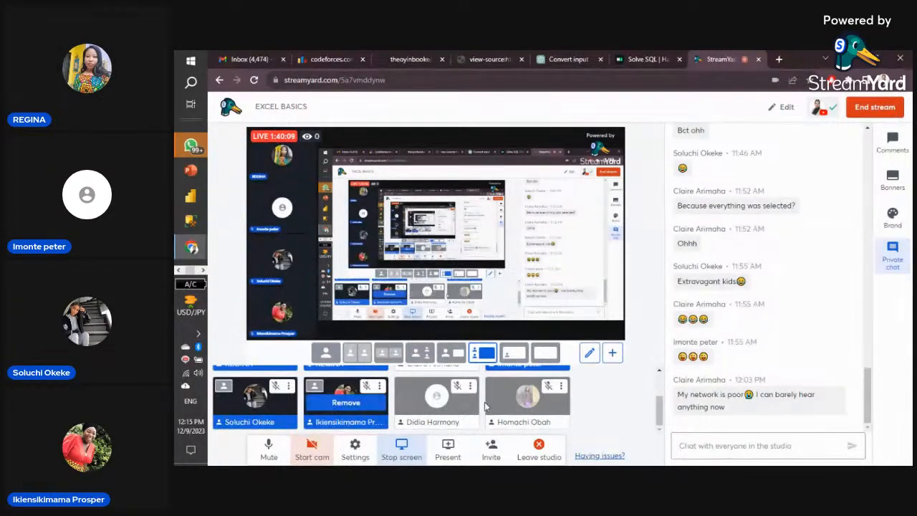
{"action": "scroll", "coordinate": [430, 401], "scroll_direction": "up", "scroll_amount": 1}
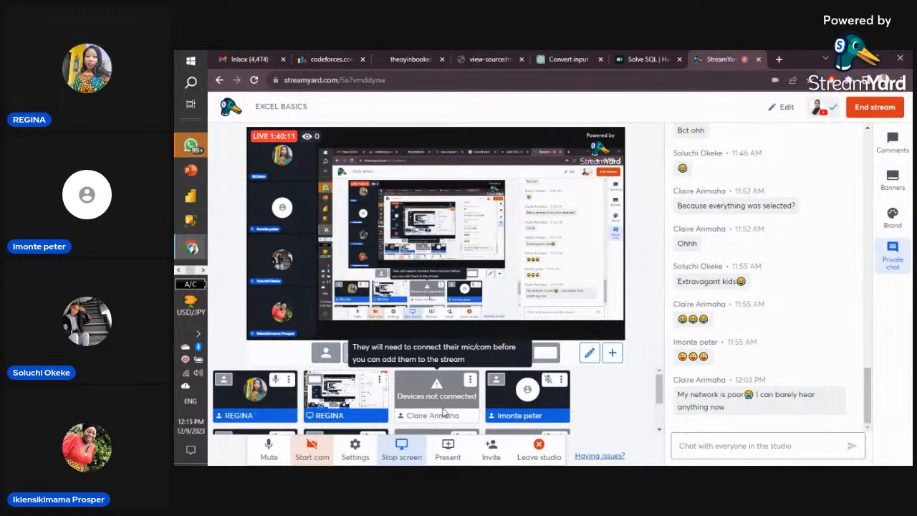
{"action": "scroll", "coordinate": [443, 412], "scroll_direction": "down", "scroll_amount": 1}
{"action": "left_click", "coordinate": [439, 408]}
{"action": "scroll", "coordinate": [499, 396], "scroll_direction": "up", "scroll_amount": 1}
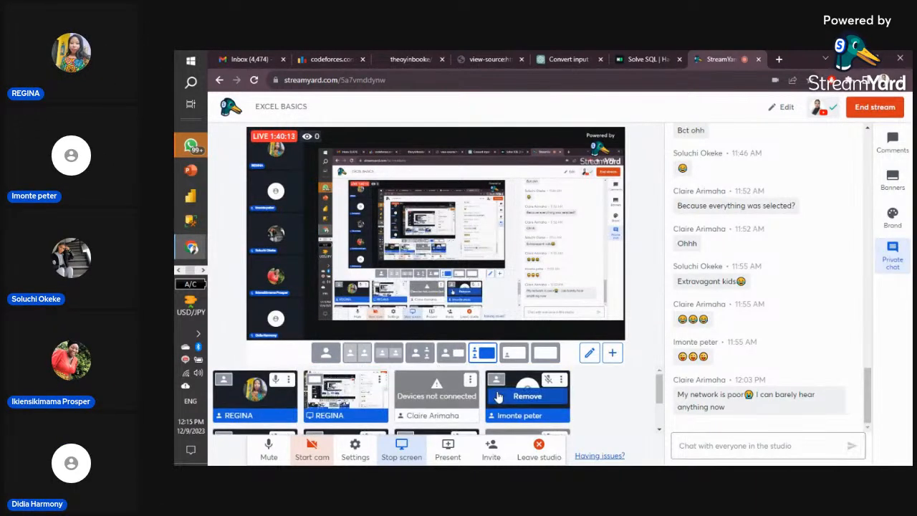
{"action": "scroll", "coordinate": [502, 400], "scroll_direction": "down", "scroll_amount": 1}
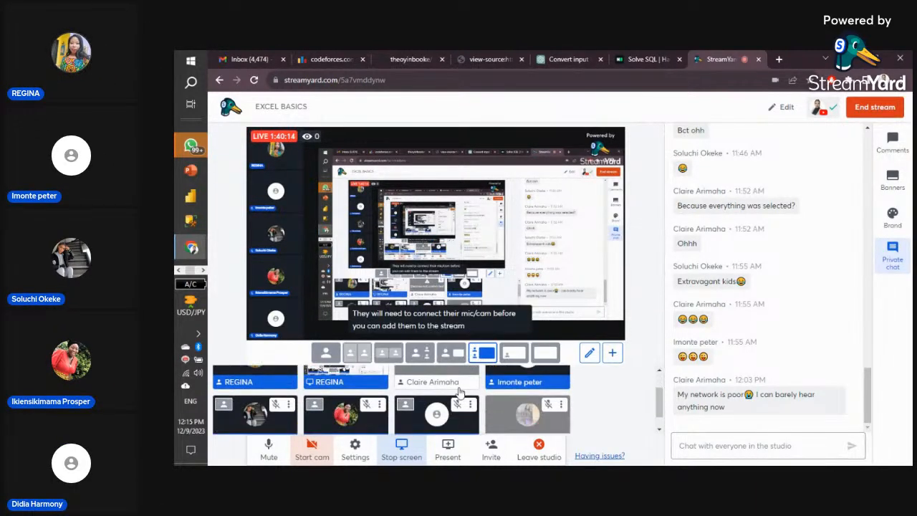
{"action": "left_click", "coordinate": [511, 403]}
{"action": "scroll", "coordinate": [424, 389], "scroll_direction": "up", "scroll_amount": 1}
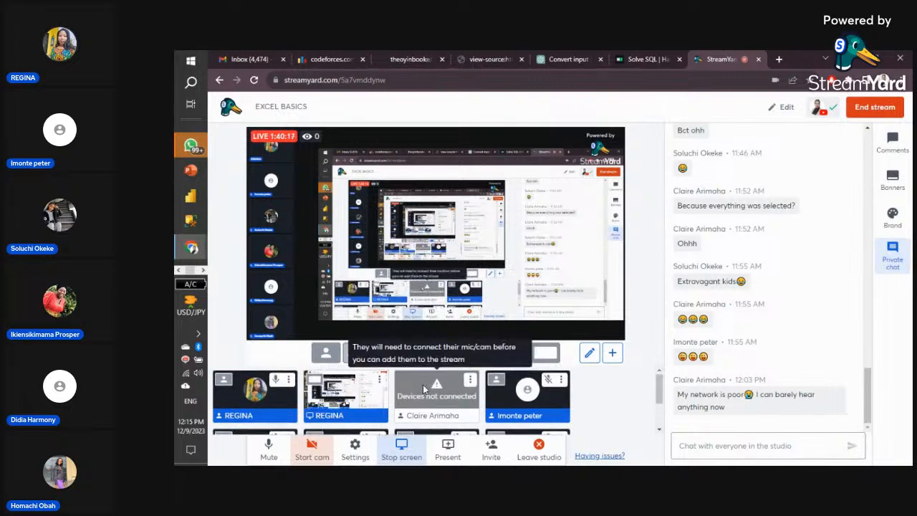
{"action": "scroll", "coordinate": [424, 387], "scroll_direction": "down", "scroll_amount": 1}
{"action": "scroll", "coordinate": [424, 389], "scroll_direction": "up", "scroll_amount": 1}
{"action": "scroll", "coordinate": [425, 389], "scroll_direction": "down", "scroll_amount": 1}
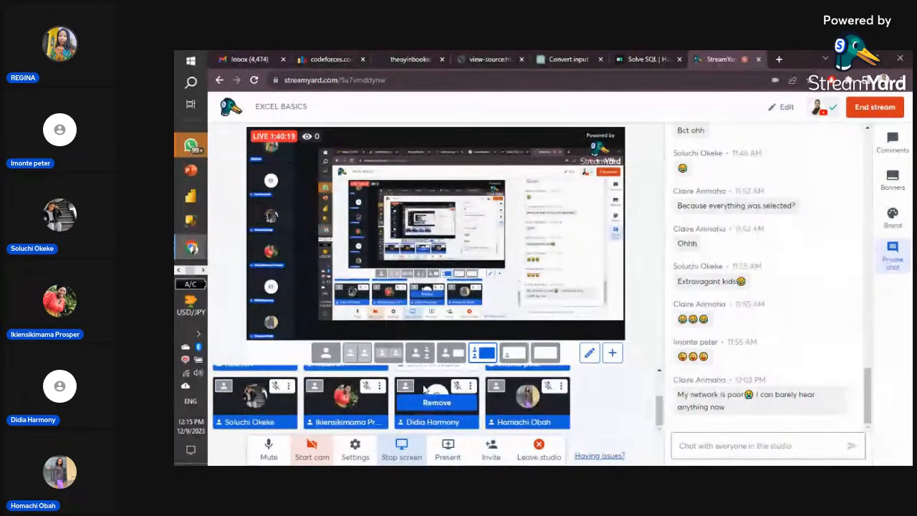
{"action": "scroll", "coordinate": [424, 389], "scroll_direction": "up", "scroll_amount": 1}
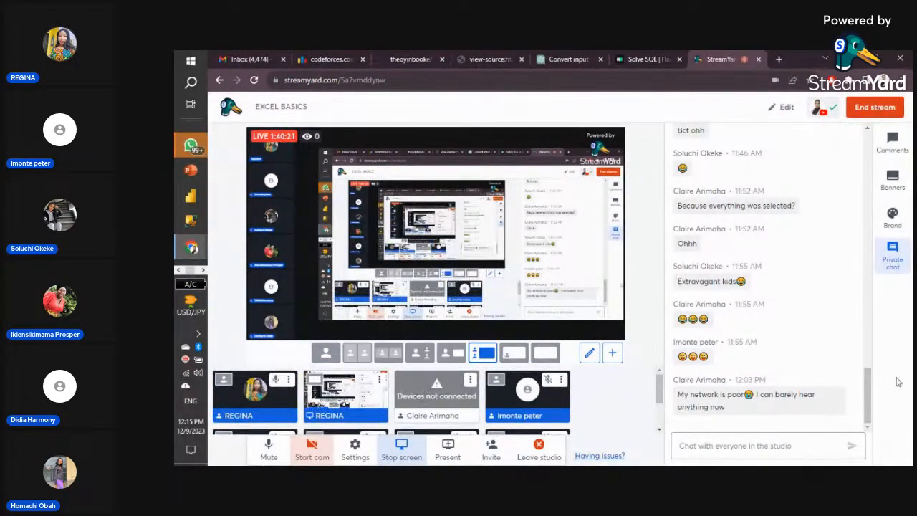
{"action": "scroll", "coordinate": [794, 363], "scroll_direction": "up", "scroll_amount": 3}
{"action": "scroll", "coordinate": [794, 363], "scroll_direction": "down", "scroll_amount": 3}
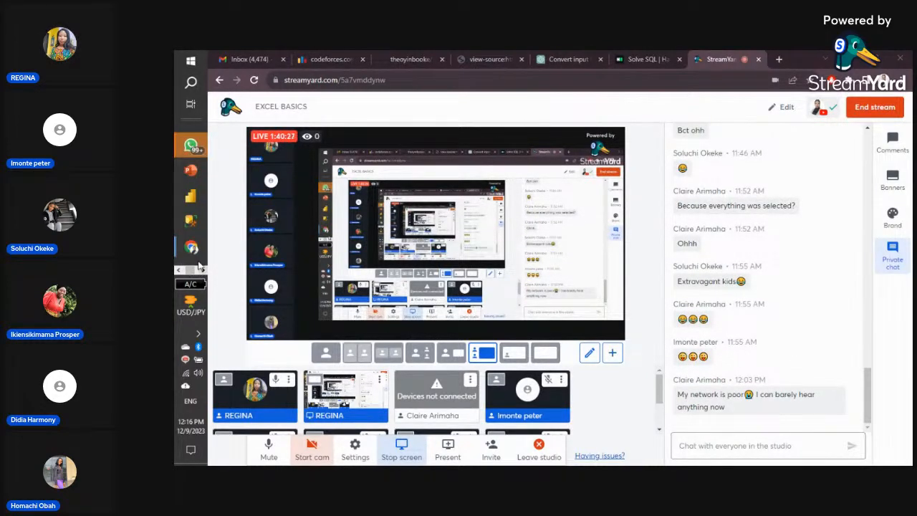
{"action": "mouse_move", "coordinate": [192, 249]}
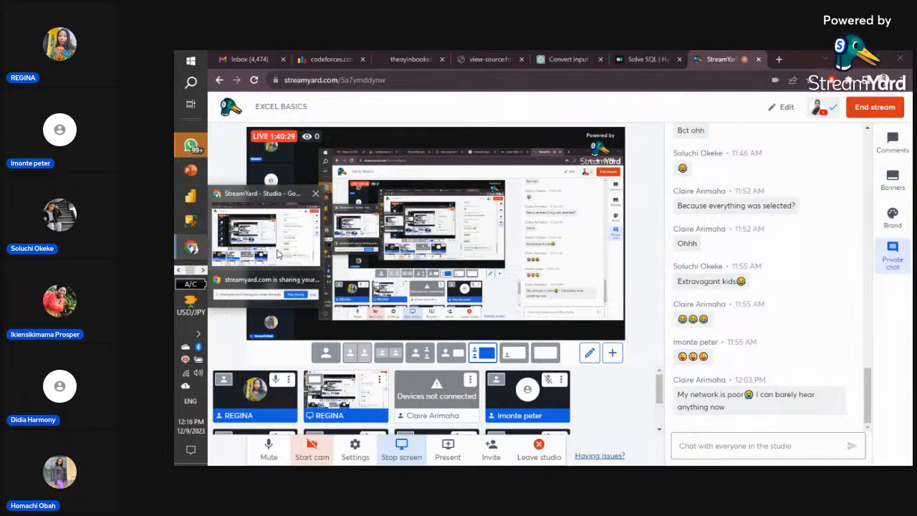
{"action": "left_click", "coordinate": [180, 270]}
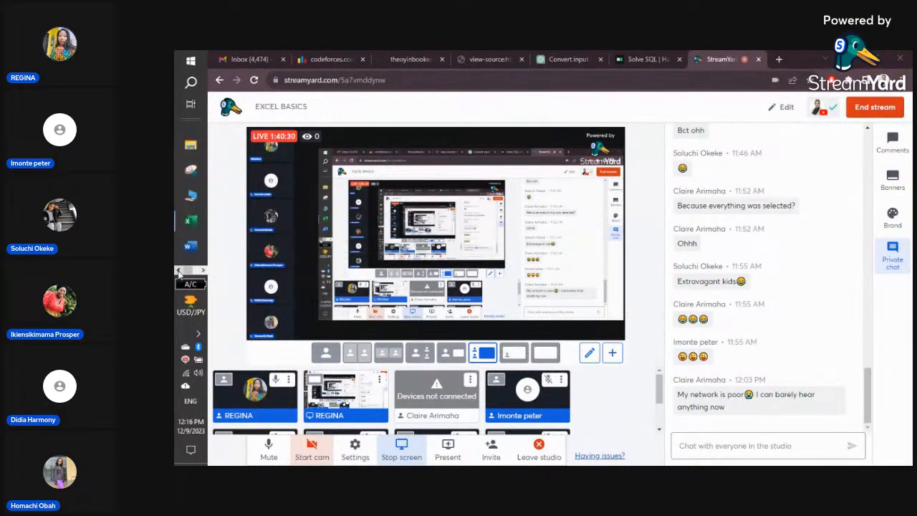
- Return to the Excel workbook's Sheet3 and select C28 under SUMIF
{"action": "left_click", "coordinate": [191, 221]}
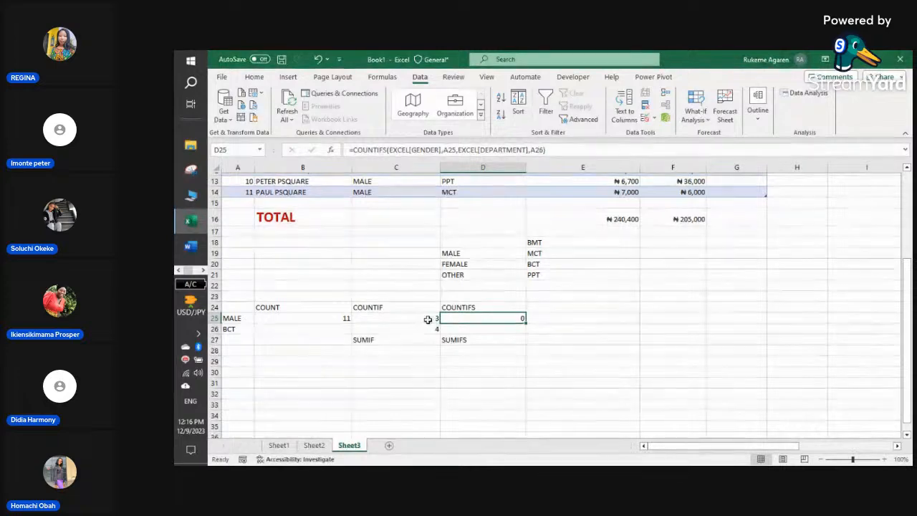
{"action": "scroll", "coordinate": [397, 315], "scroll_direction": "up", "scroll_amount": 2}
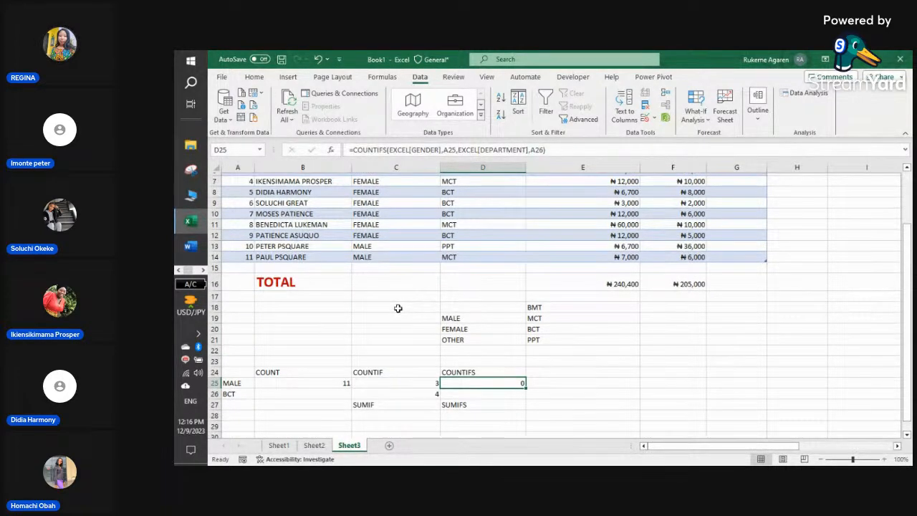
{"action": "scroll", "coordinate": [398, 308], "scroll_direction": "up", "scroll_amount": 2}
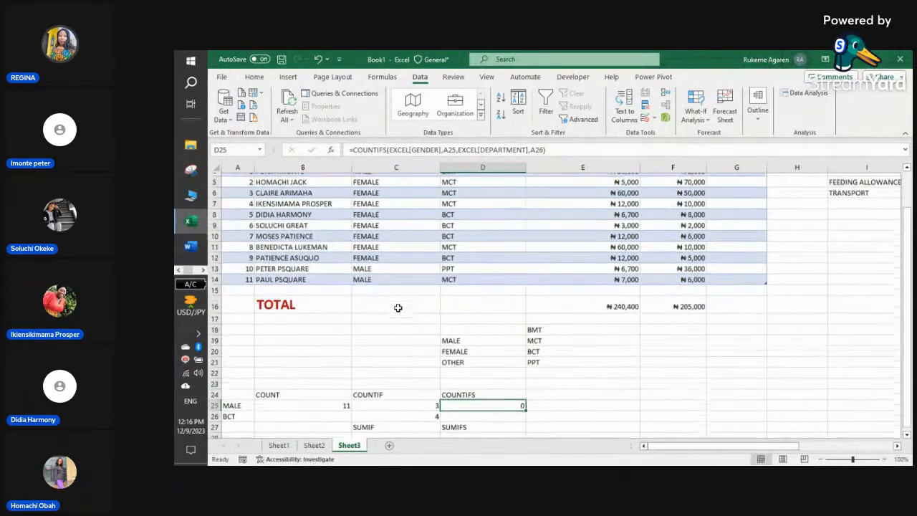
{"action": "scroll", "coordinate": [394, 310], "scroll_direction": "down", "scroll_amount": 3}
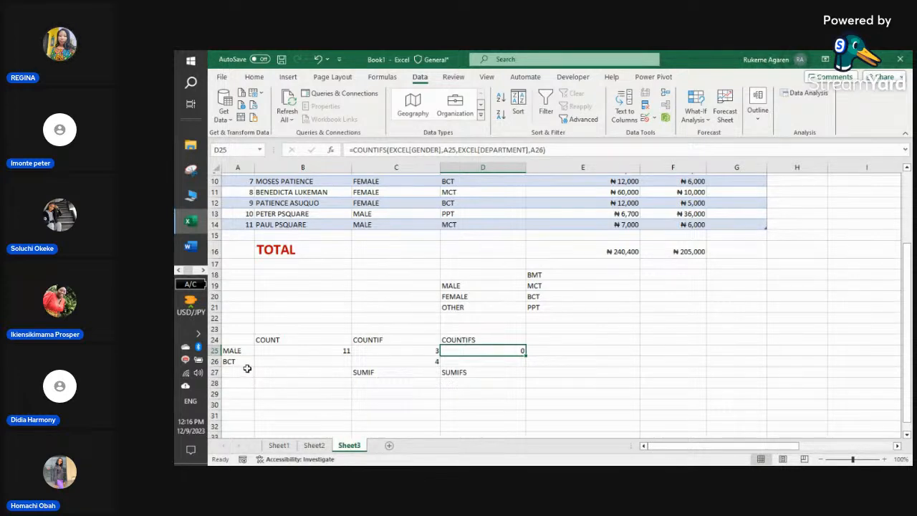
{"action": "left_click", "coordinate": [382, 383]}
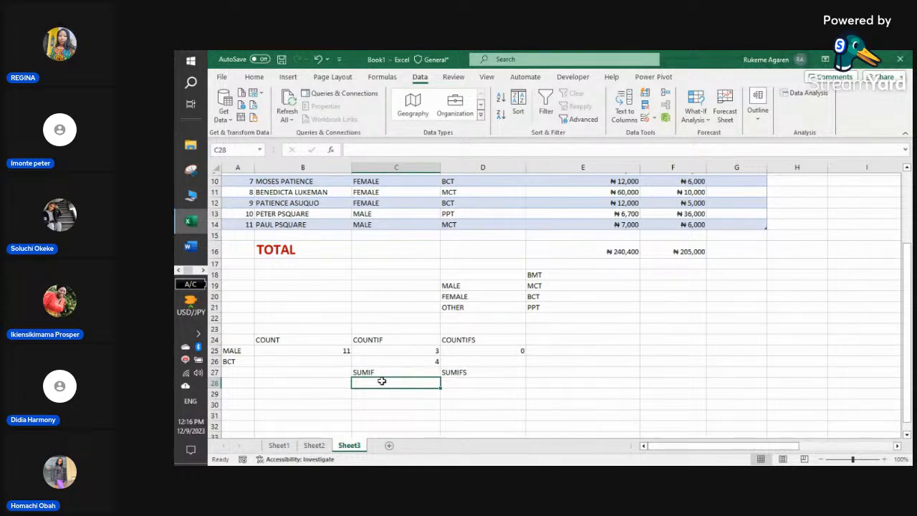
- Start a SUMIF in C28 using the EXCEL table as range and A25 as criteria
{"action": "type", "text": "="}
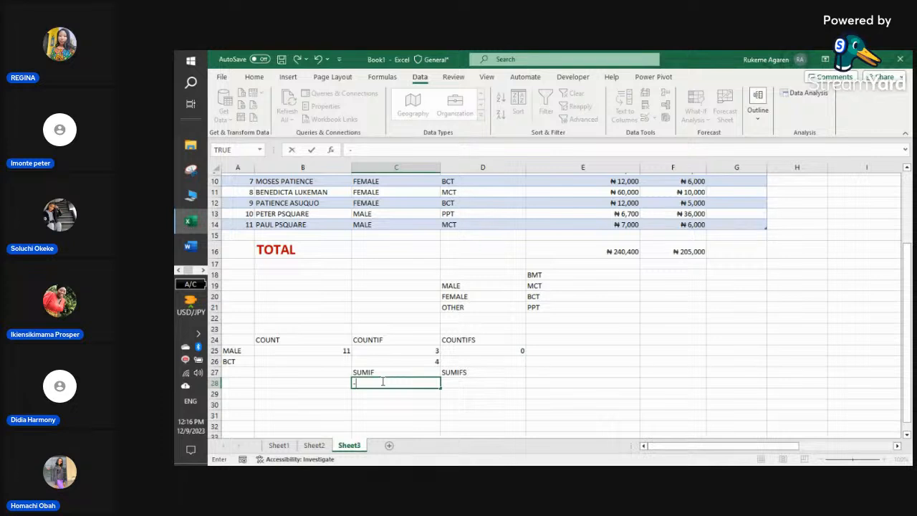
{"action": "key", "text": "BackSpace"}
{"action": "type", "text": "=SUM"}
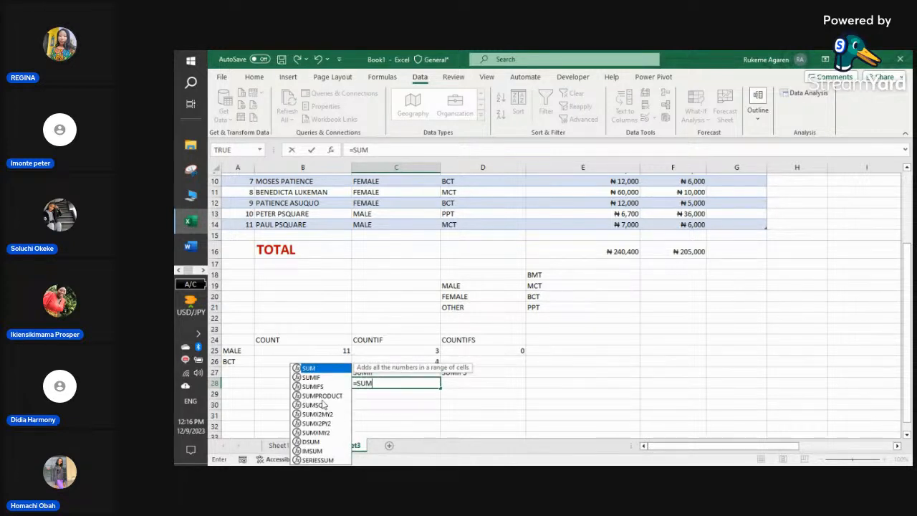
{"action": "double_click", "coordinate": [317, 378]}
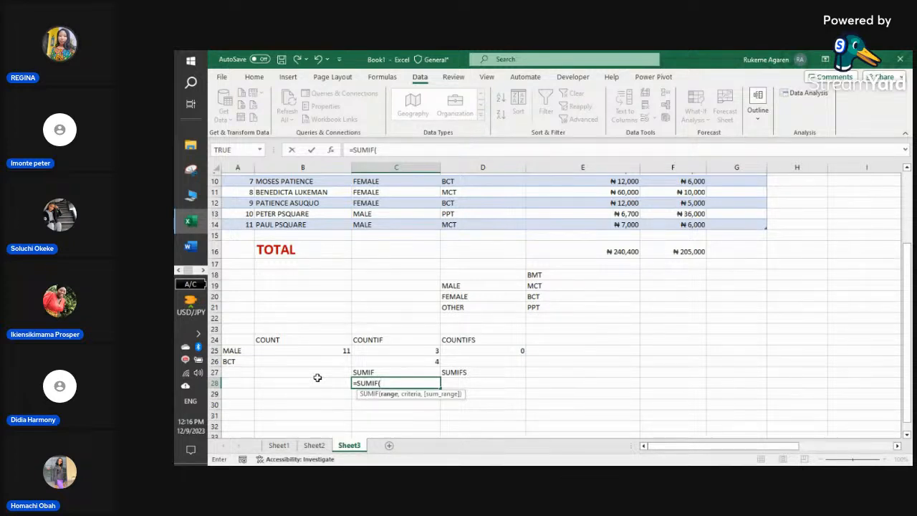
{"action": "type", "text": "EXC"}
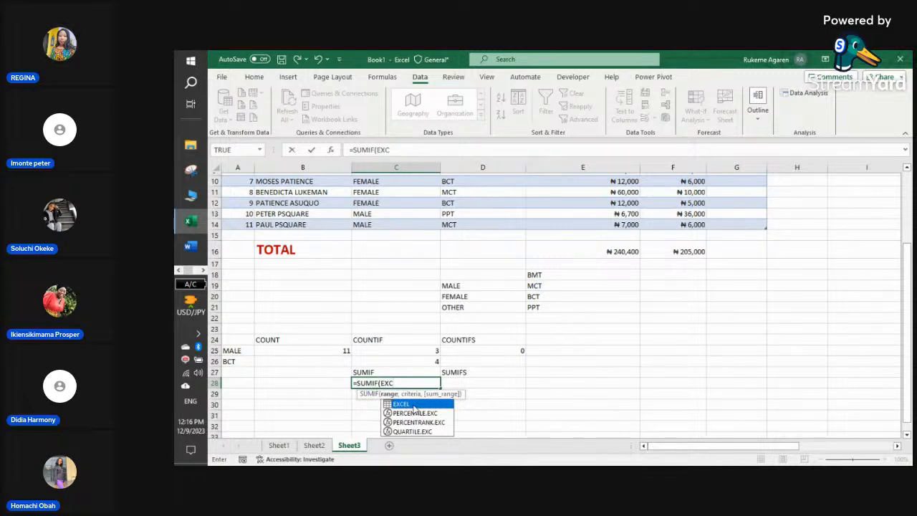
{"action": "double_click", "coordinate": [420, 402]}
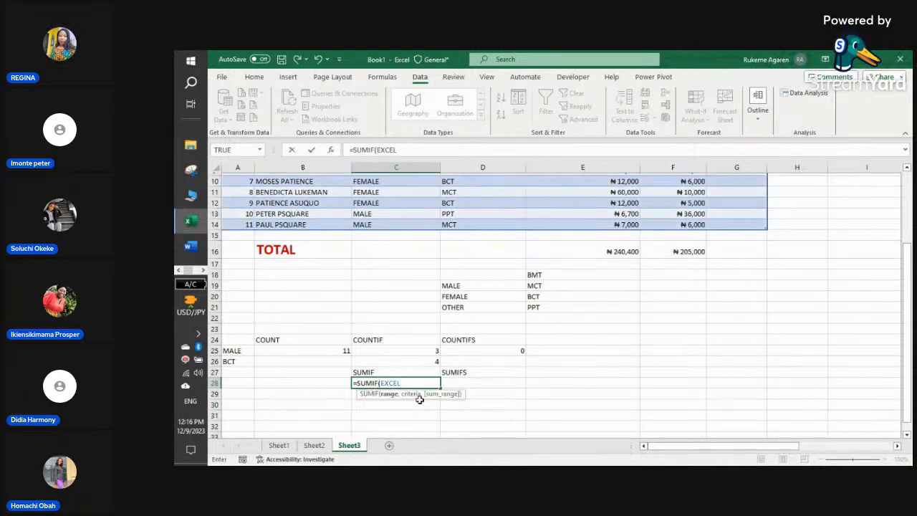
{"action": "type", "text": ","}
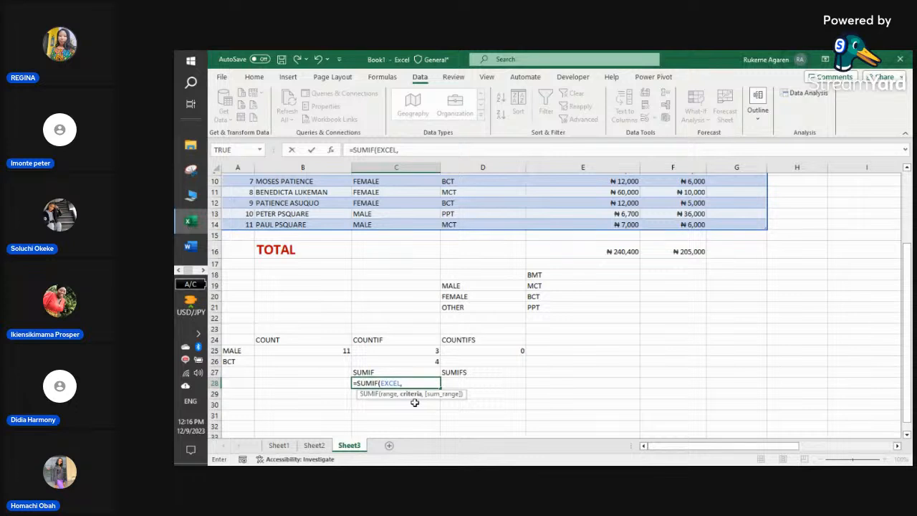
{"action": "left_click", "coordinate": [236, 350]}
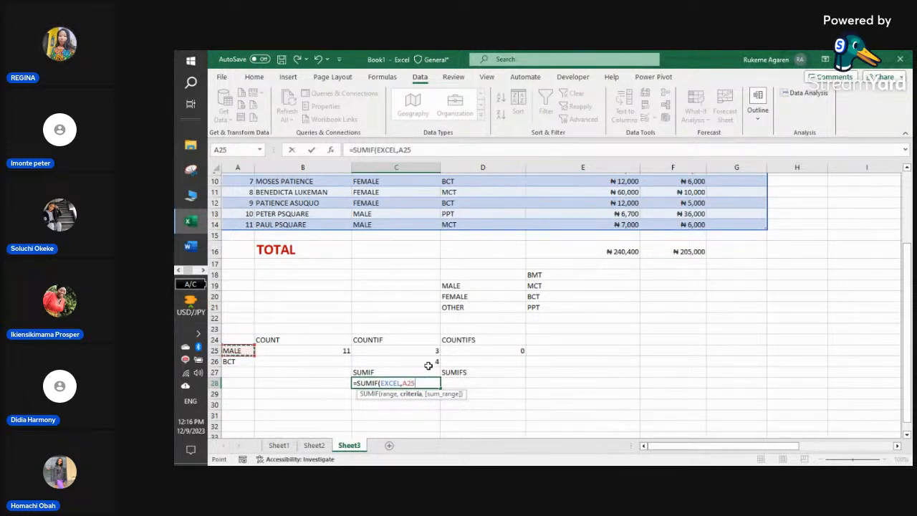
- Add EXCEL[FEEDING ALLOWANCE] as the sum range and commit the formula, which returns 0
{"action": "type", "text": ","}
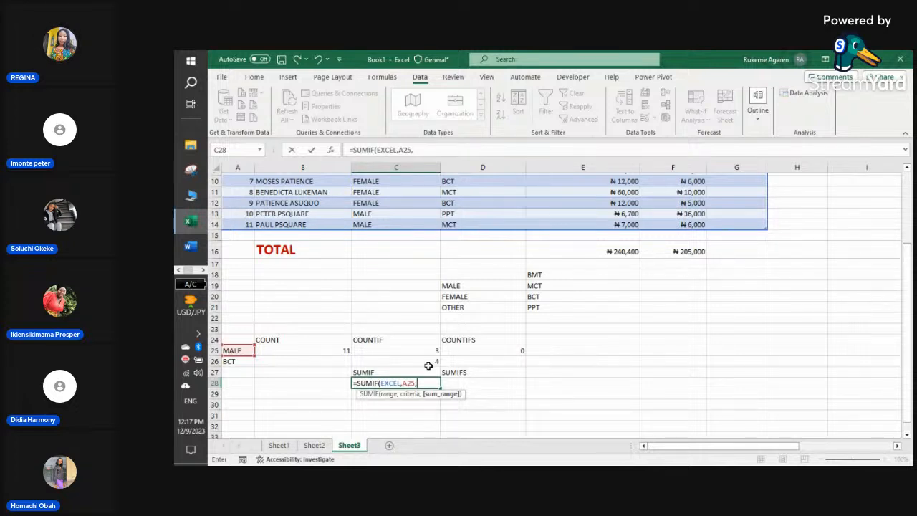
{"action": "type", "text": "["}
{"action": "type", "text": "EXC"}
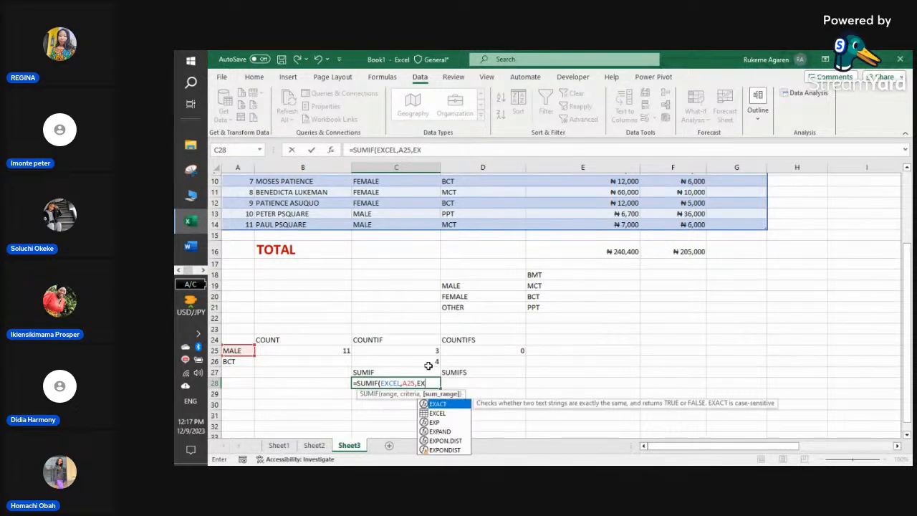
{"action": "double_click", "coordinate": [450, 403]}
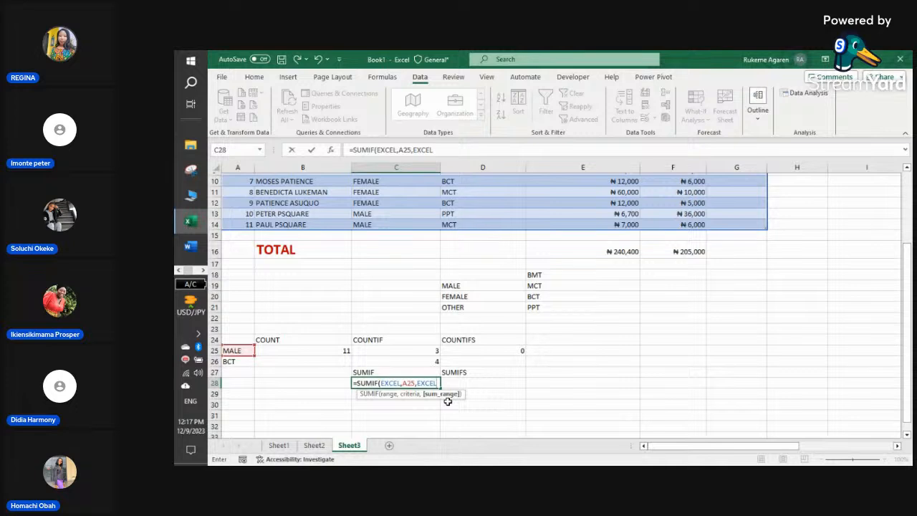
{"action": "type", "text": "["}
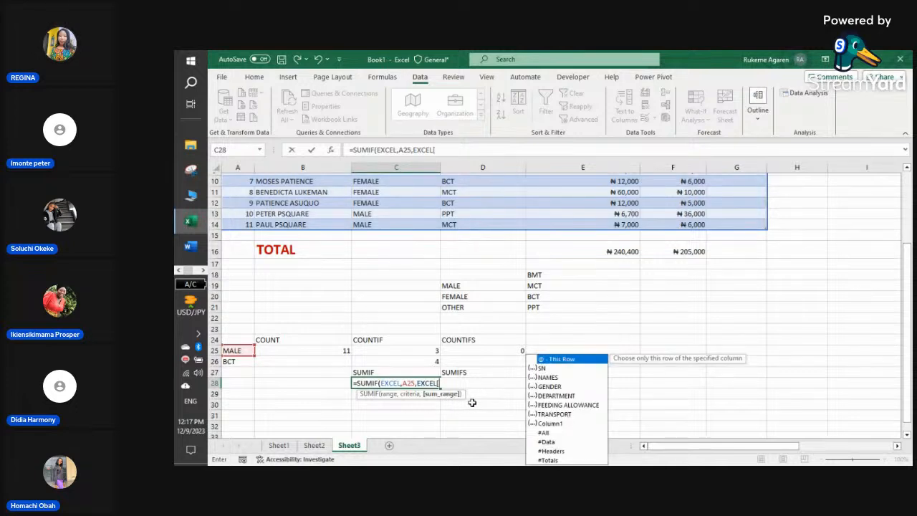
{"action": "double_click", "coordinate": [591, 405]}
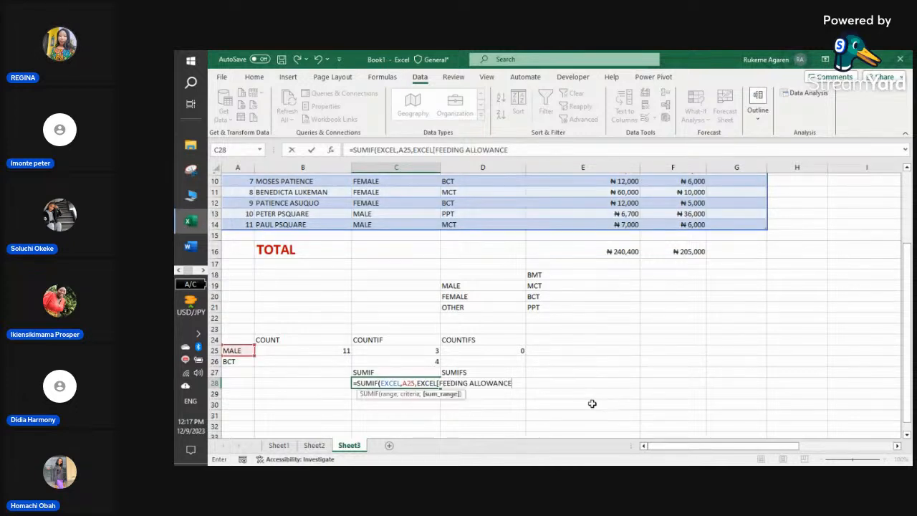
{"action": "type", "text": "]"}
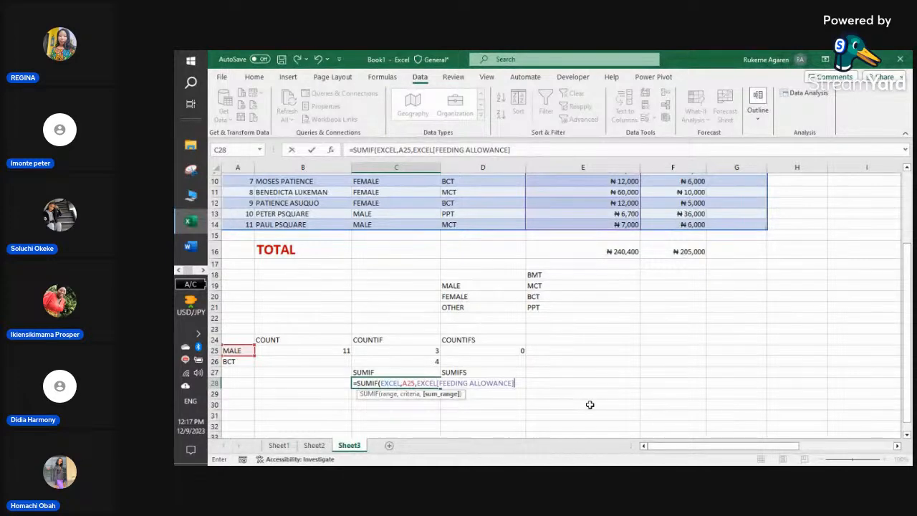
{"action": "type", "text": ","}
{"action": "key", "text": "BackSpace"}
{"action": "type", "text": ")"}
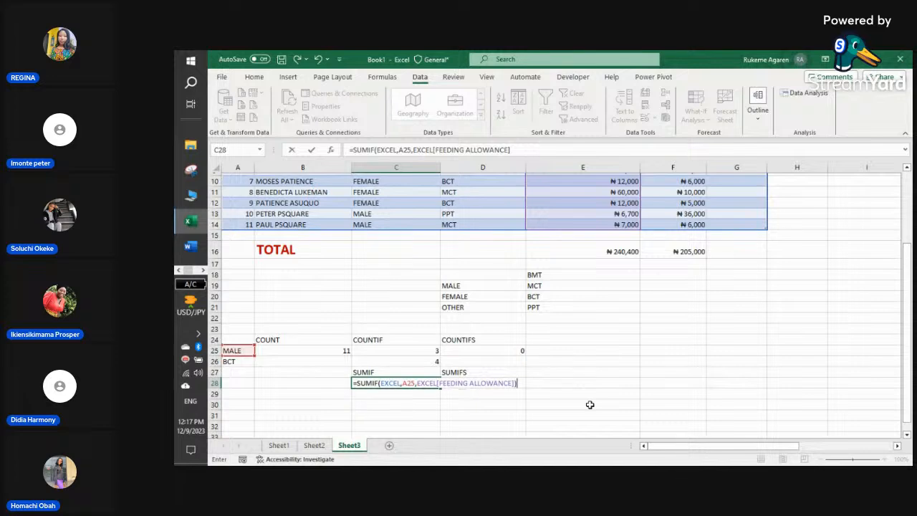
{"action": "key", "text": "Return"}
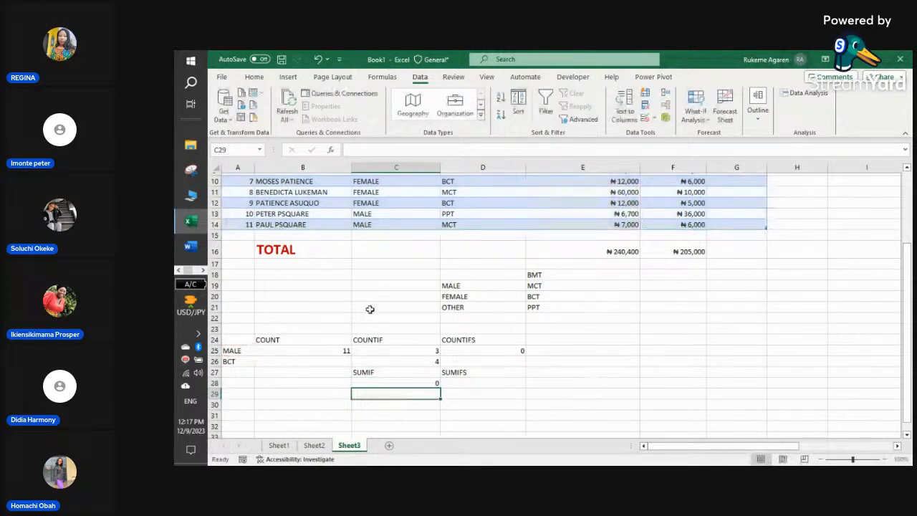
- Switch A25 to FEMALE so COUNTIF shows 8 and COUNTIFS 4, then reopen C28's SUMIF
{"action": "key", "text": "Up"}
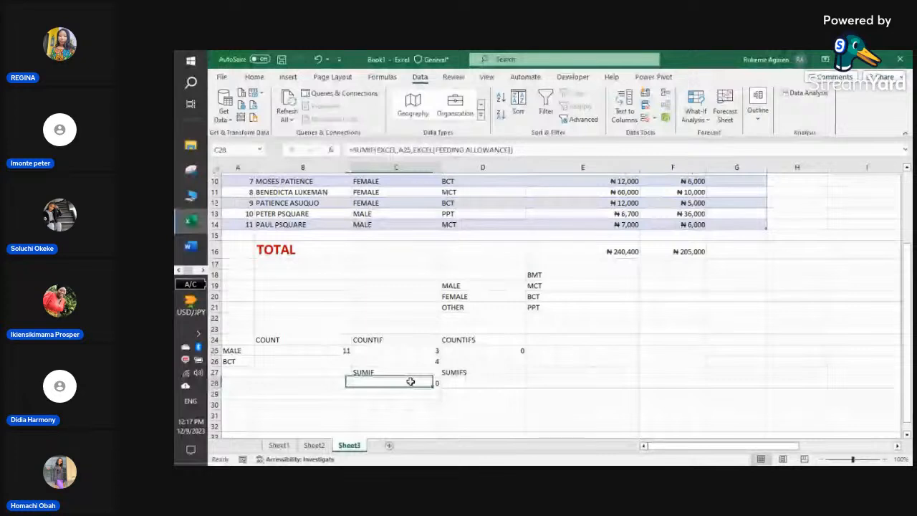
{"action": "left_click", "coordinate": [237, 349]}
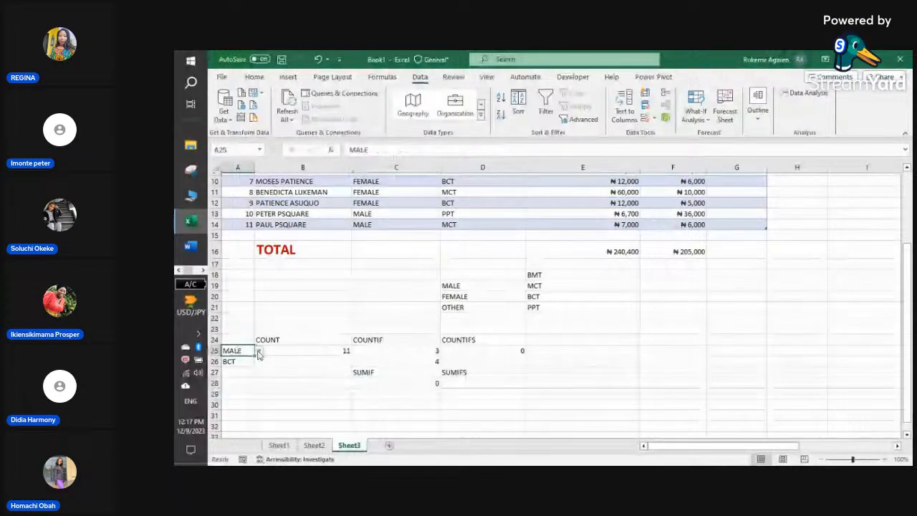
{"action": "left_click", "coordinate": [259, 350]}
{"action": "left_click", "coordinate": [250, 368]}
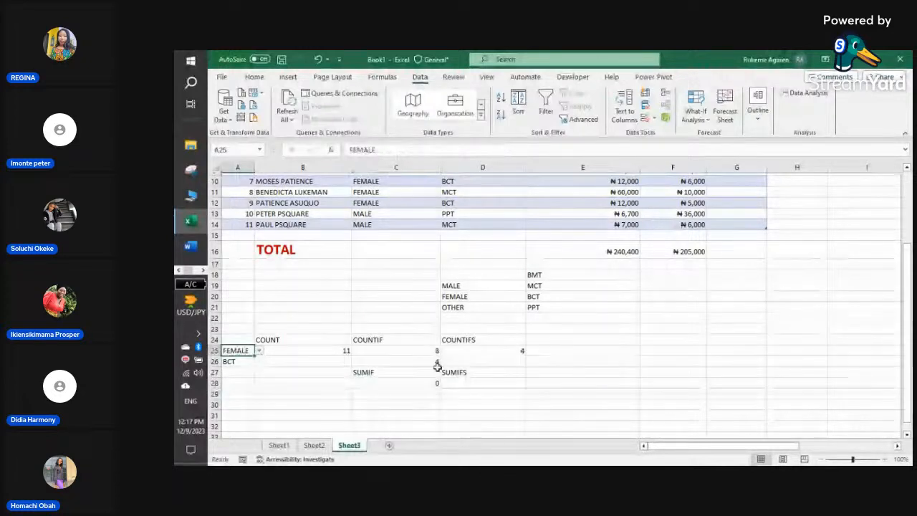
{"action": "double_click", "coordinate": [422, 384]}
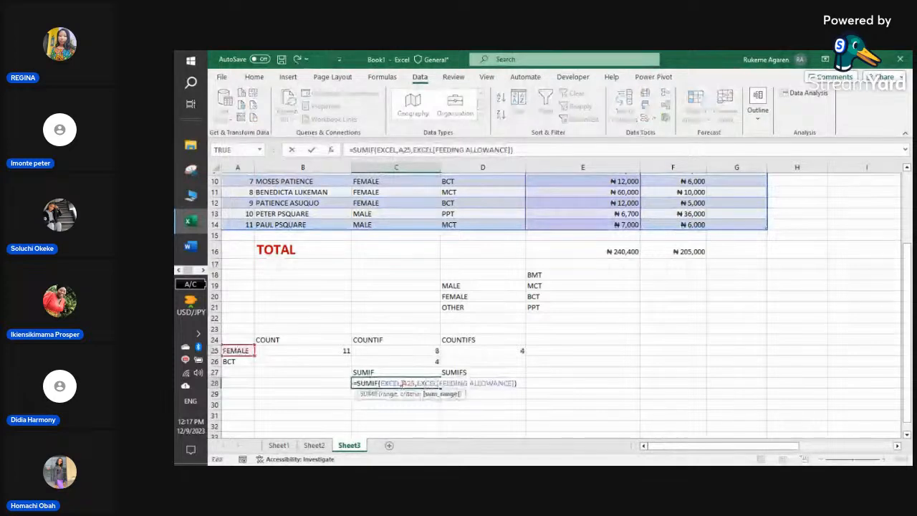
- Type [ after the first EXCEL in C28's SUMIF to begin a table column reference
{"action": "left_click", "coordinate": [403, 384]}
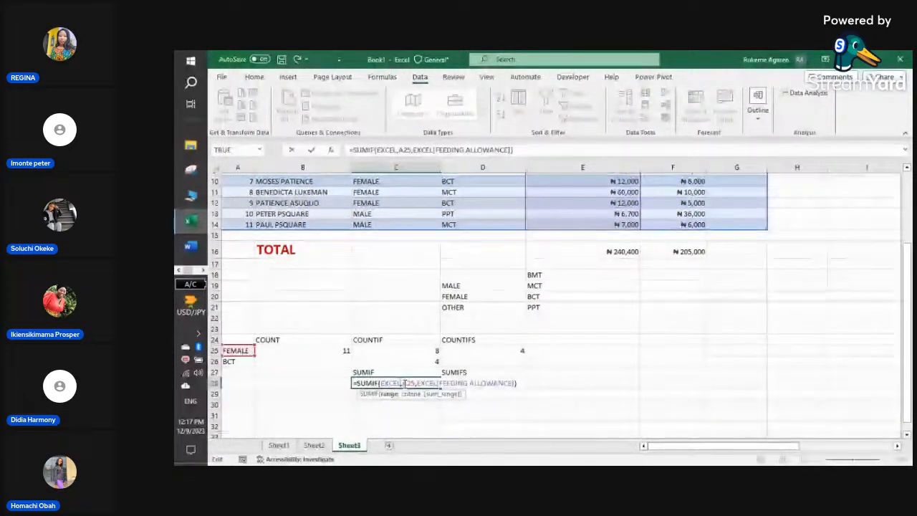
{"action": "left_click", "coordinate": [417, 384]}
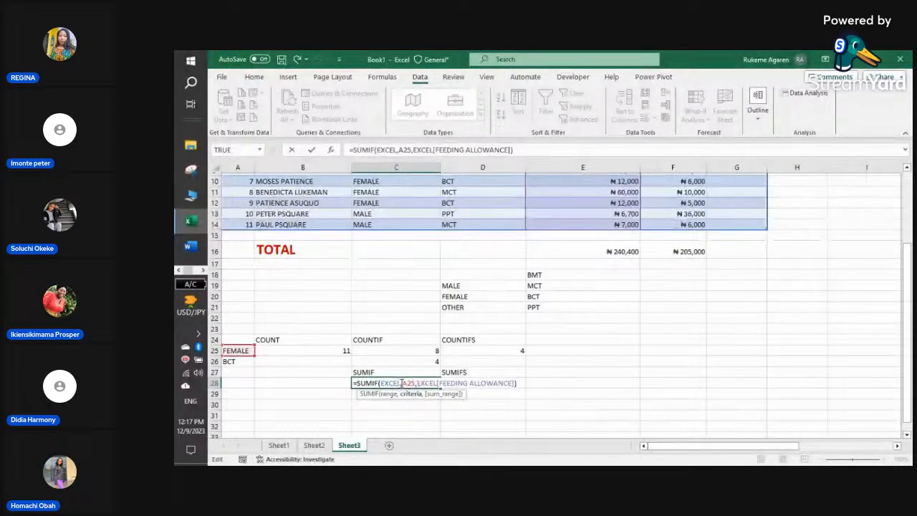
{"action": "left_click", "coordinate": [436, 383]}
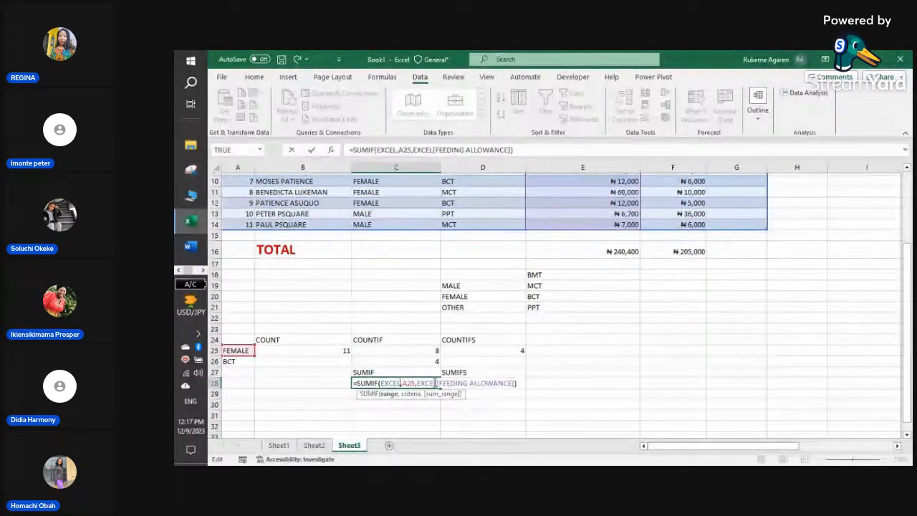
{"action": "type", "text": "["}
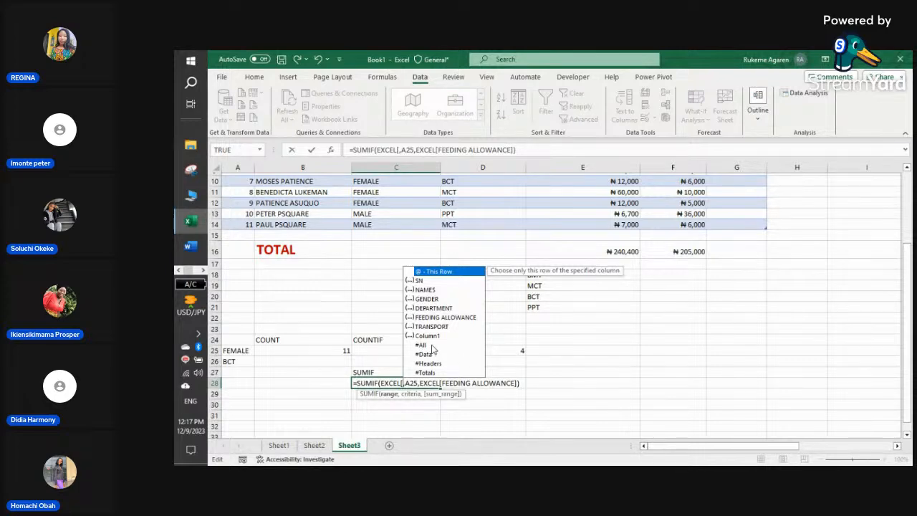
- Insert EXCEL[#All] into C28's SUMIF and dismiss the resulting formula error
{"action": "left_click", "coordinate": [432, 347]}
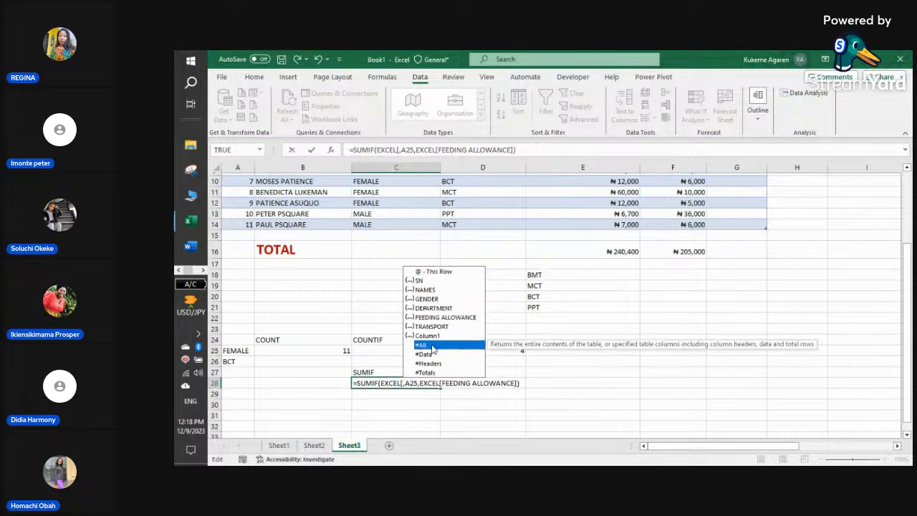
{"action": "double_click", "coordinate": [432, 347]}
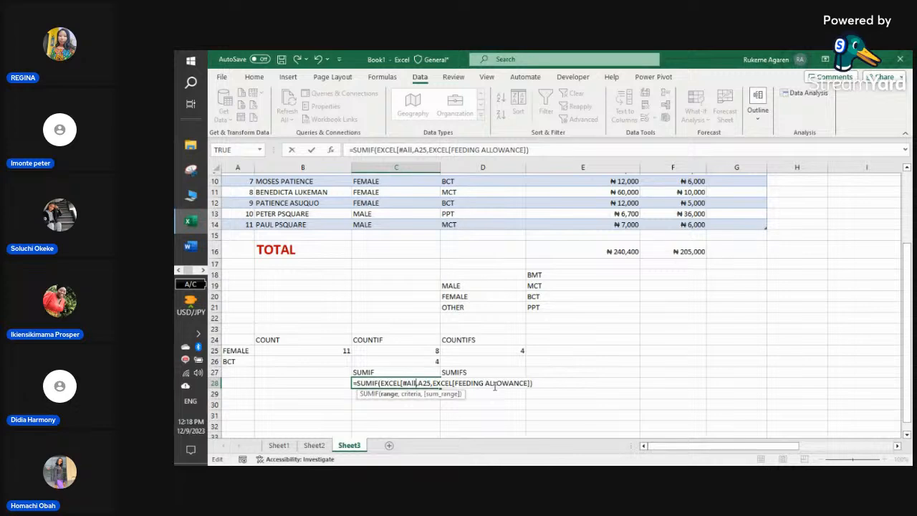
{"action": "key", "text": "Return"}
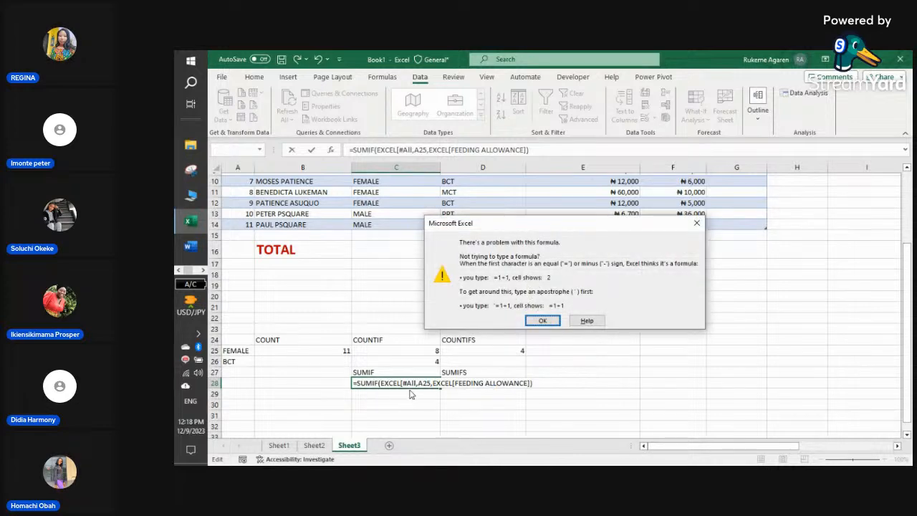
{"action": "key", "text": "Return"}
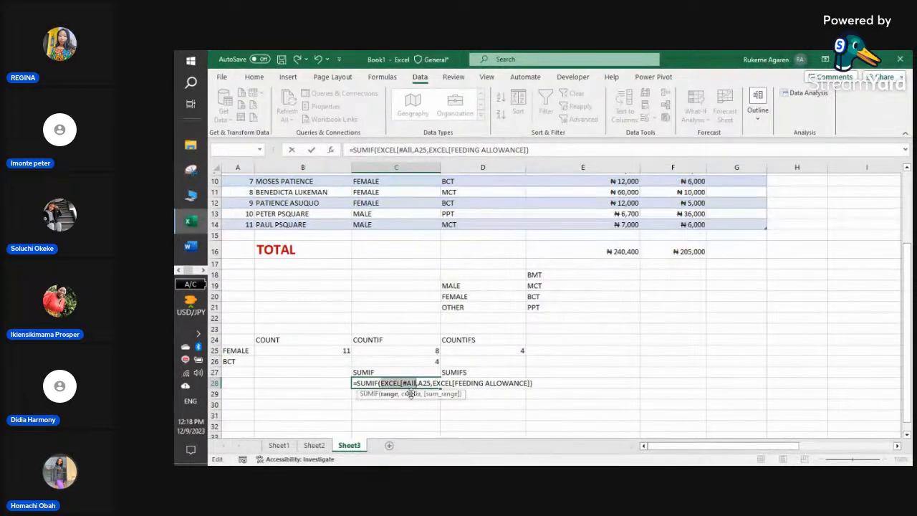
- Add the missing ']' and commit the formula, then overwrite C28 with the empty C29 cell
{"action": "left_click", "coordinate": [418, 383]}
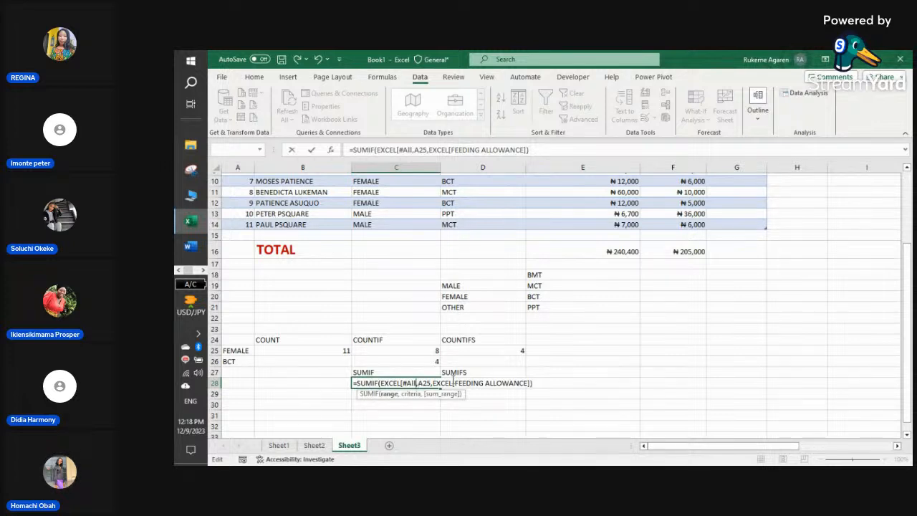
{"action": "type", "text": "]"}
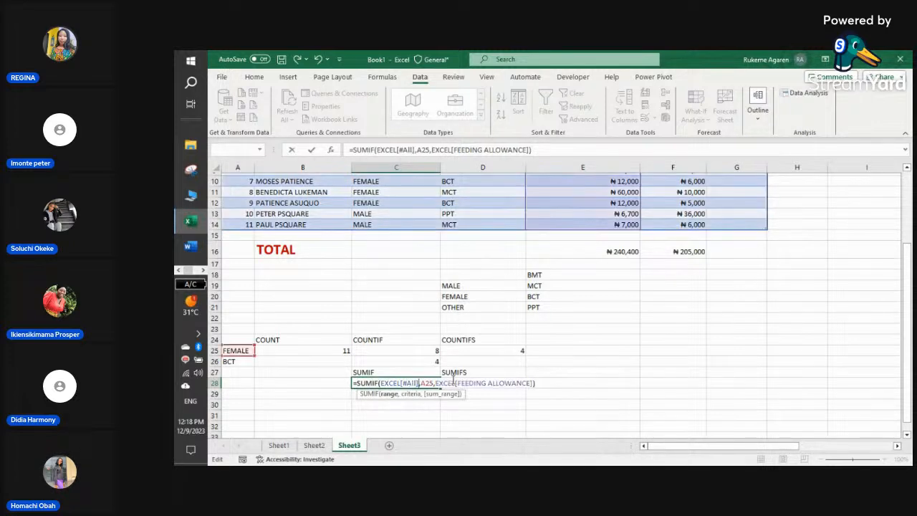
{"action": "key", "text": "Return"}
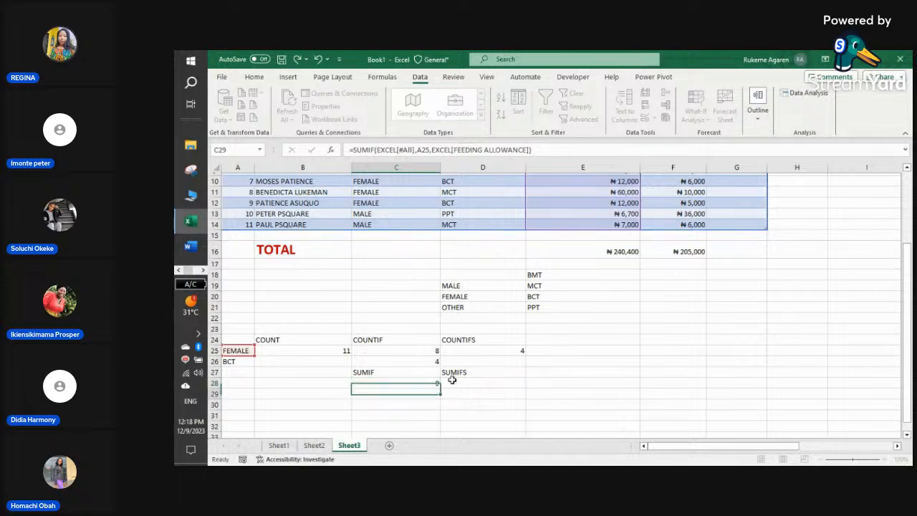
{"action": "left_click_drag", "start_coordinate": [412, 390], "coordinate": [412, 380]}
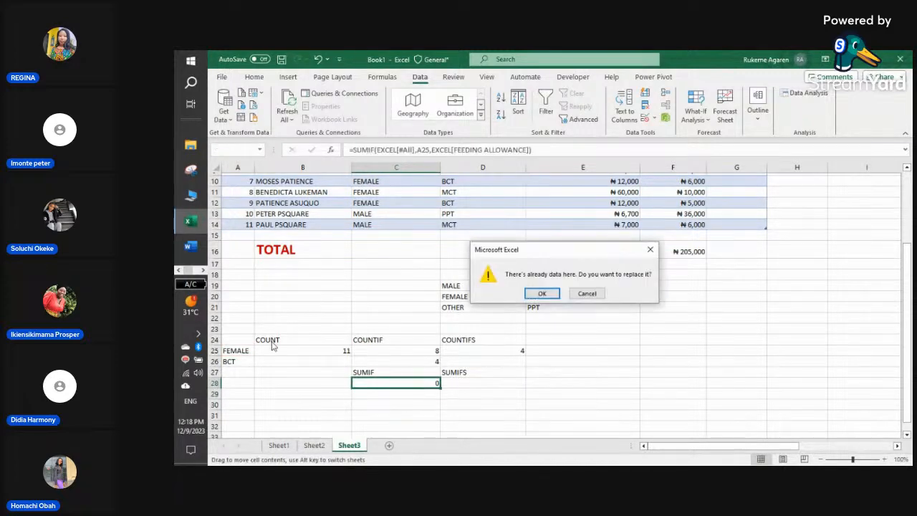
{"action": "left_click", "coordinate": [544, 294]}
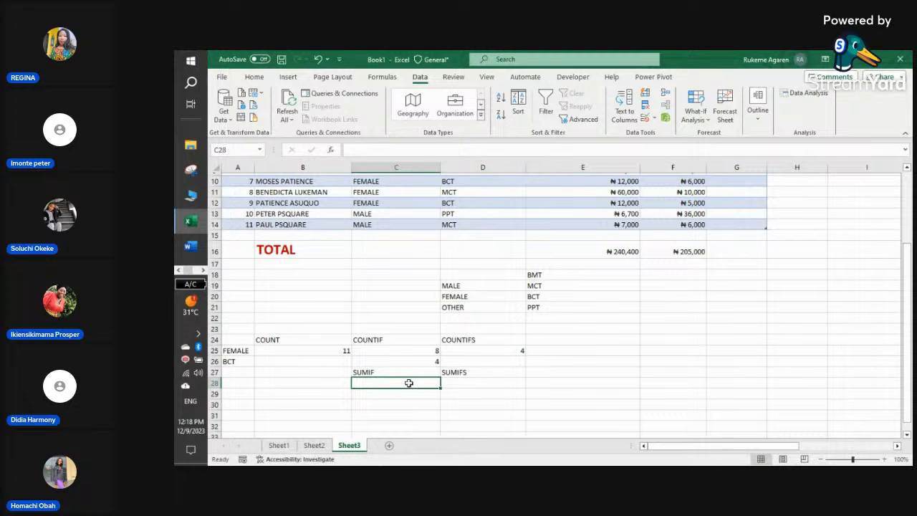
- Start a SUMIF in C28 using EXCEL[#All] as the range
{"action": "left_click", "coordinate": [463, 383]}
{"action": "left_click", "coordinate": [405, 384]}
{"action": "type", "text": "="}
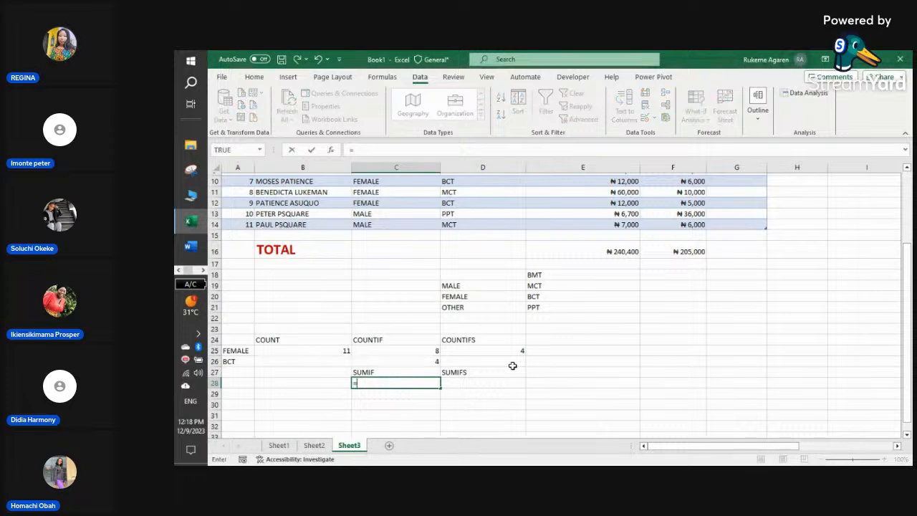
{"action": "type", "text": "SU"}
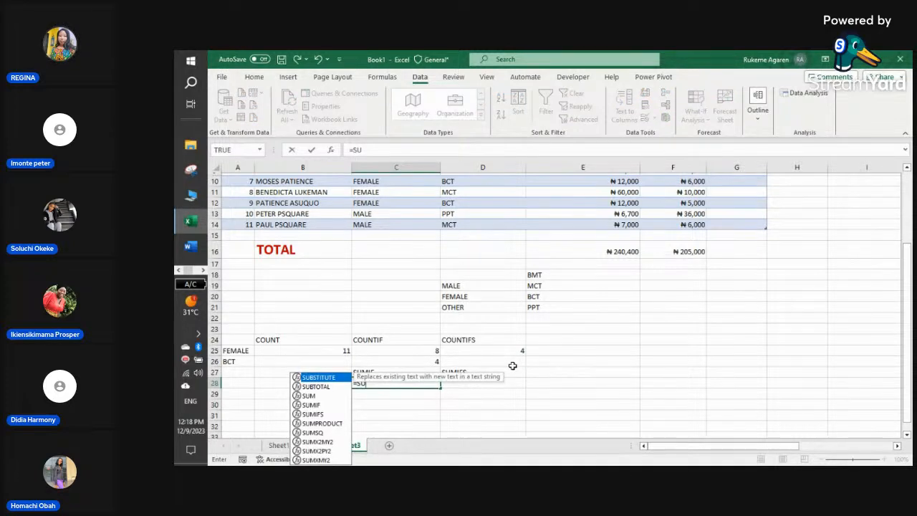
{"action": "double_click", "coordinate": [311, 404]}
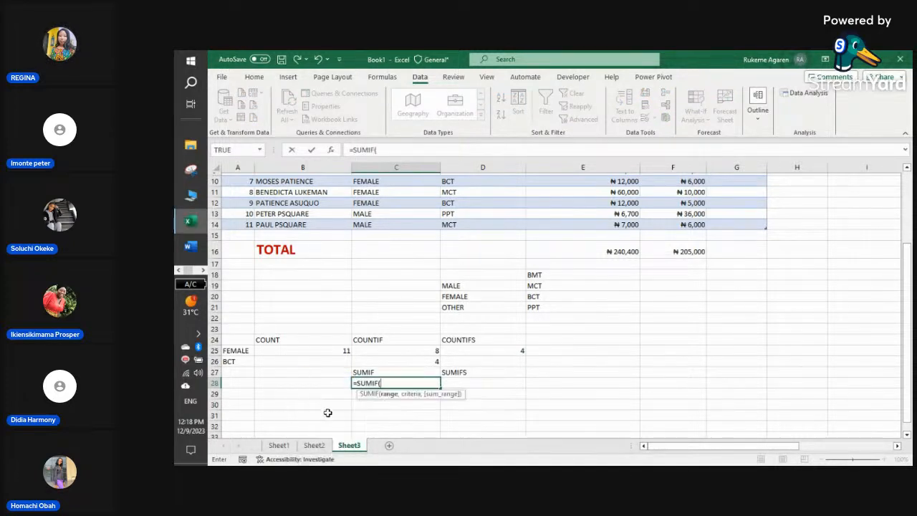
{"action": "type", "text": "EXC"}
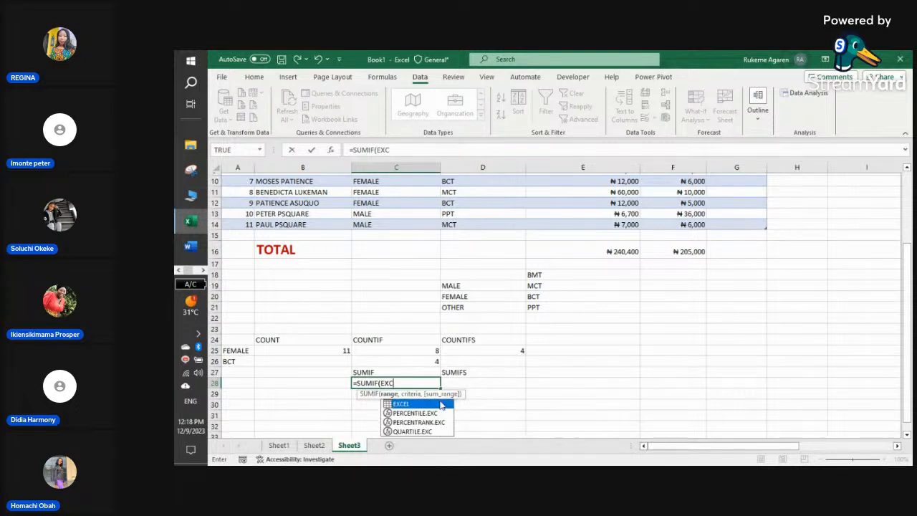
{"action": "double_click", "coordinate": [436, 404]}
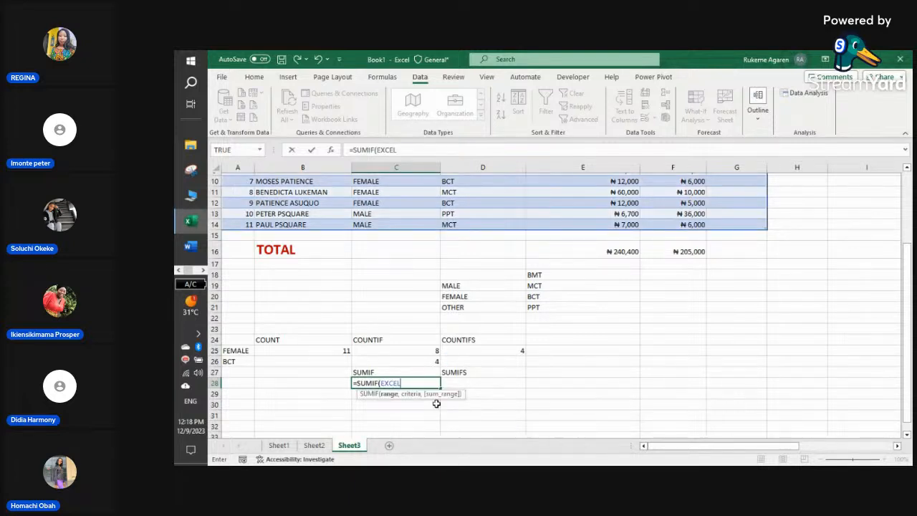
{"action": "type", "text": "["}
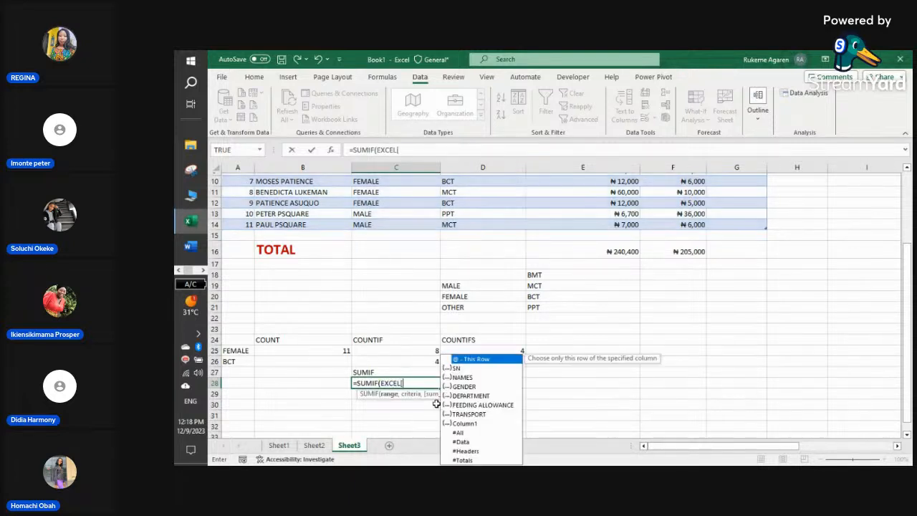
{"action": "double_click", "coordinate": [470, 433]}
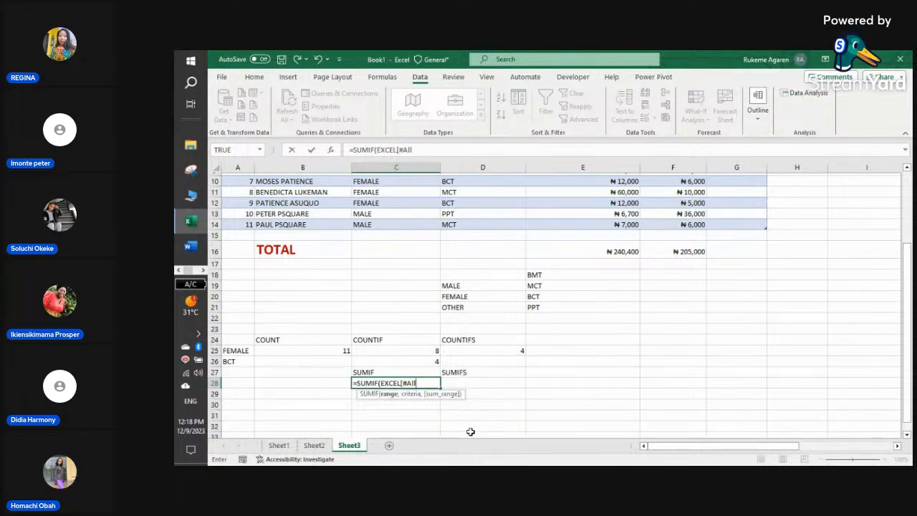
{"action": "type", "text": "[#All]"}
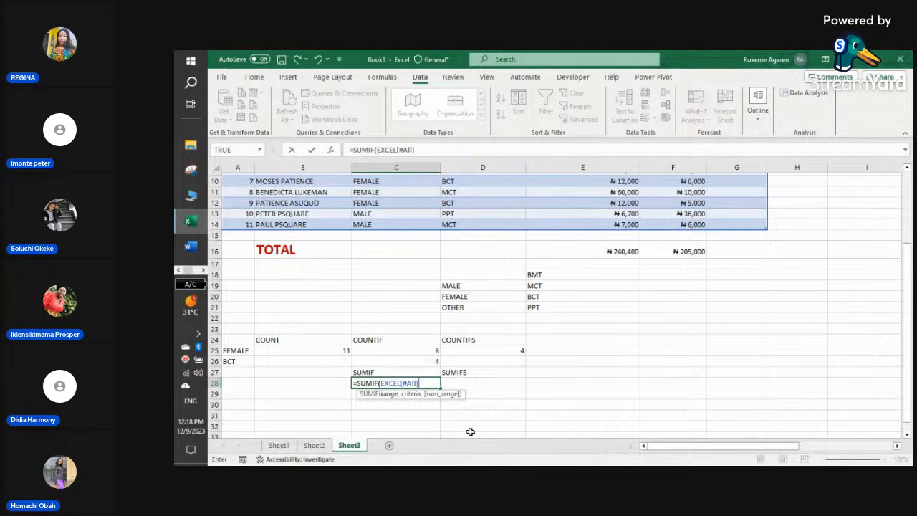
{"action": "type", "text": ","}
- Add A25 as criteria and EXCEL[FEEDING ALLOWANCE] as sum range; the committed formula returns 0
{"action": "left_click", "coordinate": [237, 350]}
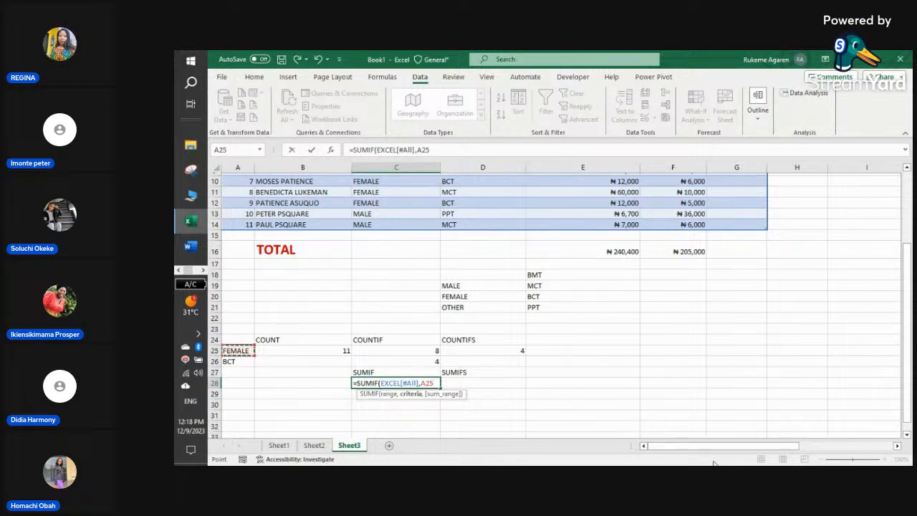
{"action": "type", "text": ","}
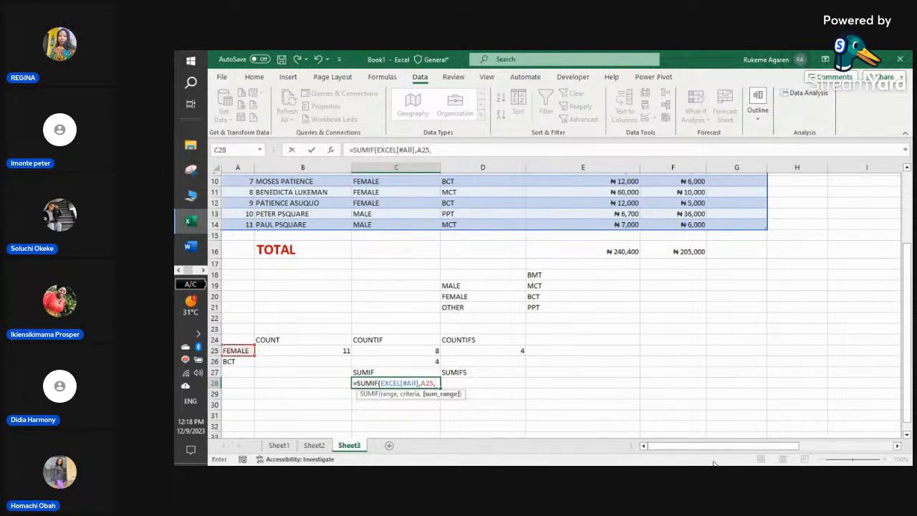
{"action": "type", "text": "EXC"}
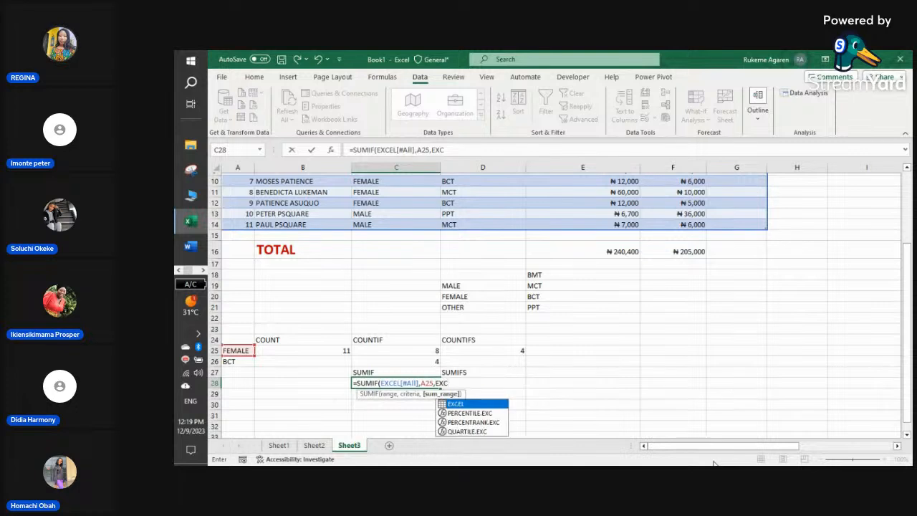
{"action": "double_click", "coordinate": [490, 407]}
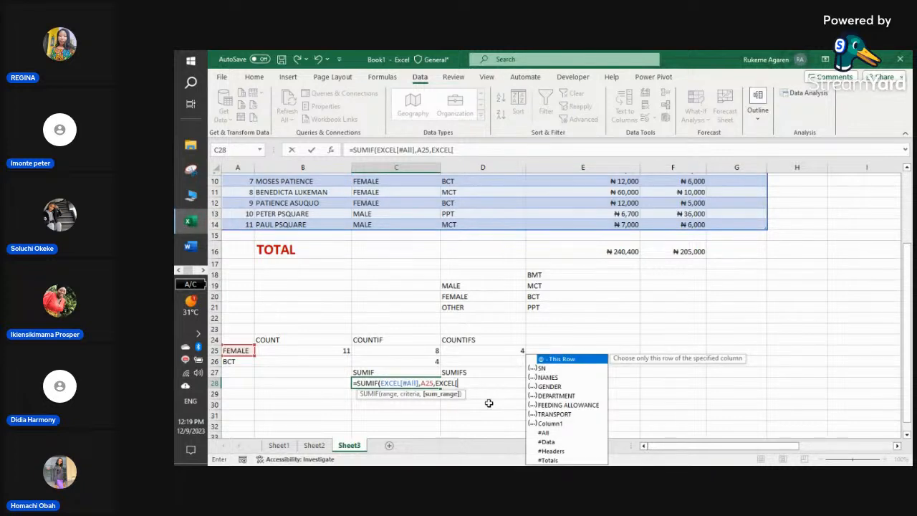
{"action": "double_click", "coordinate": [566, 404]}
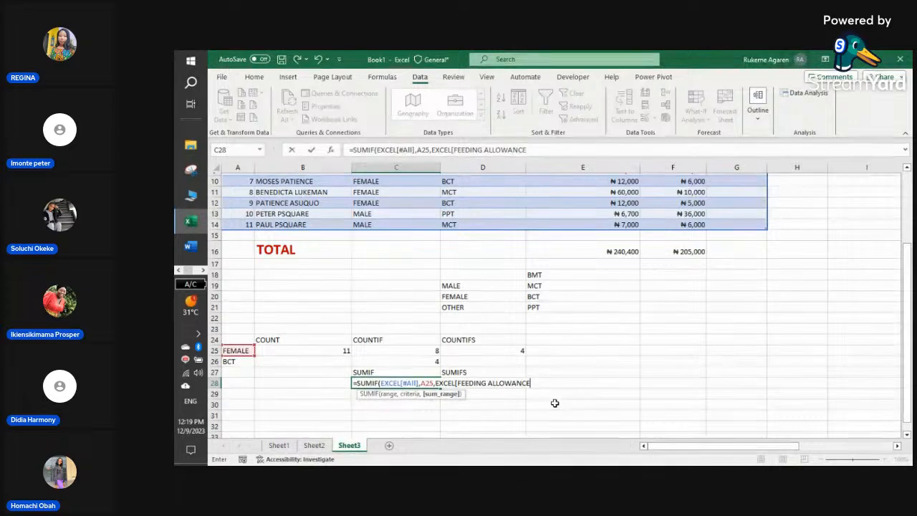
{"action": "type", "text": "]"}
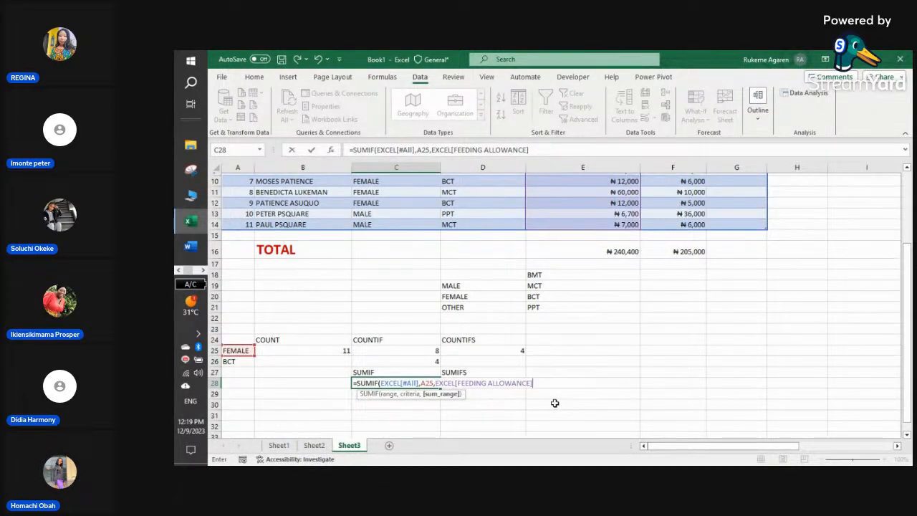
{"action": "type", "text": ")"}
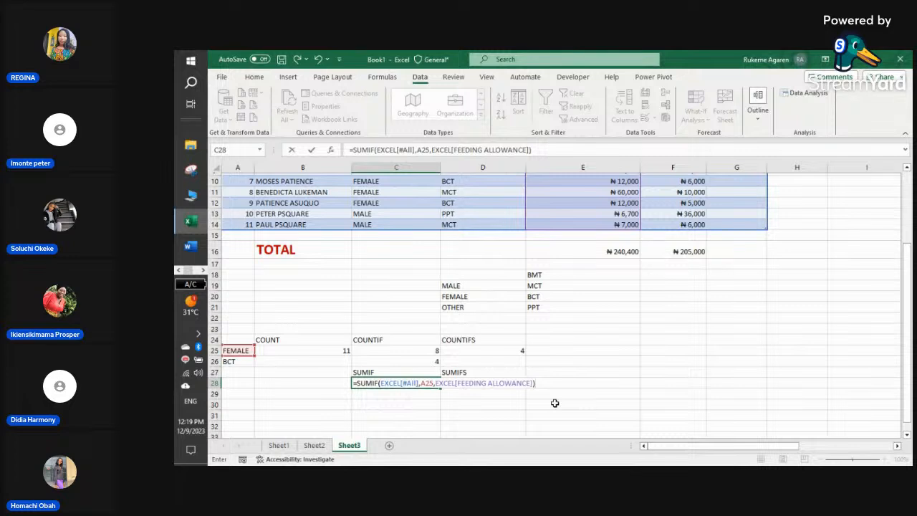
{"action": "key", "text": "Return"}
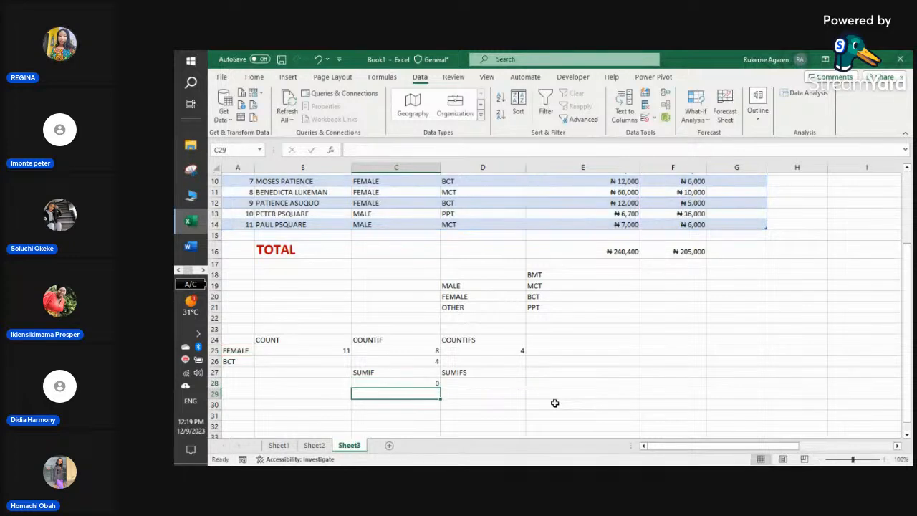
- Cycle A25 through MALE and FEMALE, leaving it on OTHER so COUNTIF and COUNTIFS show 0
{"action": "left_click", "coordinate": [361, 382]}
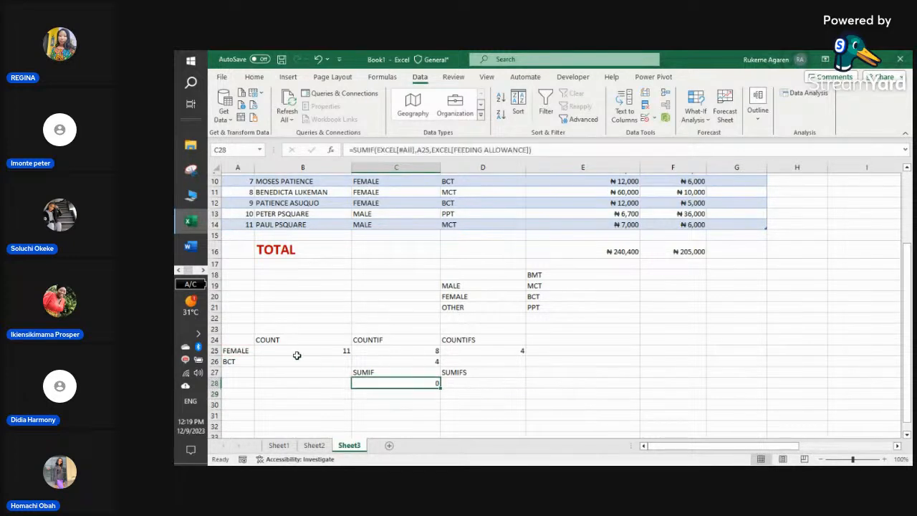
{"action": "left_click", "coordinate": [248, 350]}
{"action": "left_click", "coordinate": [258, 350]}
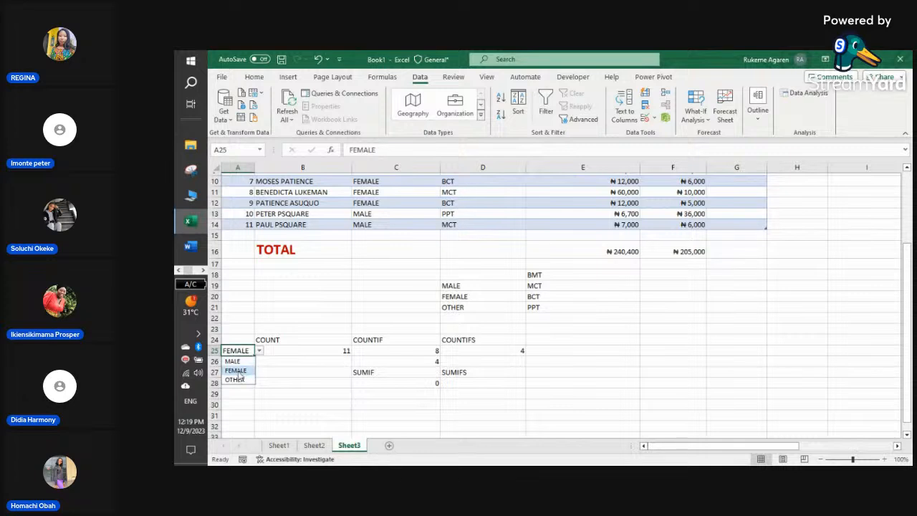
{"action": "left_click", "coordinate": [242, 361]}
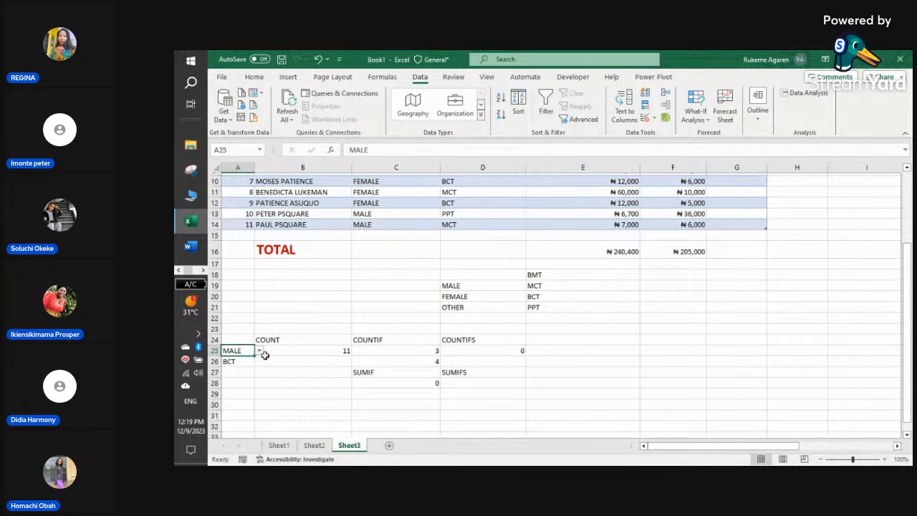
{"action": "left_click", "coordinate": [259, 350]}
{"action": "left_click", "coordinate": [239, 372]}
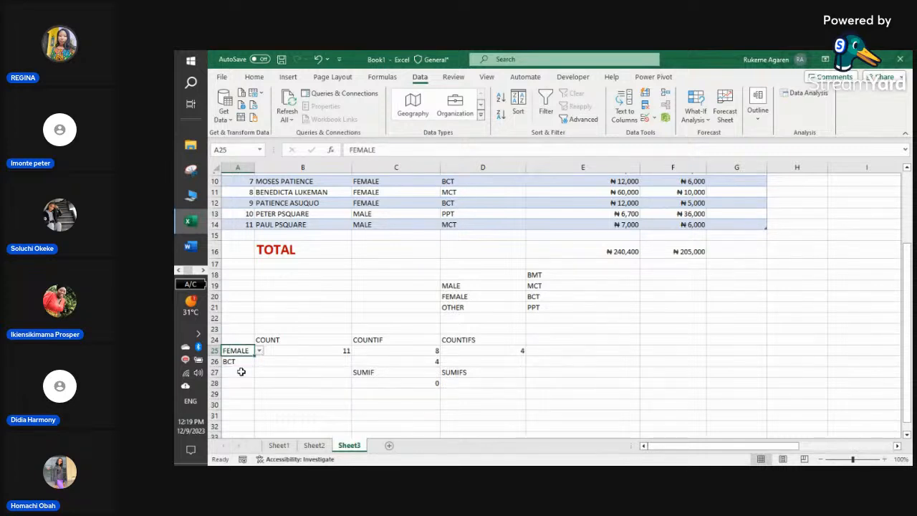
{"action": "left_click", "coordinate": [259, 350]}
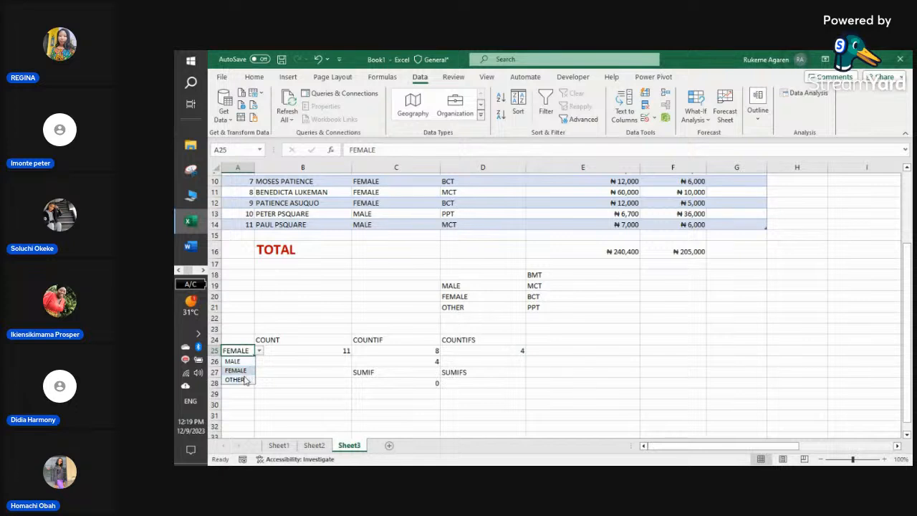
{"action": "left_click", "coordinate": [239, 382]}
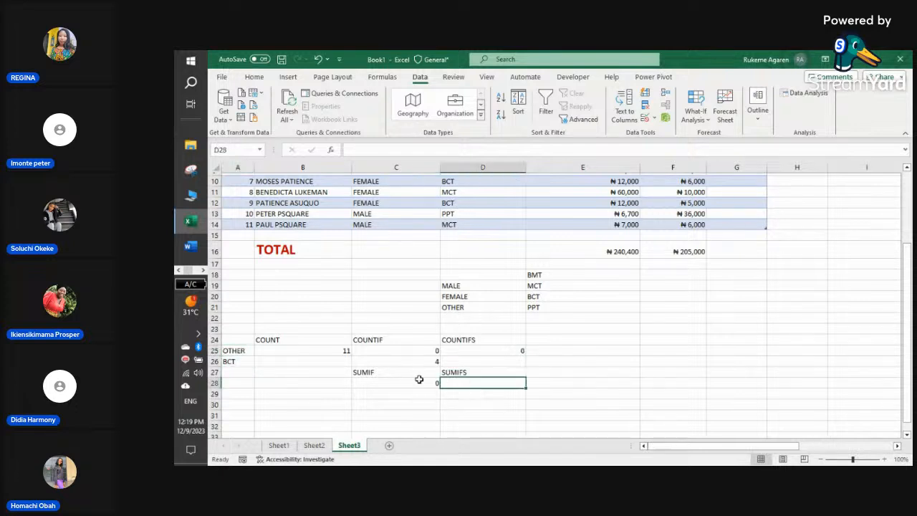
{"action": "left_click", "coordinate": [395, 383]}
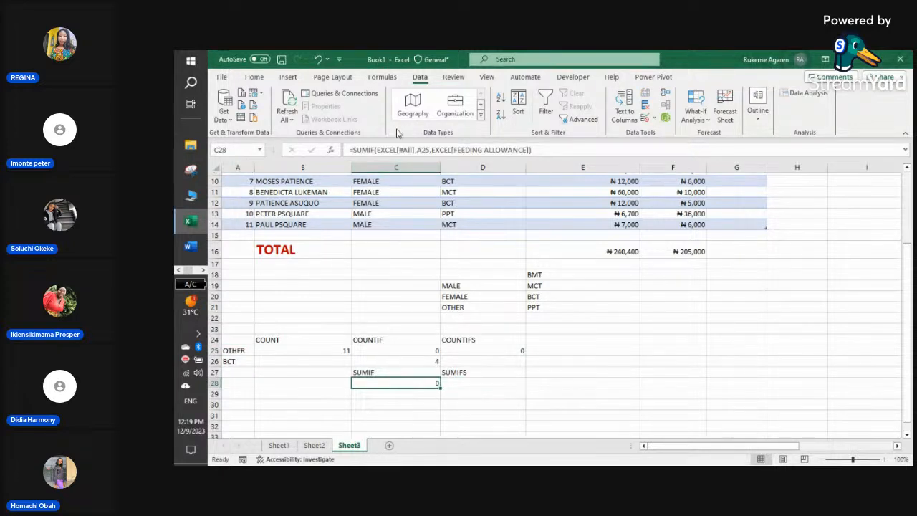
{"action": "left_click", "coordinate": [463, 382]}
- Enter a SUMIF in D28 over the table range, criteria A25, summing FEEDING ALLOWANCE; it returns 0
{"action": "type", "text": "="}
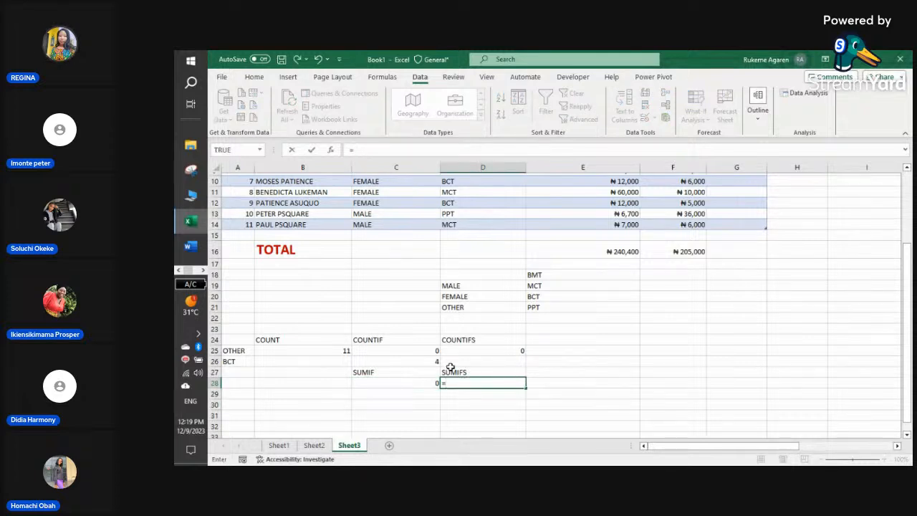
{"action": "type", "text": "SUMIF"}
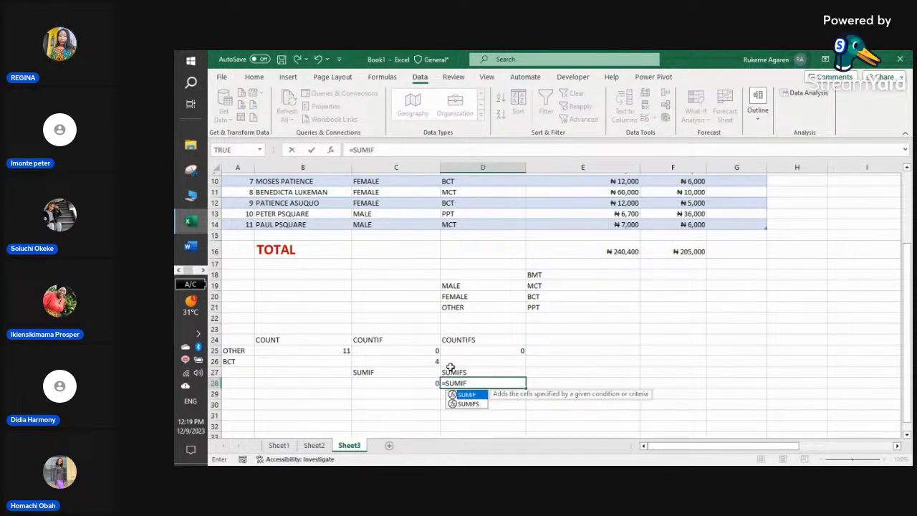
{"action": "type", "text": "("}
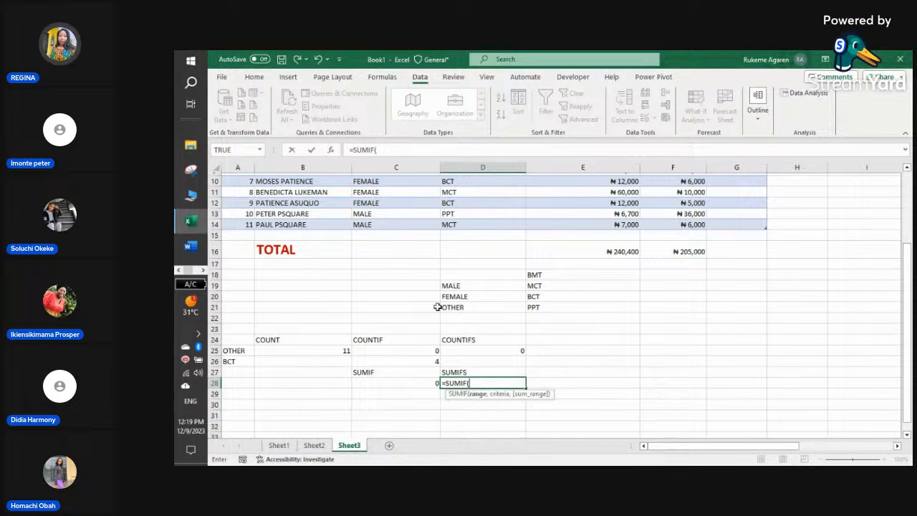
{"action": "scroll", "coordinate": [433, 281], "scroll_direction": "up", "scroll_amount": 3}
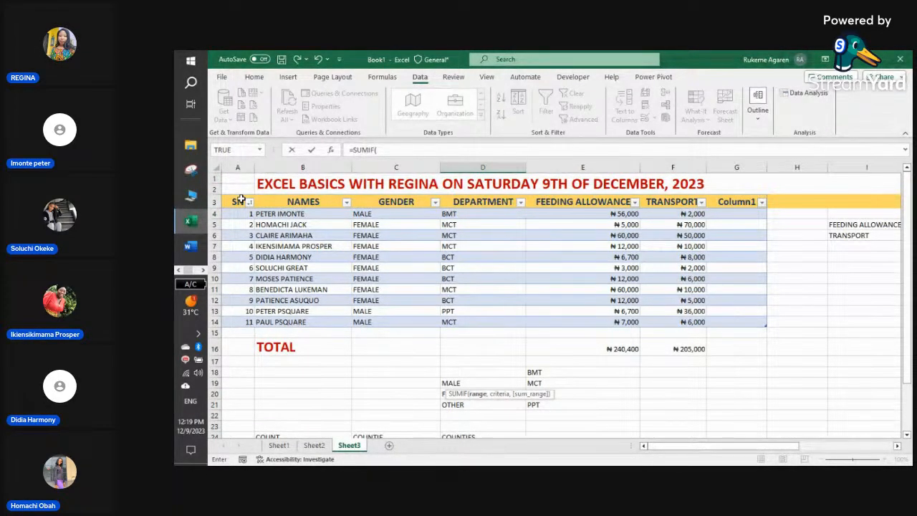
{"action": "scroll", "coordinate": [440, 262], "scroll_direction": "down", "scroll_amount": 5}
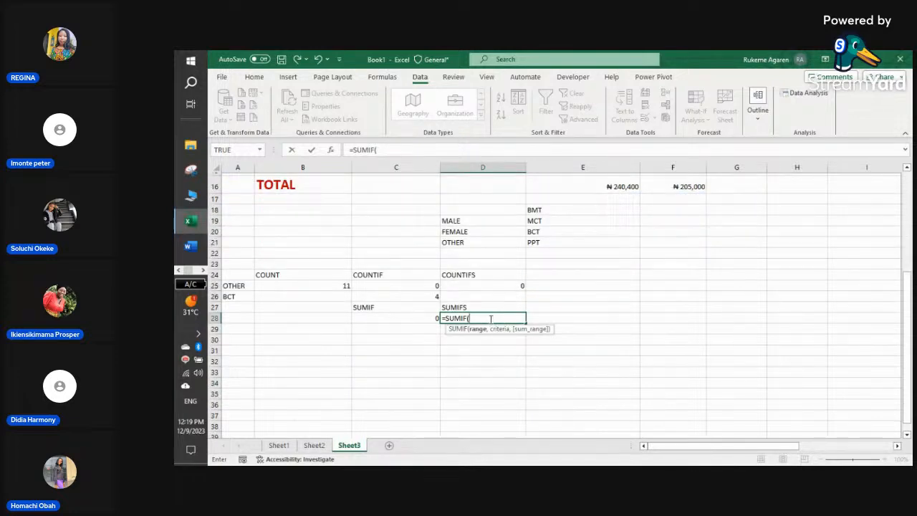
{"action": "scroll", "coordinate": [495, 308], "scroll_direction": "up", "scroll_amount": 5}
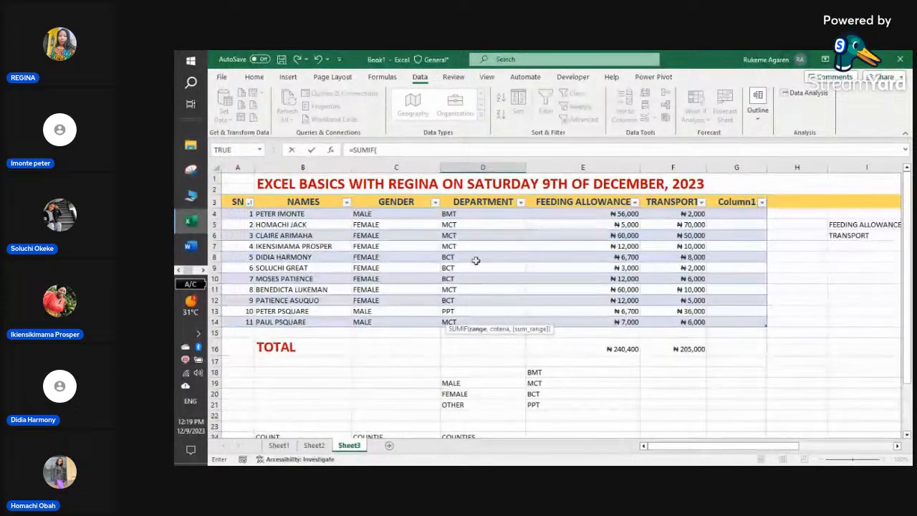
{"action": "left_click_drag", "start_coordinate": [237, 202], "coordinate": [685, 322]}
{"action": "scroll", "coordinate": [692, 330], "scroll_direction": "down", "scroll_amount": 5}
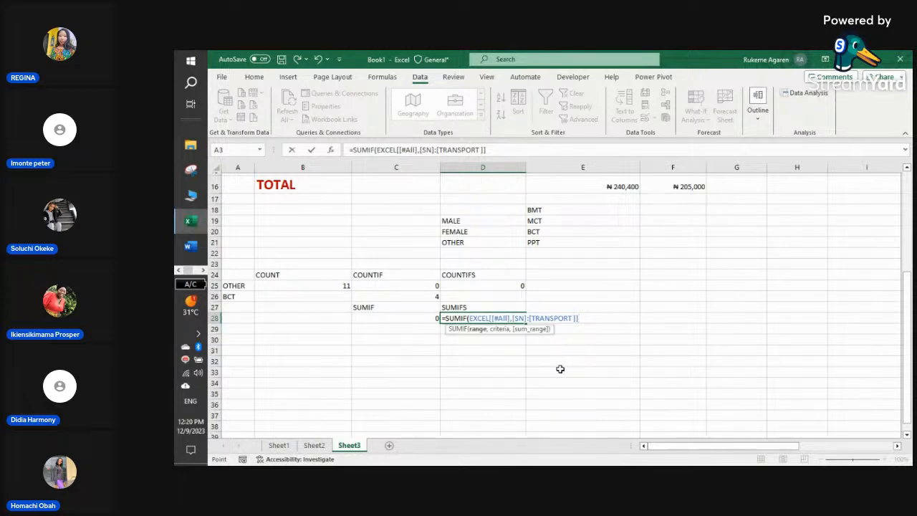
{"action": "type", "text": ","}
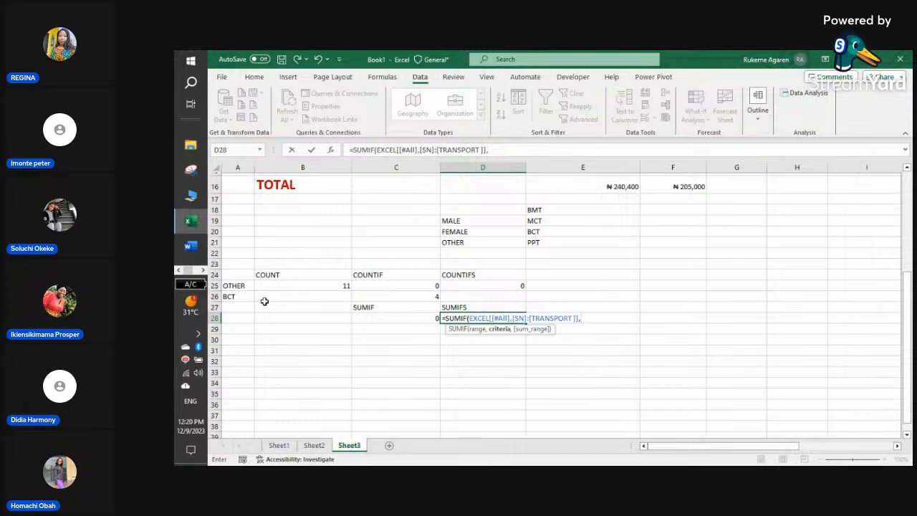
{"action": "left_click", "coordinate": [242, 286]}
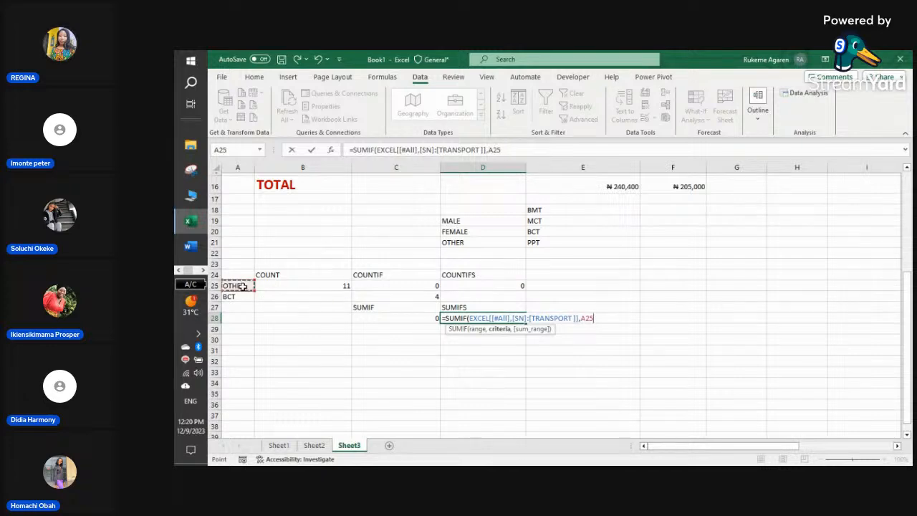
{"action": "type", "text": ","}
{"action": "scroll", "coordinate": [348, 225], "scroll_direction": "up", "scroll_amount": 5}
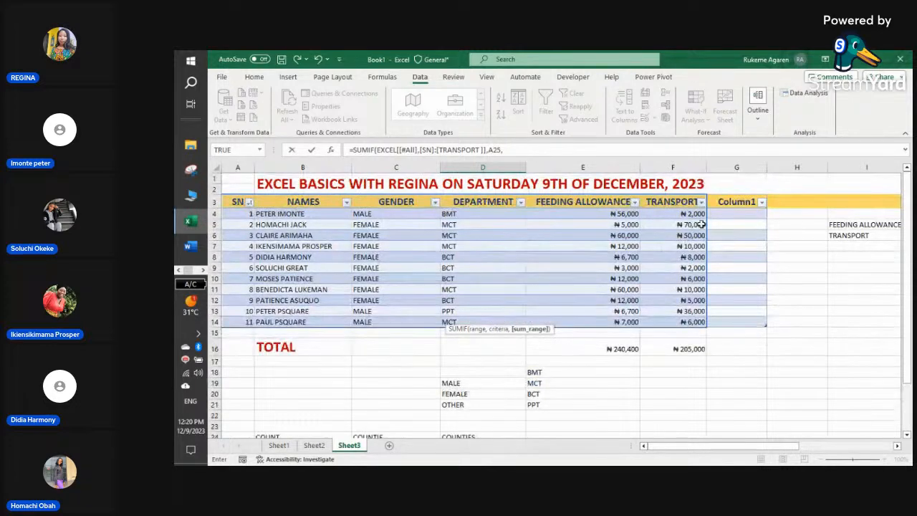
{"action": "left_click_drag", "start_coordinate": [595, 201], "coordinate": [593, 327]}
{"action": "scroll", "coordinate": [594, 343], "scroll_direction": "down", "scroll_amount": 3}
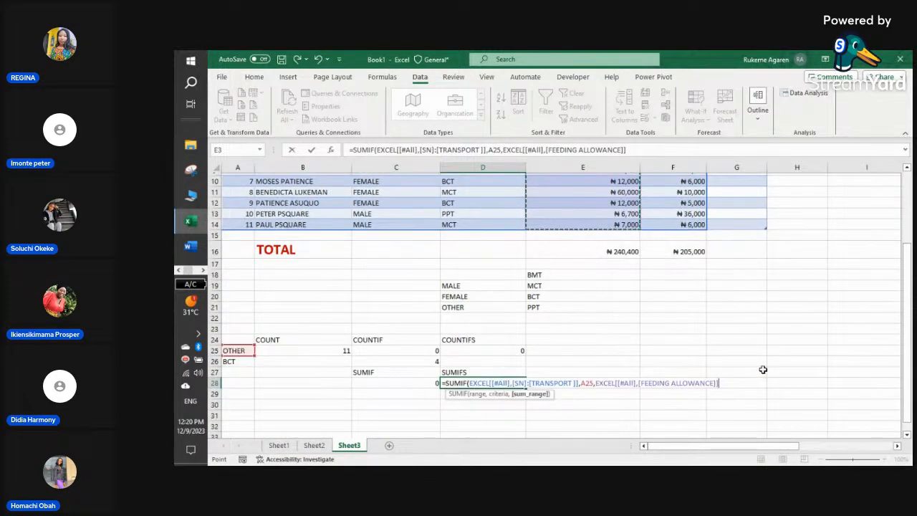
{"action": "type", "text": ")"}
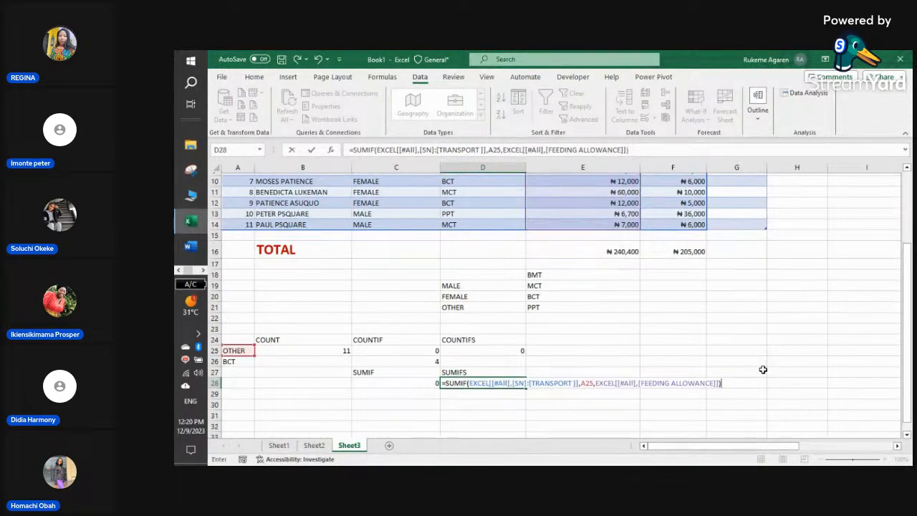
{"action": "key", "text": "Return"}
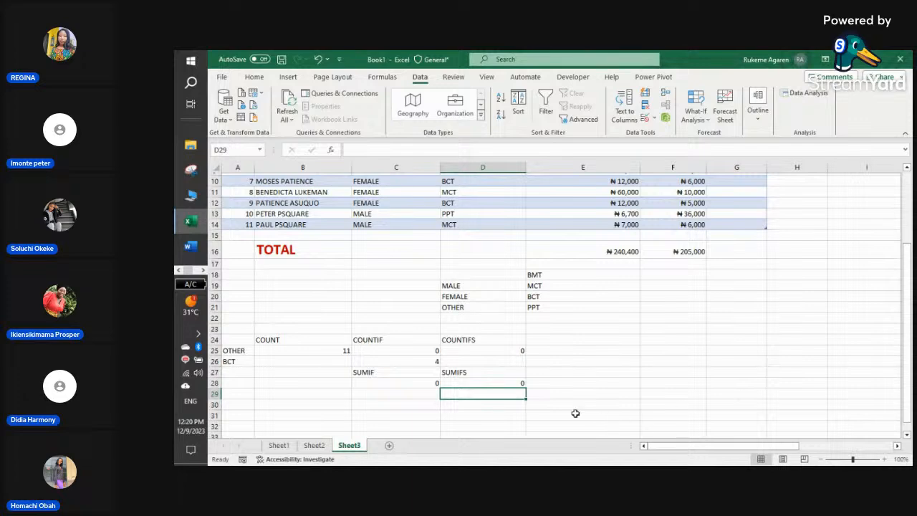
- Review each argument of D28's SUMIF formula in the formula bar and recommit it
{"action": "left_click", "coordinate": [478, 380]}
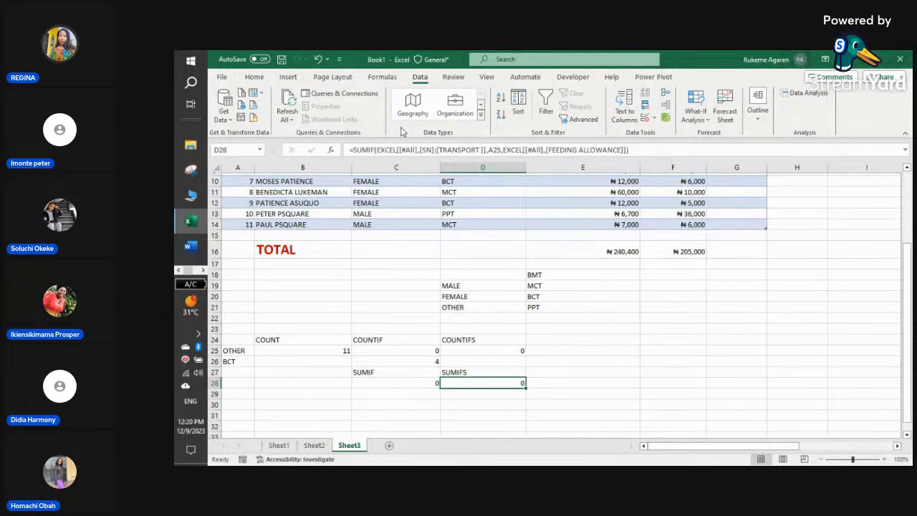
{"action": "left_click", "coordinate": [420, 149]}
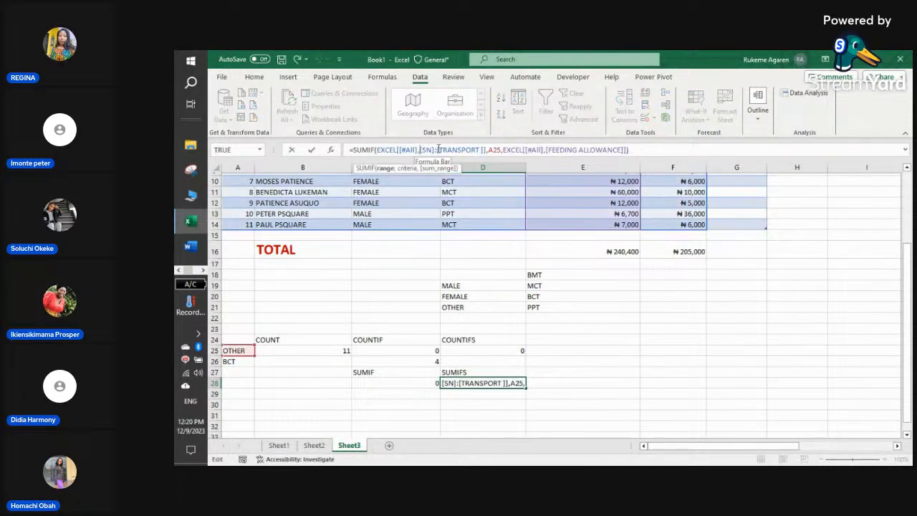
{"action": "left_click", "coordinate": [567, 149]}
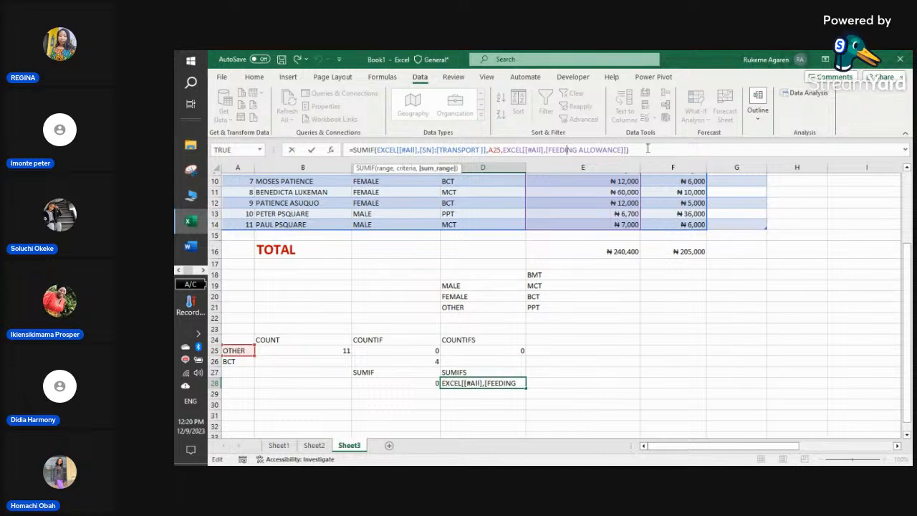
{"action": "left_click", "coordinate": [656, 149]}
{"action": "left_click", "coordinate": [358, 150]}
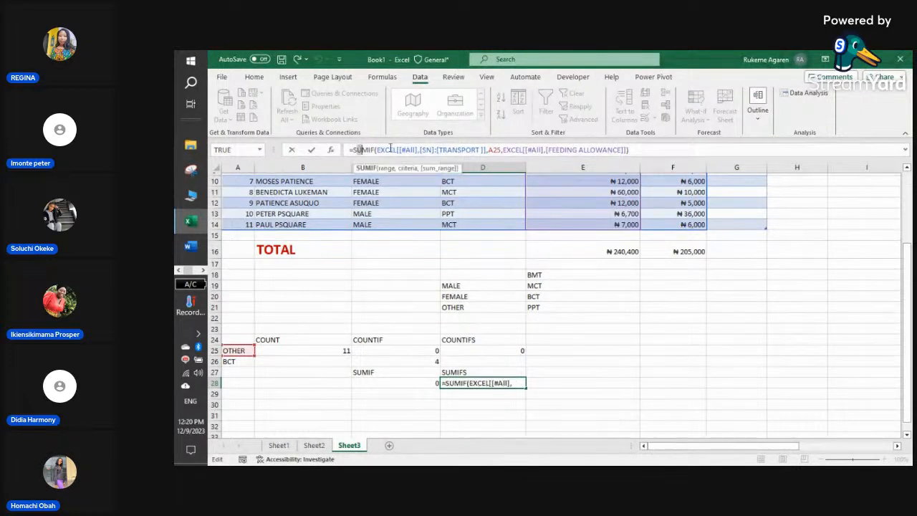
{"action": "left_click", "coordinate": [403, 150]}
{"action": "left_click", "coordinate": [466, 149]}
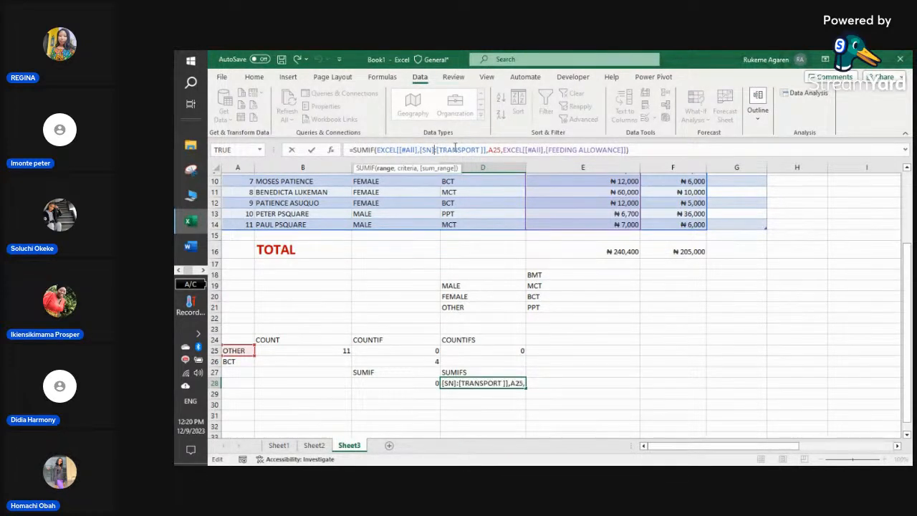
{"action": "left_click", "coordinate": [576, 149]}
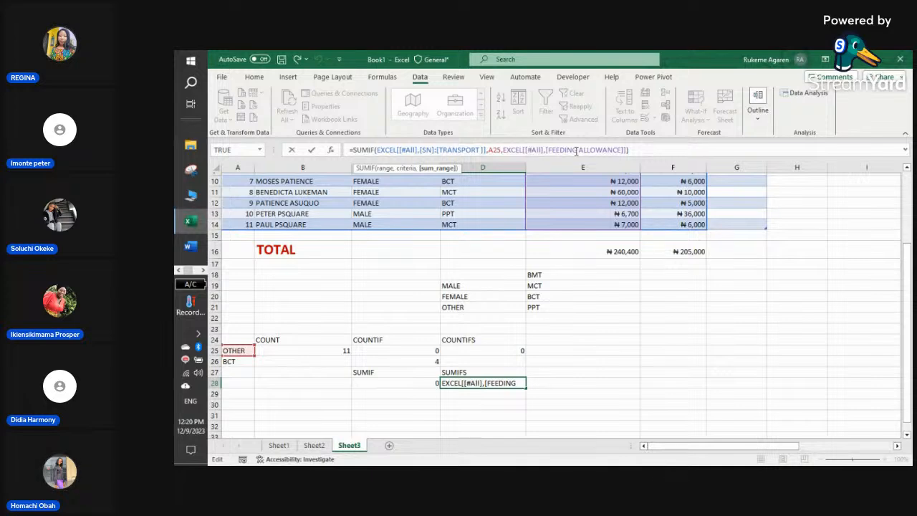
{"action": "left_click", "coordinate": [647, 150]}
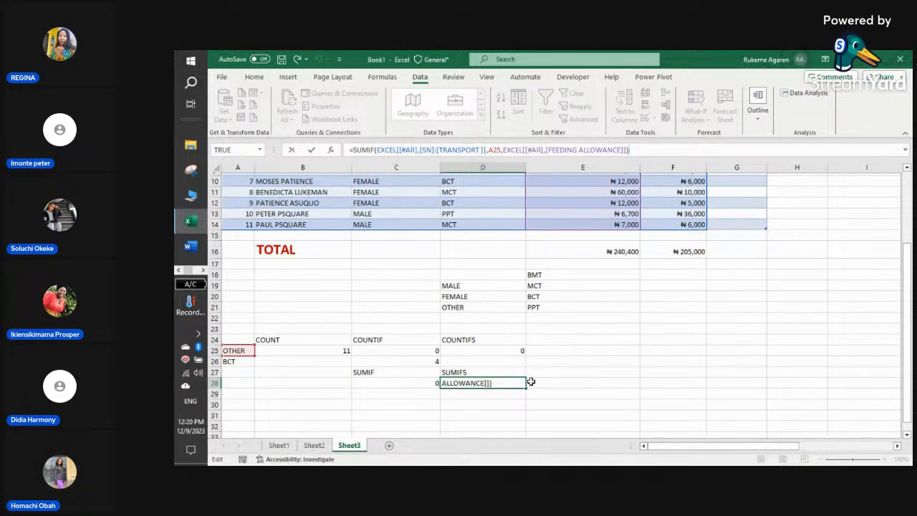
{"action": "scroll", "coordinate": [467, 383], "scroll_direction": "down", "scroll_amount": 3}
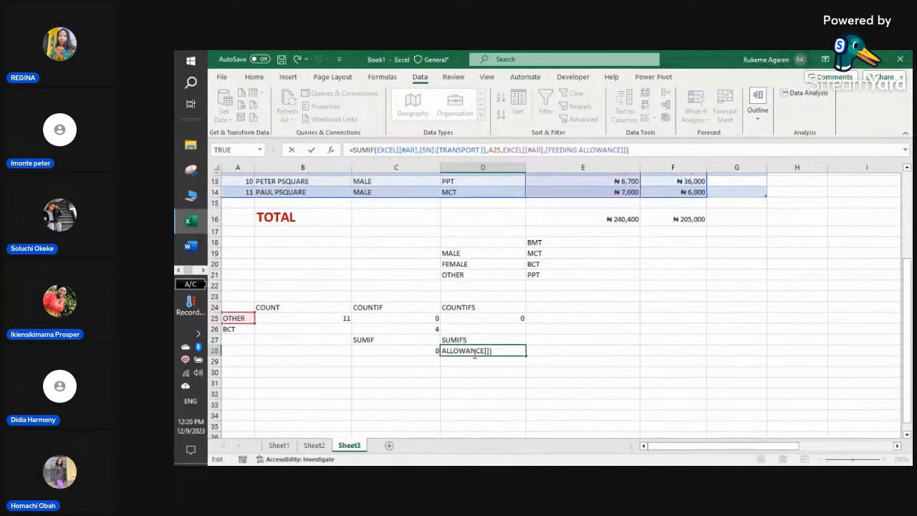
{"action": "left_click", "coordinate": [481, 370]}
{"action": "left_click", "coordinate": [484, 348]}
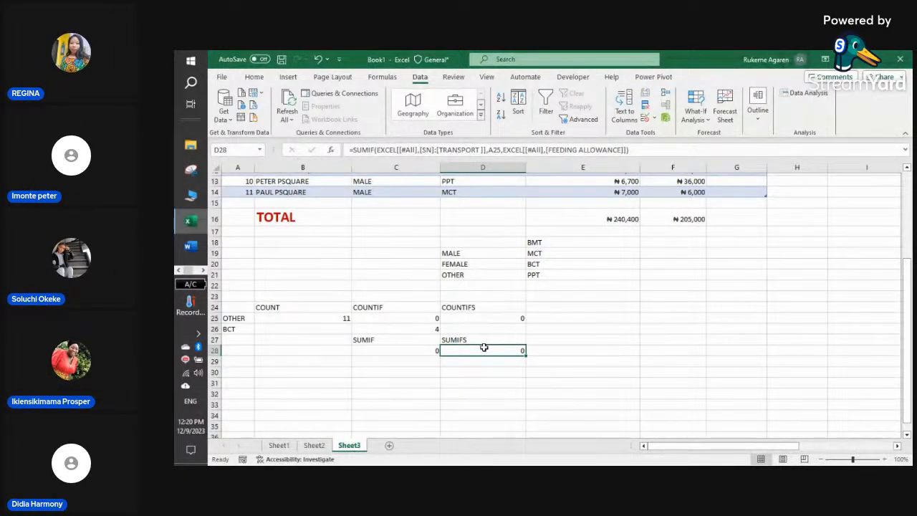
- Begin a SUMIFS in D28 with EXCEL[FEEDING ALLOWANCE], then erase it and move to C27
{"action": "type", "text": "=SU"}
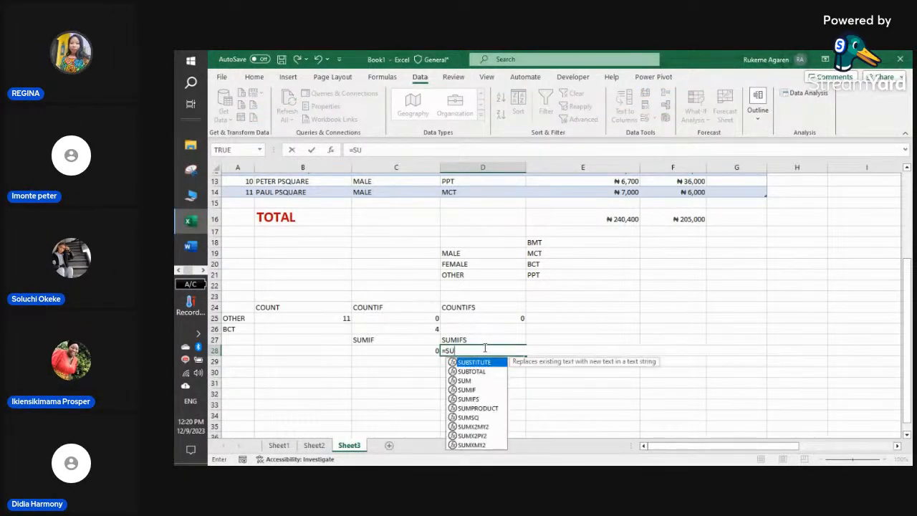
{"action": "type", "text": "MIFS("}
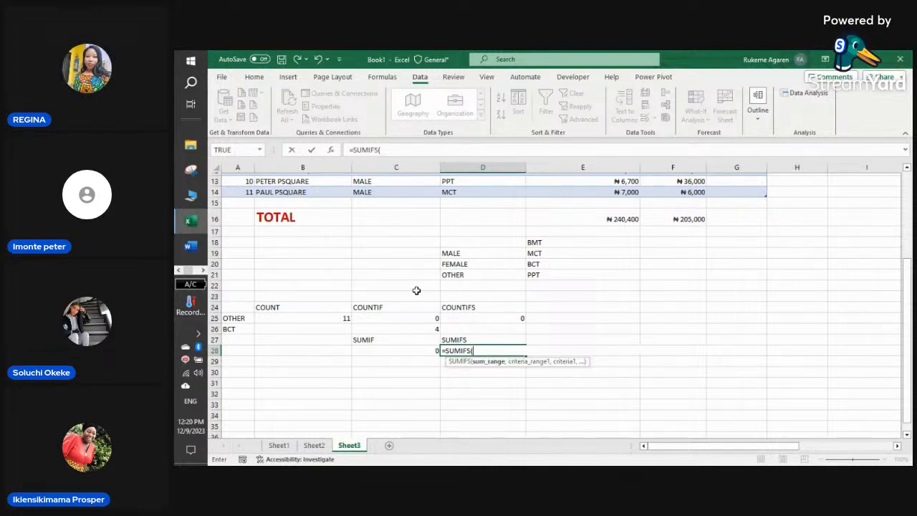
{"action": "type", "text": "EXC"}
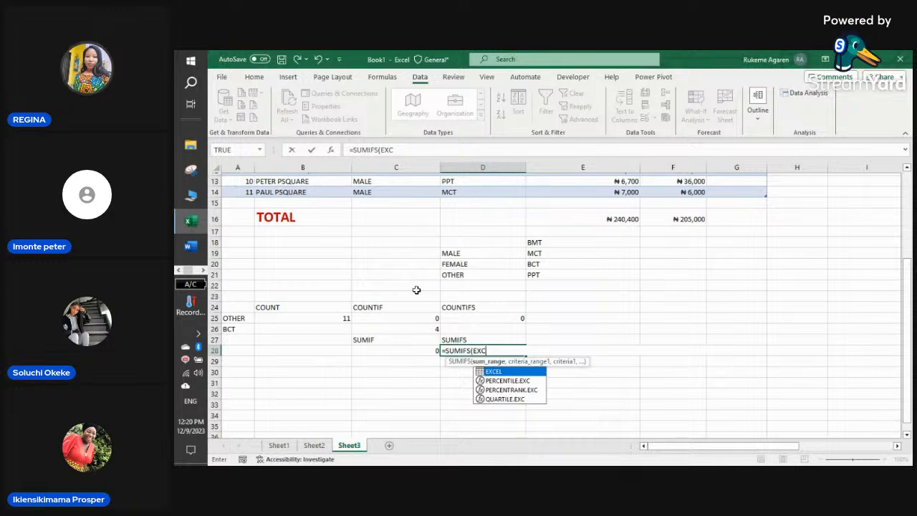
{"action": "double_click", "coordinate": [514, 372]}
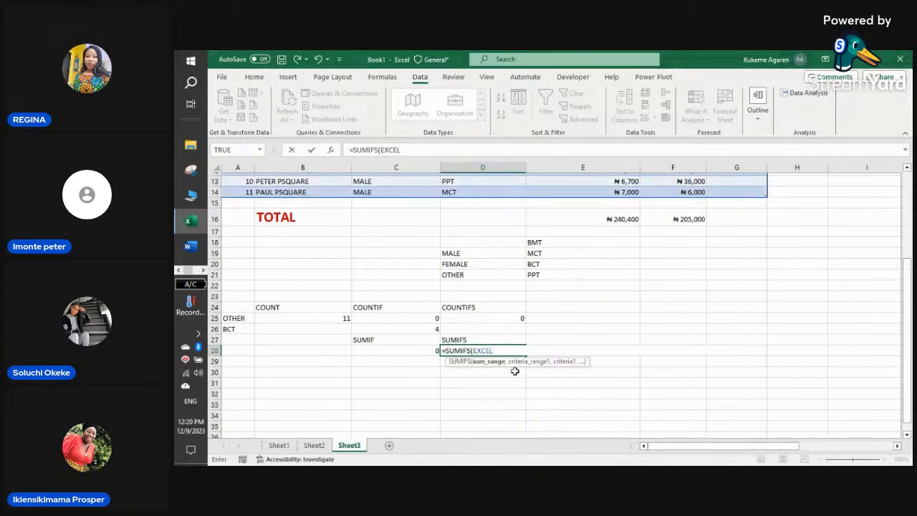
{"action": "type", "text": "["}
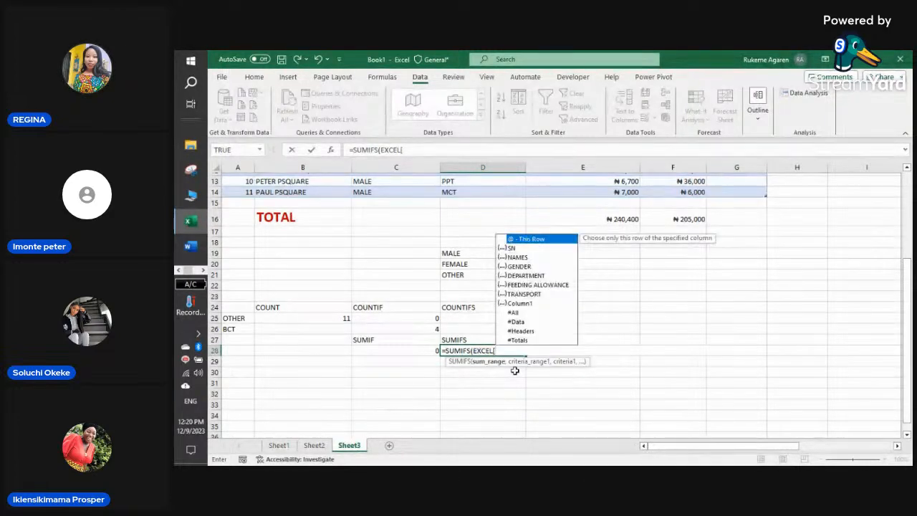
{"action": "type", "text": "D"}
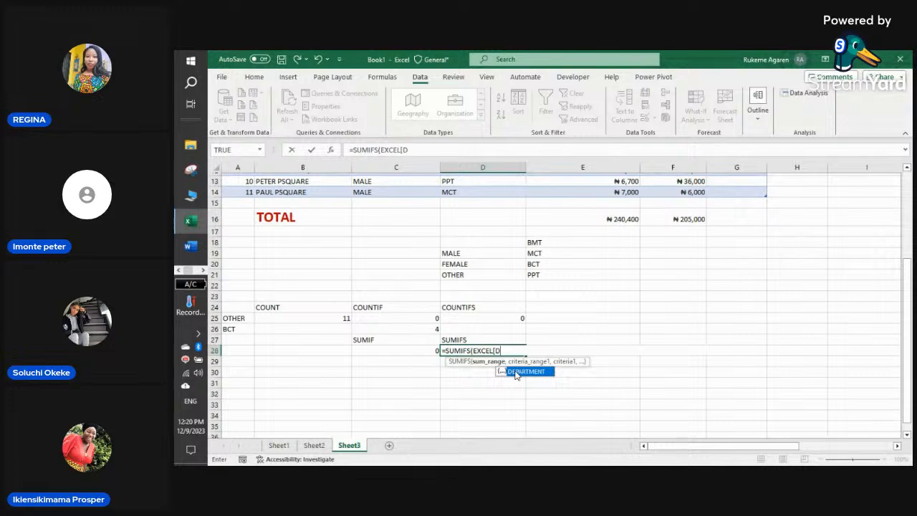
{"action": "key", "text": "BackSpace"}
{"action": "type", "text": "F"}
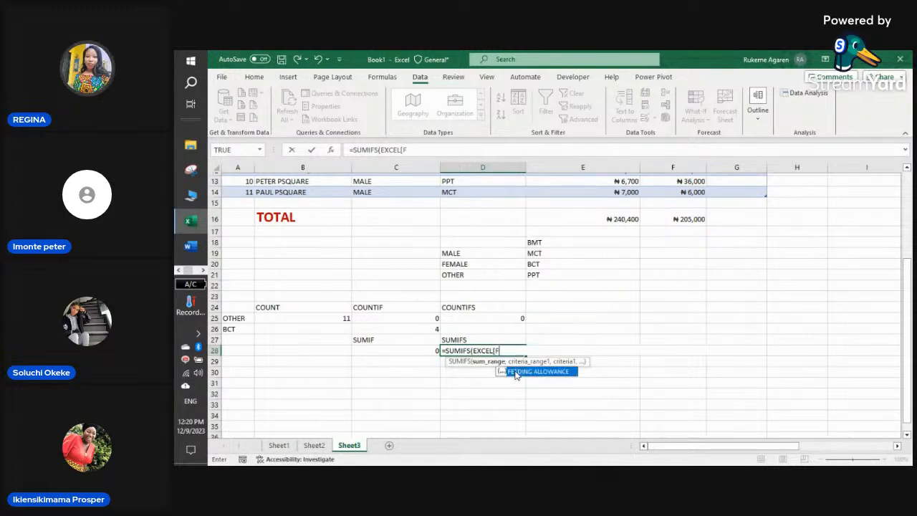
{"action": "double_click", "coordinate": [515, 371]}
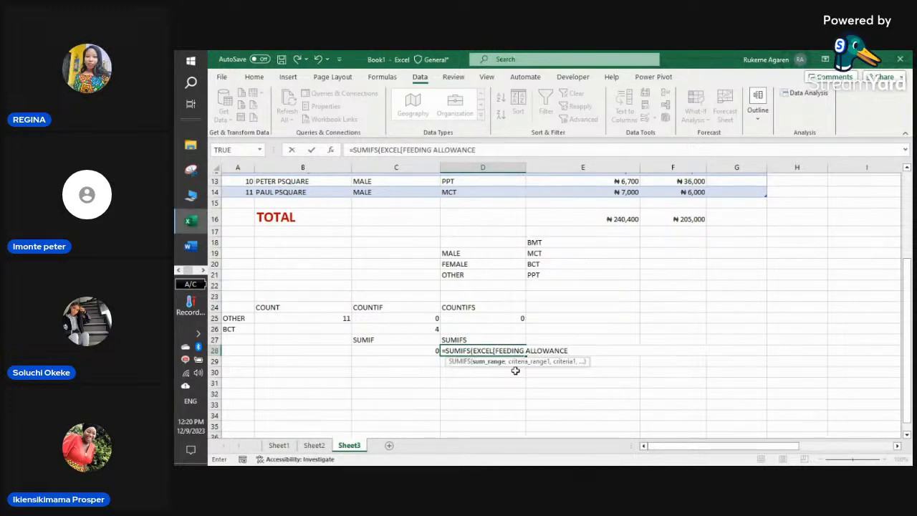
{"action": "type", "text": "]"}
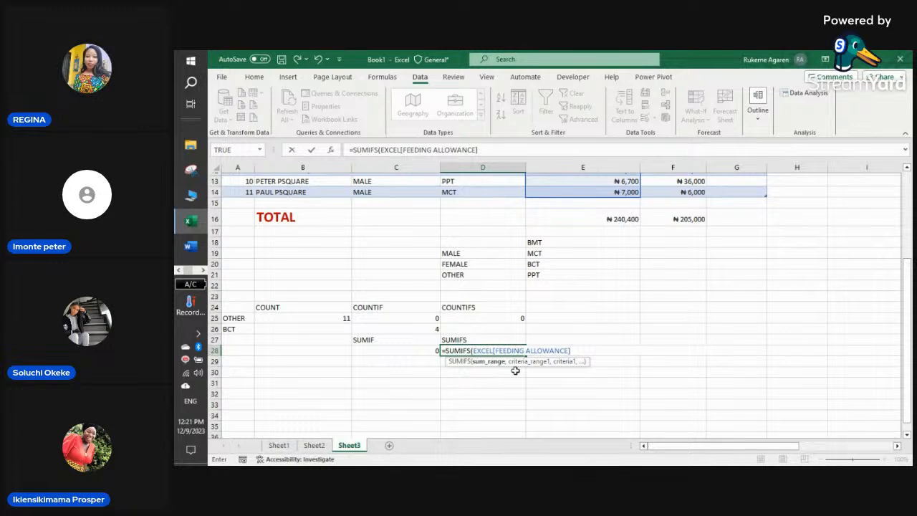
{"action": "type", "text": ","}
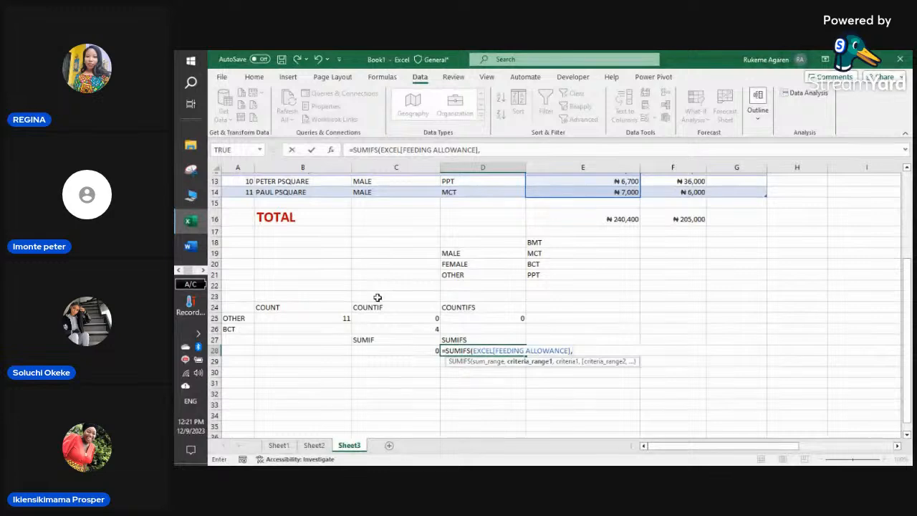
{"action": "key", "text": "BackSpace"}
{"action": "key", "text": "BackSpace"}
{"action": "key", "text": "BackSpace"}
{"action": "key", "text": "BackSpace"}
{"action": "key", "text": "BackSpace"}
{"action": "key", "text": "BackSpace"}
{"action": "key", "text": "BackSpace"}
{"action": "key", "text": "BackSpace"}
{"action": "key", "text": "BackSpace"}
{"action": "key", "text": "BackSpace"}
{"action": "key", "text": "BackSpace"}
{"action": "key", "text": "BackSpace"}
{"action": "key", "text": "BackSpace"}
{"action": "key", "text": "BackSpace"}
{"action": "key", "text": "BackSpace"}
{"action": "key", "text": "BackSpace"}
{"action": "key", "text": "BackSpace"}
{"action": "key", "text": "BackSpace"}
{"action": "key", "text": "BackSpace"}
{"action": "key", "text": "BackSpace"}
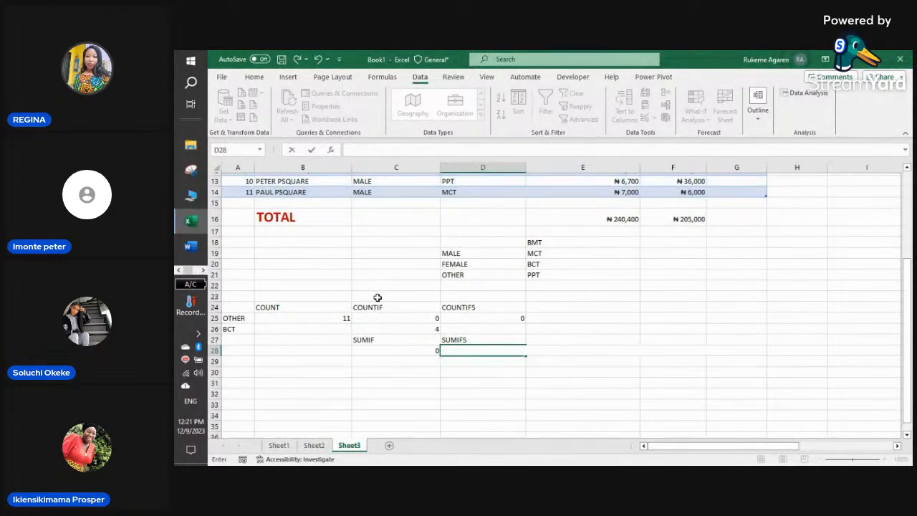
{"action": "left_click", "coordinate": [397, 339]}
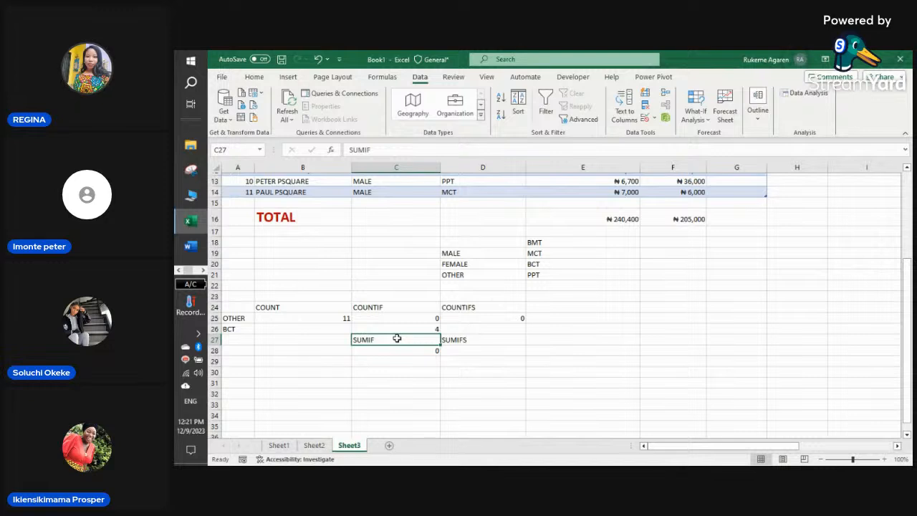
- Enter =SUMIF(EXCEL[GENDER],A25,EXCEL[FEEDING ALLOWANCE]) in C27, which returns 0
{"action": "type", "text": "0"}
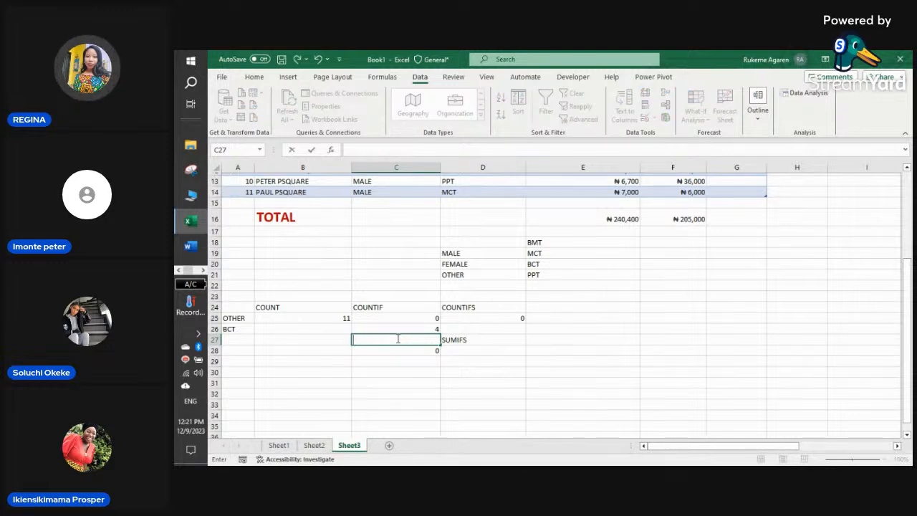
{"action": "type", "text": "=SUMI"}
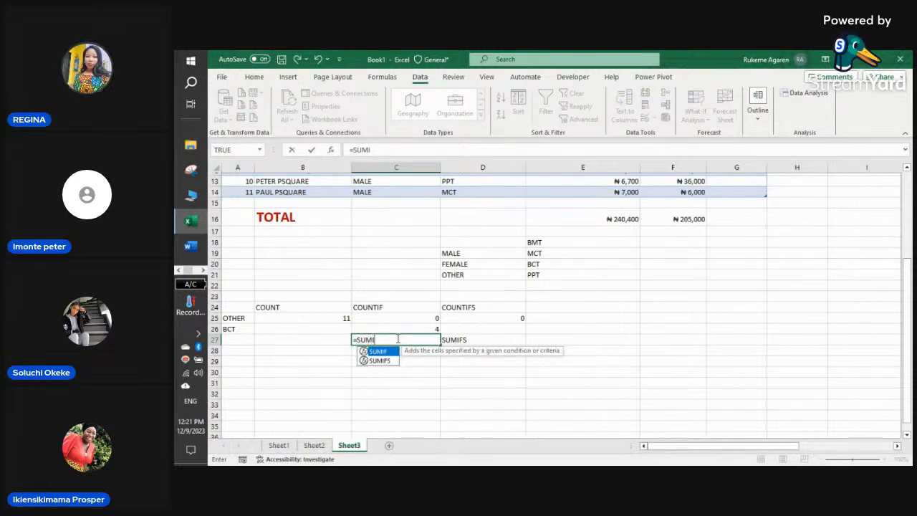
{"action": "type", "text": "F("}
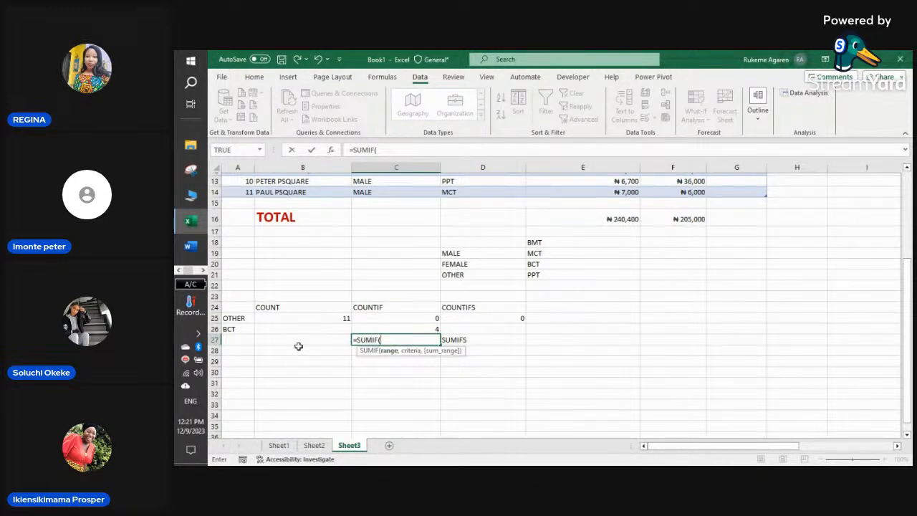
{"action": "type", "text": "EXCEL"}
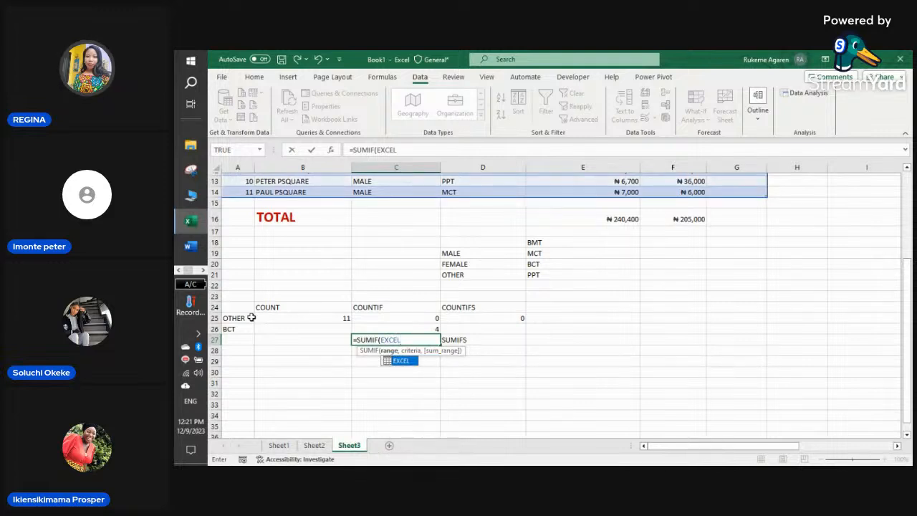
{"action": "type", "text": "["}
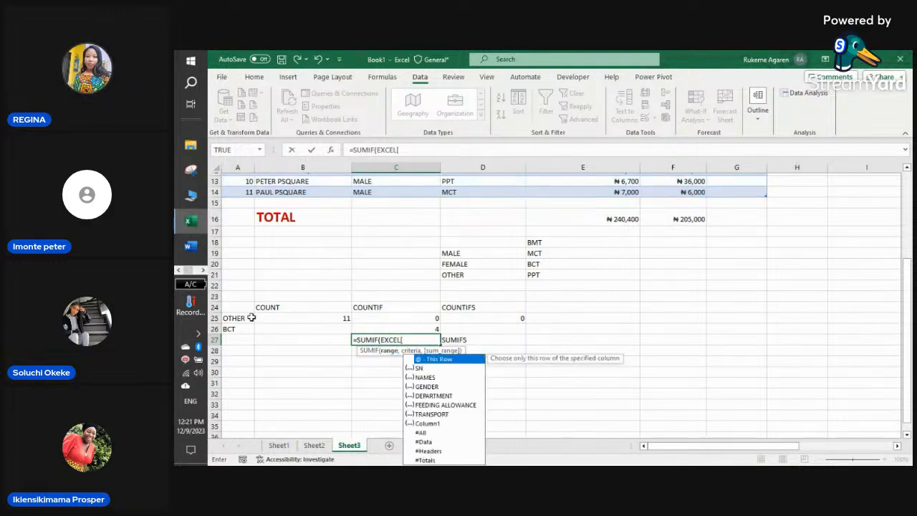
{"action": "double_click", "coordinate": [425, 387]}
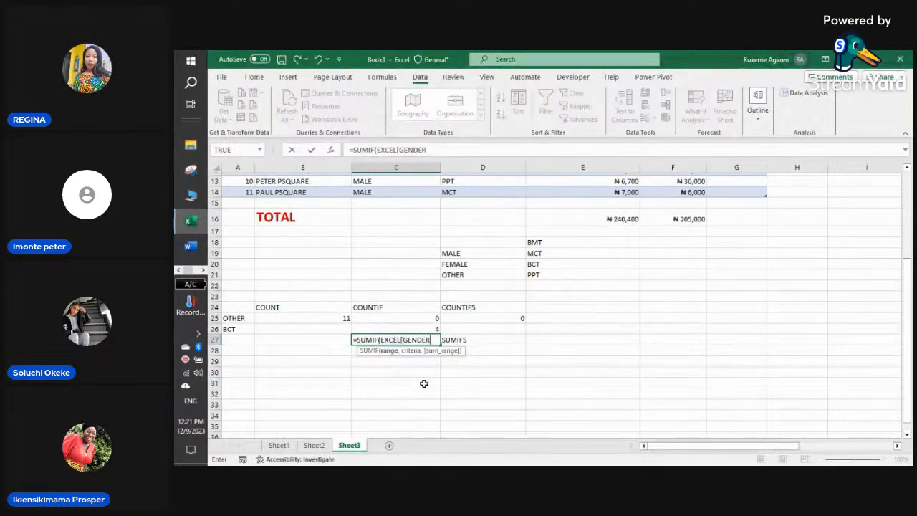
{"action": "type", "text": "],"}
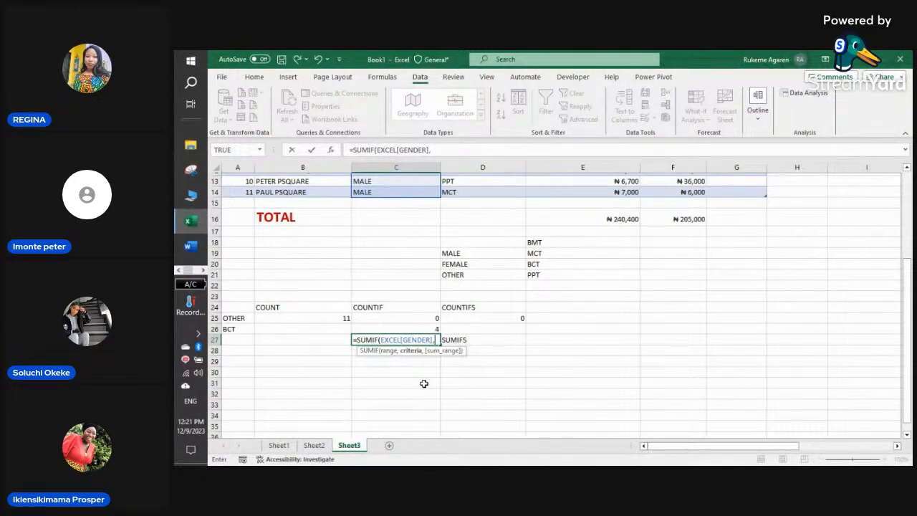
{"action": "left_click", "coordinate": [227, 318]}
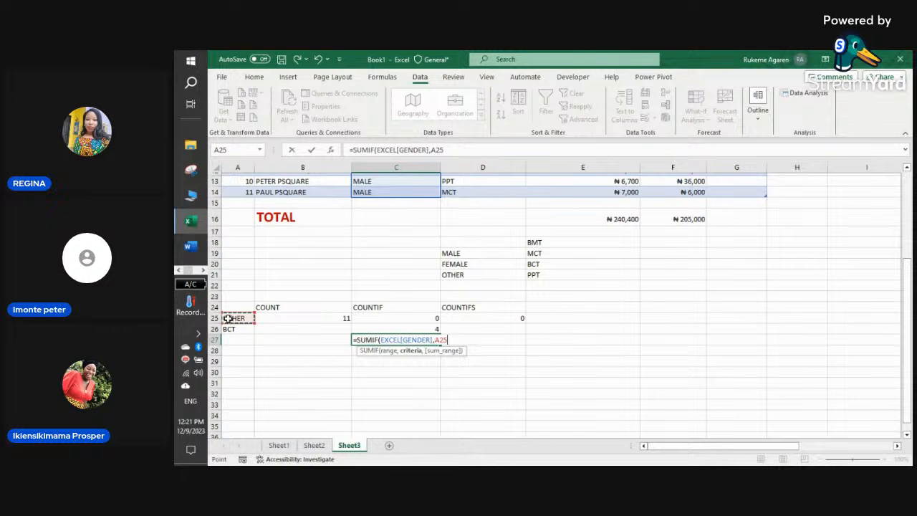
{"action": "type", "text": ","}
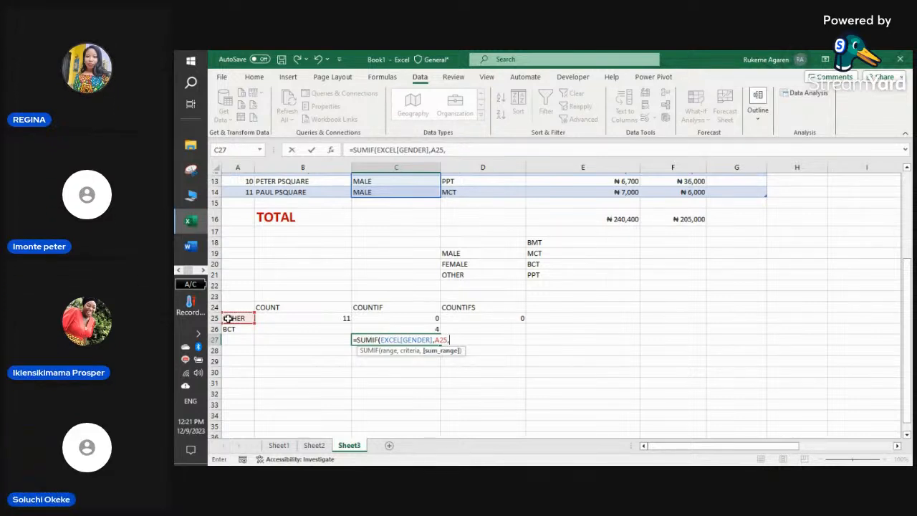
{"action": "type", "text": "EXCE"}
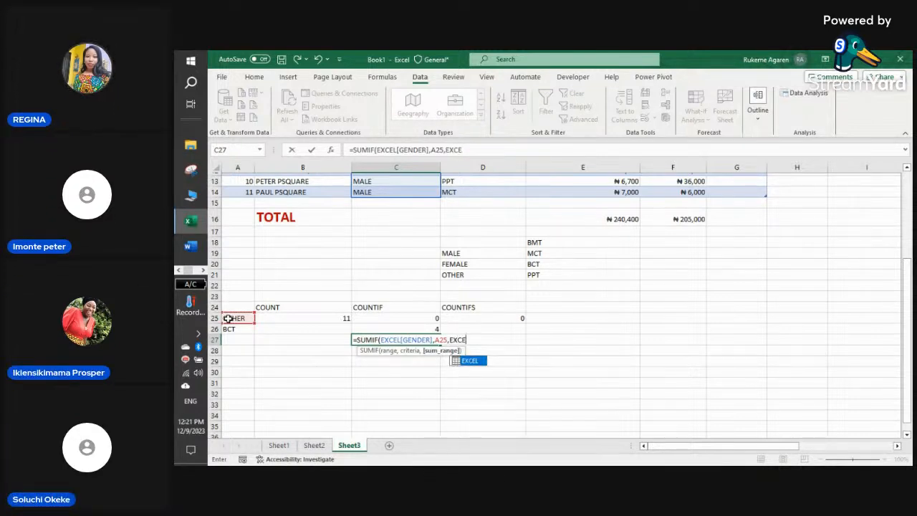
{"action": "double_click", "coordinate": [478, 362]}
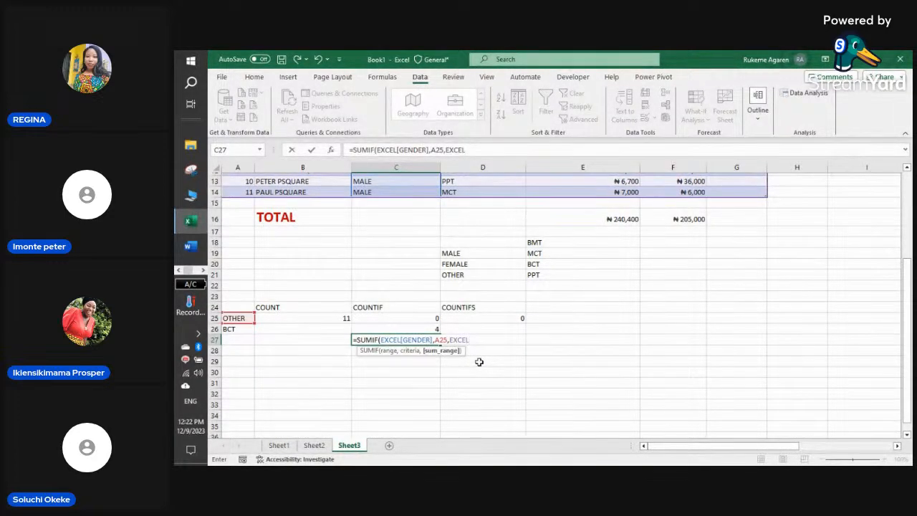
{"action": "type", "text": "[FE"}
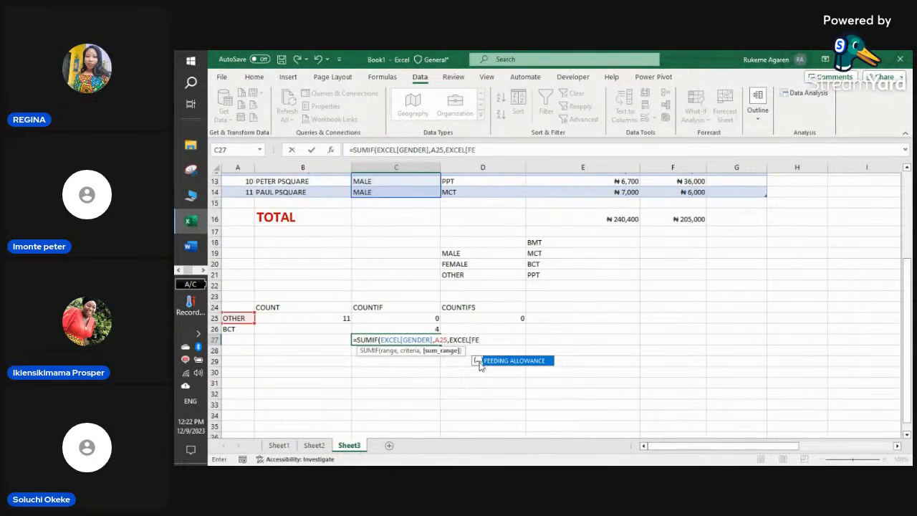
{"action": "double_click", "coordinate": [492, 361]}
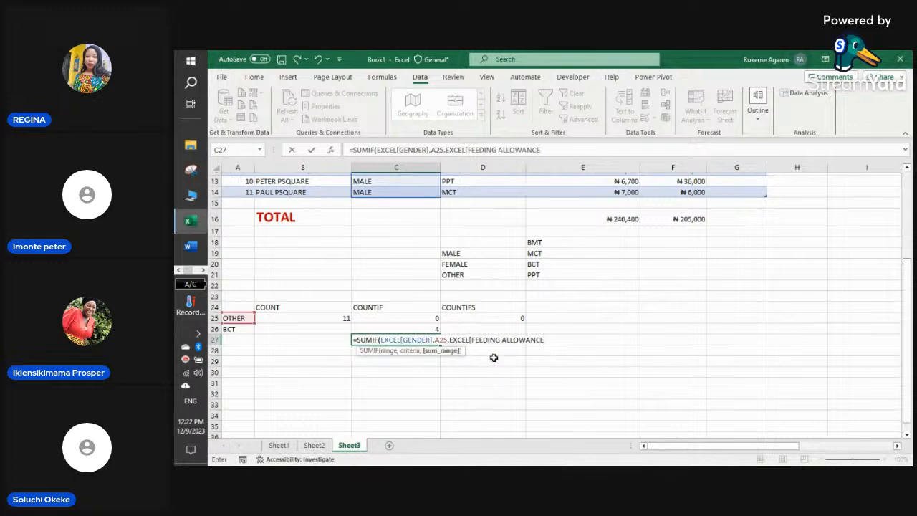
{"action": "type", "text": "]"}
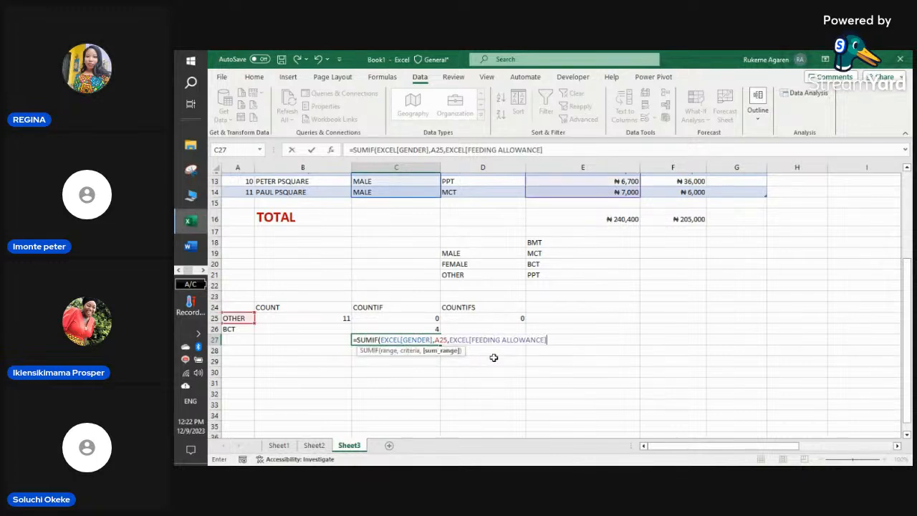
{"action": "type", "text": ")"}
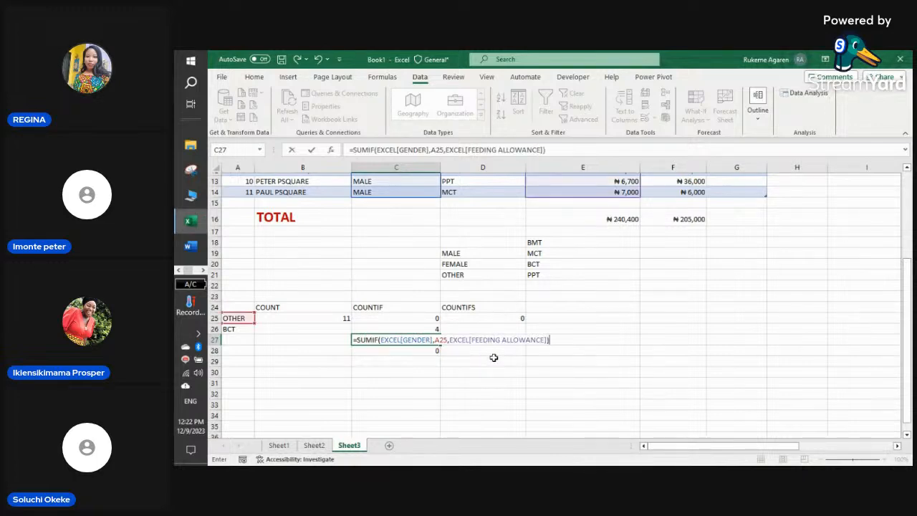
{"action": "key", "text": "Return"}
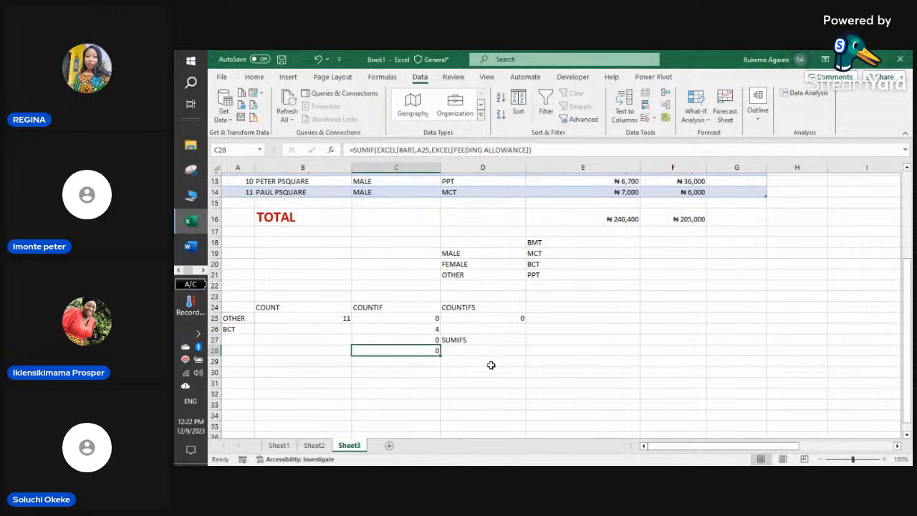
- Type the SUMIF label back into C27 and undo the overwrite
{"action": "left_click", "coordinate": [436, 341]}
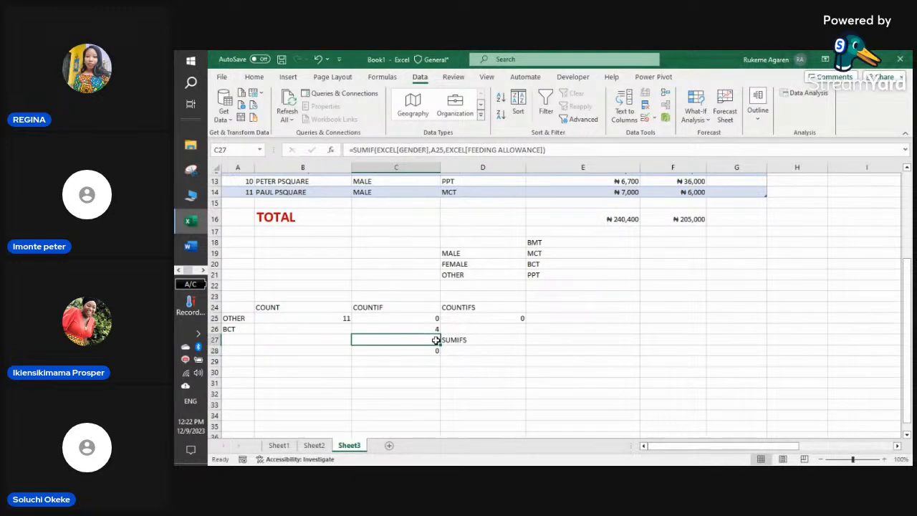
{"action": "type", "text": "SUMIF"}
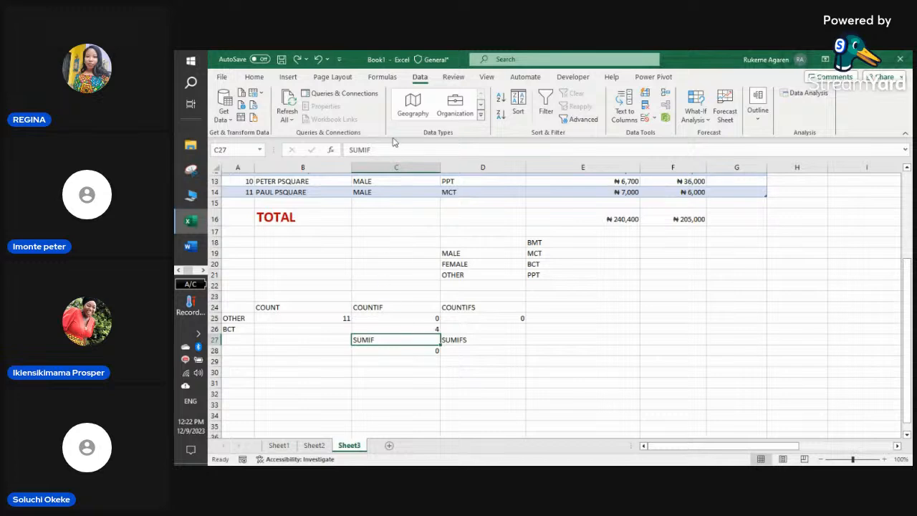
{"action": "left_click", "coordinate": [298, 61]}
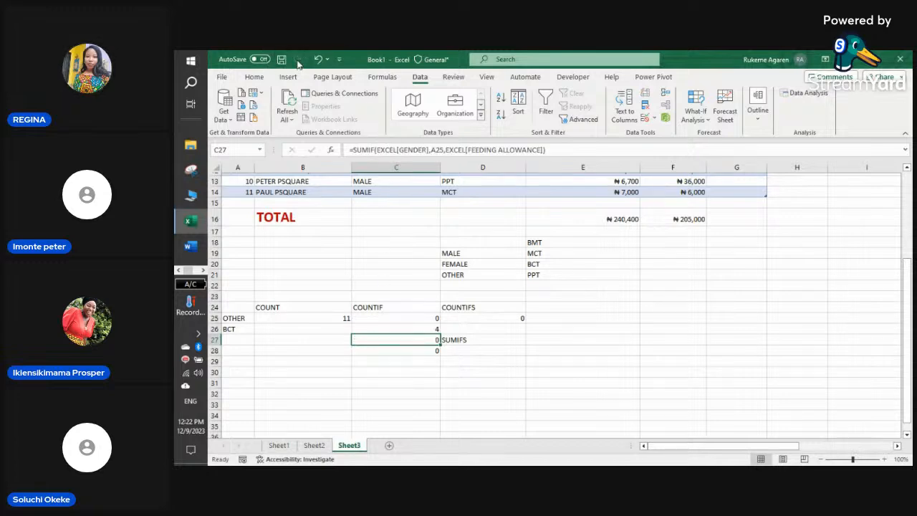
- Test A25 with FEMALE and then MALE, and undo back to OTHER
{"action": "left_click", "coordinate": [244, 319]}
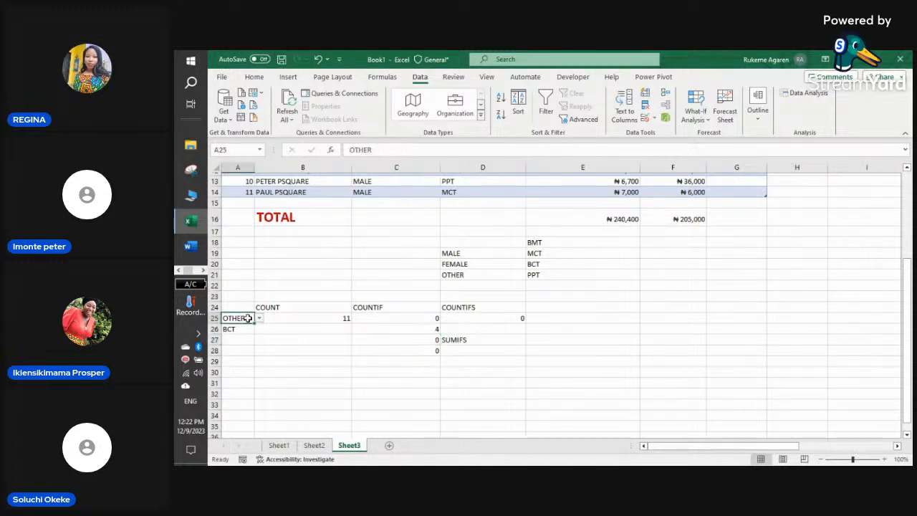
{"action": "left_click", "coordinate": [260, 319]}
{"action": "left_click", "coordinate": [236, 337]}
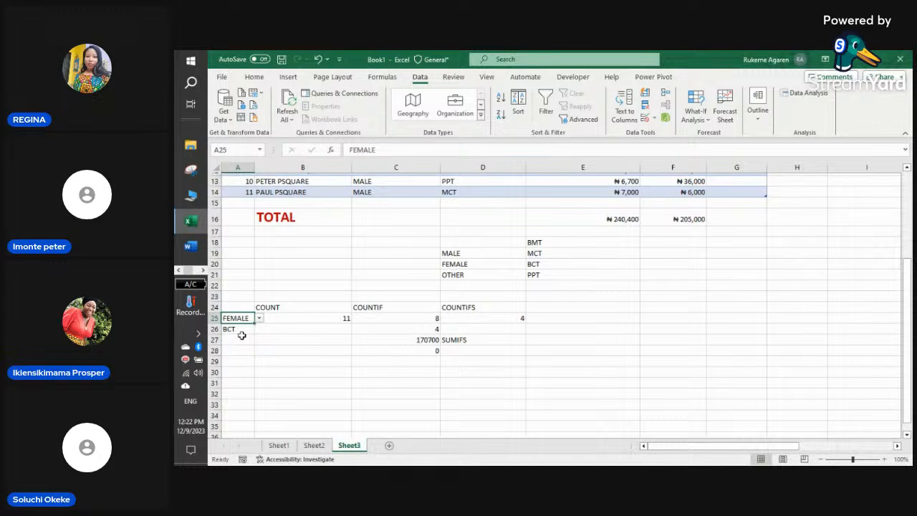
{"action": "left_click", "coordinate": [259, 318]}
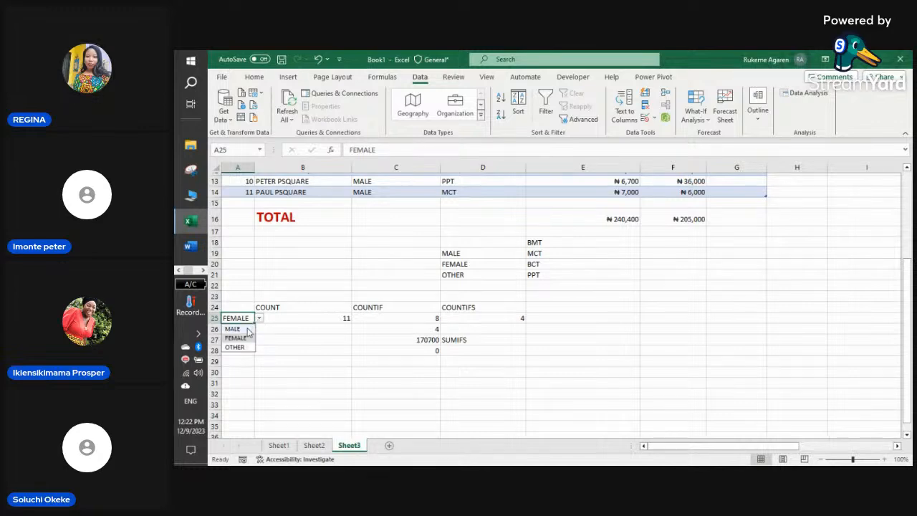
{"action": "left_click", "coordinate": [247, 328]}
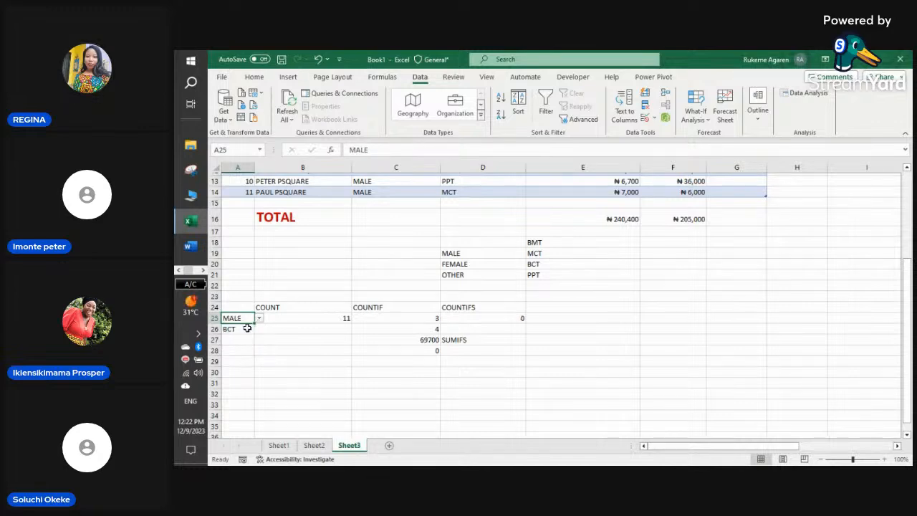
{"action": "key", "text": "ctrl+z"}
{"action": "key", "text": "ctrl+z"}
{"action": "left_click", "coordinate": [424, 350]}
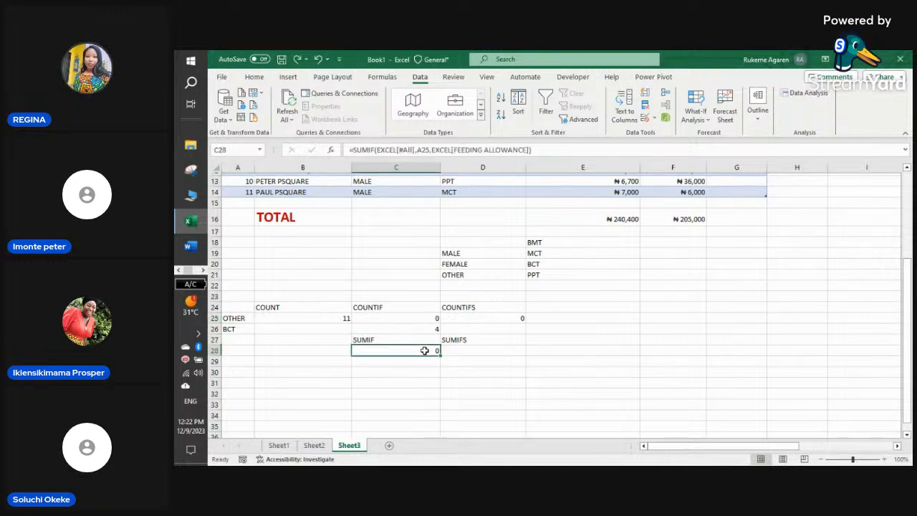
- Clear the mistyped 0SUMIF entry from C28
{"action": "type", "text": "0"}
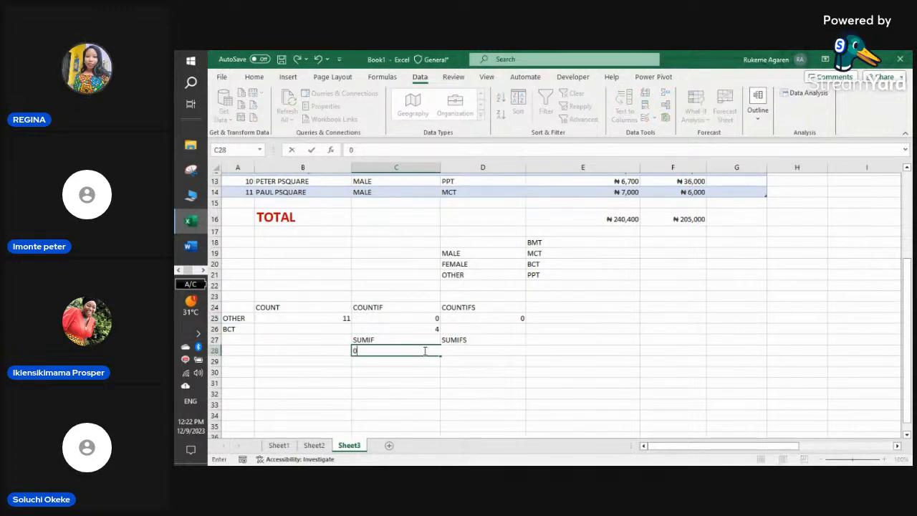
{"action": "type", "text": "SUMIF"}
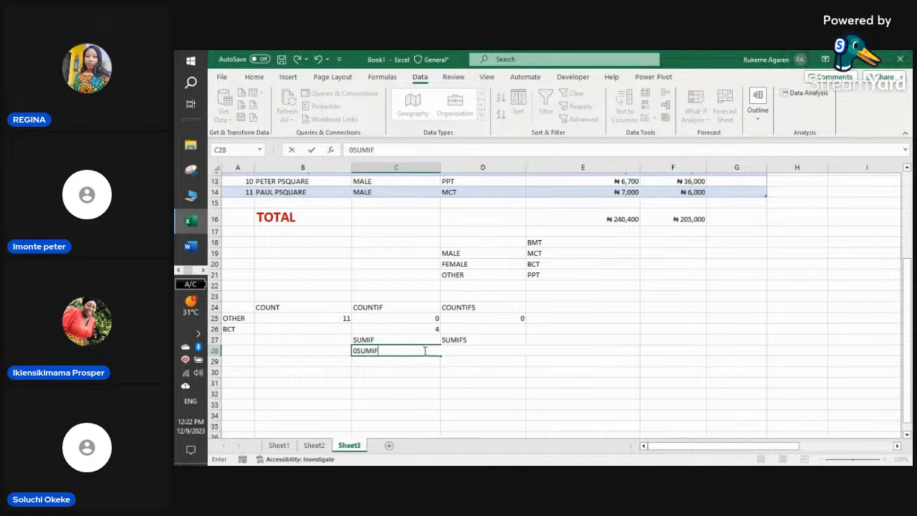
{"action": "left_click_drag", "start_coordinate": [416, 351], "coordinate": [324, 351]}
{"action": "type", "text": "="}
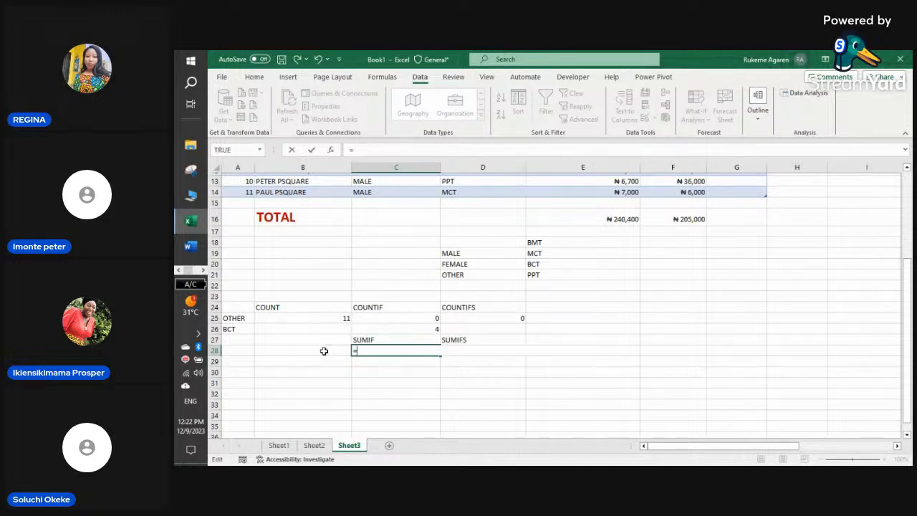
{"action": "type", "text": "SUM"}
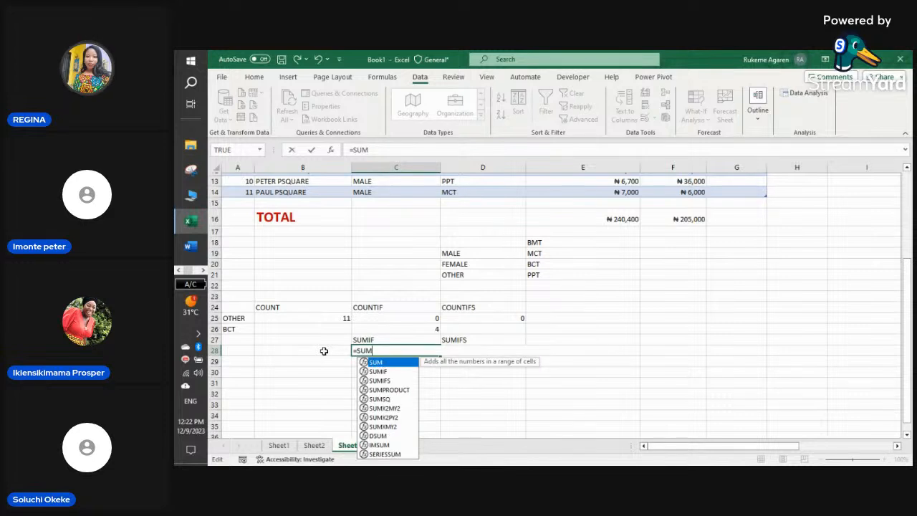
{"action": "key", "text": "BackSpace"}
{"action": "key", "text": "BackSpace"}
{"action": "key", "text": "BackSpace"}
{"action": "key", "text": "BackSpace"}
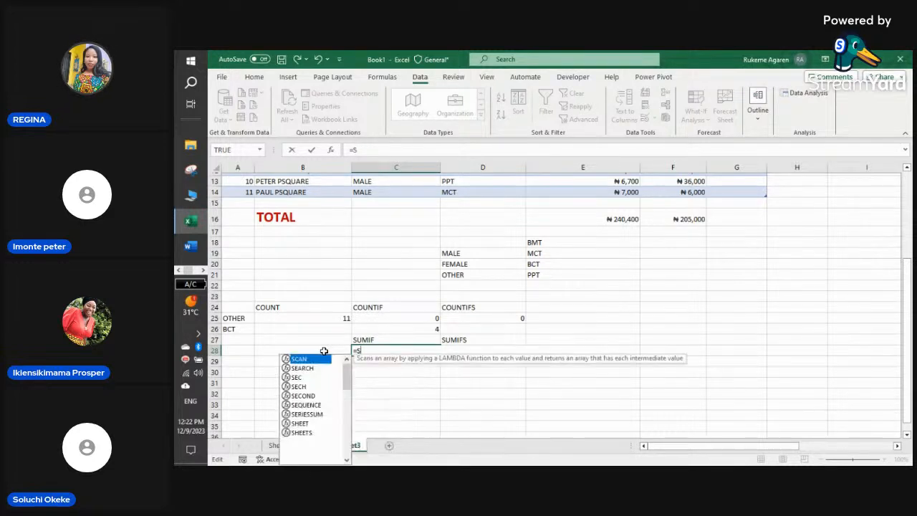
{"action": "left_click", "coordinate": [406, 369]}
{"action": "left_click", "coordinate": [389, 350]}
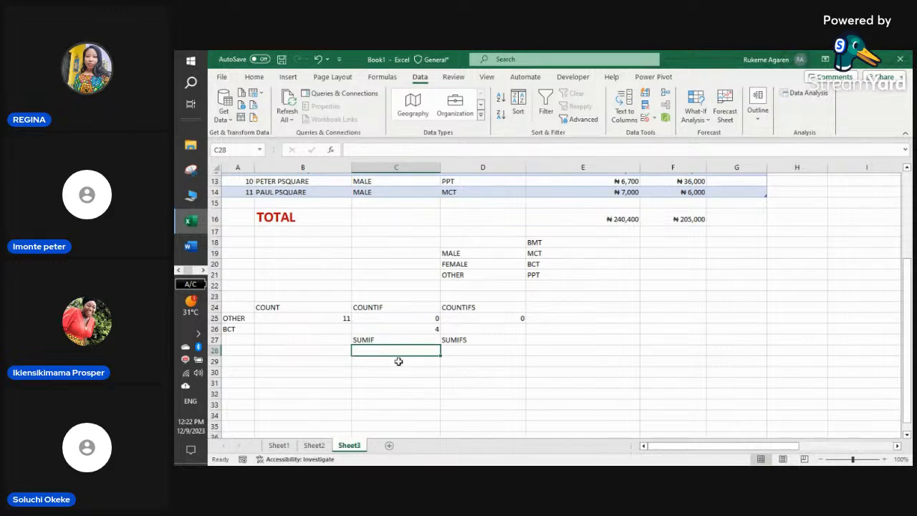
- Start C28's SUMIF with EXCEL[GENDER] as the range and A25 as the criterion
{"action": "type", "text": "=S"}
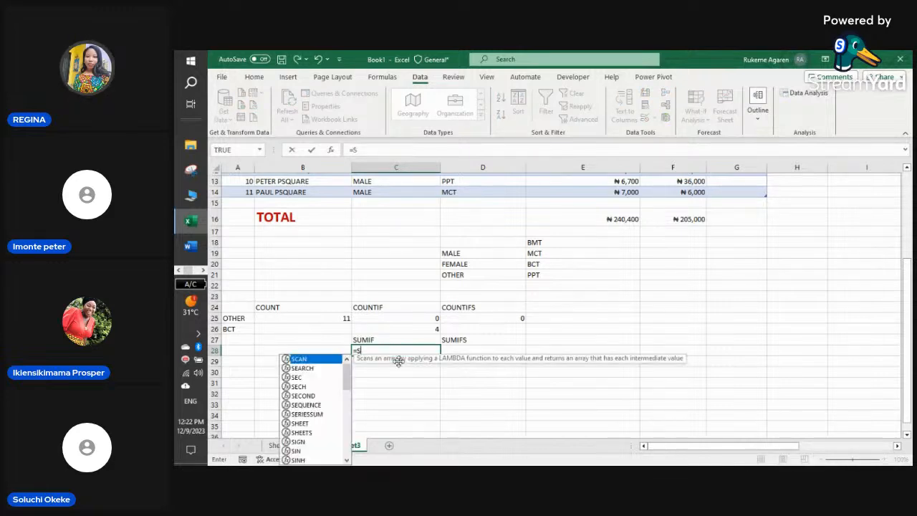
{"action": "type", "text": "UMI"}
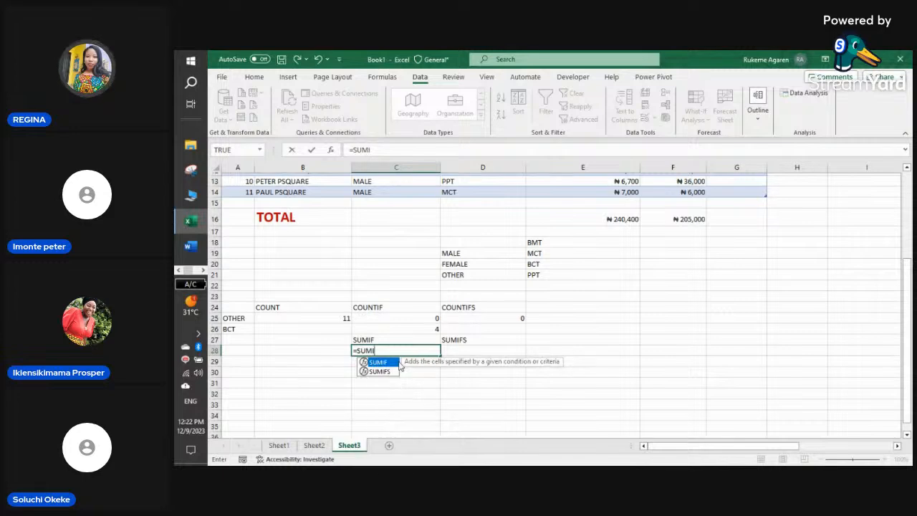
{"action": "type", "text": "F("}
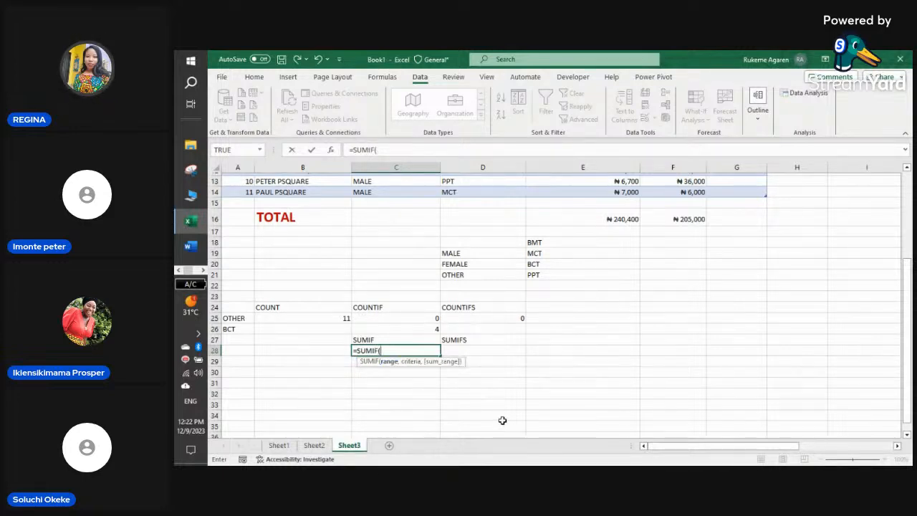
{"action": "type", "text": "EXC"}
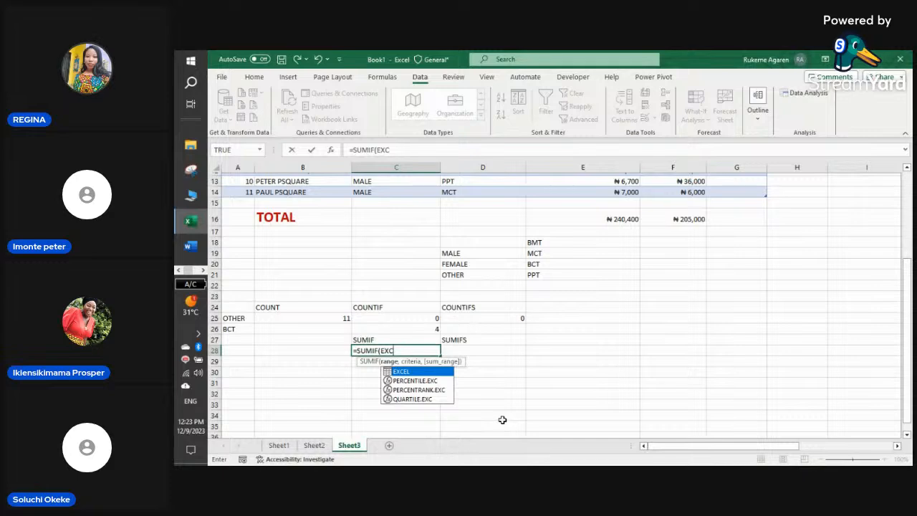
{"action": "double_click", "coordinate": [414, 371]}
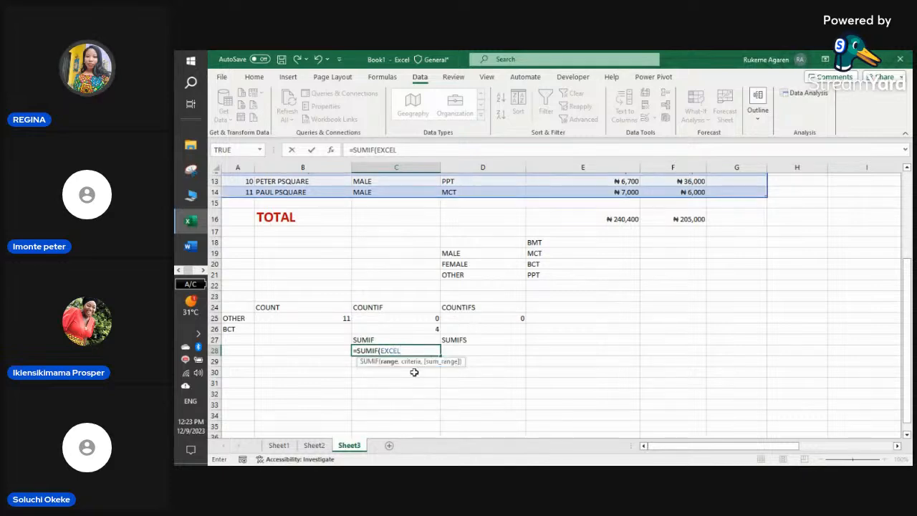
{"action": "type", "text": "[G"}
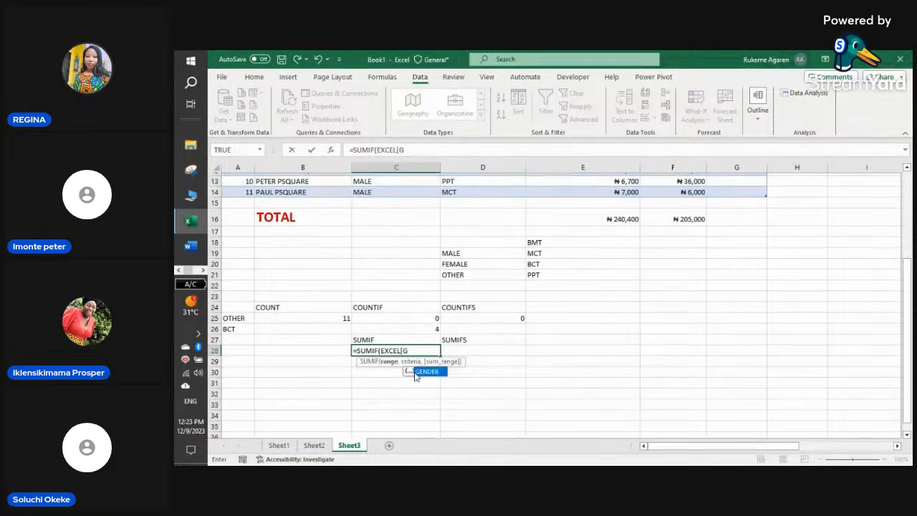
{"action": "double_click", "coordinate": [422, 372]}
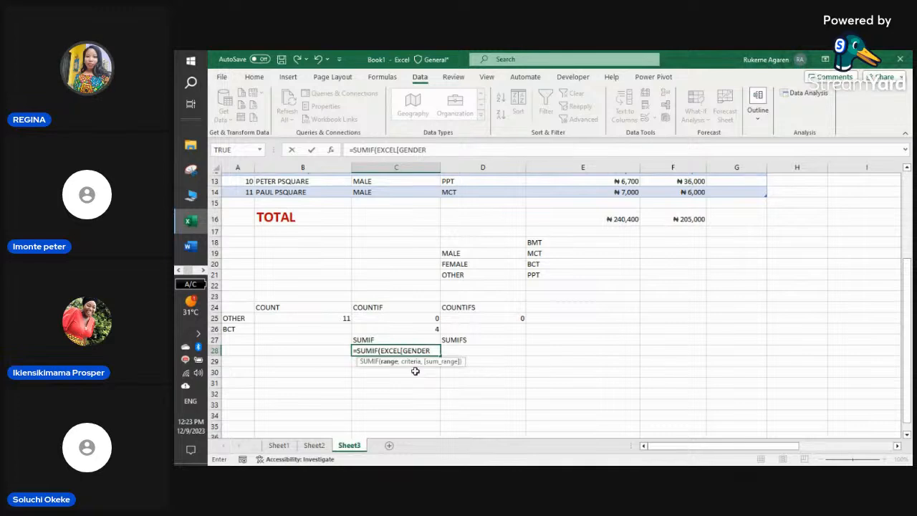
{"action": "type", "text": "]"}
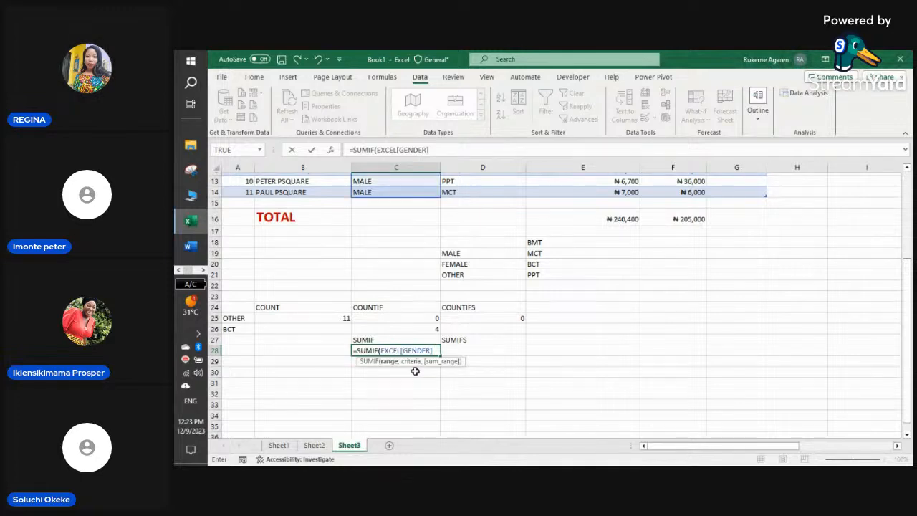
{"action": "type", "text": ","}
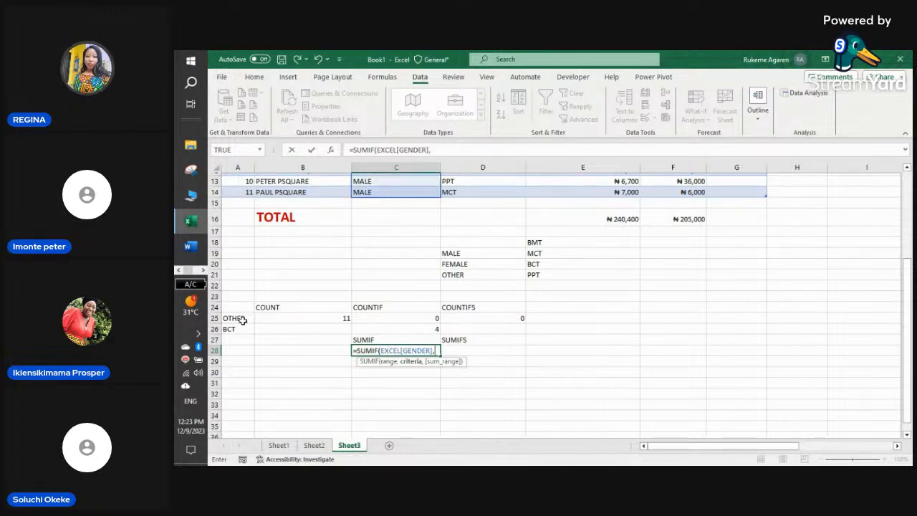
{"action": "left_click", "coordinate": [243, 320]}
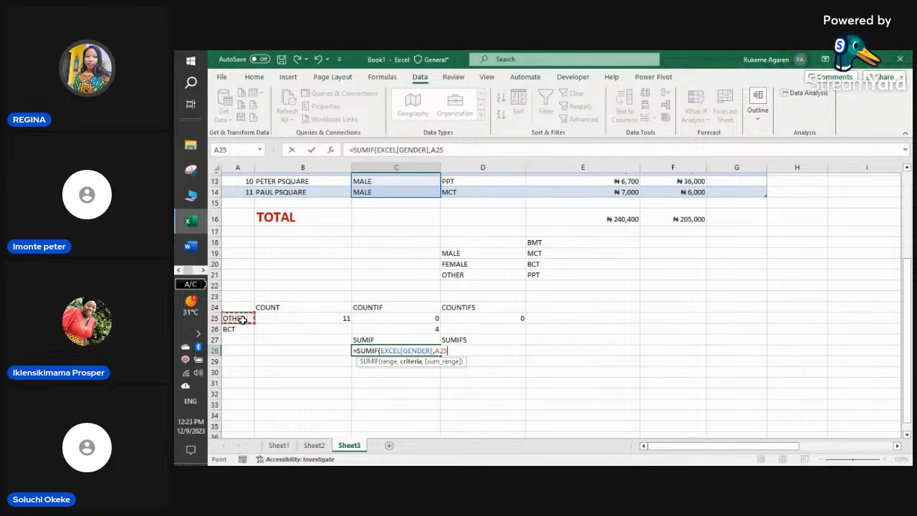
- Add EXCEL[FEEDING ALLOWANCE] as the sum range and commit the formula
{"action": "type", "text": ","}
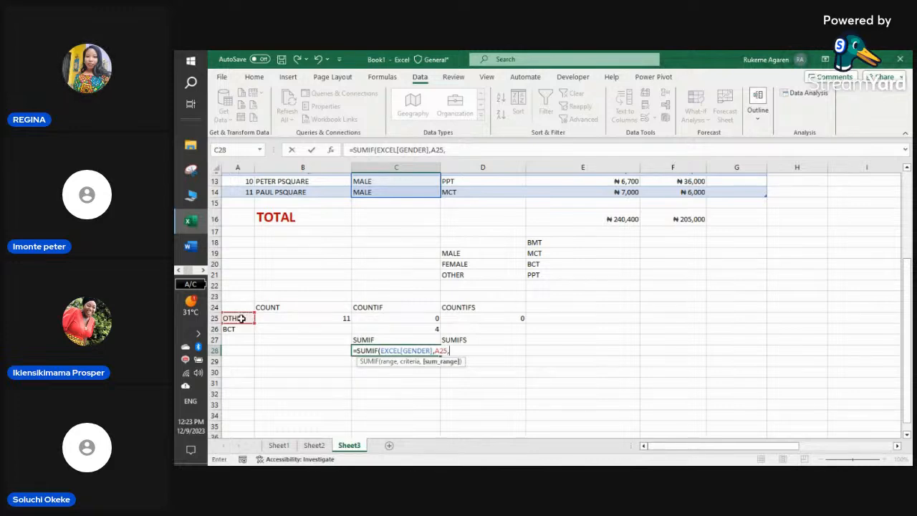
{"action": "type", "text": "EXCE"}
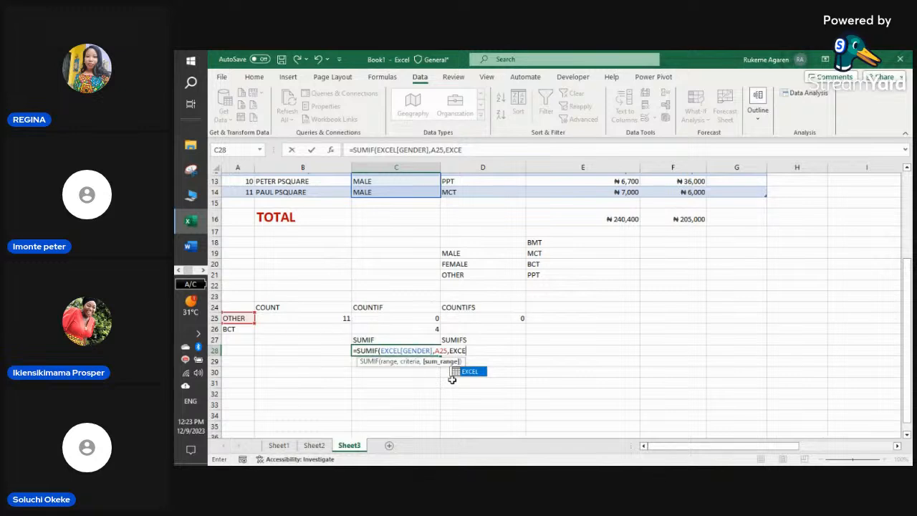
{"action": "double_click", "coordinate": [473, 371]}
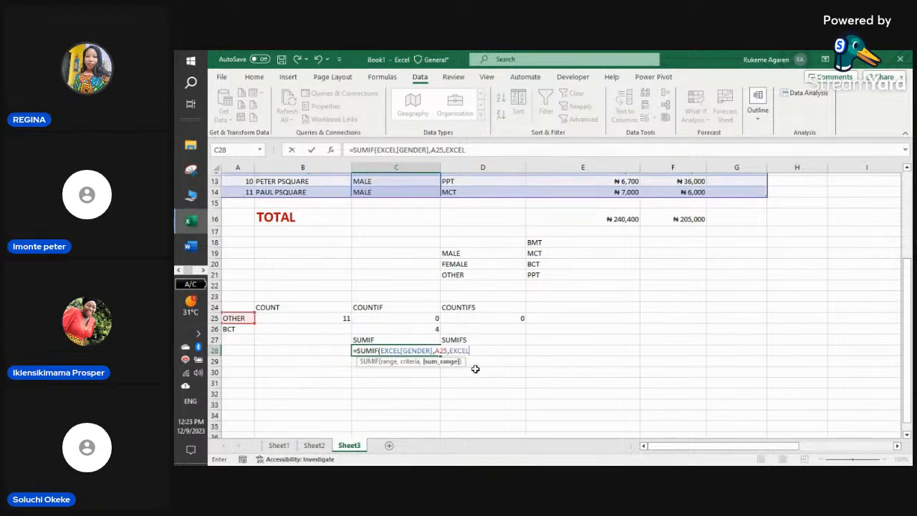
{"action": "type", "text": "FEE"}
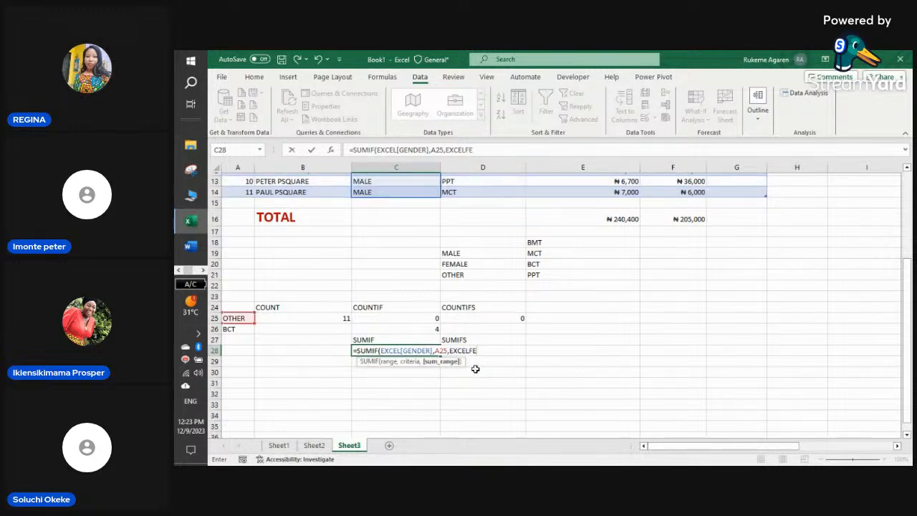
{"action": "key", "text": "BackSpace"}
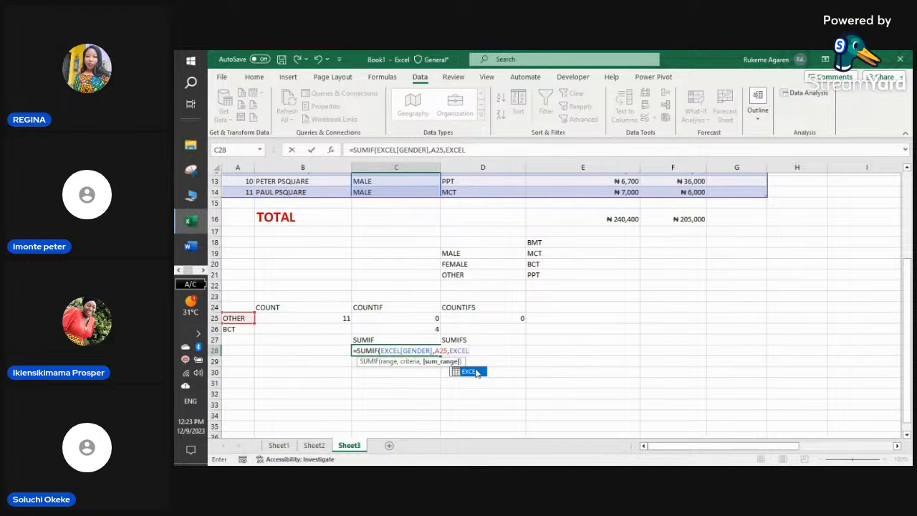
{"action": "double_click", "coordinate": [473, 371]}
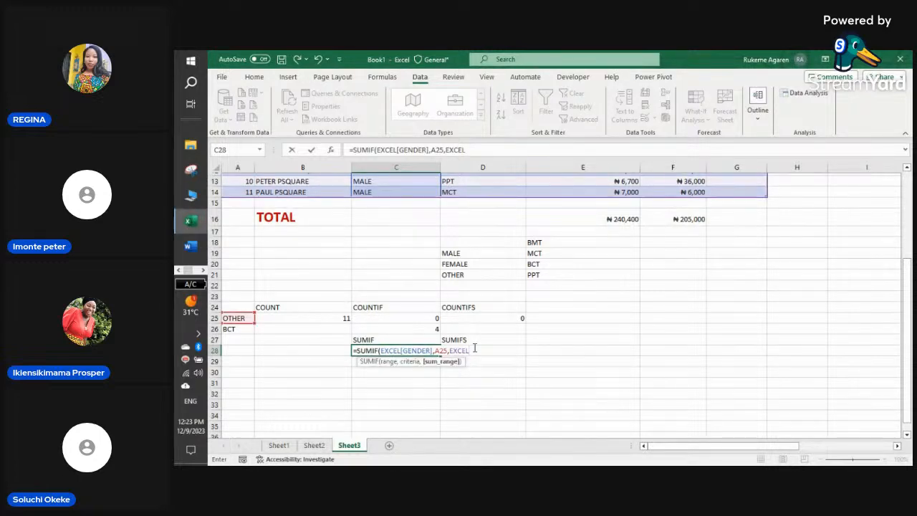
{"action": "type", "text": "[F"}
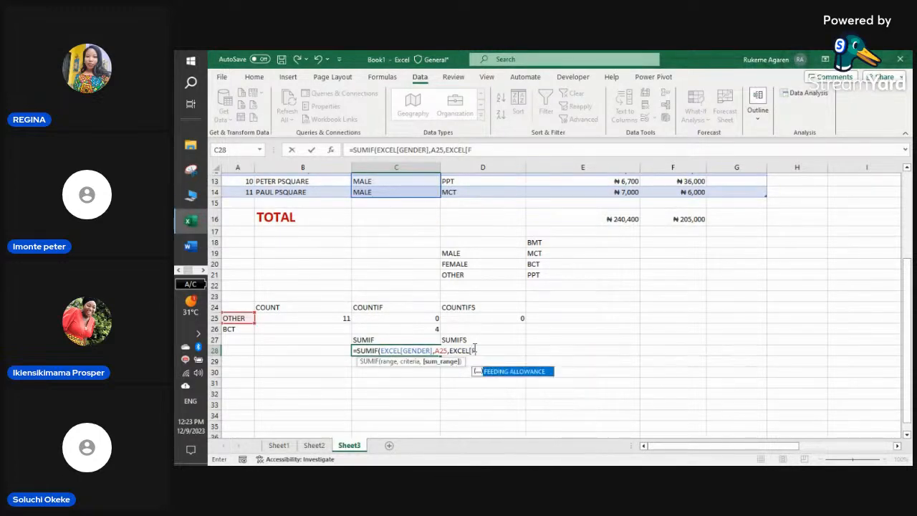
{"action": "double_click", "coordinate": [493, 372]}
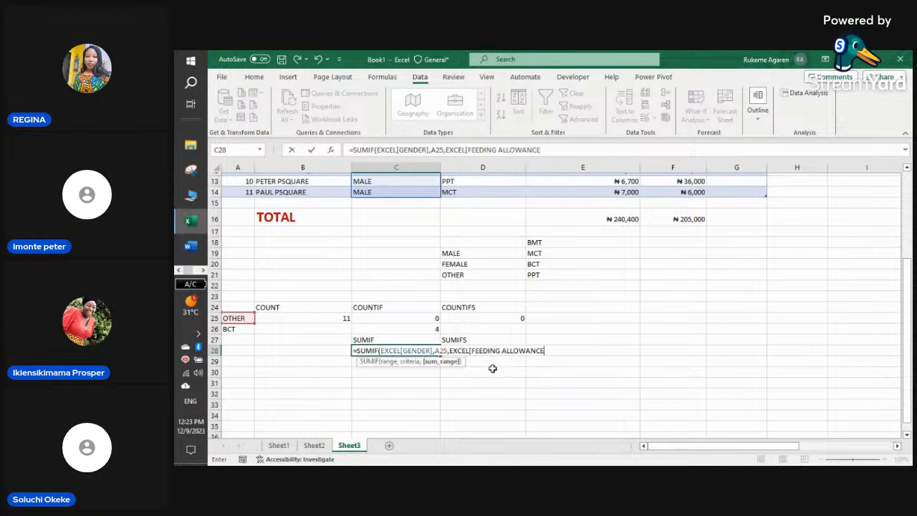
{"action": "type", "text": "]"}
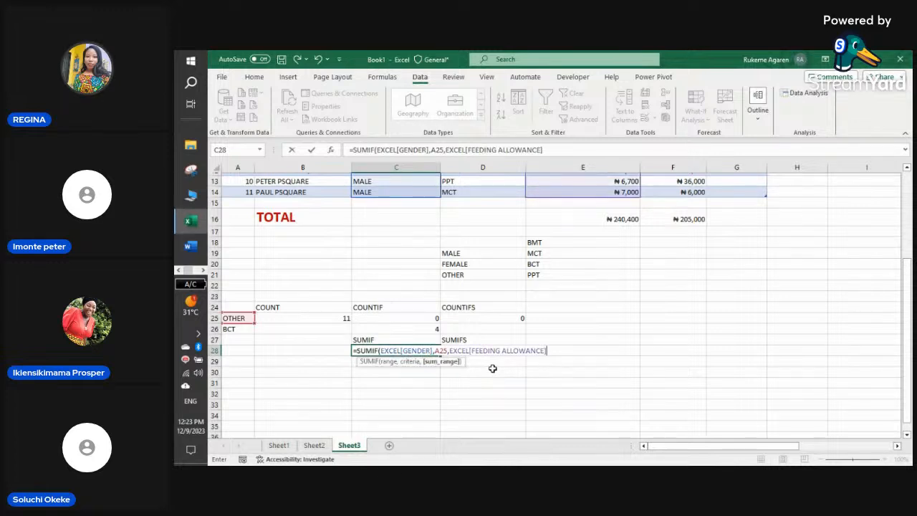
{"action": "type", "text": ")"}
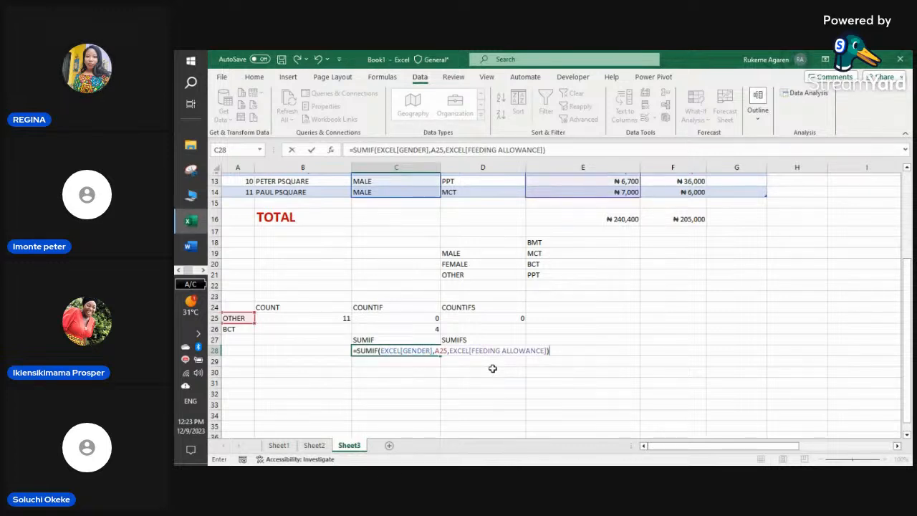
{"action": "key", "text": "Return"}
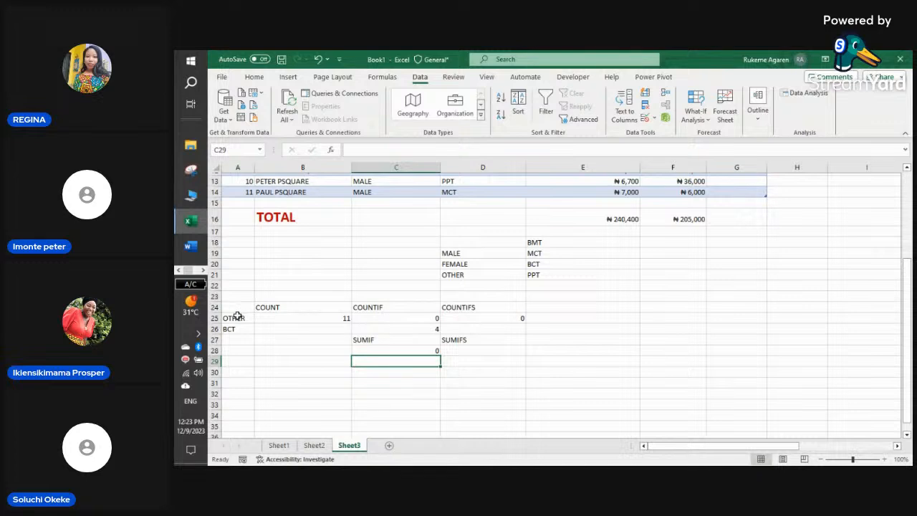
- Switch A25 to MALE, then FEMALE, and watch the counts and sums update
{"action": "left_click", "coordinate": [237, 318]}
{"action": "left_click", "coordinate": [260, 318]}
{"action": "left_click", "coordinate": [247, 329]}
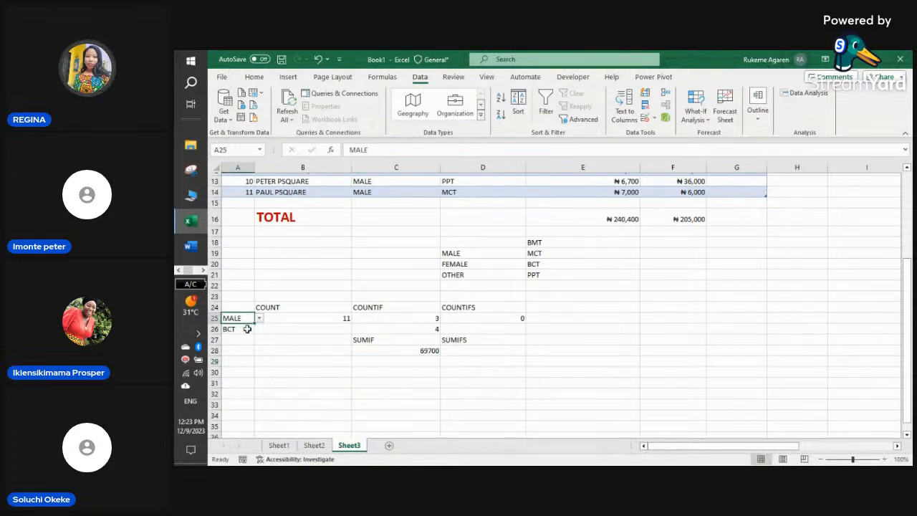
{"action": "left_click", "coordinate": [260, 318]}
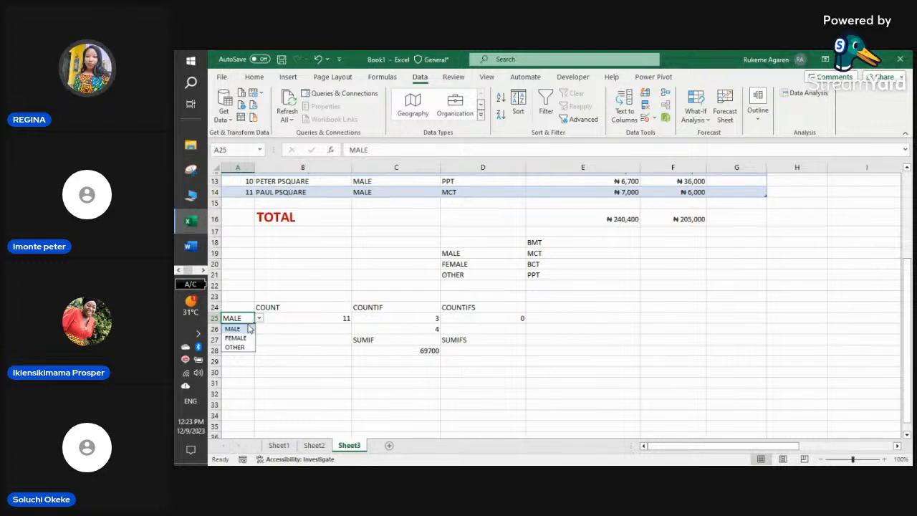
{"action": "left_click", "coordinate": [246, 337]}
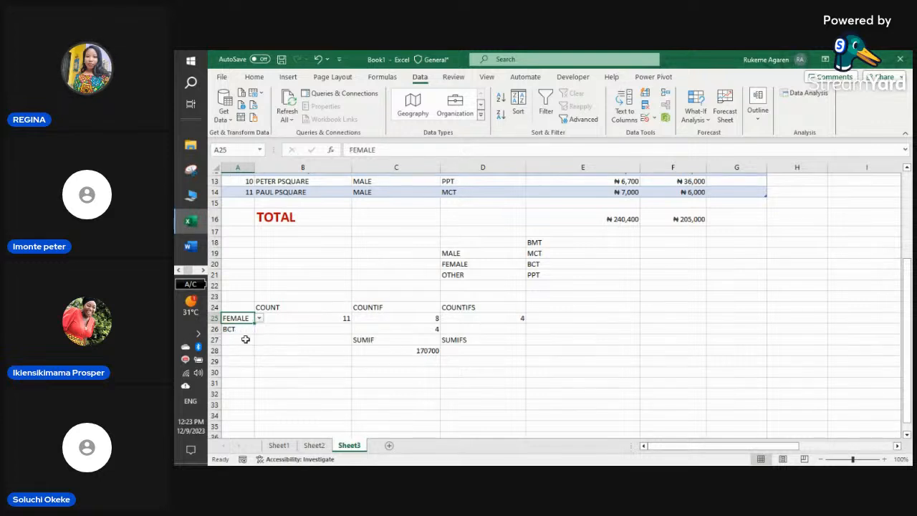
{"action": "left_click", "coordinate": [399, 362]}
{"action": "left_click", "coordinate": [475, 350]}
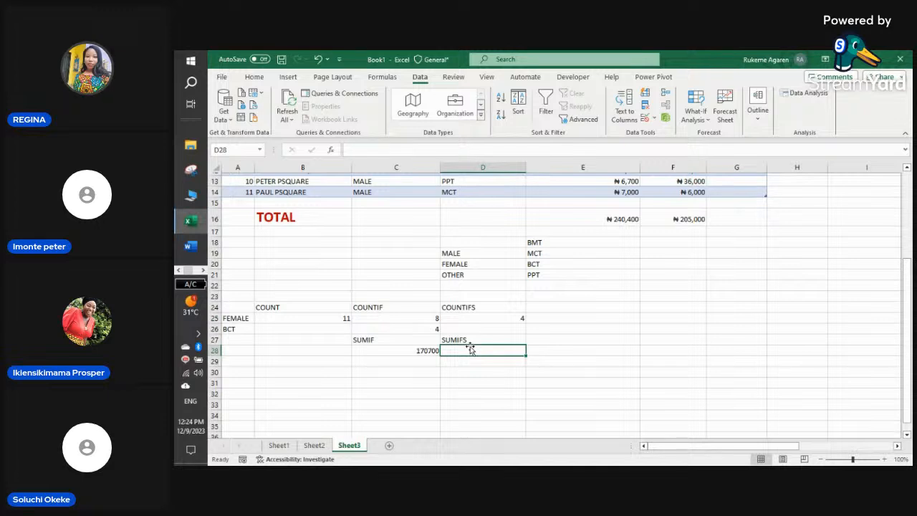
- Cycle A25 through OTHER, MALE and FEMALE, settling on MALE so SUMIF shows 69700
{"action": "left_click", "coordinate": [241, 318]}
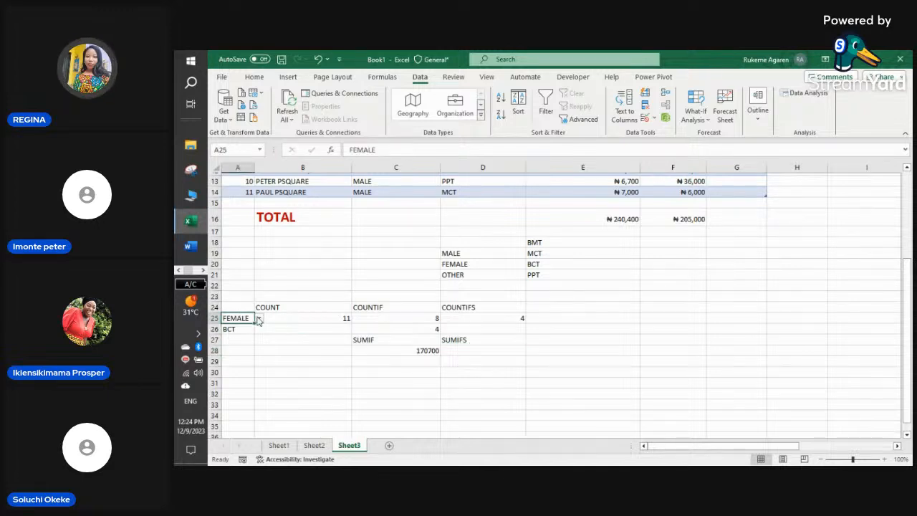
{"action": "left_click", "coordinate": [259, 319]}
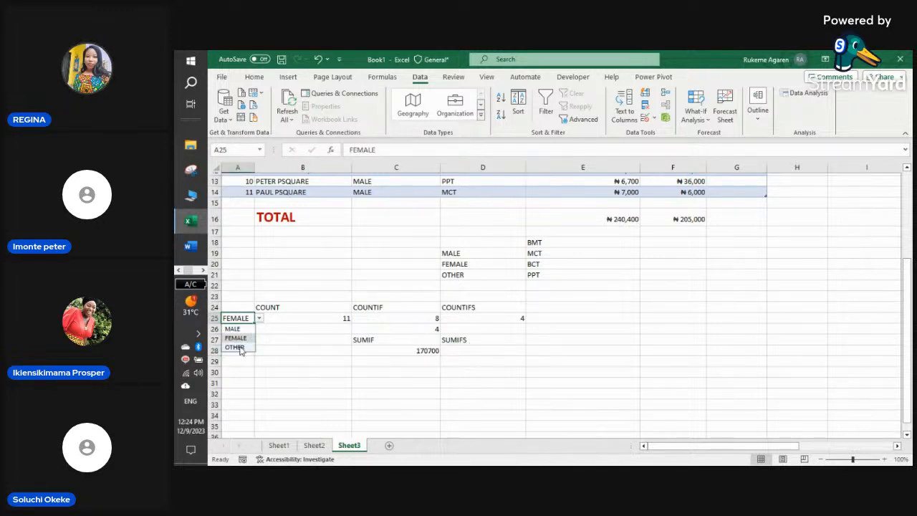
{"action": "left_click", "coordinate": [240, 349]}
{"action": "left_click", "coordinate": [242, 329]}
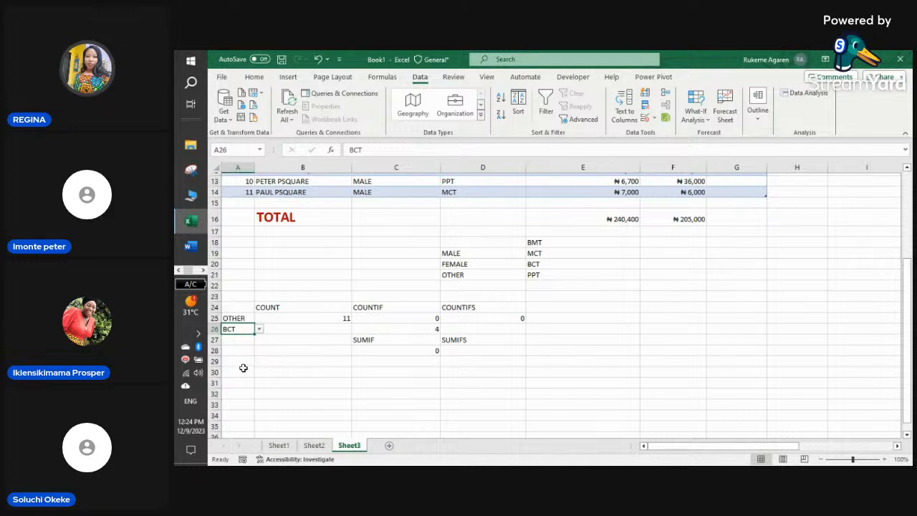
{"action": "left_click", "coordinate": [245, 319]}
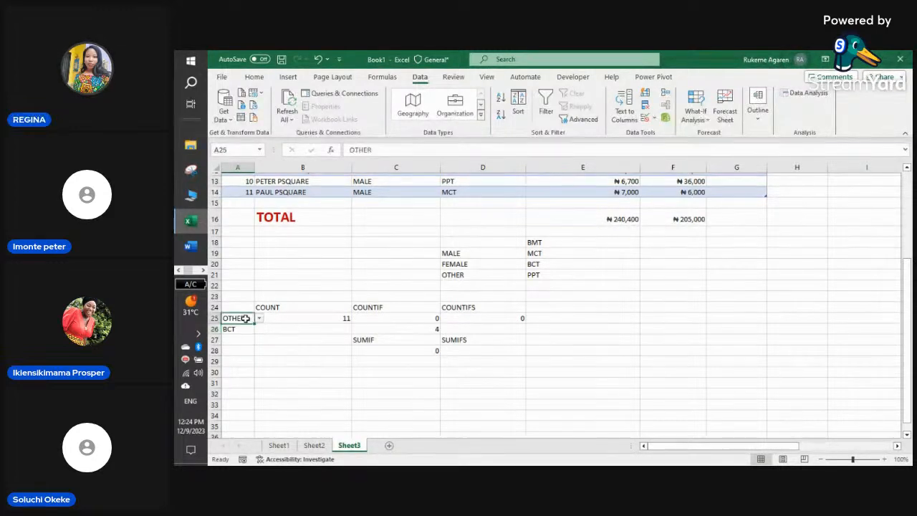
{"action": "left_click", "coordinate": [261, 319]}
{"action": "left_click", "coordinate": [247, 329]}
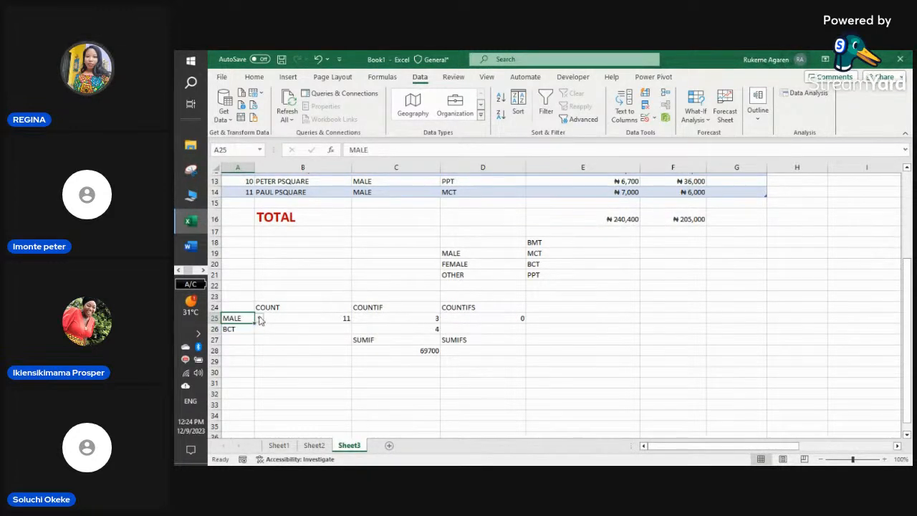
{"action": "left_click", "coordinate": [260, 319]}
{"action": "left_click", "coordinate": [236, 338]}
{"action": "left_click", "coordinate": [259, 319]}
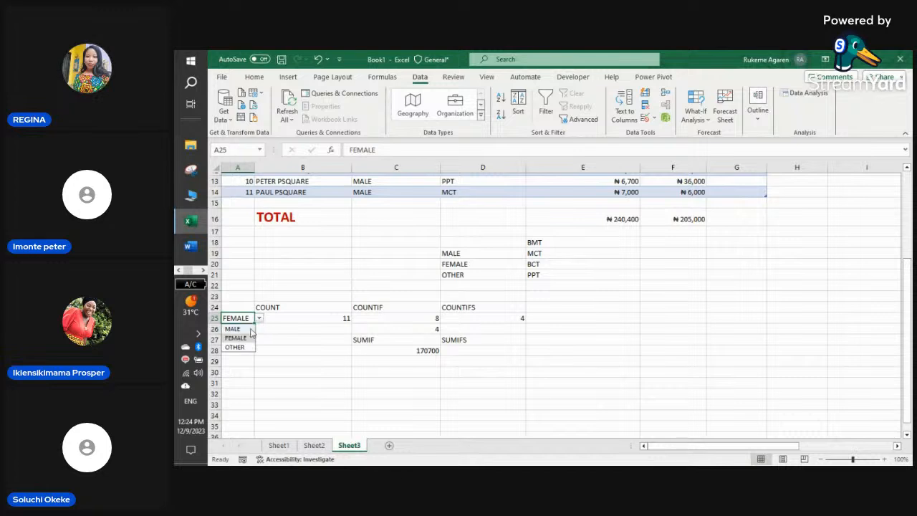
{"action": "left_click", "coordinate": [243, 329]}
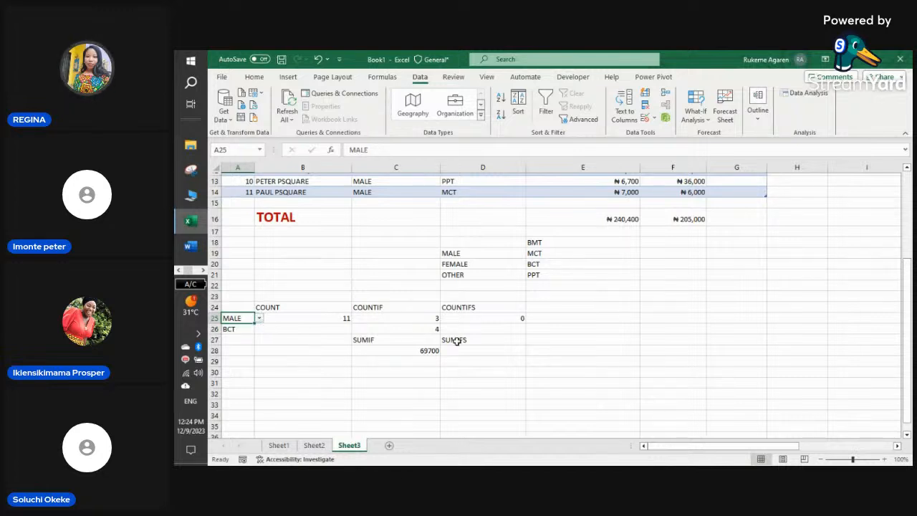
- Inspect the criterion cells A24 to A26 and return focus to the workbook
{"action": "left_click", "coordinate": [239, 309]}
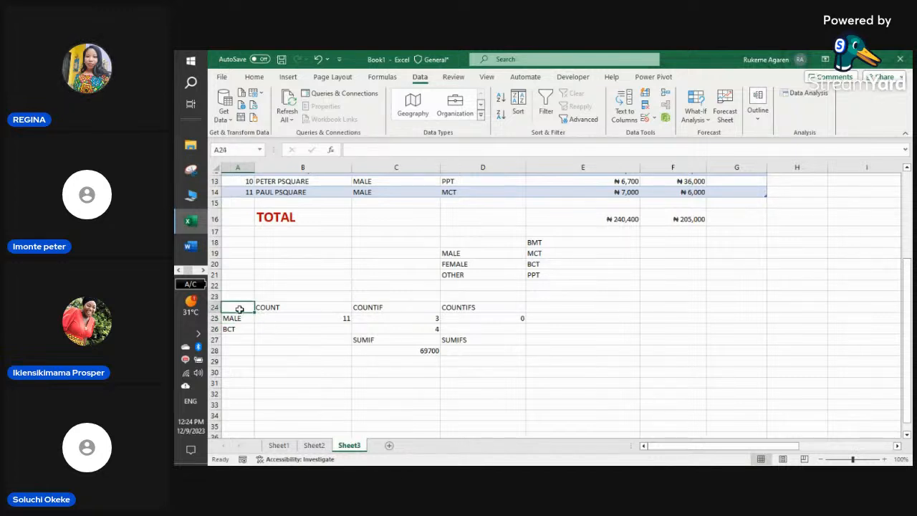
{"action": "left_click", "coordinate": [240, 319]}
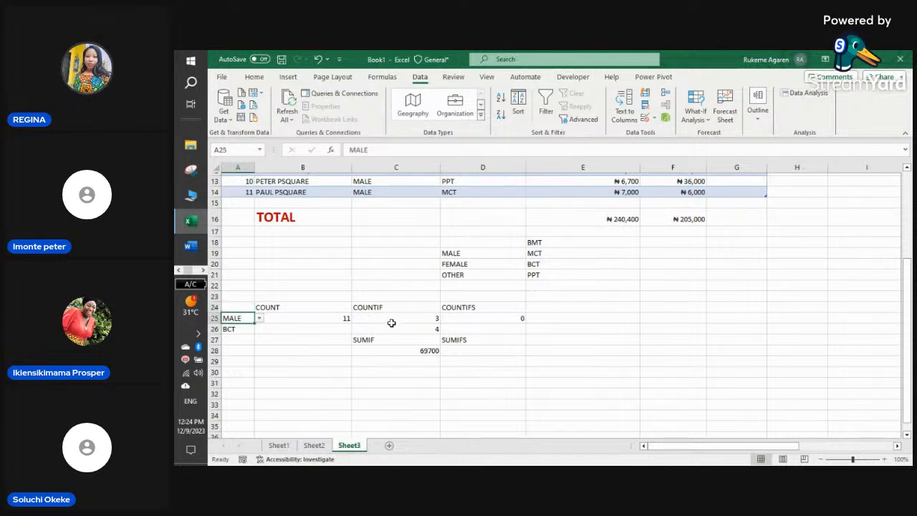
{"action": "left_click", "coordinate": [238, 329]}
{"action": "left_click", "coordinate": [238, 318]}
{"action": "left_click", "coordinate": [178, 271]}
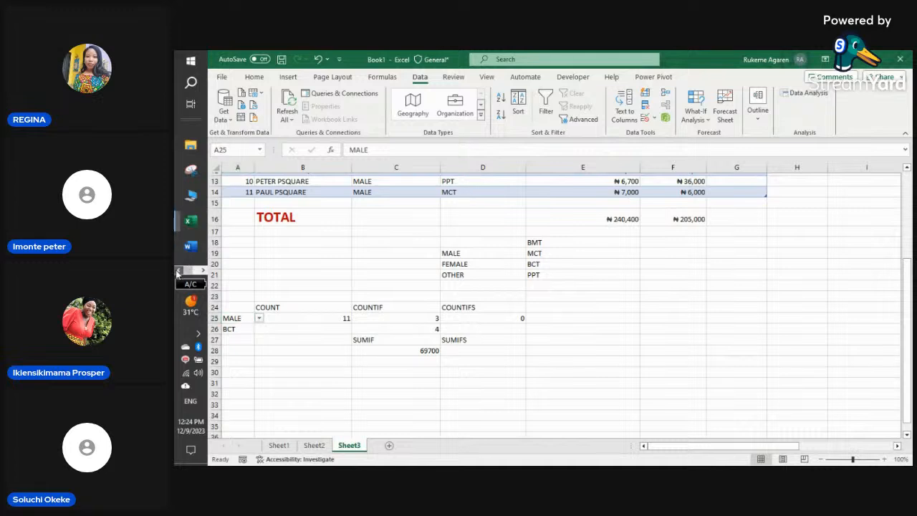
{"action": "left_click", "coordinate": [190, 221]}
- Switch to the StreamYard studio in Chrome and add the waiting guest to the stage
{"action": "left_click", "coordinate": [203, 270]}
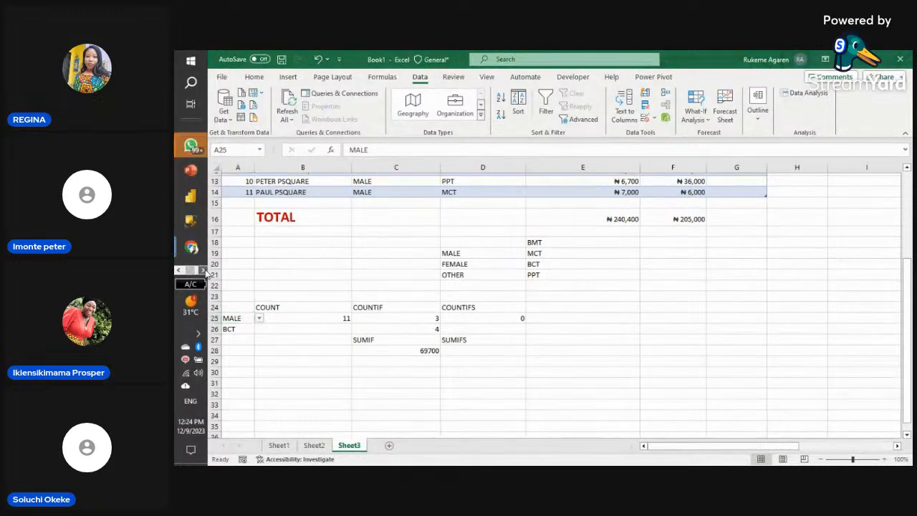
{"action": "mouse_move", "coordinate": [193, 249]}
{"action": "left_click", "coordinate": [265, 231]}
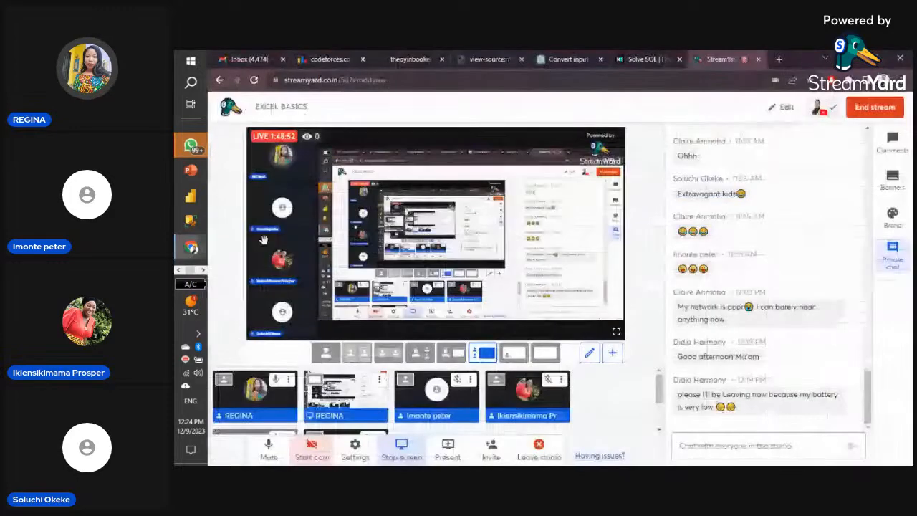
{"action": "scroll", "coordinate": [344, 394], "scroll_direction": "down", "scroll_amount": 2}
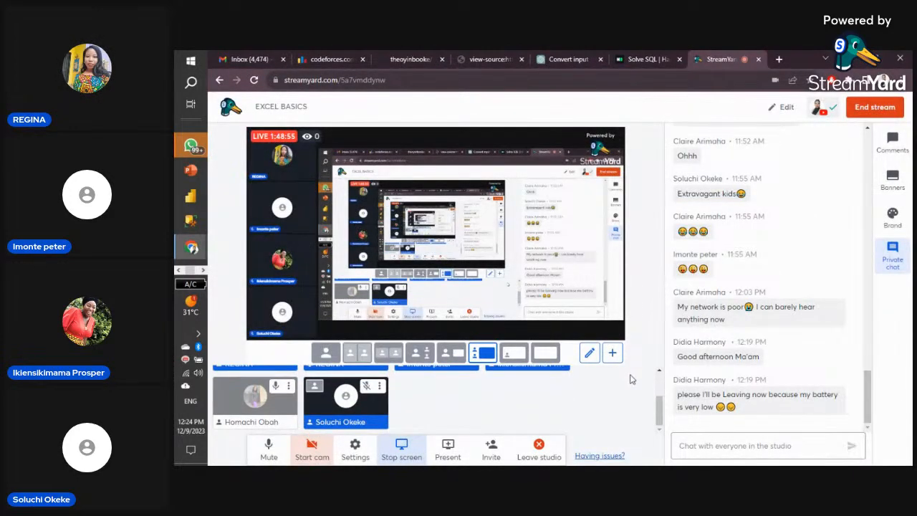
{"action": "left_click", "coordinate": [258, 403]}
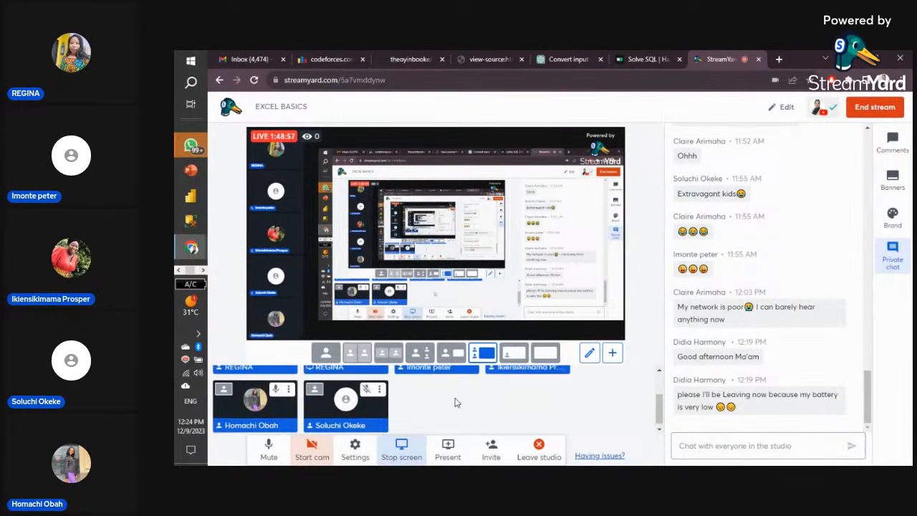
- Review the participant tiles on the StreamYard stage before heading back to Excel
{"action": "scroll", "coordinate": [456, 400], "scroll_direction": "down", "scroll_amount": 2}
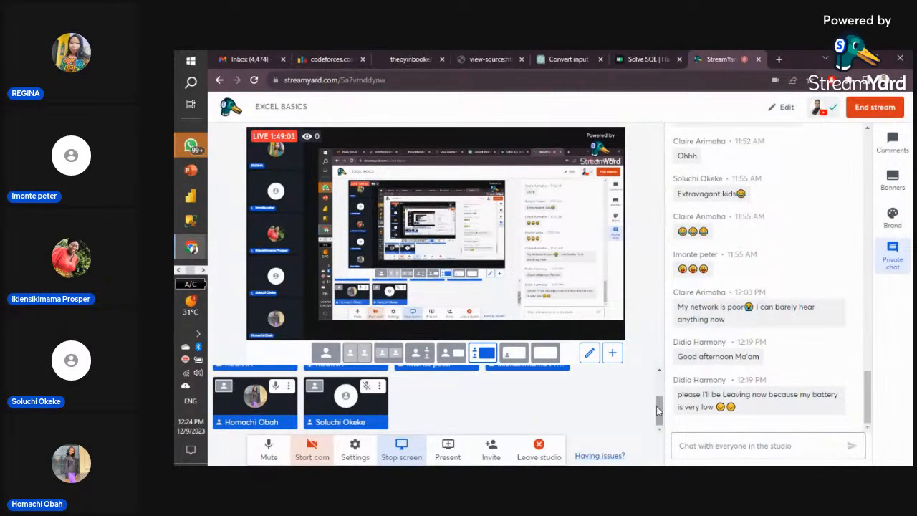
{"action": "mouse_move", "coordinate": [659, 411]}
{"action": "left_mouse_down"}
{"action": "mouse_move", "coordinate": [664, 356]}
{"action": "mouse_move", "coordinate": [664, 418]}
{"action": "left_mouse_up"}
{"action": "scroll", "coordinate": [572, 403], "scroll_direction": "up", "scroll_amount": 2}
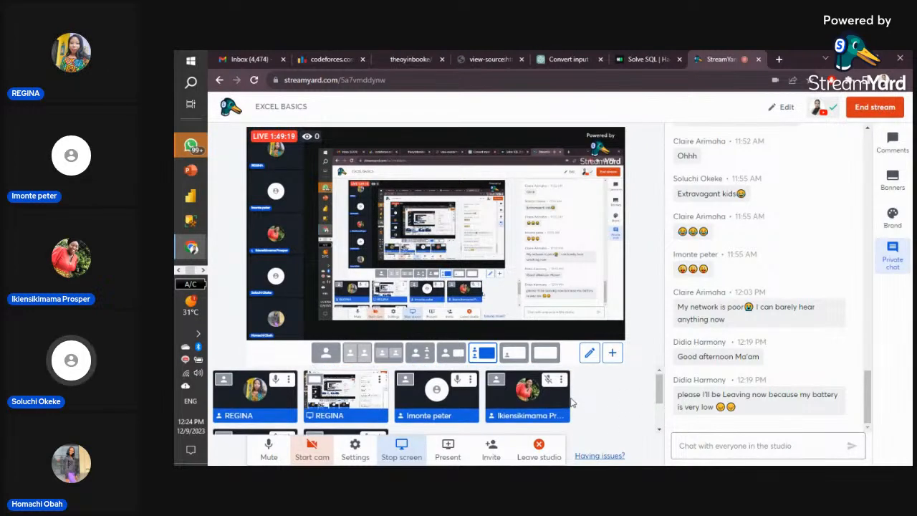
{"action": "scroll", "coordinate": [572, 403], "scroll_direction": "down", "scroll_amount": 2}
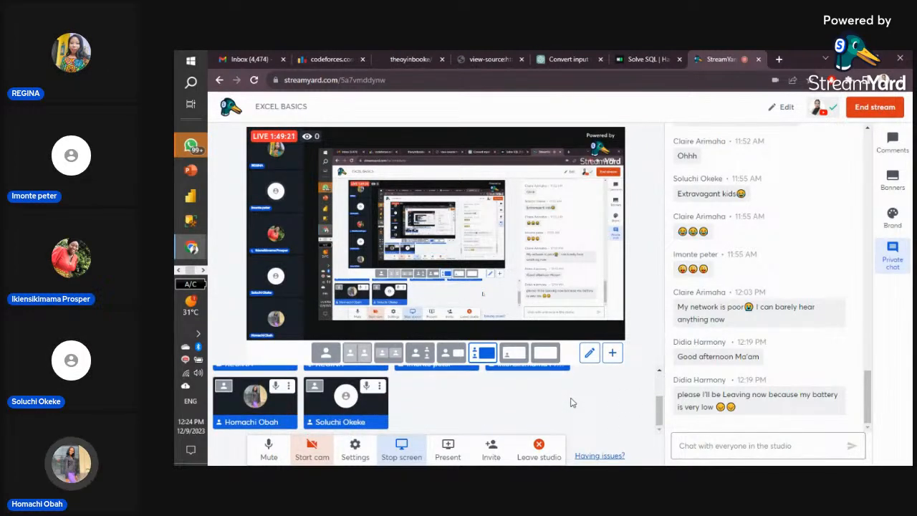
{"action": "scroll", "coordinate": [572, 402], "scroll_direction": "up", "scroll_amount": 2}
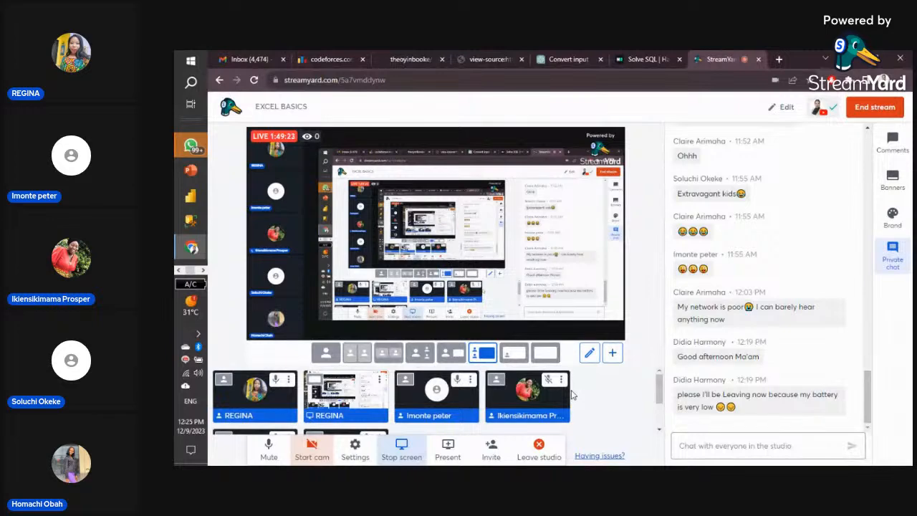
{"action": "scroll", "coordinate": [572, 396], "scroll_direction": "down", "scroll_amount": 2}
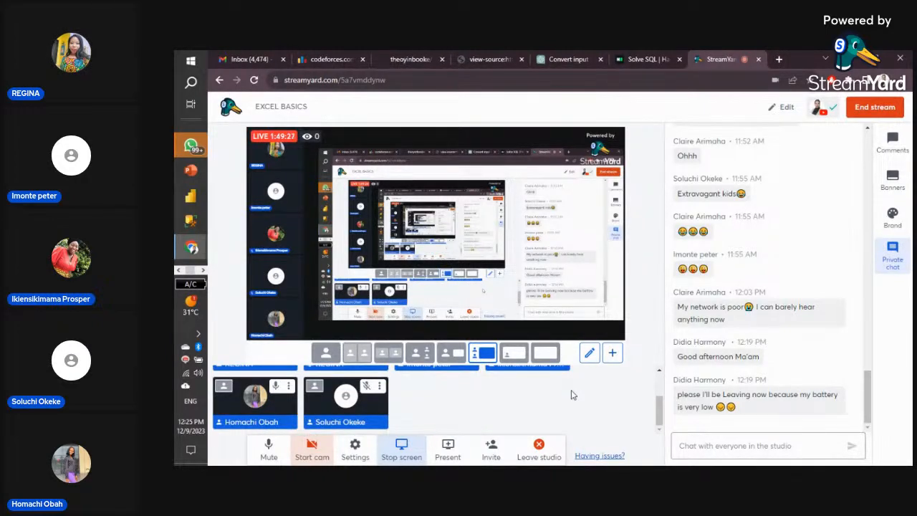
{"action": "scroll", "coordinate": [572, 395], "scroll_direction": "up", "scroll_amount": 2}
{"action": "scroll", "coordinate": [572, 395], "scroll_direction": "down", "scroll_amount": 2}
{"action": "scroll", "coordinate": [572, 395], "scroll_direction": "up", "scroll_amount": 1}
{"action": "scroll", "coordinate": [572, 395], "scroll_direction": "down", "scroll_amount": 1}
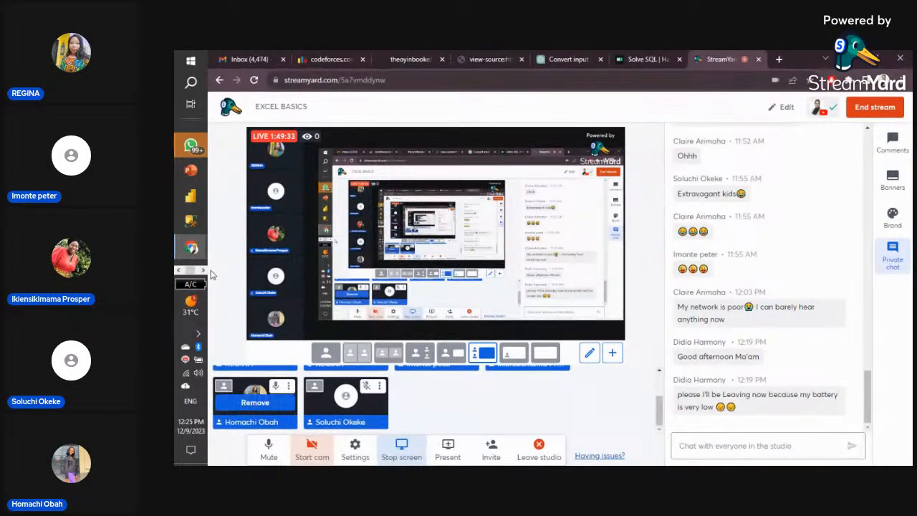
{"action": "left_click", "coordinate": [181, 270]}
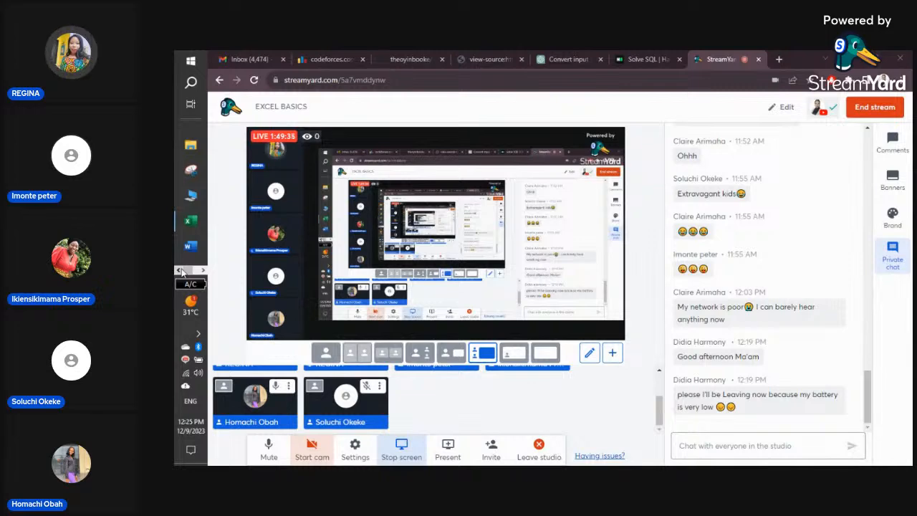
- Bring the Excel workbook back, check cells E25, D29 and D26, and select D28
{"action": "left_click", "coordinate": [190, 222]}
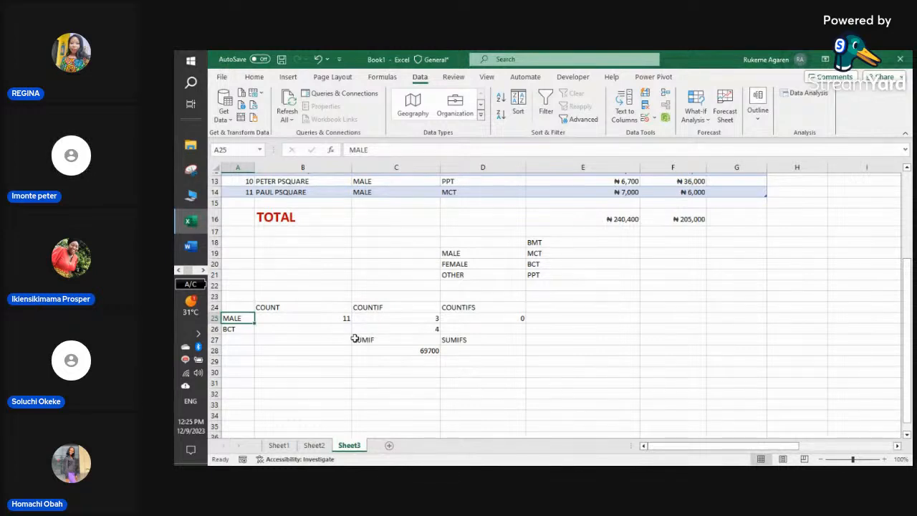
{"action": "left_click", "coordinate": [532, 319]}
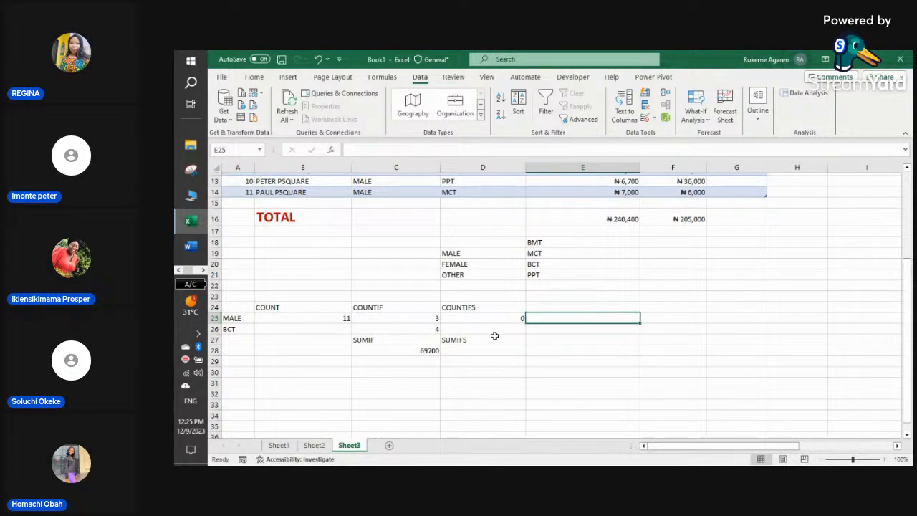
{"action": "left_click", "coordinate": [481, 362]}
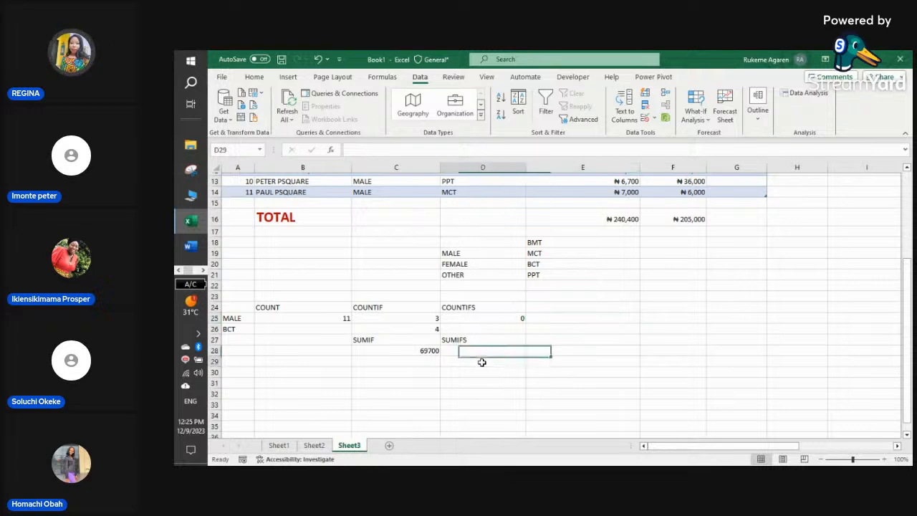
{"action": "left_click", "coordinate": [493, 328]}
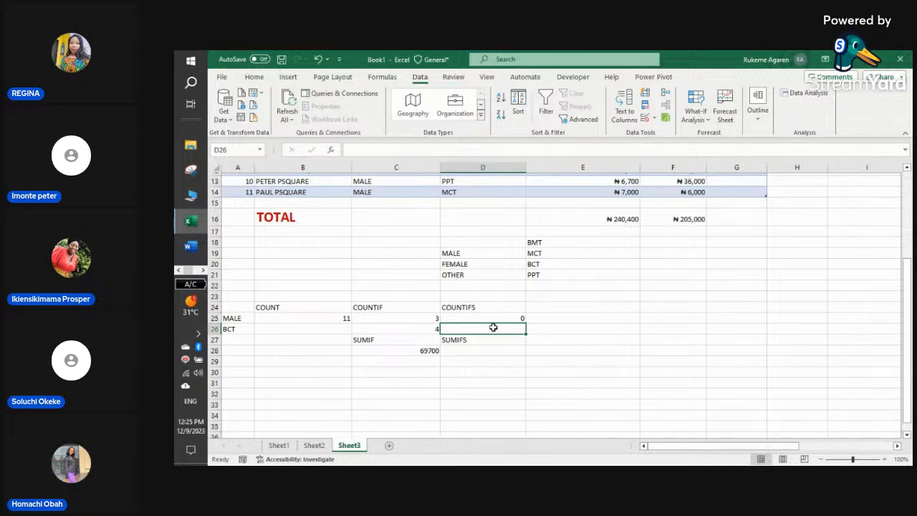
{"action": "left_click", "coordinate": [488, 349]}
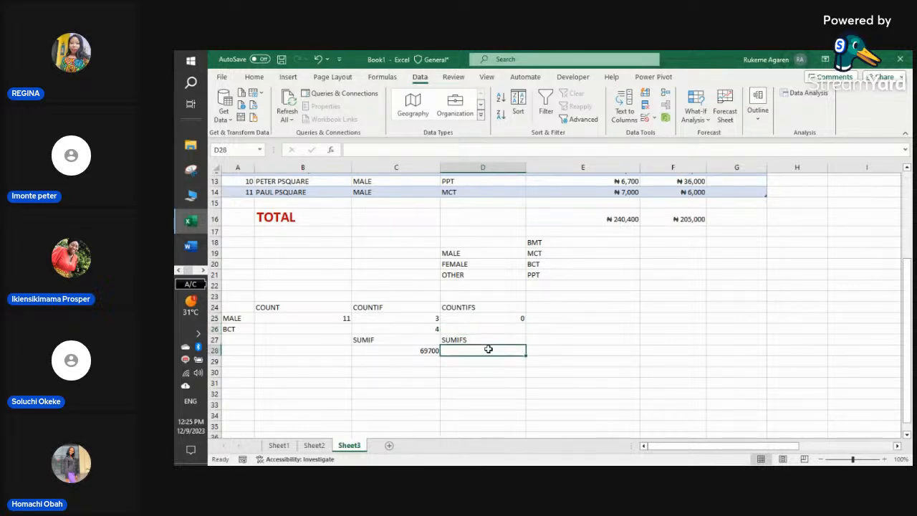
- Start =SUMIFS in D28 with EXCEL[FEEDING ALLOWANCE] as the sum range
{"action": "type", "text": "=SUM"}
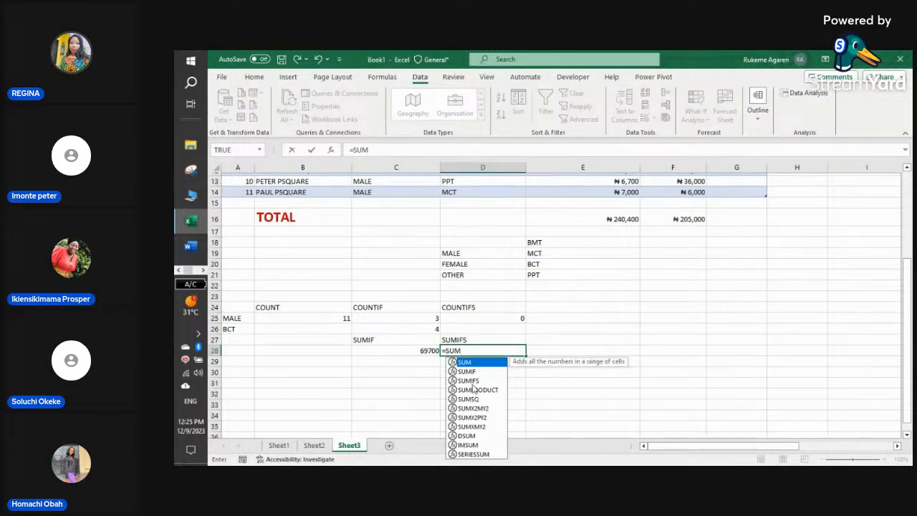
{"action": "double_click", "coordinate": [472, 382]}
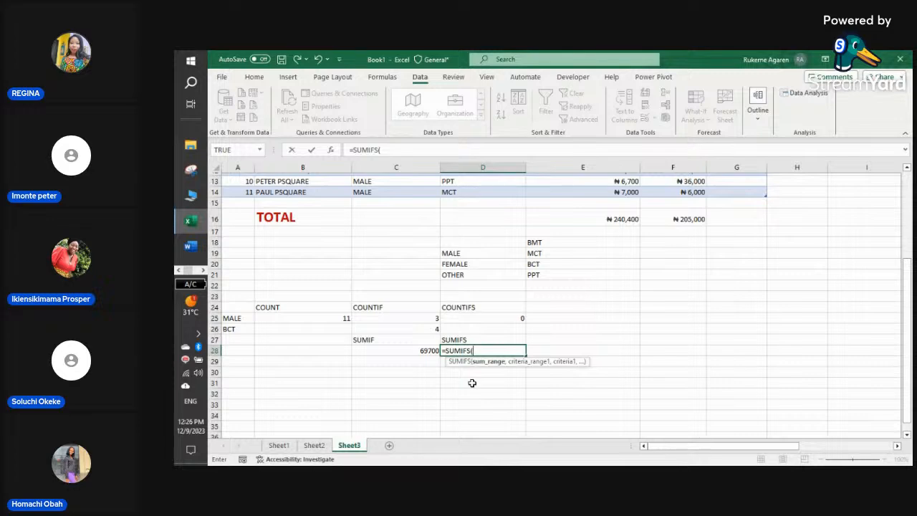
{"action": "type", "text": "EX"}
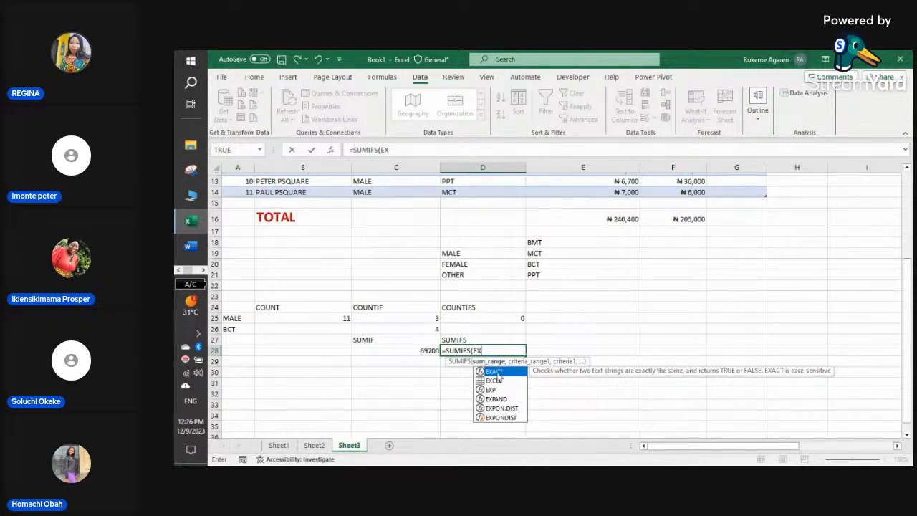
{"action": "double_click", "coordinate": [494, 381]}
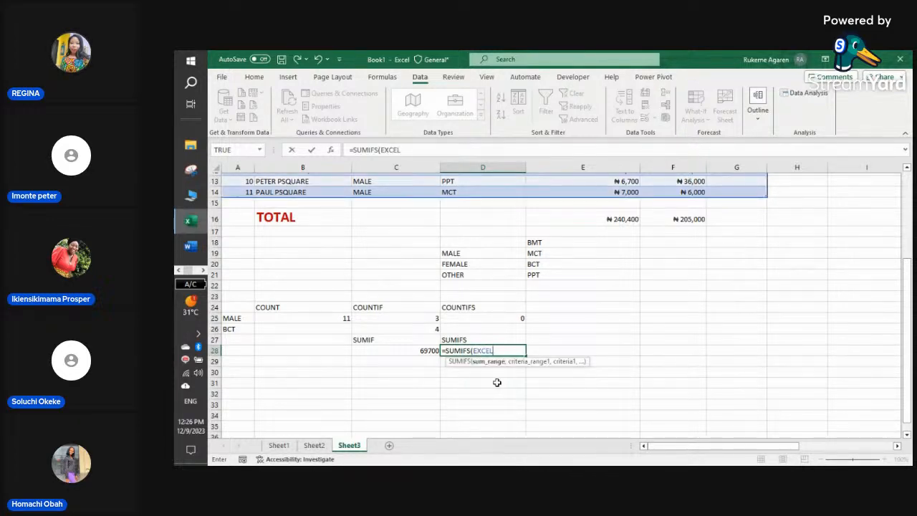
{"action": "type", "text": "[F"}
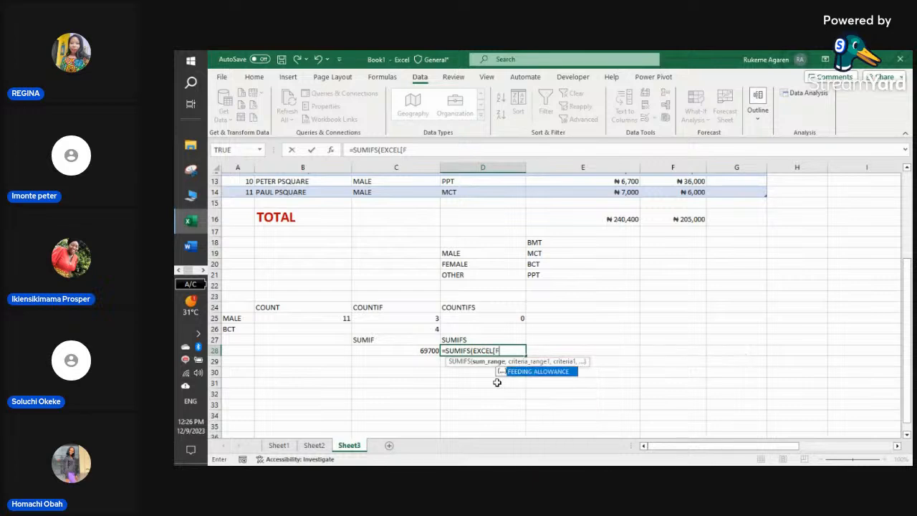
{"action": "double_click", "coordinate": [515, 372]}
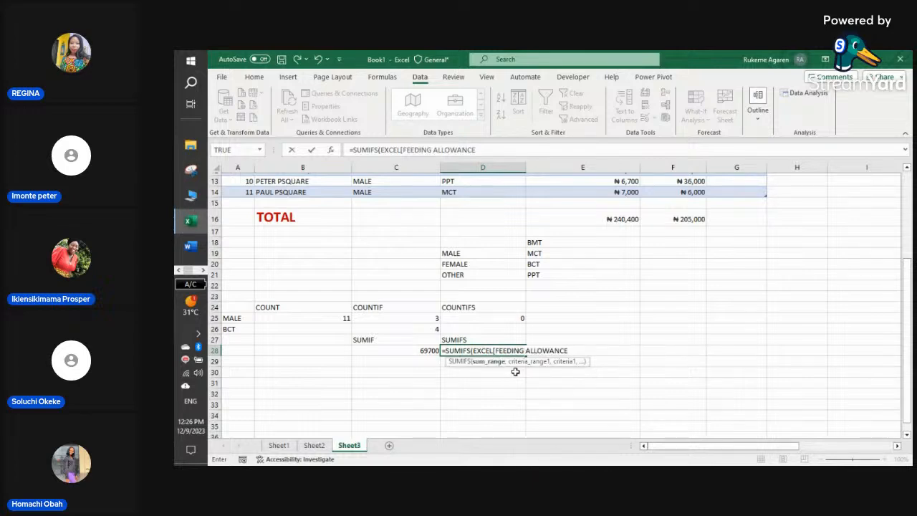
{"action": "type", "text": "]"}
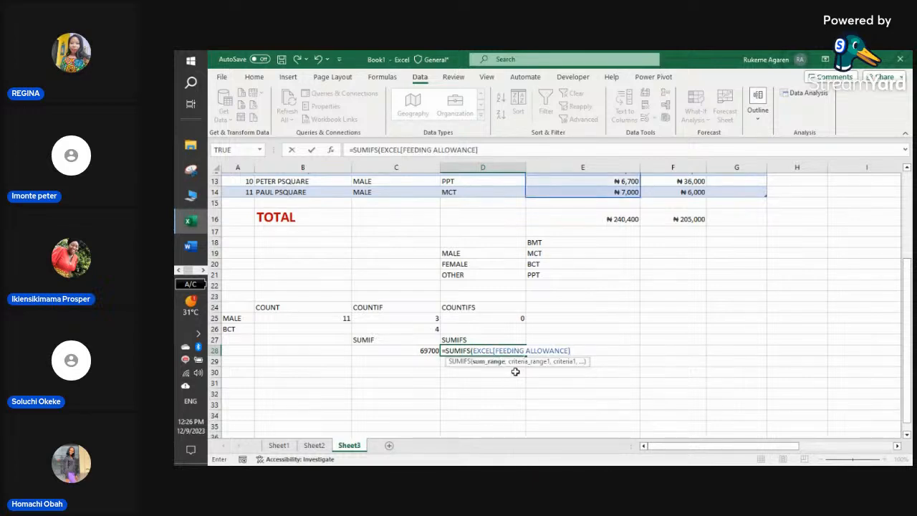
{"action": "type", "text": ","}
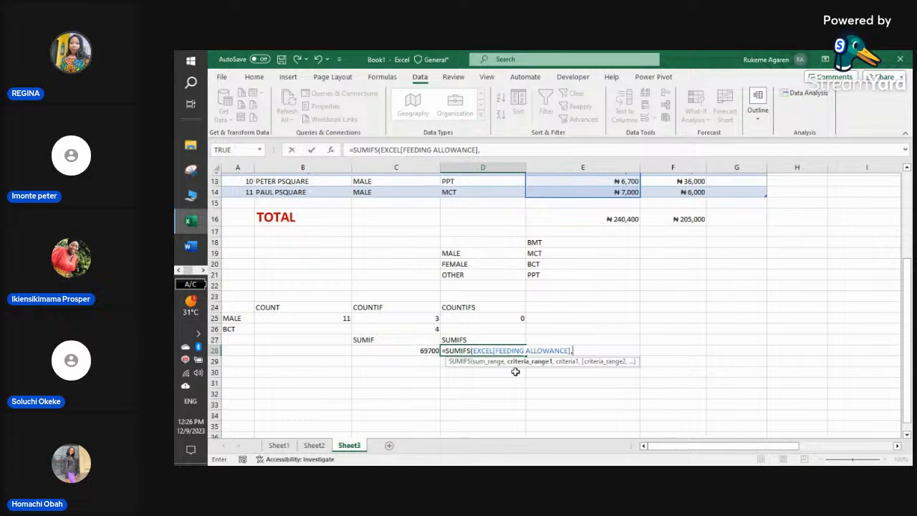
- Add EXCEL[GENDER] as the first criteria range of the SUMIFS formula
{"action": "type", "text": "EX"}
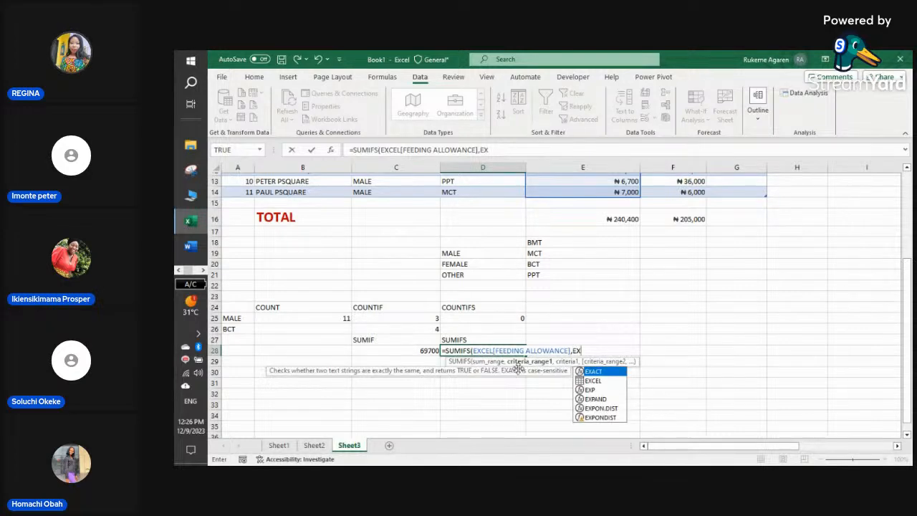
{"action": "double_click", "coordinate": [586, 381]}
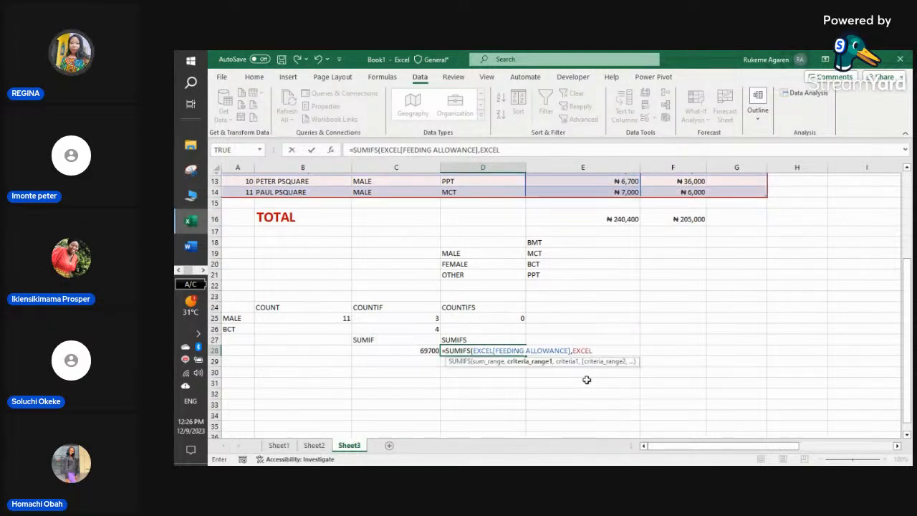
{"action": "scroll", "coordinate": [586, 380], "scroll_direction": "up", "scroll_amount": 4}
{"action": "scroll", "coordinate": [487, 237], "scroll_direction": "down", "scroll_amount": 1}
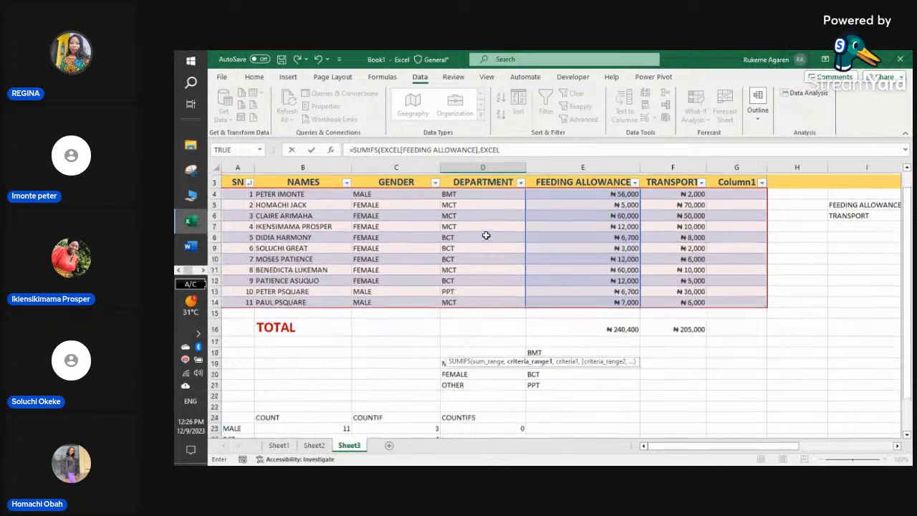
{"action": "scroll", "coordinate": [486, 235], "scroll_direction": "down", "scroll_amount": 5}
{"action": "scroll", "coordinate": [557, 213], "scroll_direction": "up", "scroll_amount": 6}
{"action": "scroll", "coordinate": [606, 329], "scroll_direction": "down", "scroll_amount": 2}
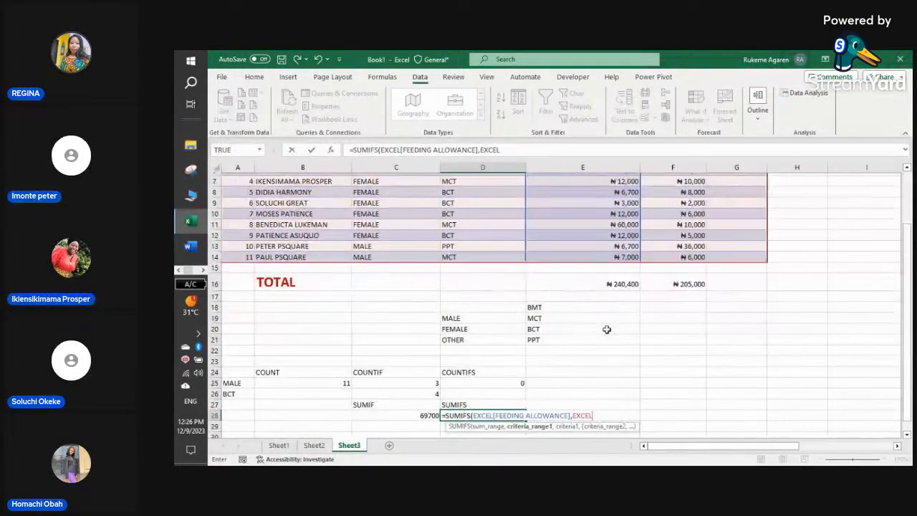
{"action": "scroll", "coordinate": [606, 329], "scroll_direction": "down", "scroll_amount": 2}
{"action": "type", "text": "["}
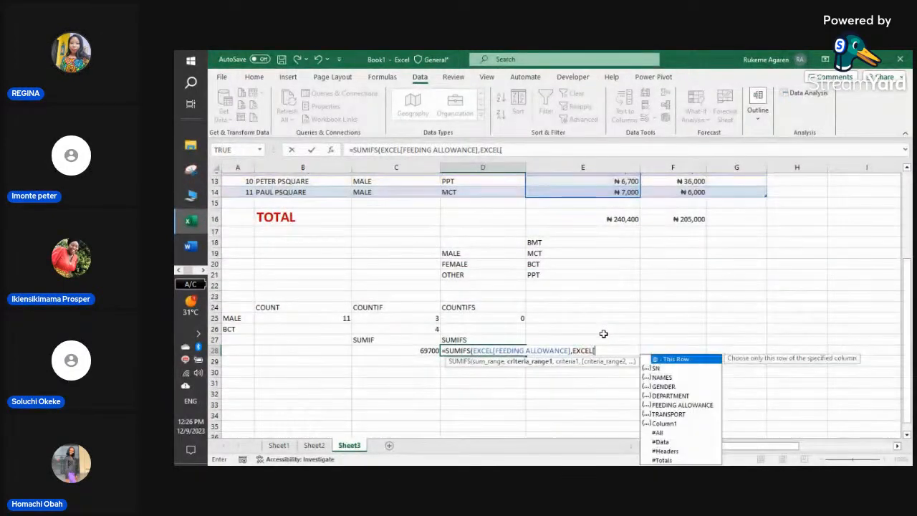
{"action": "type", "text": "G"}
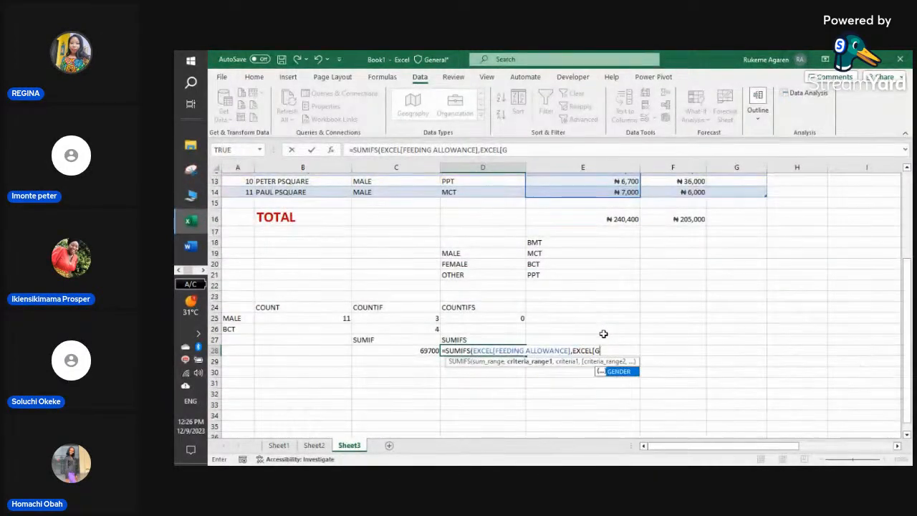
{"action": "double_click", "coordinate": [630, 372]}
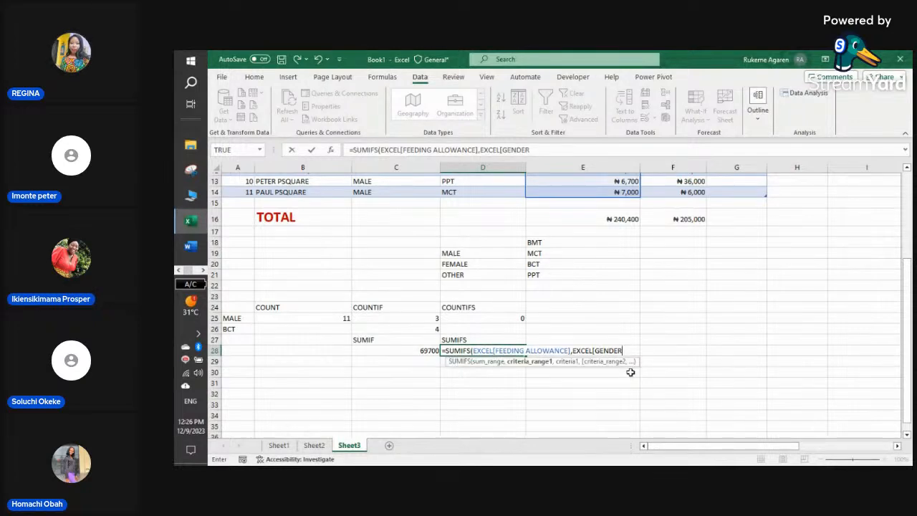
{"action": "type", "text": "],"}
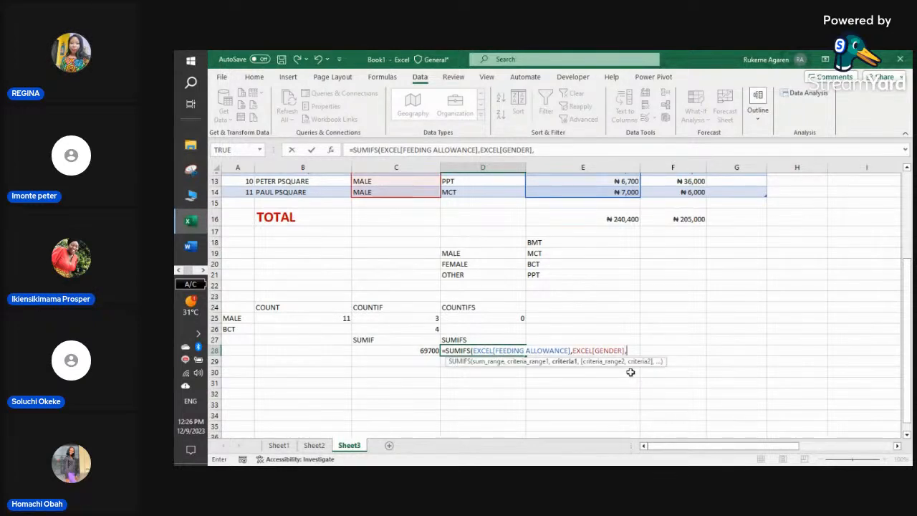
- Complete the D28 SUMIFS with criteria A25, EXCEL[DEPARTMENT] and A26, and commit it
{"action": "left_click", "coordinate": [230, 316]}
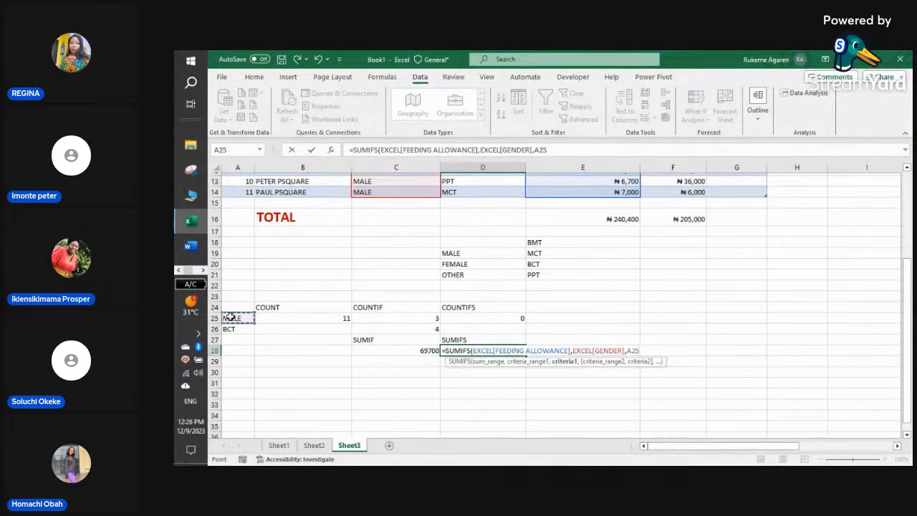
{"action": "type", "text": ","}
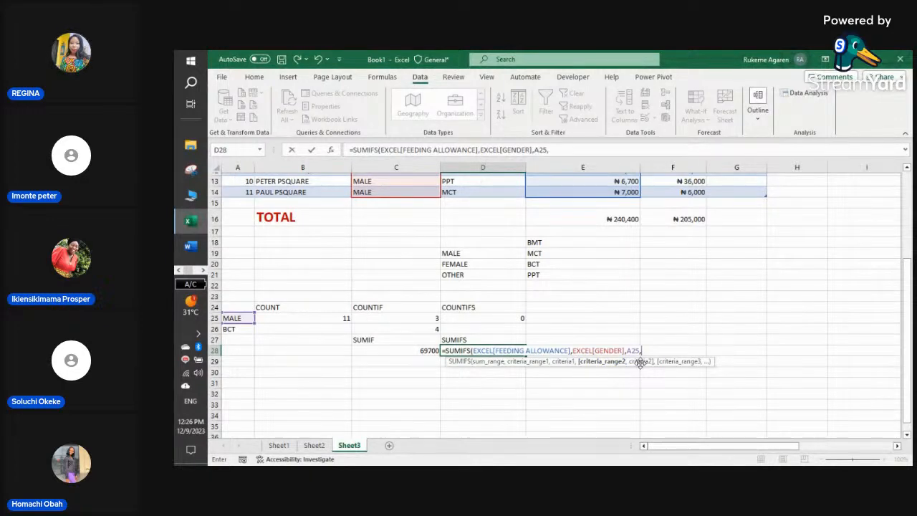
{"action": "type", "text": "EX"}
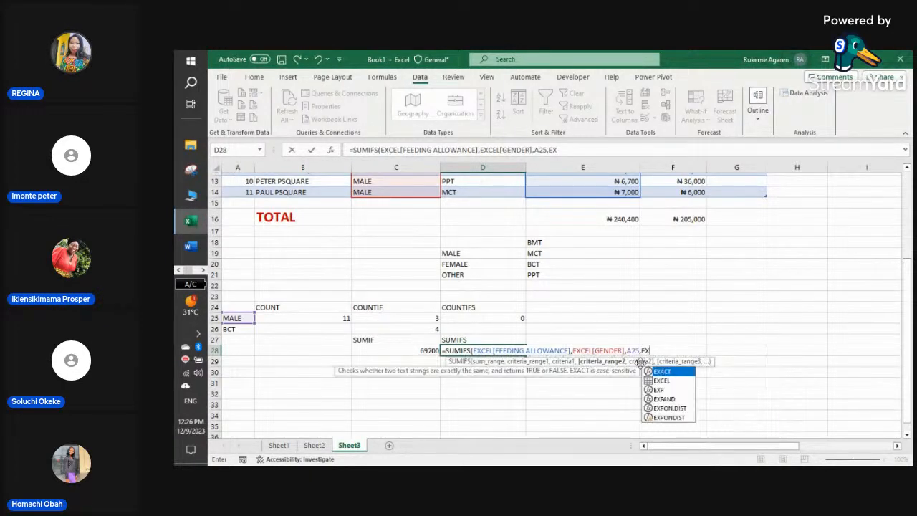
{"action": "double_click", "coordinate": [664, 379]}
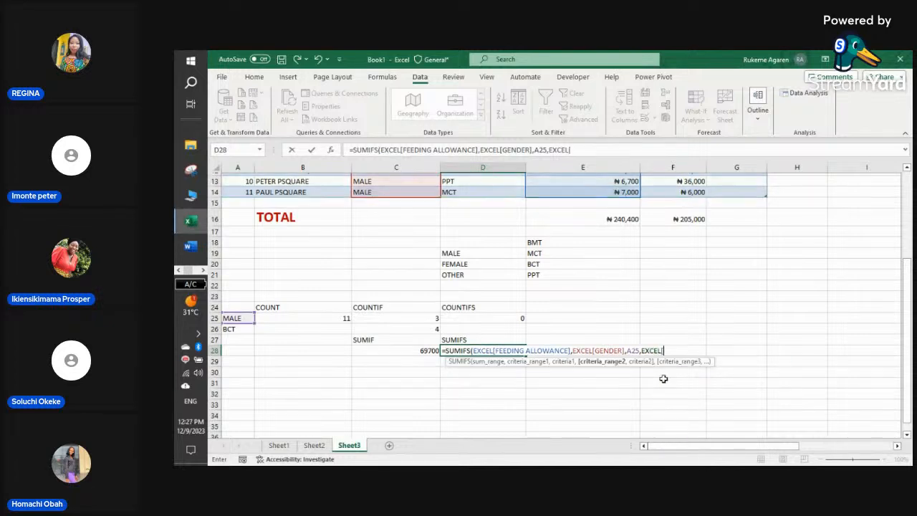
{"action": "type", "text": "["}
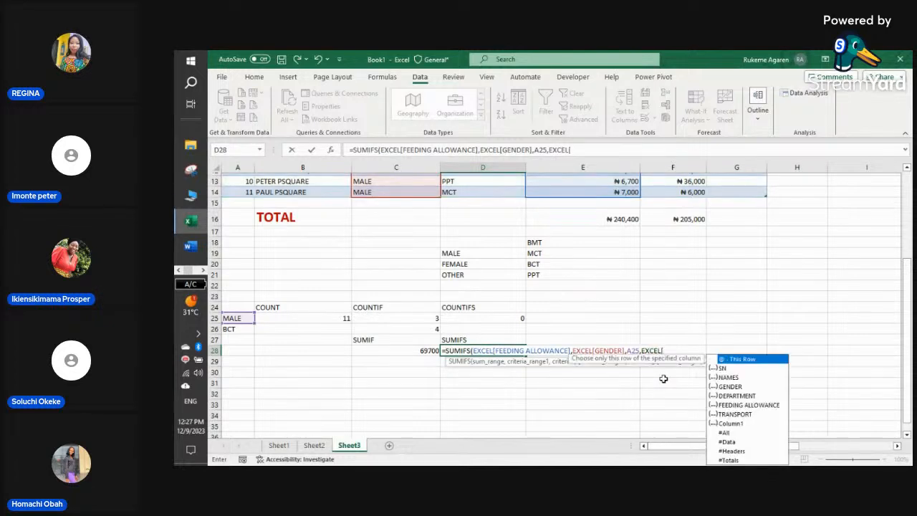
{"action": "double_click", "coordinate": [734, 396]}
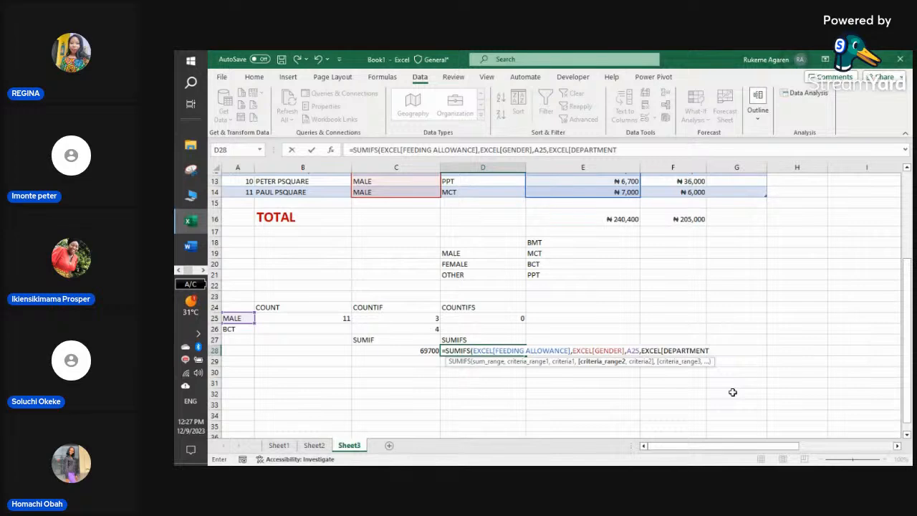
{"action": "type", "text": "]"}
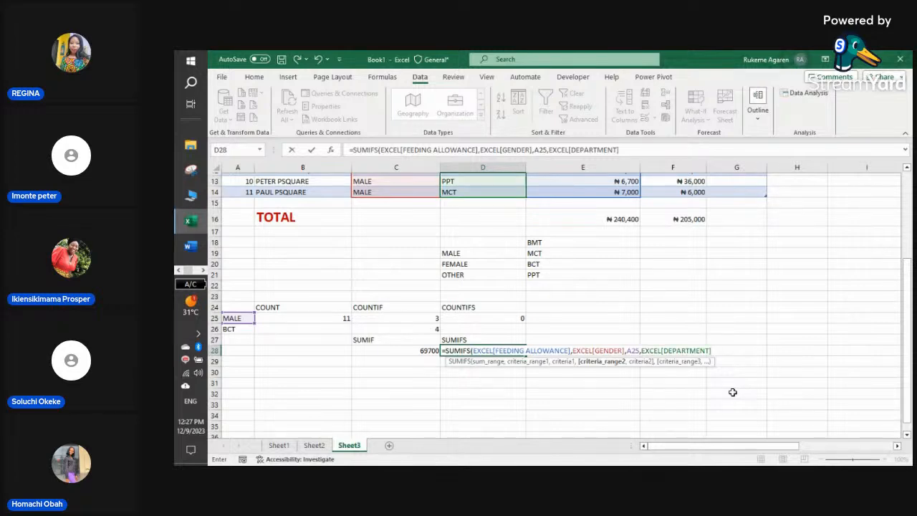
{"action": "type", "text": ","}
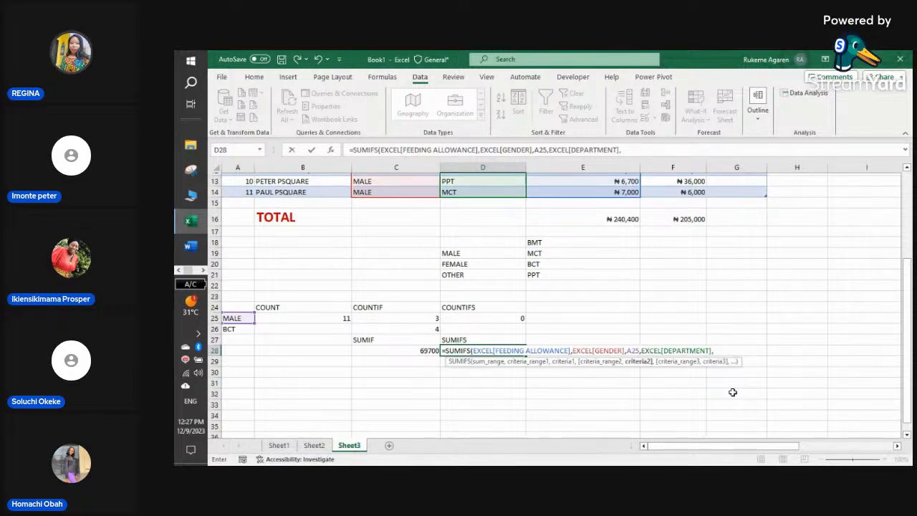
{"action": "left_click", "coordinate": [231, 329]}
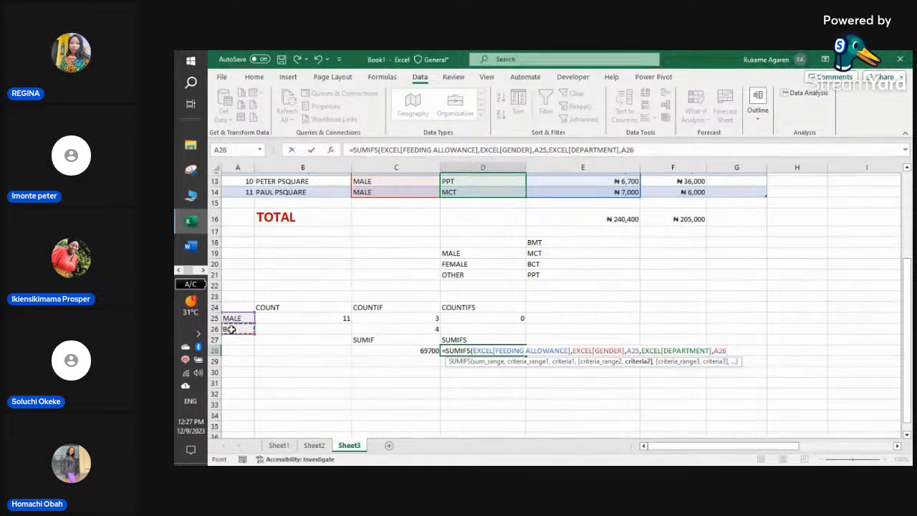
{"action": "type", "text": "("}
{"action": "type", "text": ")"}
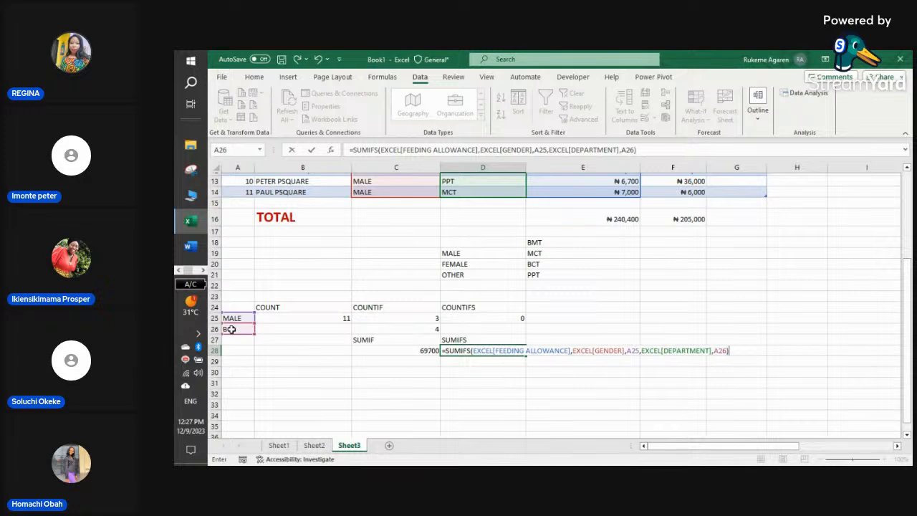
{"action": "key", "text": "Return"}
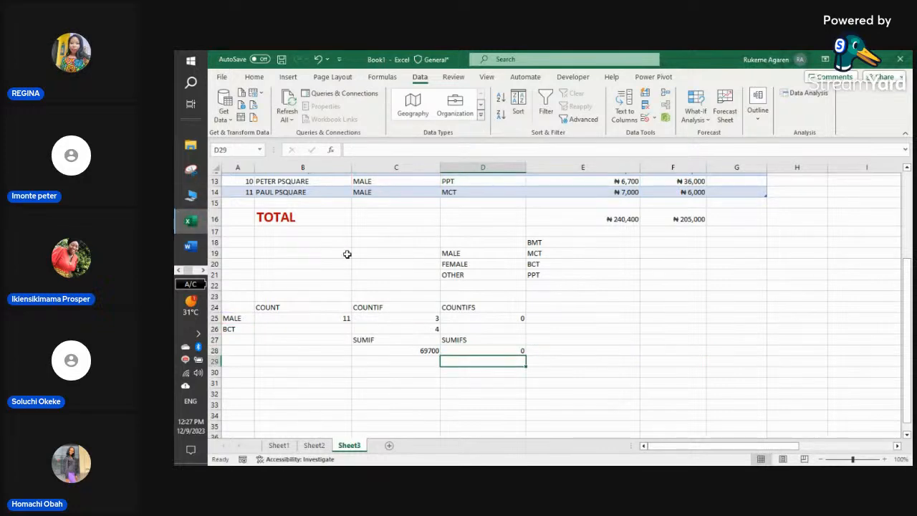
- Inspect the SUMIFS in D28, the COUNTIFS in D25, and criteria cells A25 and A26
{"action": "left_click", "coordinate": [506, 350]}
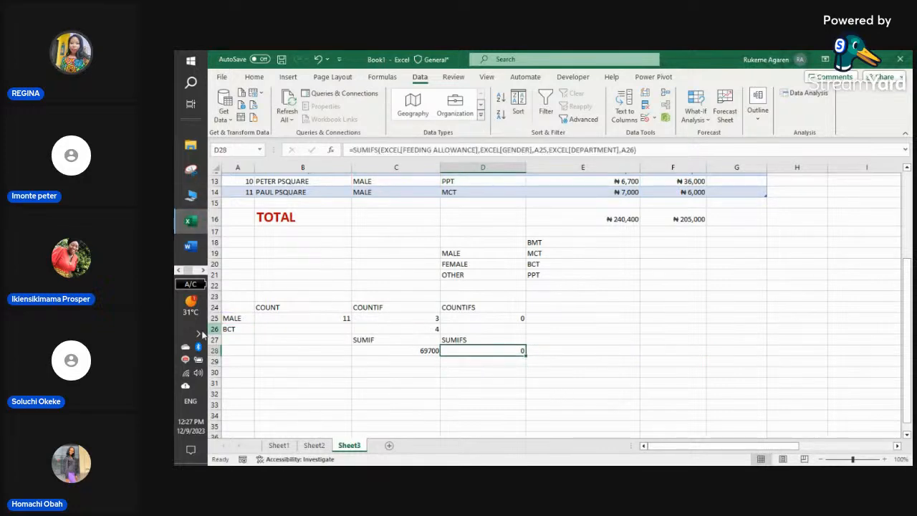
{"action": "left_click", "coordinate": [243, 317]}
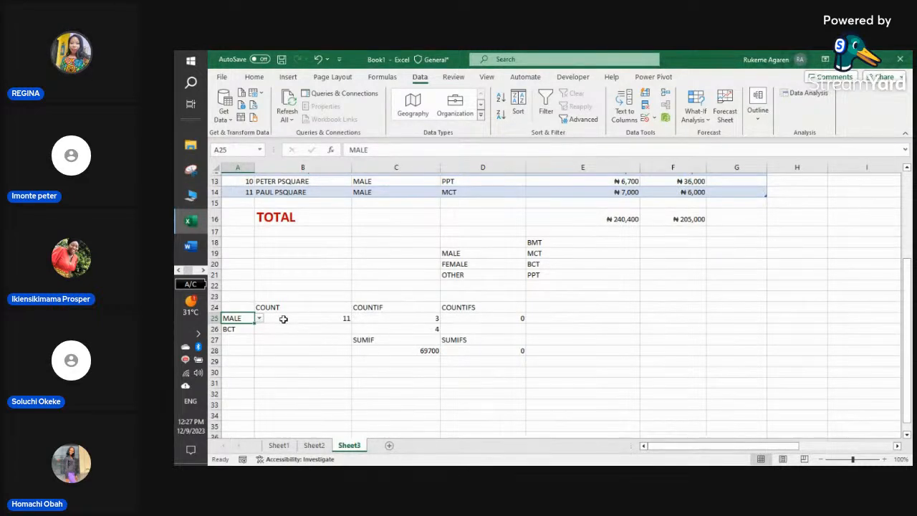
{"action": "left_click", "coordinate": [243, 329]}
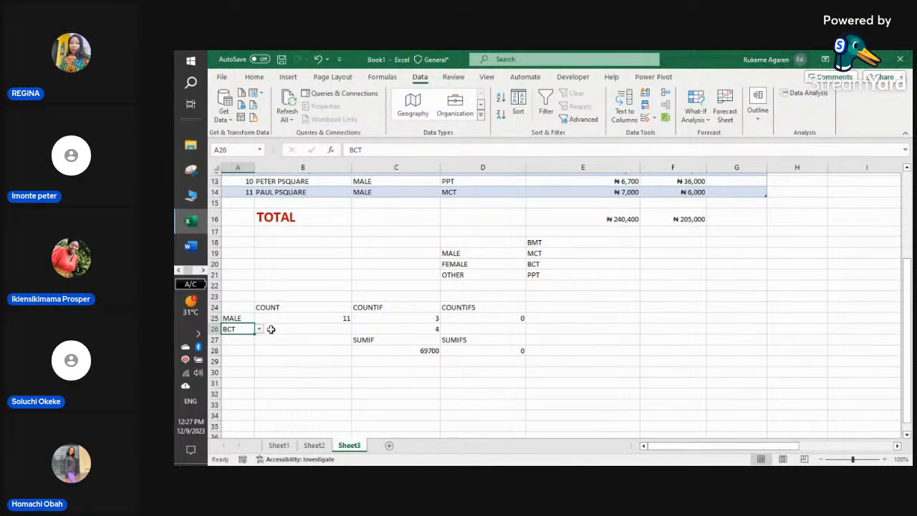
{"action": "left_click", "coordinate": [495, 319]}
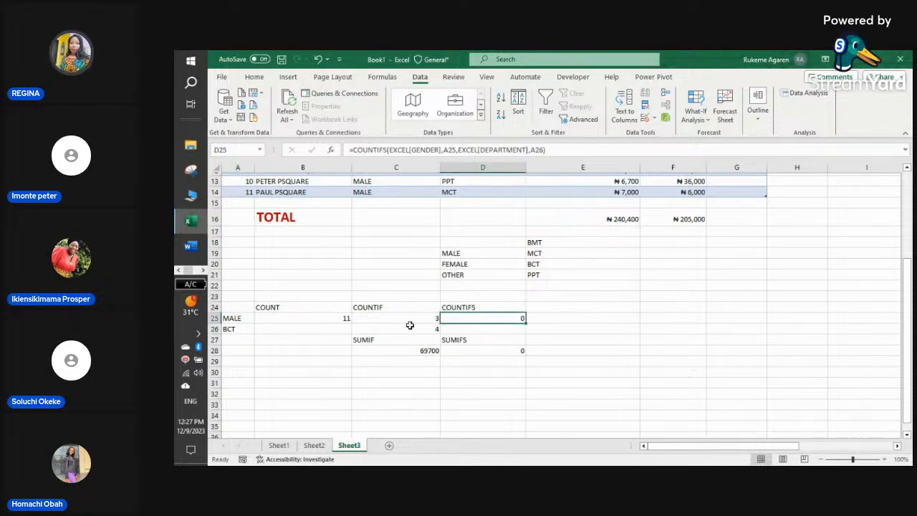
{"action": "left_click", "coordinate": [243, 329]}
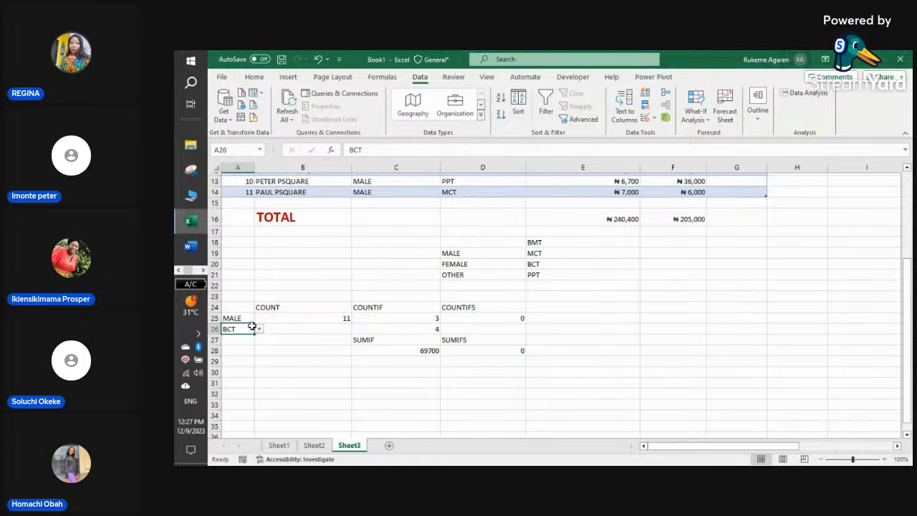
- Change the gender criterion in A25 to FEMALE using its dropdown list
{"action": "left_click", "coordinate": [250, 318]}
{"action": "left_click", "coordinate": [259, 319]}
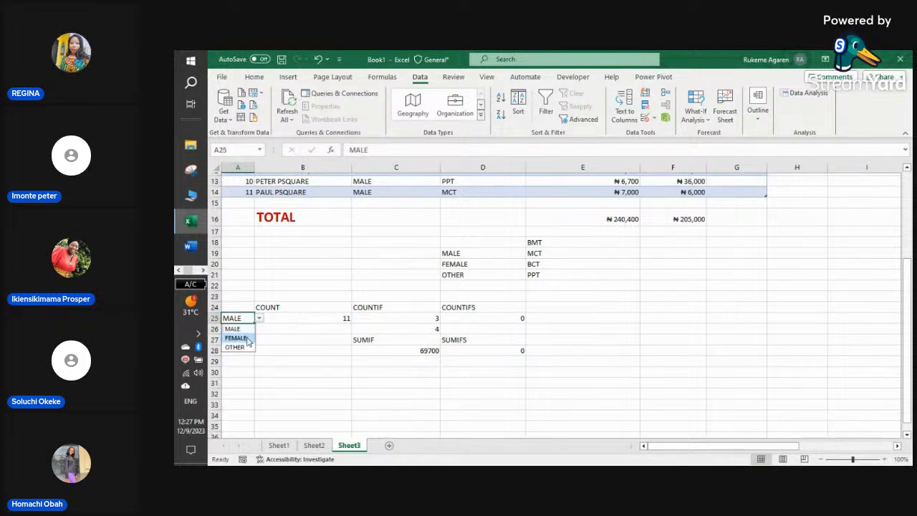
{"action": "left_click", "coordinate": [233, 336]}
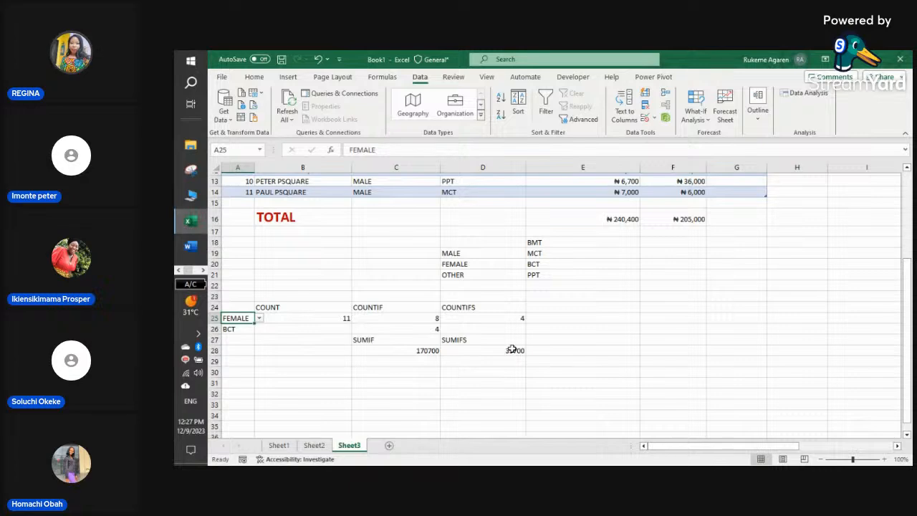
{"action": "scroll", "coordinate": [522, 331], "scroll_direction": "up", "scroll_amount": 1}
{"action": "scroll", "coordinate": [524, 327], "scroll_direction": "up", "scroll_amount": 3}
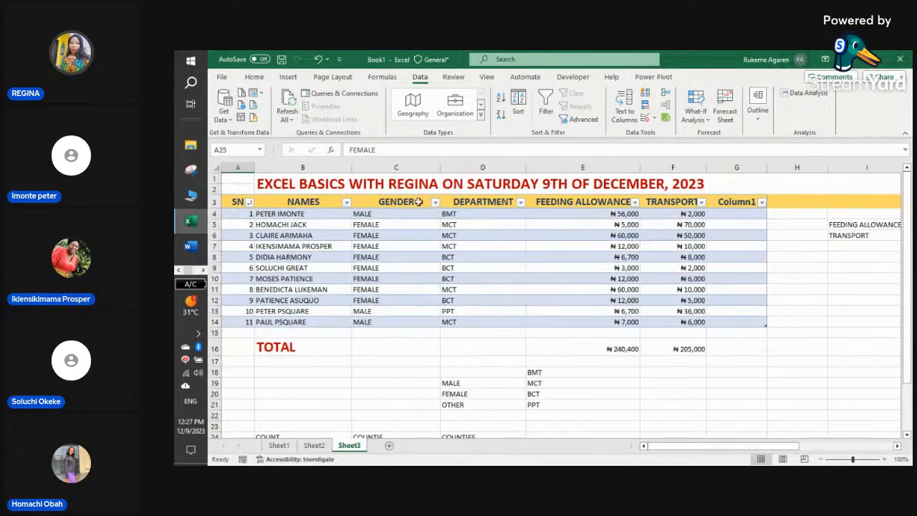
- Filter the DEPARTMENT column to show only BCT rows and check the D28 result
{"action": "left_click", "coordinate": [520, 202]}
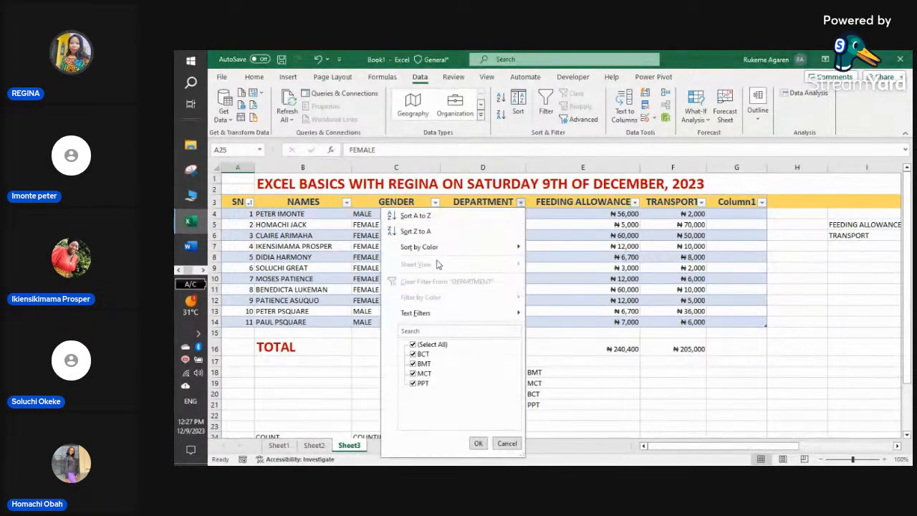
{"action": "left_click", "coordinate": [412, 344]}
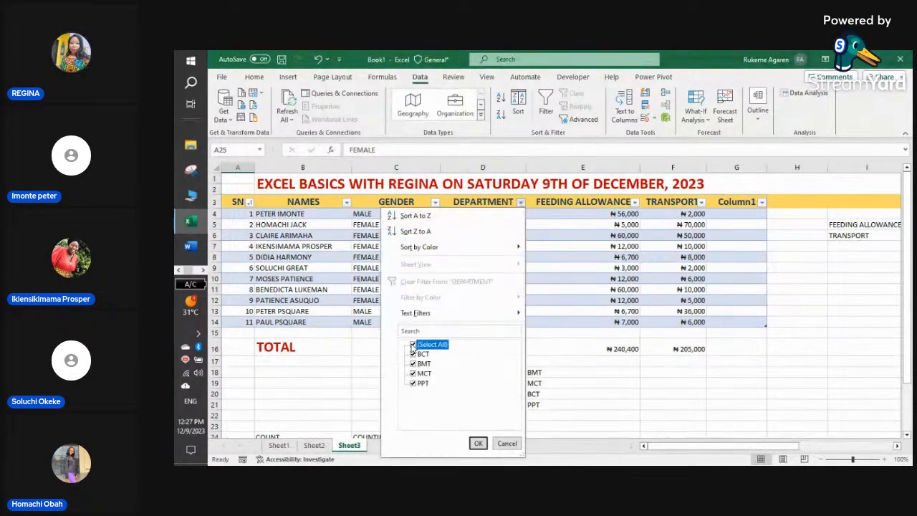
{"action": "left_click", "coordinate": [413, 354]}
{"action": "left_click", "coordinate": [478, 443]}
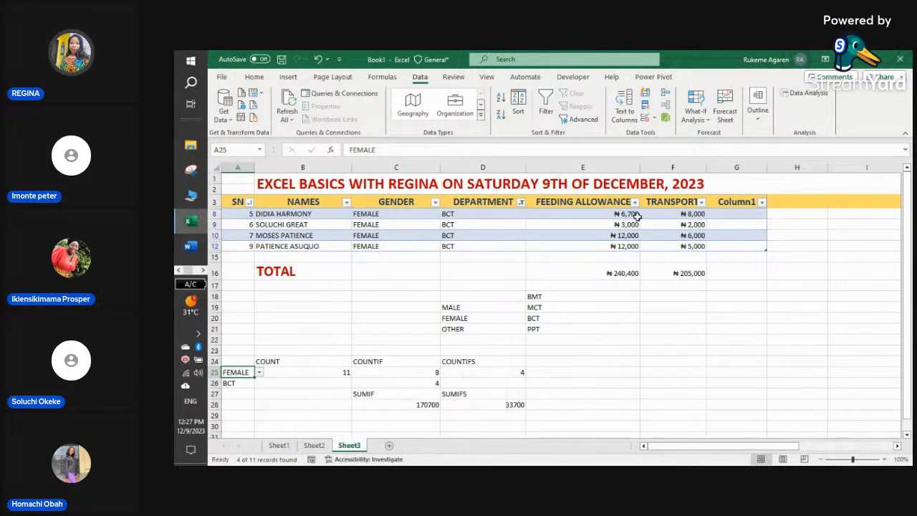
{"action": "left_click", "coordinate": [506, 408]}
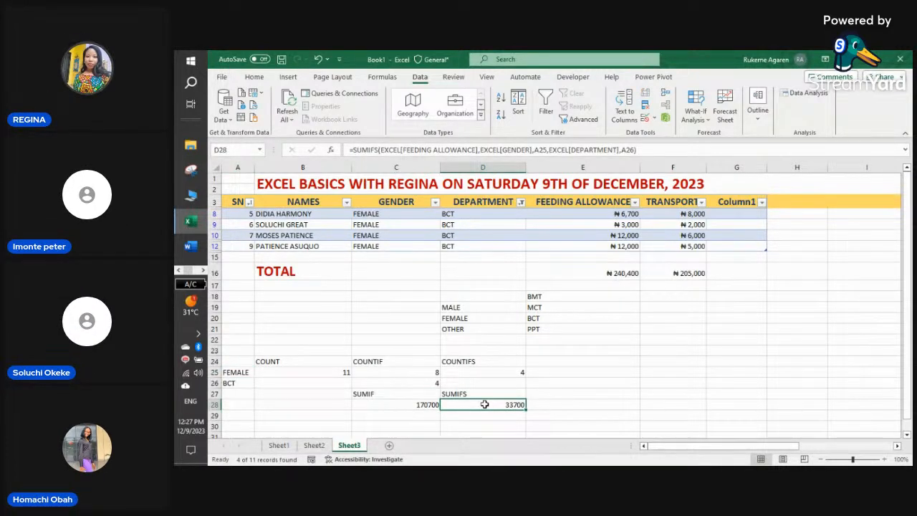
- Clear the DEPARTMENT filter so all 11 staff rows show, and select cell H16
{"action": "scroll", "coordinate": [499, 363], "scroll_direction": "down", "scroll_amount": 2}
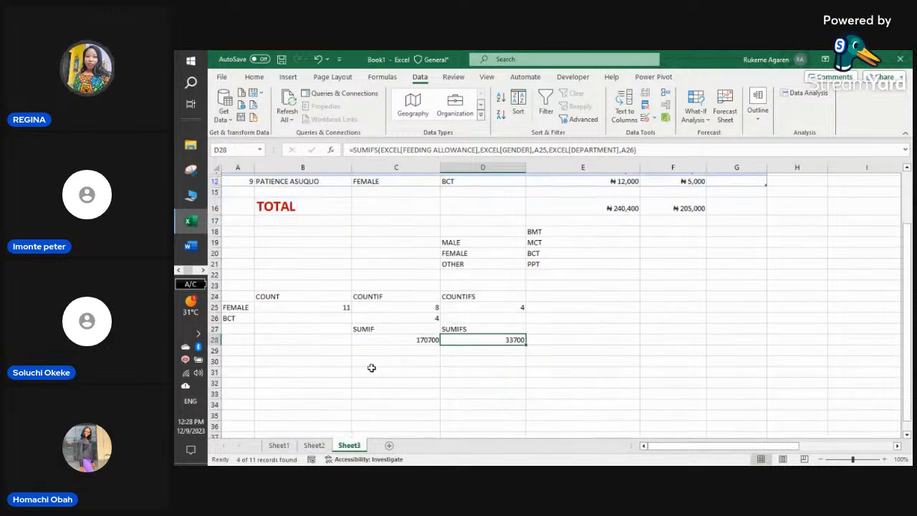
{"action": "scroll", "coordinate": [372, 368], "scroll_direction": "up", "scroll_amount": 1}
{"action": "scroll", "coordinate": [381, 351], "scroll_direction": "up", "scroll_amount": 3}
{"action": "left_click", "coordinate": [521, 201]}
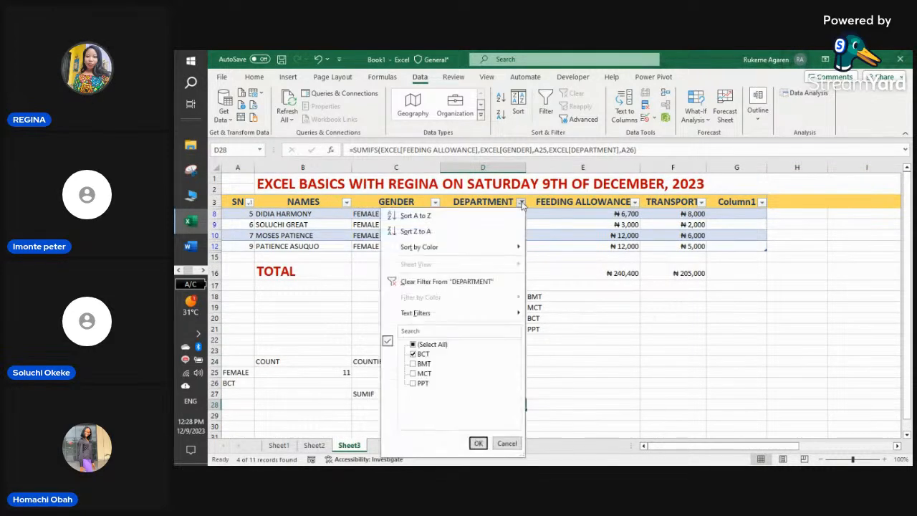
{"action": "left_click", "coordinate": [446, 281]}
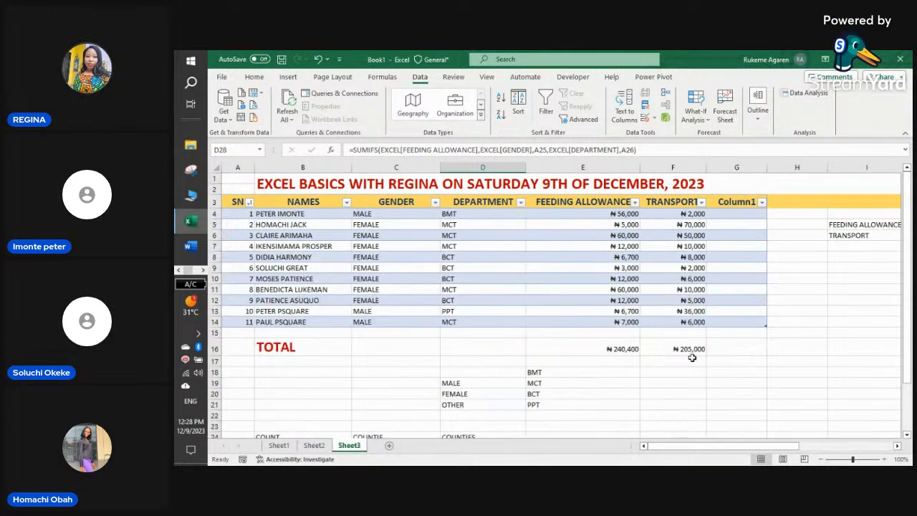
{"action": "left_click", "coordinate": [780, 346]}
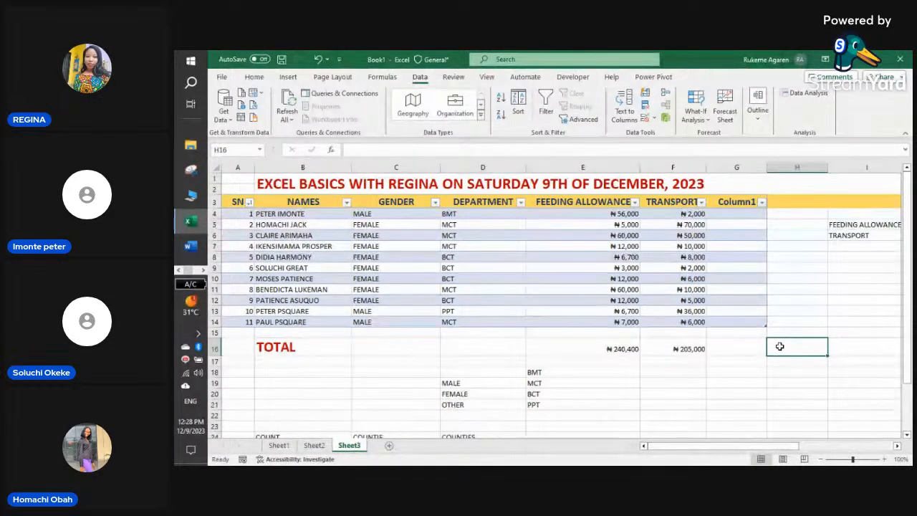
- Enter THE TABS, FORMAT PAINTER and MERGE down column H starting at H16
{"action": "type", "text": "THE TABS"}
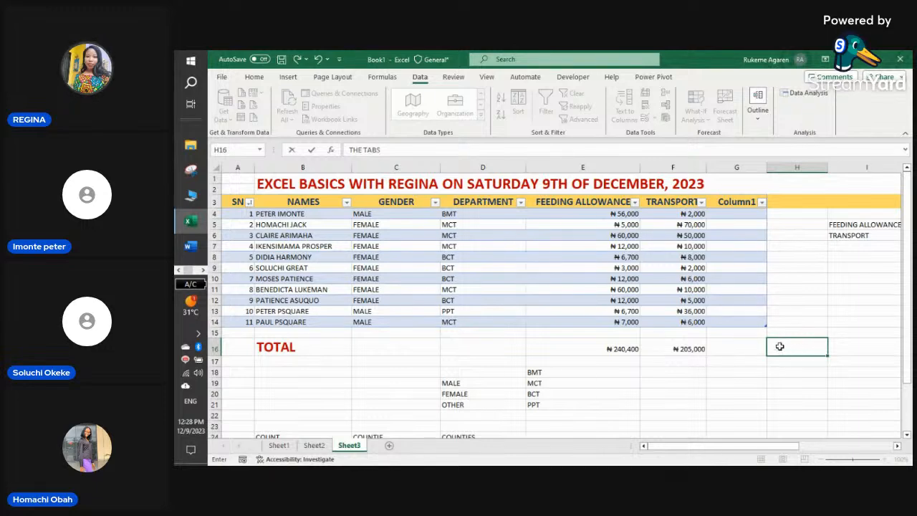
{"action": "key", "text": "Return"}
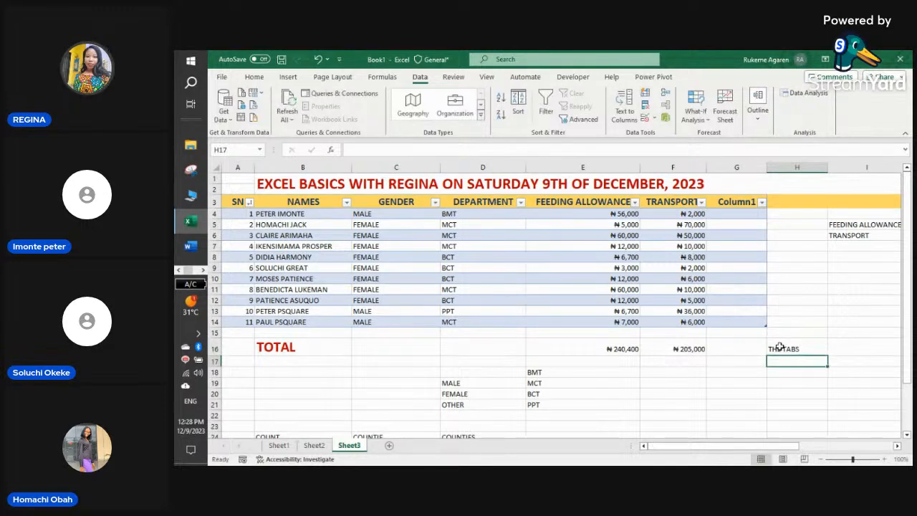
{"action": "left_click", "coordinate": [265, 77]}
{"action": "type", "text": "FOR"}
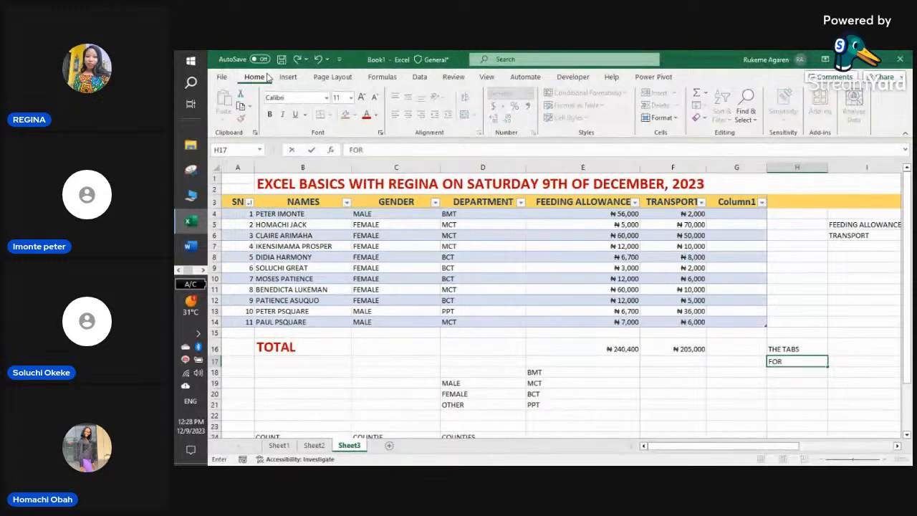
{"action": "type", "text": "MAT PAINTER"}
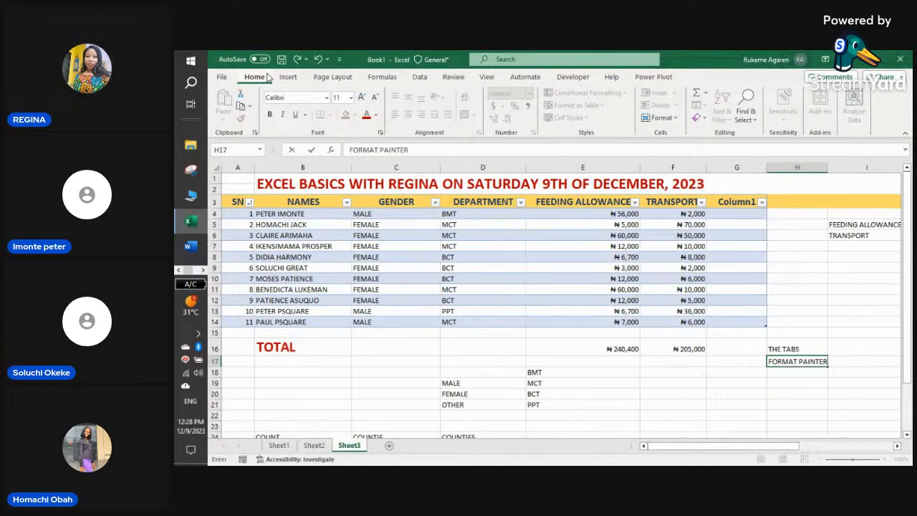
{"action": "key", "text": "Return"}
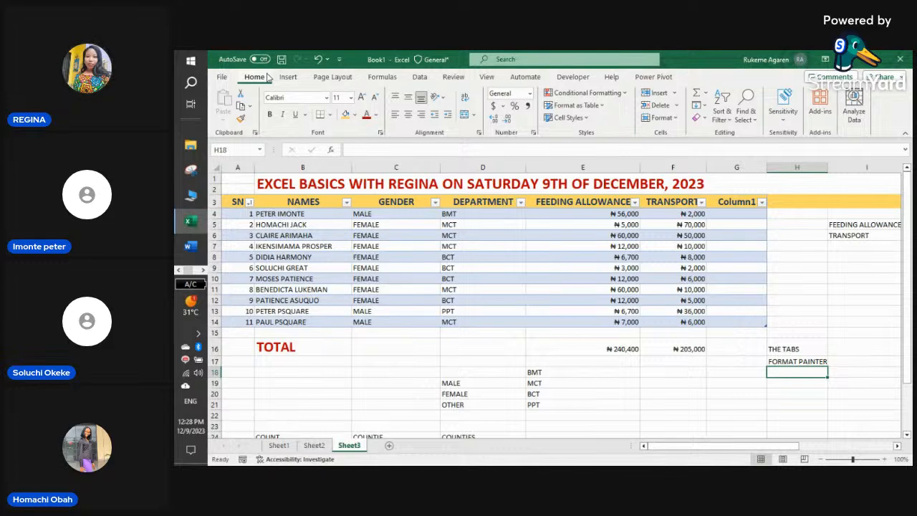
{"action": "type", "text": "MERGE"}
{"action": "key", "text": "ctrl+Return"}
{"action": "key", "text": "Return"}
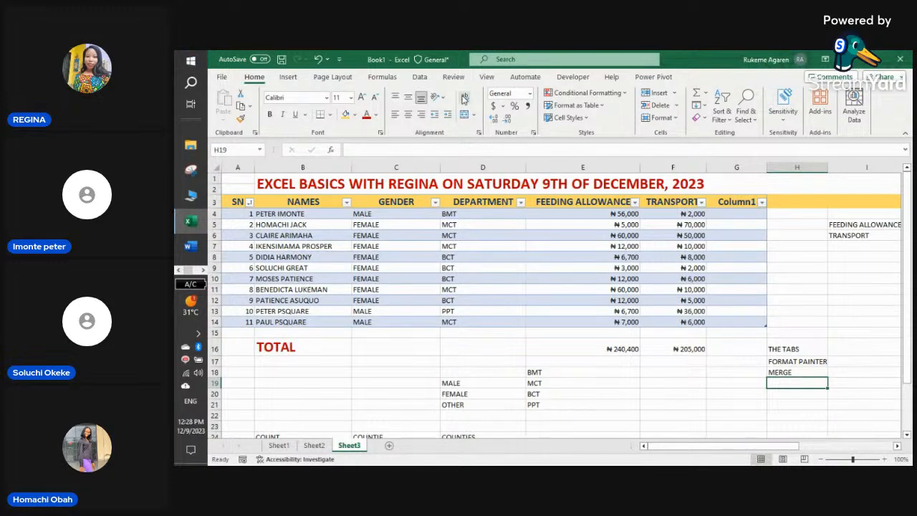
- Continue the list with WRAP, DATA VALIDATION and CONDITIONAL FORMATTING
{"action": "type", "text": "WRAP"}
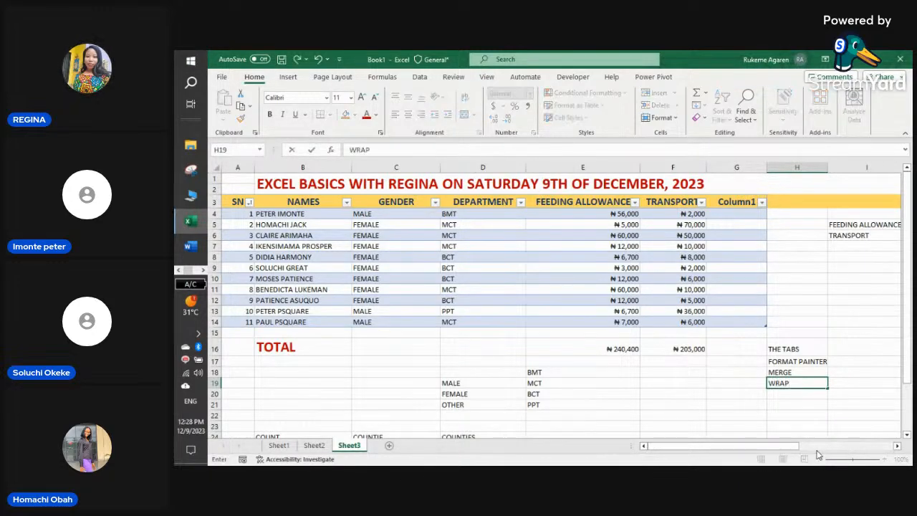
{"action": "key", "text": "Return"}
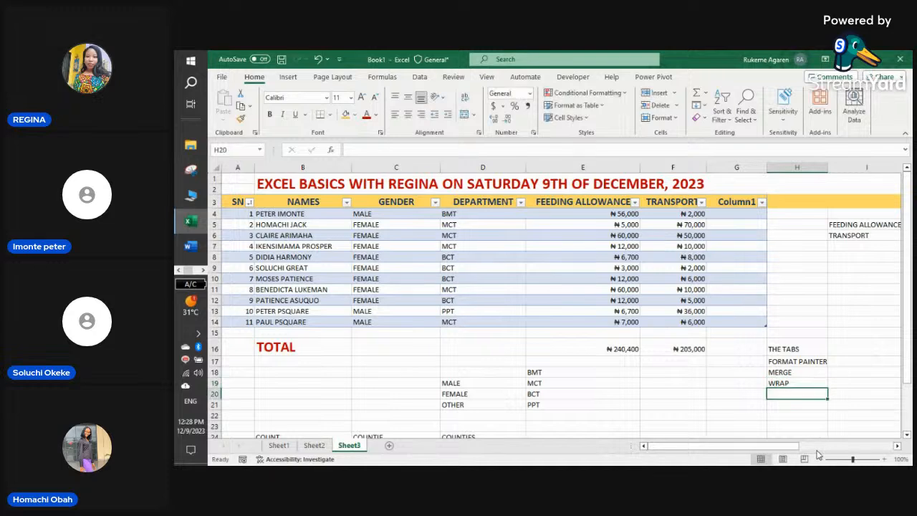
{"action": "type", "text": "DATA VALI"}
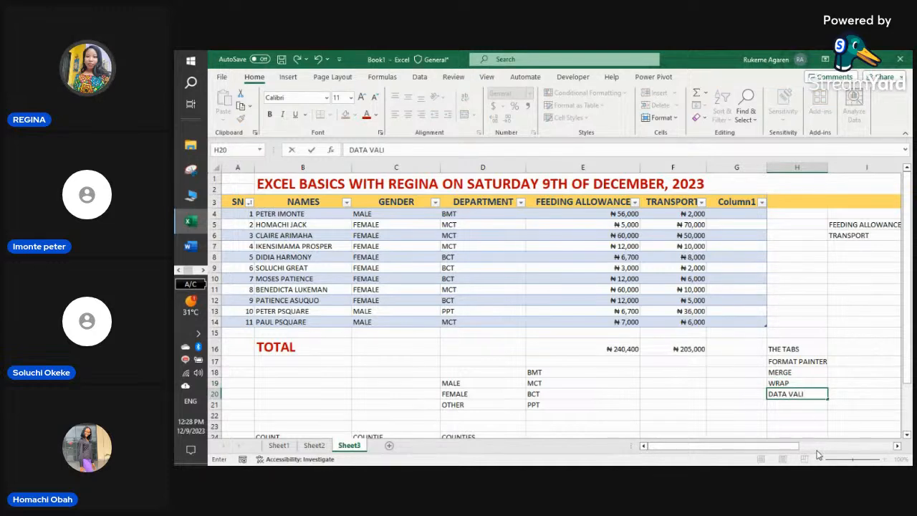
{"action": "type", "text": "DATION"}
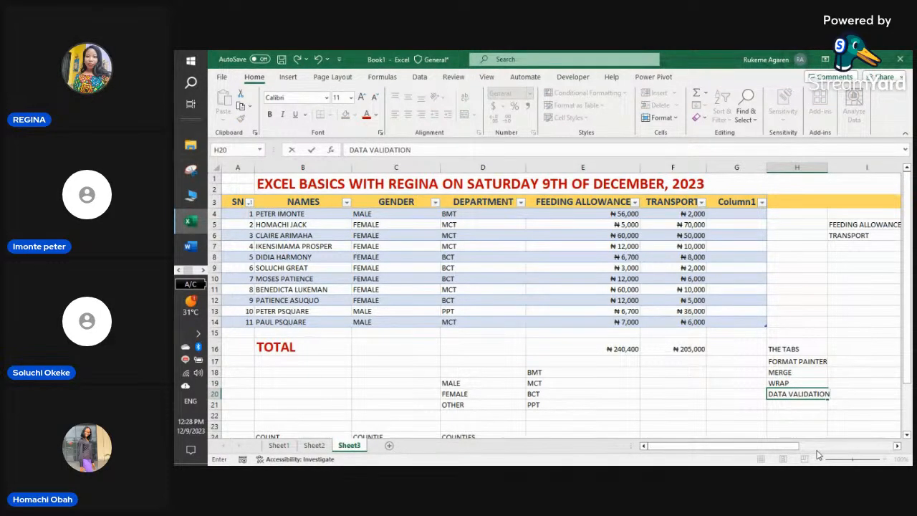
{"action": "key", "text": "Return"}
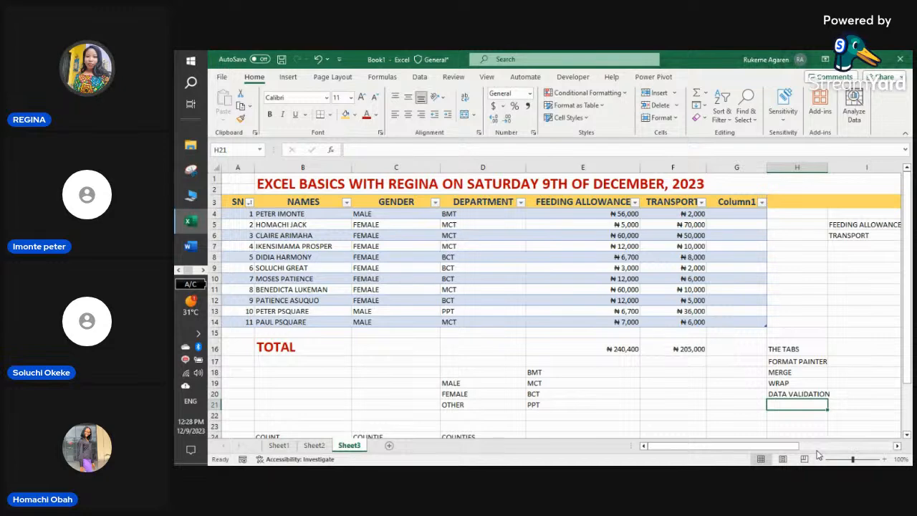
{"action": "type", "text": "CONDI"}
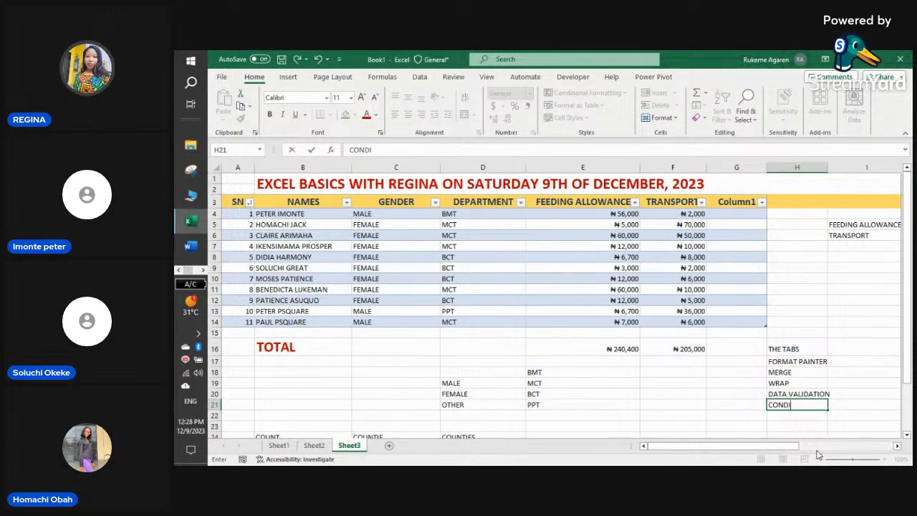
{"action": "type", "text": "TIONAL F"}
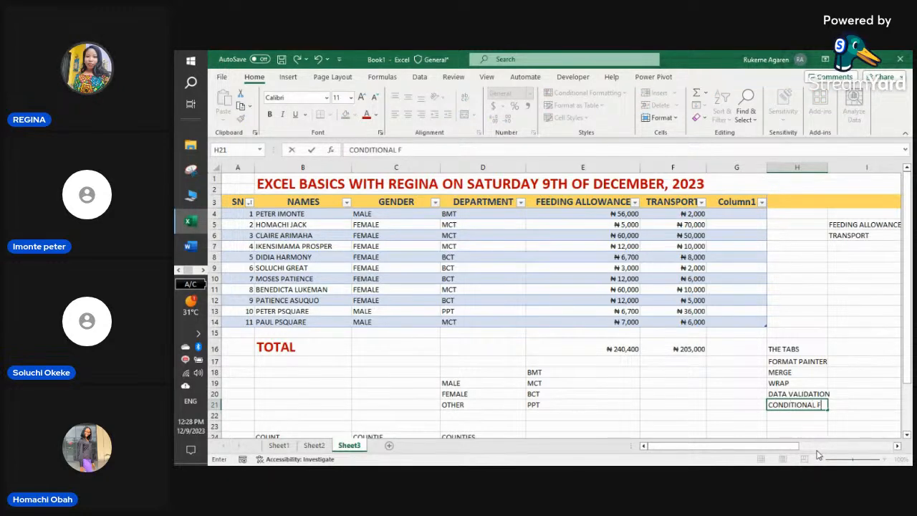
{"action": "type", "text": "ORMAT"}
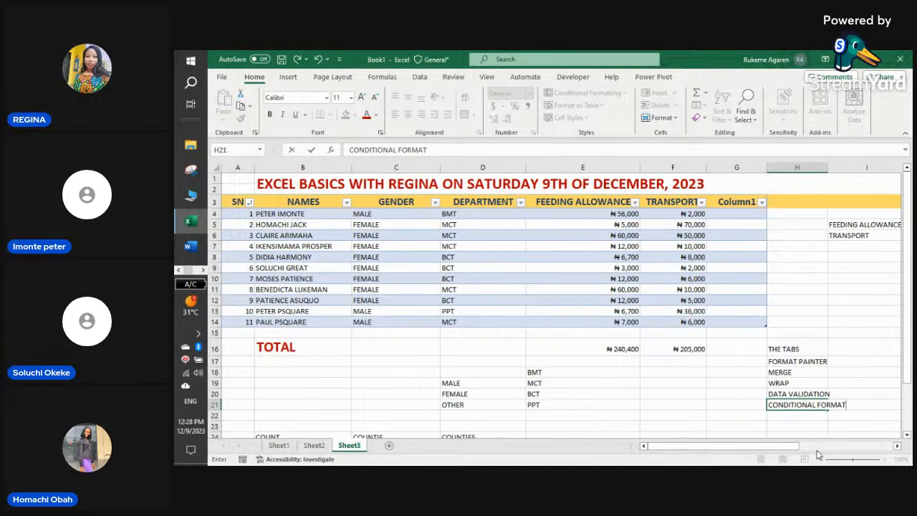
{"action": "type", "text": "TING"}
{"action": "key", "text": "Return"}
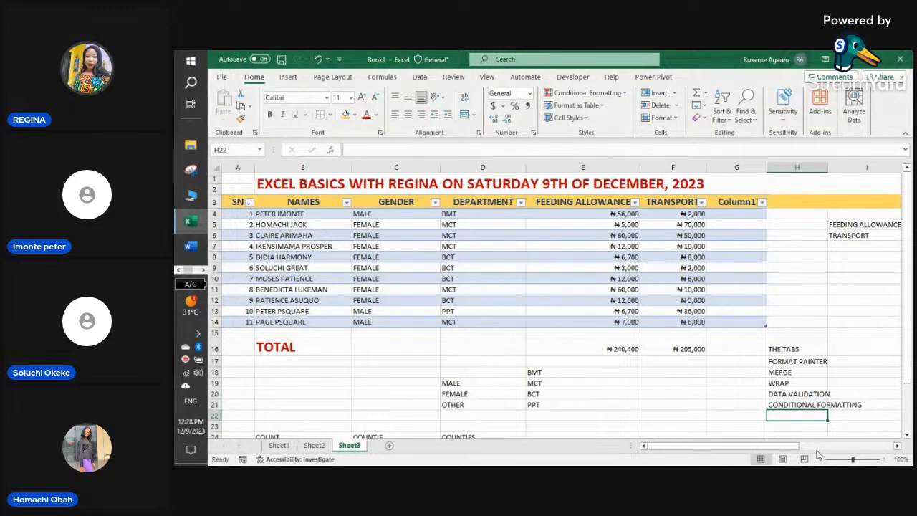
- Extend the topic list with SUM, SUMIF, SUMIFS, COUNT, COUNTIF and COUNTIFS
{"action": "type", "text": "SUM"}
{"action": "key", "text": "Return"}
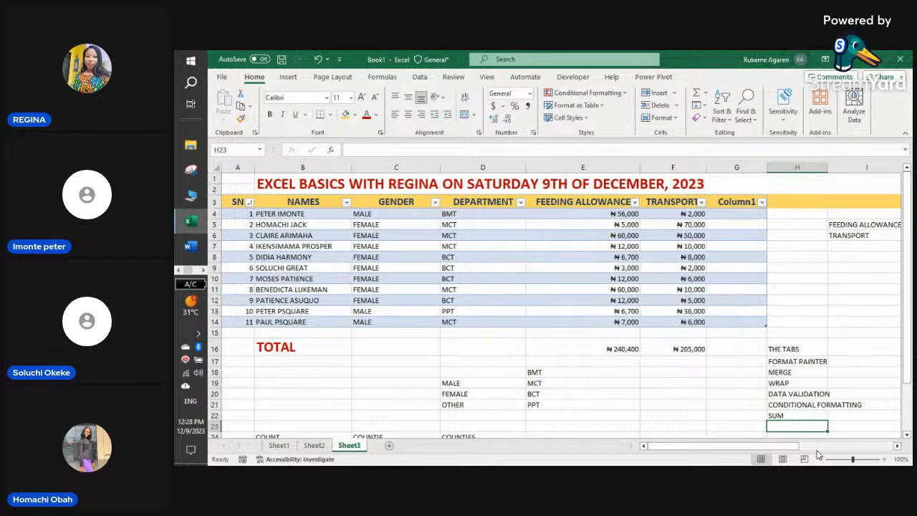
{"action": "type", "text": "SUMIF"}
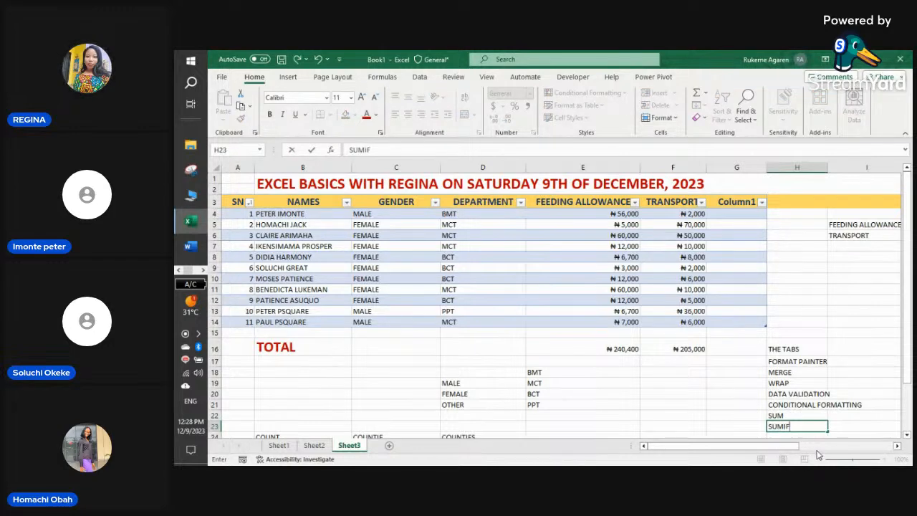
{"action": "key", "text": "Return"}
{"action": "type", "text": "S"}
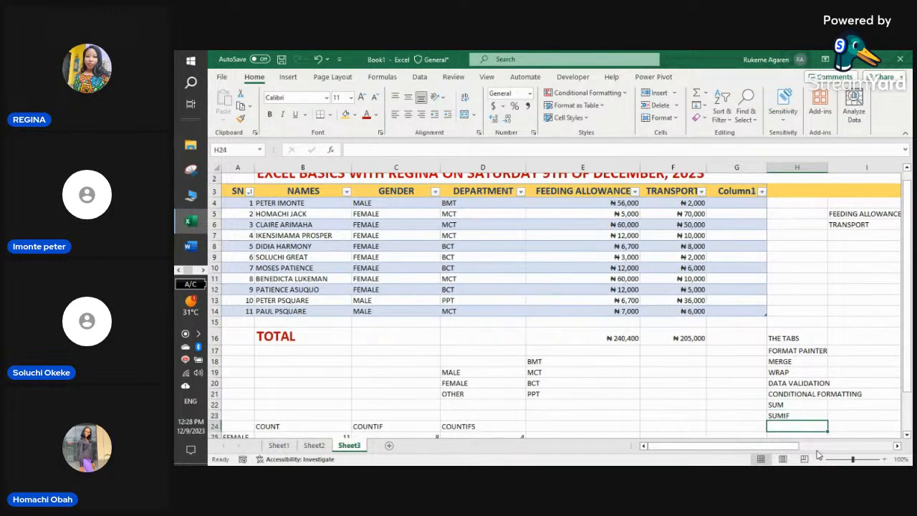
{"action": "type", "text": "UMIFS"}
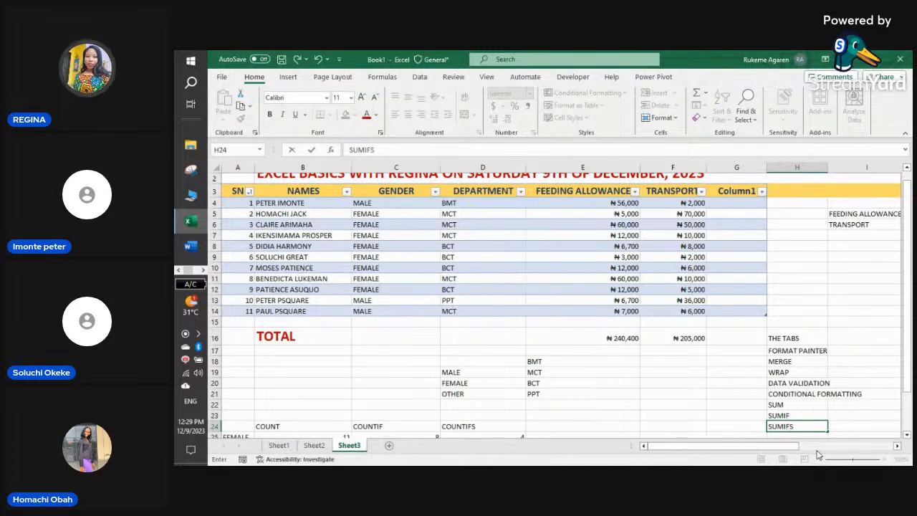
{"action": "key", "text": "Return"}
{"action": "type", "text": "COUNT"}
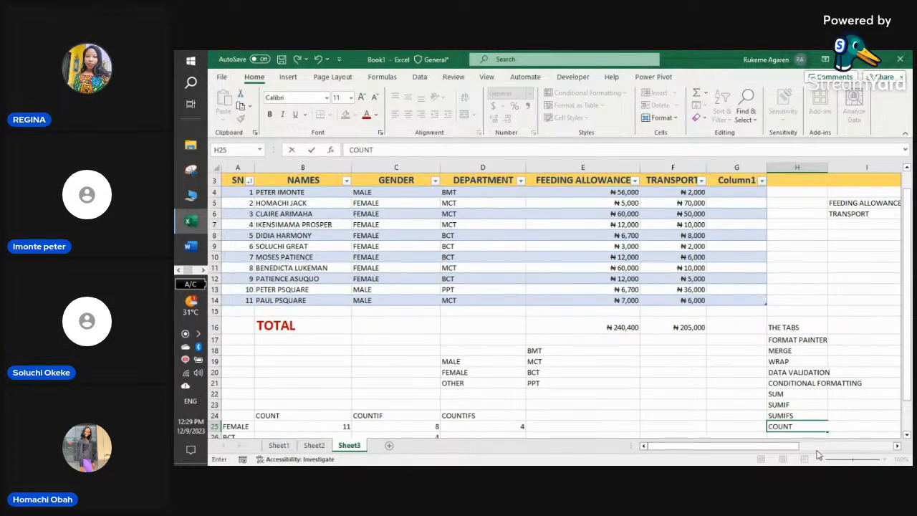
{"action": "key", "text": "Return"}
{"action": "type", "text": "COUNT"}
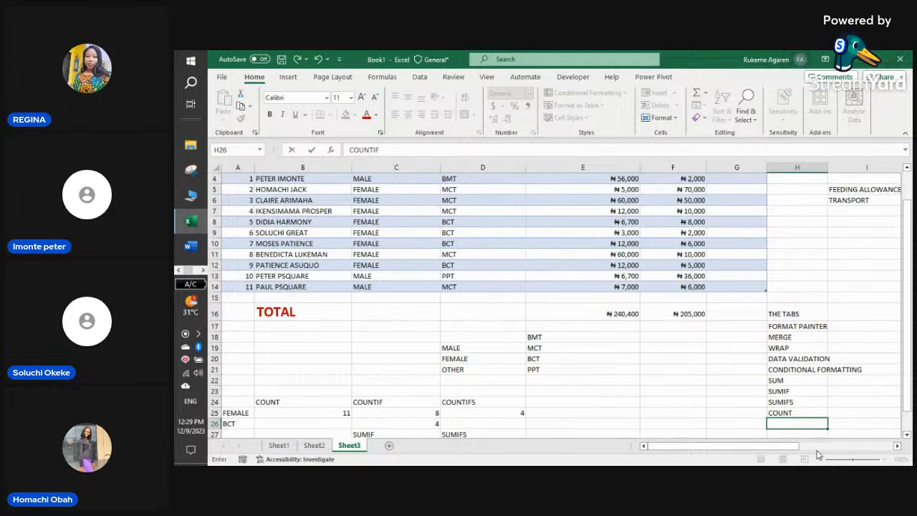
{"action": "type", "text": "IF"}
{"action": "key", "text": "Return"}
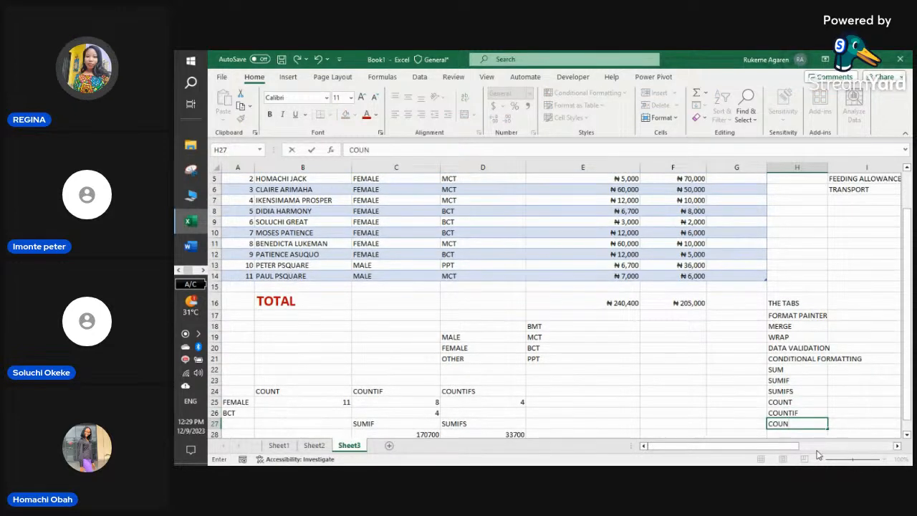
{"action": "type", "text": "IFS"}
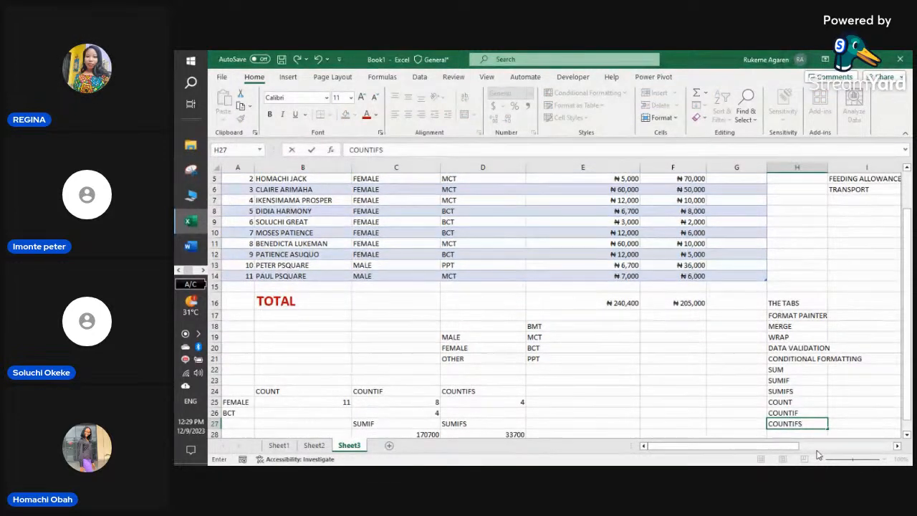
{"action": "key", "text": "Return"}
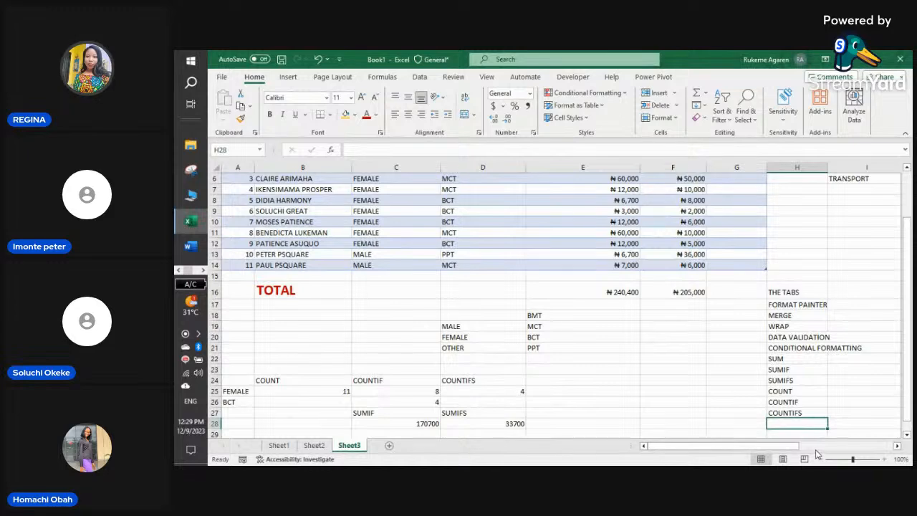
- Type FORMATING OF DATA TYPE into H28 below COUNTIFS
{"action": "scroll", "coordinate": [751, 306], "scroll_direction": "up", "scroll_amount": 2}
{"action": "scroll", "coordinate": [756, 279], "scroll_direction": "down", "scroll_amount": 4}
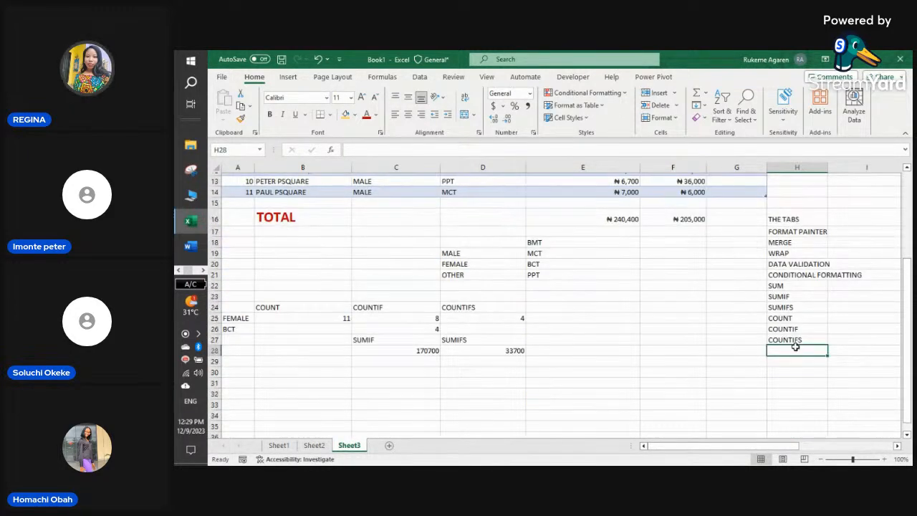
{"action": "type", "text": "F"}
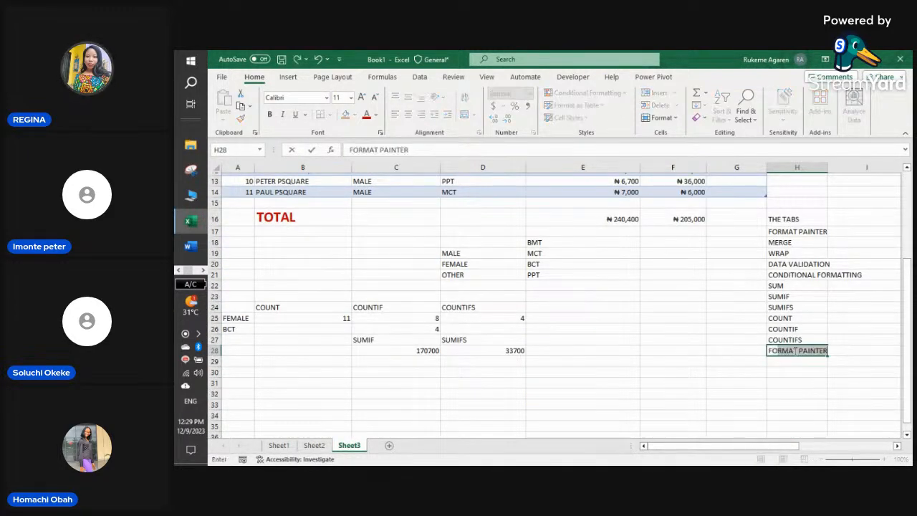
{"action": "type", "text": "ORMATING"}
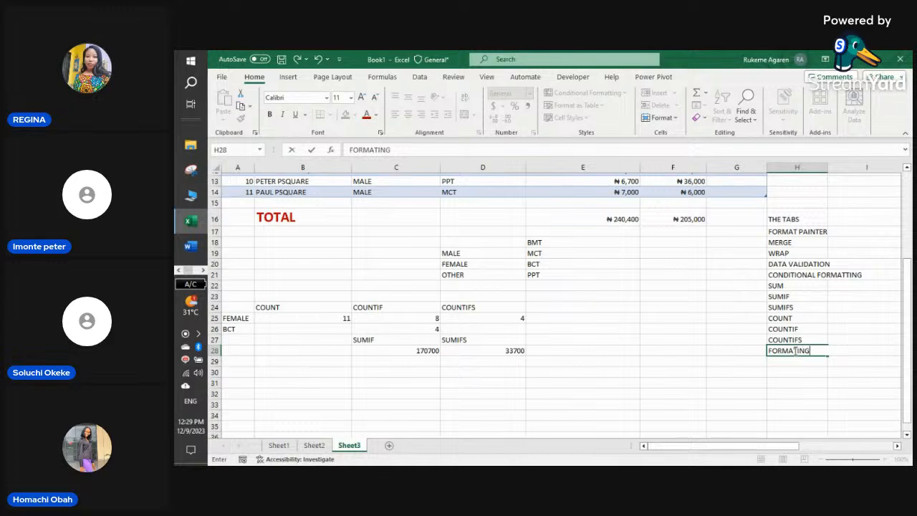
{"action": "type", "text": " OF DATA TYPE"}
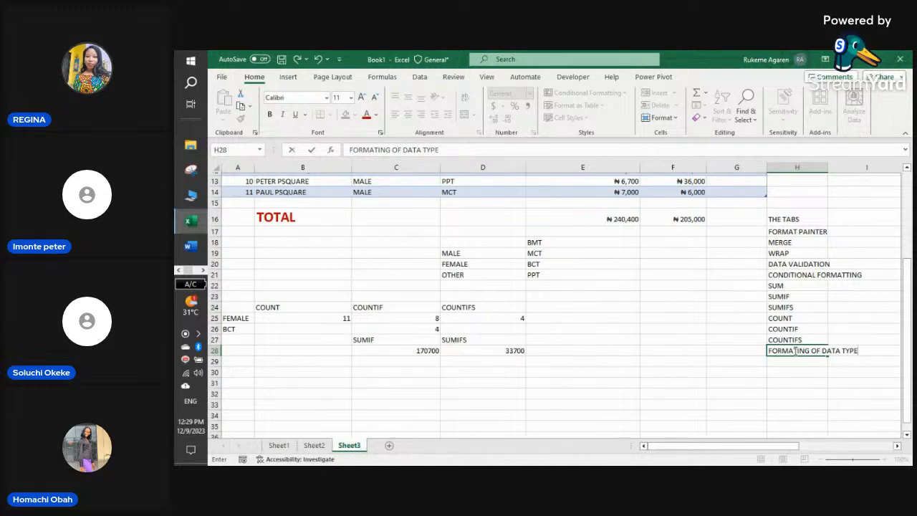
{"action": "scroll", "coordinate": [670, 283], "scroll_direction": "up", "scroll_amount": 4}
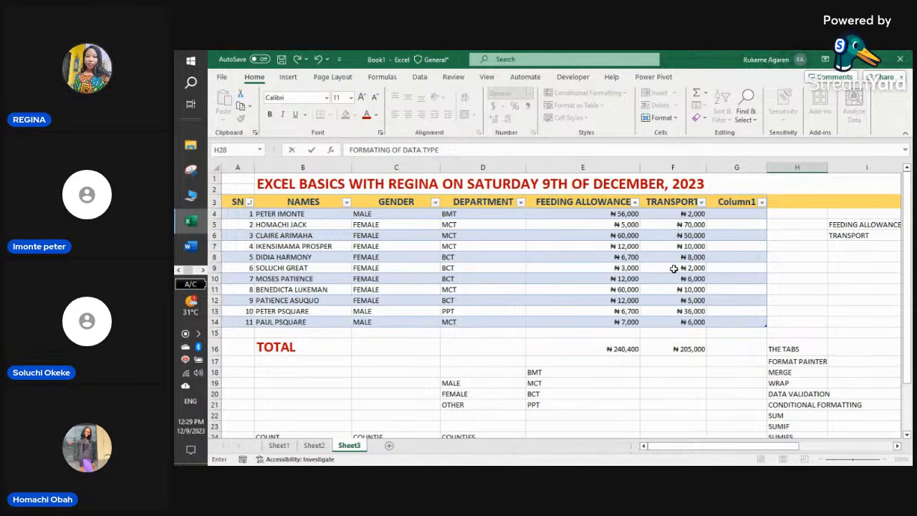
{"action": "scroll", "coordinate": [674, 268], "scroll_direction": "down", "scroll_amount": 1}
{"action": "scroll", "coordinate": [772, 266], "scroll_direction": "down", "scroll_amount": 2}
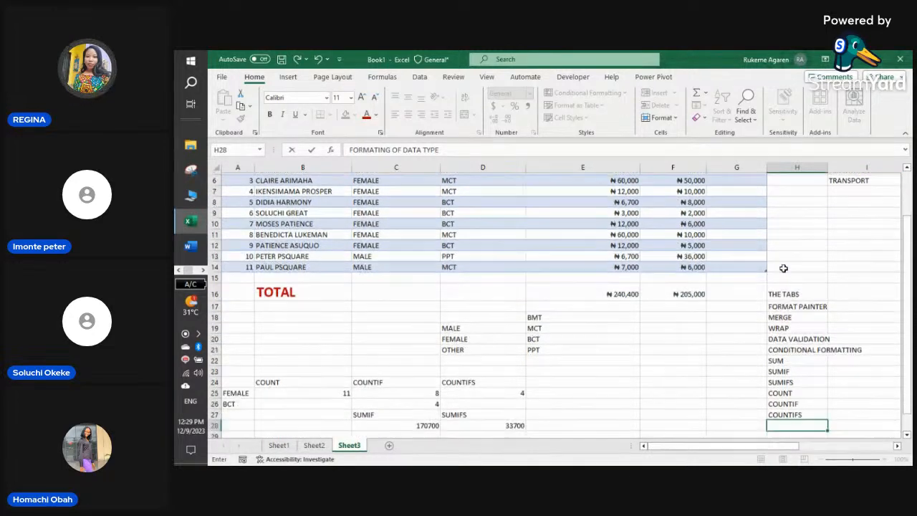
- Commit FORMATING OF DATA TYPE and enter THE VIEWS in H15 above THE TABS
{"action": "left_click", "coordinate": [794, 396]}
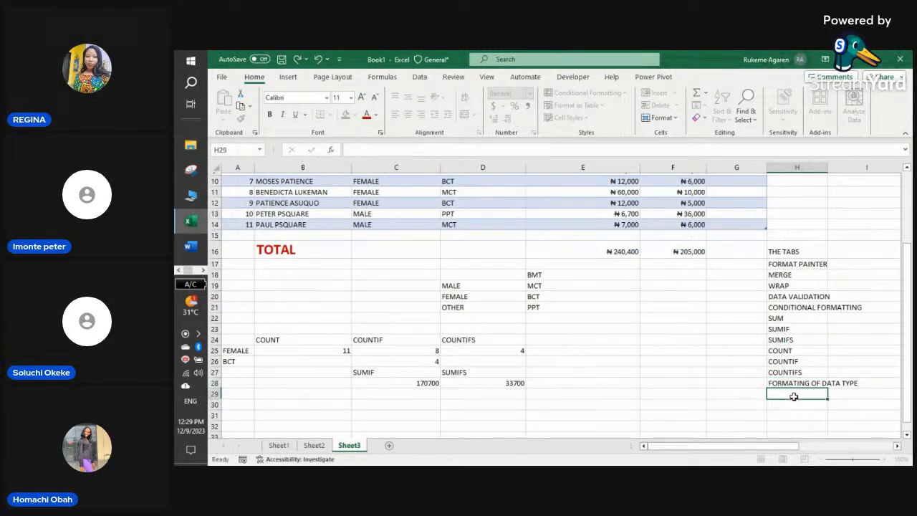
{"action": "left_click", "coordinate": [796, 237]}
{"action": "type", "text": "THE"}
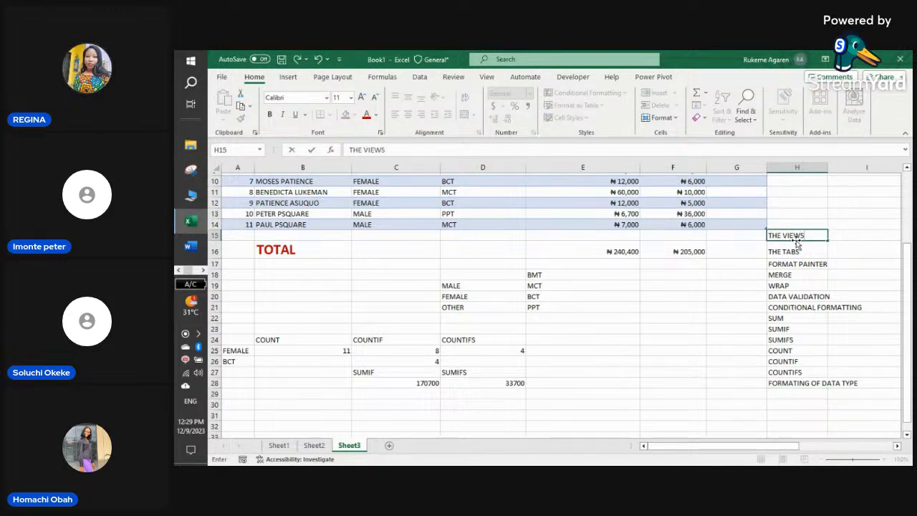
{"action": "type", "text": " VIEWS"}
{"action": "left_click", "coordinate": [732, 328]}
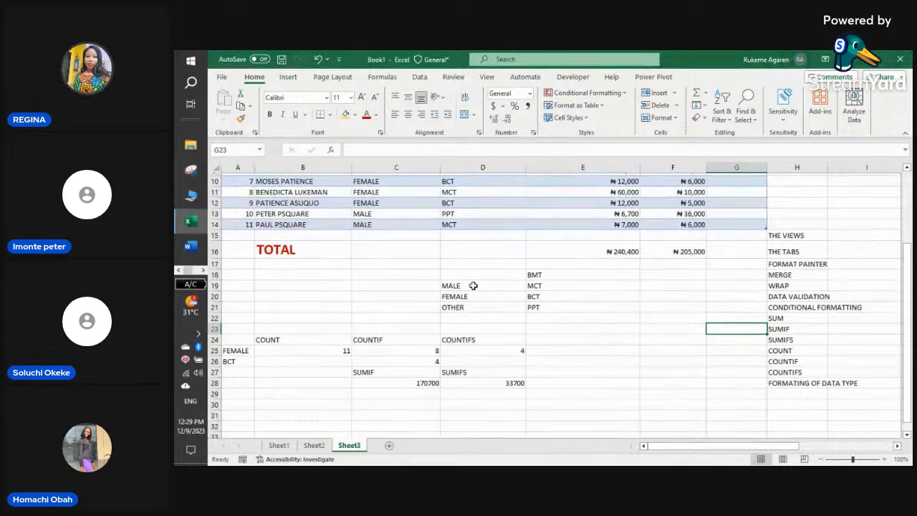
{"action": "scroll", "coordinate": [459, 272], "scroll_direction": "up", "scroll_amount": 3}
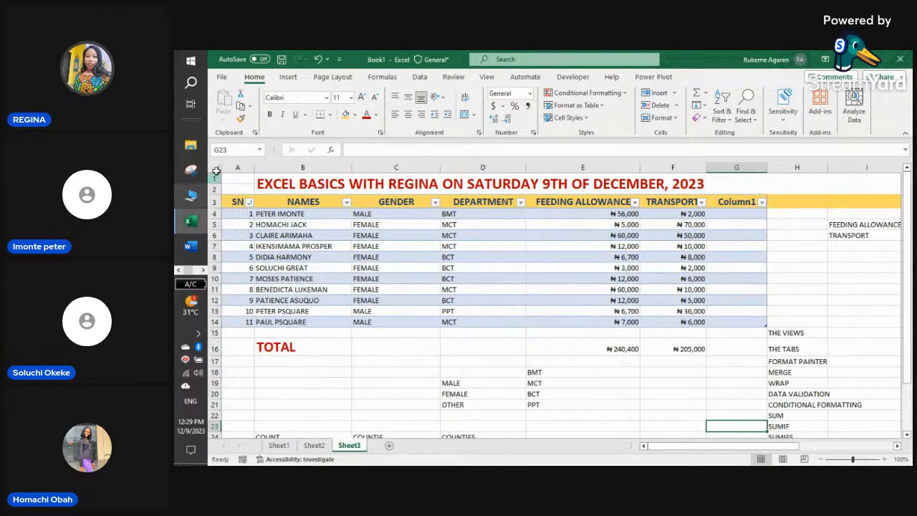
{"action": "scroll", "coordinate": [410, 342], "scroll_direction": "down", "scroll_amount": 4}
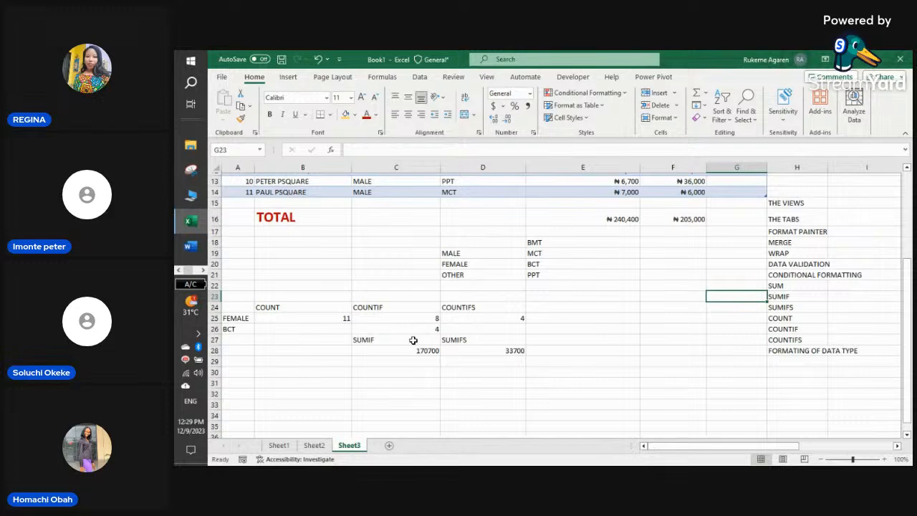
{"action": "scroll", "coordinate": [414, 341], "scroll_direction": "up", "scroll_amount": 2}
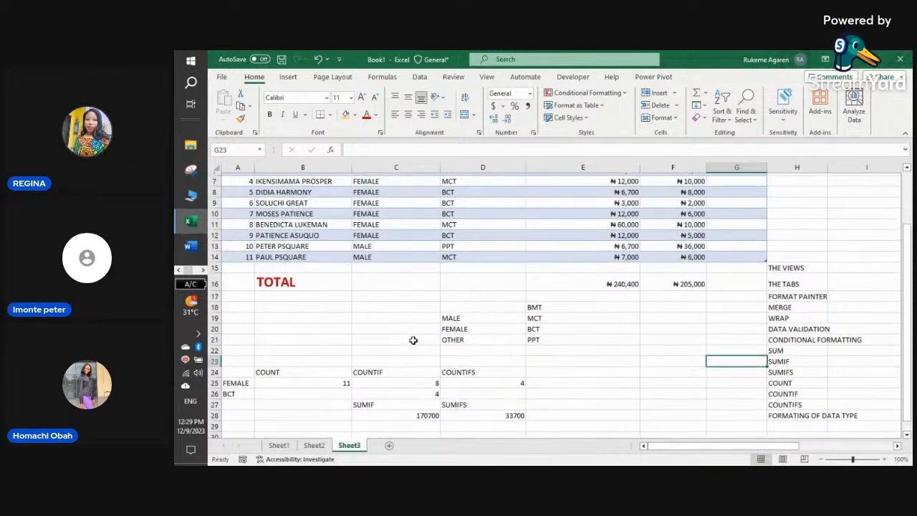
{"action": "scroll", "coordinate": [414, 340], "scroll_direction": "up", "scroll_amount": 2}
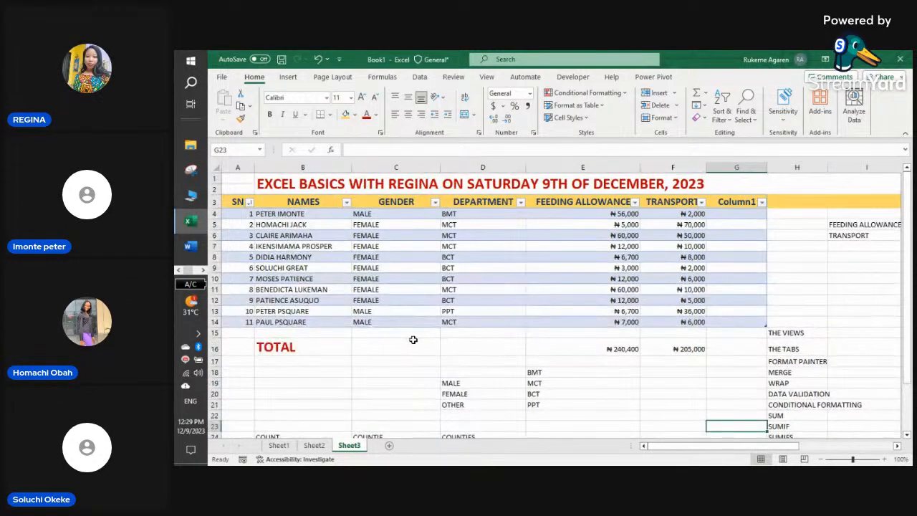
{"action": "left_click", "coordinate": [203, 270]}
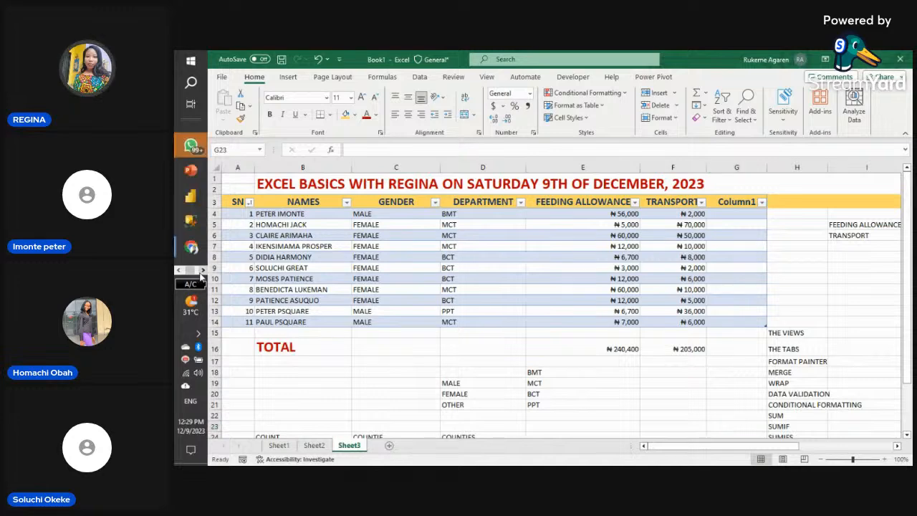
{"action": "left_click", "coordinate": [191, 248]}
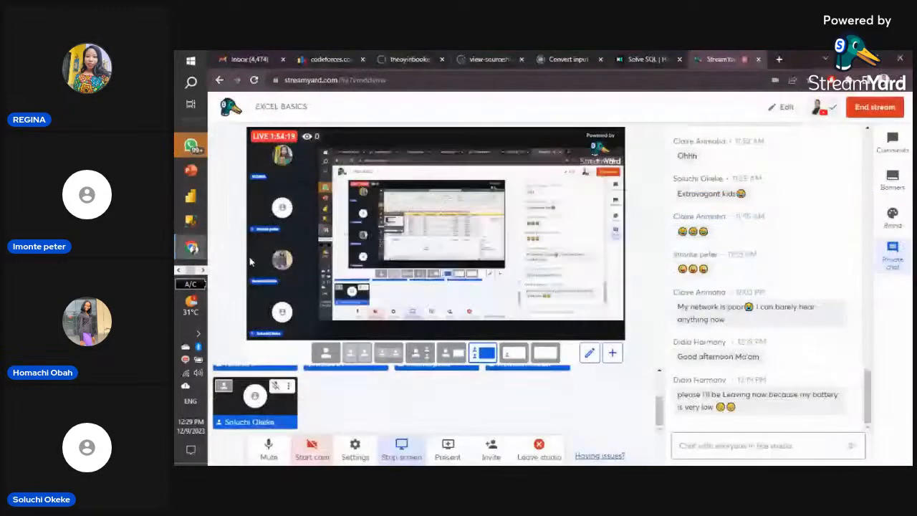
{"action": "scroll", "coordinate": [492, 429], "scroll_direction": "down", "scroll_amount": 2}
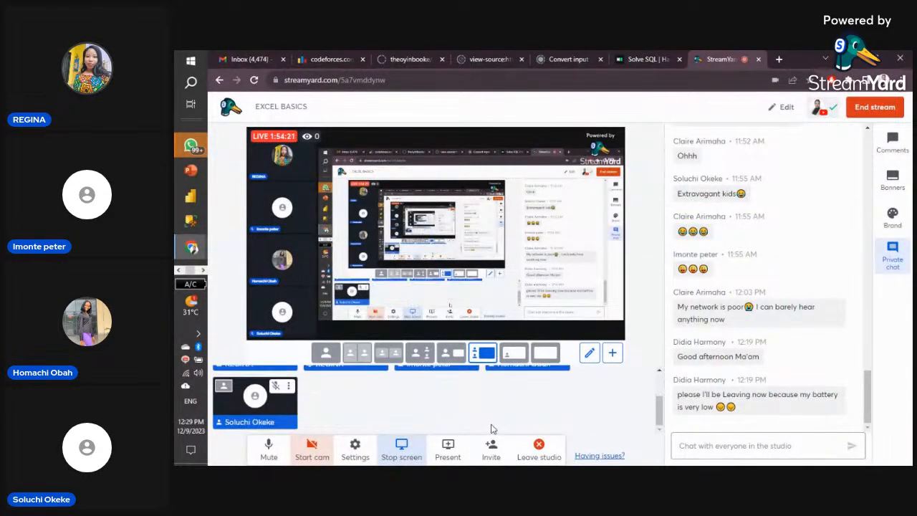
{"action": "scroll", "coordinate": [341, 401], "scroll_direction": "up", "scroll_amount": 2}
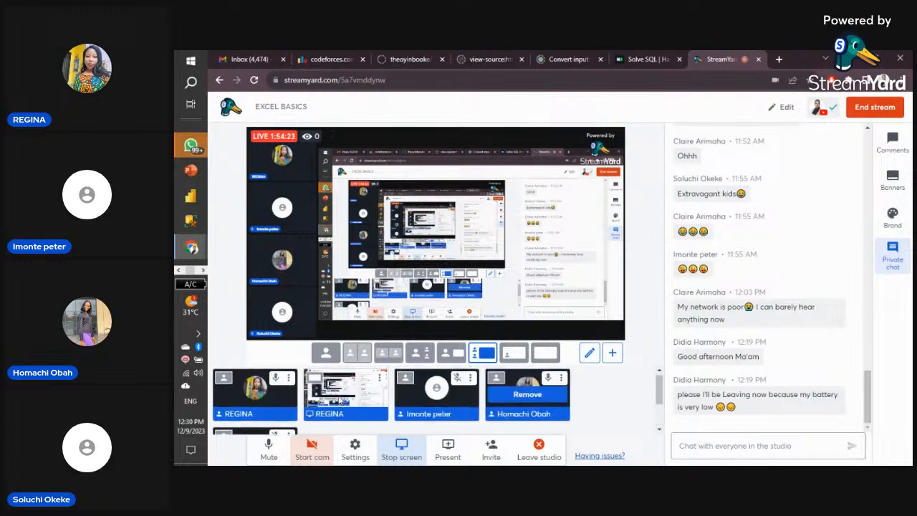
{"action": "left_click", "coordinate": [179, 271]}
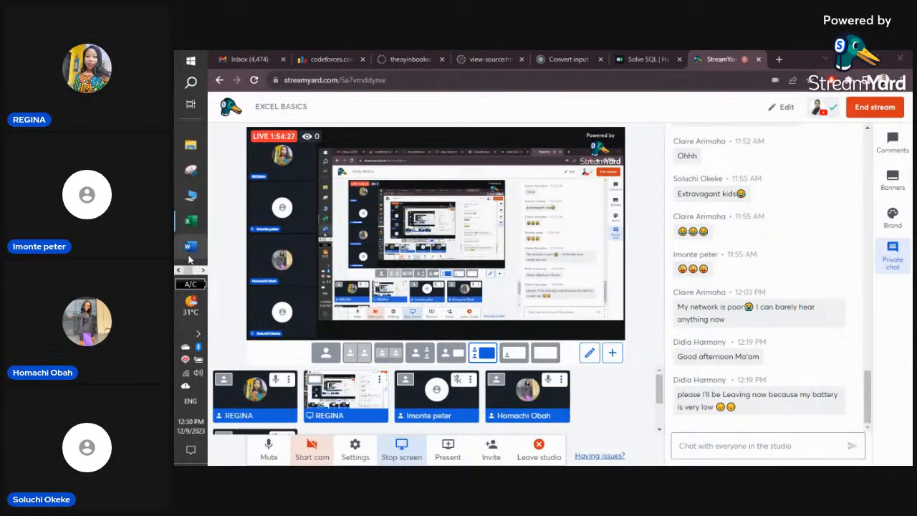
{"action": "left_click", "coordinate": [202, 271]}
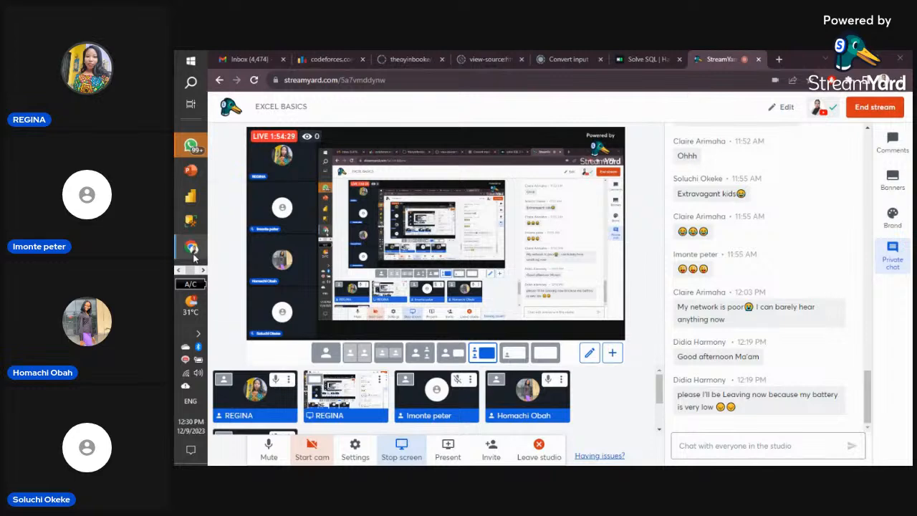
{"action": "left_click", "coordinate": [180, 271]}
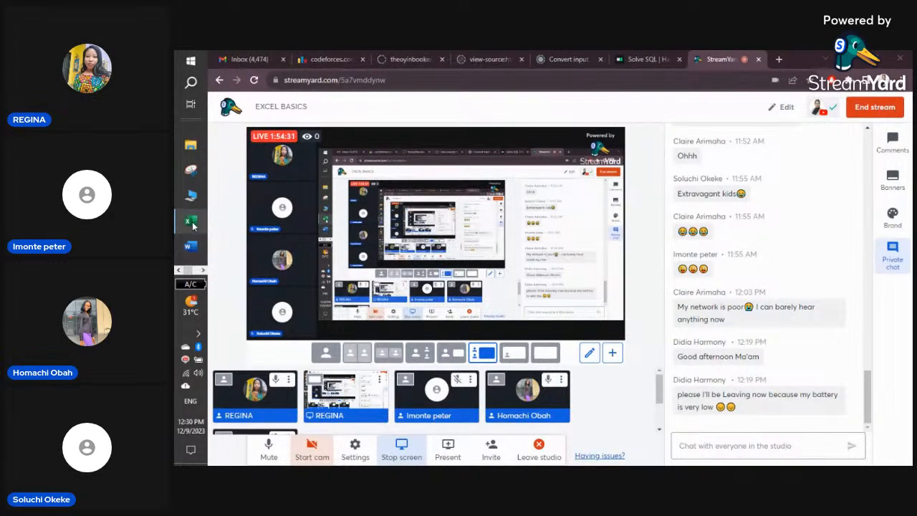
{"action": "mouse_move", "coordinate": [190, 221]}
{"action": "left_click", "coordinate": [276, 226]}
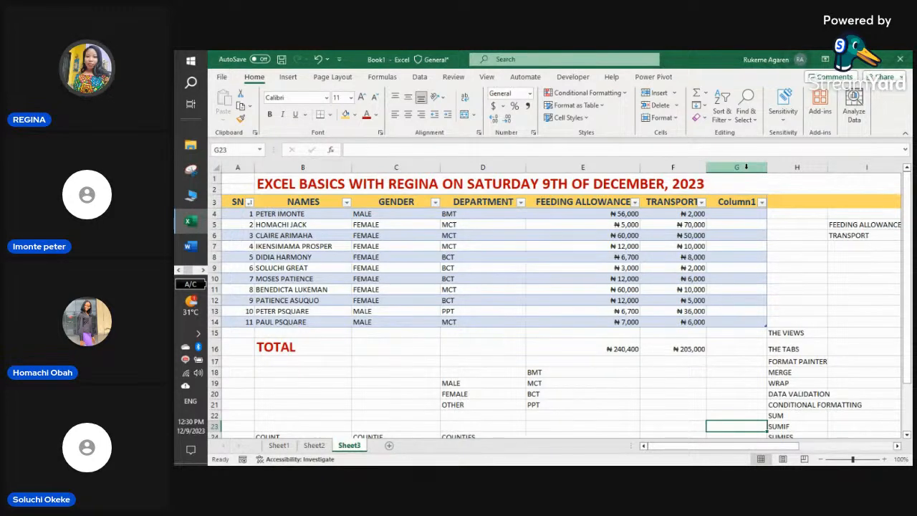
- Delete the empty Column1 in column G so the topic list moves into column G
{"action": "left_click", "coordinate": [746, 167]}
{"action": "right_click", "coordinate": [747, 168]}
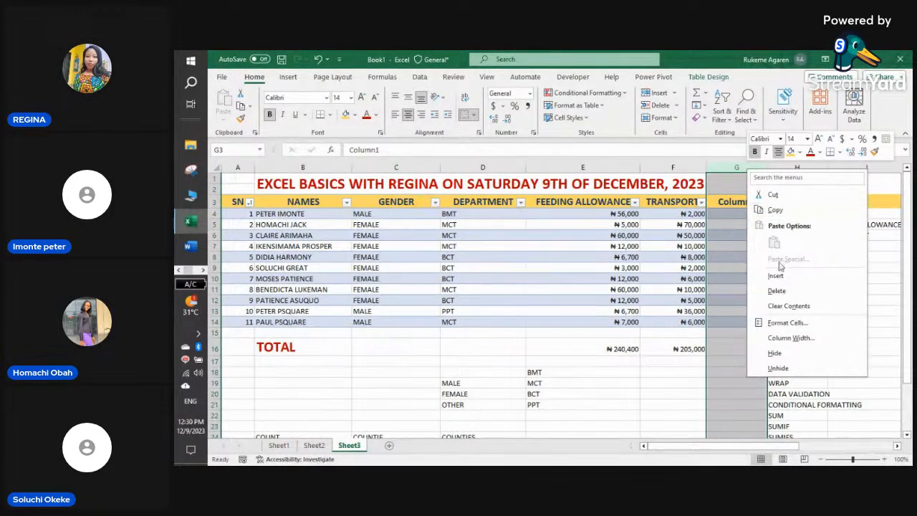
{"action": "left_click", "coordinate": [776, 290]}
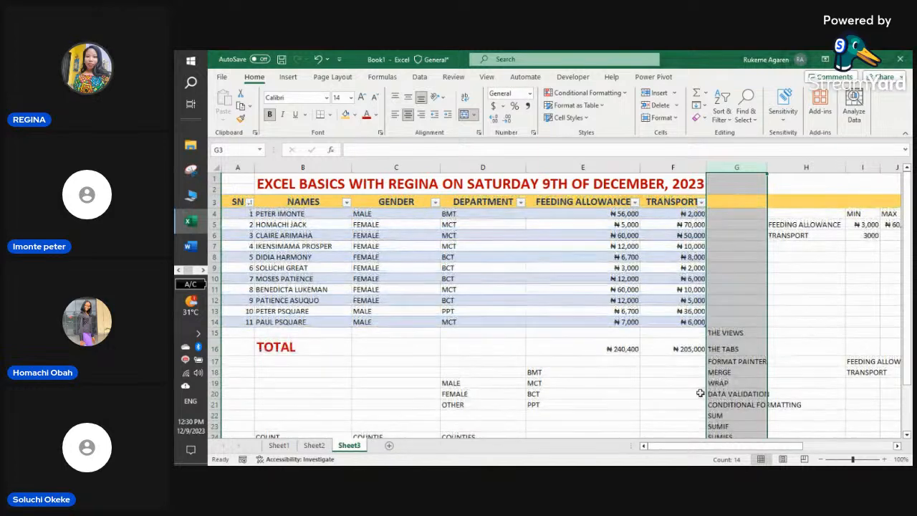
{"action": "left_click", "coordinate": [795, 323]}
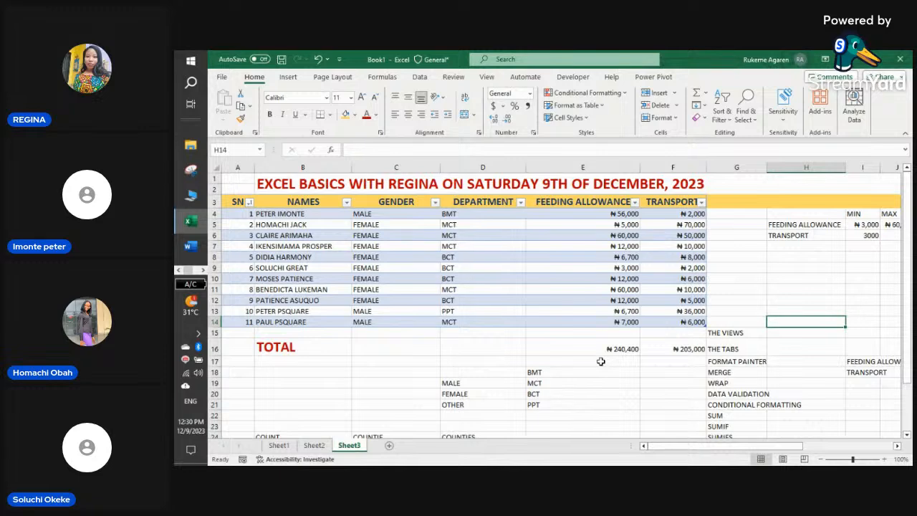
{"action": "scroll", "coordinate": [792, 396], "scroll_direction": "down", "scroll_amount": 3}
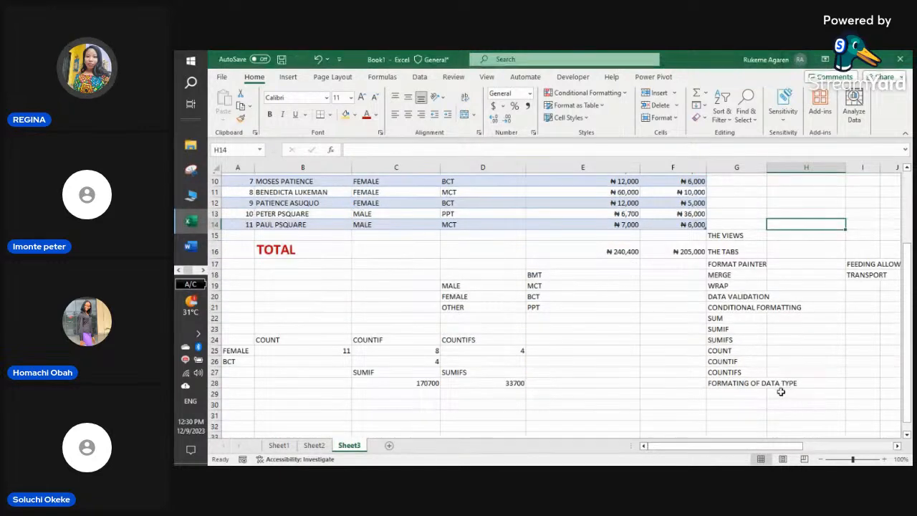
- Enter MAKING TABLES in G29, below FORMATING OF DATA TYPE
{"action": "left_click", "coordinate": [743, 396]}
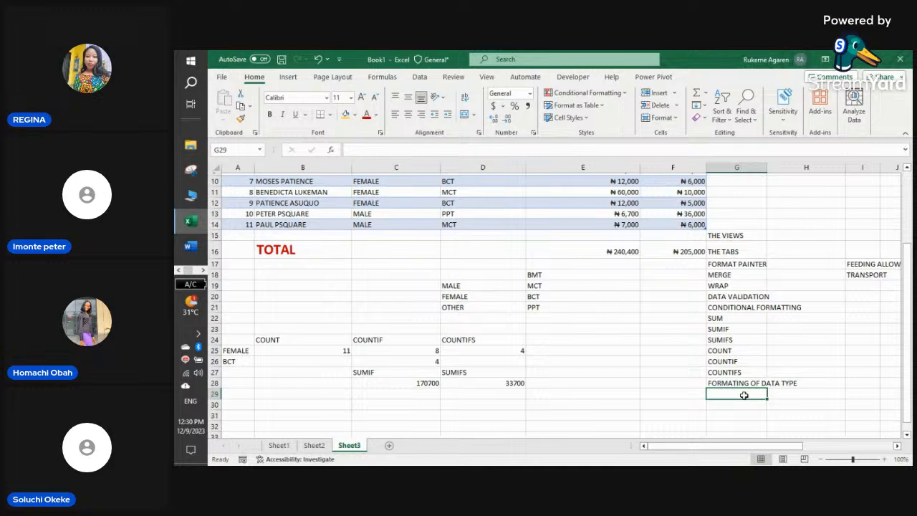
{"action": "type", "text": ","}
{"action": "type", "text": "MAKING TABLES"}
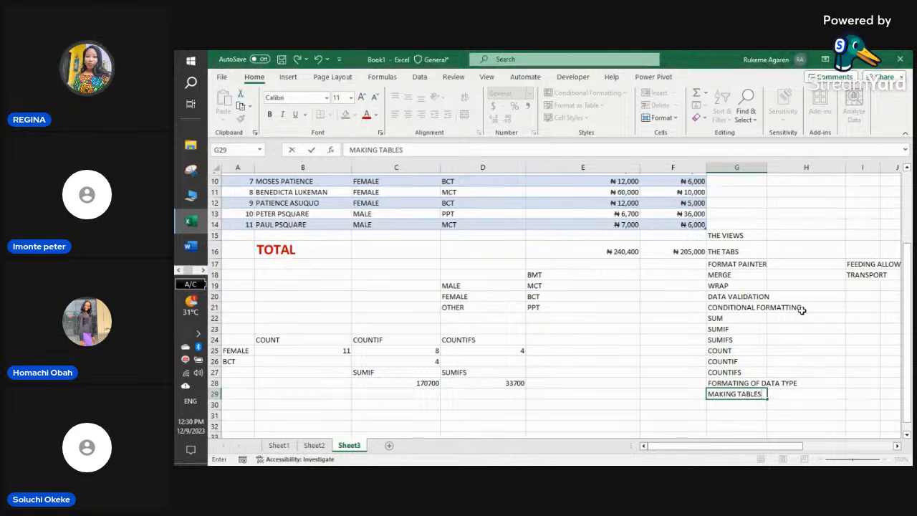
{"action": "scroll", "coordinate": [795, 307], "scroll_direction": "up", "scroll_amount": 2}
{"action": "scroll", "coordinate": [778, 324], "scroll_direction": "down", "scroll_amount": 1}
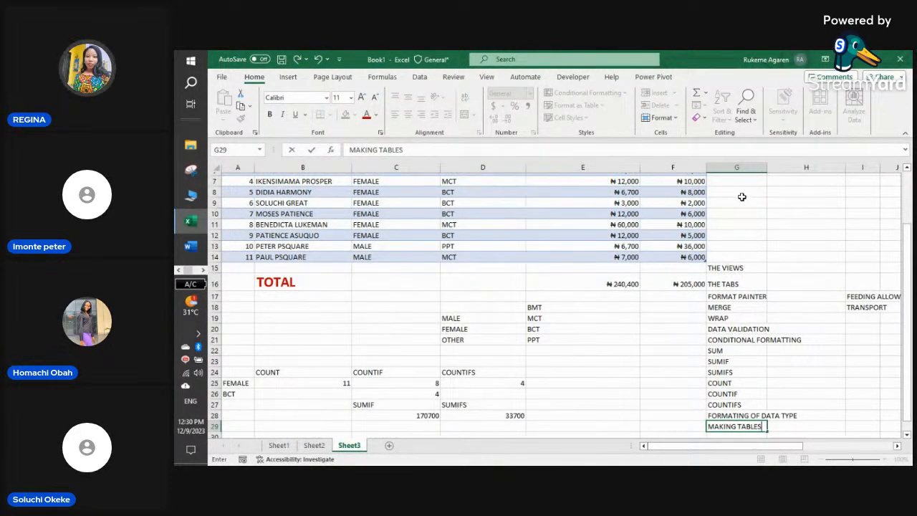
{"action": "scroll", "coordinate": [747, 208], "scroll_direction": "up", "scroll_amount": 2}
{"action": "scroll", "coordinate": [743, 228], "scroll_direction": "down", "scroll_amount": 4}
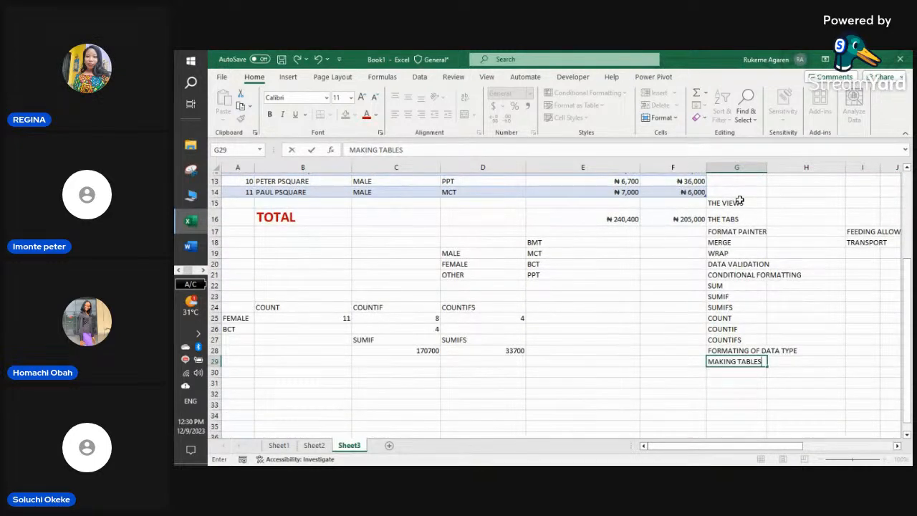
- Select the topic list G15:G28 in column G
{"action": "left_click_drag", "start_coordinate": [739, 201], "coordinate": [750, 361]}
{"action": "left_click", "coordinate": [750, 360]}
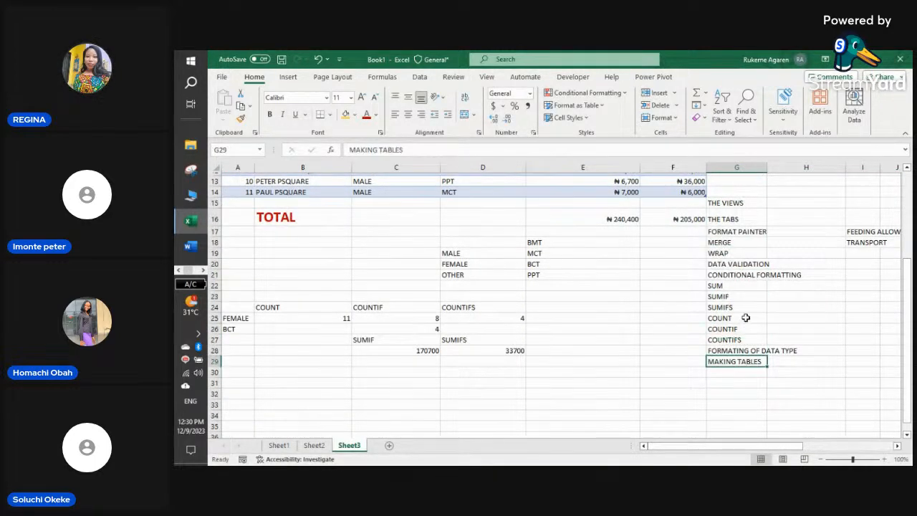
{"action": "left_click_drag", "start_coordinate": [750, 203], "coordinate": [751, 361]}
- Copy the topic list and paste it into Sheet1 starting at E2
{"action": "right_click", "coordinate": [741, 279]}
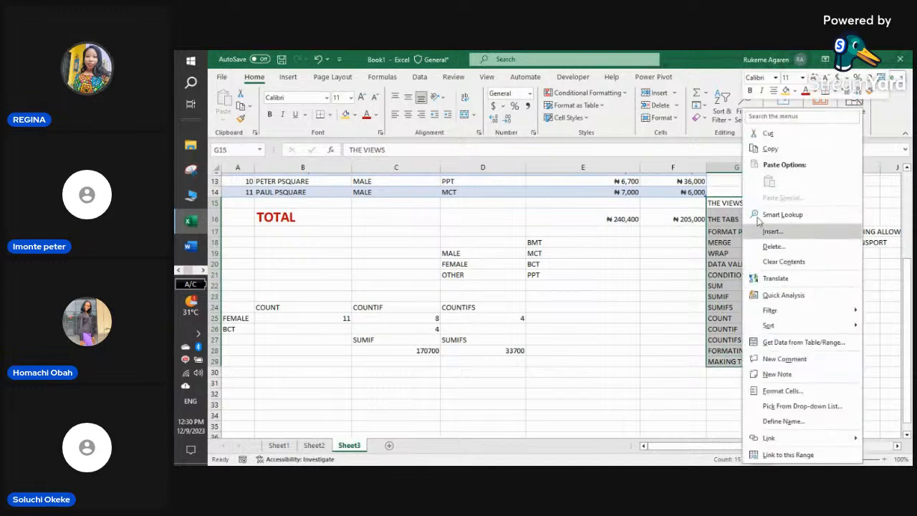
{"action": "left_click", "coordinate": [783, 154]}
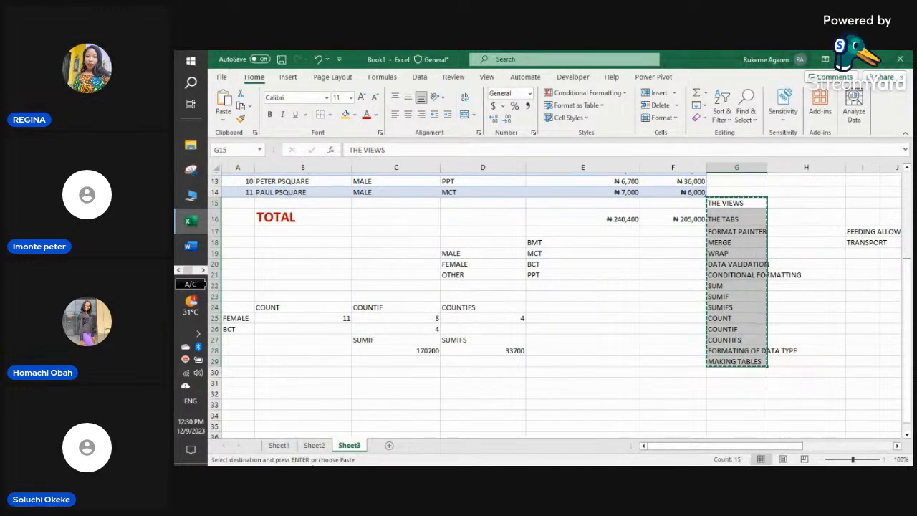
{"action": "left_click", "coordinate": [287, 445]}
{"action": "left_click", "coordinate": [369, 372]}
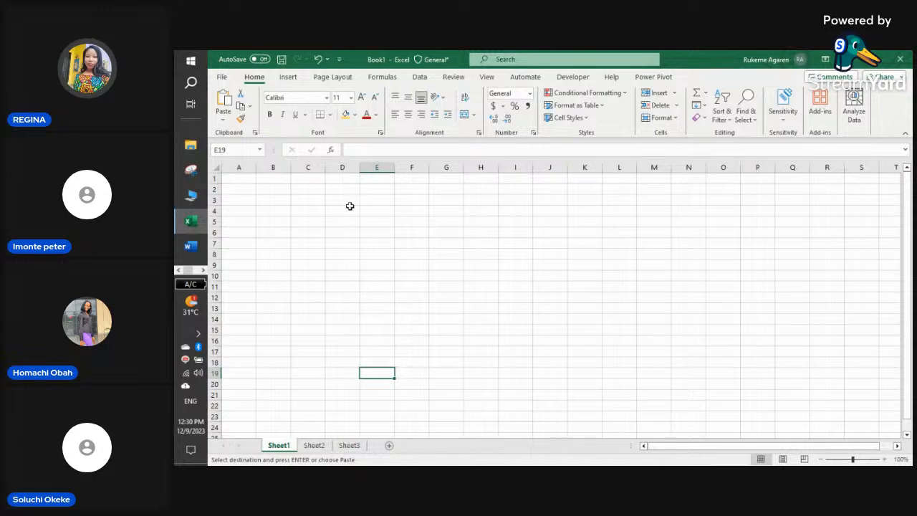
{"action": "left_click", "coordinate": [364, 189]}
{"action": "right_click", "coordinate": [364, 190]}
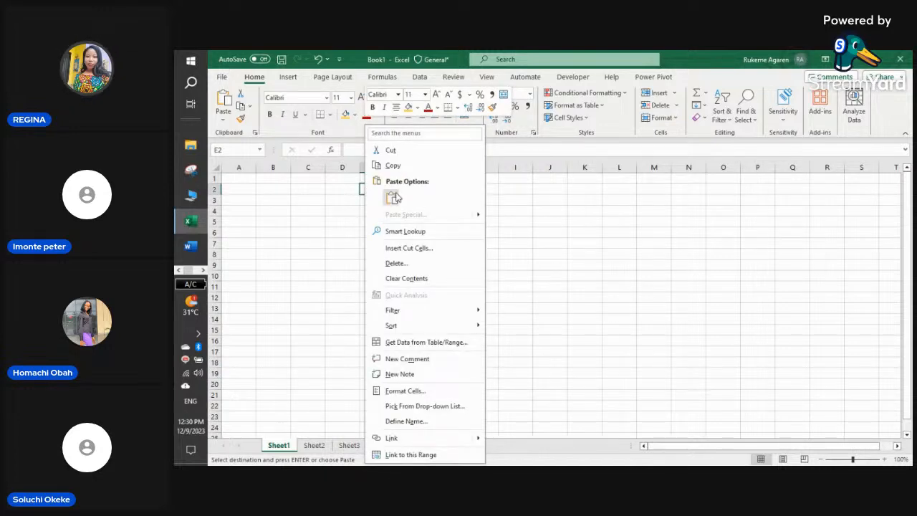
{"action": "left_click", "coordinate": [394, 198]}
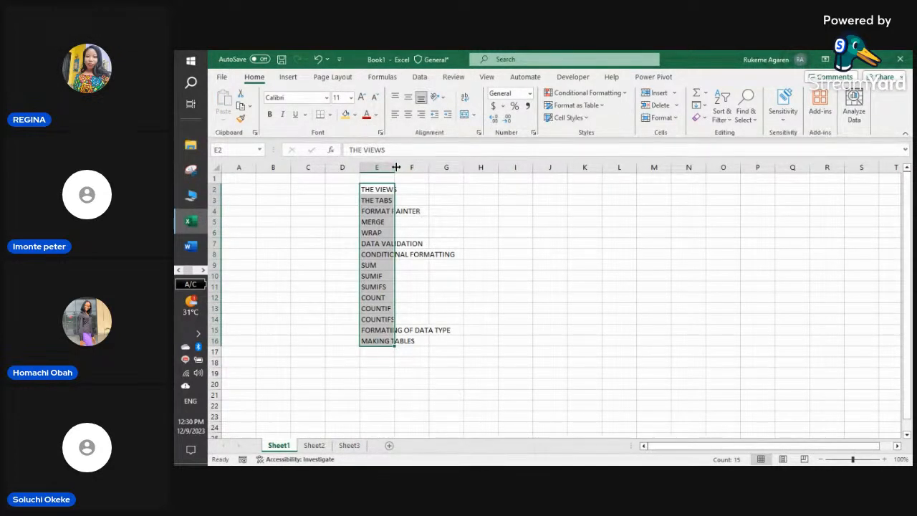
- Widen column E to fit the topics and make it bold, size 16
{"action": "left_click_drag", "start_coordinate": [396, 167], "coordinate": [531, 167]}
{"action": "left_click", "coordinate": [547, 200]}
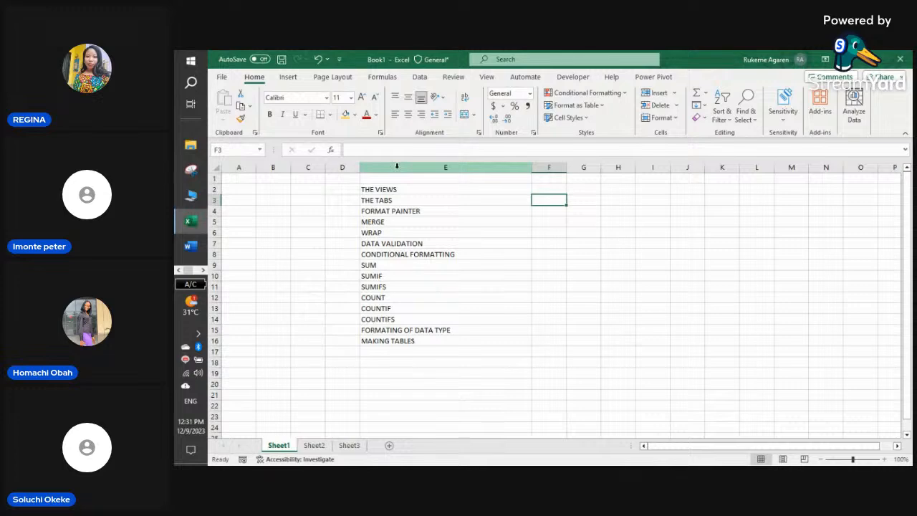
{"action": "left_click", "coordinate": [397, 166]}
{"action": "left_click", "coordinate": [269, 114]}
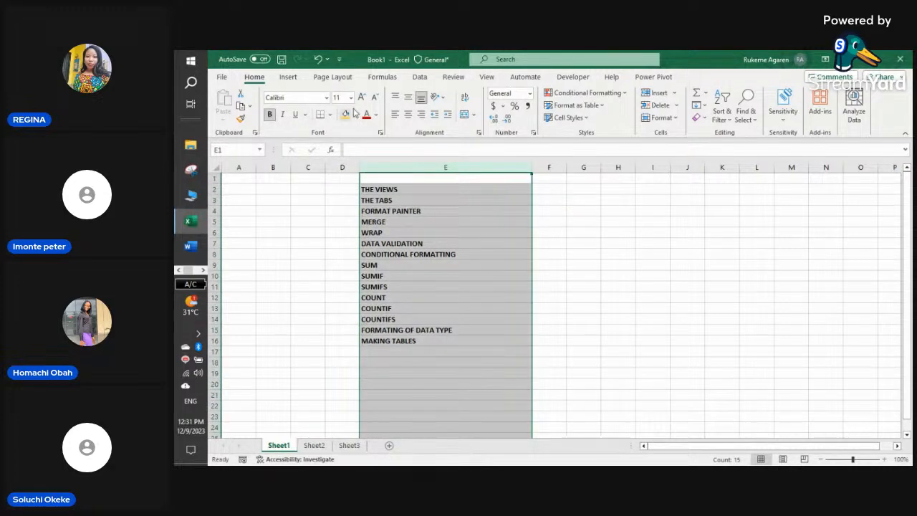
{"action": "left_click", "coordinate": [350, 98]}
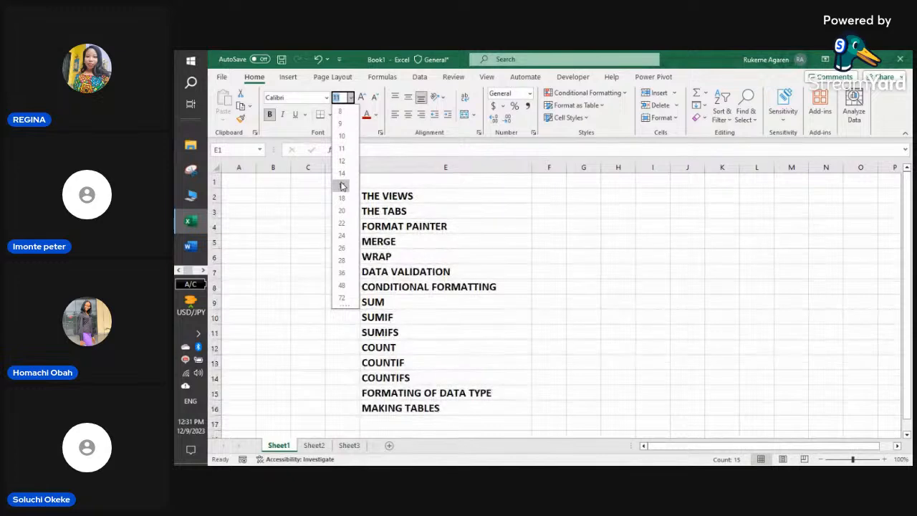
{"action": "left_click", "coordinate": [342, 186]}
- Return to the Sheet3 staff table
{"action": "scroll", "coordinate": [505, 276], "scroll_direction": "down", "scroll_amount": 1}
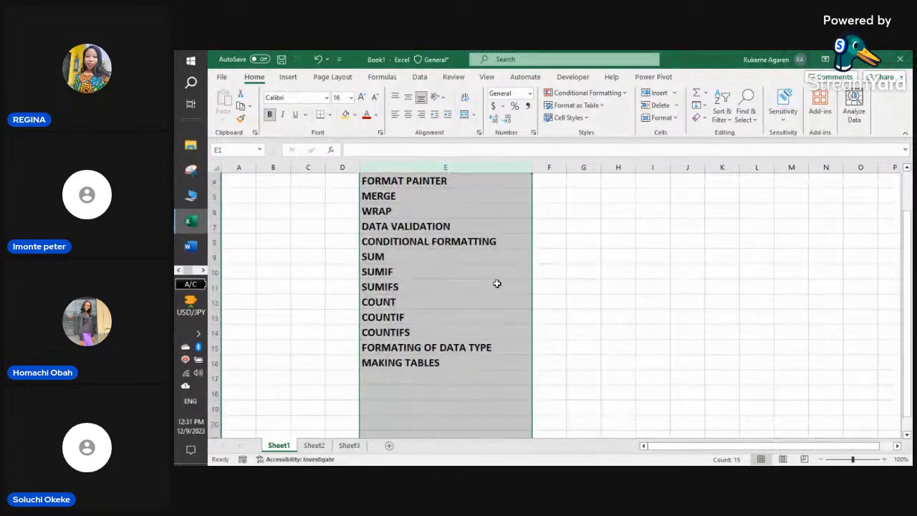
{"action": "left_click", "coordinate": [349, 445]}
{"action": "scroll", "coordinate": [450, 383], "scroll_direction": "up", "scroll_amount": 4}
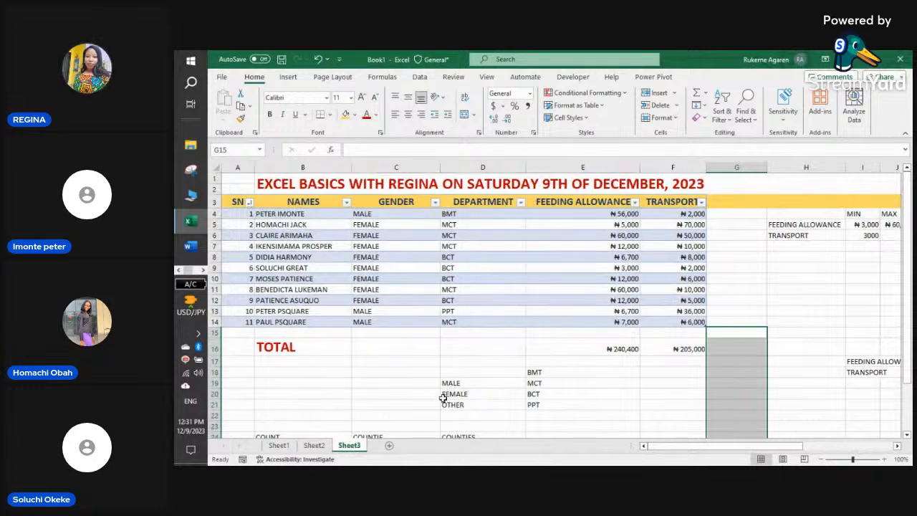
{"action": "left_click", "coordinate": [383, 385]}
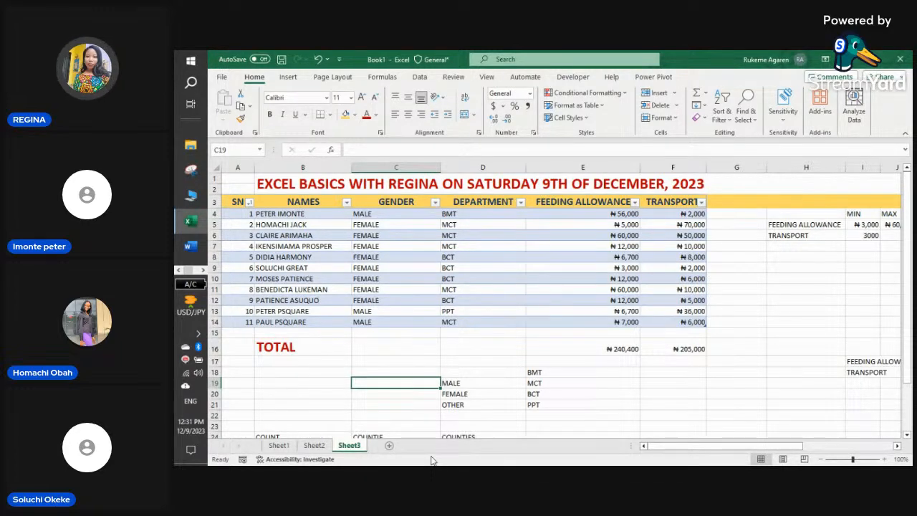
{"action": "left_click", "coordinate": [536, 394]}
{"action": "left_click", "coordinate": [564, 364]}
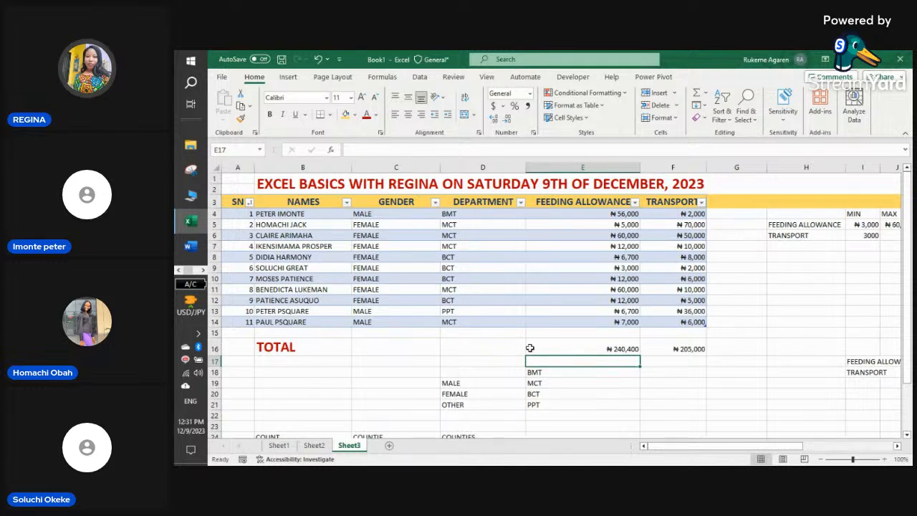
{"action": "scroll", "coordinate": [638, 384], "scroll_direction": "down", "scroll_amount": 3}
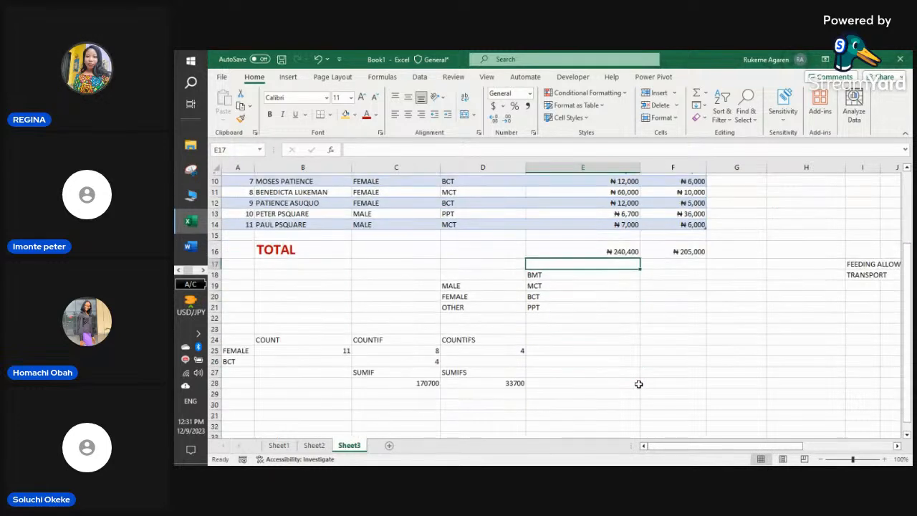
{"action": "scroll", "coordinate": [639, 384], "scroll_direction": "up", "scroll_amount": 3}
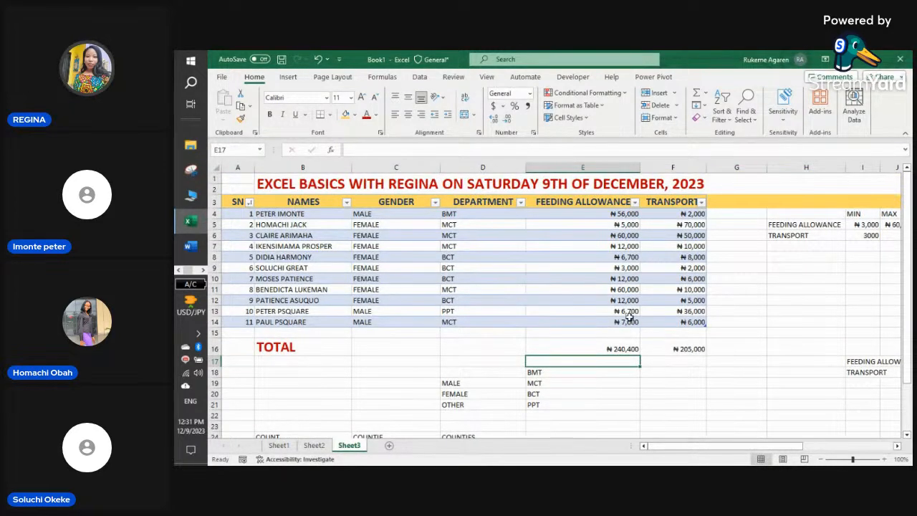
- Enter =AVERAGE of the TRANSPORT amounts F4:F14 in F18, giving 18636.36364
{"action": "left_click", "coordinate": [674, 374]}
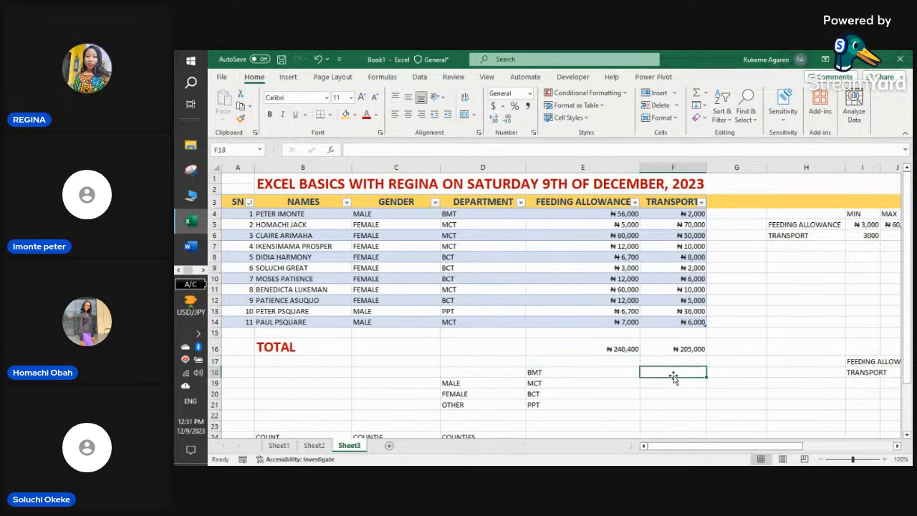
{"action": "type", "text": "=AV"}
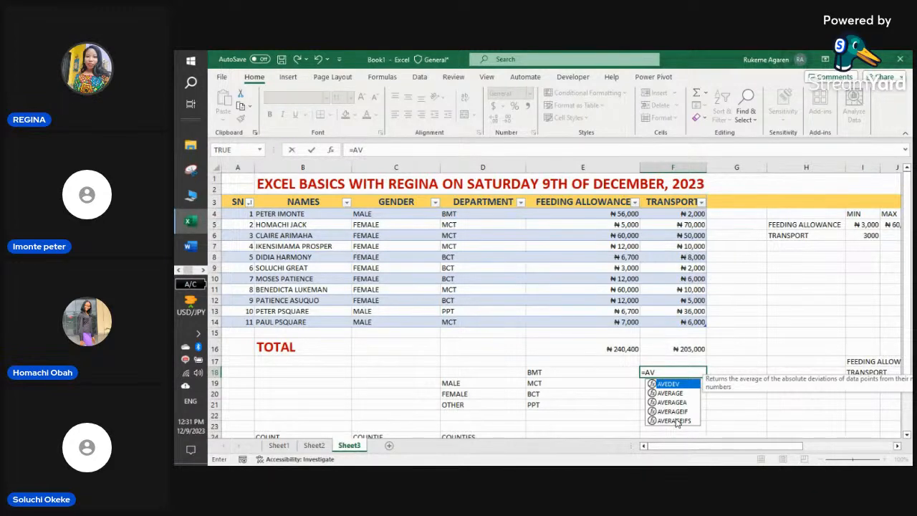
{"action": "double_click", "coordinate": [675, 392]}
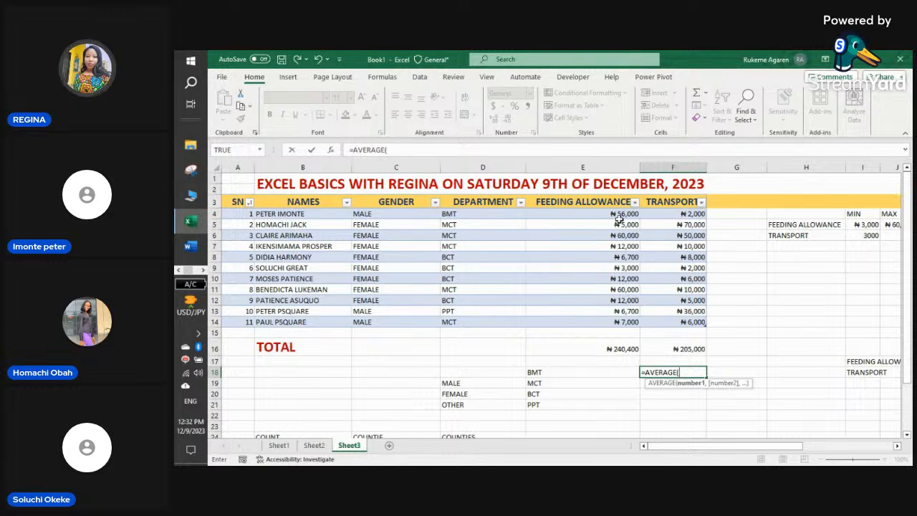
{"action": "left_click_drag", "start_coordinate": [683, 208], "coordinate": [686, 321]}
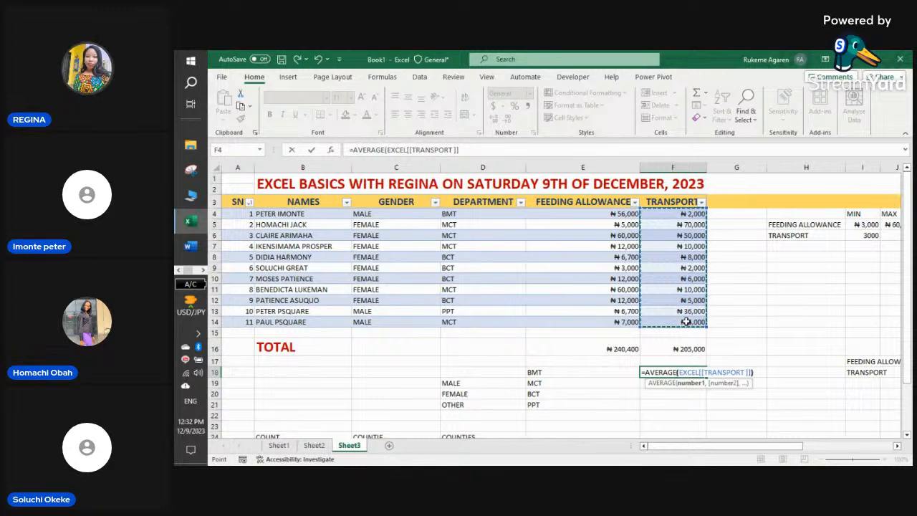
{"action": "type", "text": ")"}
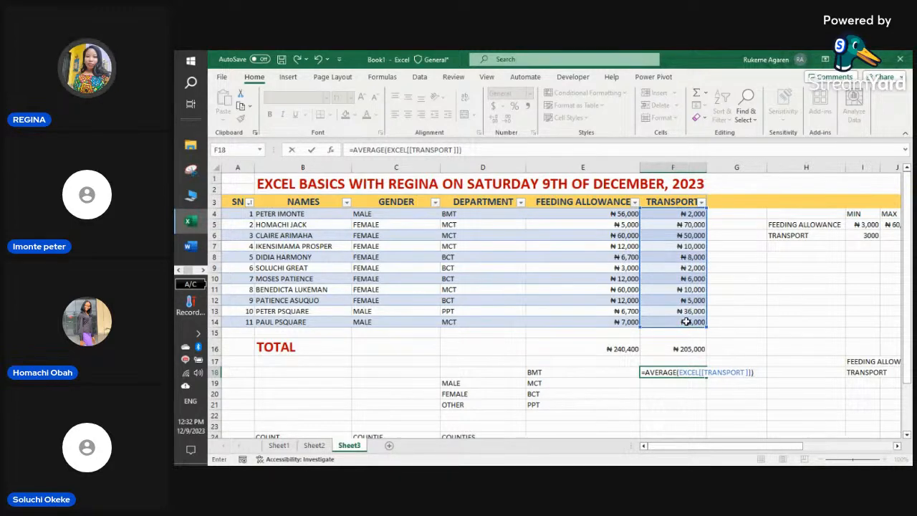
{"action": "key", "text": "Return"}
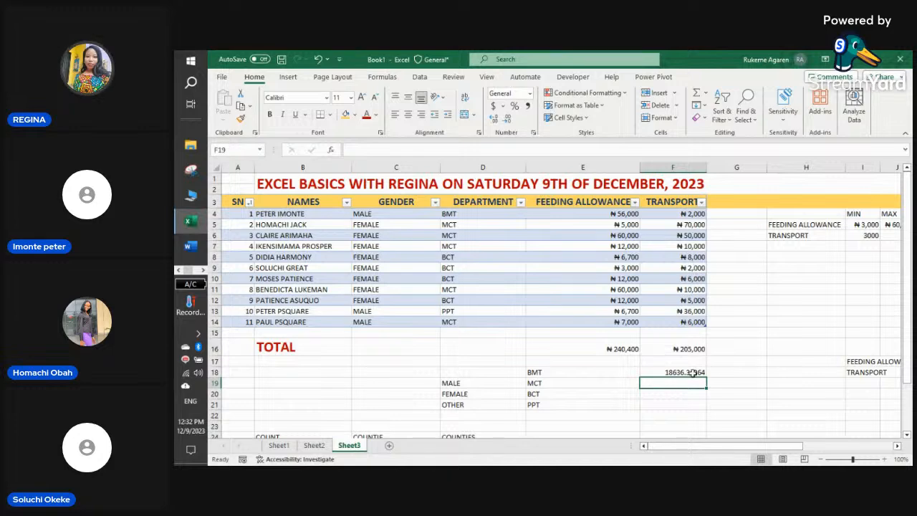
{"action": "left_click", "coordinate": [693, 372]}
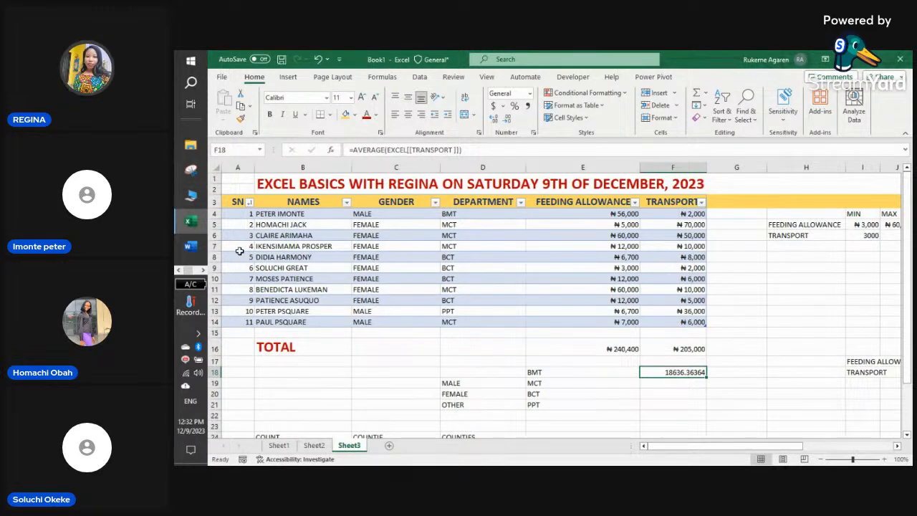
- Point out the gender and department entries in rows 7 to 9 of the staff table
{"action": "left_click", "coordinate": [365, 248]}
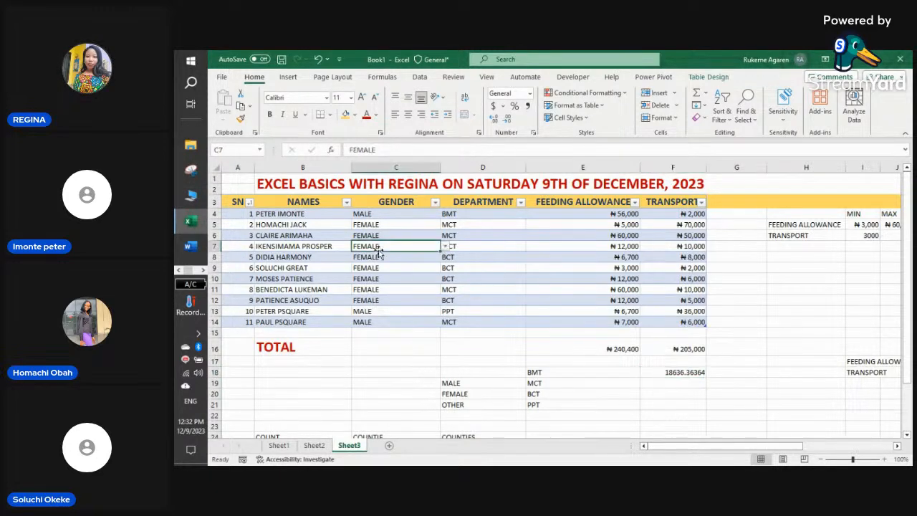
{"action": "left_click", "coordinate": [469, 248]}
{"action": "left_click", "coordinate": [393, 268]}
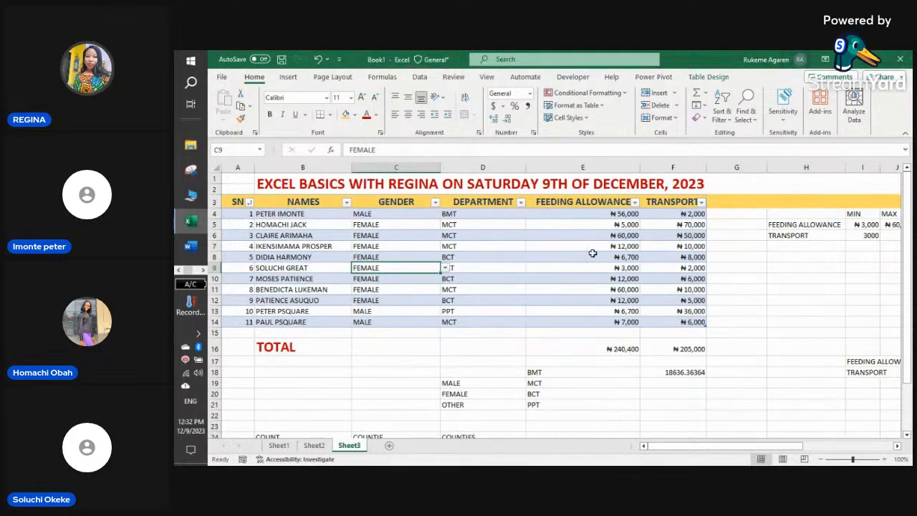
{"action": "left_click", "coordinate": [487, 253]}
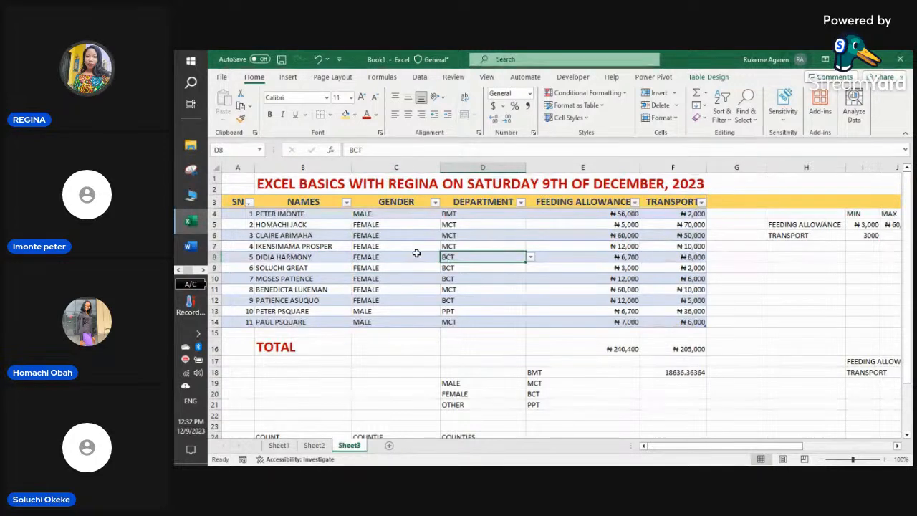
{"action": "left_click", "coordinate": [416, 253]}
- Point out row 7's name, gender, department and feeding allowance, then show the Insert options
{"action": "left_click", "coordinate": [458, 245]}
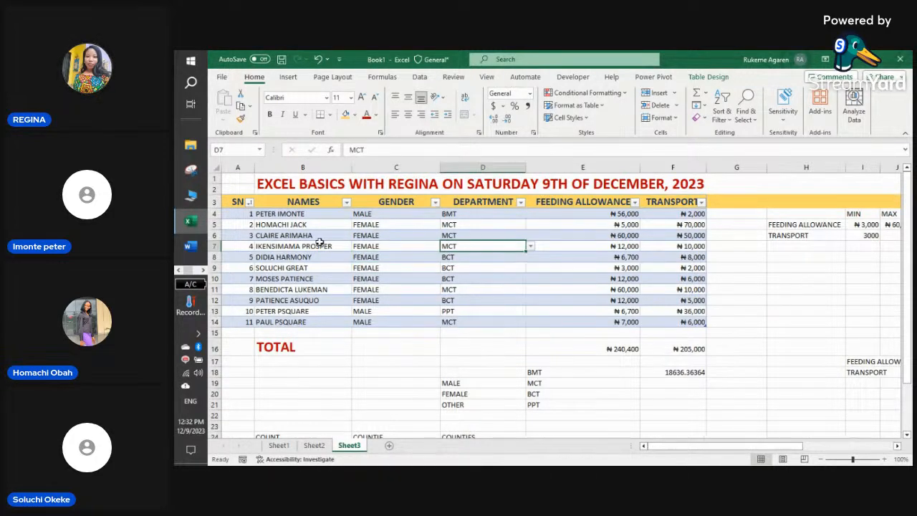
{"action": "left_click", "coordinate": [320, 245]}
{"action": "left_click", "coordinate": [384, 245]}
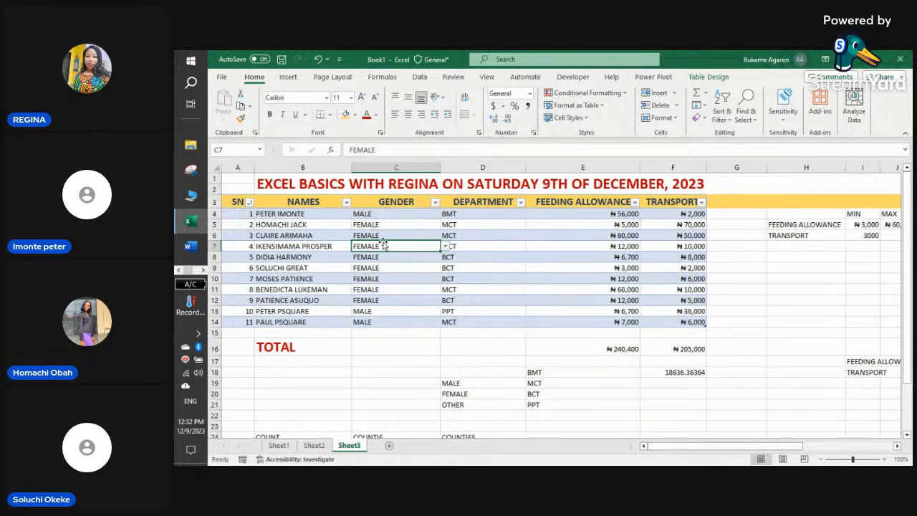
{"action": "left_click", "coordinate": [585, 244]}
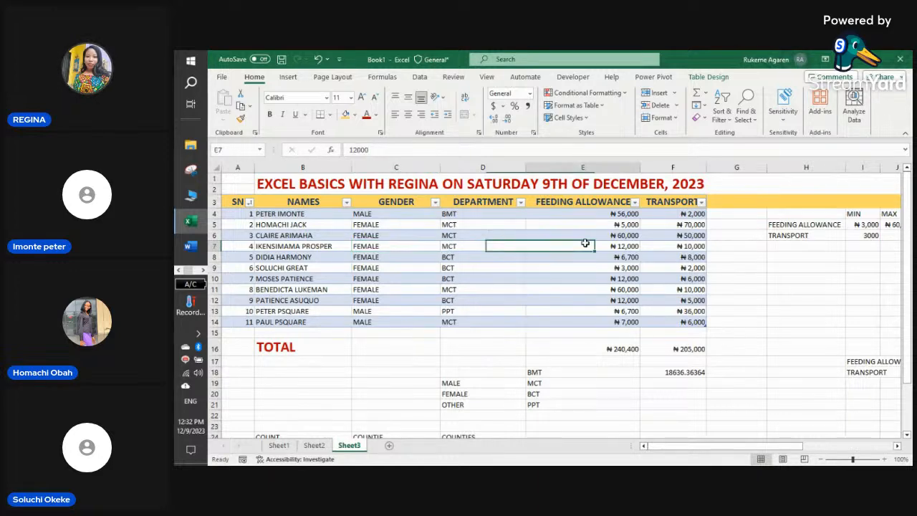
{"action": "left_click", "coordinate": [510, 245]}
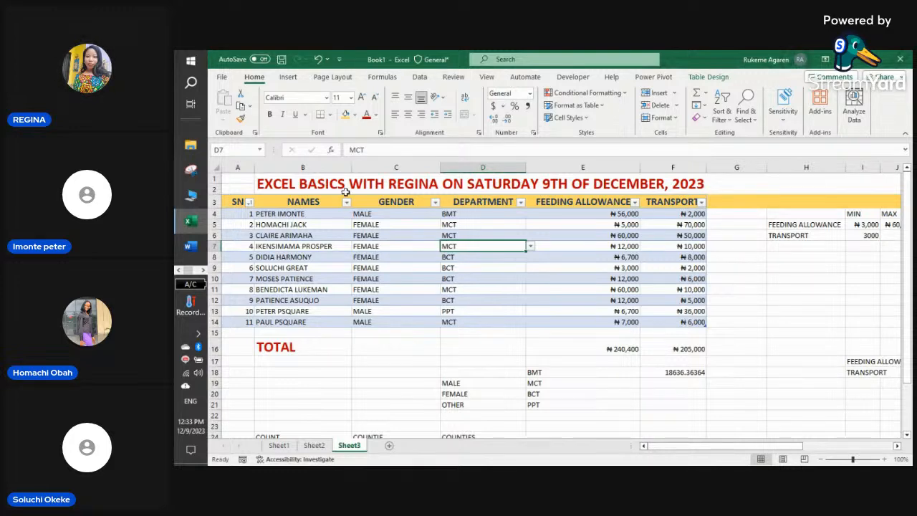
{"action": "left_click", "coordinate": [289, 78]}
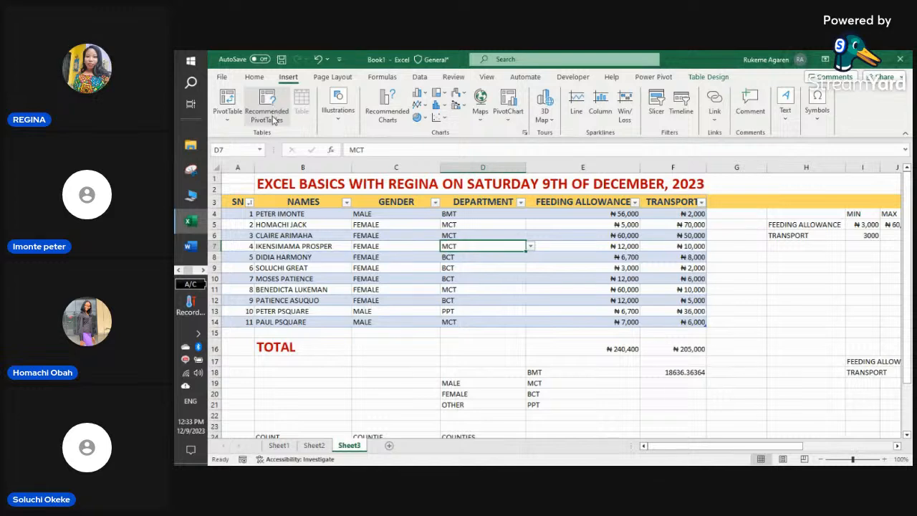
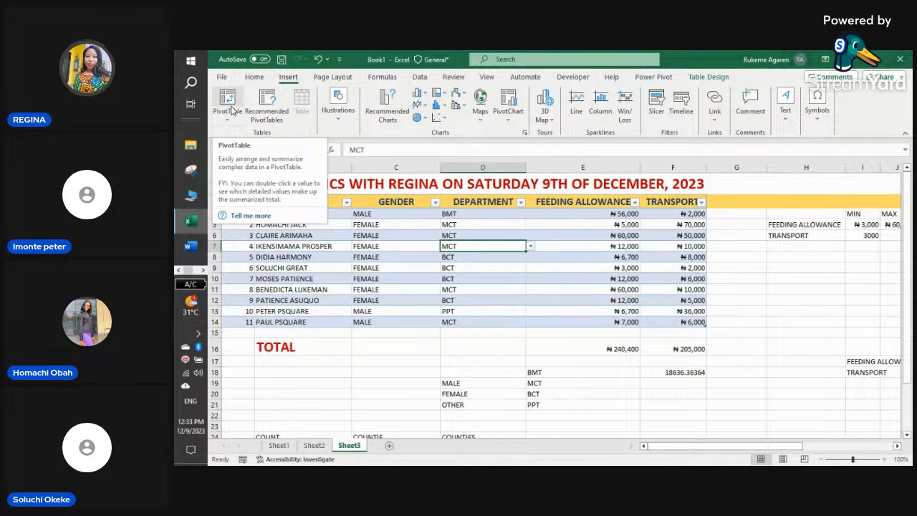
- Insert a PivotTable from the EXCEL table on an existing worksheet at Sheet2!$A$1
{"action": "left_click", "coordinate": [233, 115]}
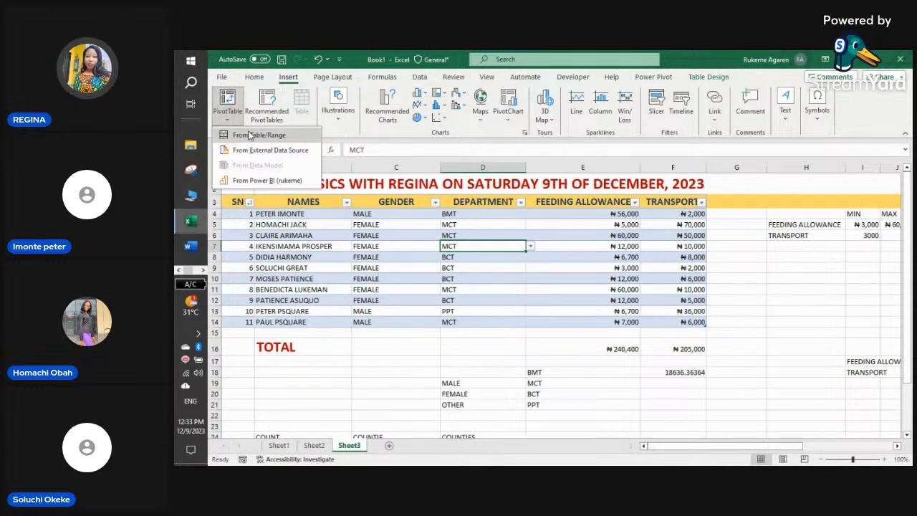
{"action": "left_click", "coordinate": [249, 136]}
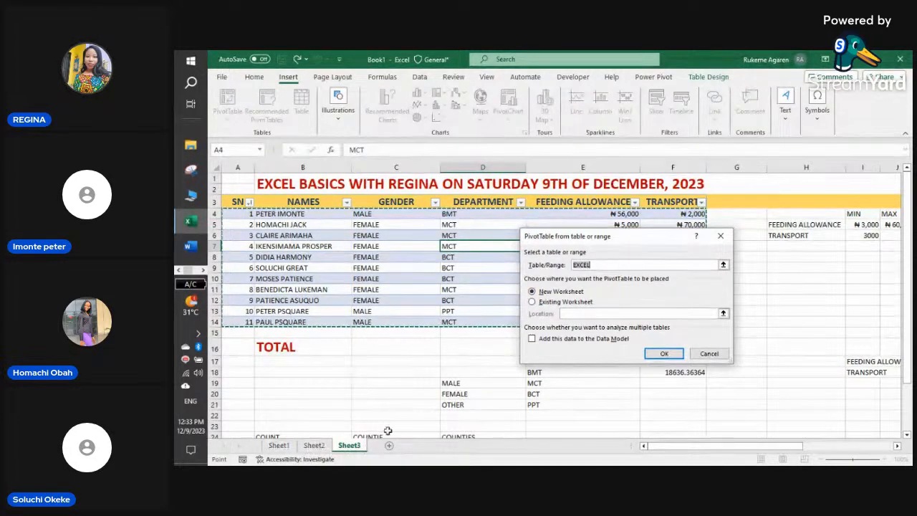
{"action": "left_click", "coordinate": [535, 303]}
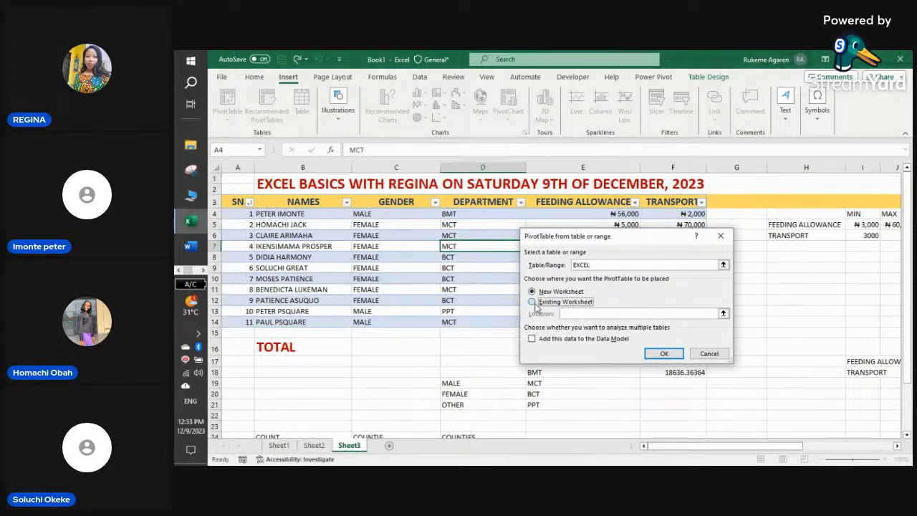
{"action": "left_click", "coordinate": [724, 314]}
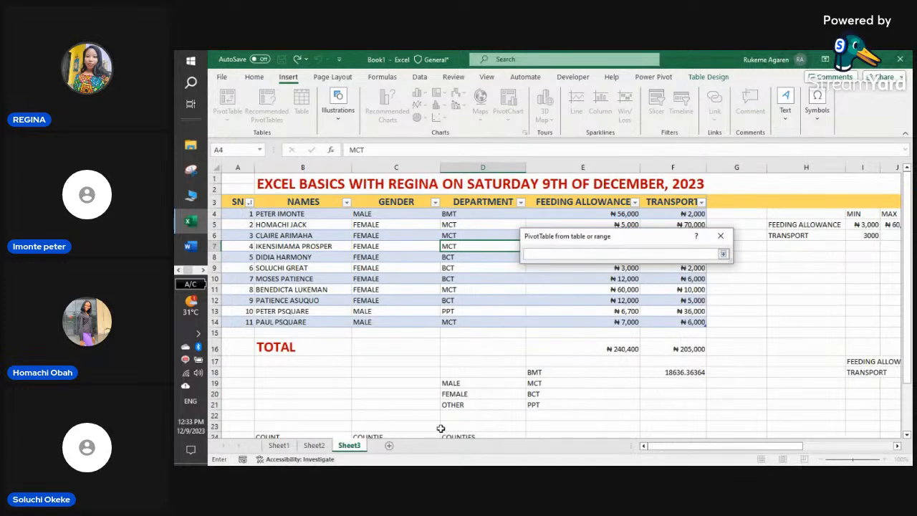
{"action": "left_click", "coordinate": [313, 447]}
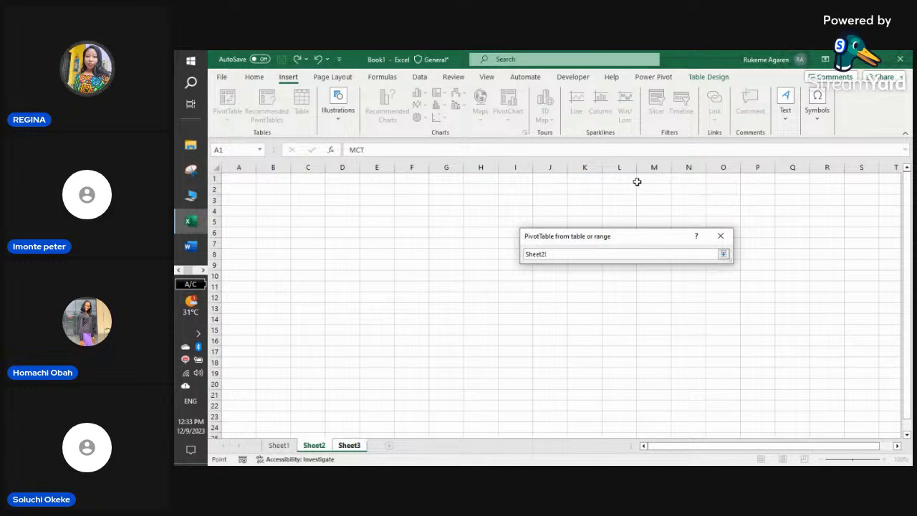
{"action": "left_click", "coordinate": [247, 181]}
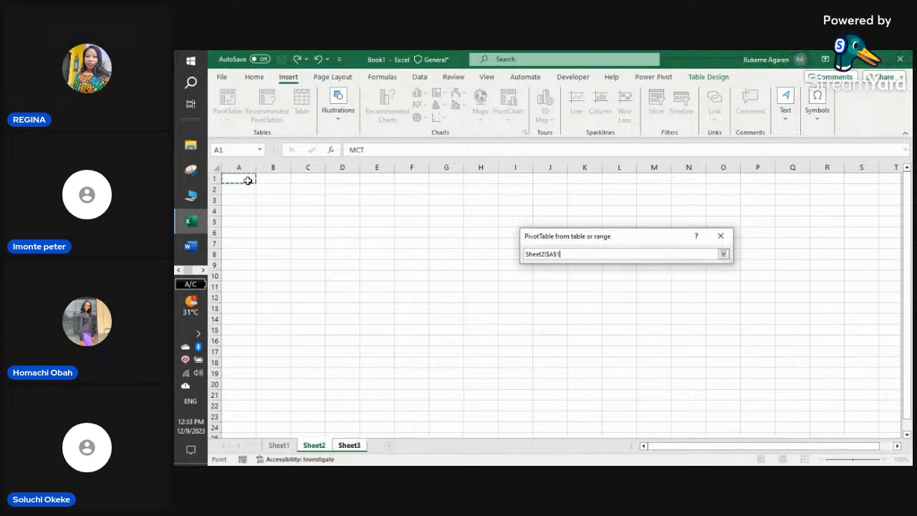
{"action": "left_click", "coordinate": [725, 255]}
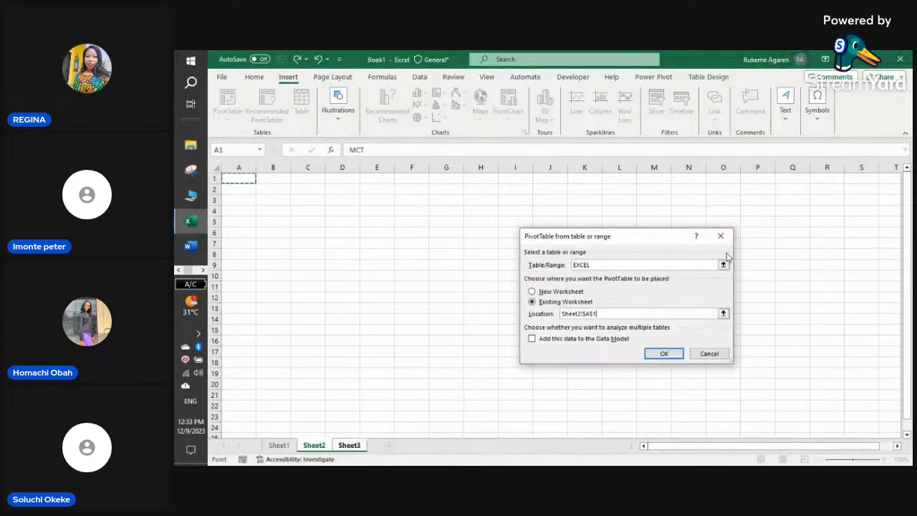
{"action": "left_click", "coordinate": [666, 354]}
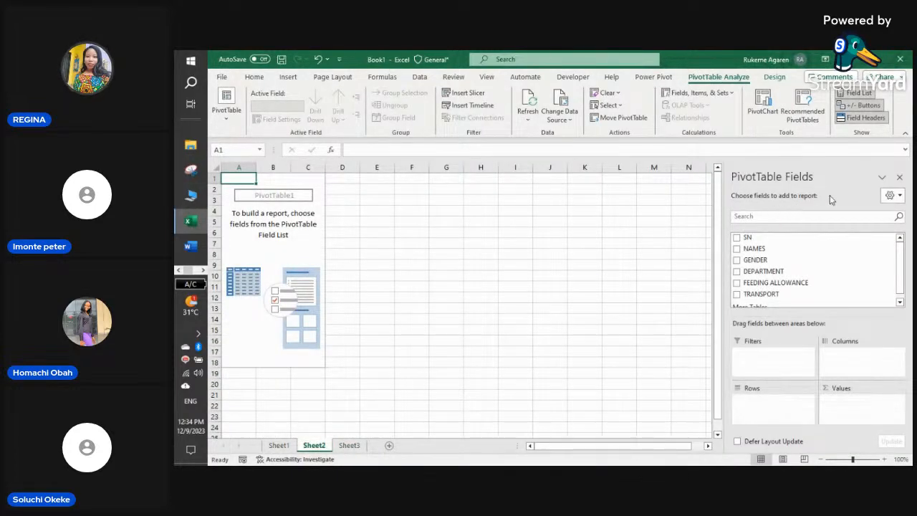
{"action": "scroll", "coordinate": [774, 268], "scroll_direction": "down", "scroll_amount": 1}
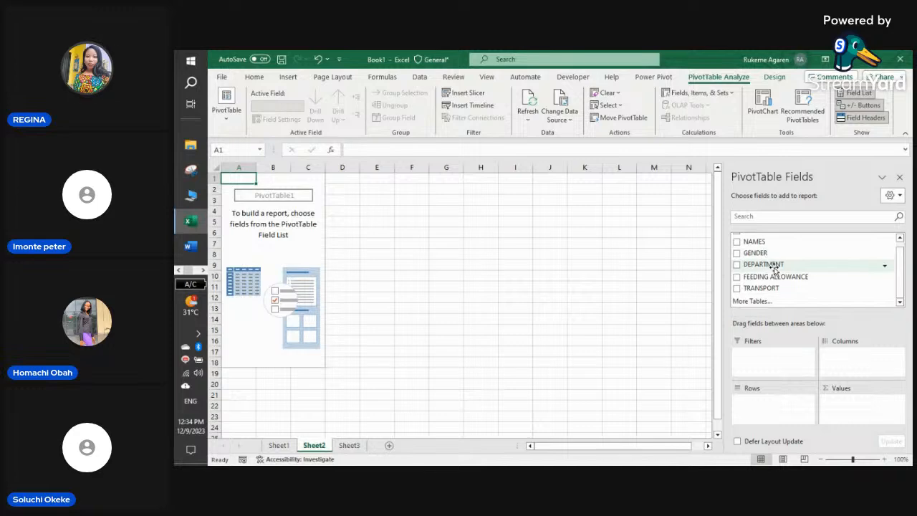
{"action": "scroll", "coordinate": [760, 276], "scroll_direction": "up", "scroll_amount": 1}
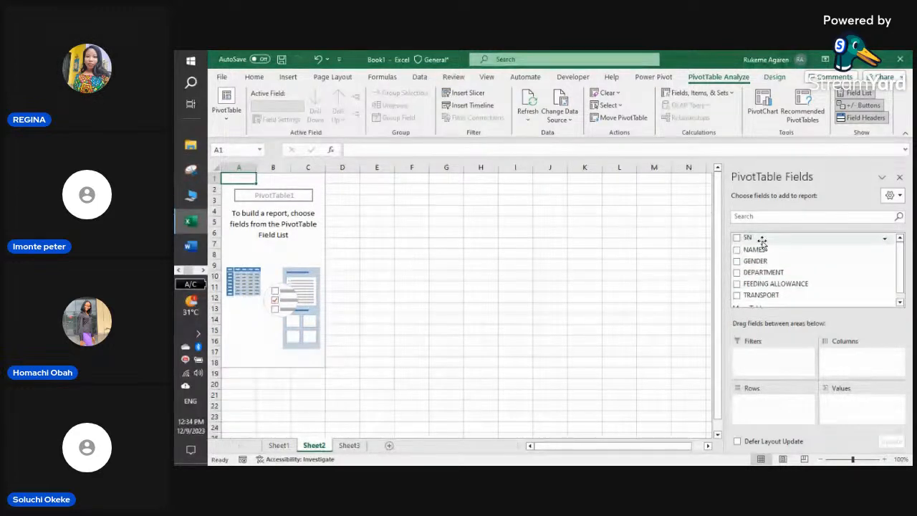
{"action": "left_click", "coordinate": [738, 238]}
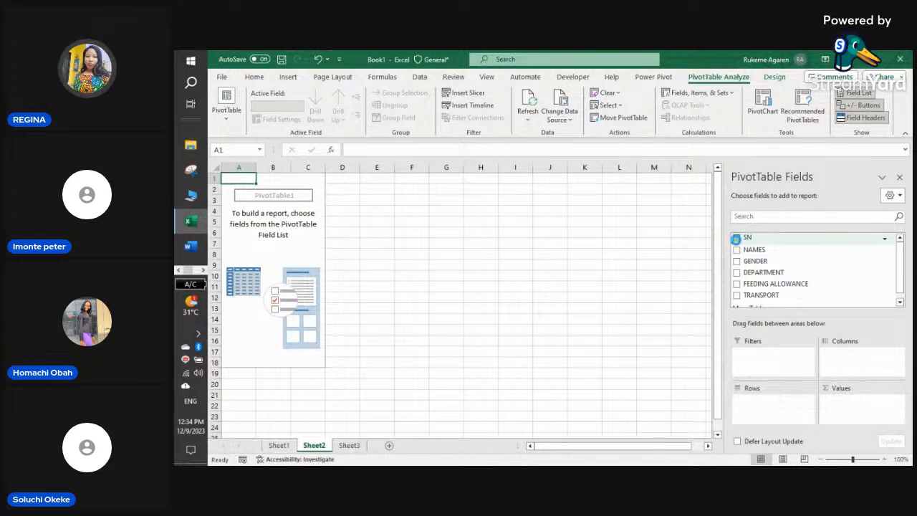
{"action": "left_click", "coordinate": [737, 238]}
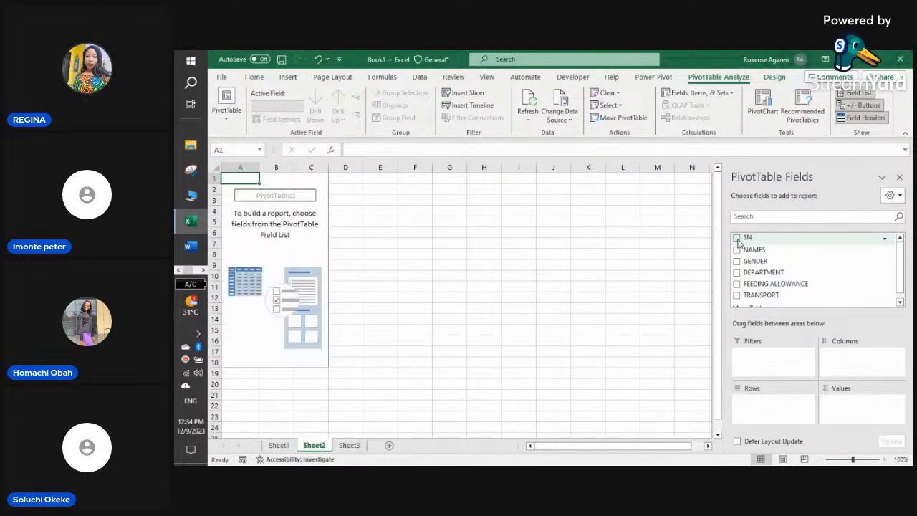
{"action": "left_click", "coordinate": [738, 250]}
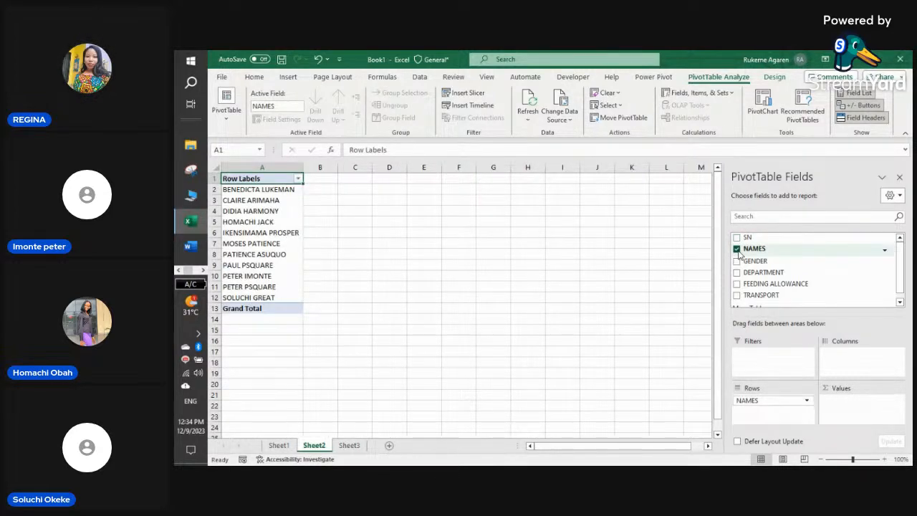
{"action": "left_click", "coordinate": [737, 248]}
{"action": "left_click", "coordinate": [737, 260]}
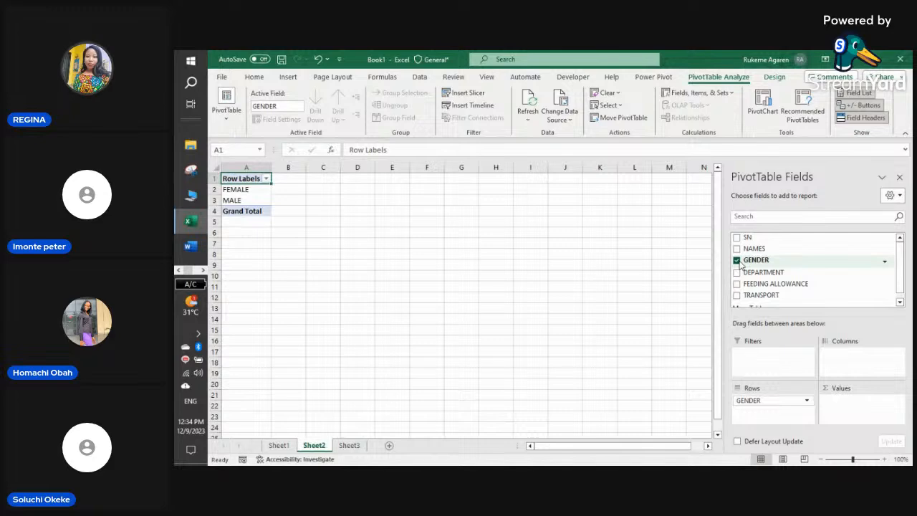
{"action": "left_click", "coordinate": [737, 260]}
{"action": "left_click", "coordinate": [737, 272]}
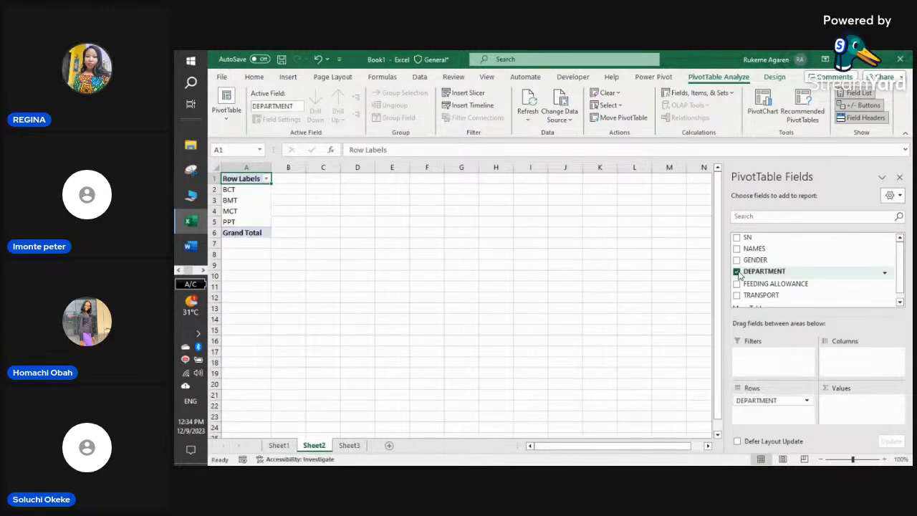
{"action": "left_click", "coordinate": [737, 271]}
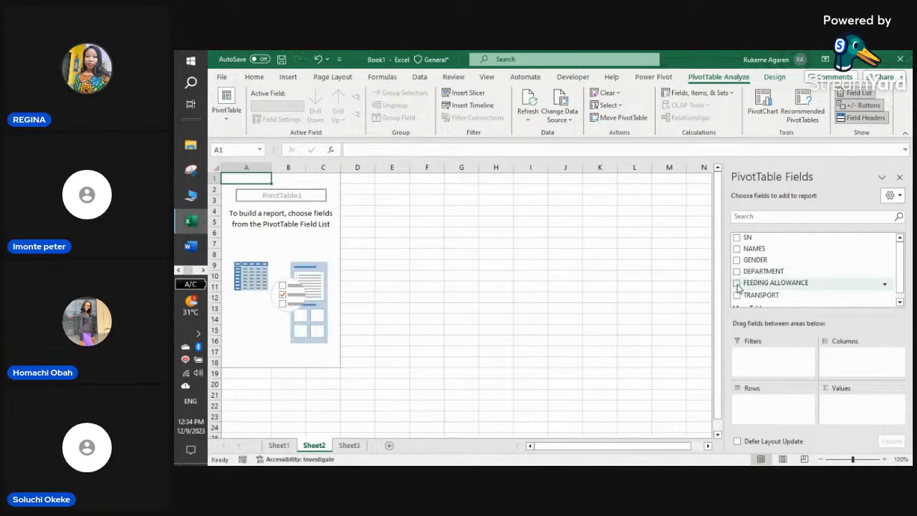
{"action": "left_click", "coordinate": [738, 283]}
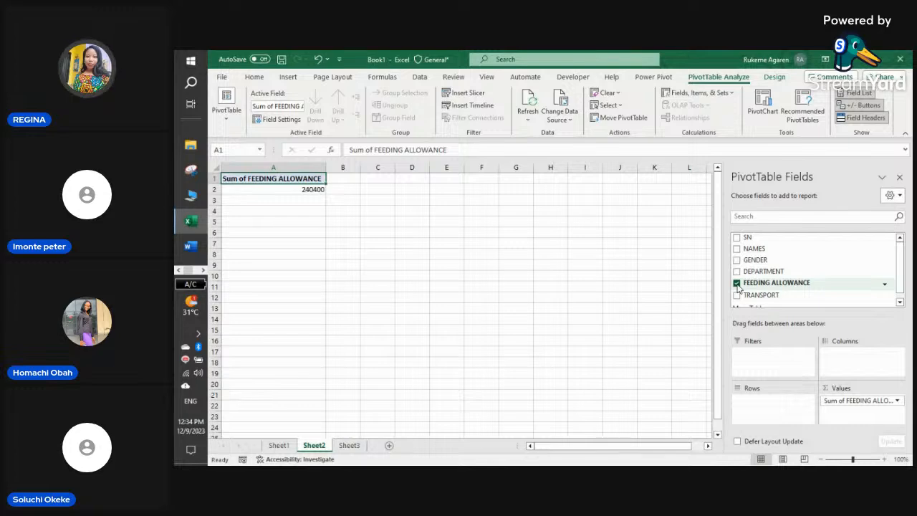
{"action": "left_click", "coordinate": [737, 284]}
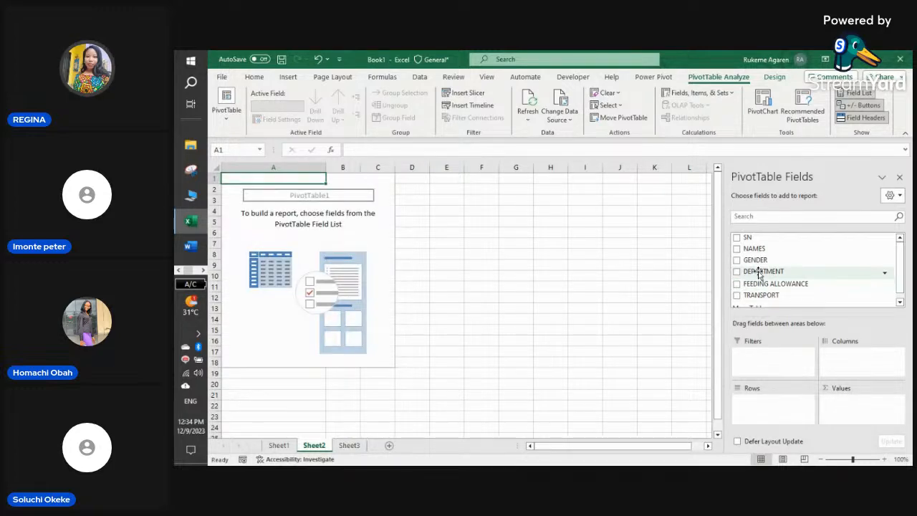
{"action": "left_click_drag", "start_coordinate": [761, 287], "coordinate": [848, 414]}
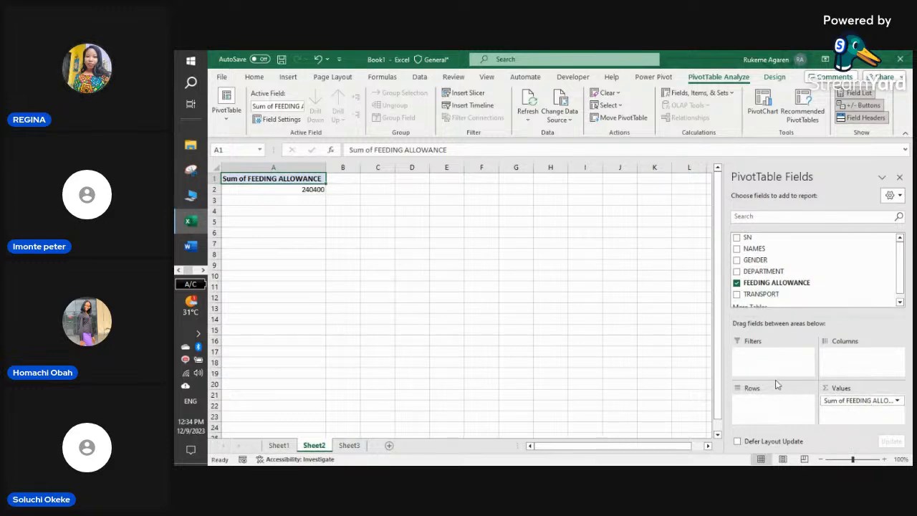
{"action": "left_click", "coordinate": [737, 282]}
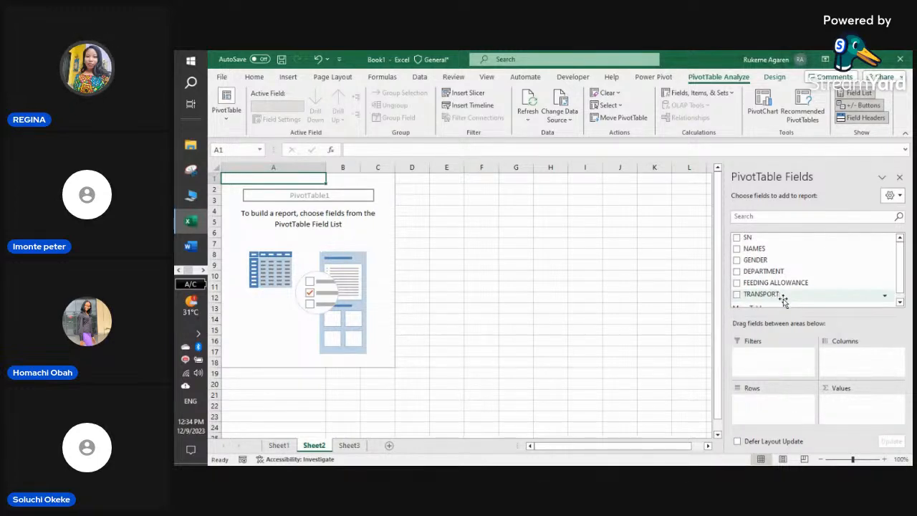
- Pivot FEEDING ALLOWANCE by GENDER, with DEPARTMENT nested beneath it
{"action": "left_click", "coordinate": [737, 261]}
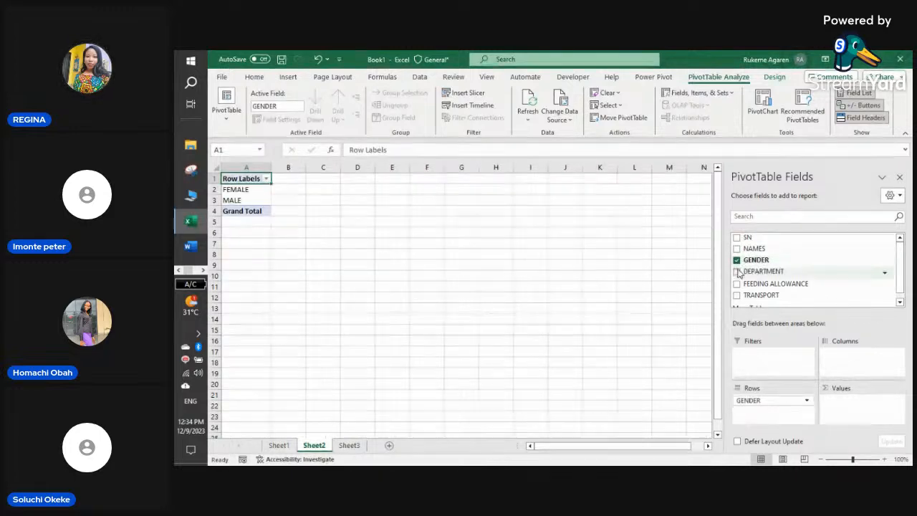
{"action": "left_click", "coordinate": [738, 271]}
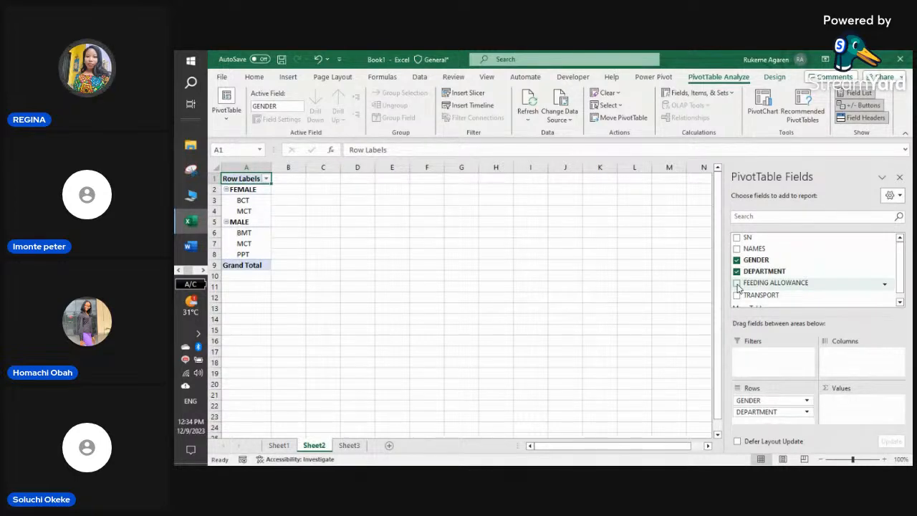
{"action": "left_click", "coordinate": [737, 283]}
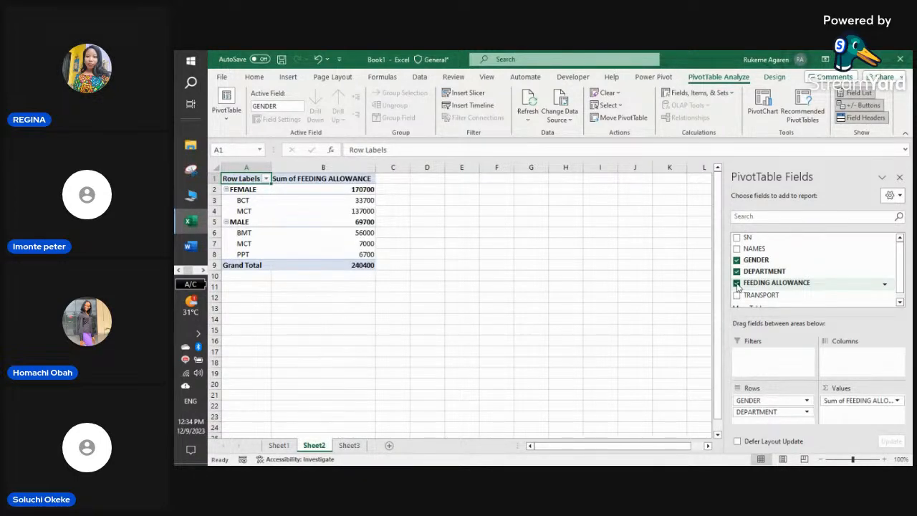
- Collapse FEMALE and MALE to their totals, 170700 and 69700
{"action": "left_click", "coordinate": [227, 190]}
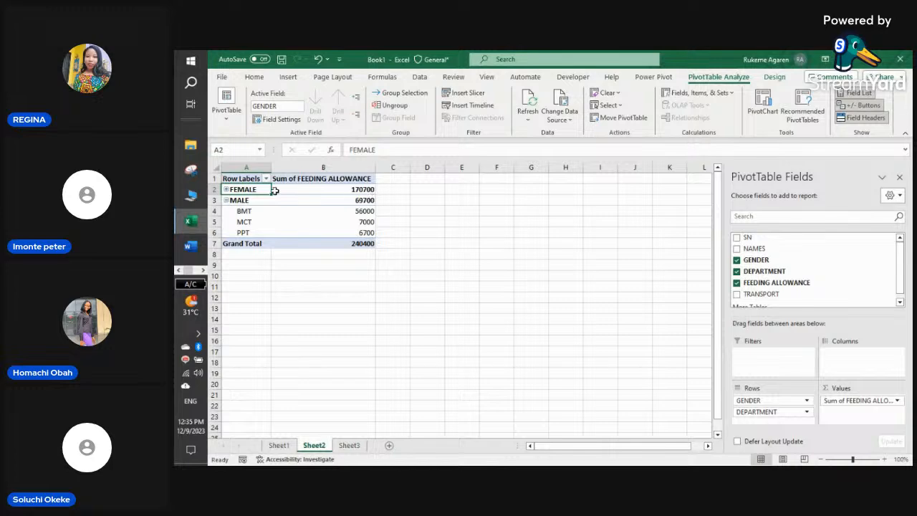
{"action": "left_click", "coordinate": [227, 200]}
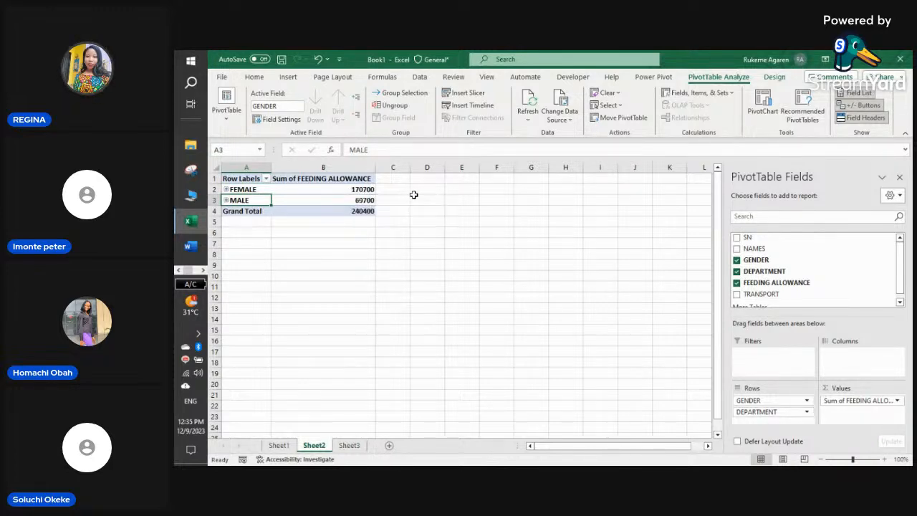
{"action": "left_click", "coordinate": [349, 445]}
- Set A25 on Sheet3 to MALE and check the SUMIFS in D28 and SUMIF in C28
{"action": "scroll", "coordinate": [322, 417], "scroll_direction": "down", "scroll_amount": 3}
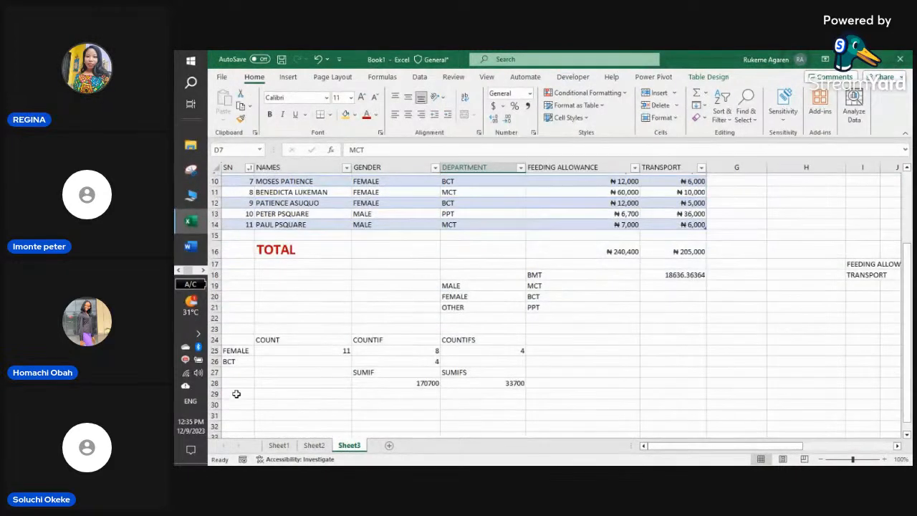
{"action": "left_click", "coordinate": [244, 351]}
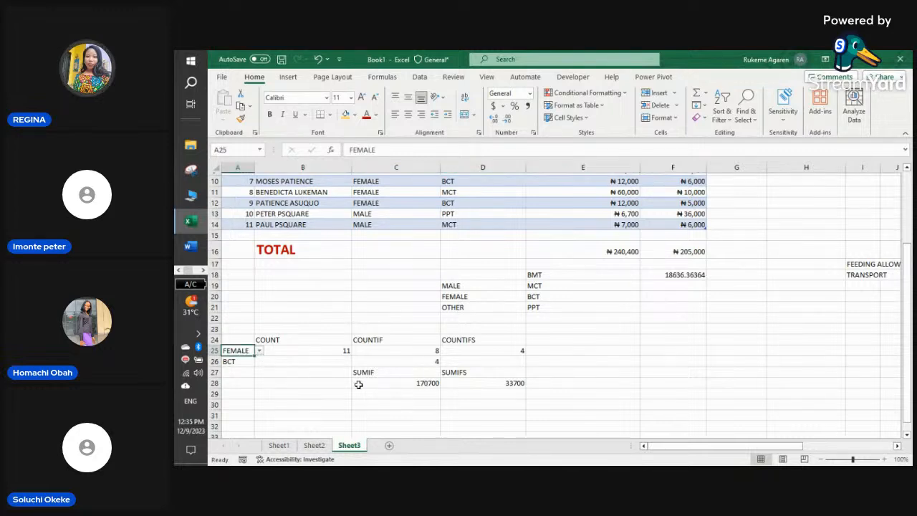
{"action": "left_click", "coordinate": [321, 445]}
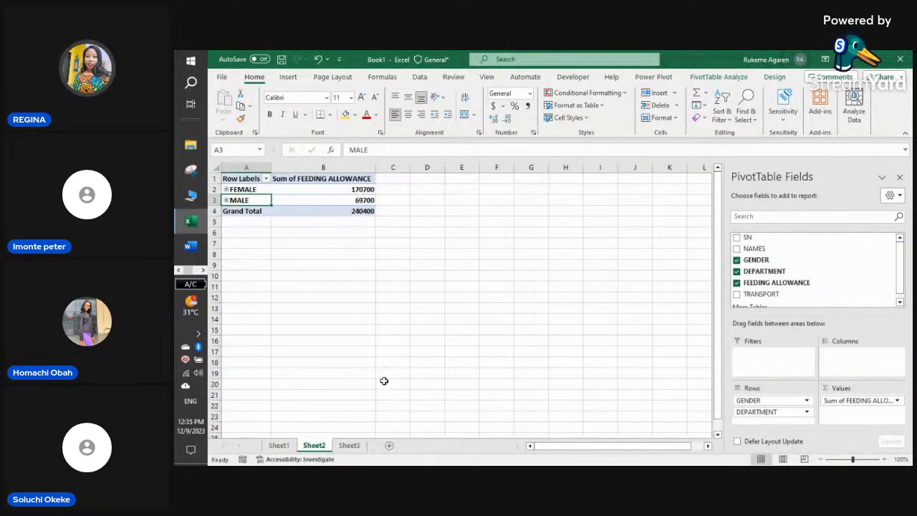
{"action": "left_click", "coordinate": [349, 445]}
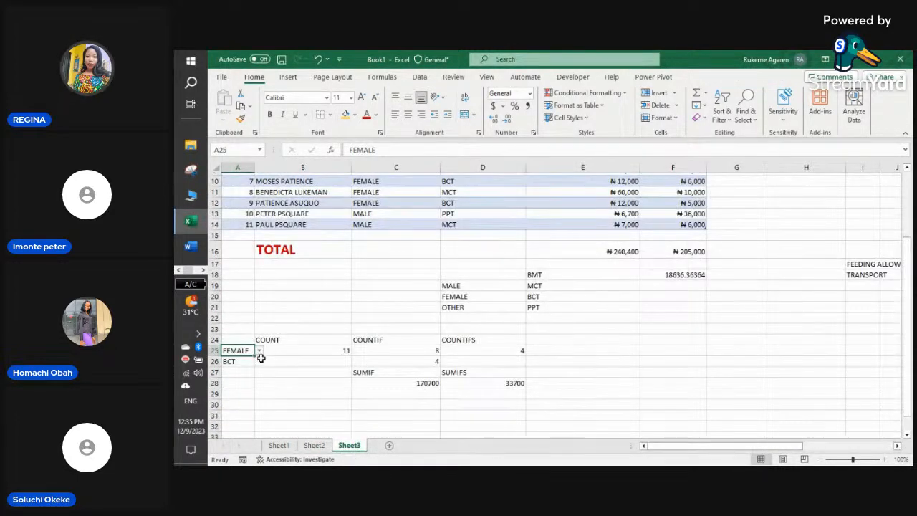
{"action": "left_click", "coordinate": [259, 351]}
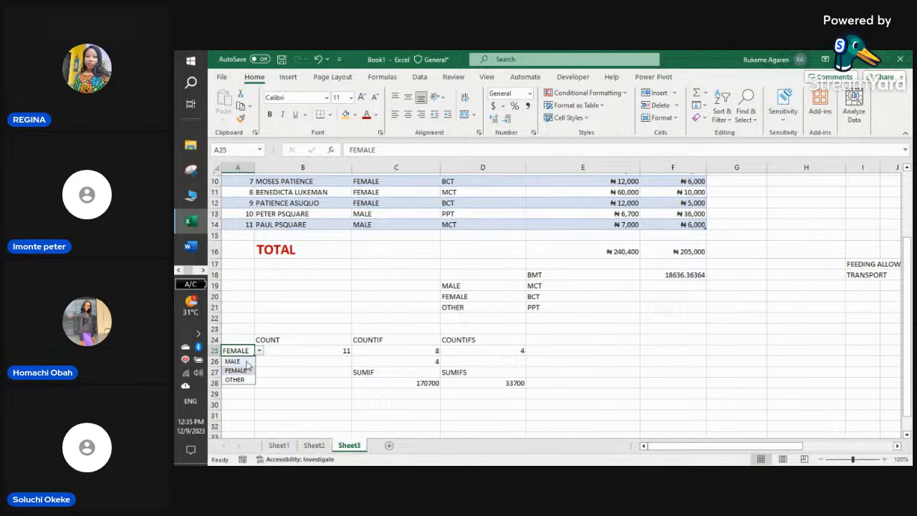
{"action": "left_click", "coordinate": [242, 361]}
{"action": "left_click", "coordinate": [493, 385]}
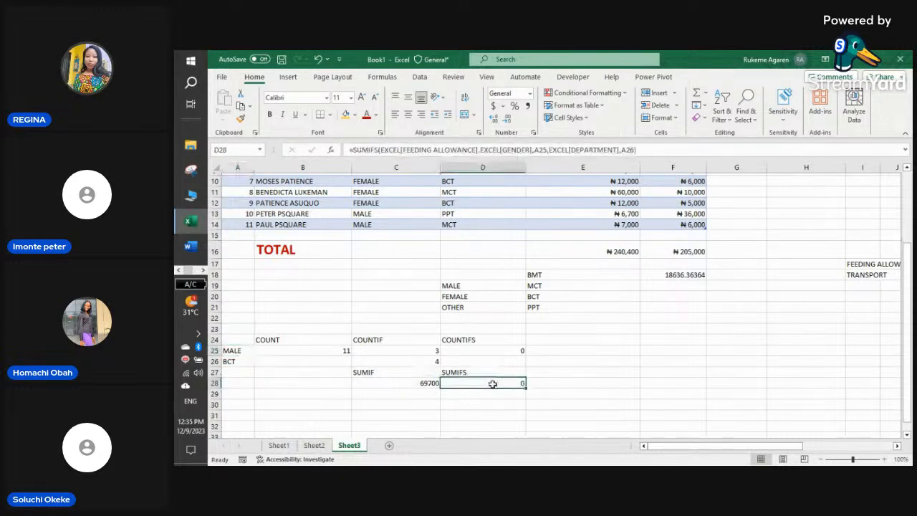
{"action": "left_click", "coordinate": [408, 383]}
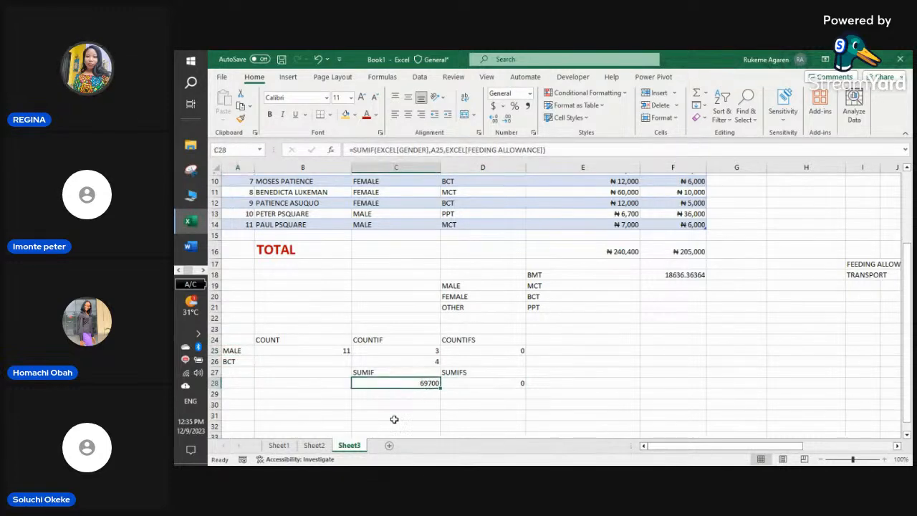
{"action": "left_click", "coordinate": [322, 447]}
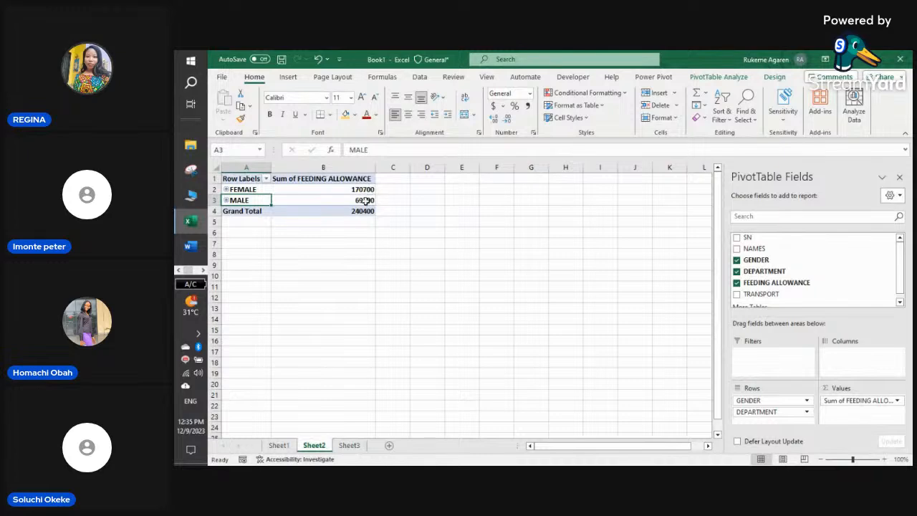
- Drop GENDER so the pivot shows BCT 33700, BMT 56000, MCT 144000, PPT 6700
{"action": "left_click", "coordinate": [226, 189]}
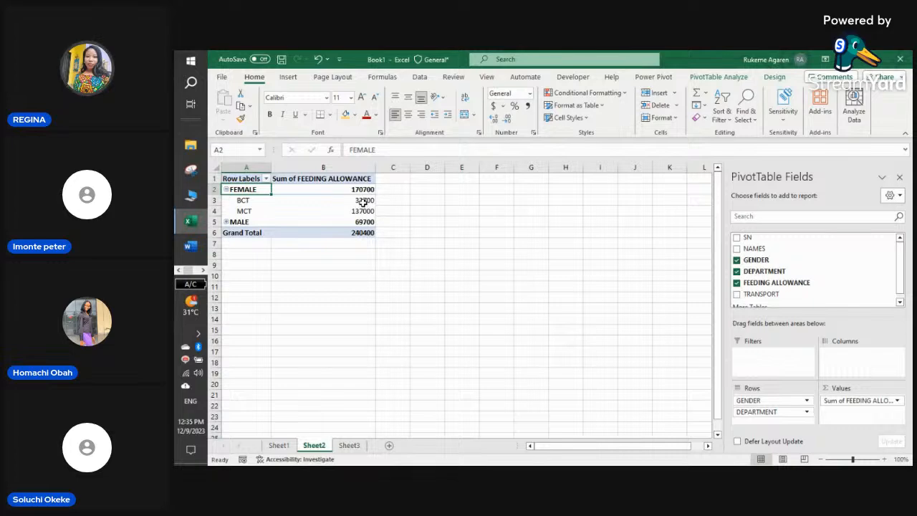
{"action": "left_click", "coordinate": [227, 189]}
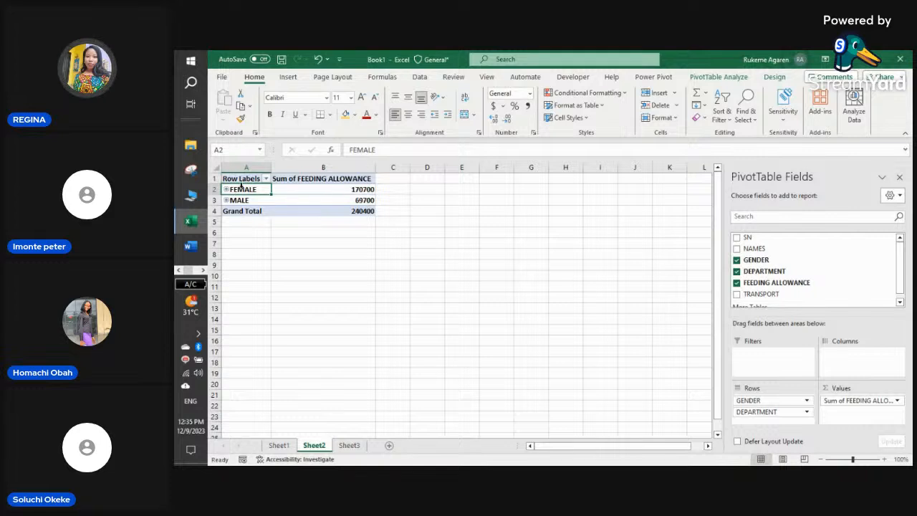
{"action": "left_click", "coordinate": [737, 260]}
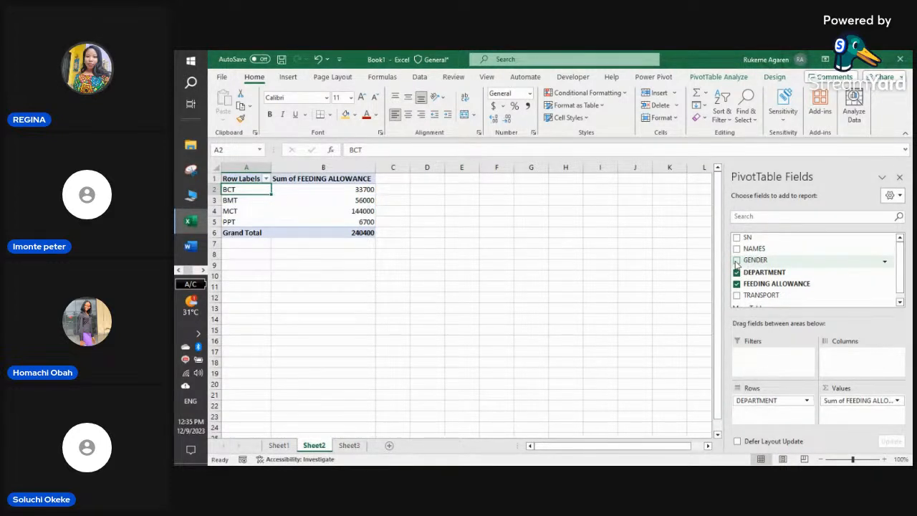
{"action": "mouse_move", "coordinate": [350, 213]}
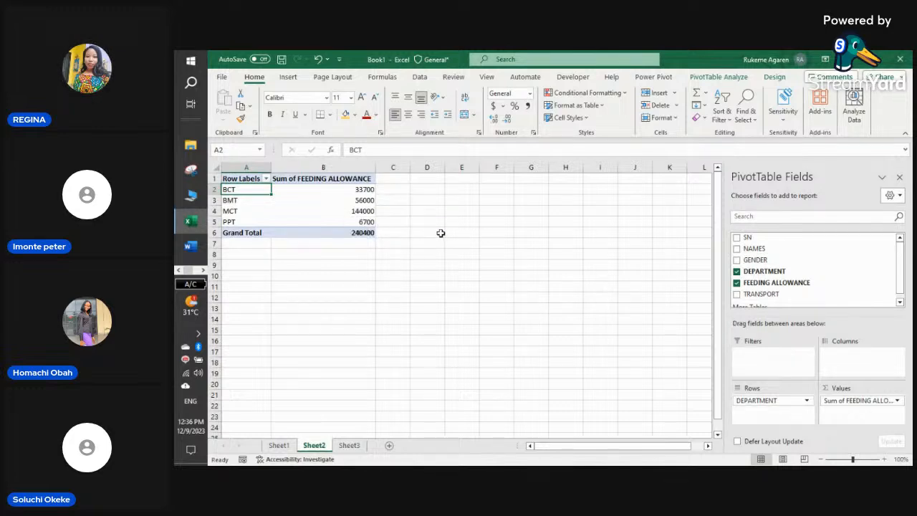
{"action": "left_click", "coordinate": [437, 233]}
{"action": "left_click", "coordinate": [278, 221]}
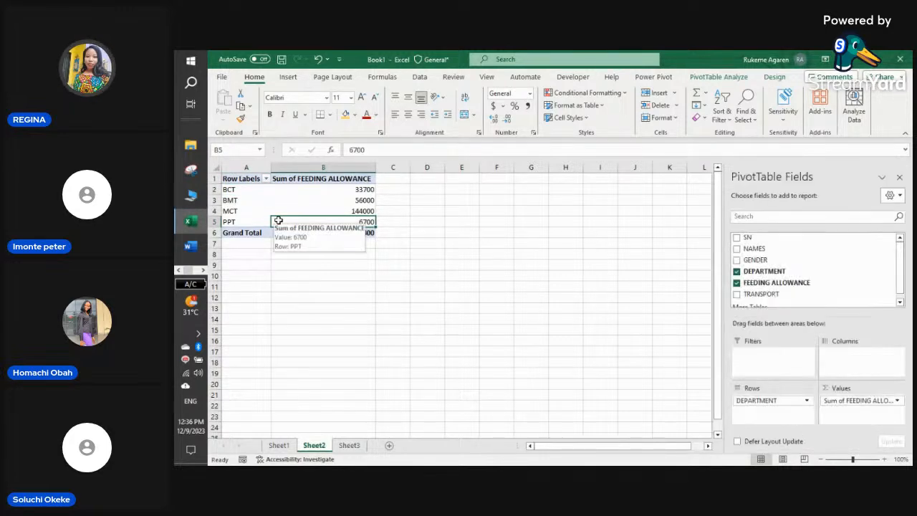
{"action": "left_click", "coordinate": [287, 77]}
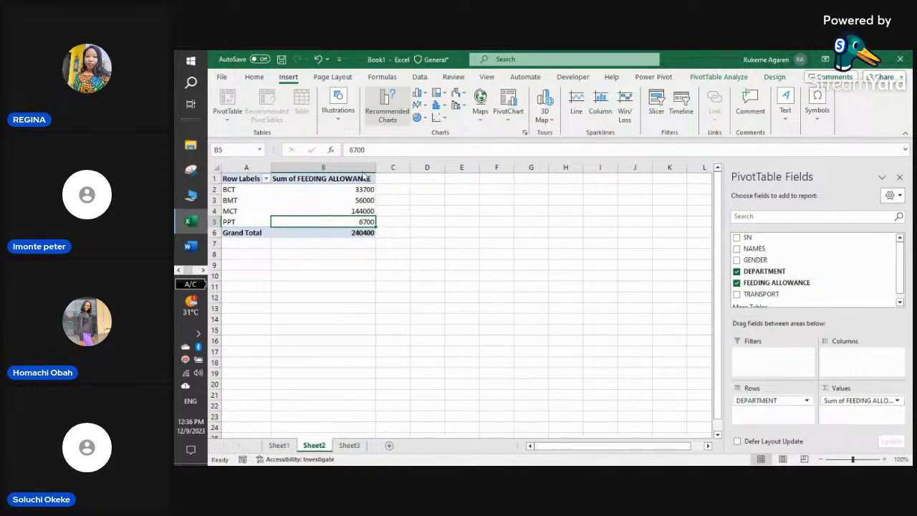
- Insert a clustered column PivotChart of feeding allowance by department beside the pivot table
{"action": "left_click", "coordinate": [388, 111]}
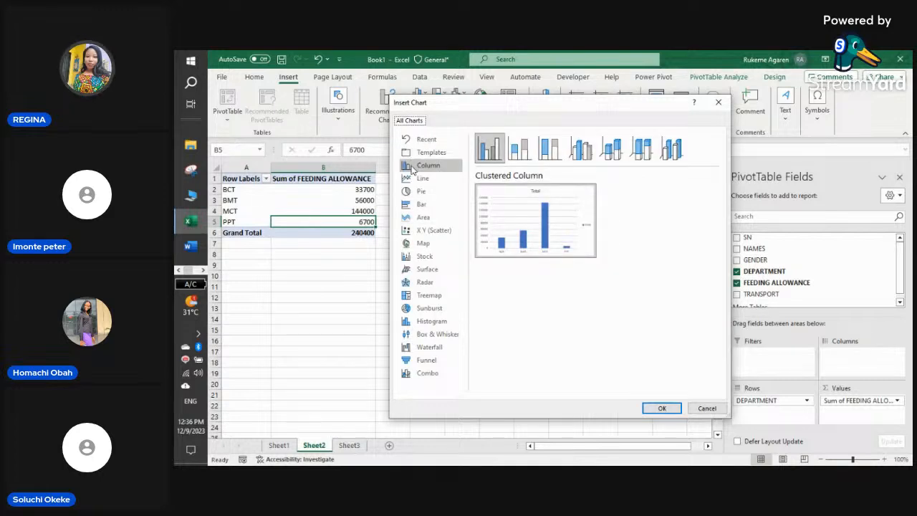
{"action": "mouse_move", "coordinate": [513, 219]}
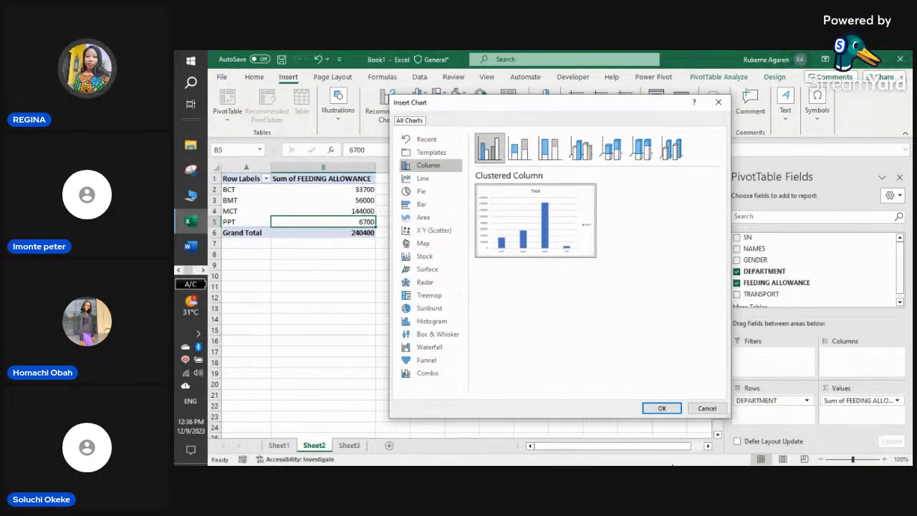
{"action": "left_click", "coordinate": [660, 407]}
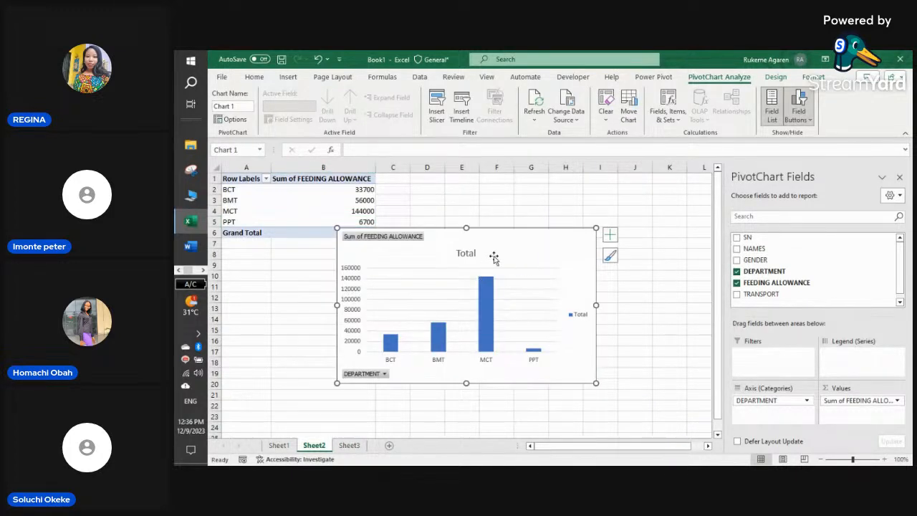
{"action": "left_click_drag", "start_coordinate": [520, 232], "coordinate": [562, 206]}
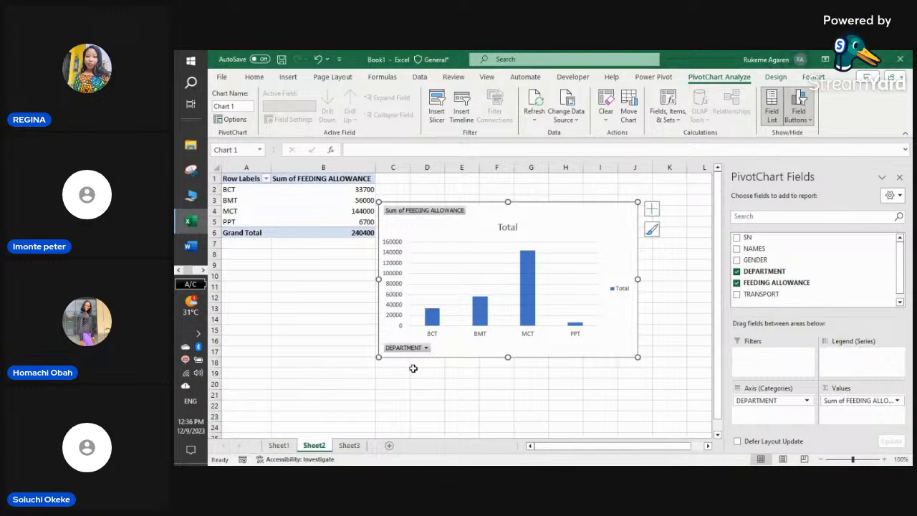
- Add a new worksheet named VIZ
{"action": "left_click", "coordinate": [389, 445]}
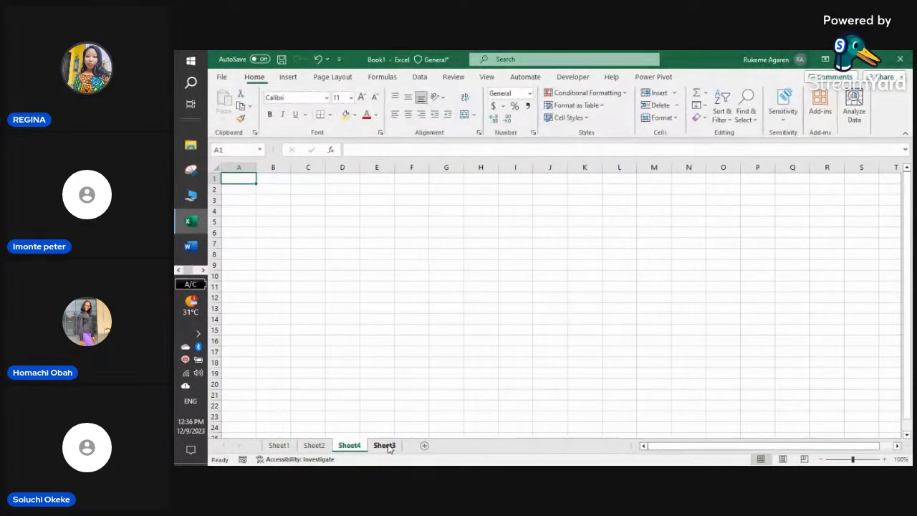
{"action": "double_click", "coordinate": [351, 445]}
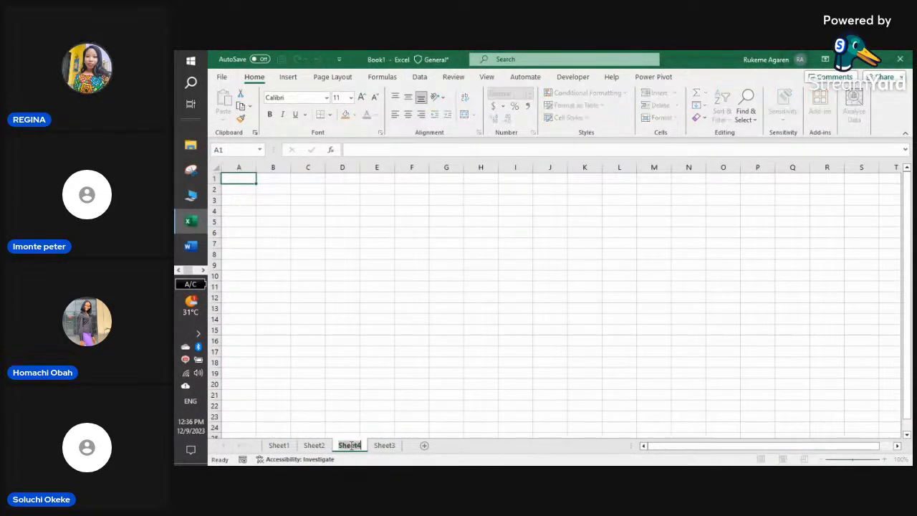
{"action": "type", "text": "Vi"}
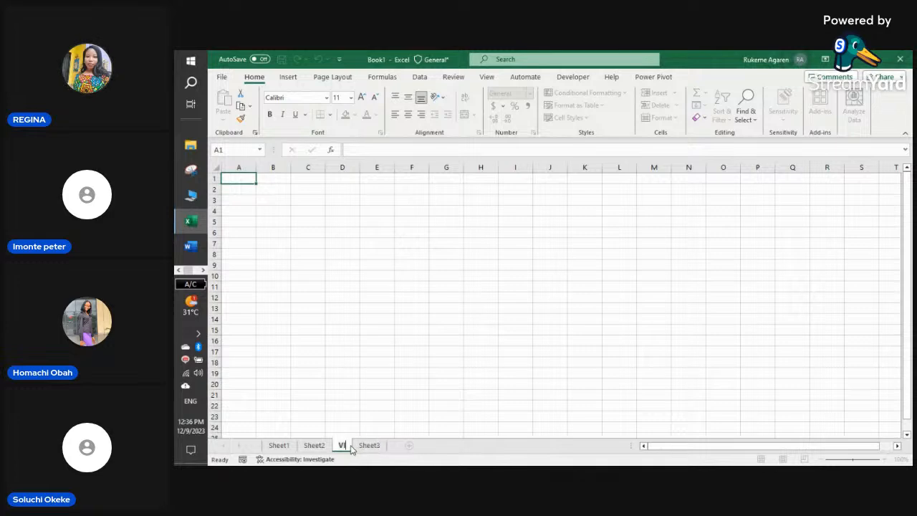
{"action": "type", "text": "y"}
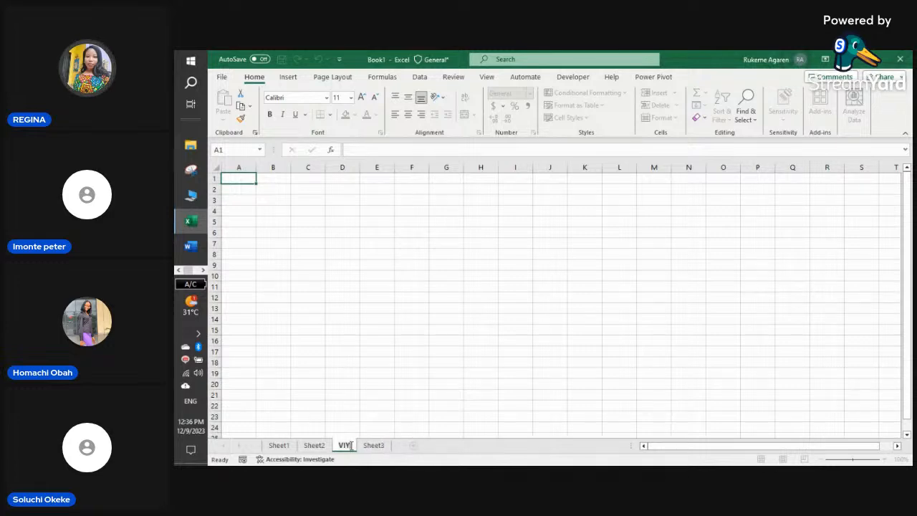
{"action": "key", "text": "BackSpace"}
{"action": "type", "text": "Z"}
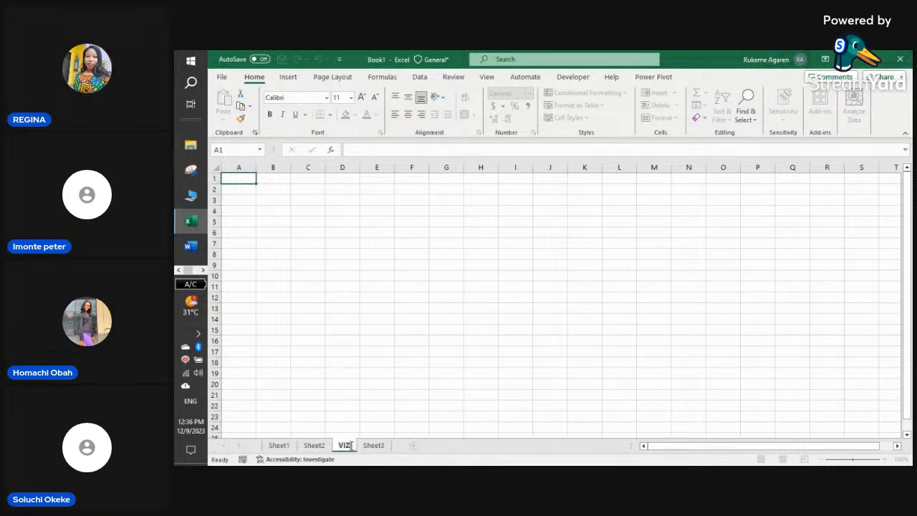
{"action": "left_click", "coordinate": [378, 409]}
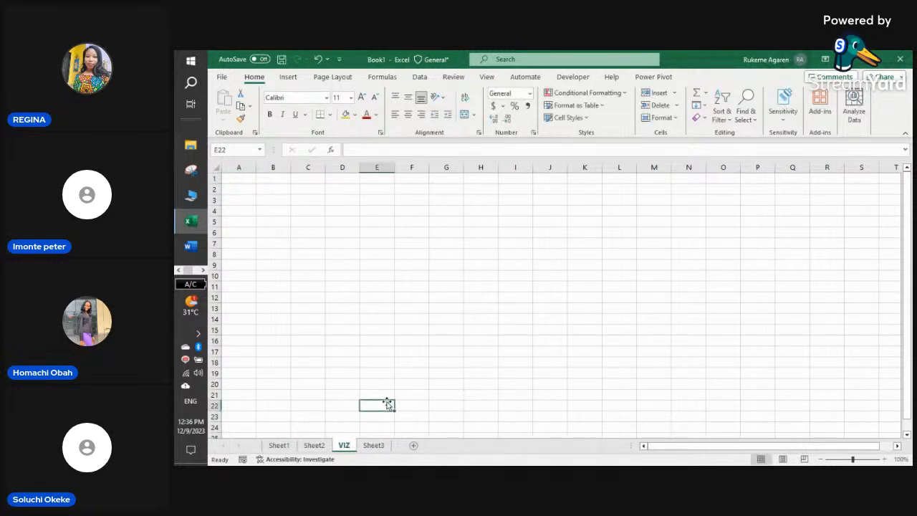
- Rename Sheet2 to PIVOT and Sheet3 to DATA
{"action": "left_click", "coordinate": [373, 445]}
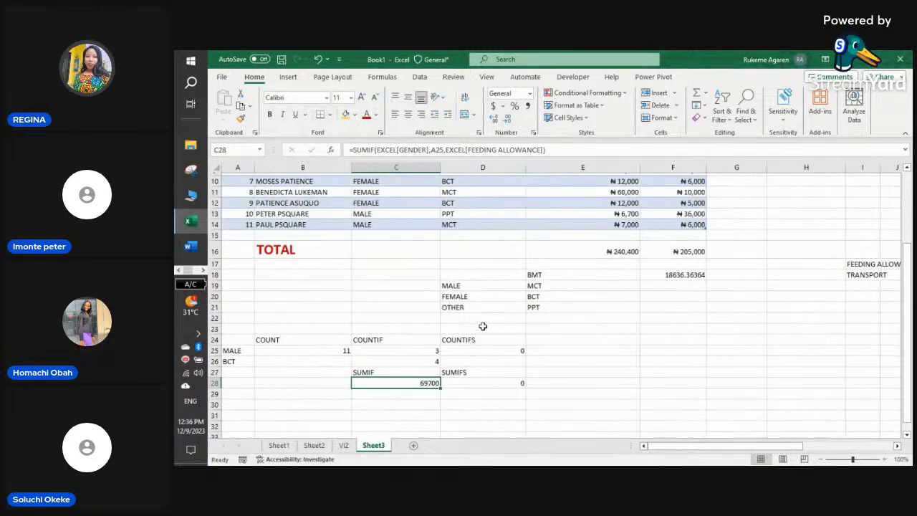
{"action": "left_click", "coordinate": [314, 446]}
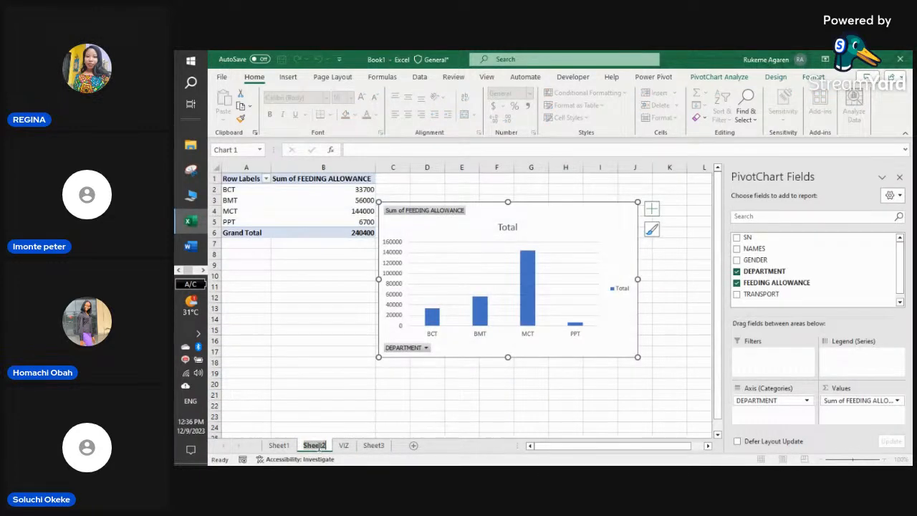
{"action": "type", "text": "PIV"}
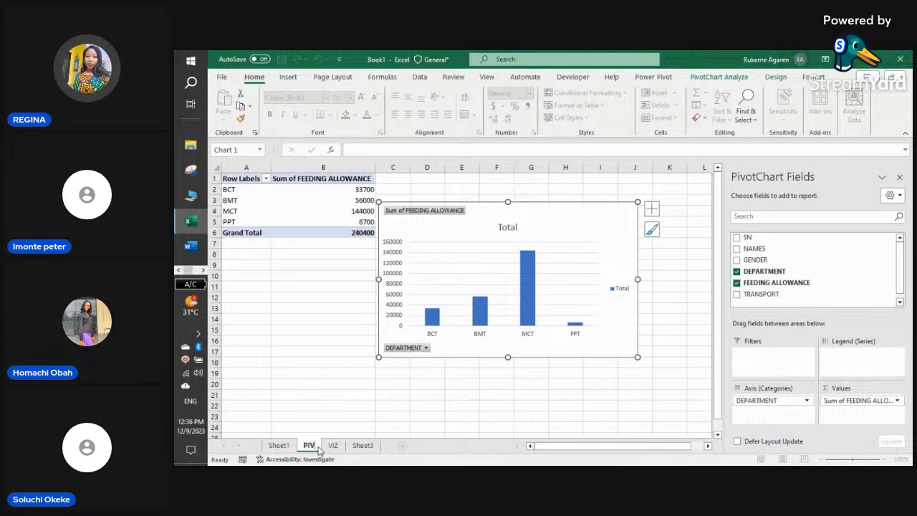
{"action": "type", "text": "OT"}
{"action": "key", "text": "Return"}
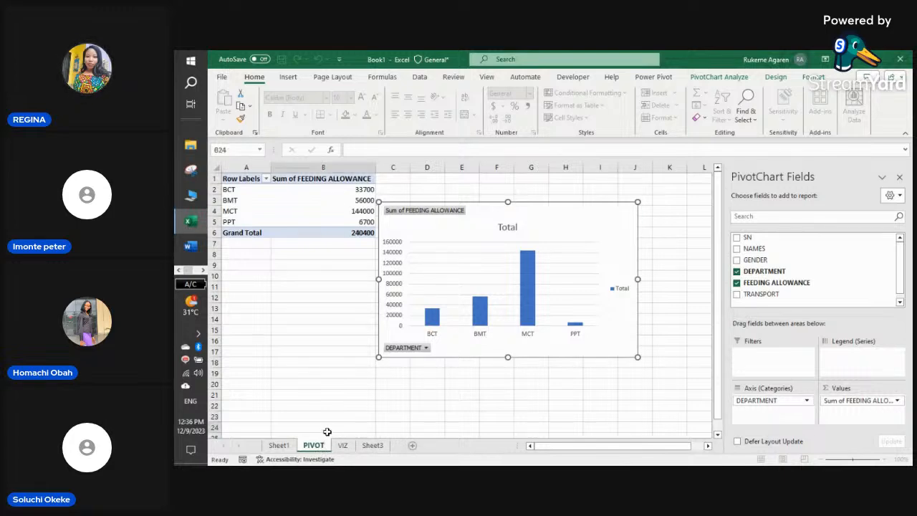
{"action": "left_click", "coordinate": [351, 421]}
{"action": "left_click", "coordinate": [373, 445]}
{"action": "double_click", "coordinate": [372, 445]}
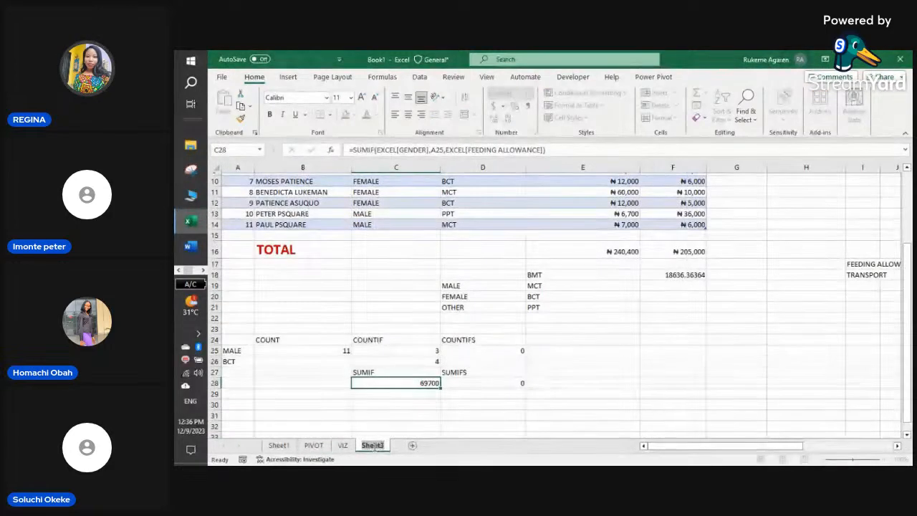
{"action": "type", "text": "DATA"}
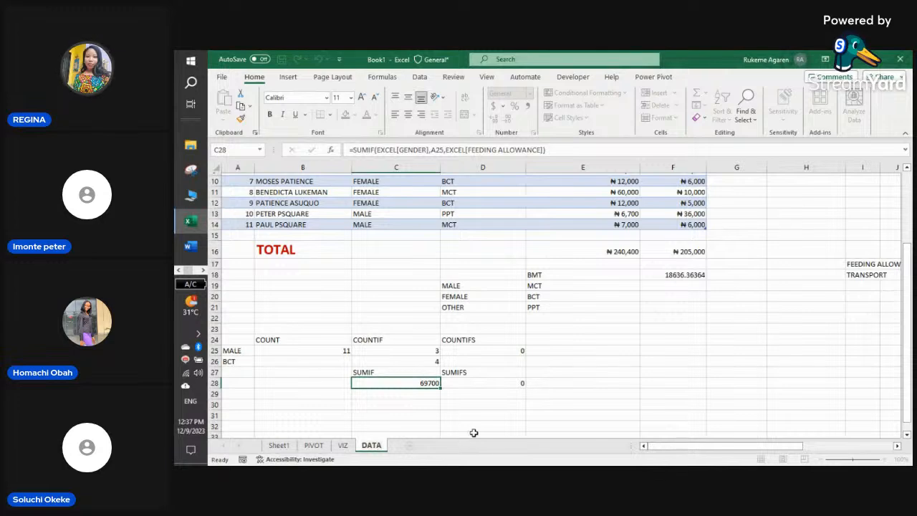
{"action": "left_click", "coordinate": [558, 396]}
{"action": "left_click", "coordinate": [322, 414]}
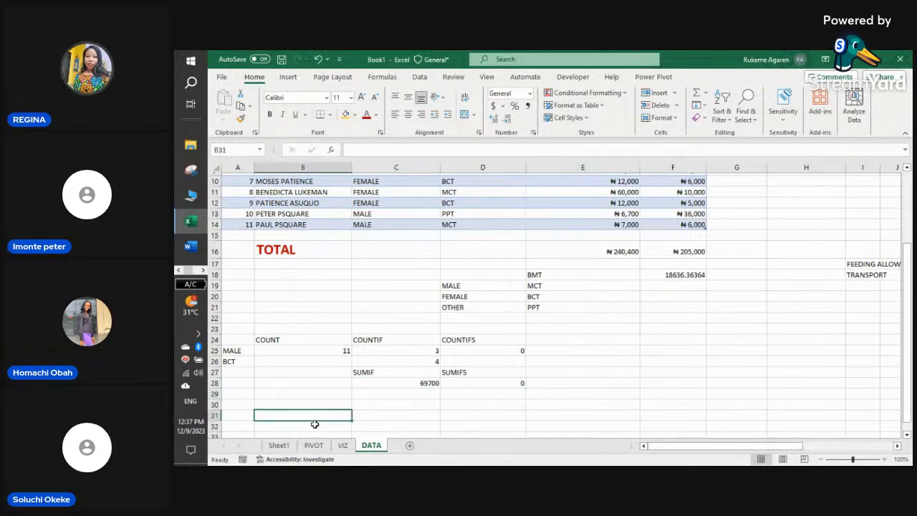
{"action": "left_click", "coordinate": [313, 445]}
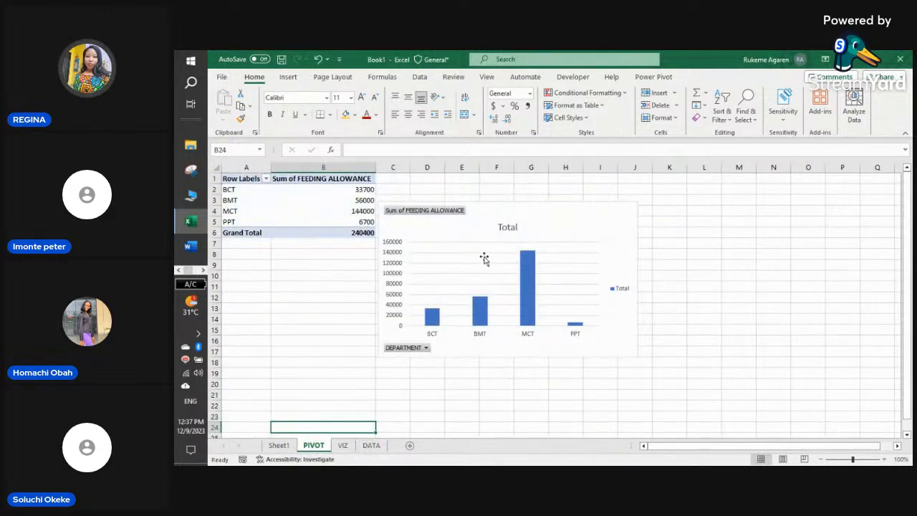
- Cut the pivot chart from PIVOT and paste it on VIZ, starting at A1
{"action": "left_click", "coordinate": [566, 220]}
{"action": "right_click", "coordinate": [568, 213]}
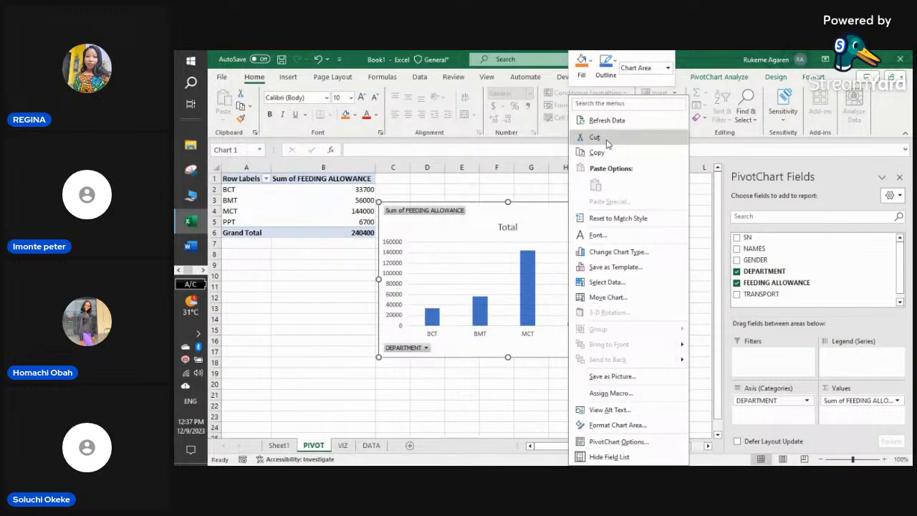
{"action": "left_click", "coordinate": [595, 136]}
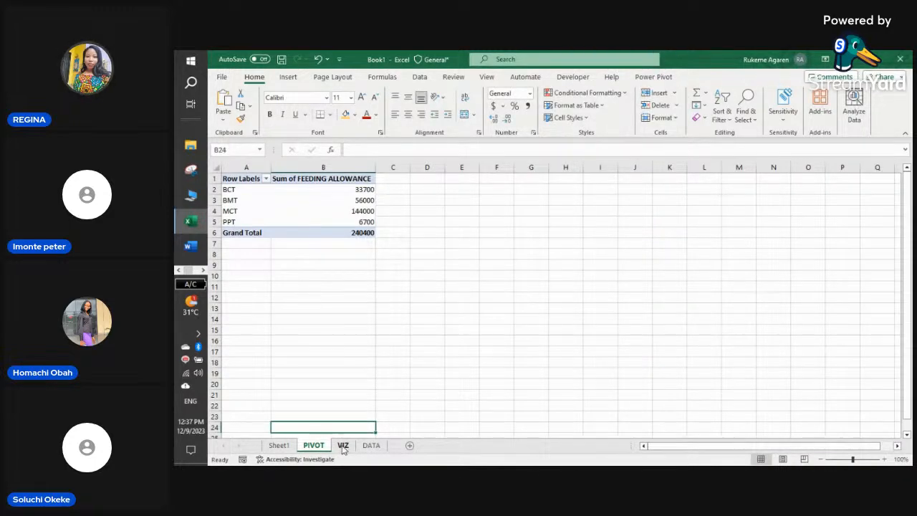
{"action": "left_click", "coordinate": [344, 446]}
{"action": "right_click", "coordinate": [269, 187]}
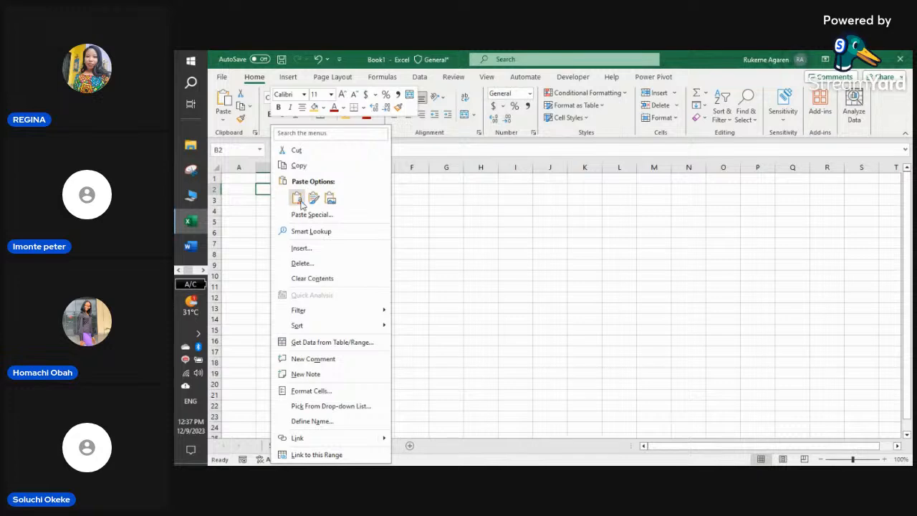
{"action": "left_click", "coordinate": [295, 200]}
{"action": "left_click_drag", "start_coordinate": [412, 193], "coordinate": [378, 183]}
{"action": "left_click", "coordinate": [618, 274]}
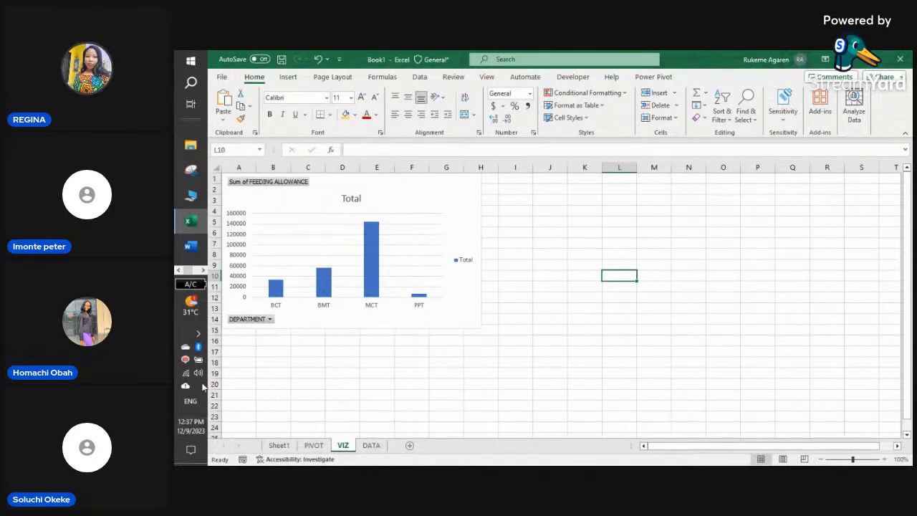
- Compare the PIVOT and VIZ sheets to confirm the chart moved, then select it
{"action": "left_click", "coordinate": [313, 447]}
{"action": "left_click", "coordinate": [342, 447]}
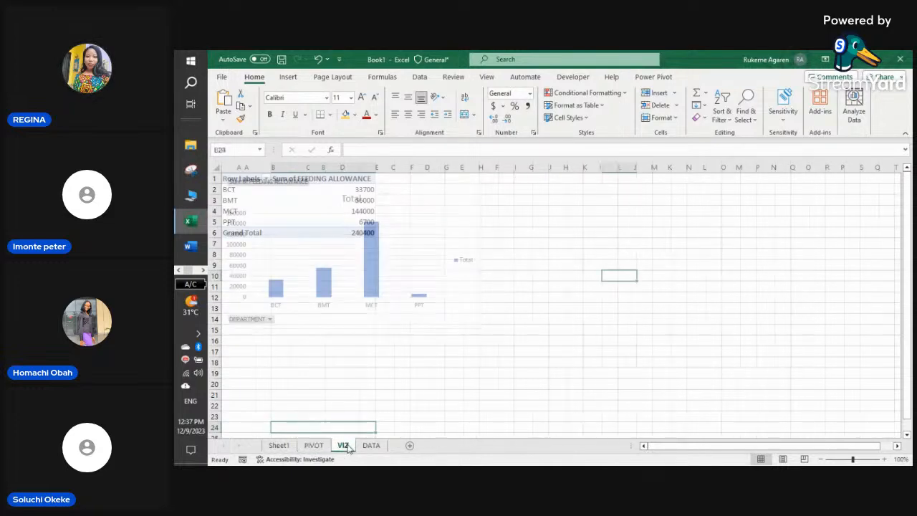
{"action": "left_click", "coordinate": [313, 445]}
{"action": "left_click", "coordinate": [343, 446]}
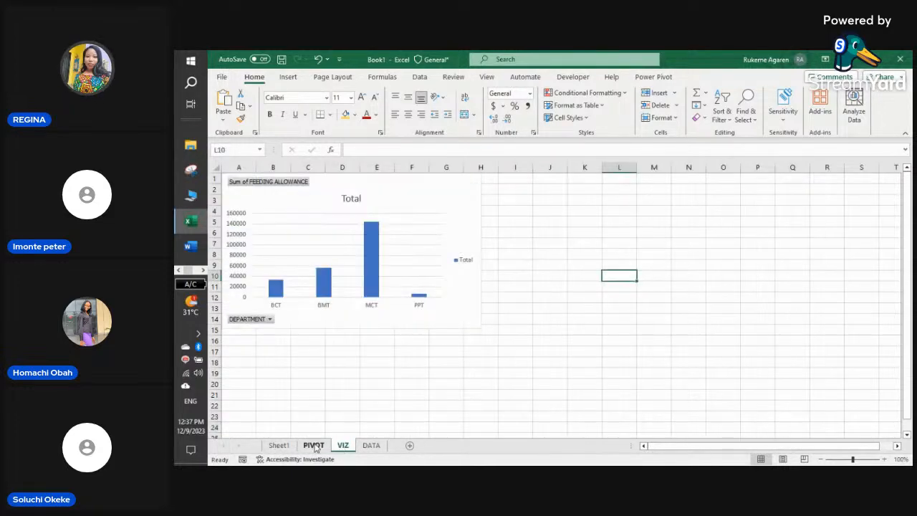
{"action": "left_click", "coordinate": [281, 185]}
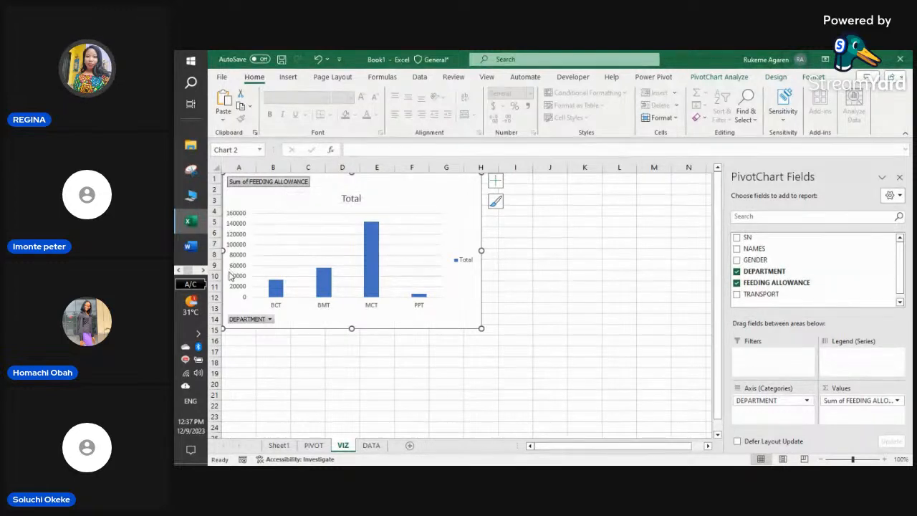
- Replace the chart title 'Total' with 'FEEDING ALLOWANCE BY DEPARTMENT'
{"action": "left_click", "coordinate": [361, 198]}
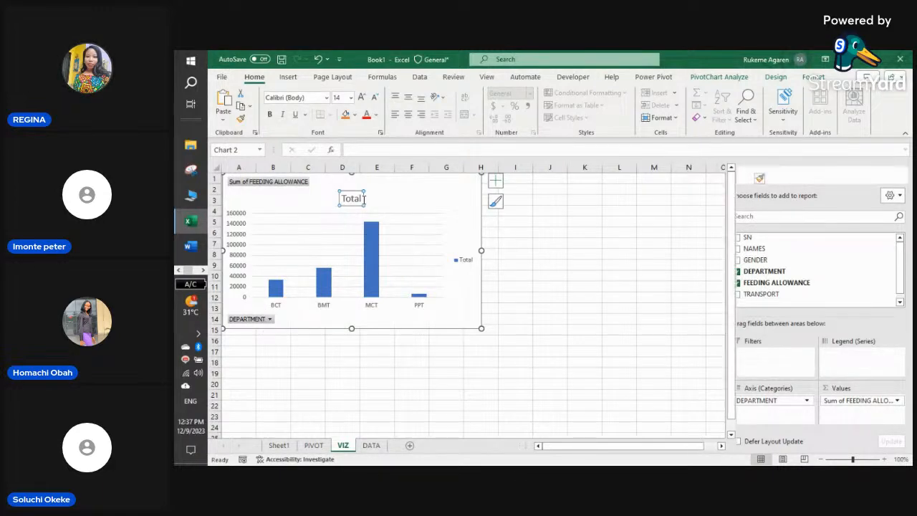
{"action": "double_click", "coordinate": [364, 199]}
{"action": "left_click_drag", "start_coordinate": [372, 201], "coordinate": [320, 199]}
{"action": "key", "text": "BackSpace"}
{"action": "type", "text": "F"}
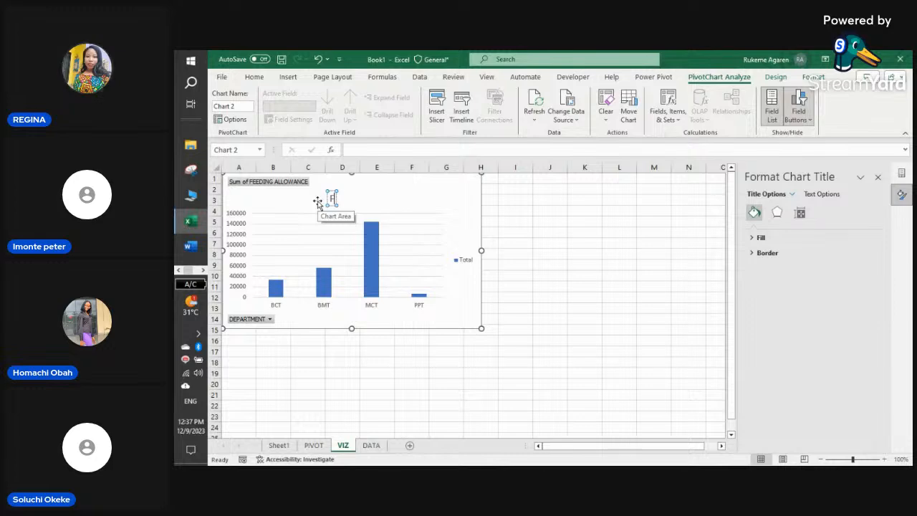
{"action": "type", "text": "EEDING ALLOWAN"}
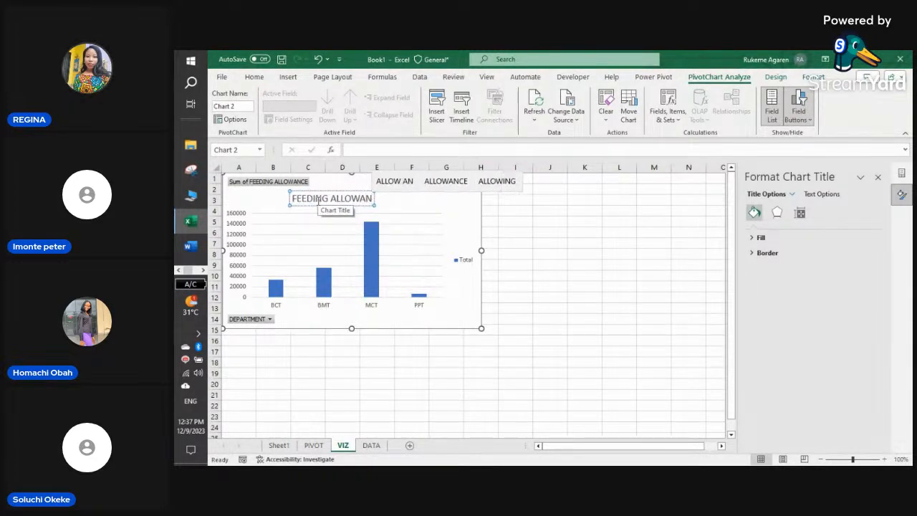
{"action": "type", "text": "CE B"}
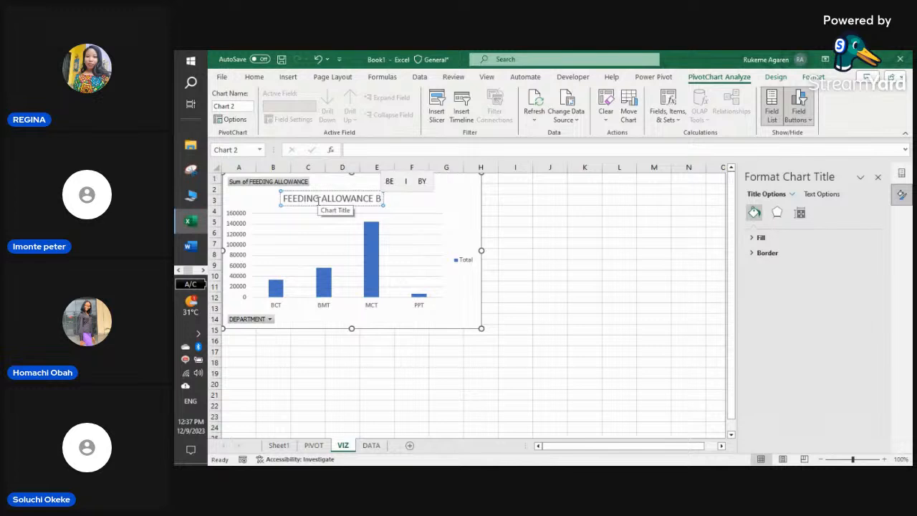
{"action": "type", "text": "Y DE"}
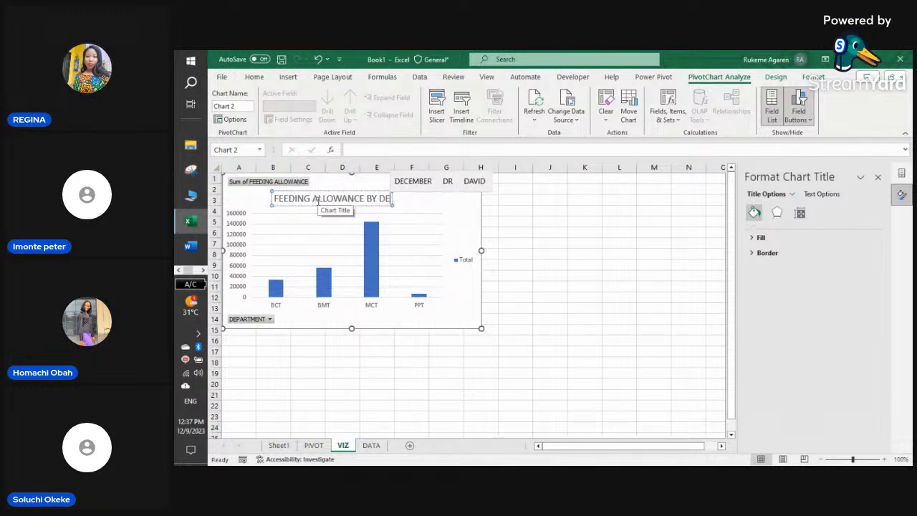
{"action": "type", "text": "PARTMENT"}
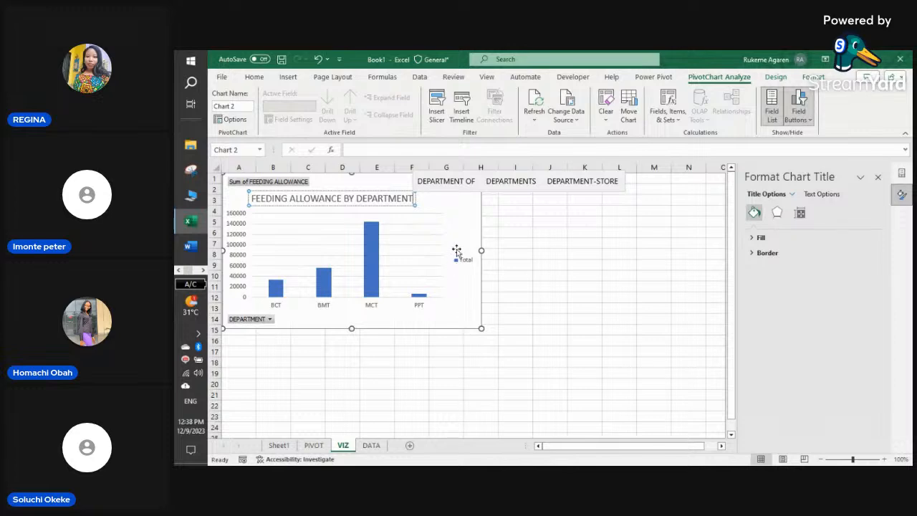
{"action": "left_click", "coordinate": [451, 225]}
- Centre the chart title and format it red and bold
{"action": "left_click", "coordinate": [389, 200]}
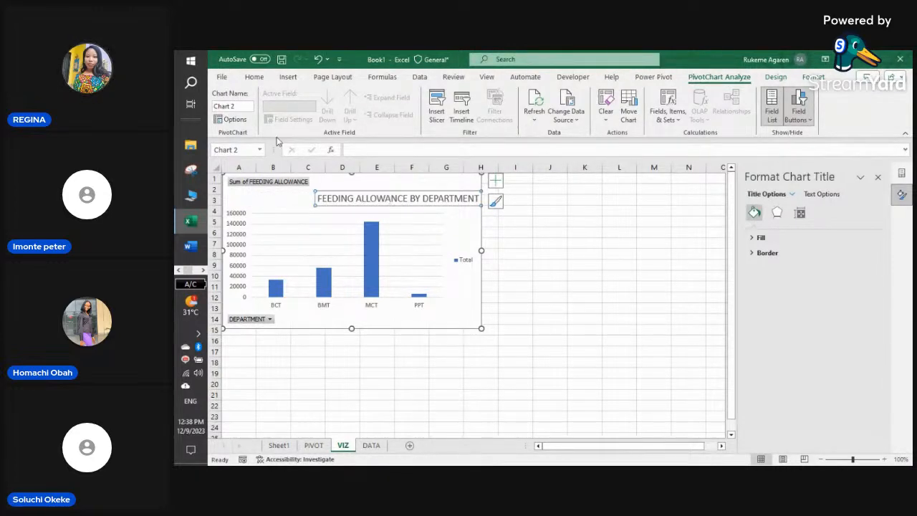
{"action": "left_click", "coordinate": [255, 76]}
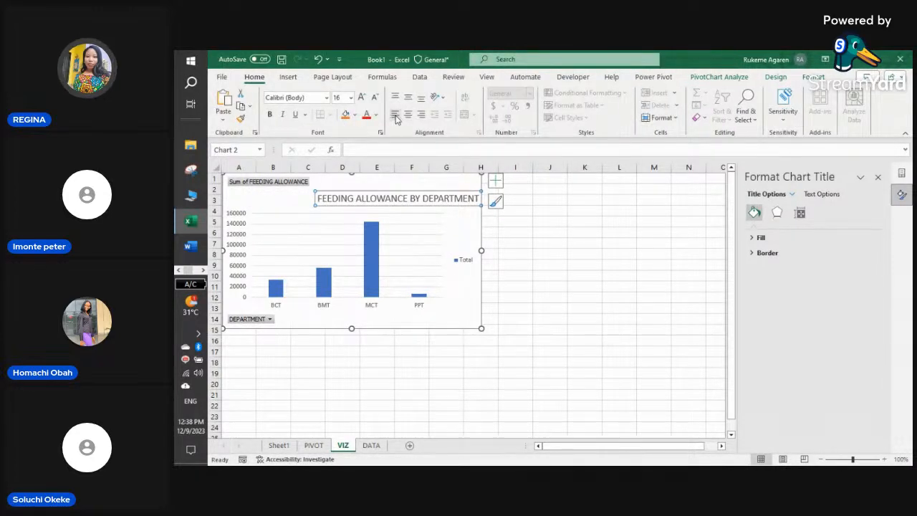
{"action": "left_click_drag", "start_coordinate": [404, 197], "coordinate": [352, 197]}
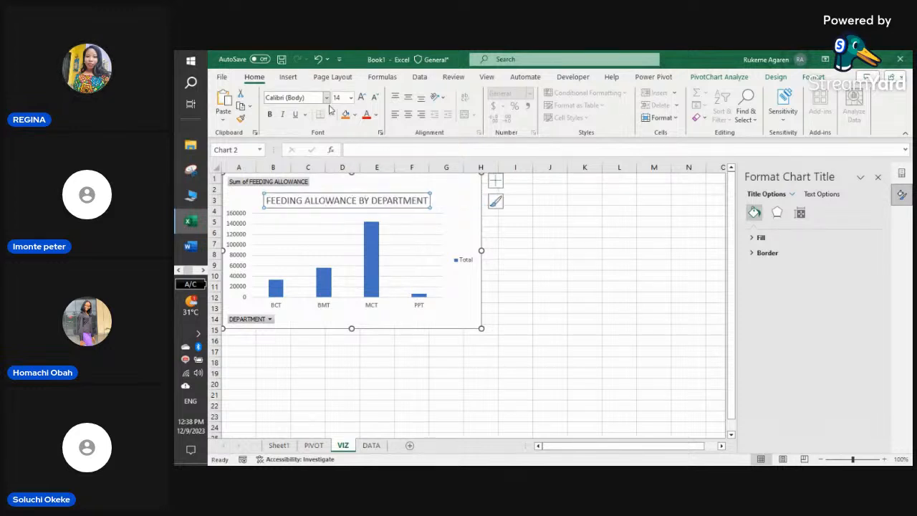
{"action": "left_click", "coordinate": [366, 118]}
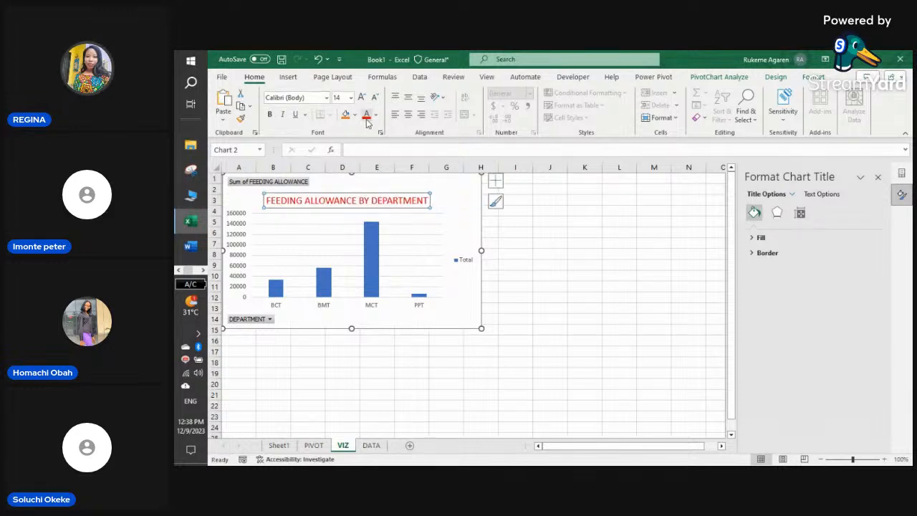
{"action": "left_click", "coordinate": [270, 115]}
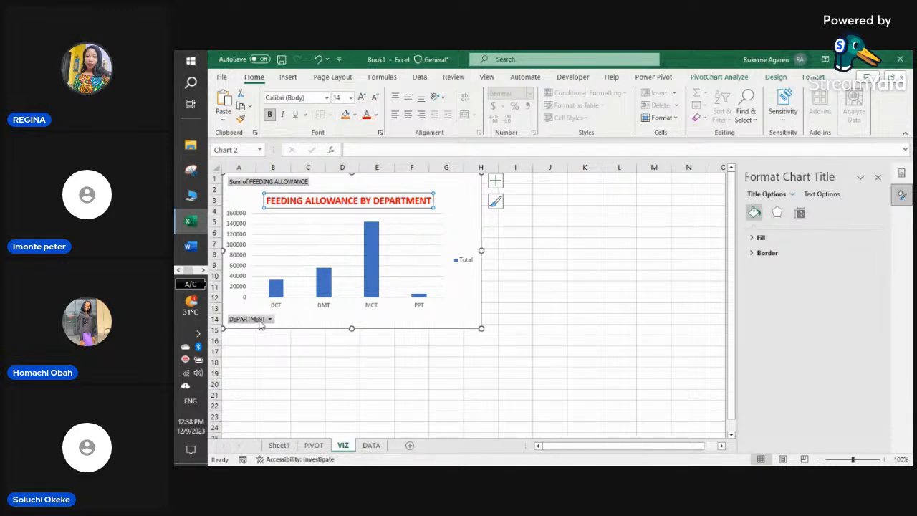
- Hide the value and axis field buttons on the pivot chart
{"action": "right_click", "coordinate": [300, 182]}
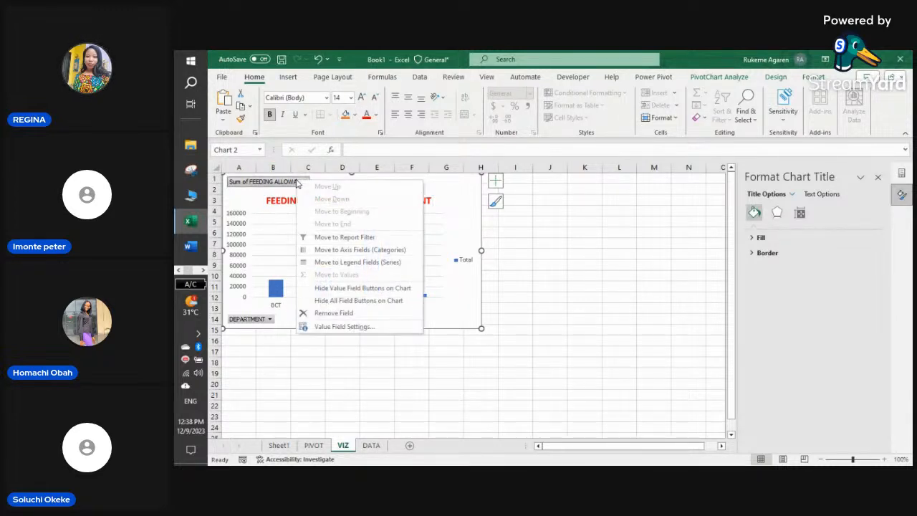
{"action": "left_click", "coordinate": [362, 288]}
{"action": "right_click", "coordinate": [264, 320]}
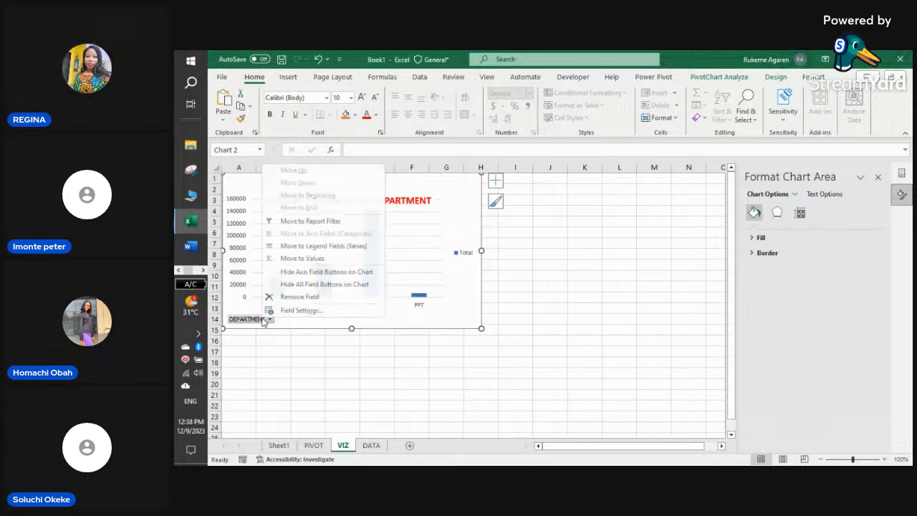
{"action": "left_click", "coordinate": [331, 273]}
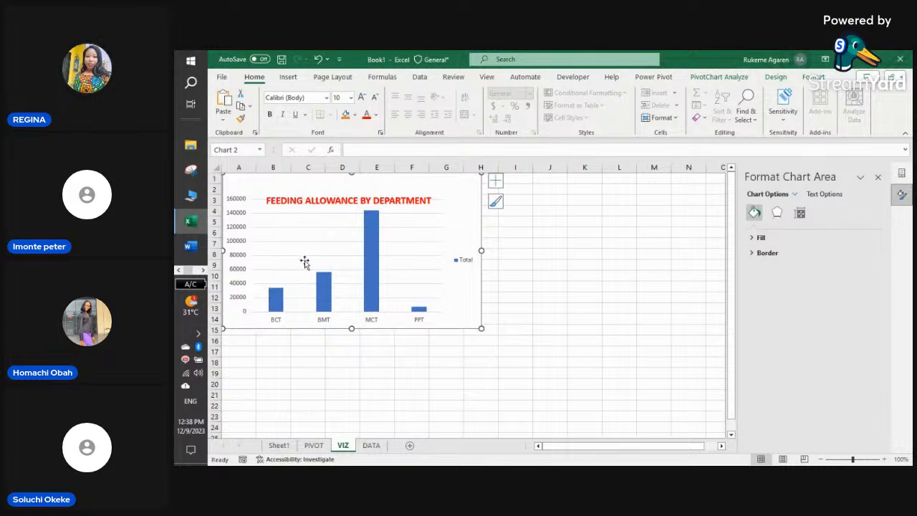
- Move the title to the chart's top edge and browse the Chart Styles gallery
{"action": "left_click", "coordinate": [398, 201]}
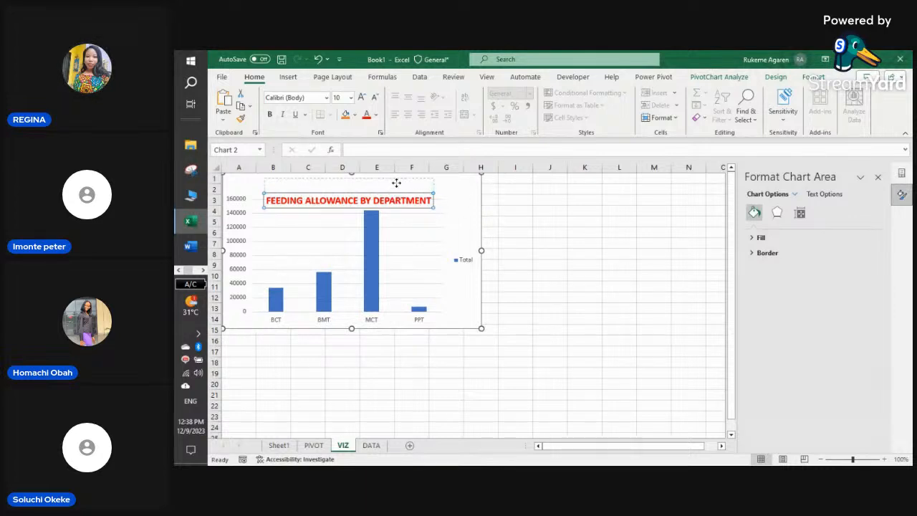
{"action": "left_click_drag", "start_coordinate": [398, 201], "coordinate": [398, 186]}
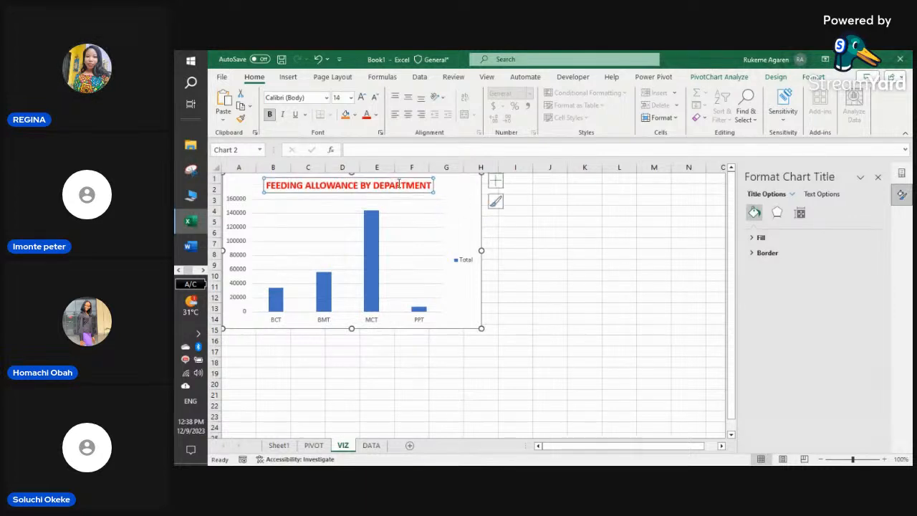
{"action": "left_click", "coordinate": [495, 201]}
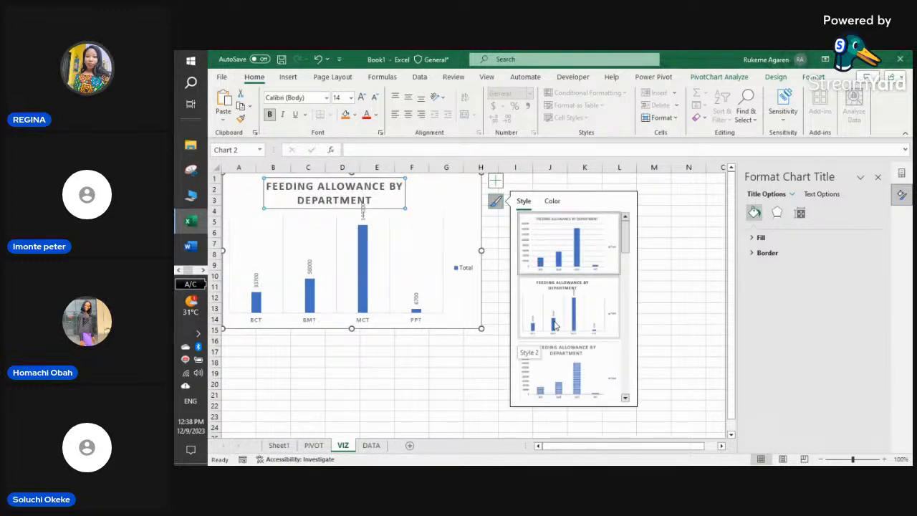
{"action": "scroll", "coordinate": [567, 366], "scroll_direction": "down", "scroll_amount": 2}
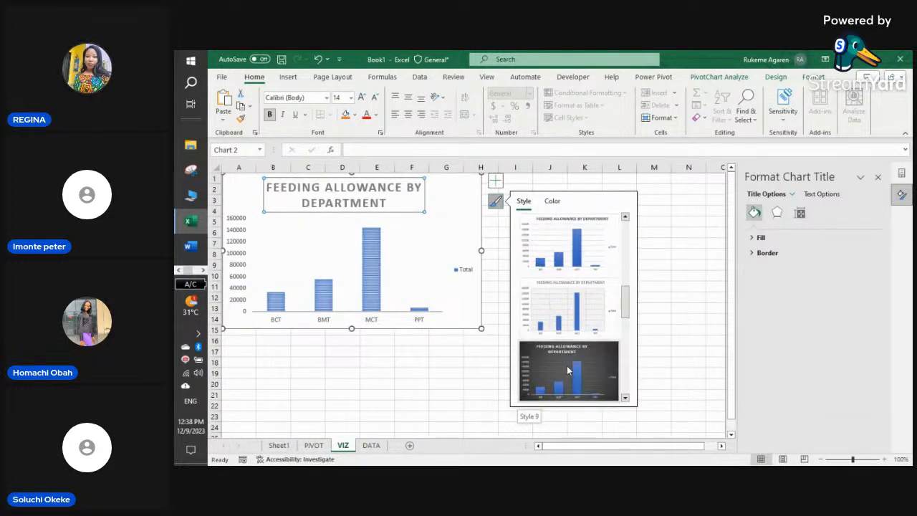
{"action": "scroll", "coordinate": [567, 370], "scroll_direction": "down", "scroll_amount": 4}
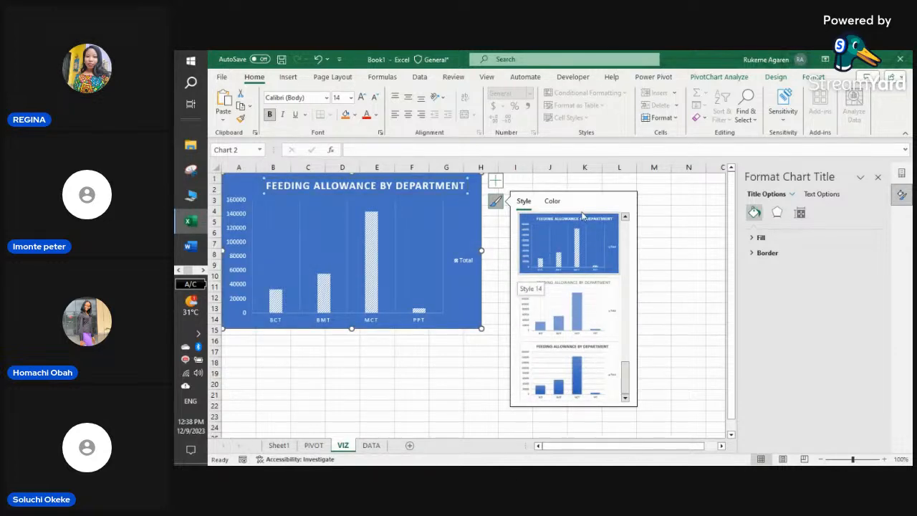
{"action": "left_click", "coordinate": [345, 375]}
- Copy the department pivot table range and paste it at D1 (D1:E6) beside the original
{"action": "left_click", "coordinate": [313, 445]}
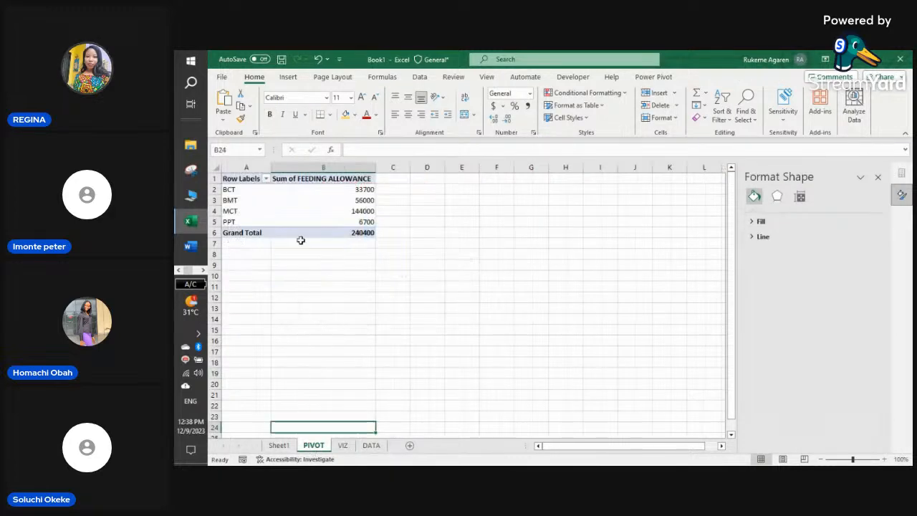
{"action": "left_click_drag", "start_coordinate": [237, 181], "coordinate": [336, 232]}
{"action": "right_click", "coordinate": [323, 212]}
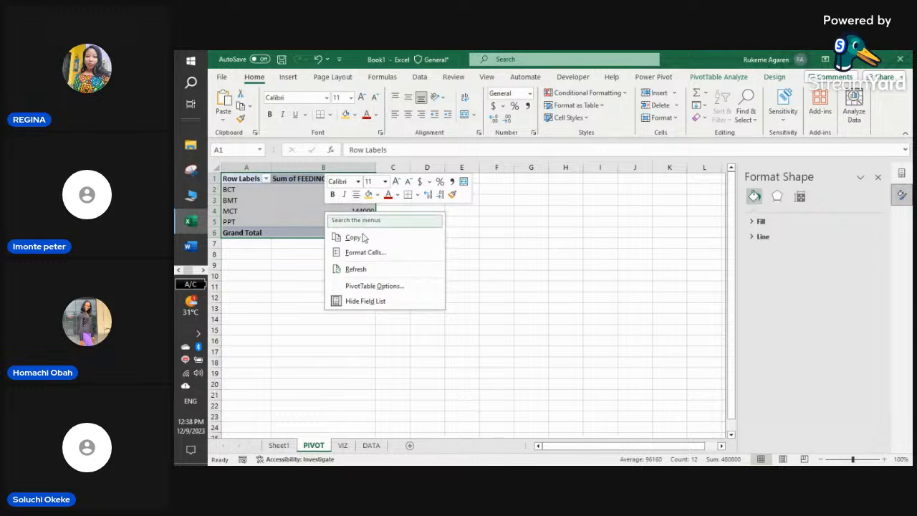
{"action": "left_click", "coordinate": [354, 237]}
{"action": "left_click", "coordinate": [429, 178]}
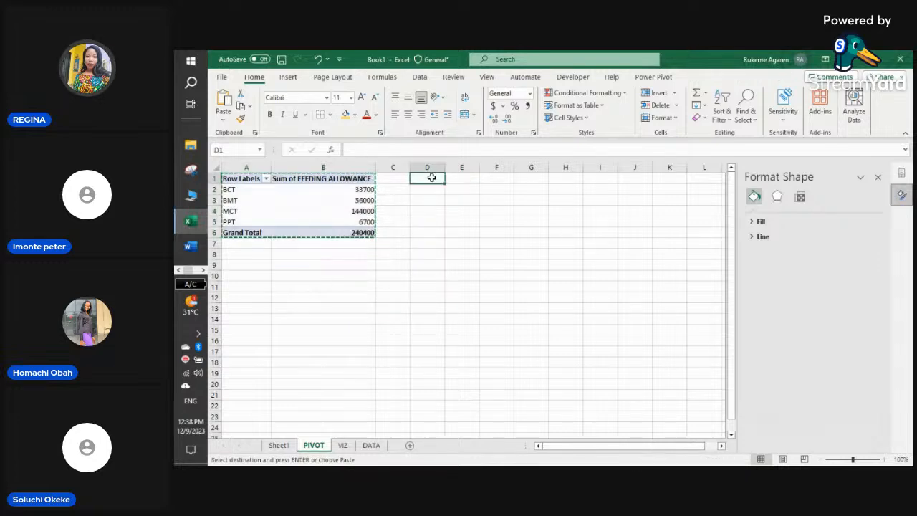
{"action": "right_click", "coordinate": [434, 179]}
{"action": "left_click", "coordinate": [459, 200]}
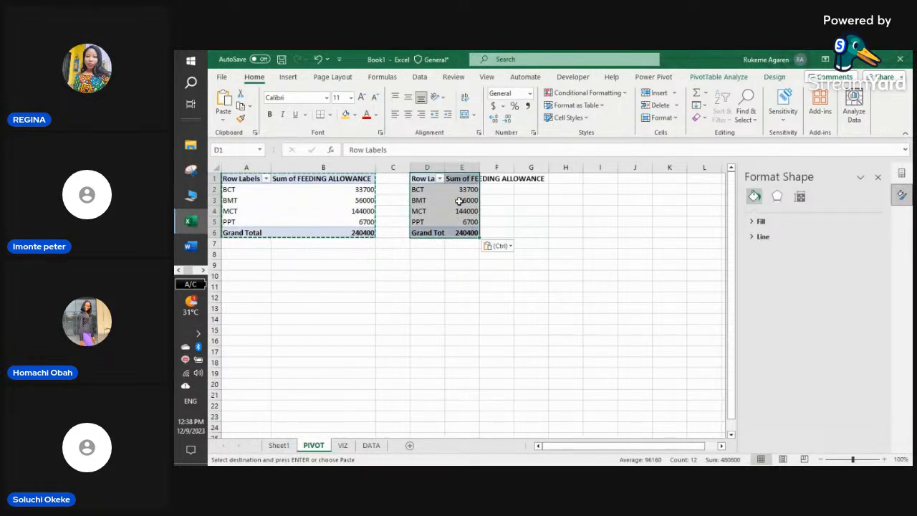
{"action": "left_click", "coordinate": [462, 201]}
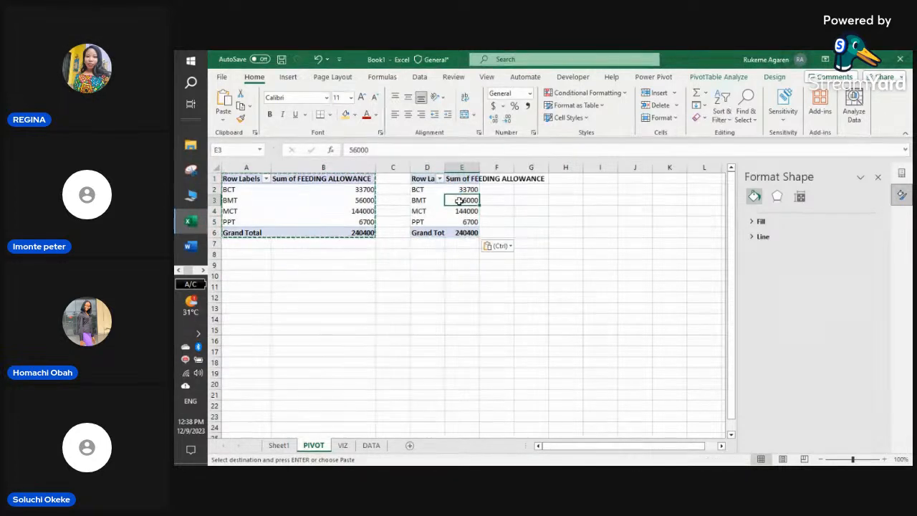
- Regroup the second pivot by GENDER instead of DEPARTMENT: FEMALE 170700, MALE 69700, total 240400
{"action": "left_click", "coordinate": [878, 177]}
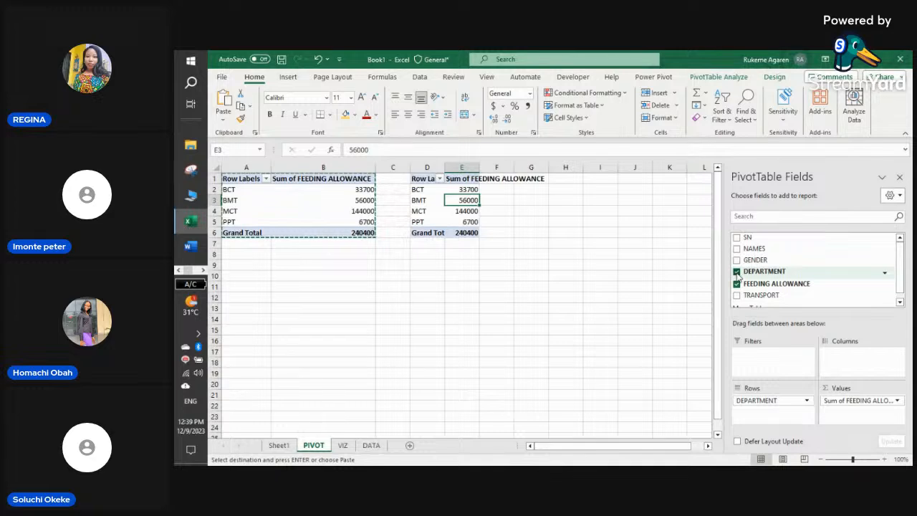
{"action": "left_click", "coordinate": [736, 272]}
{"action": "left_click", "coordinate": [737, 259]}
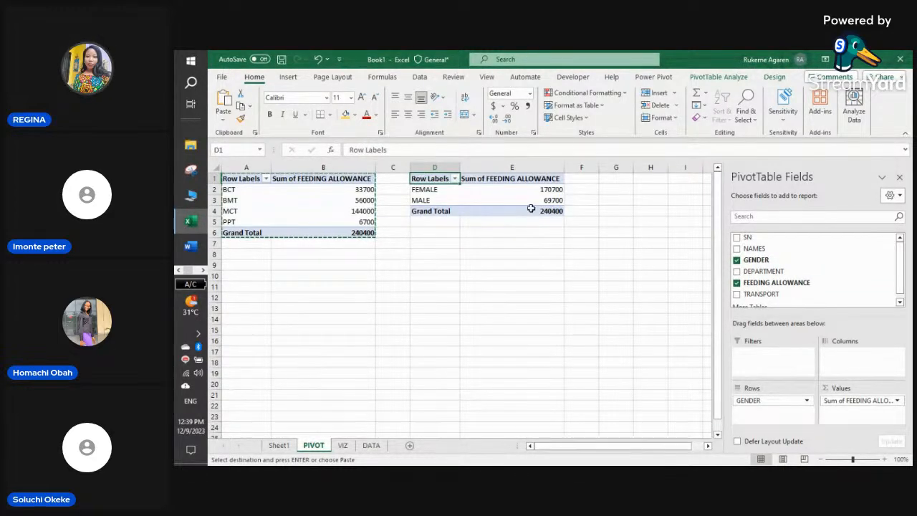
{"action": "left_click", "coordinate": [526, 230]}
{"action": "left_click", "coordinate": [520, 200]}
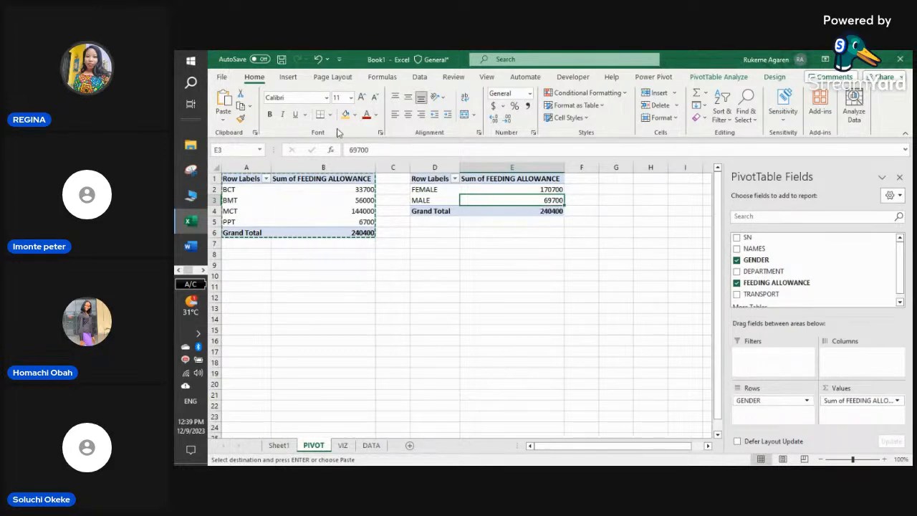
{"action": "left_click", "coordinate": [288, 76]}
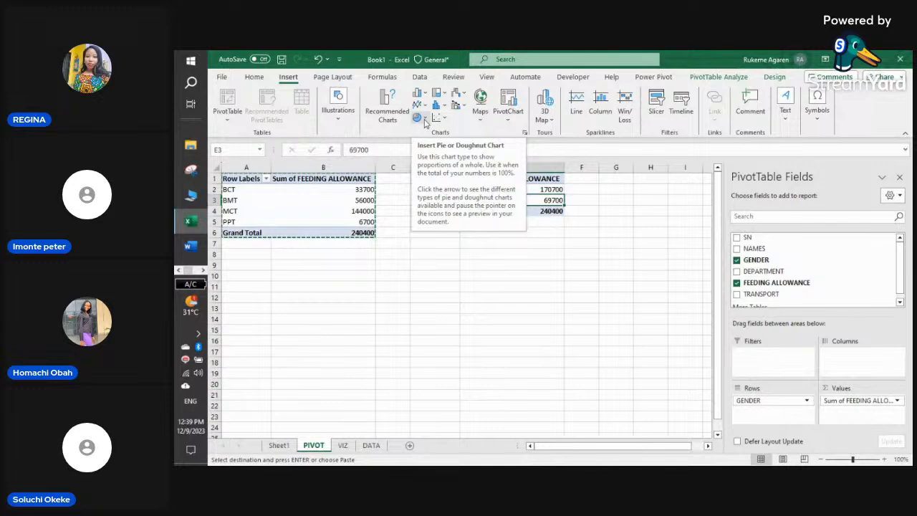
- Insert a doughnut PivotChart of feeding allowance by gender
{"action": "left_click", "coordinate": [425, 118]}
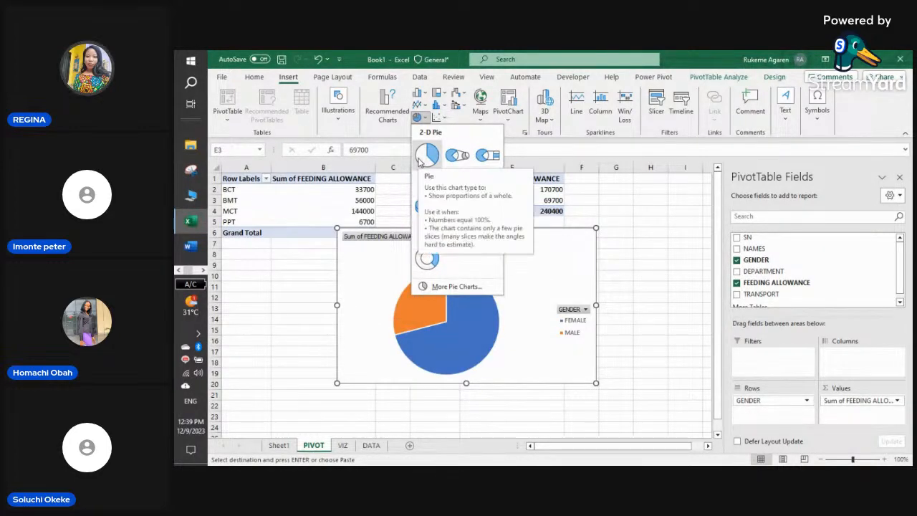
{"action": "left_click", "coordinate": [429, 258]}
{"action": "left_click", "coordinate": [515, 328]}
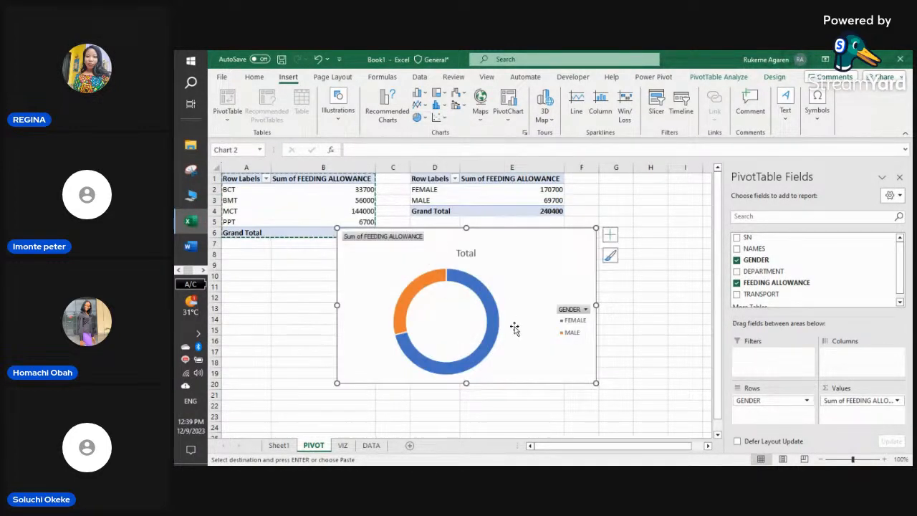
- Restyle the doughnut with a chart style showing percentage labels (FEMALE 71%, MALE 29%)
{"action": "left_click", "coordinate": [611, 257]}
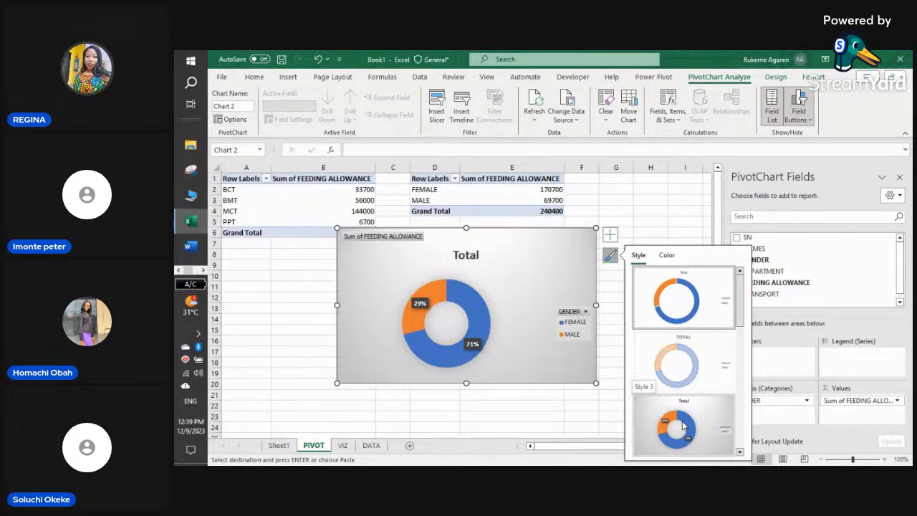
{"action": "left_click", "coordinate": [682, 425]}
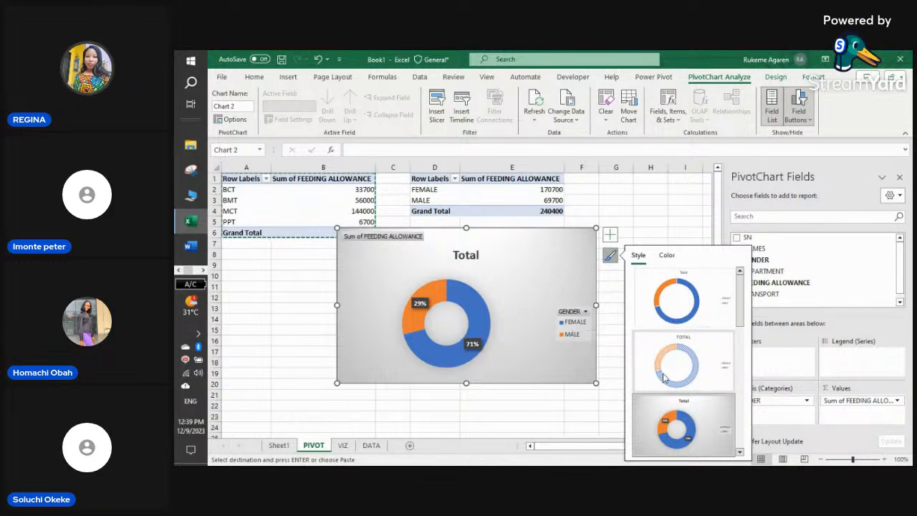
{"action": "scroll", "coordinate": [677, 398], "scroll_direction": "down", "scroll_amount": 1}
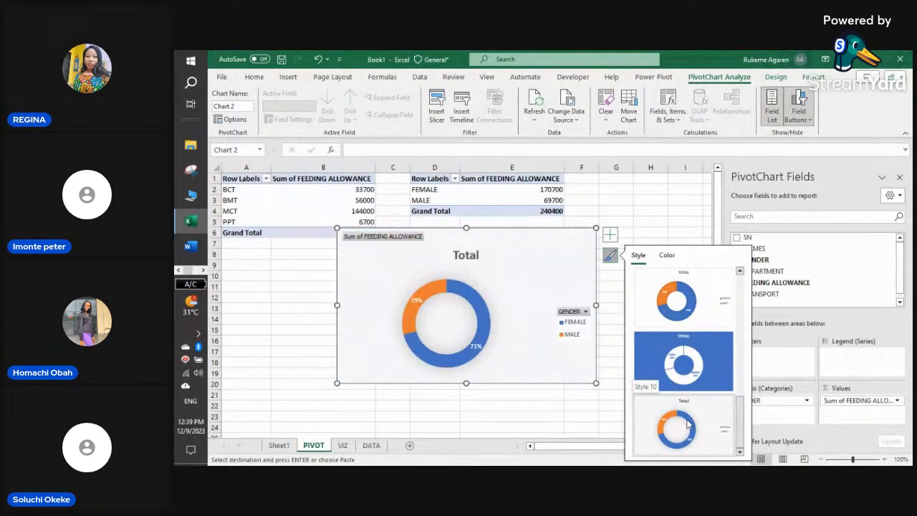
{"action": "left_click", "coordinate": [690, 306]}
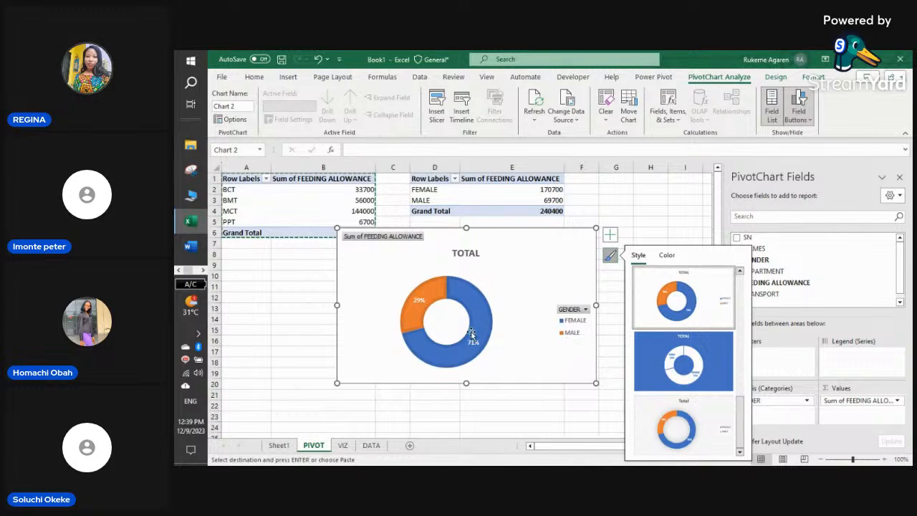
- Retitle the doughnut chart 'FEEDING BY GENDER'
{"action": "double_click", "coordinate": [479, 253]}
{"action": "left_click_drag", "start_coordinate": [478, 254], "coordinate": [449, 254]}
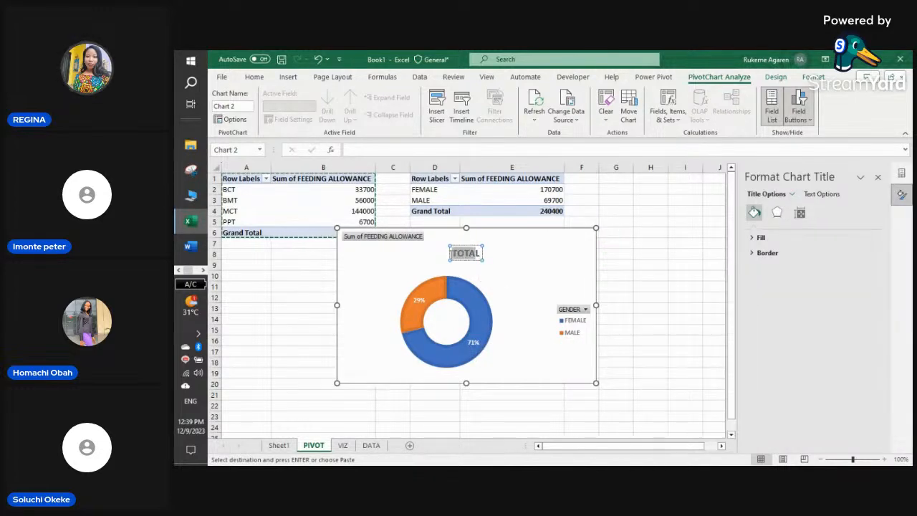
{"action": "type", "text": "FEEDI"}
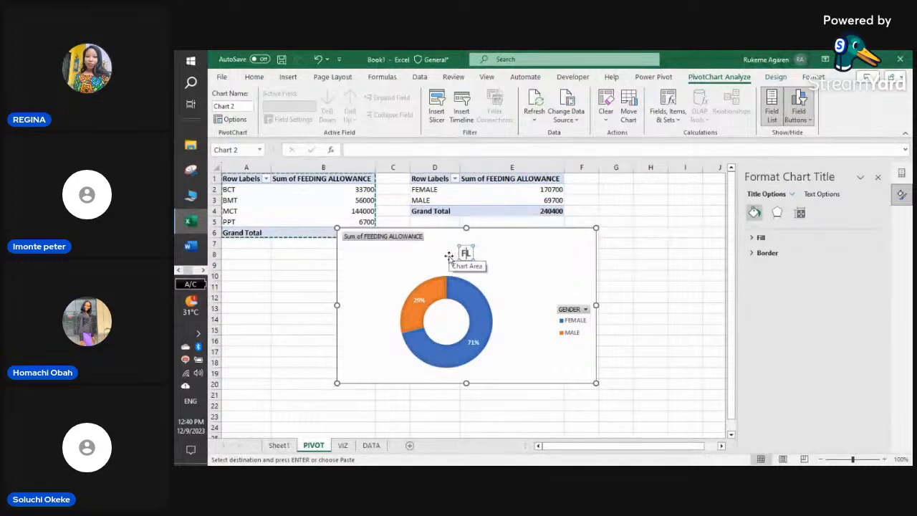
{"action": "type", "text": "N"}
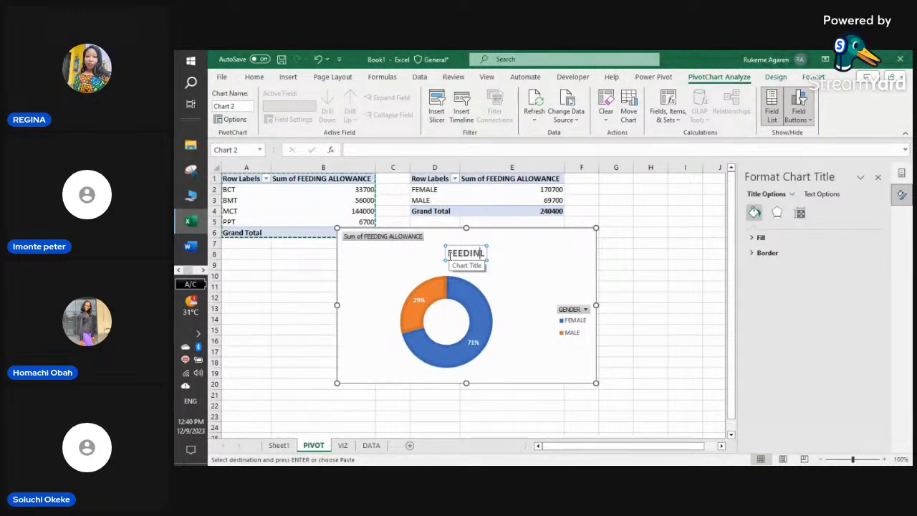
{"action": "type", "text": "G B"}
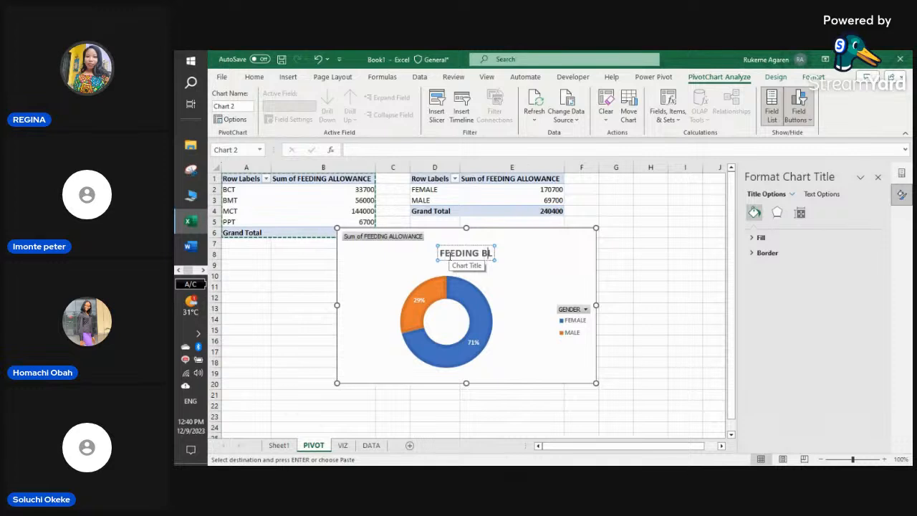
{"action": "type", "text": "Y GENDER"}
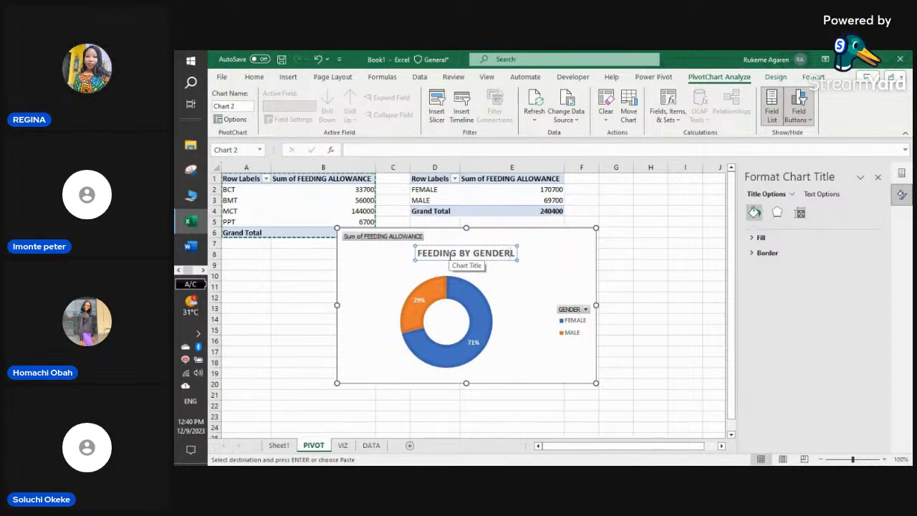
{"action": "key", "text": "Escape"}
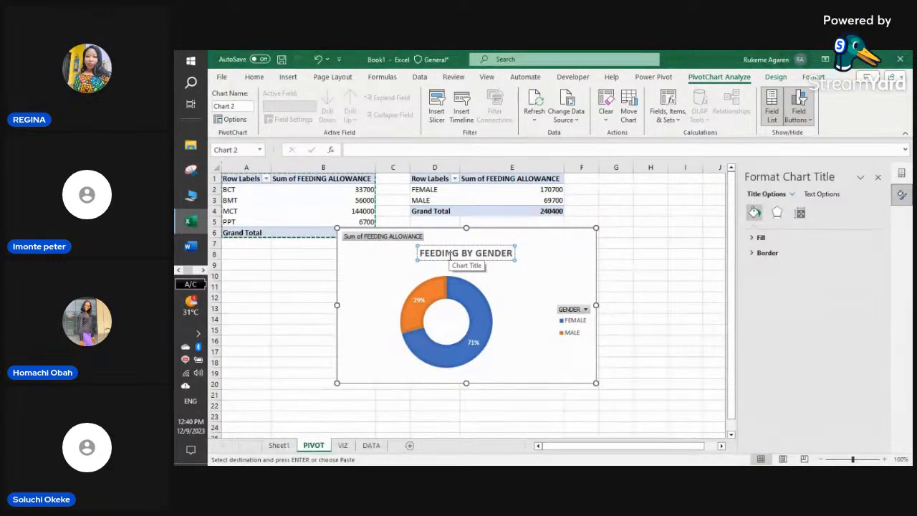
- Hide the chart's value field button and cut the chart from the PIVOT sheet
{"action": "right_click", "coordinate": [381, 239]}
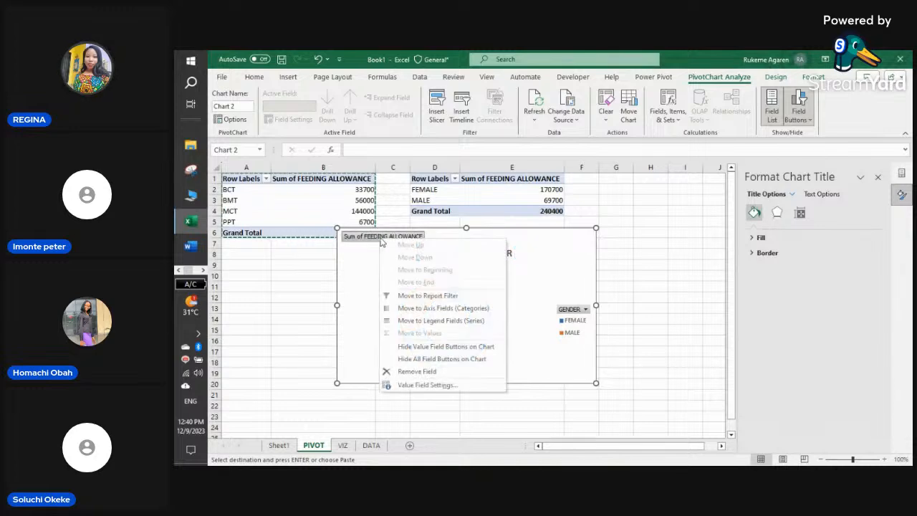
{"action": "left_click", "coordinate": [433, 347]}
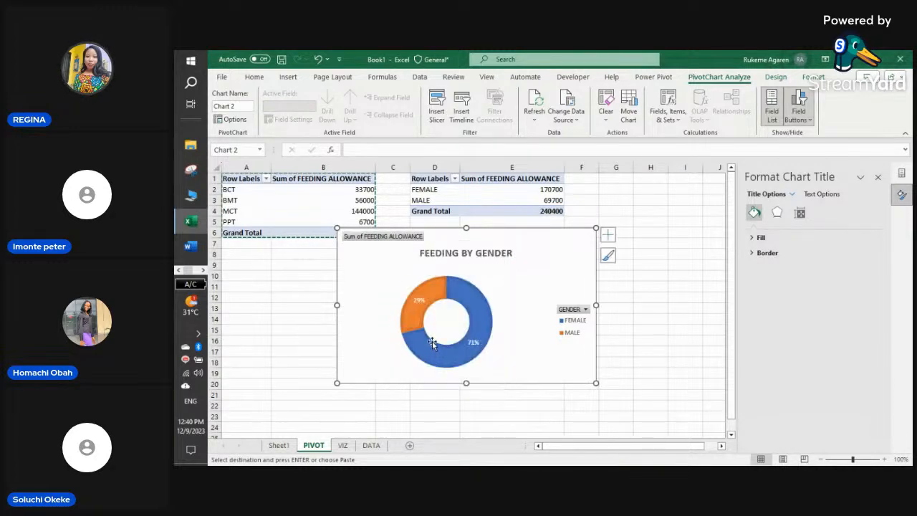
{"action": "right_click", "coordinate": [568, 255]}
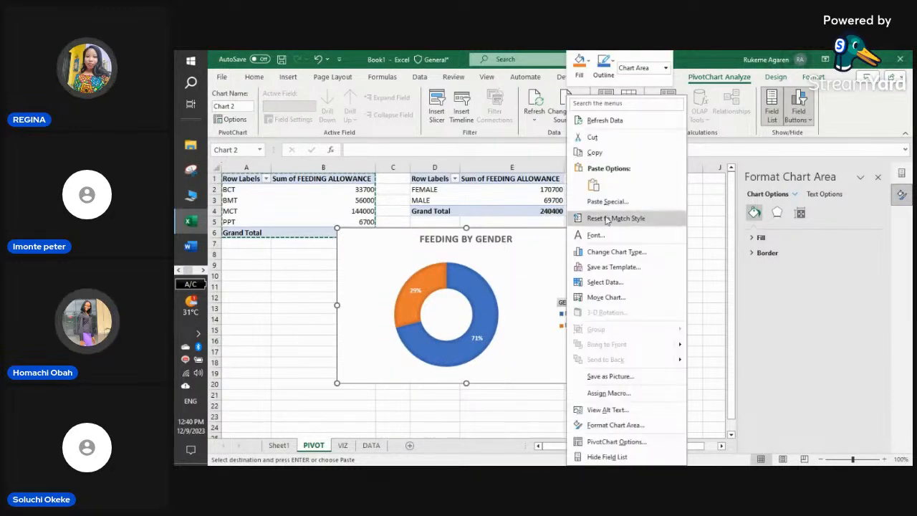
{"action": "left_click", "coordinate": [599, 137]}
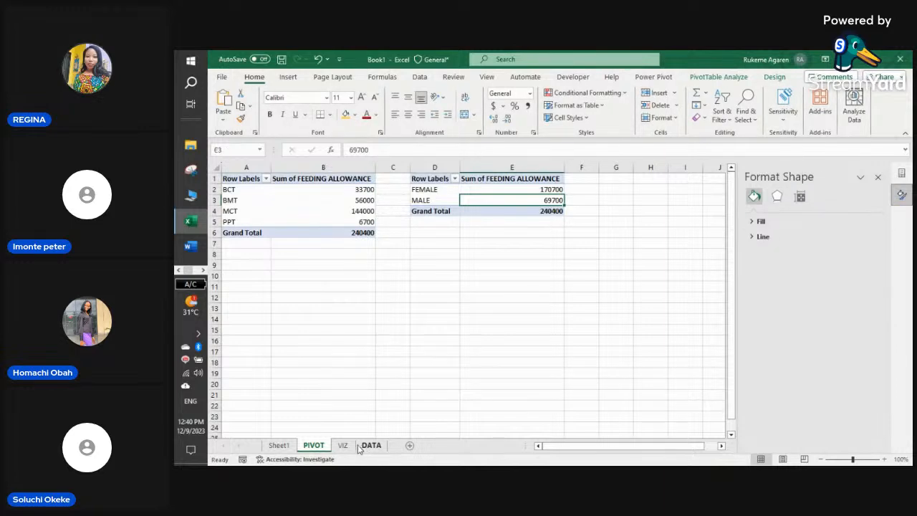
- Paste the FEEDING BY GENDER doughnut at I2 on VIZ beside the bar chart, then return to PIVOT
{"action": "left_click", "coordinate": [343, 445]}
{"action": "left_click", "coordinate": [521, 191]}
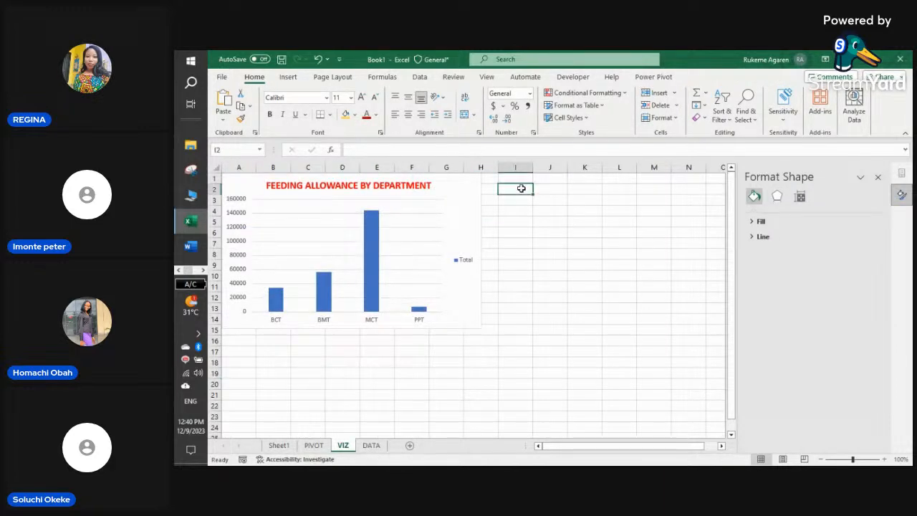
{"action": "right_click", "coordinate": [524, 189]}
{"action": "left_click", "coordinate": [549, 201]}
{"action": "left_click_drag", "start_coordinate": [548, 208], "coordinate": [532, 193]}
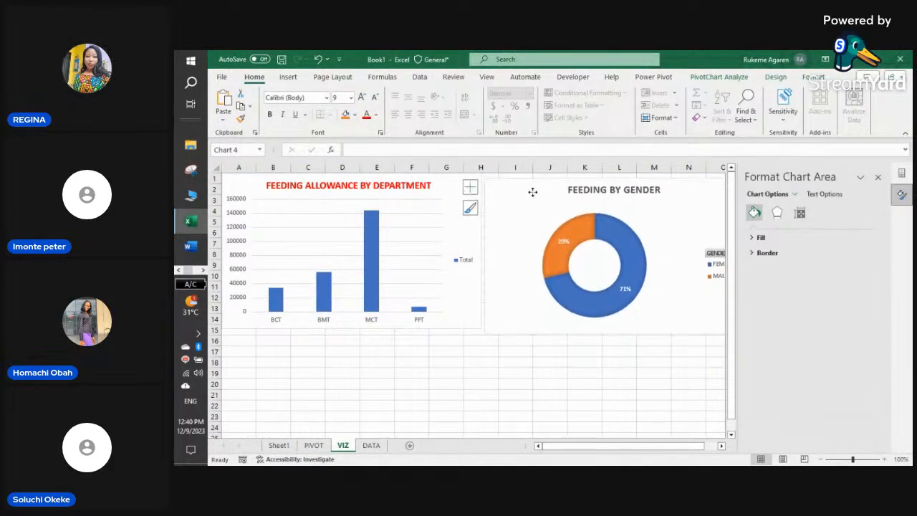
{"action": "left_click", "coordinate": [878, 176]}
{"action": "left_click", "coordinate": [617, 383]}
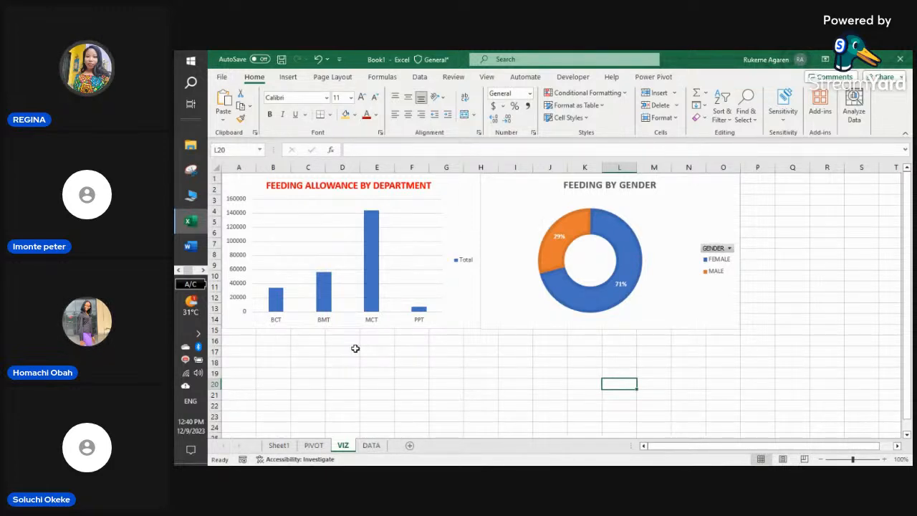
{"action": "left_click", "coordinate": [313, 446]}
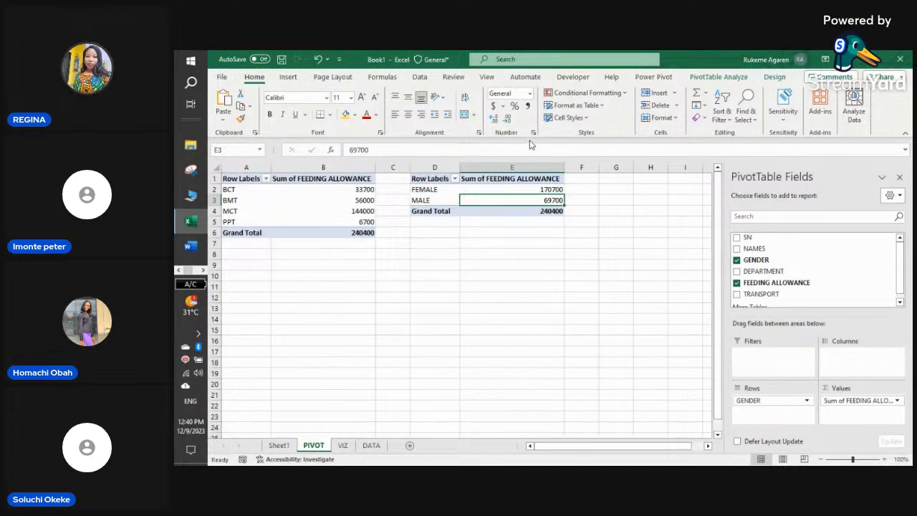
- Copy the department pivot table A1:B6 and paste it at B10
{"action": "scroll", "coordinate": [844, 260], "scroll_direction": "down", "scroll_amount": 1}
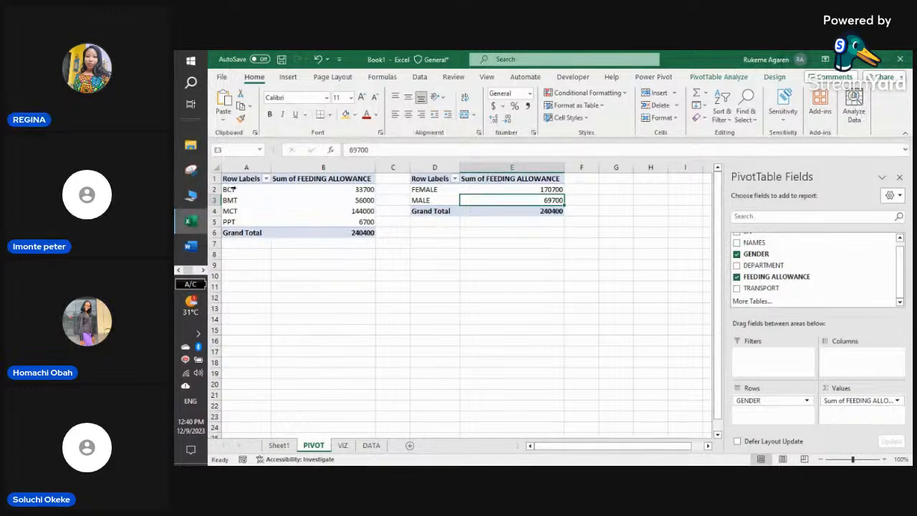
{"action": "left_click_drag", "start_coordinate": [237, 180], "coordinate": [323, 227]}
{"action": "right_click", "coordinate": [319, 211]}
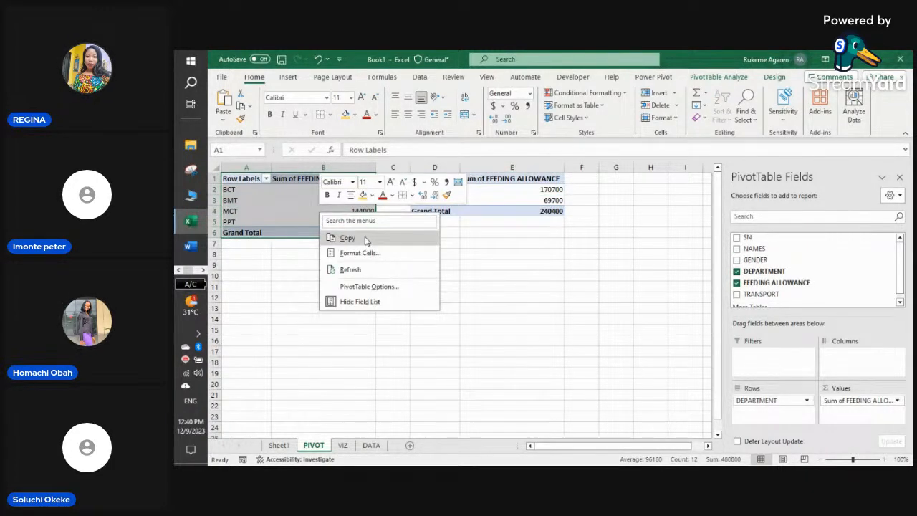
{"action": "left_click", "coordinate": [334, 237]}
{"action": "left_click", "coordinate": [266, 279]}
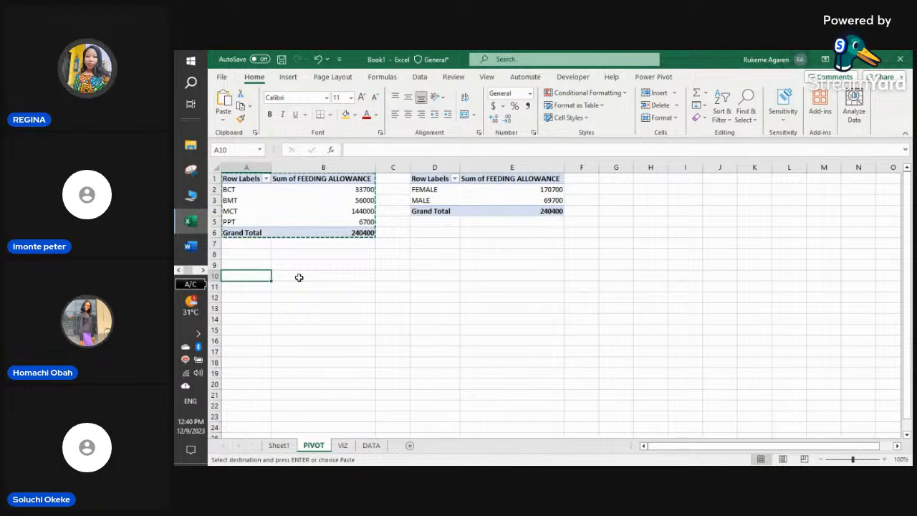
{"action": "left_click", "coordinate": [295, 277]}
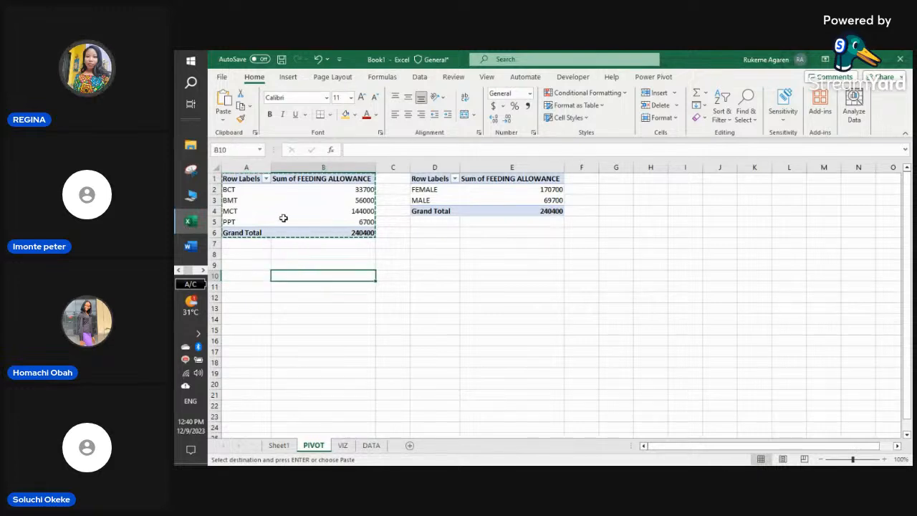
{"action": "right_click", "coordinate": [314, 276]}
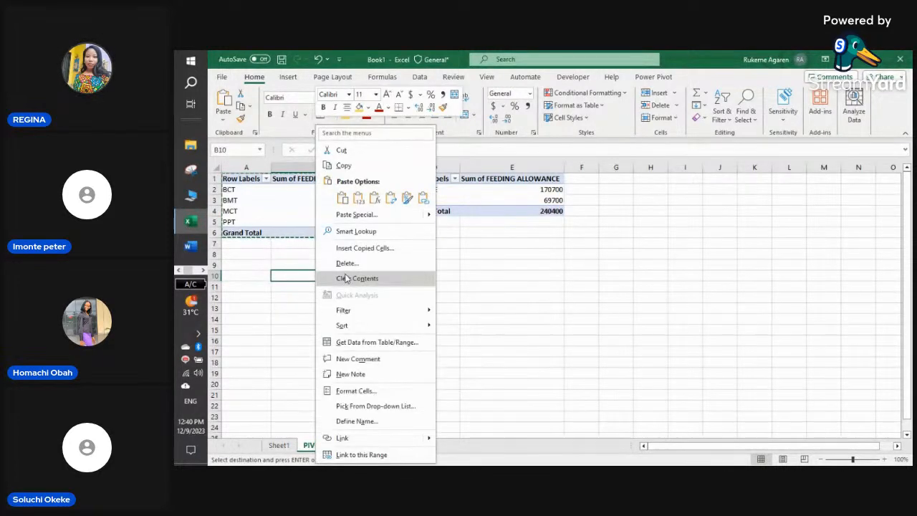
{"action": "left_click", "coordinate": [342, 198]}
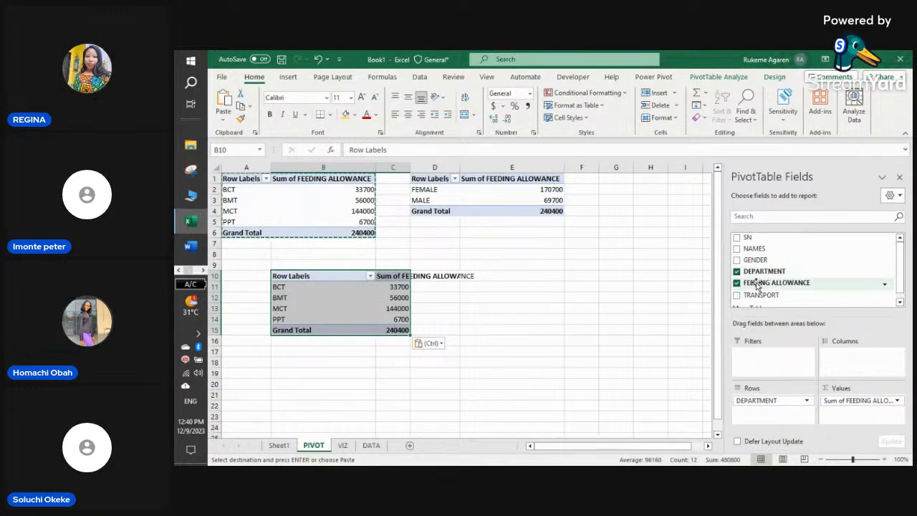
- Add TRANSPORT to the pasted pivot, giving Sum of TRANSPORT per department totalling 205000
{"action": "left_click", "coordinate": [737, 295]}
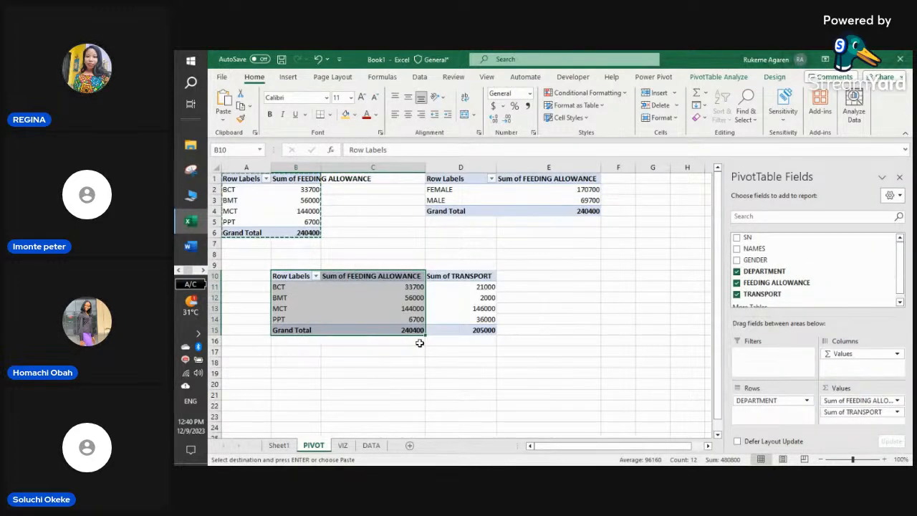
{"action": "left_click", "coordinate": [420, 343]}
{"action": "left_click", "coordinate": [483, 289]}
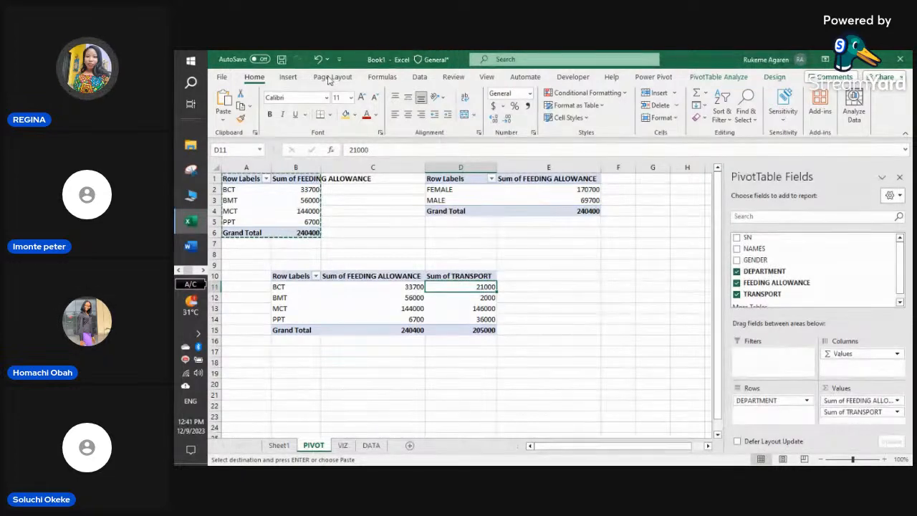
{"action": "left_click", "coordinate": [292, 80]}
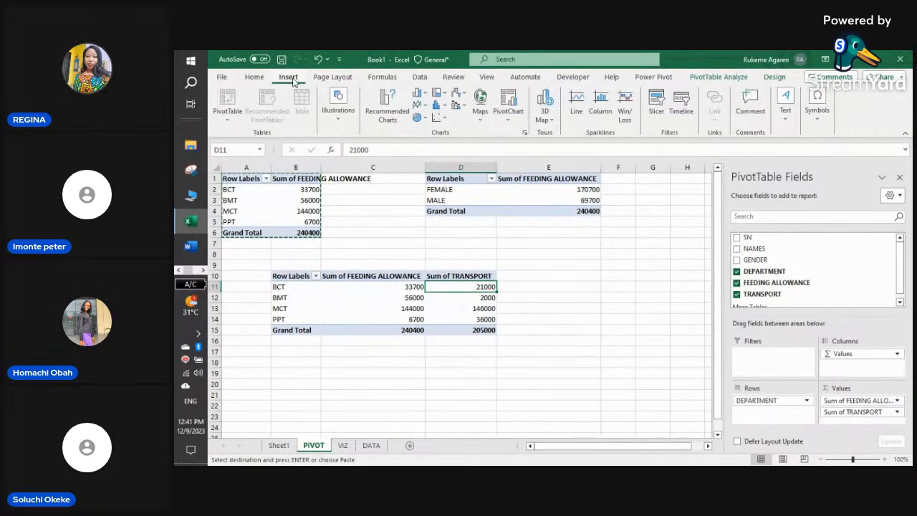
- Insert a clustered column PivotChart of feeding and transport by department and paste it at B16 on VIZ
{"action": "left_click", "coordinate": [385, 114]}
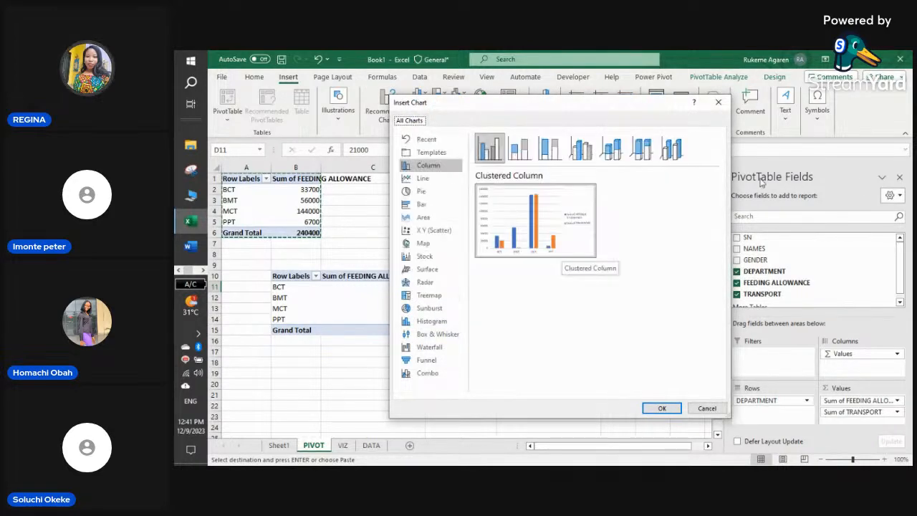
{"action": "left_click", "coordinate": [671, 410]}
{"action": "right_click", "coordinate": [534, 241]}
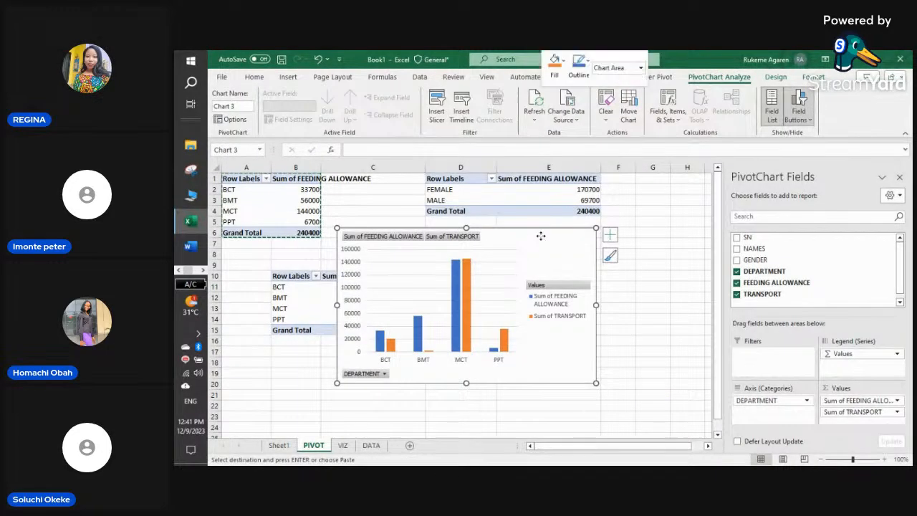
{"action": "key", "text": "Escape"}
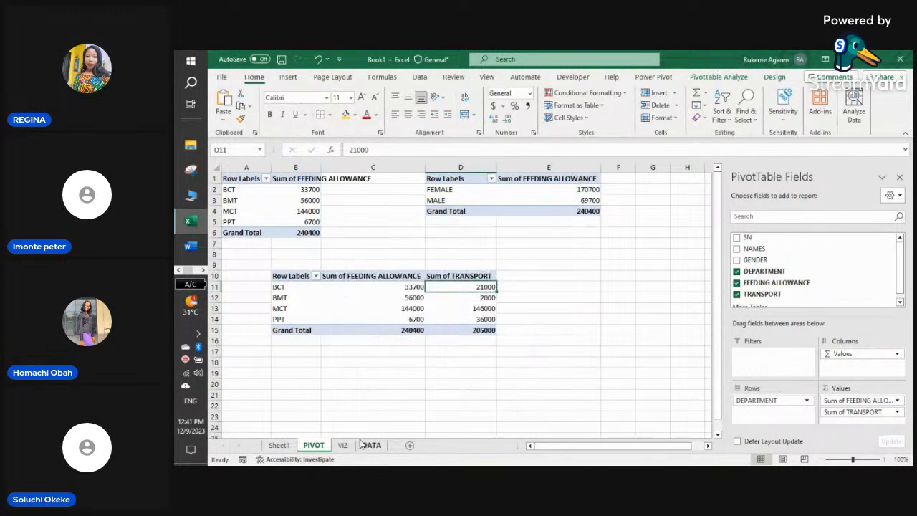
{"action": "left_click", "coordinate": [344, 446]}
{"action": "left_click", "coordinate": [283, 343]}
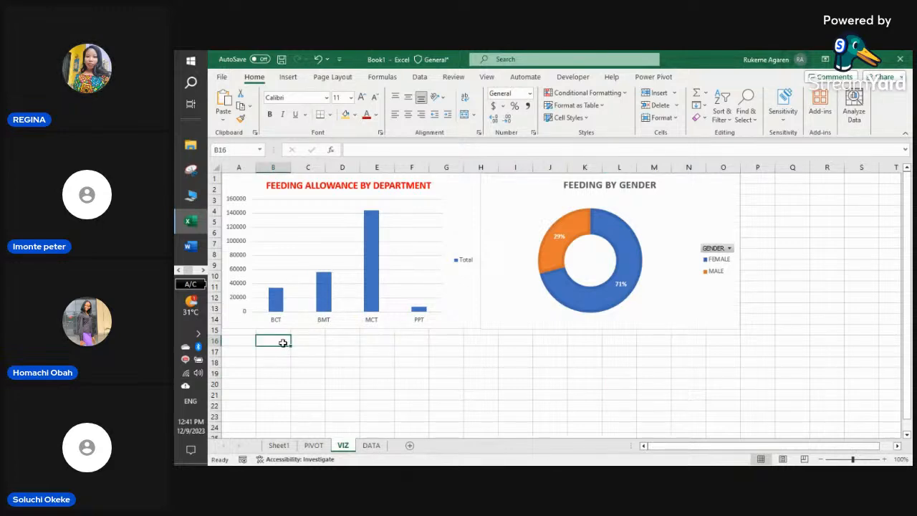
{"action": "right_click", "coordinate": [283, 345]}
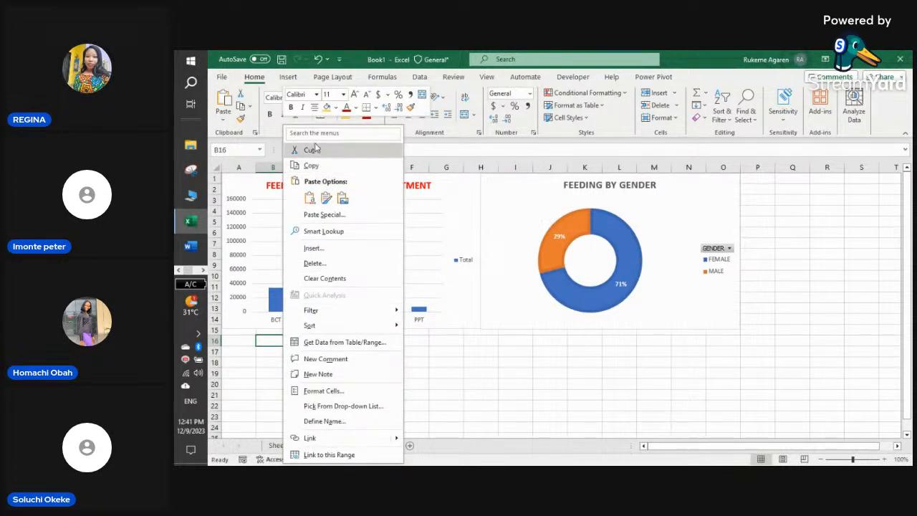
{"action": "left_click", "coordinate": [310, 199]}
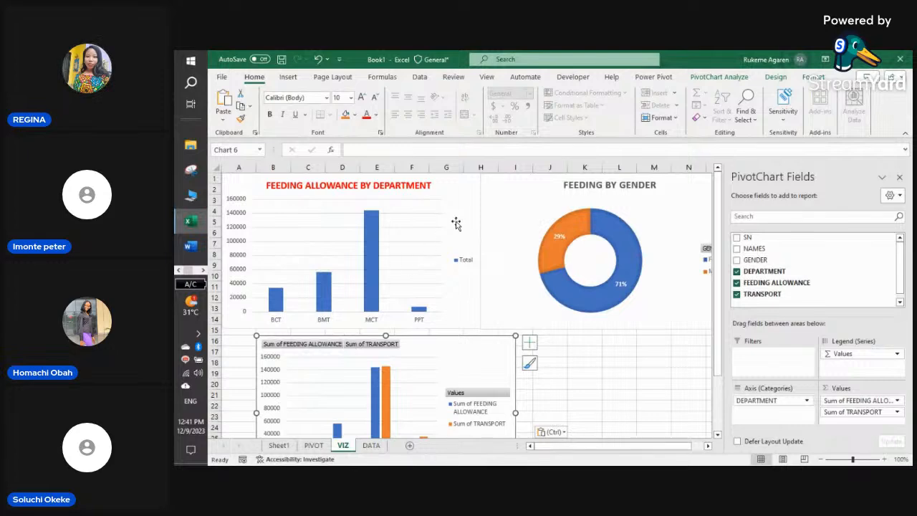
- Resize and arrange the three charts, with the column chart beneath the department and gender charts
{"action": "left_click", "coordinate": [464, 271]}
{"action": "left_click_drag", "start_coordinate": [481, 328], "coordinate": [446, 288]}
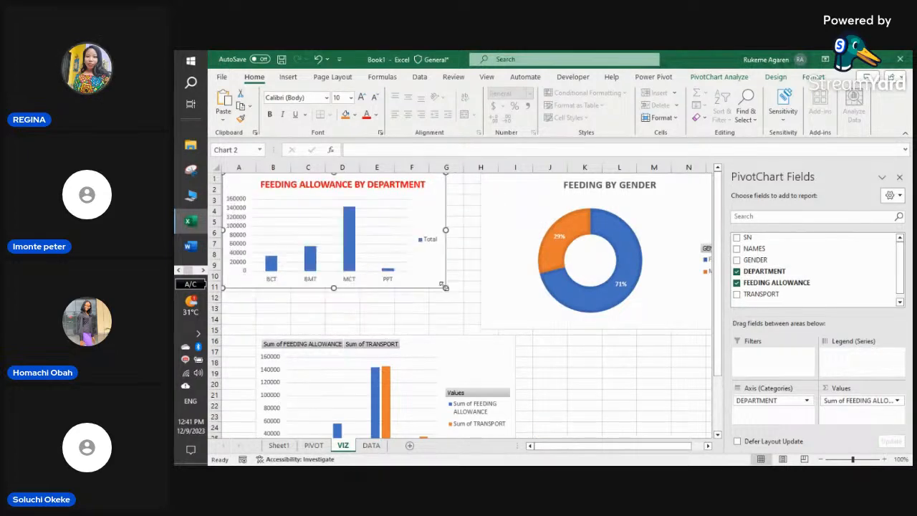
{"action": "left_click", "coordinate": [627, 322]}
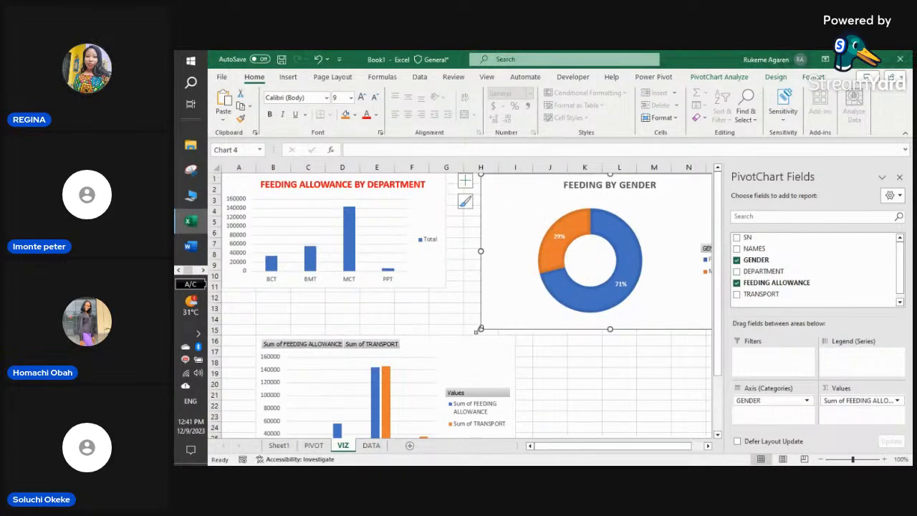
{"action": "left_click_drag", "start_coordinate": [480, 329], "coordinate": [510, 295]}
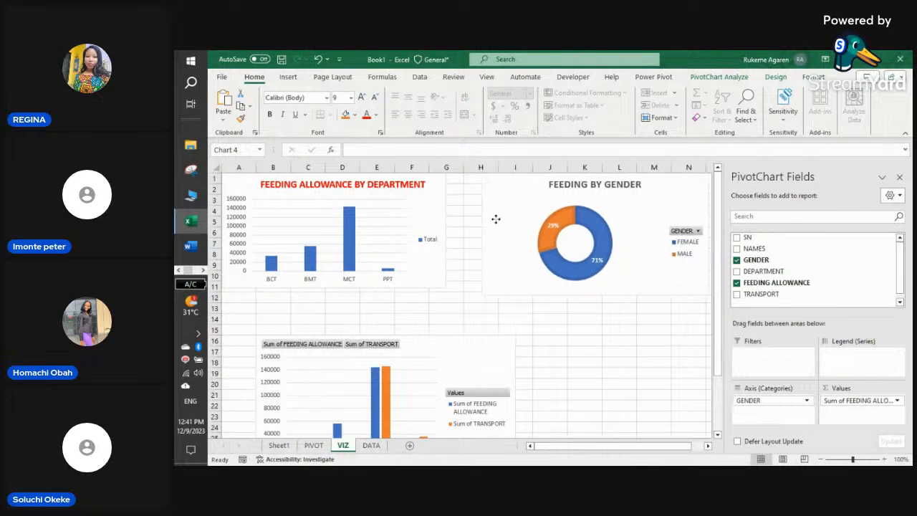
{"action": "left_click_drag", "start_coordinate": [502, 215], "coordinate": [462, 211]}
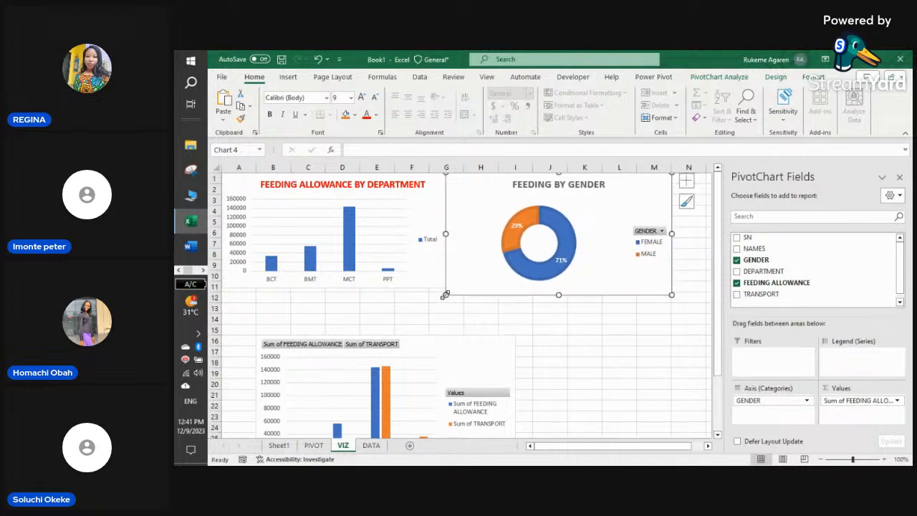
{"action": "mouse_move", "coordinate": [445, 294]}
{"action": "left_mouse_down"}
{"action": "mouse_move", "coordinate": [444, 272]}
{"action": "mouse_move", "coordinate": [446, 288]}
{"action": "left_mouse_up"}
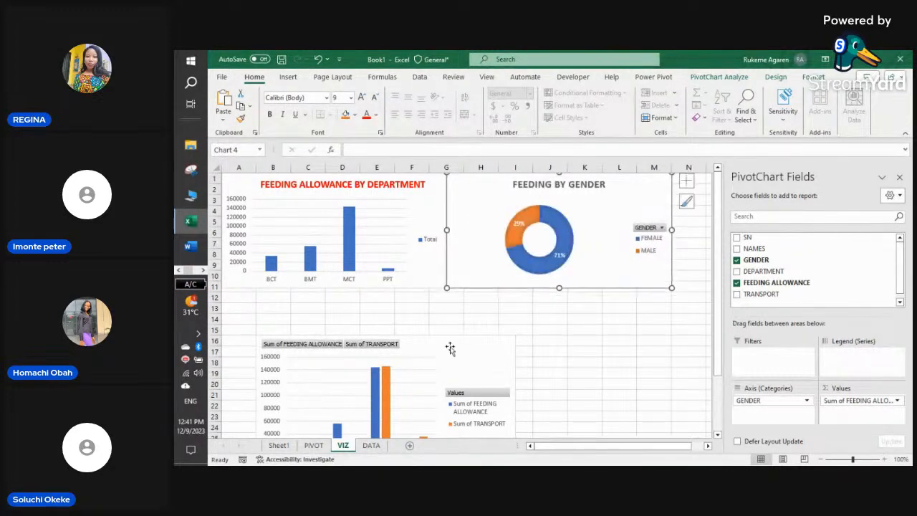
{"action": "left_click_drag", "start_coordinate": [450, 348], "coordinate": [444, 322]}
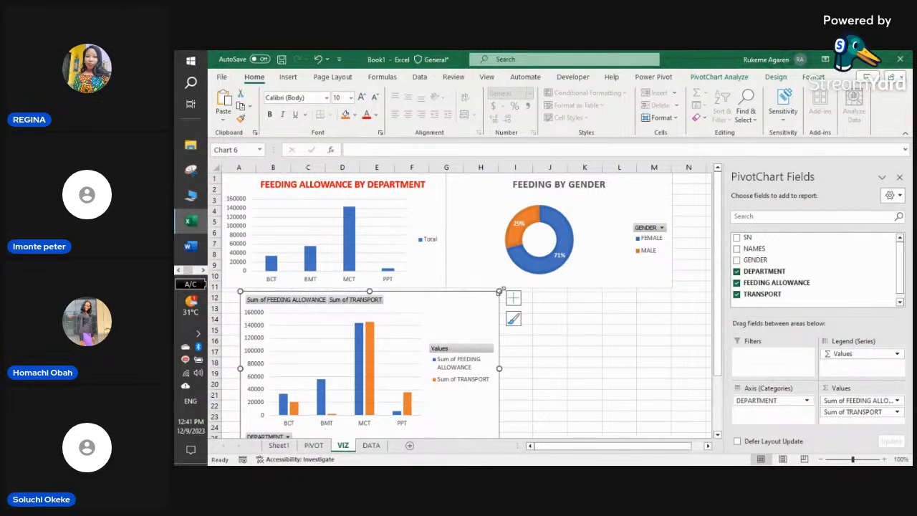
{"action": "left_click_drag", "start_coordinate": [501, 291], "coordinate": [525, 304]}
{"action": "left_click", "coordinate": [611, 346]}
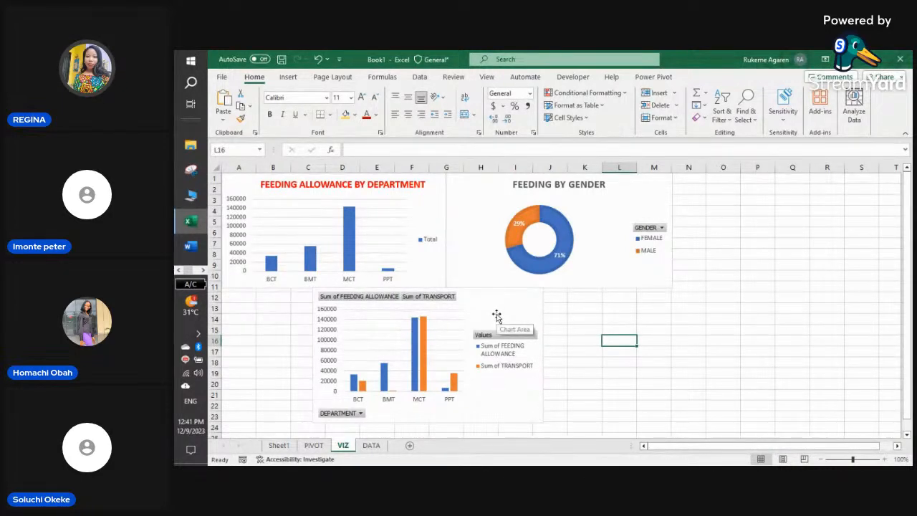
- Review the DATA, PIVOT and VIZ sheets, then go to Sheet1 with the topic list
{"action": "left_click", "coordinate": [371, 445]}
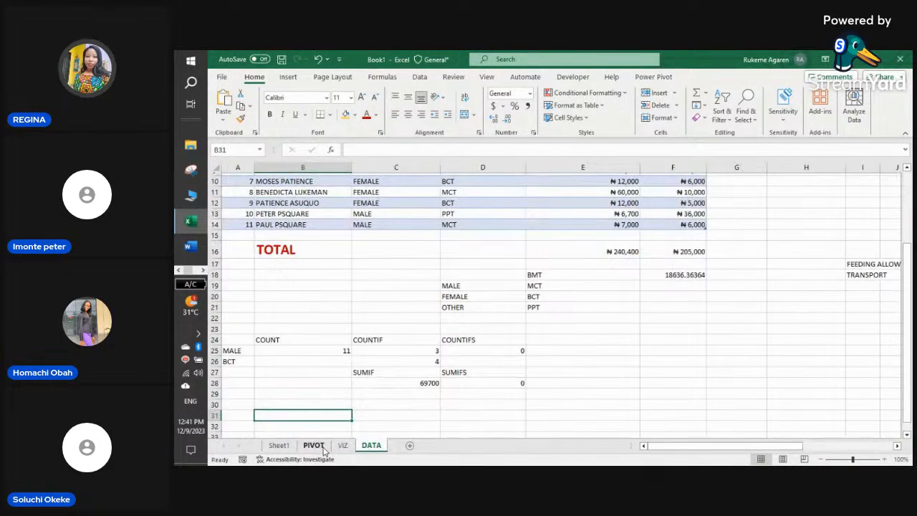
{"action": "left_click", "coordinate": [313, 445]}
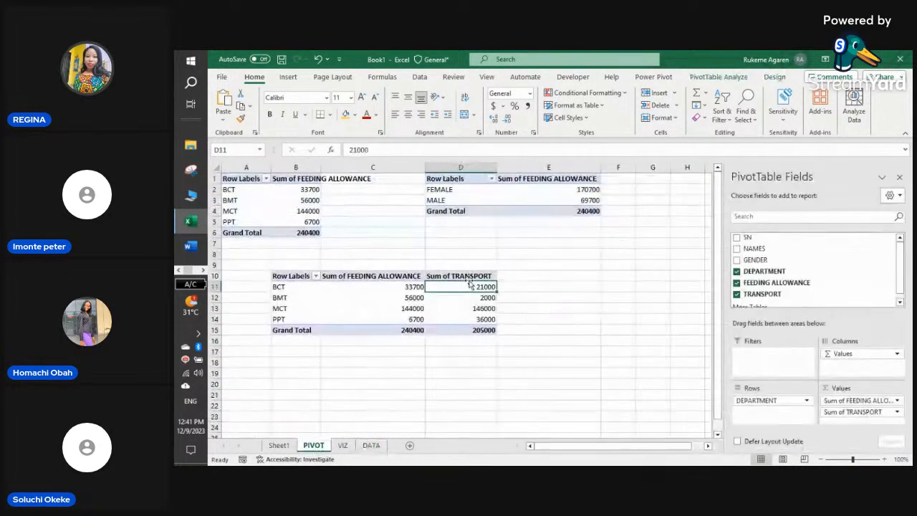
{"action": "left_click", "coordinate": [364, 447]}
{"action": "scroll", "coordinate": [396, 340], "scroll_direction": "up", "scroll_amount": 3}
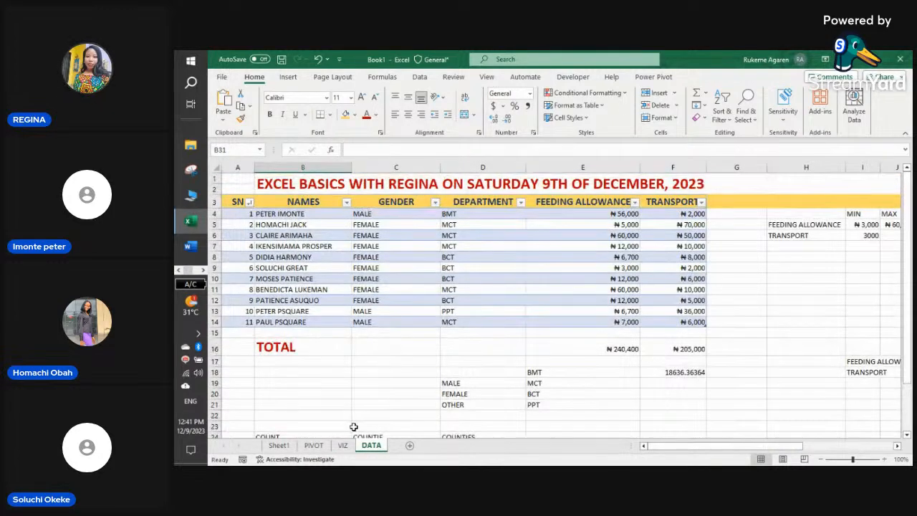
{"action": "left_click", "coordinate": [342, 445]}
{"action": "left_click", "coordinate": [315, 445]}
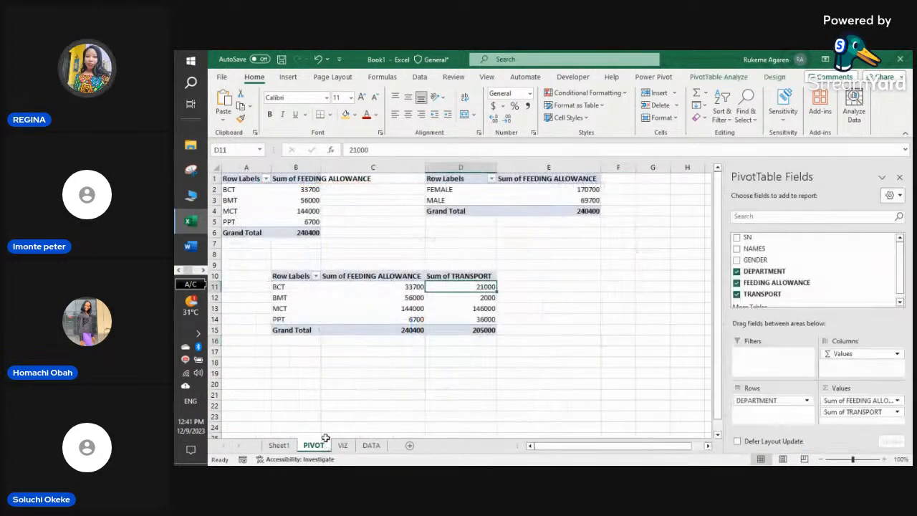
{"action": "scroll", "coordinate": [810, 277], "scroll_direction": "down", "scroll_amount": 1}
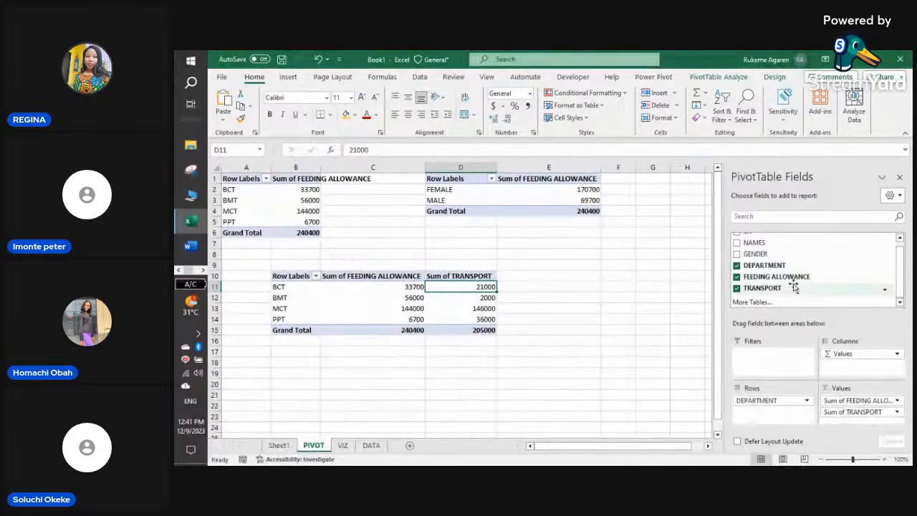
{"action": "scroll", "coordinate": [794, 286], "scroll_direction": "up", "scroll_amount": 1}
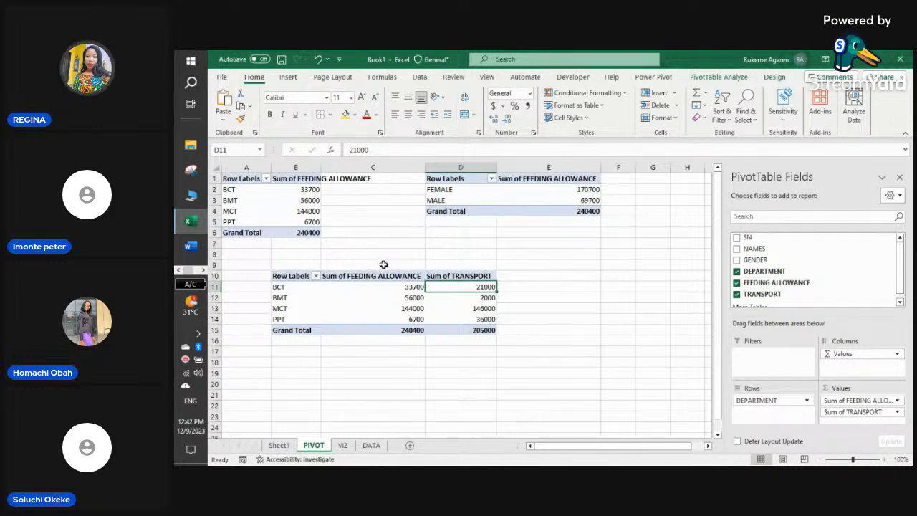
{"action": "left_click", "coordinate": [371, 445]}
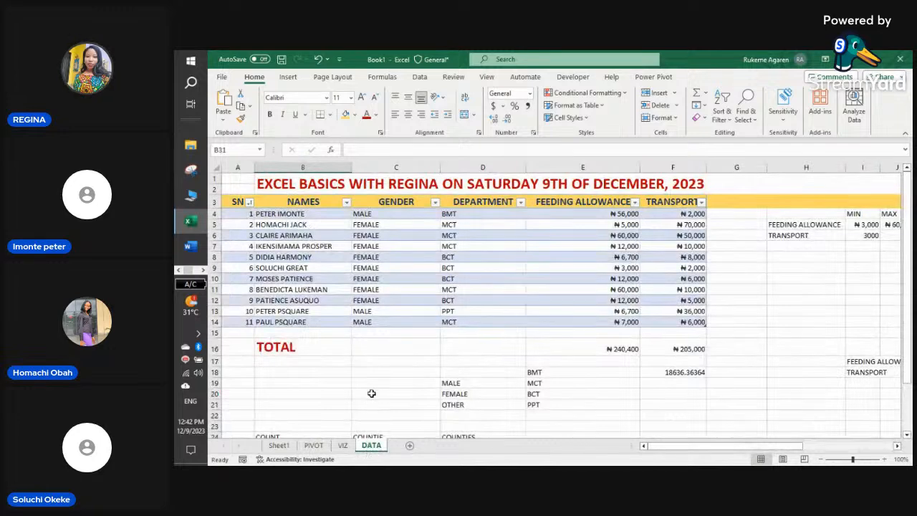
{"action": "left_click", "coordinate": [343, 445]}
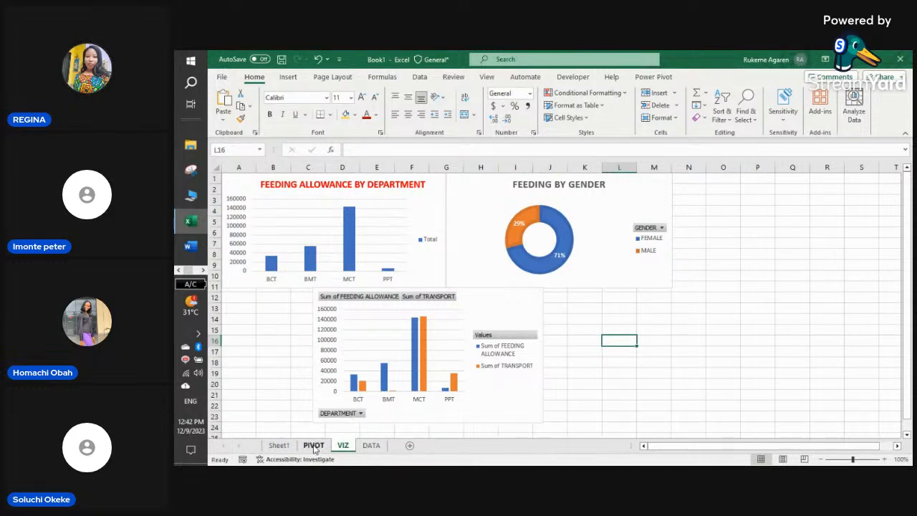
{"action": "left_click", "coordinate": [279, 445]}
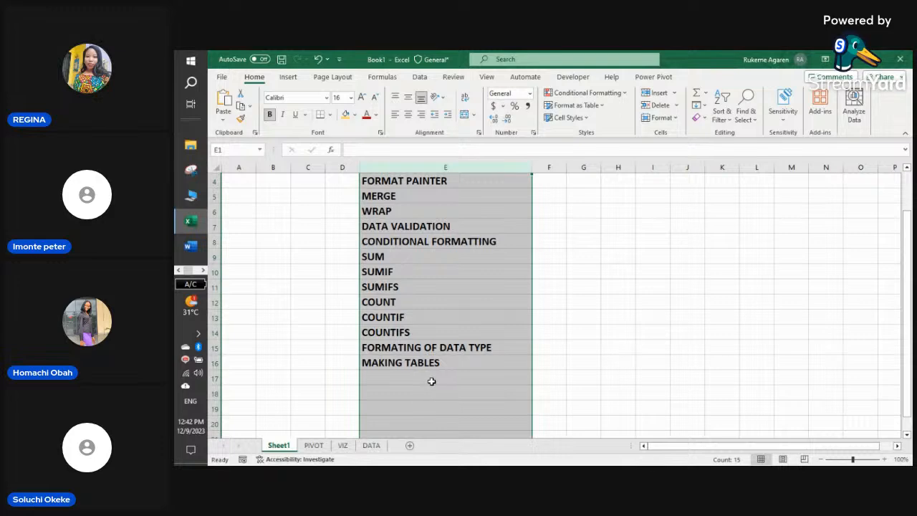
- Enter the topics PIVOT TABLES, PIVOT CHARTS and SLICERS in cells E17, E18 and E19
{"action": "scroll", "coordinate": [432, 381], "scroll_direction": "up", "scroll_amount": 1}
{"action": "left_click", "coordinate": [431, 381]}
{"action": "left_click", "coordinate": [399, 422]}
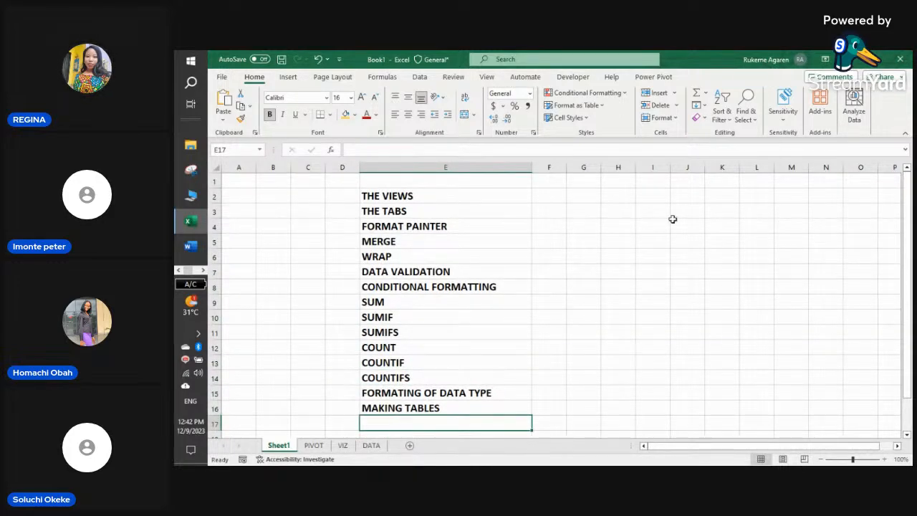
{"action": "type", "text": "["}
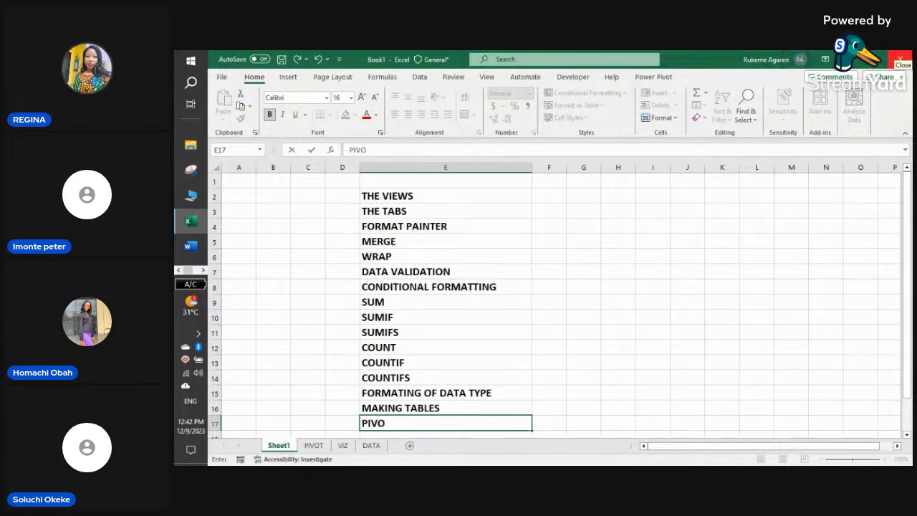
{"action": "type", "text": "ES"}
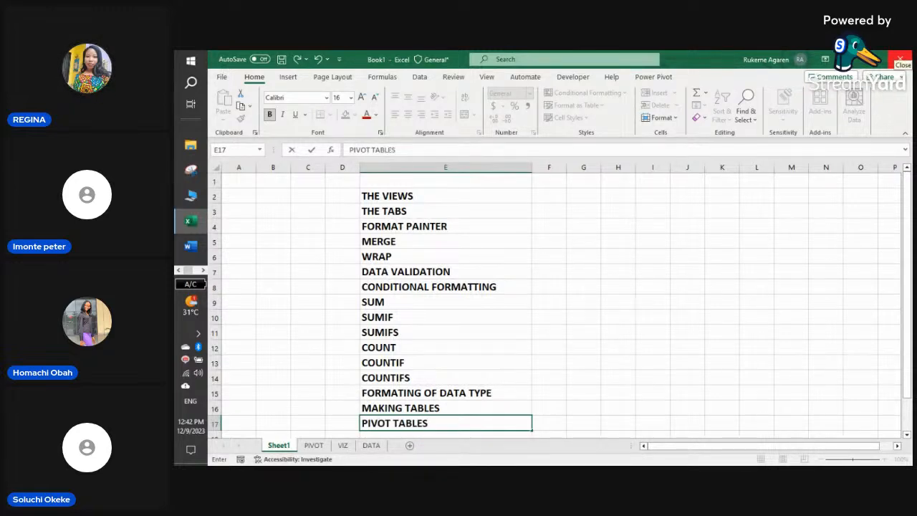
{"action": "key", "text": "Return"}
{"action": "type", "text": "P"}
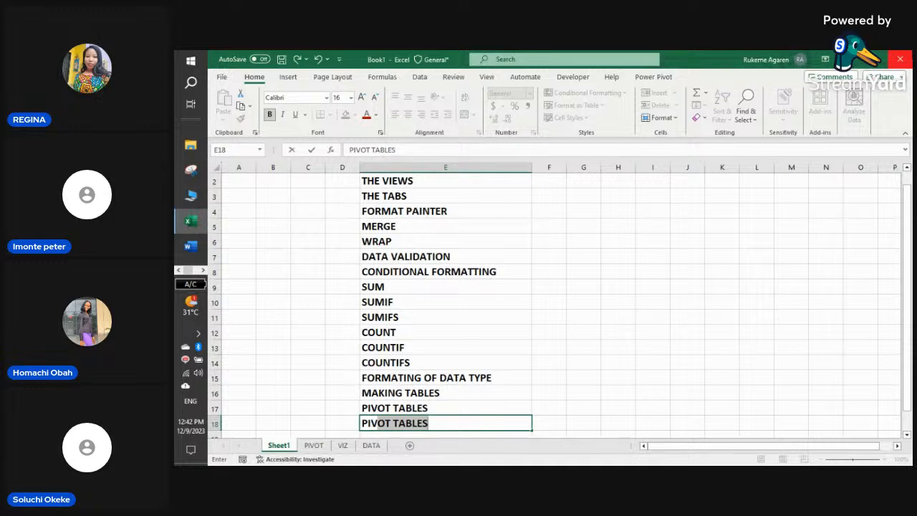
{"action": "type", "text": "IVOTCH"}
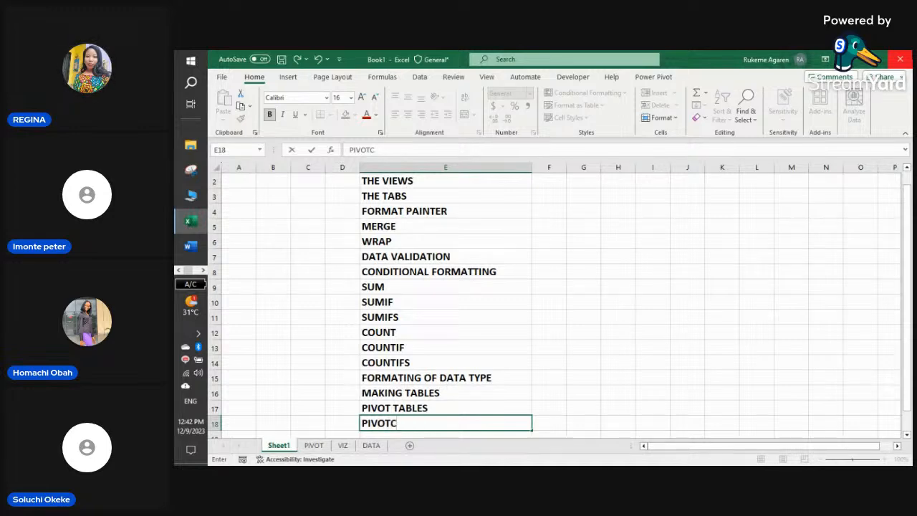
{"action": "key", "text": "BackSpace"}
{"action": "key", "text": "BackSpace"}
{"action": "type", "text": "CHARTS"}
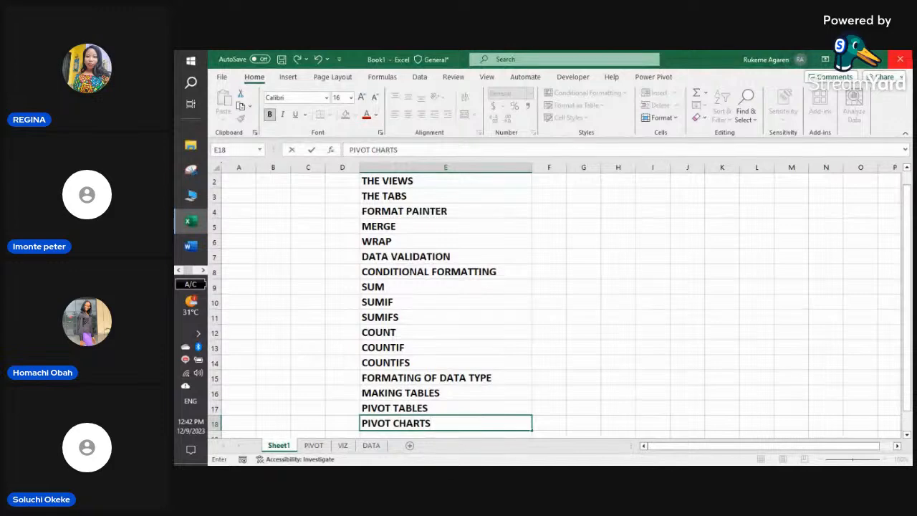
{"action": "key", "text": "ctrl+Return"}
{"action": "key", "text": "Down"}
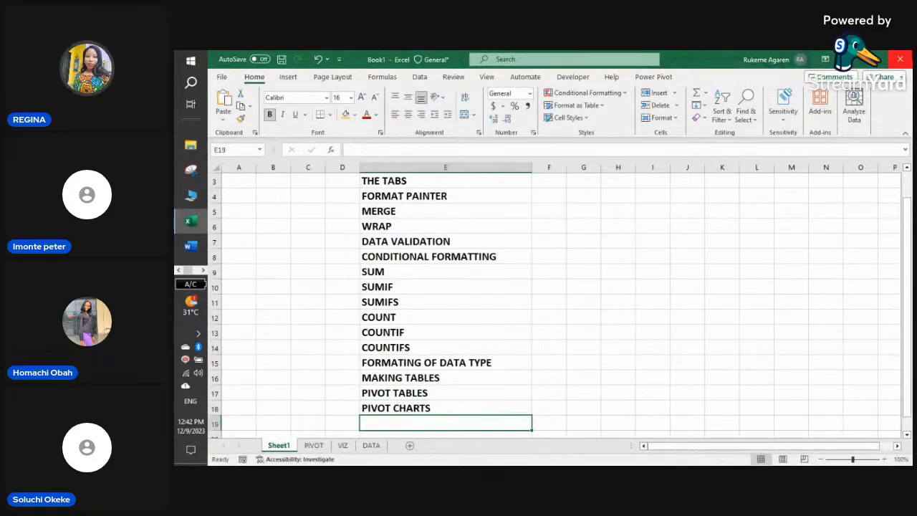
{"action": "type", "text": "SLICERS"}
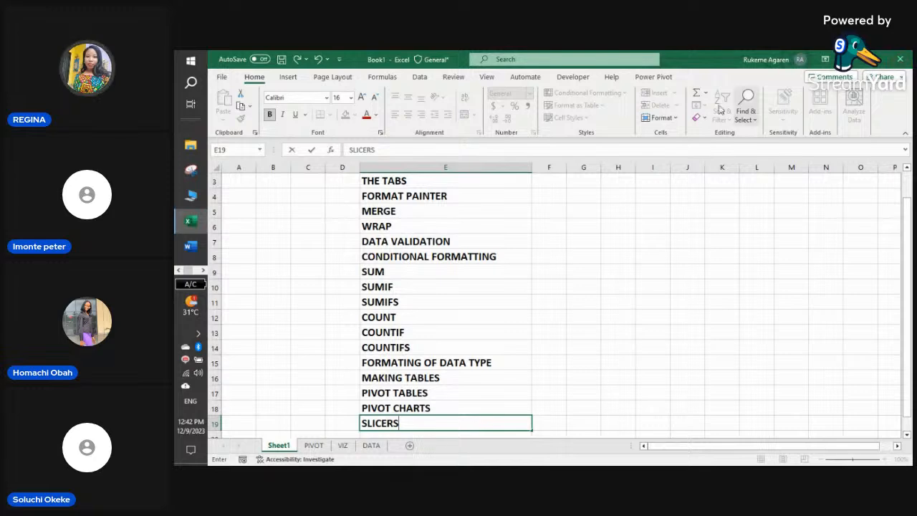
{"action": "left_click", "coordinate": [616, 265]}
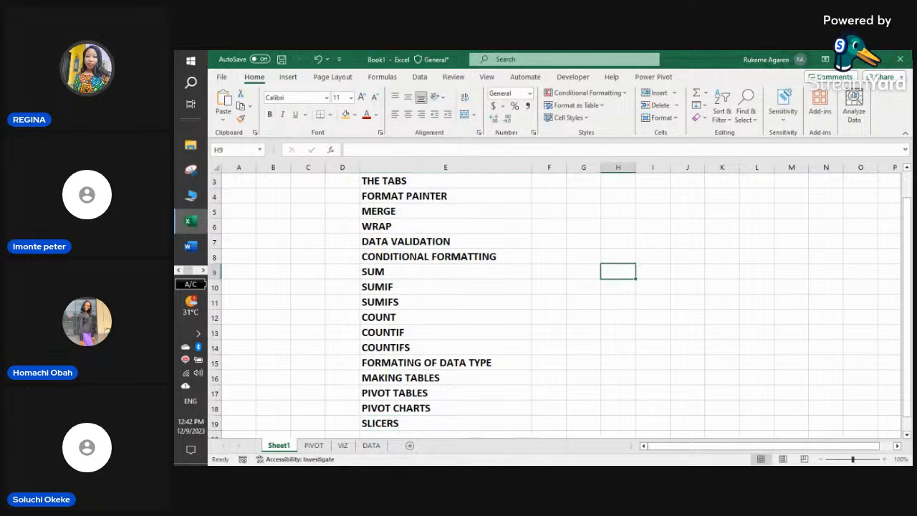
- On VIZ, select the Feeding by Gender chart and show the PivotChart Analyze tools
{"action": "left_click", "coordinate": [341, 446]}
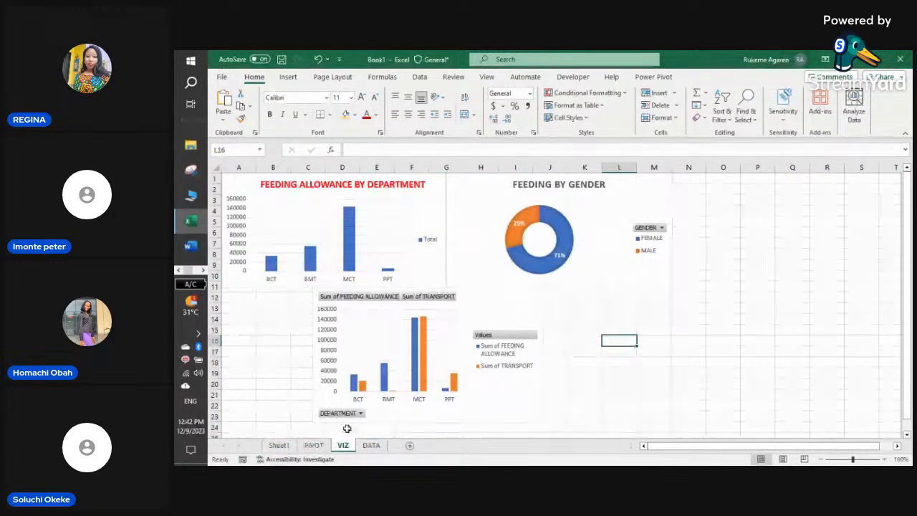
{"action": "left_click", "coordinate": [734, 261]}
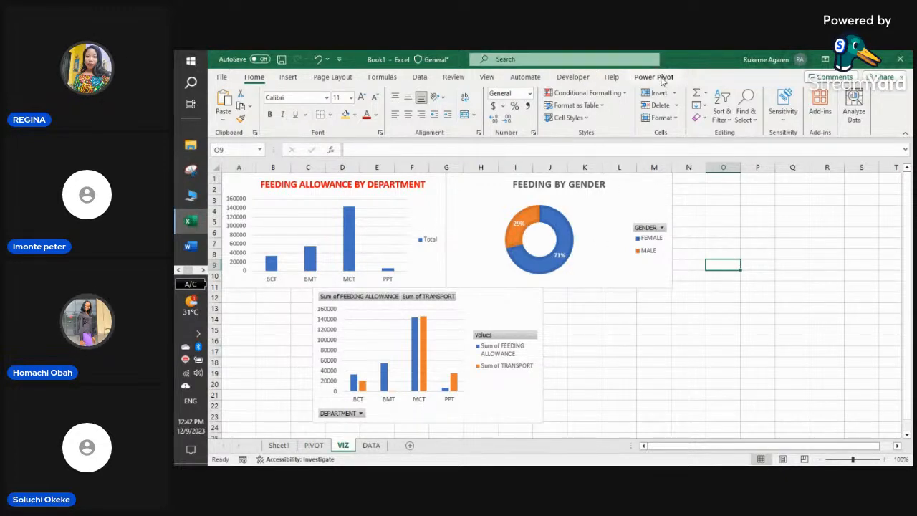
{"action": "left_click", "coordinate": [610, 191]}
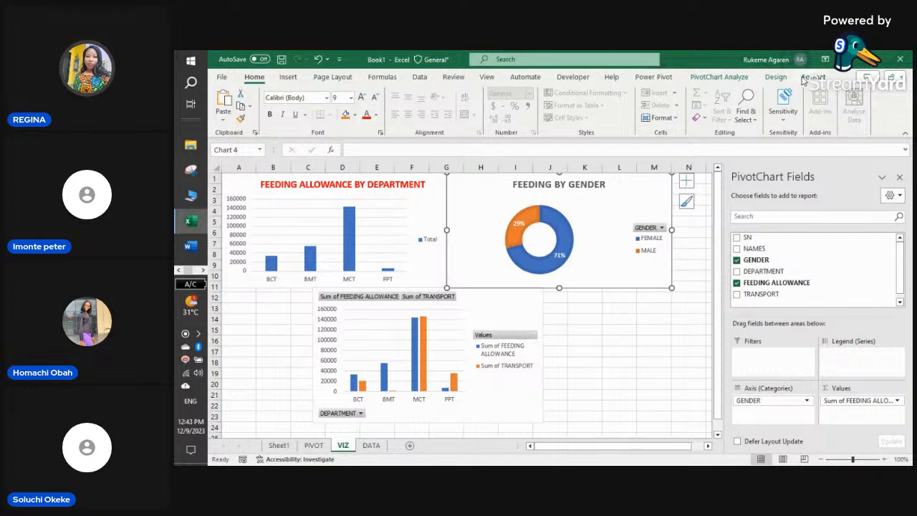
{"action": "left_click", "coordinate": [734, 79]}
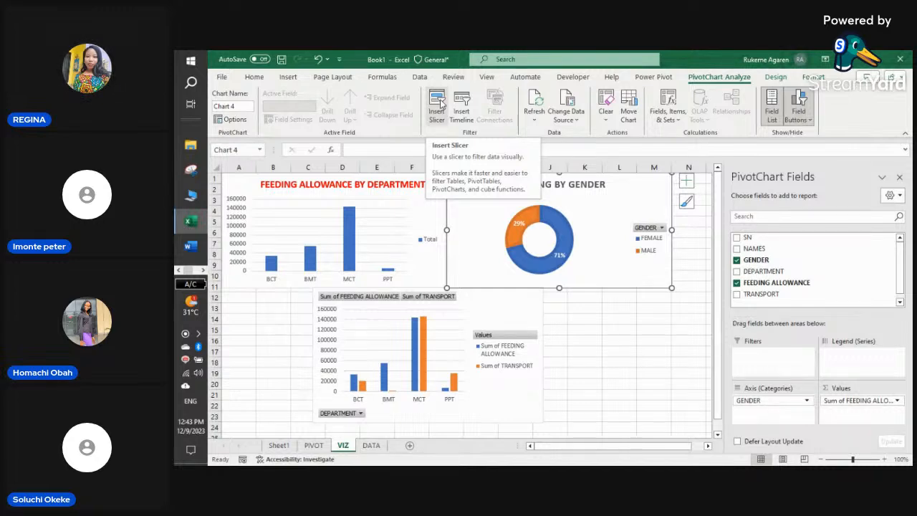
- Check the DATA sheet's GENDER filter unchanged, then return to VIZ and reselect the Feeding by Gender chart
{"action": "left_click", "coordinate": [369, 446]}
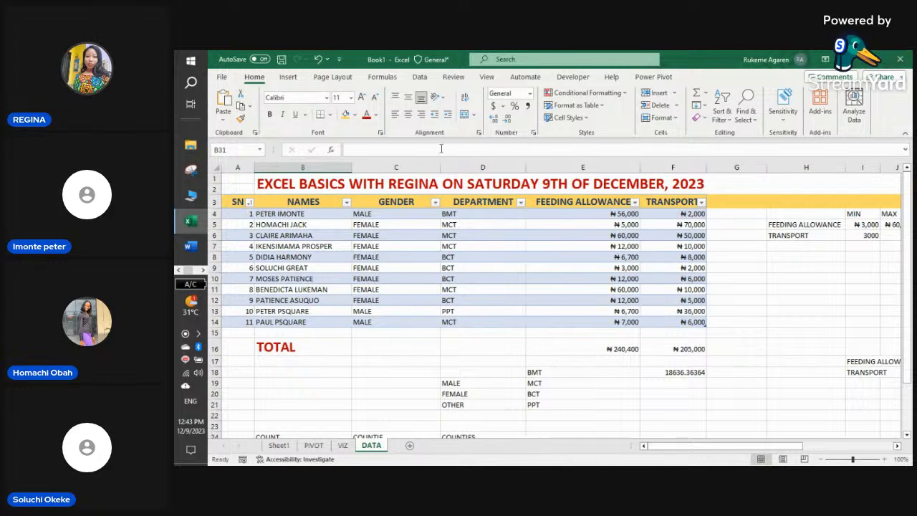
{"action": "left_click", "coordinate": [435, 202]}
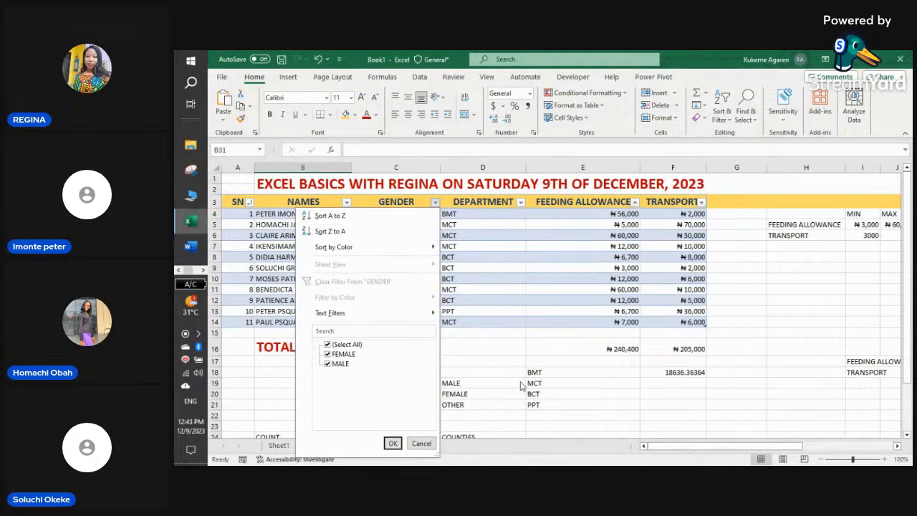
{"action": "left_click", "coordinate": [393, 443]}
{"action": "left_click", "coordinate": [343, 445]}
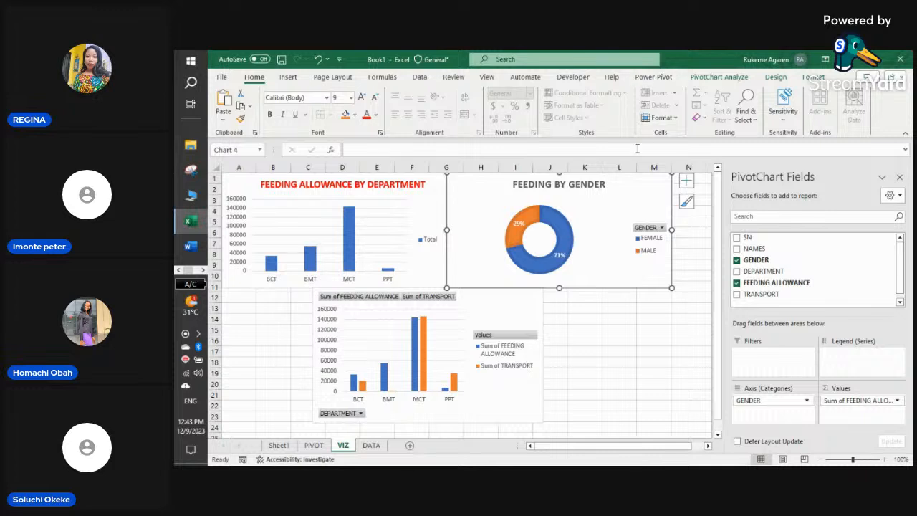
{"action": "left_click", "coordinate": [900, 178]}
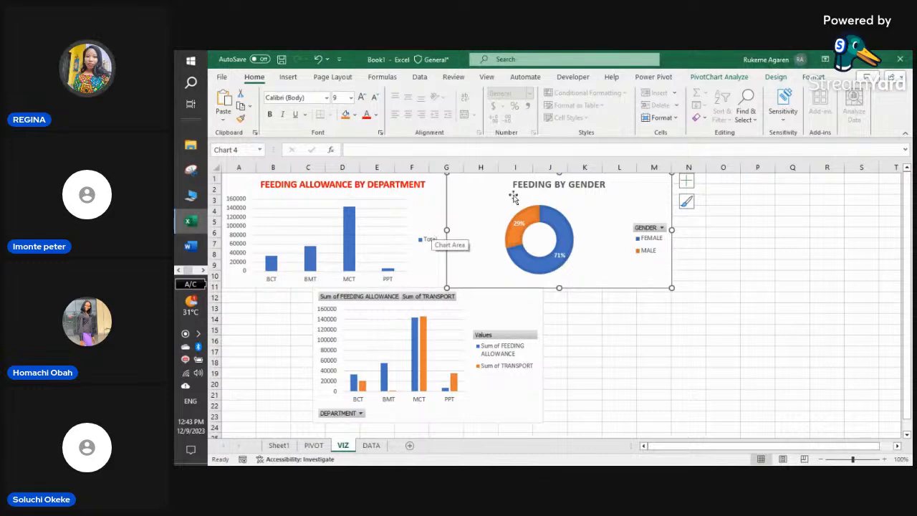
{"action": "left_click", "coordinate": [735, 77]}
{"action": "left_click", "coordinate": [771, 264]}
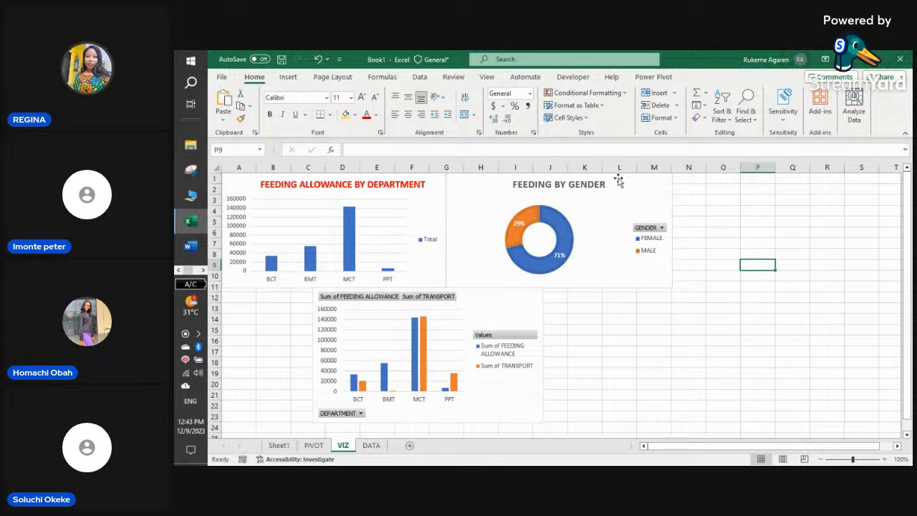
{"action": "left_click", "coordinate": [621, 198]}
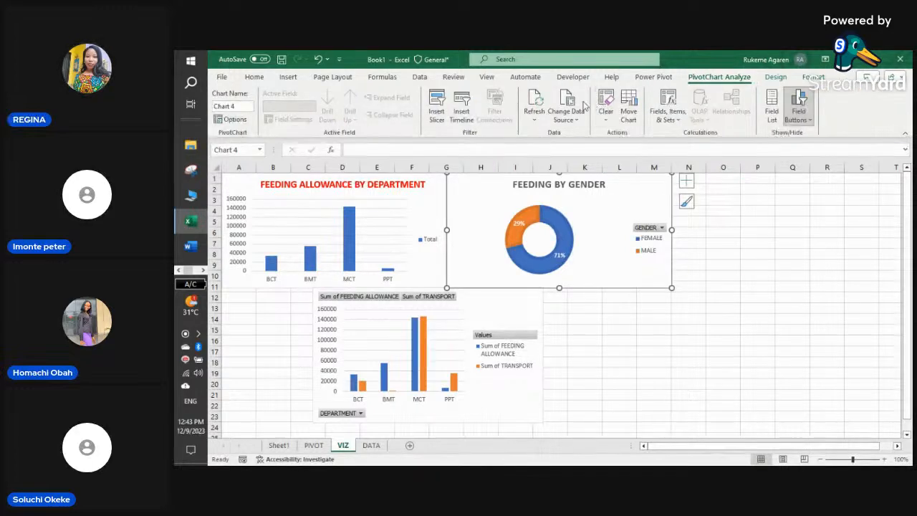
- Insert GENDER and DEPARTMENT slicers for the Feeding by Gender chart
{"action": "left_click", "coordinate": [440, 111]}
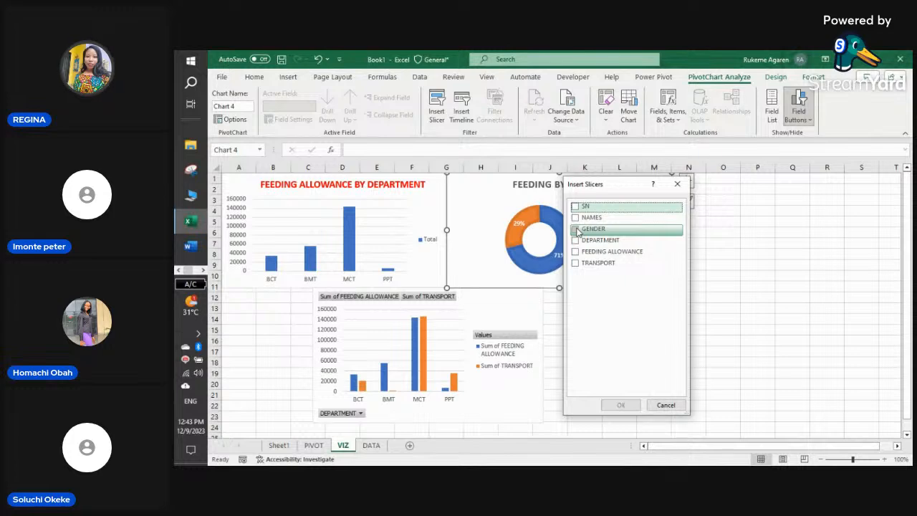
{"action": "left_click", "coordinate": [577, 230]}
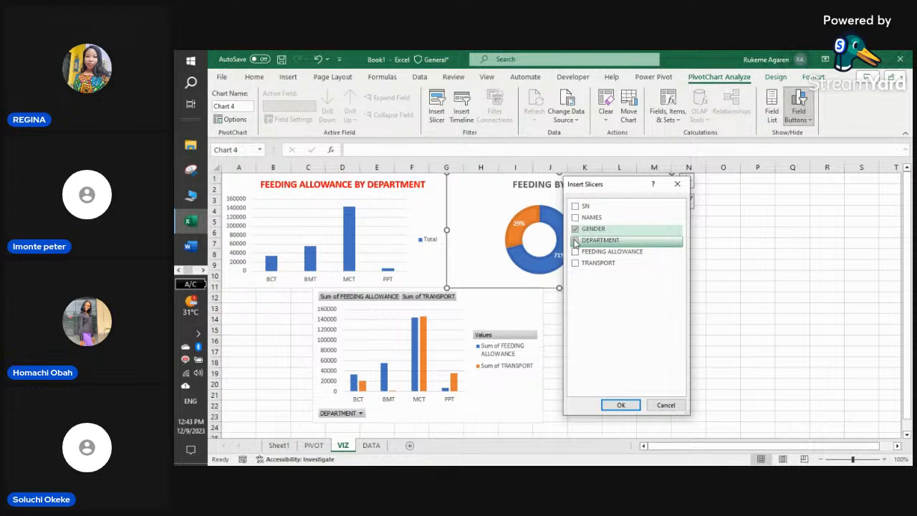
{"action": "left_click", "coordinate": [576, 241]}
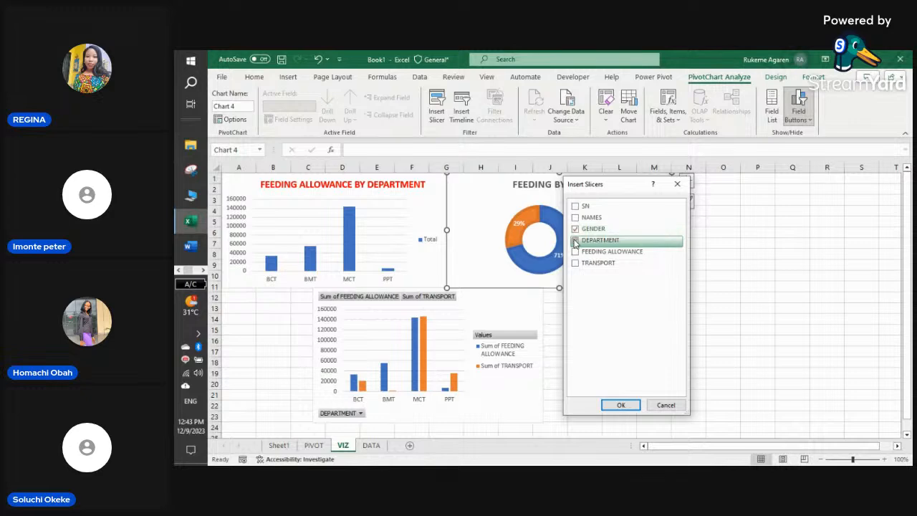
{"action": "left_click", "coordinate": [620, 406]}
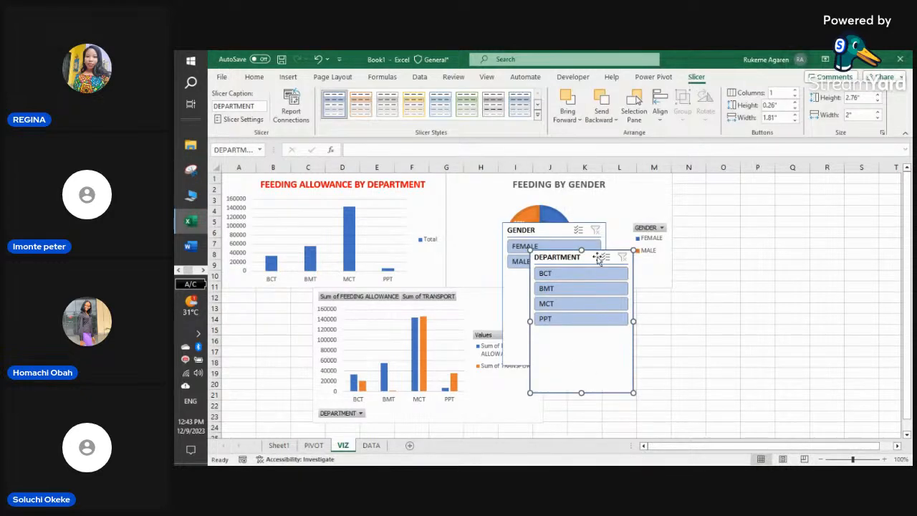
- Stack the DEPARTMENT and GENDER slicers in columns N–P and shorten the GENDER slicer to its two items
{"action": "left_click_drag", "start_coordinate": [596, 255], "coordinate": [728, 180]}
{"action": "left_click", "coordinate": [726, 182]}
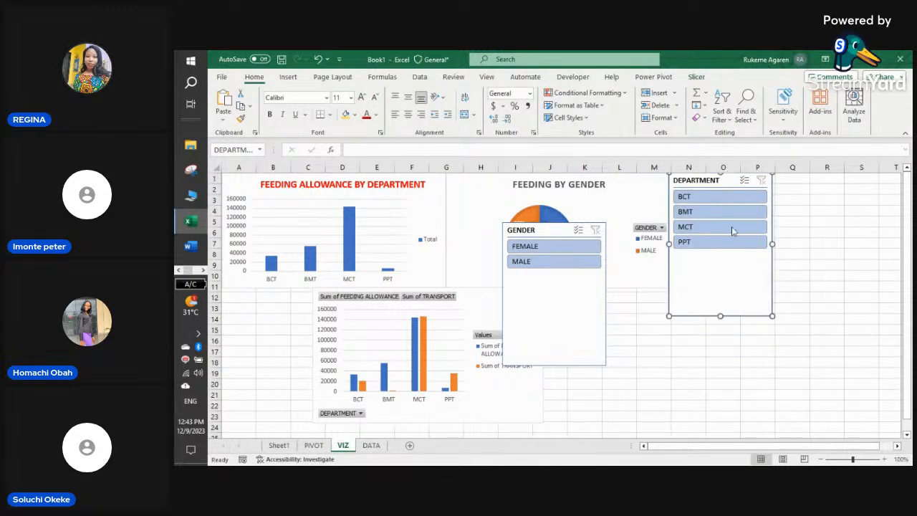
{"action": "left_click_drag", "start_coordinate": [720, 314], "coordinate": [720, 251]}
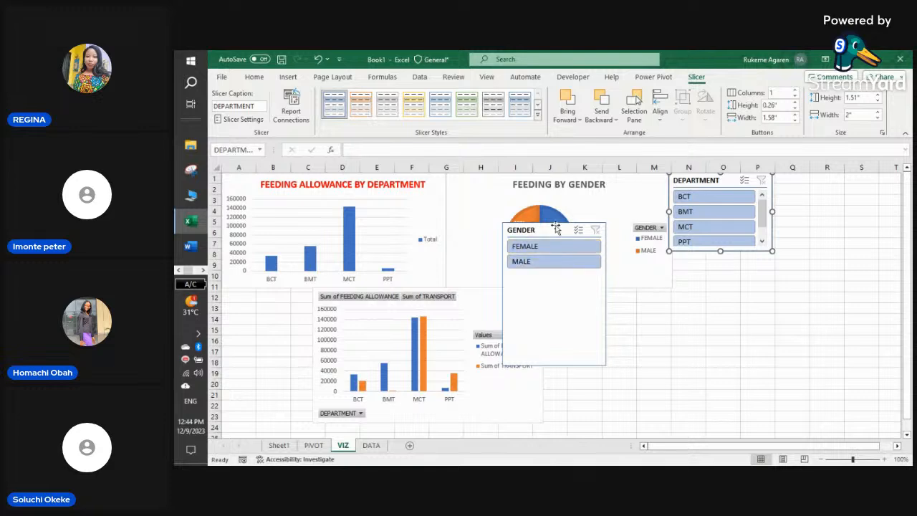
{"action": "left_click_drag", "start_coordinate": [551, 229], "coordinate": [721, 261]}
{"action": "left_click_drag", "start_coordinate": [728, 181], "coordinate": [733, 180]}
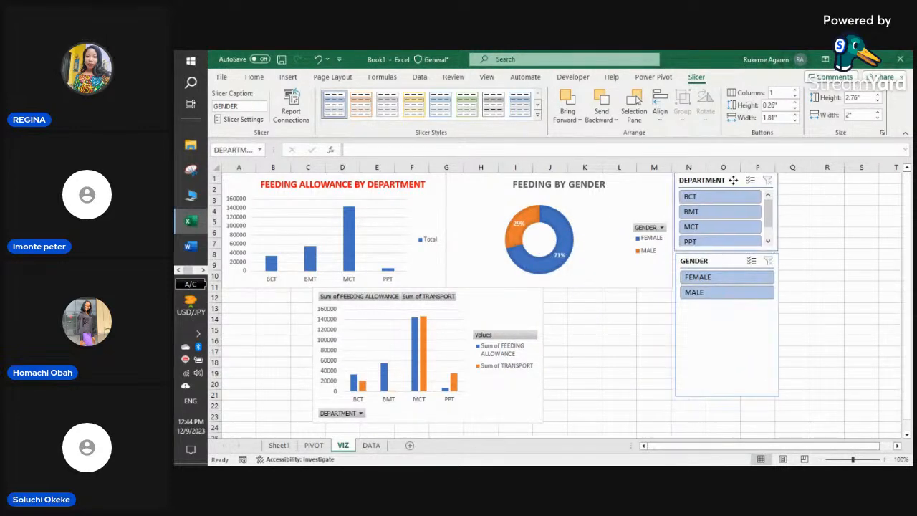
{"action": "left_click", "coordinate": [722, 261]}
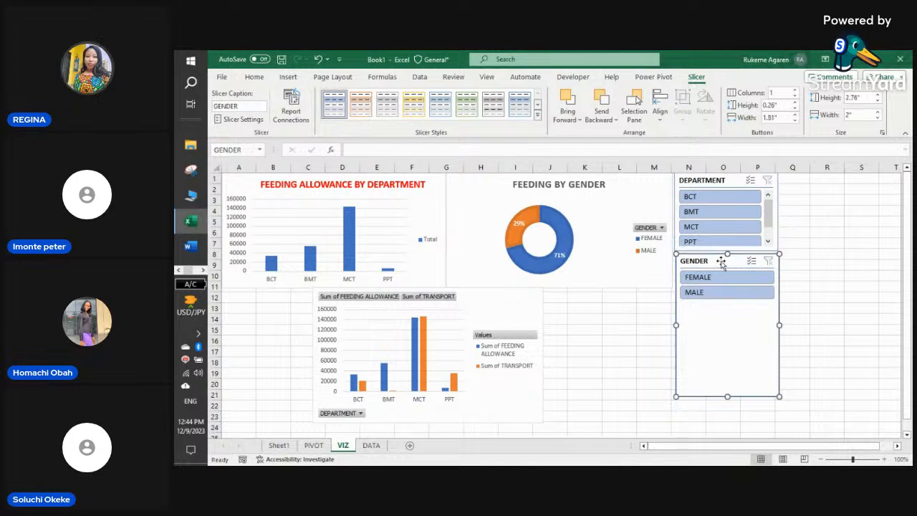
{"action": "left_click_drag", "start_coordinate": [721, 261], "coordinate": [721, 259]}
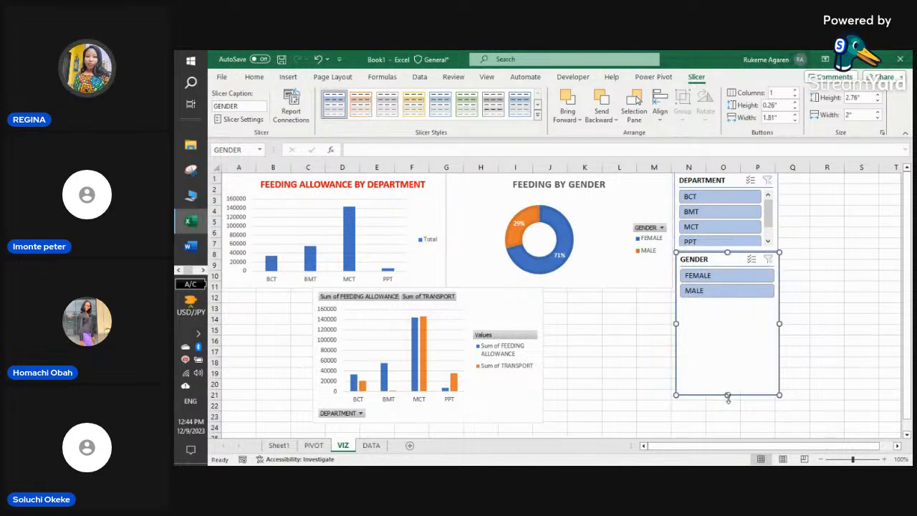
{"action": "left_click_drag", "start_coordinate": [728, 397], "coordinate": [727, 302]}
{"action": "left_click", "coordinate": [761, 329]}
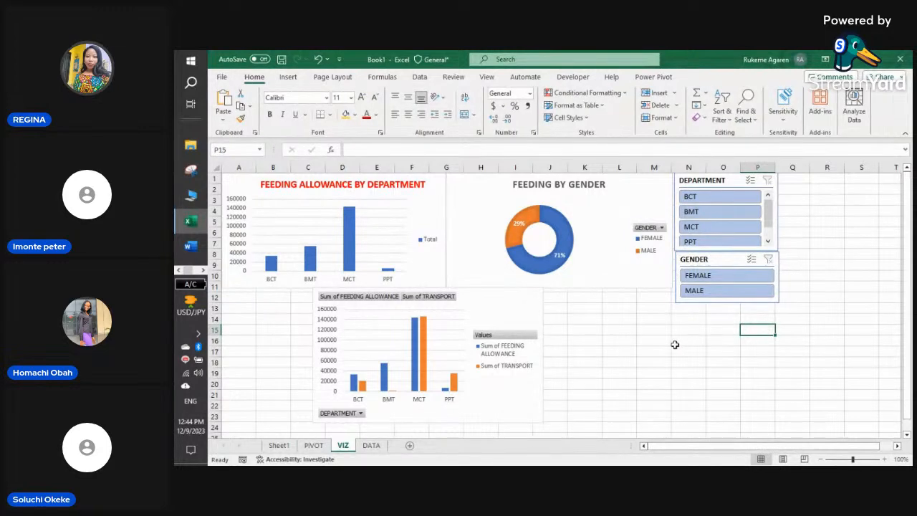